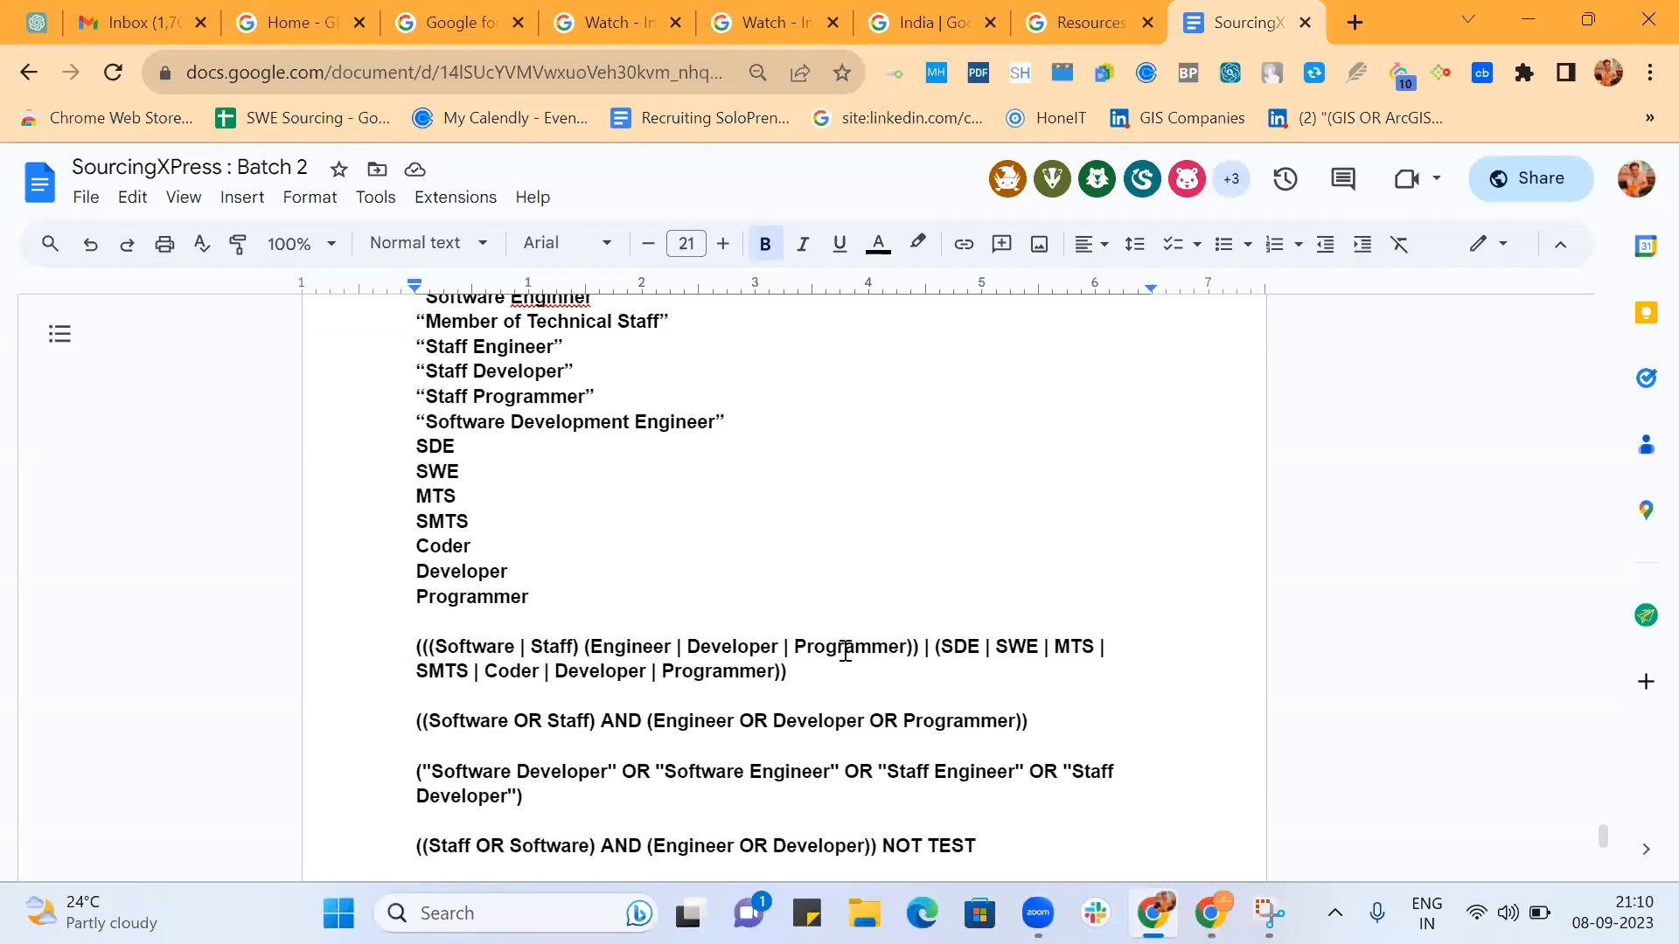
Review the nested job-title strings and the homework task on SDET and DevOPS engineer titles, highlighting the task line and SDET.
scroll(845, 651, down, 2)
scroll(845, 651, down, 2)
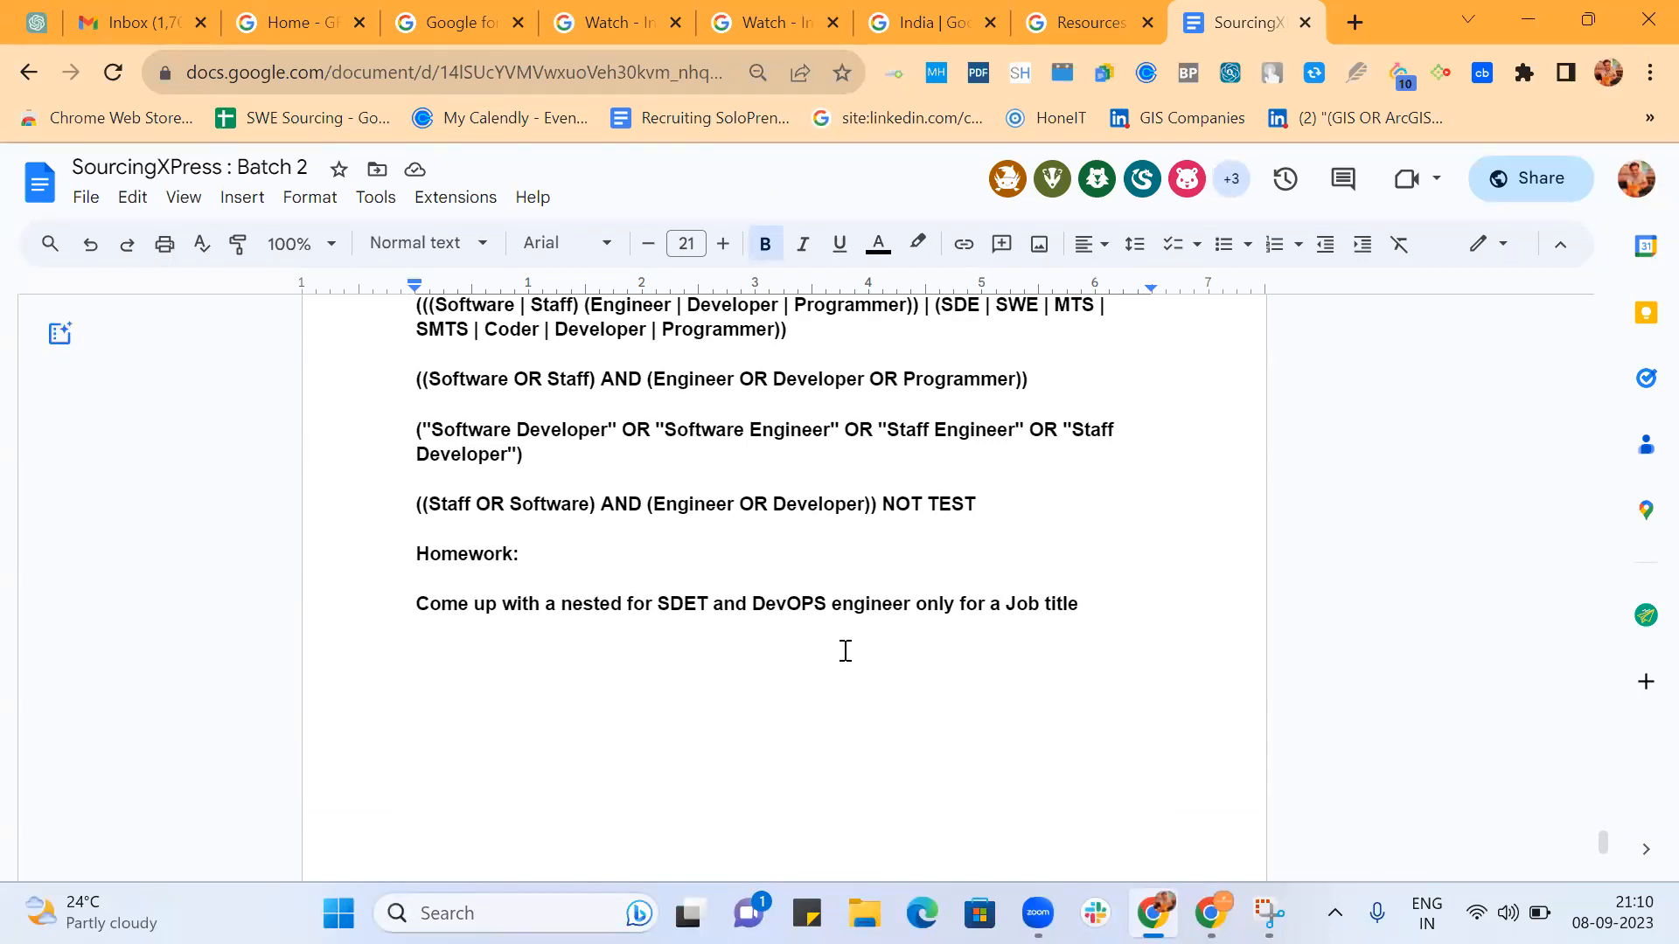
scroll(845, 652, up, 3)
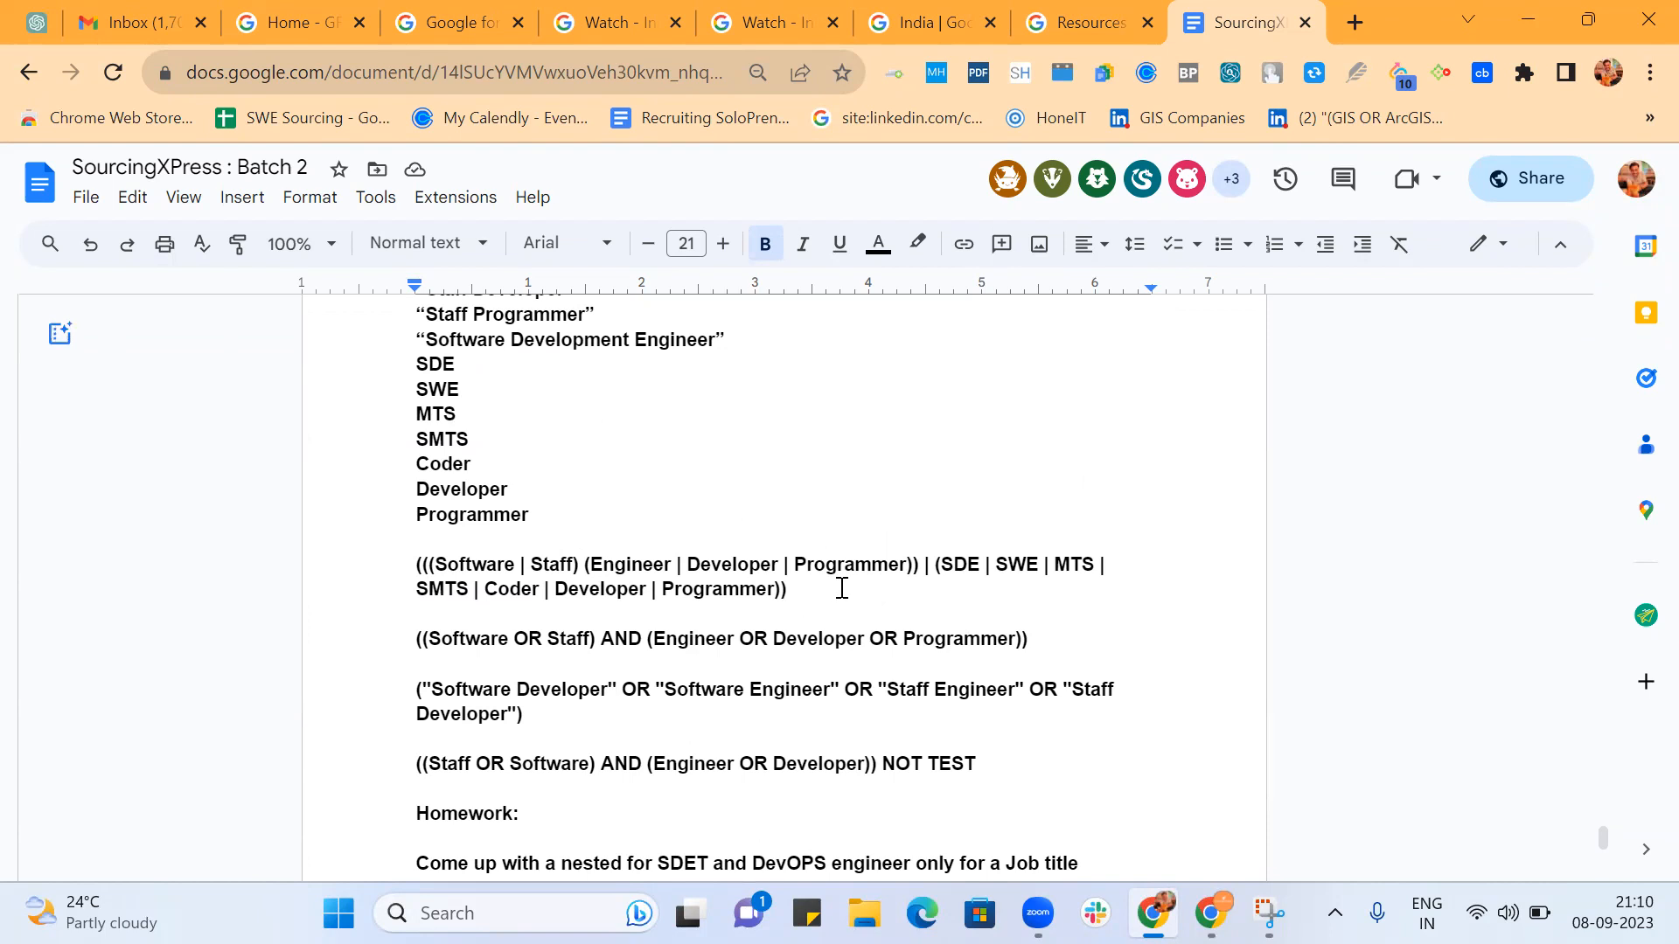
scroll(842, 587, down, 2)
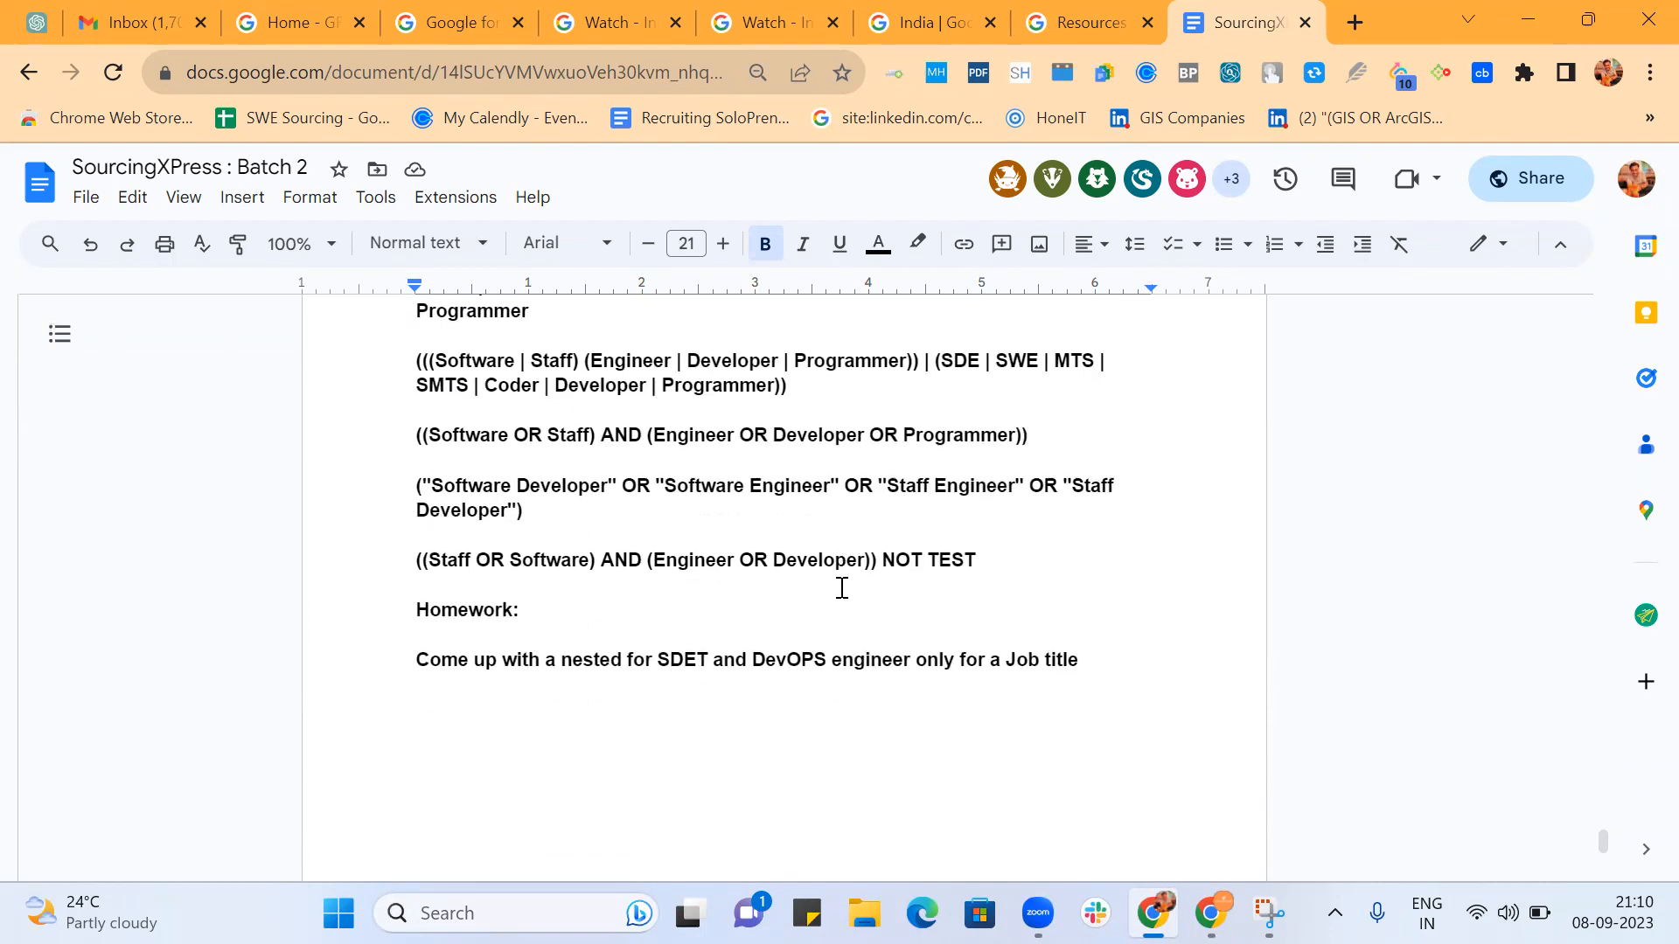
scroll(843, 587, down, 2)
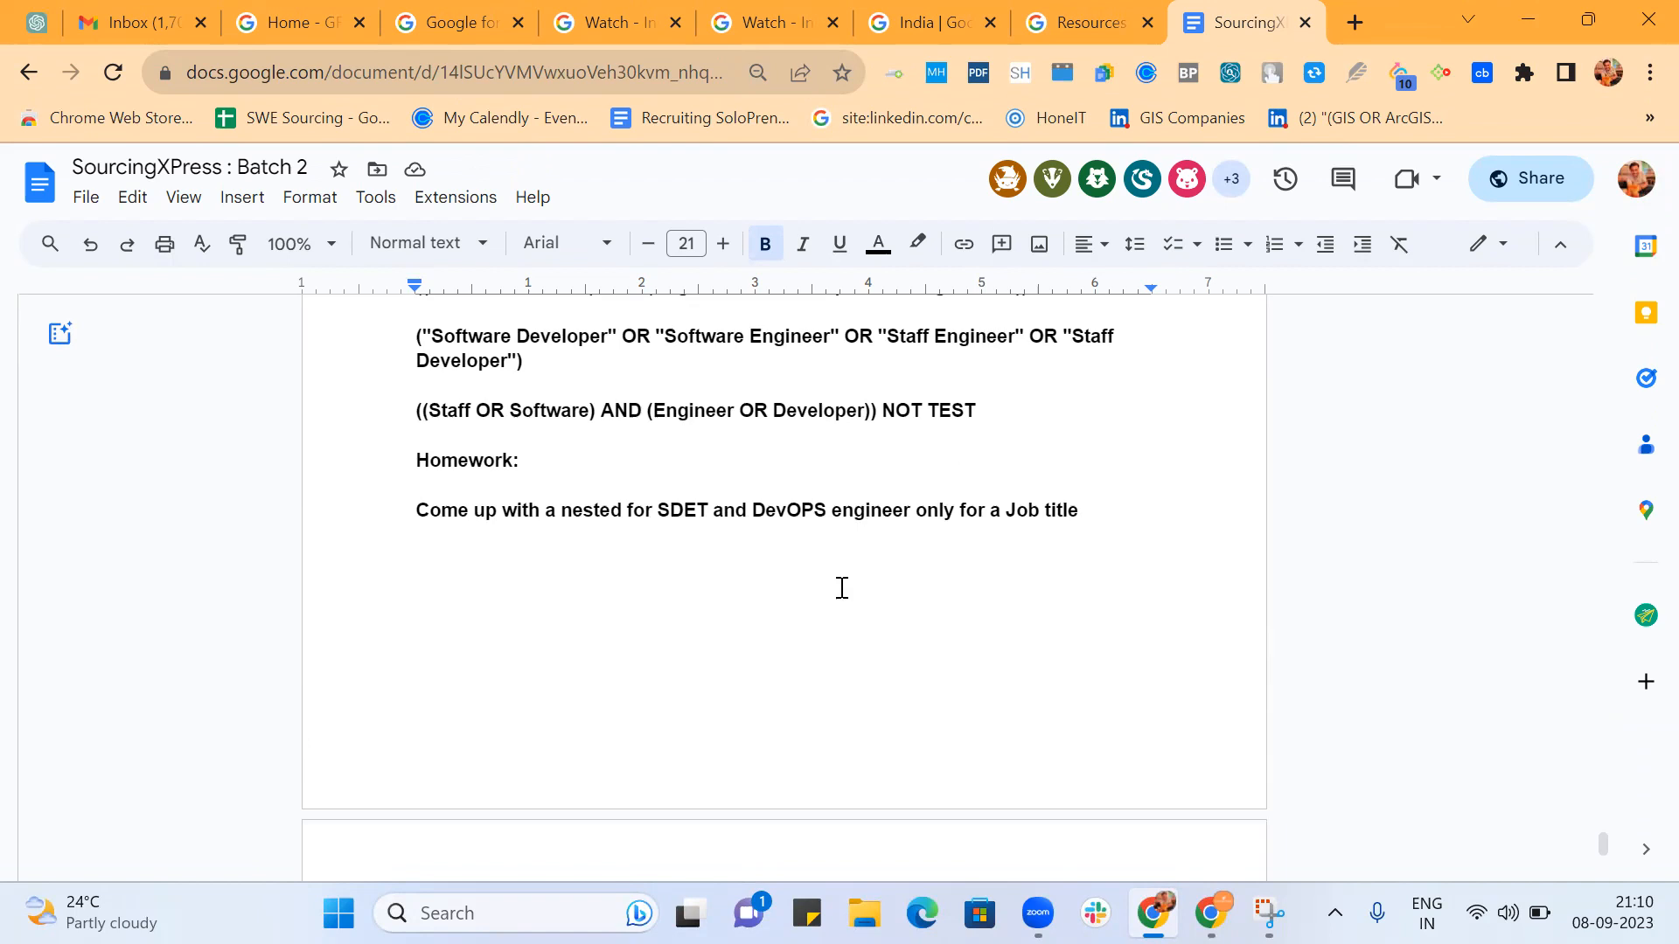
drag(416, 510, 1094, 521)
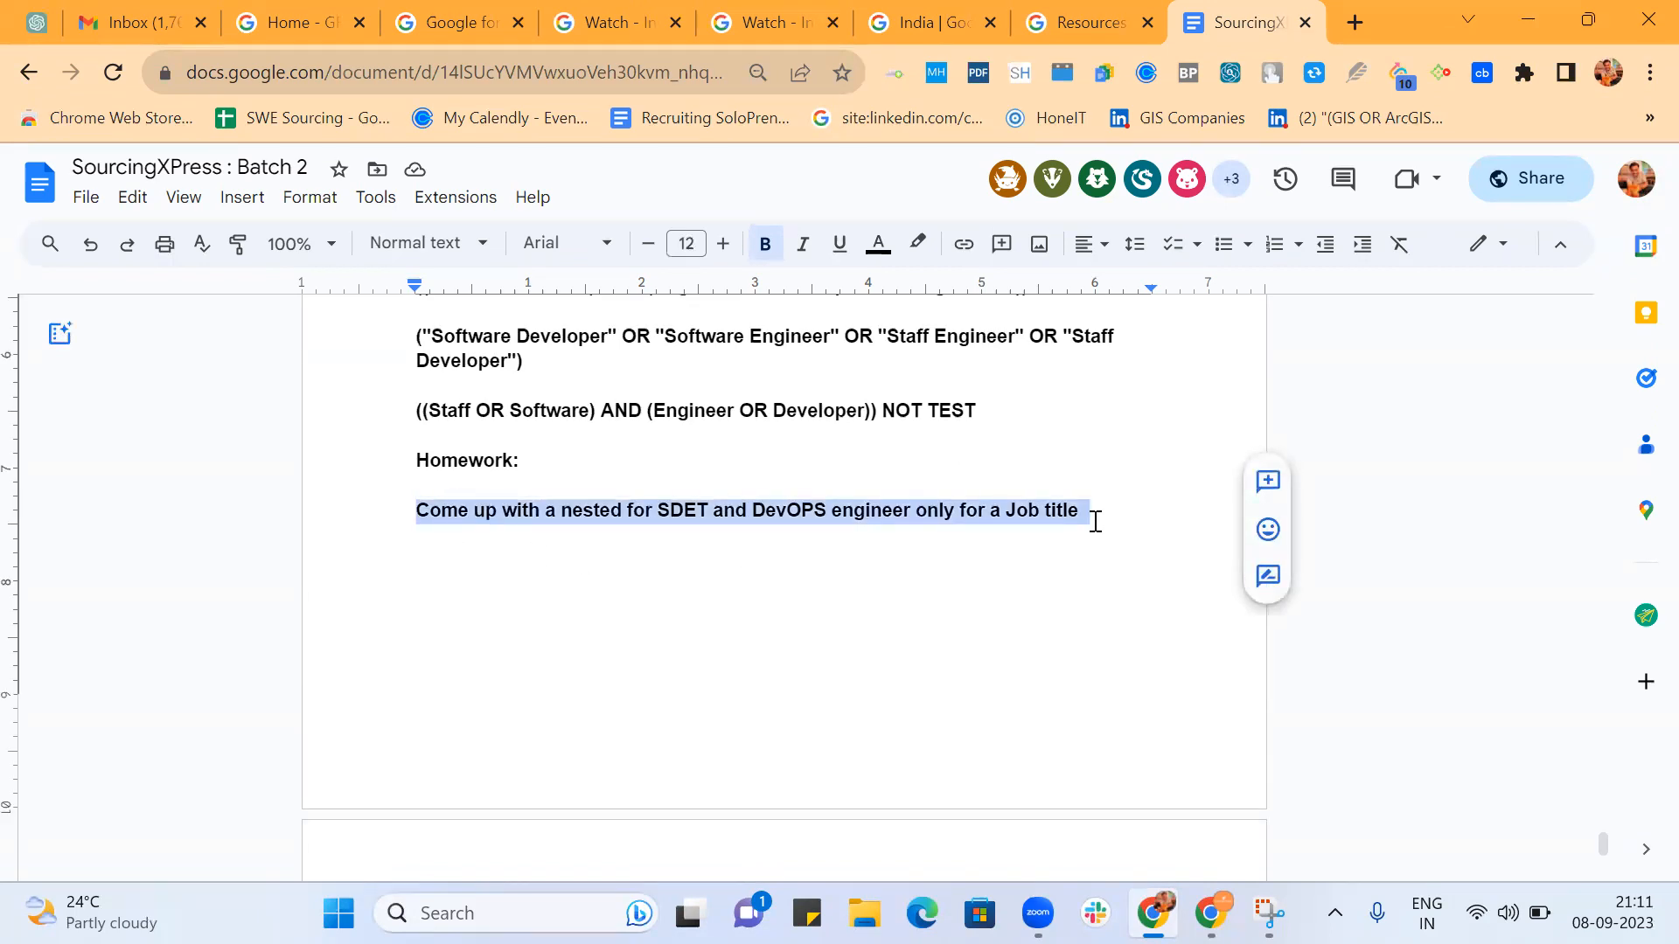
double_click(681, 516)
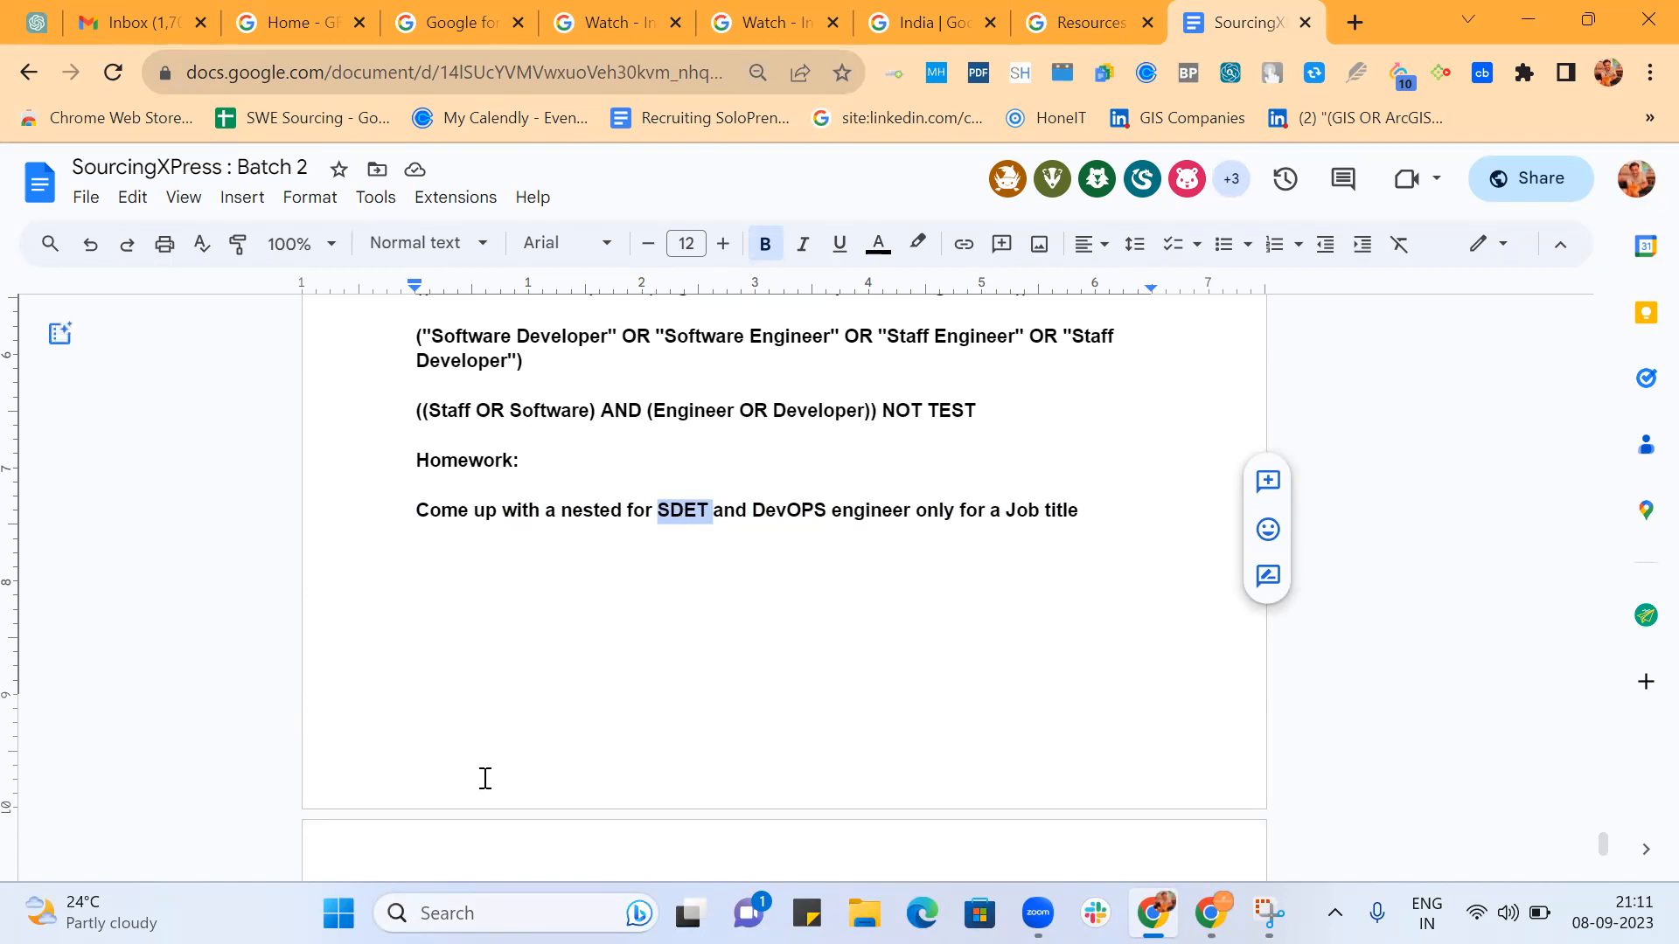
click(386, 645)
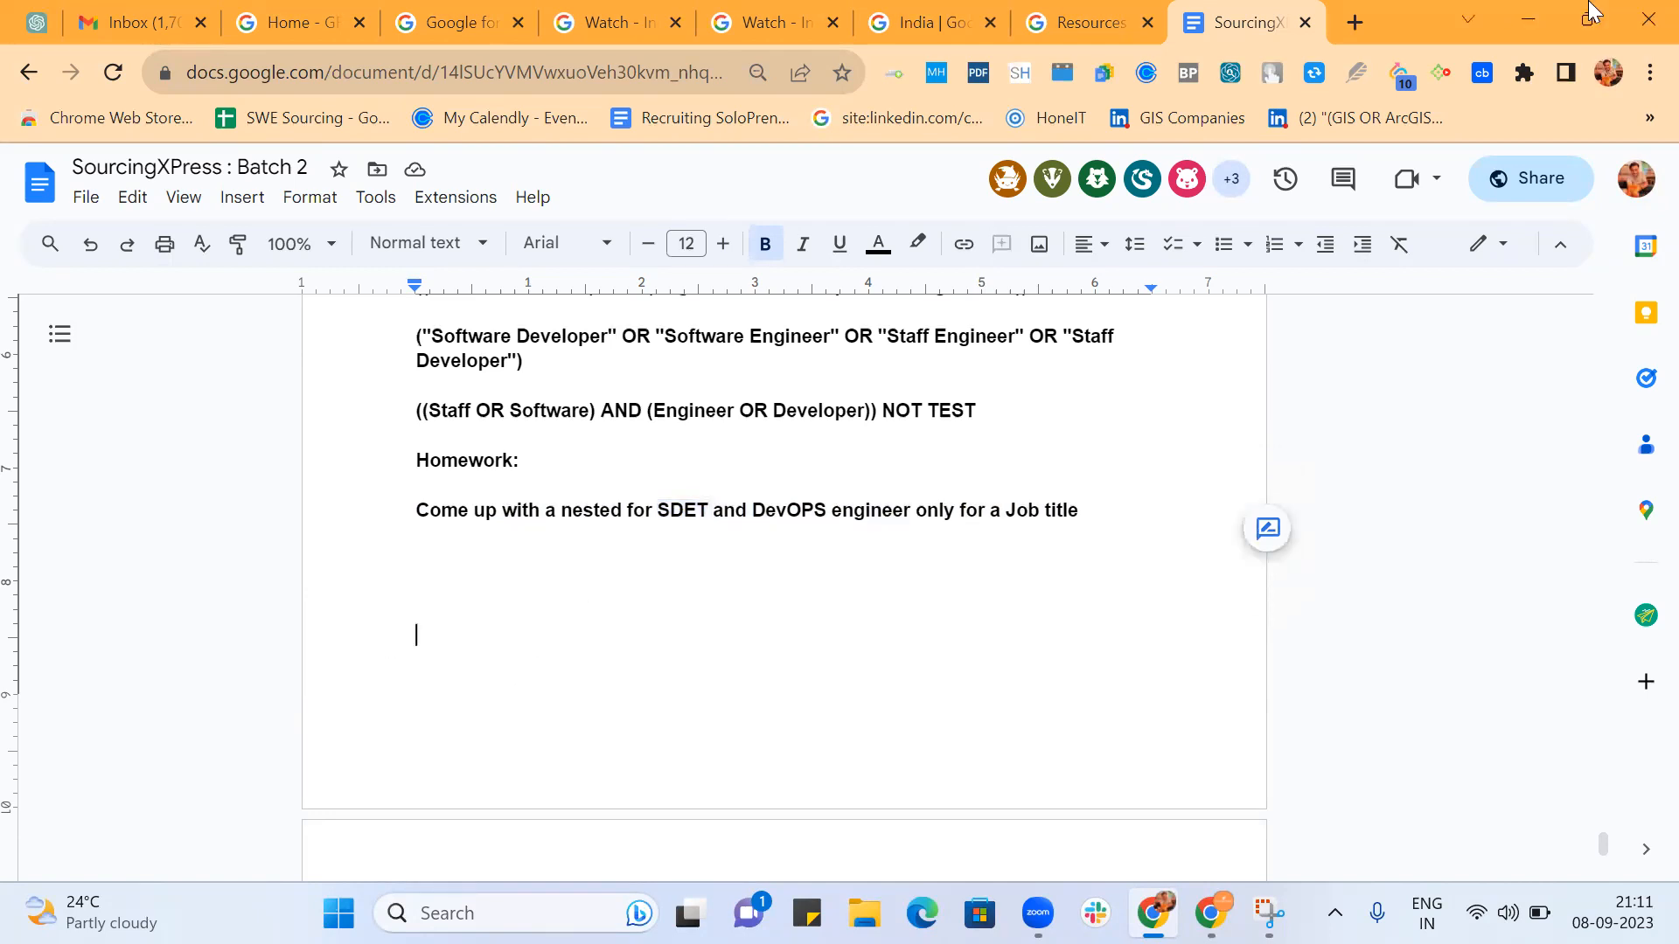
Open the Practice Batch 2 document in a new browser tab by searching for "batch 2".
click(1352, 21)
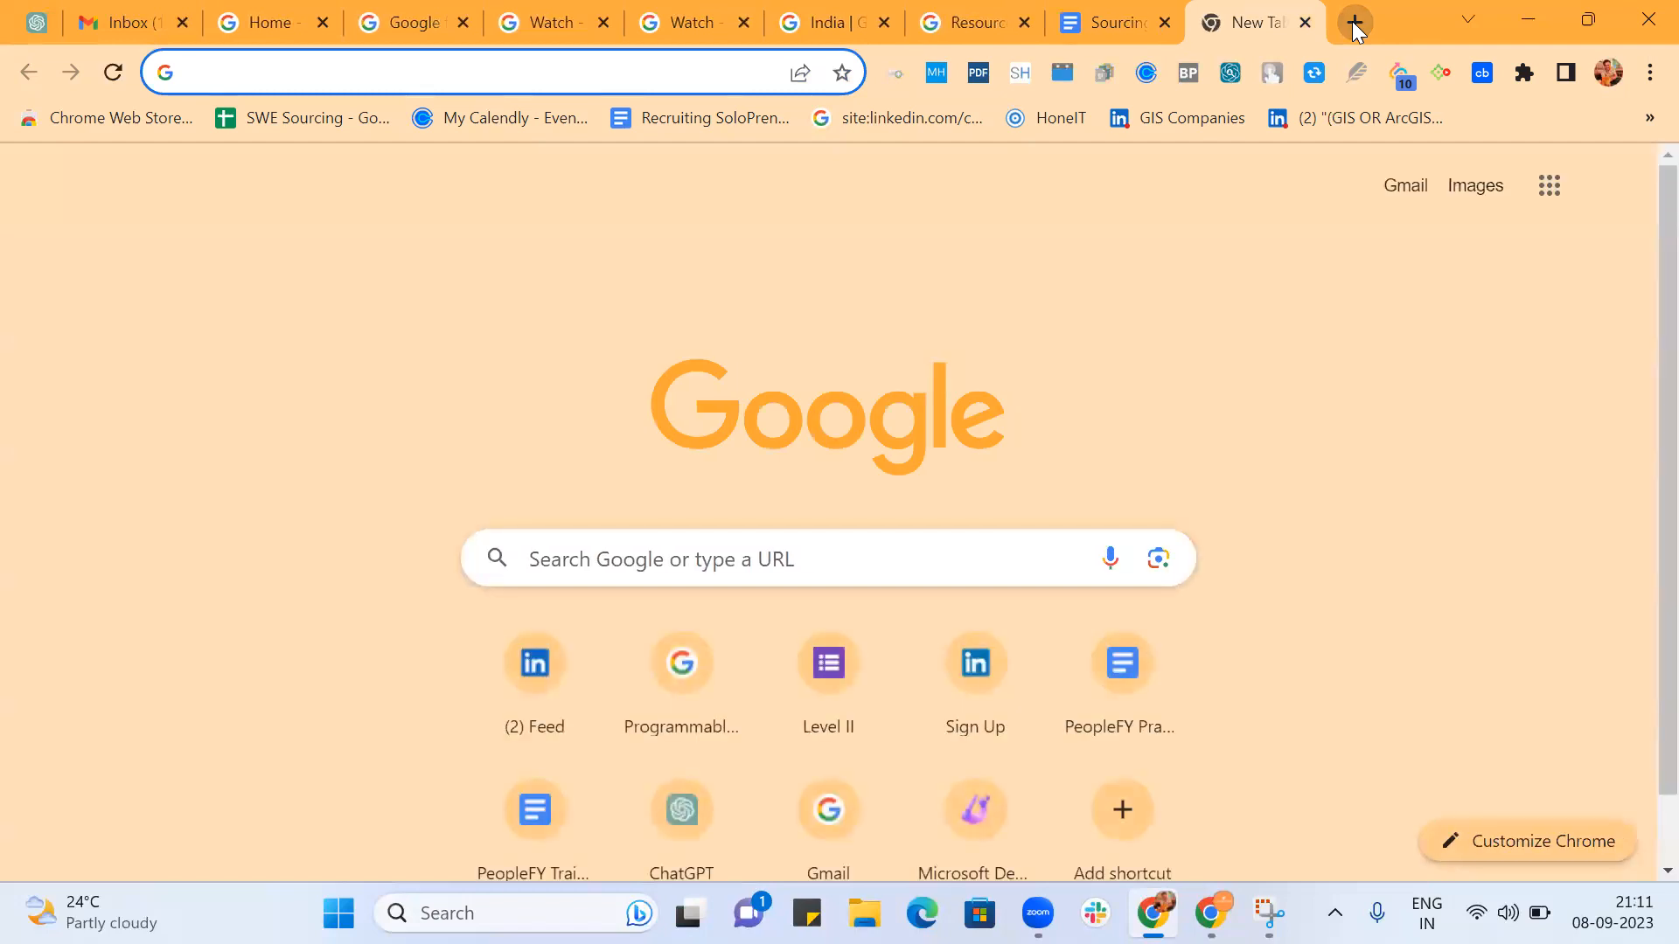
text(batch)
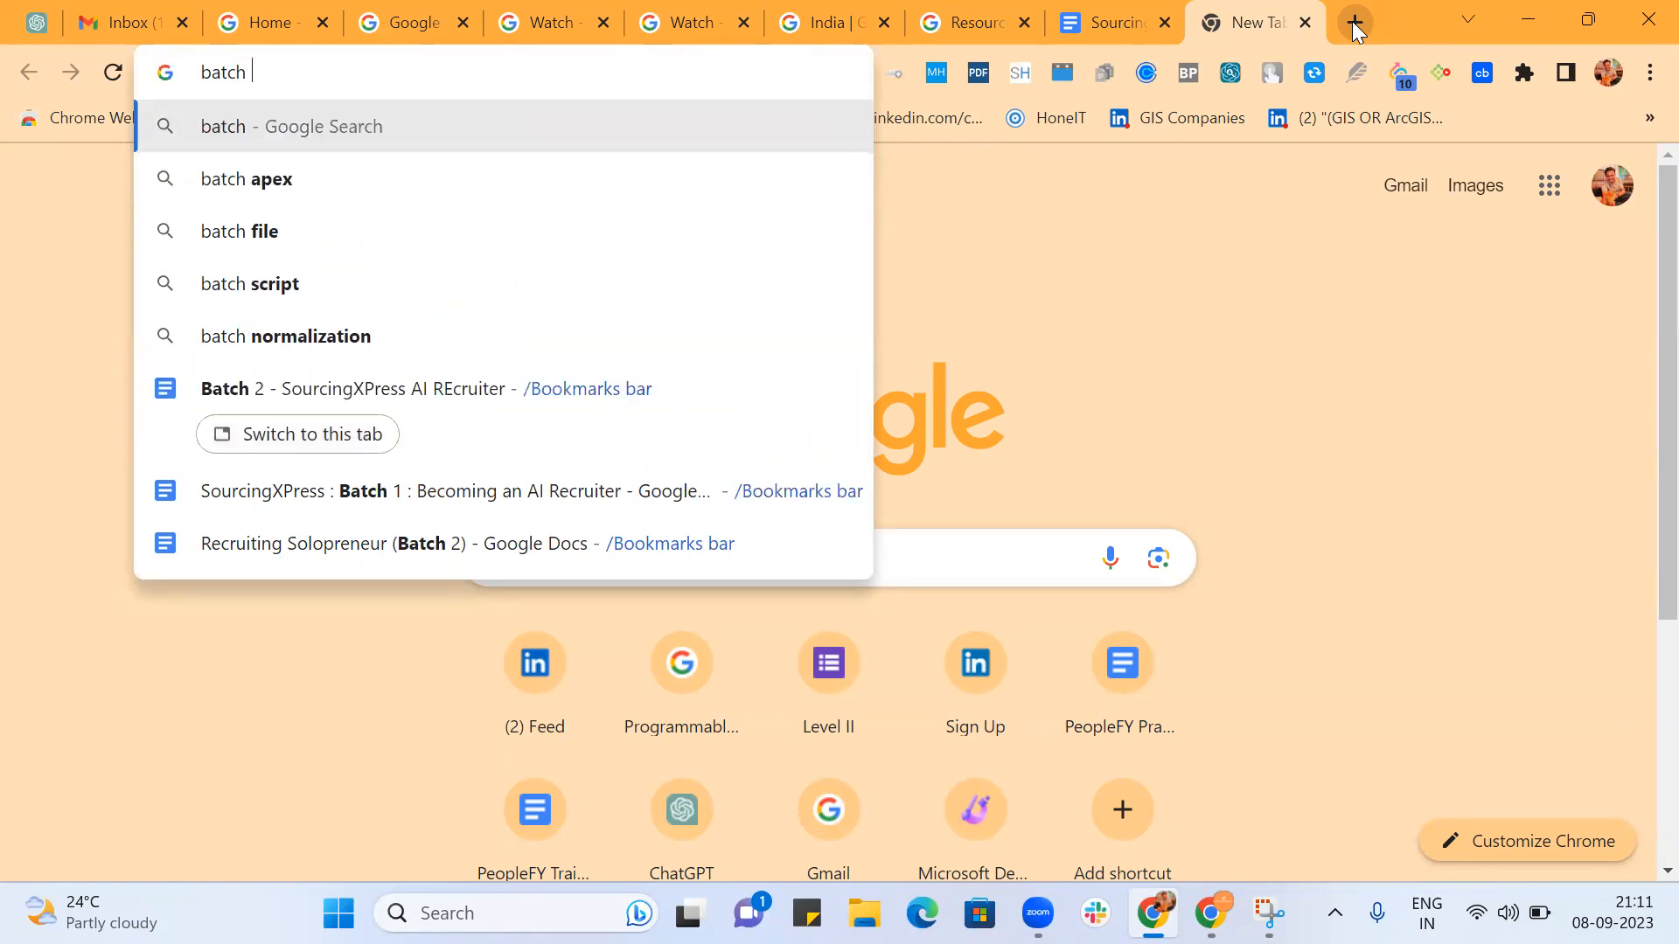
click(1011, 196)
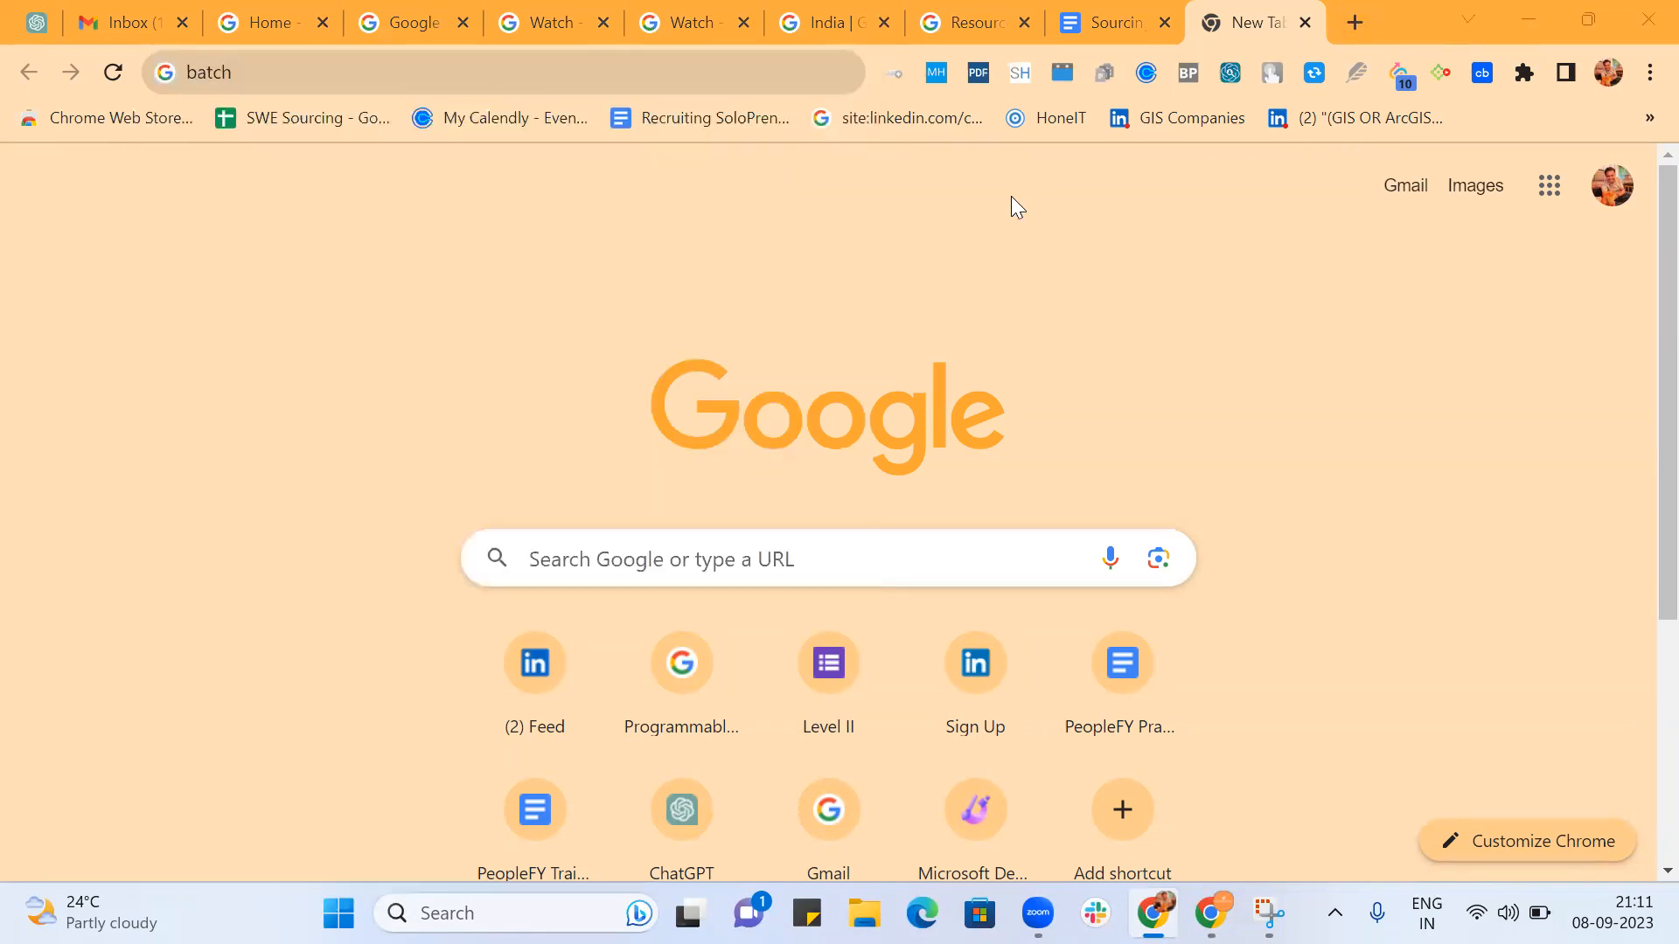
click(413, 80)
text(2)
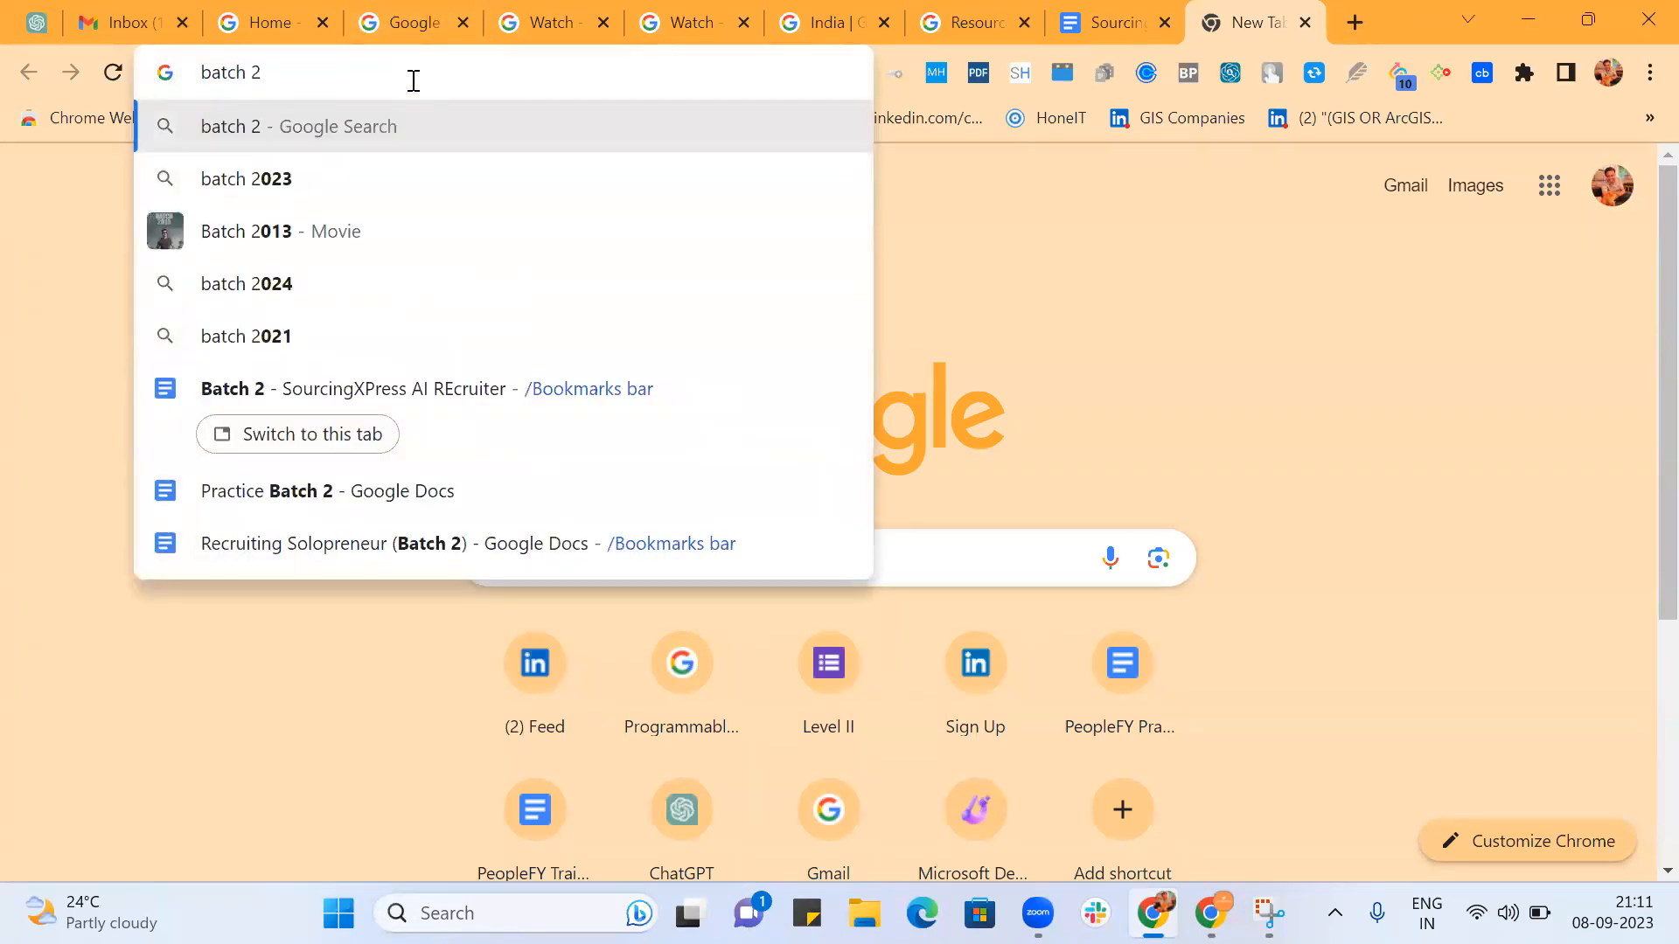
click(318, 498)
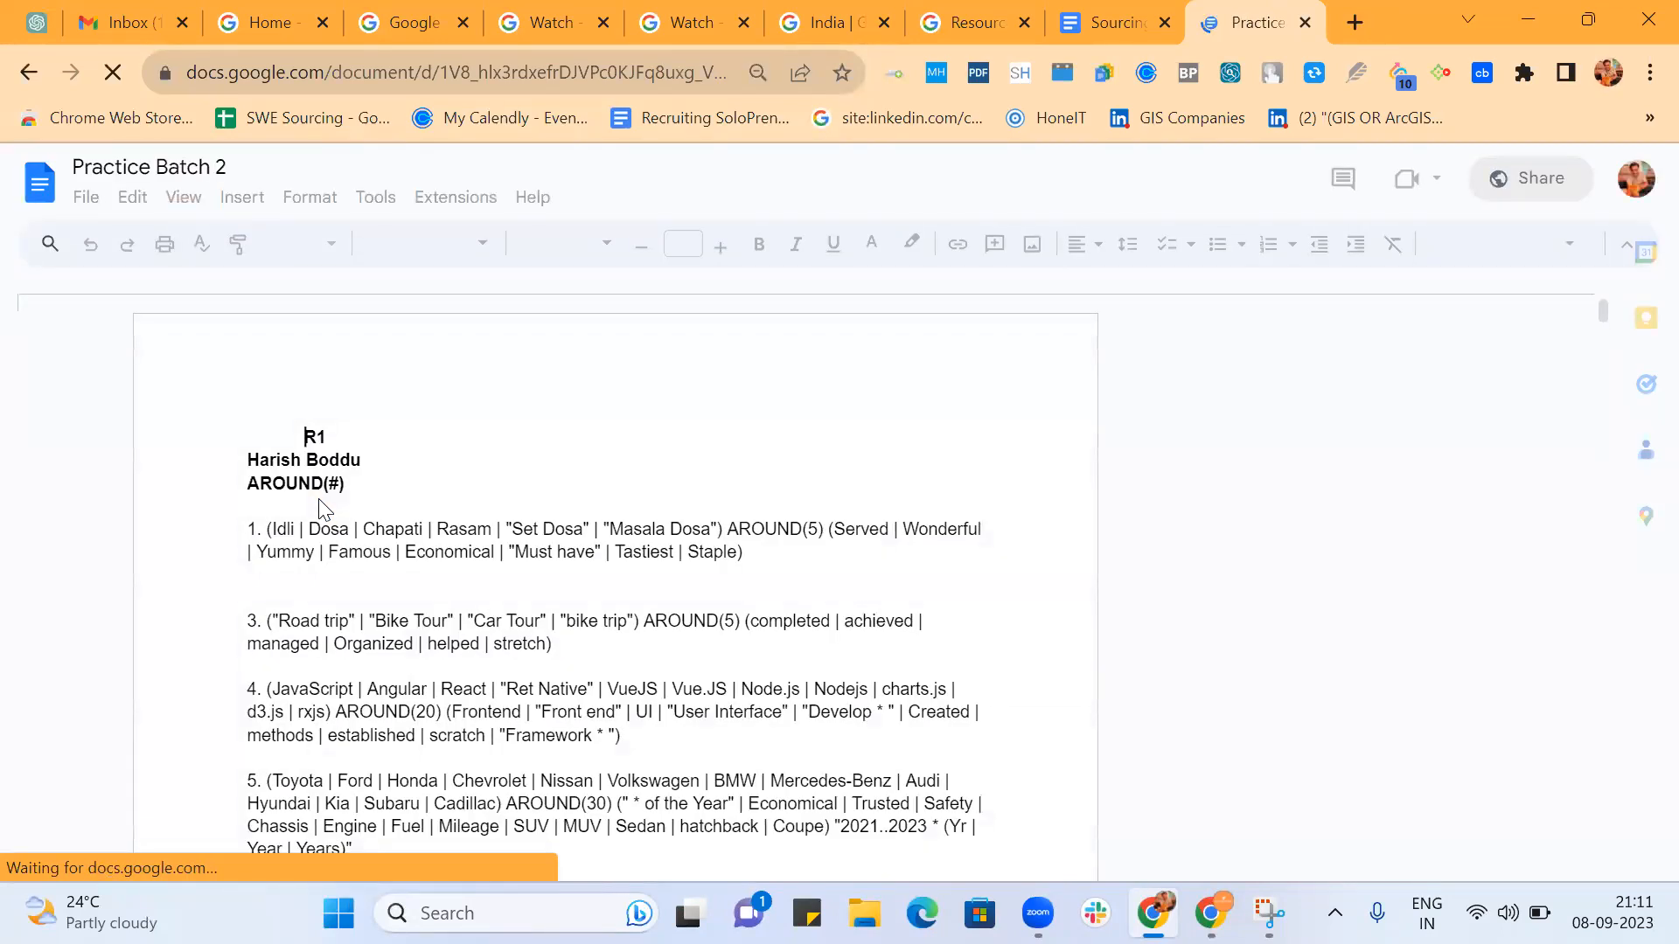
Look through the practice document for the homework section on nested SDET and DevOPS job-title strings.
scroll(656, 557, down, 20)
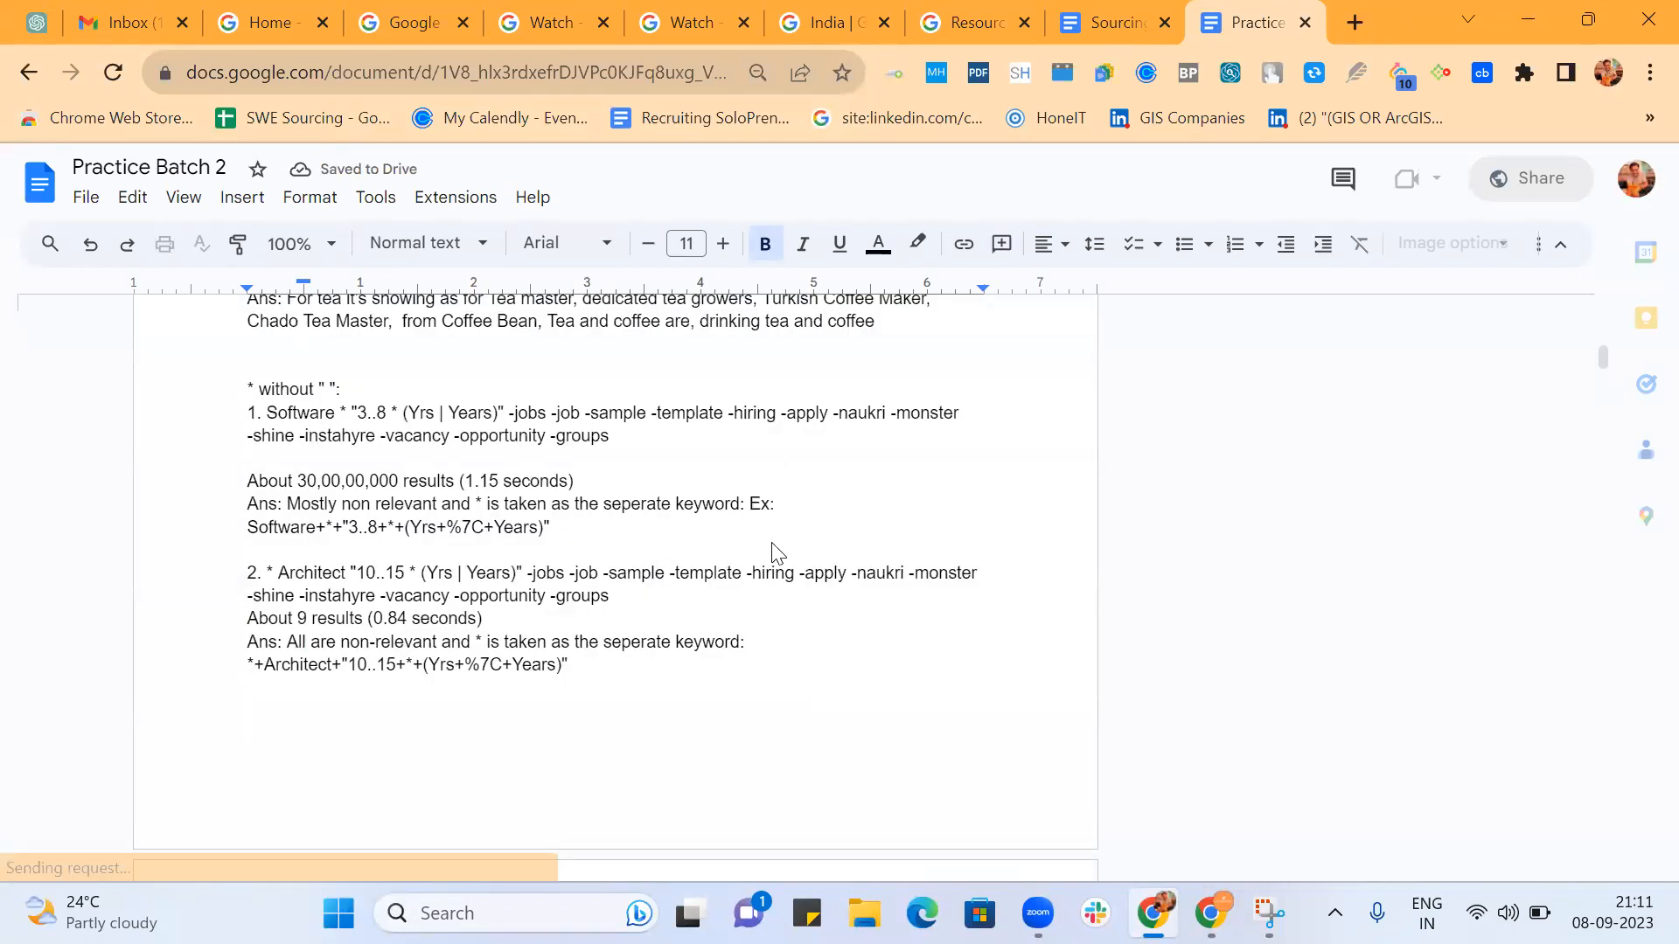
click(773, 553)
scroll(773, 549, down, 20)
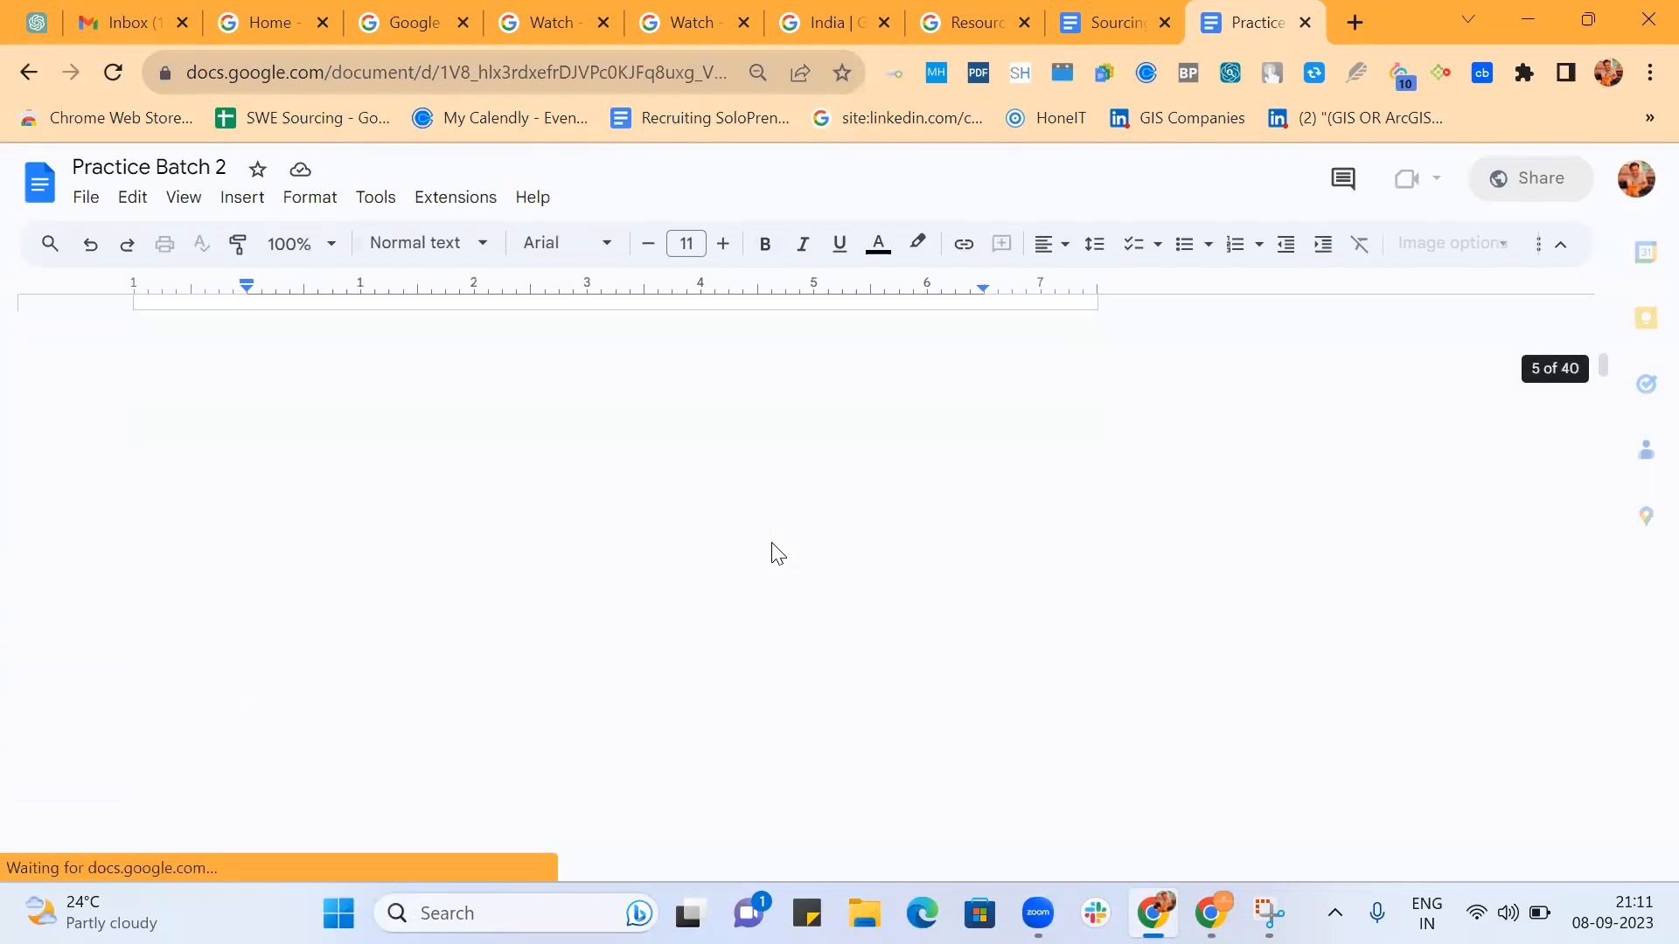
scroll(775, 548, down, 20)
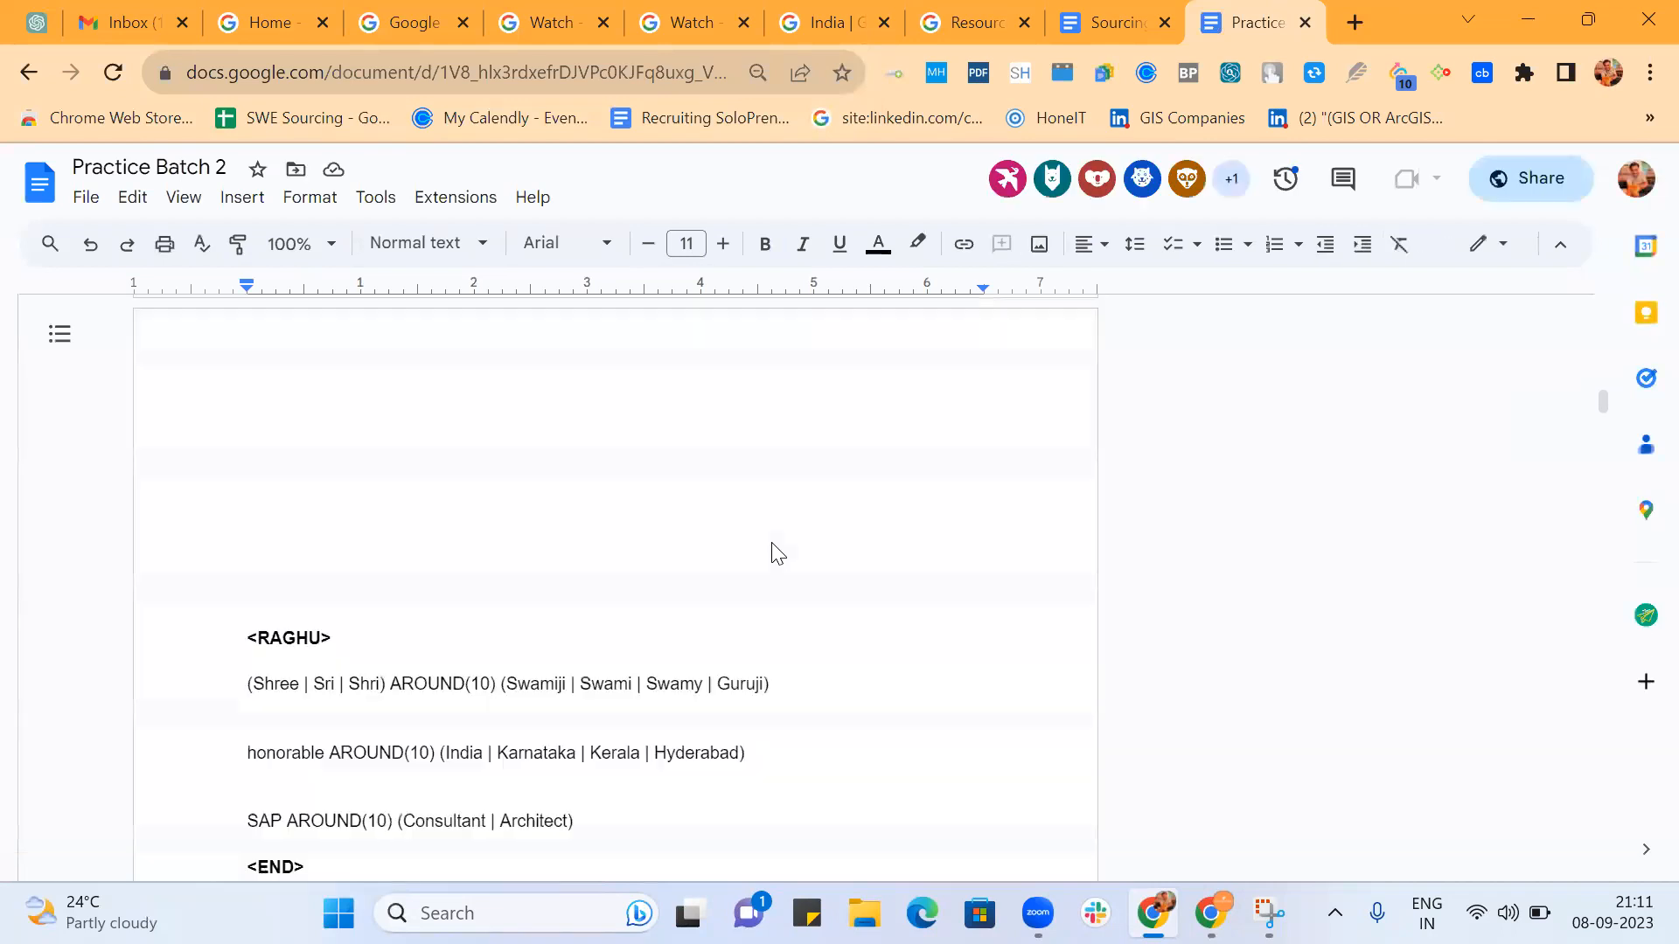
scroll(774, 542, down, 20)
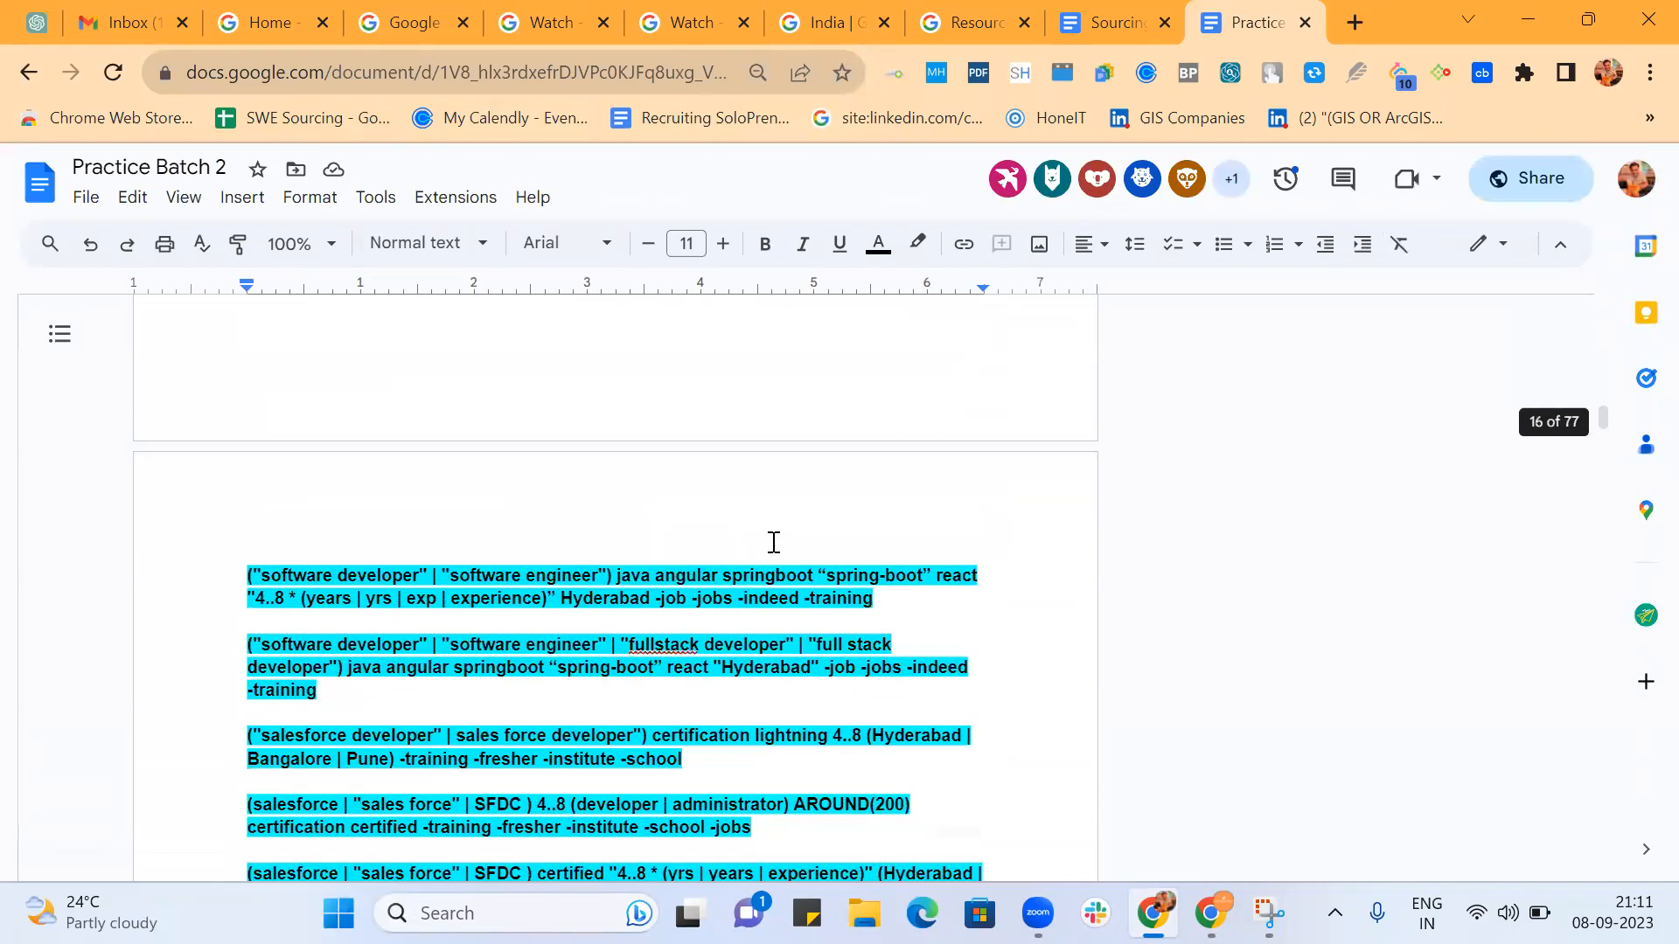
scroll(774, 542, down, 20)
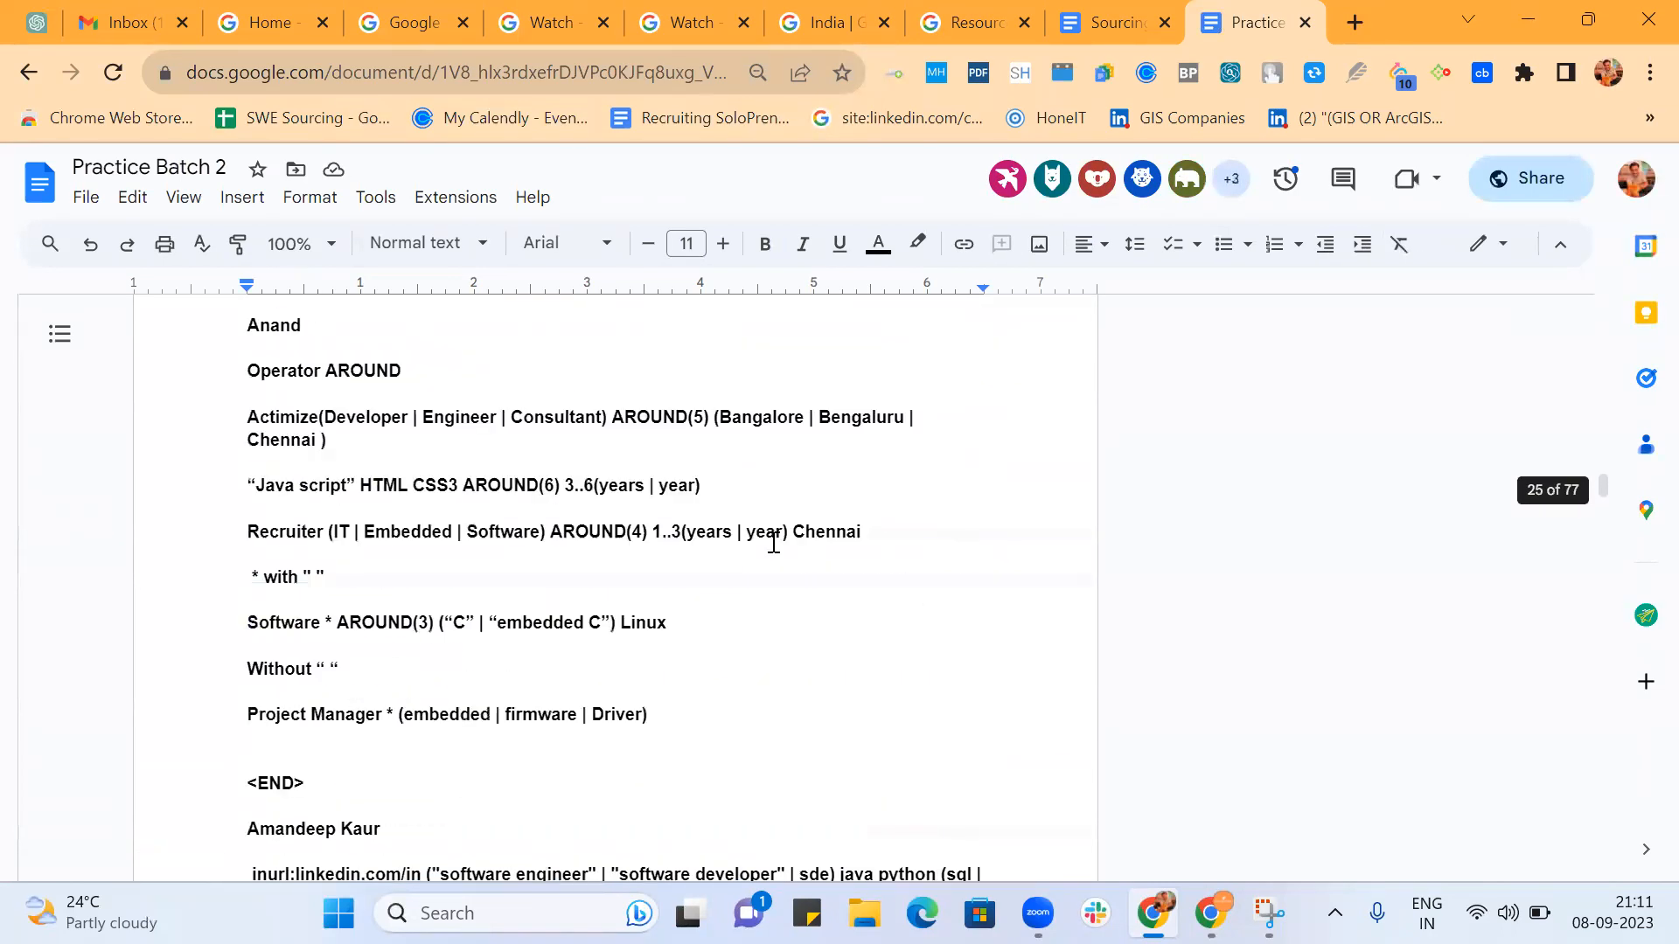
scroll(774, 542, down, 20)
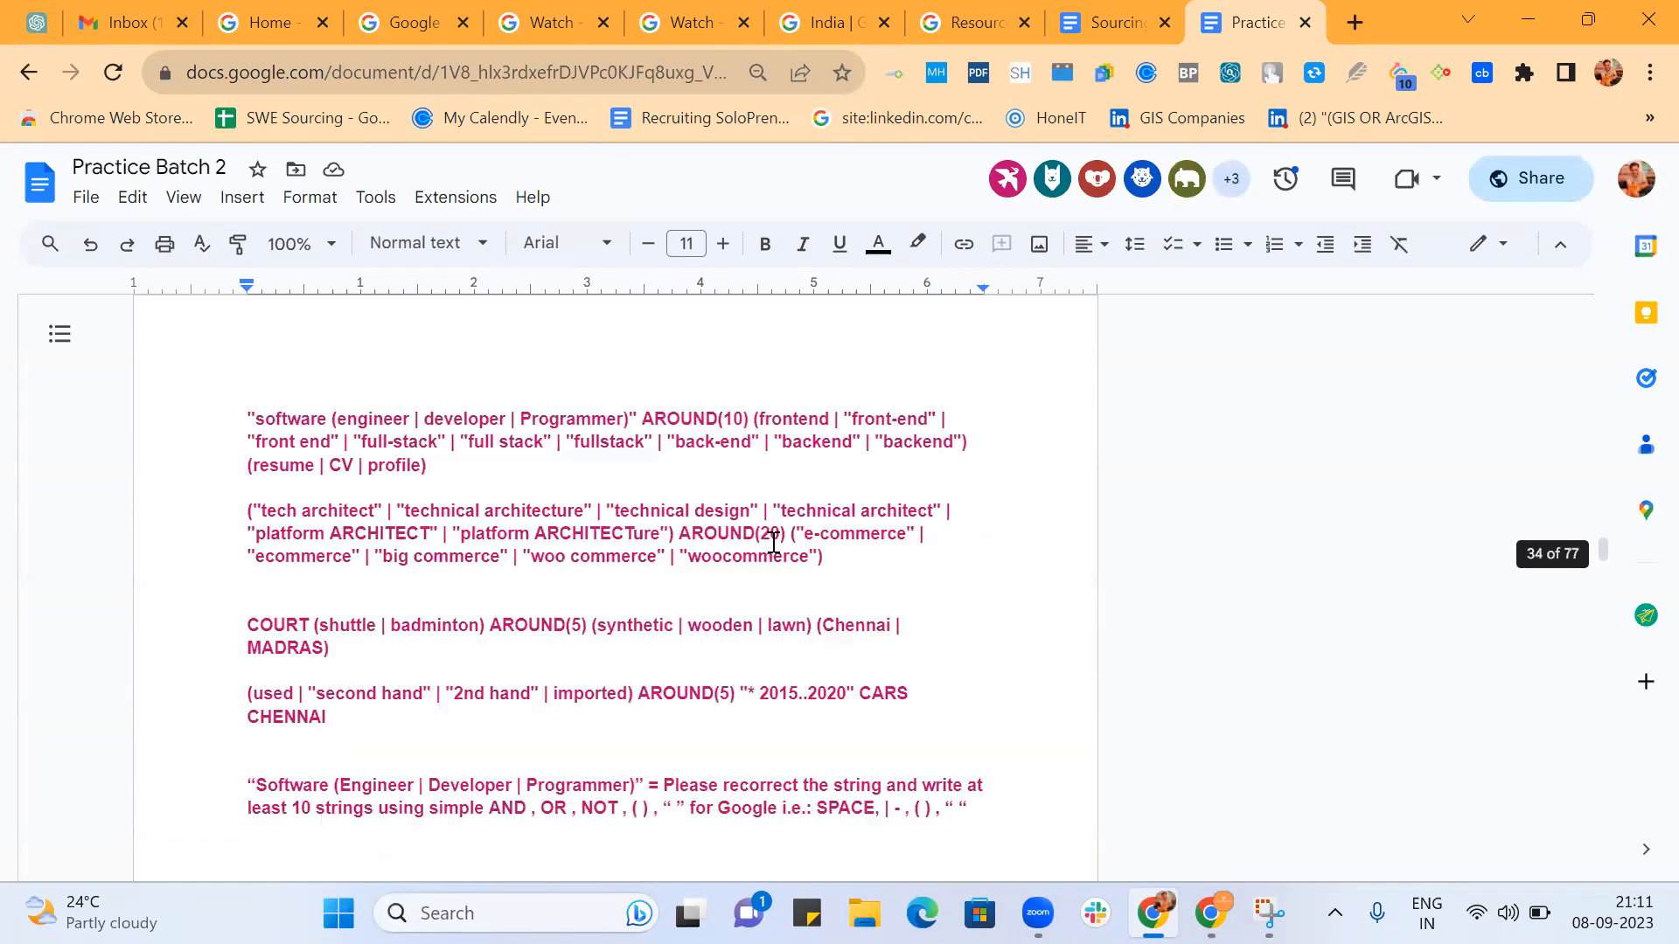
scroll(774, 543, down, 20)
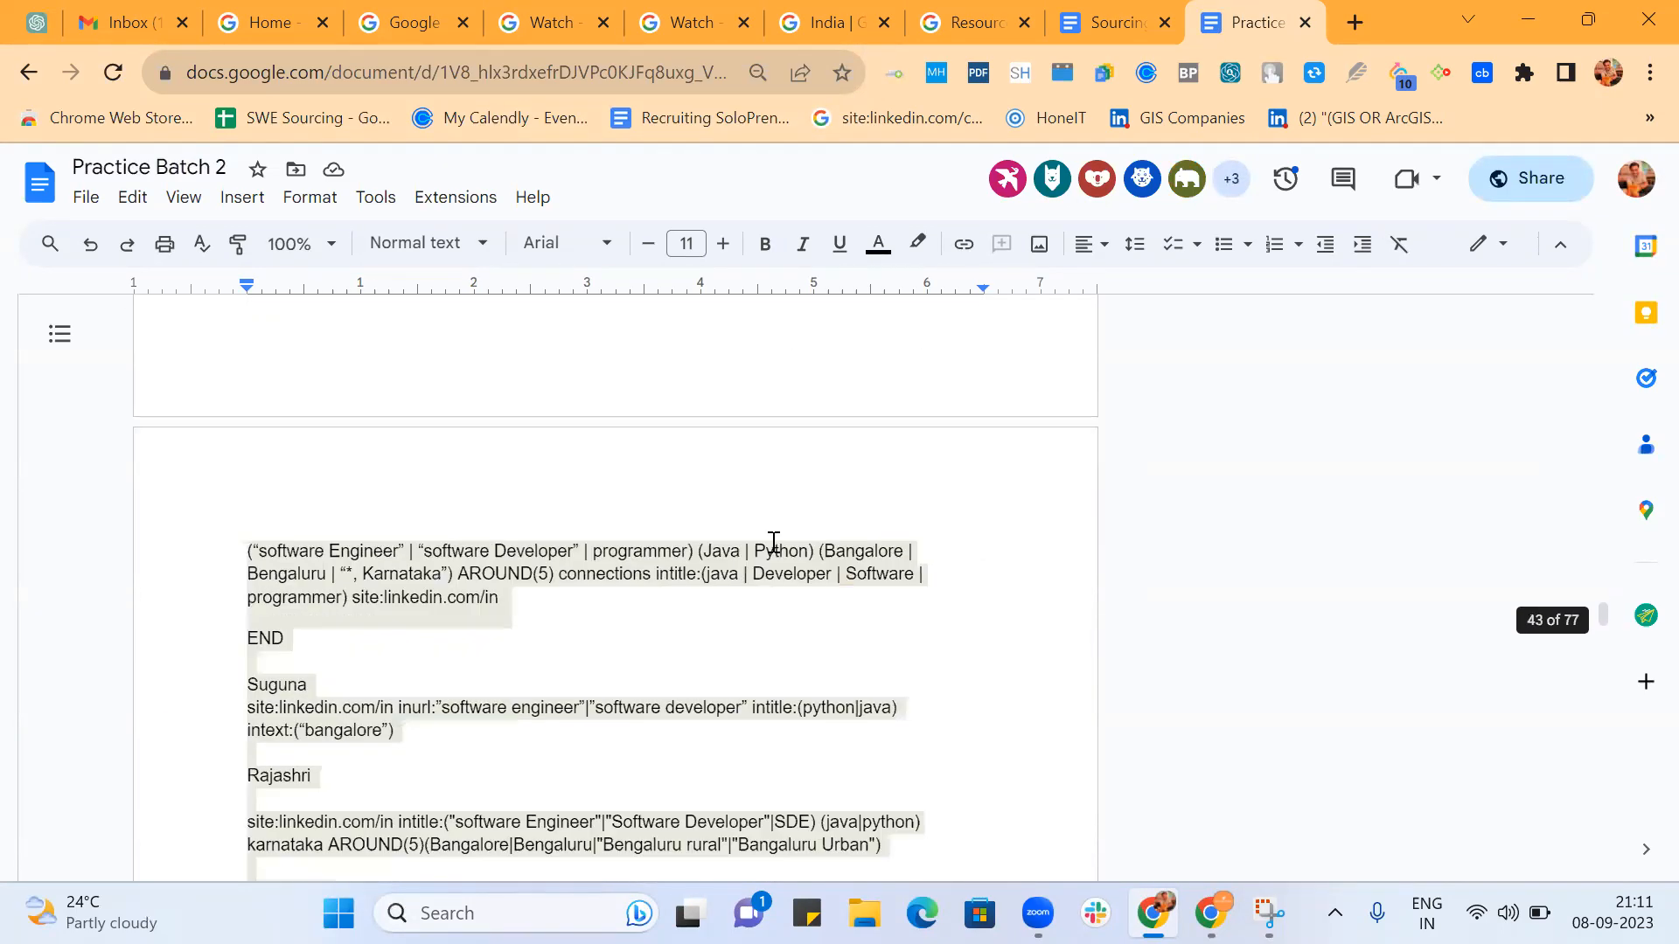
scroll(774, 543, down, 20)
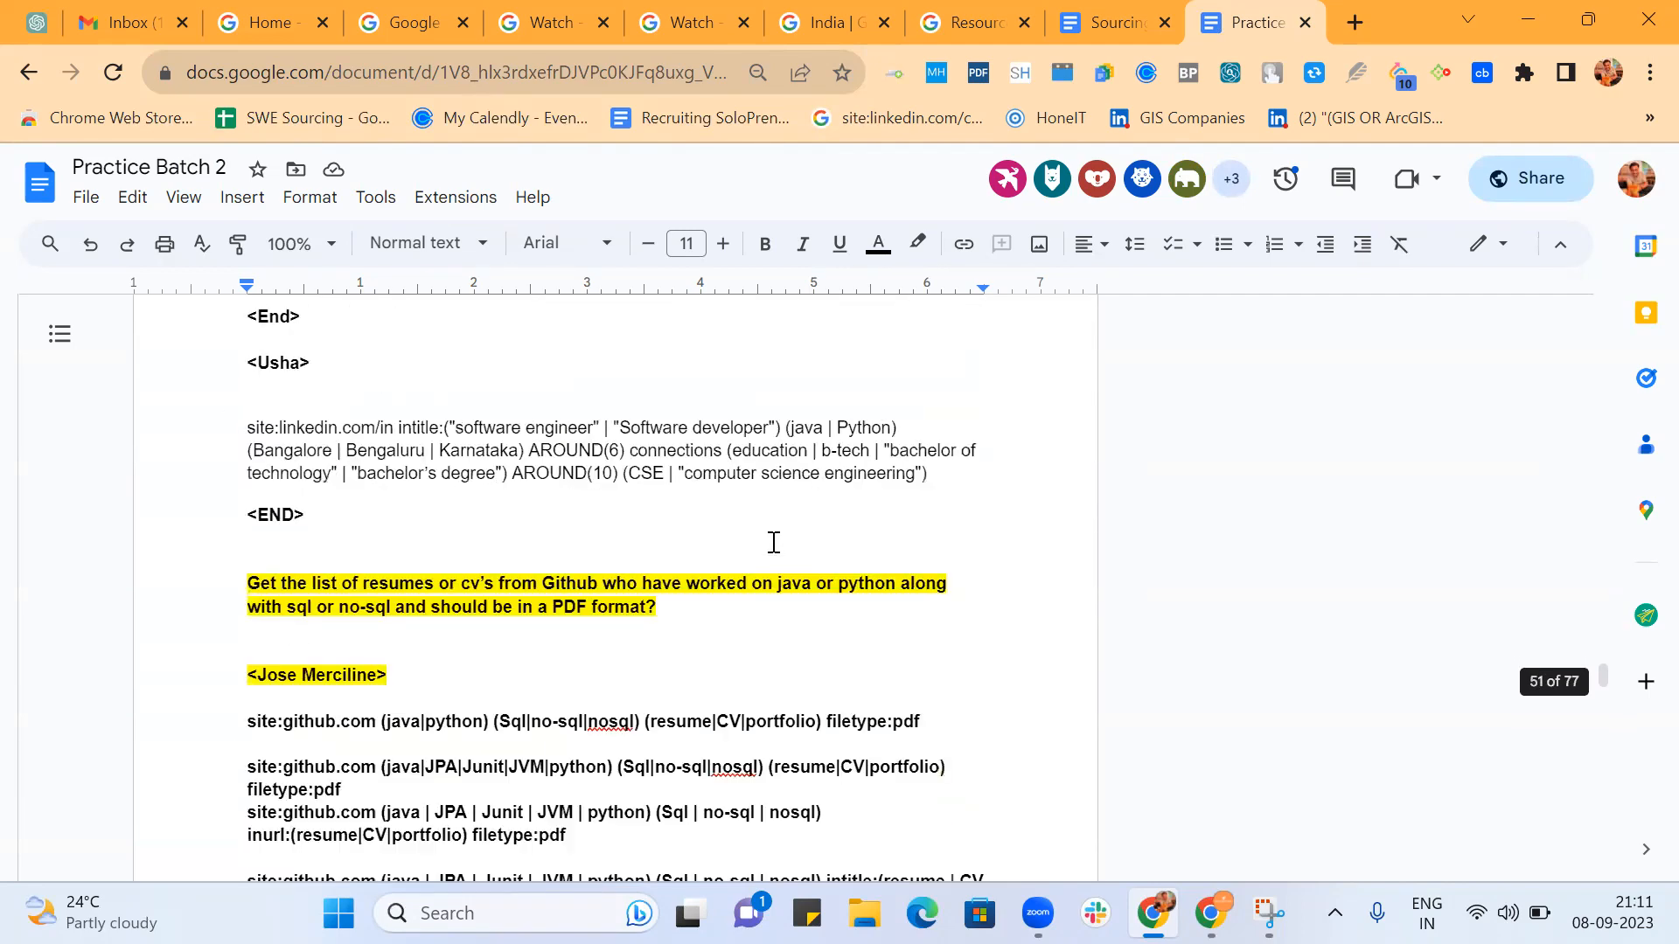
scroll(774, 542, down, 12)
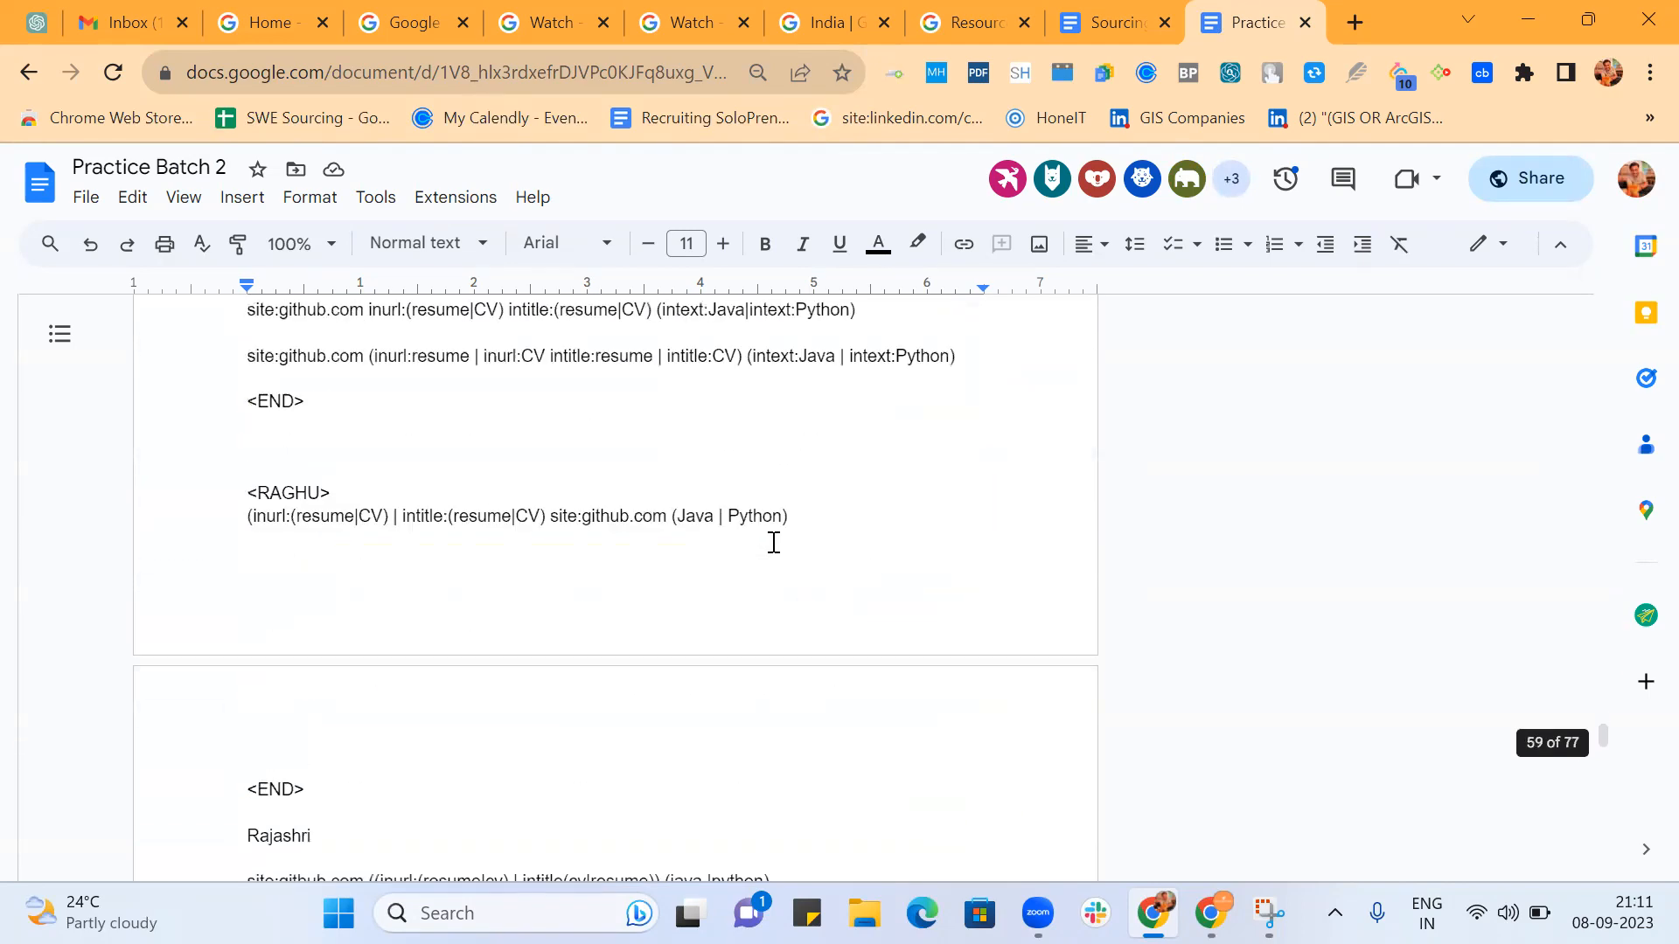
scroll(774, 542, down, 15)
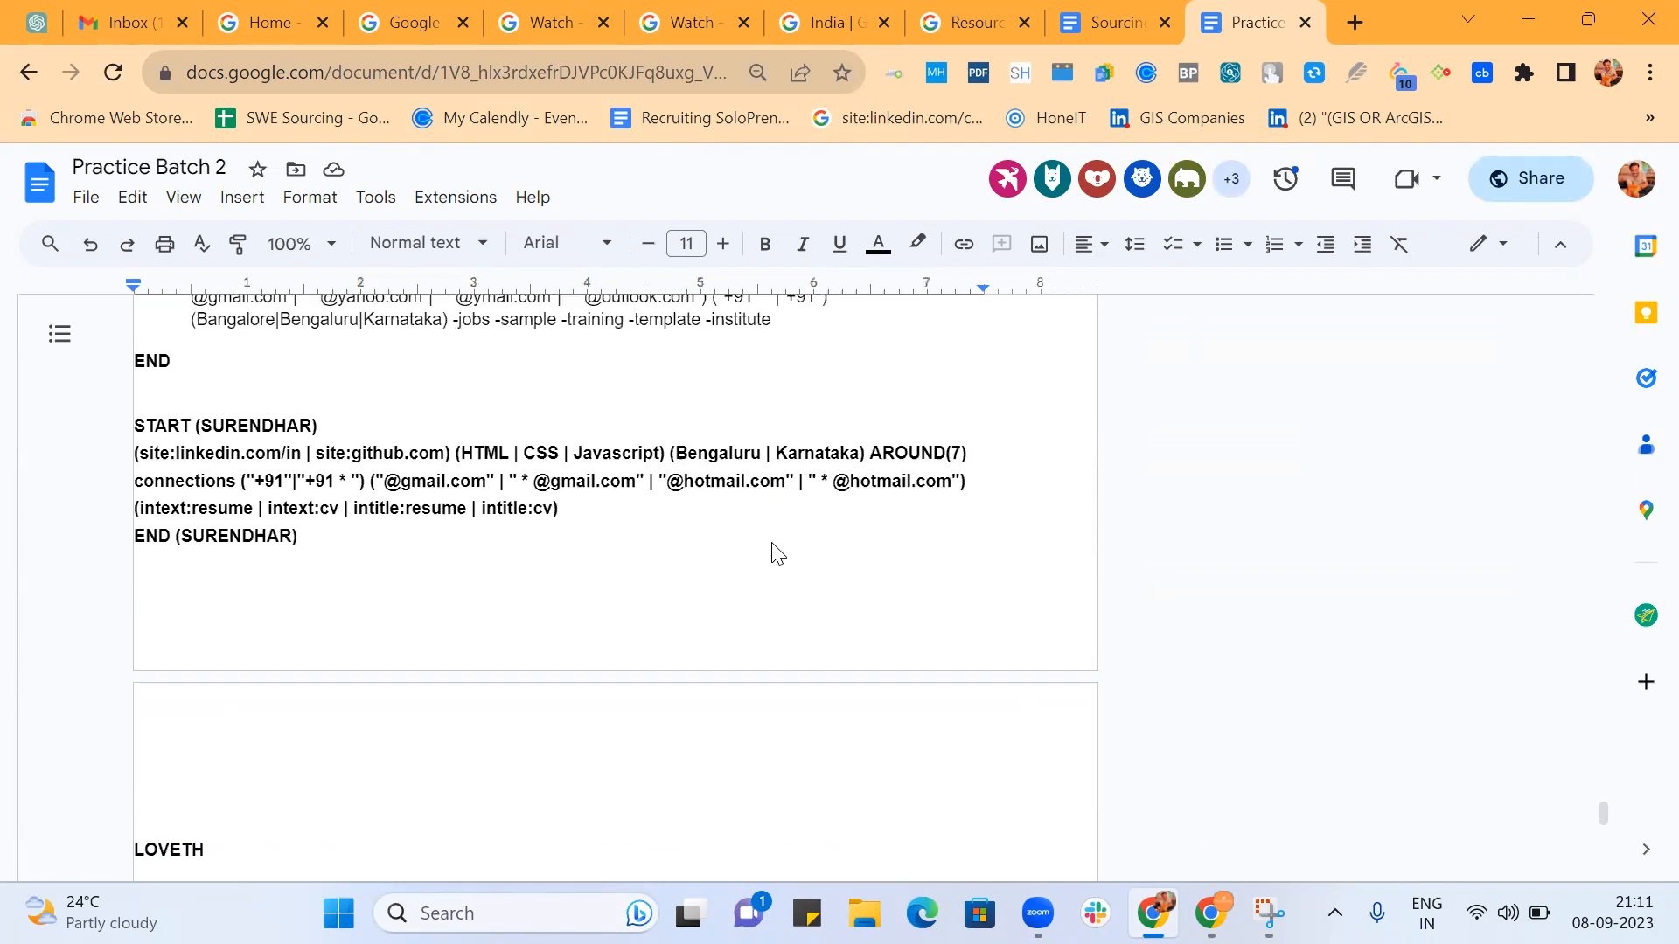
scroll(774, 546, up, 20)
scroll(774, 542, down, 3)
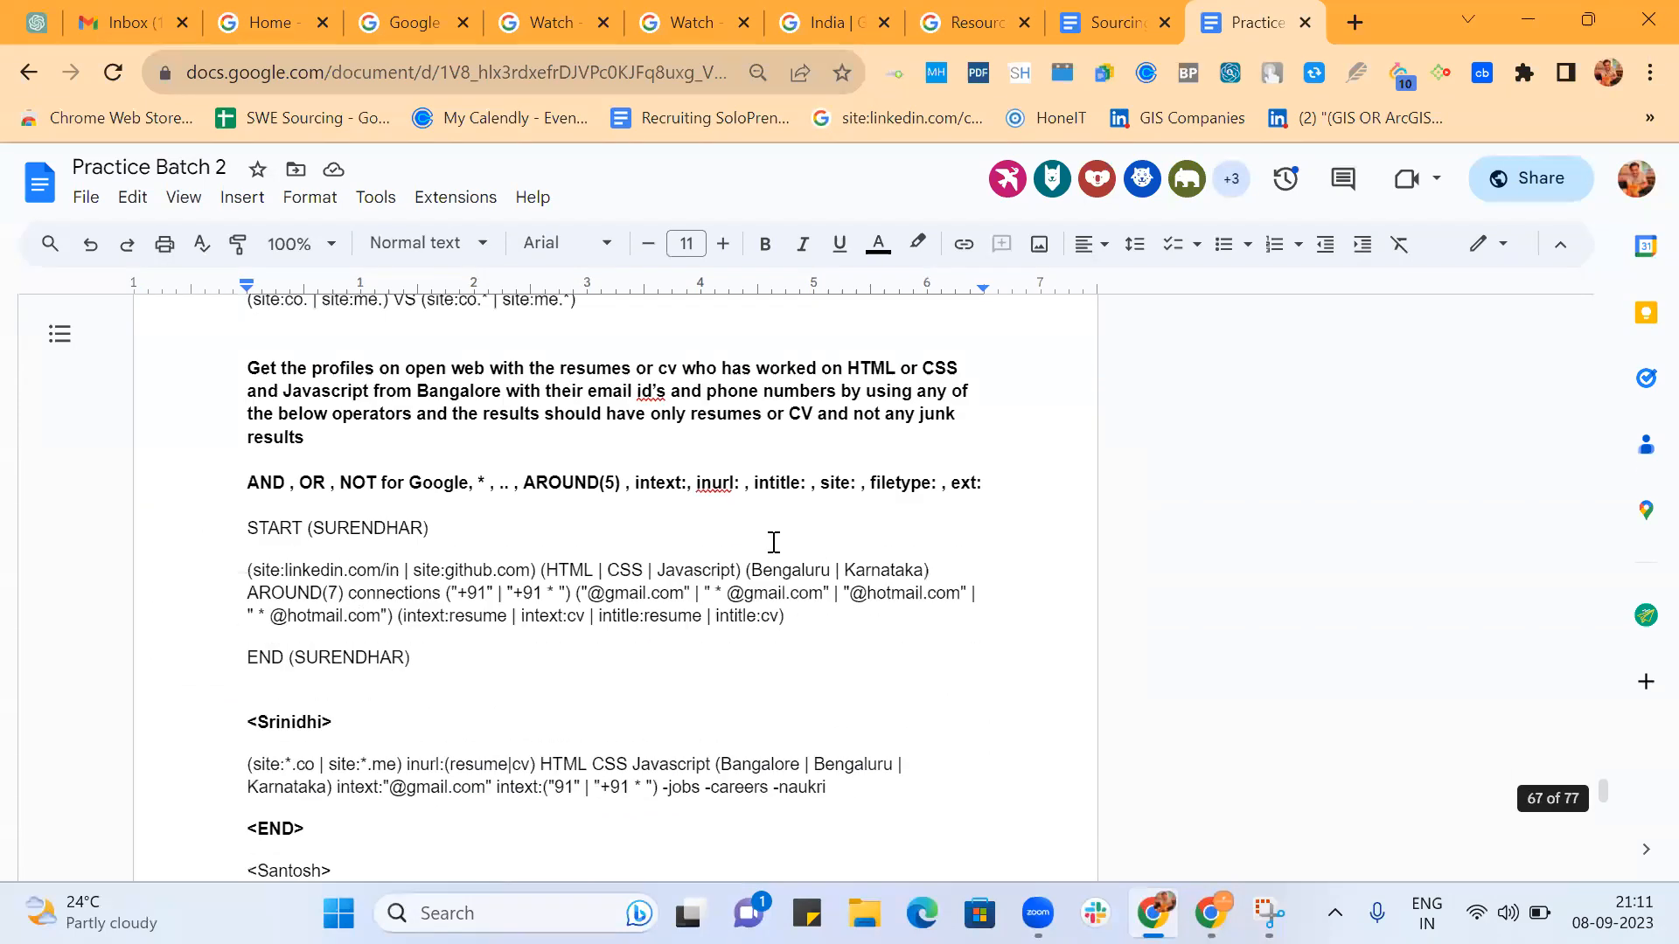
scroll(773, 542, down, 5)
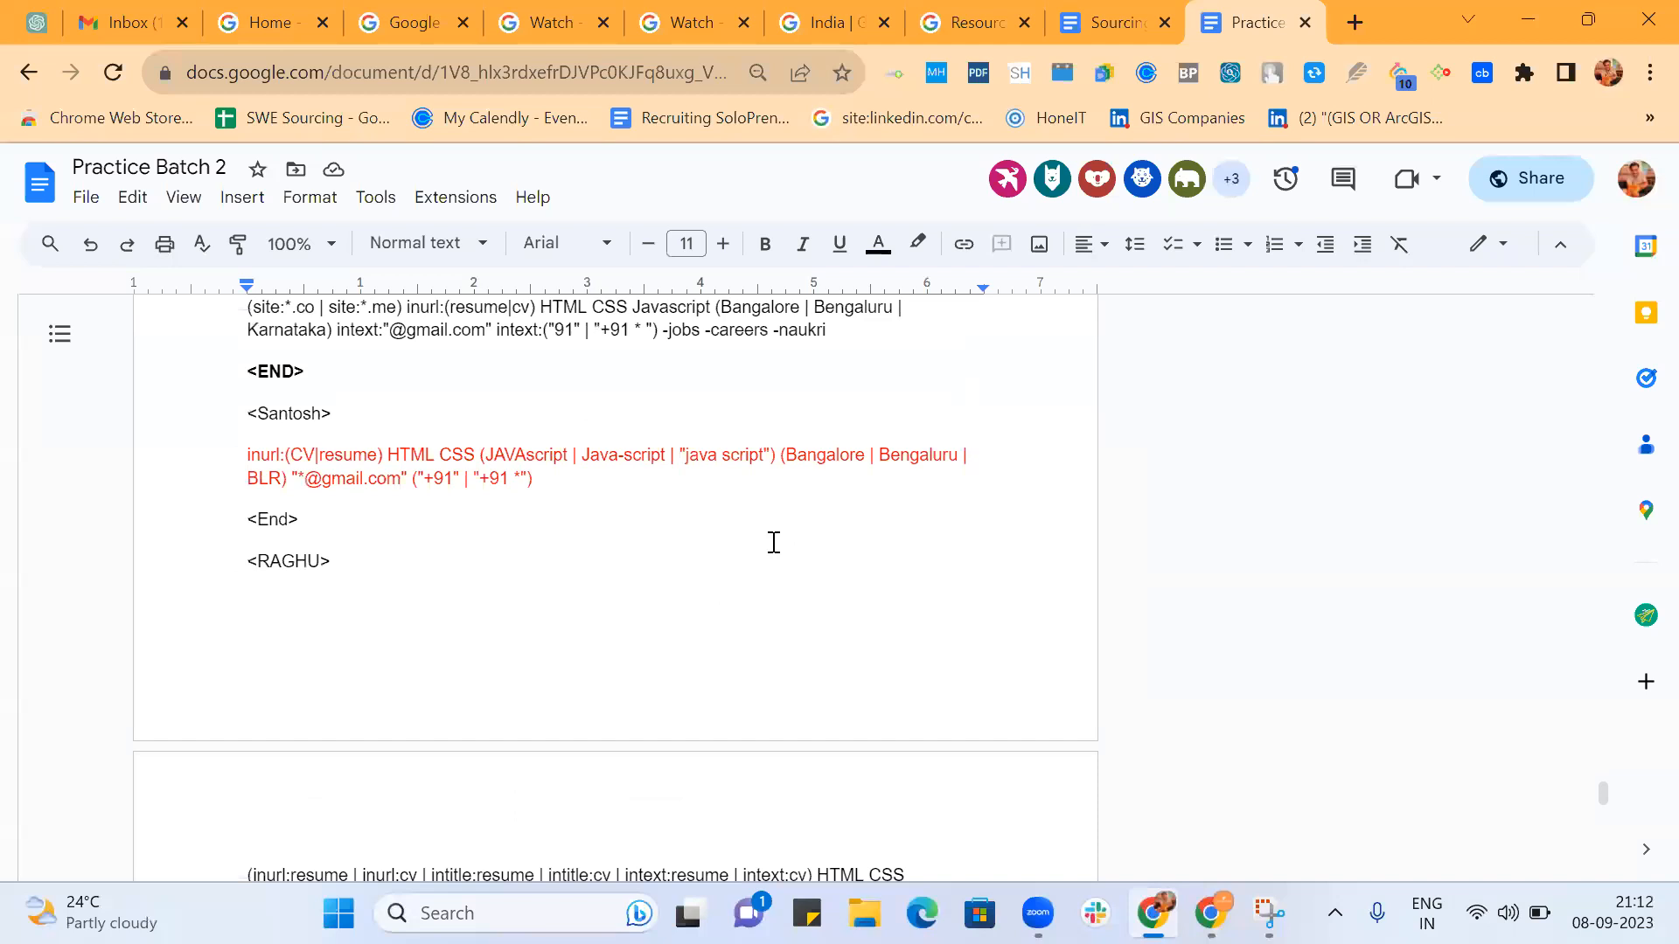
scroll(774, 542, down, 20)
scroll(774, 542, down, 15)
scroll(774, 542, down, 15)
scroll(774, 542, down, 3)
scroll(774, 542, up, 8)
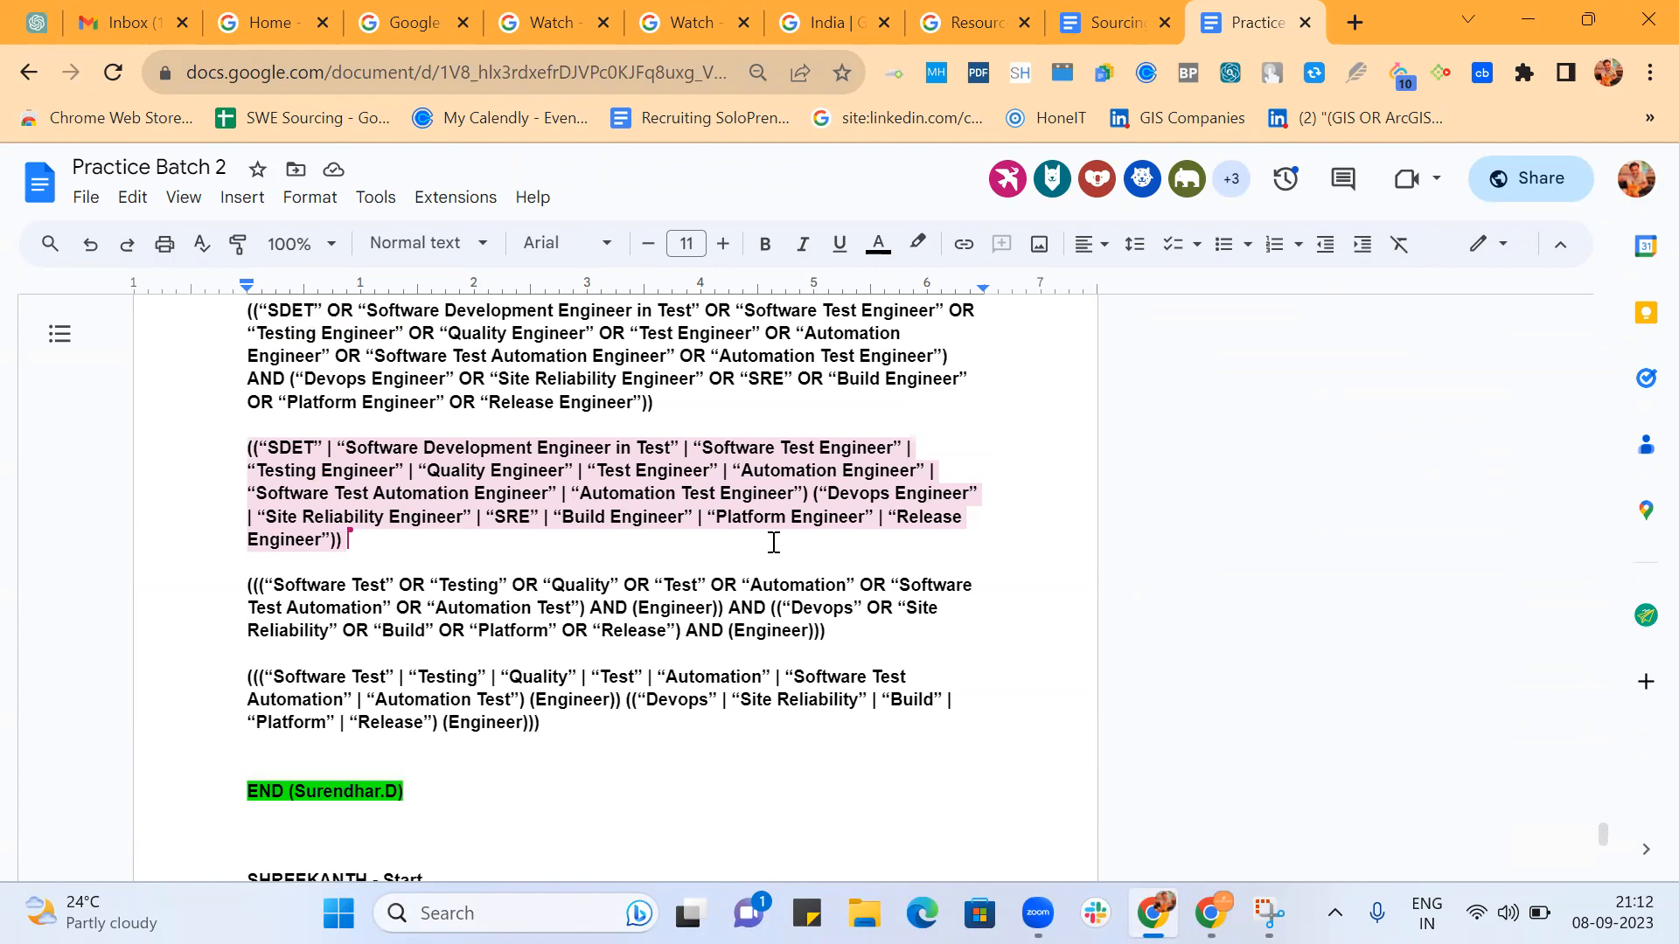
scroll(774, 542, up, 4)
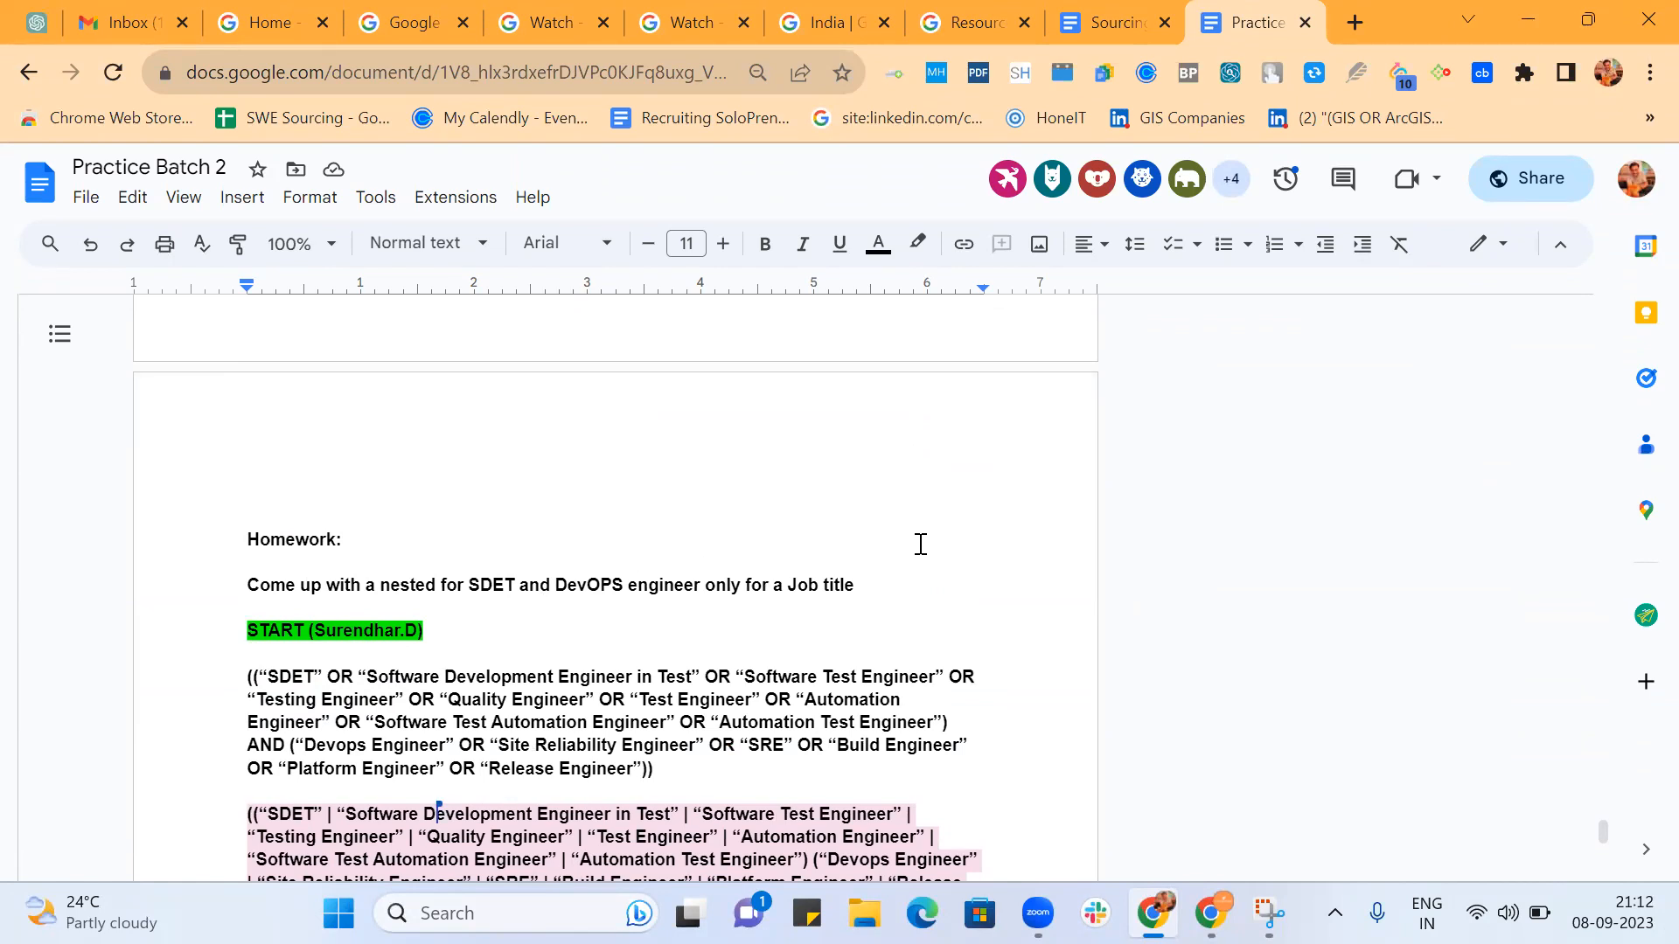
Read the first participant's nested homework strings and the second participant's separate SDET and DevOps strings.
scroll(921, 544, down, 2)
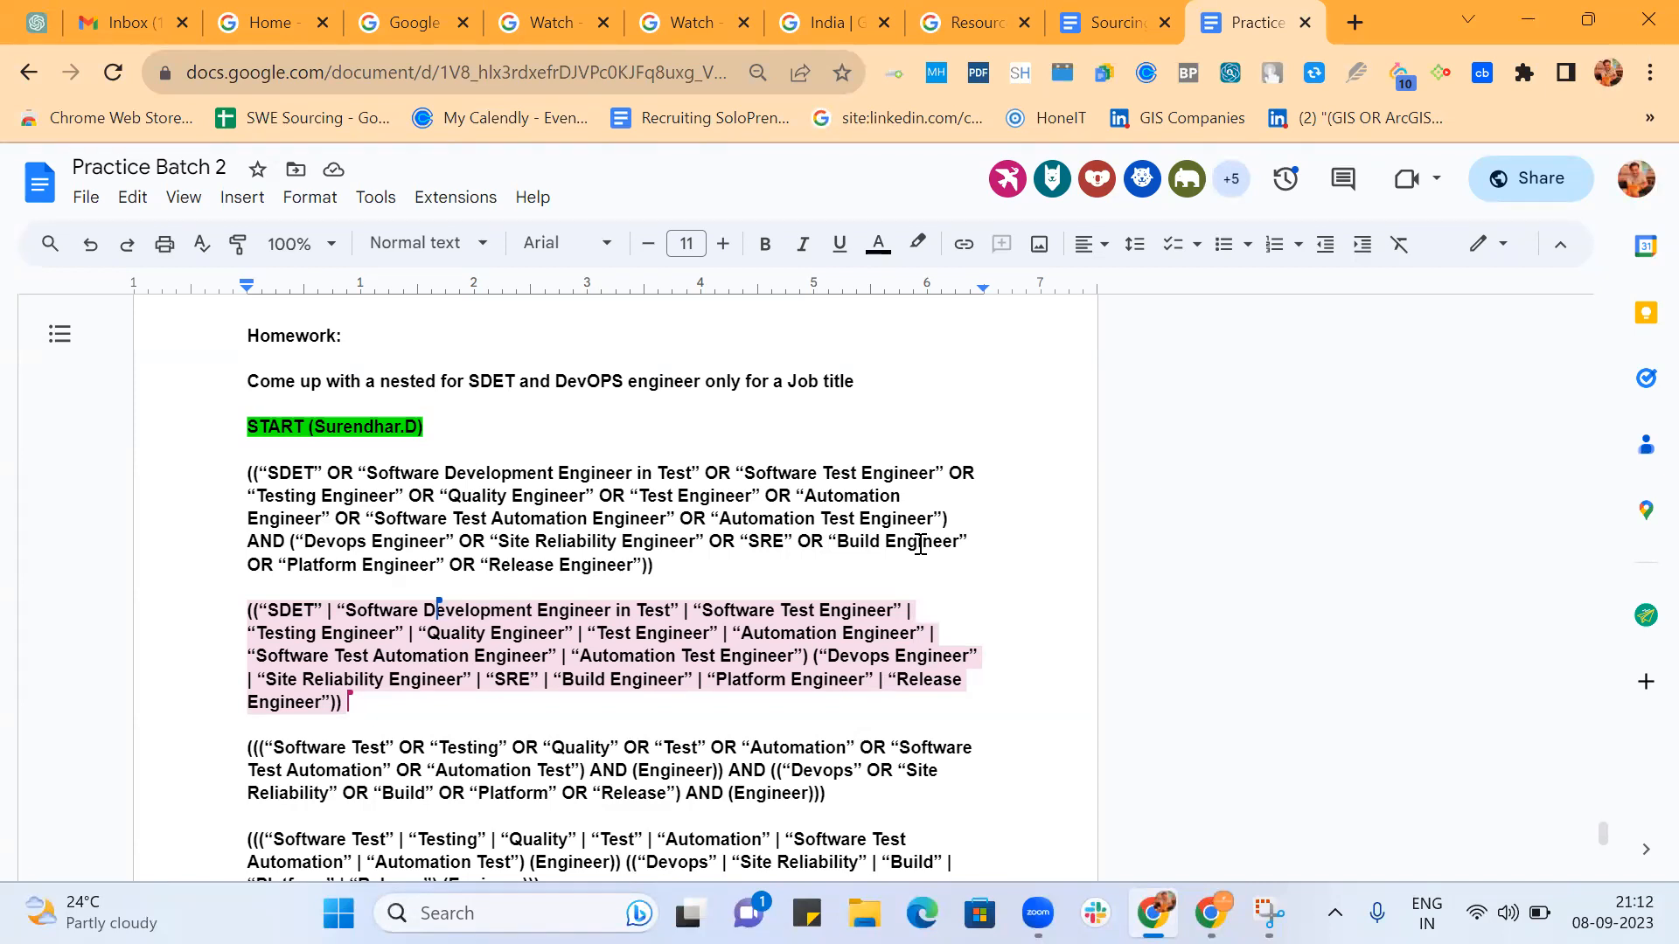
scroll(921, 544, down, 2)
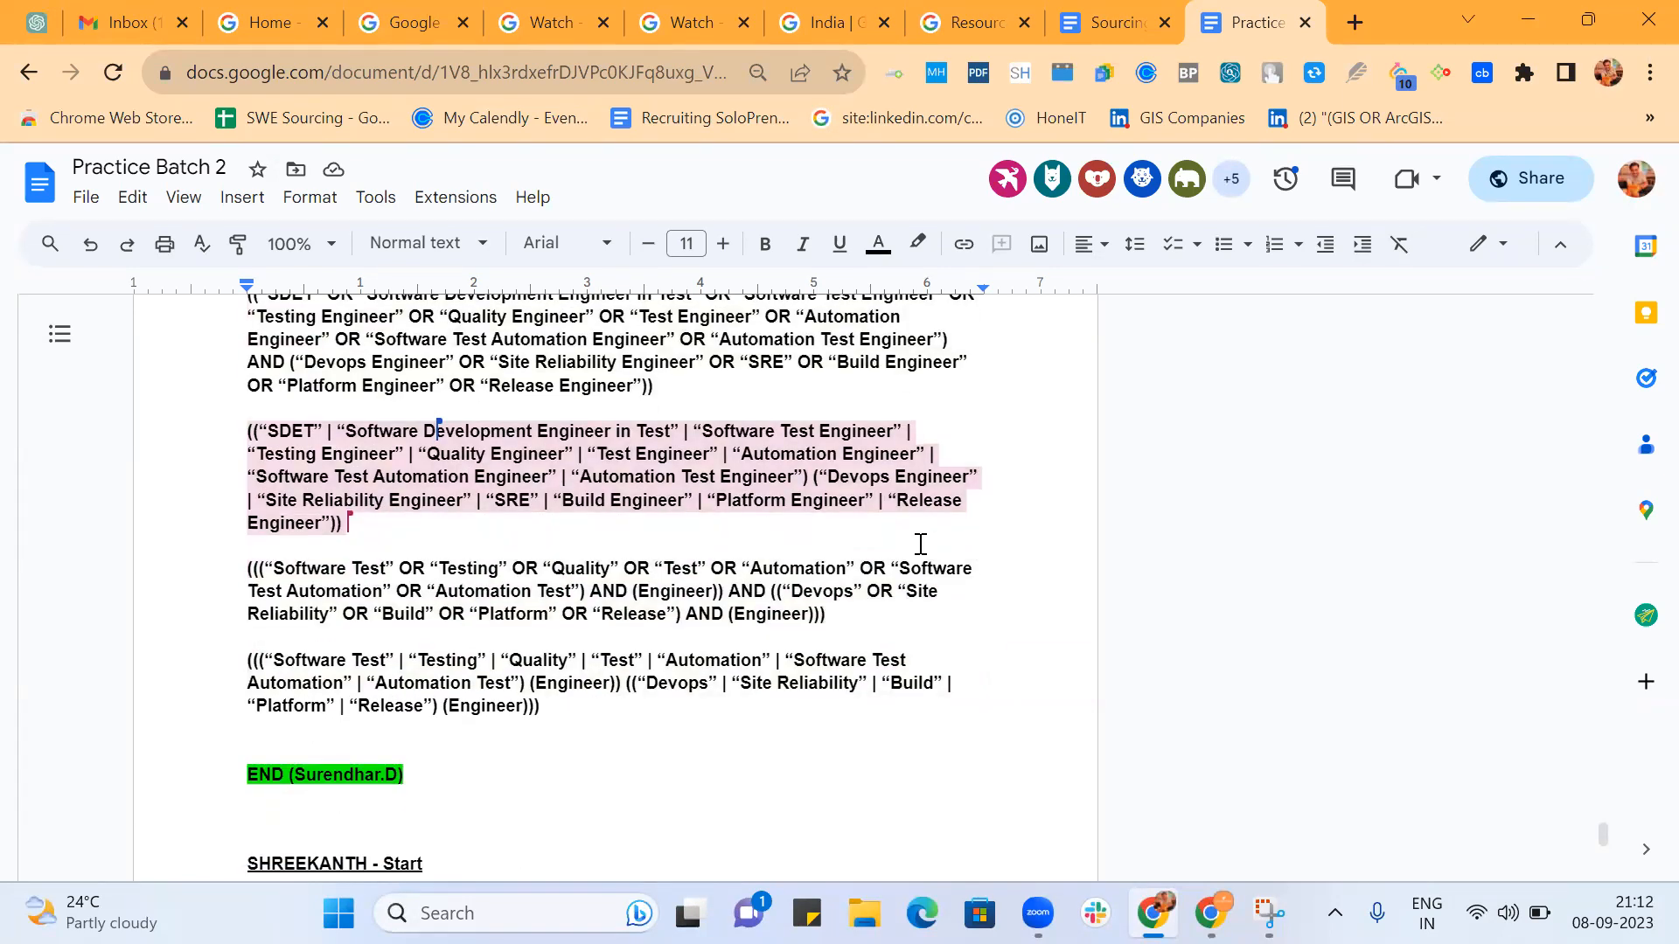
scroll(919, 543, down, 3)
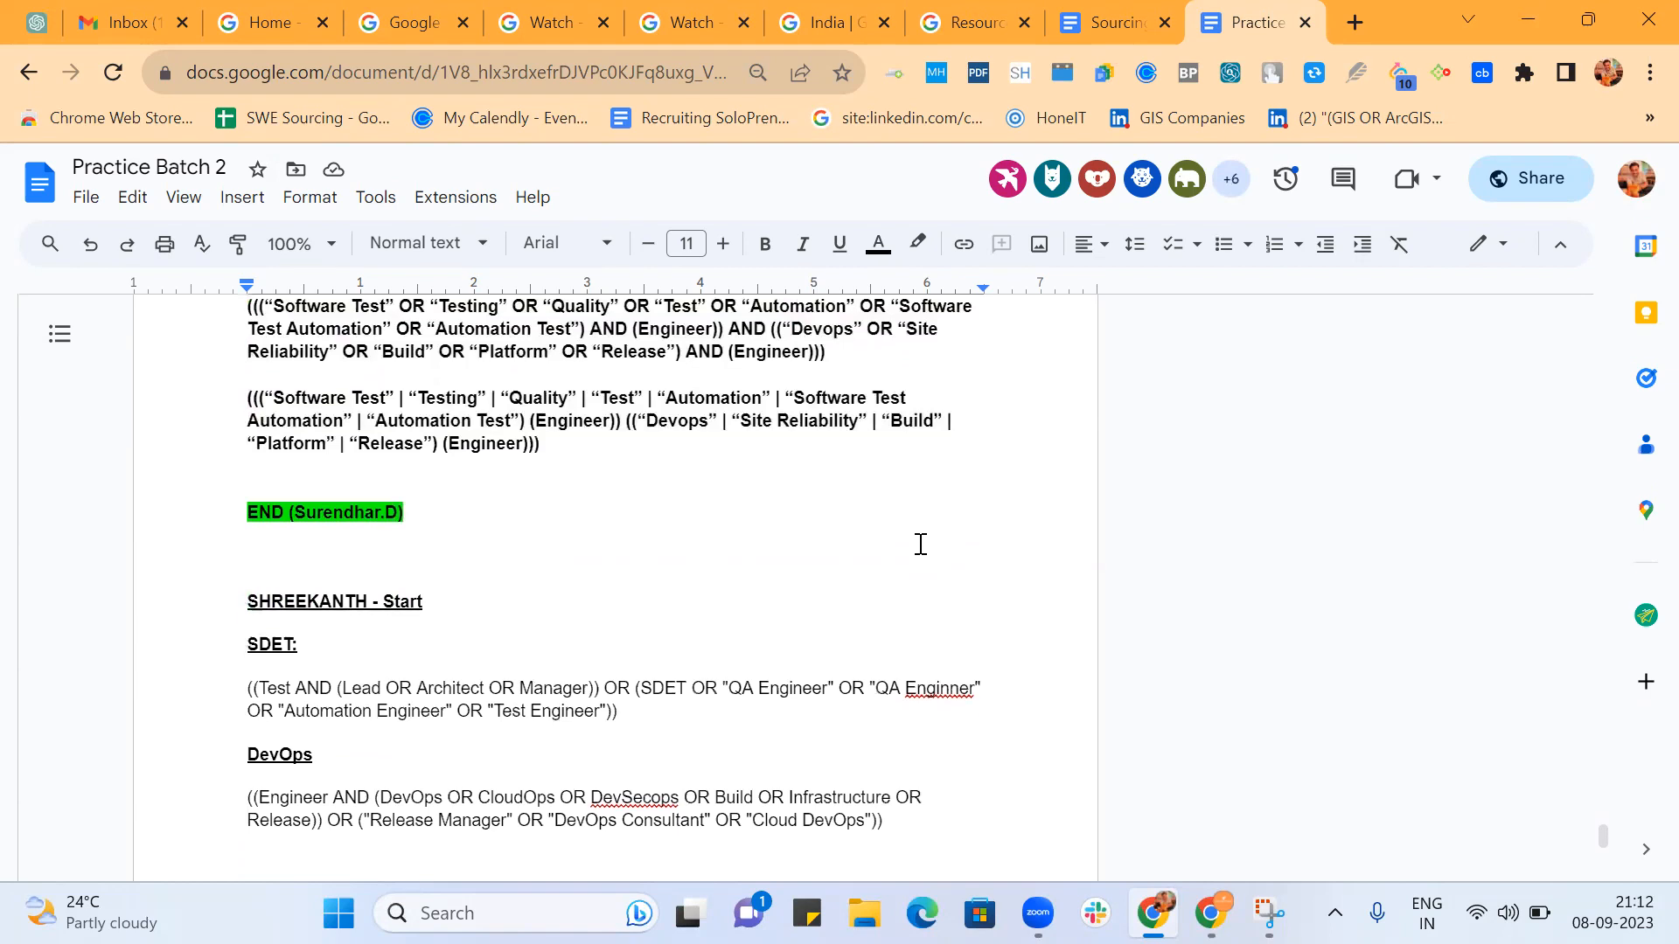
scroll(919, 543, down, 2)
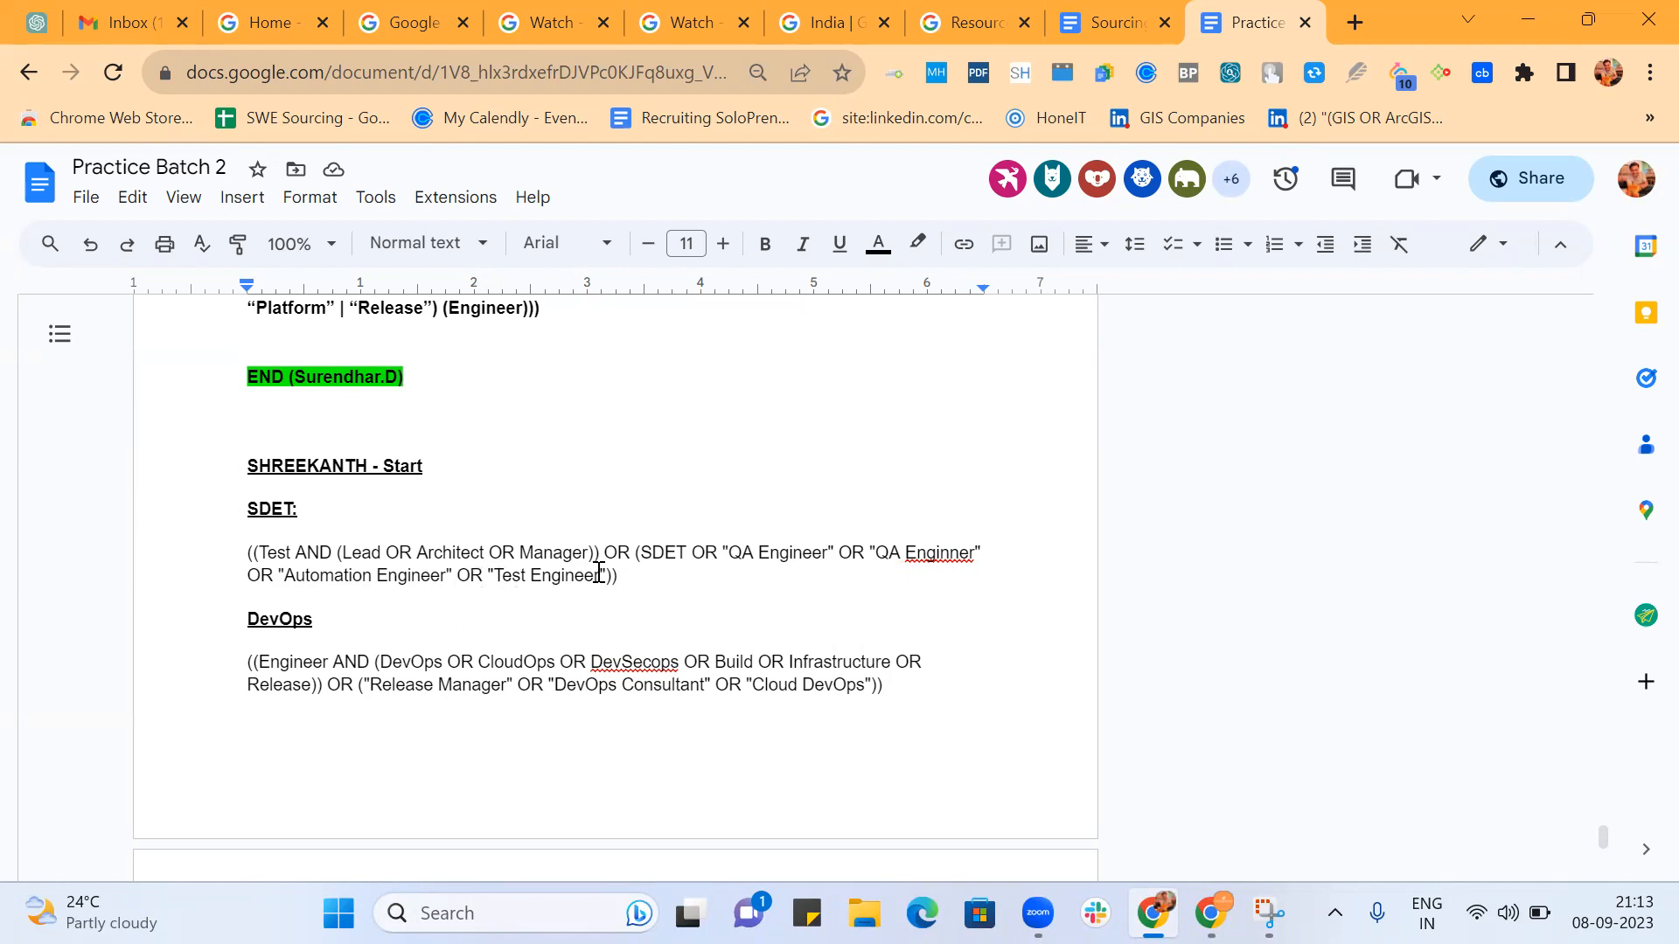
scroll(505, 607, down, 1)
scroll(506, 607, down, 1)
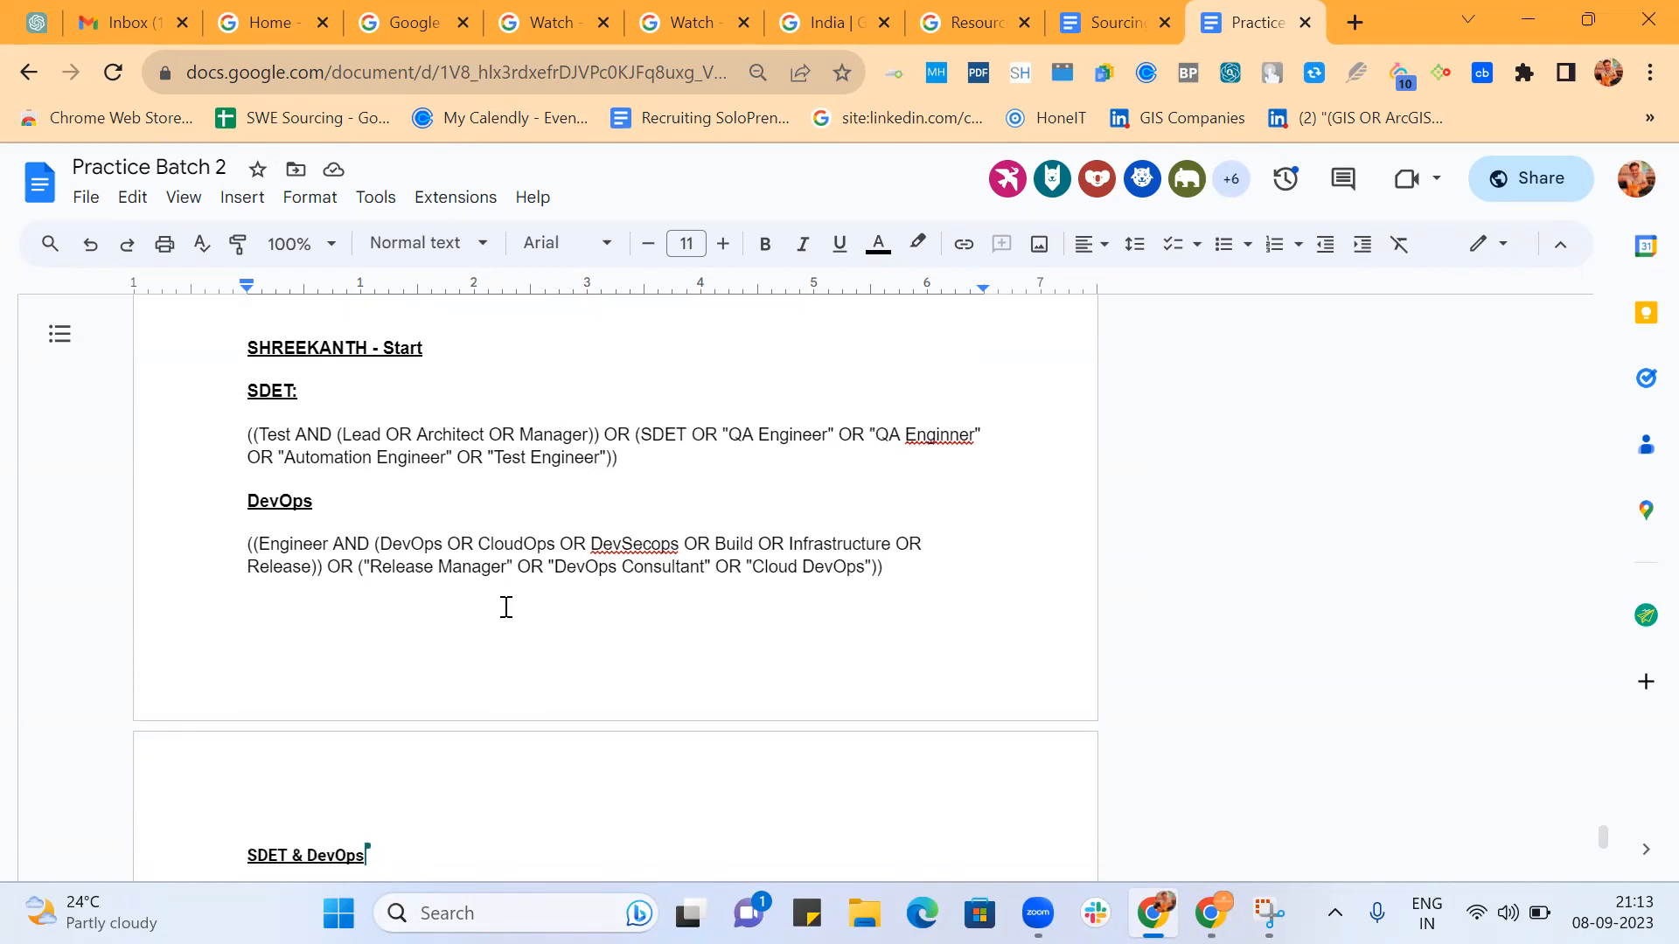
Examine the second participant's DevOps string, highlighting its DevOps-to-Release group, the OR before "Release Manager" and the outer parentheses.
drag(383, 537, 320, 564)
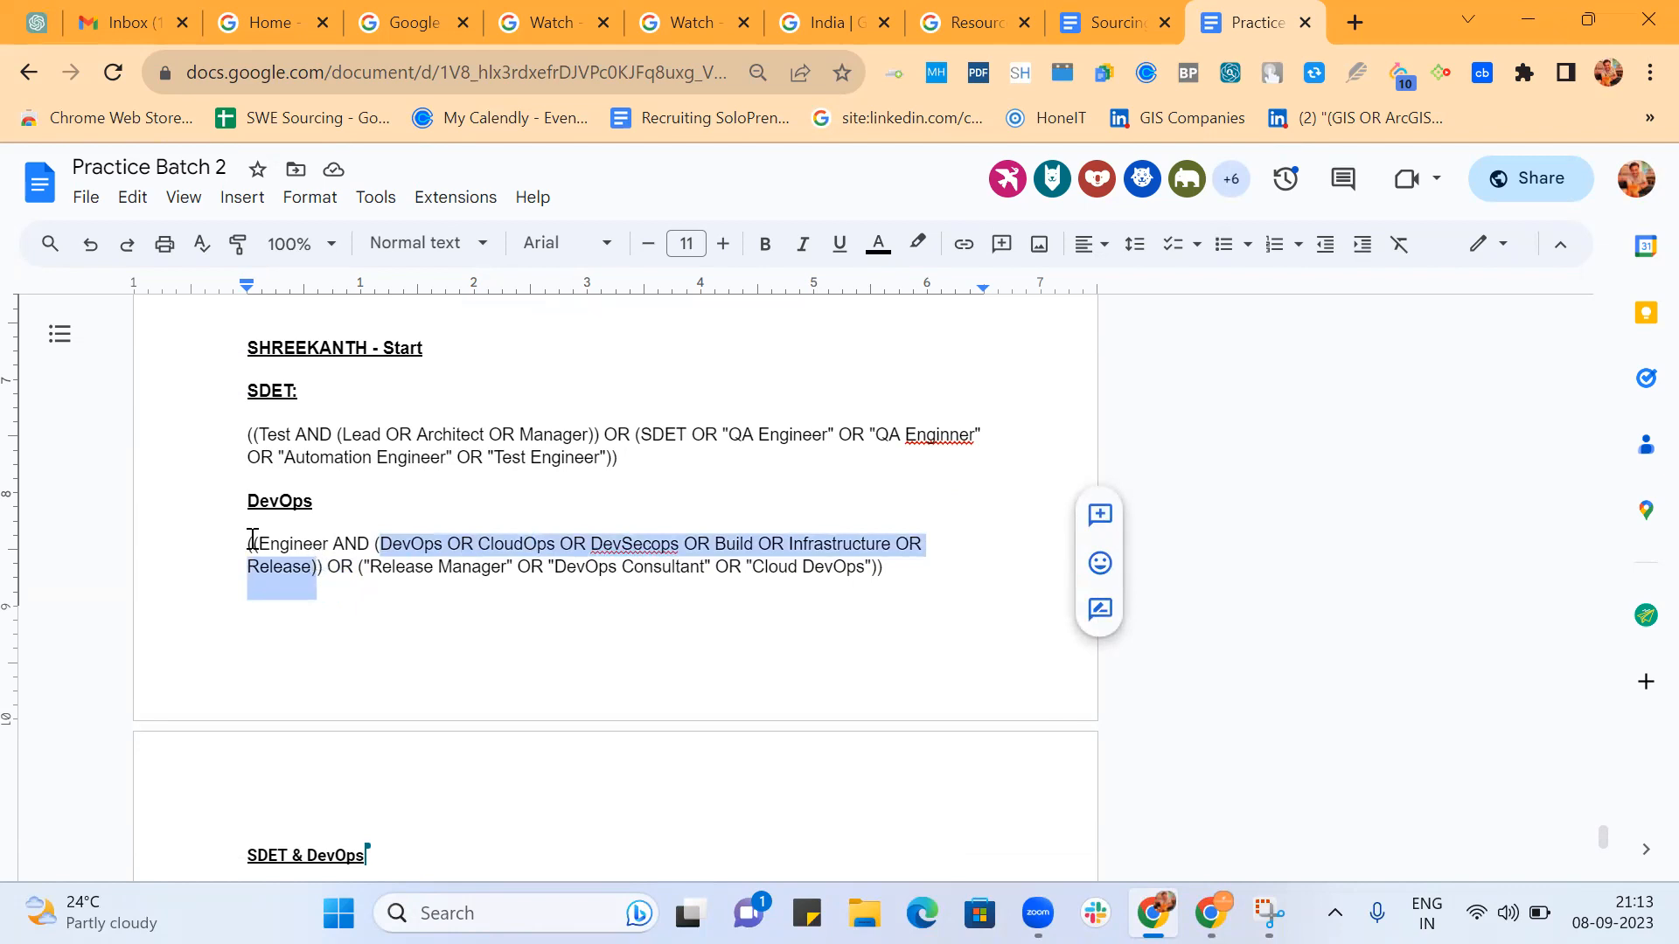
double_click(340, 566)
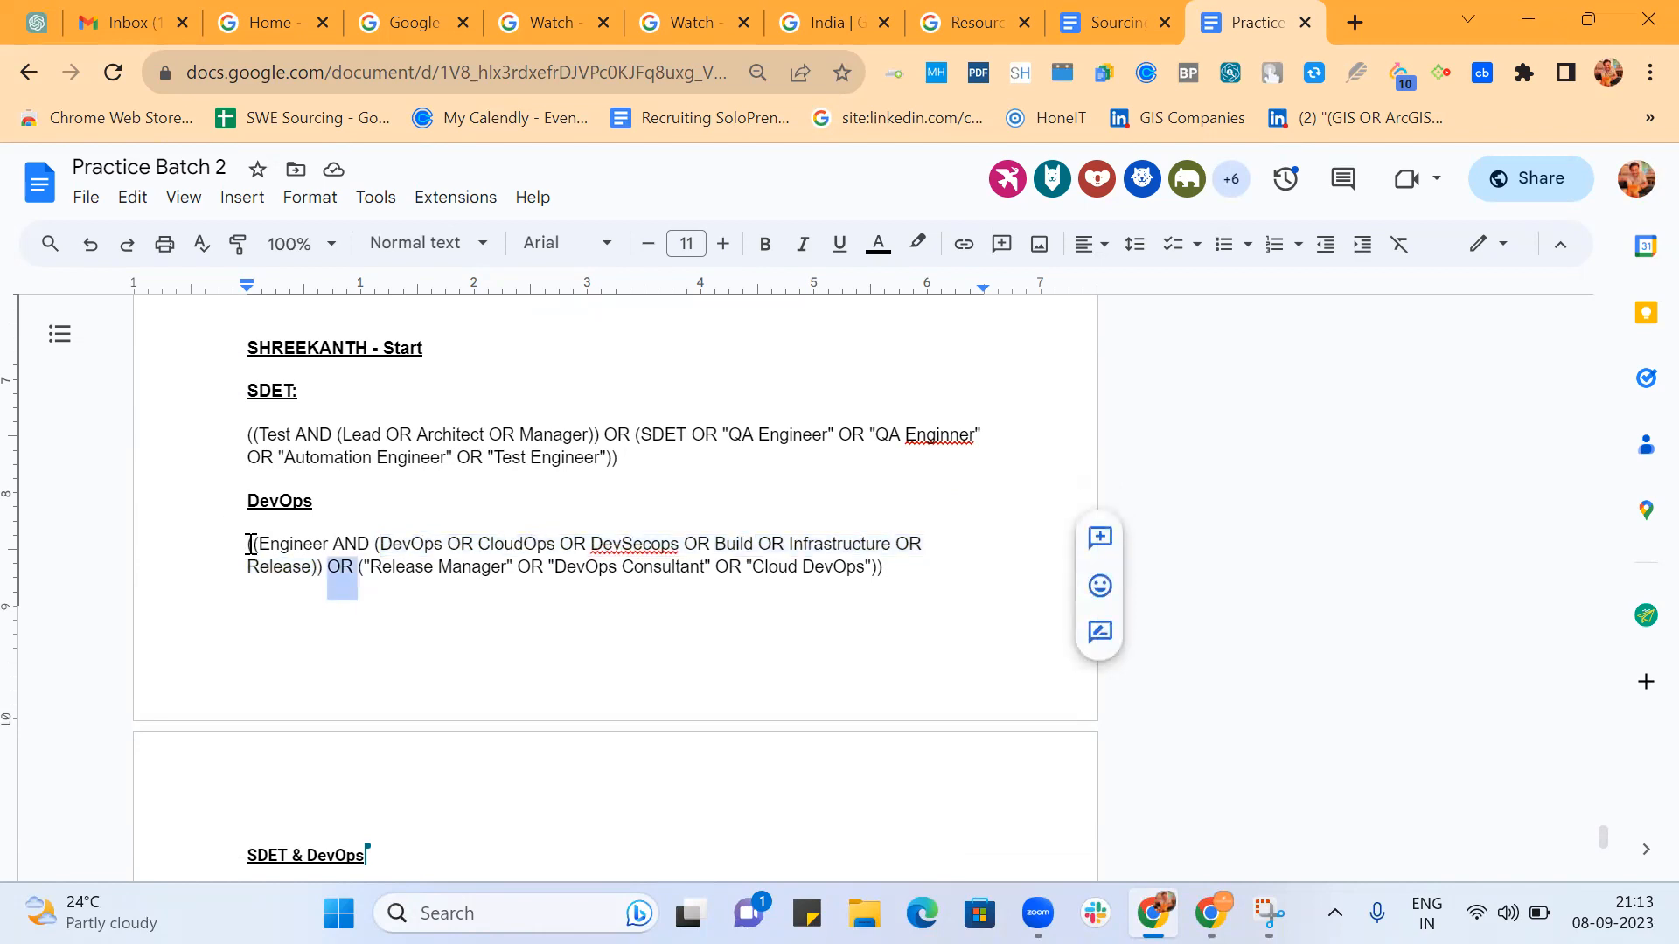
drag(247, 544, 258, 544)
drag(885, 569, 887, 591)
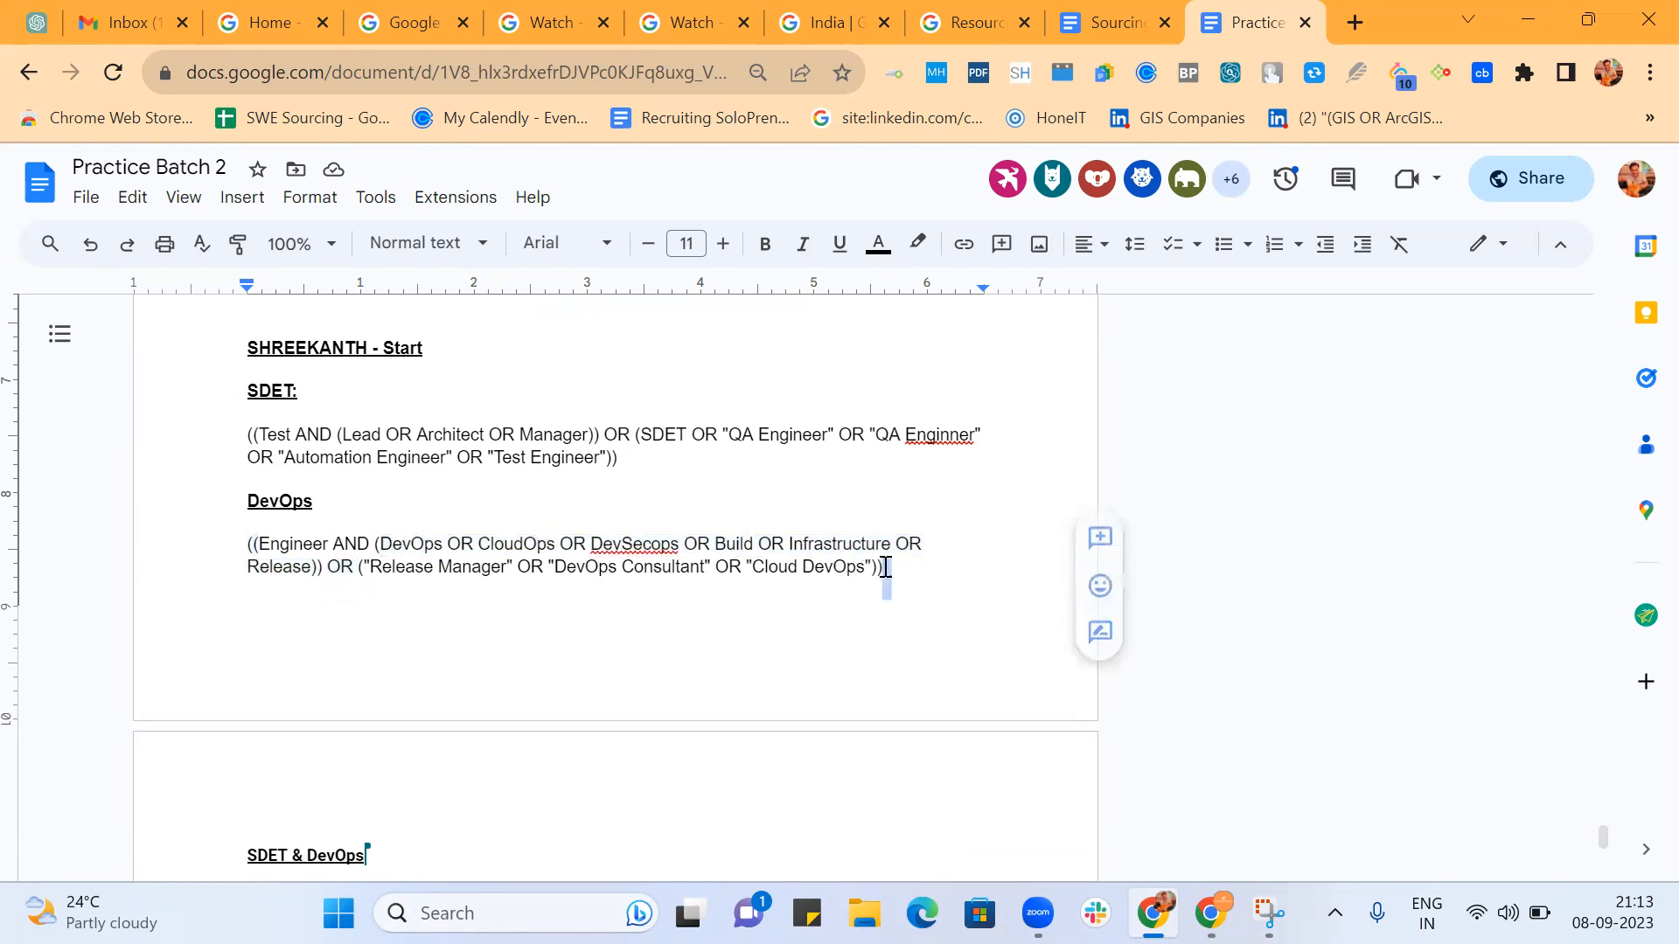
scroll(947, 636, down, 5)
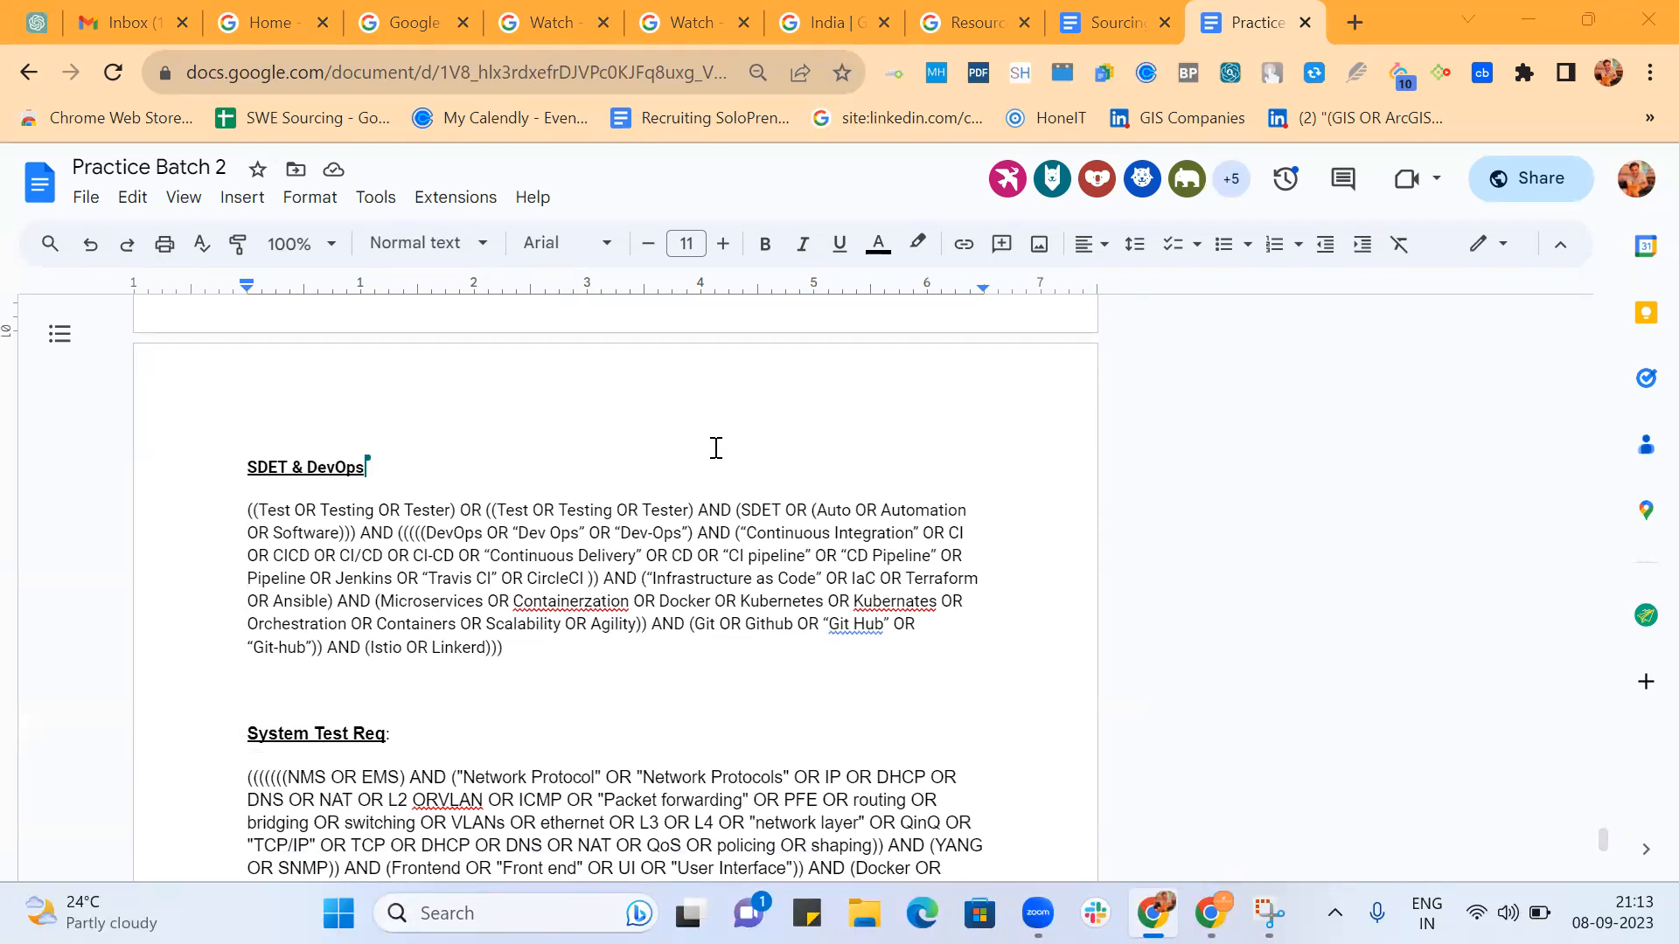
Remove the parentheses around the first Engineer term in the first participant's second OR string, starting with "Software Test".
scroll(715, 448, up, 5)
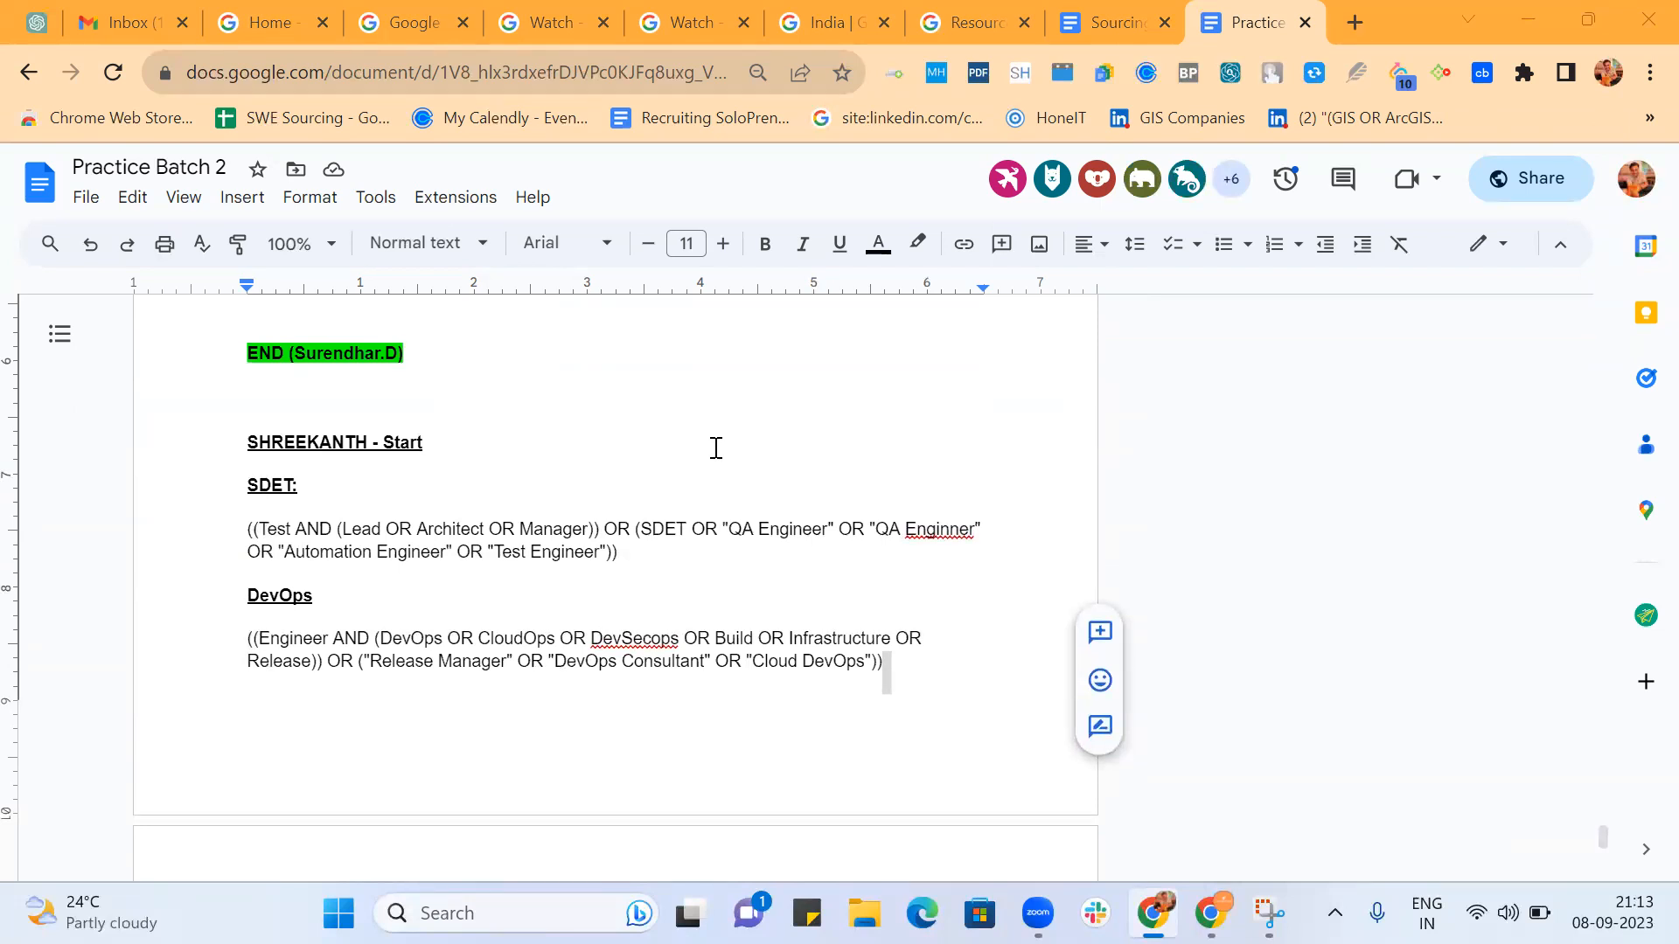
scroll(716, 447, up, 4)
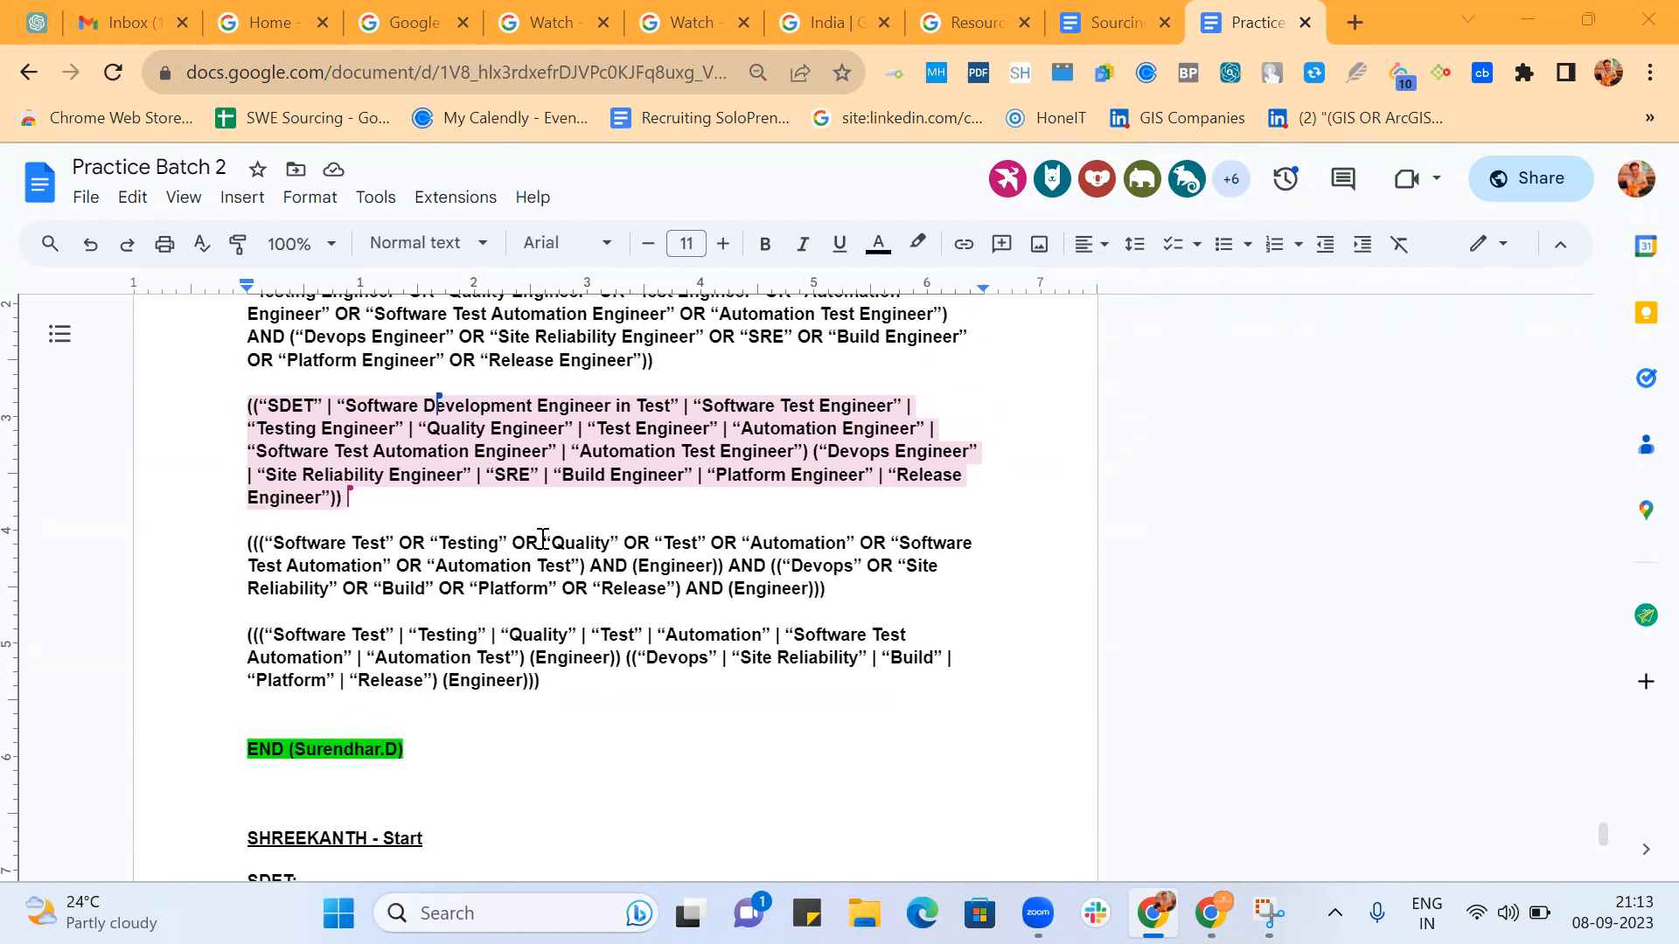
click(645, 565)
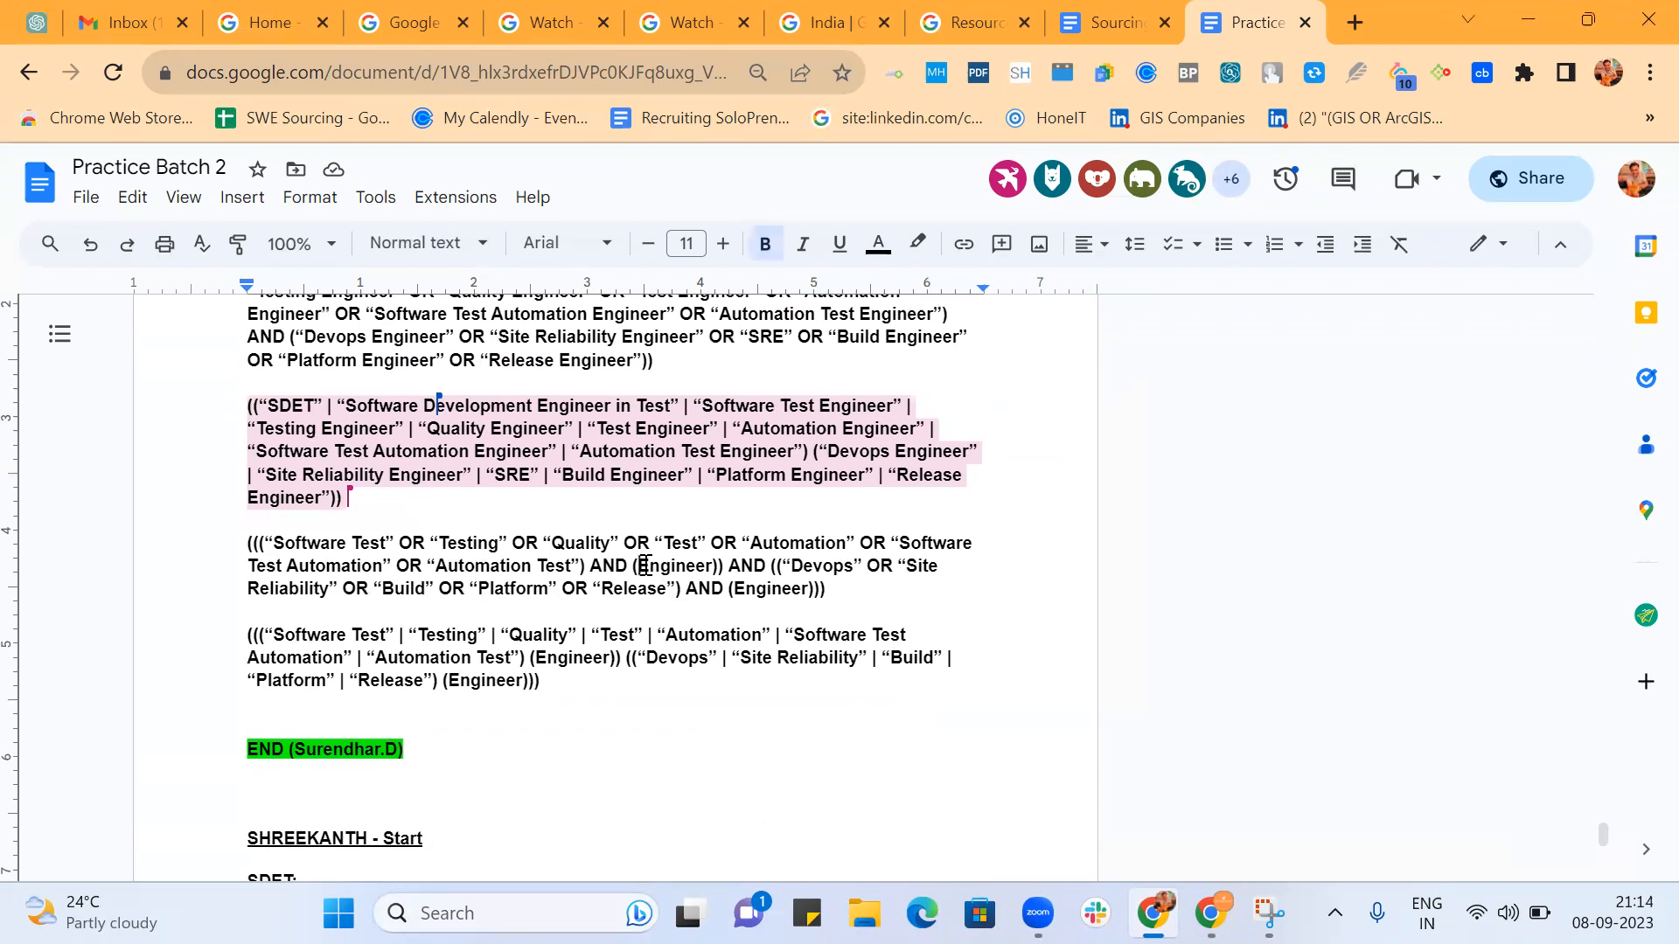
key(BackSpace)
key(Right)
key(Right)
key(Right)
key(Right)
key(Right)
key(Right)
key(Right)
key(Right)
key(Delete)
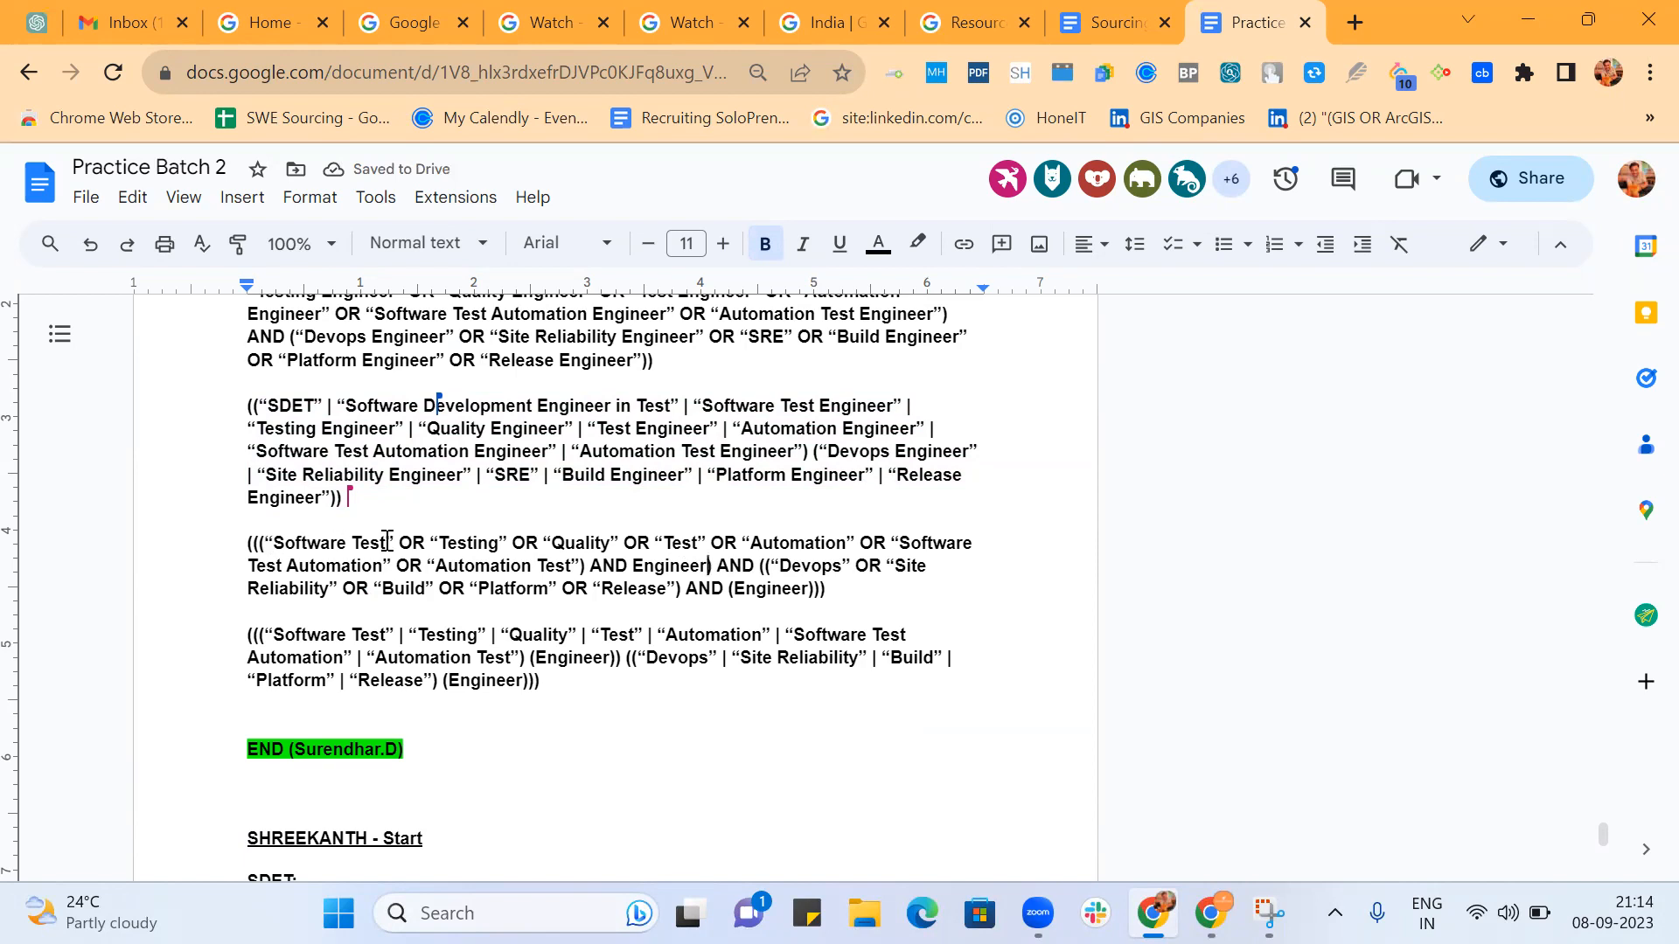
Highlight the test and DevOps groups, and remove the parentheses around the second Engineer plus the outermost closing parenthesis.
drag(248, 544, 588, 569)
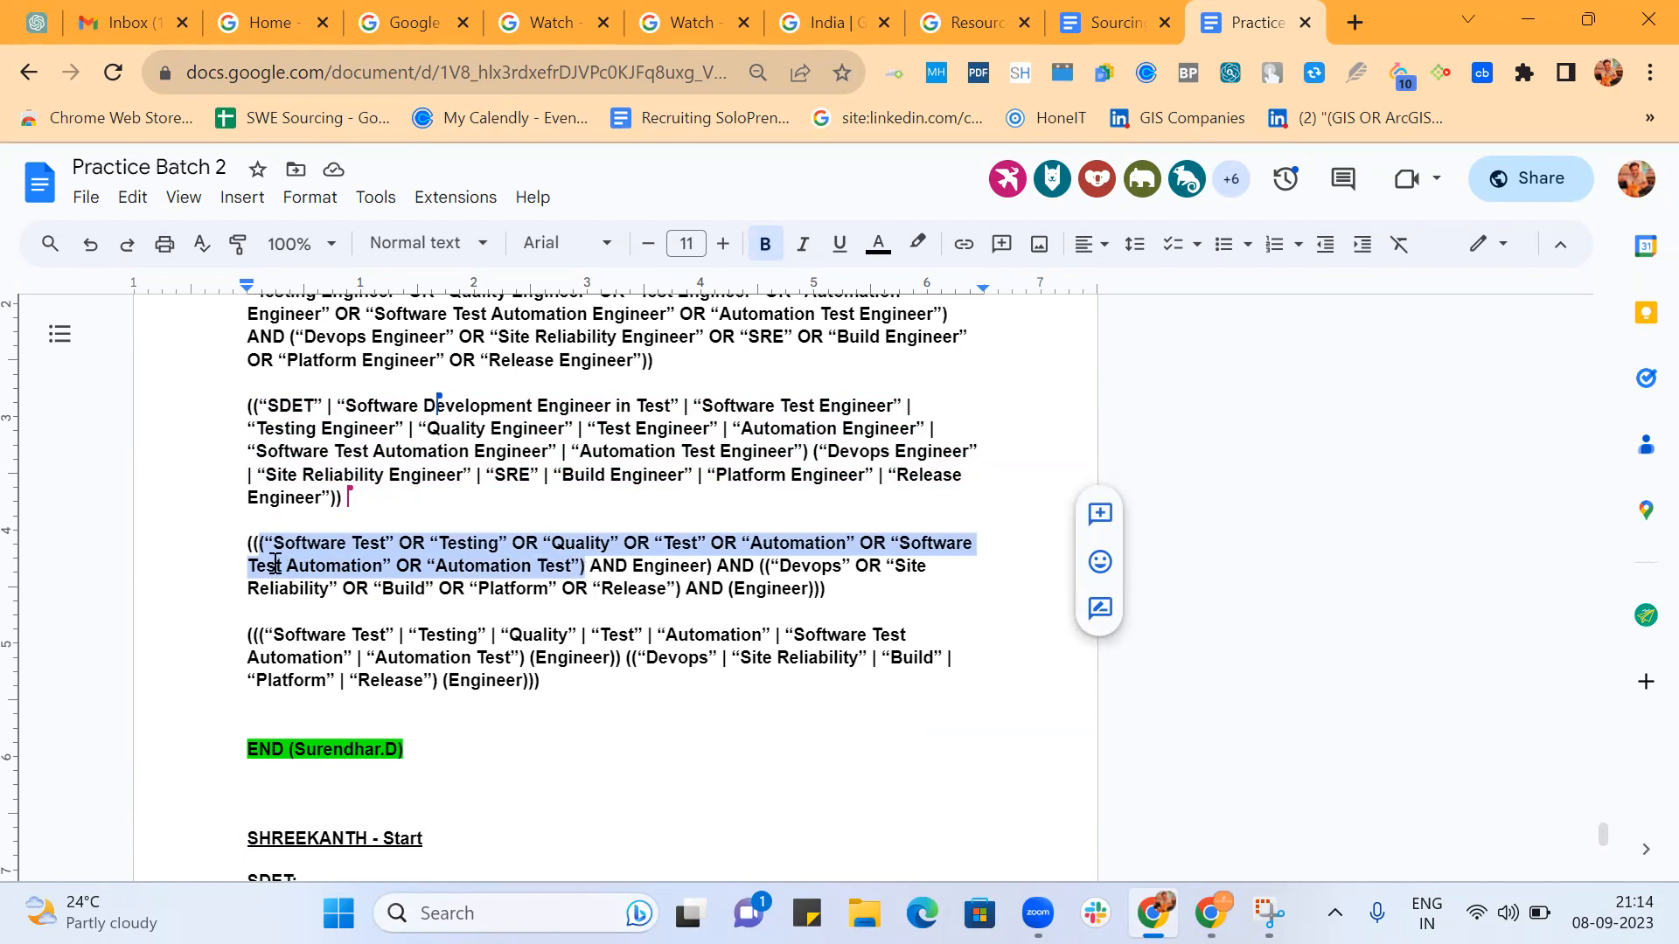
drag(768, 570, 683, 588)
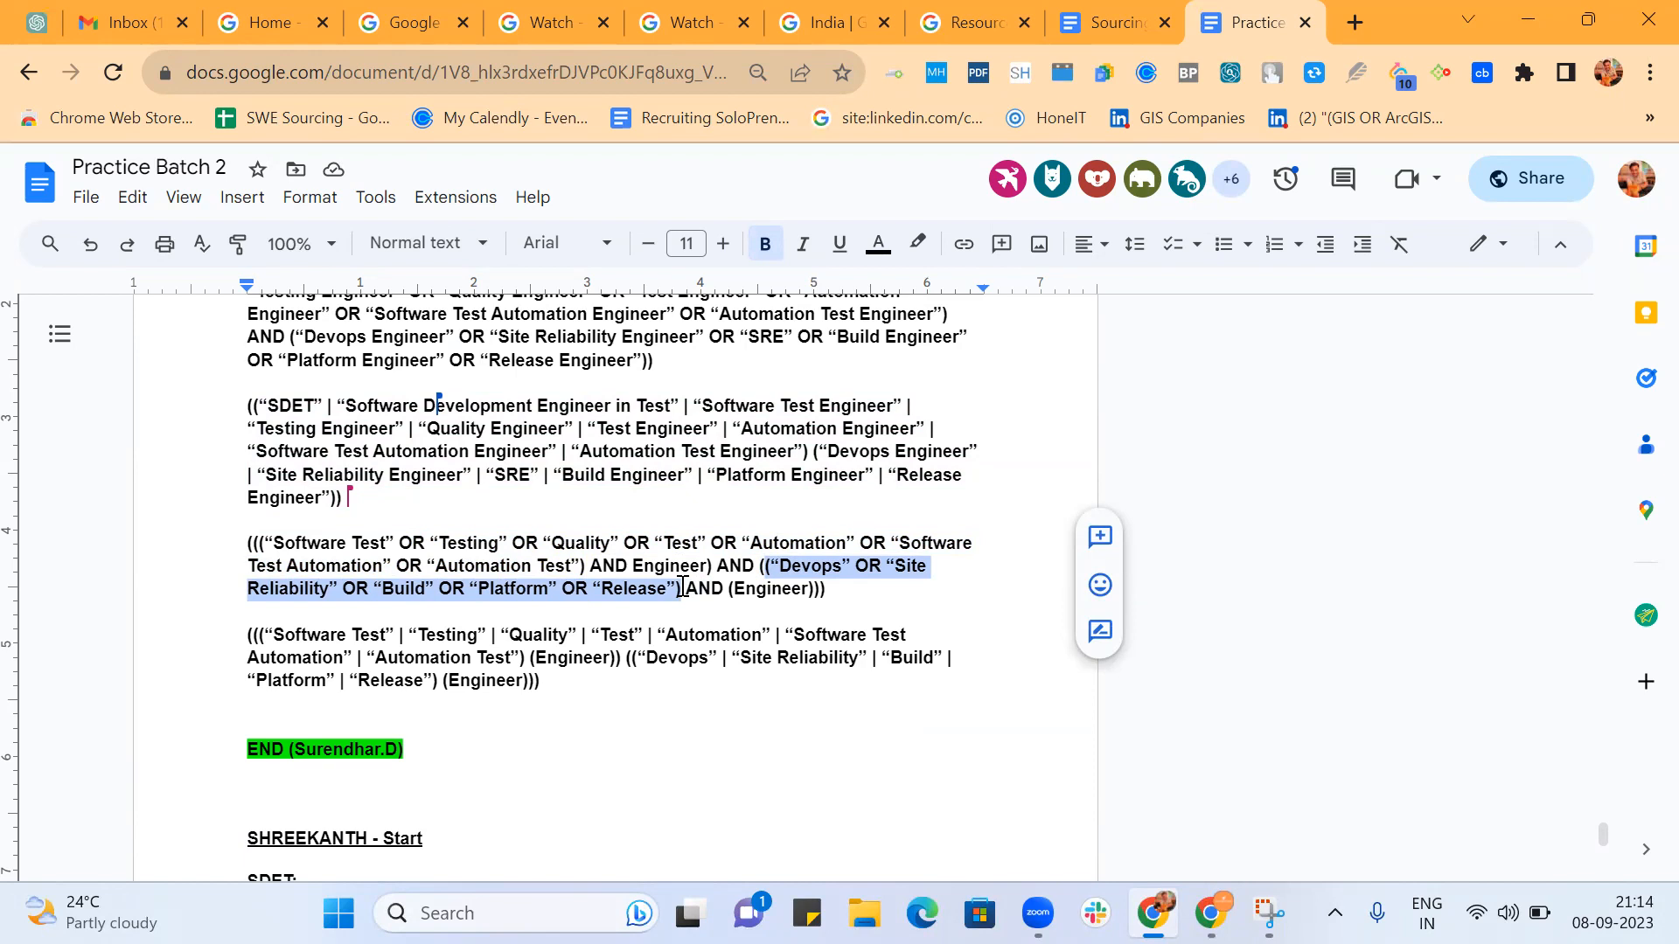
click(732, 588)
key(BackSpace)
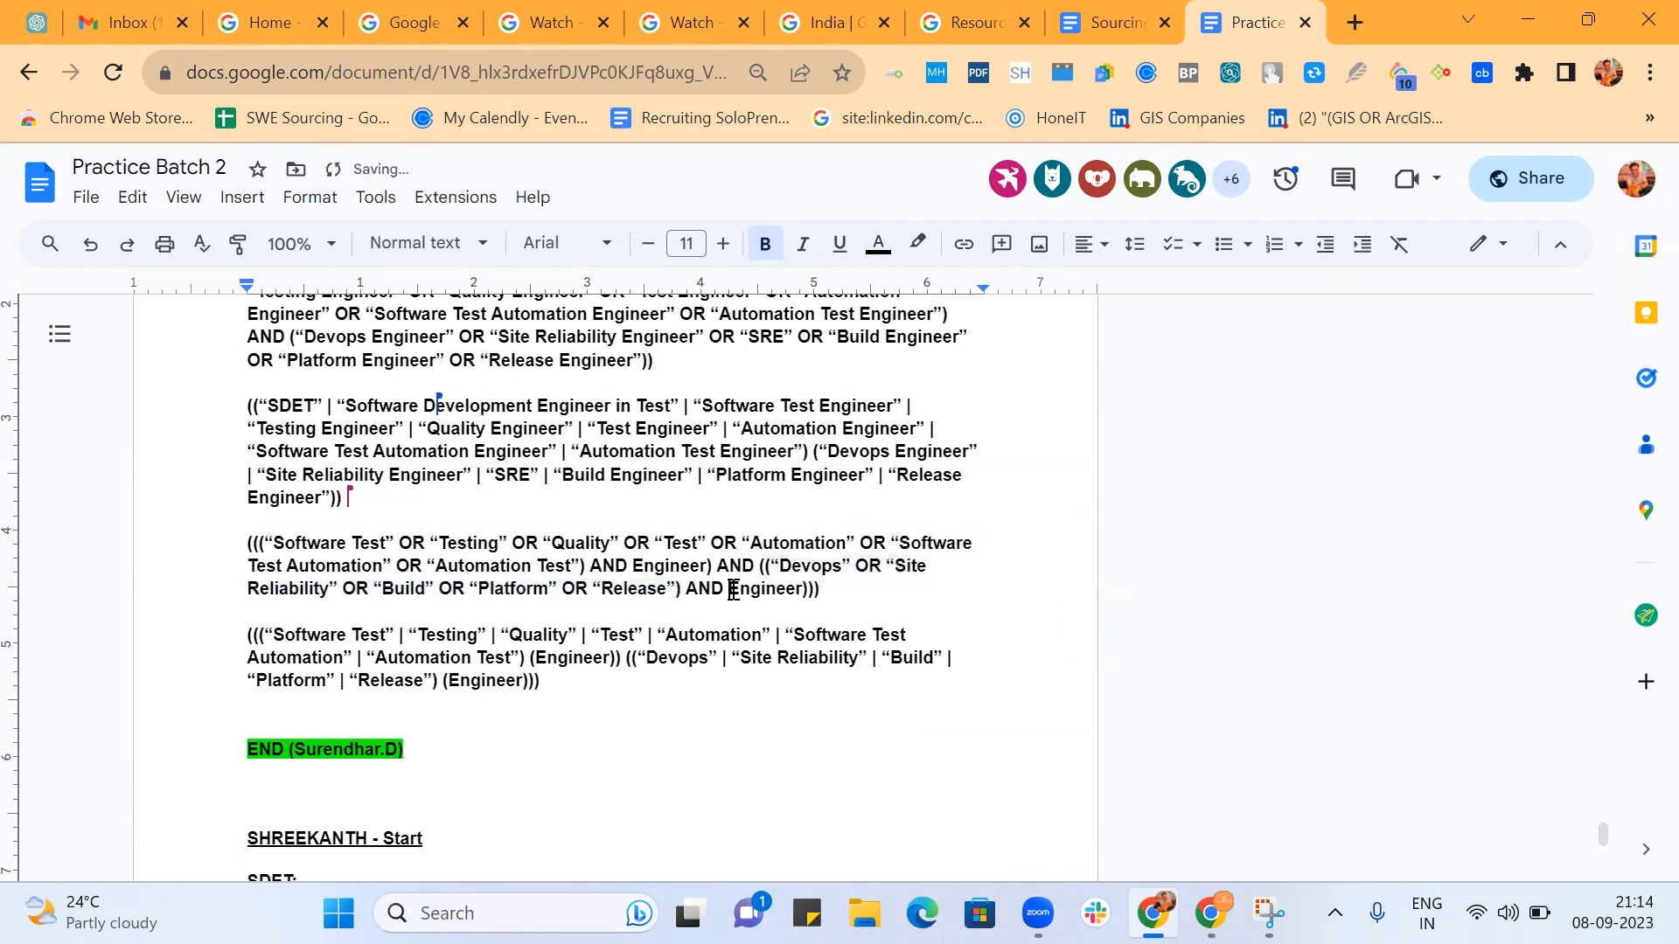
key(Right)
key(Right)
key(Right)
key(Right)
key(Right)
key(Right)
key(Right)
key(Right)
key(Right)
key(BackSpace)
click(825, 591)
key(BackSpace)
Try dropping one of the two opening parentheses before "Devops", check the group, and restore the double parenthesis.
click(763, 566)
key(BackSpace)
key(Delete)
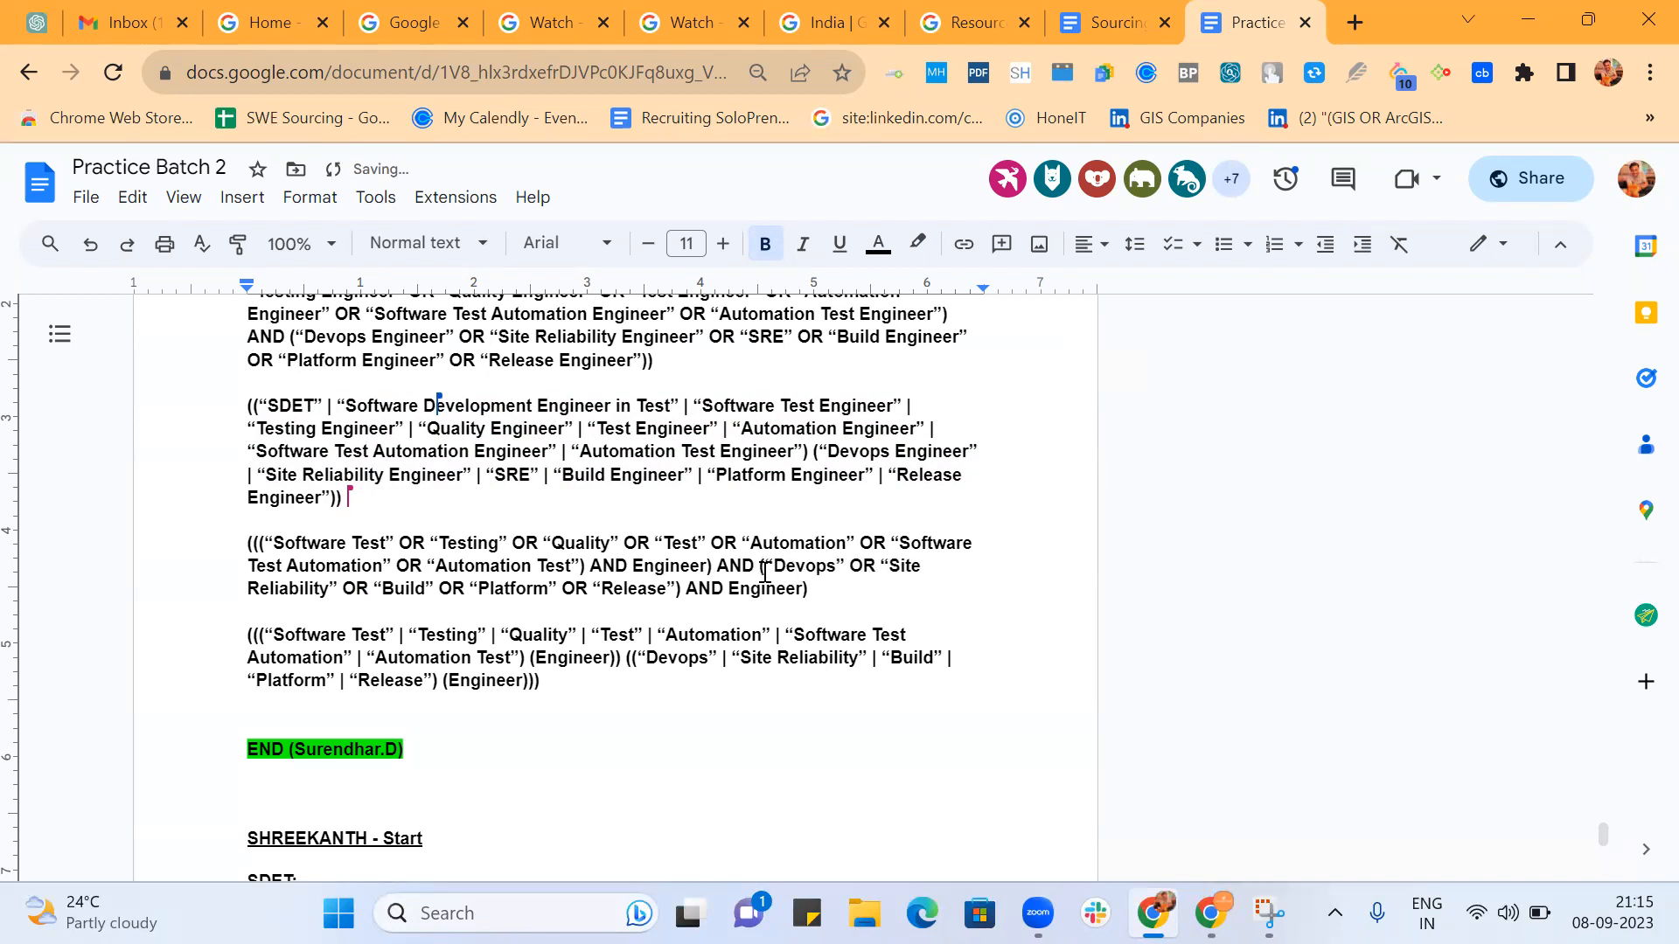
drag(682, 589, 757, 562)
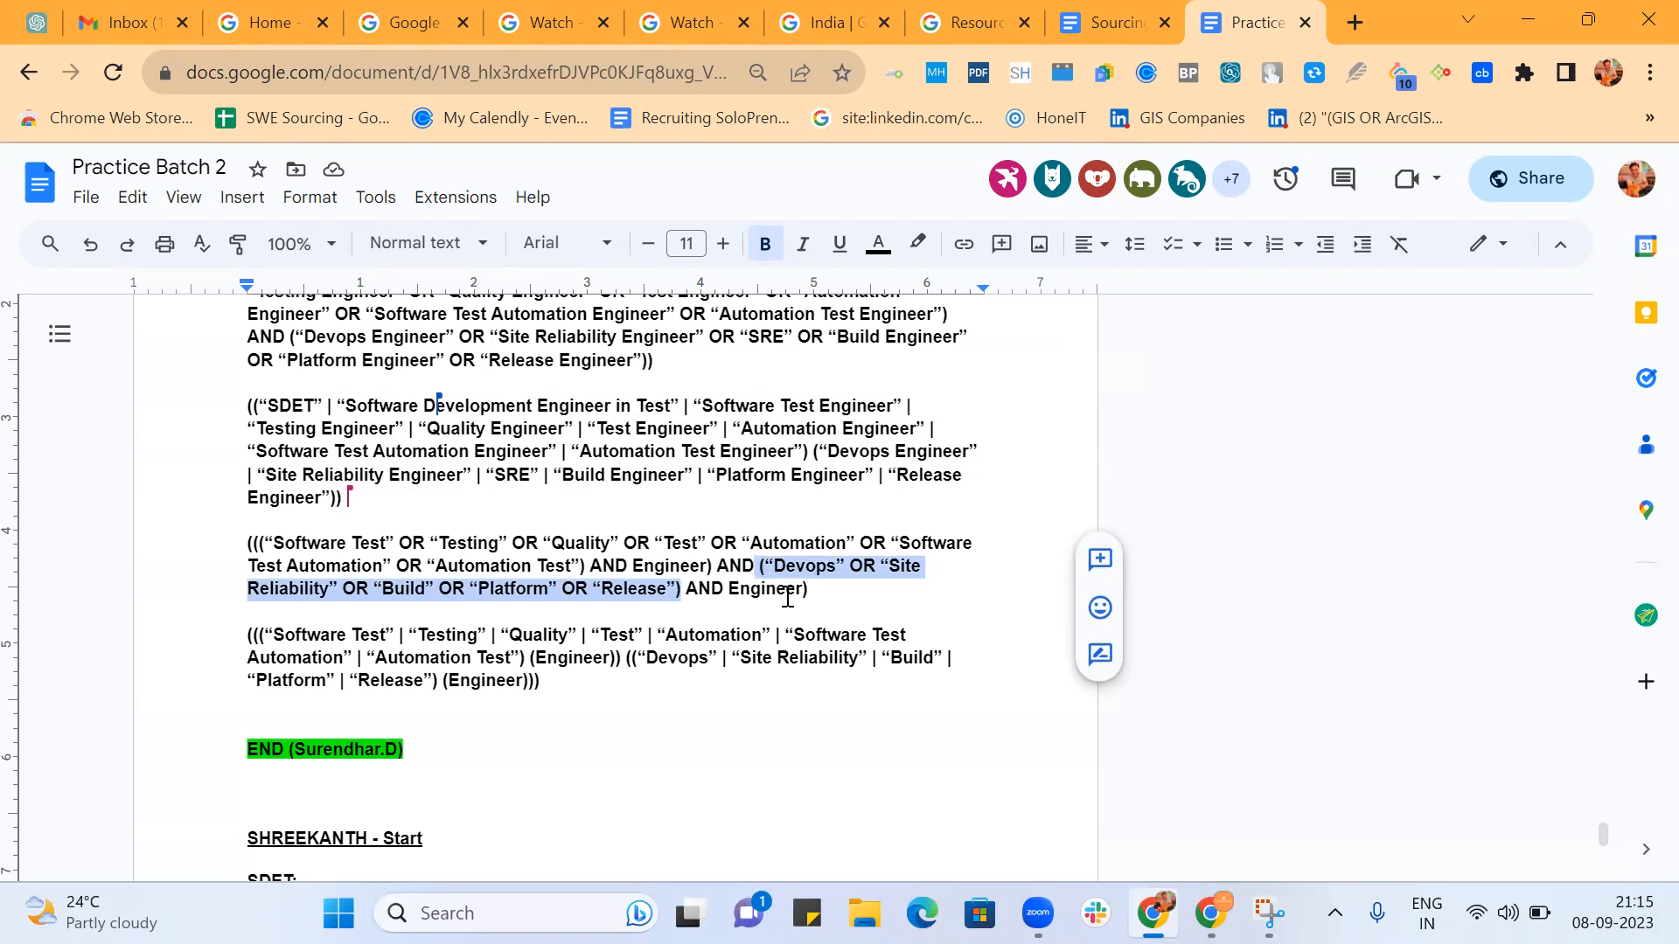
click(762, 567)
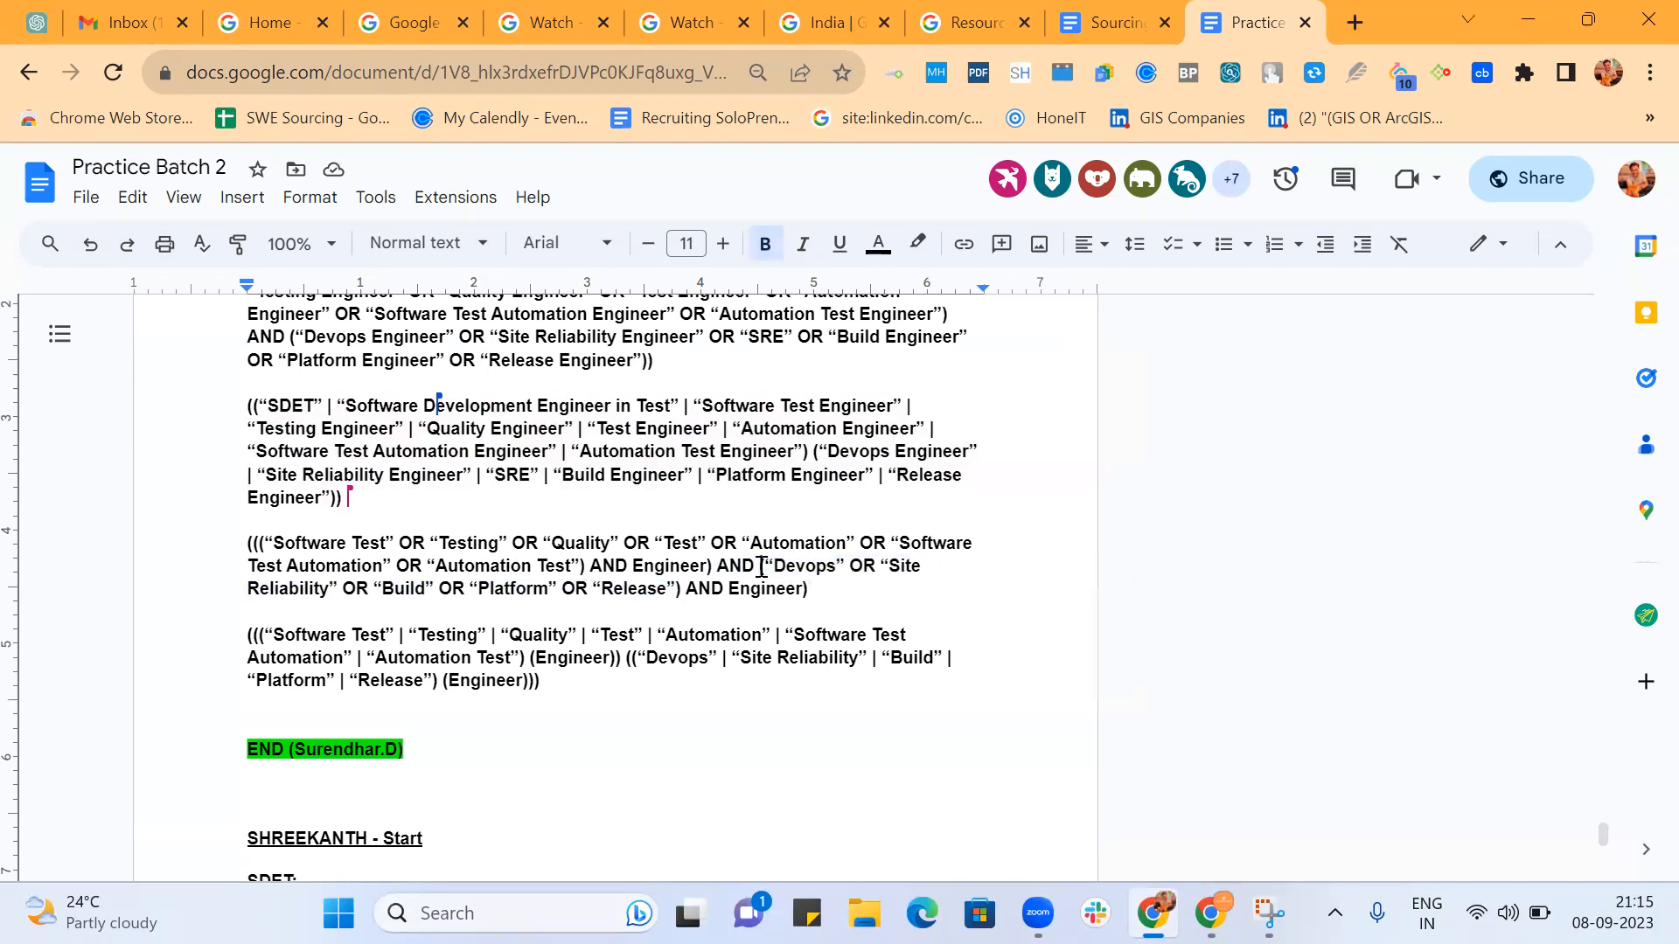
text(()
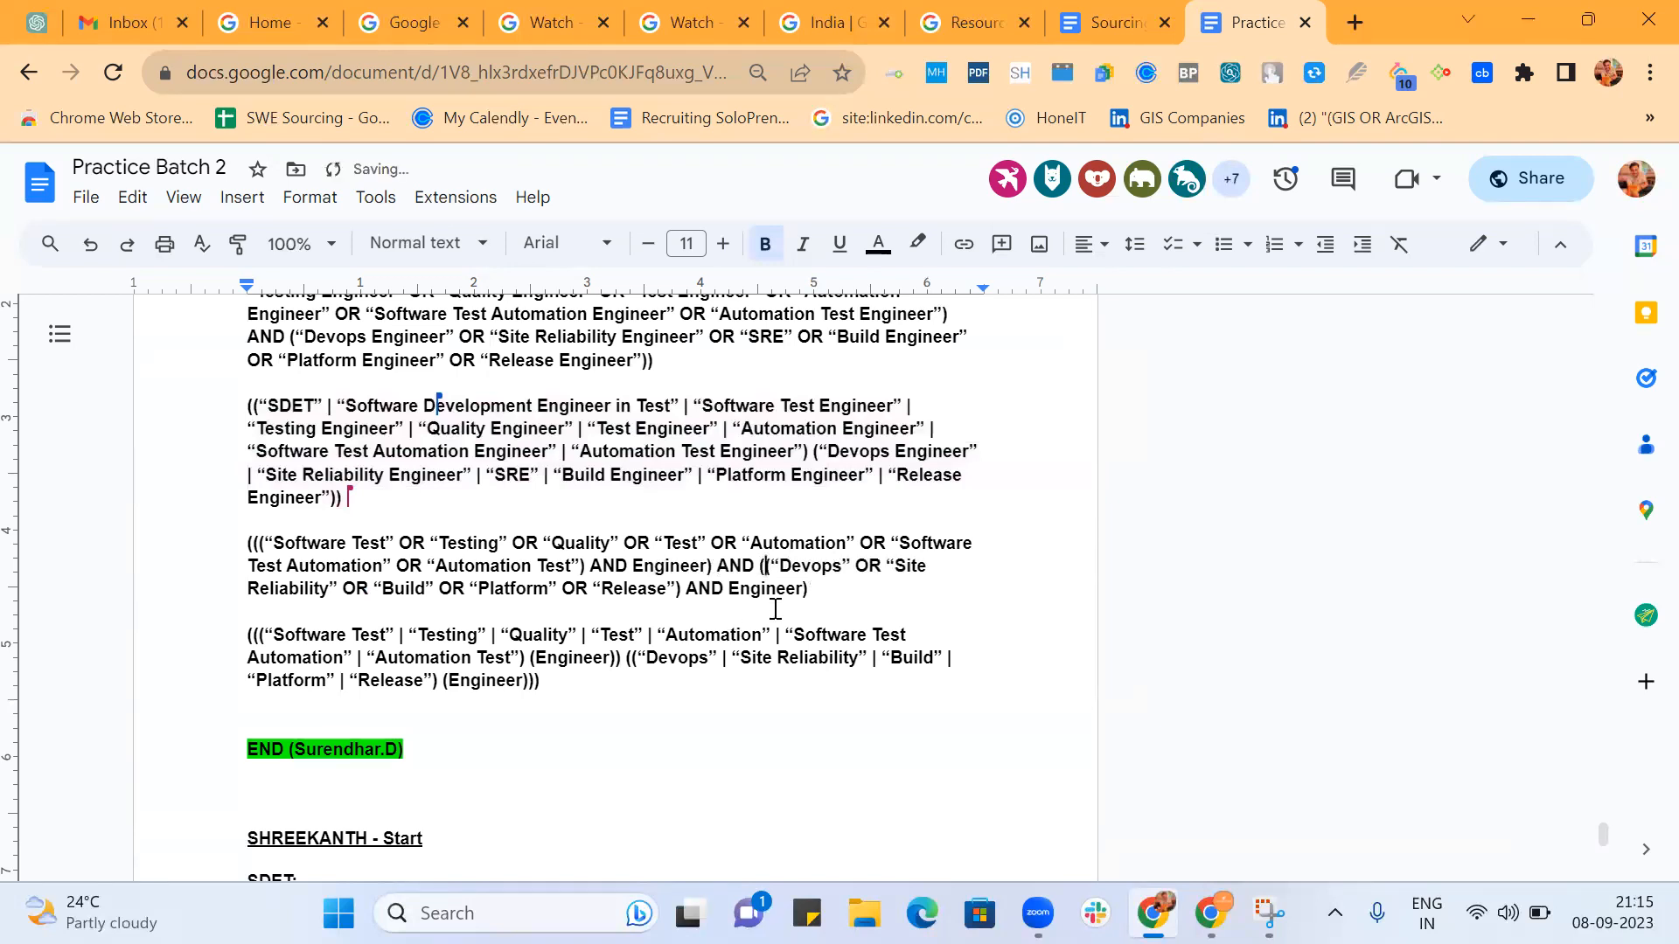
Highlight the whole DevOps and Engineer group, and delete the outermost opening parenthesis at the start of the "Software Test" string.
drag(809, 589, 763, 569)
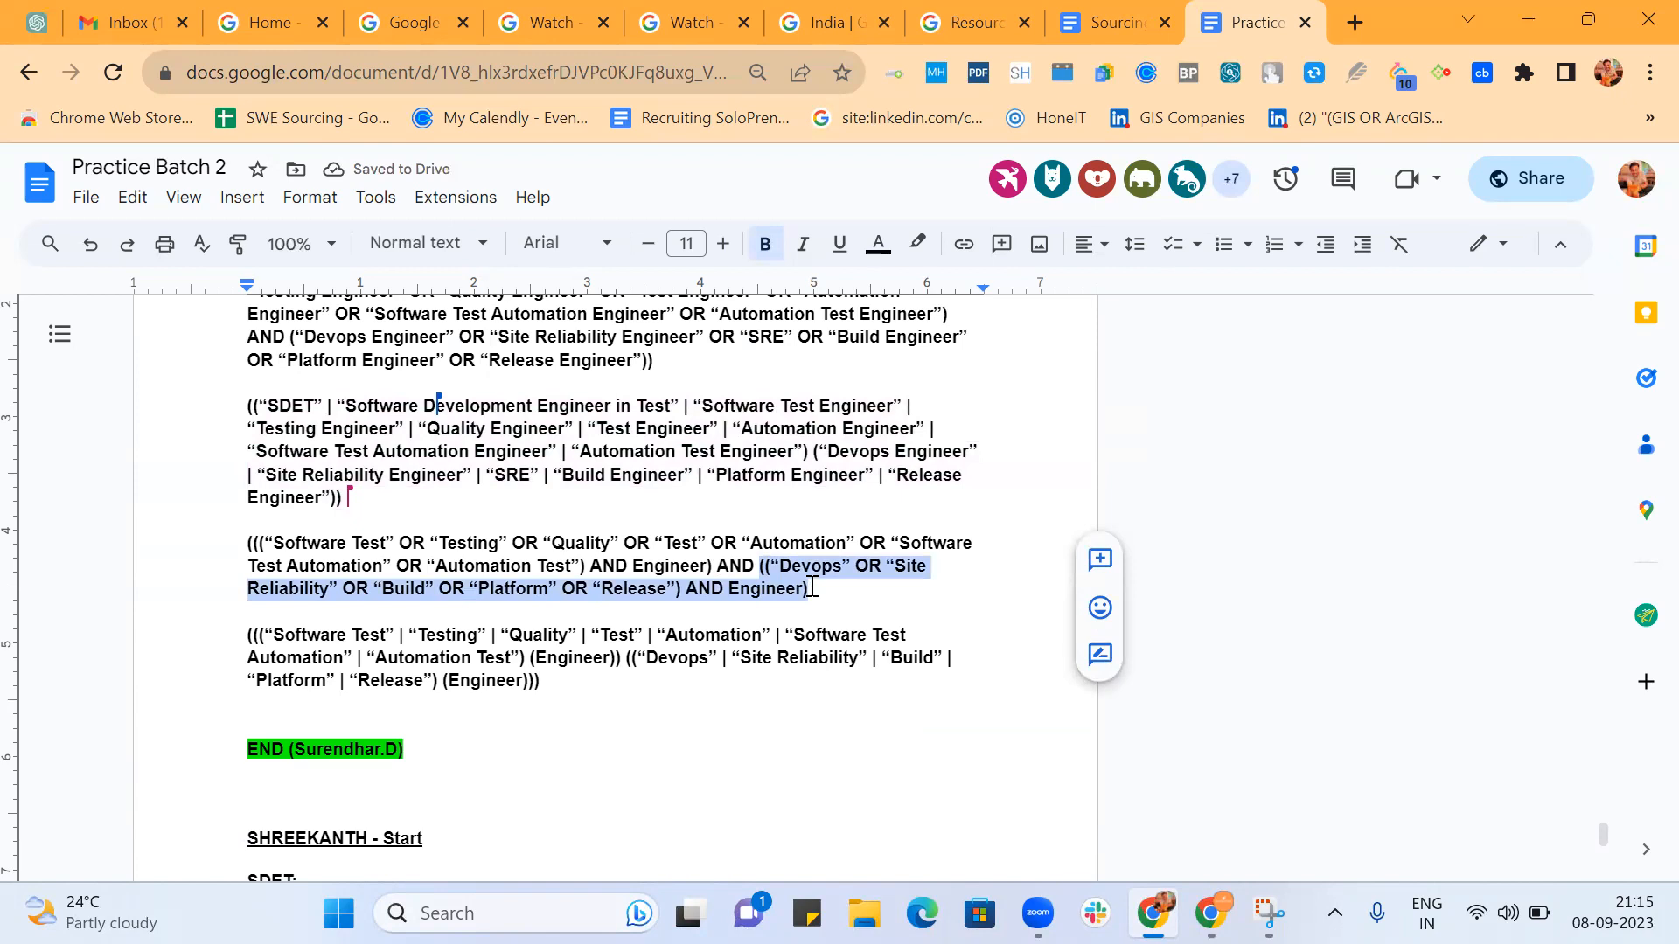
click(251, 543)
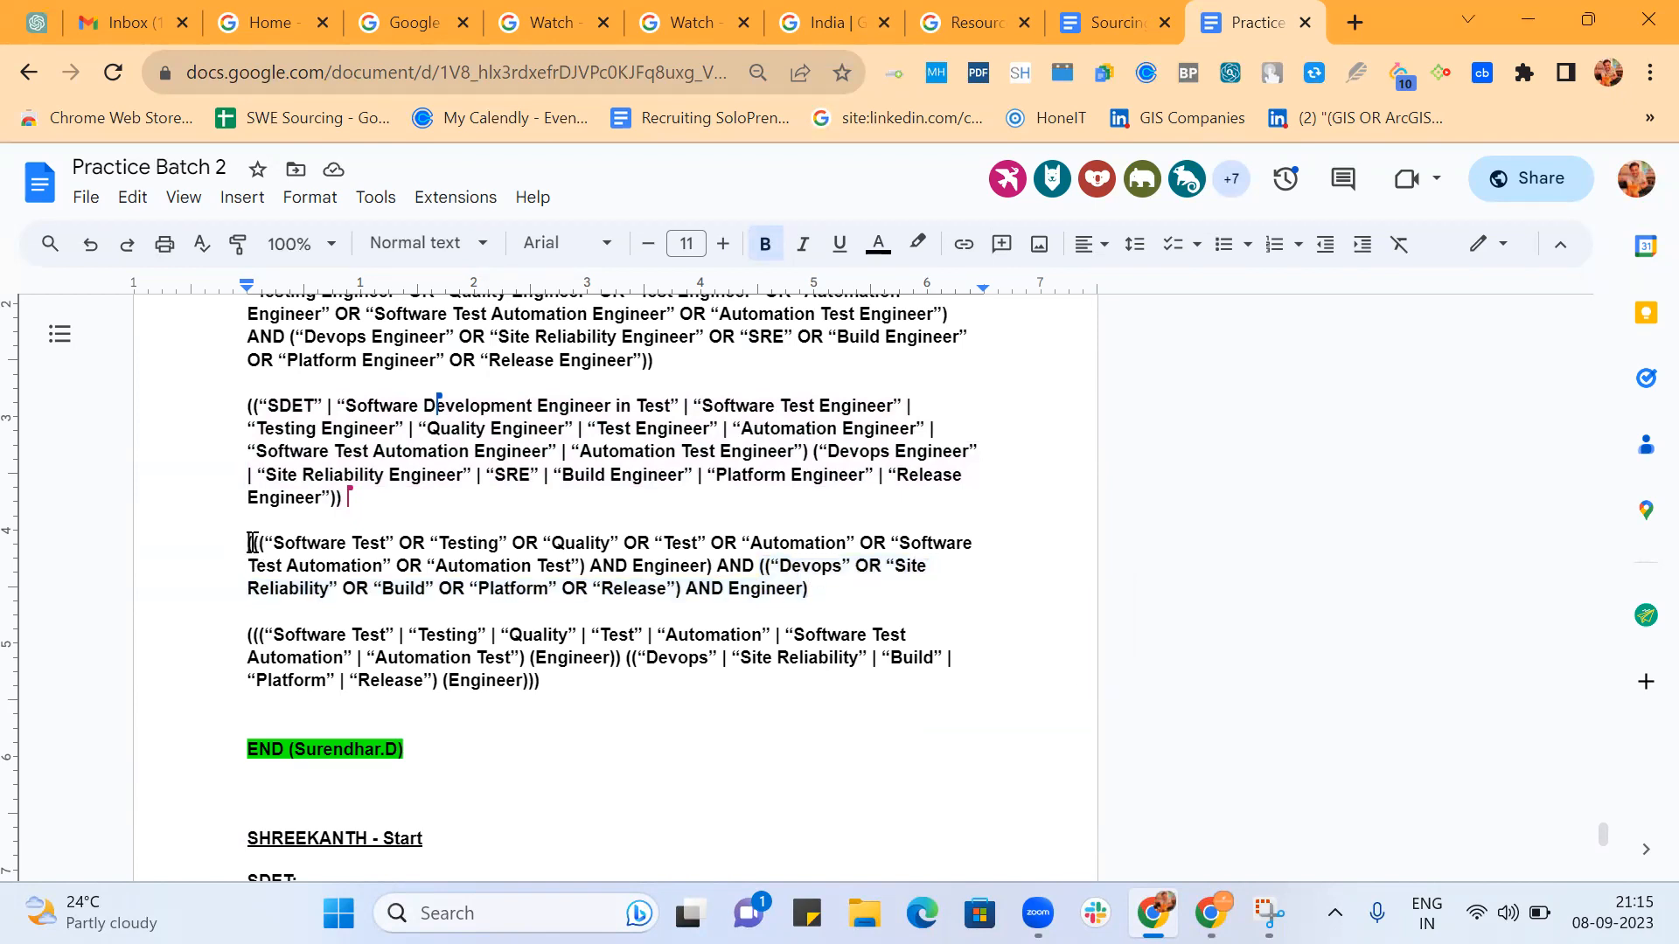
key(Delete)
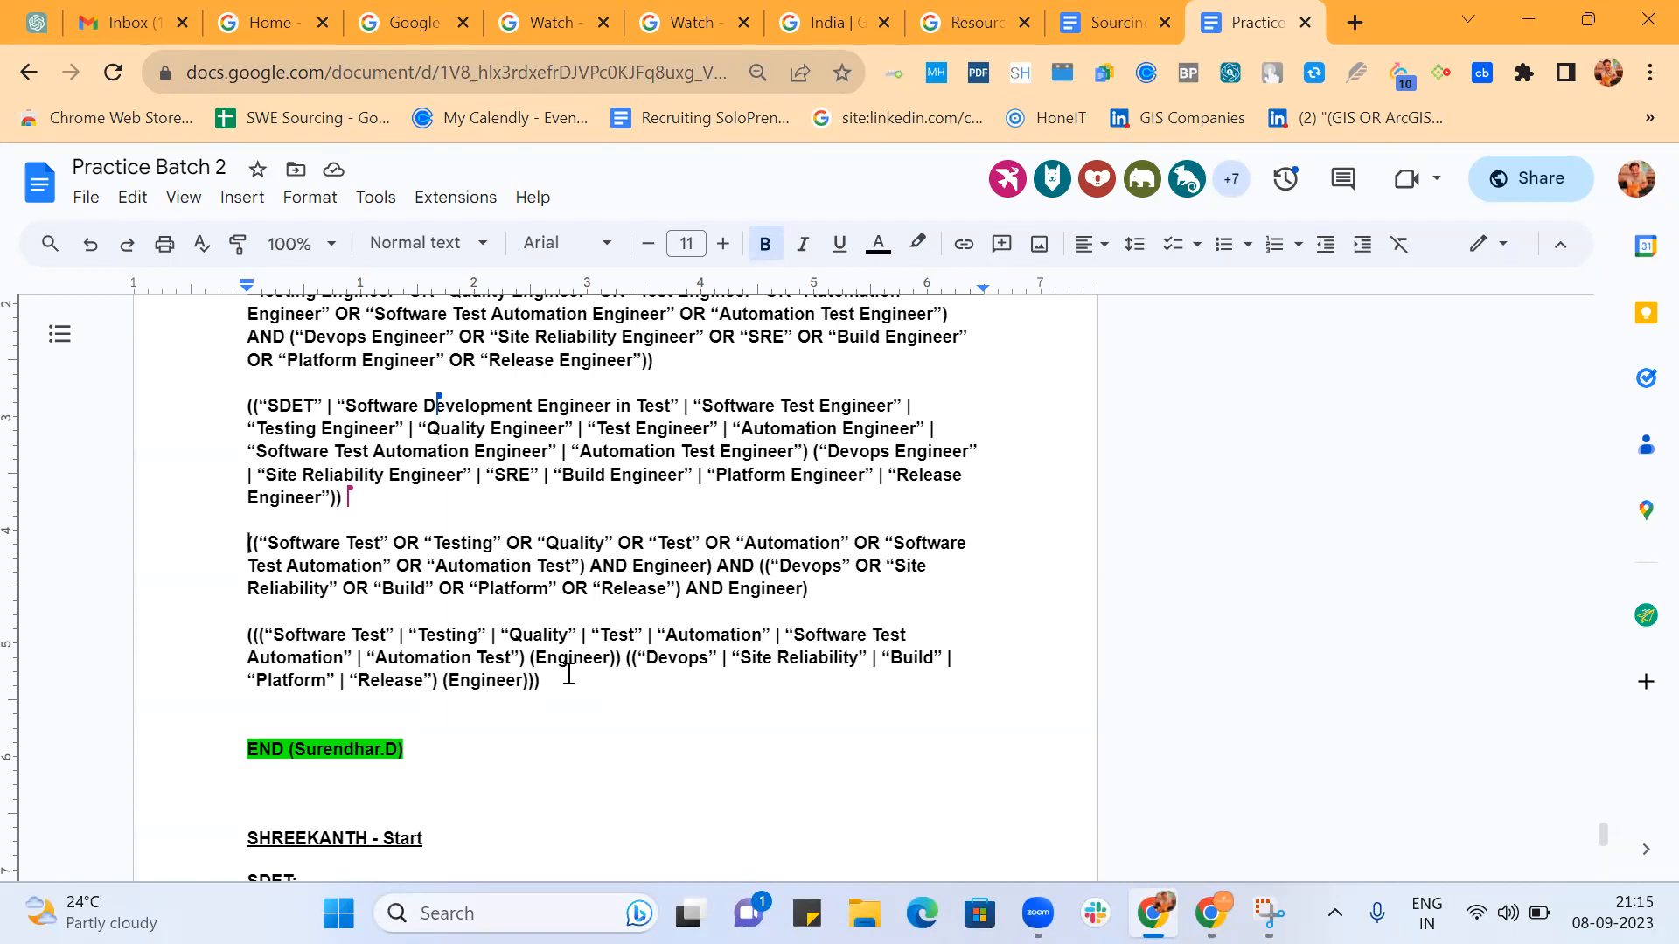
Examine the second participant's SDET string, highlighting the Lead, Architect, Manager group and the OR that follows it.
scroll(568, 673, down, 5)
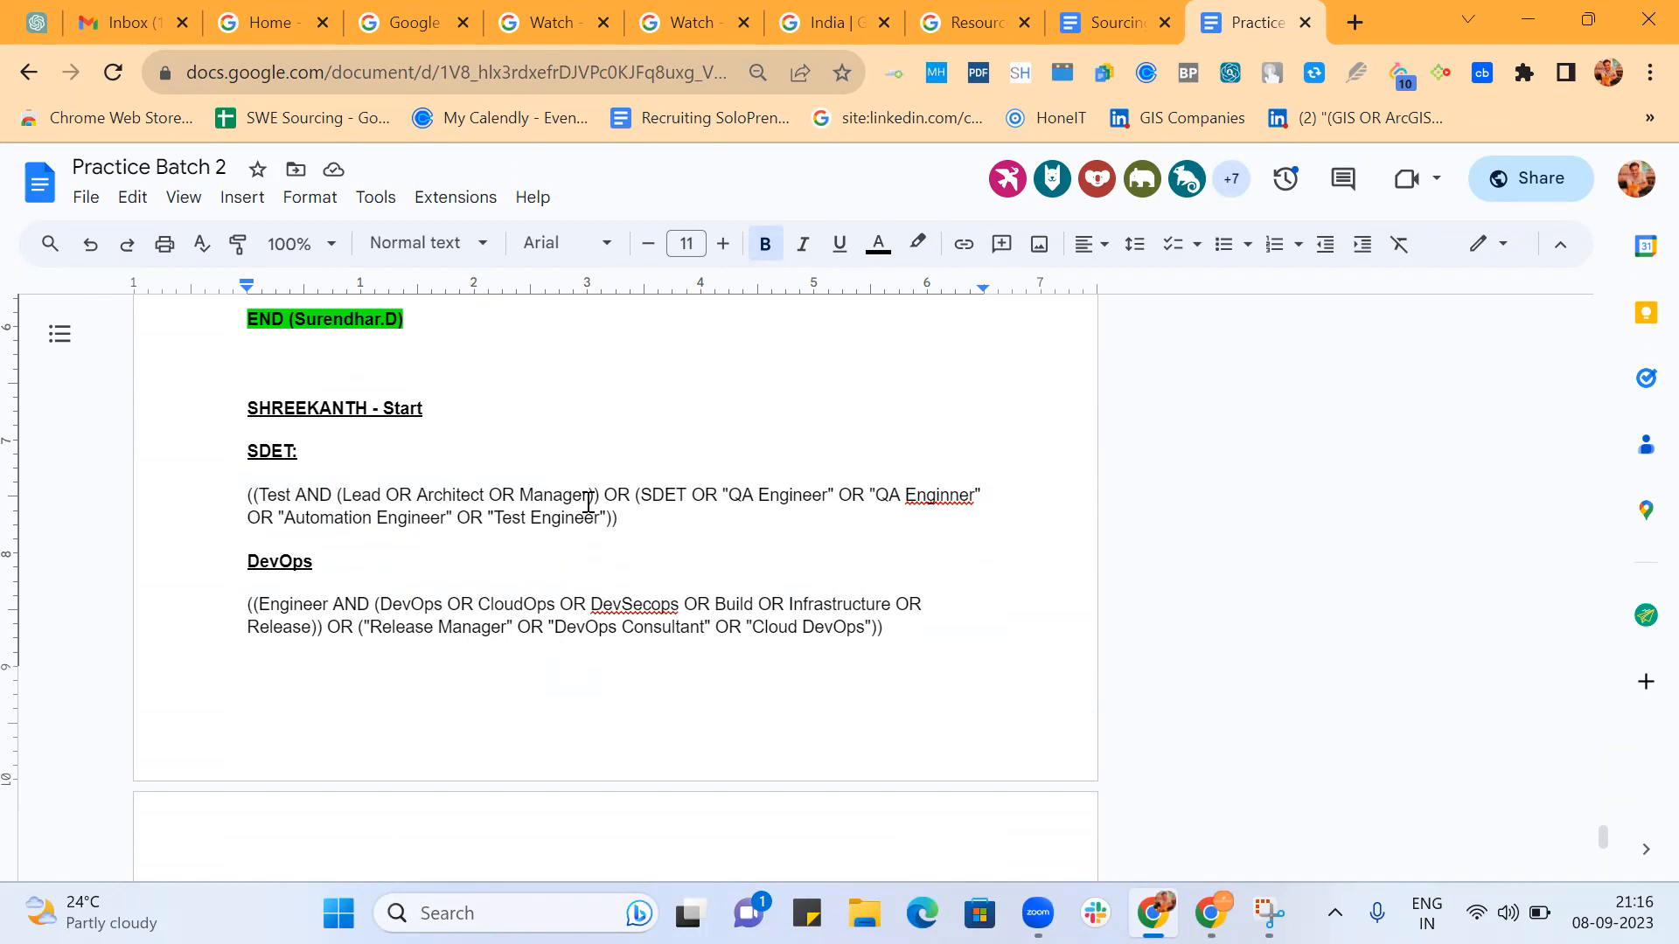
drag(594, 496, 341, 494)
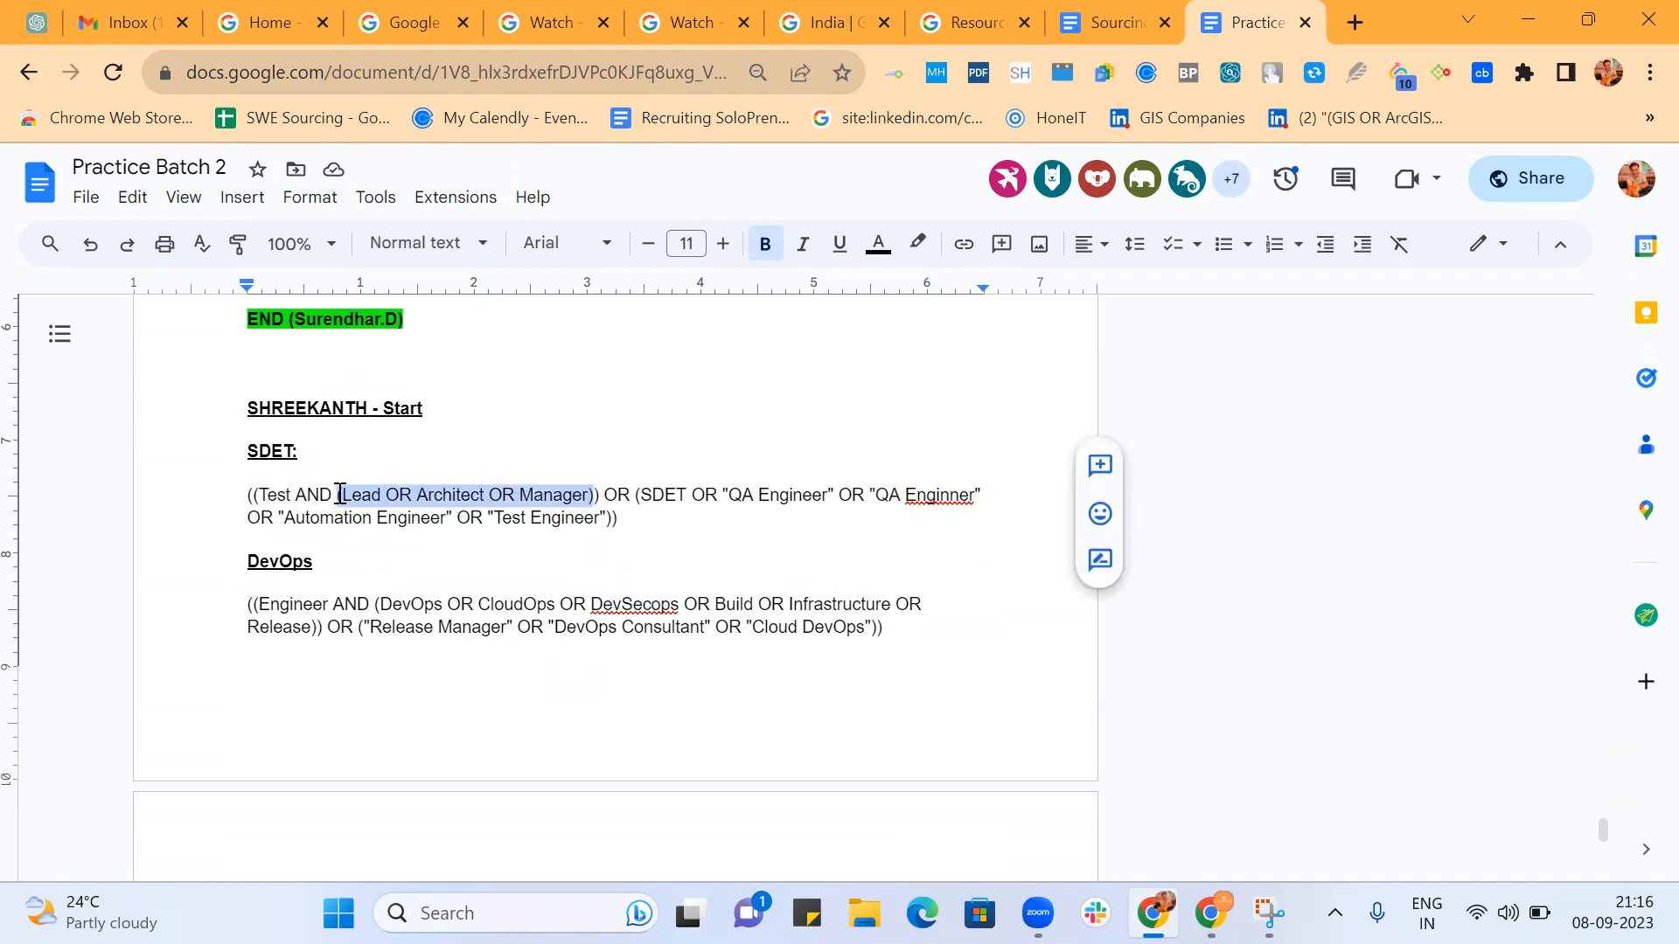
double_click(622, 497)
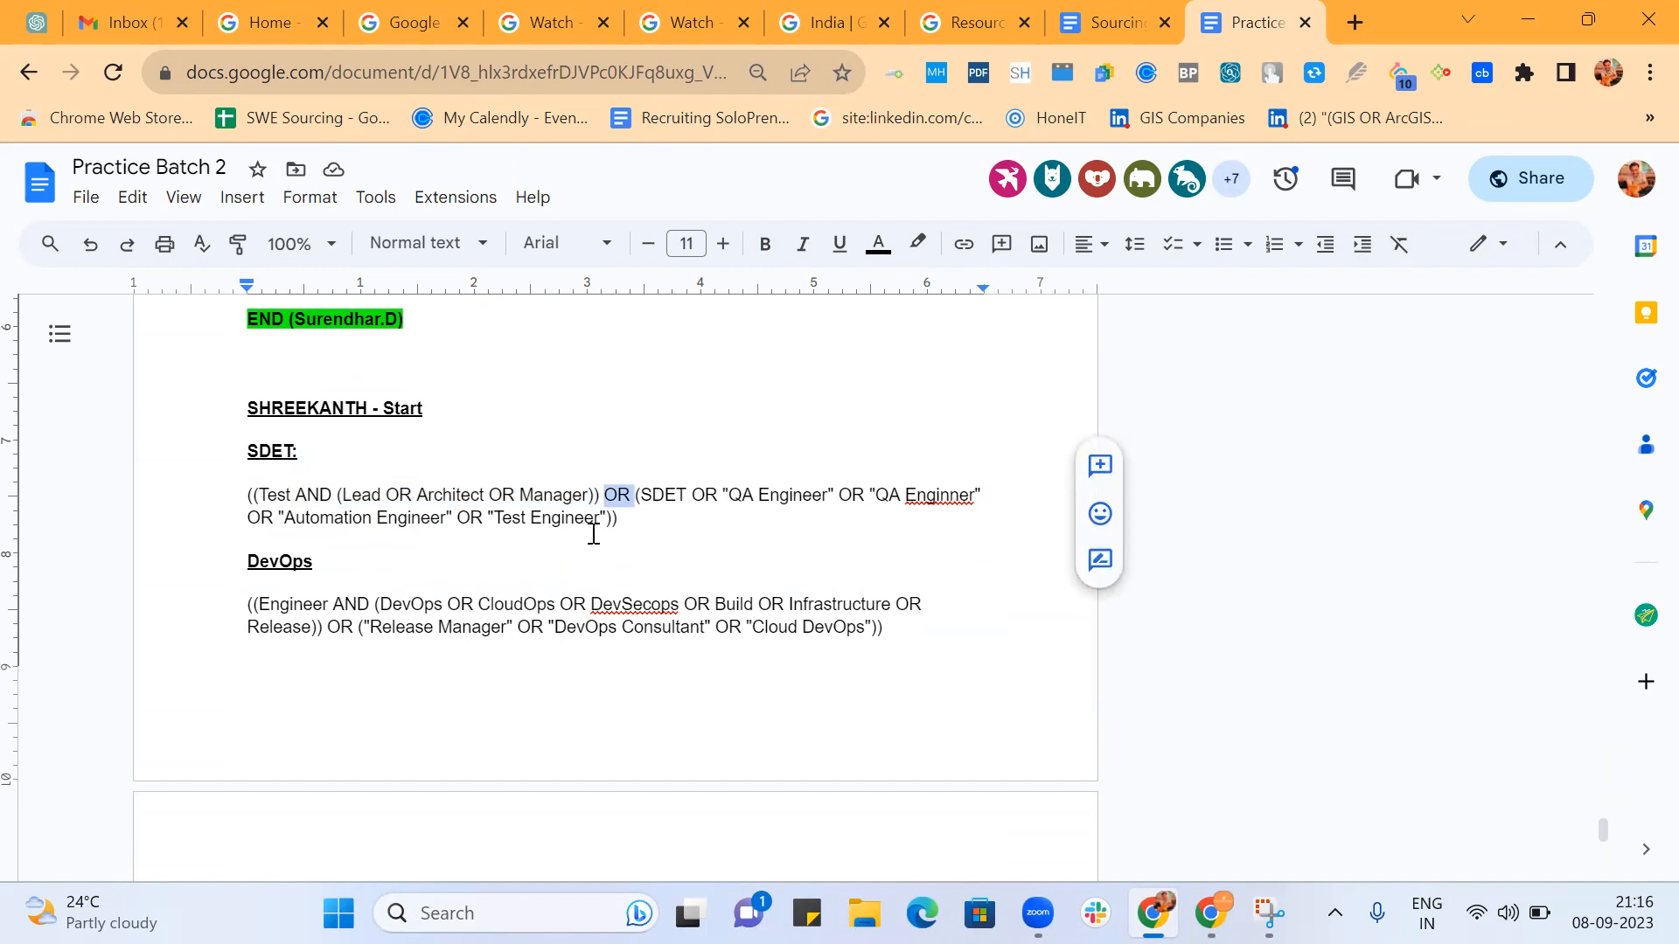
click(626, 495)
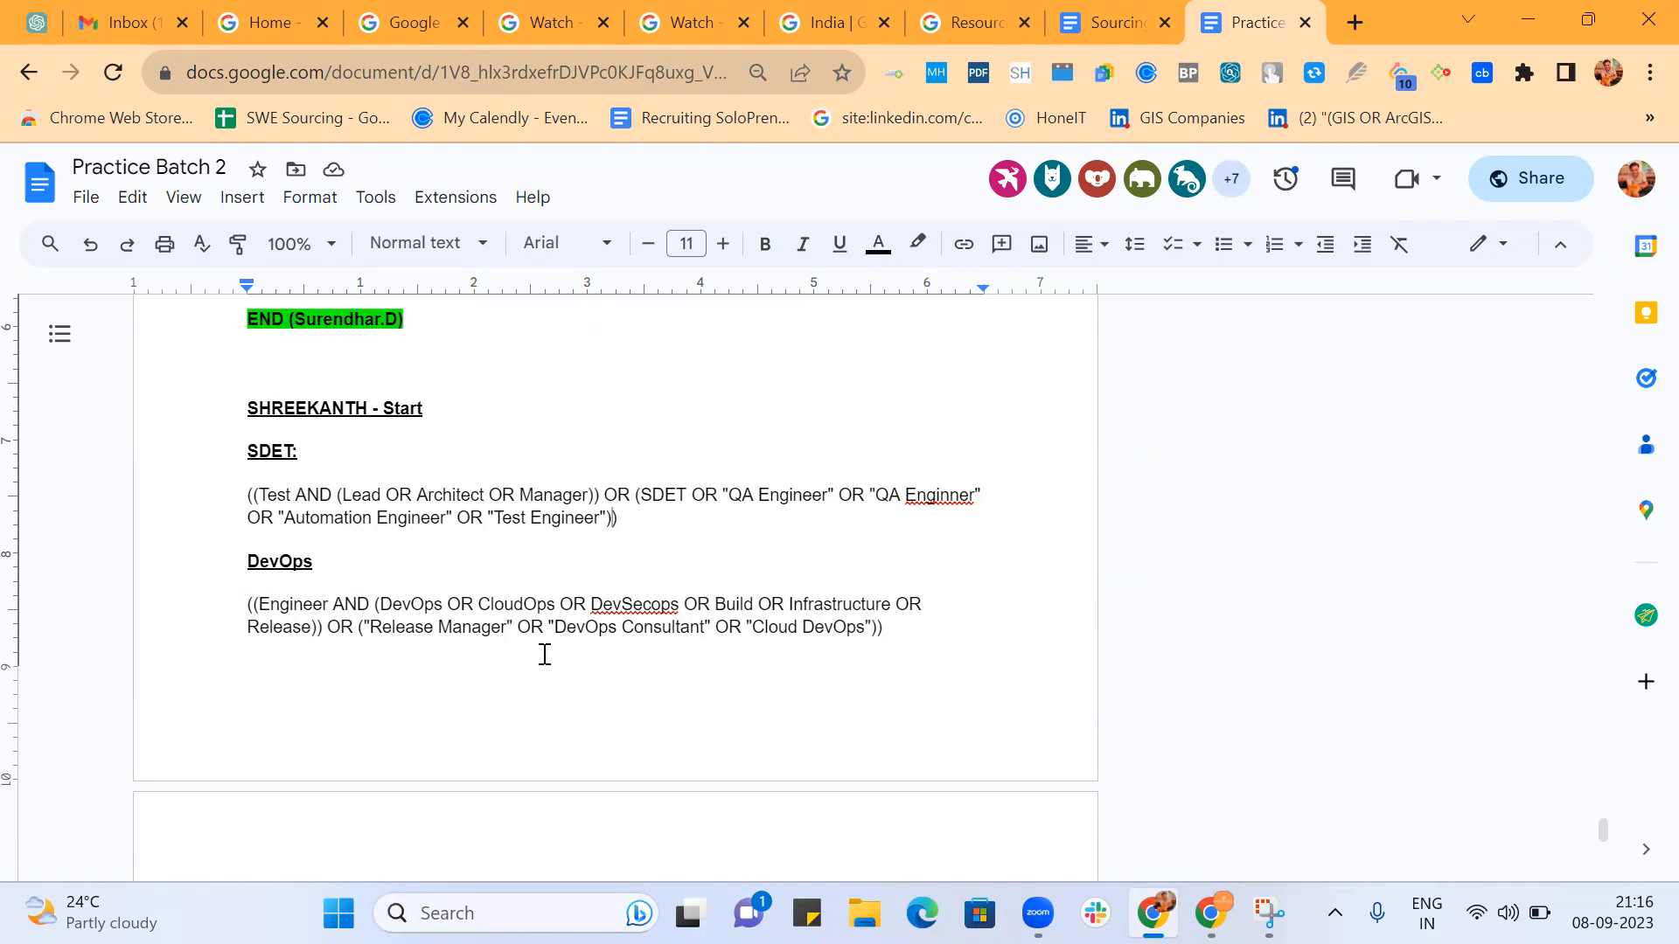
Examine the combined SDET & DevOps string, highlighting its two repeated Test, Testing, Tester groups.
scroll(879, 687, down, 3)
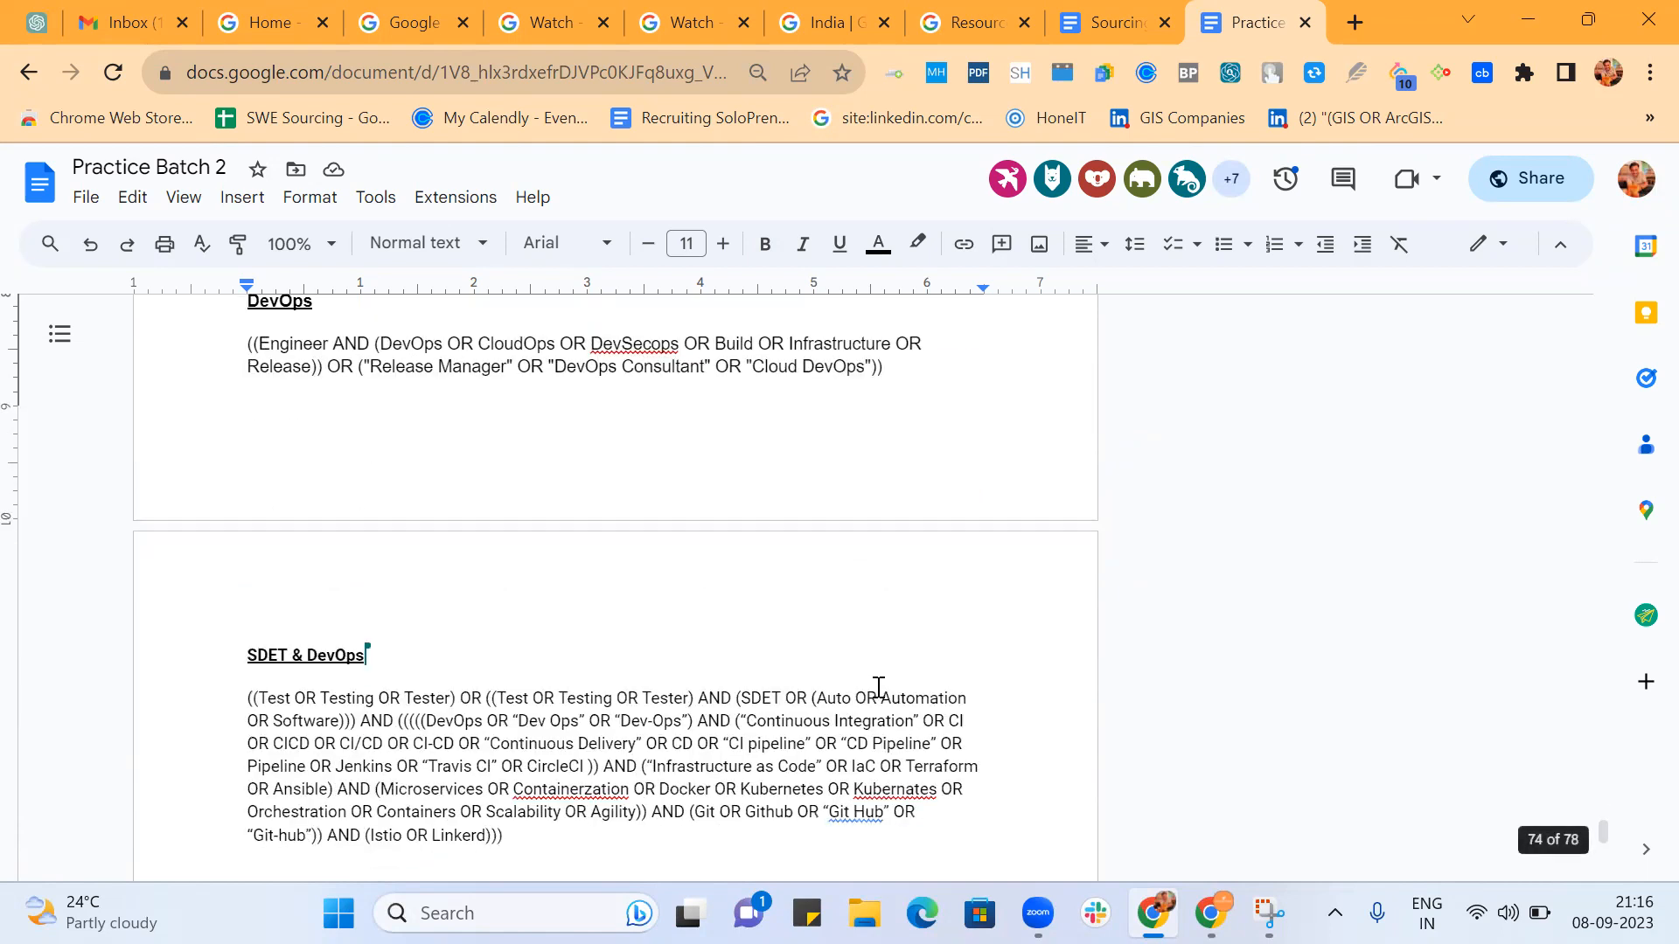
scroll(879, 687, down, 2)
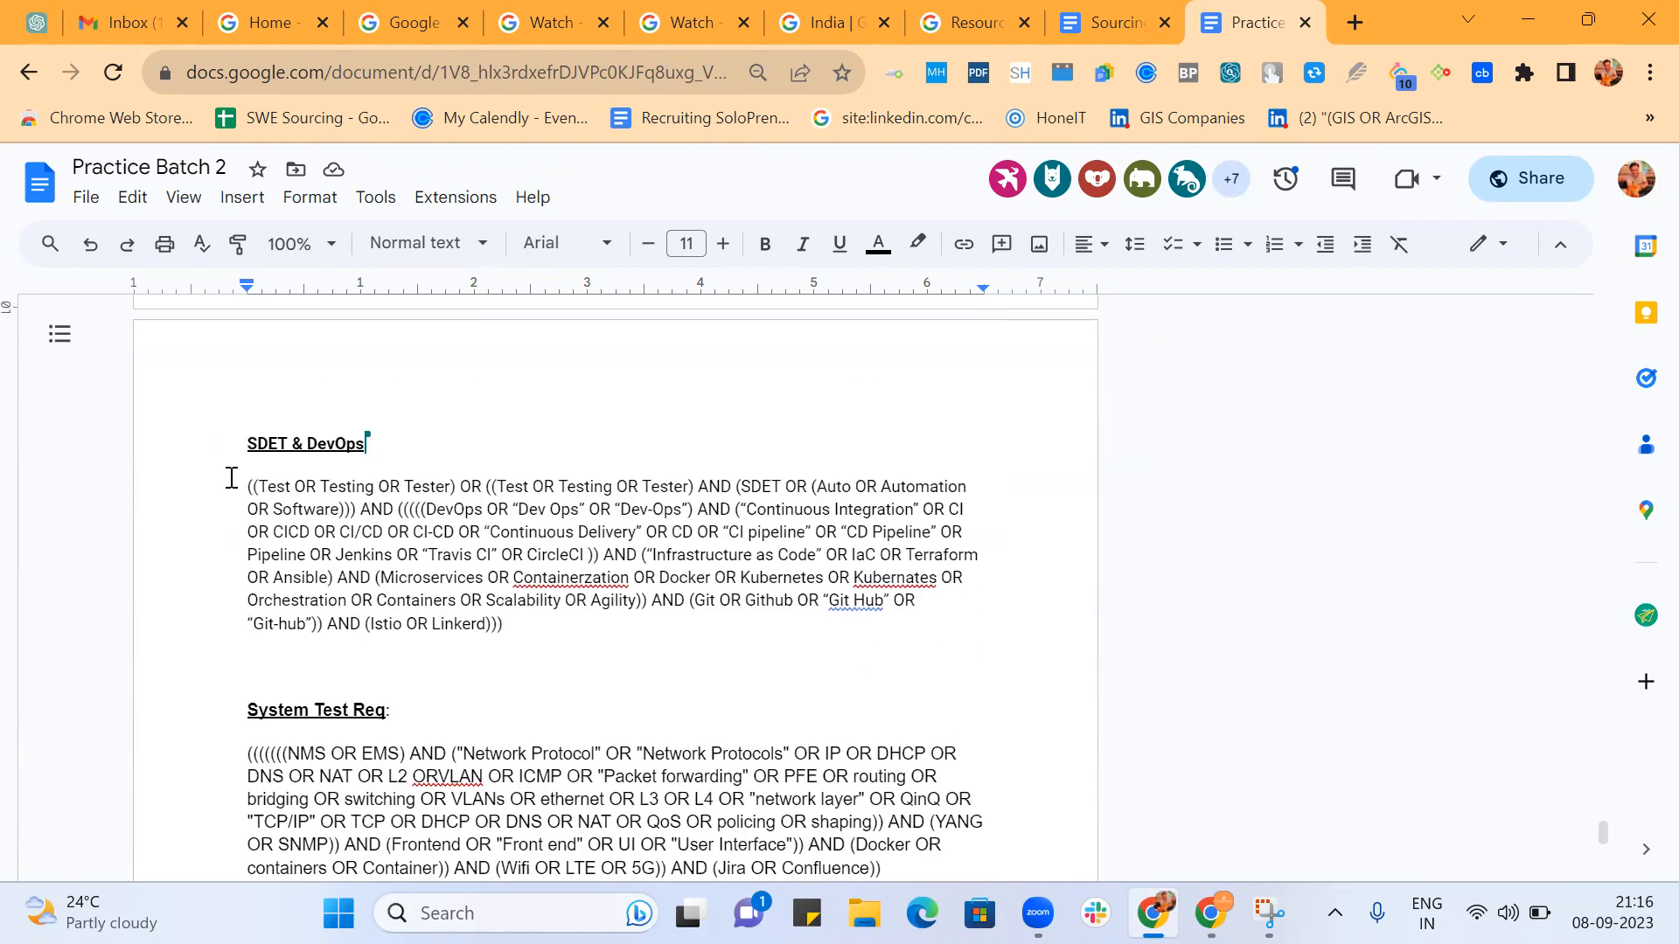
scroll(398, 478, up, 5)
scroll(398, 478, down, 5)
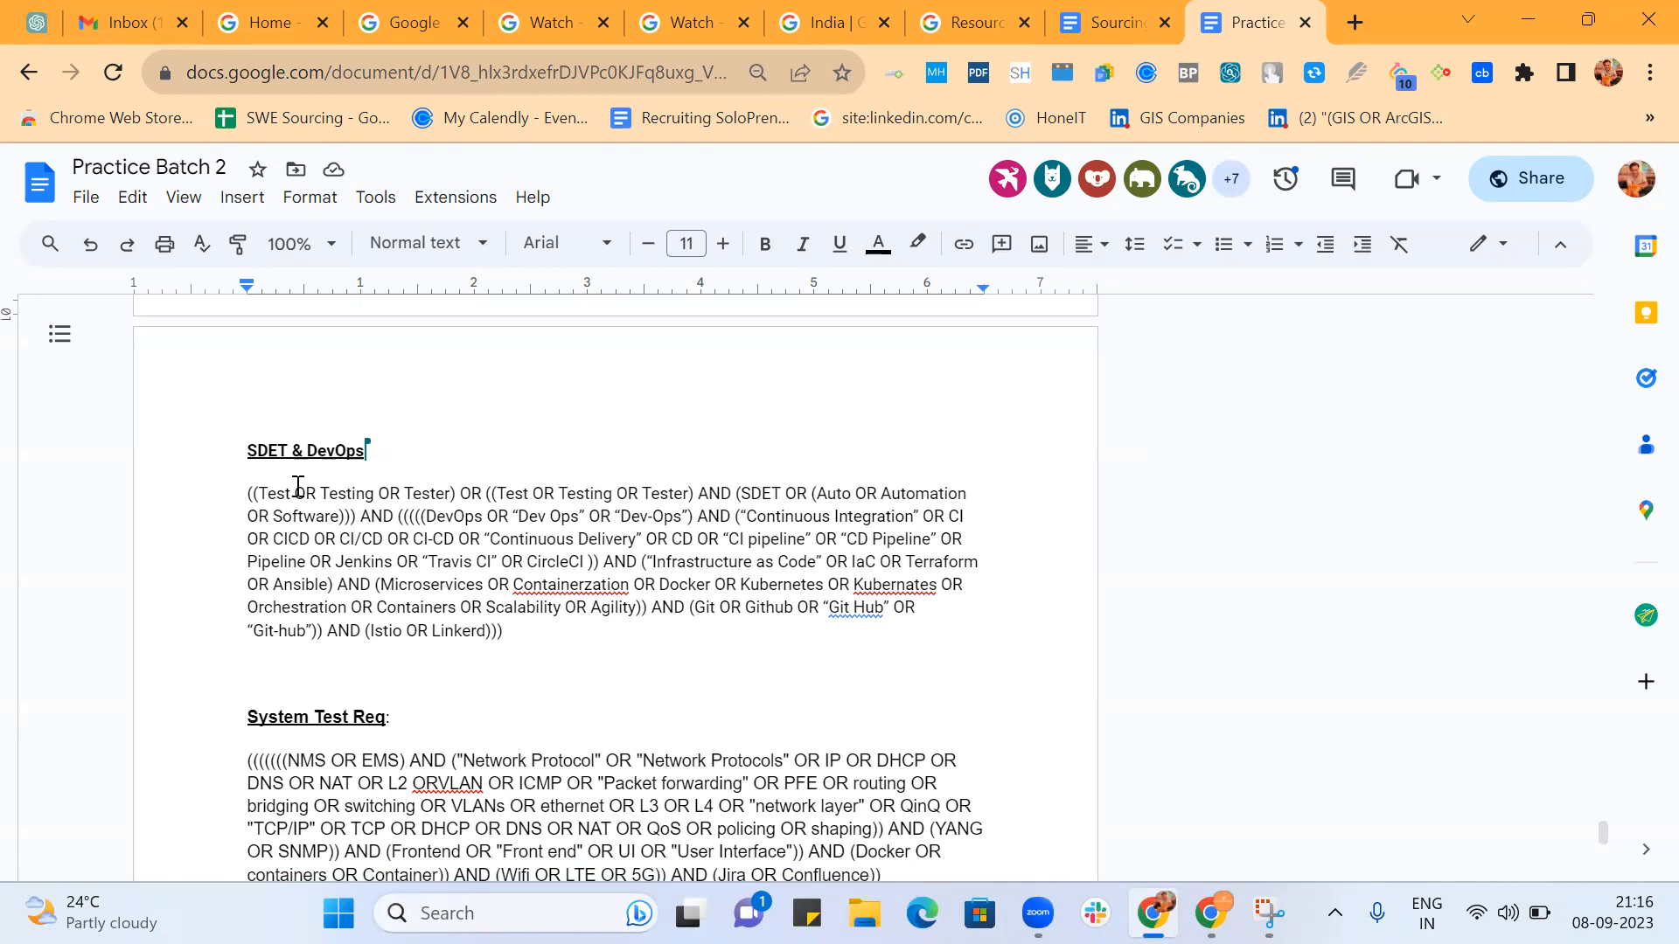
drag(250, 494, 699, 492)
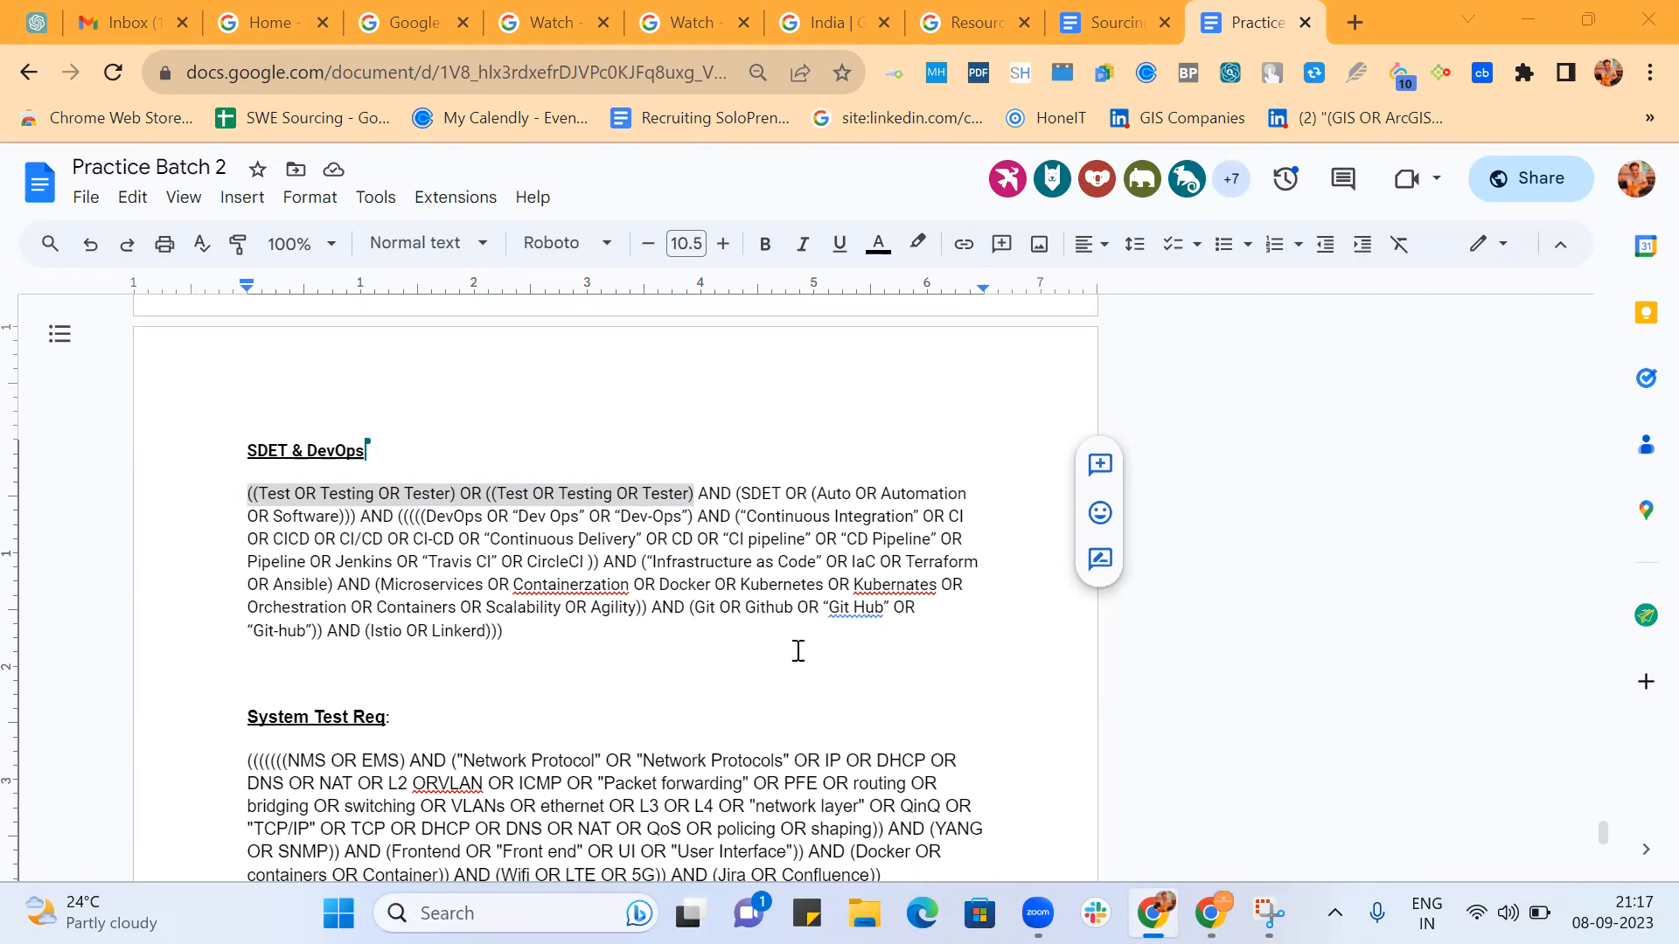
click(758, 665)
drag(252, 494, 666, 499)
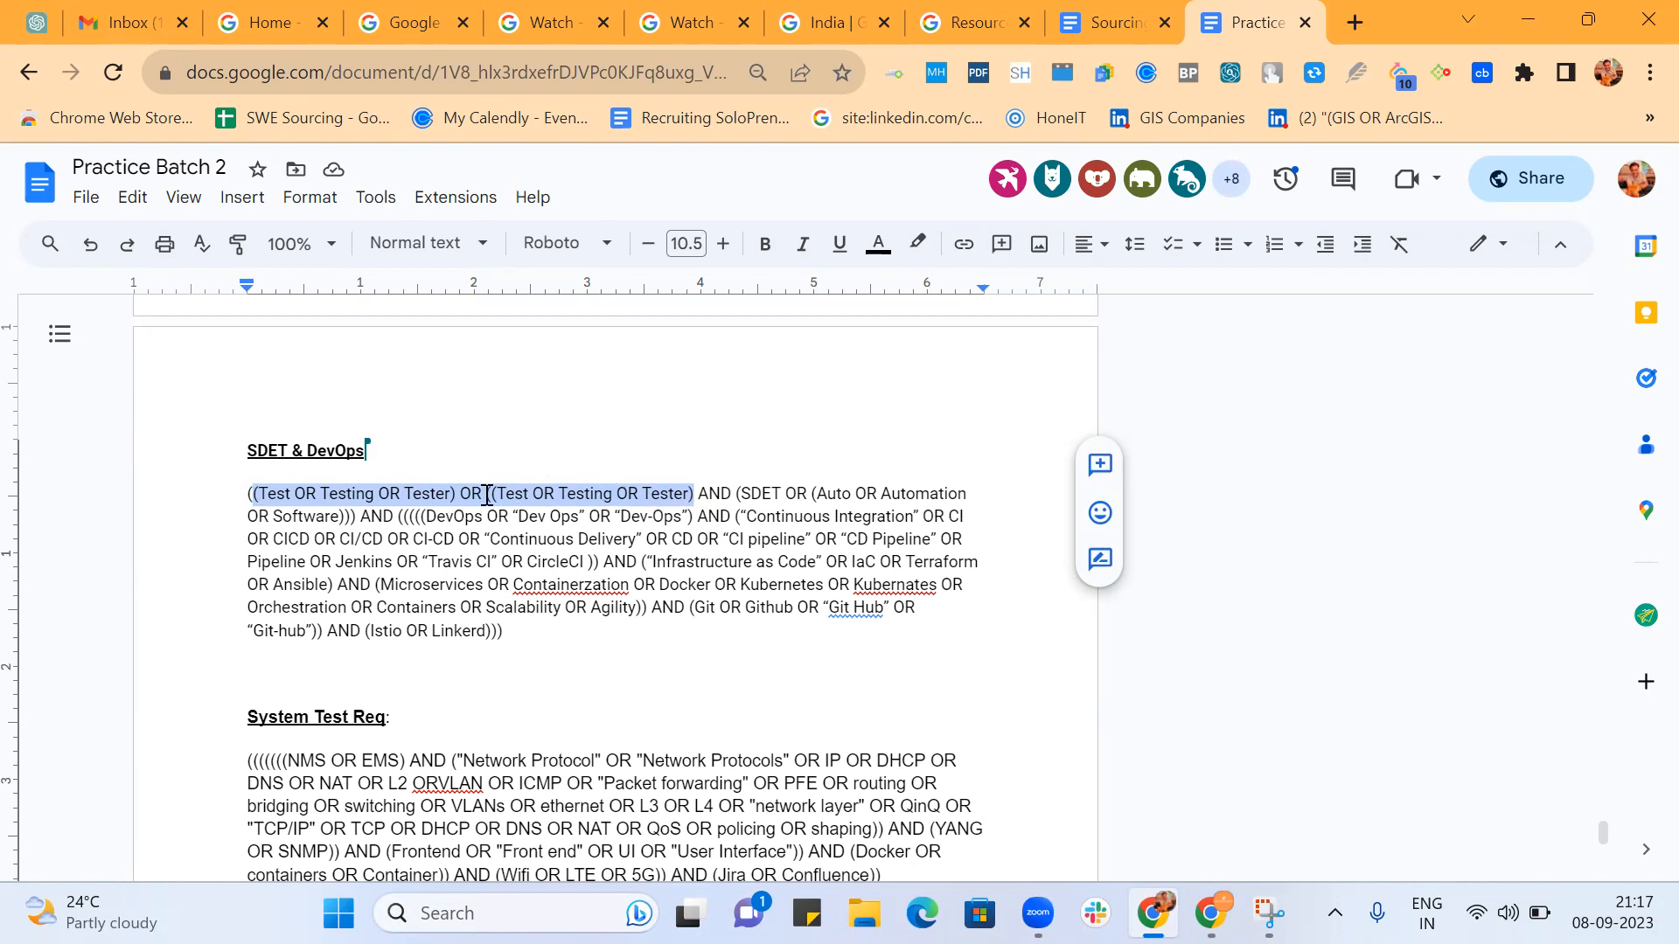
click(385, 500)
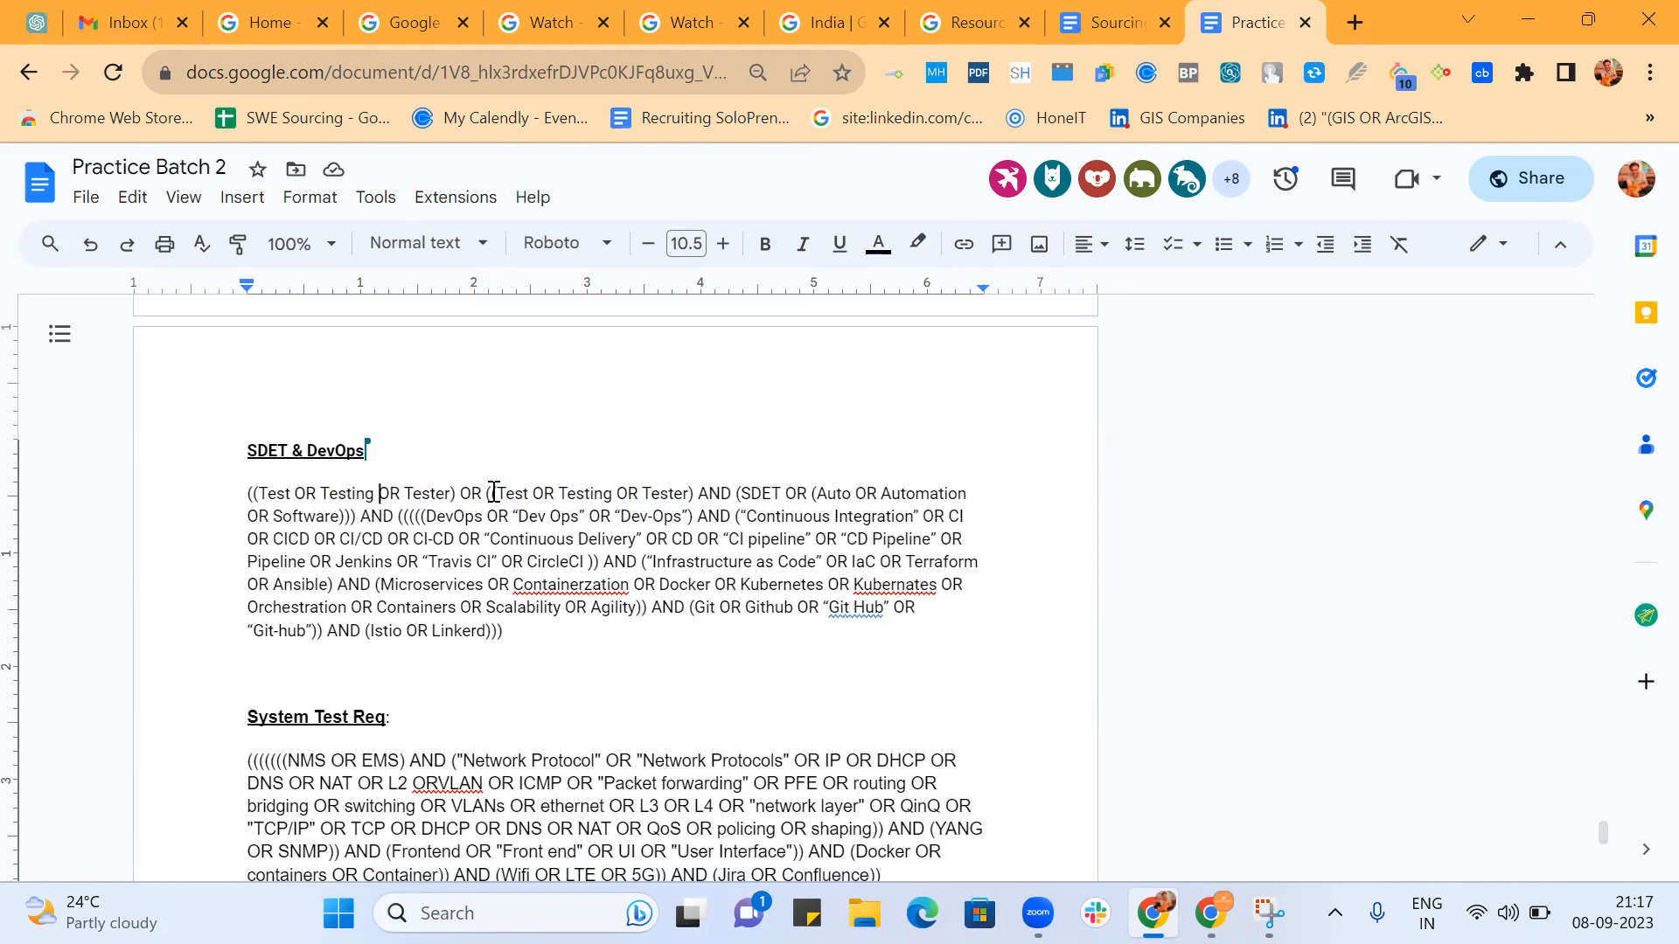
drag(491, 493, 699, 495)
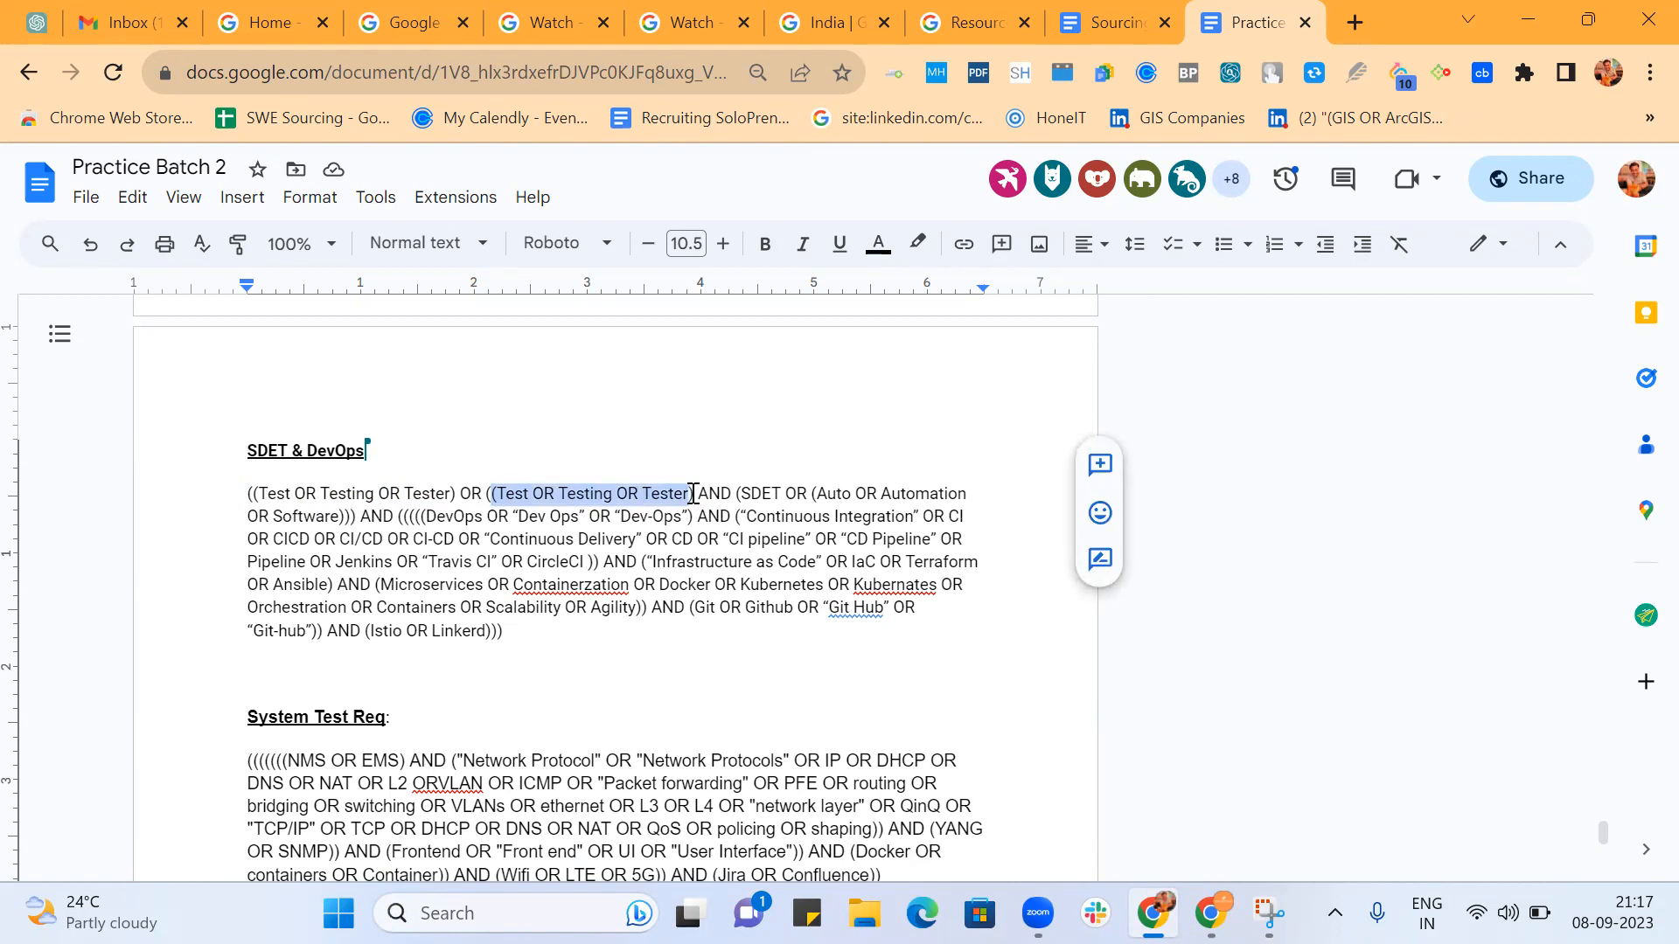
Copy the full SDET & DevOps string below the last answer at the end of the document.
drag(248, 493, 517, 634)
key(ctrl+c)
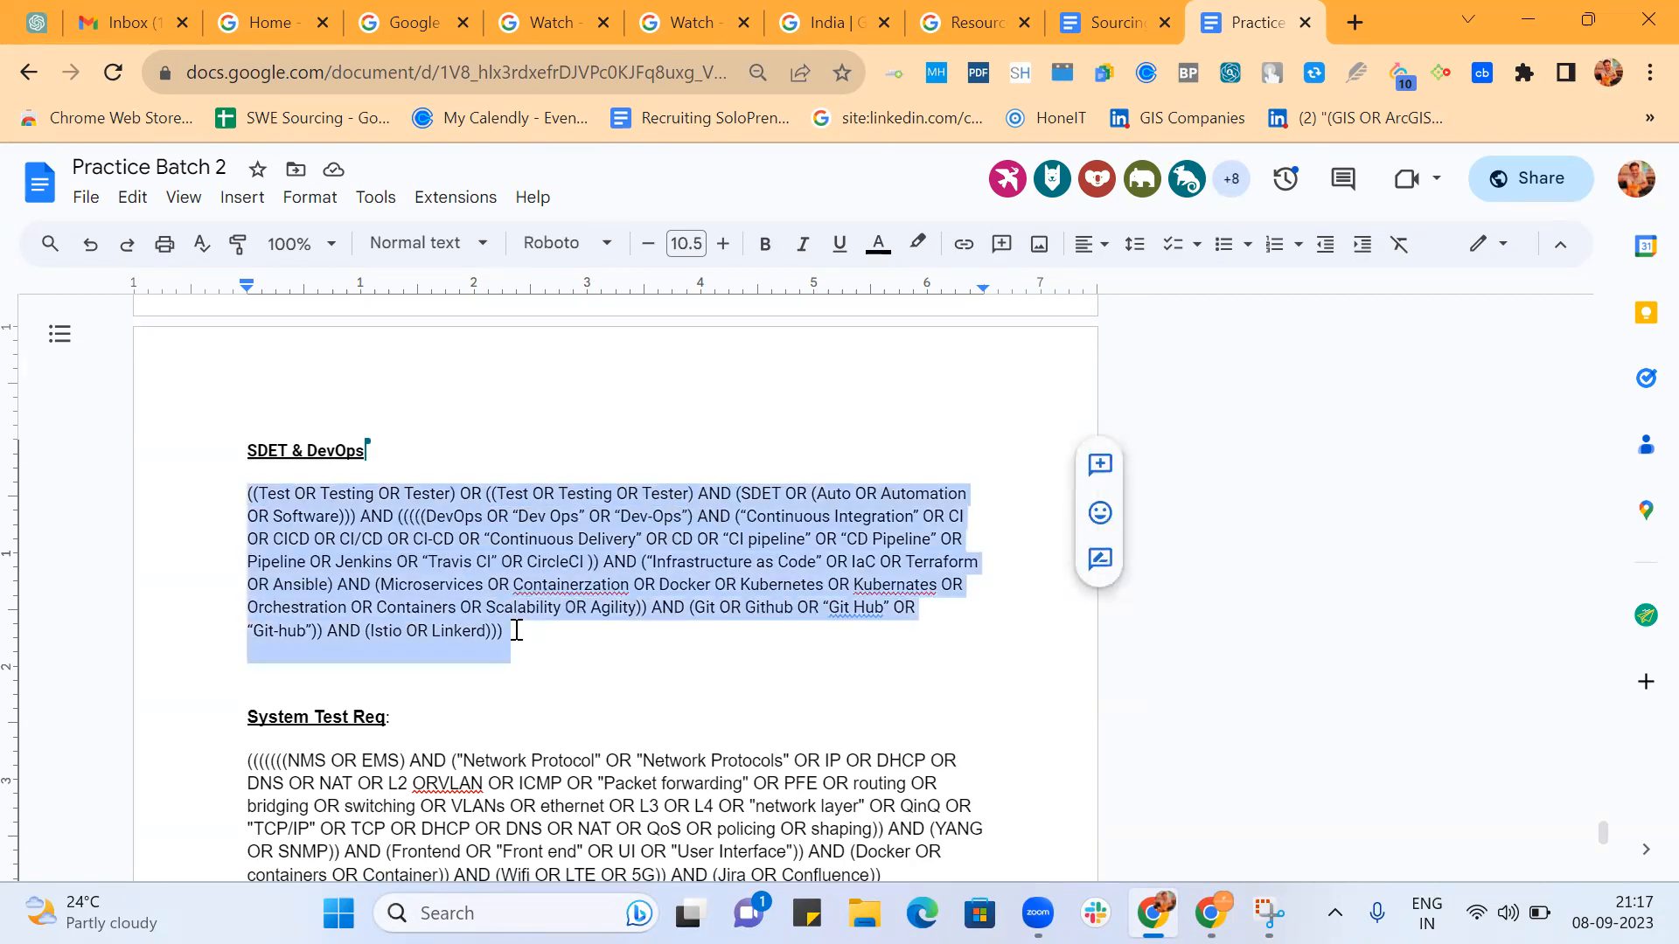
scroll(517, 630, down, 20)
scroll(517, 629, down, 5)
click(945, 463)
key(Return)
key(Return)
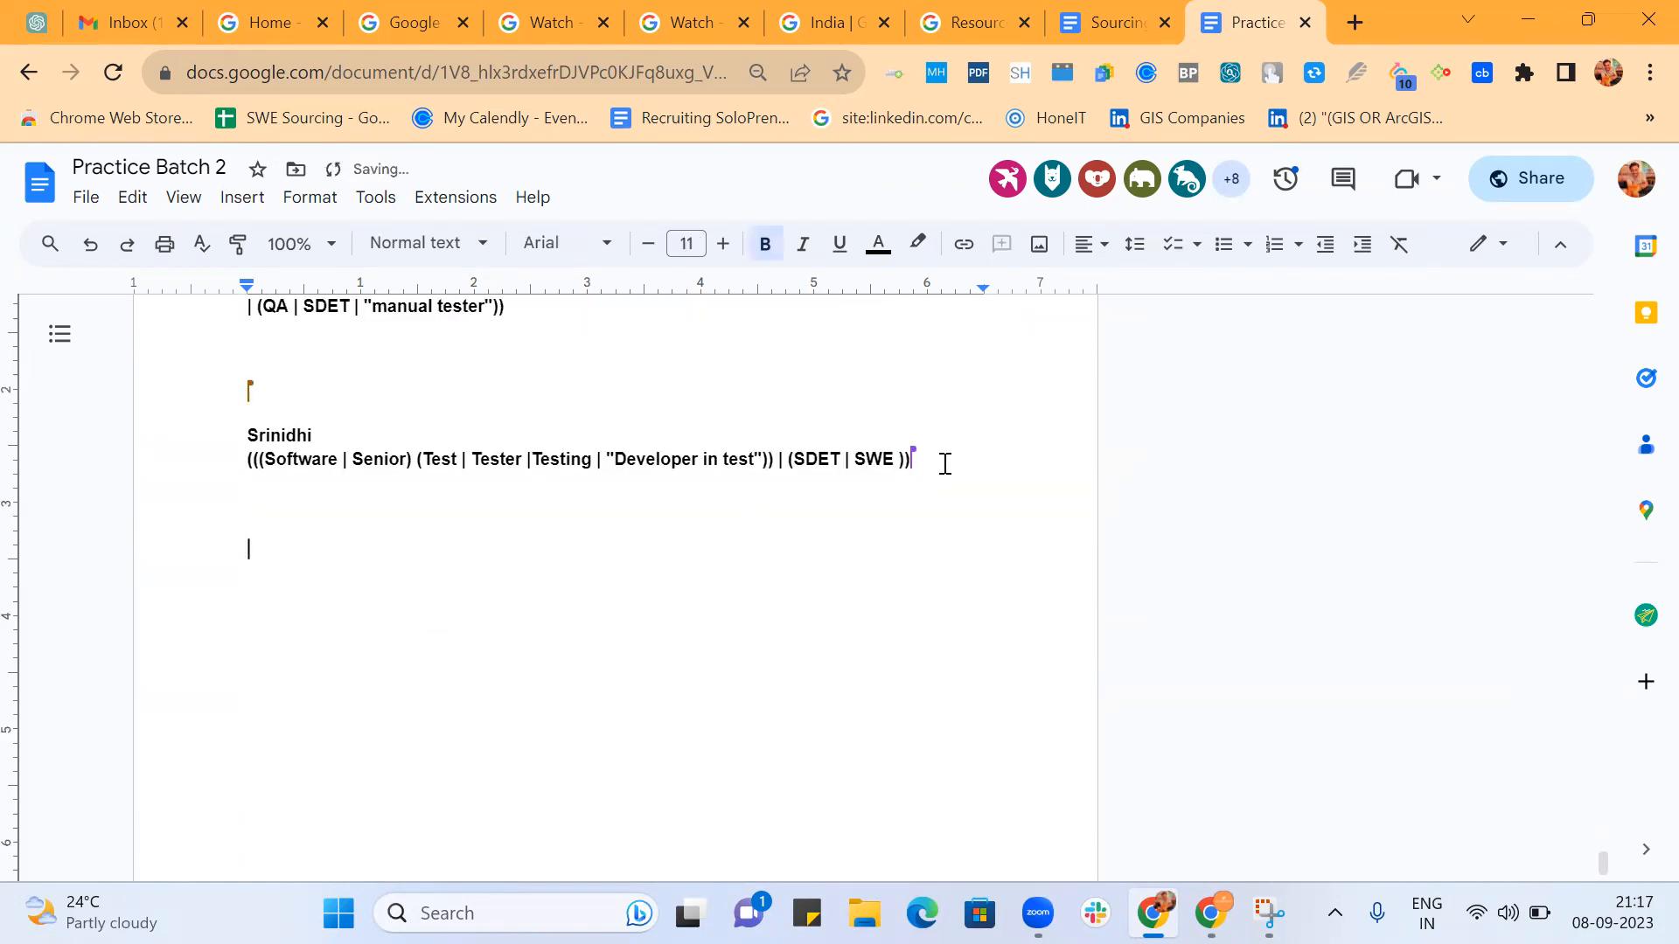
key(ctrl+v)
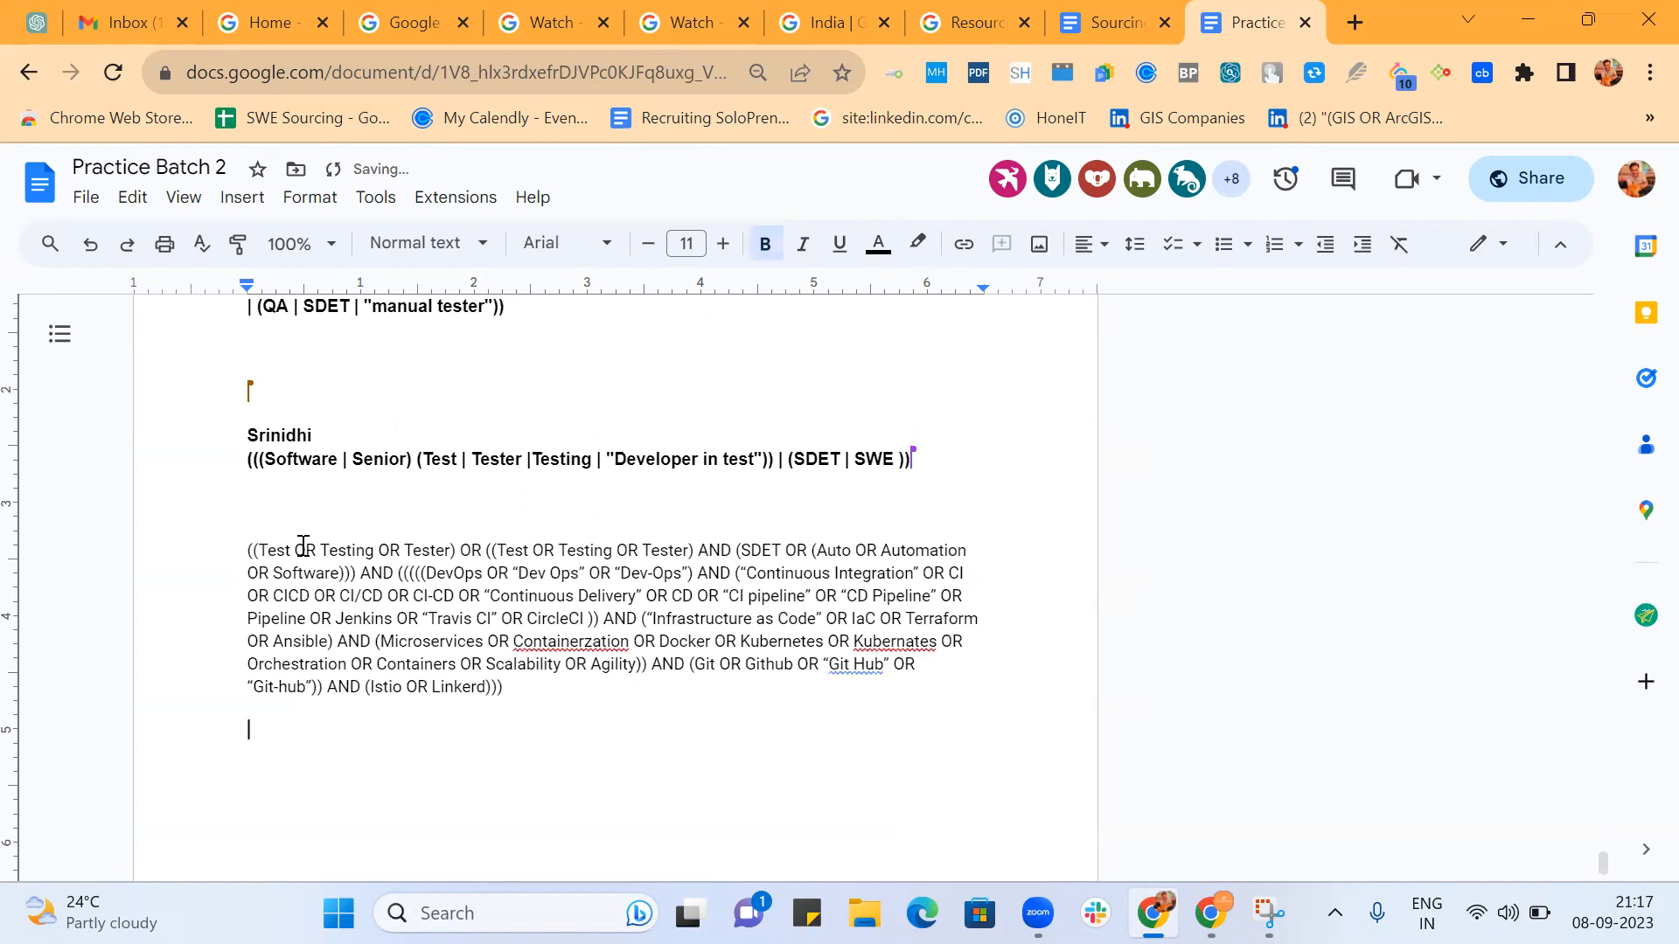
Put the copied string's outer opening parenthesis and its first (Test OR Testing OR Tester) group on separate lines.
click(256, 550)
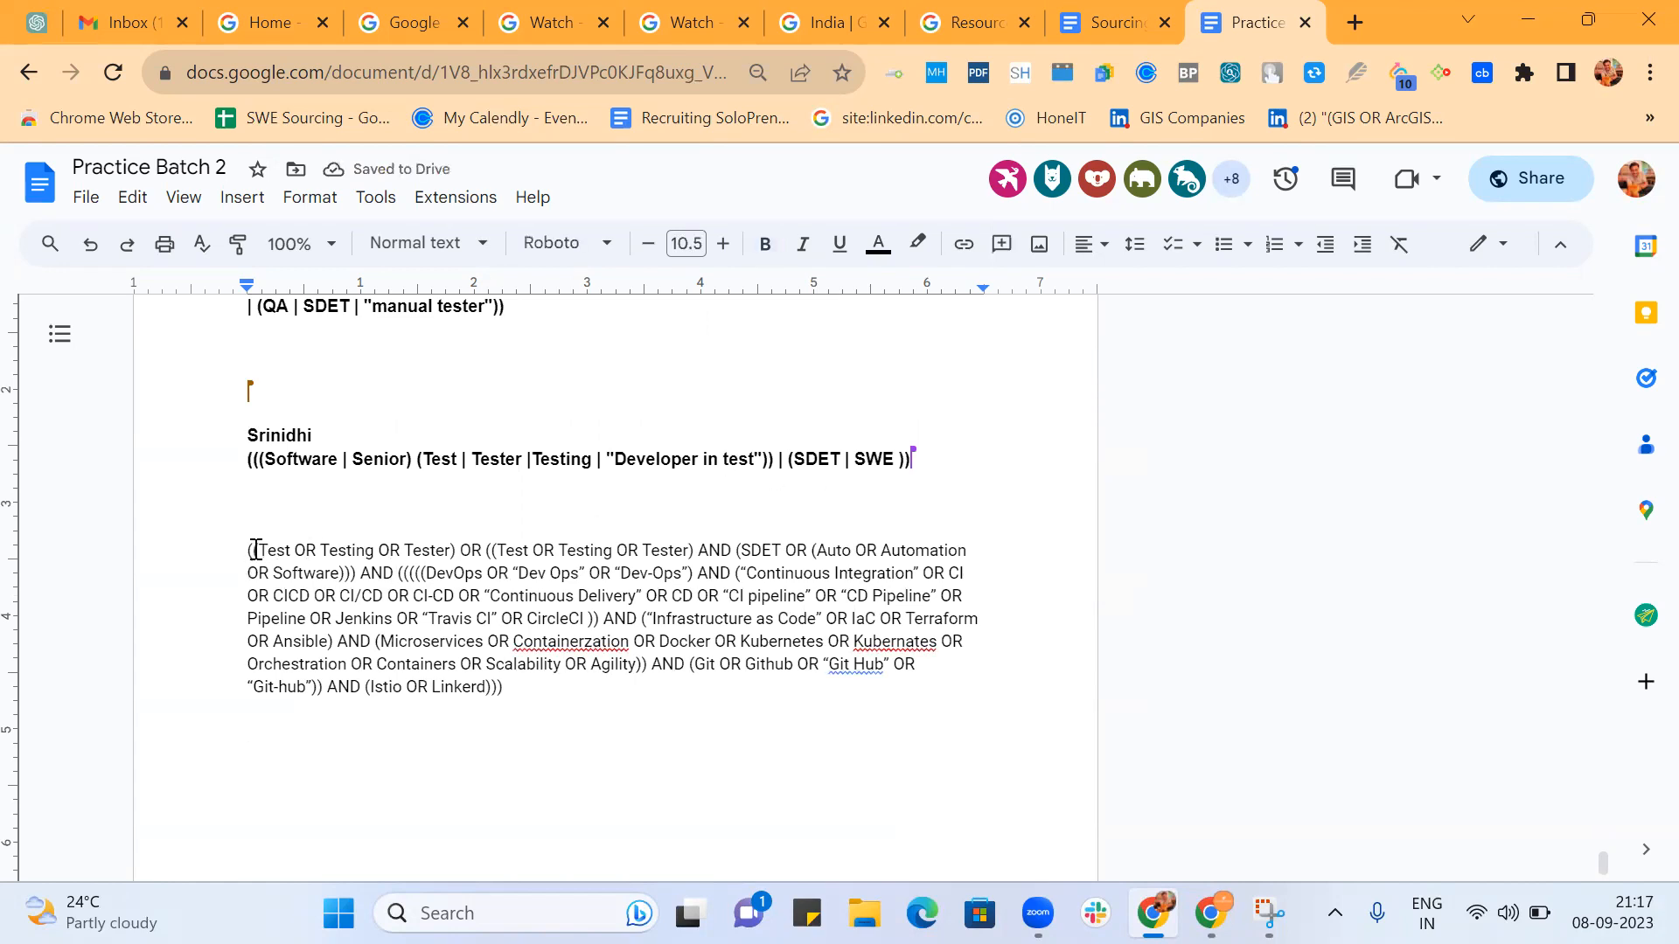
key(Return)
key(Return)
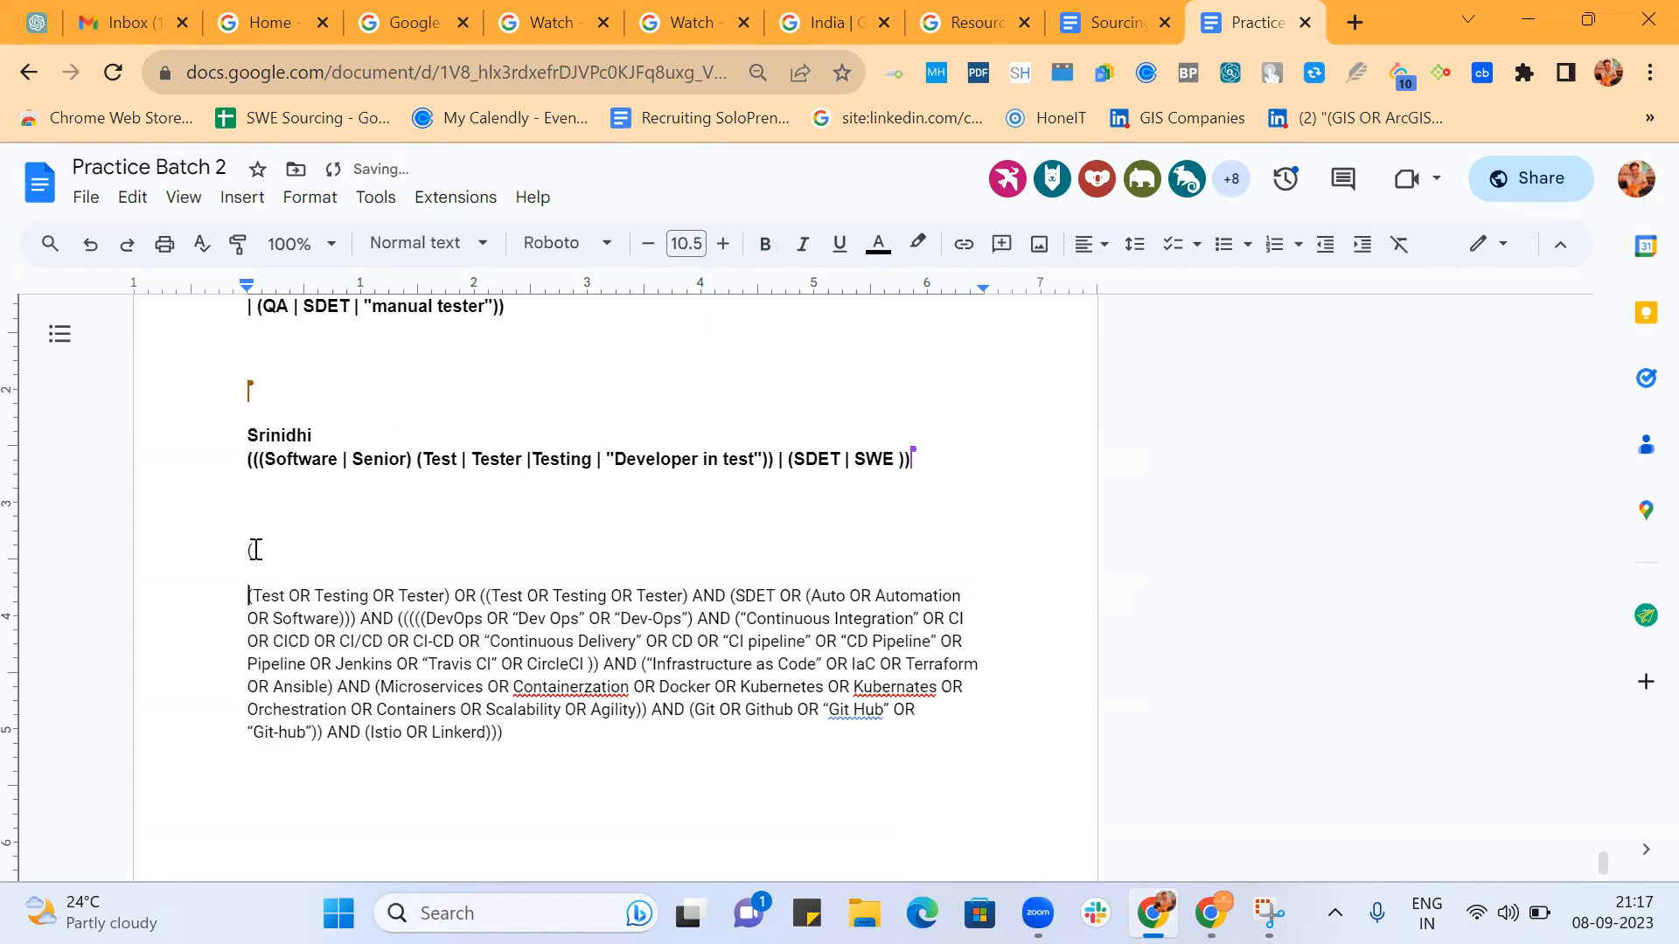
click(455, 598)
key(Return)
key(Return)
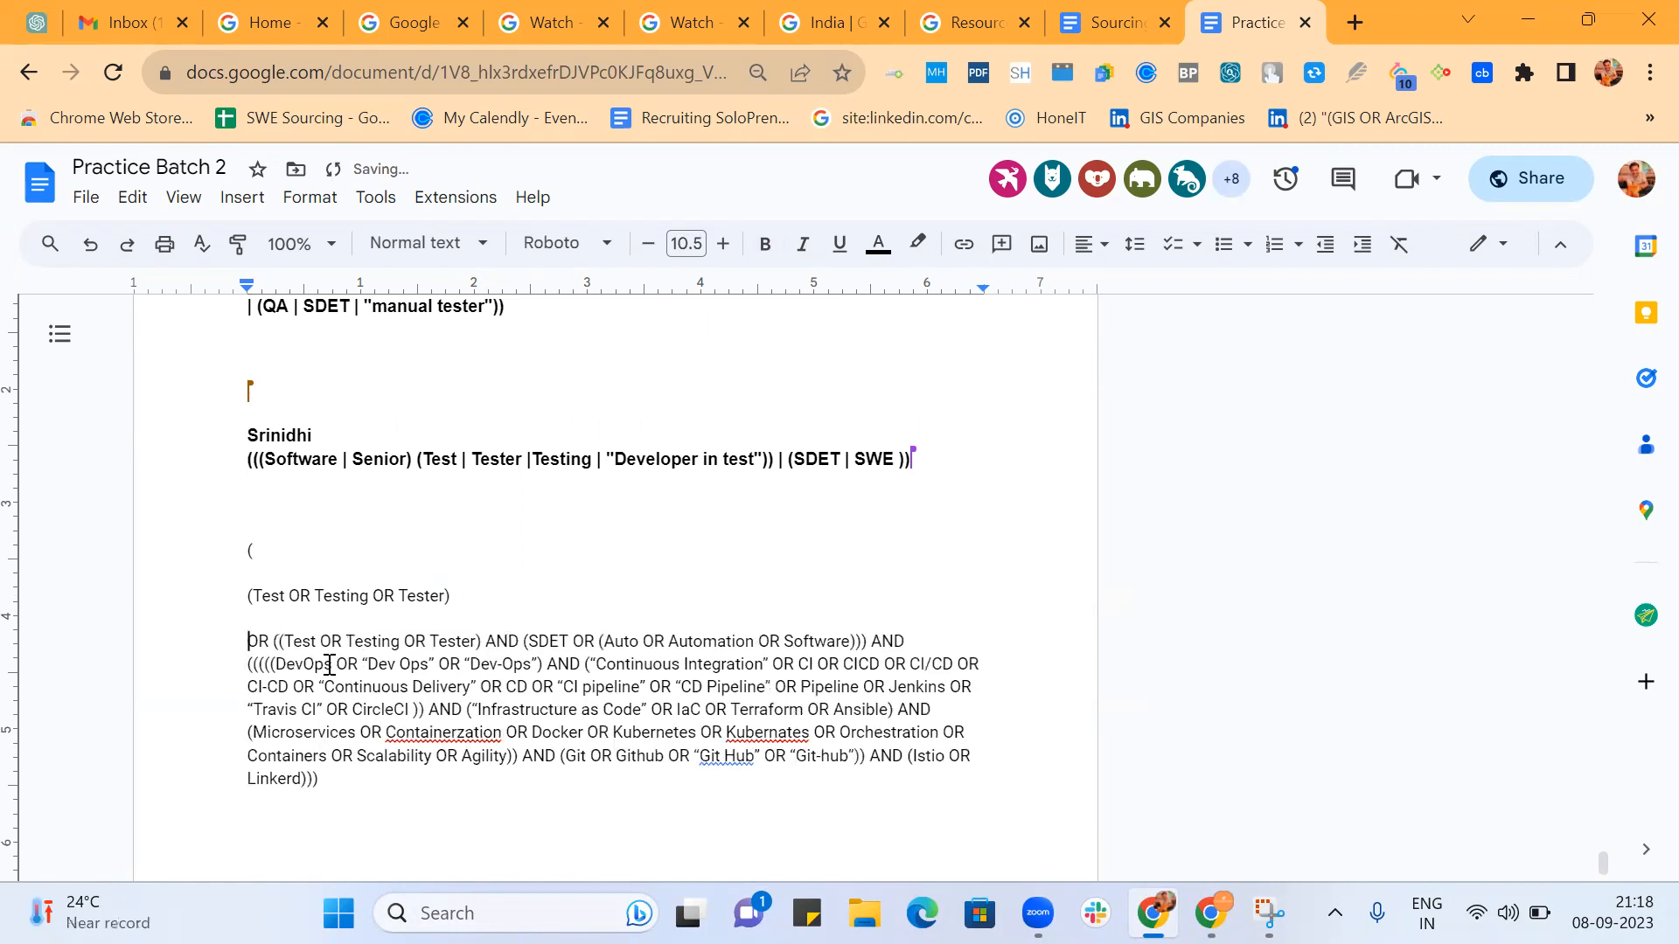
Put the OR after the first Test group and the following nested opening parenthesis on separate lines.
click(272, 641)
key(Return)
key(Return)
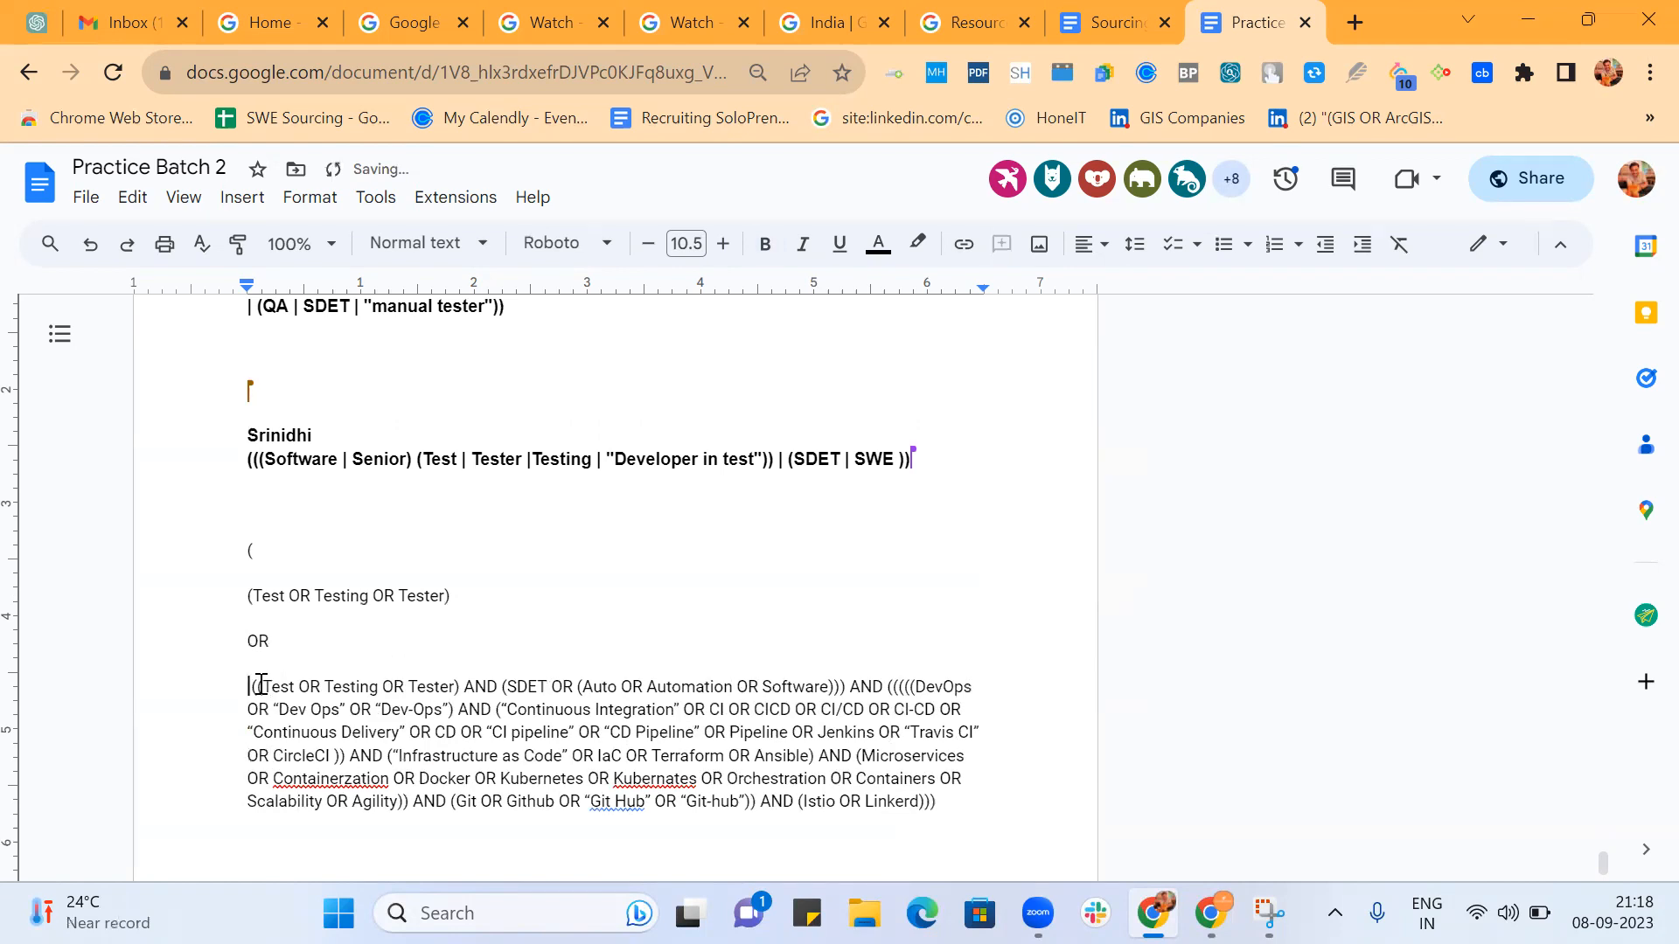
click(259, 685)
key(Return)
key(Return)
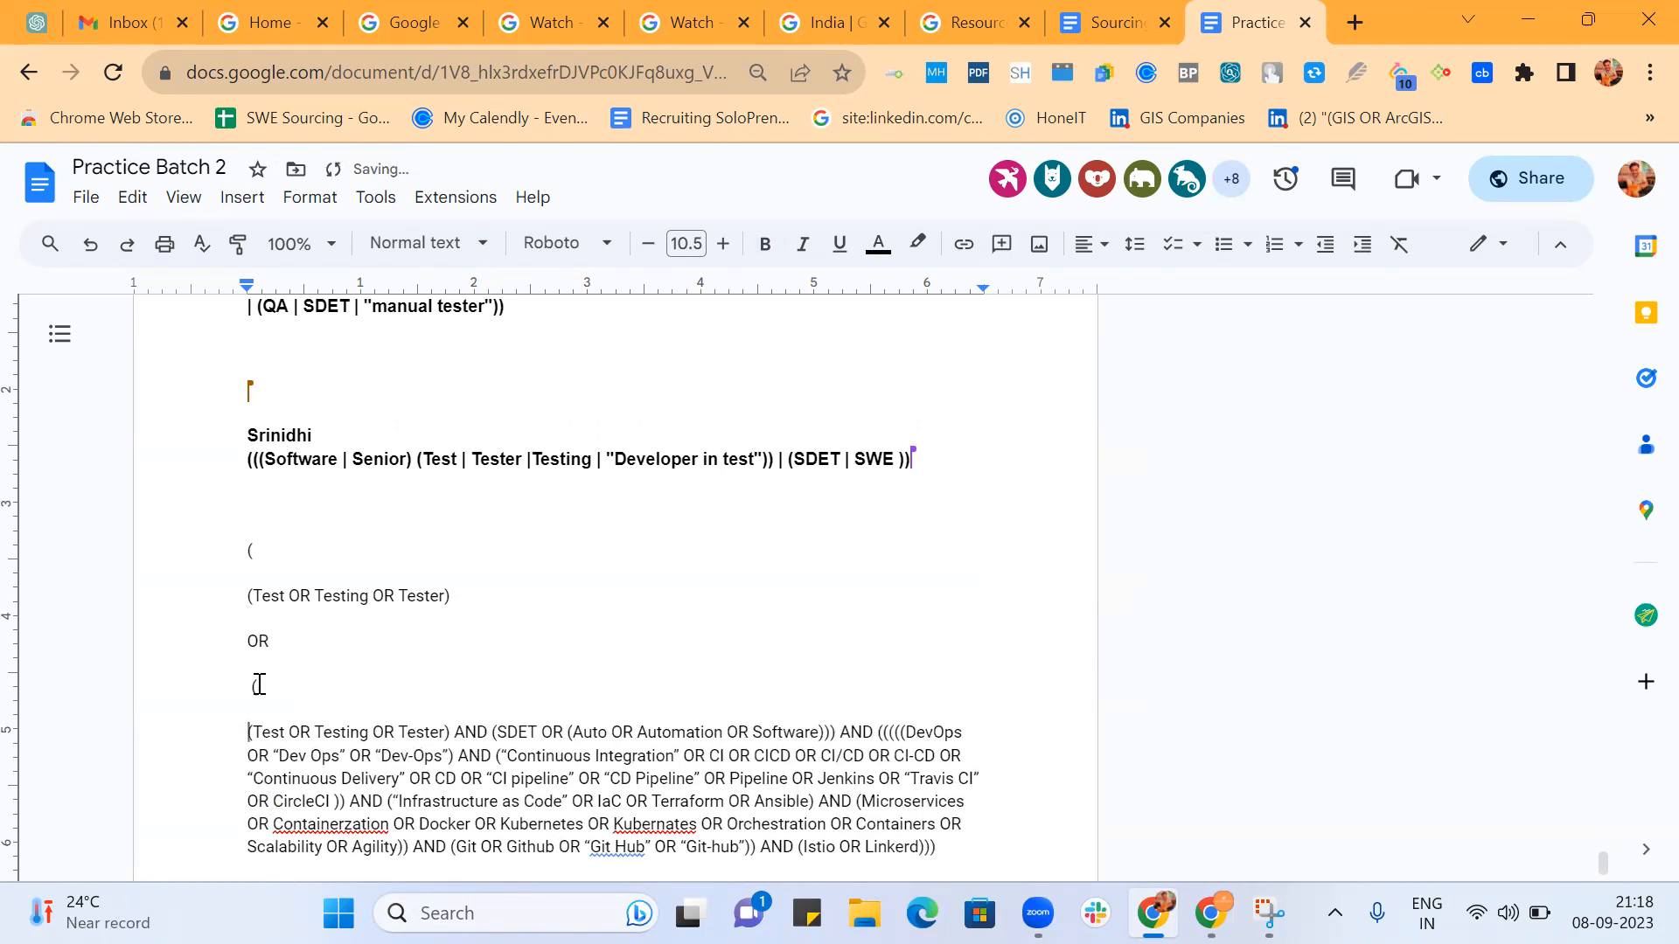
Put the second (Test OR Testing OR Tester) group with its AND, and the following (SDET OR, on separate lines.
scroll(259, 685, down, 2)
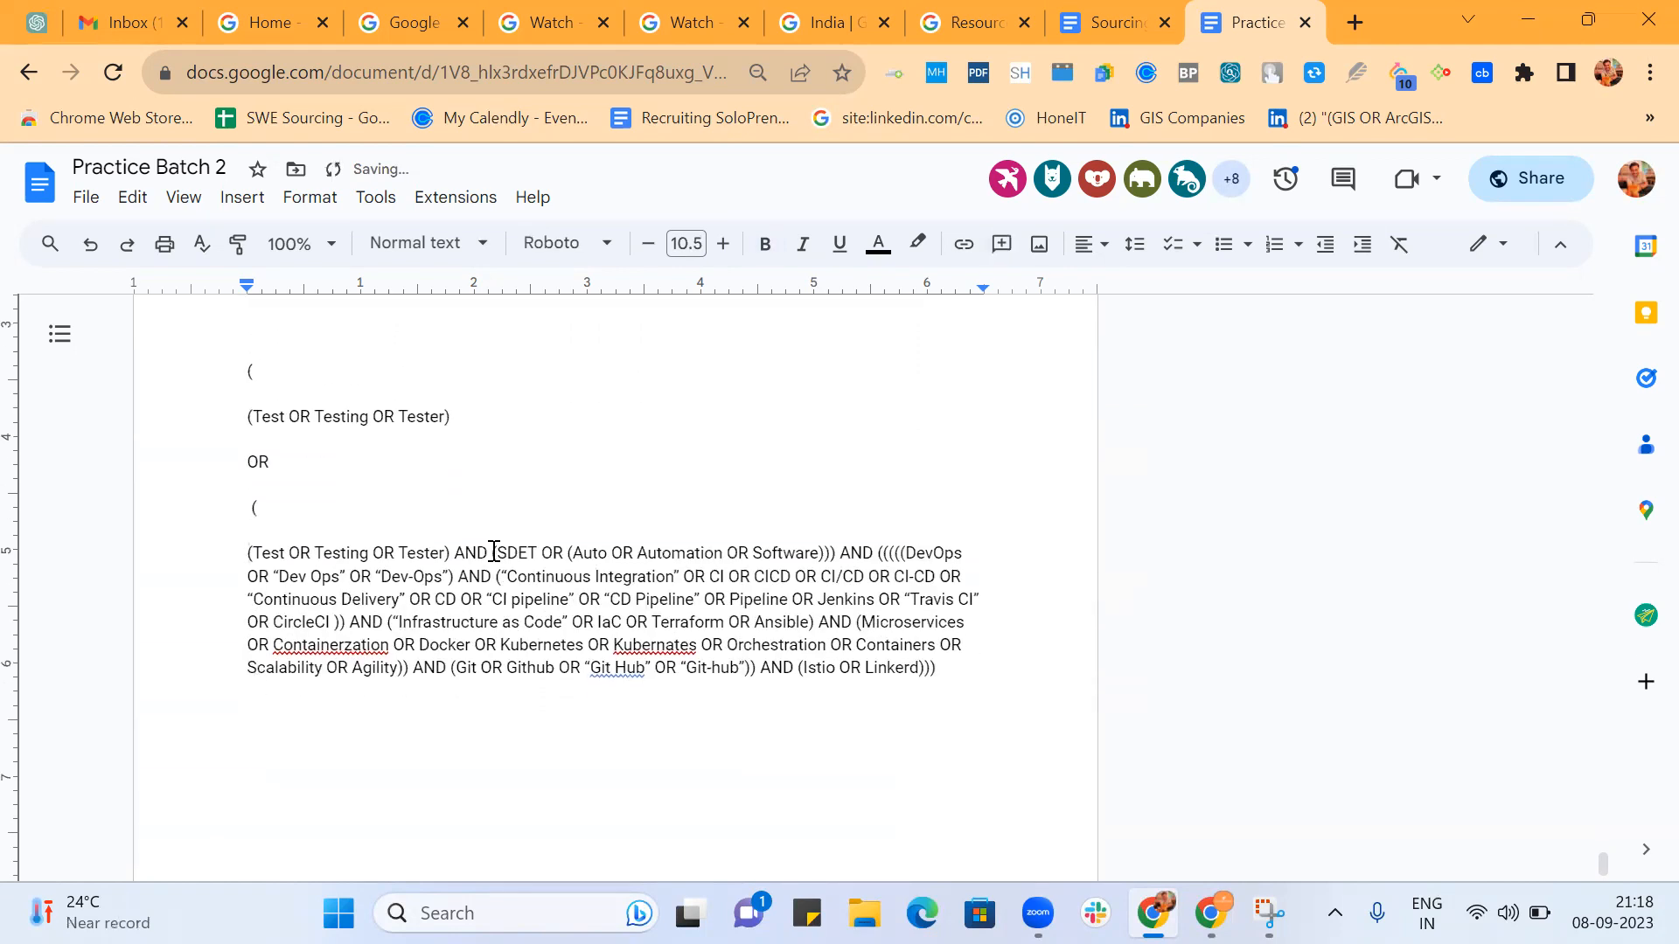
click(494, 552)
key(Return)
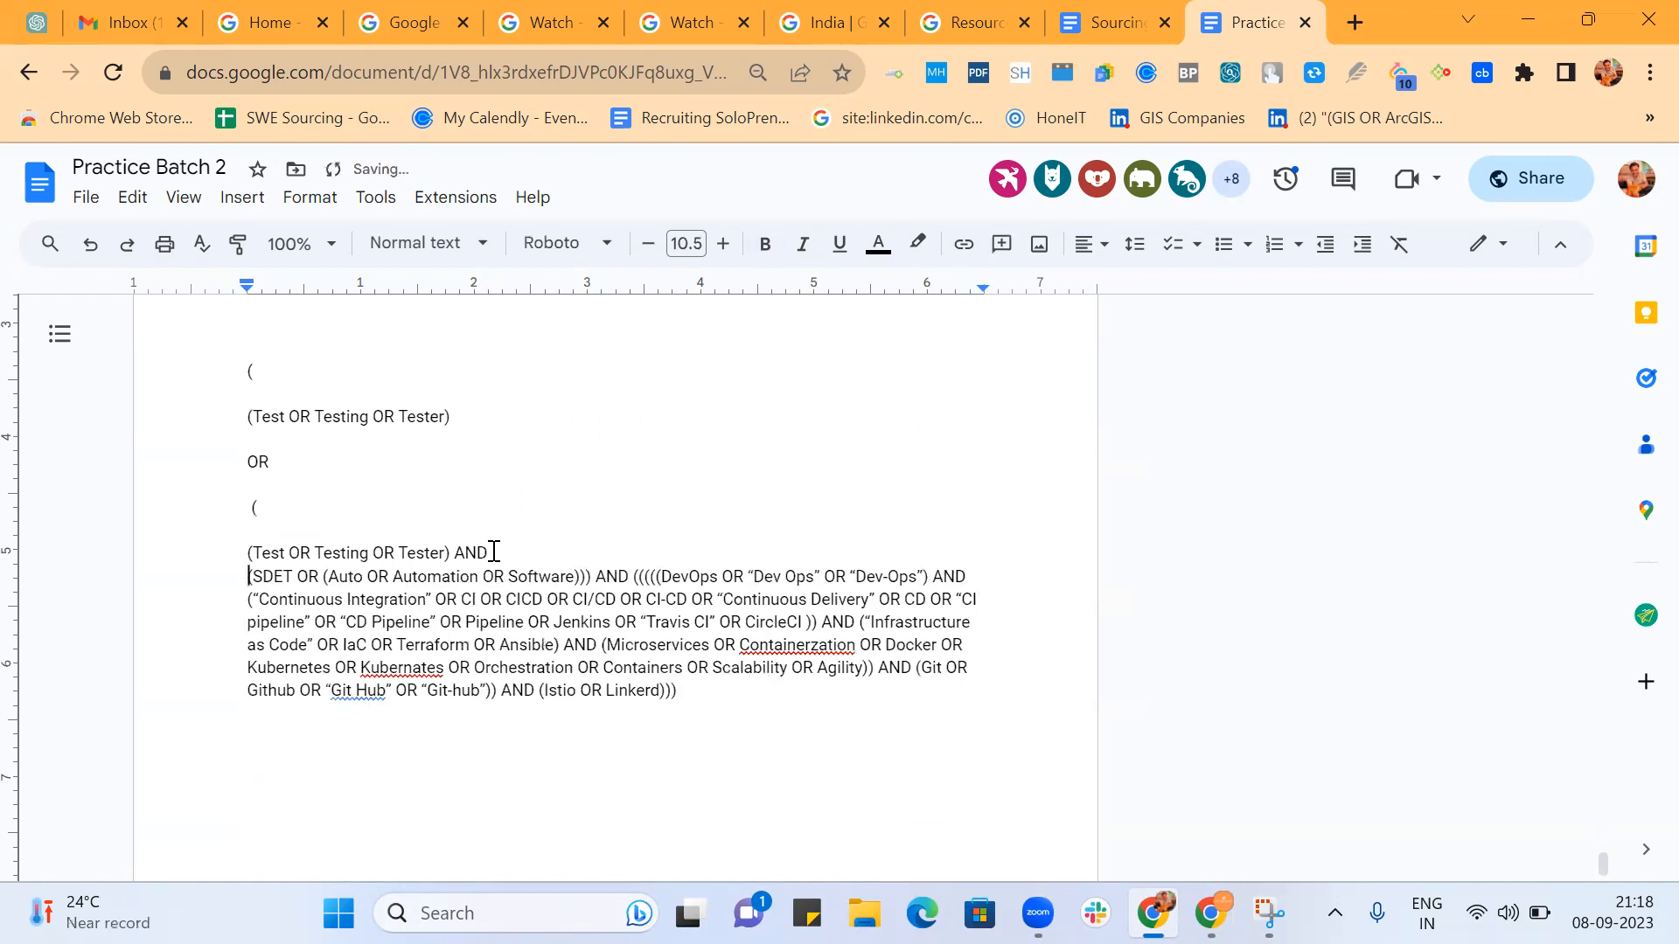
key(Return)
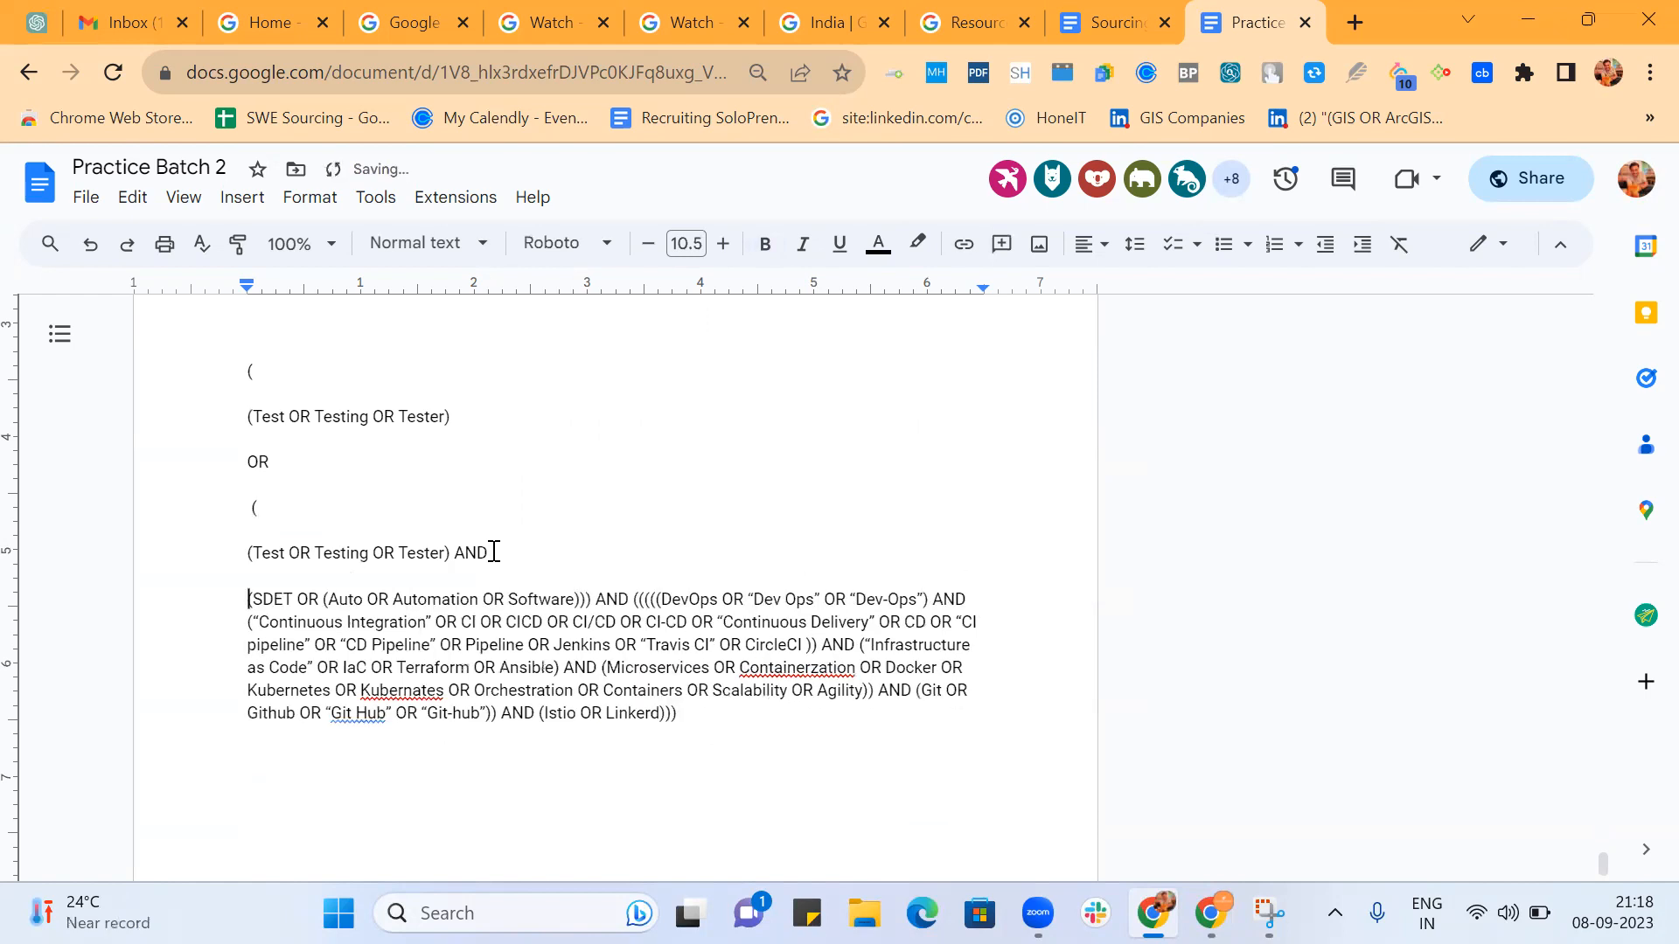
click(325, 600)
key(Return)
key(Return)
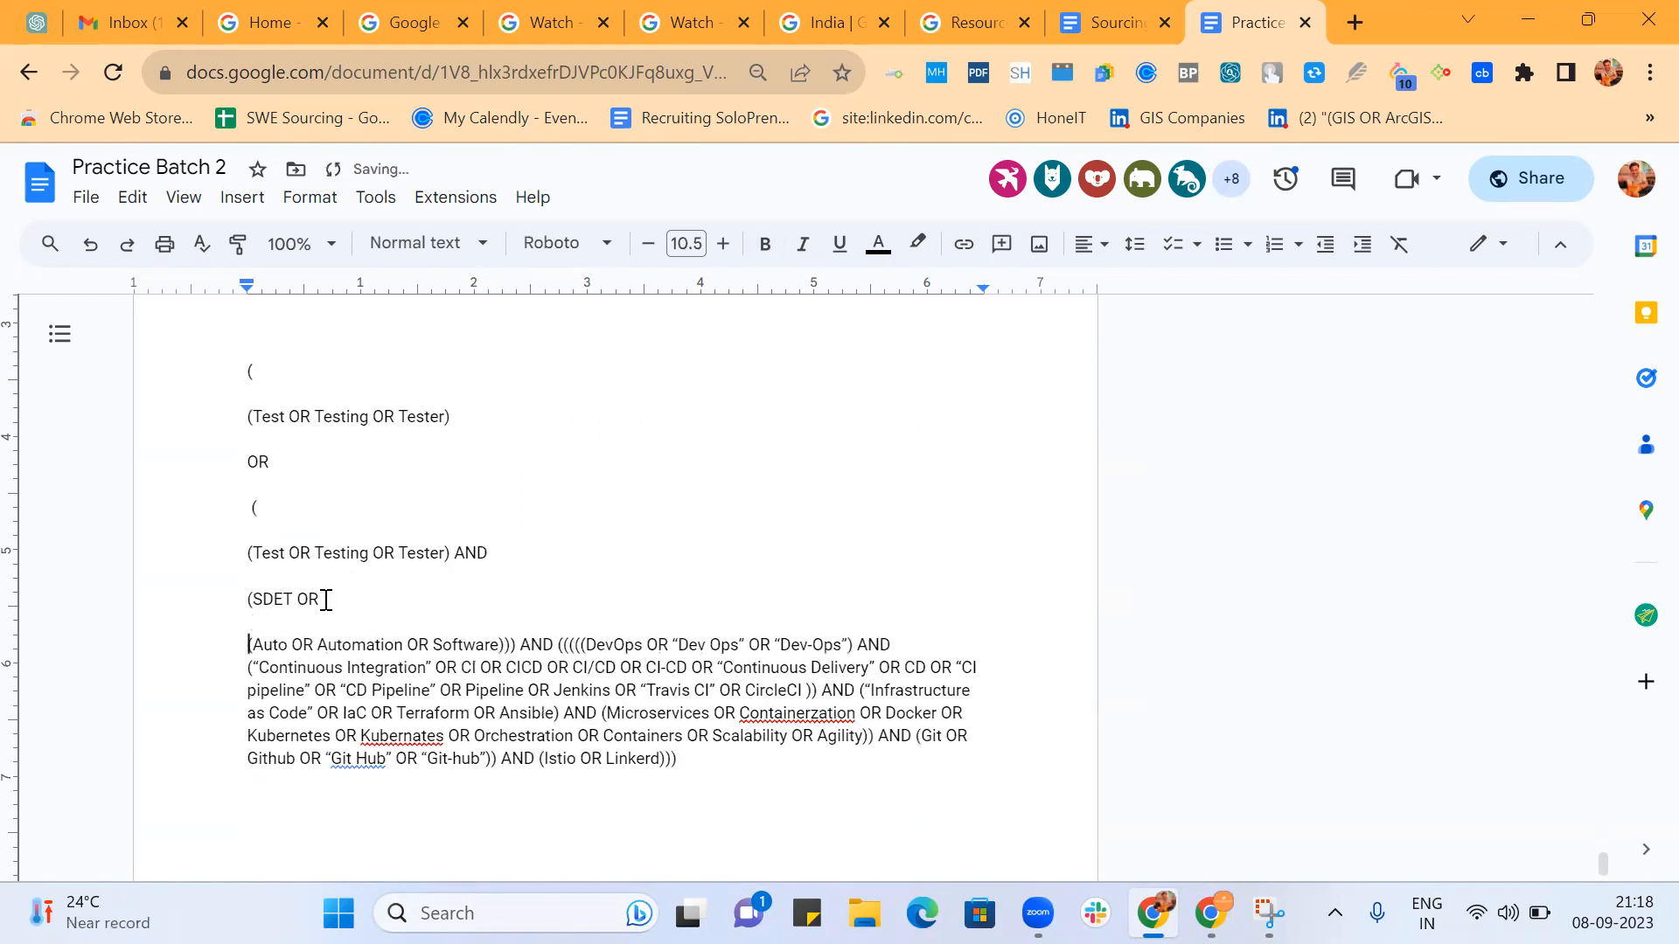
Put the (Auto OR Automation OR Software) group and the closing parenthesis after it on separate lines.
click(505, 646)
key(Return)
key(Return)
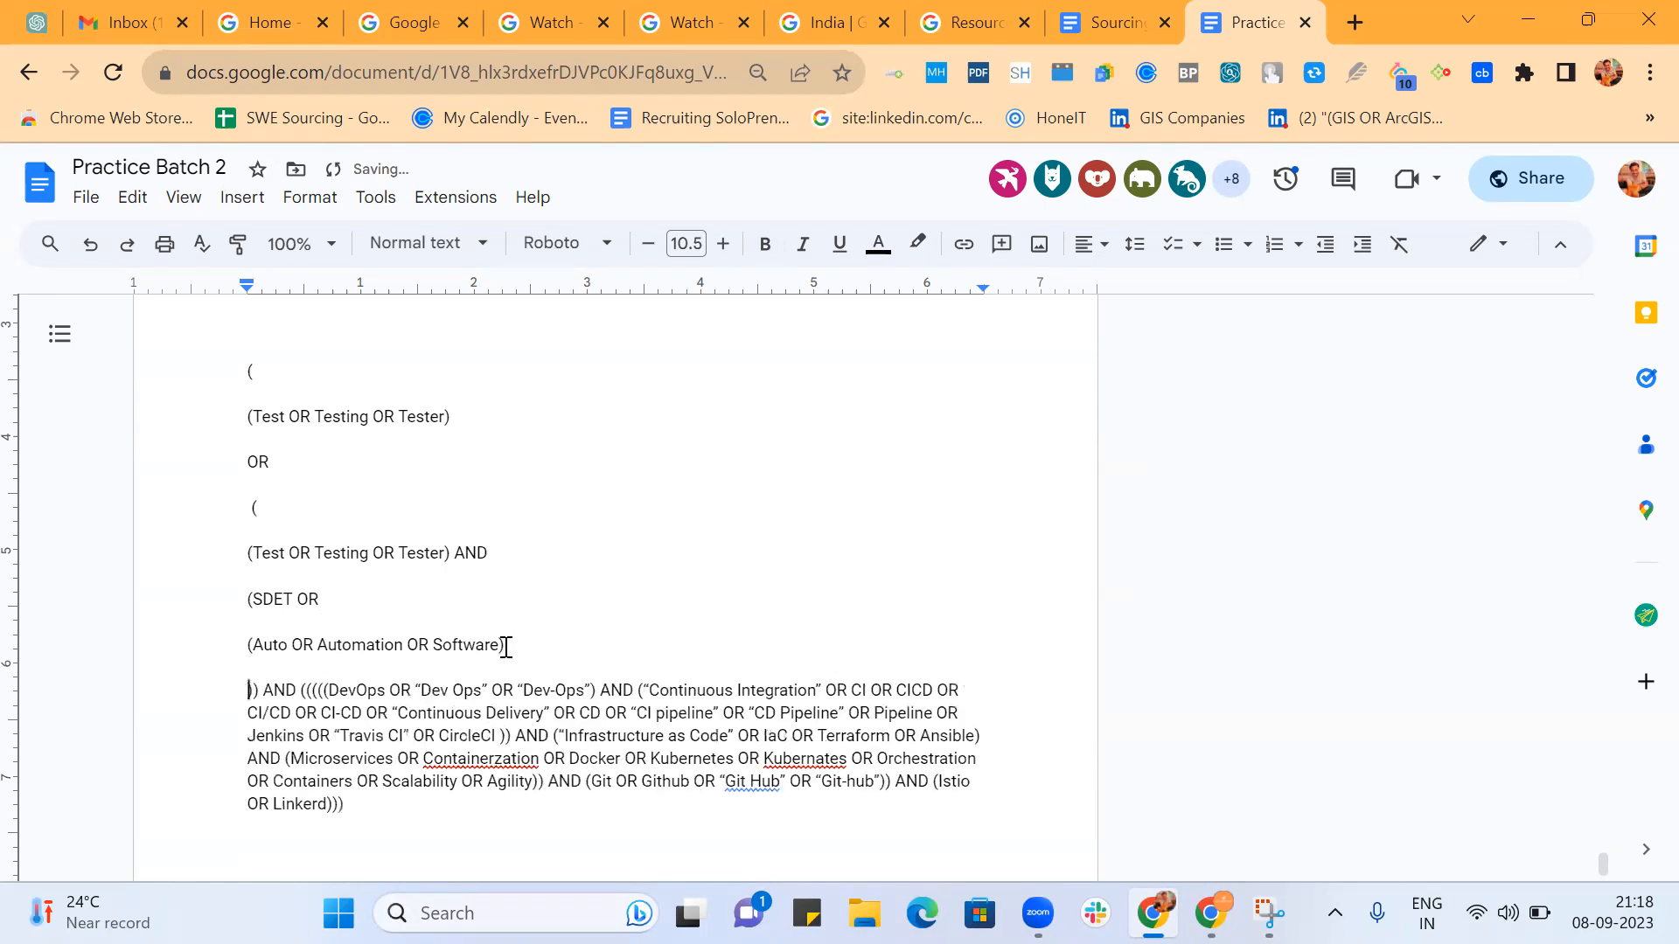
click(254, 690)
key(Return)
key(Return)
Put the next closing parenthesis with its AND, and the four opening parentheses before the DevOps group, on separate lines.
scroll(295, 622, down, 2)
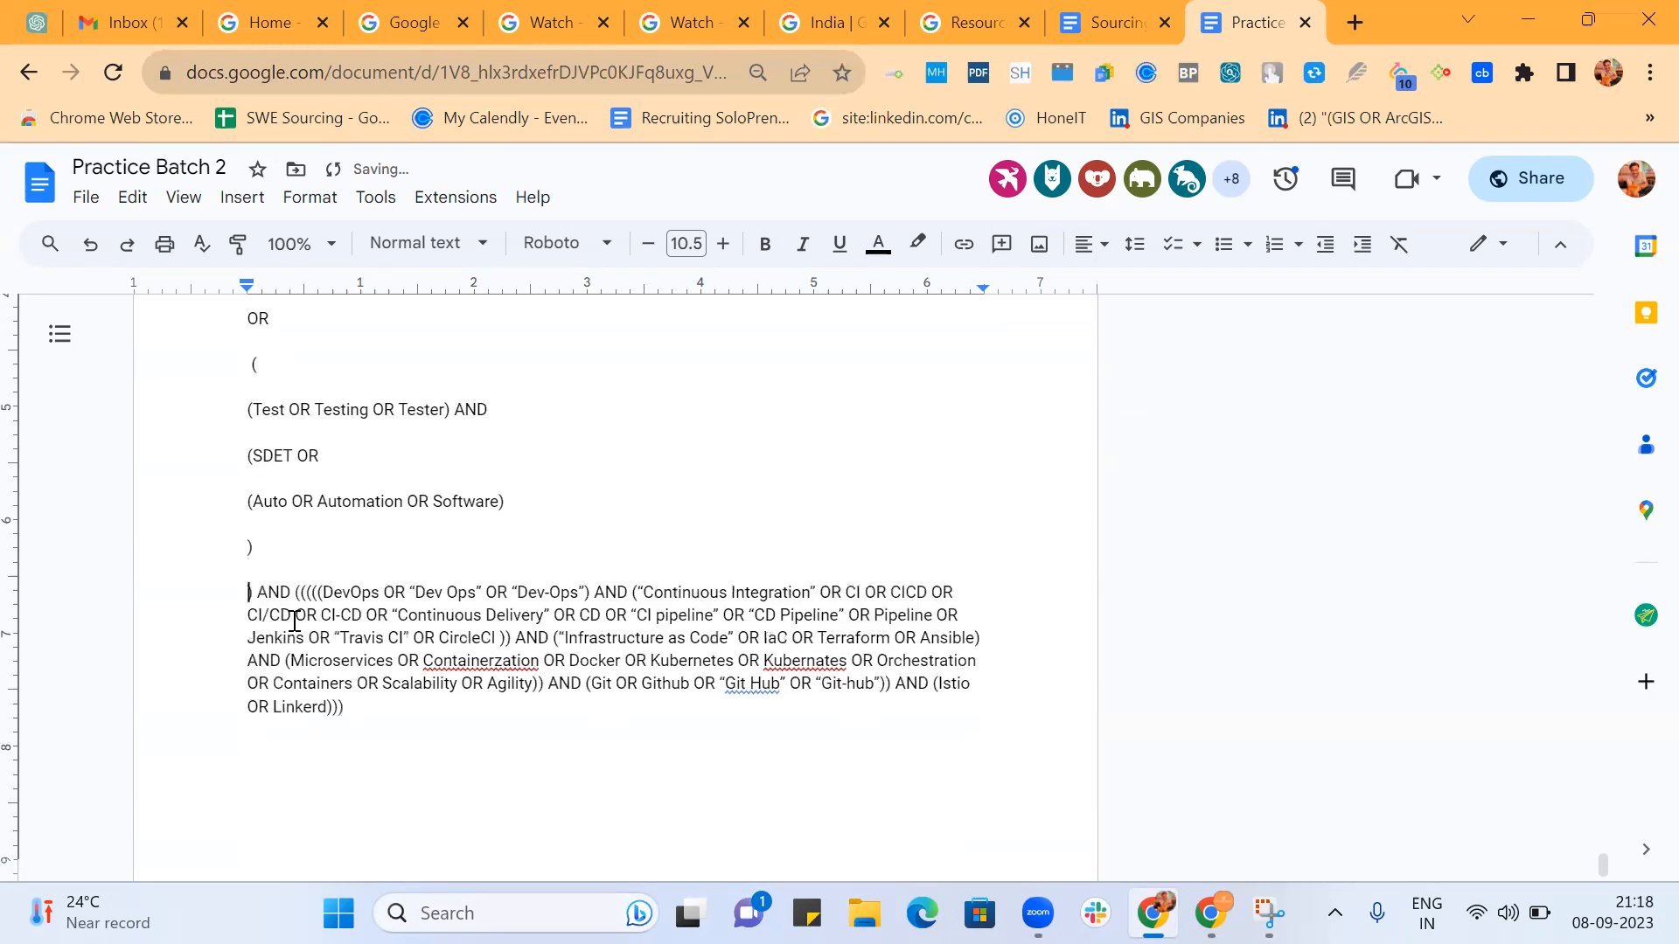
click(296, 593)
key(Return)
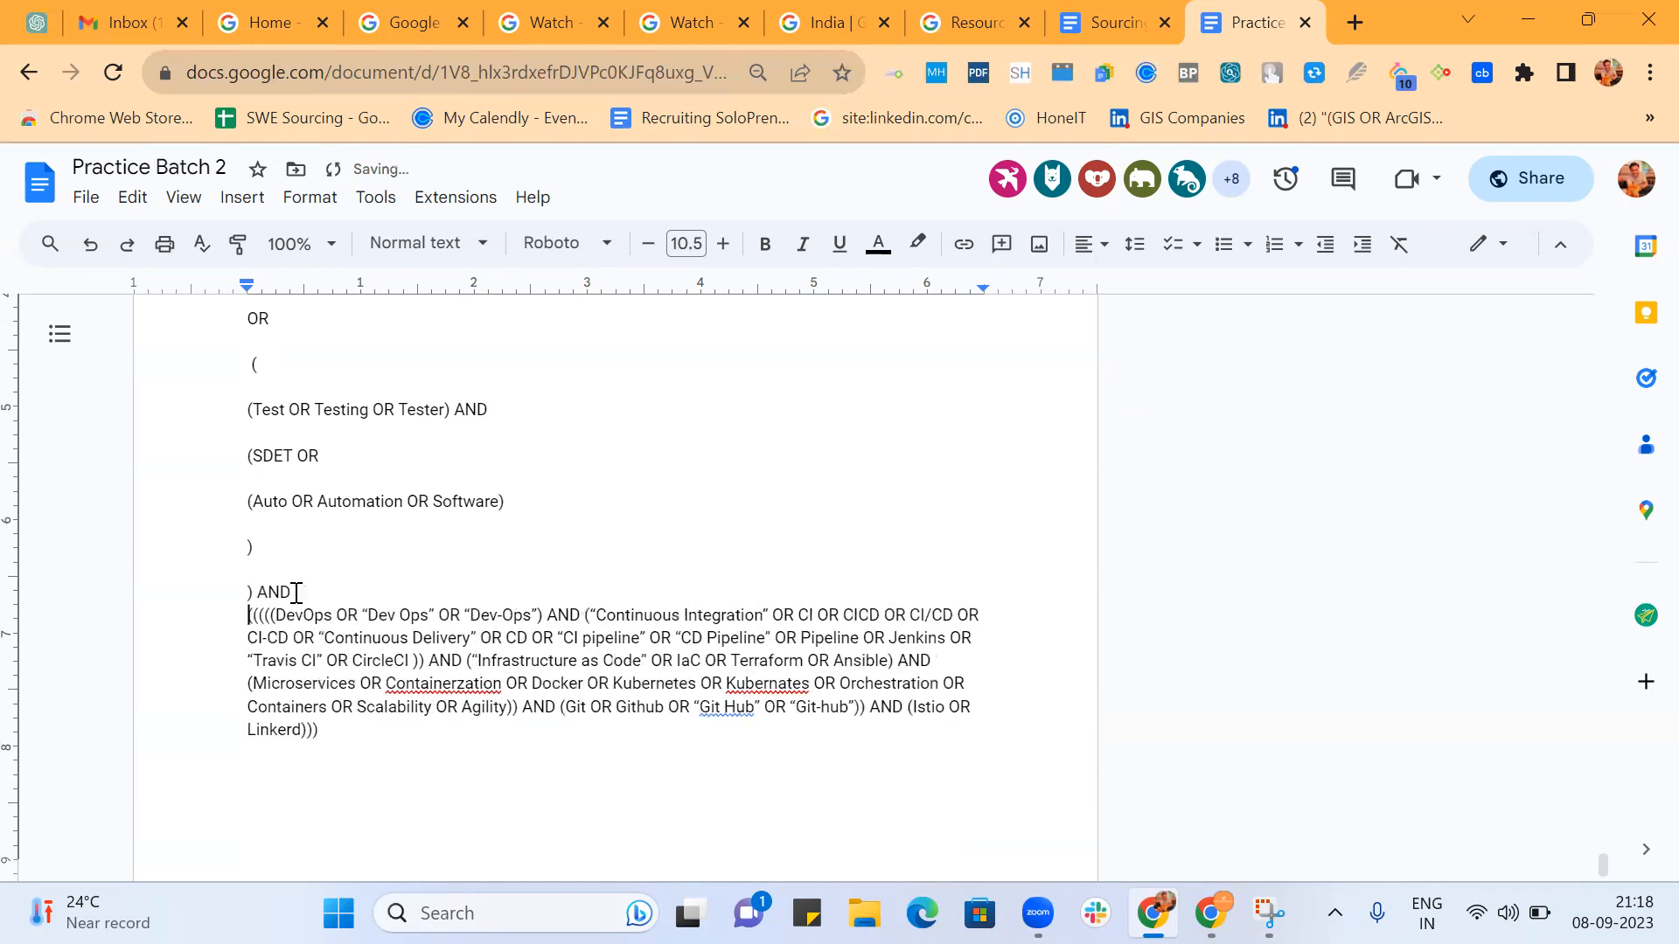
key(Return)
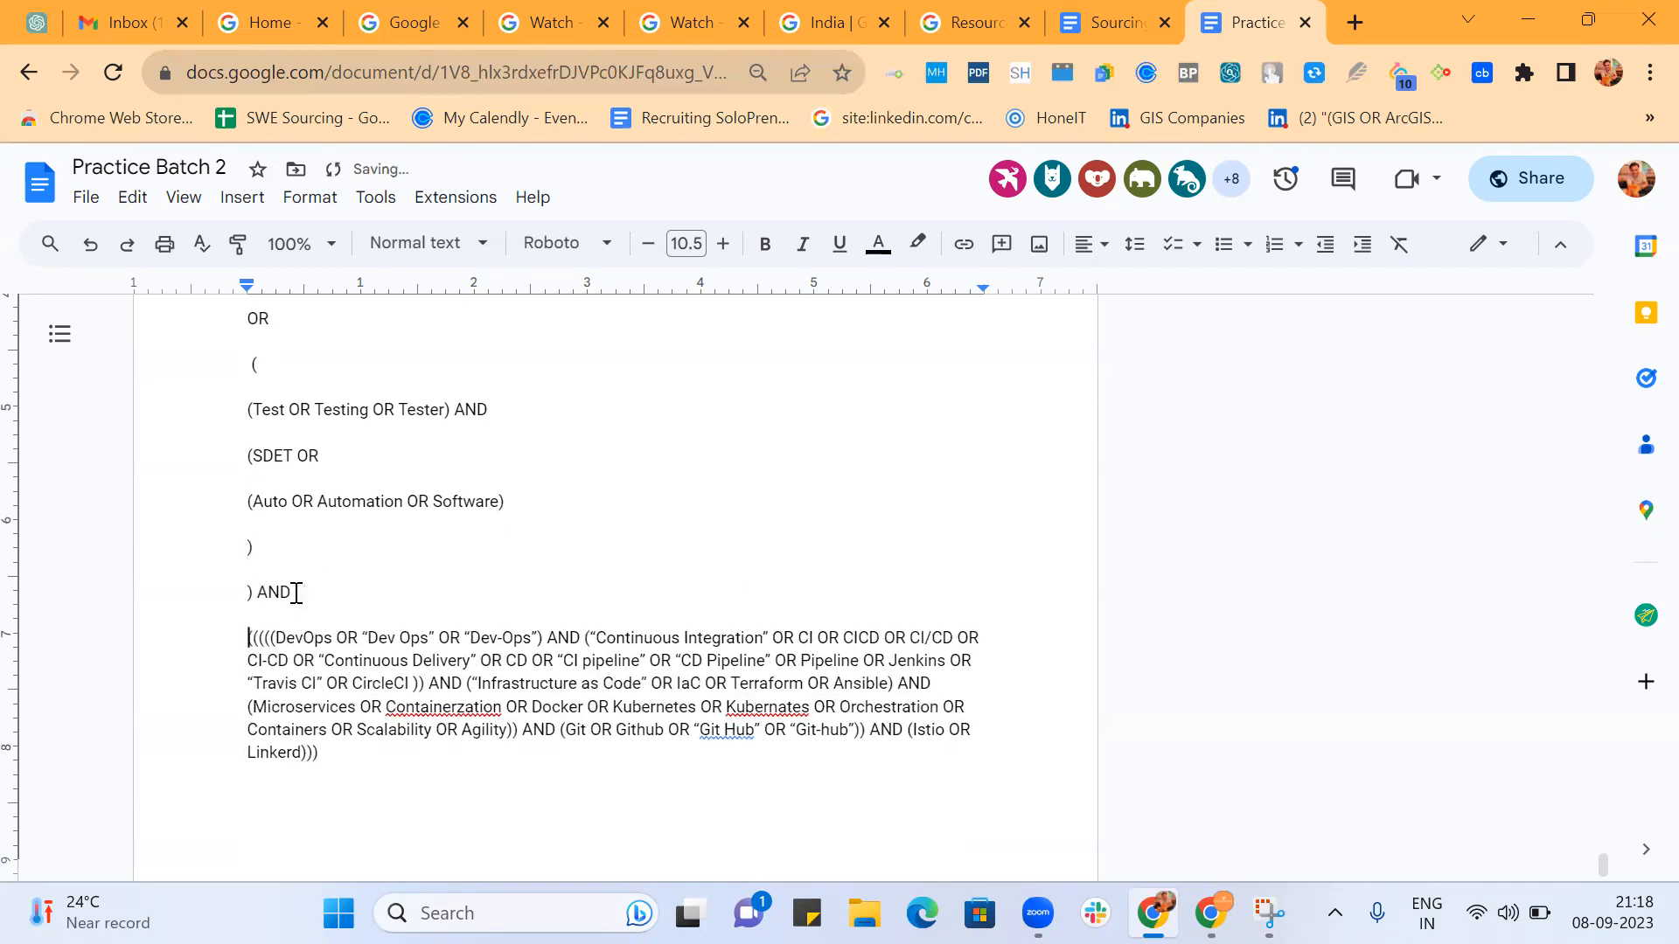
click(272, 641)
key(Return)
key(Return)
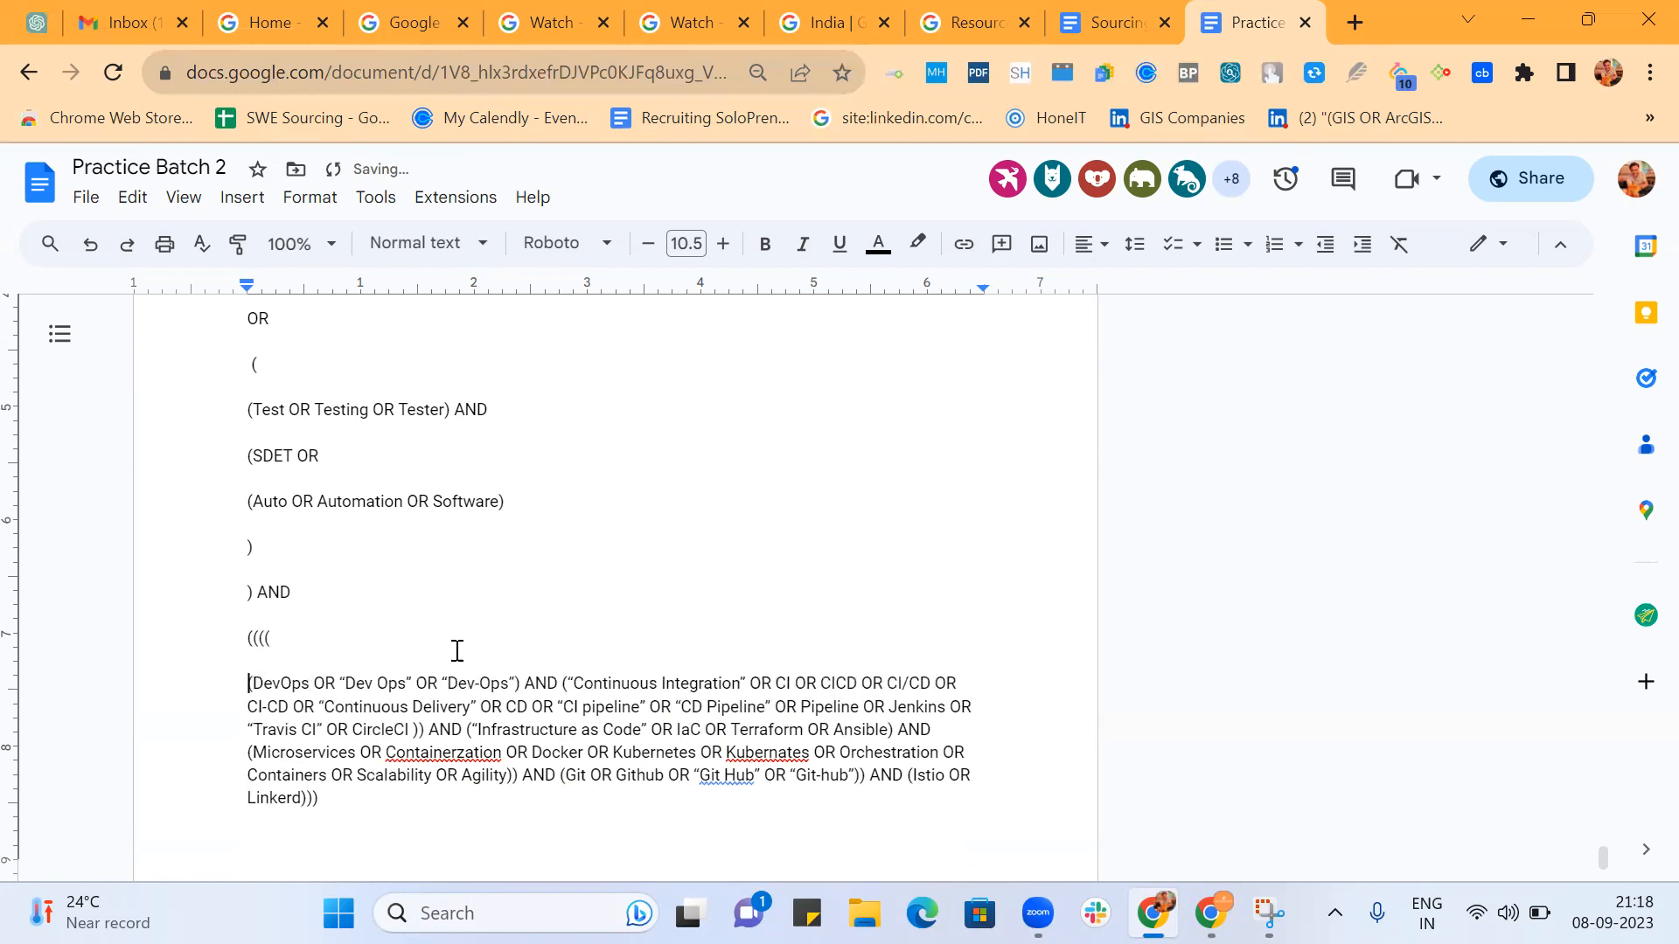
Put the DevOps, "Dev Ops", "Dev-Ops" group and the AND after it on separate lines.
click(527, 683)
key(Return)
key(Return)
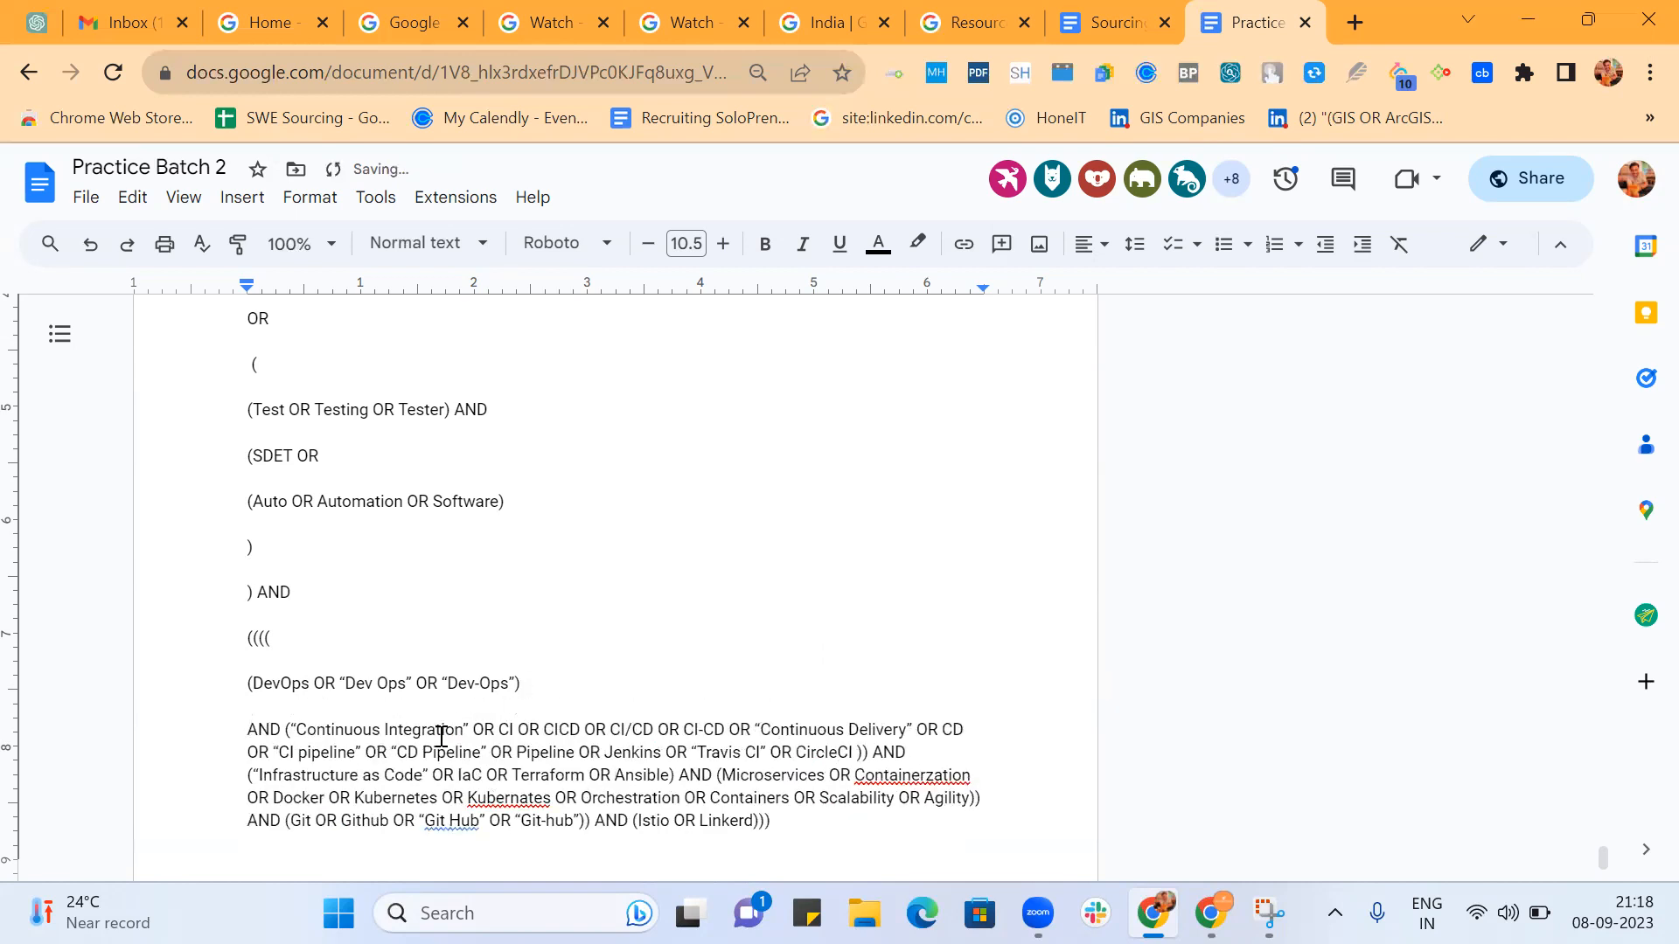
click(287, 728)
key(Return)
key(Return)
Put the "Continuous Integration" to CircleCI group and the closing parenthesis with AND after it on separate lines.
scroll(287, 728, down, 2)
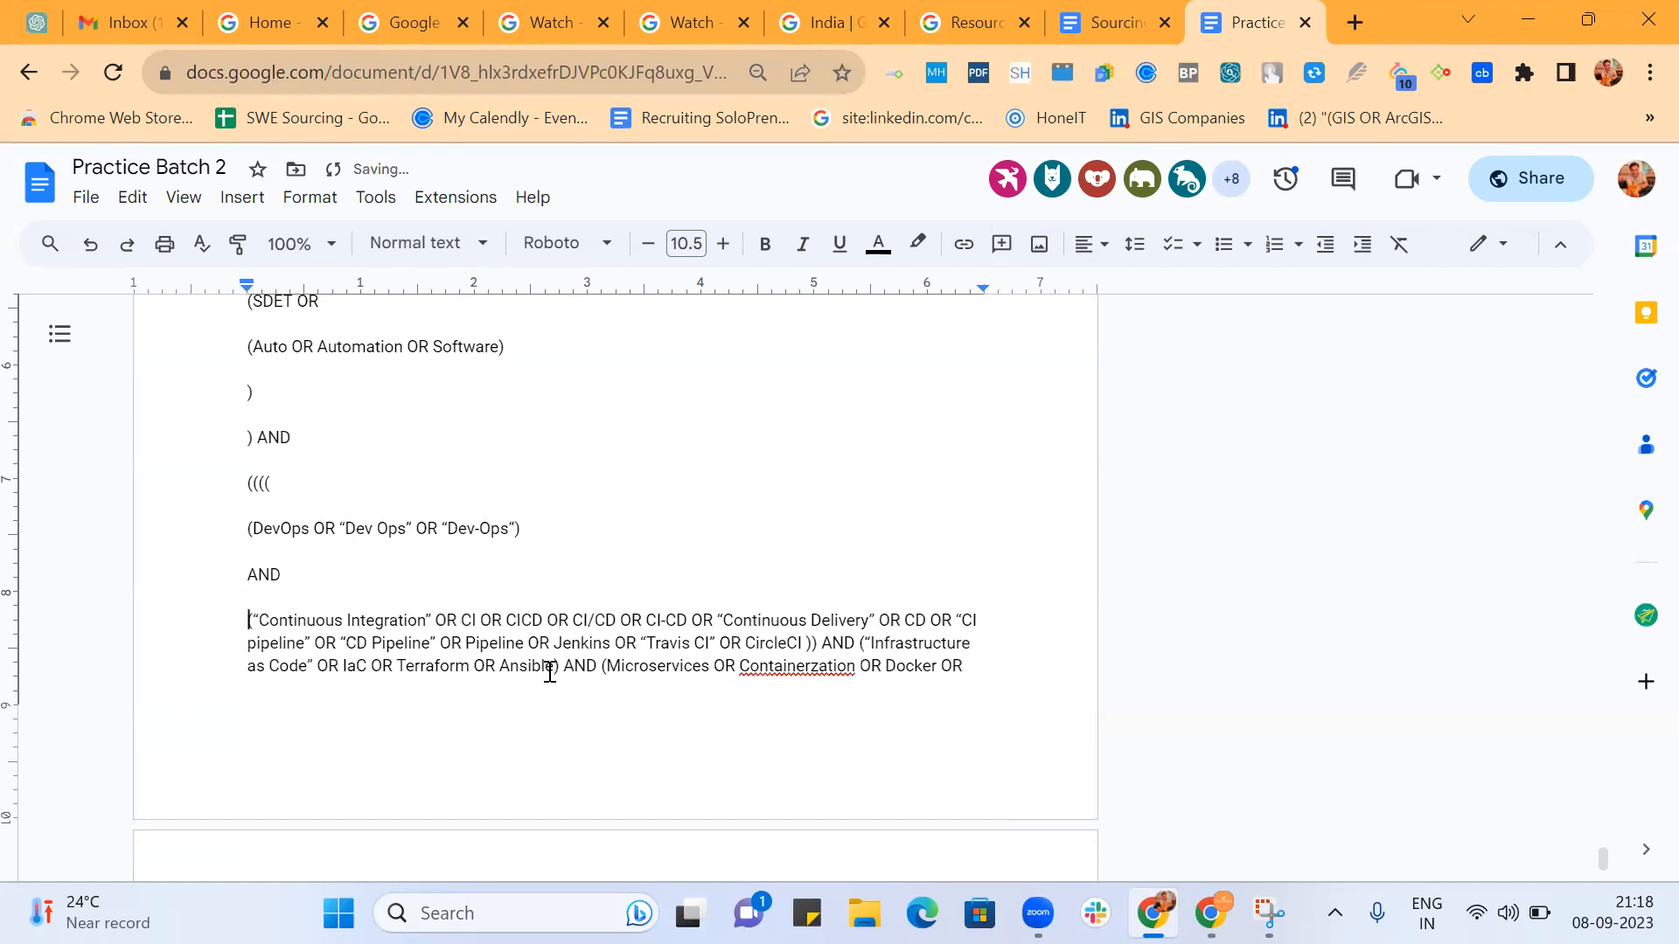
click(815, 642)
key(Return)
key(Return)
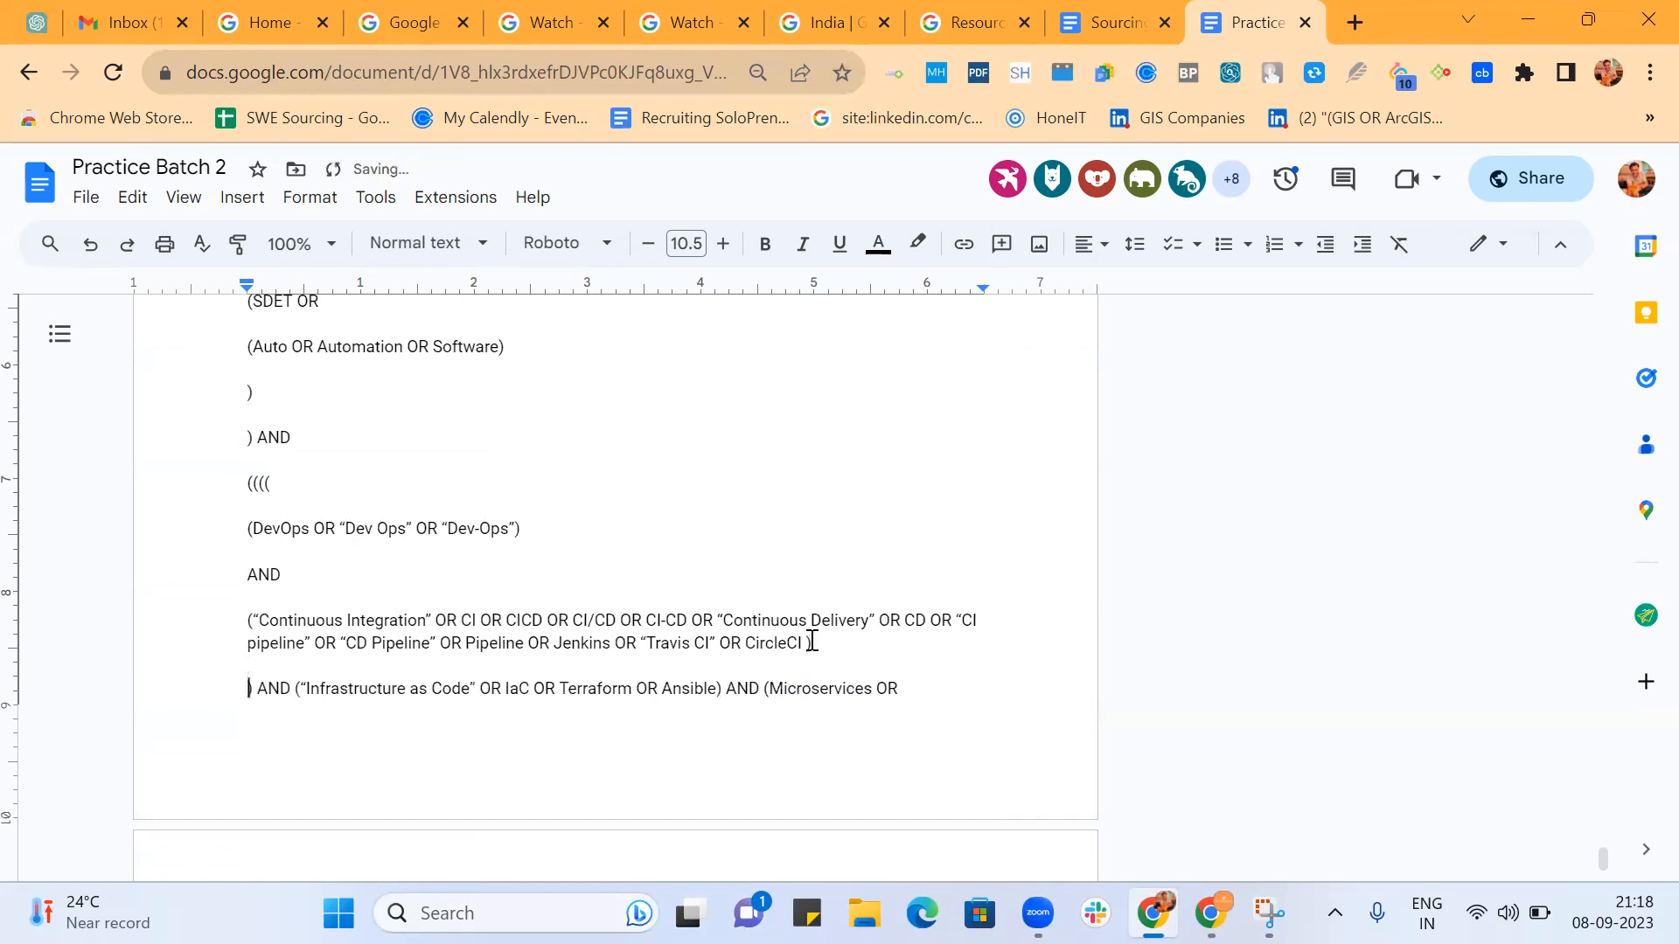
click(294, 685)
Put the ("Infrastructure as Code" OR IaC OR Terraform OR Ansible) group and its following AND on separate lines.
key(Return)
key(Return)
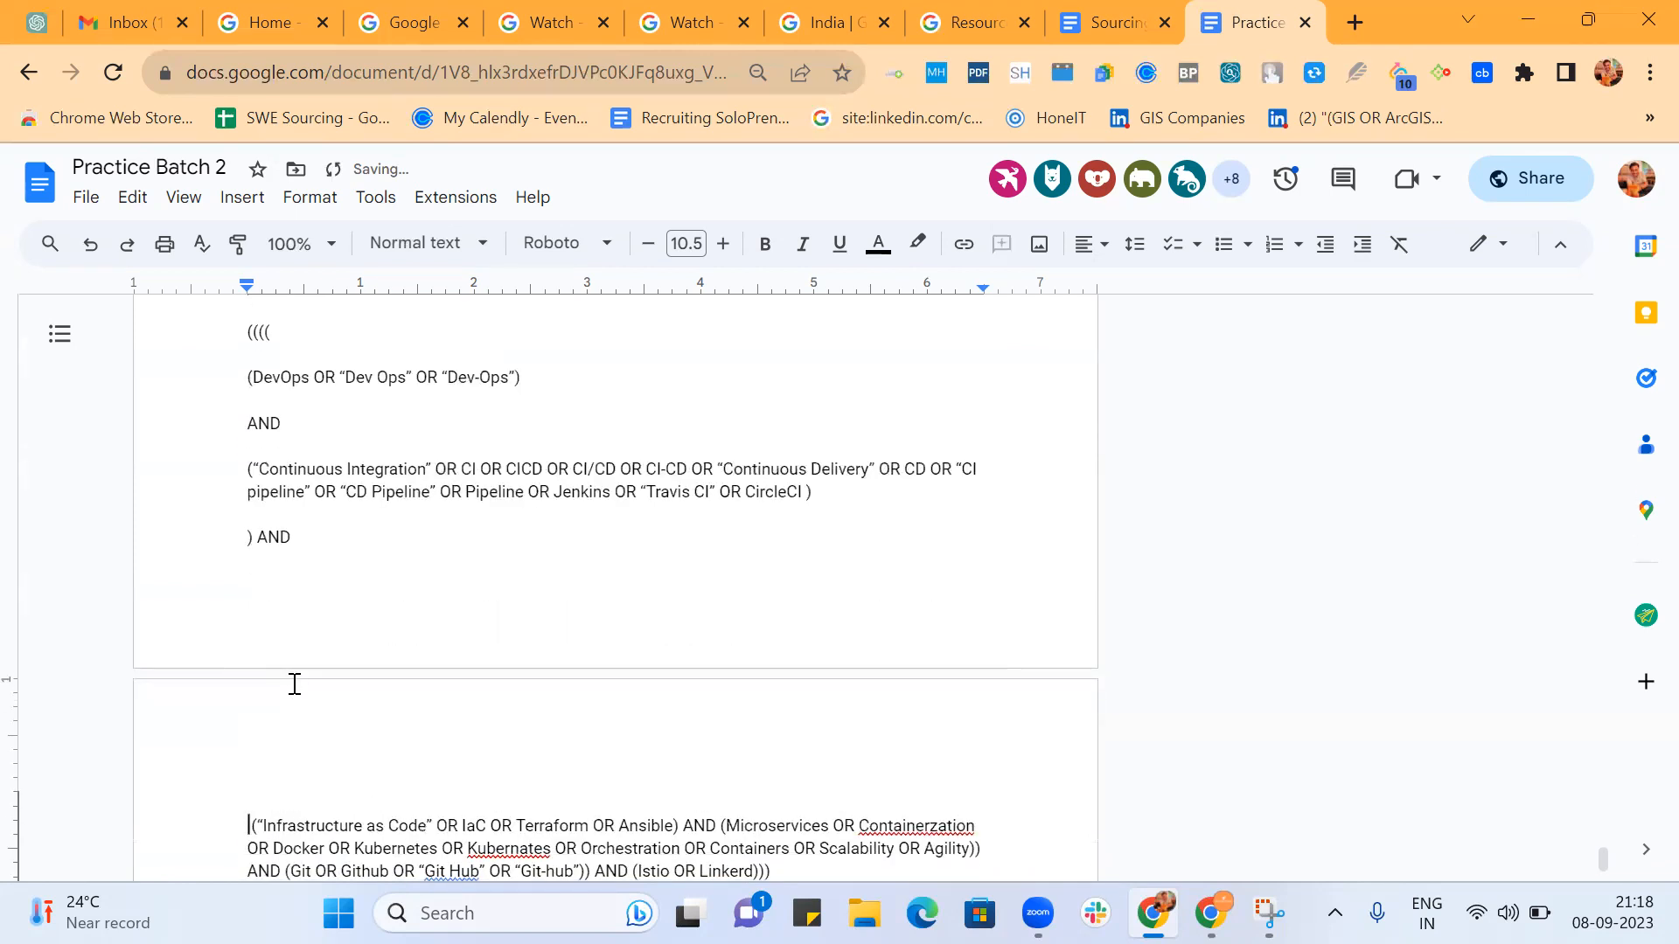
scroll(393, 611, down, 3)
click(685, 586)
key(Return)
key(Return)
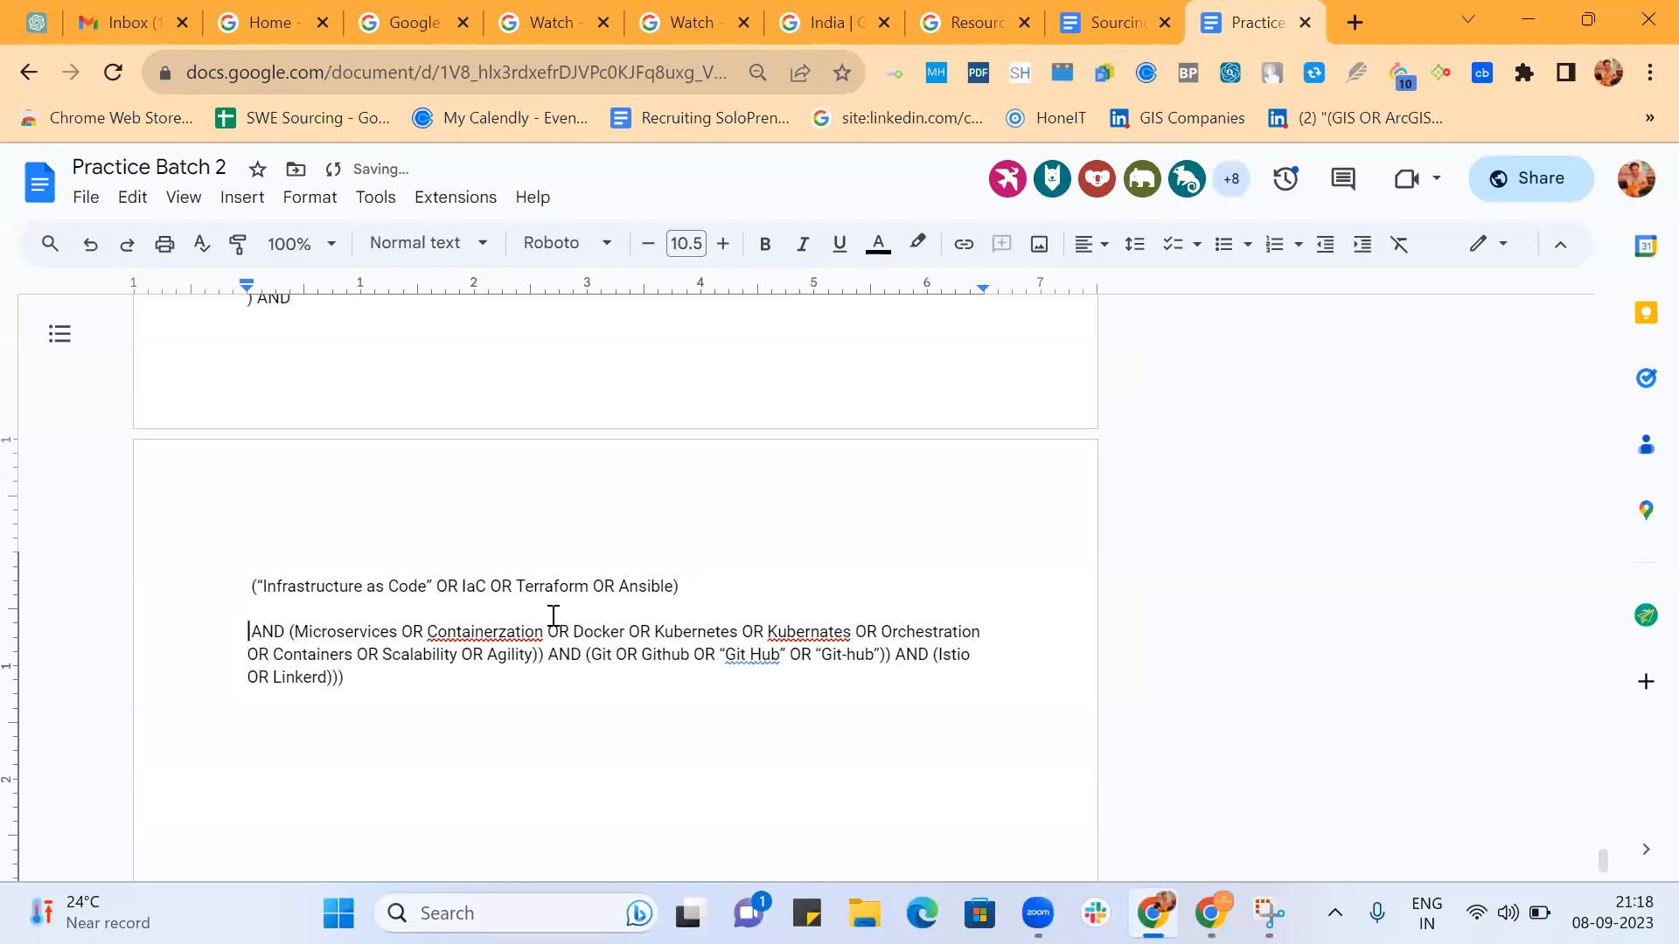
click(286, 630)
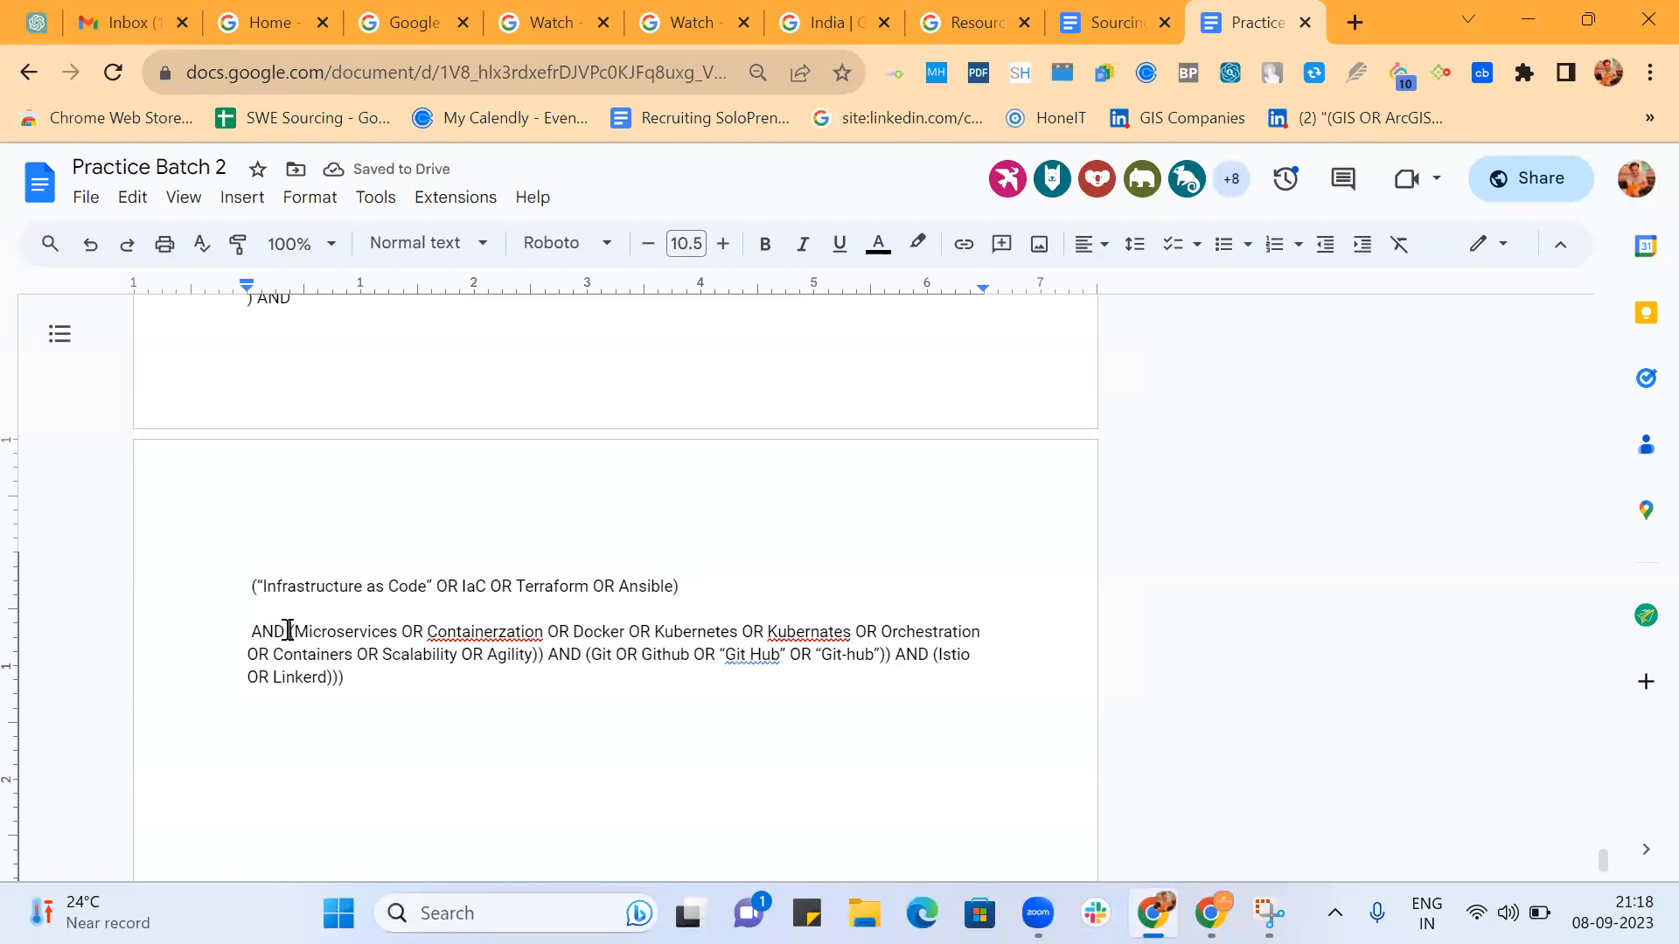
key(Return)
key(Return)
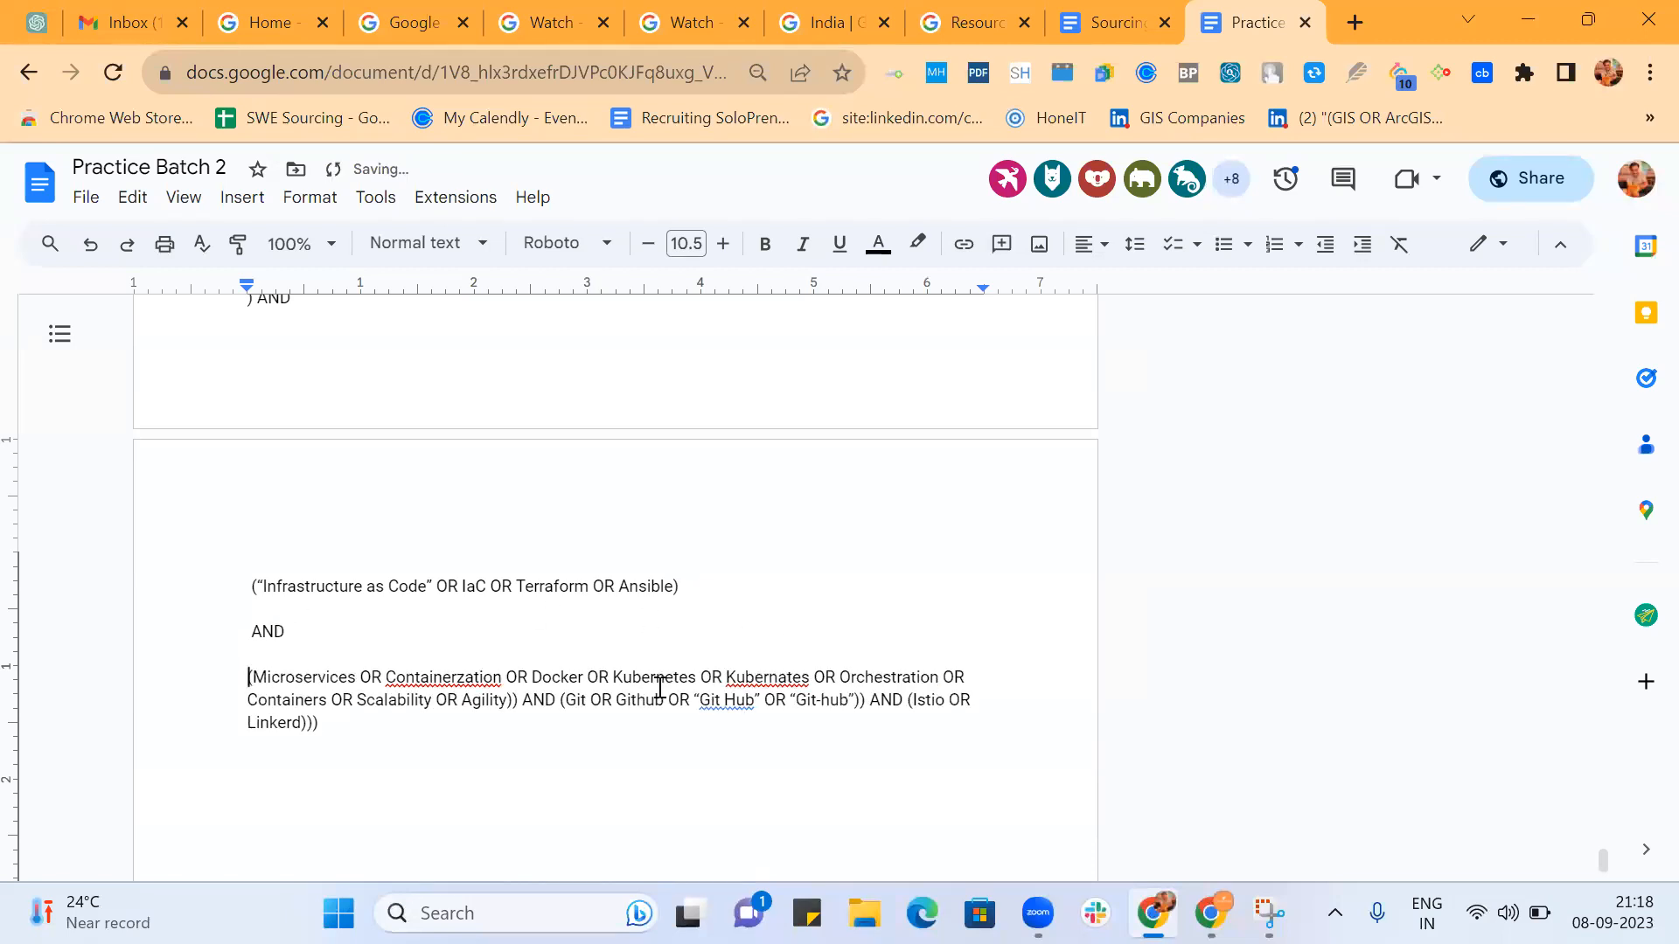
Put the Microservices to Agility group and the closing parenthesis with AND after it on separate lines.
click(511, 697)
key(Return)
key(Return)
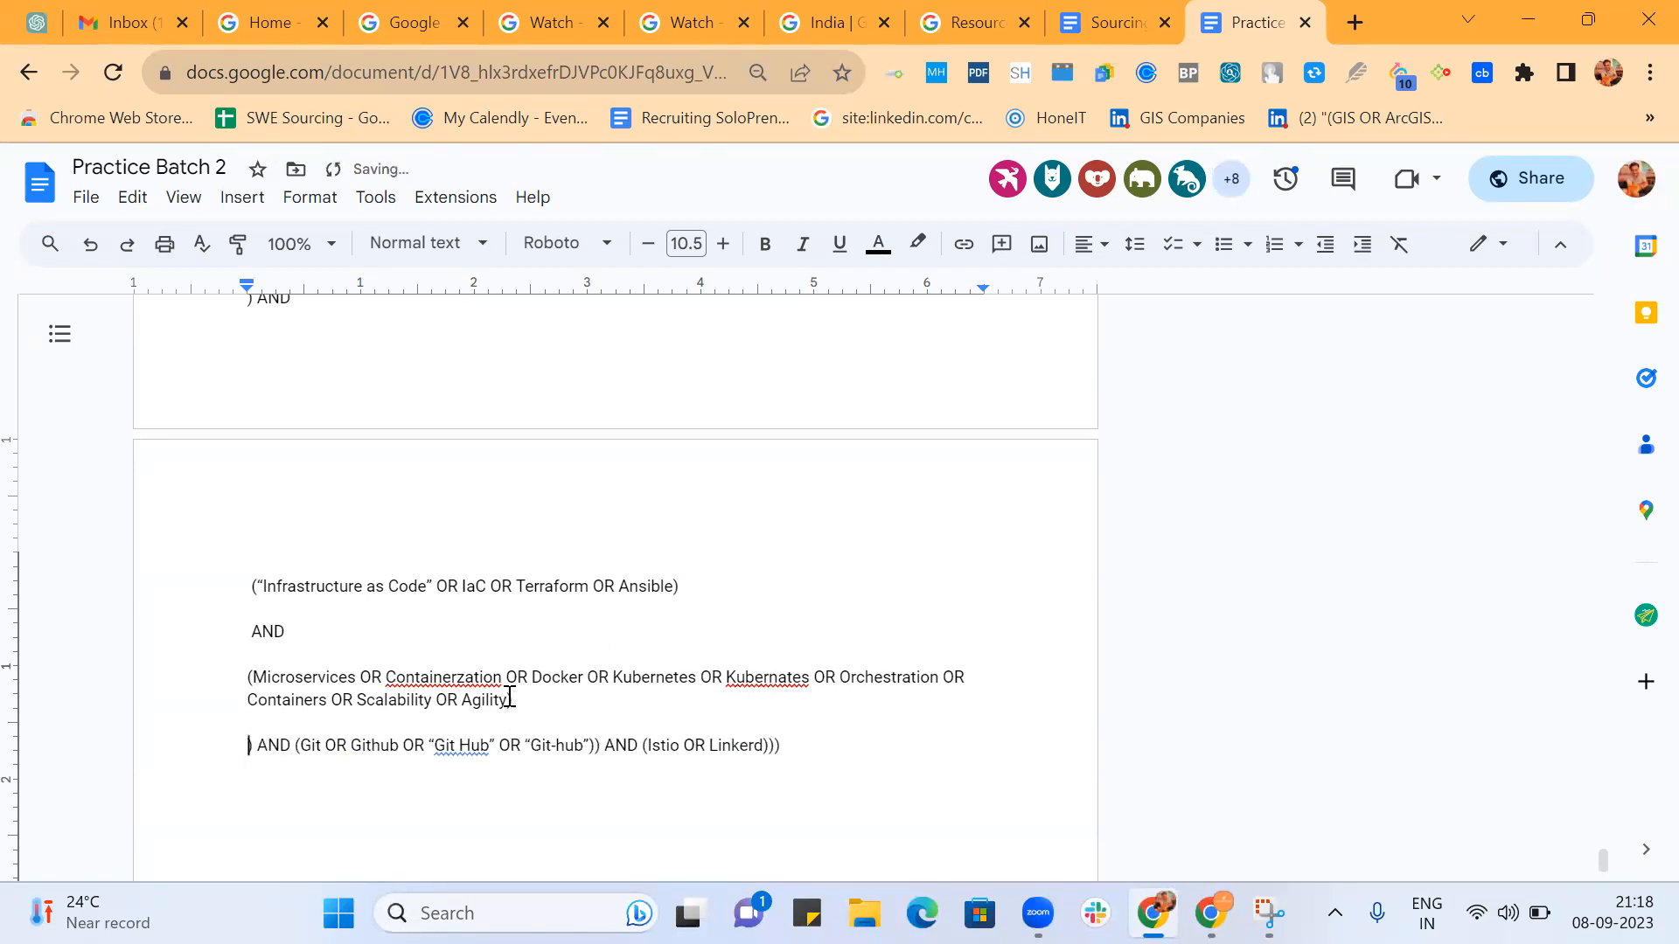
scroll(510, 697, down, 2)
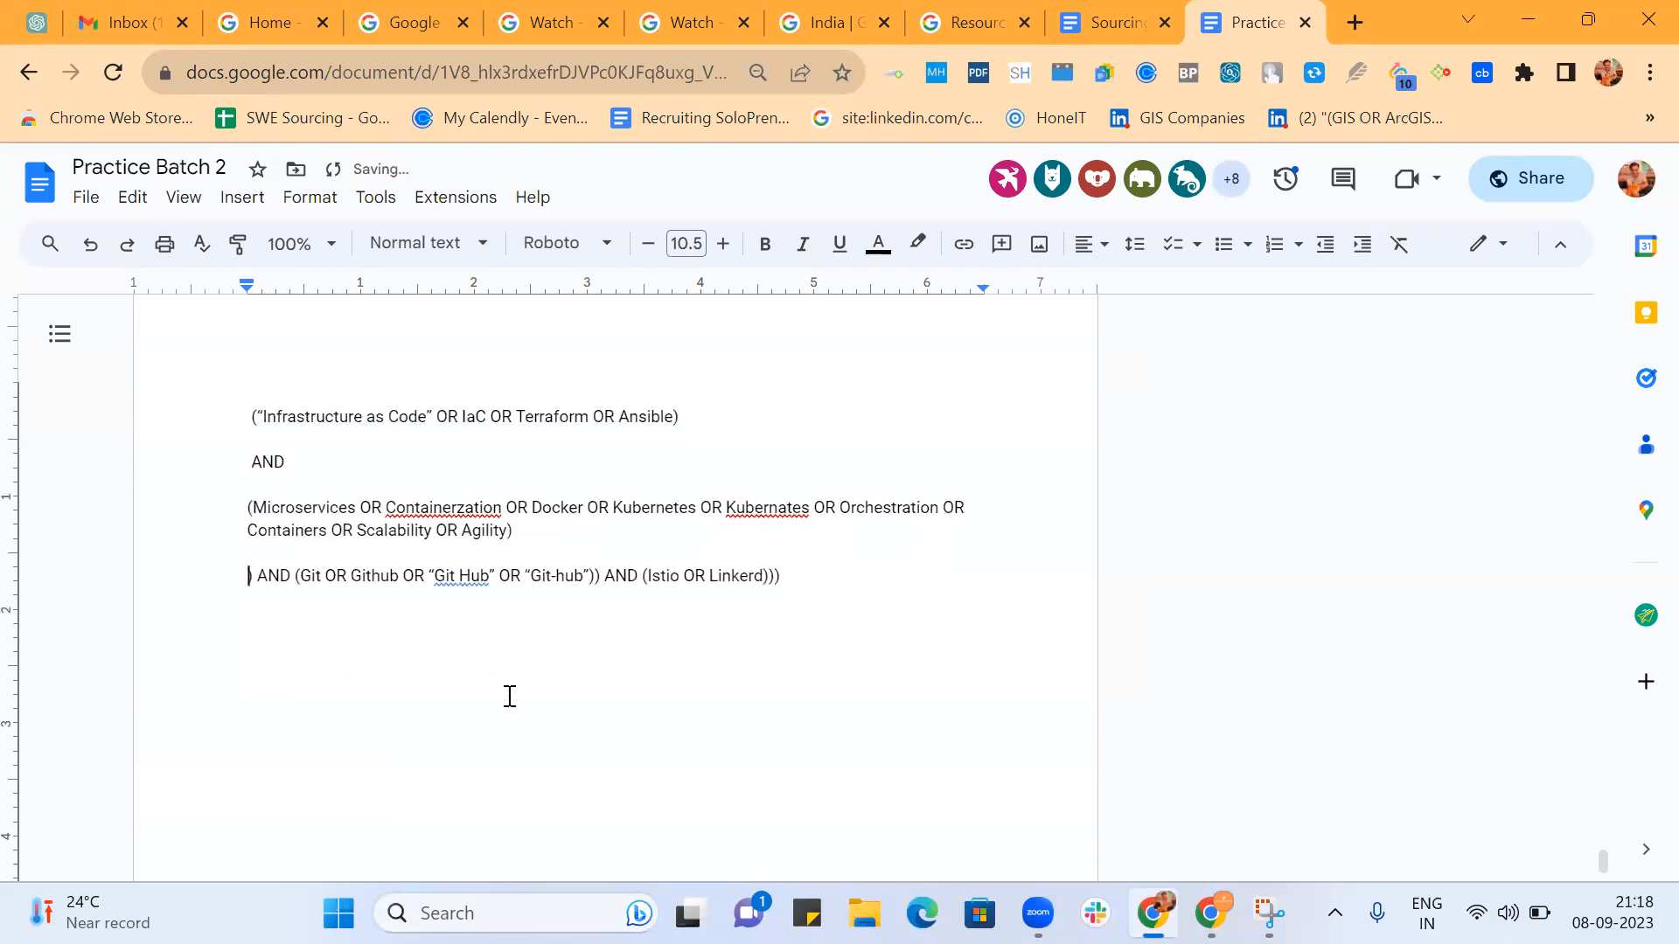
click(298, 577)
key(Return)
key(Return)
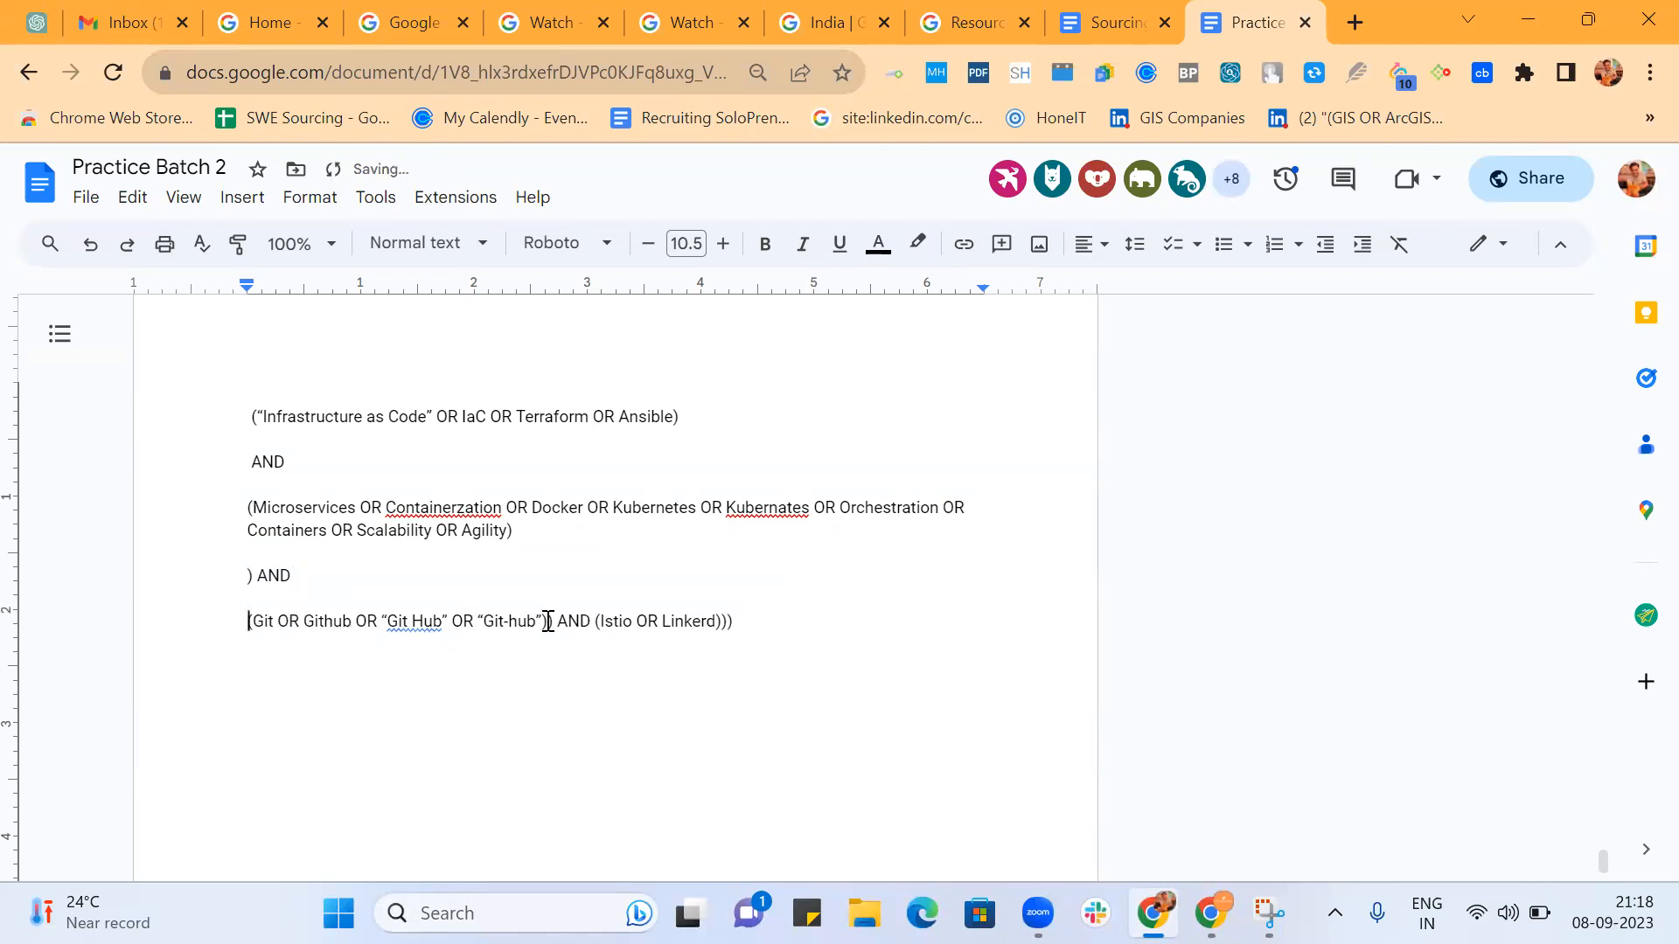
Put the (Git OR Github OR "Git Hub" OR "Git-hub") group and the closing parenthesis with AND on separate lines.
click(548, 622)
key(Return)
key(Return)
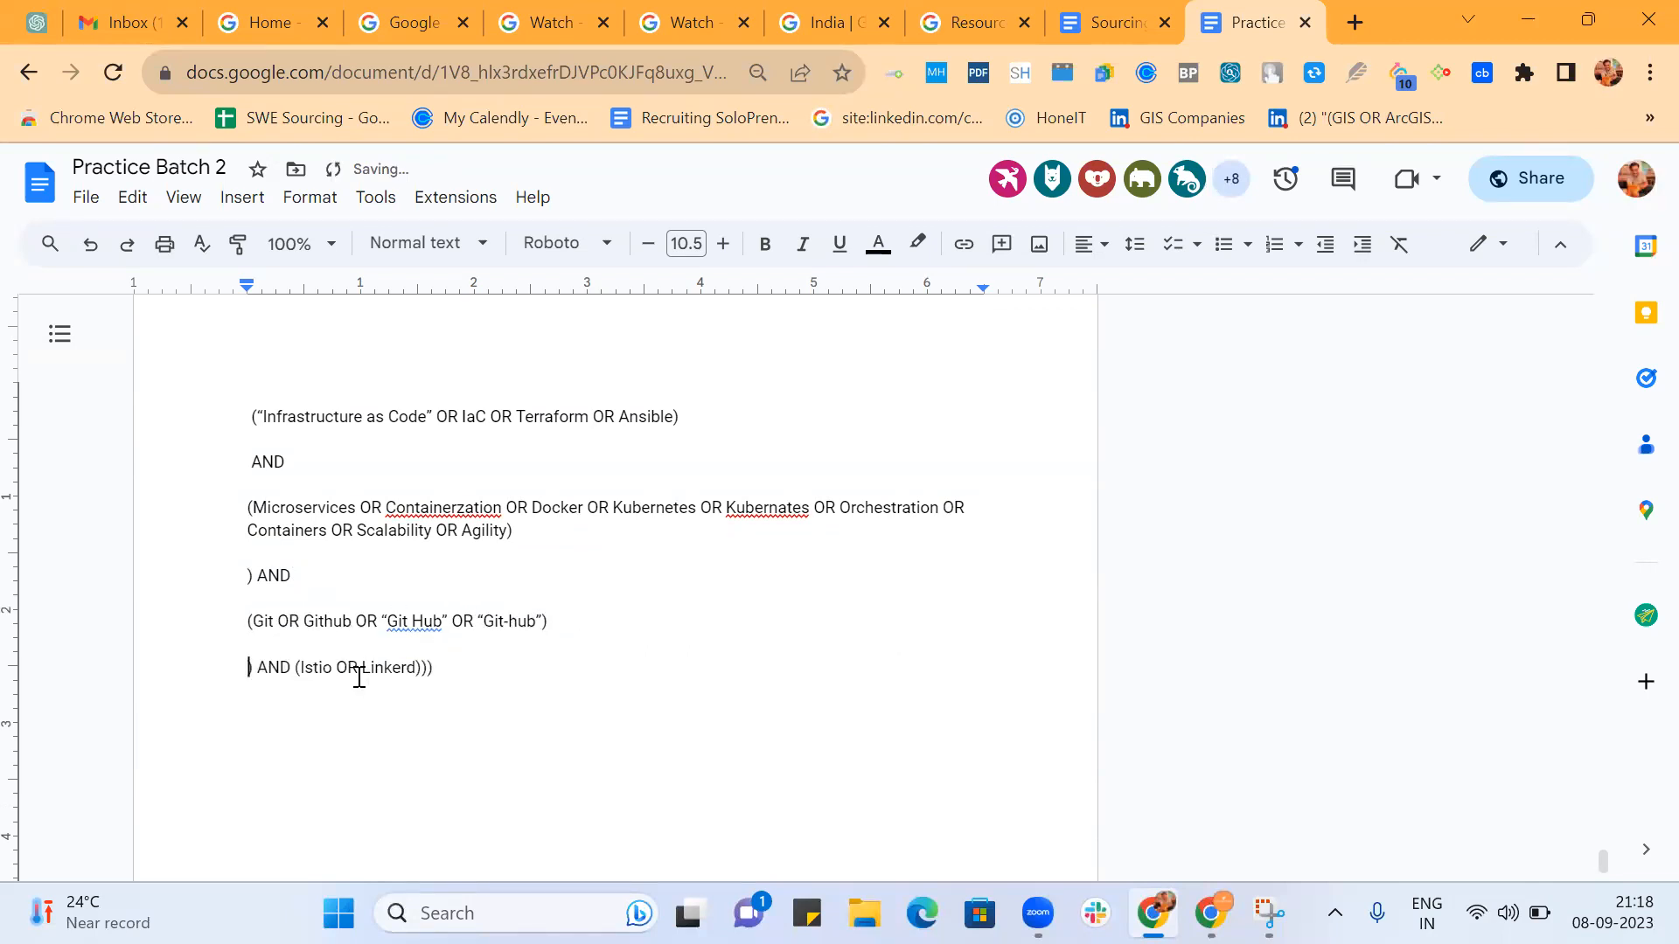
click(292, 667)
Put the (Istio OR Linkerd) group and the final closing parentheses each on a separate line.
key(Return)
key(Return)
click(374, 713)
key(Return)
key(Return)
key(Return)
Compare the two (Test OR Testing OR Tester) groups in the split string, highlighting each one in turn.
scroll(797, 496, up, 4)
scroll(796, 497, up, 7)
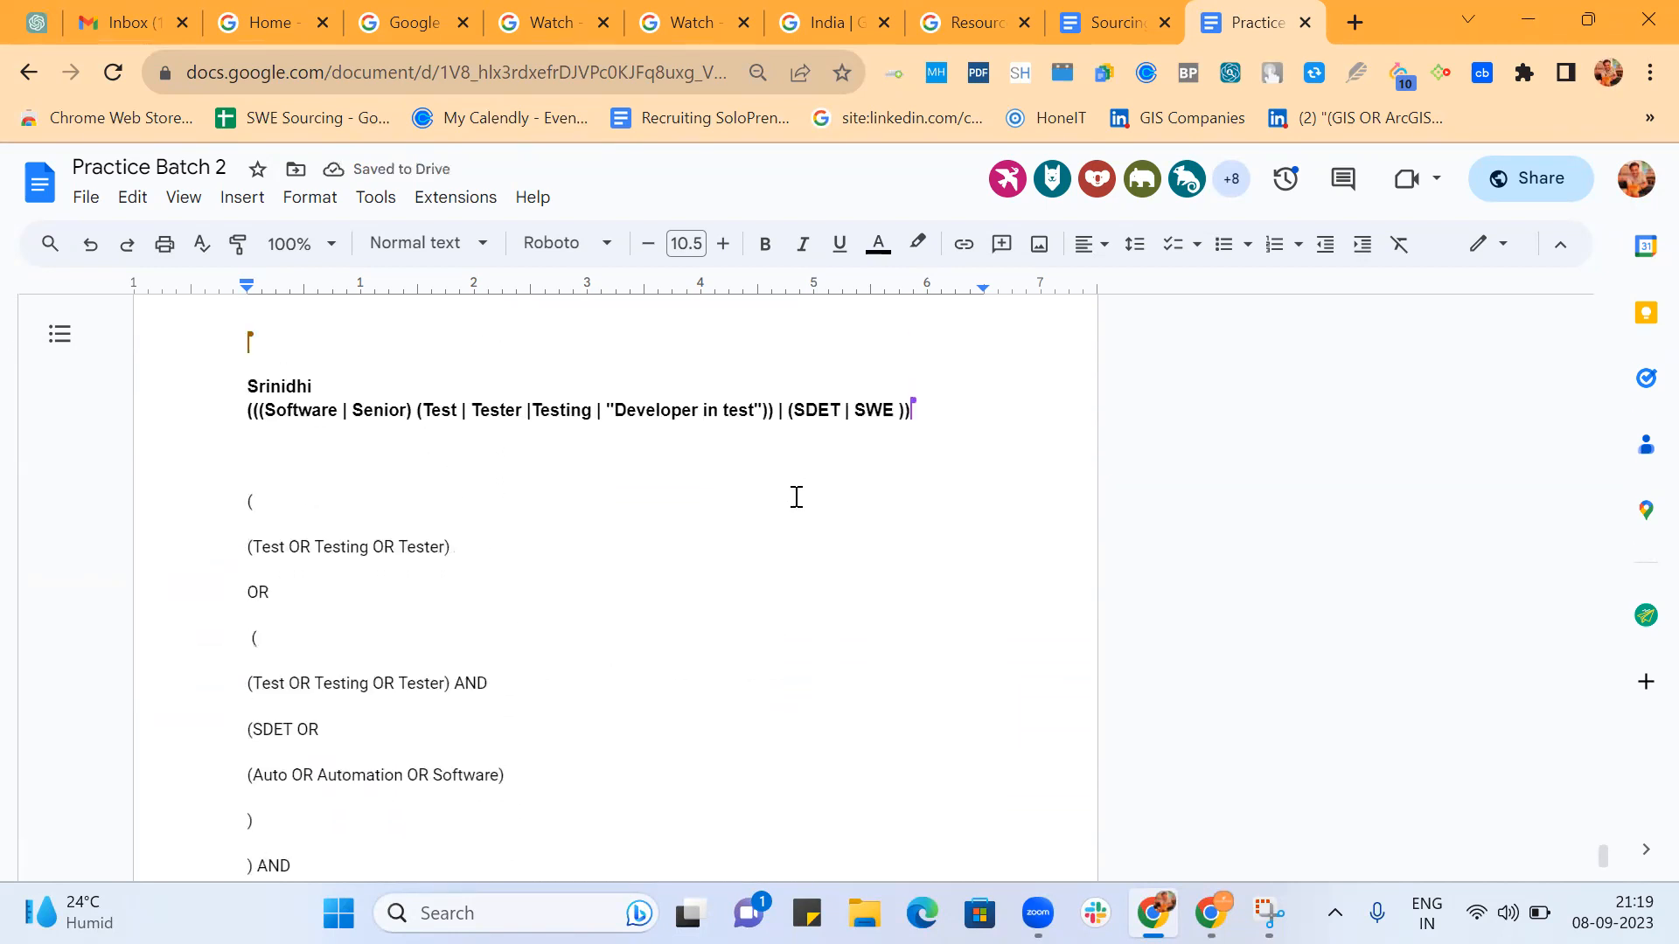
drag(243, 549, 487, 558)
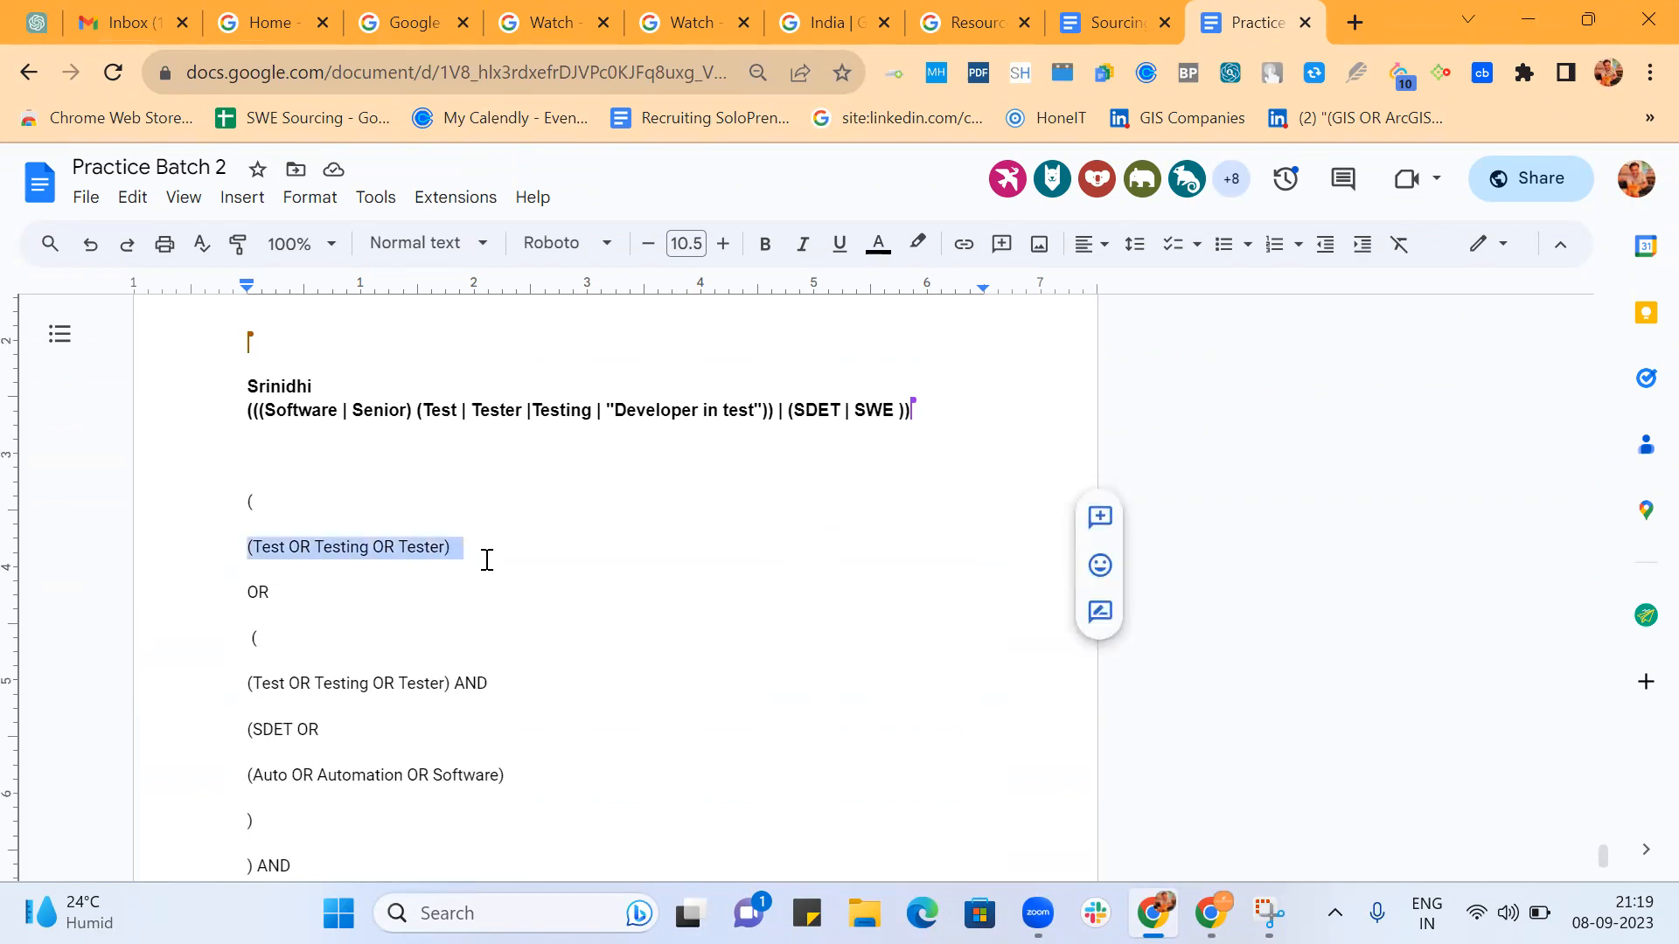
scroll(485, 559, down, 1)
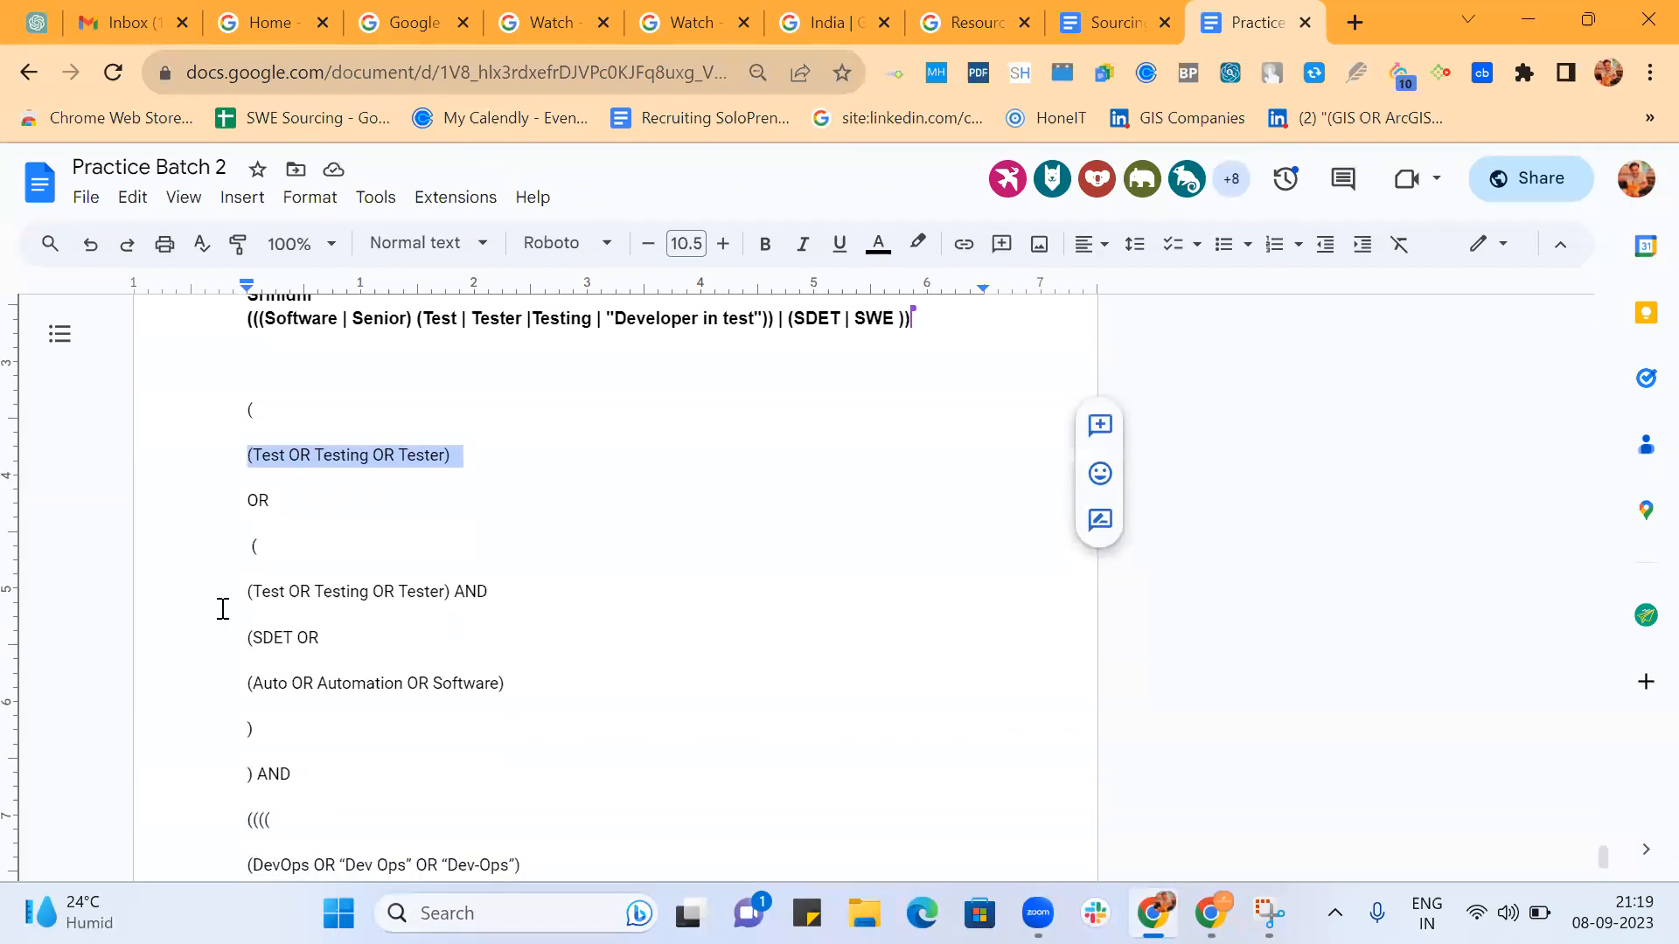
click(249, 592)
drag(250, 592, 443, 593)
scroll(577, 647, down, 2)
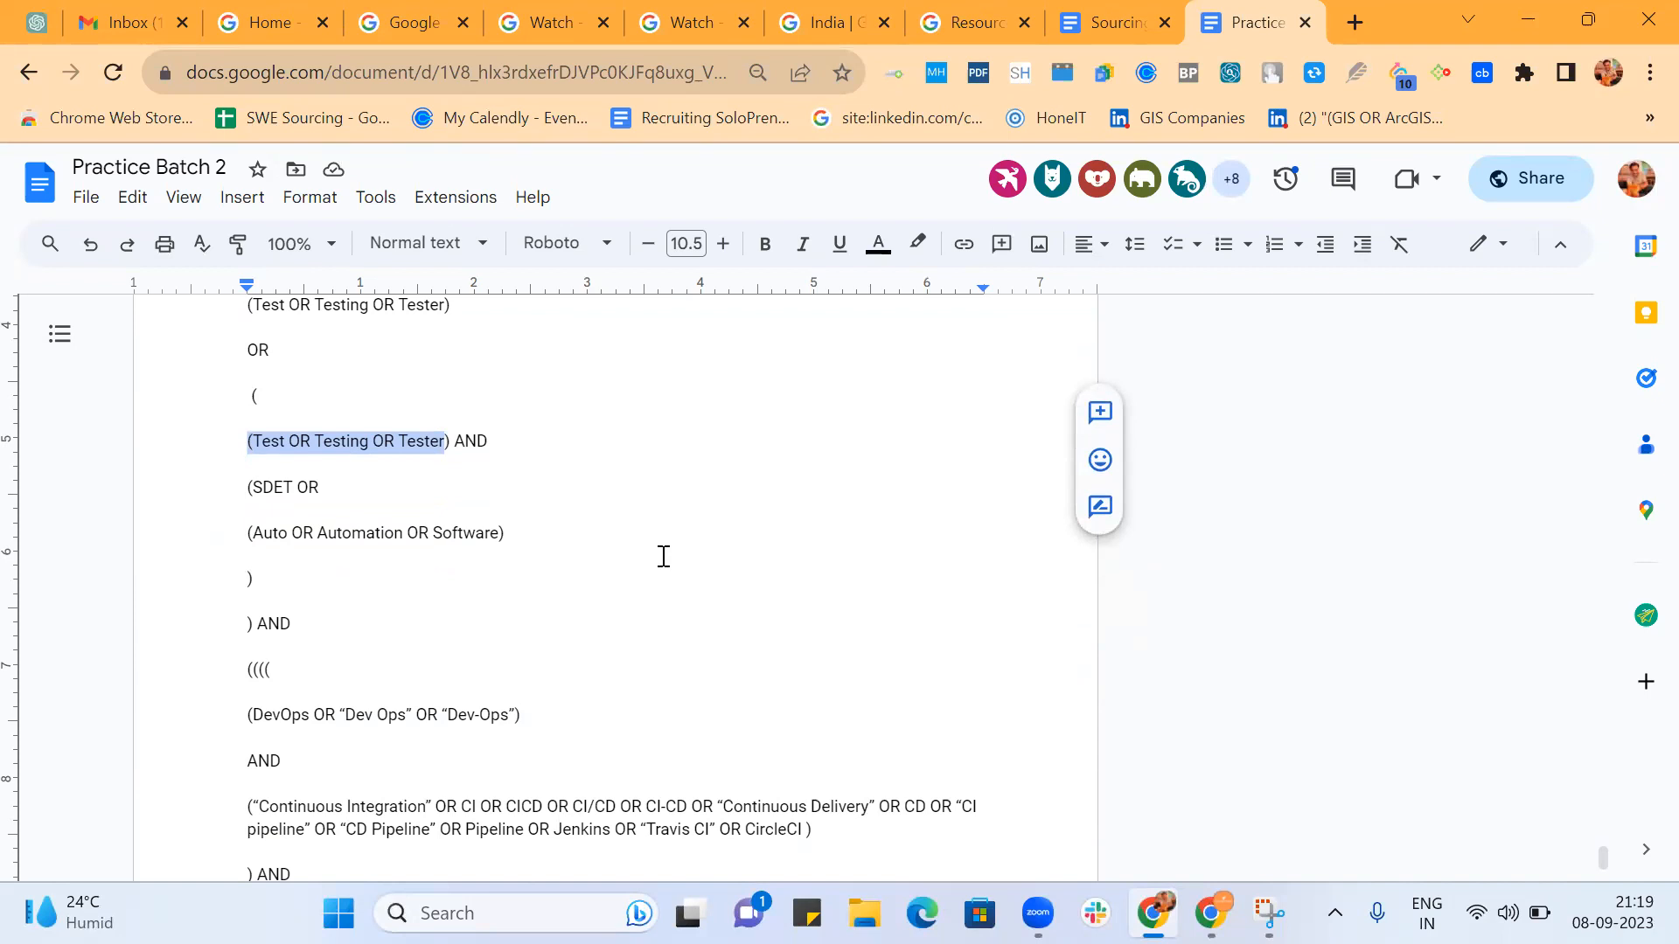
Move the OR after (SDET onto its own line.
click(300, 481)
key(Return)
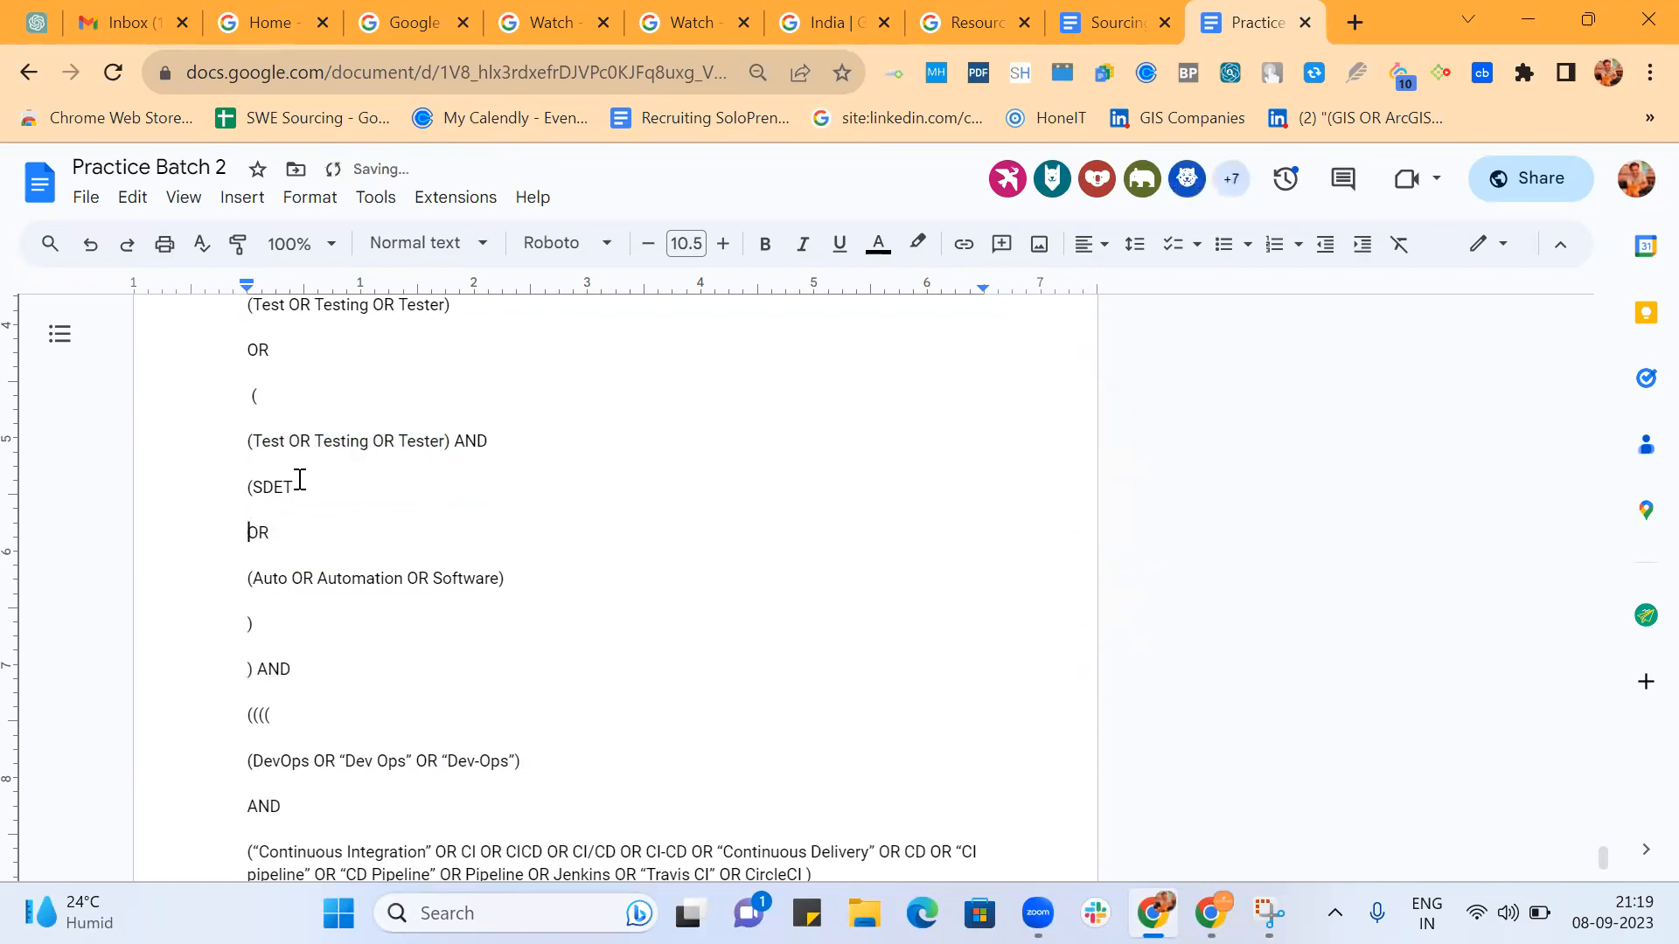
Examine the split string from the SDET group through the final closing parentheses and back to its beginning.
scroll(307, 592, down, 2)
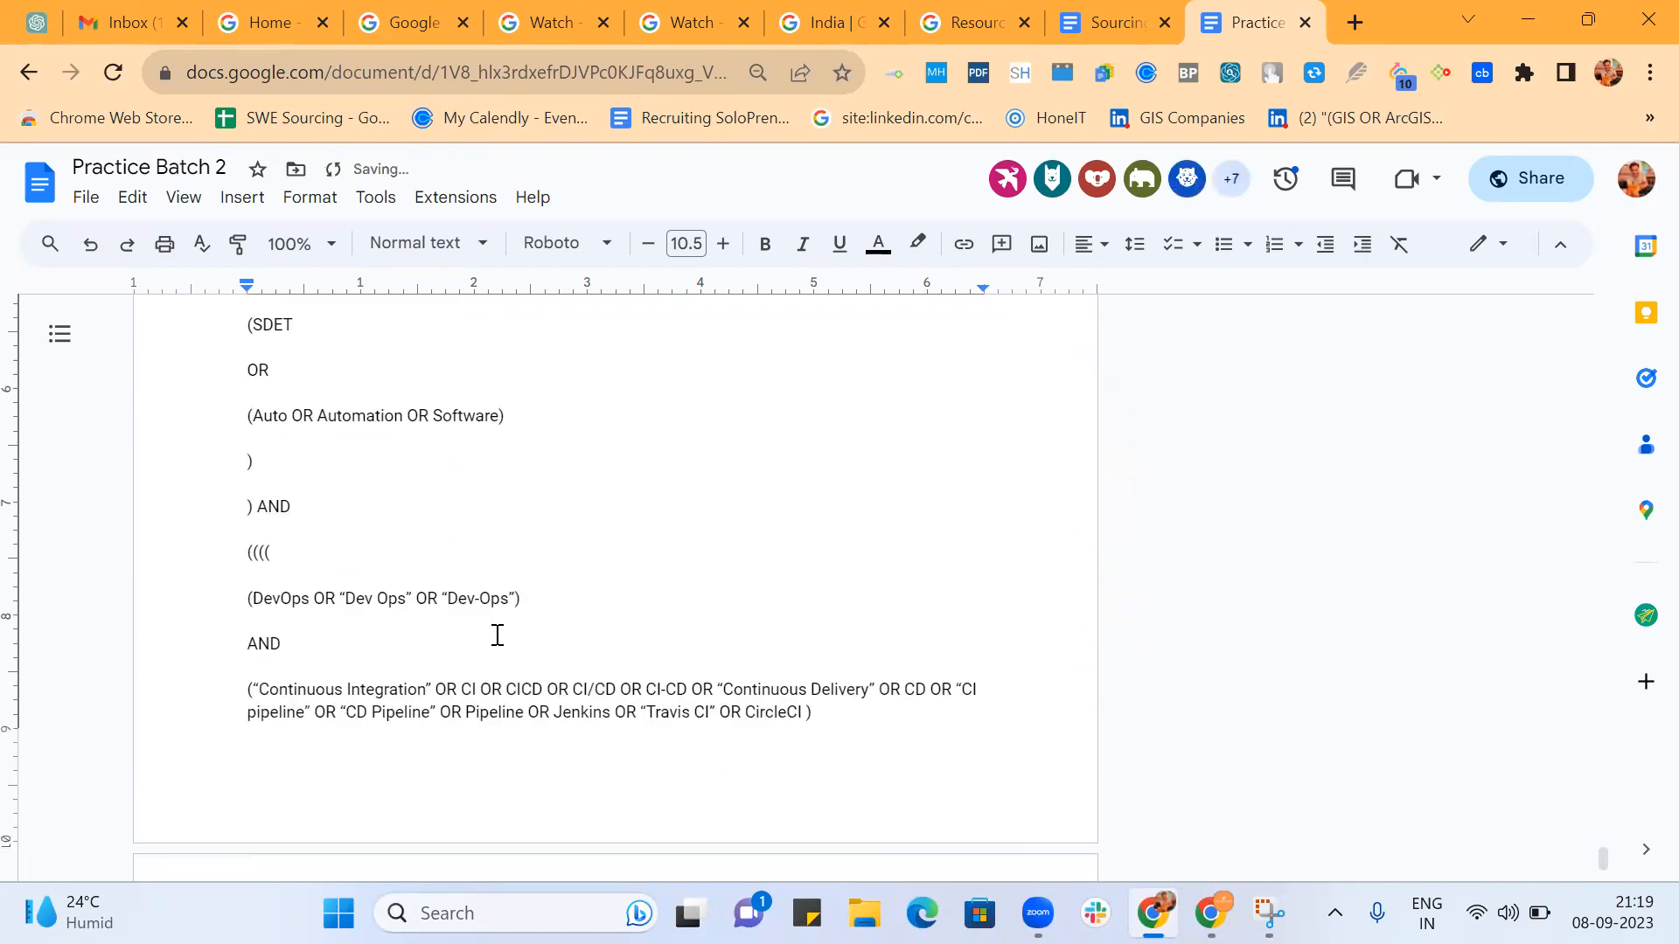
scroll(495, 638, down, 1)
scroll(799, 661, down, 5)
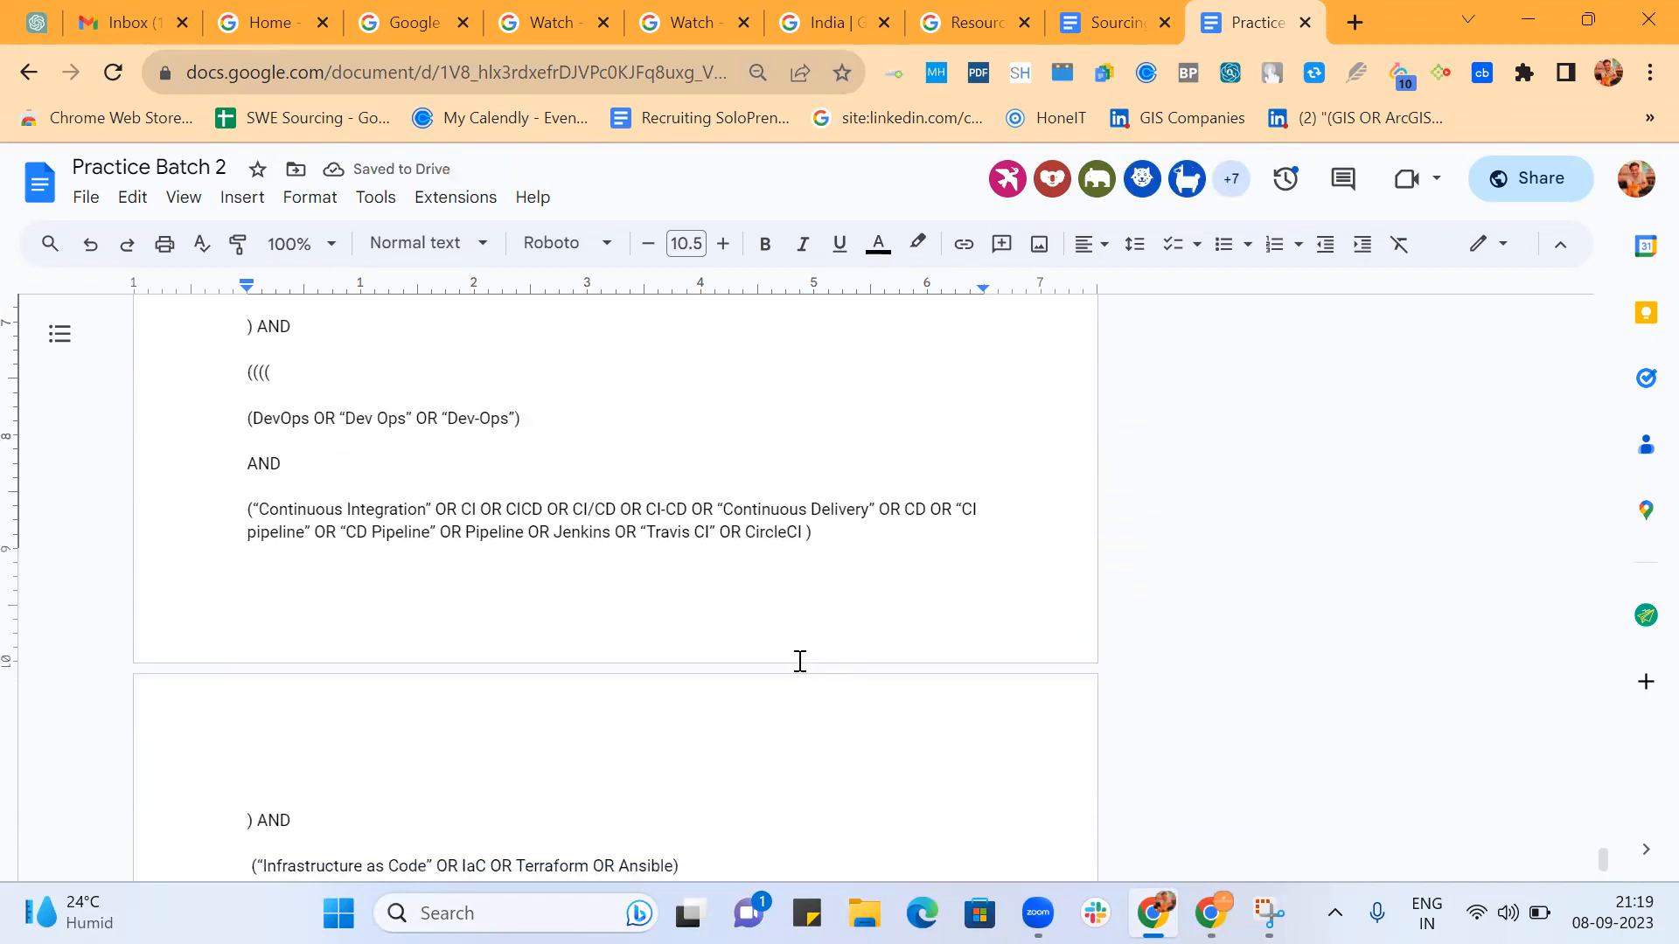
scroll(800, 661, down, 2)
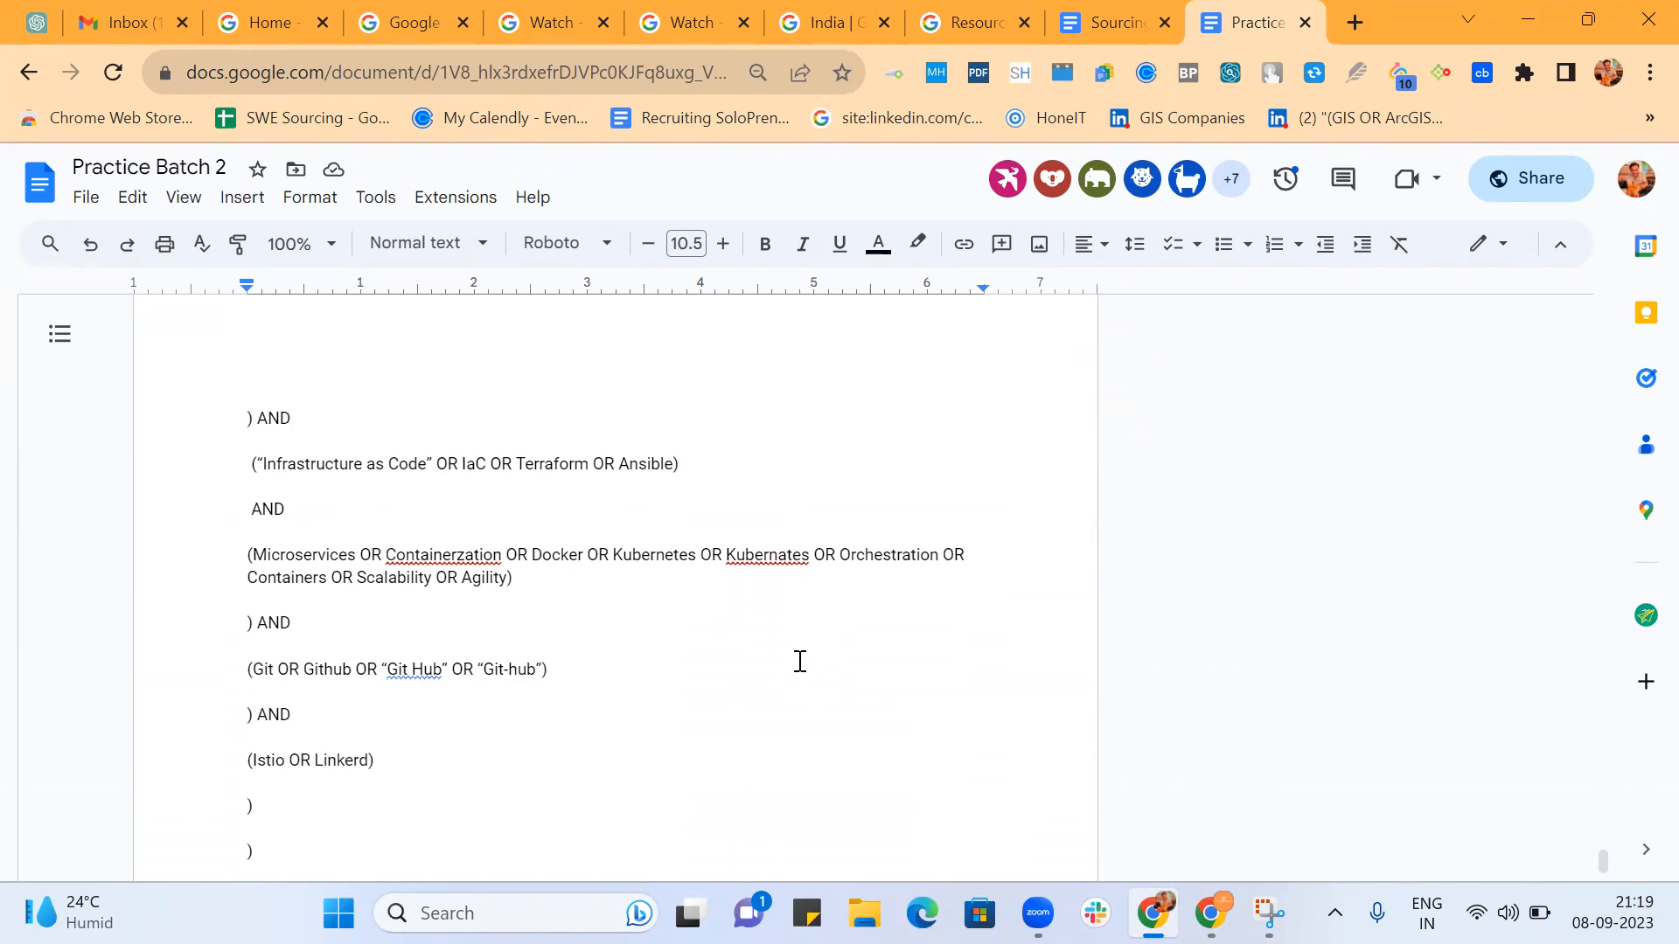
scroll(799, 661, down, 3)
scroll(800, 661, down, 4)
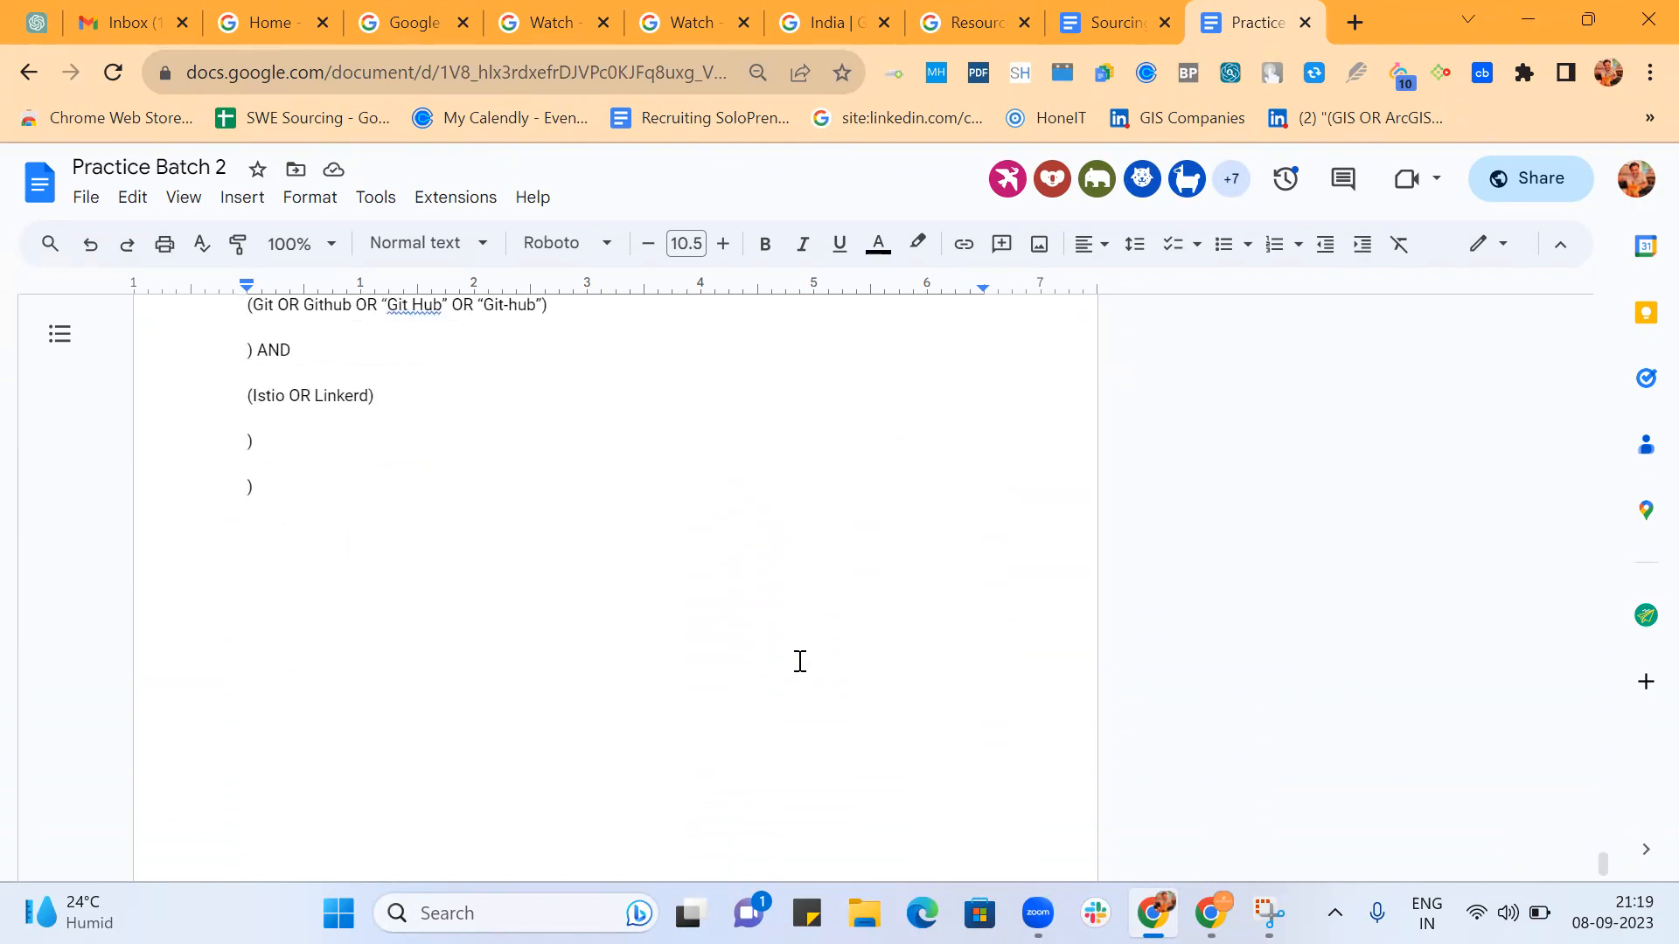
scroll(800, 661, up, 6)
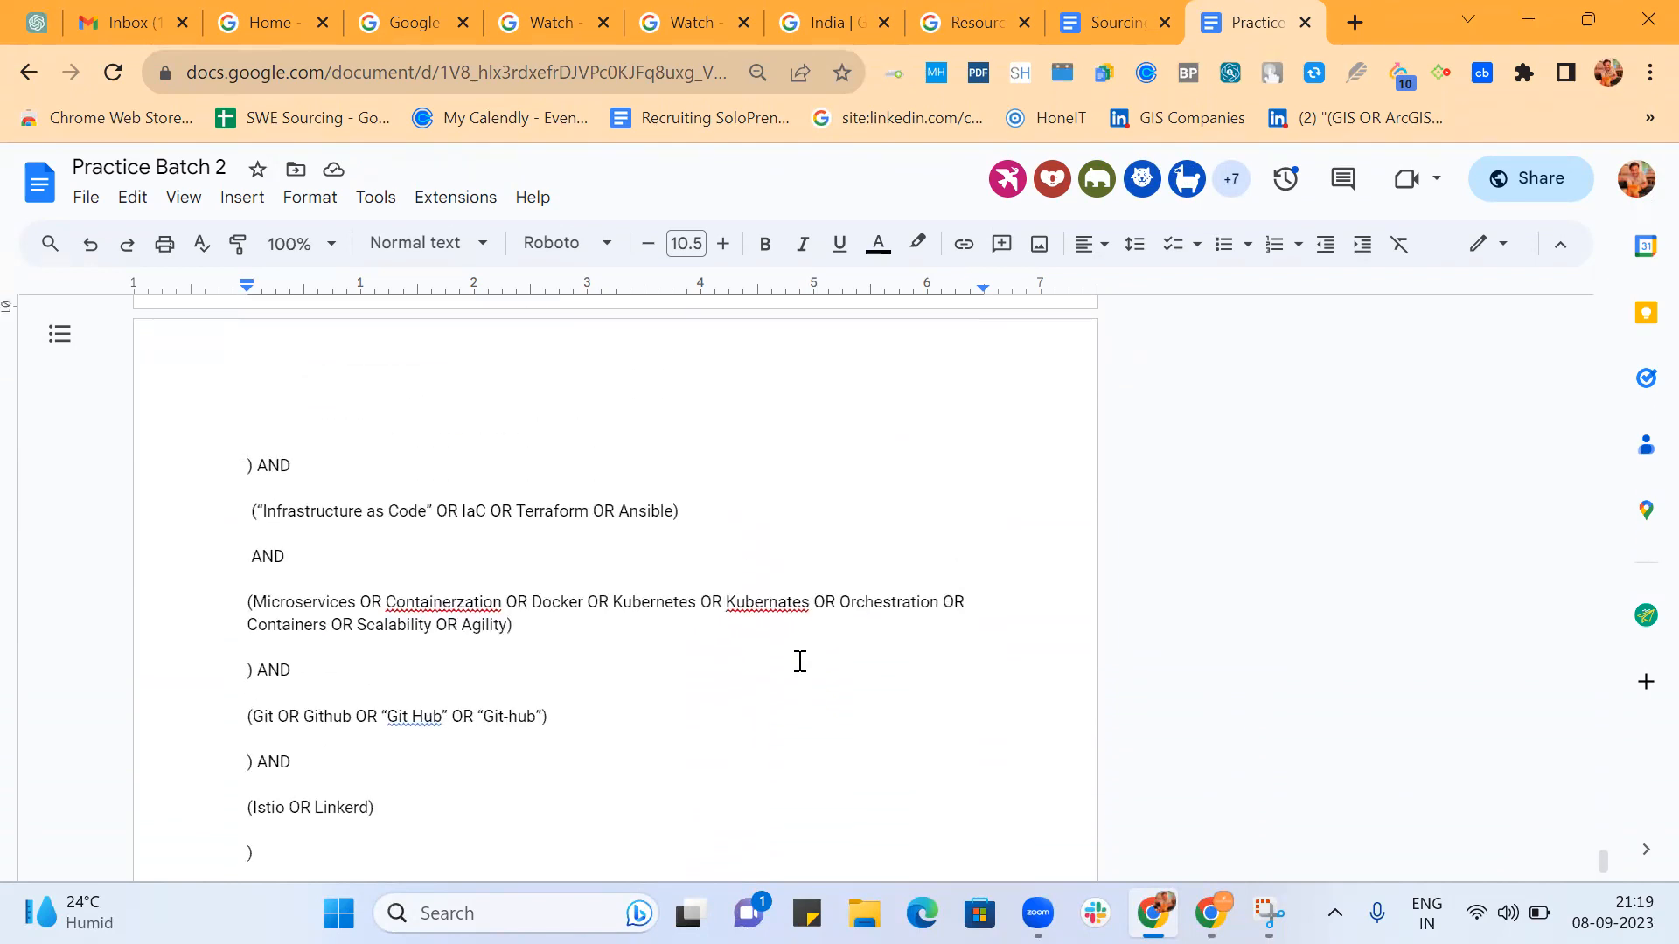
scroll(800, 661, up, 6)
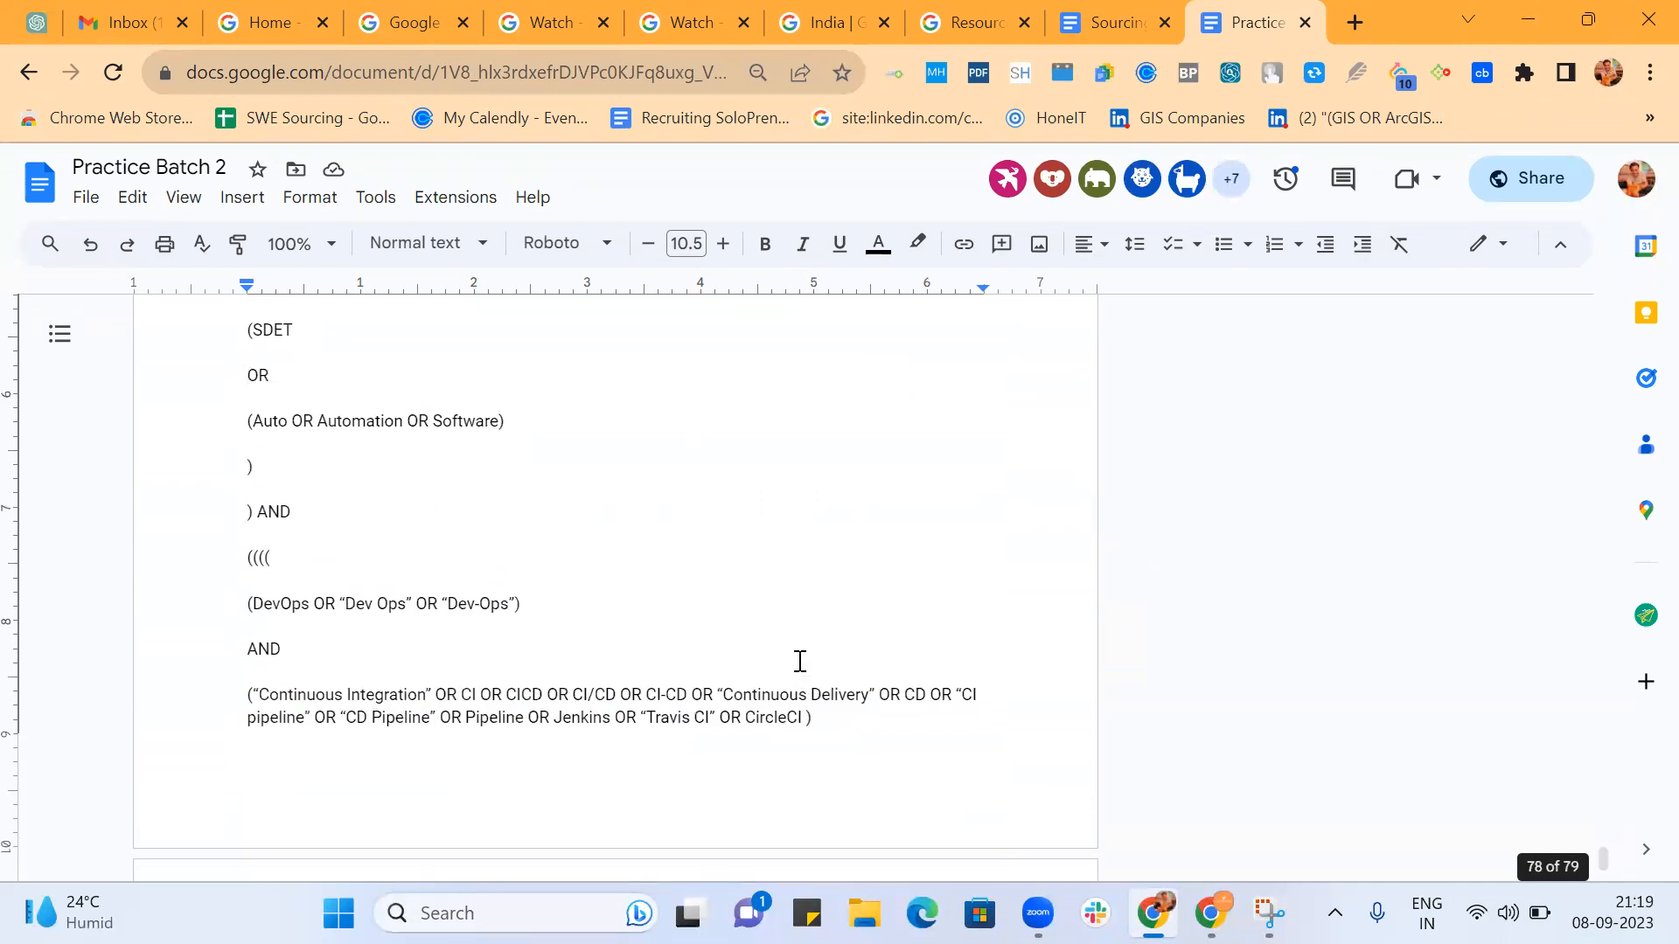
scroll(800, 661, up, 2)
scroll(799, 661, up, 4)
scroll(799, 663, down, 2)
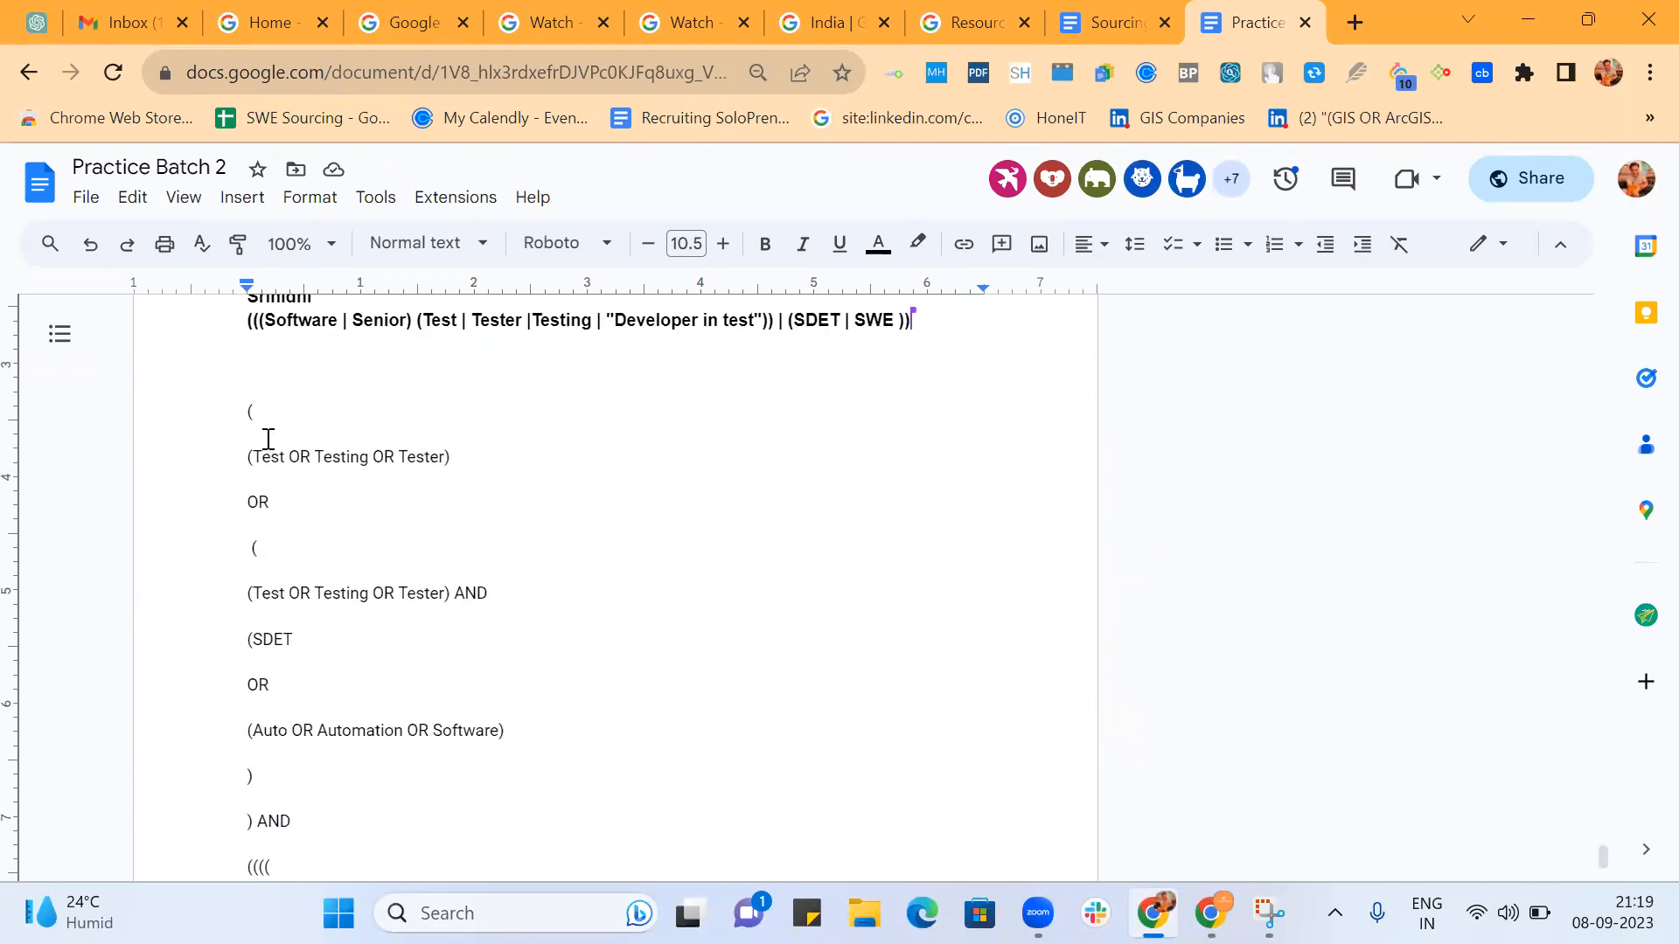
Rejoin OR to the first Test group's line and (SDET OR to the line of the second Test group.
click(251, 502)
key(BackSpace)
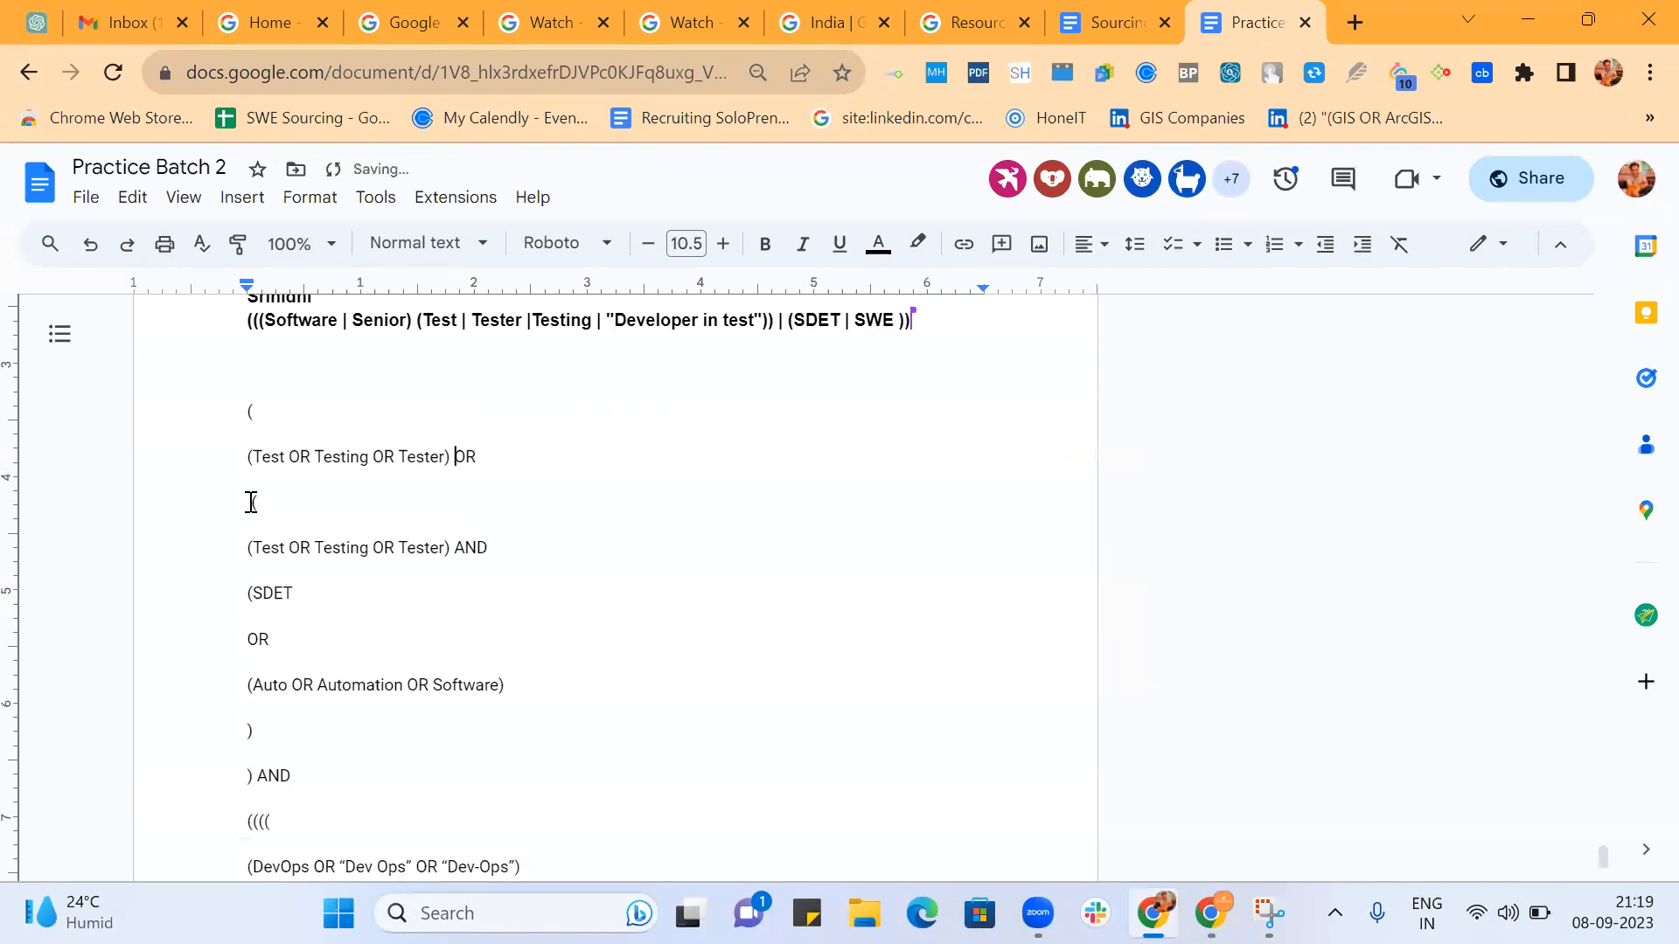
click(251, 502)
text(()
click(249, 593)
key(BackSpace)
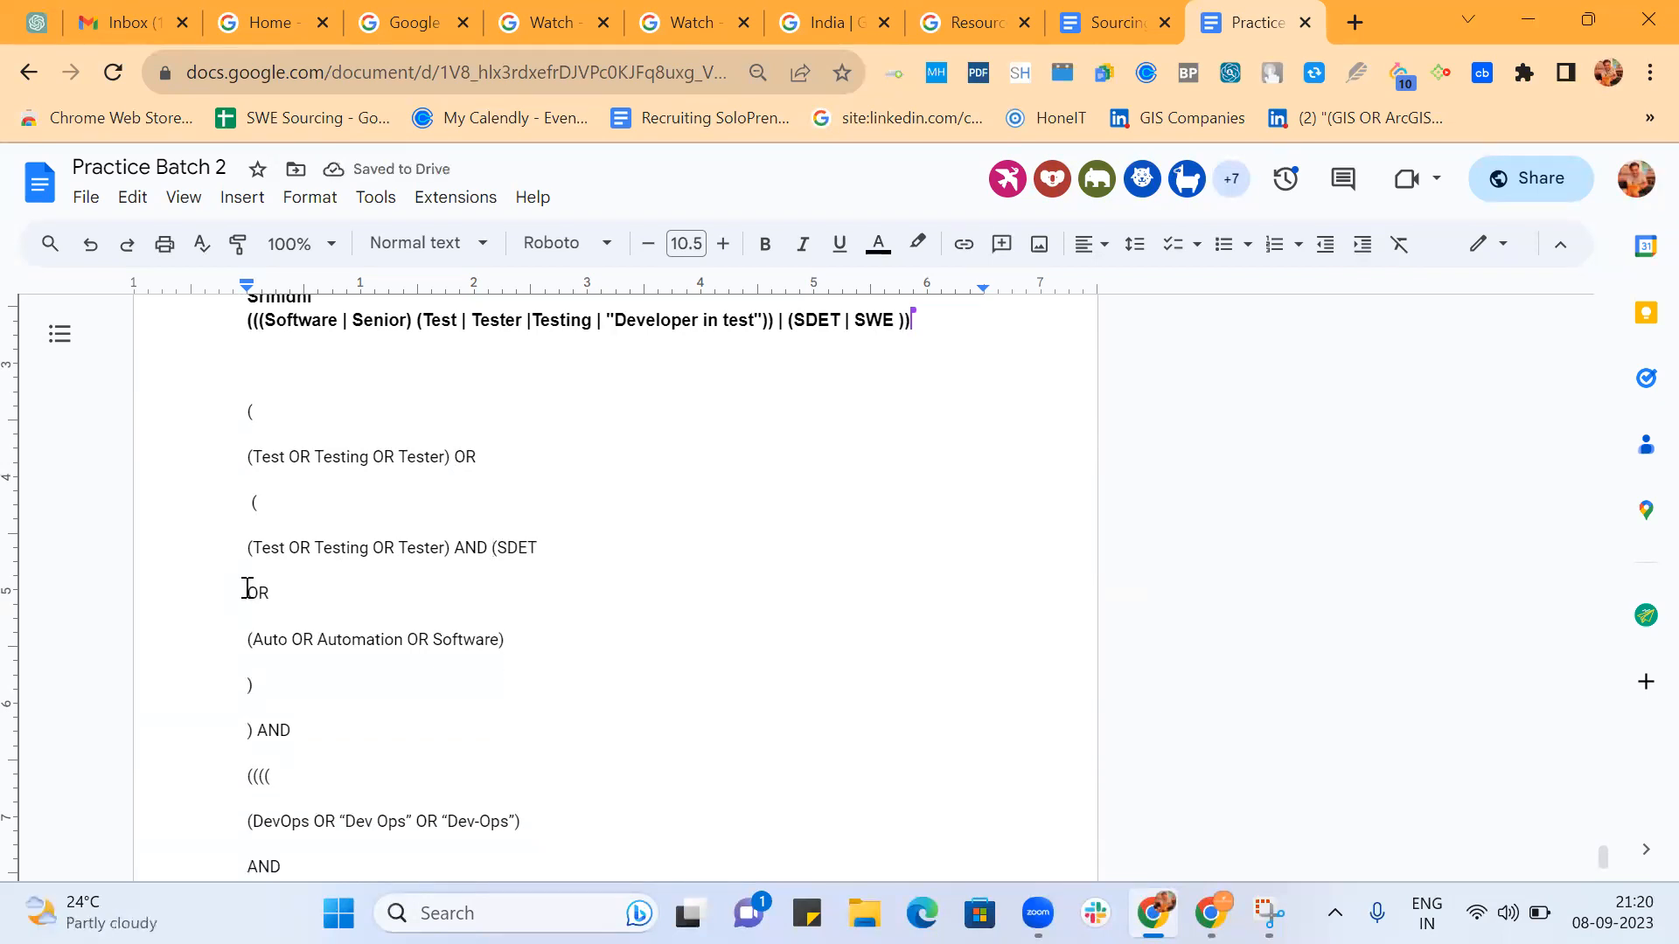
key(BackSpace)
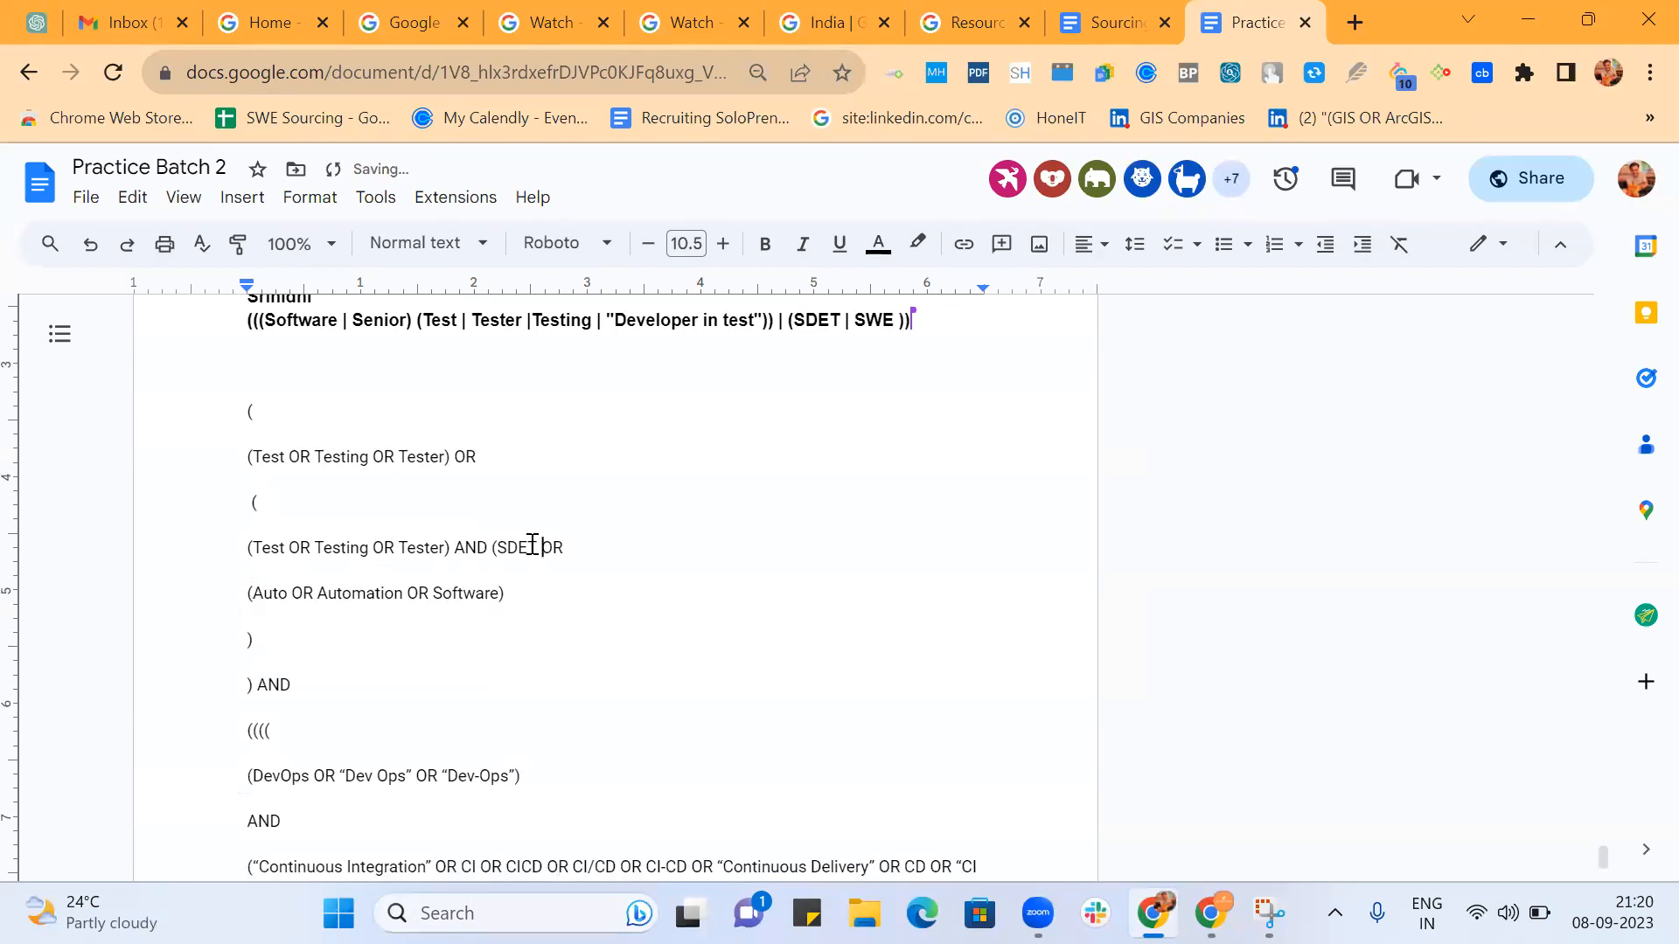
Join (Auto OR Automation OR Software) and the closing parenthesis below it to the (SDET OR line, then highlight the whole SDET group.
click(253, 597)
key(BackSpace)
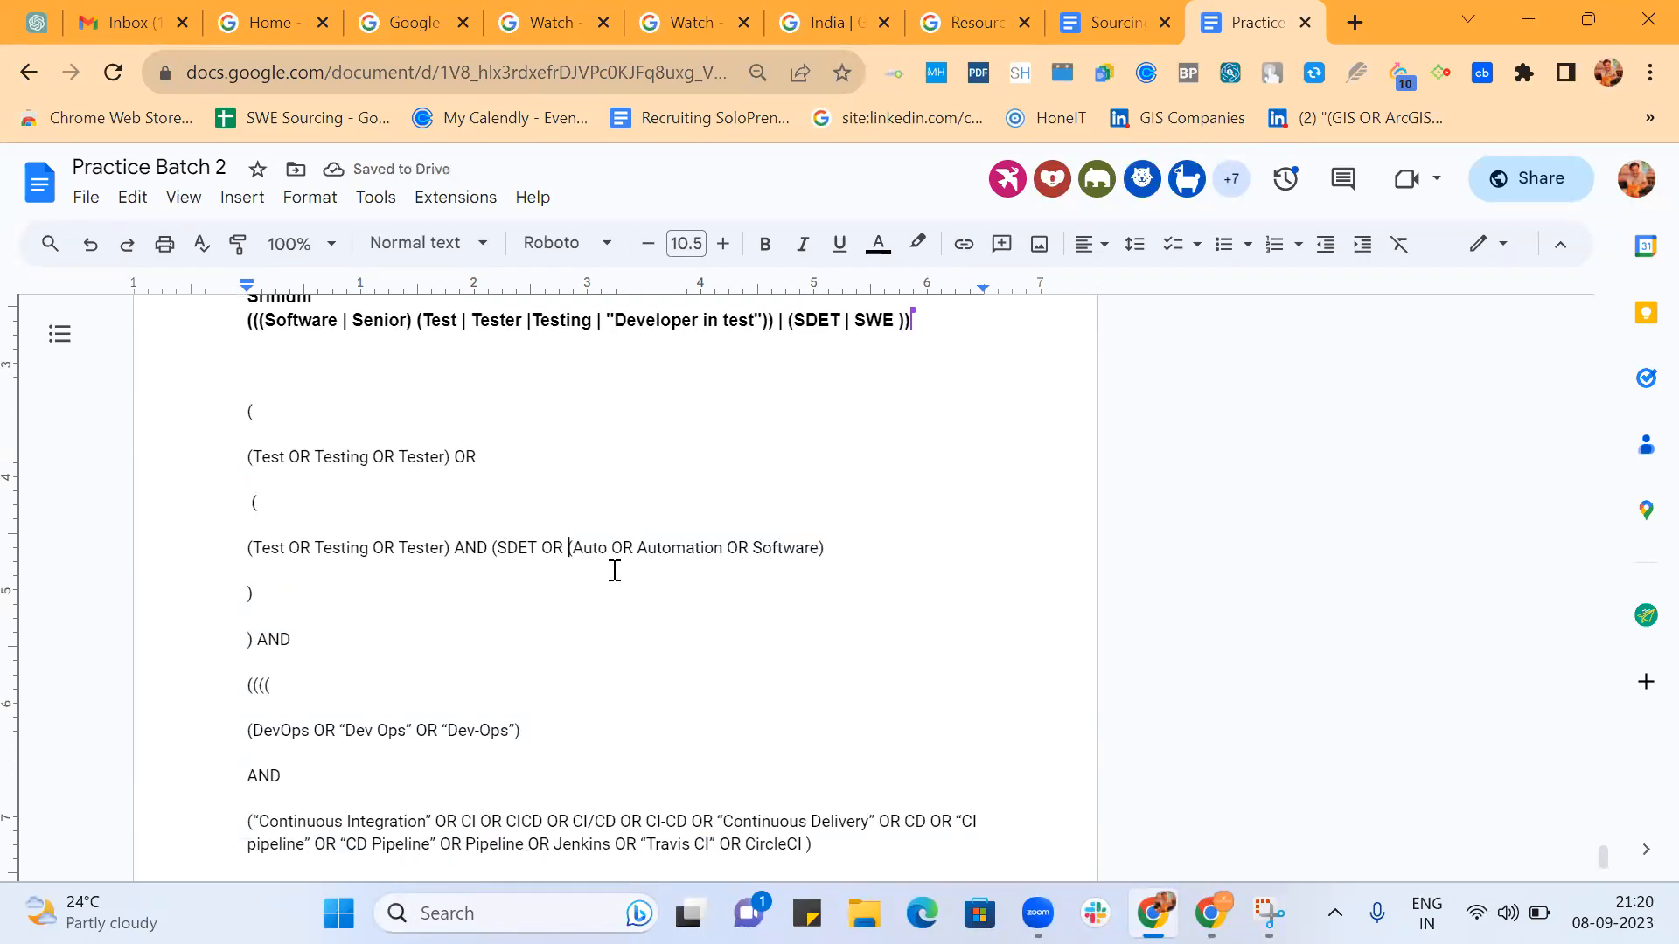
click(250, 593)
key(BackSpace)
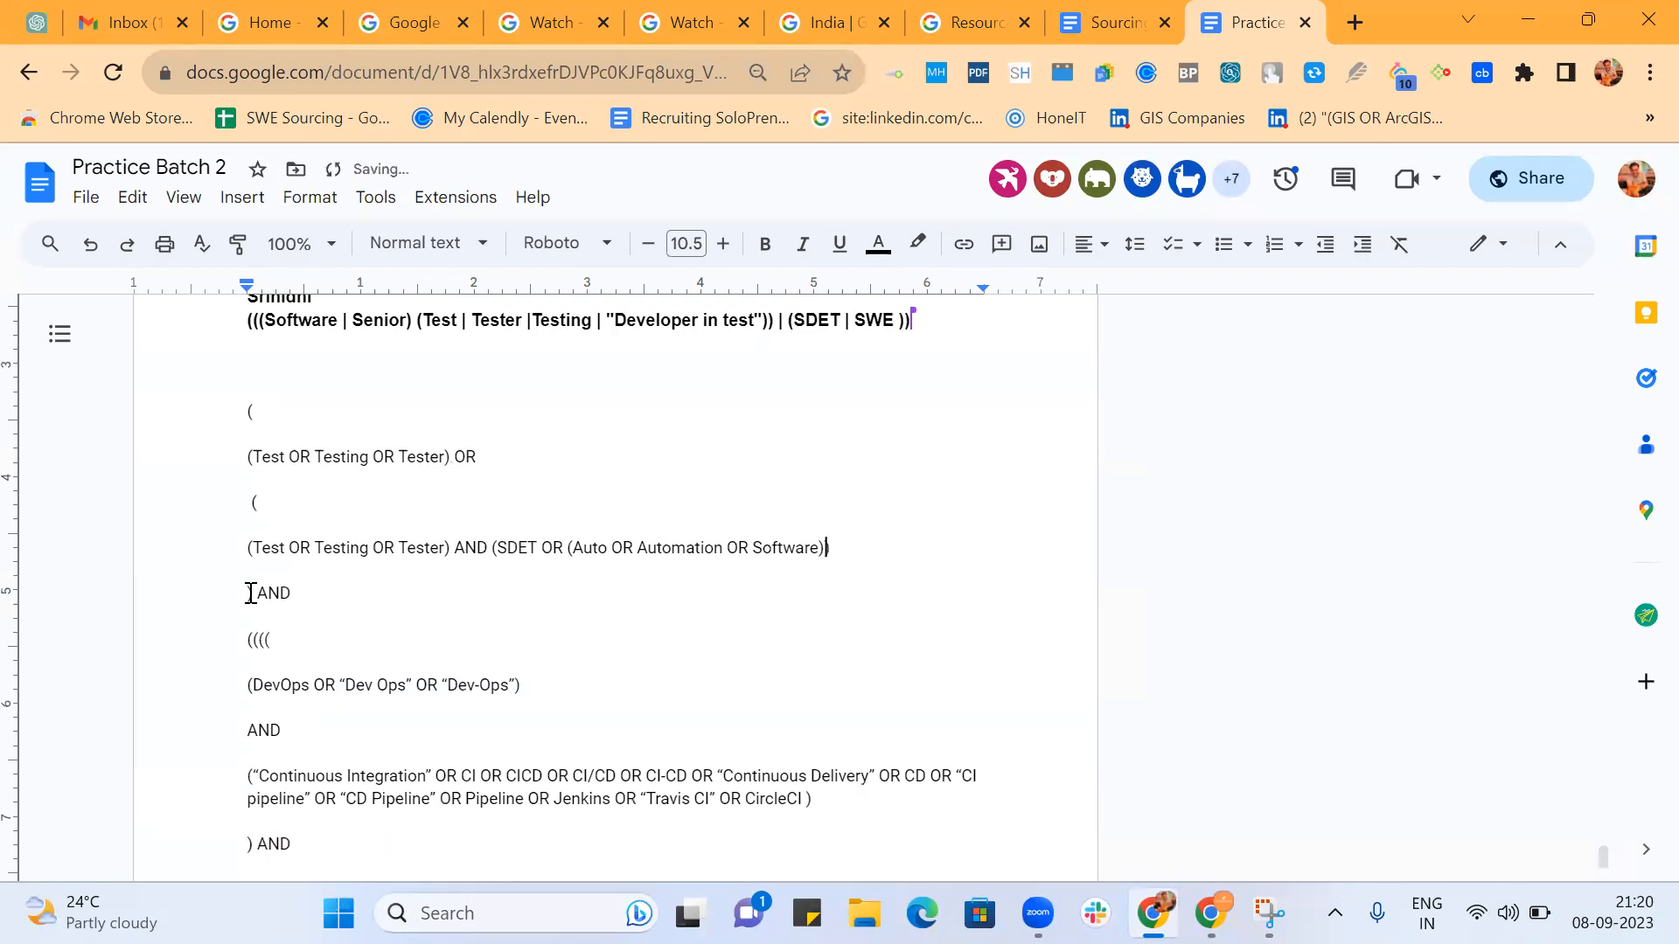
drag(488, 549, 832, 549)
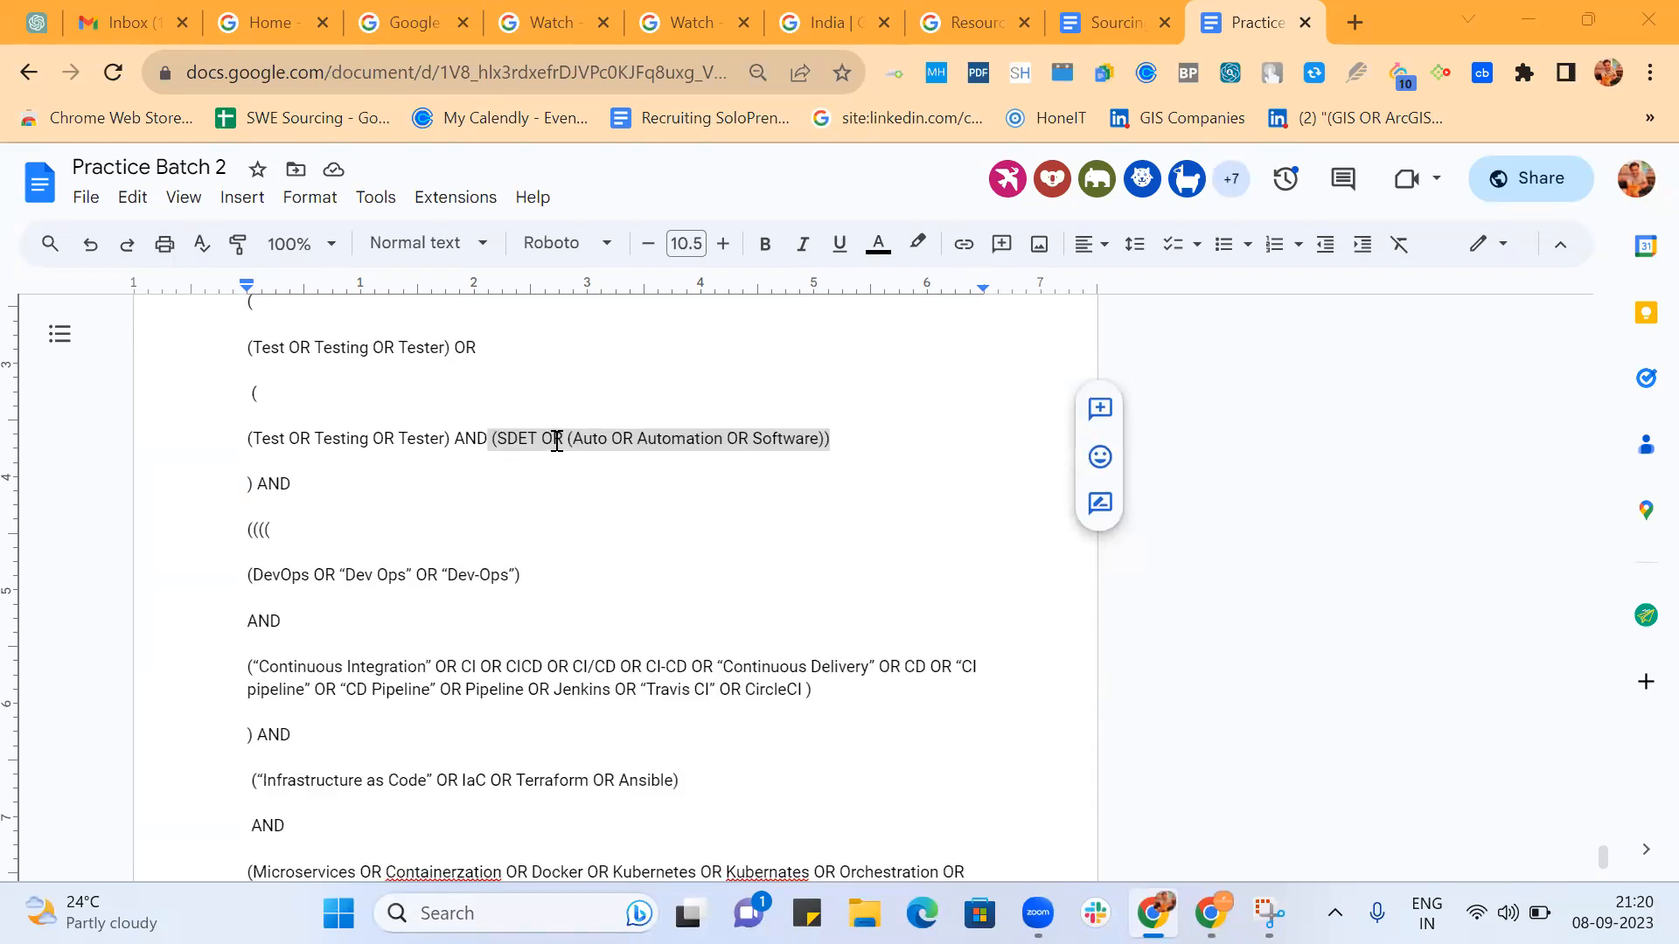
Remove the opening parenthesis before Auto so that the group begins with (SDET OR Auto.
double_click(556, 441)
click(571, 441)
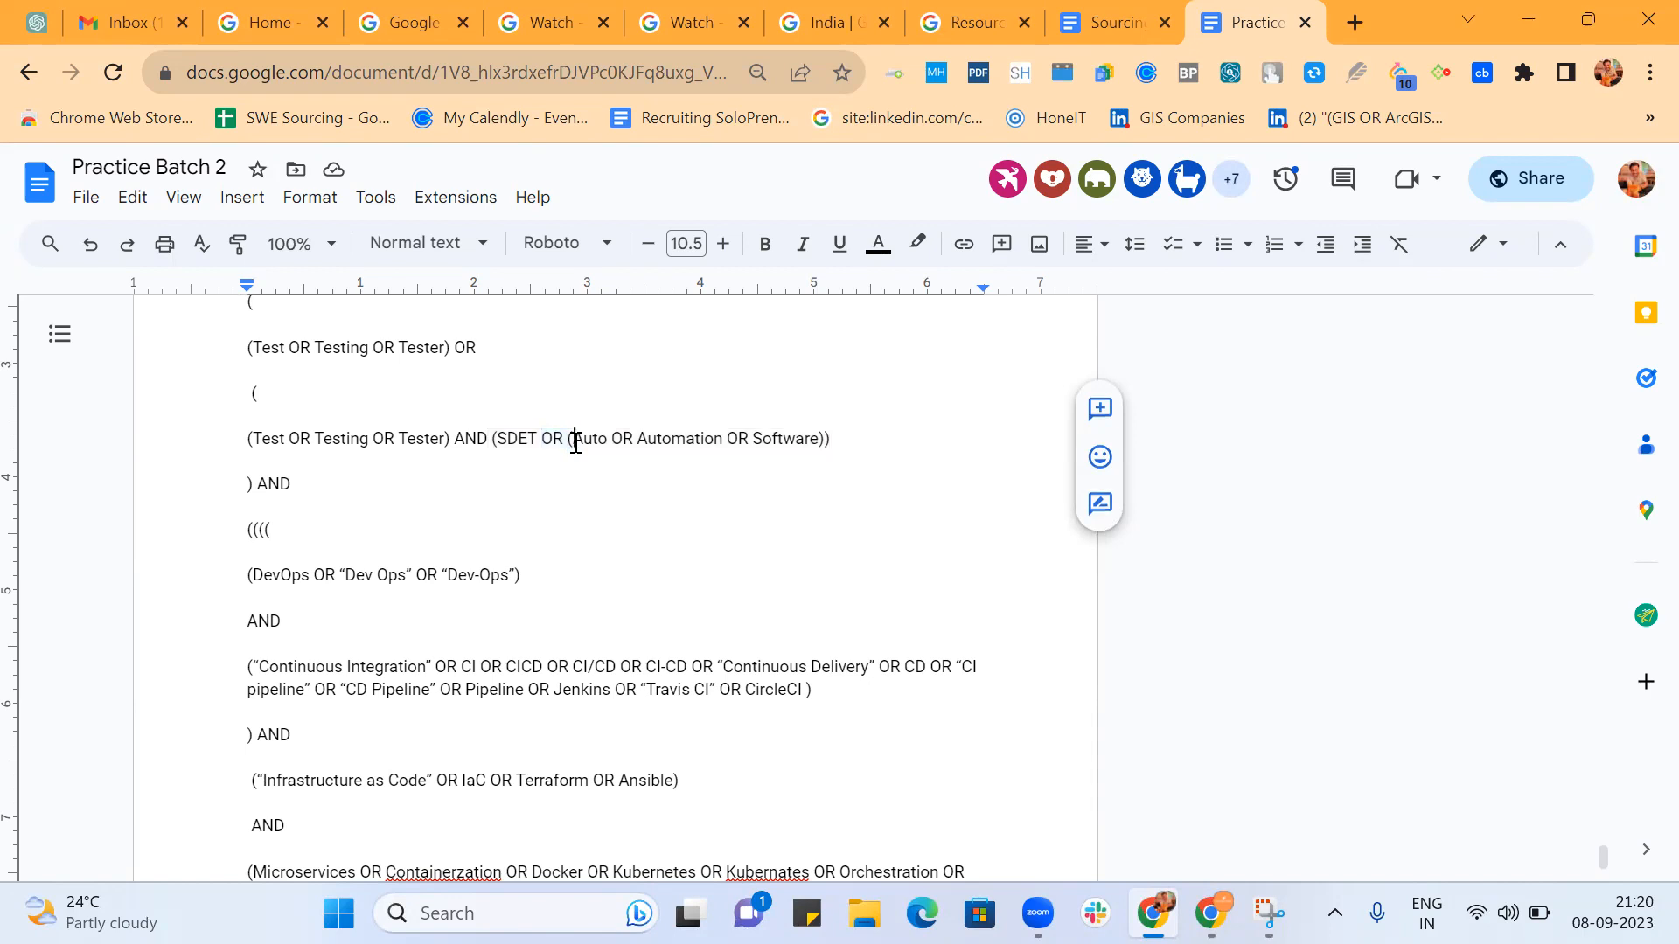
key(BackSpace)
key(BackSpace)
key(BackSpace)
key(BackSpace)
scroll(575, 442, down, 2)
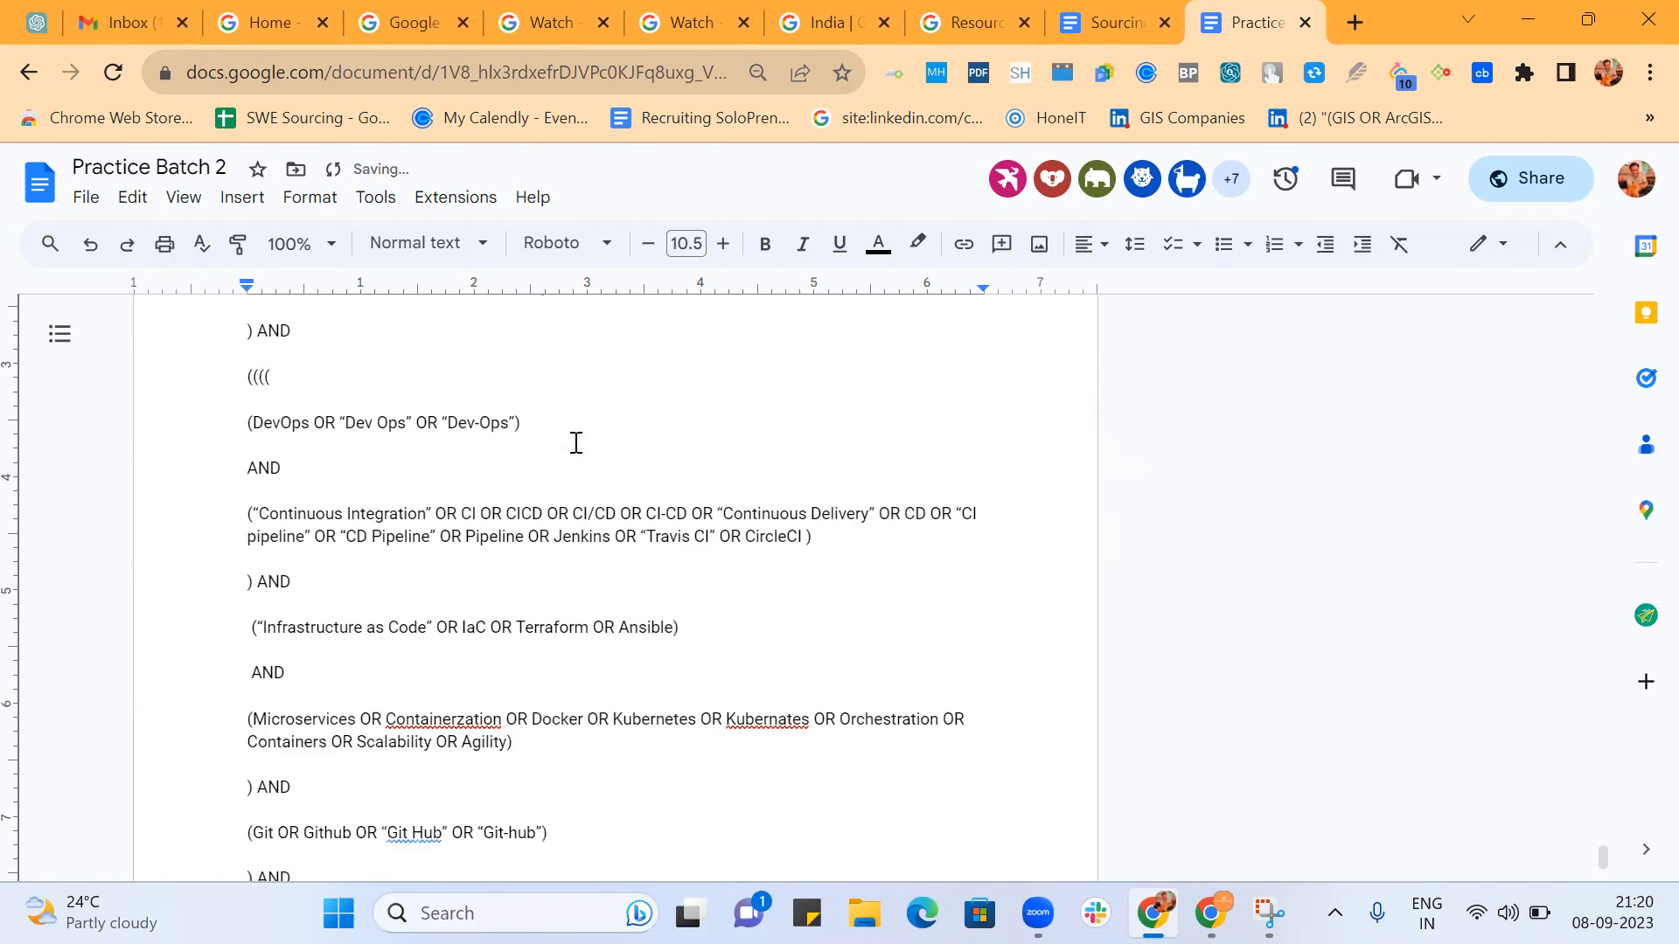
scroll(575, 443, up, 1)
text(OR)
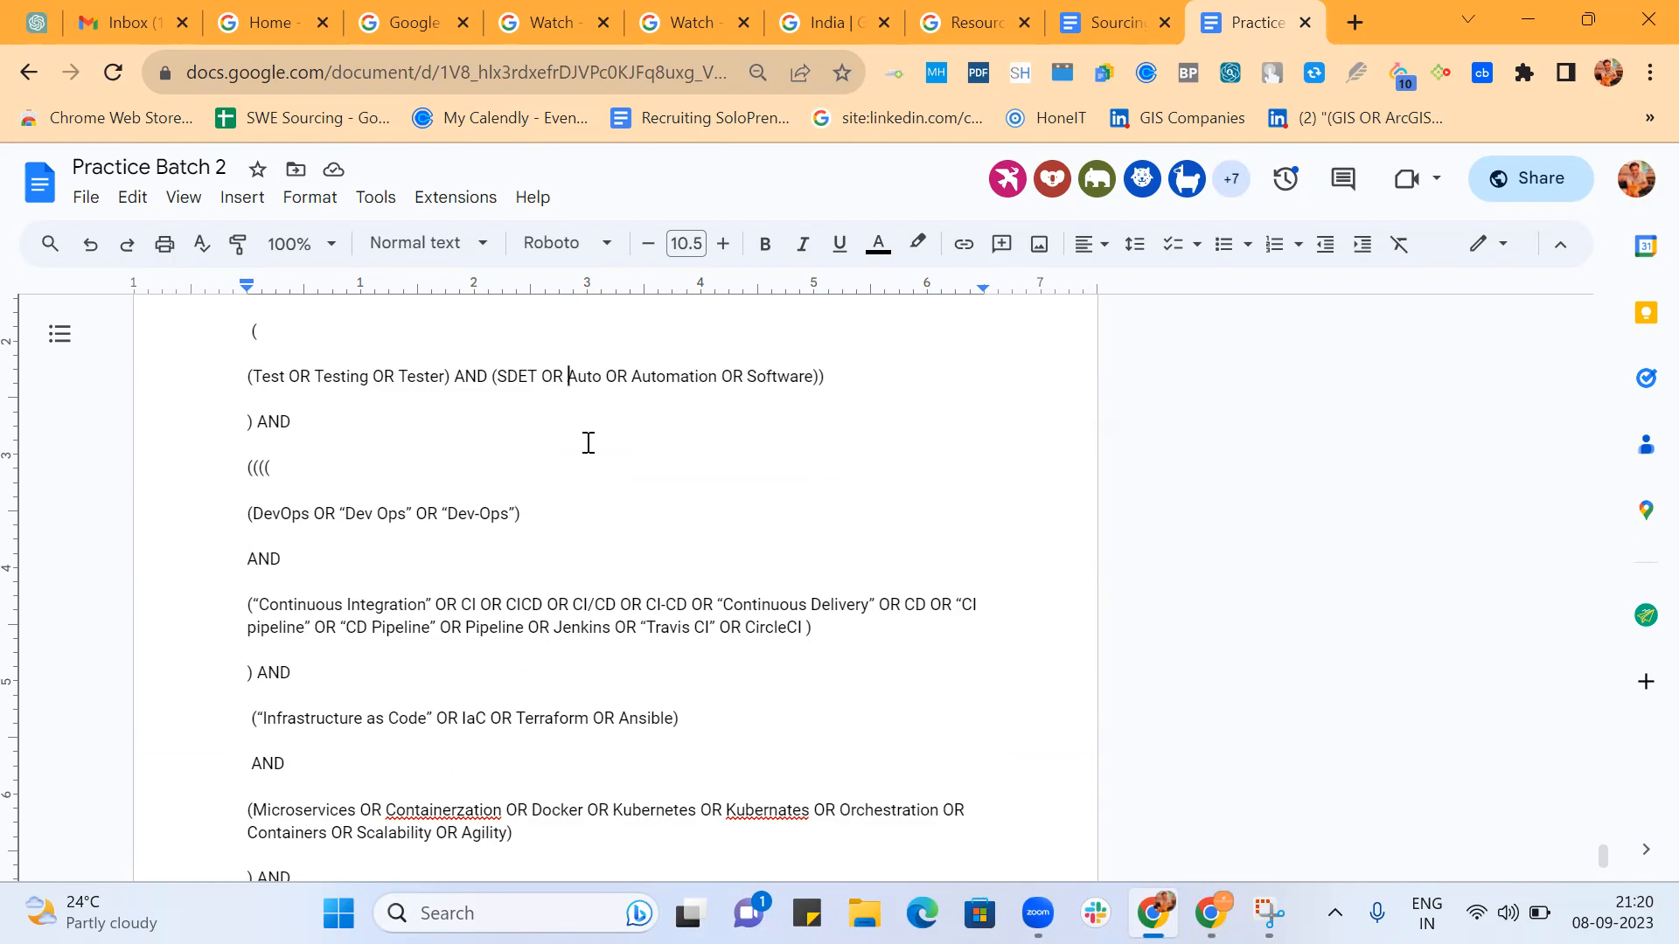
Retype OR after SDET and put the opening parenthesis back before Auto.
key(BackSpace)
key(BackSpace)
key(BackSpace)
text(OR ()
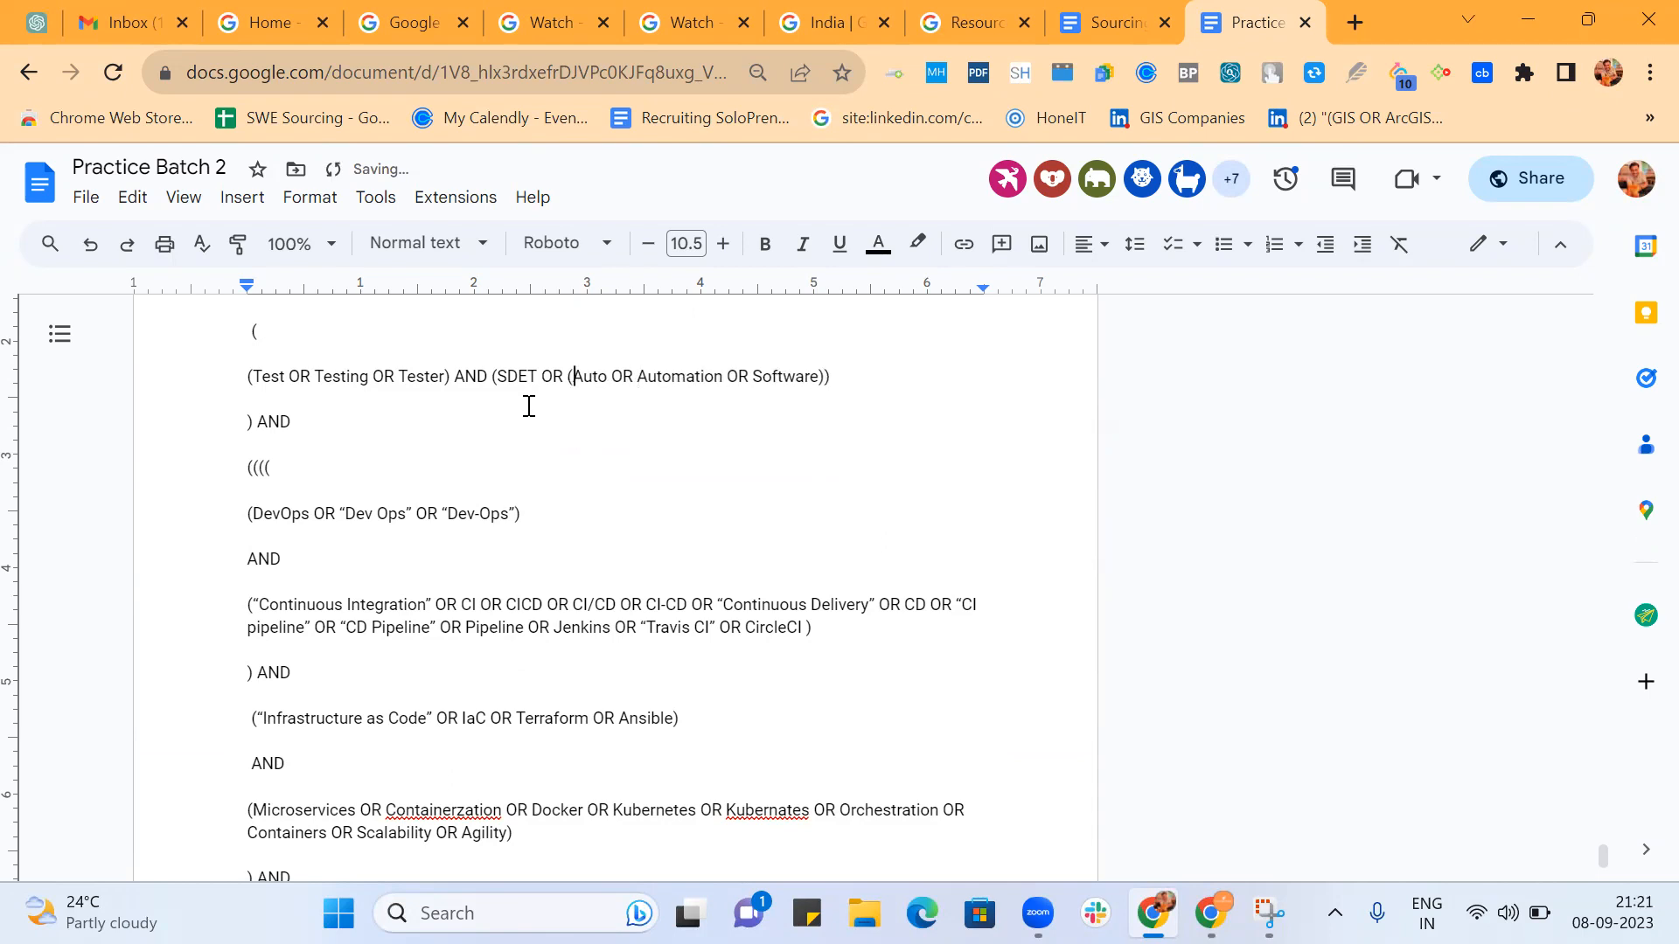
Delete the restored parenthesis before Auto and reenter a plain OR after SDET.
key(BackSpace)
key(BackSpace)
key(BackSpace)
key(BackSpace)
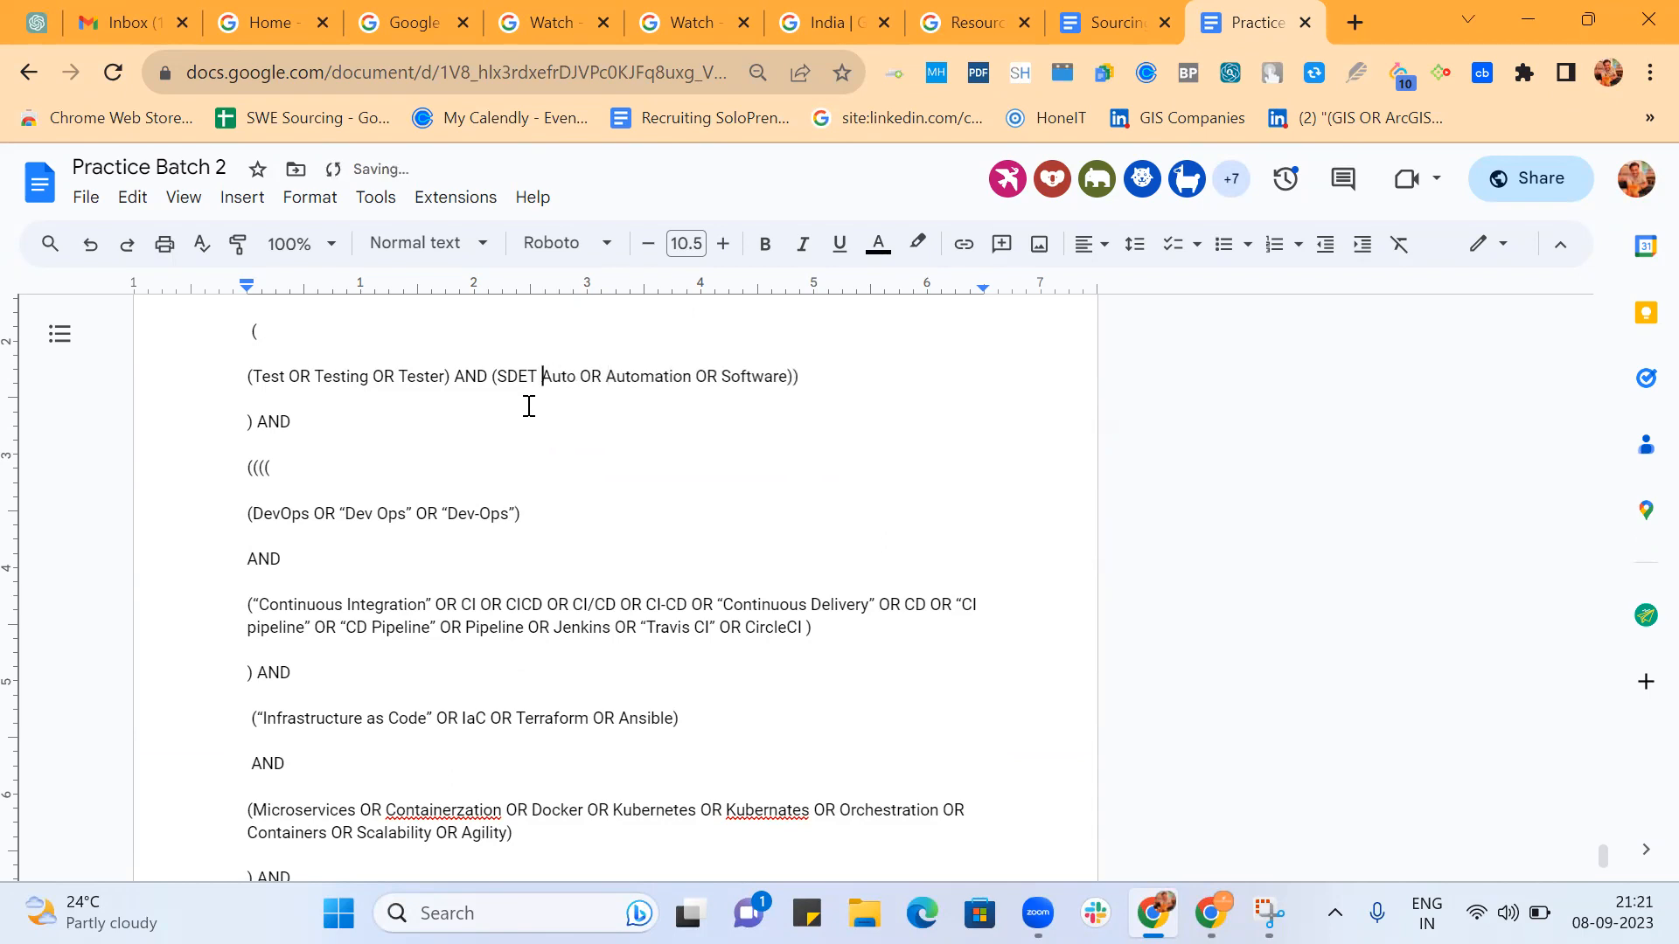
scroll(528, 405, down, 1)
text(OR)
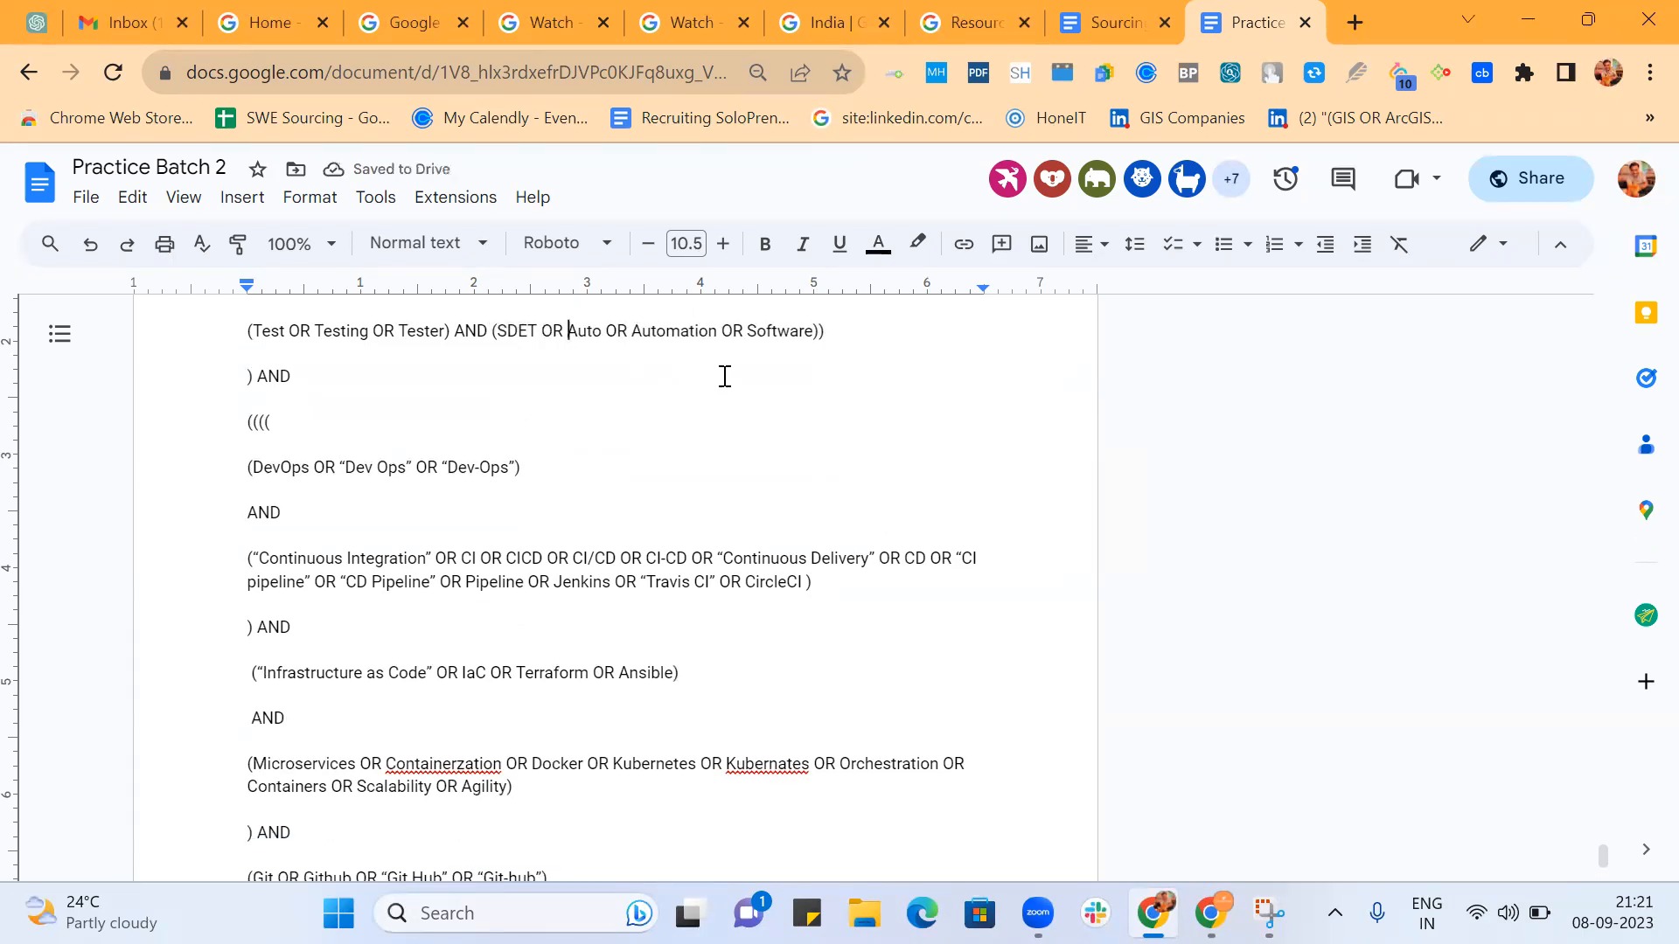
Replace the OR after SDET with AND and an opening parenthesis before Auto.
key(BackSpace)
key(BackSpace)
key(BackSpace)
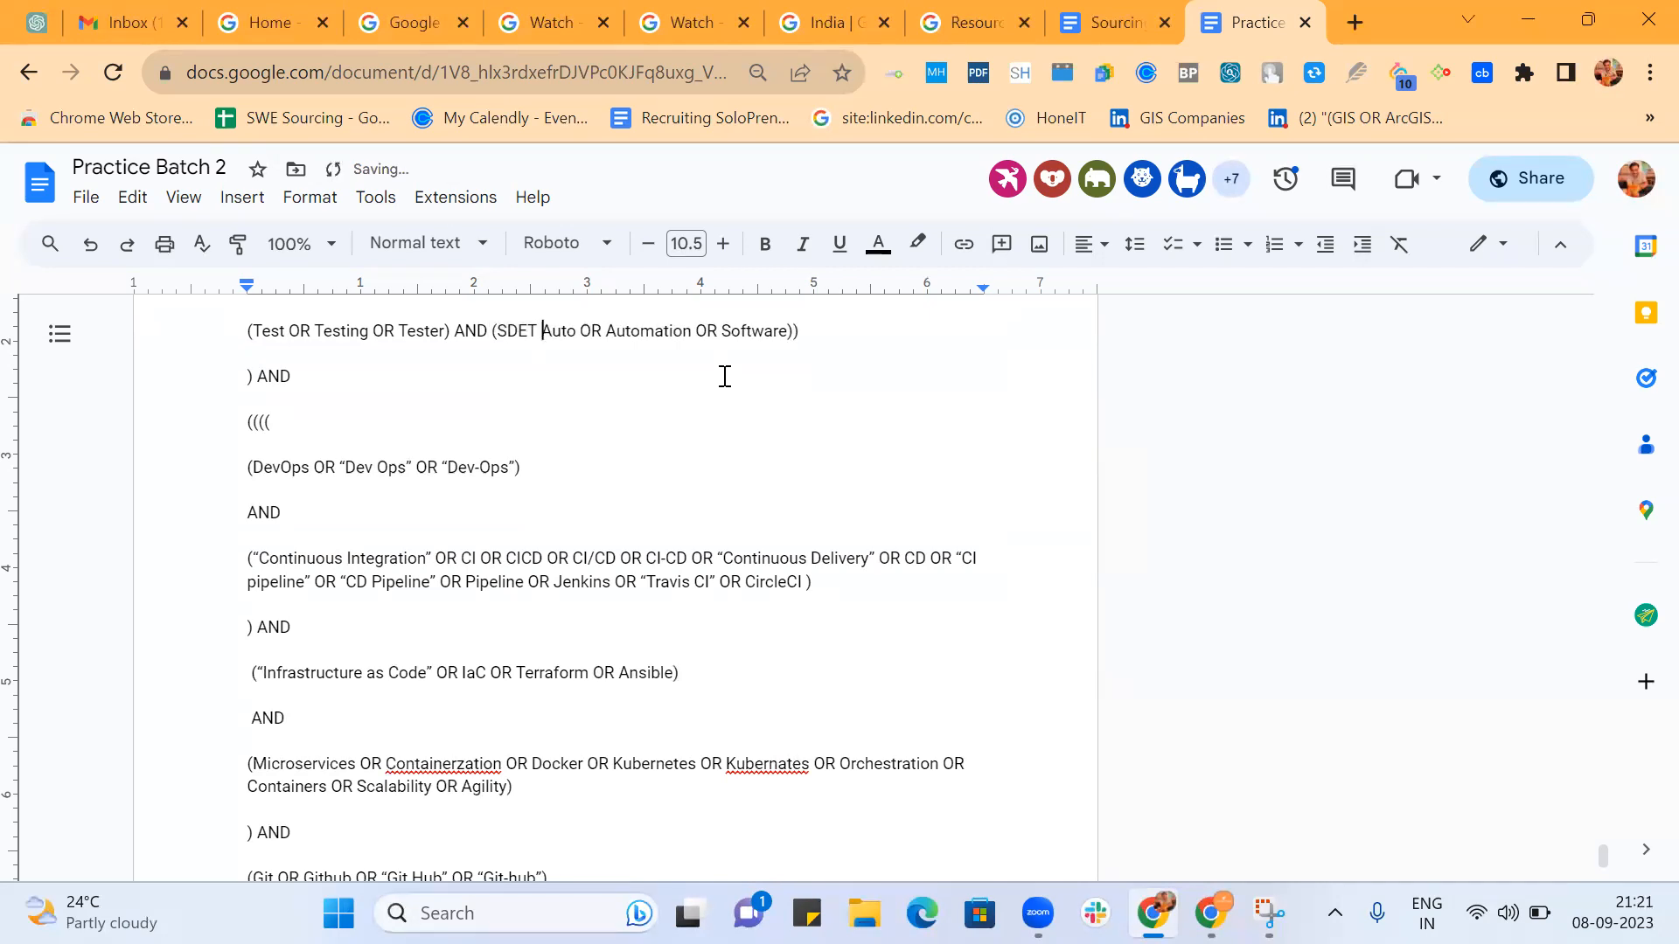
text(AND ()
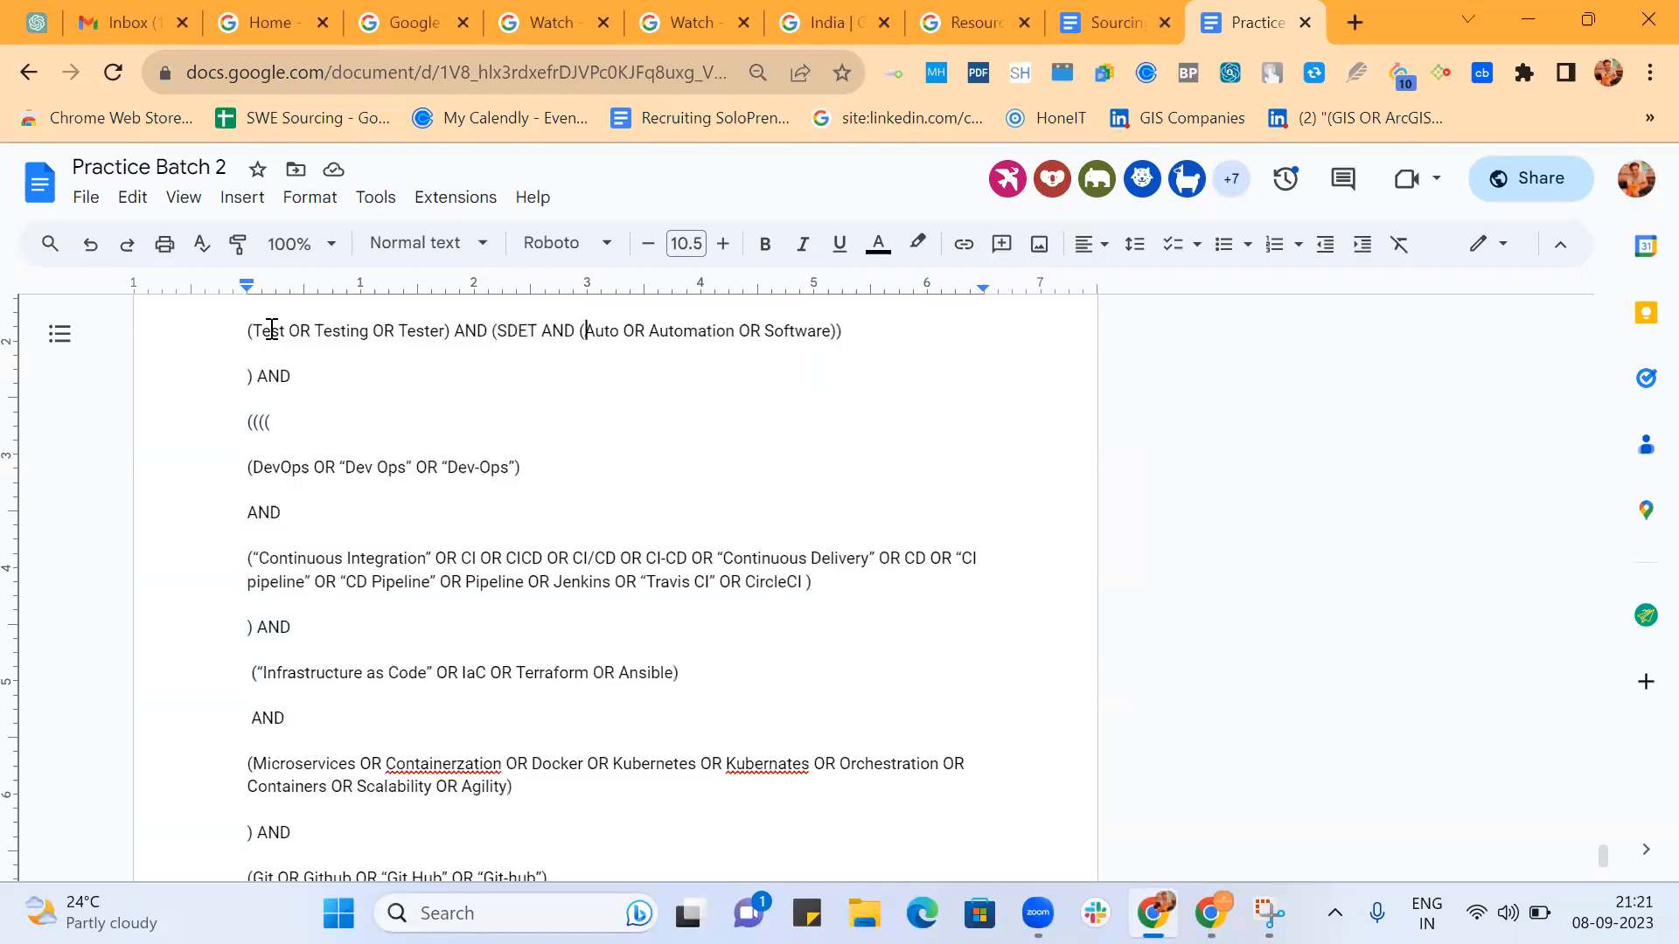
Change the AND after SDET back to OR and delete the opening parenthesis before Auto.
double_click(564, 331)
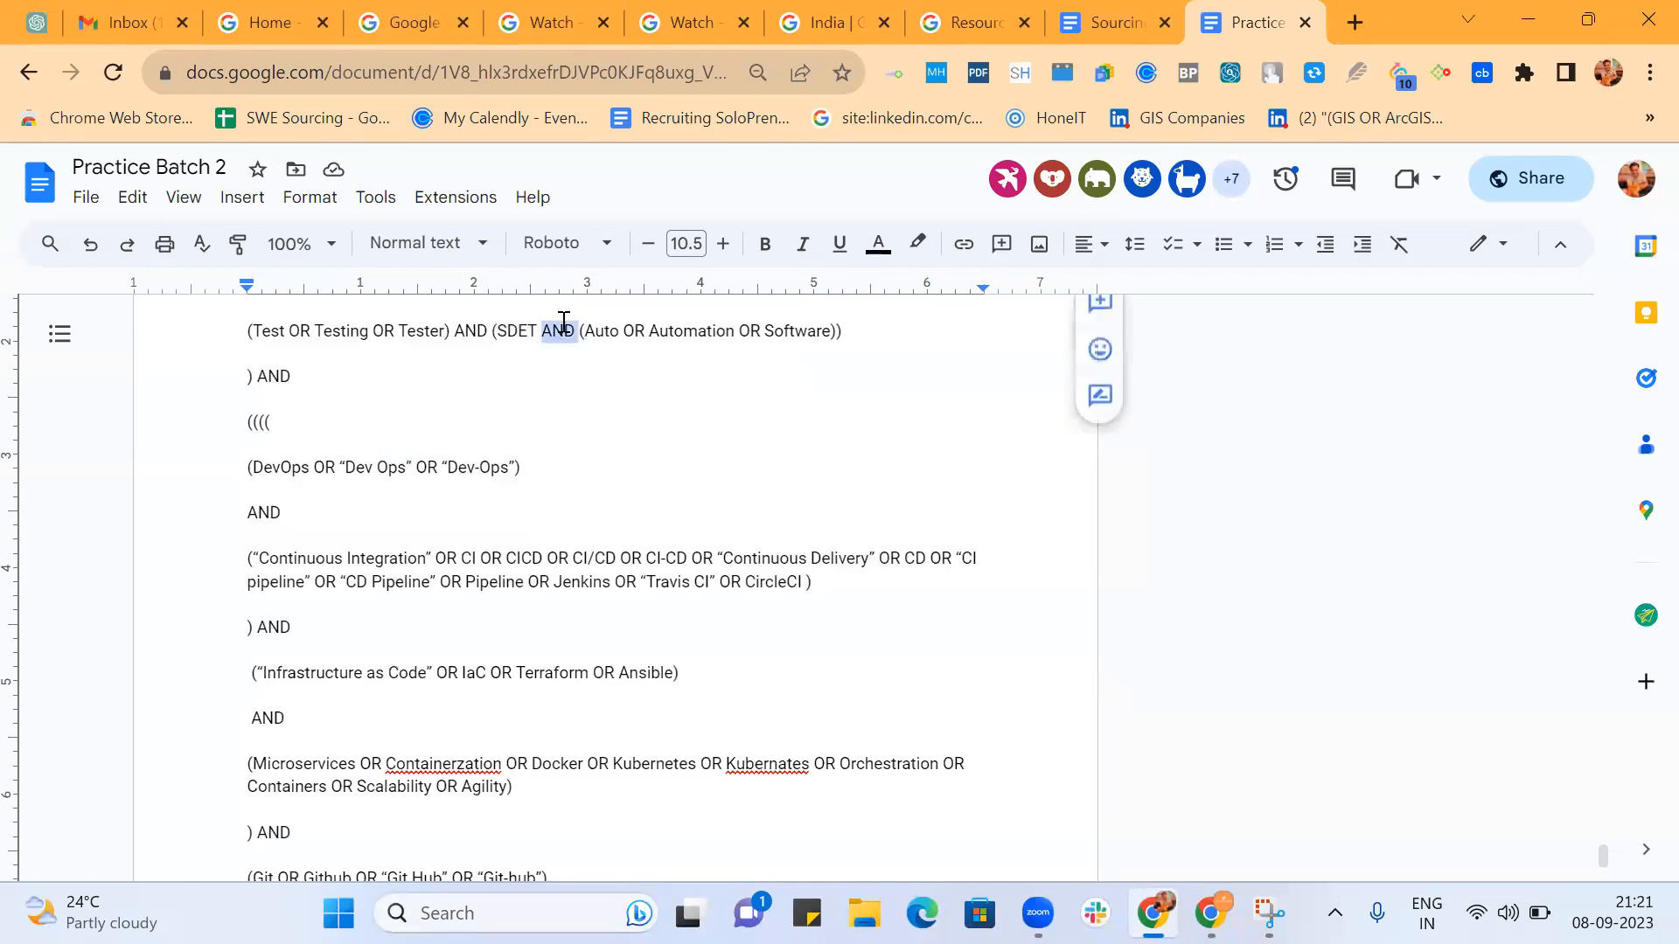
click(582, 374)
key(BackSpace)
key(BackSpace)
key(BackSpace)
key(BackSpace)
text(OR)
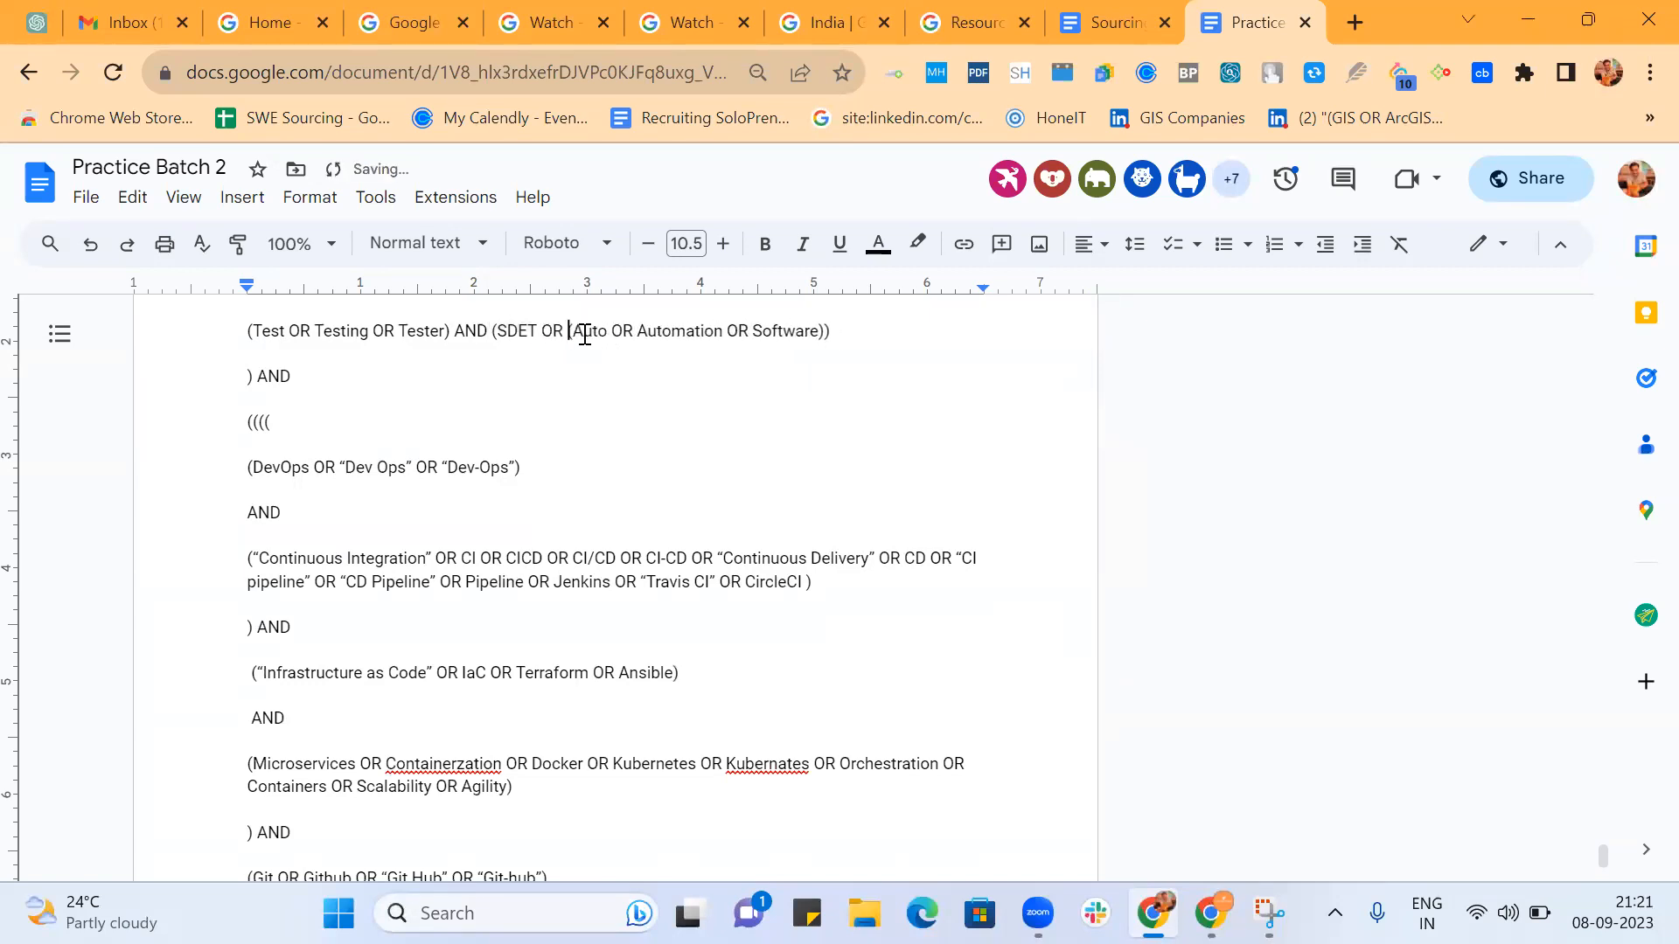
key(BackSpace)
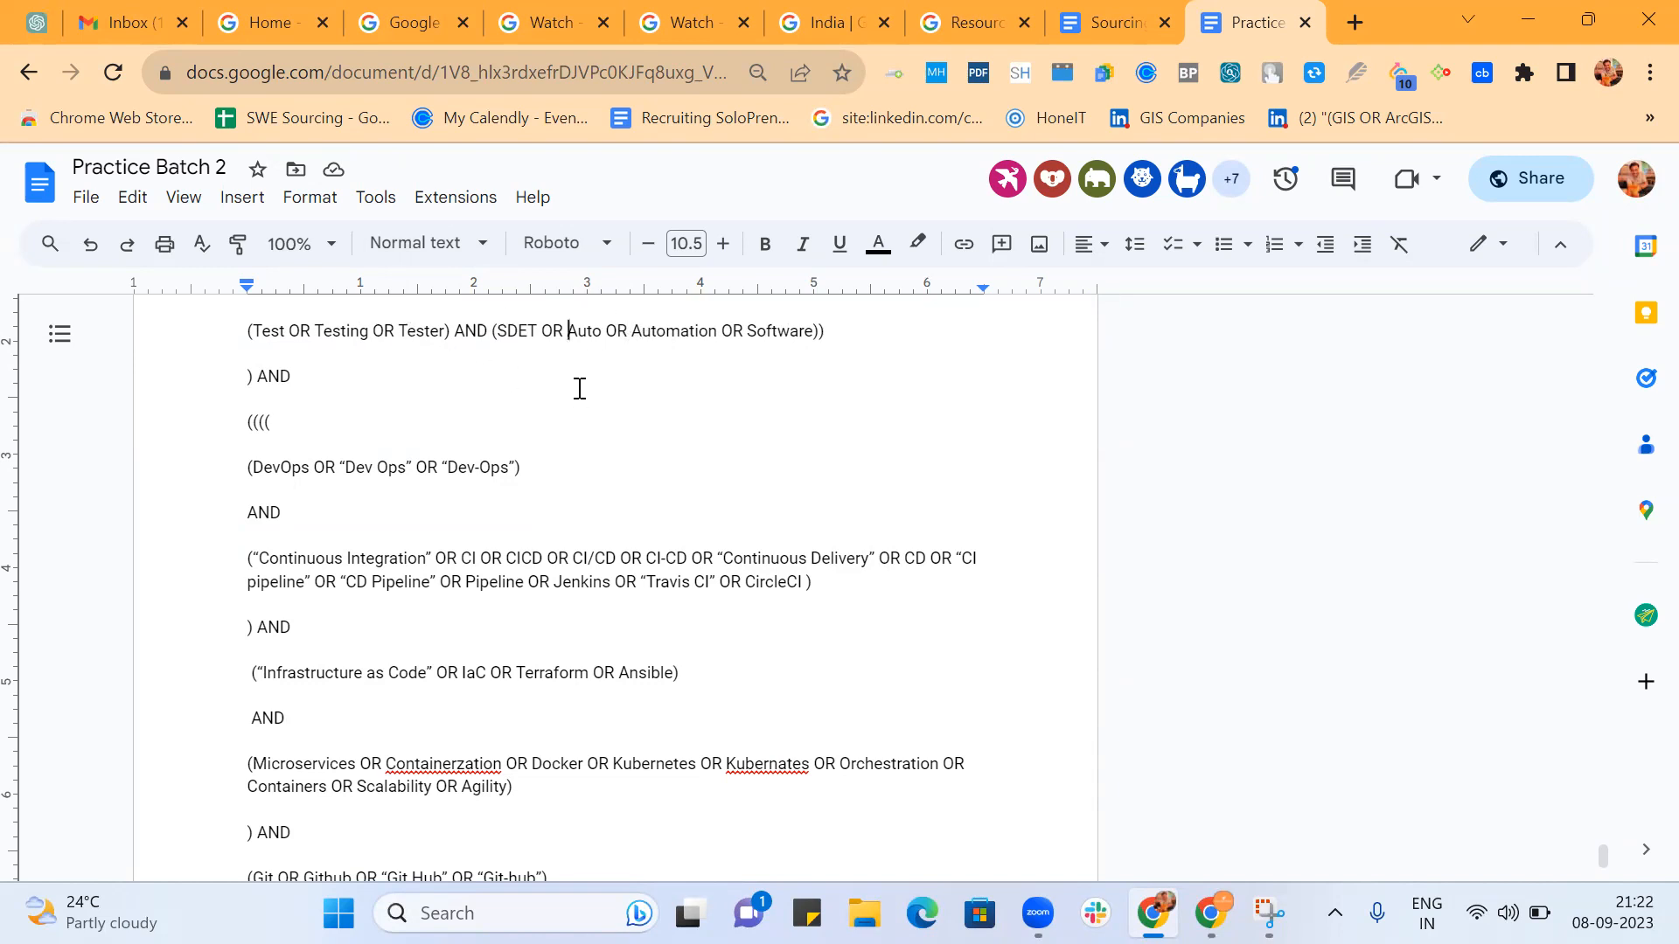
Delete the extra closing parenthesis after Software in the SDET group.
scroll(580, 388, up, 1)
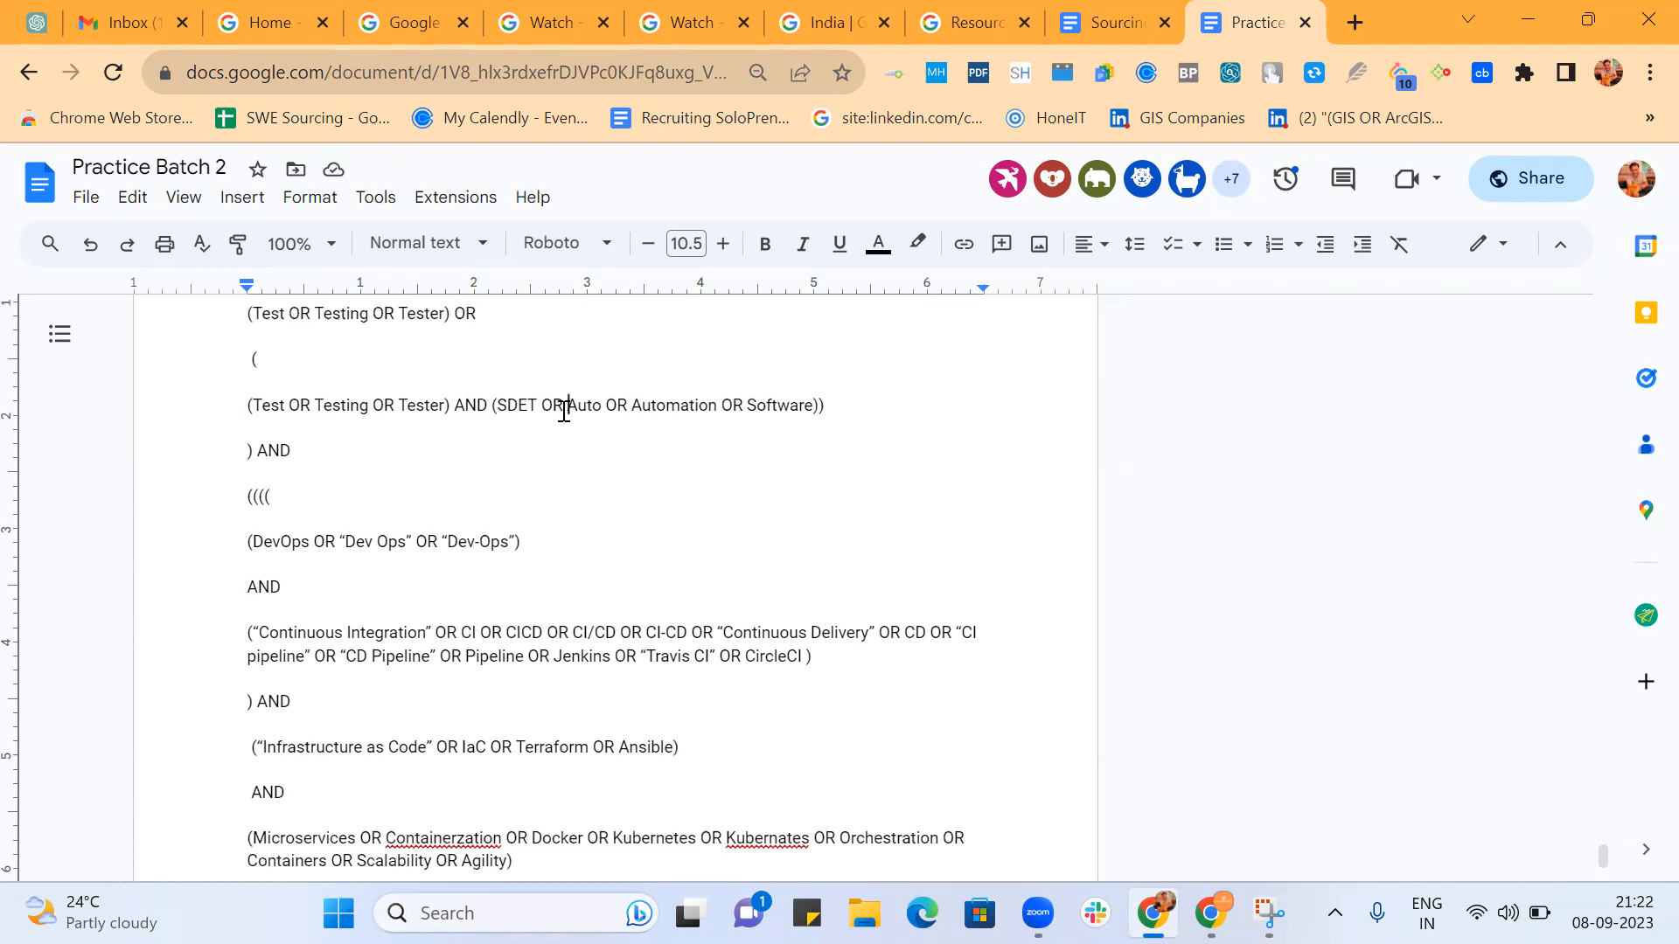
click(821, 405)
key(BackSpace)
scroll(251, 392, up, 2)
click(250, 391)
text(()
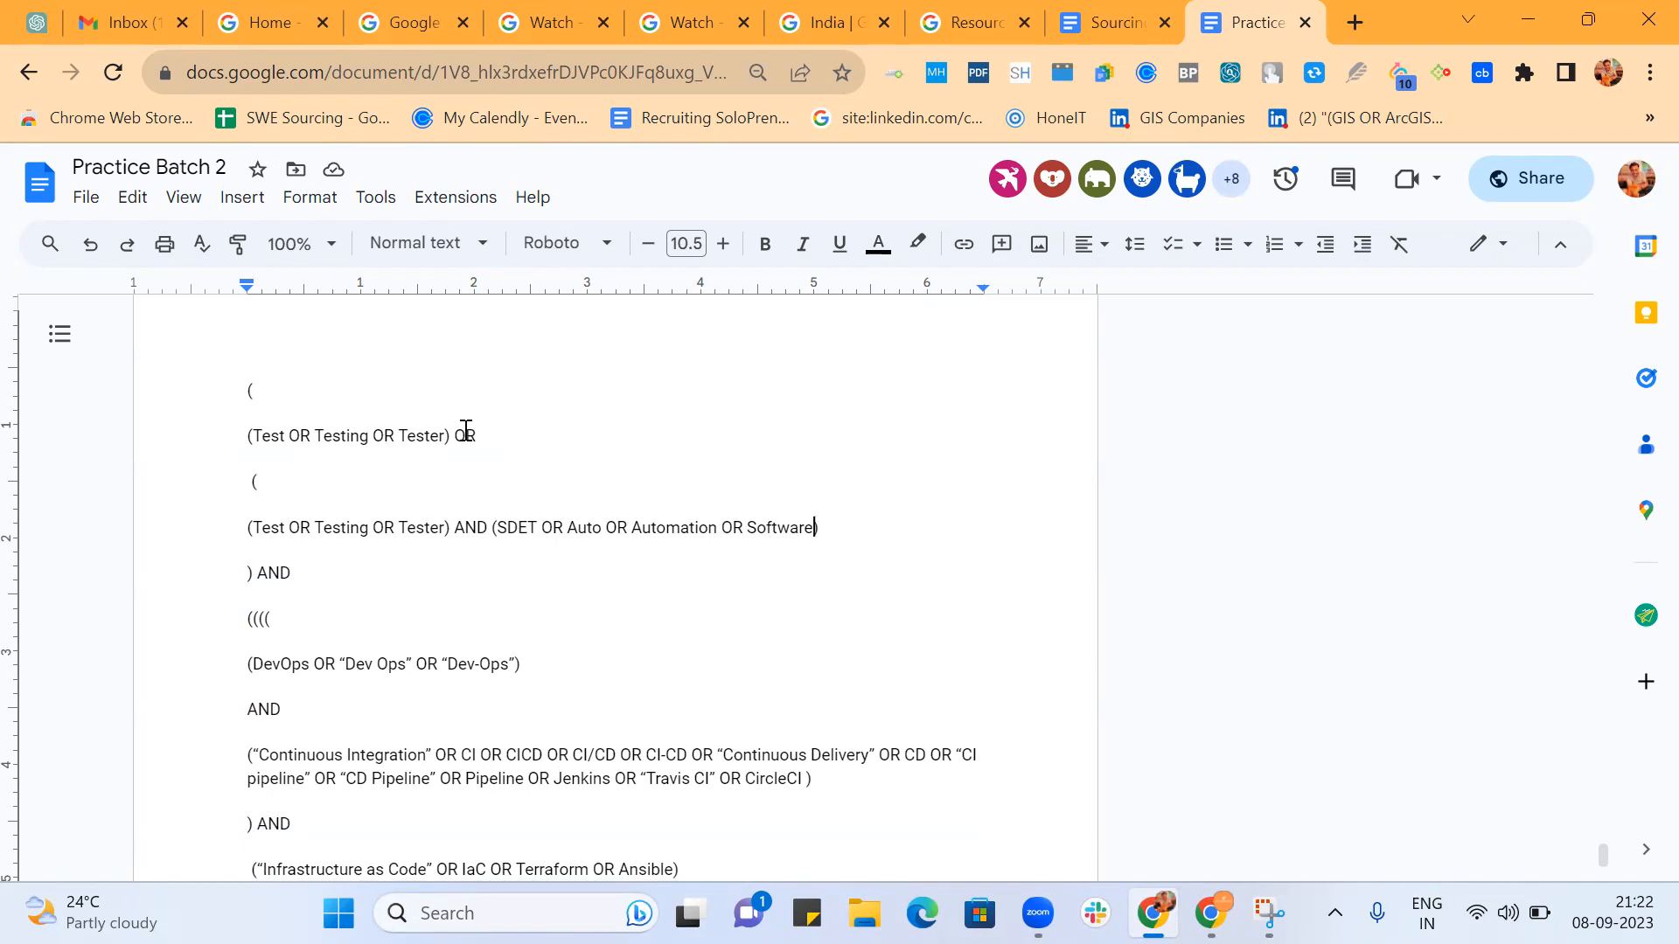
Join the second Test group to the opening parenthesis above it, keeping ) AND on a line below.
click(251, 527)
key(BackSpace)
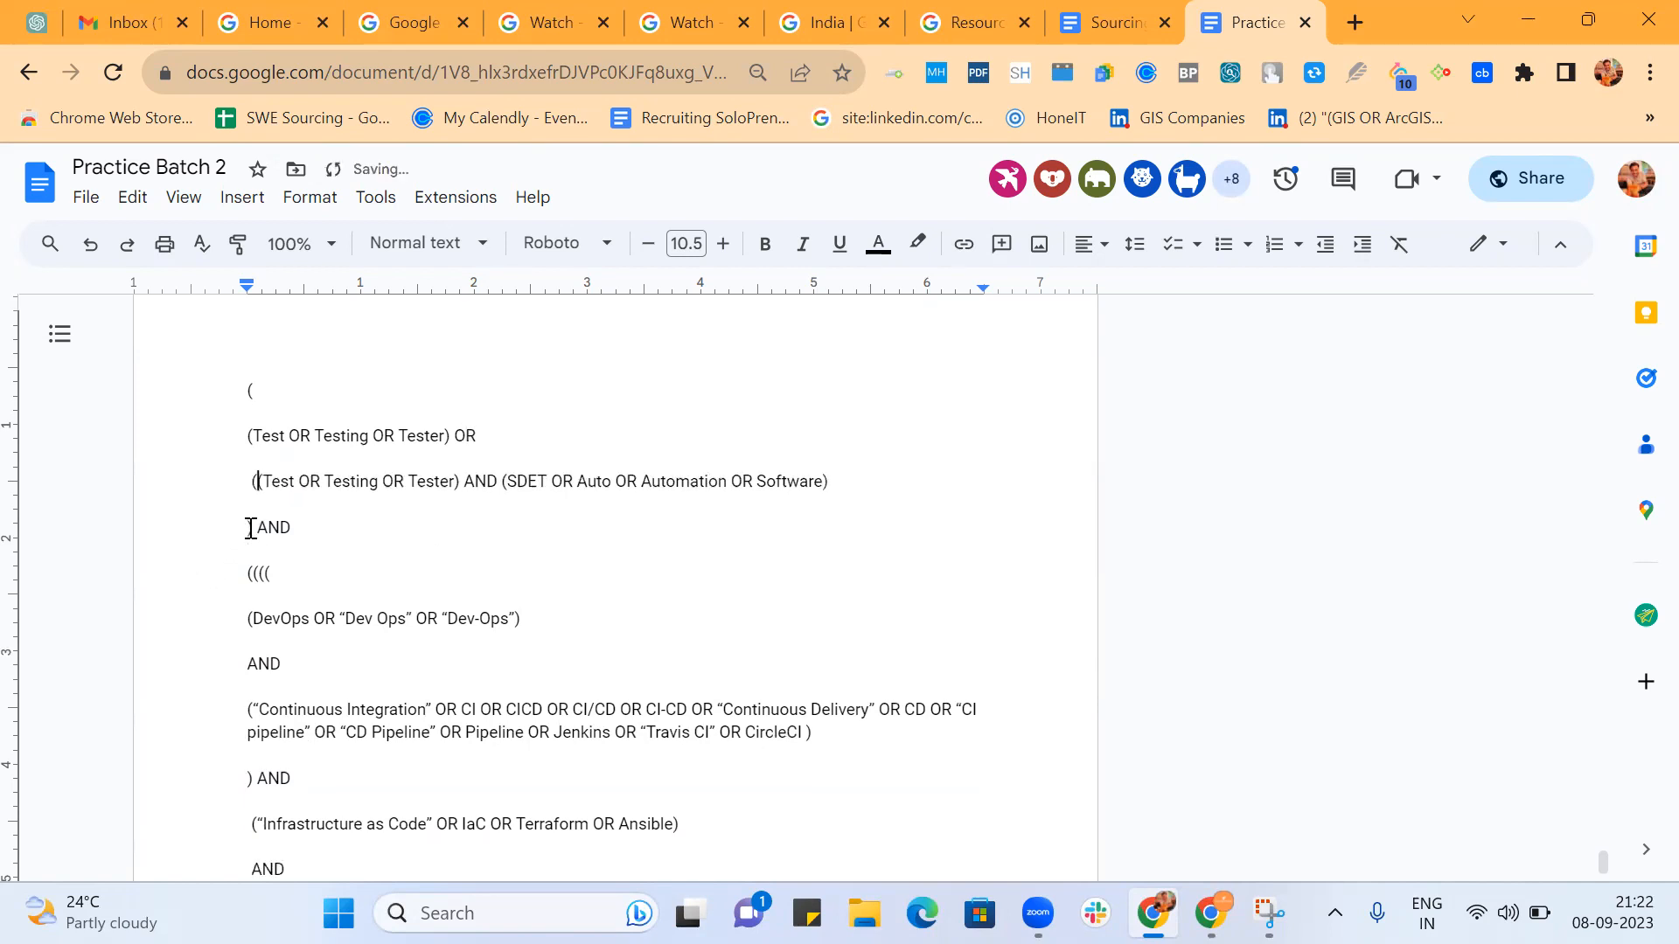
click(249, 527)
key(BackSpace)
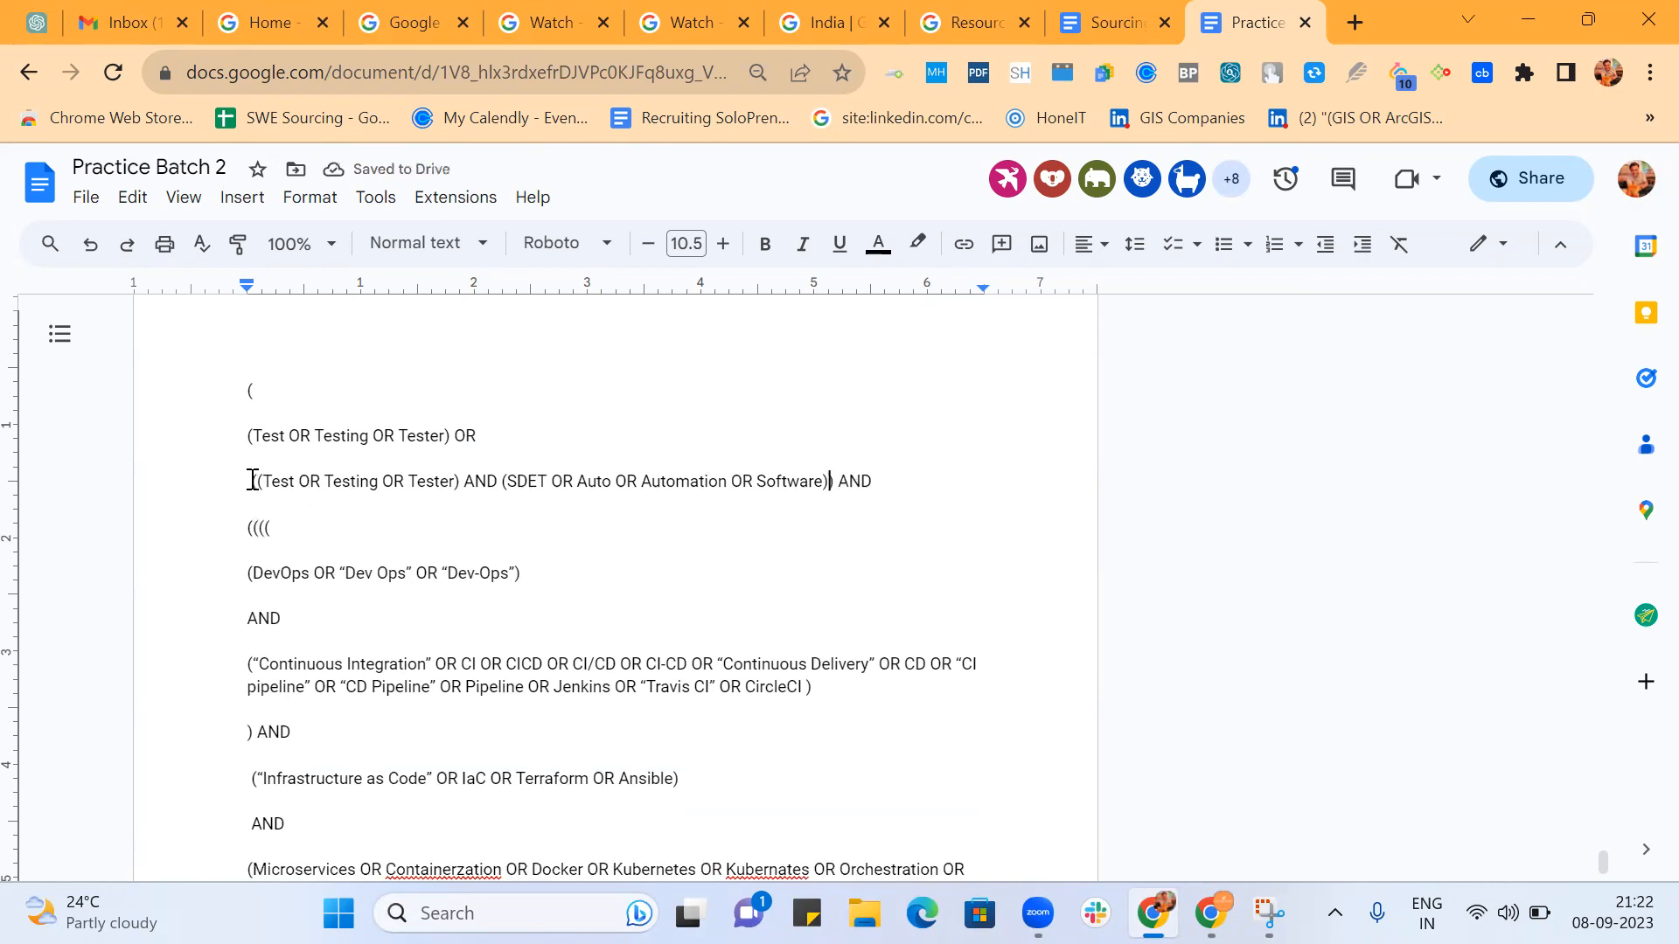
key(Return)
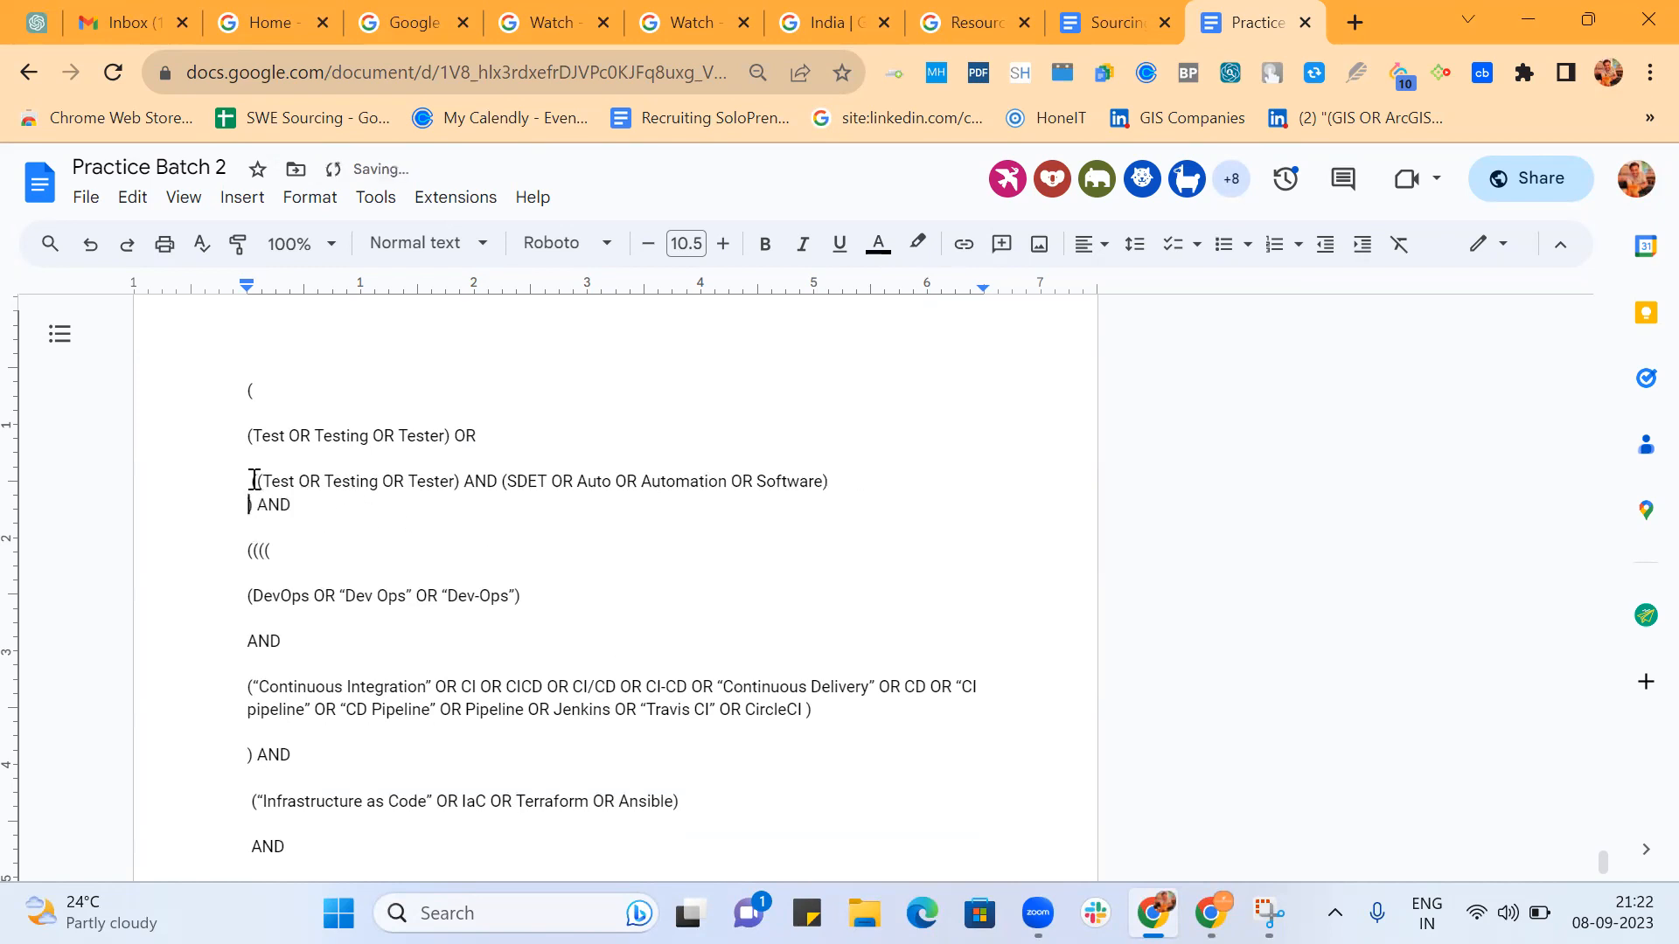
Move the second Test group up behind the OR of the first Test group, removing the surplus space.
click(250, 481)
key(BackSpace)
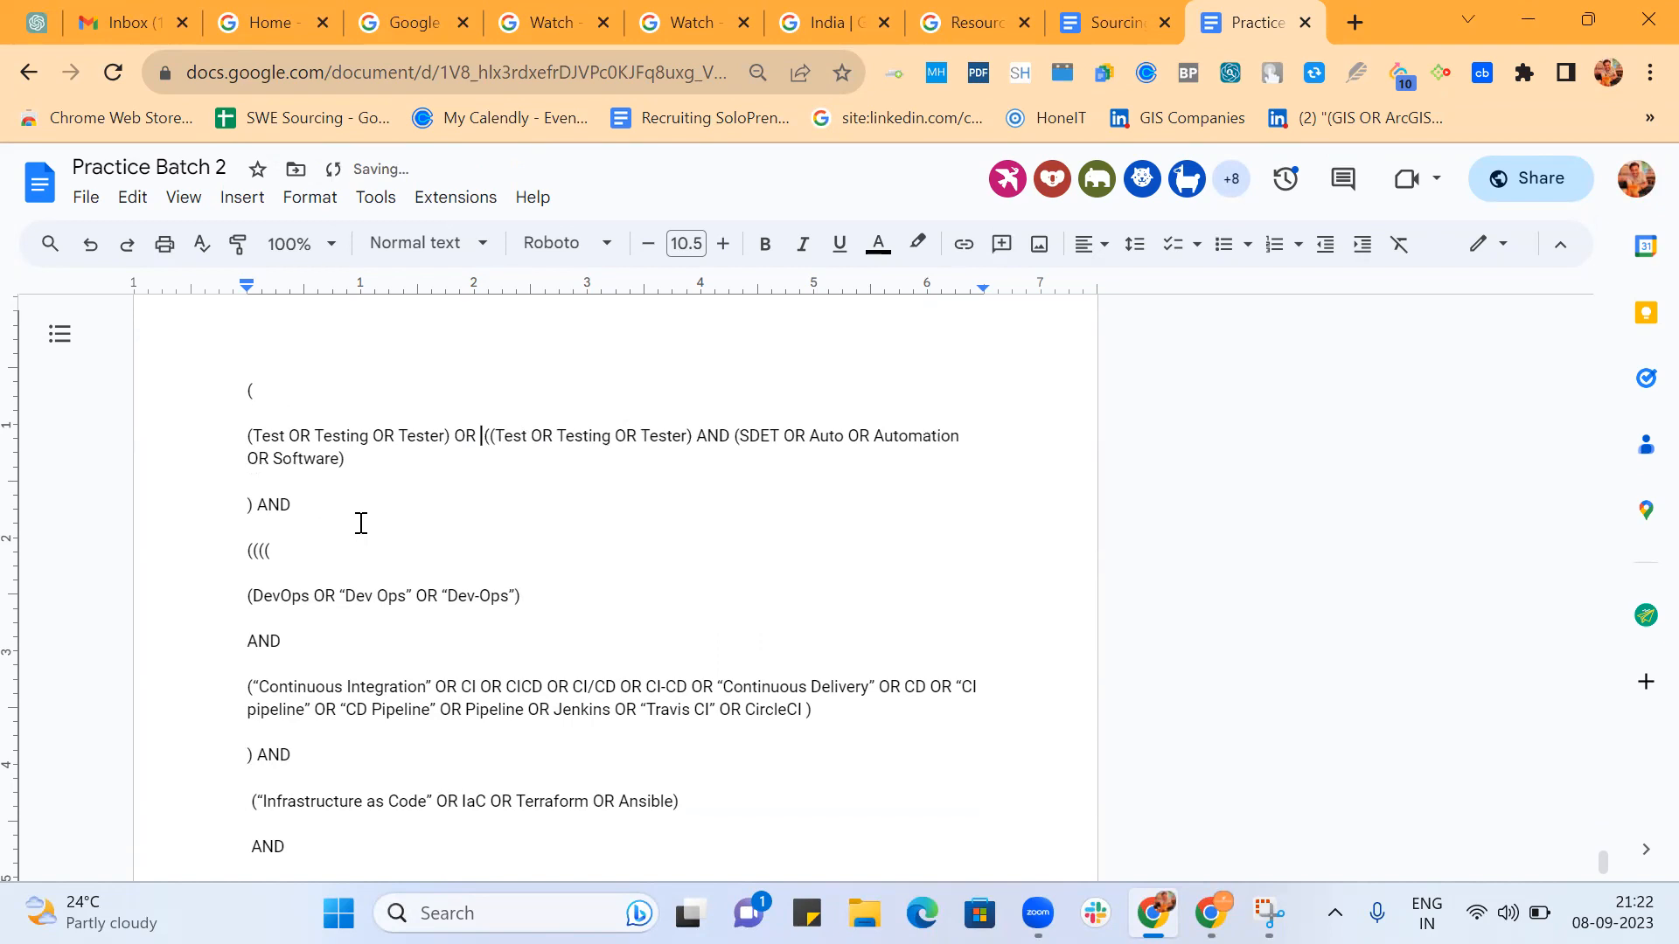
key(BackSpace)
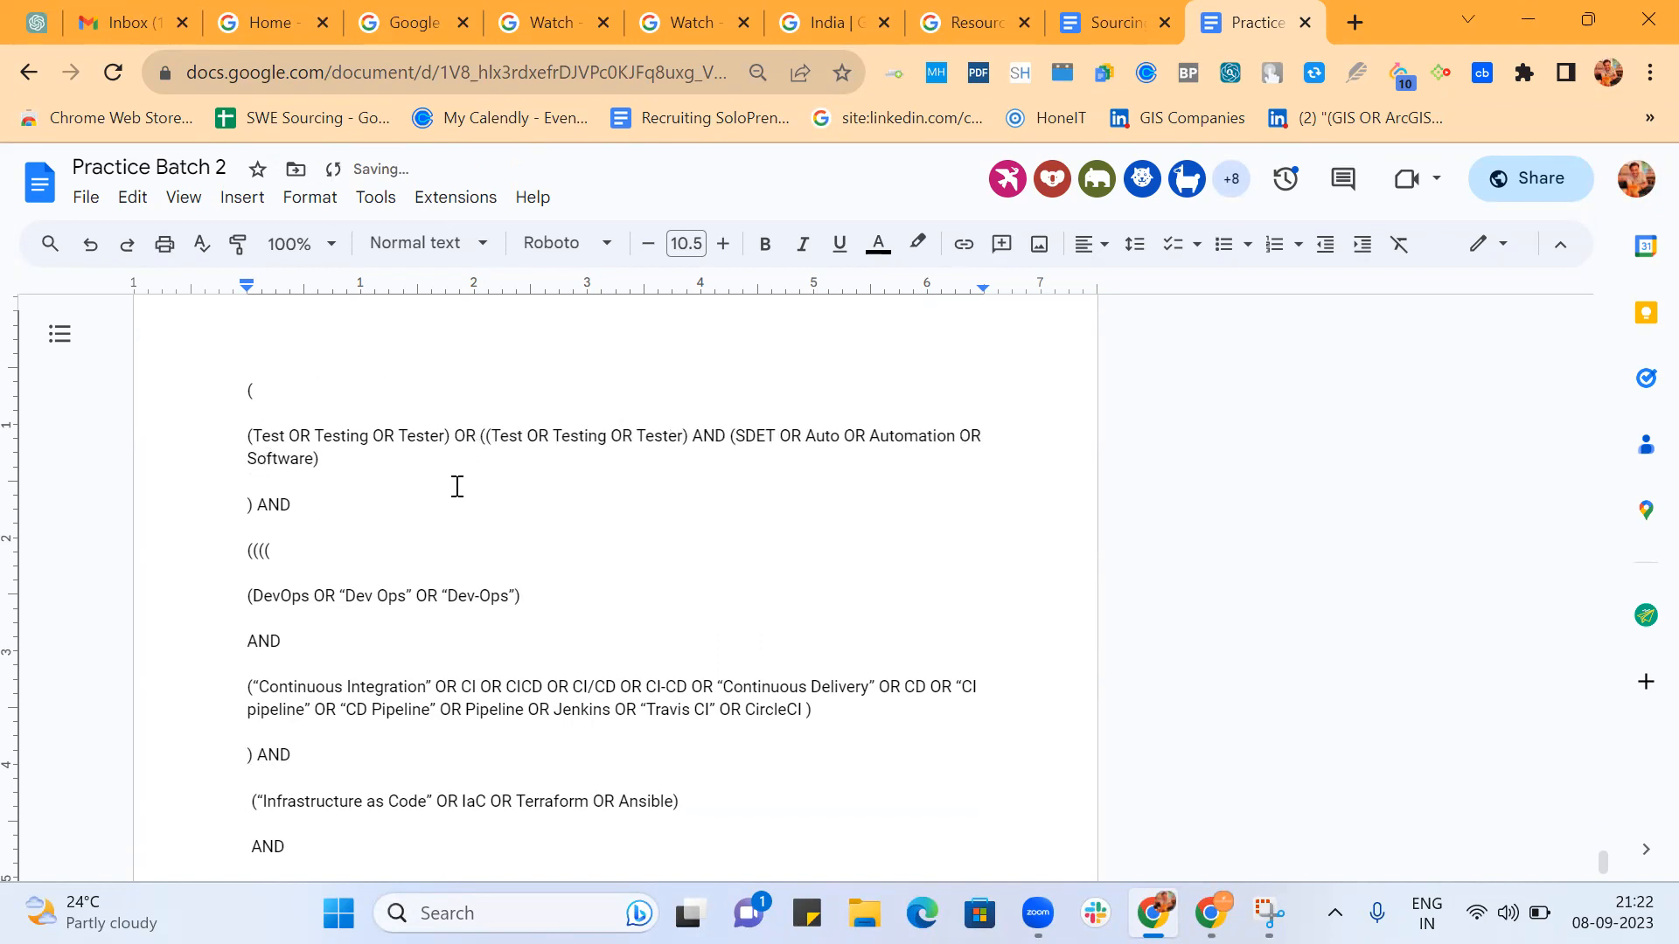
click(467, 437)
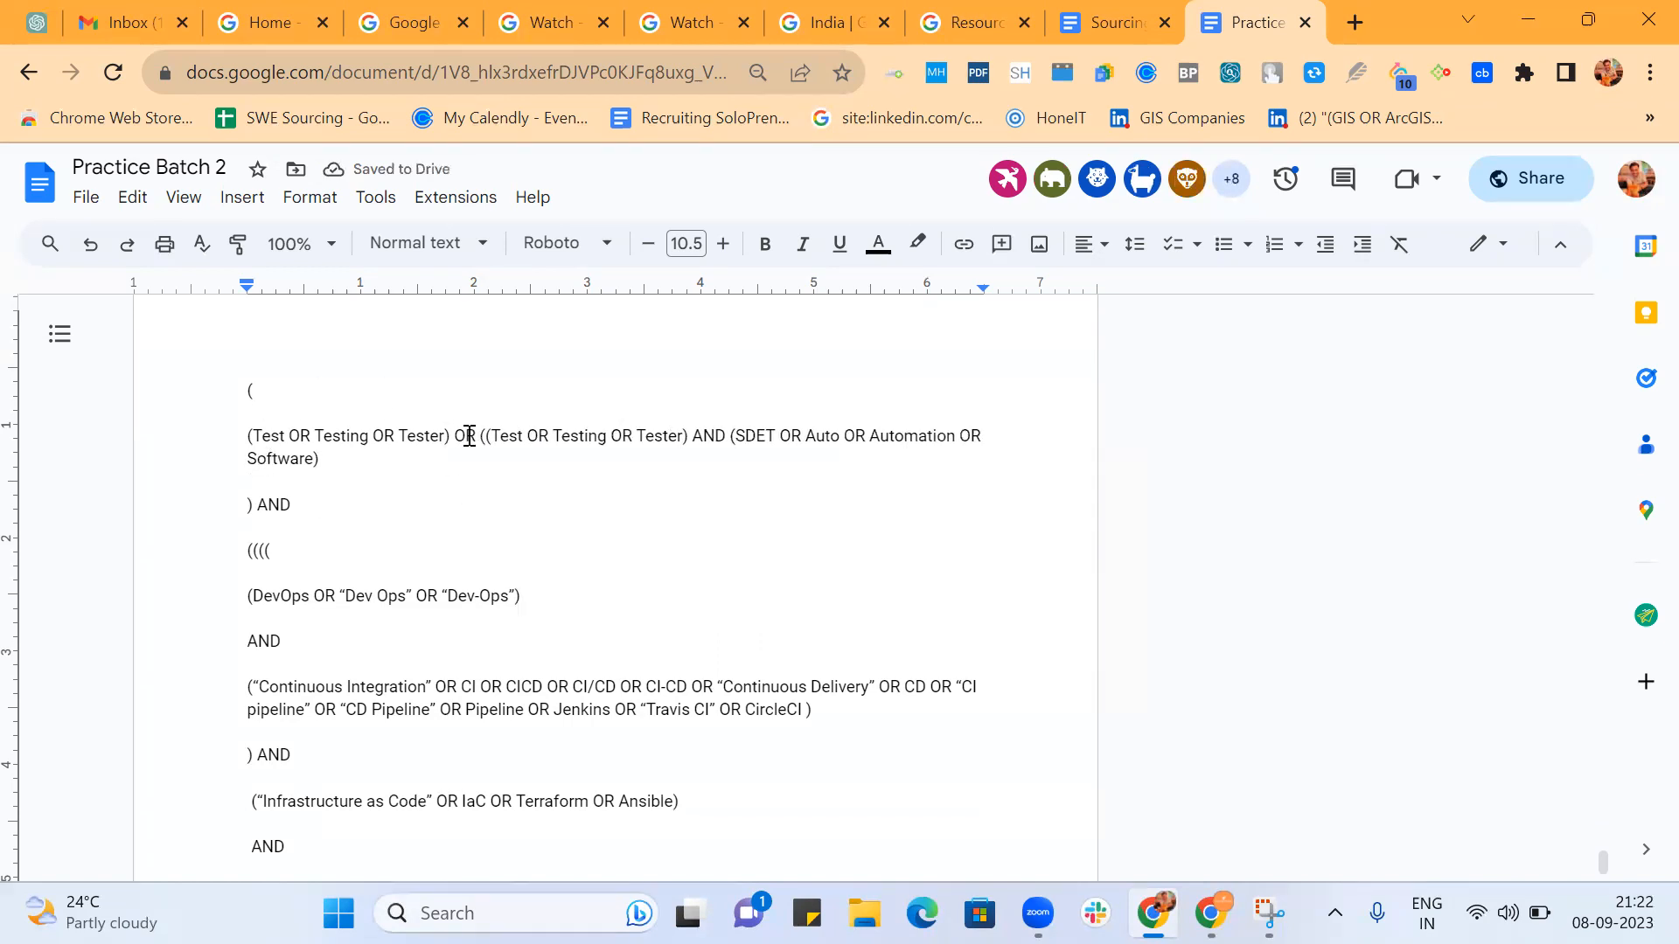
Put AND on its own line and attach the closing parenthesis before it to the end of Software).
click(258, 505)
key(Return)
click(248, 507)
key(BackSpace)
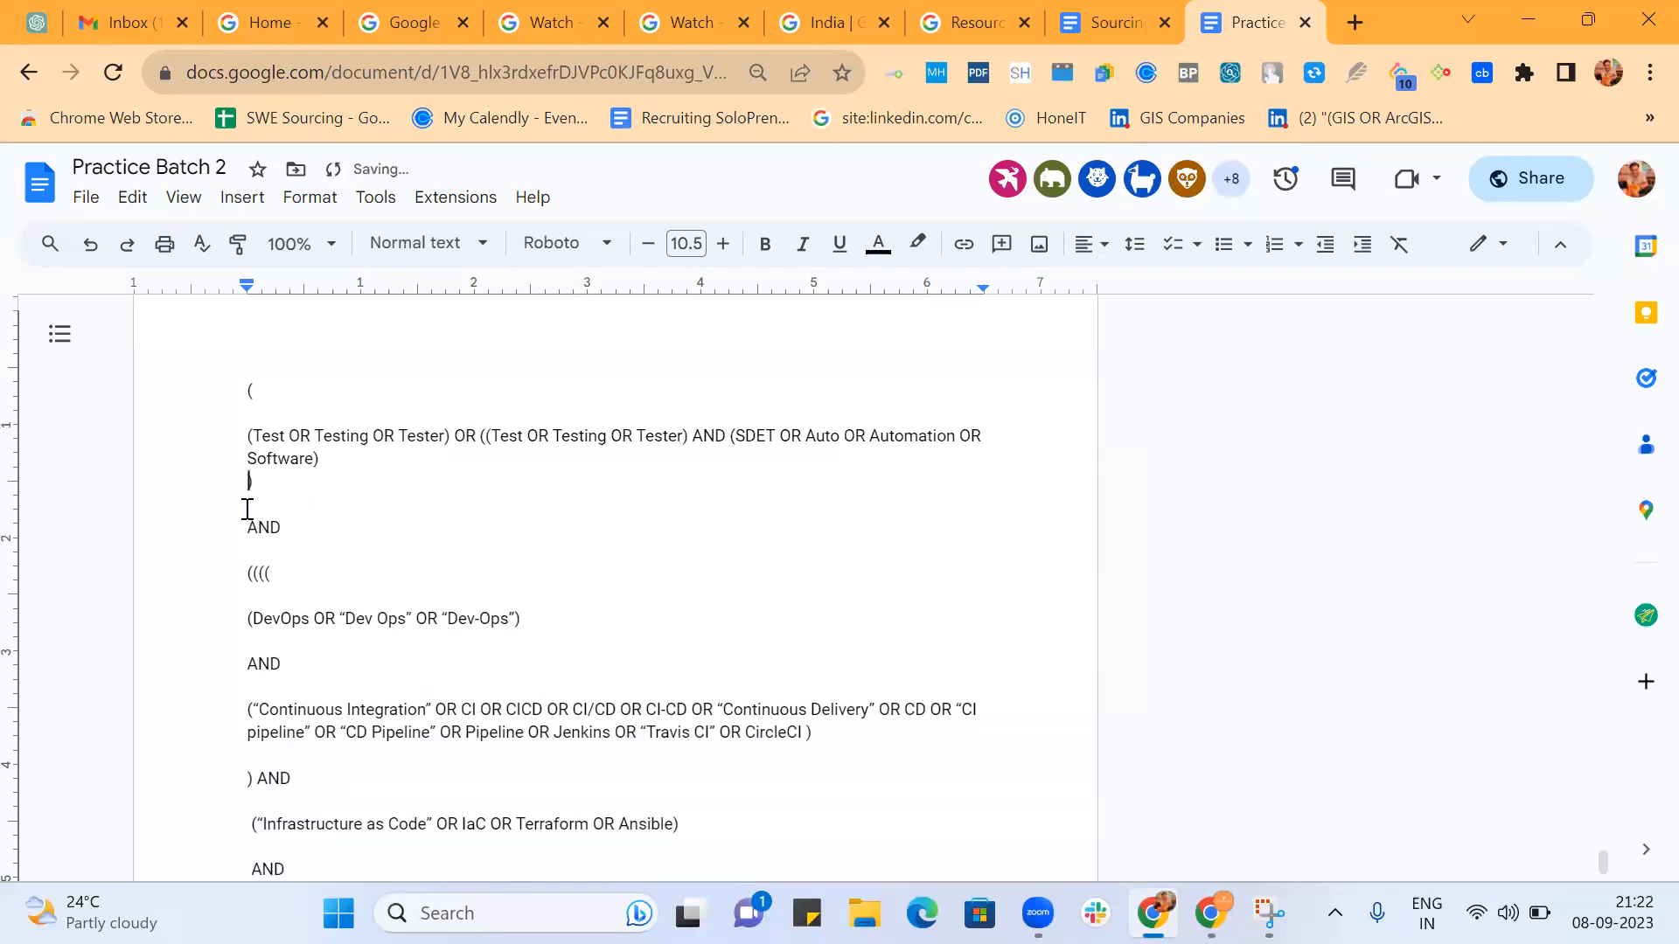
Join the outer opening parenthesis to the start of the first Test group's line.
click(247, 435)
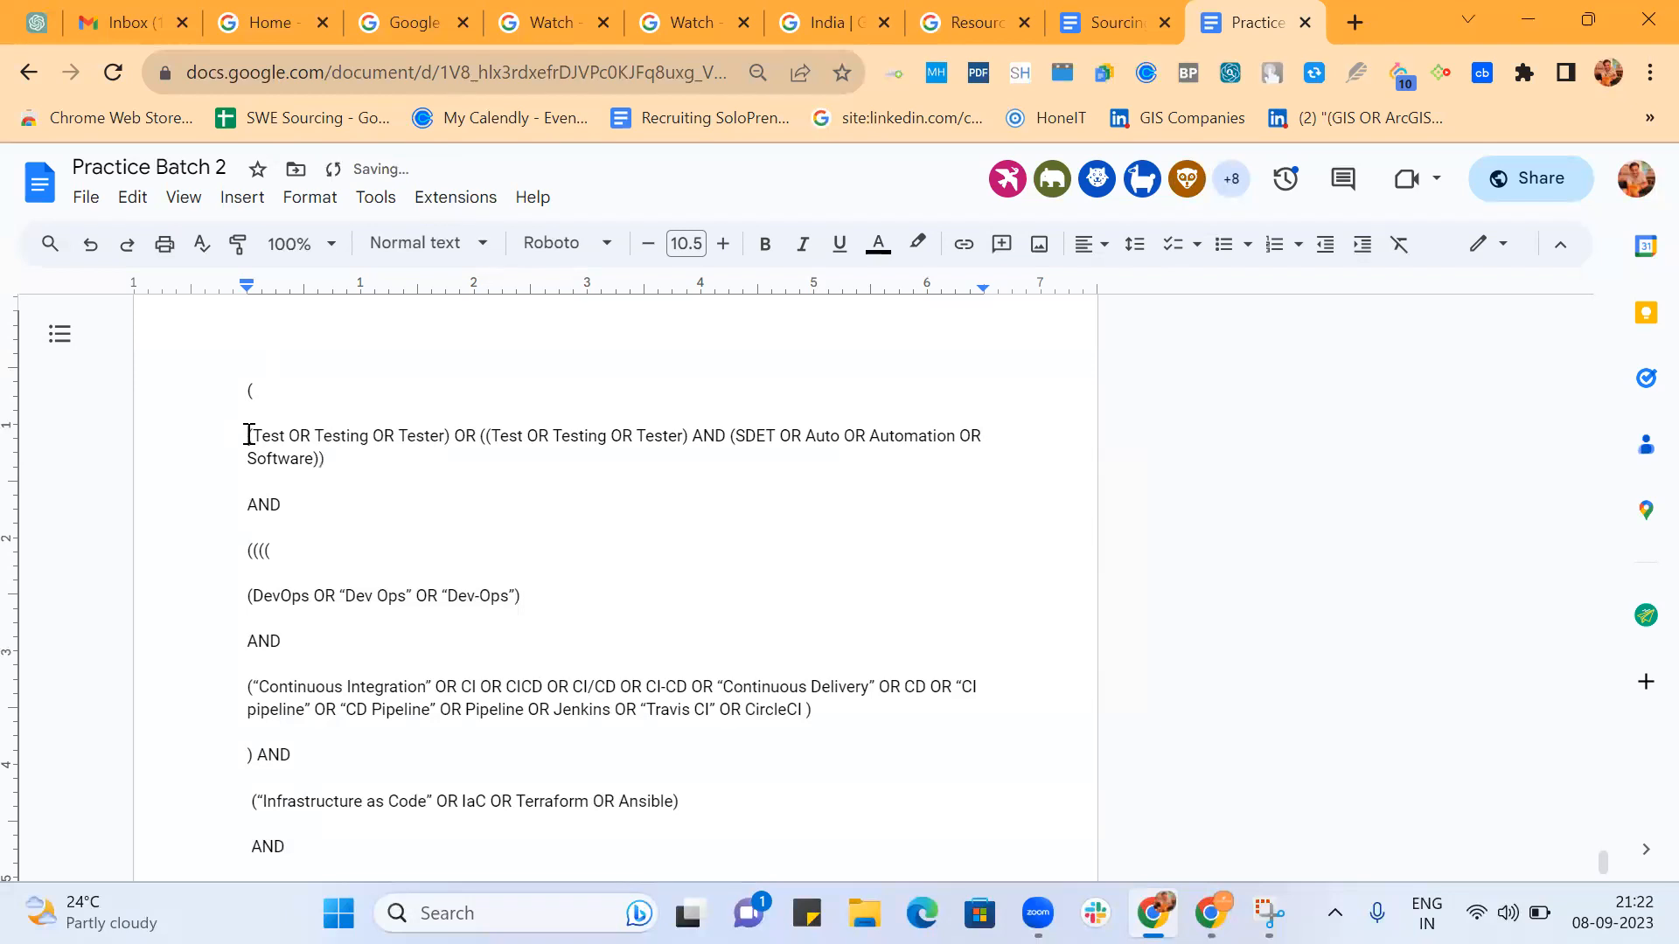
key(BackSpace)
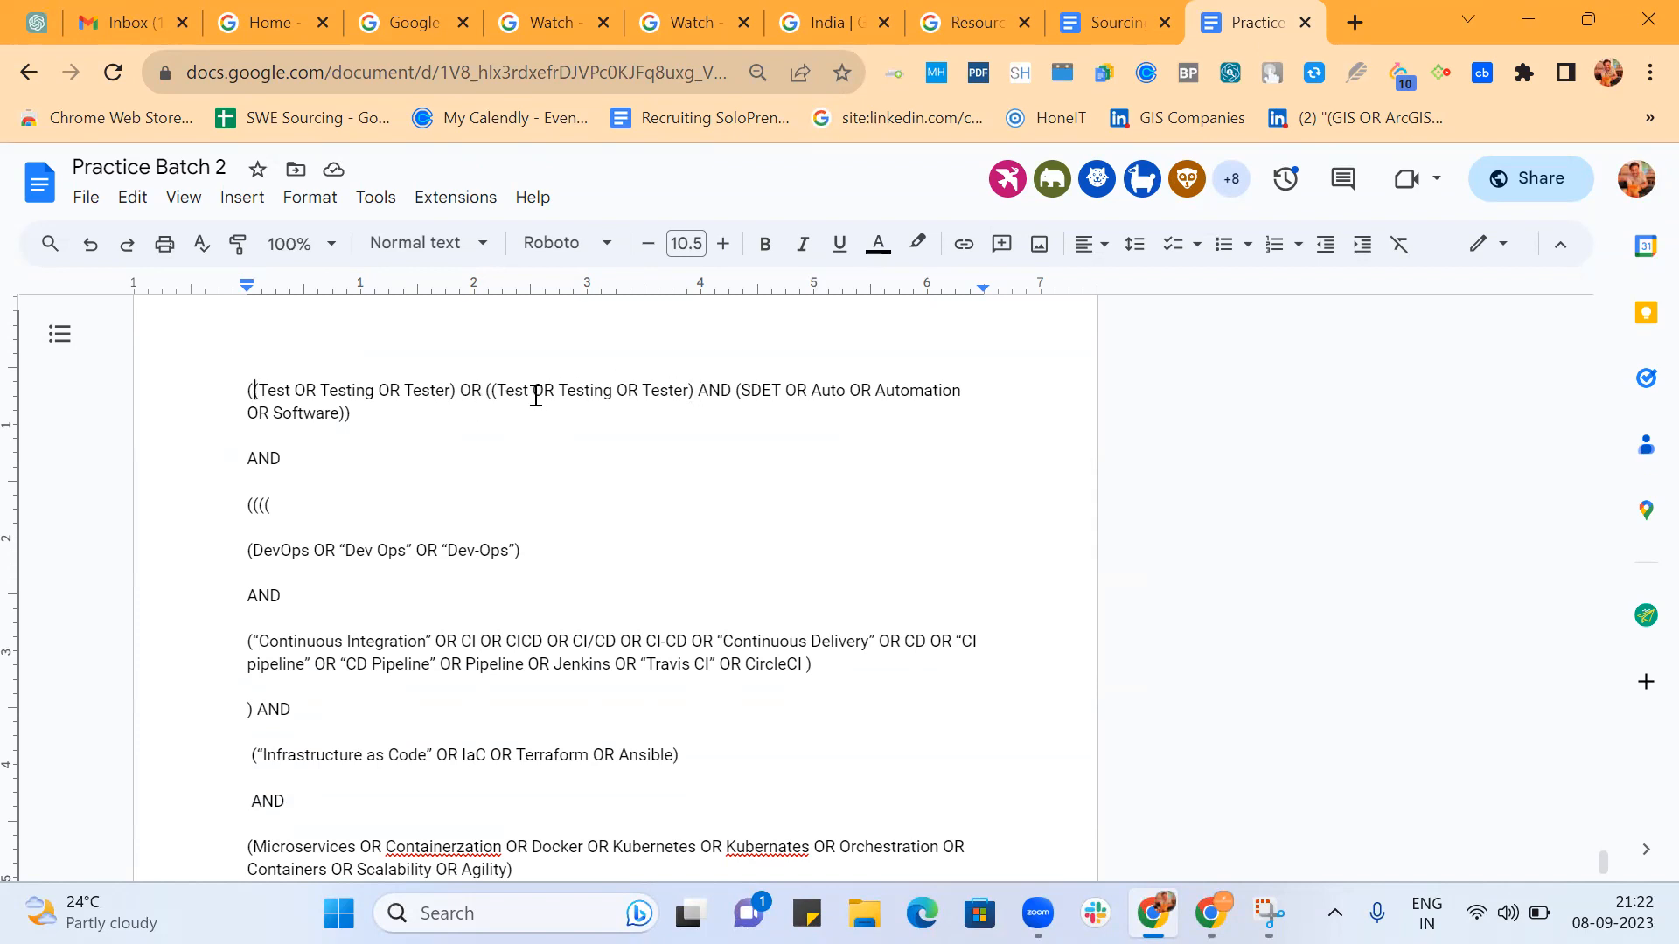
text(Srinidhi (((Software | Senior) (Test | Tester |Testing | "Developer in test")) | (SDET | SWE )))
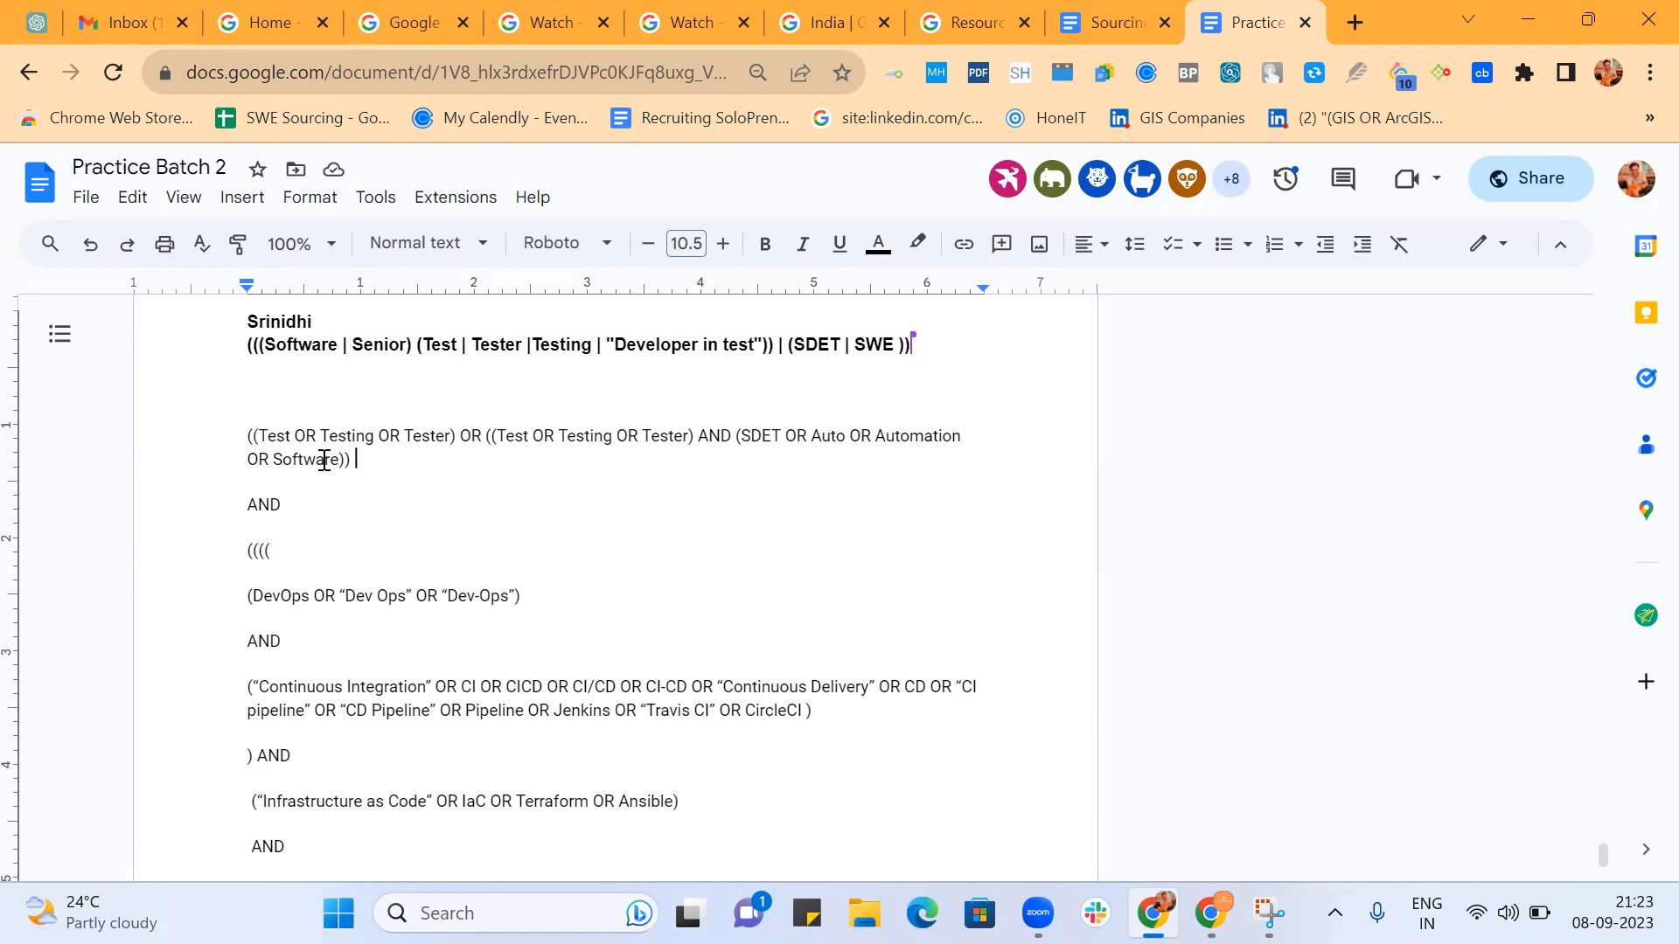
Compare the combined Test and SDET group with the DevOps group, highlighting each one in turn.
drag(354, 460, 234, 427)
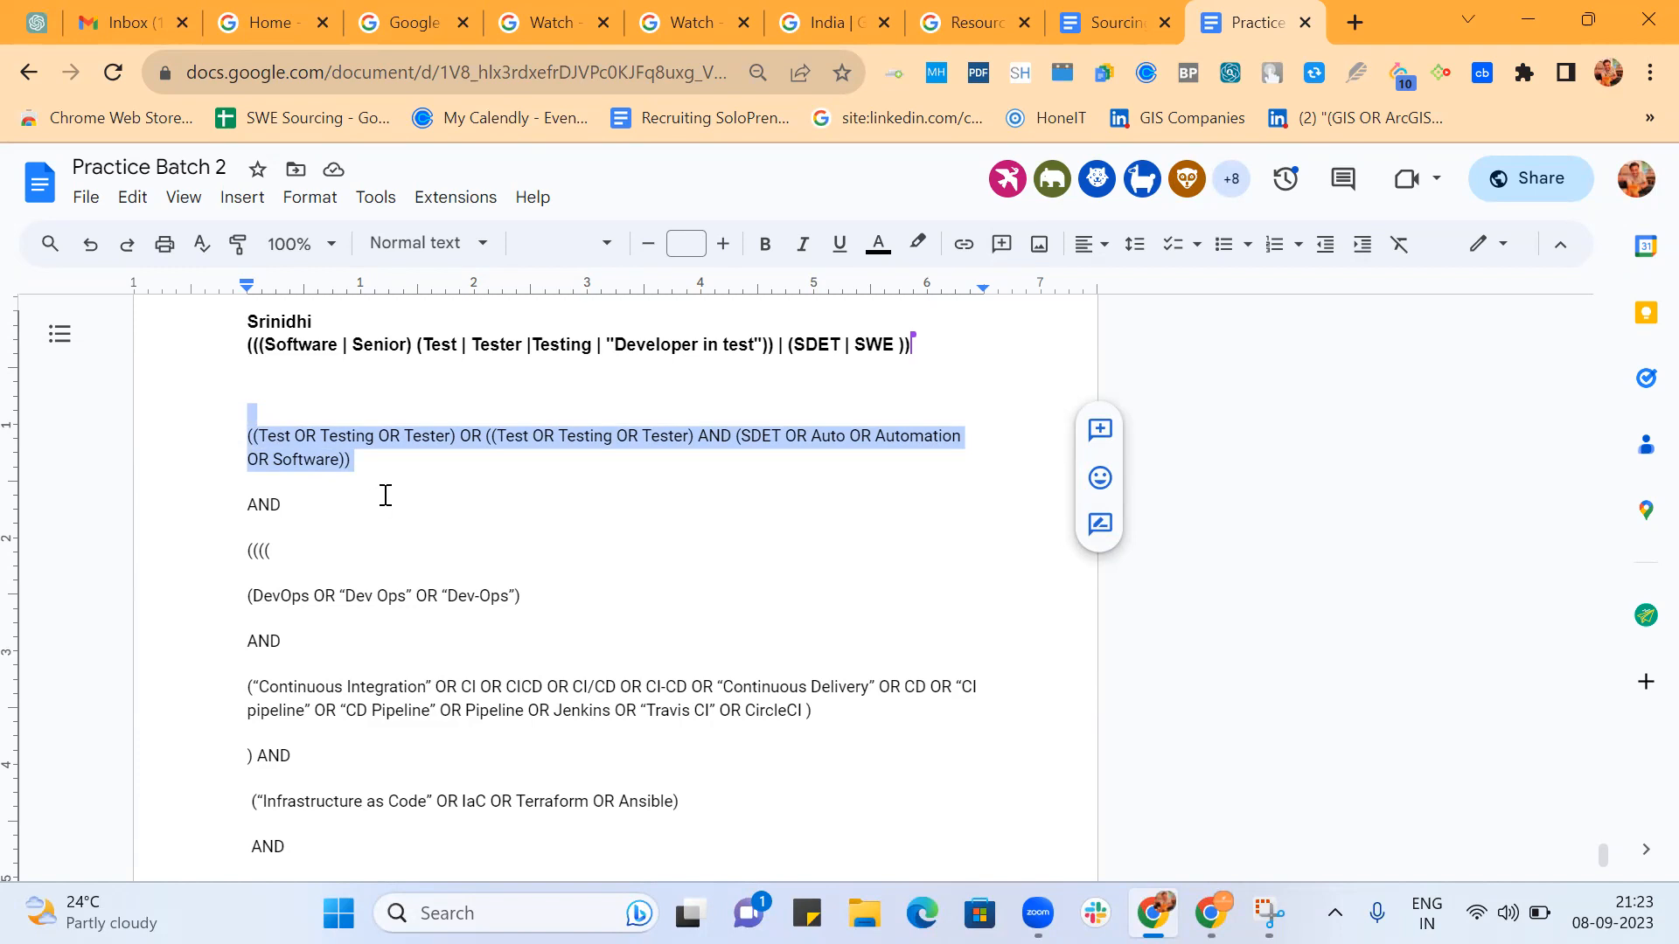
scroll(385, 495, down, 1)
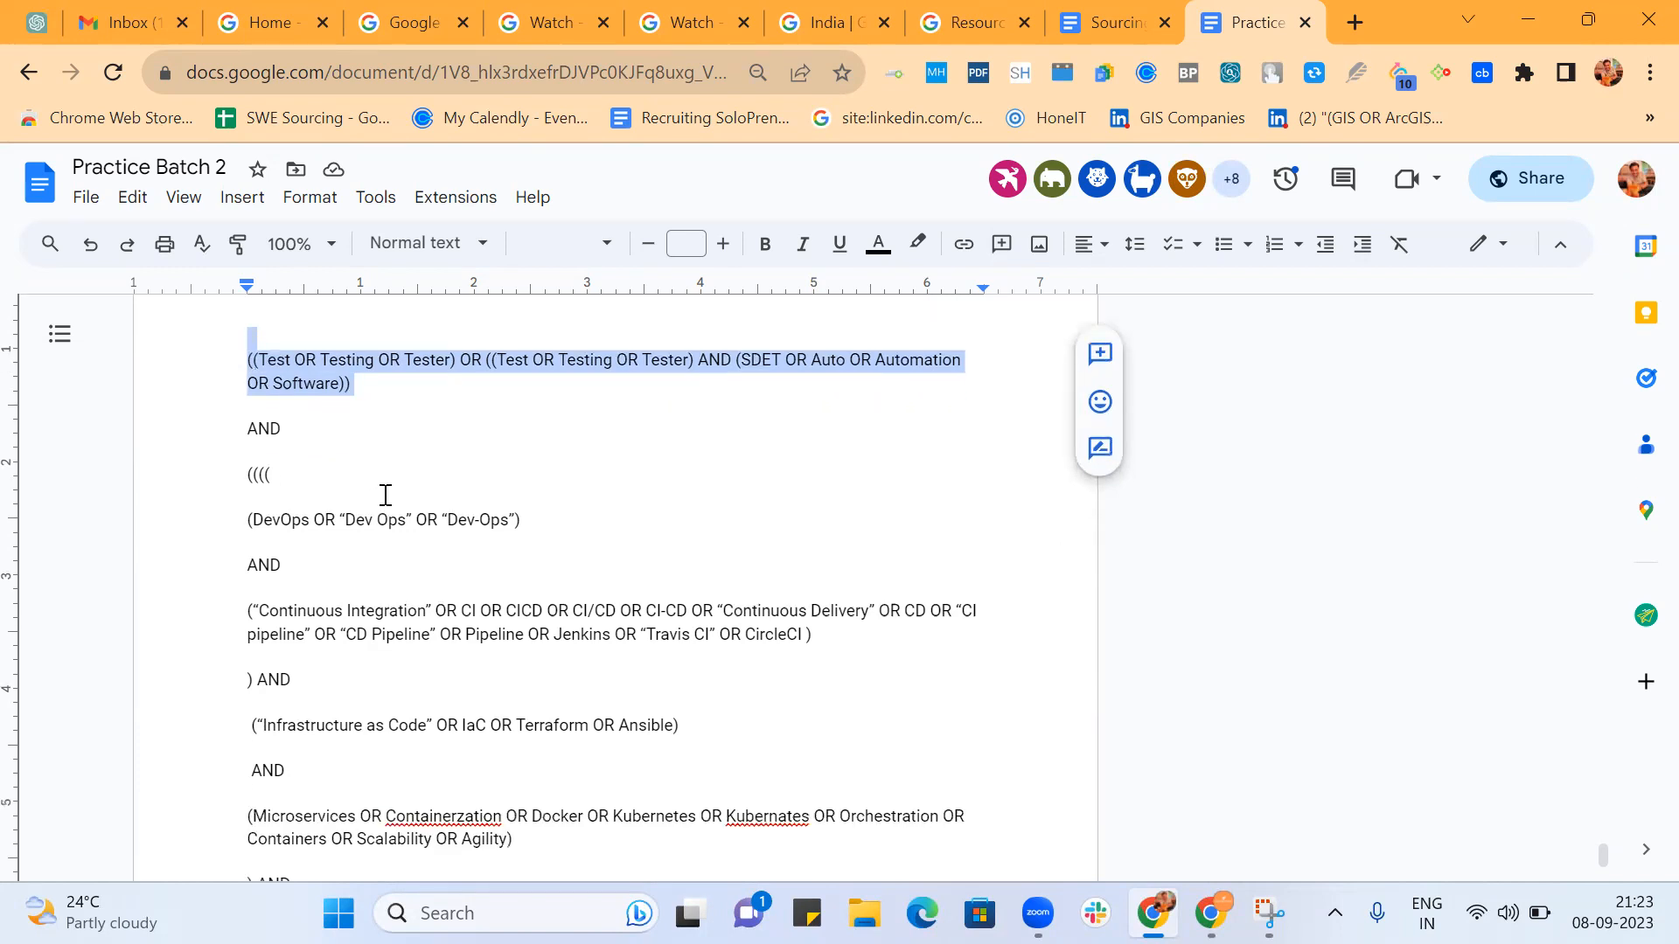
click(375, 382)
drag(375, 382, 238, 347)
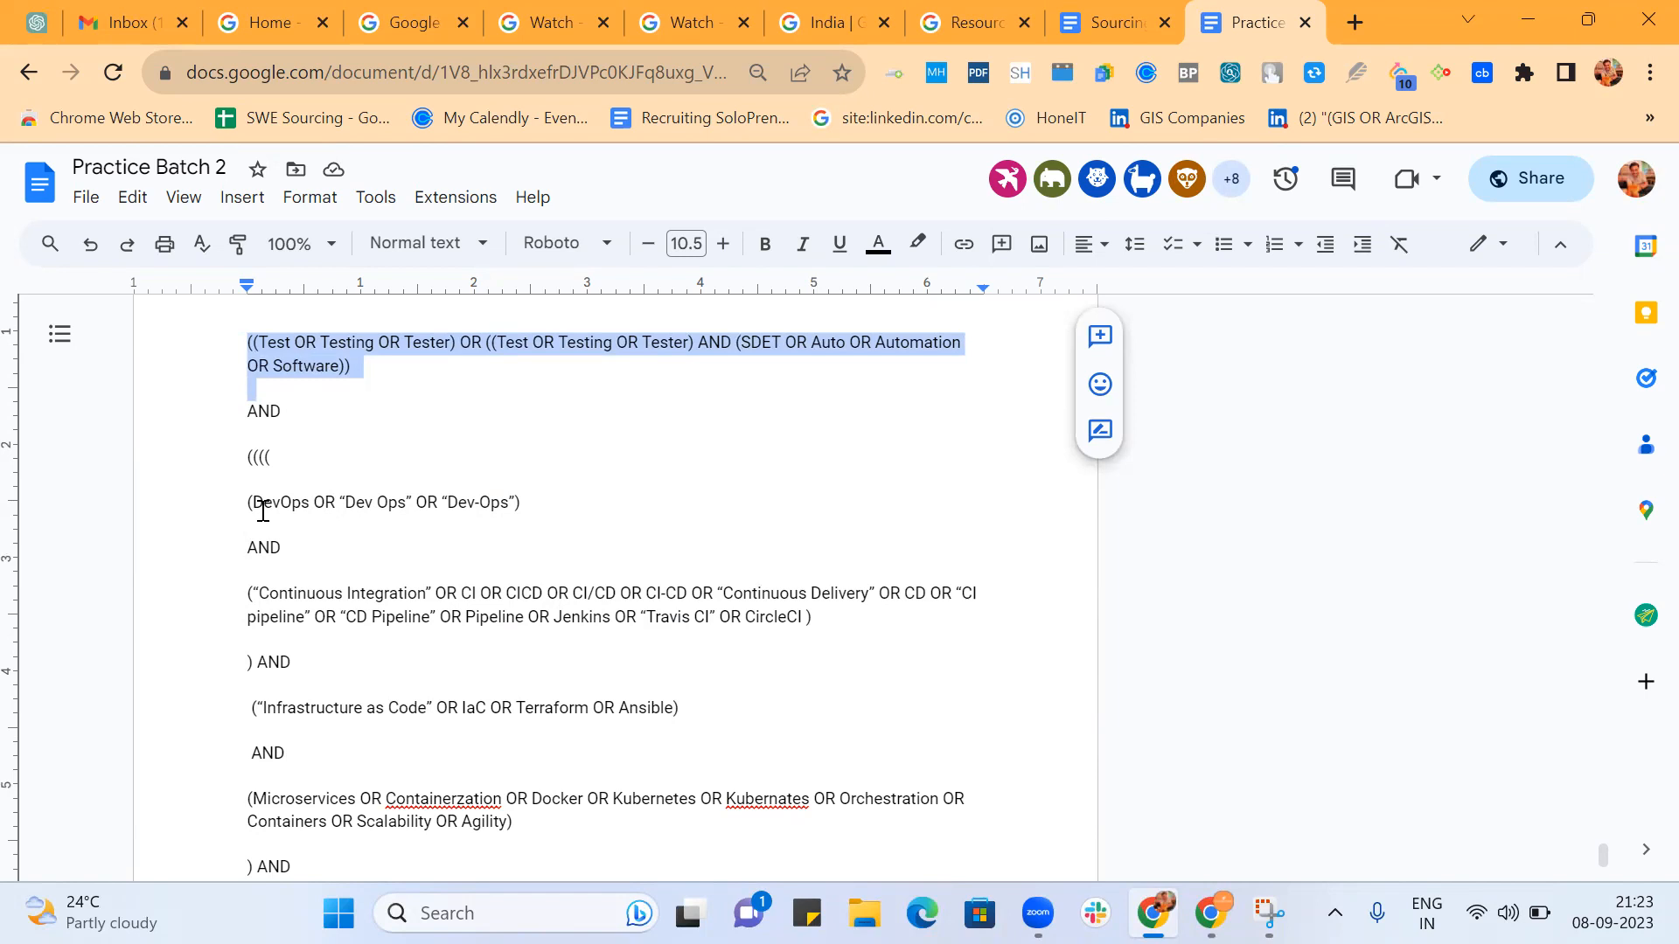
drag(250, 502, 537, 508)
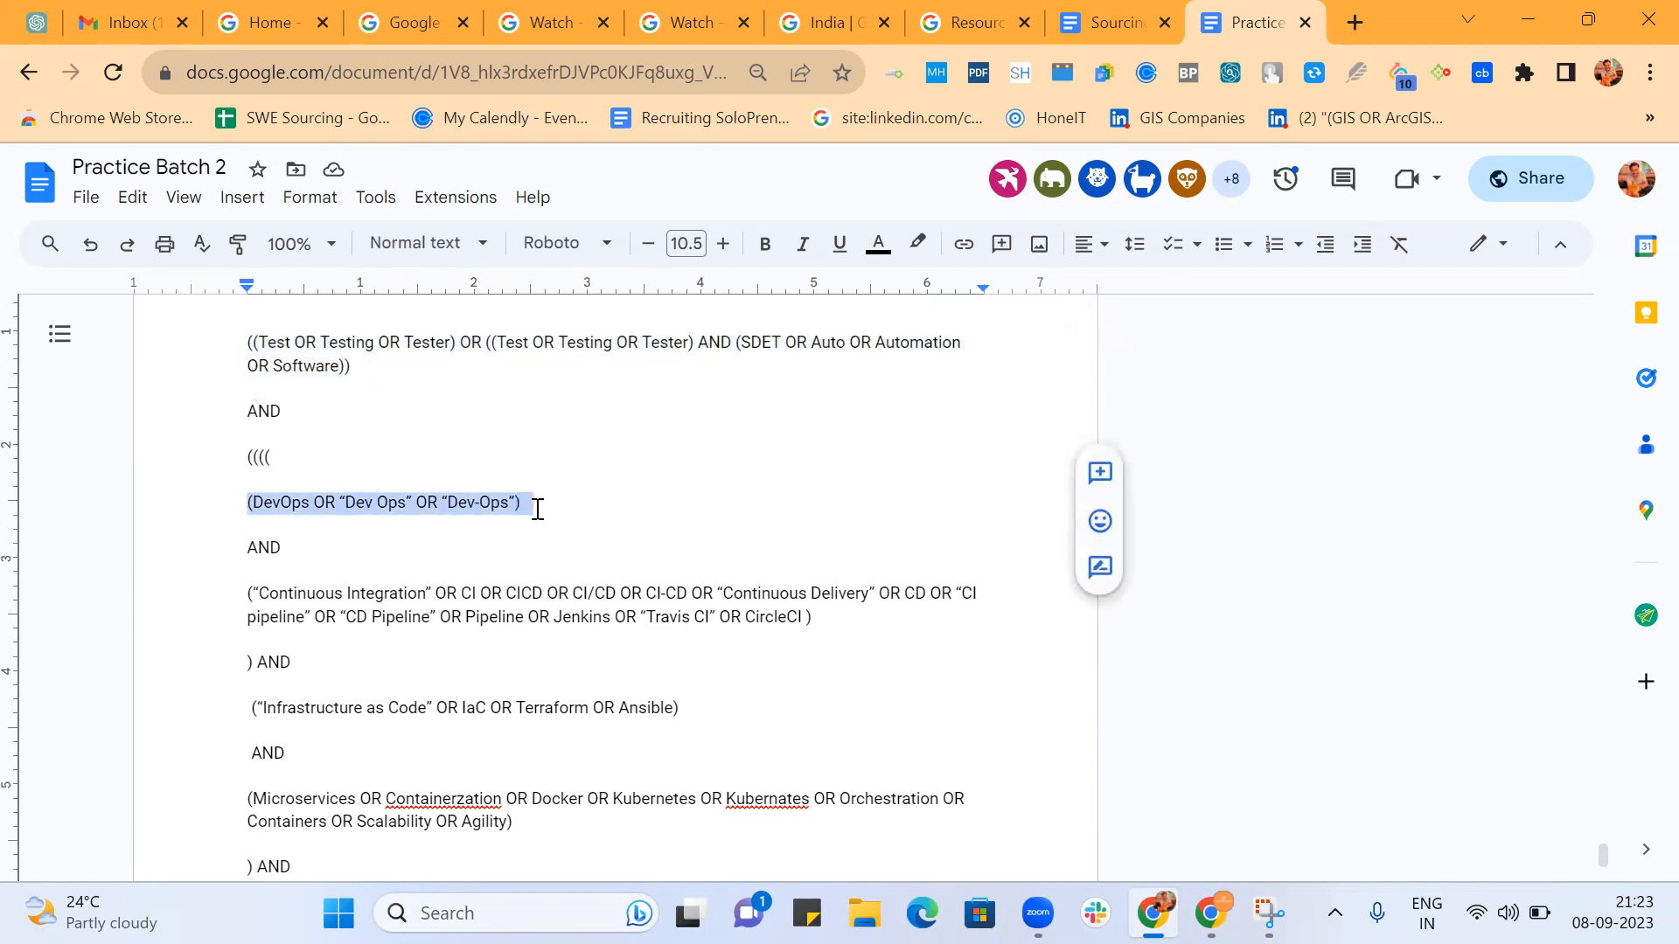
click(517, 502)
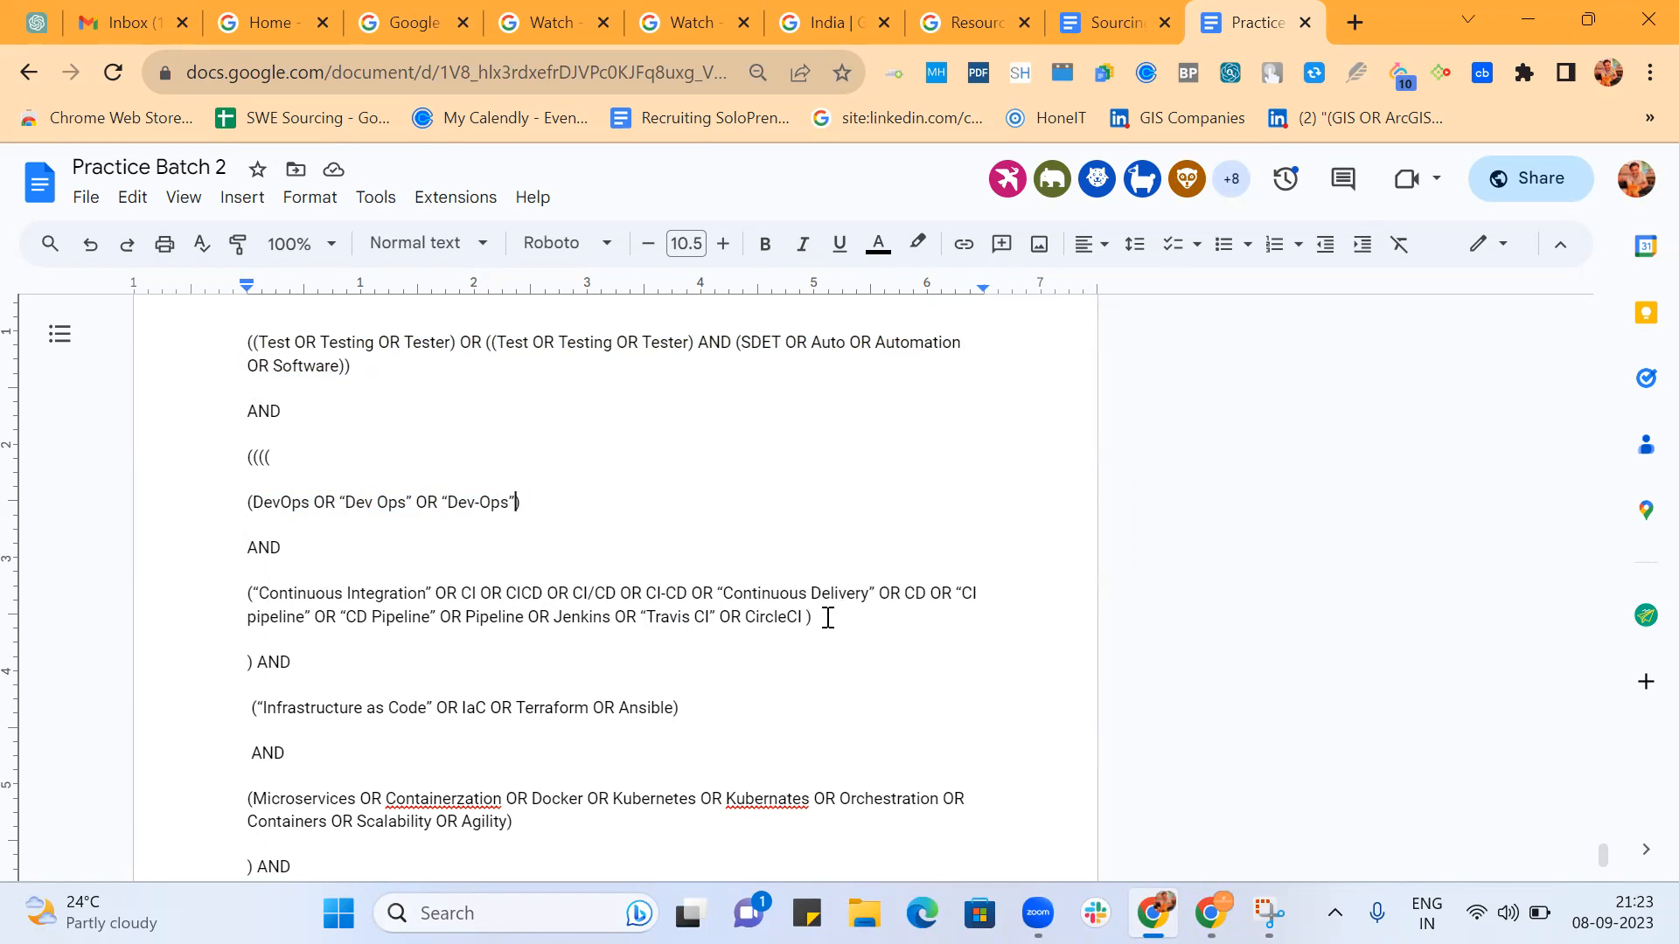
Join AND and the "Continuous Integration" group to the line of the DevOps group.
click(250, 544)
key(BackSpace)
key(BackSpace)
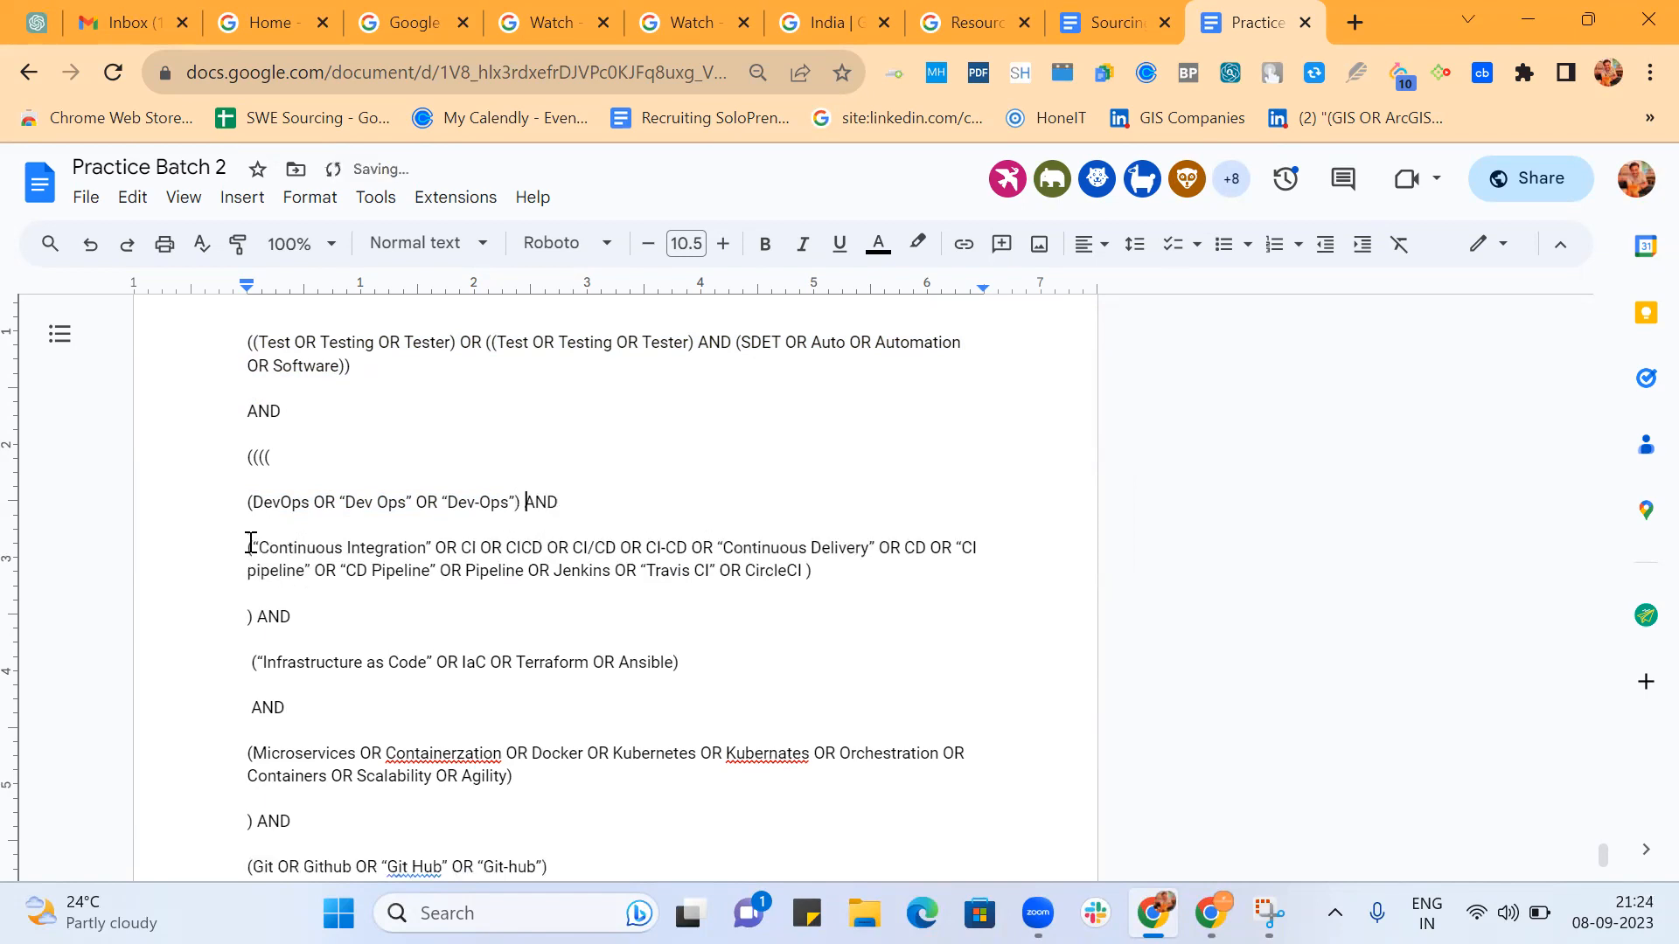
click(250, 545)
key(BackSpace)
key(BackSpace)
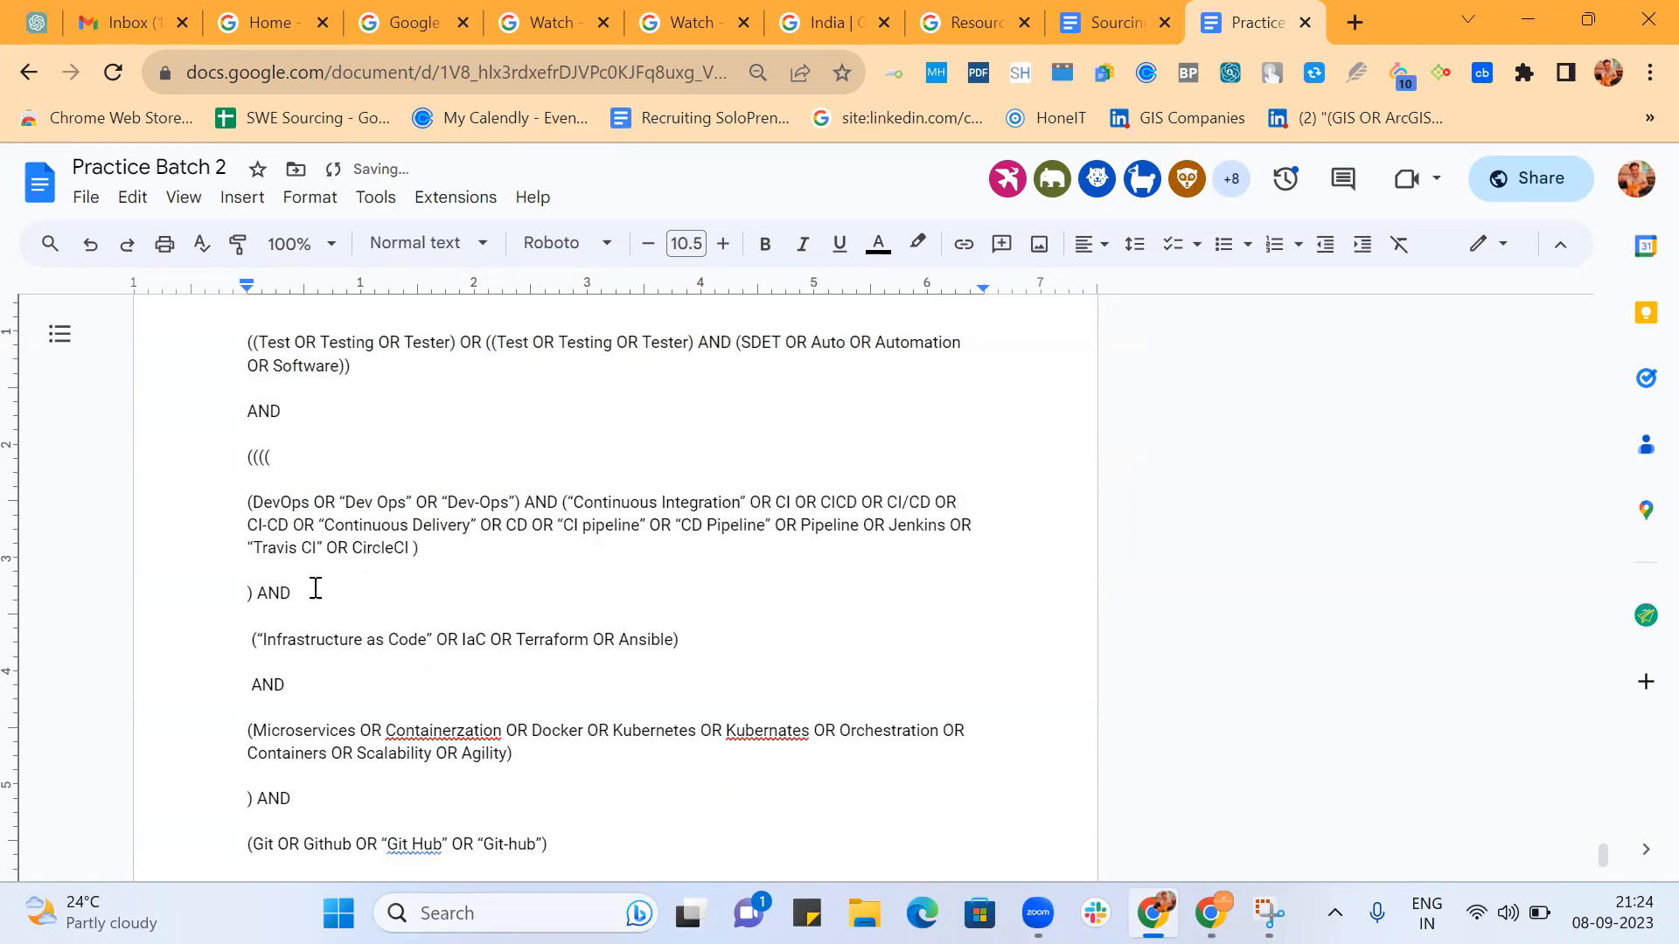
Move the AND after the closing parenthesis below the "Continuous Integration" group onto its own line.
click(264, 597)
key(Return)
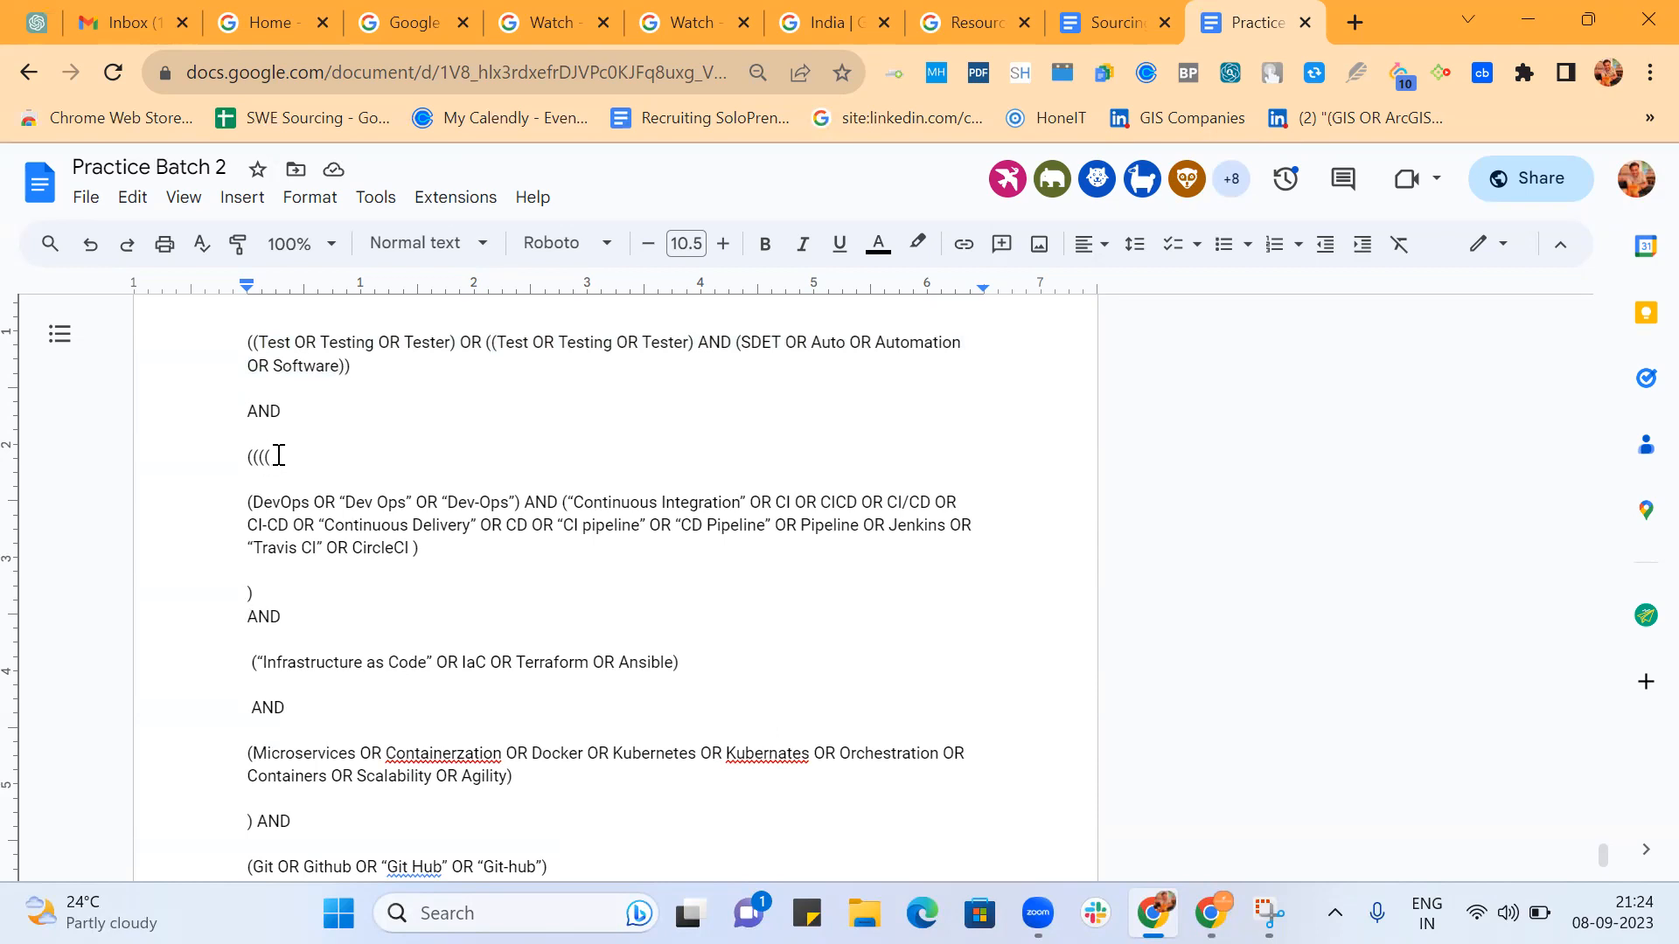
scroll(374, 542, down, 5)
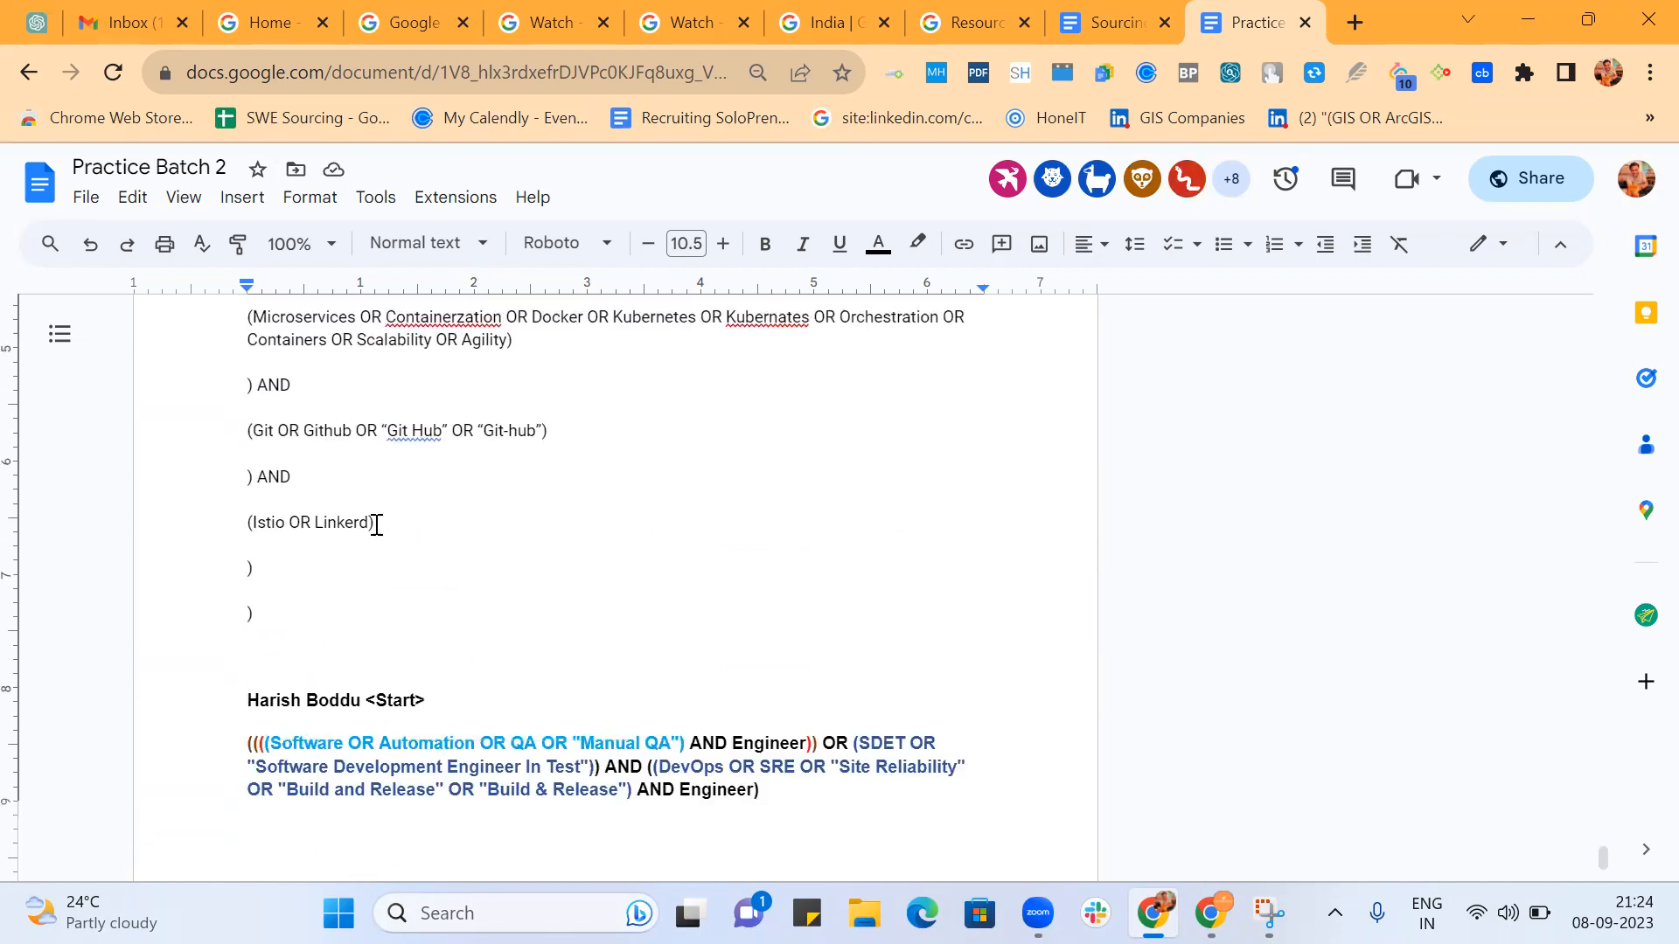
Delete the line of four opening parentheses above the DevOps group.
scroll(376, 529, up, 6)
click(293, 537)
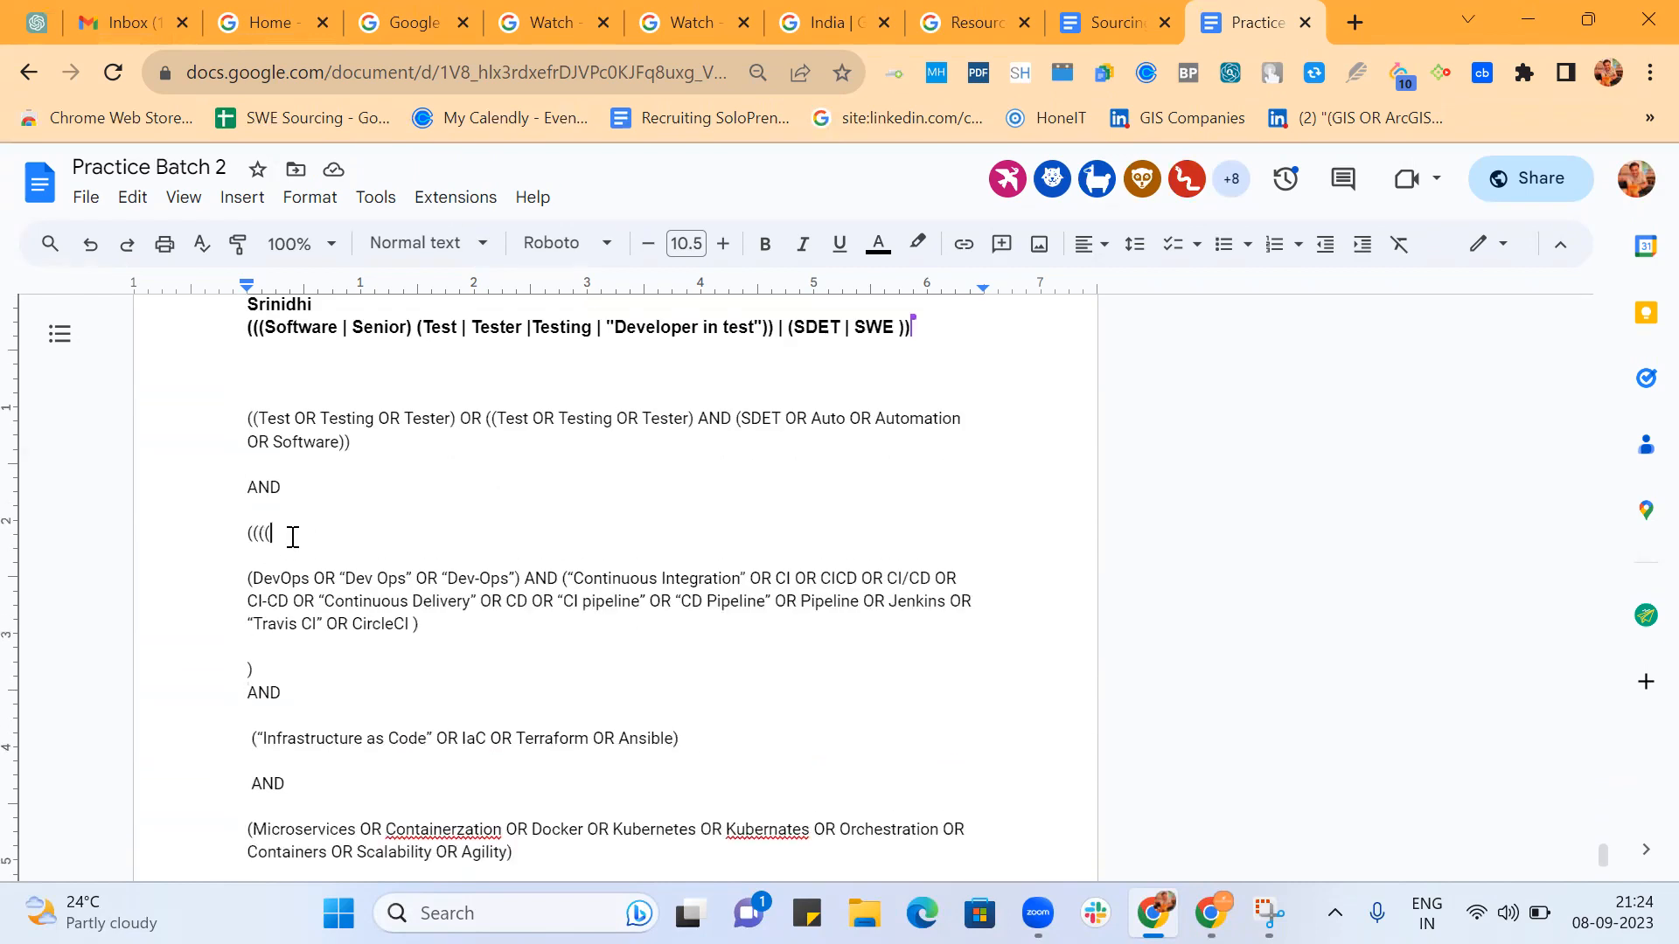
drag(293, 537, 195, 539)
key(BackSpace)
key(BackSpace)
key(Down)
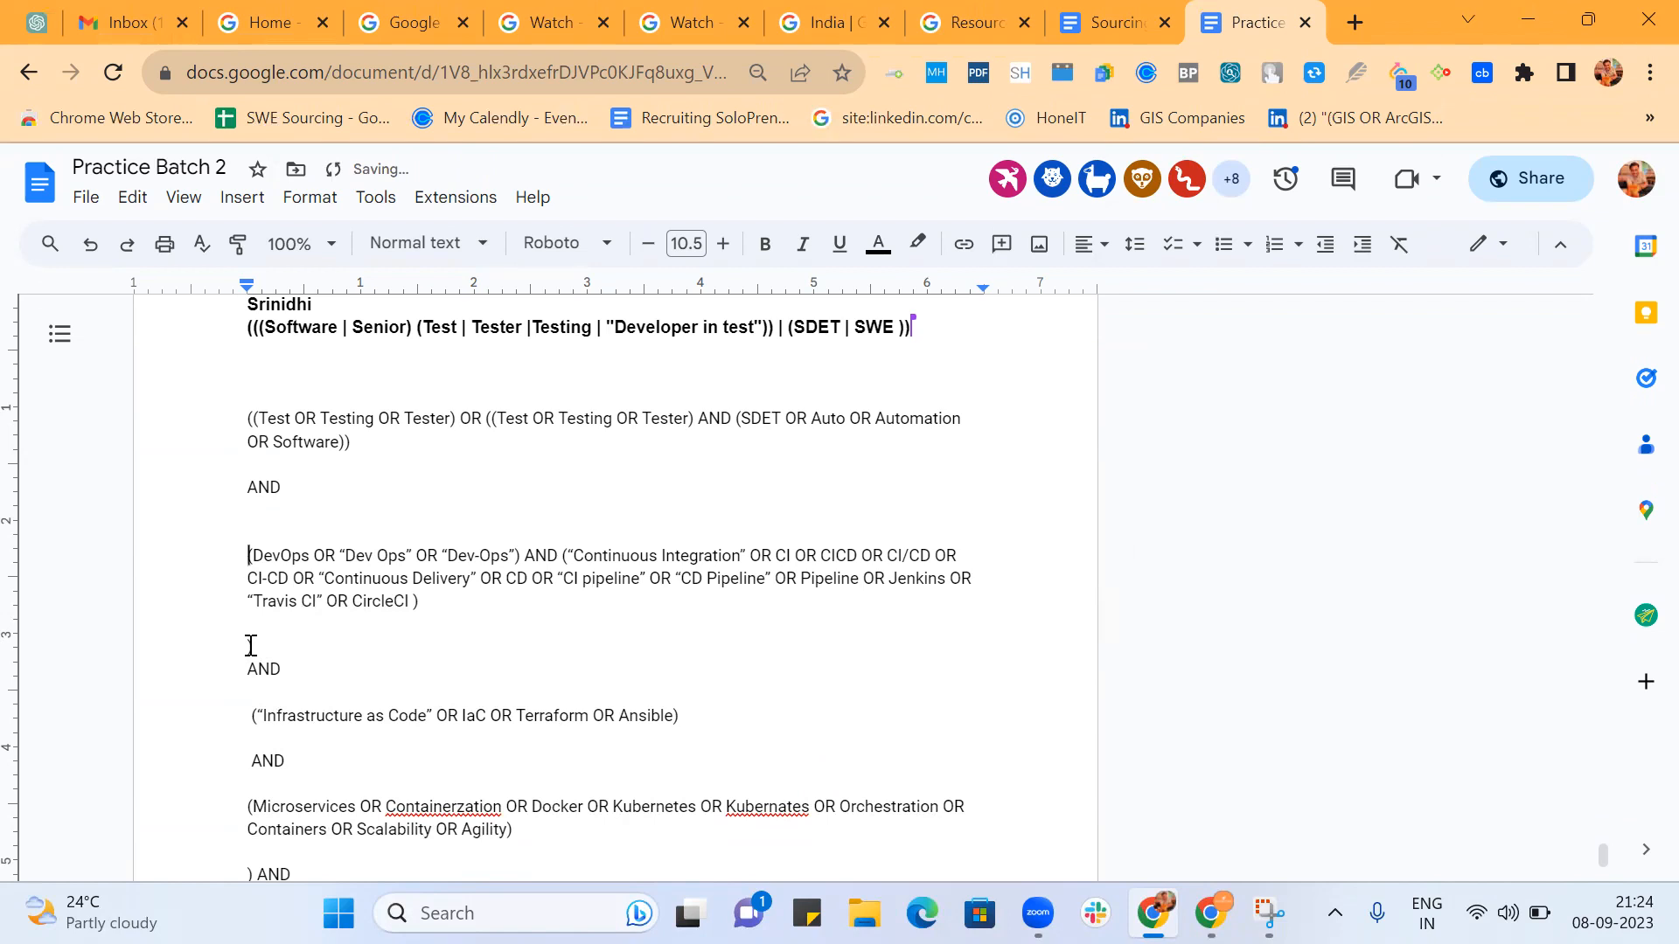
Delete the closing parenthesis below the "Continuous Integration" group and join the following AND to that group's line.
click(252, 647)
key(BackSpace)
key(BackSpace)
key(Delete)
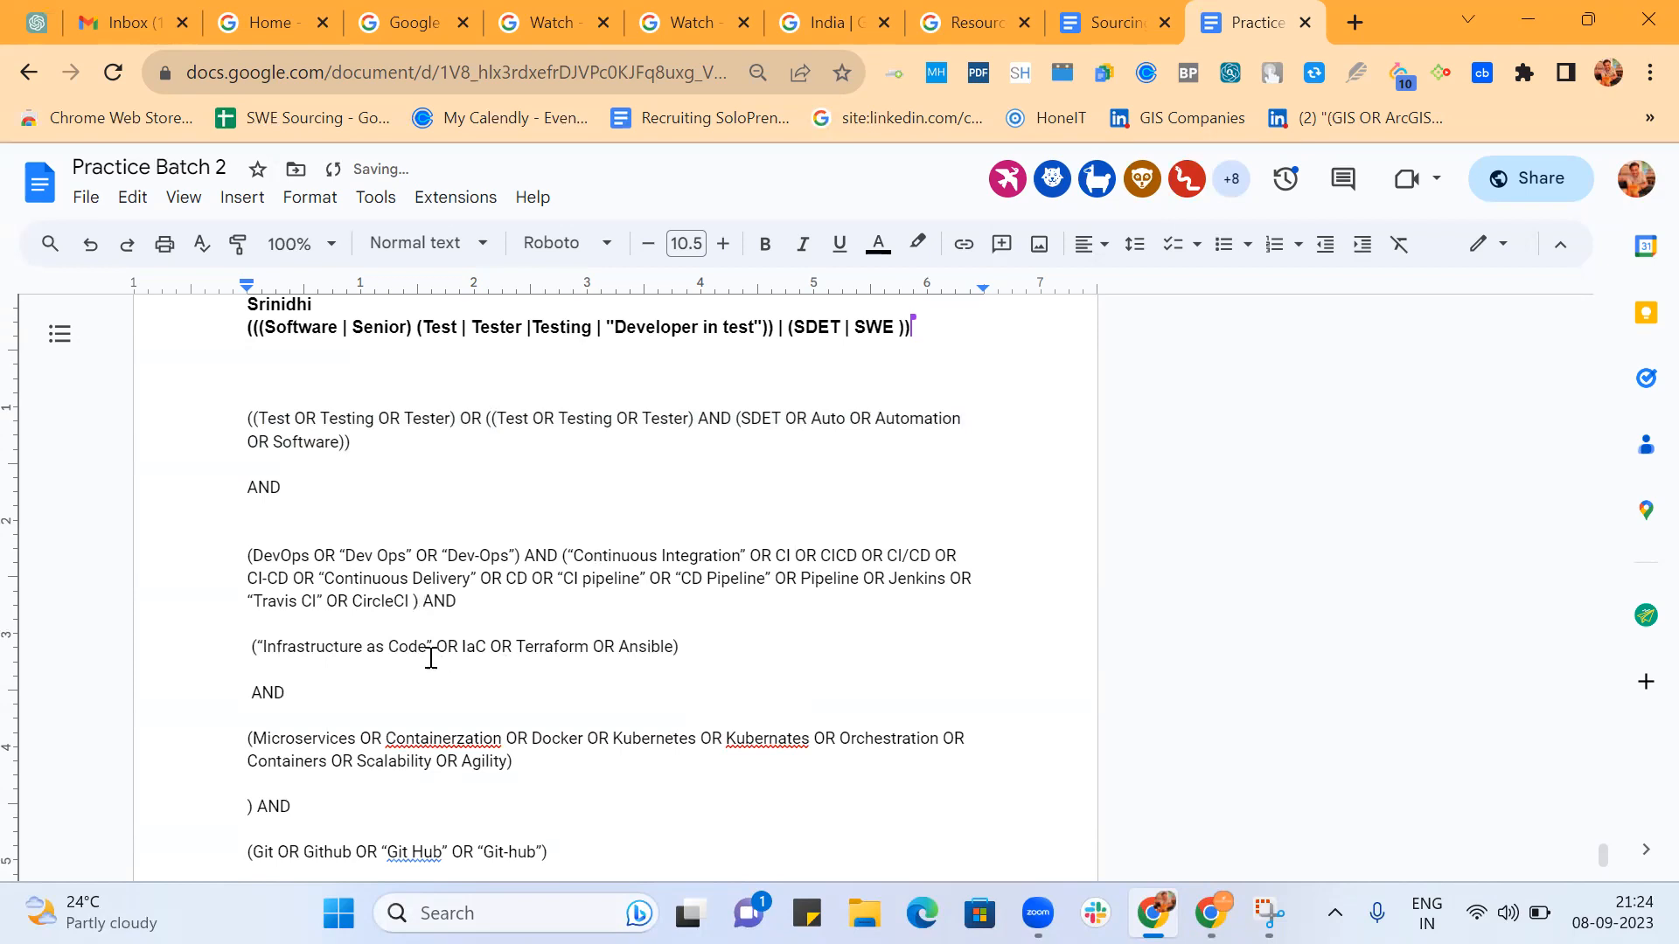
Join the "Infrastructure as Code" group and the AND below it to the end of the DevOps paragraph.
click(254, 648)
key(BackSpace)
key(BackSpace)
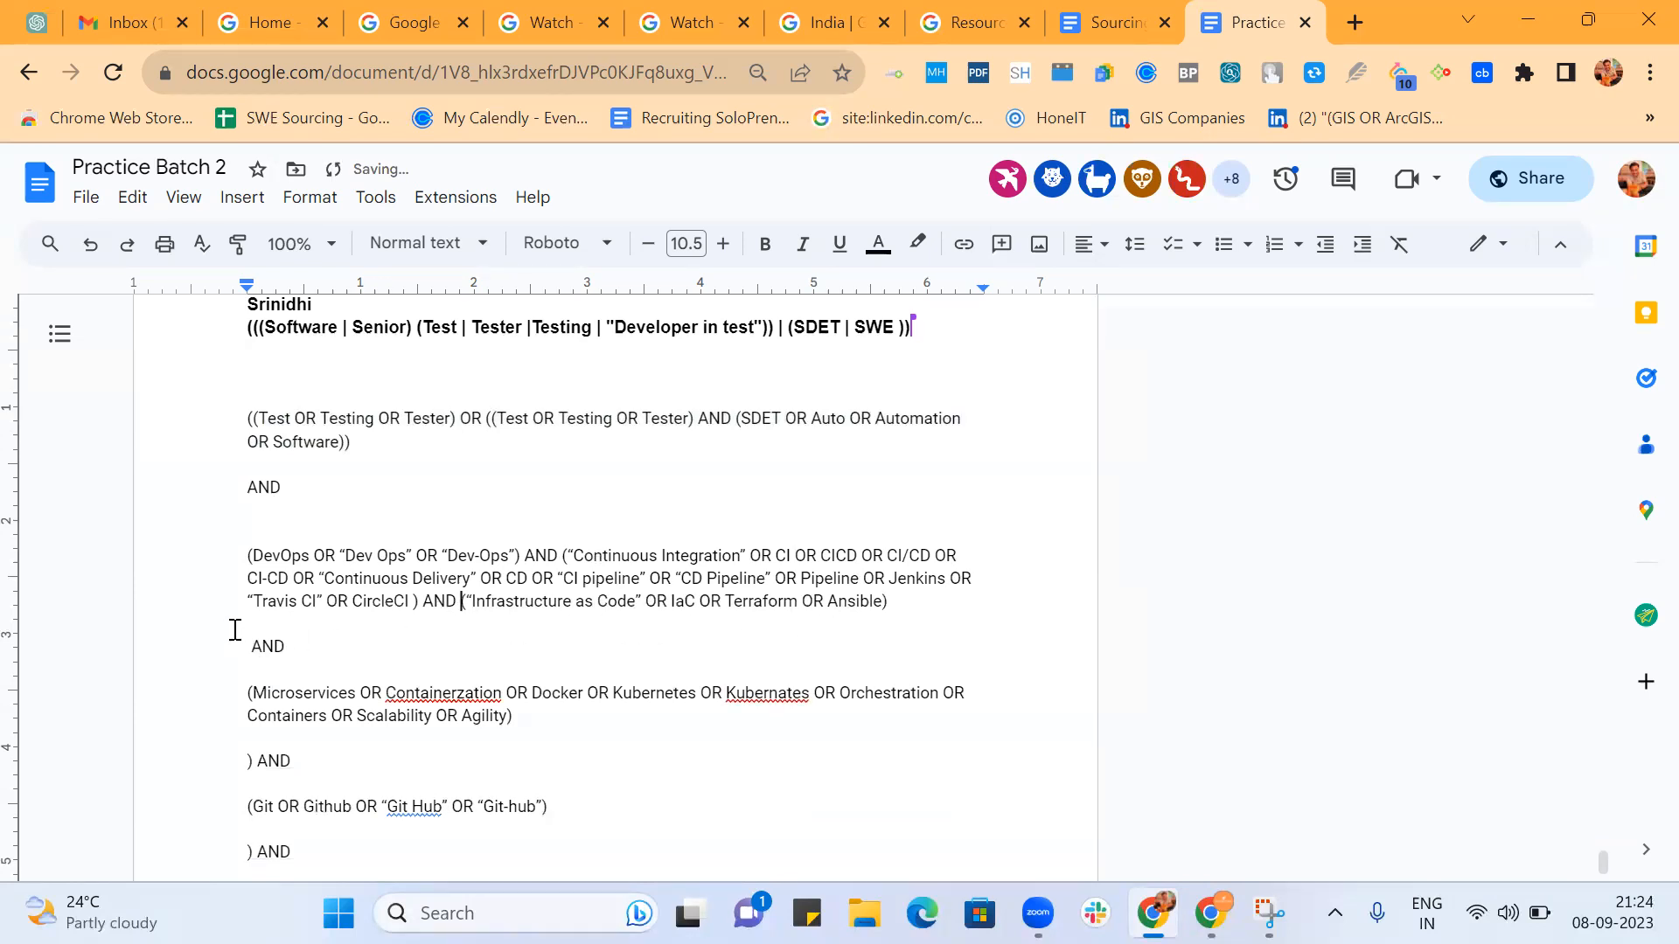
key(BackSpace)
key(BackSpace)
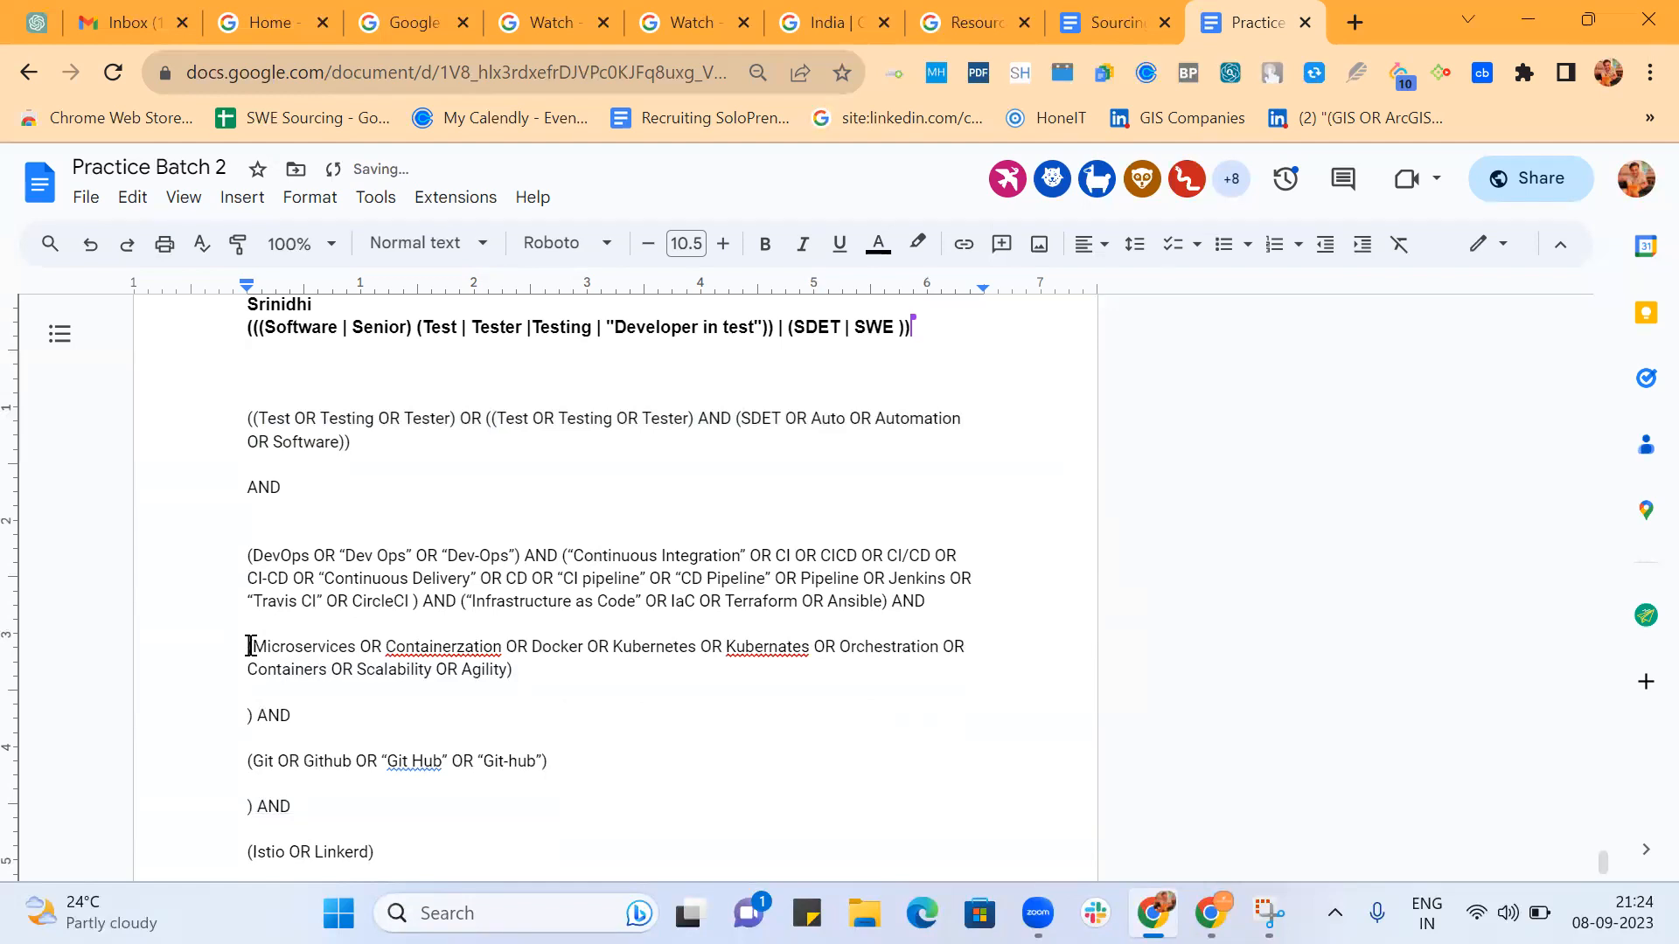
Close the gap above the Microservices group and join the next AND to its end, deleting the closing parenthesis before that AND.
click(250, 647)
key(BackSpace)
key(BackSpace)
key(Return)
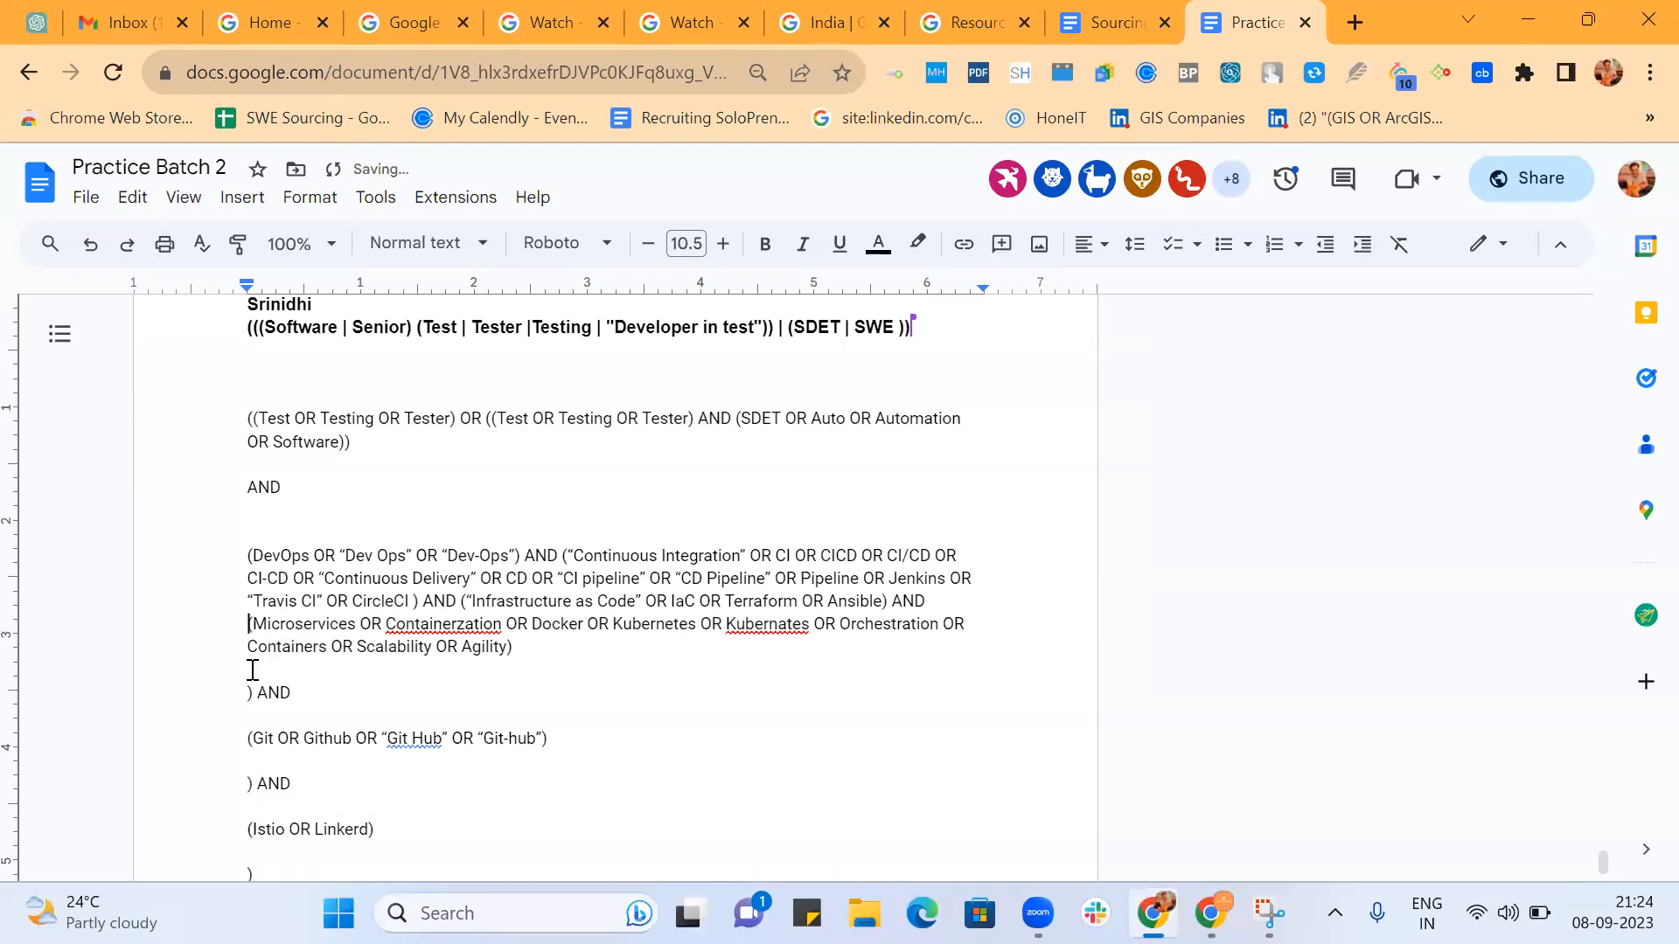
click(252, 697)
key(BackSpace)
key(BackSpace)
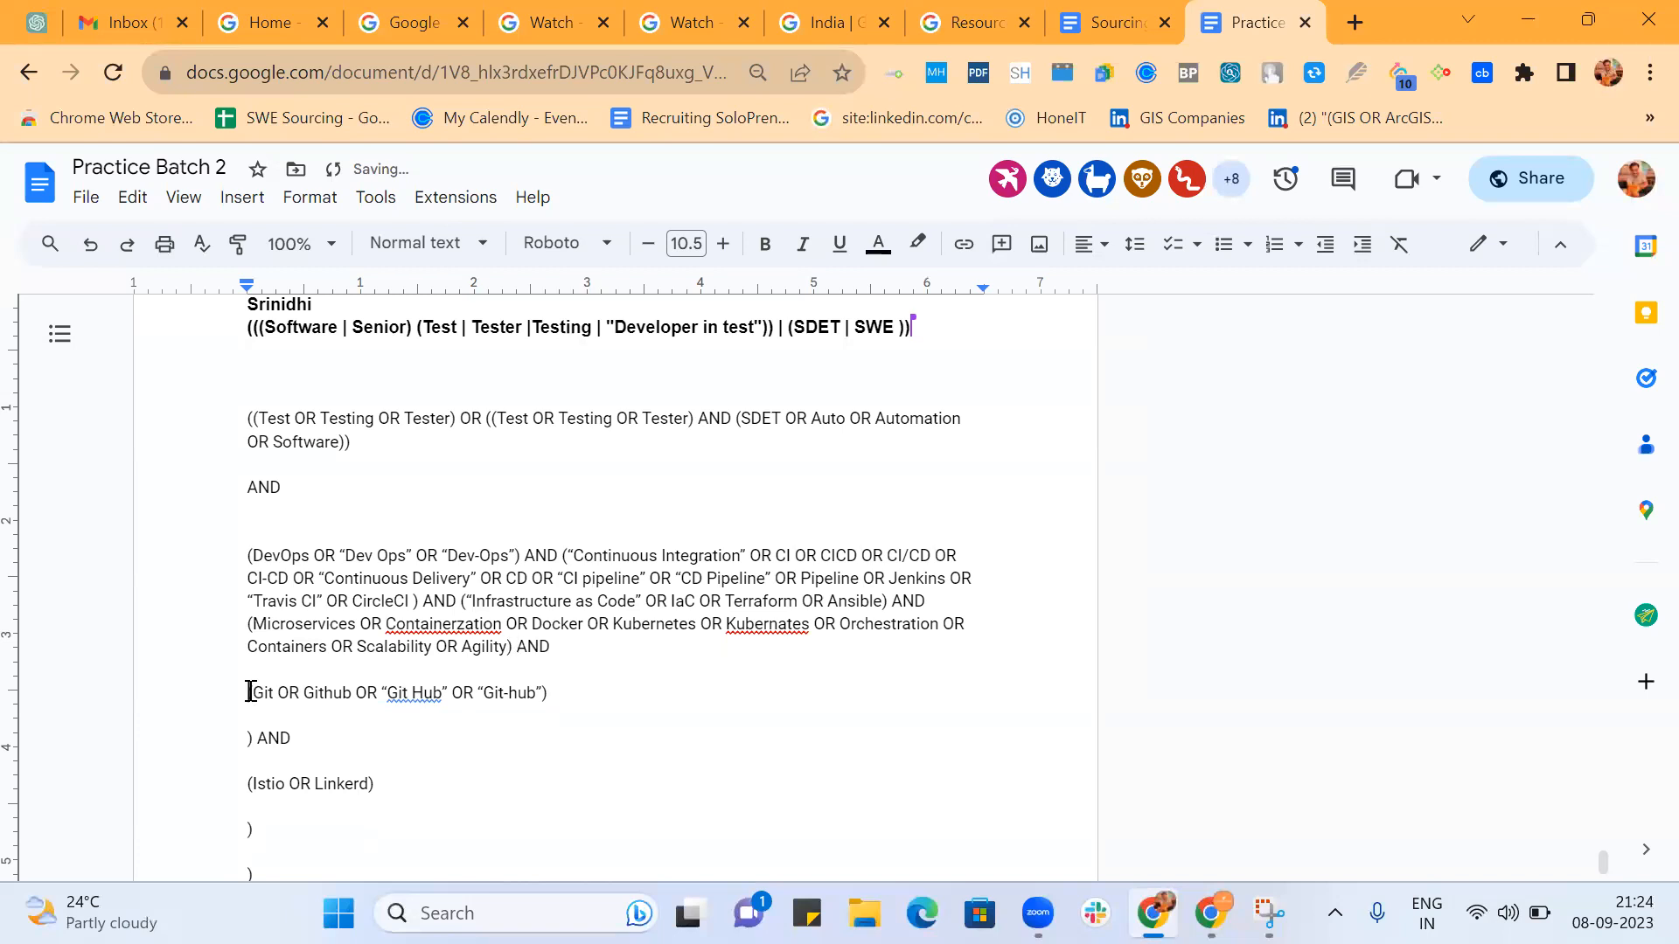
Join the Git group and its AND to the Microservices group's line, deleting the stray closing parenthesis between them.
click(250, 692)
key(BackSpace)
key(BackSpace)
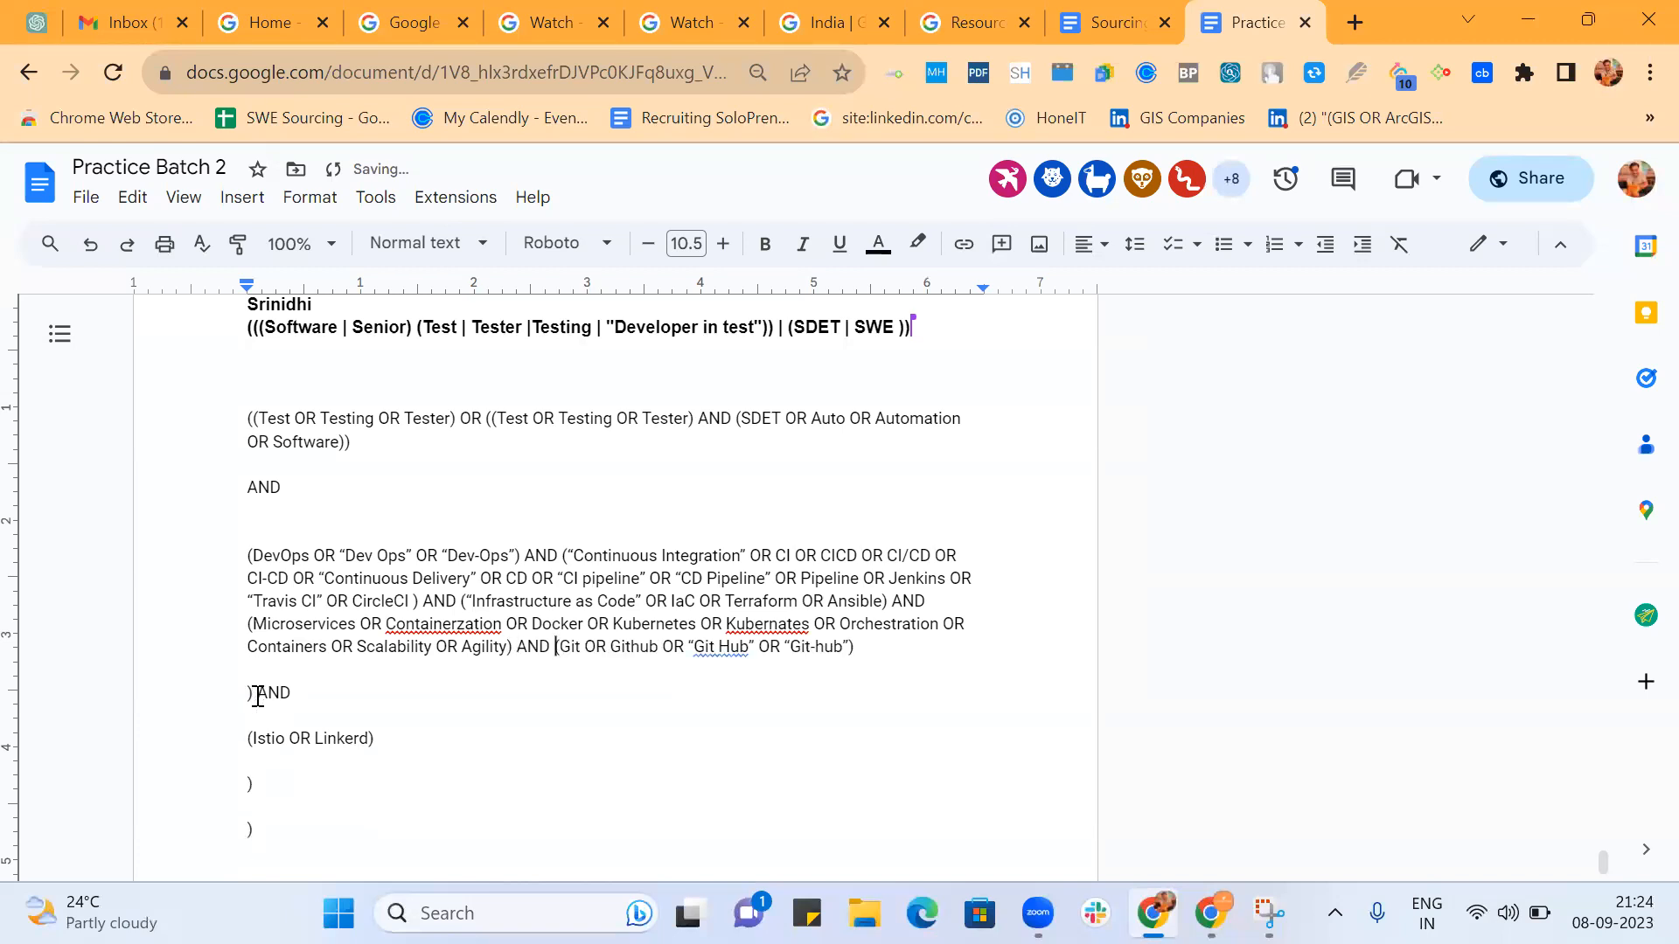
click(258, 694)
key(BackSpace)
key(BackSpace)
key(BackSpace)
key(BackSpace)
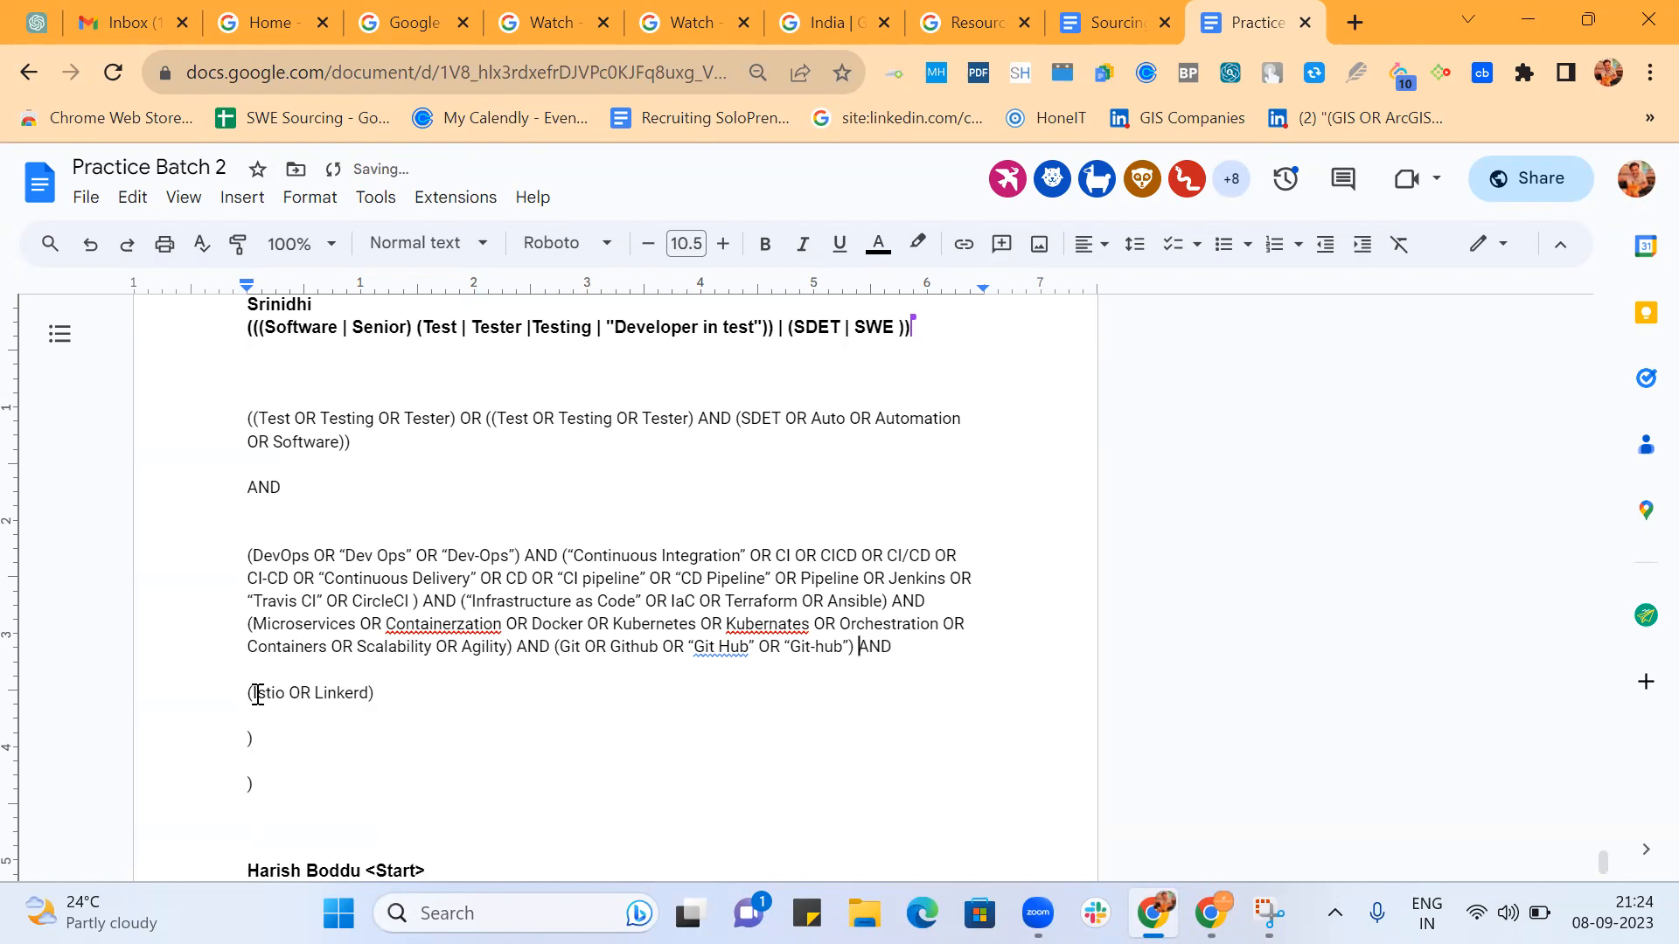
Join the Istio group to the end of the DevOps paragraph and delete the two stray closing parentheses below it.
click(249, 693)
key(BackSpace)
key(BackSpace)
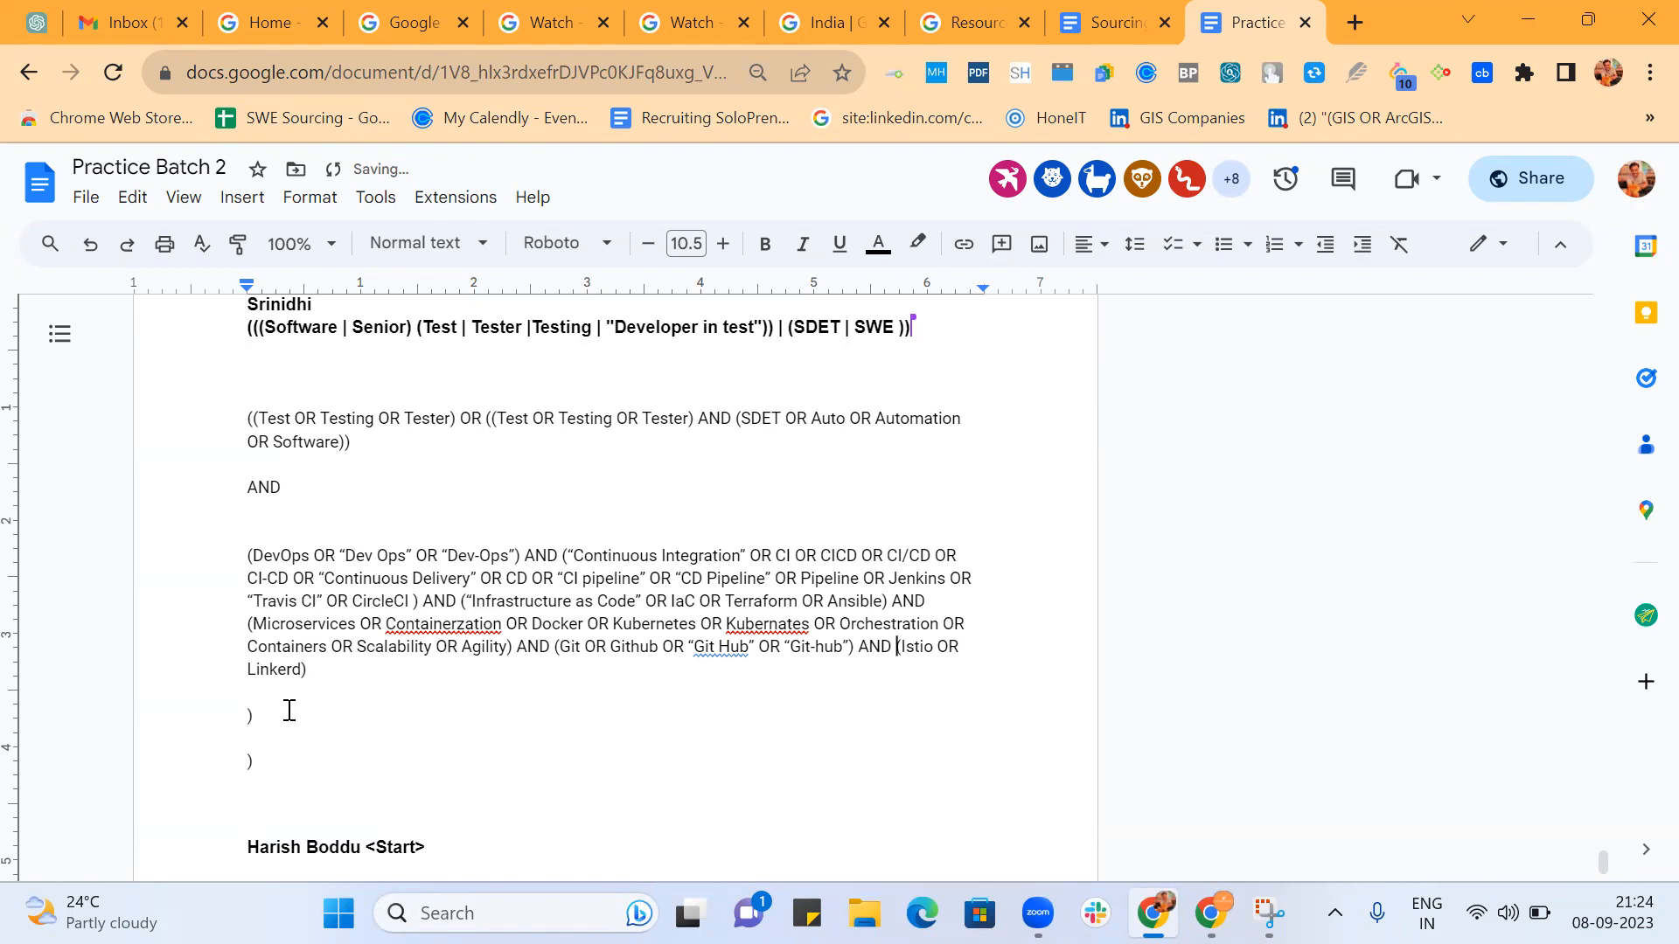
scroll(287, 708, down, 1)
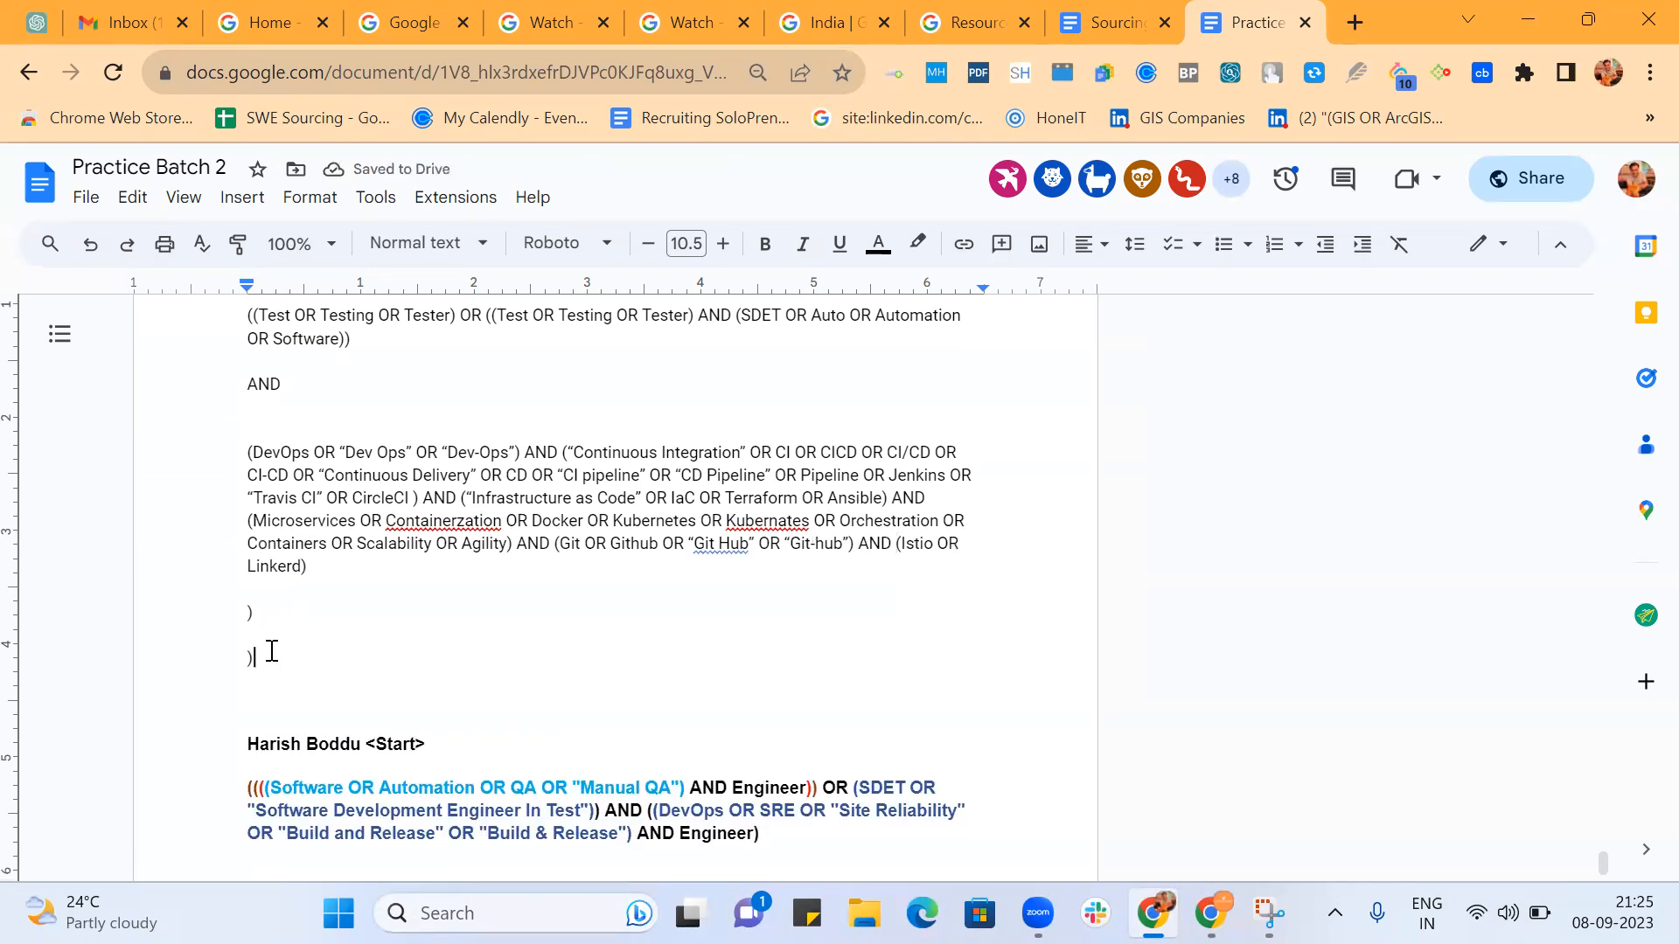
key(BackSpace)
key(BackSpace)
key(BackSpace)
key(BackSpace)
key(BackSpace)
key(BackSpace)
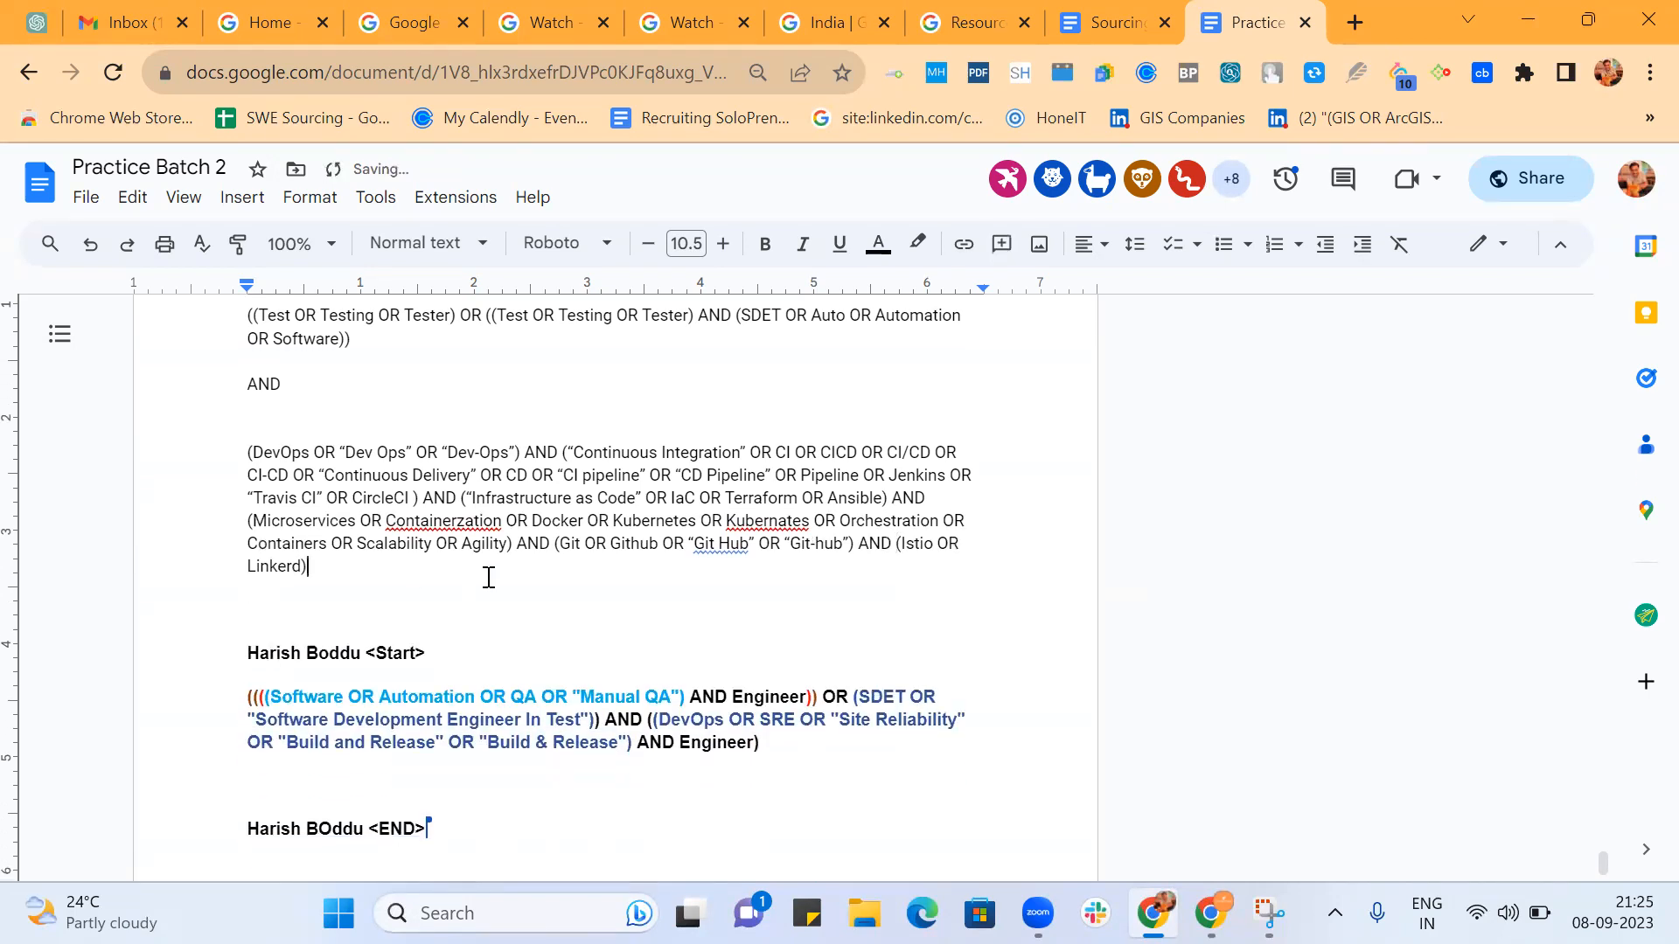
Move the first two opening parentheses of the "Manual QA" string onto their own line.
scroll(529, 570, down, 1)
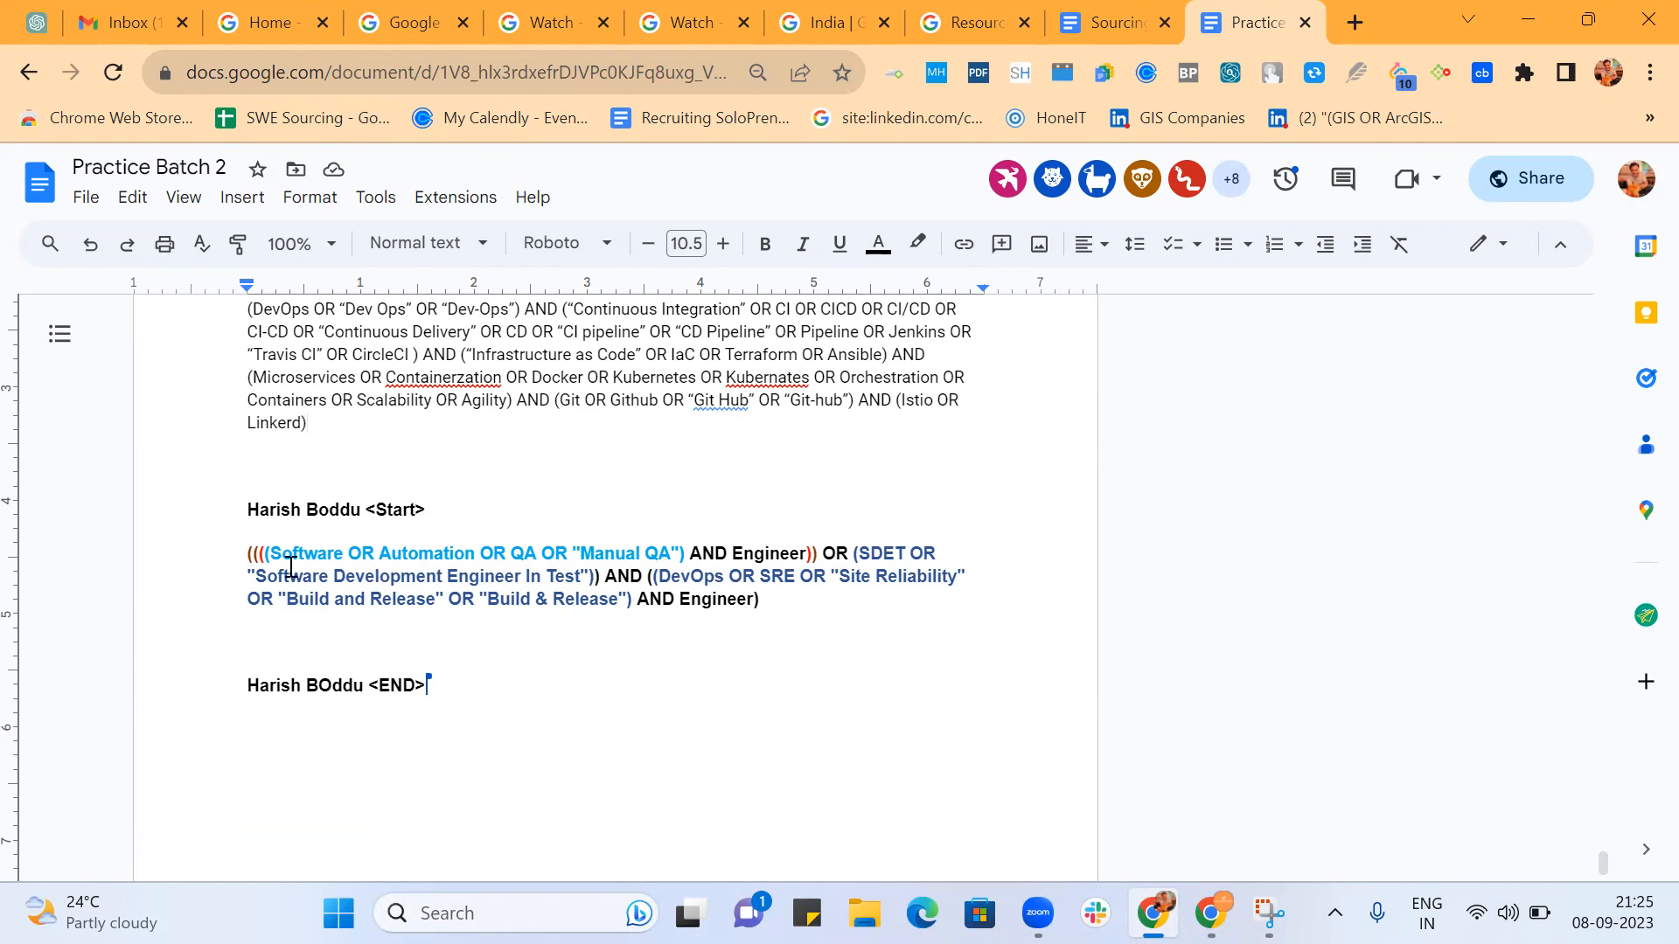
click(267, 553)
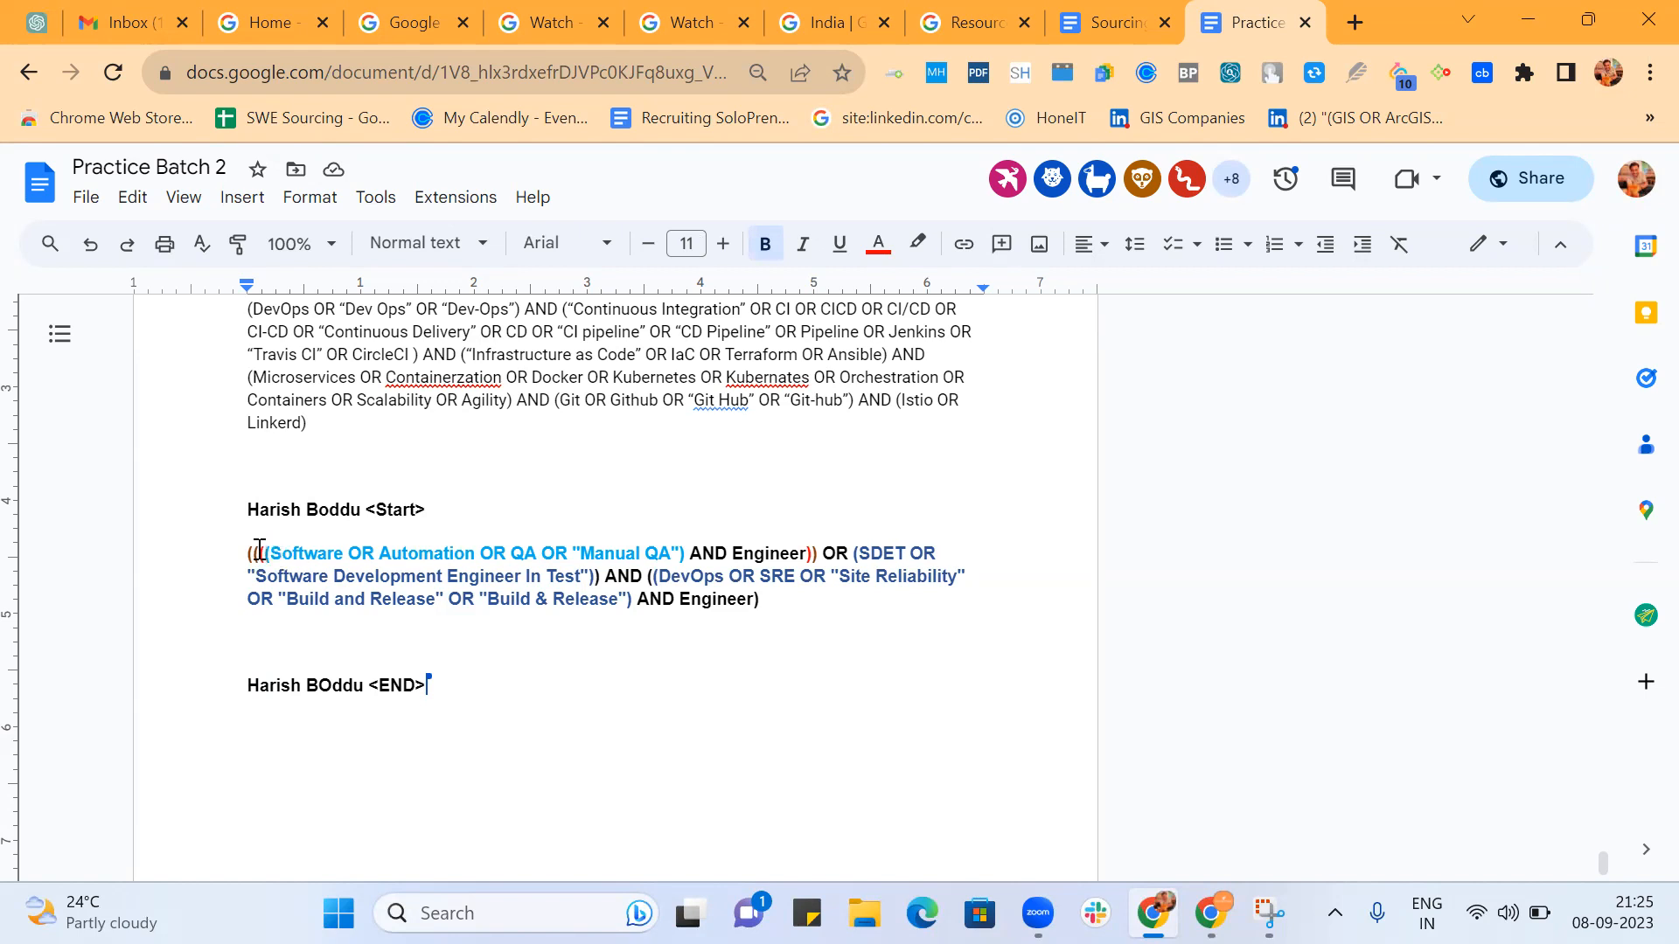
key(Return)
key(Return)
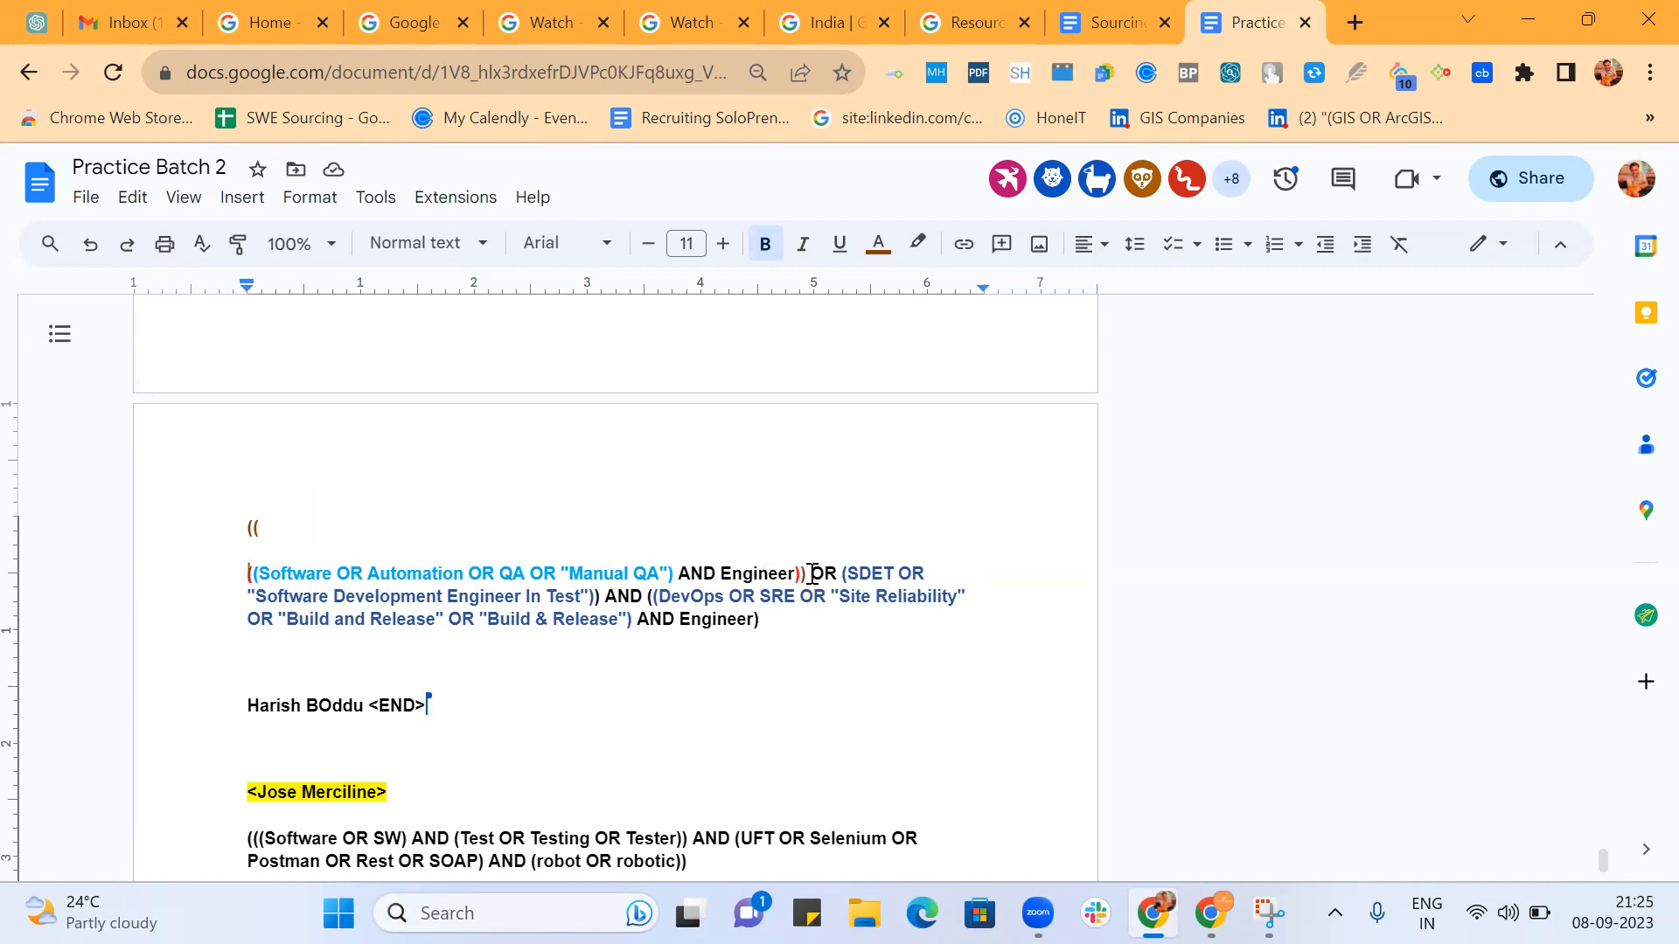
Split the "Manual QA" string after the first closing parenthesis following Engineer, moving the remainder onto a separate line.
scroll(813, 575, down, 1)
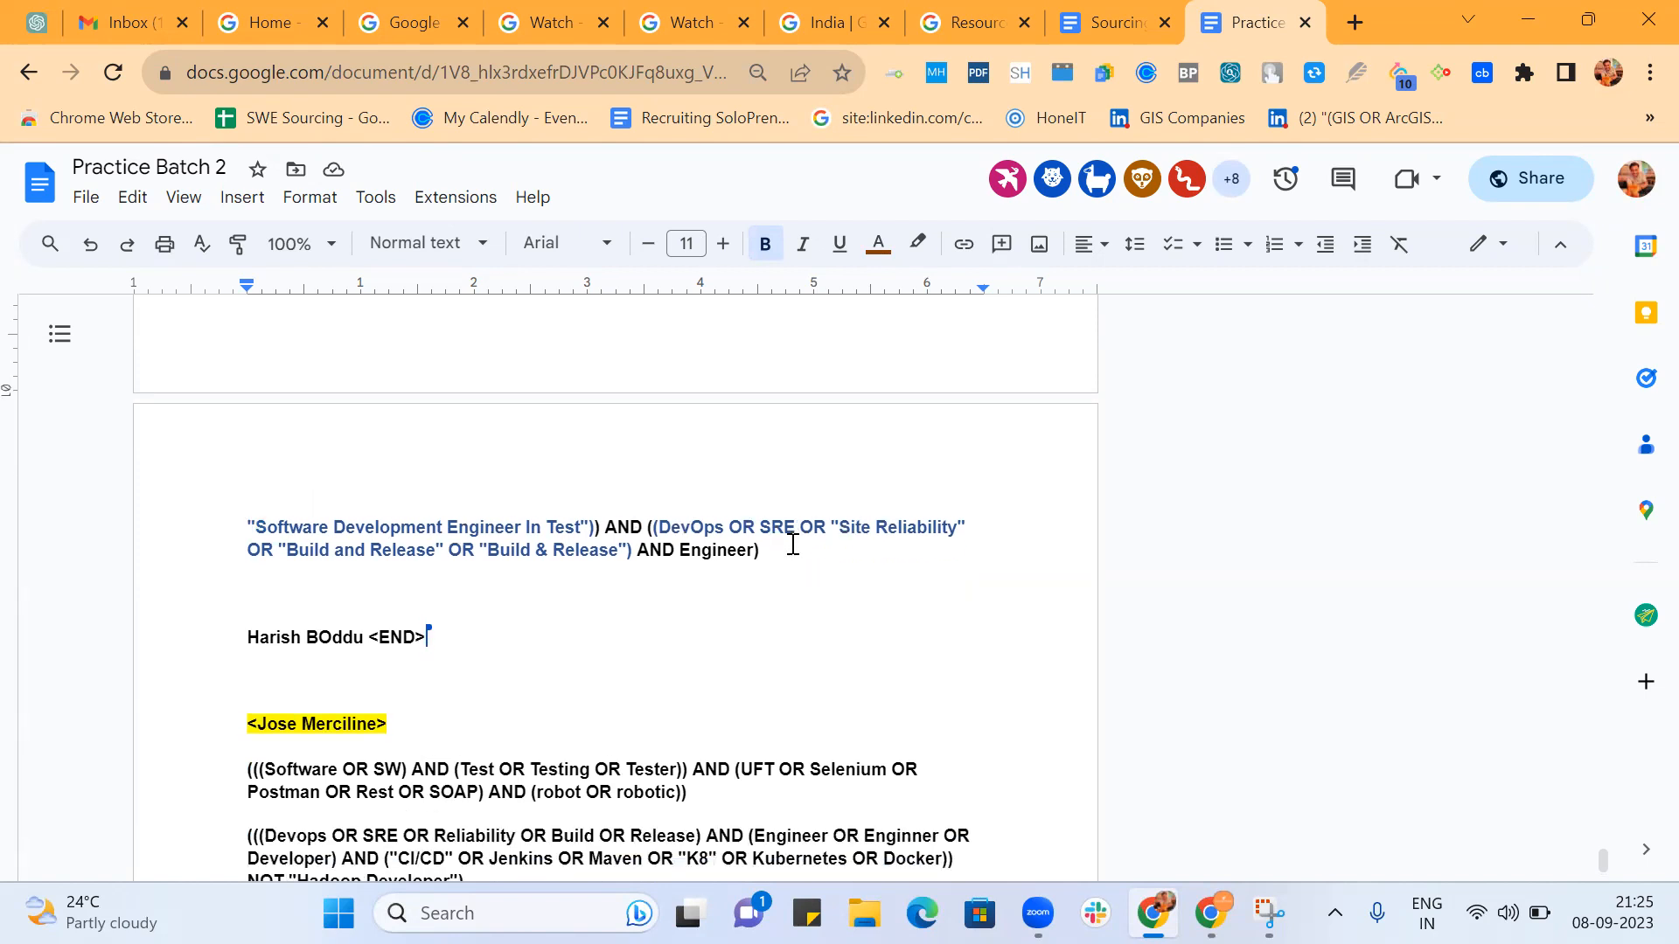
scroll(792, 544, down, 4)
scroll(794, 538, up, 7)
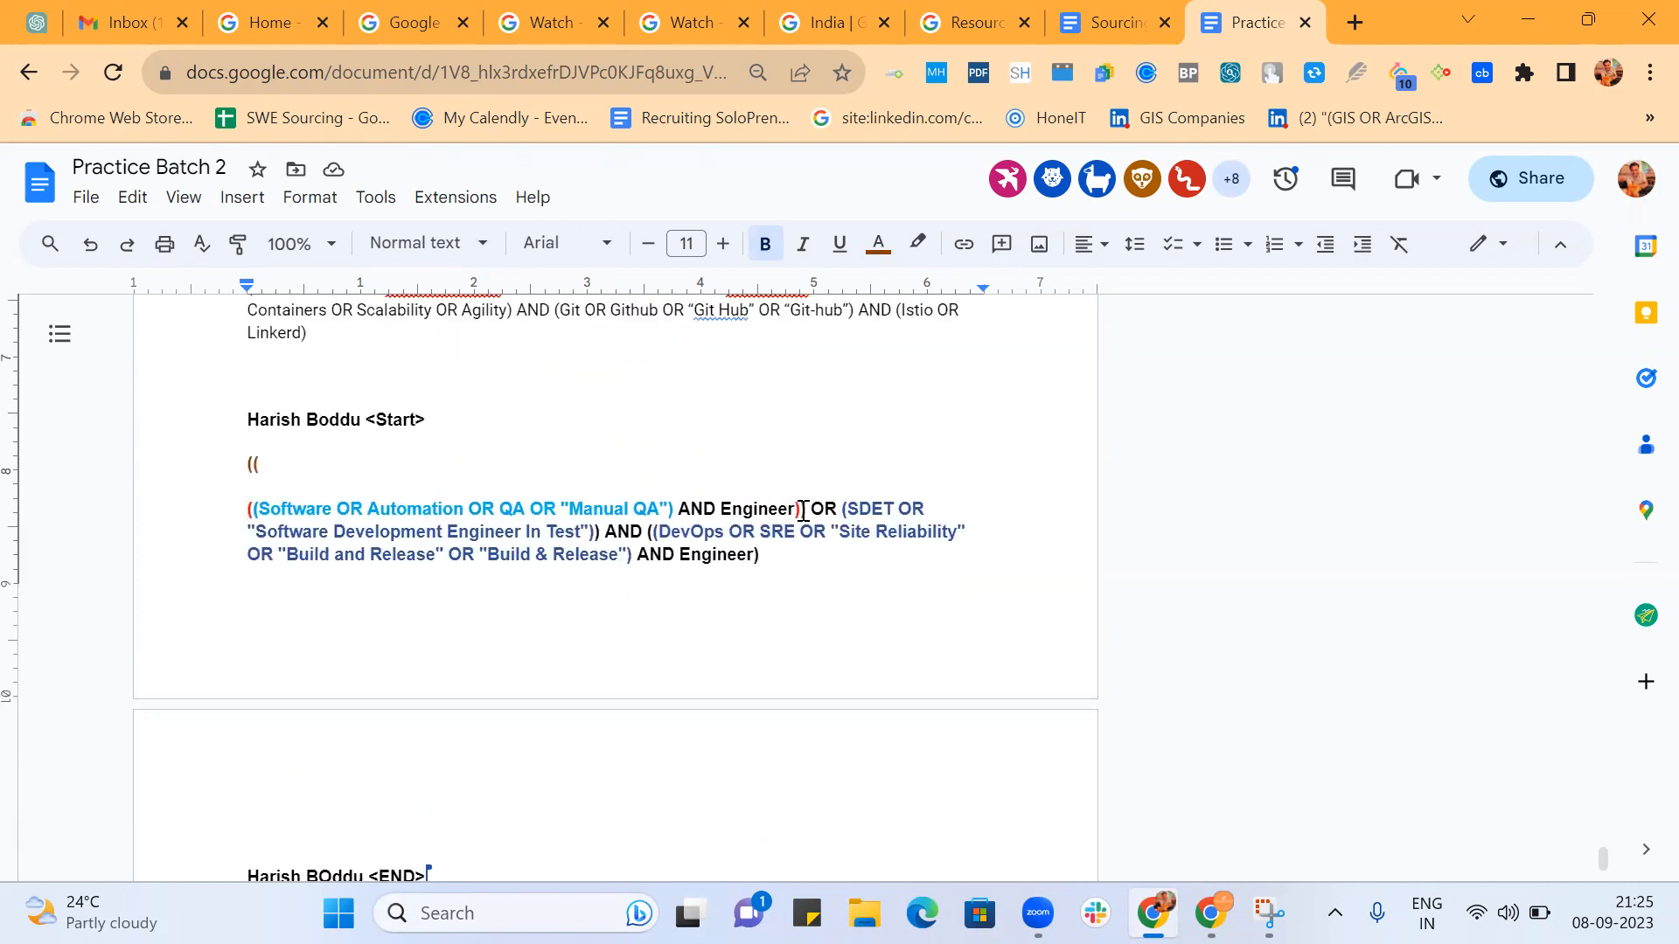
click(803, 511)
key(Return)
key(Return)
key(Return)
key(Return)
key(Return)
key(Return)
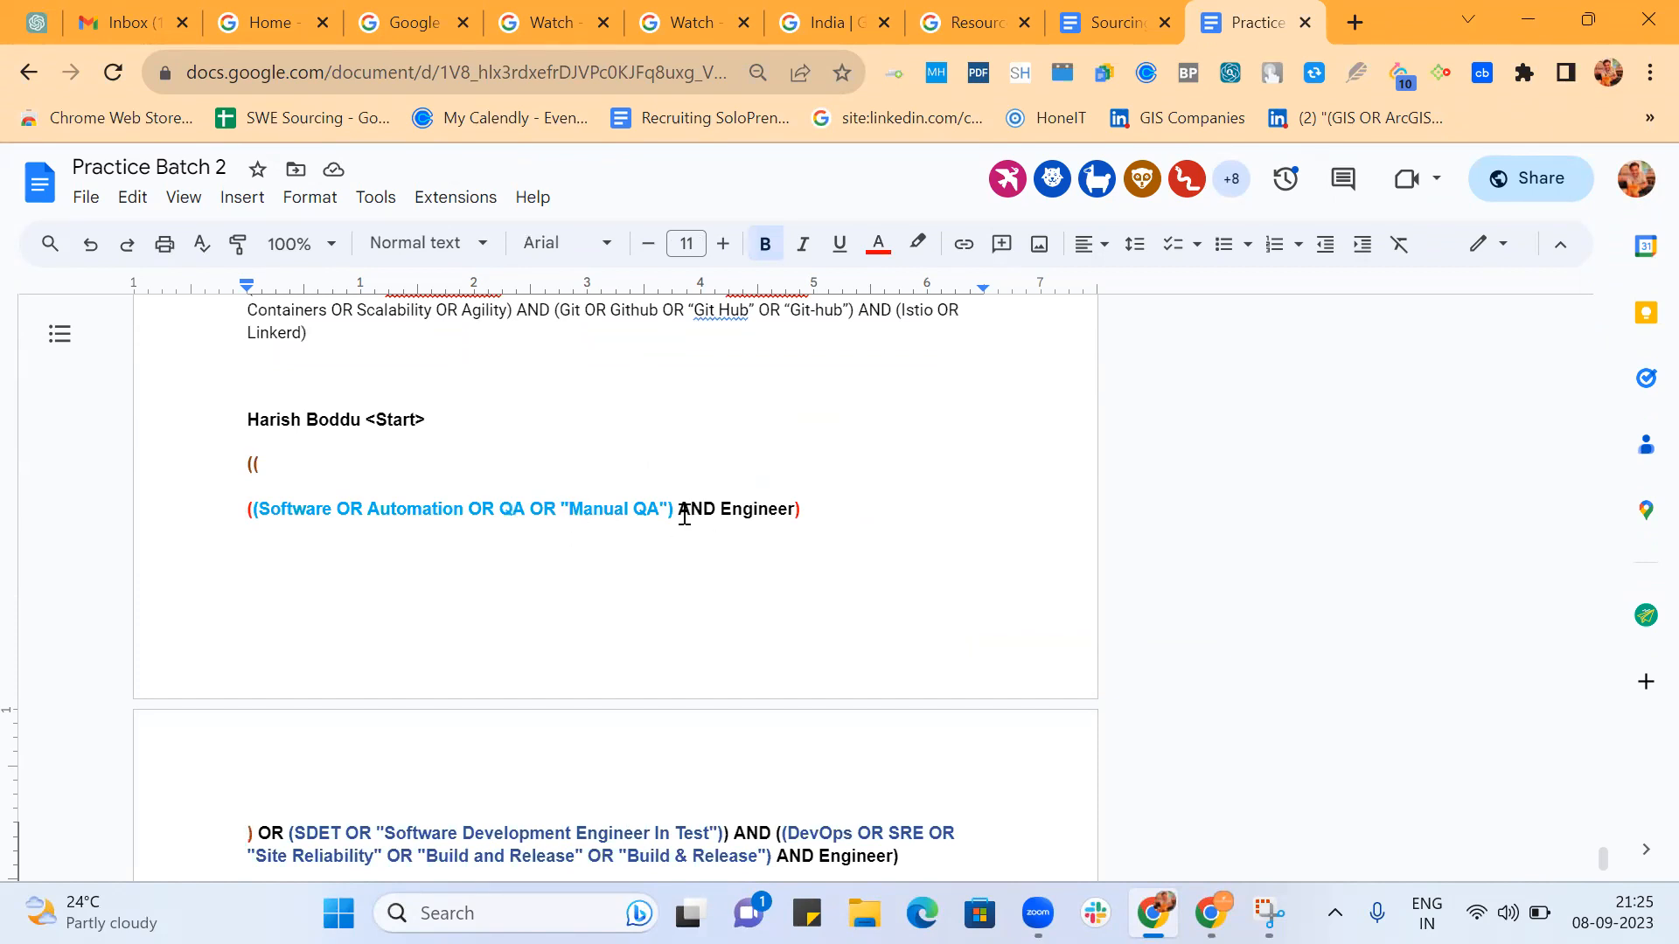
Rejoin the separated parentheses, Software group and SDET part into one continuous string.
scroll(684, 514, down, 2)
scroll(685, 514, down, 1)
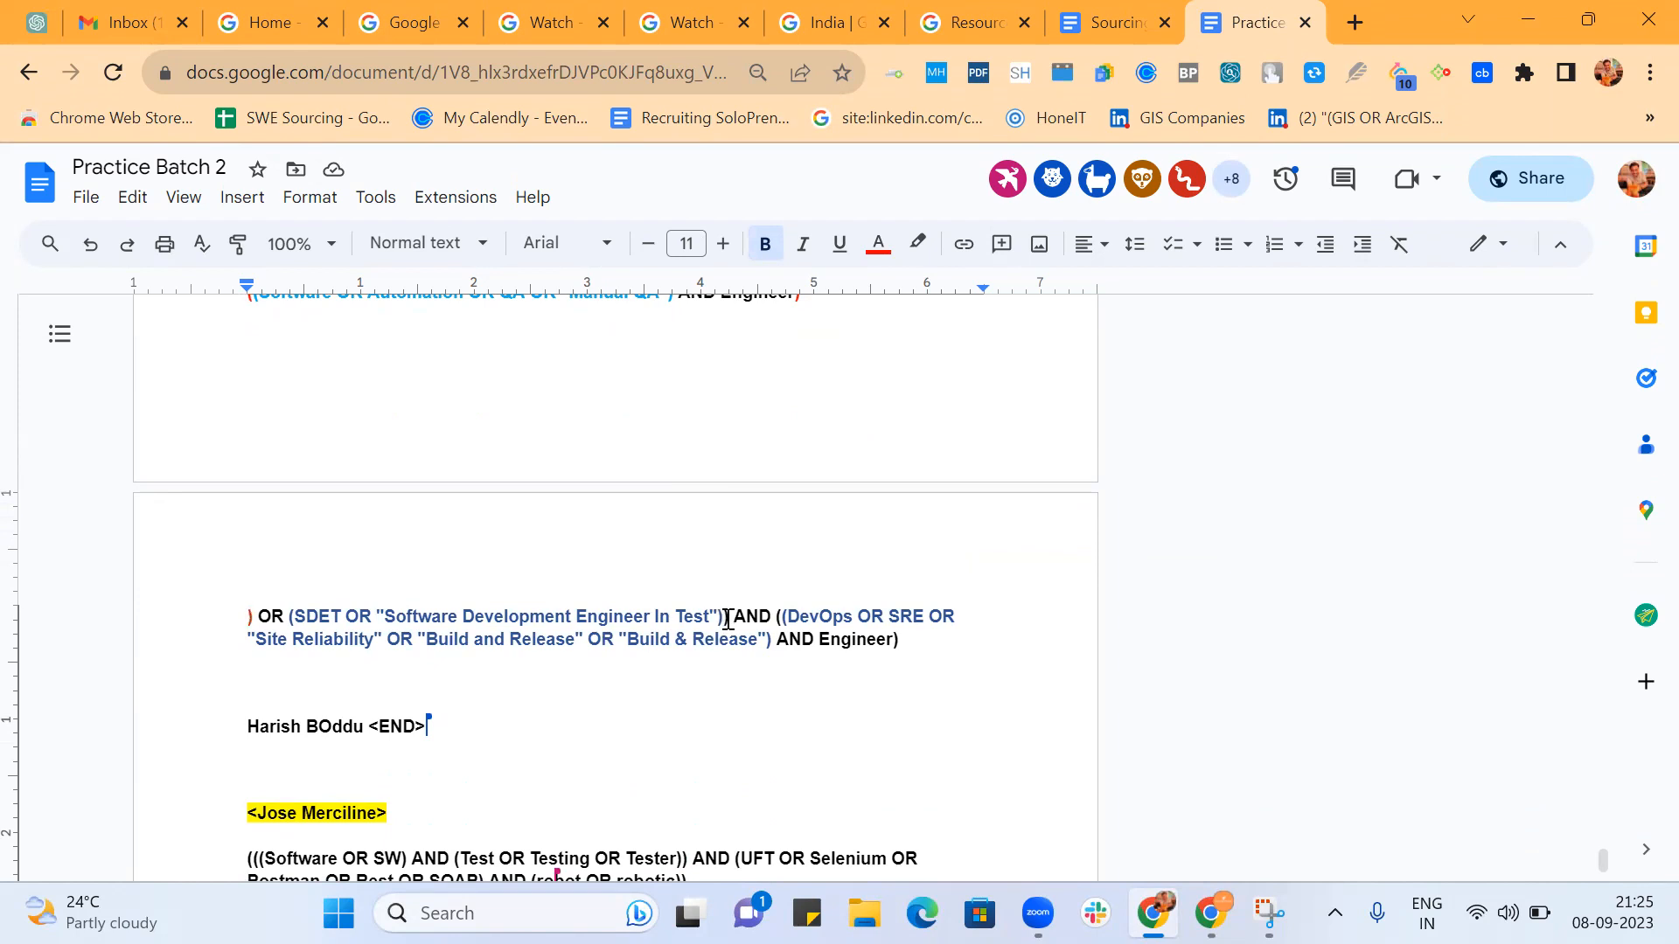
scroll(728, 620, up, 2)
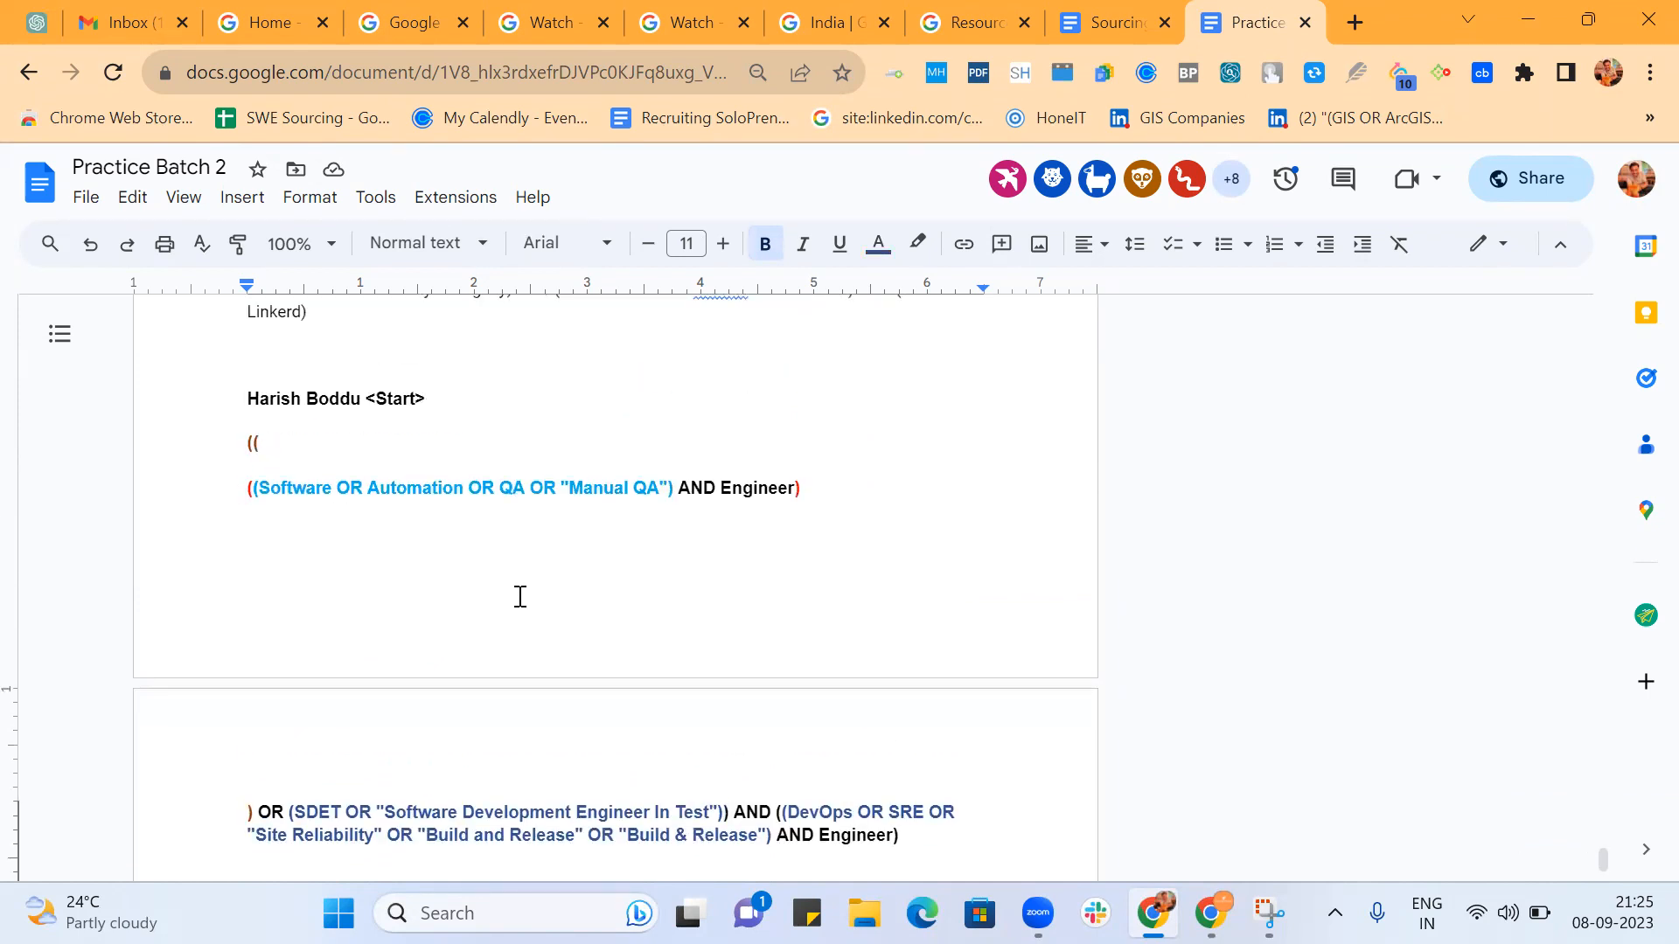
click(248, 492)
key(BackSpace)
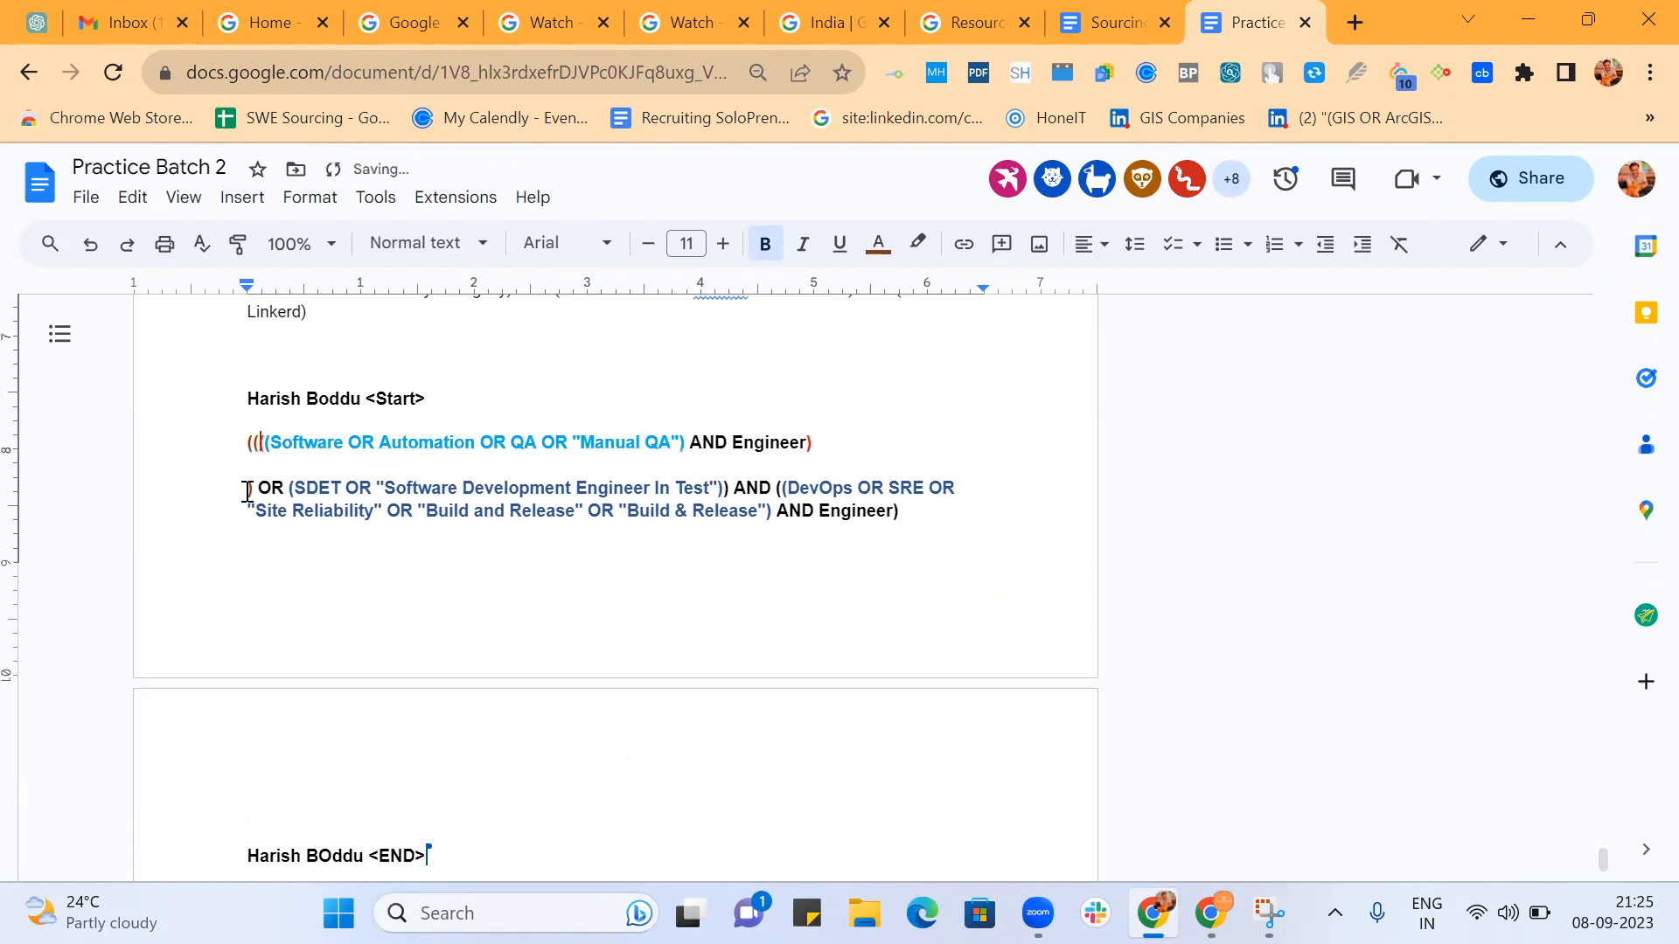
click(247, 492)
key(BackSpace)
key(BackSpace)
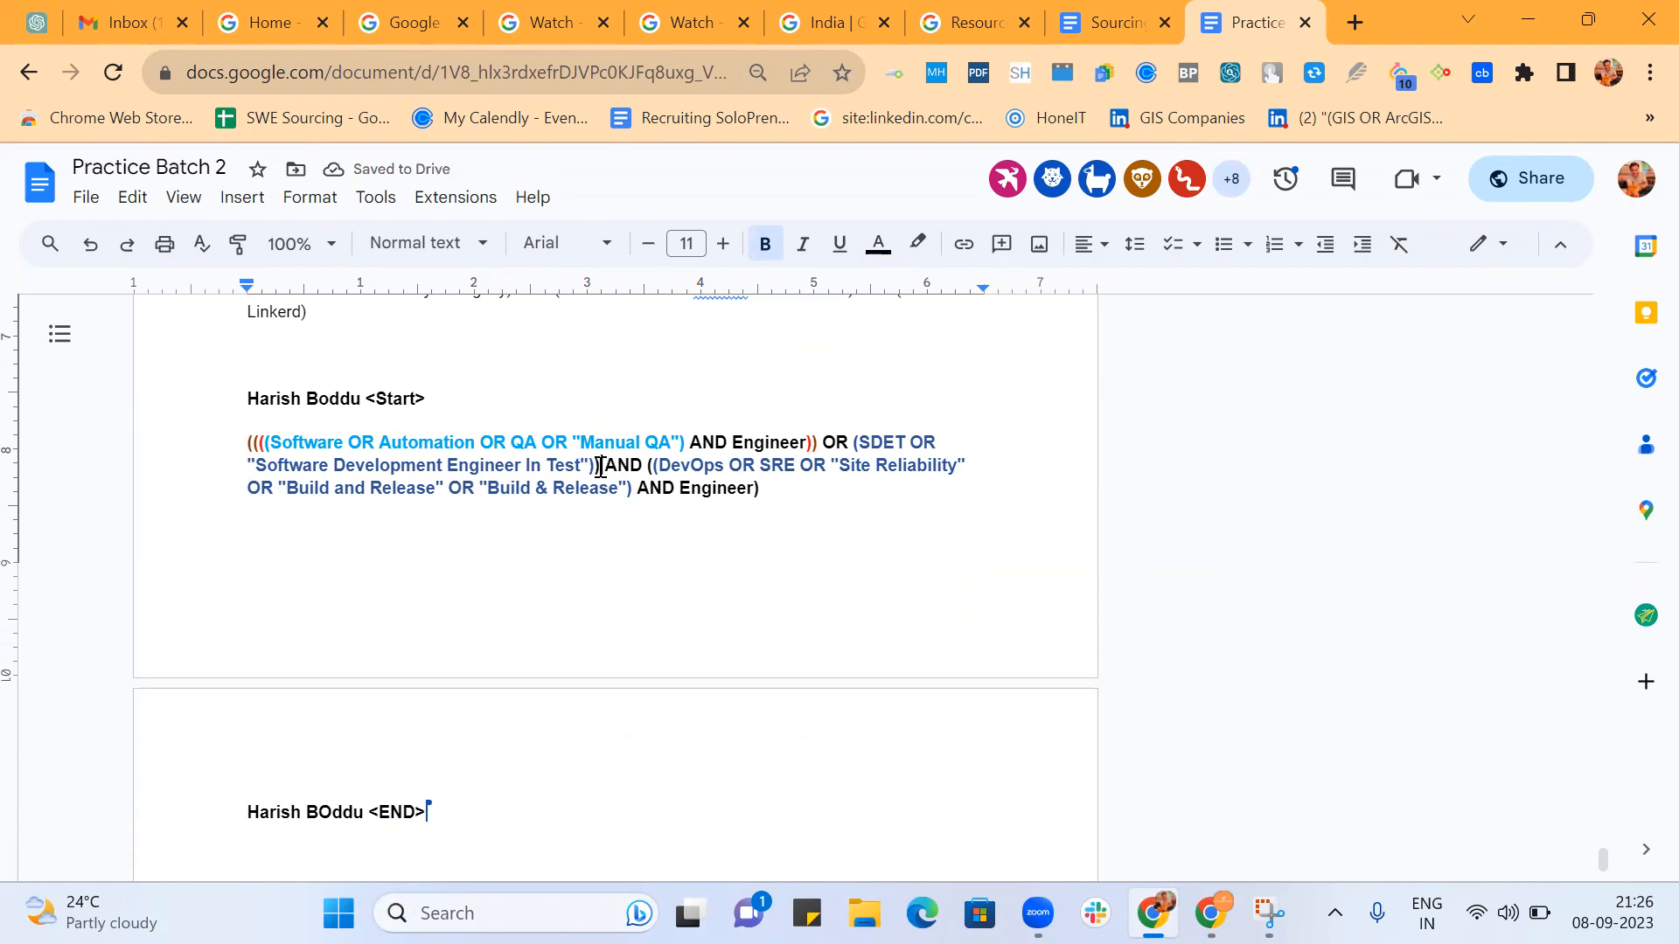
Move AND with the DevOps group onto its own line and delete one opening parenthesis at the start of the Software group.
click(601, 466)
key(Return)
key(Return)
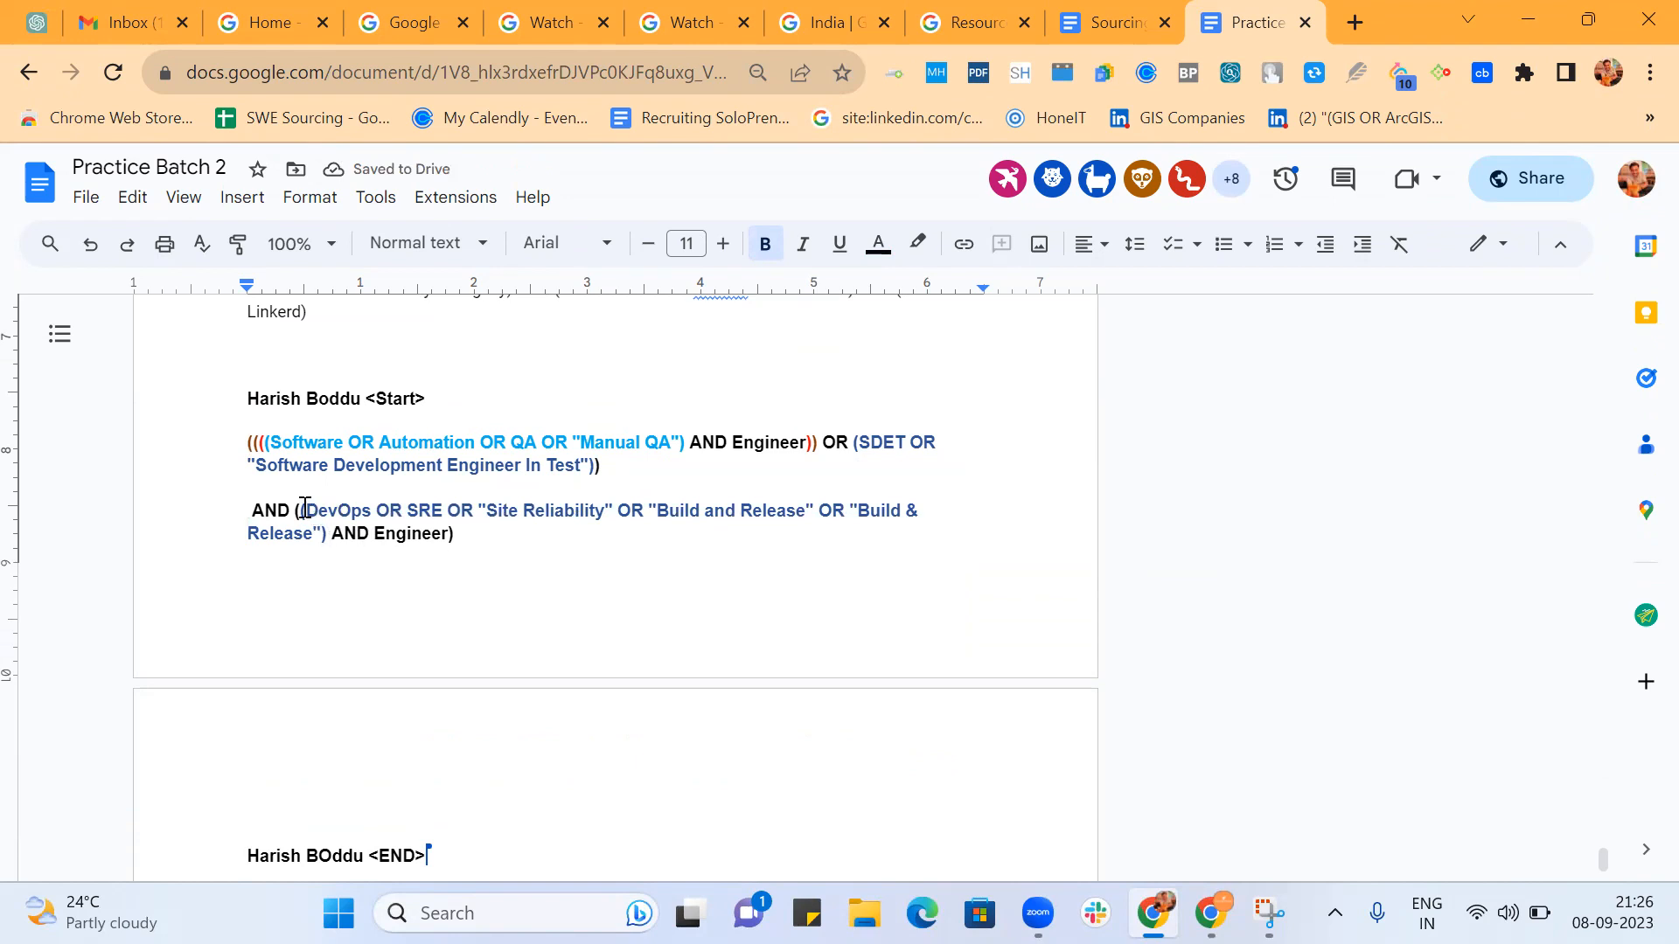
click(252, 443)
key(BackSpace)
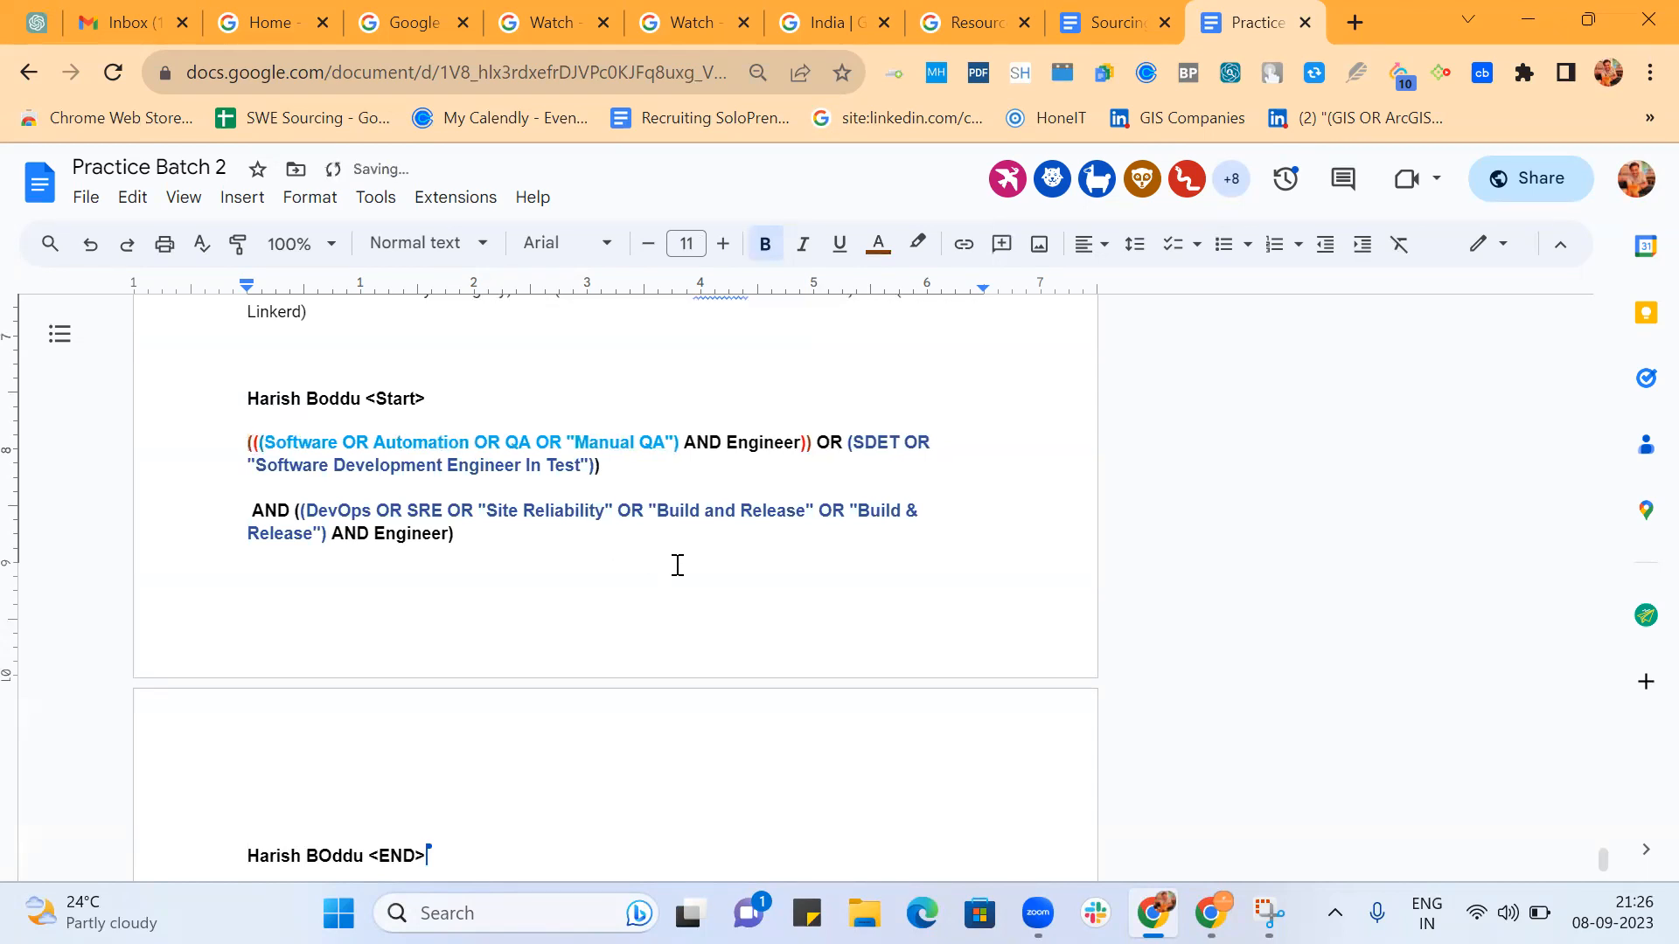
Highlight the SDET group and delete the extra closing parenthesis after the first Engineer.
scroll(677, 566, down, 2)
scroll(678, 566, up, 1)
scroll(677, 566, up, 1)
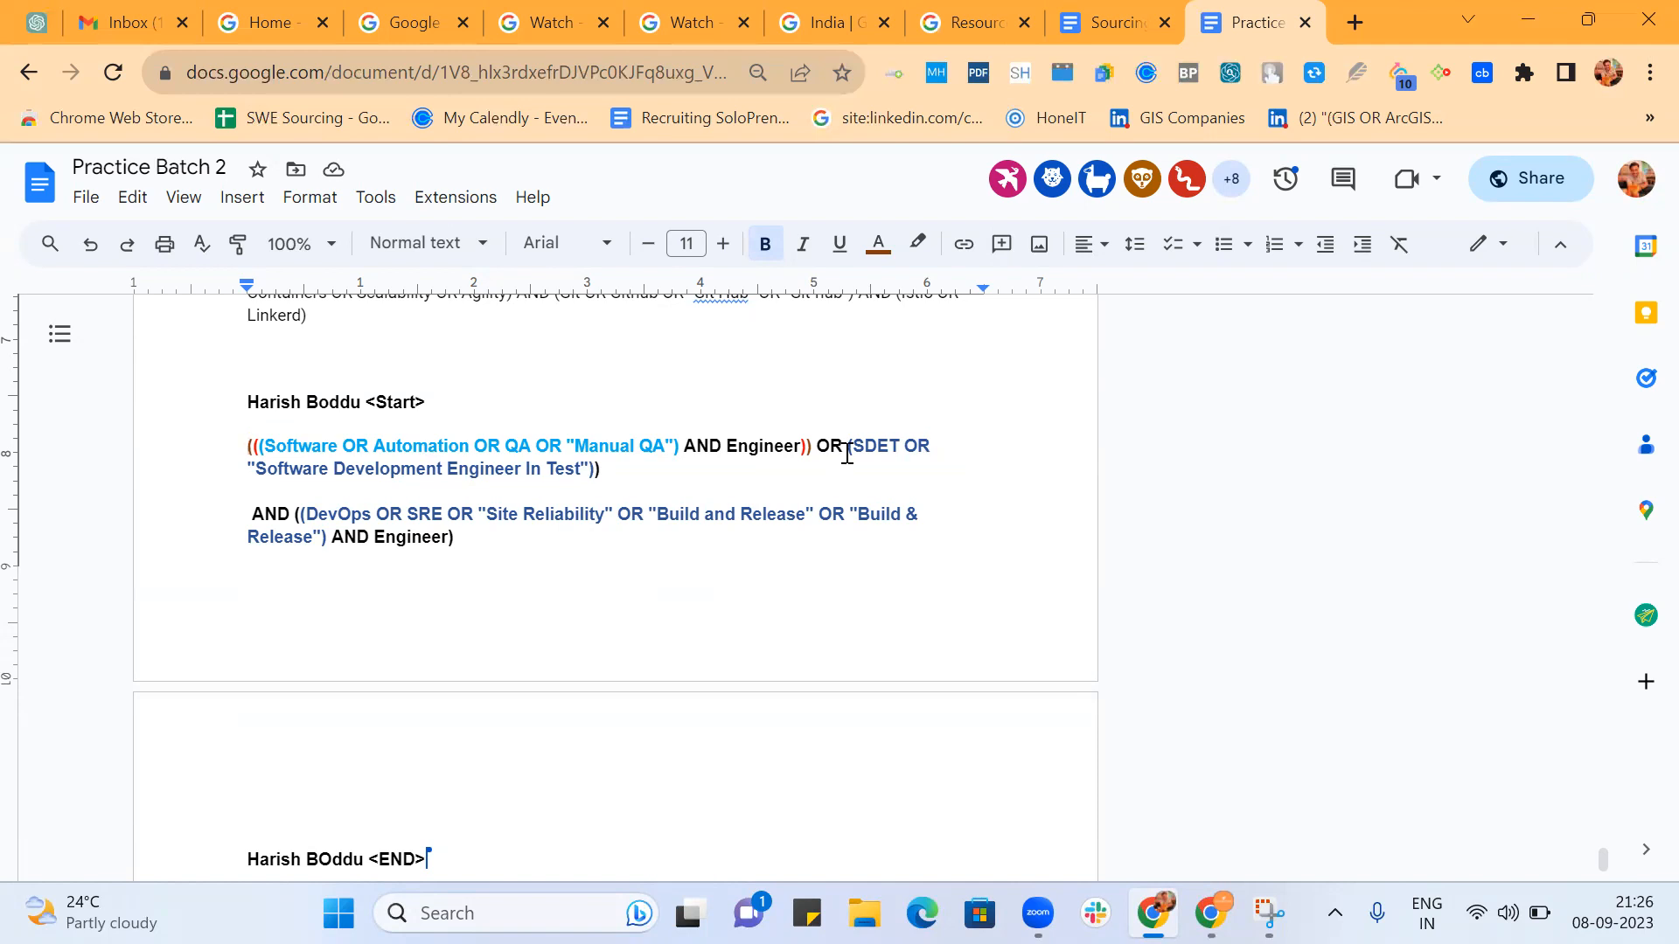
drag(843, 446, 595, 471)
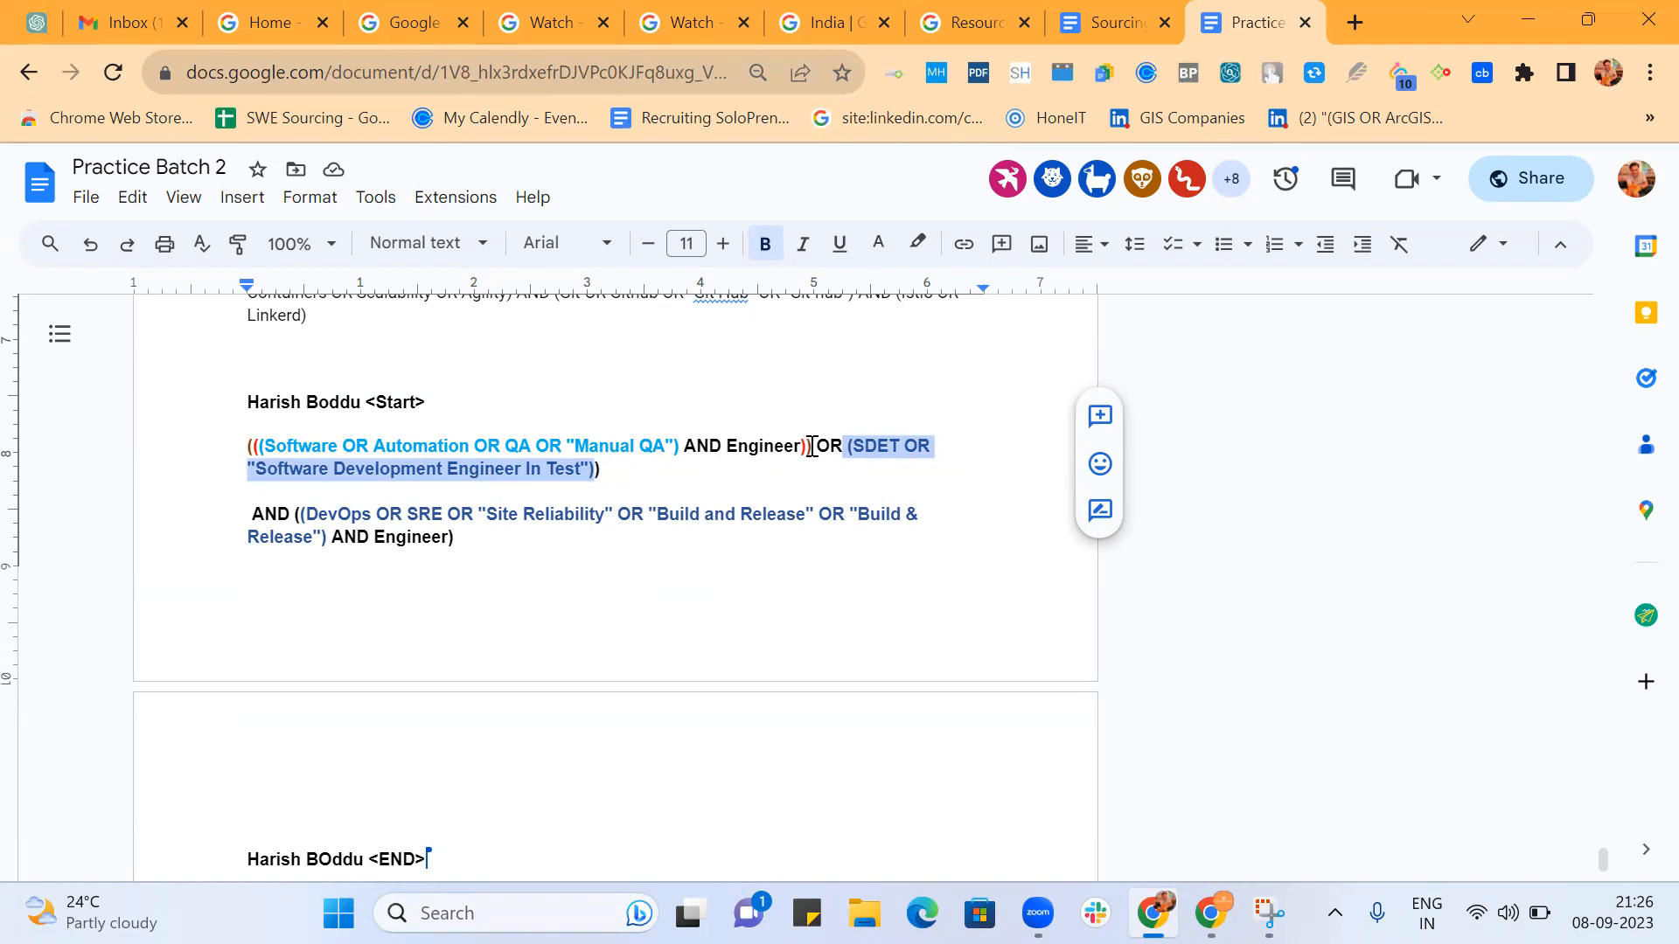
click(811, 447)
key(BackSpace)
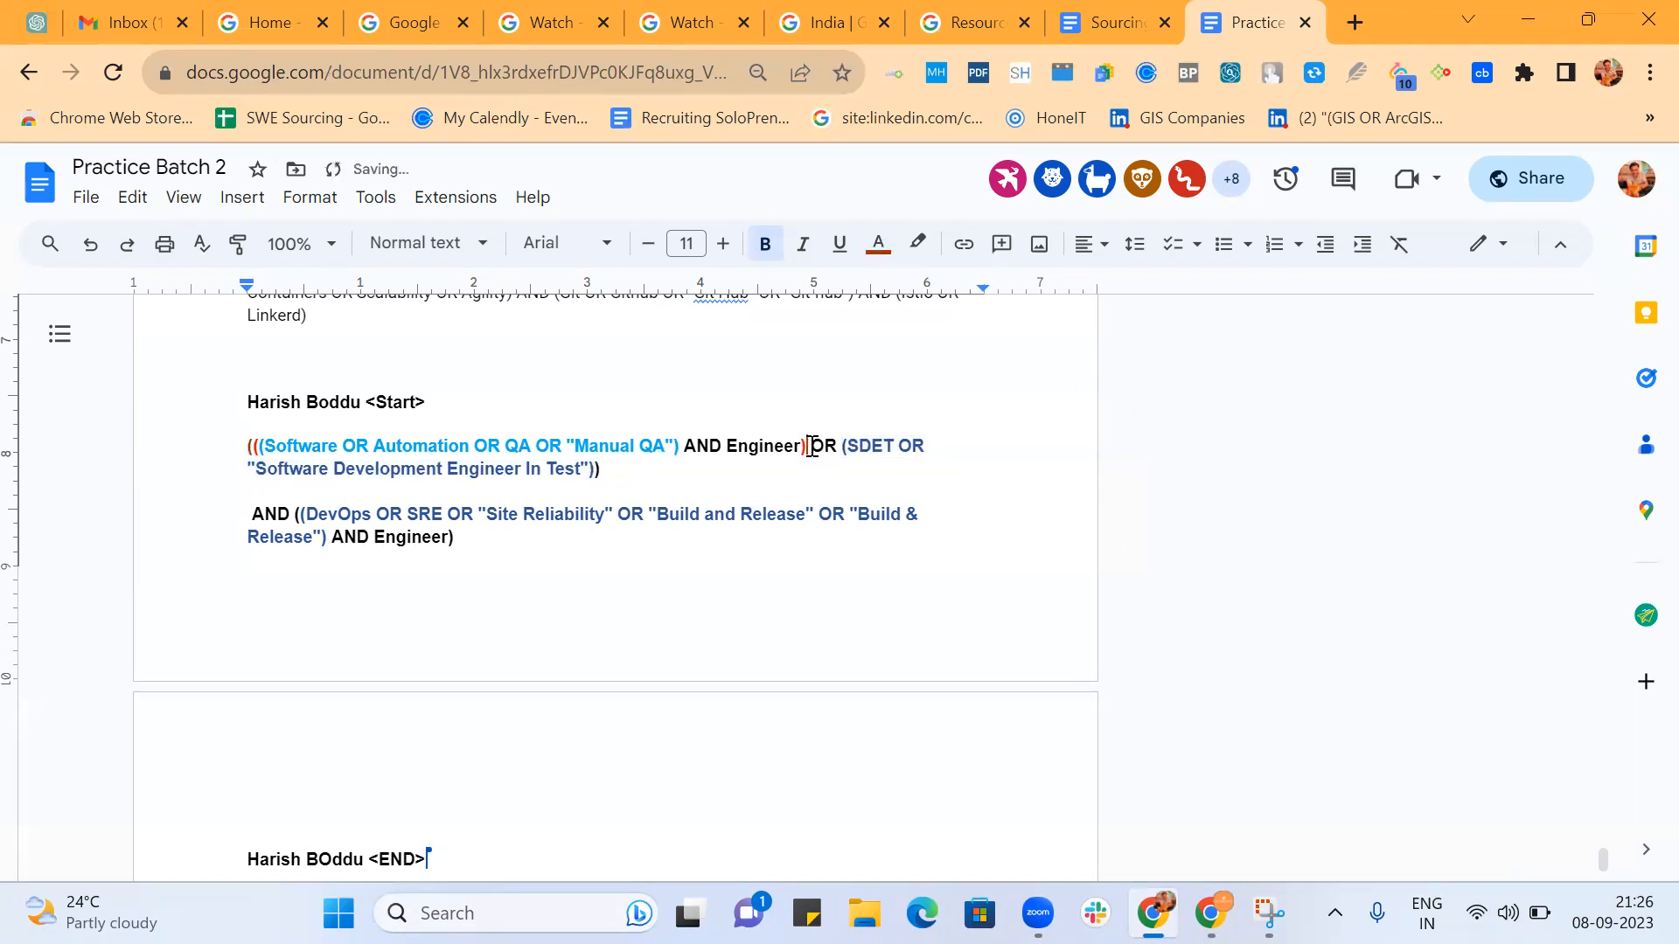
Separate the outermost opening parenthesis from the Software group by putting it on its own line.
click(260, 448)
key(BackSpace)
key(Return)
key(Return)
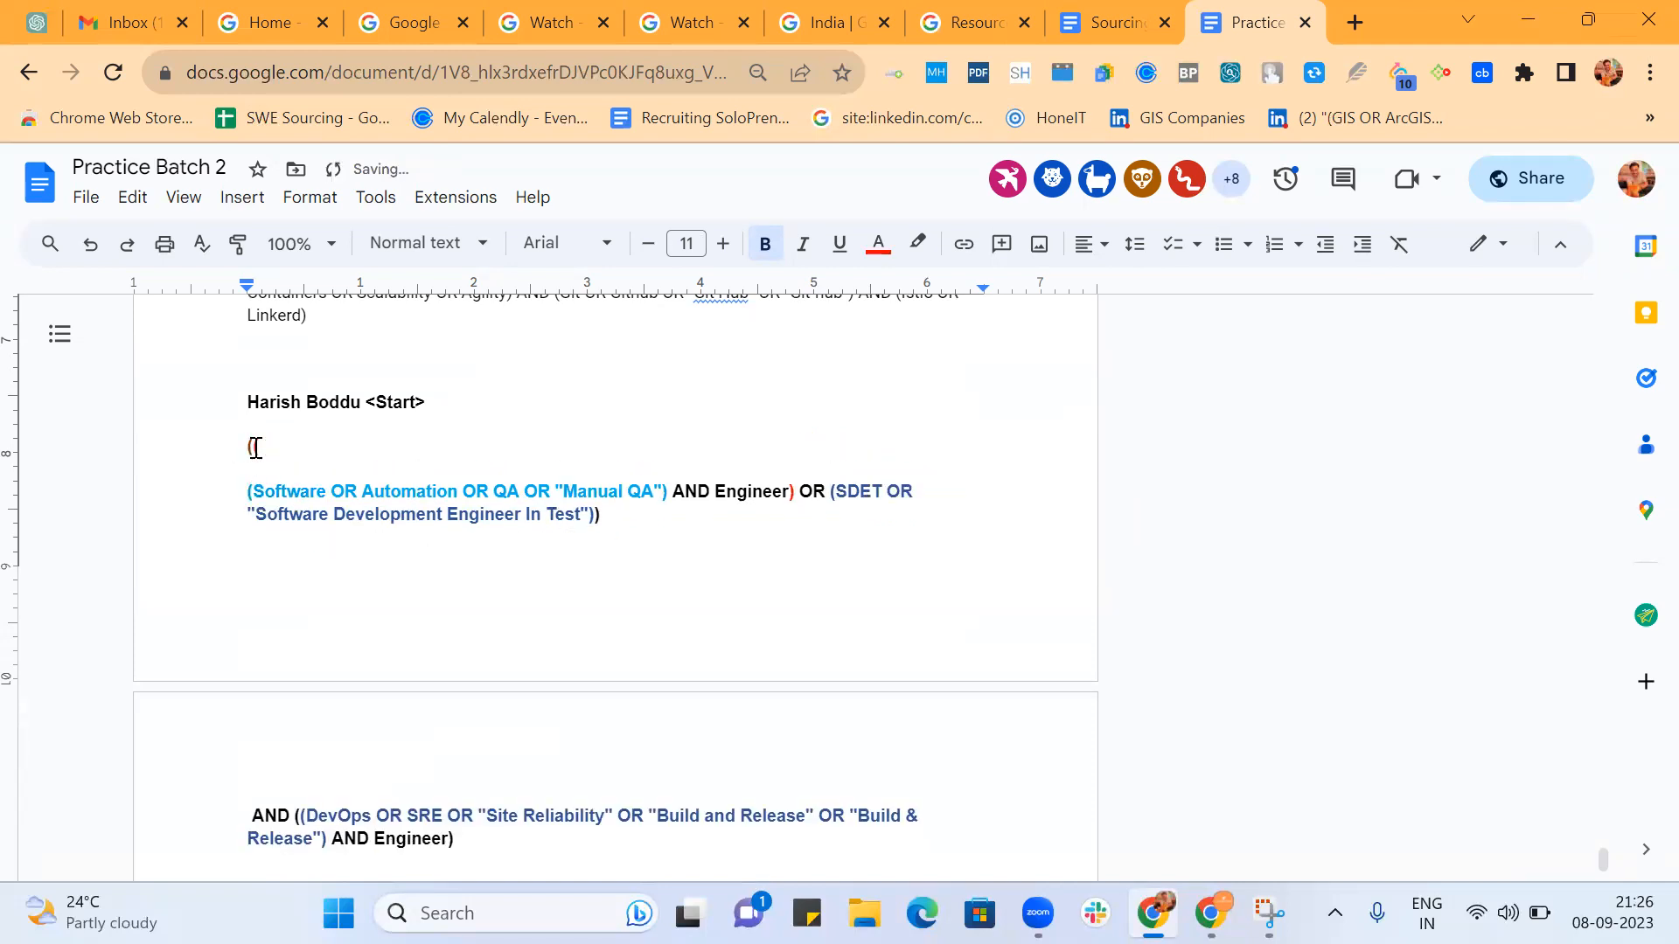
key(Return)
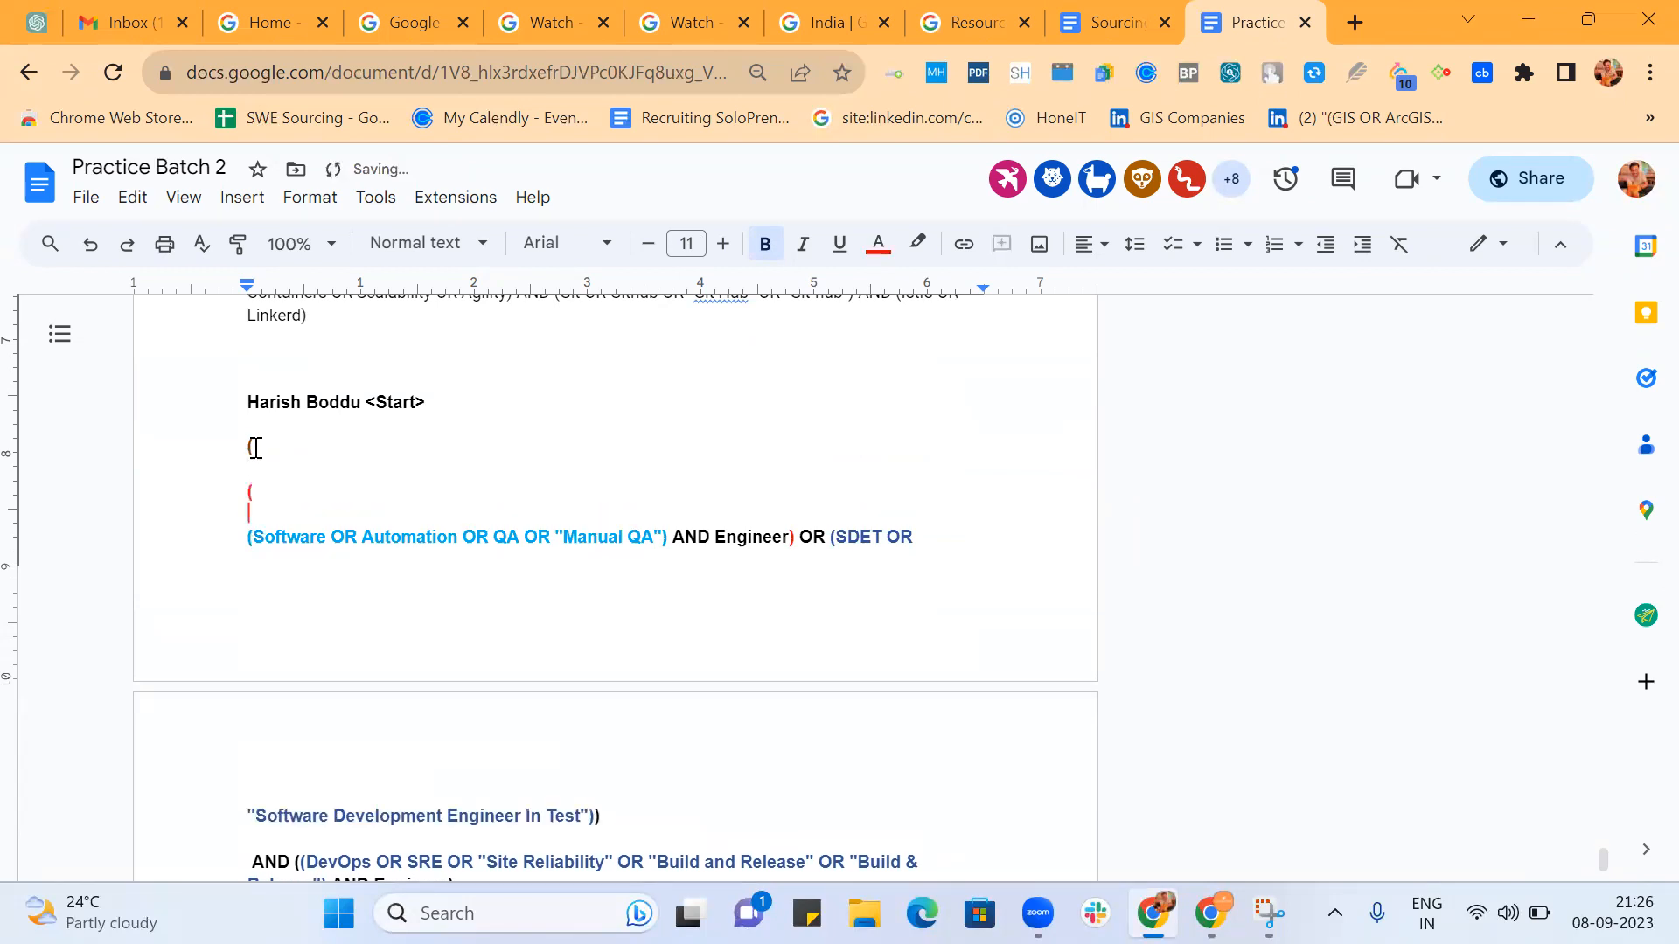
key(BackSpace)
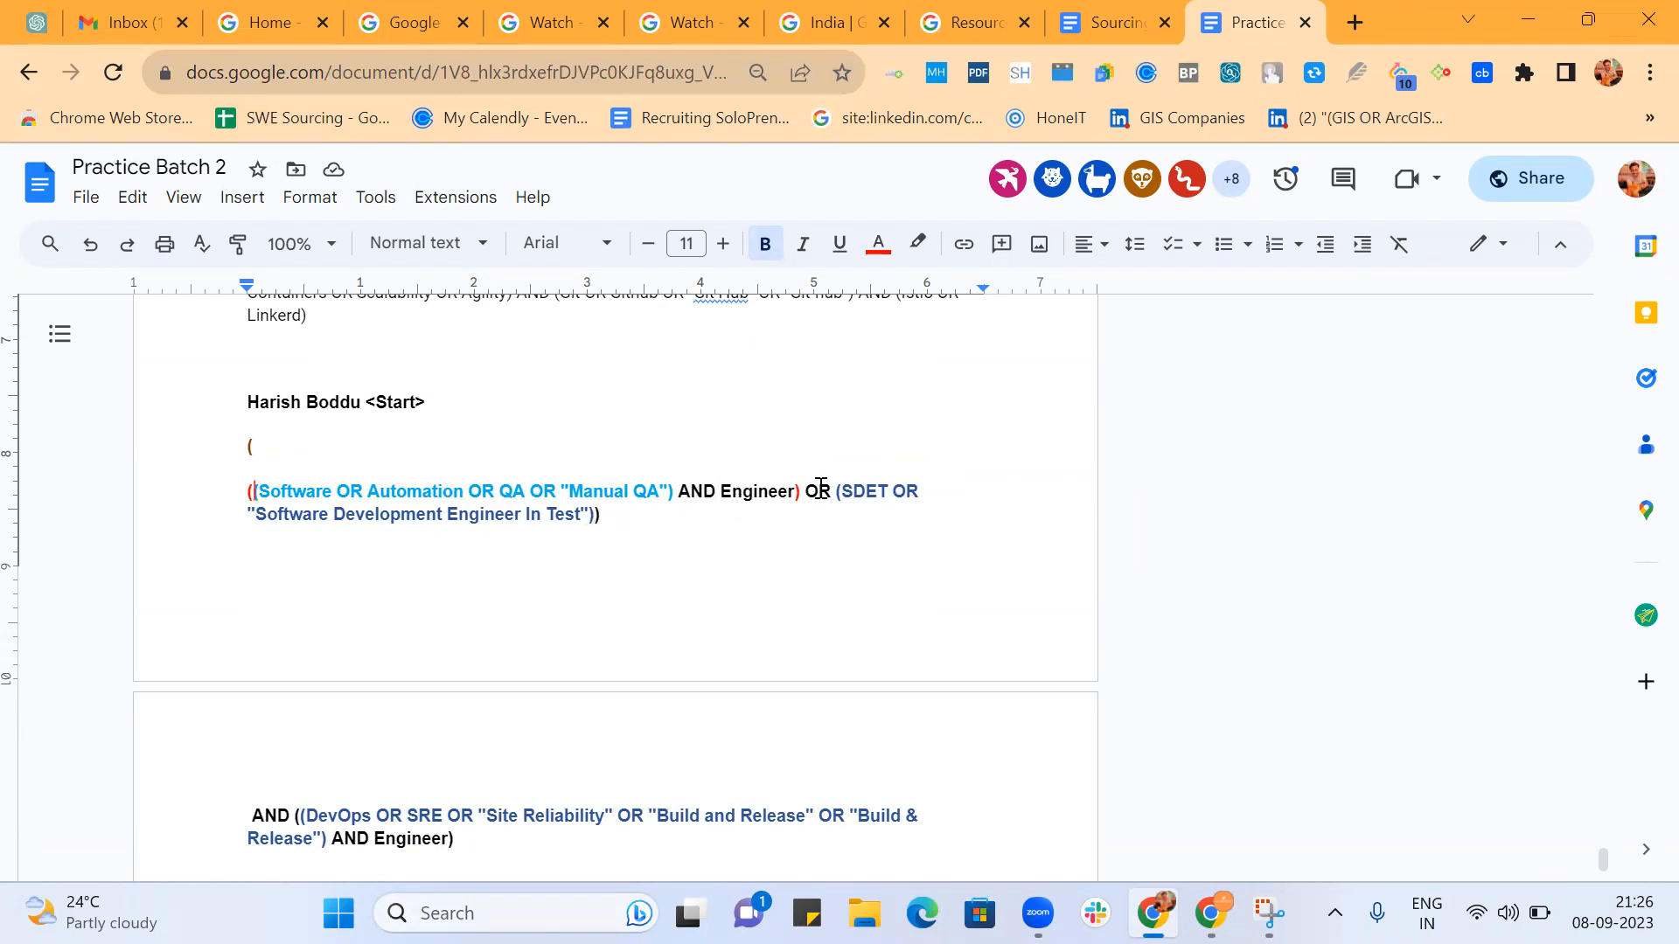
Highlight the OR before the SDET group, then rejoin the Software group's line and restore its three opening parentheses.
double_click(822, 491)
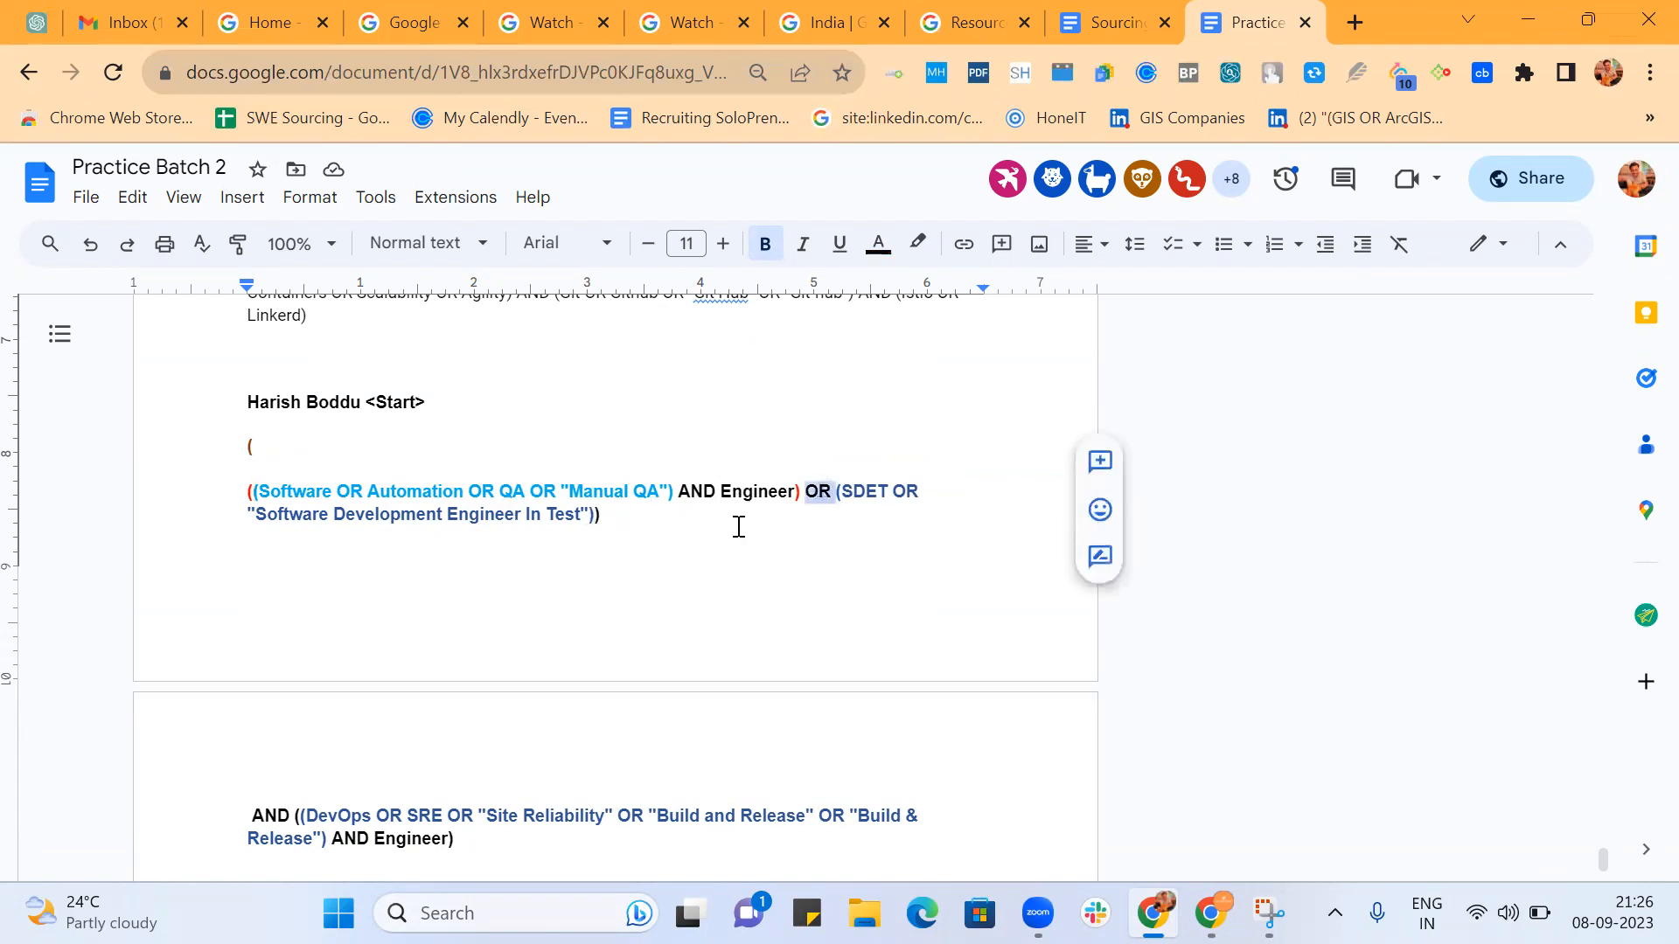
click(241, 490)
key(BackSpace)
key(BackSpace)
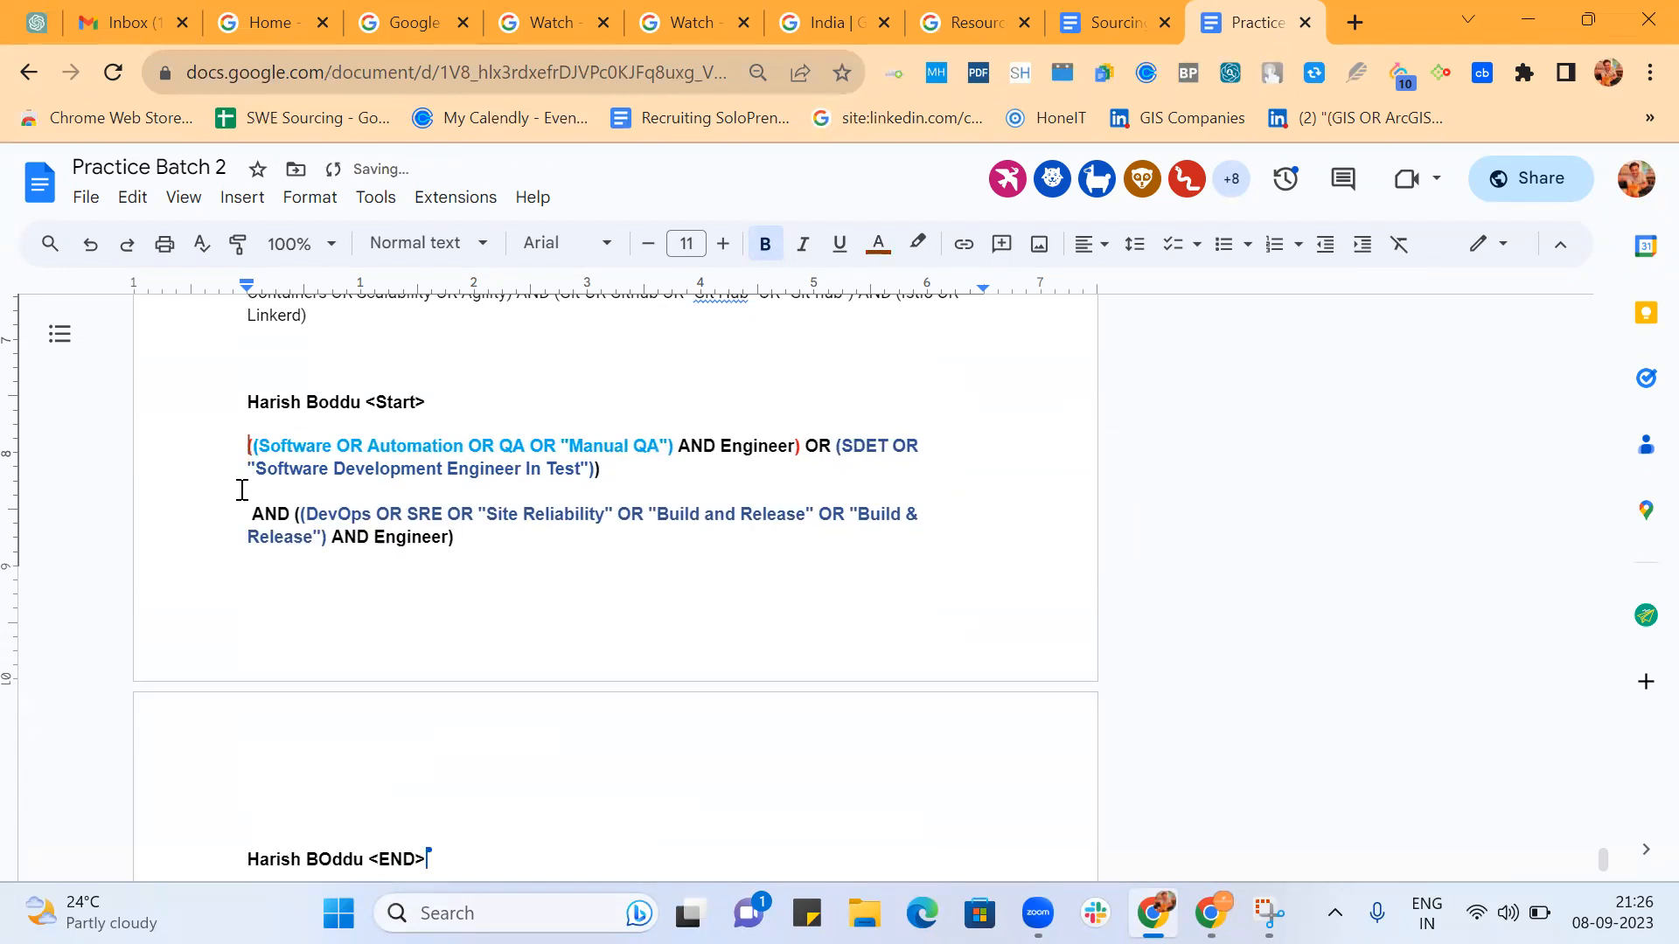
text(()
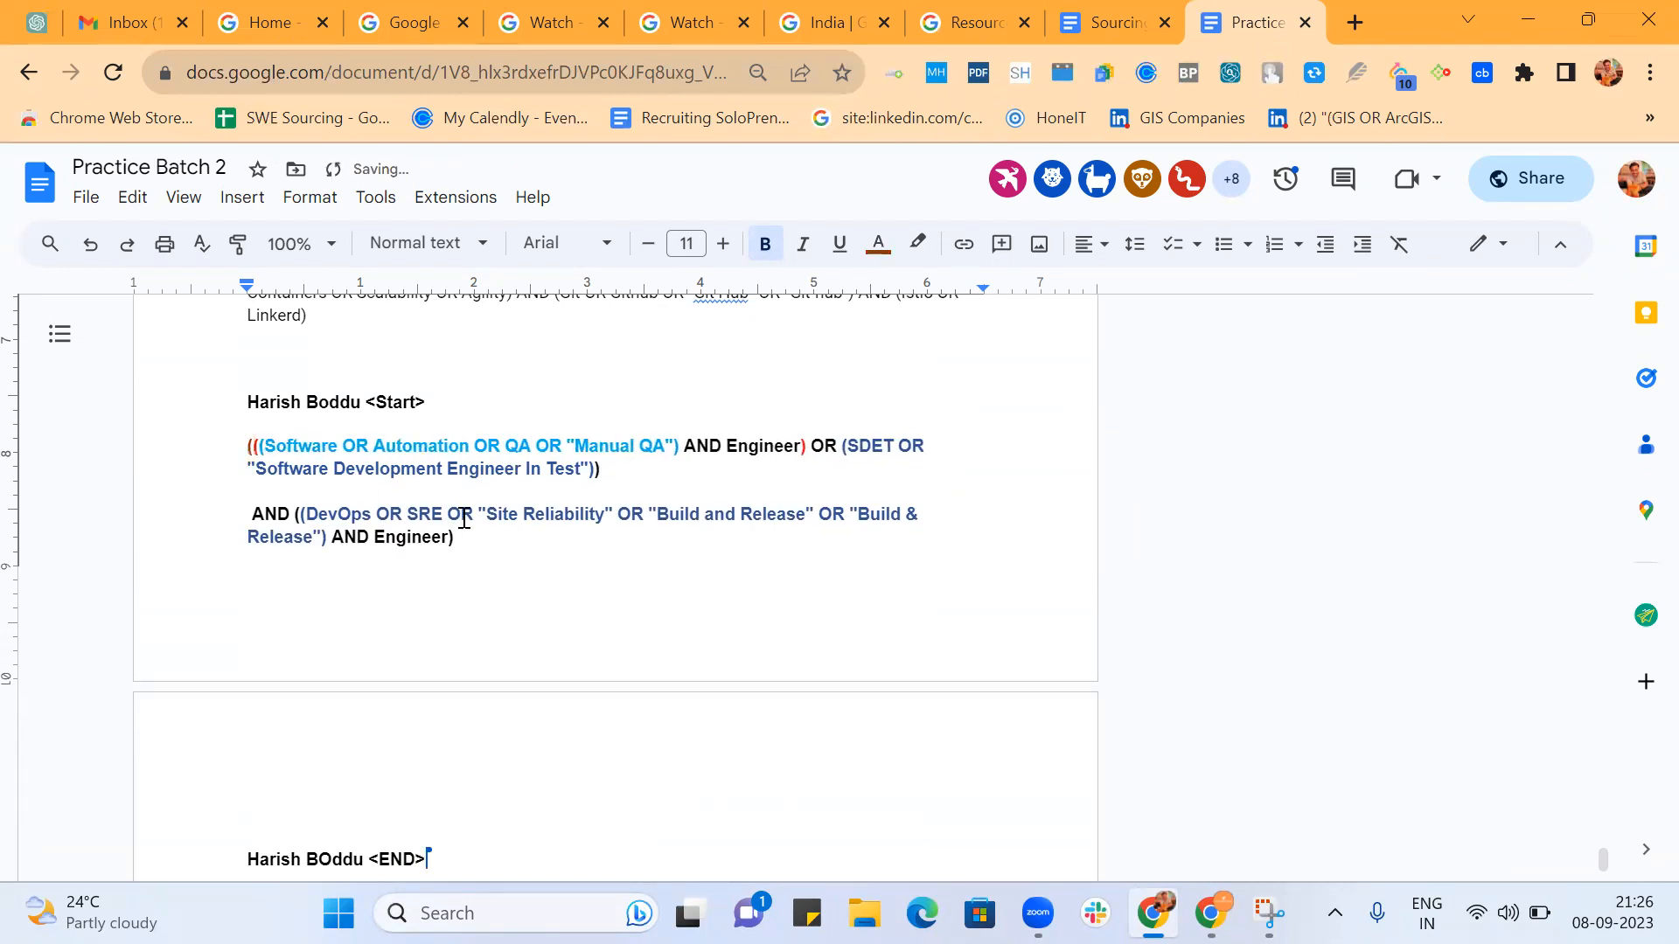
Check the end of the SDET part and highlight the inner DevOps group to examine its parentheses.
click(616, 469)
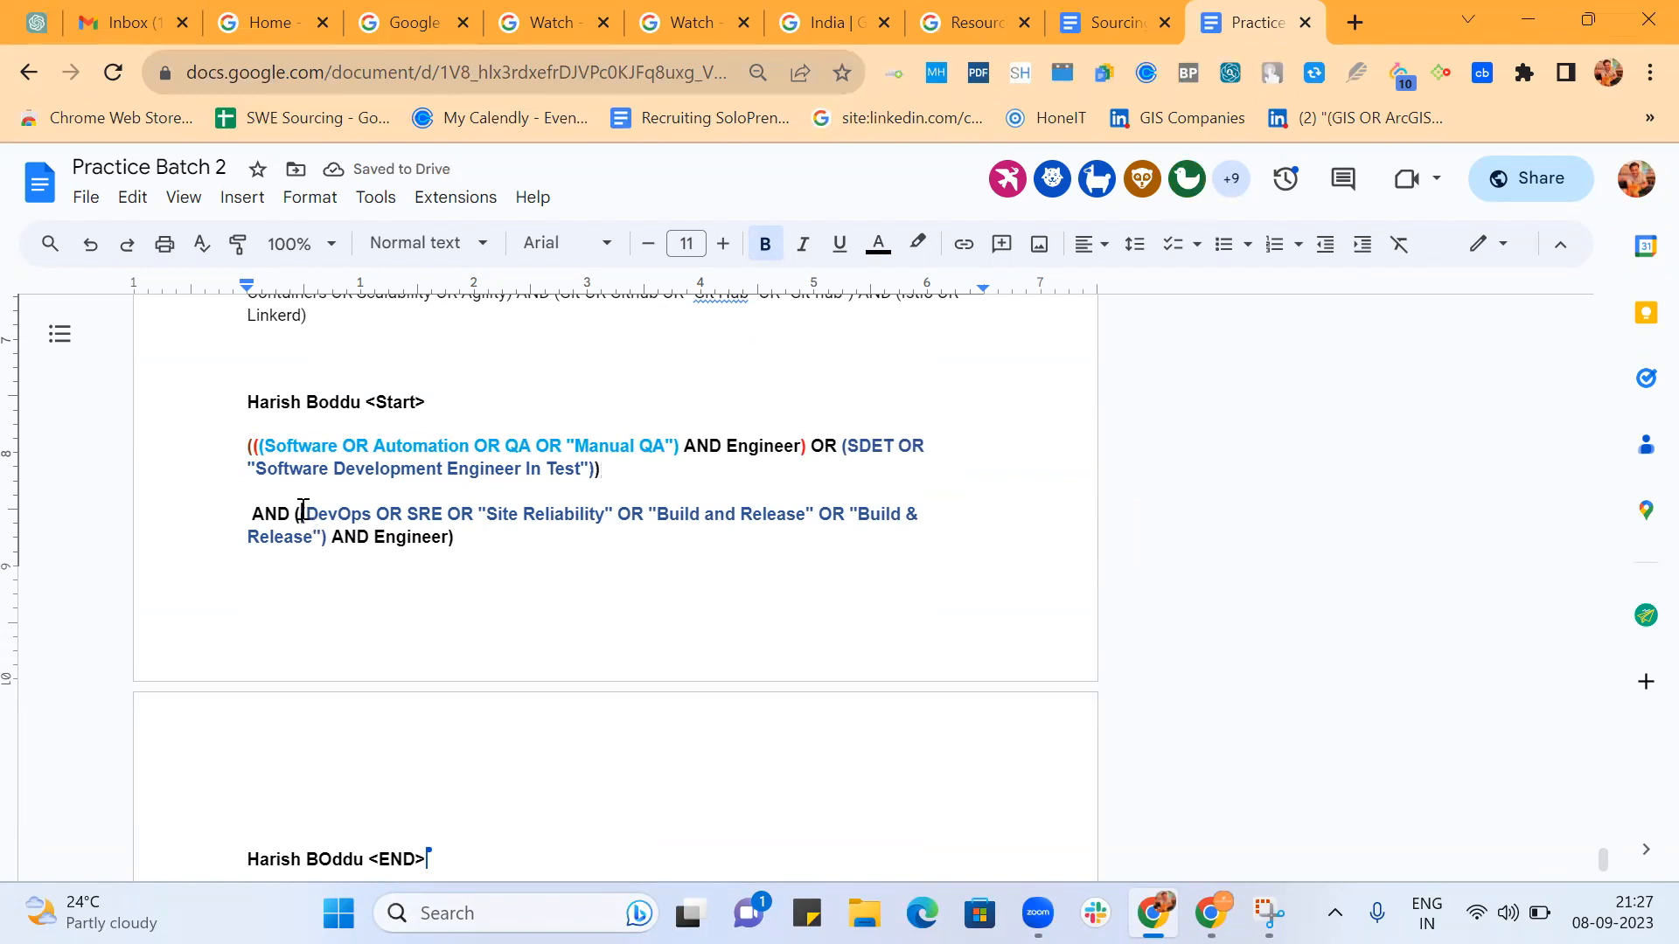
drag(303, 511, 329, 533)
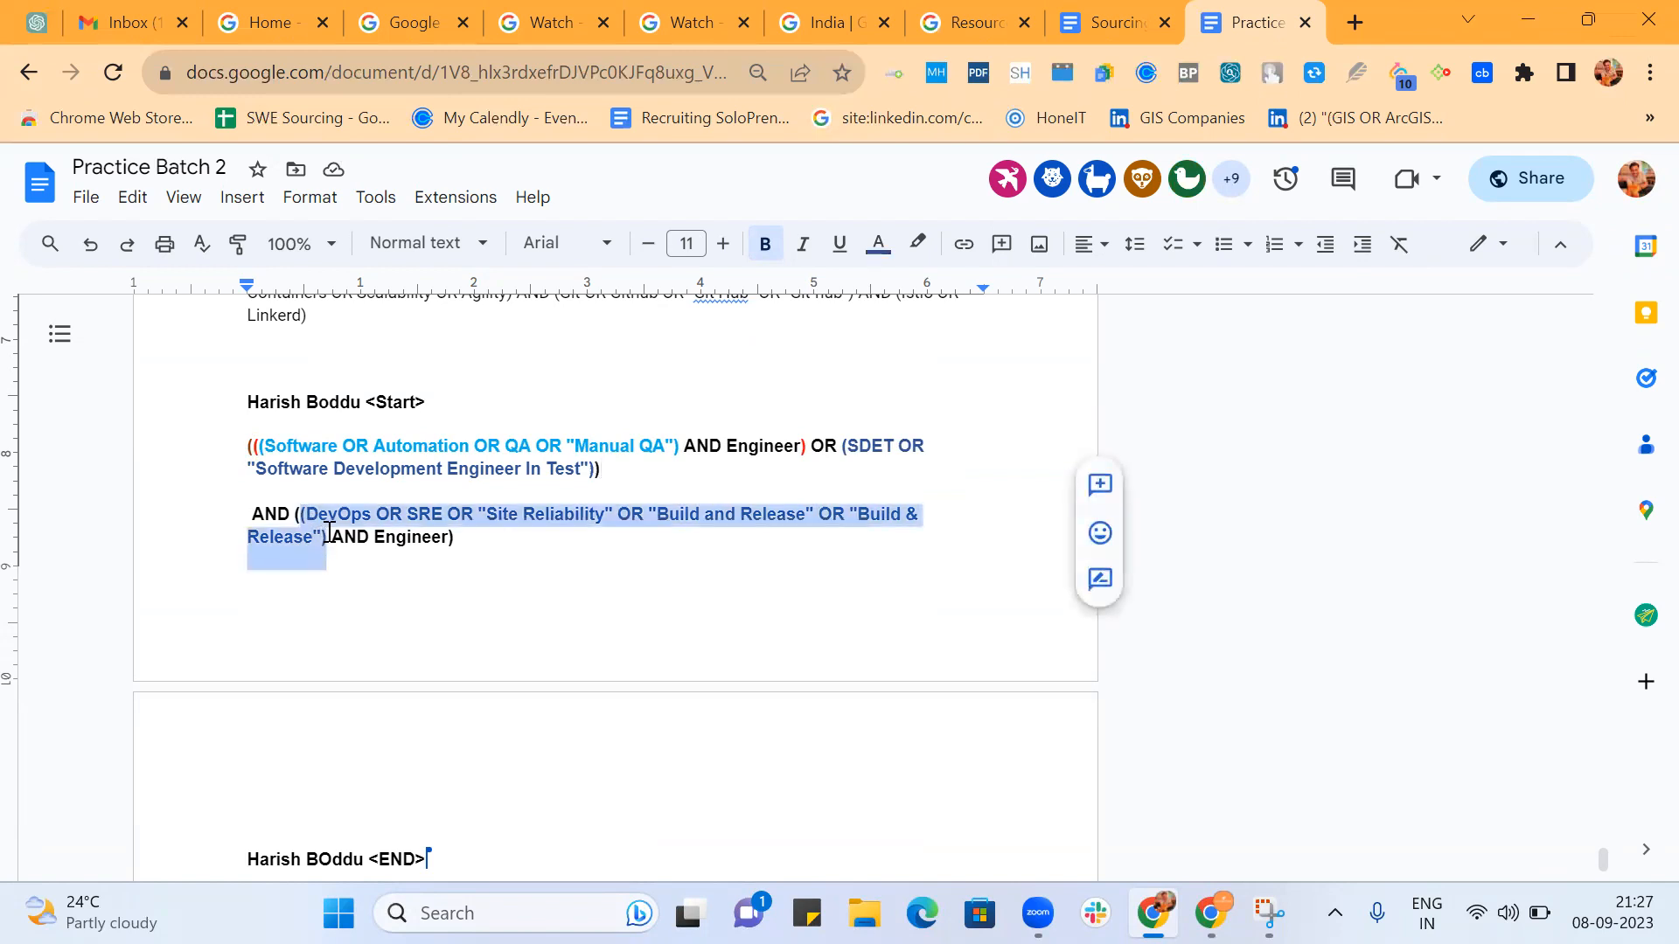
Rejoin the DevOps group's line with the end of the SDET group so the whole string runs on as one paragraph.
click(252, 511)
key(BackSpace)
key(BackSpace)
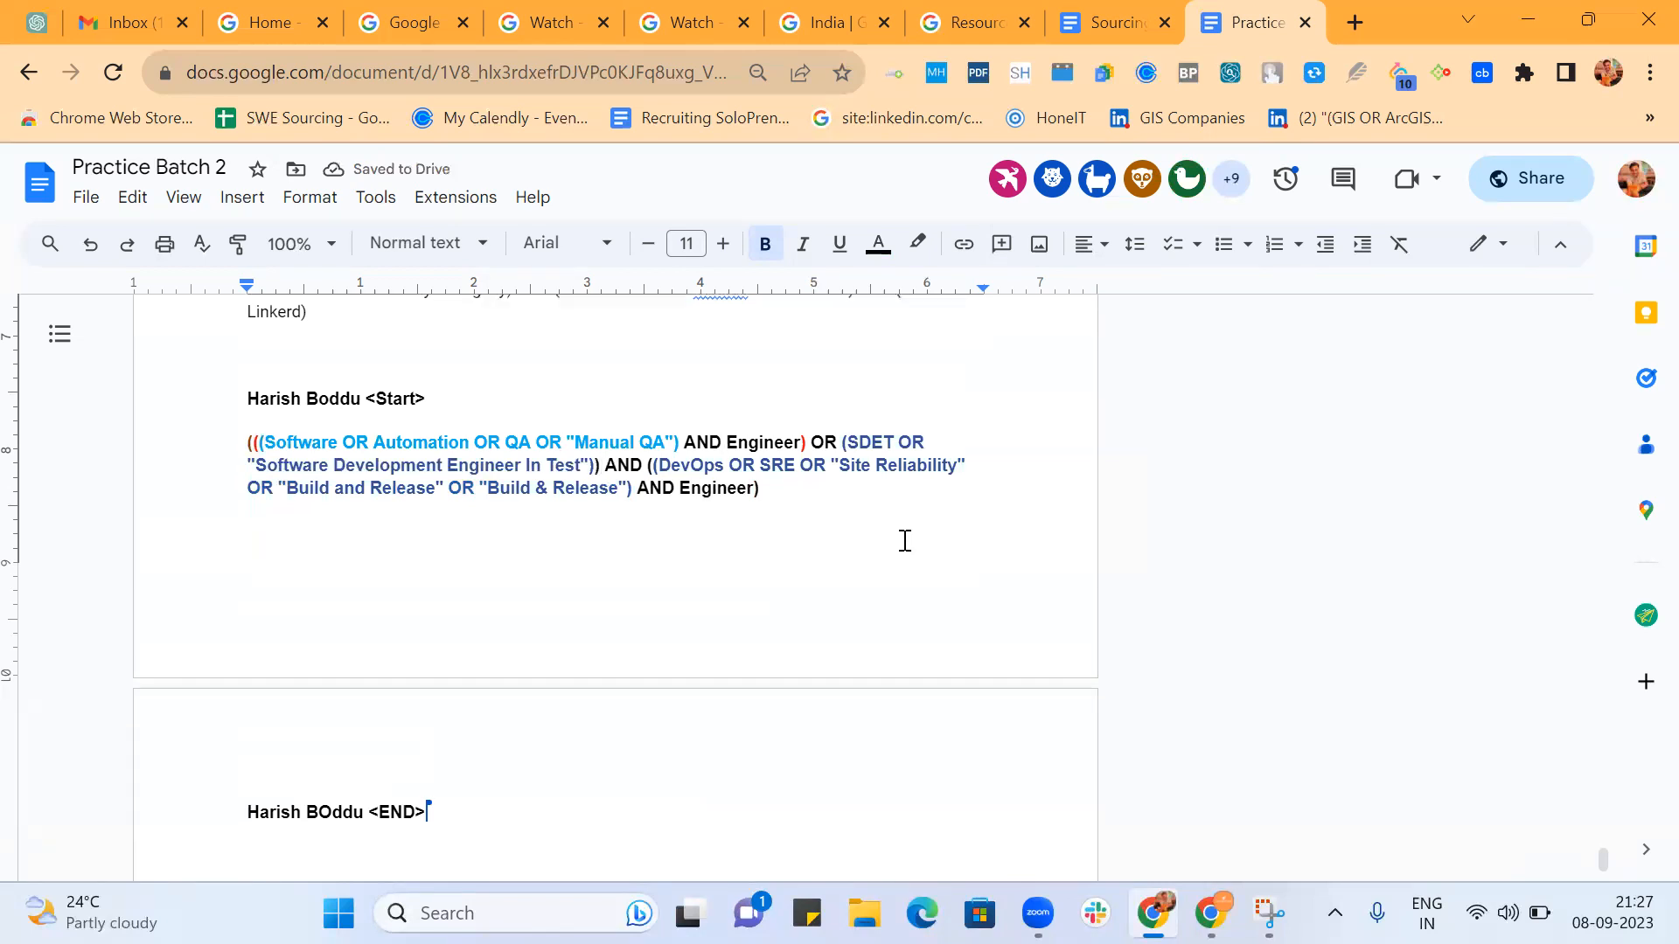
Remove the outermost pair of parentheses from the next participant's string that starts with Software OR SW.
scroll(905, 540, down, 2)
scroll(905, 540, down, 4)
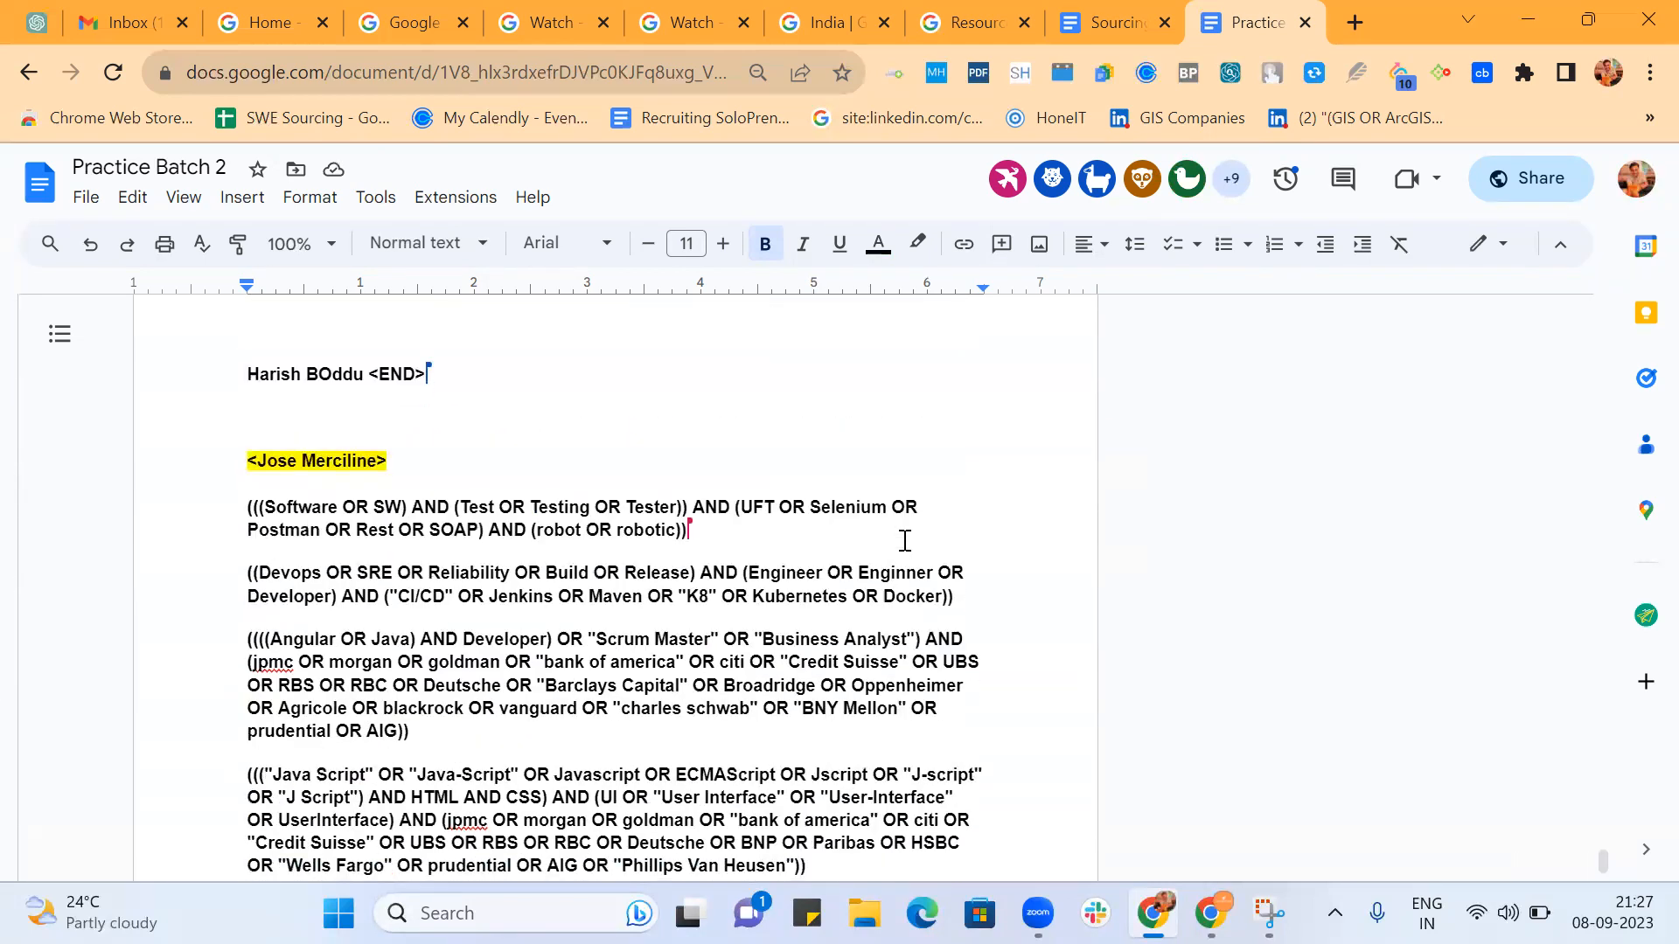
scroll(905, 540, down, 1)
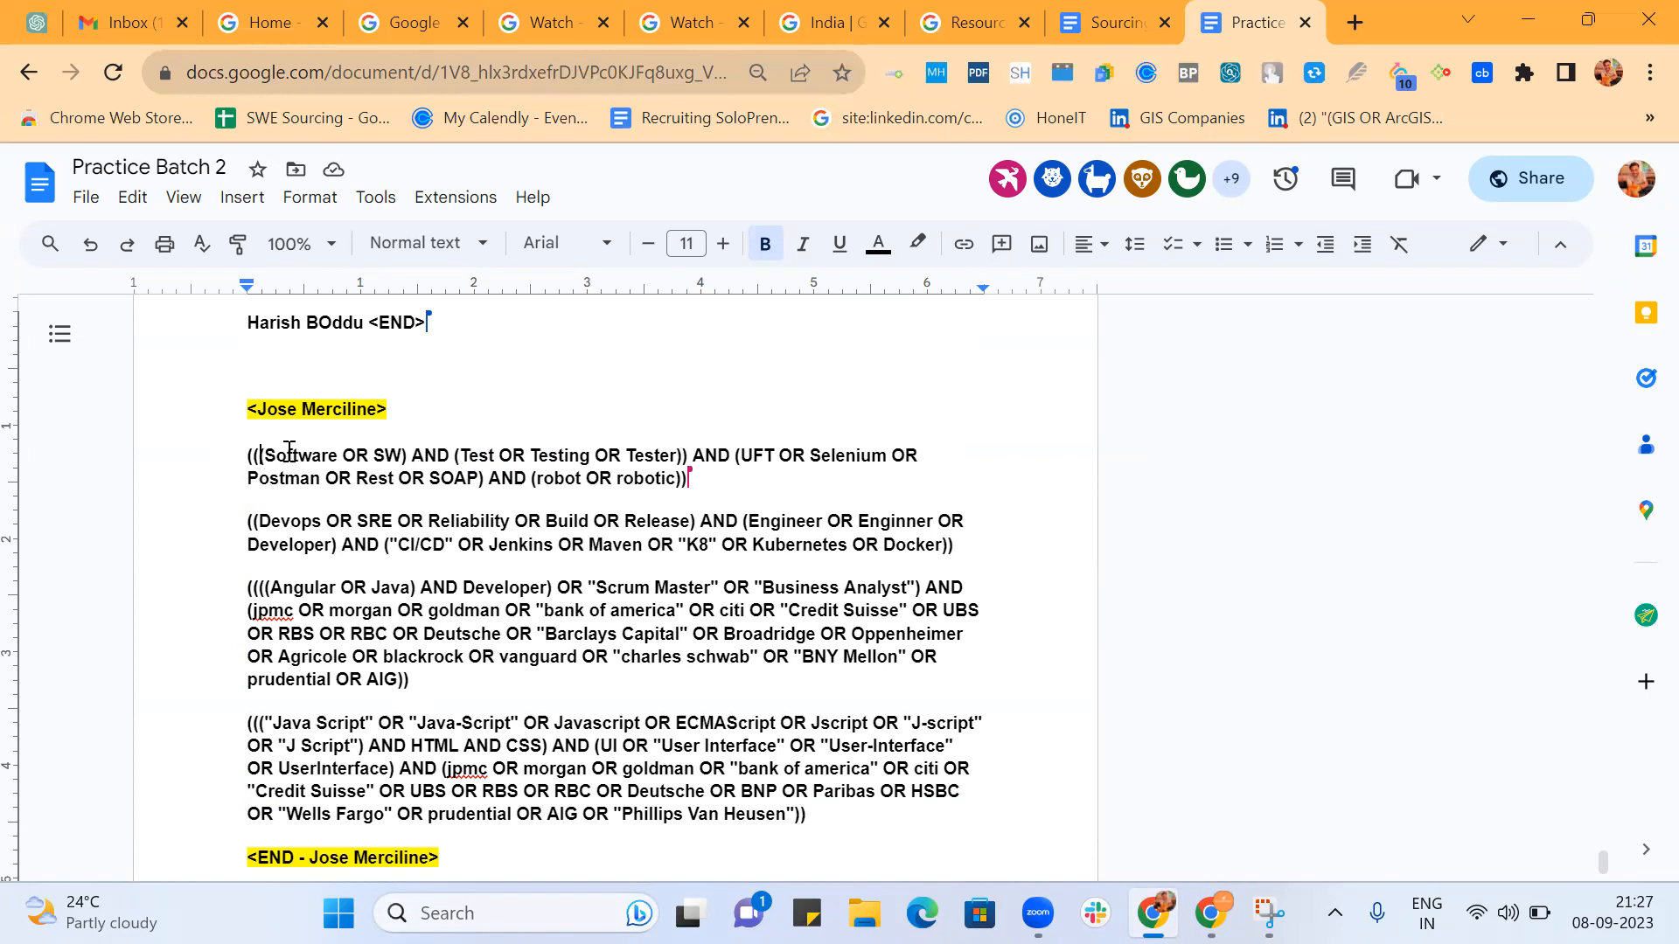
click(250, 455)
key(Return)
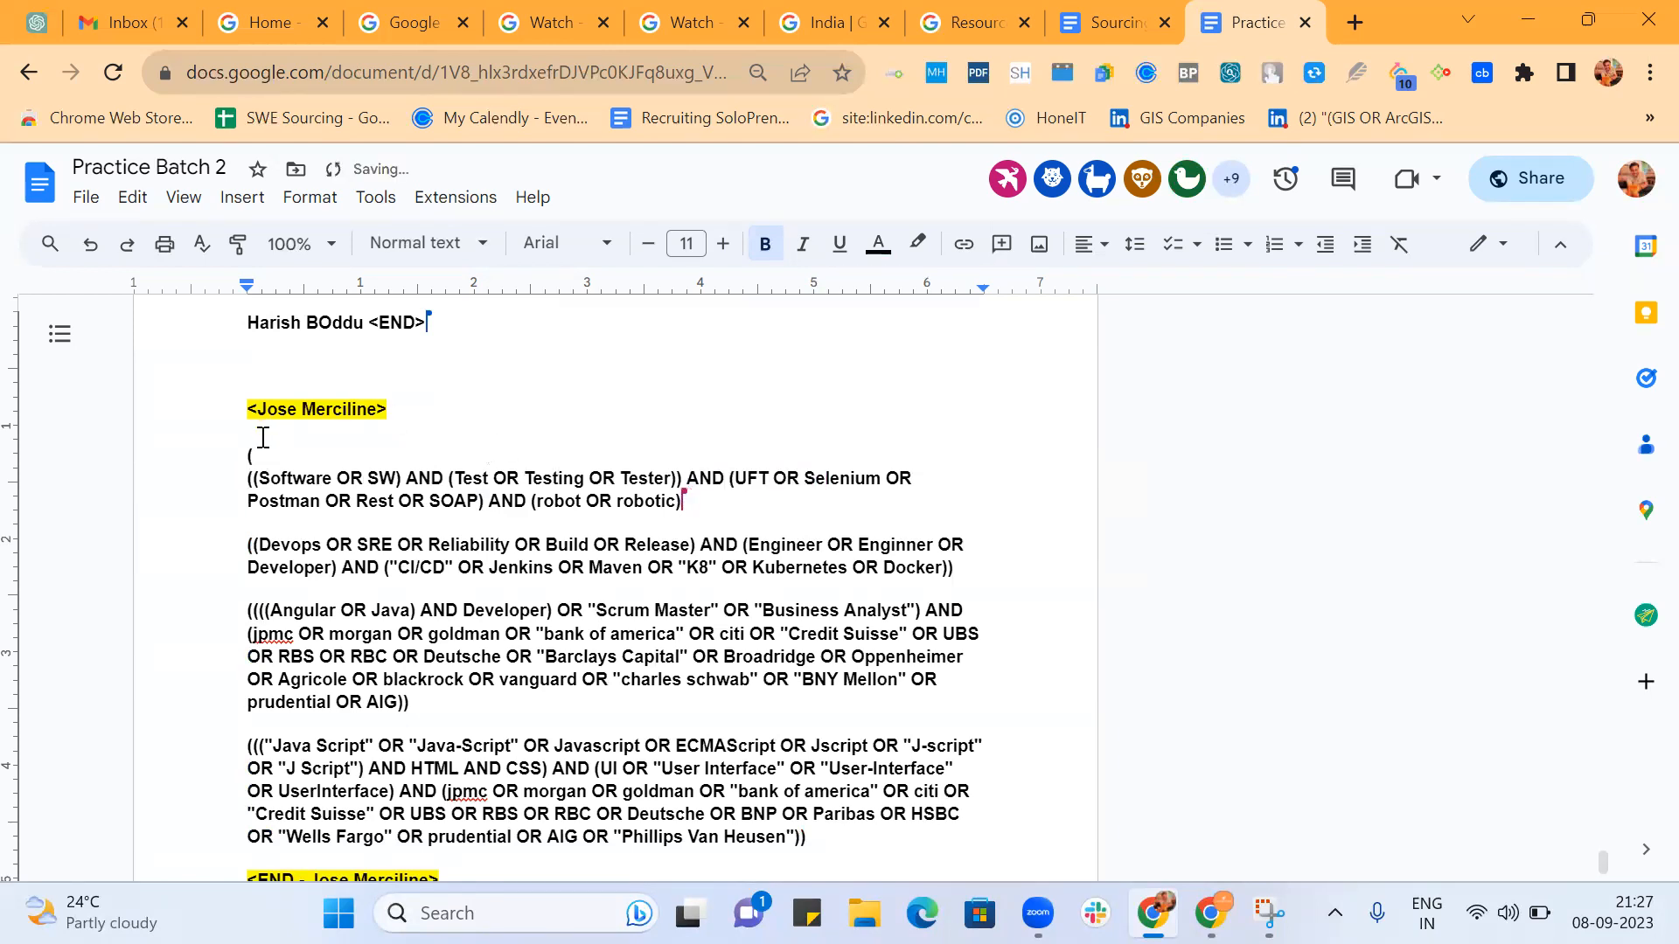
click(264, 455)
key(BackSpace)
key(BackSpace)
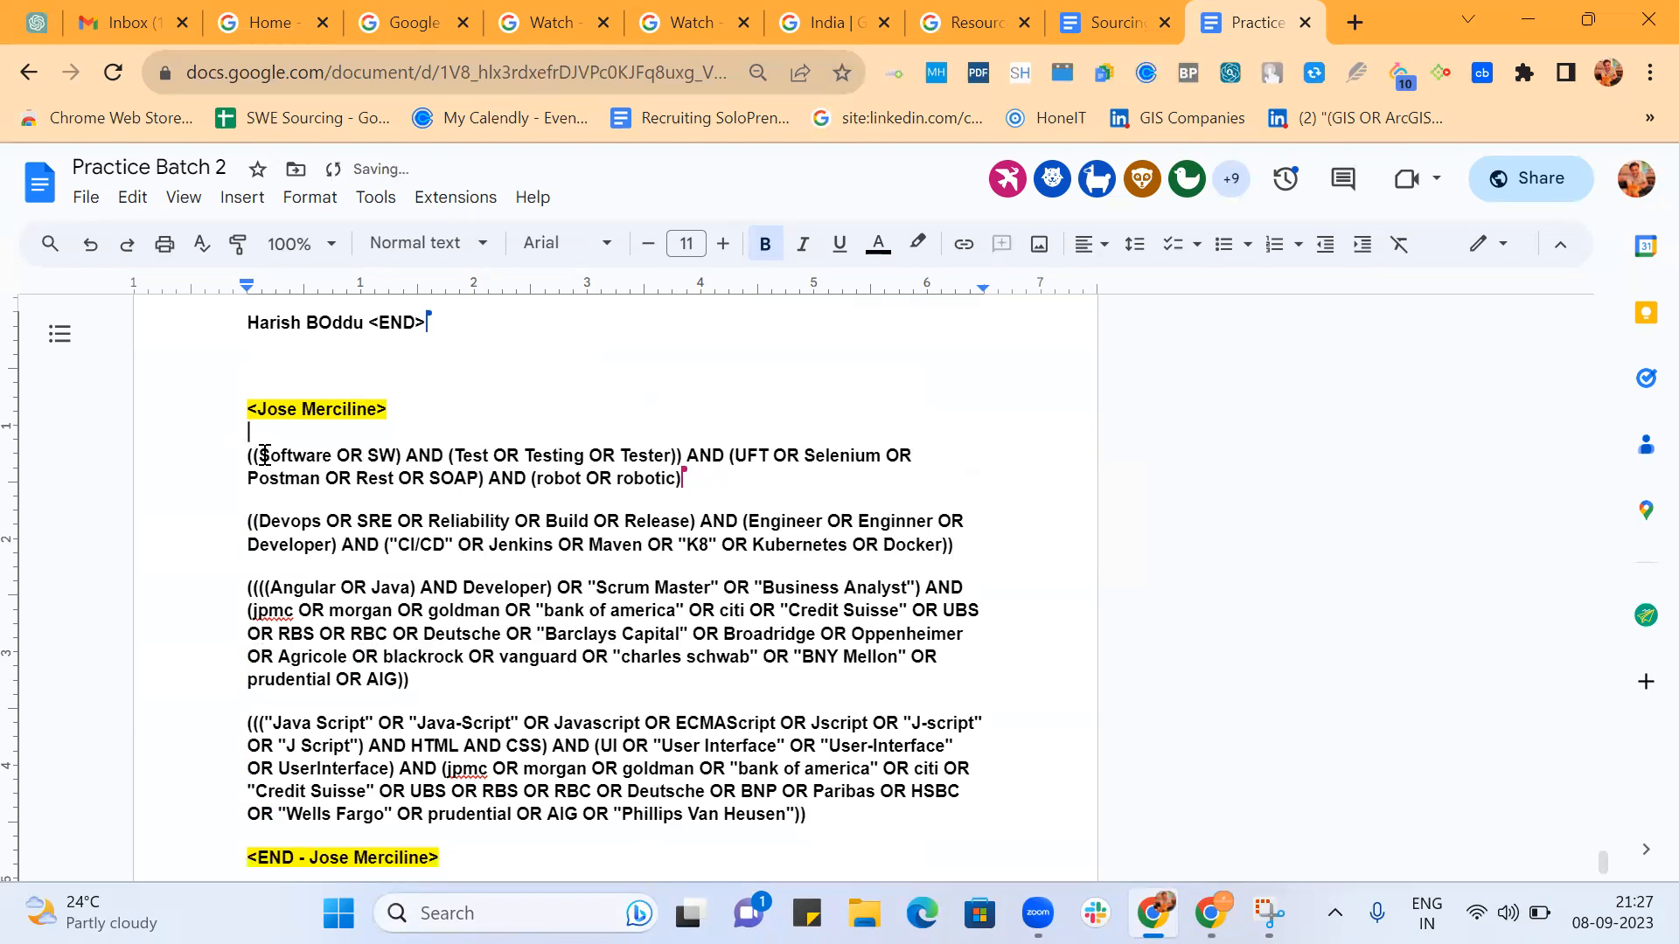
Highlight the AND before the UFT group, then the nested Software and Test group, to check how they combine.
double_click(708, 459)
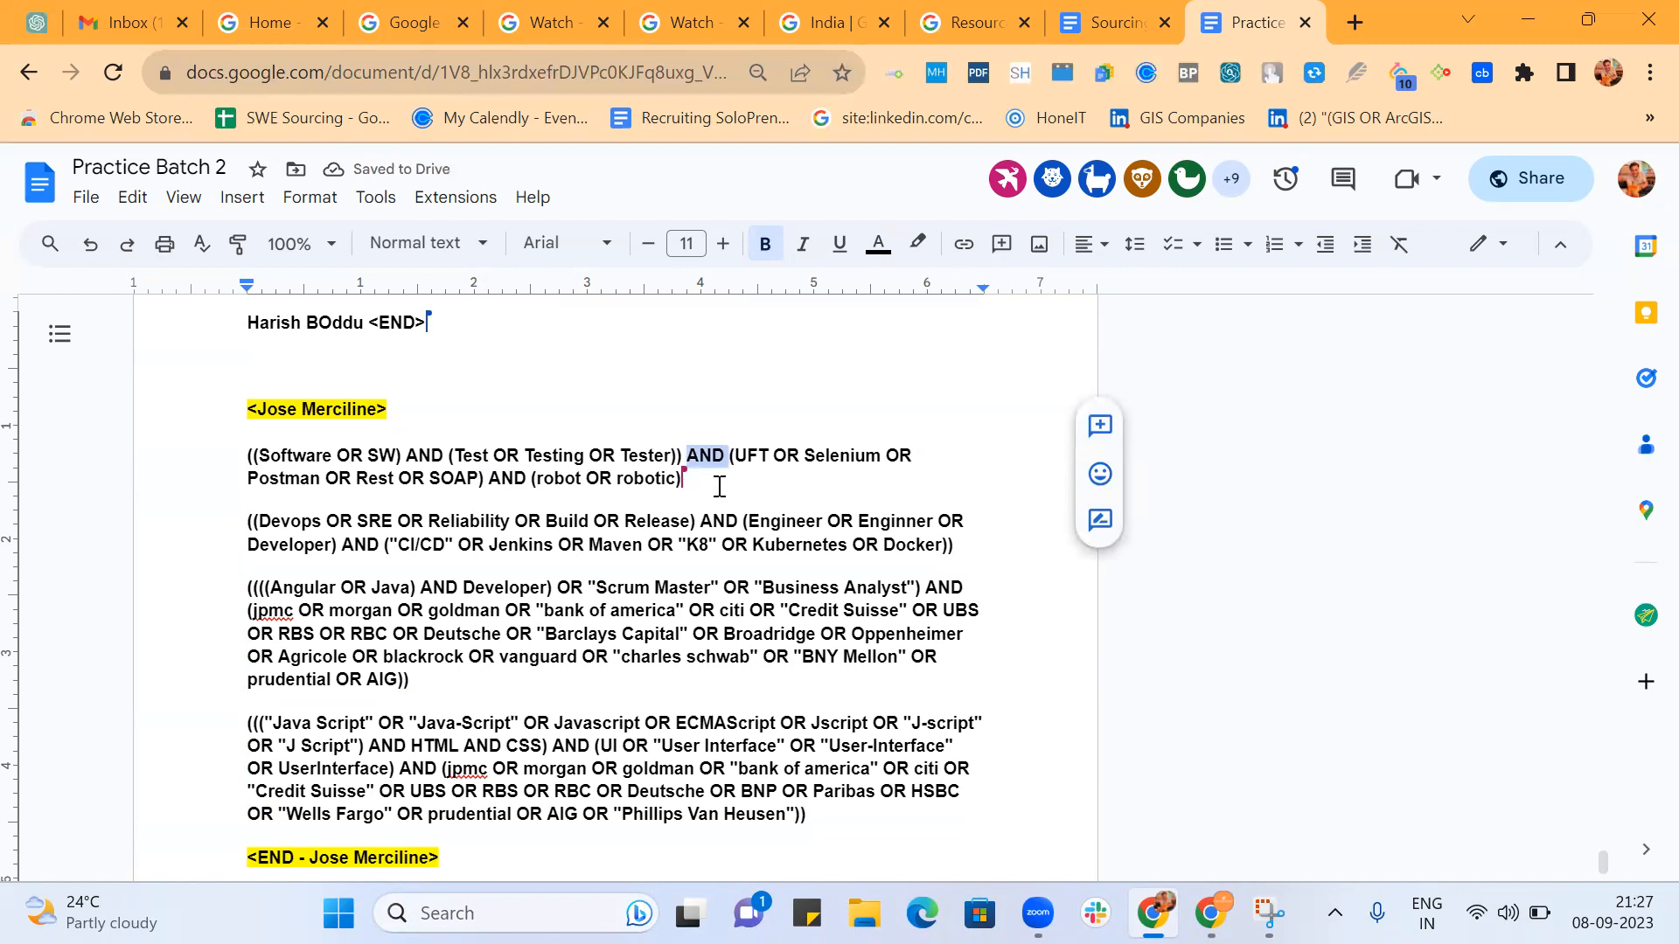
click(714, 483)
drag(685, 457, 273, 450)
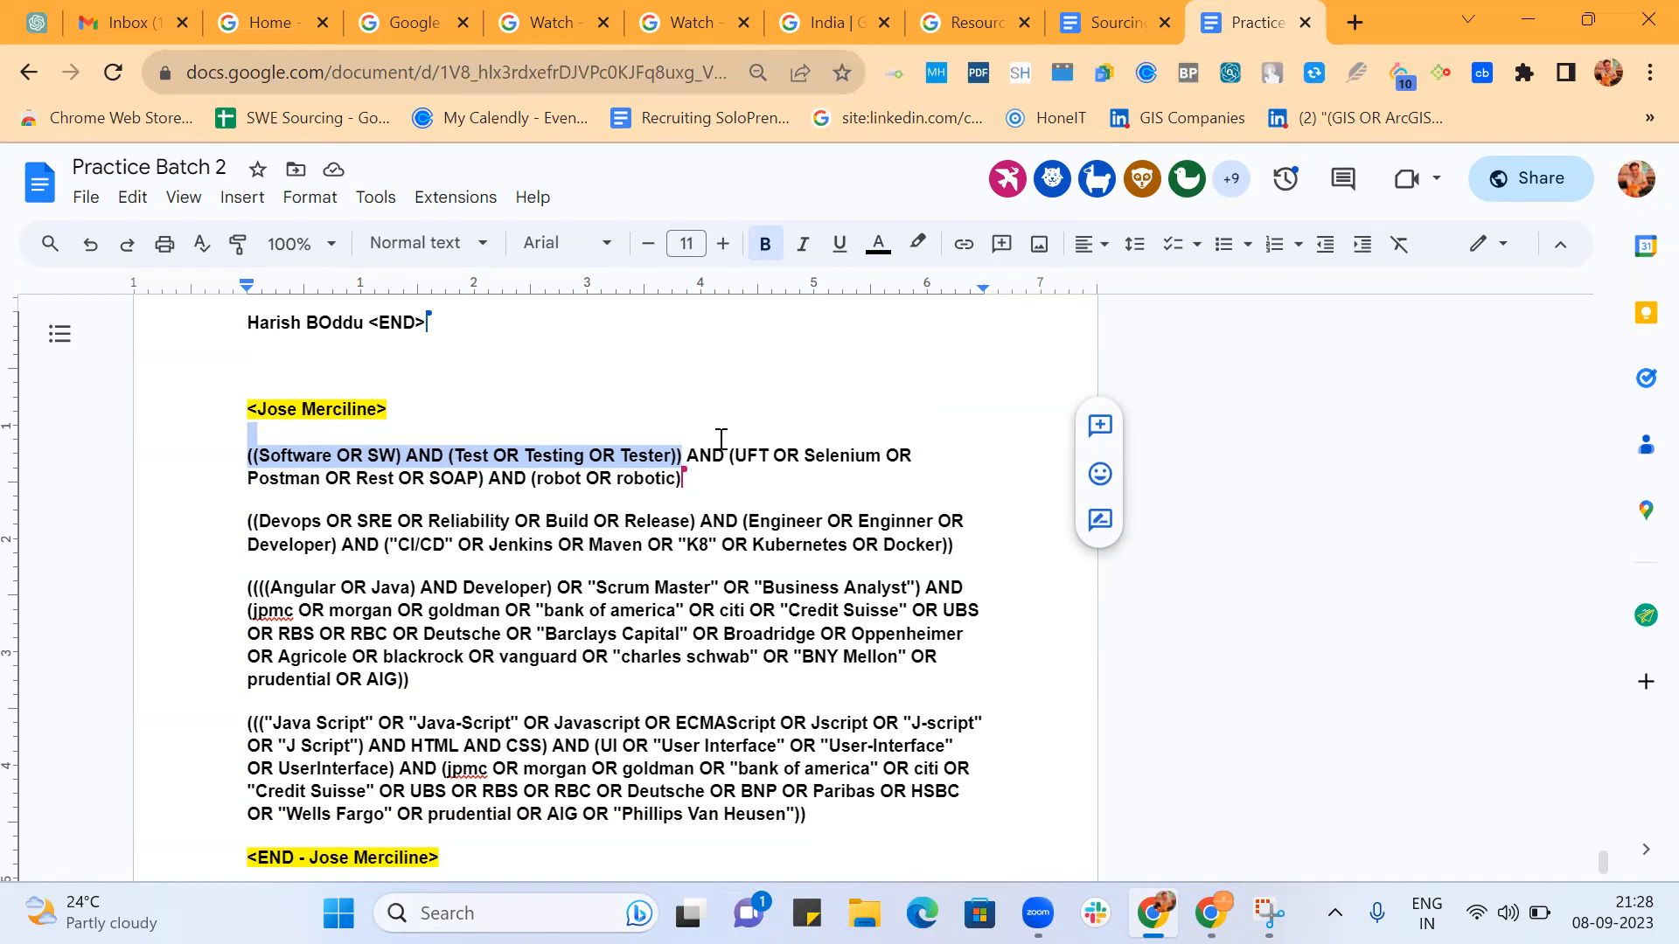
click(739, 483)
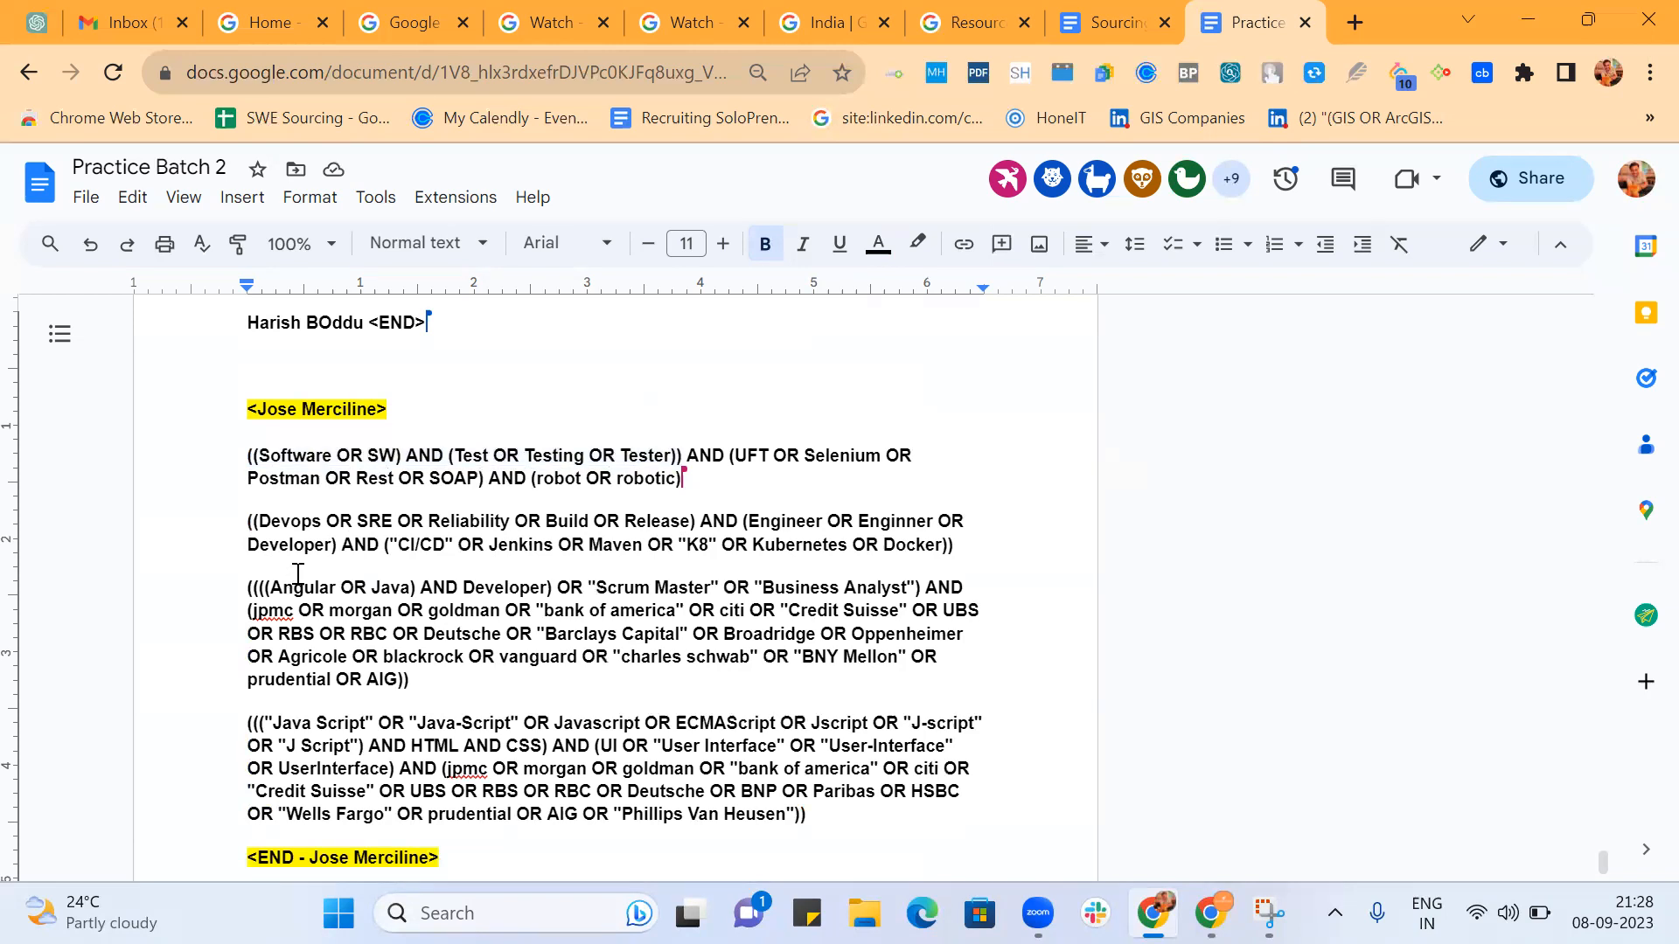
Set the Devops string's outer opening parenthesis apart above the string and highlight the CI/CD group to check its closing parenthesis.
click(254, 521)
key(Return)
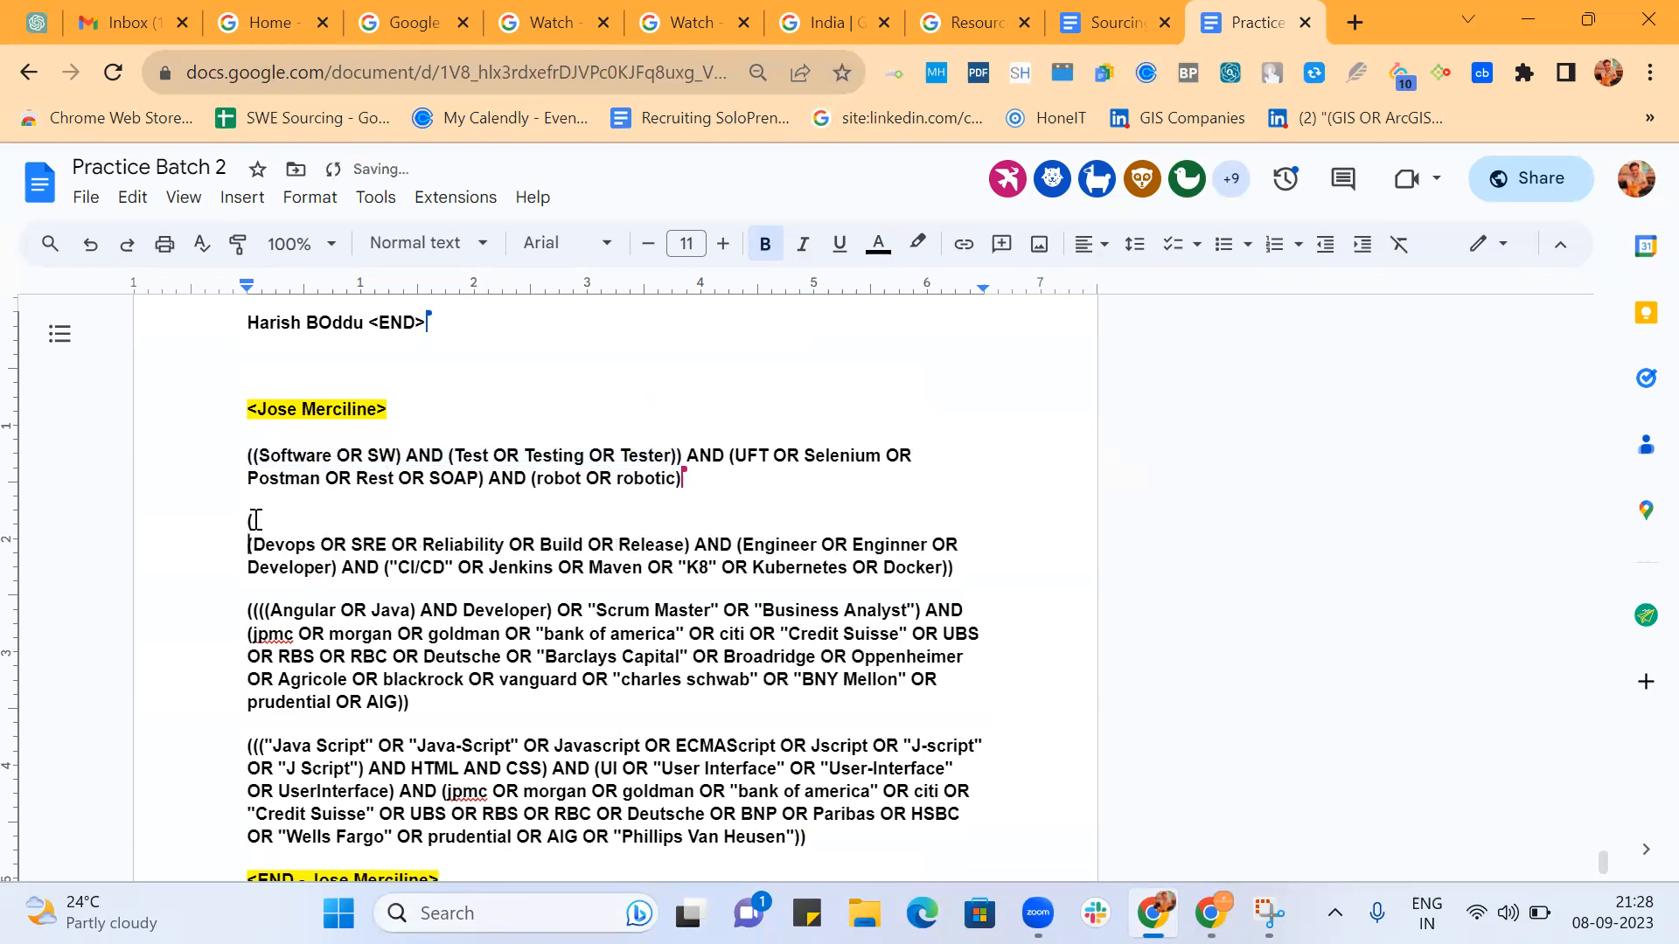
key(Return)
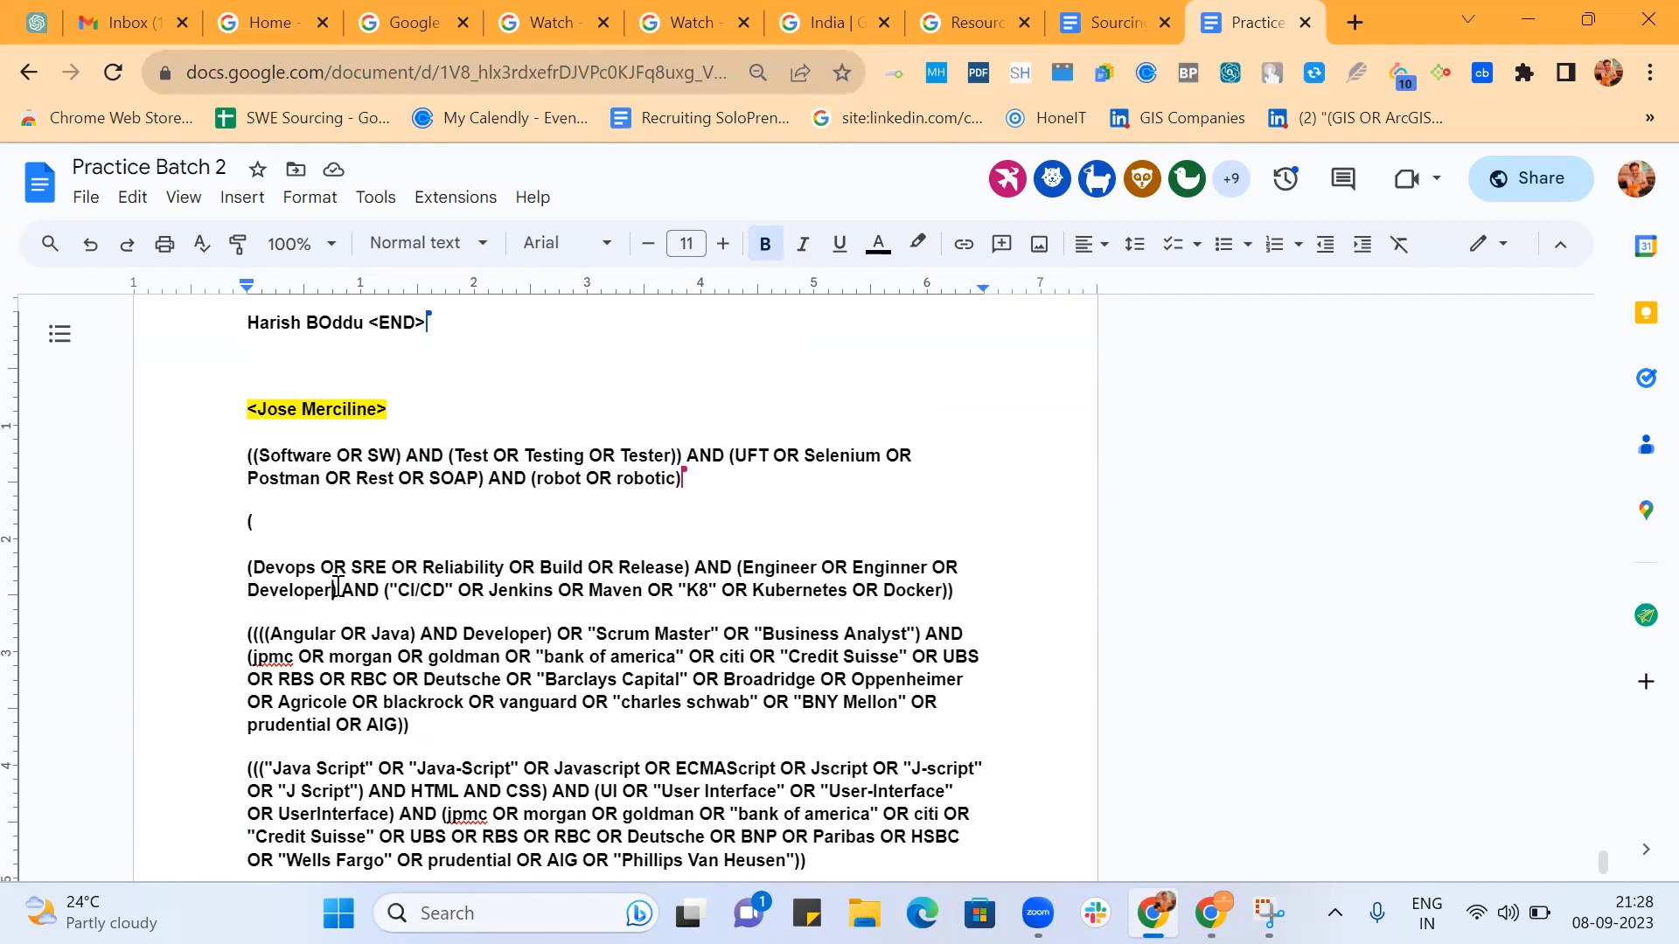
drag(383, 590, 951, 617)
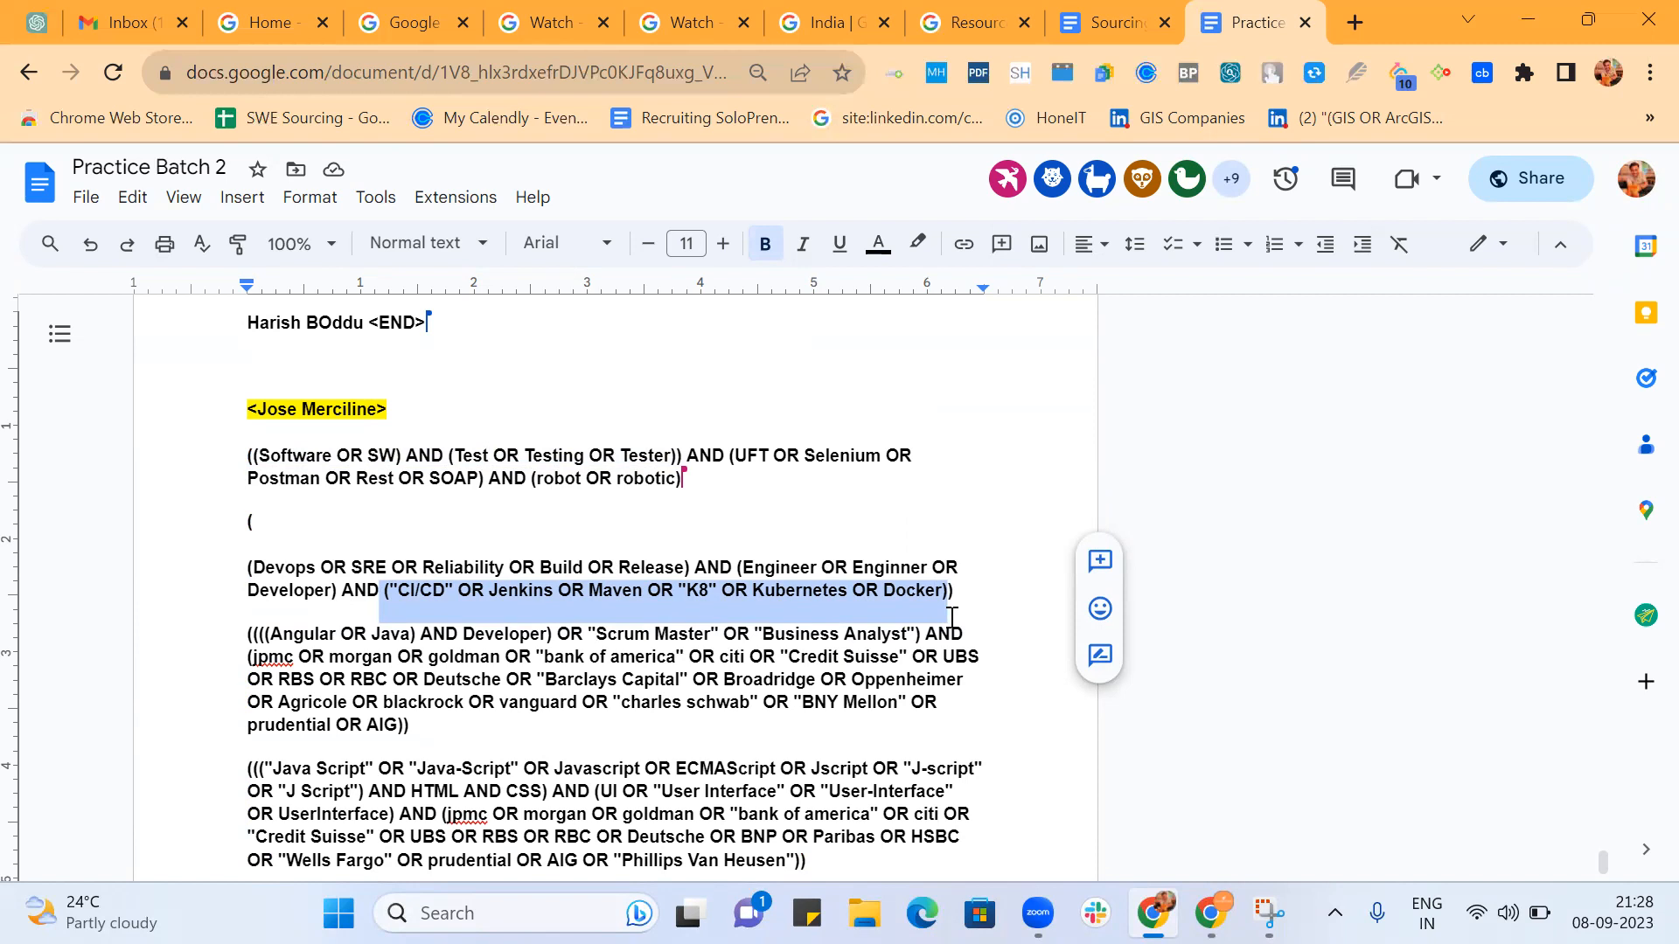
click(962, 593)
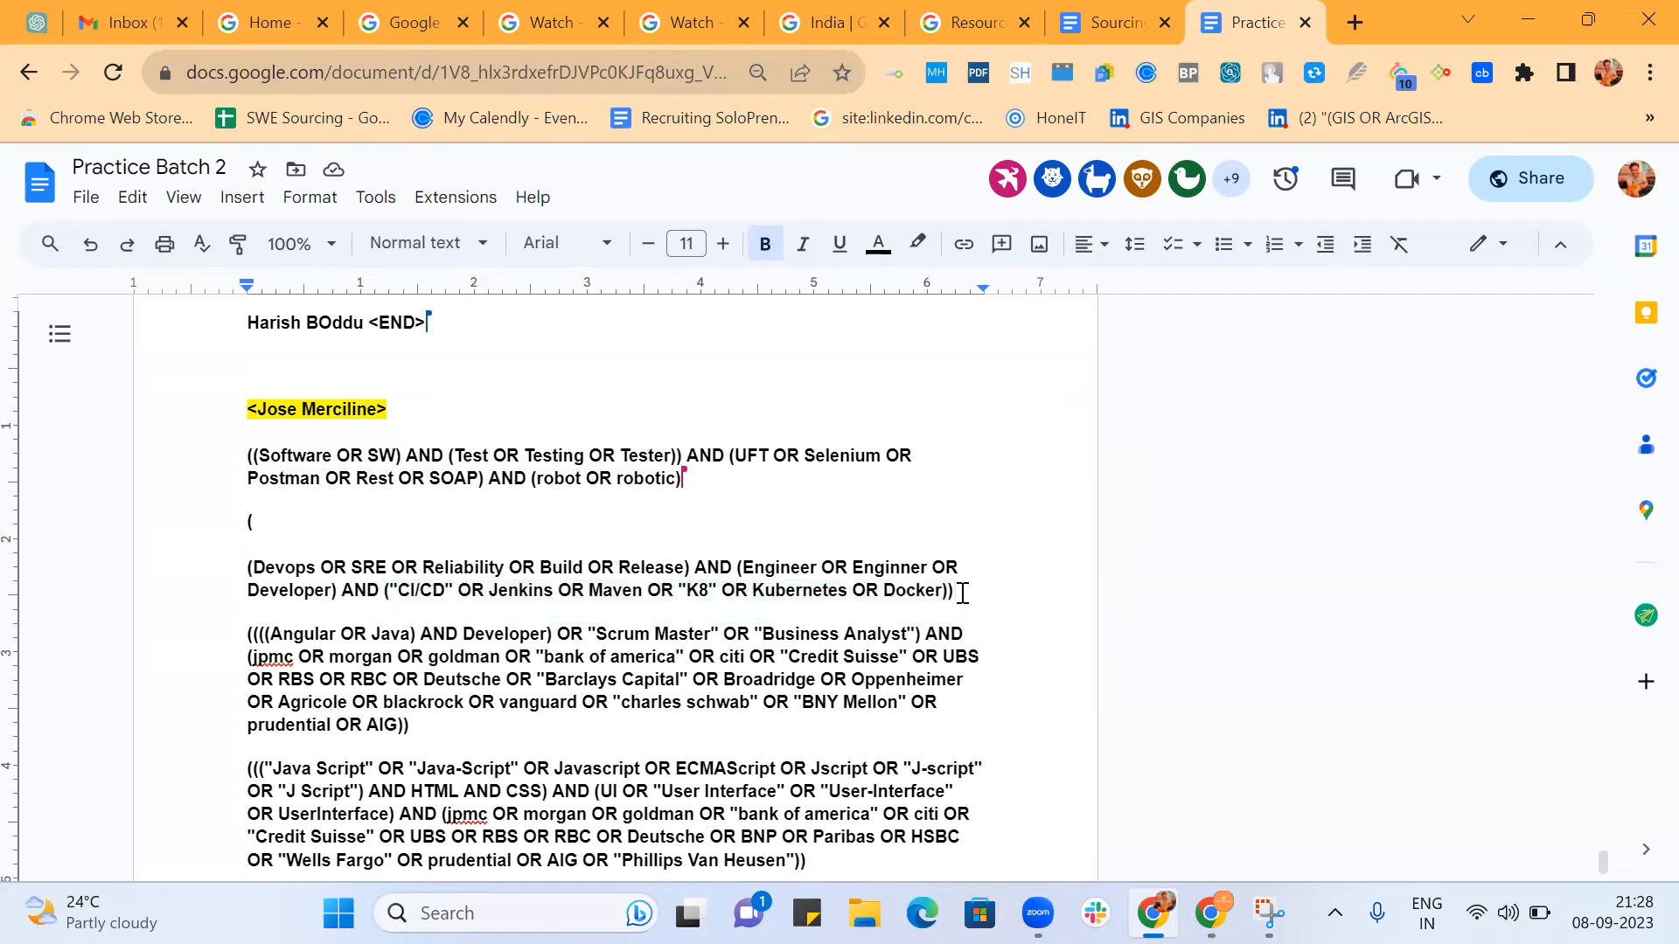
drag(962, 593, 388, 596)
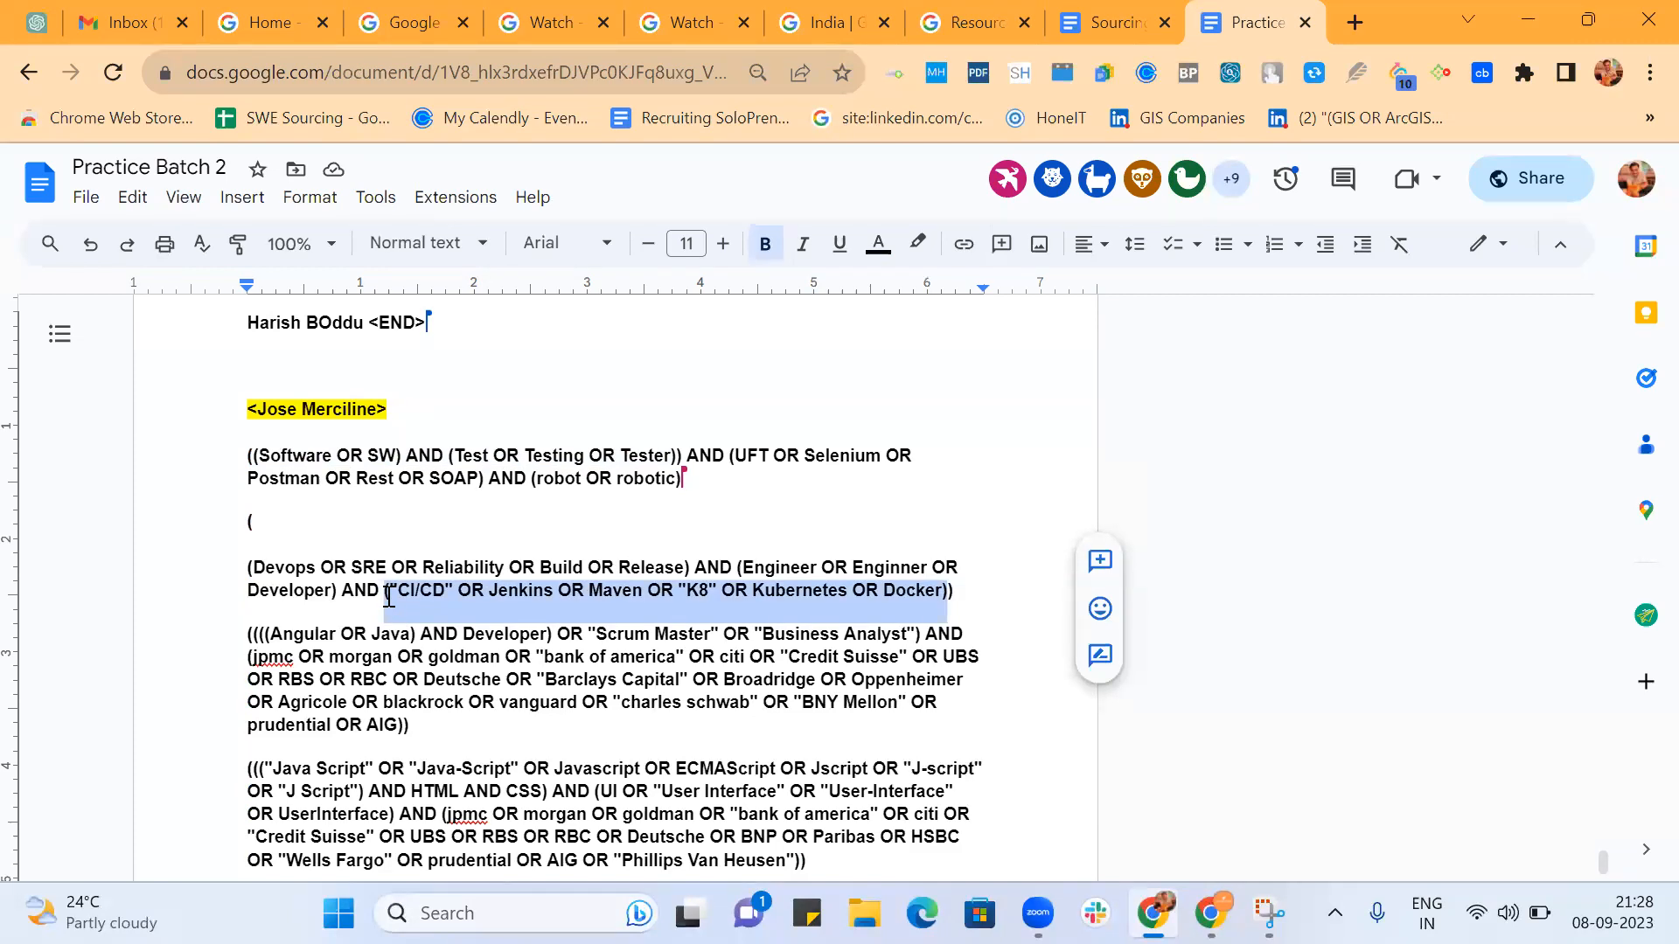
click(969, 592)
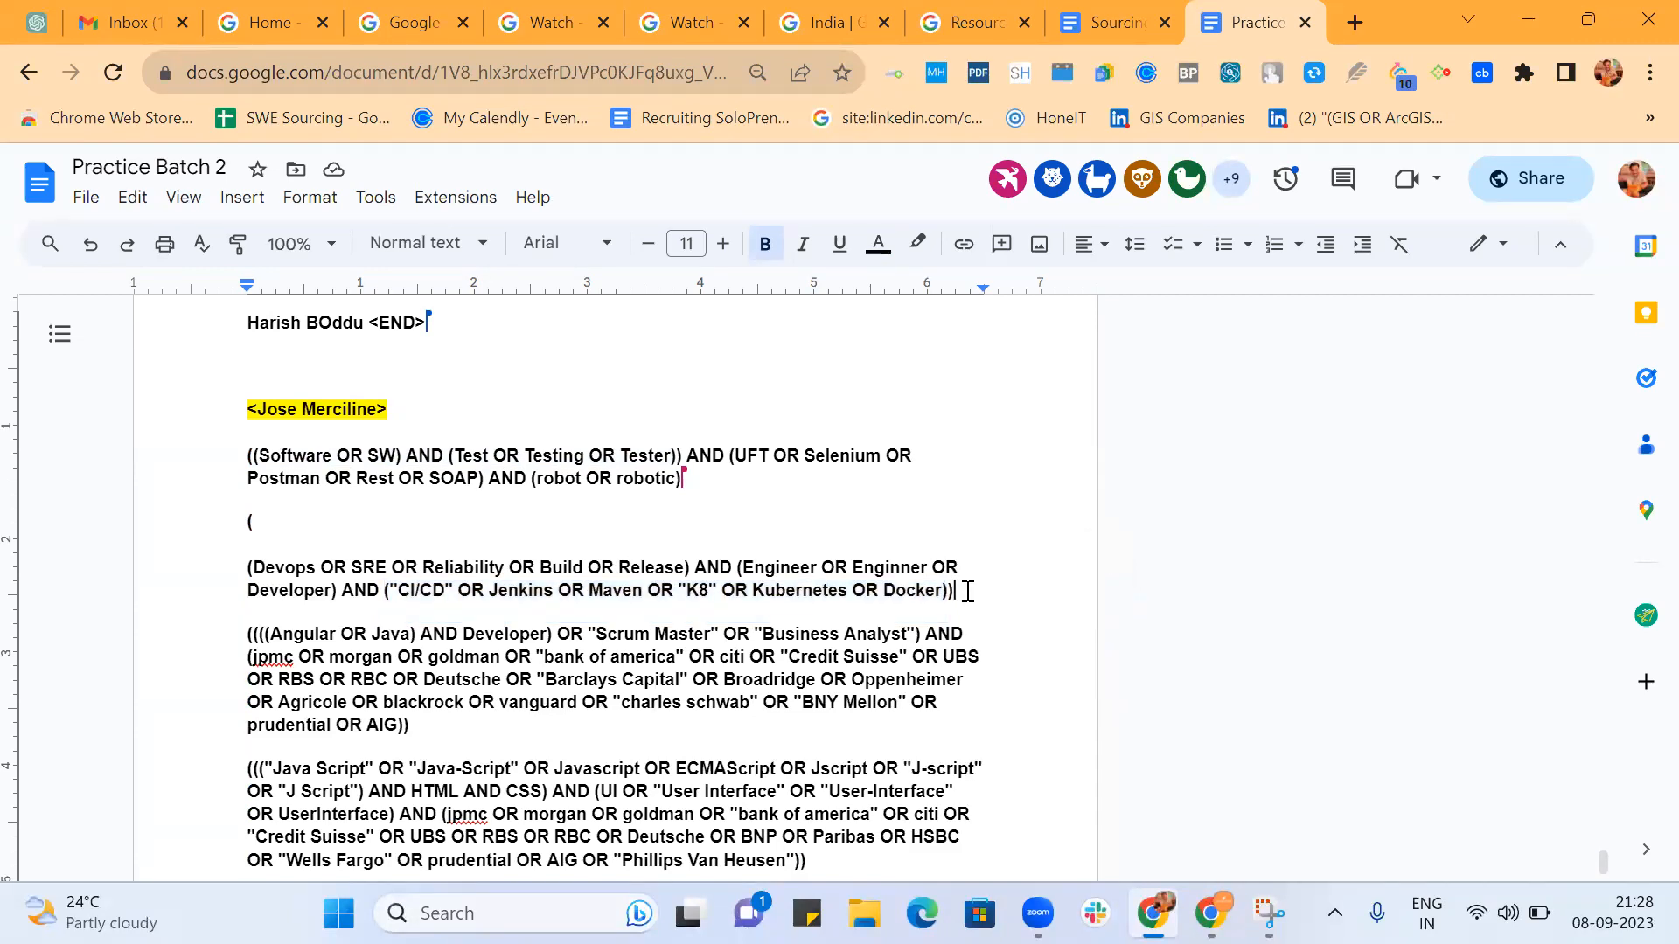
Move the Devops string's last closing parenthesis from after Docker to directly after Developer), before the AND.
key(BackSpace)
click(343, 590)
text())
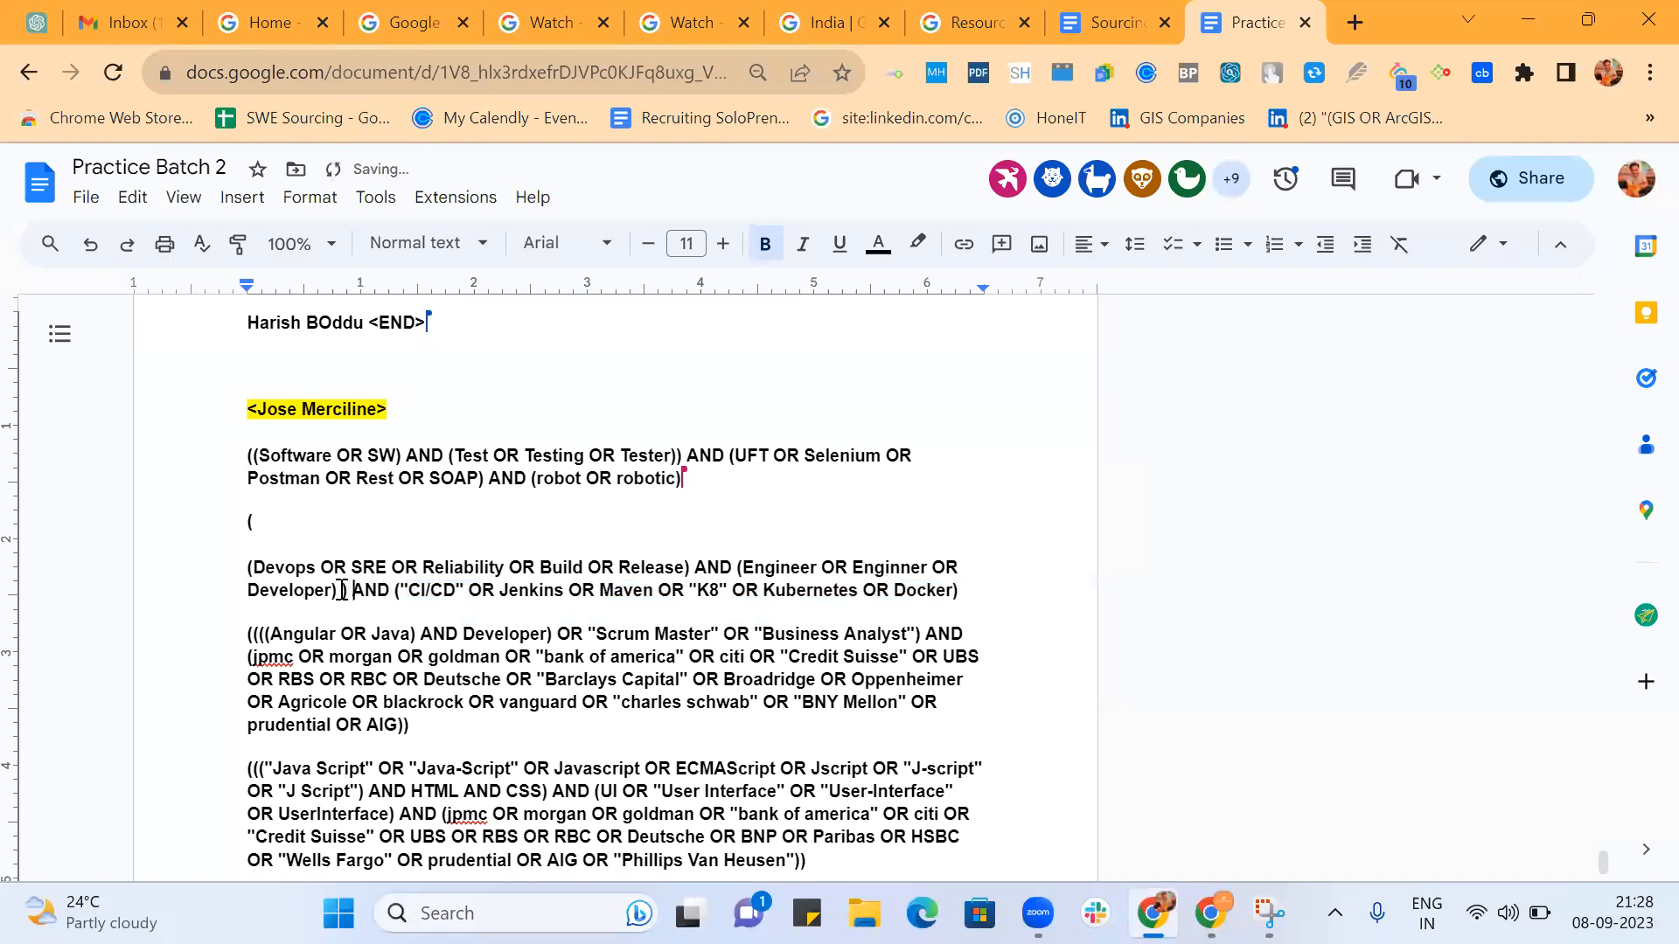
key(BackSpace)
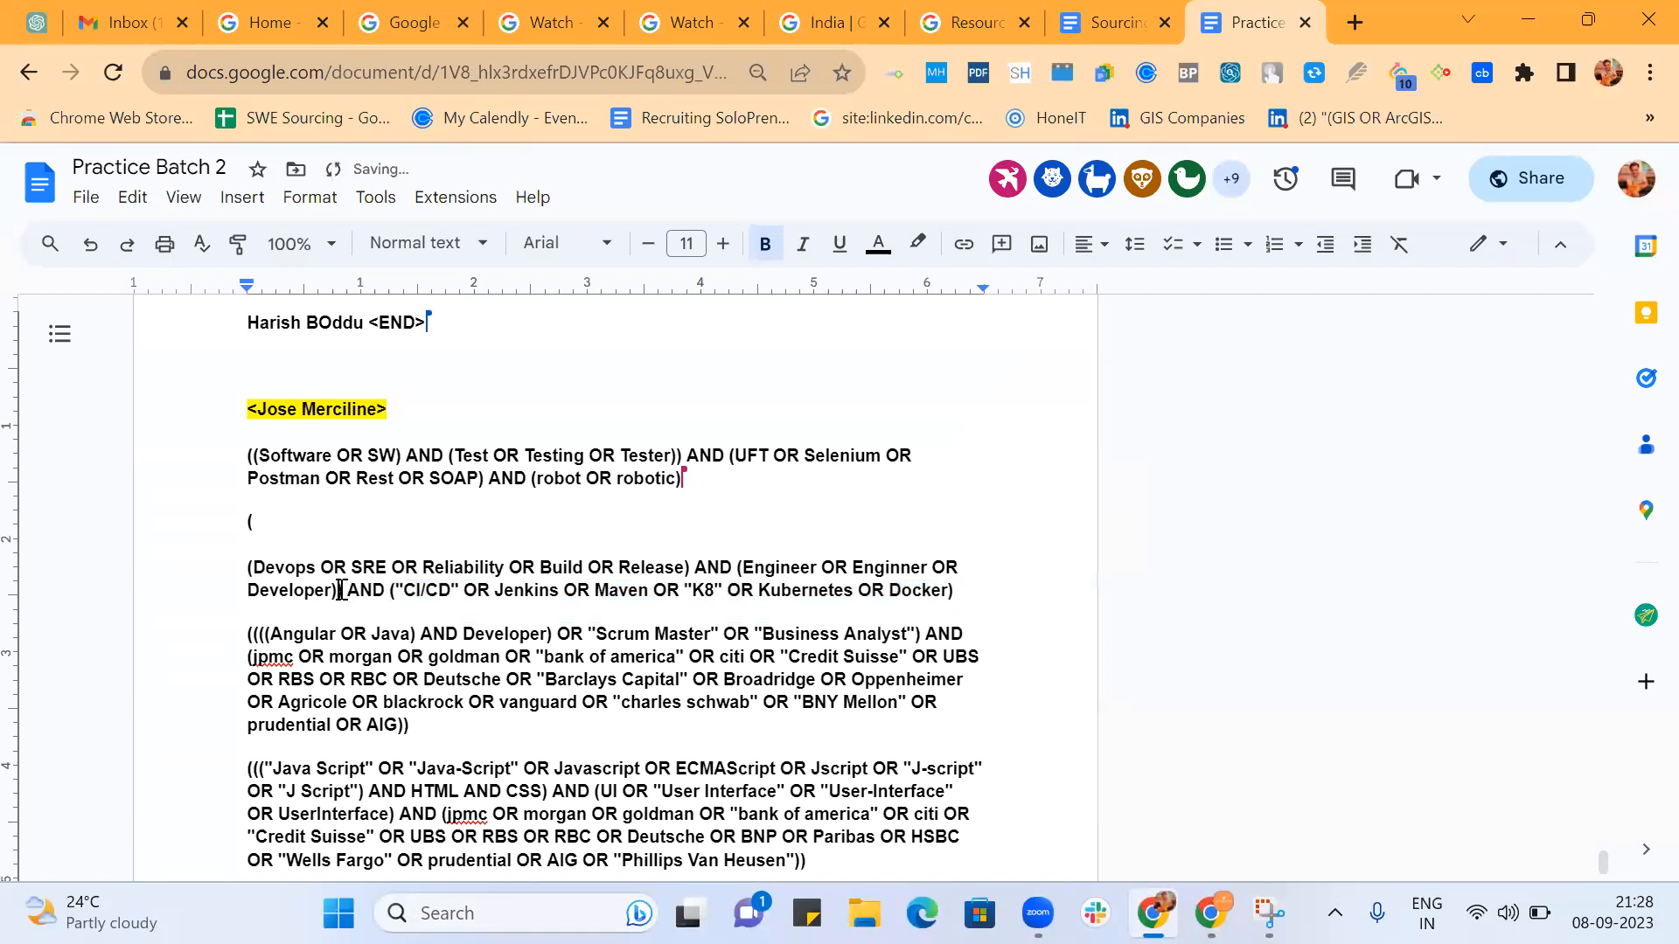
Rejoin the separated outer parenthesis with the Devops group and highlight the CI/CD group once more.
click(250, 567)
key(BackSpace)
key(BackSpace)
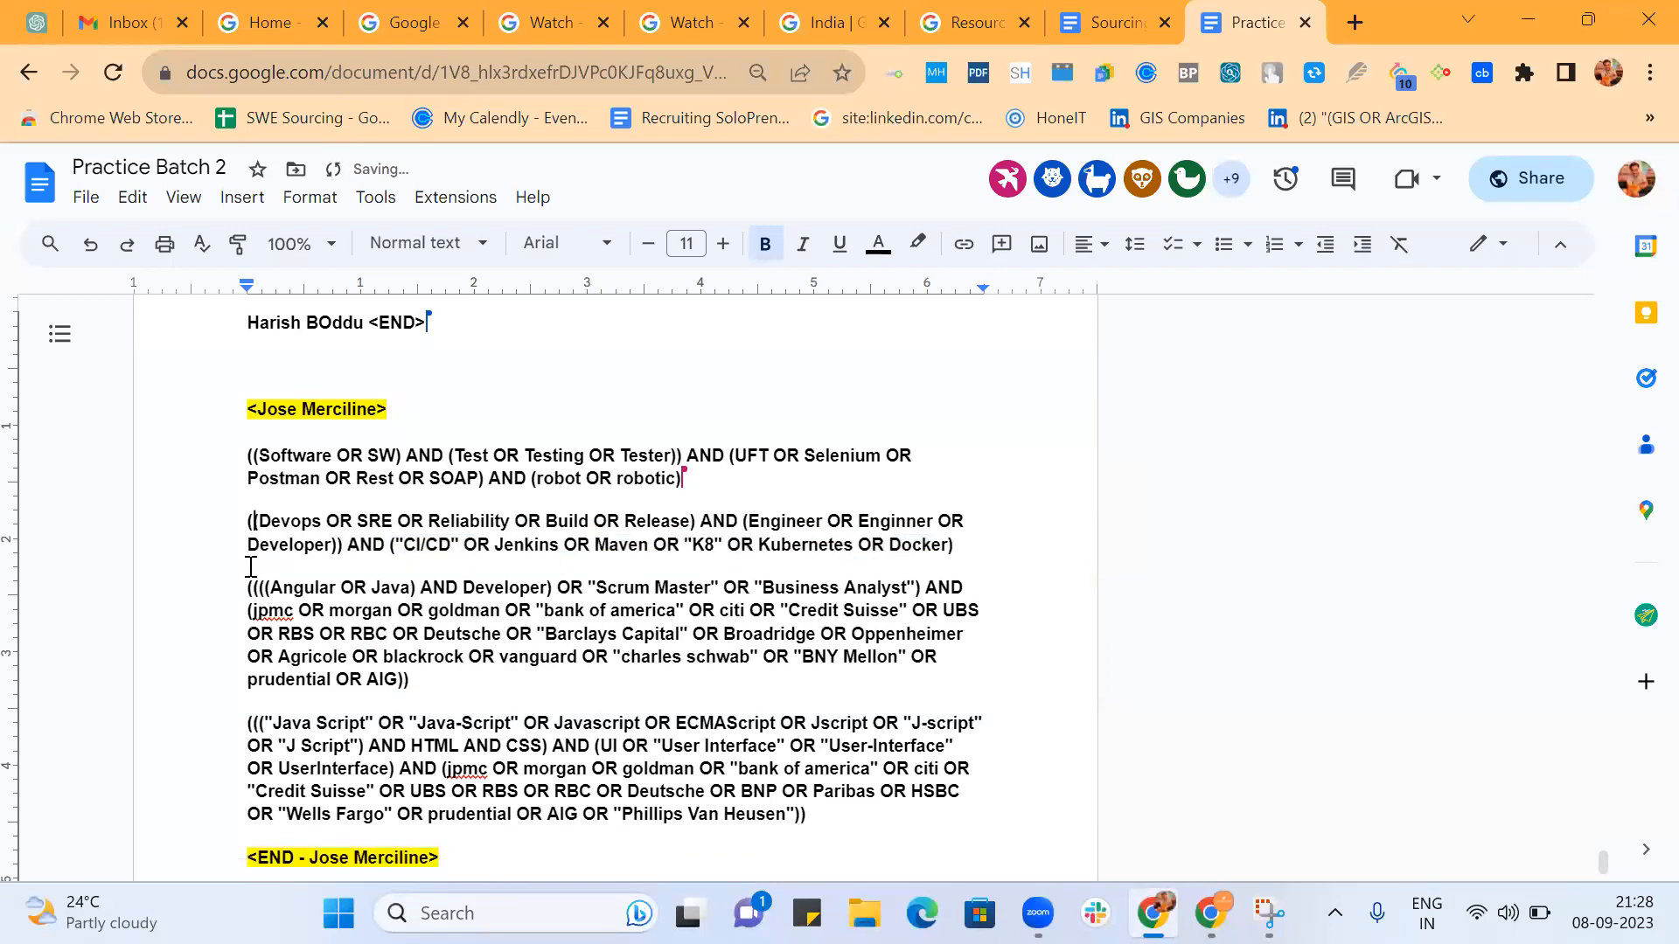
drag(386, 545, 969, 547)
Look back through the earlier homework answers to the assignment heading, then find the unreviewed string starting with Software | Manager.
scroll(970, 548, up, 16)
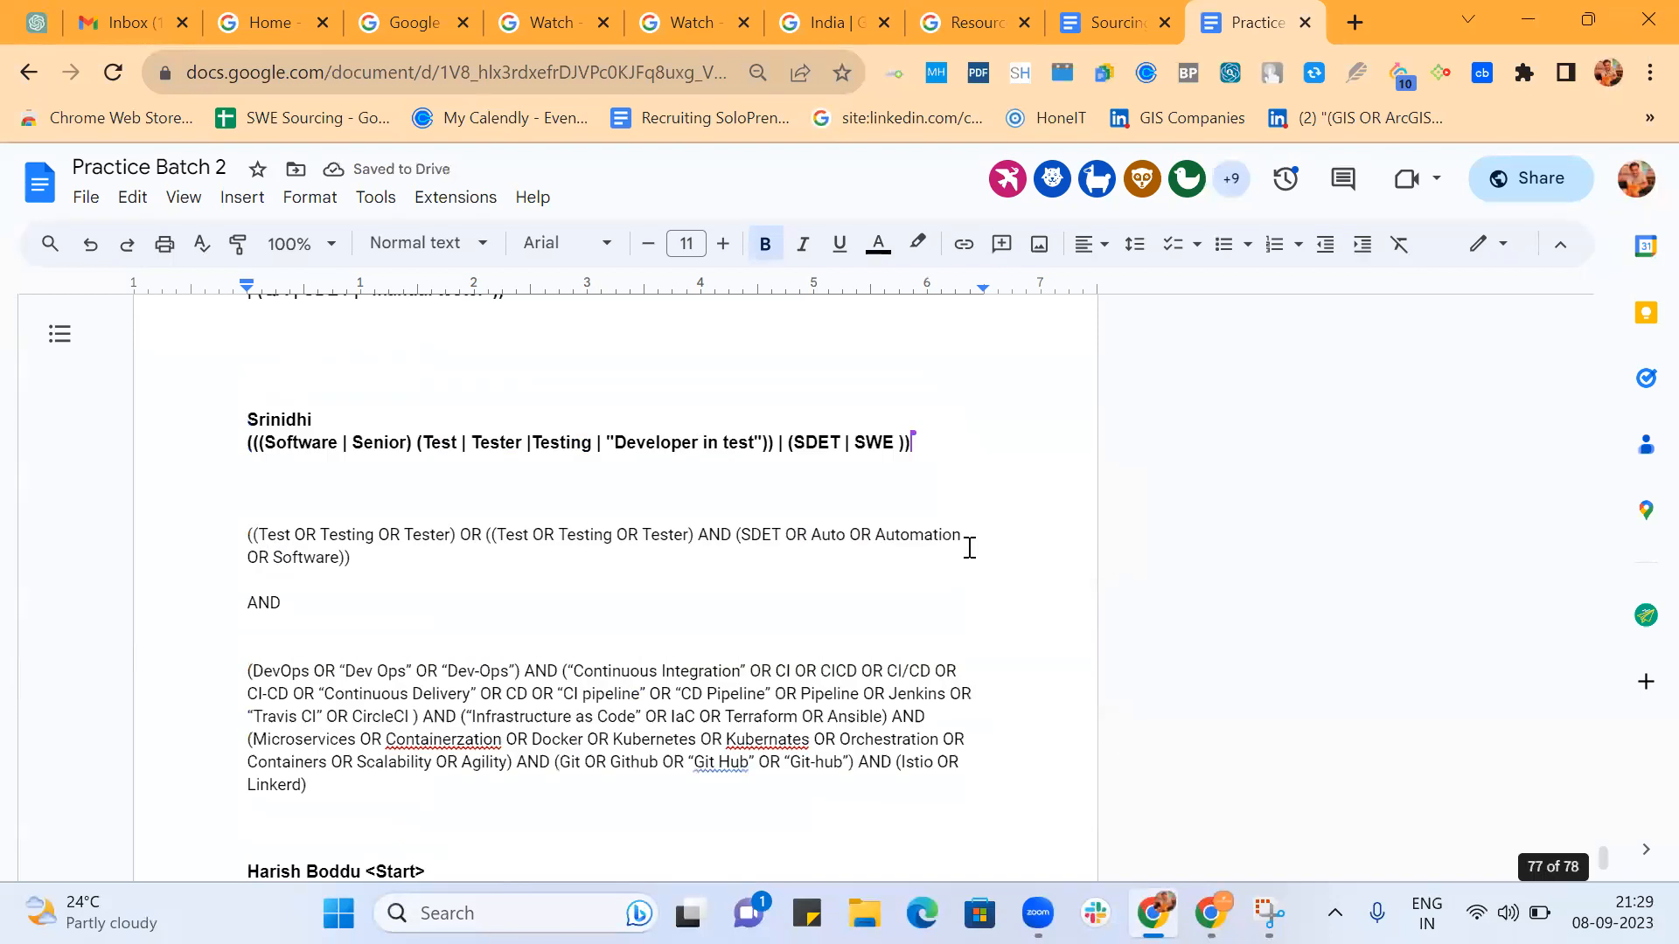
scroll(969, 547, up, 15)
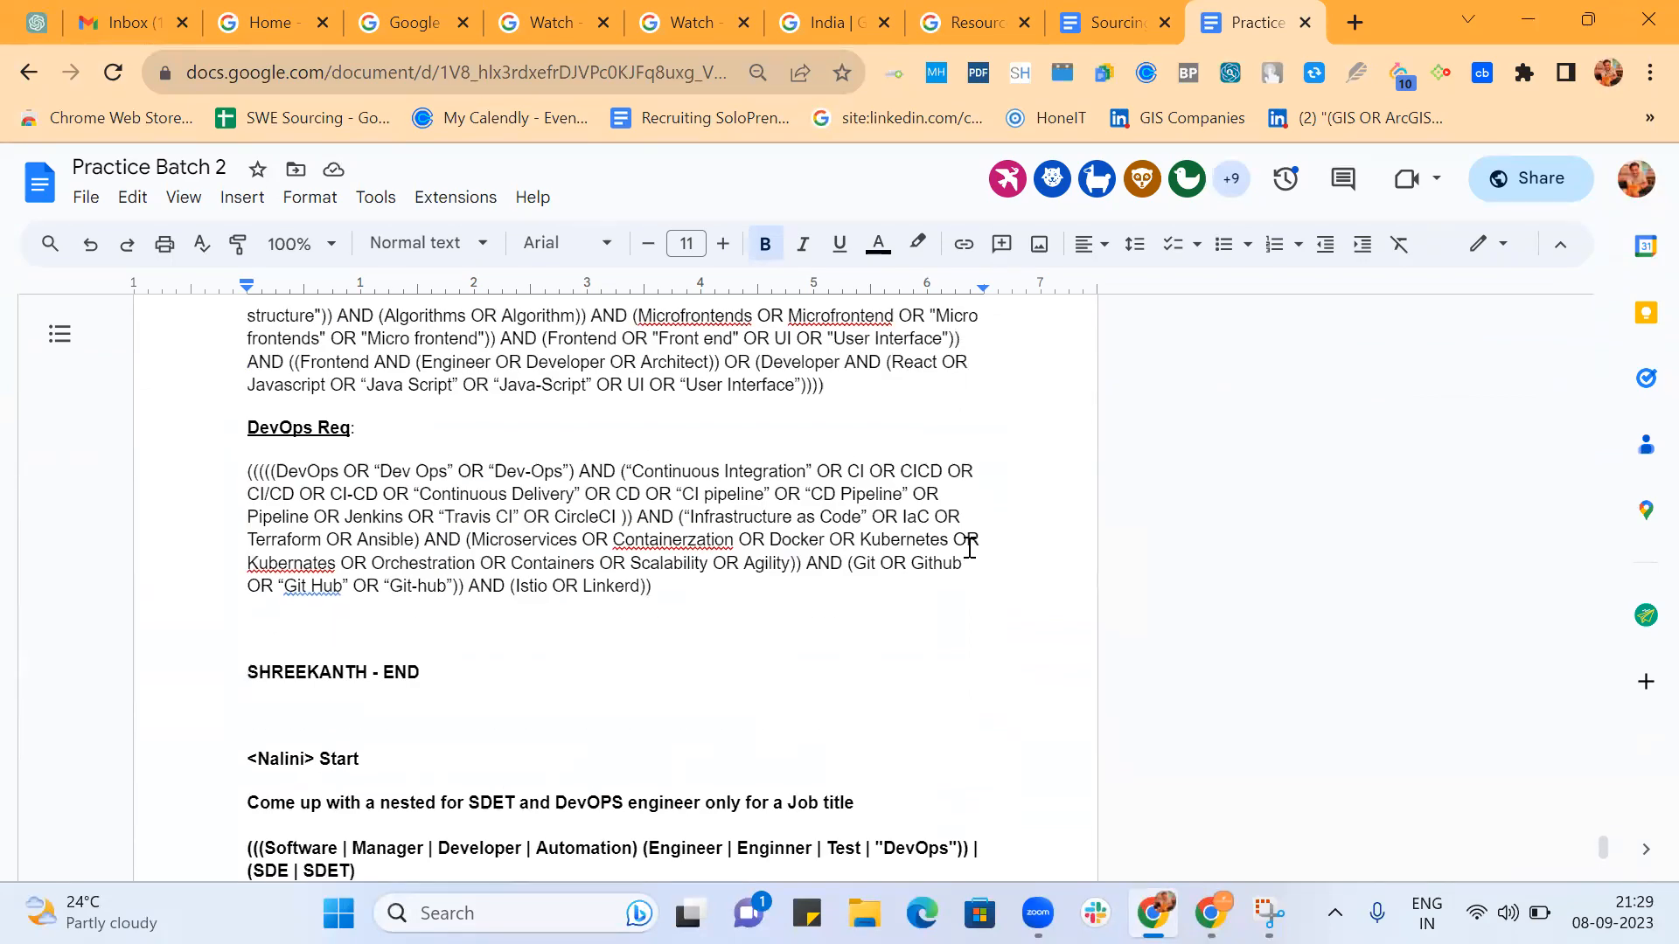
scroll(970, 548, up, 15)
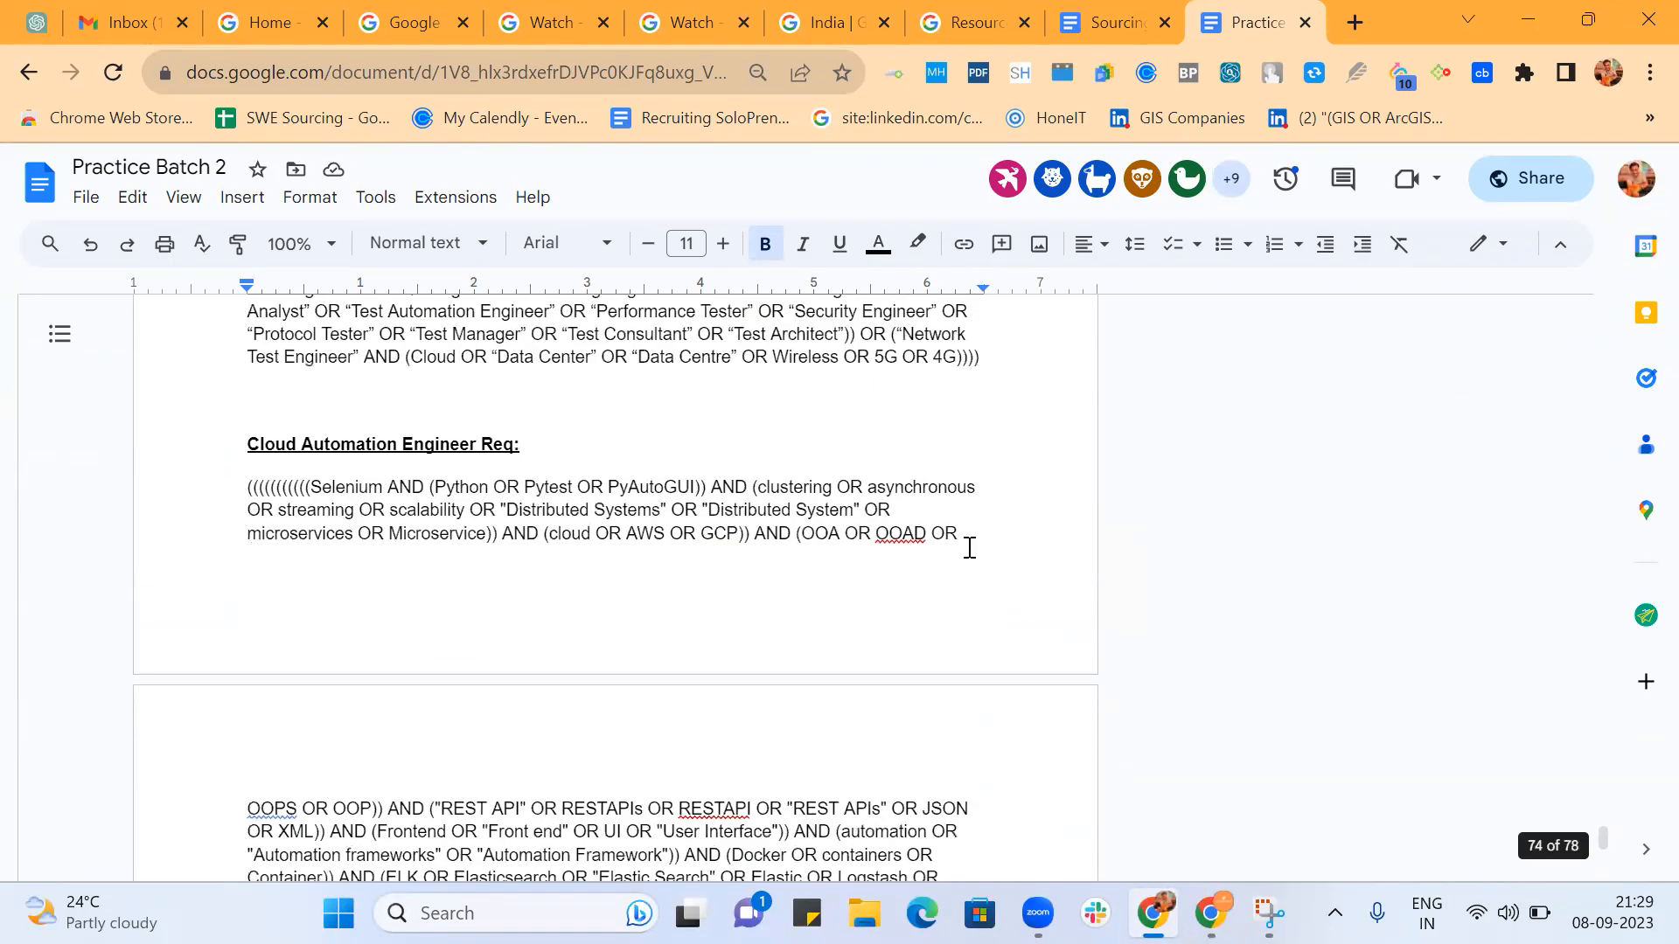
scroll(970, 548, up, 8)
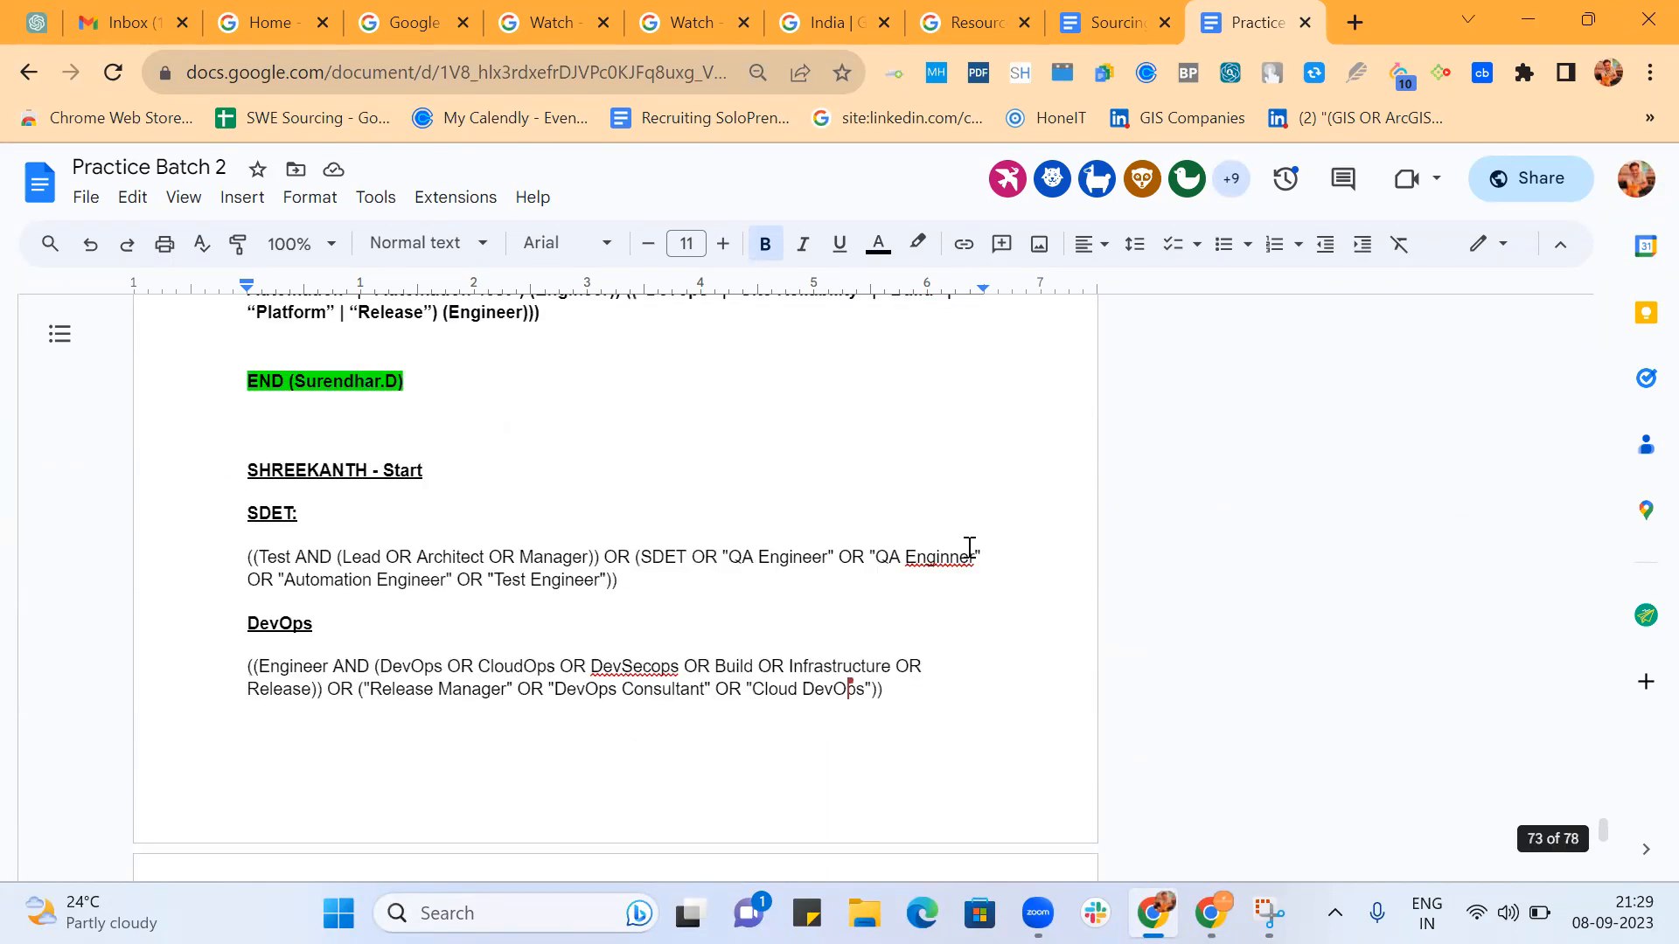
scroll(970, 547, up, 8)
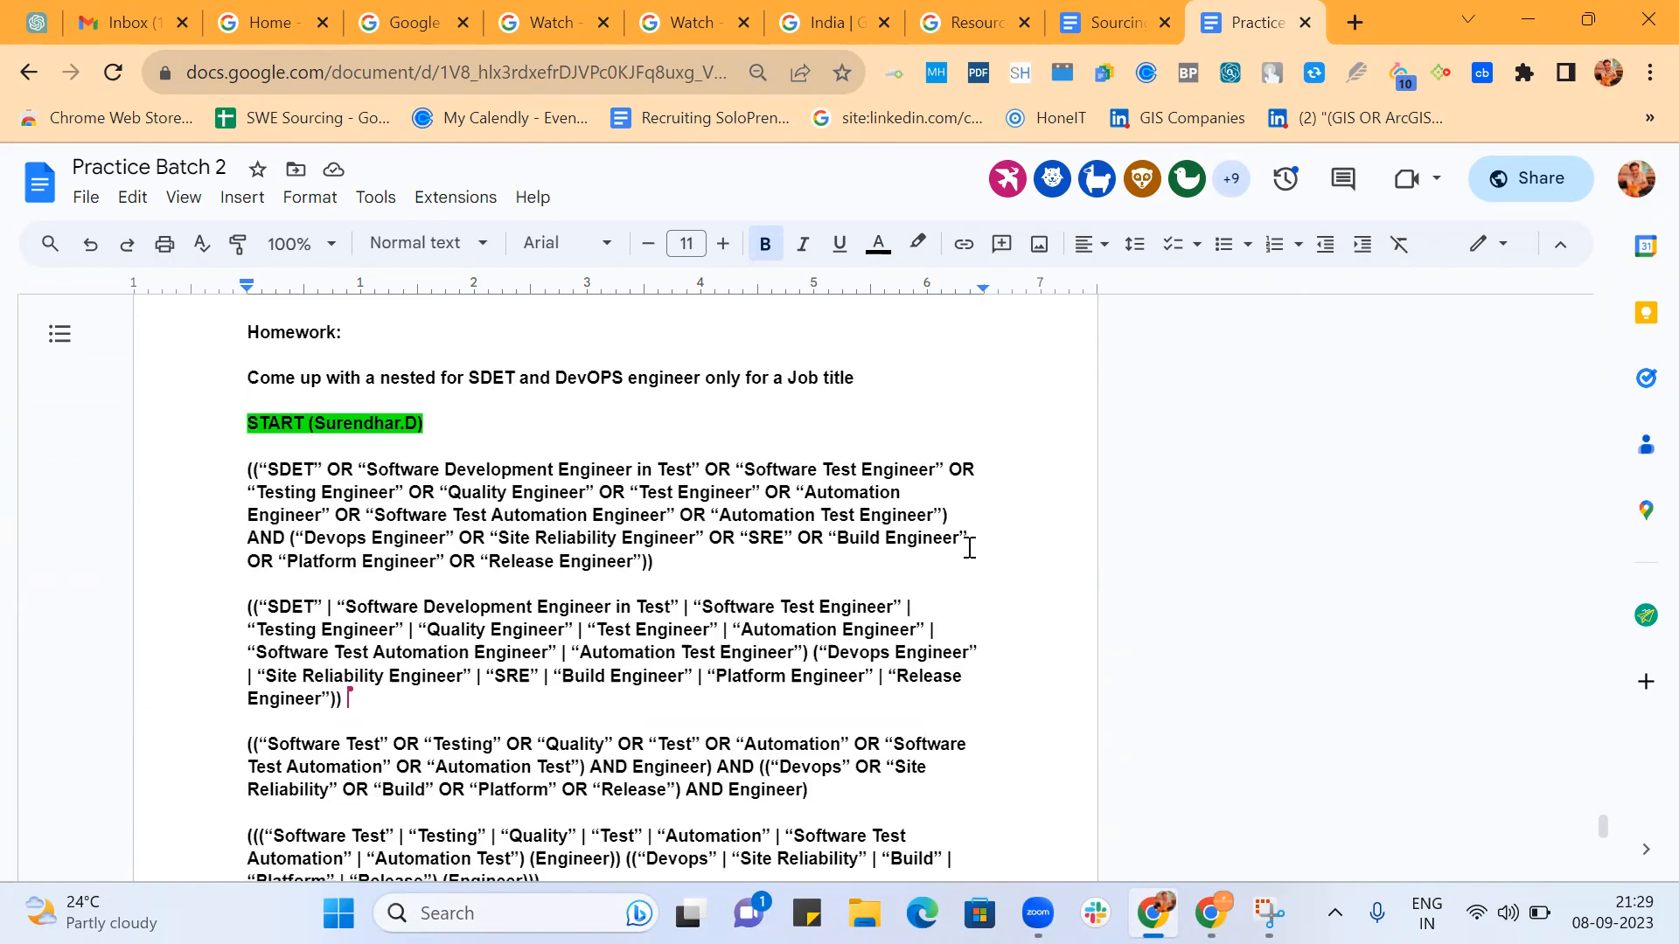
scroll(968, 547, up, 7)
scroll(969, 548, down, 4)
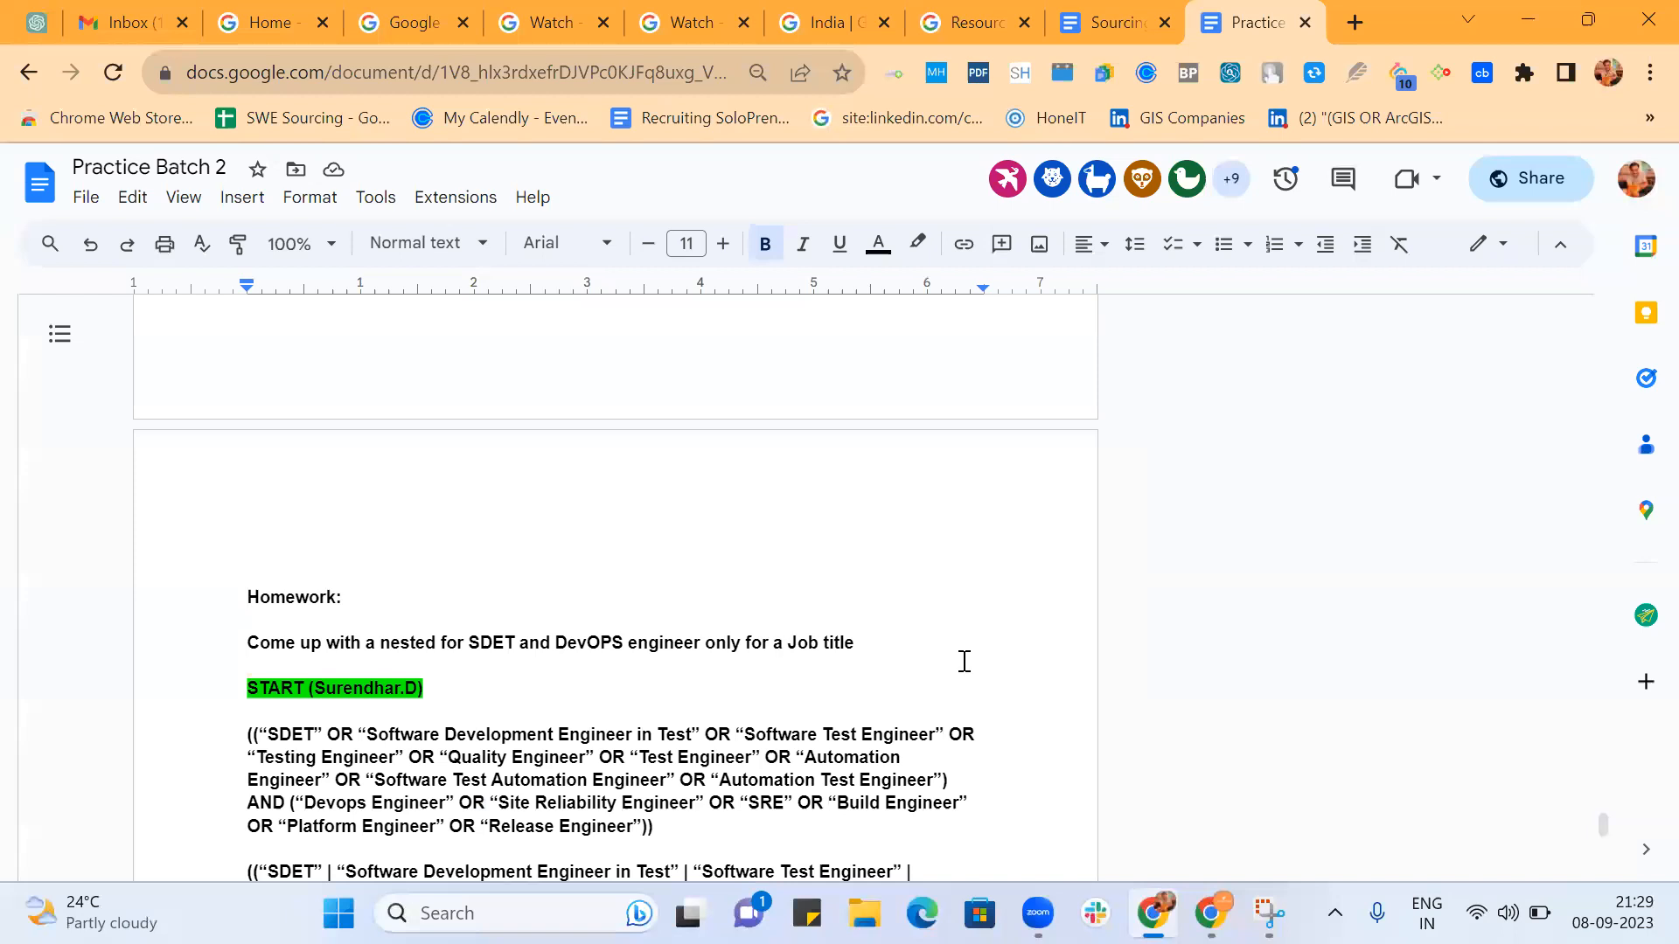
scroll(962, 663, down, 5)
scroll(964, 662, down, 20)
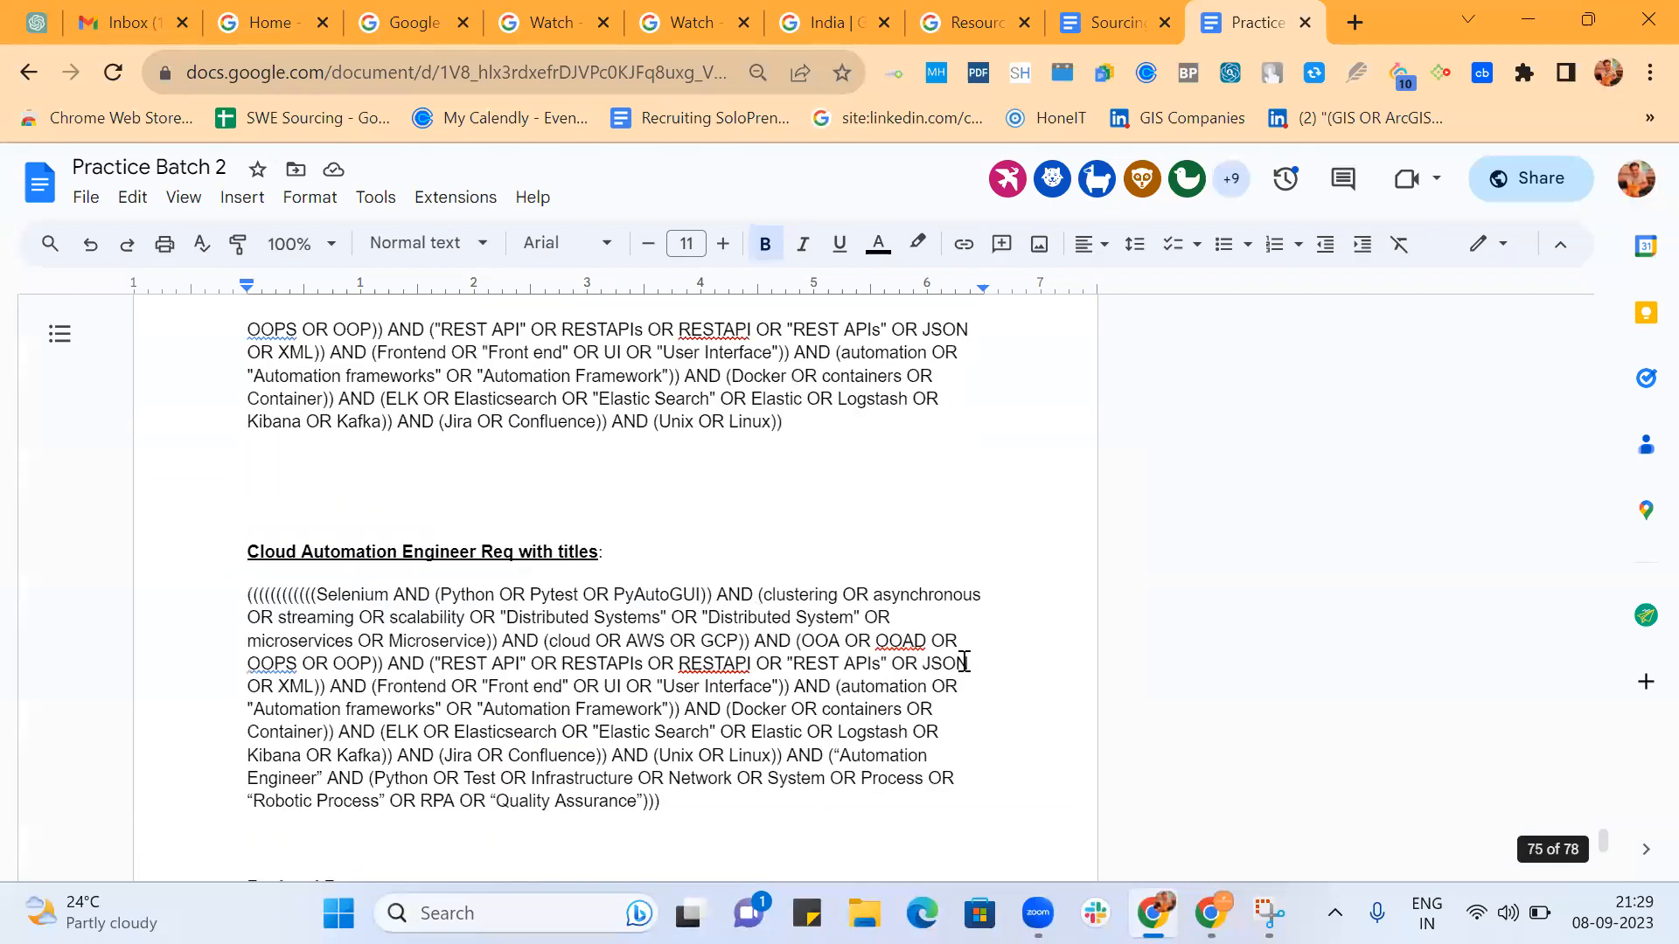
scroll(965, 662, down, 15)
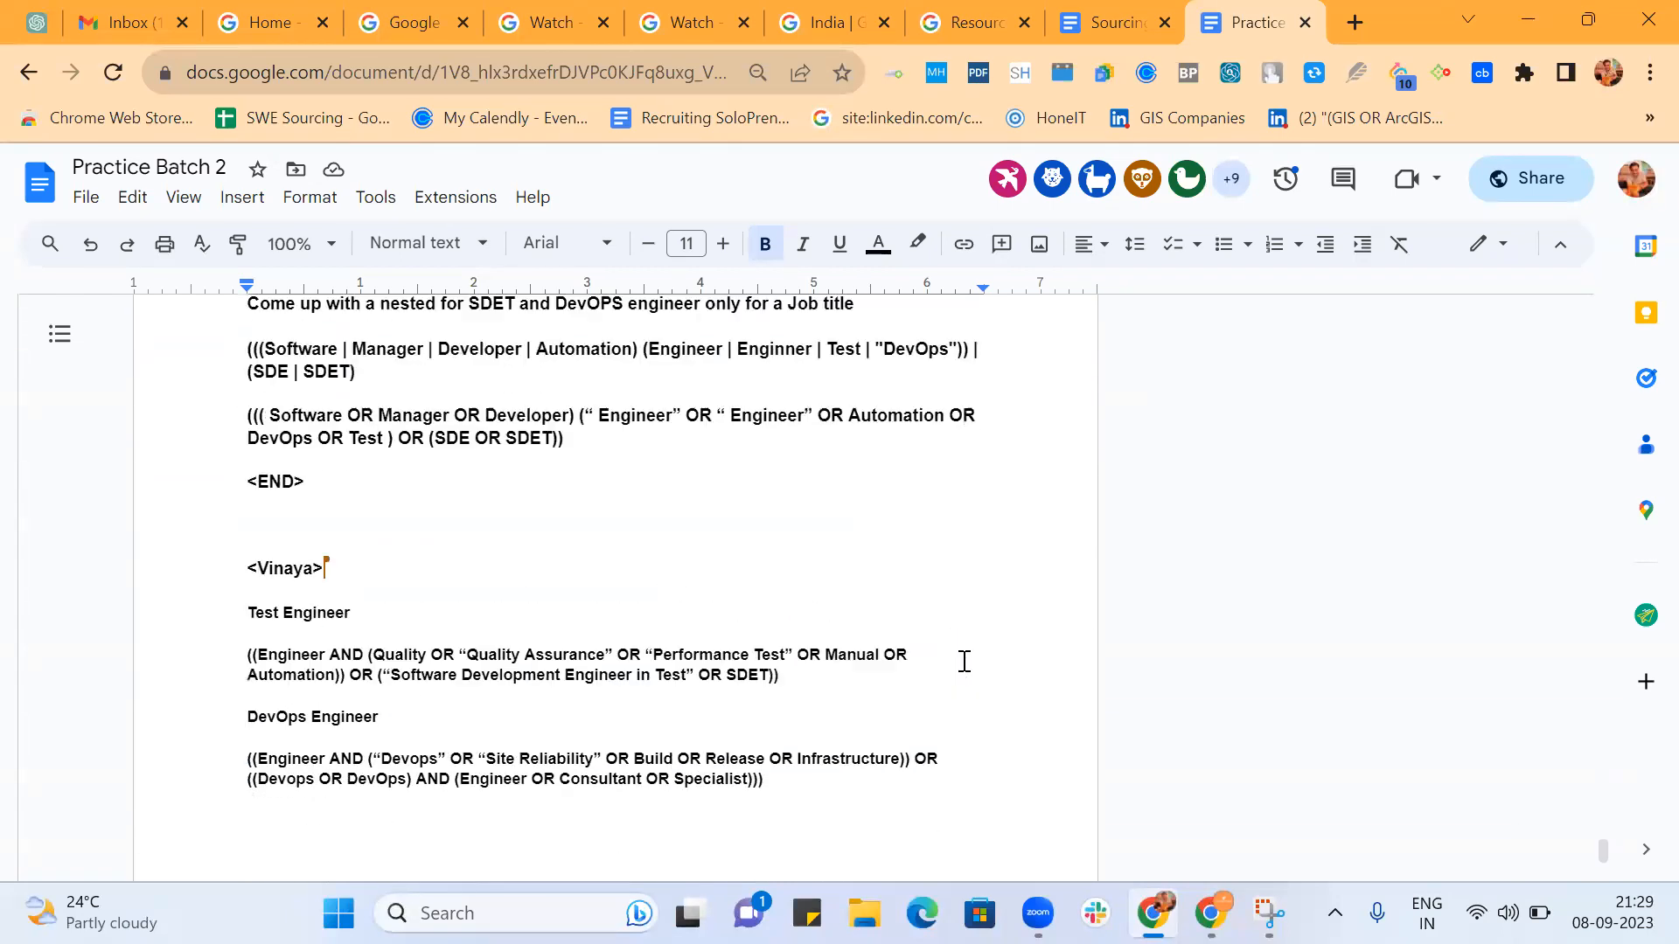
scroll(965, 662, up, 1)
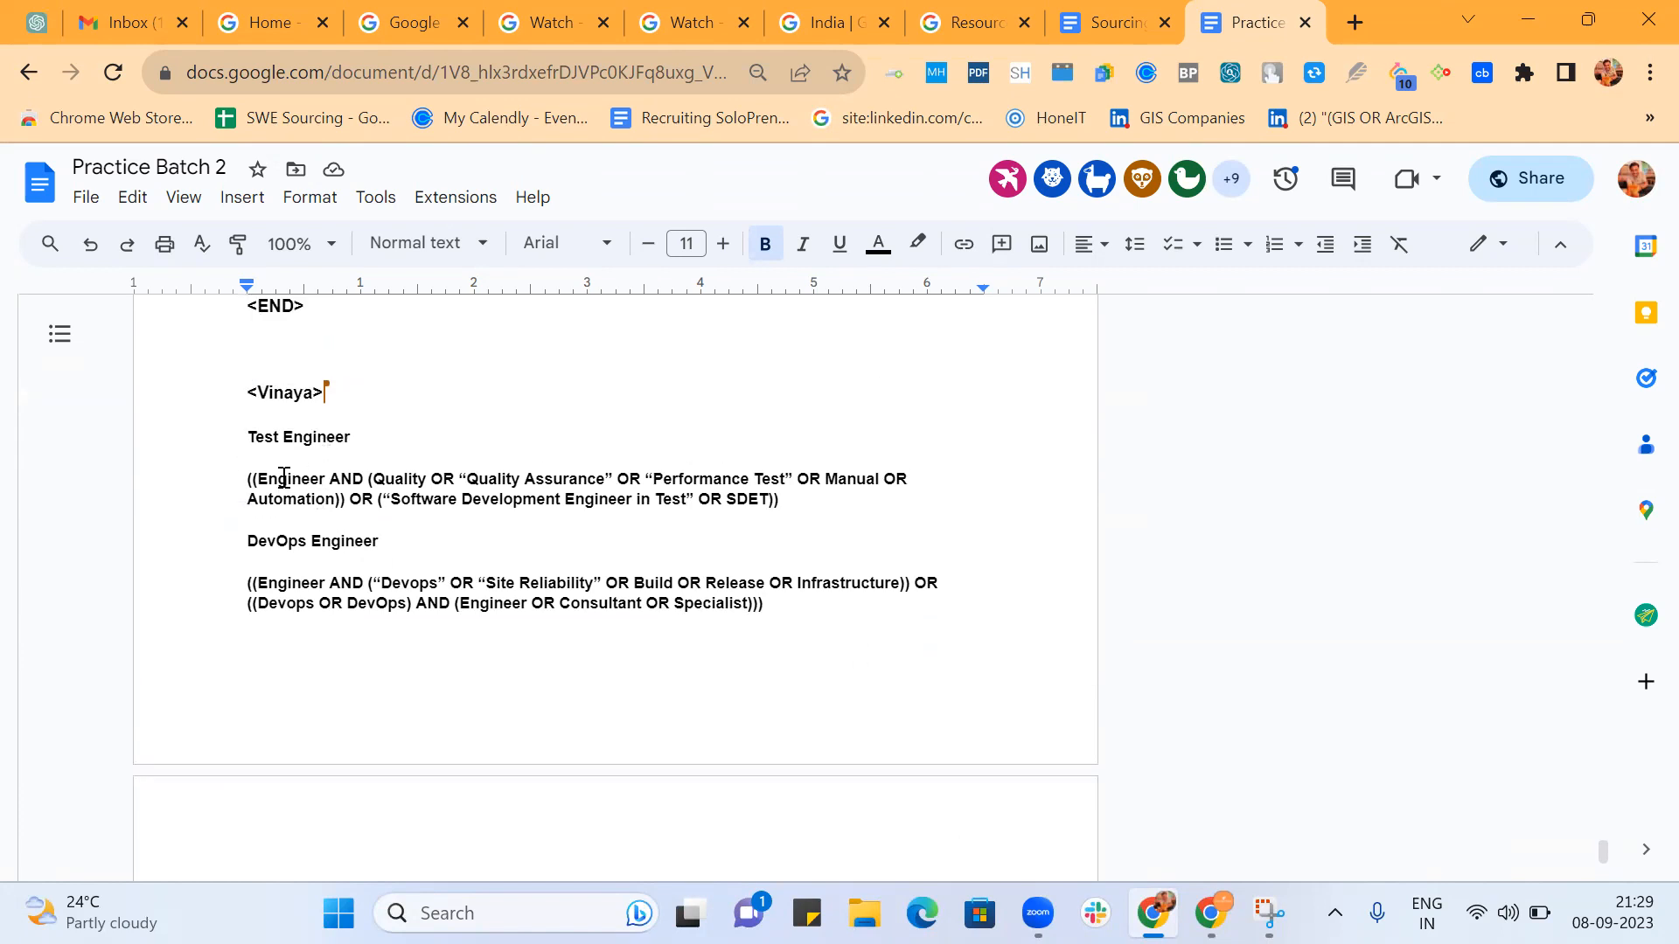
scroll(293, 472, up, 6)
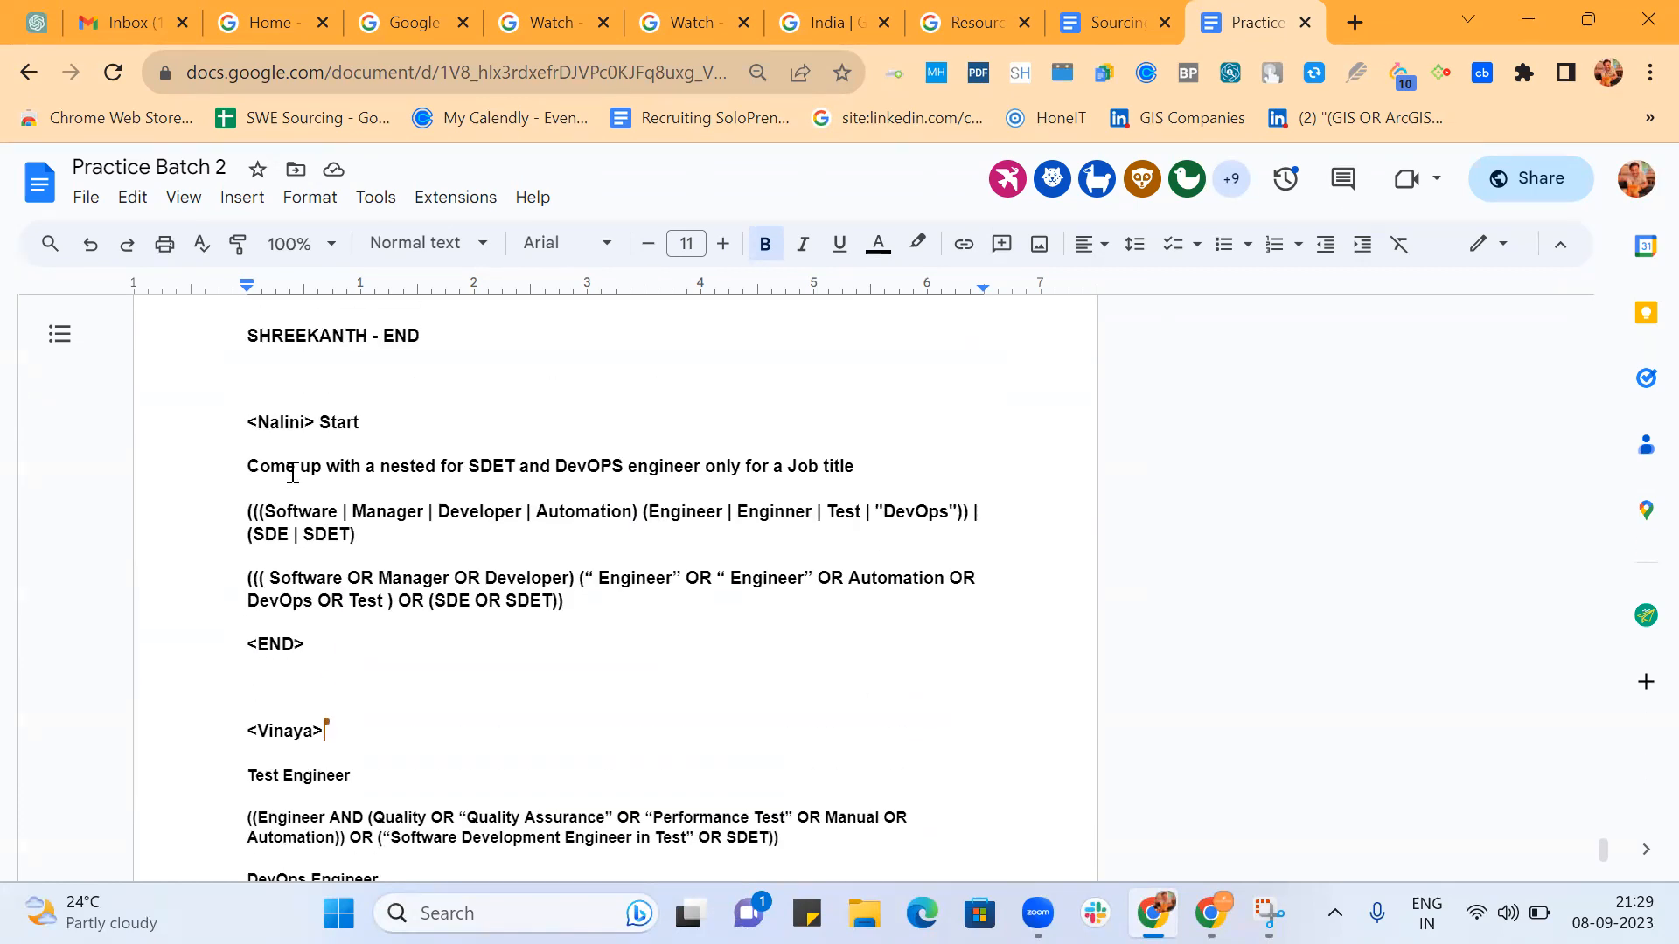
scroll(293, 472, up, 4)
scroll(293, 472, down, 4)
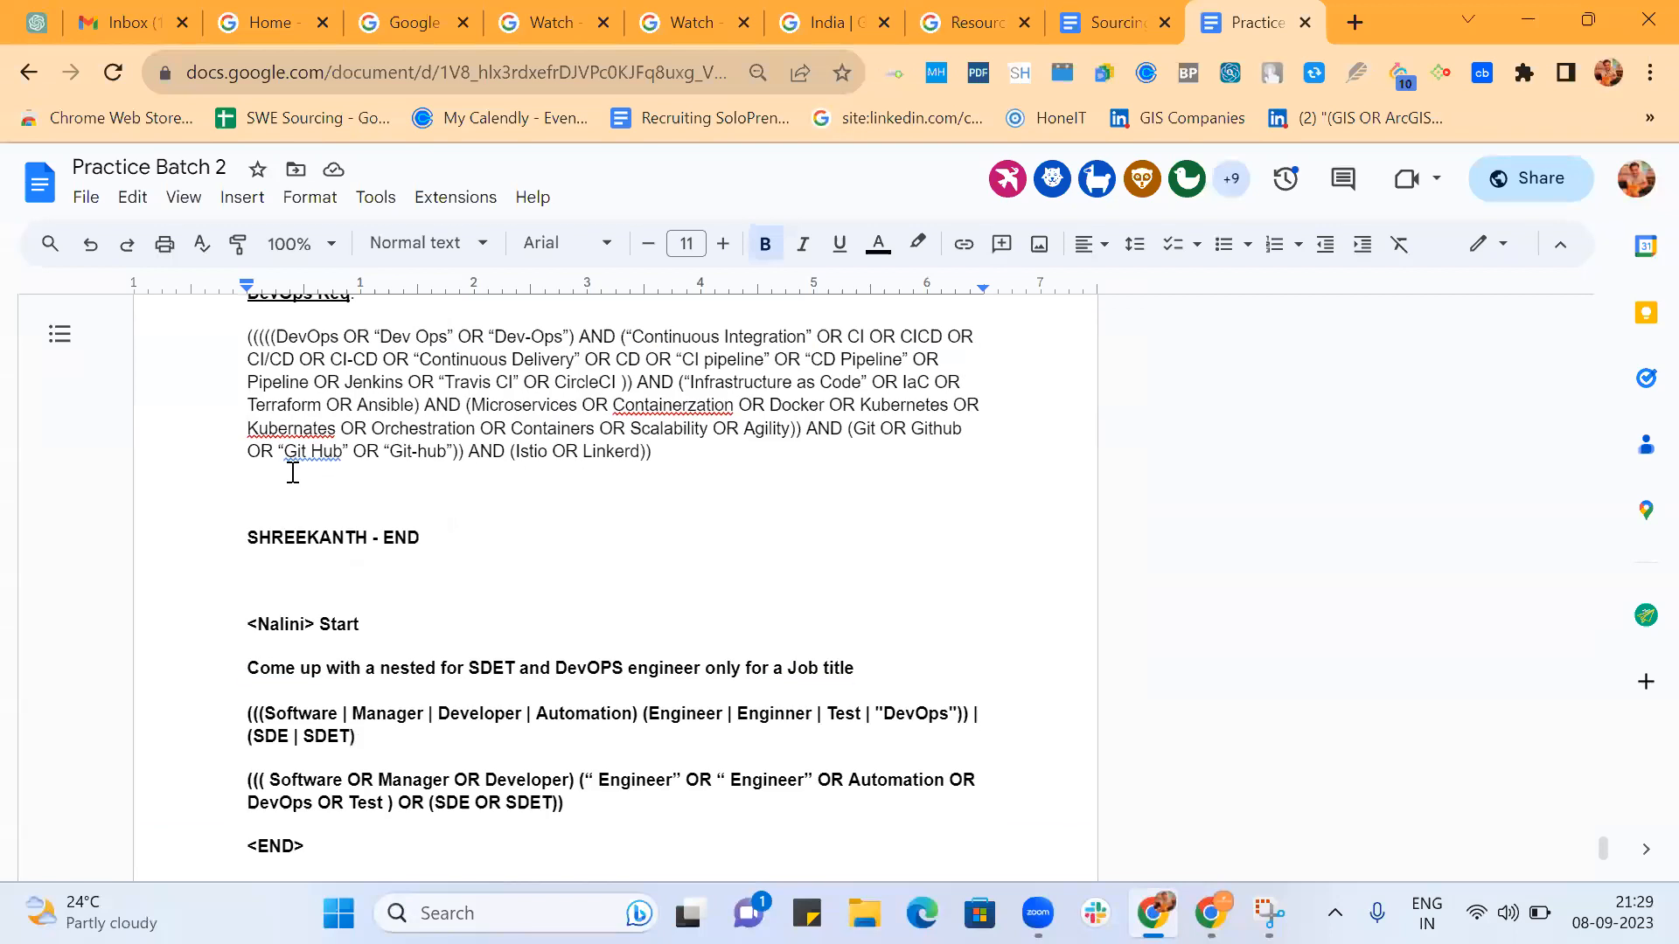
scroll(293, 473, down, 1)
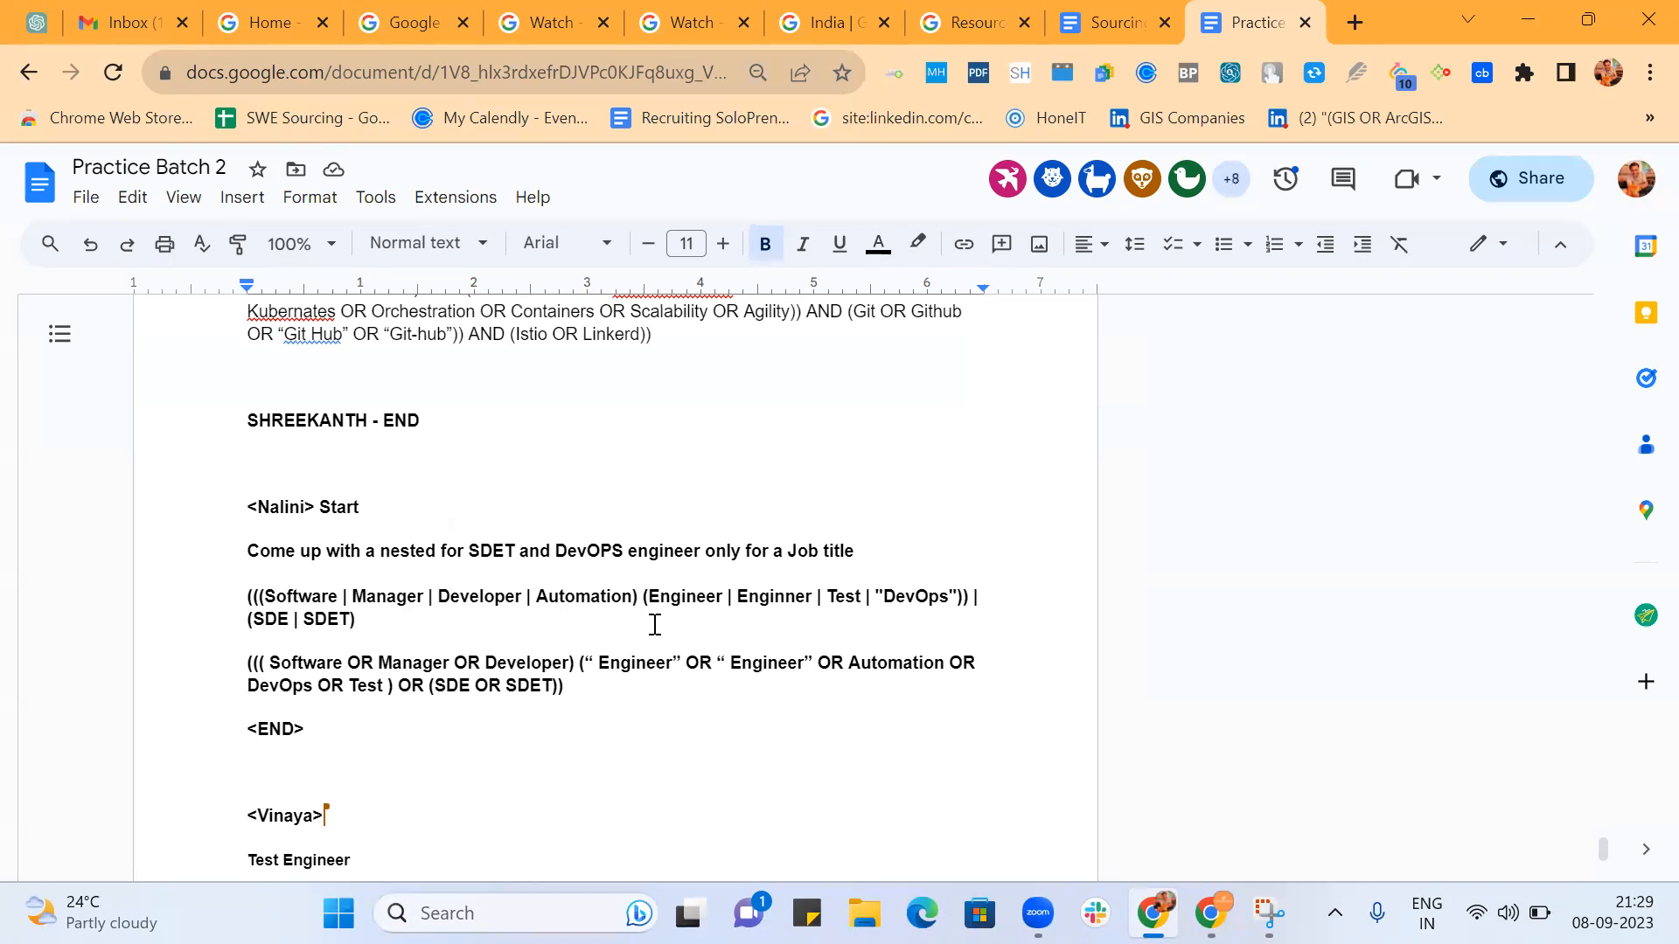
Highlight the Software | Manager string, then set its outermost opening parenthesis apart on its own line above.
drag(260, 596, 699, 613)
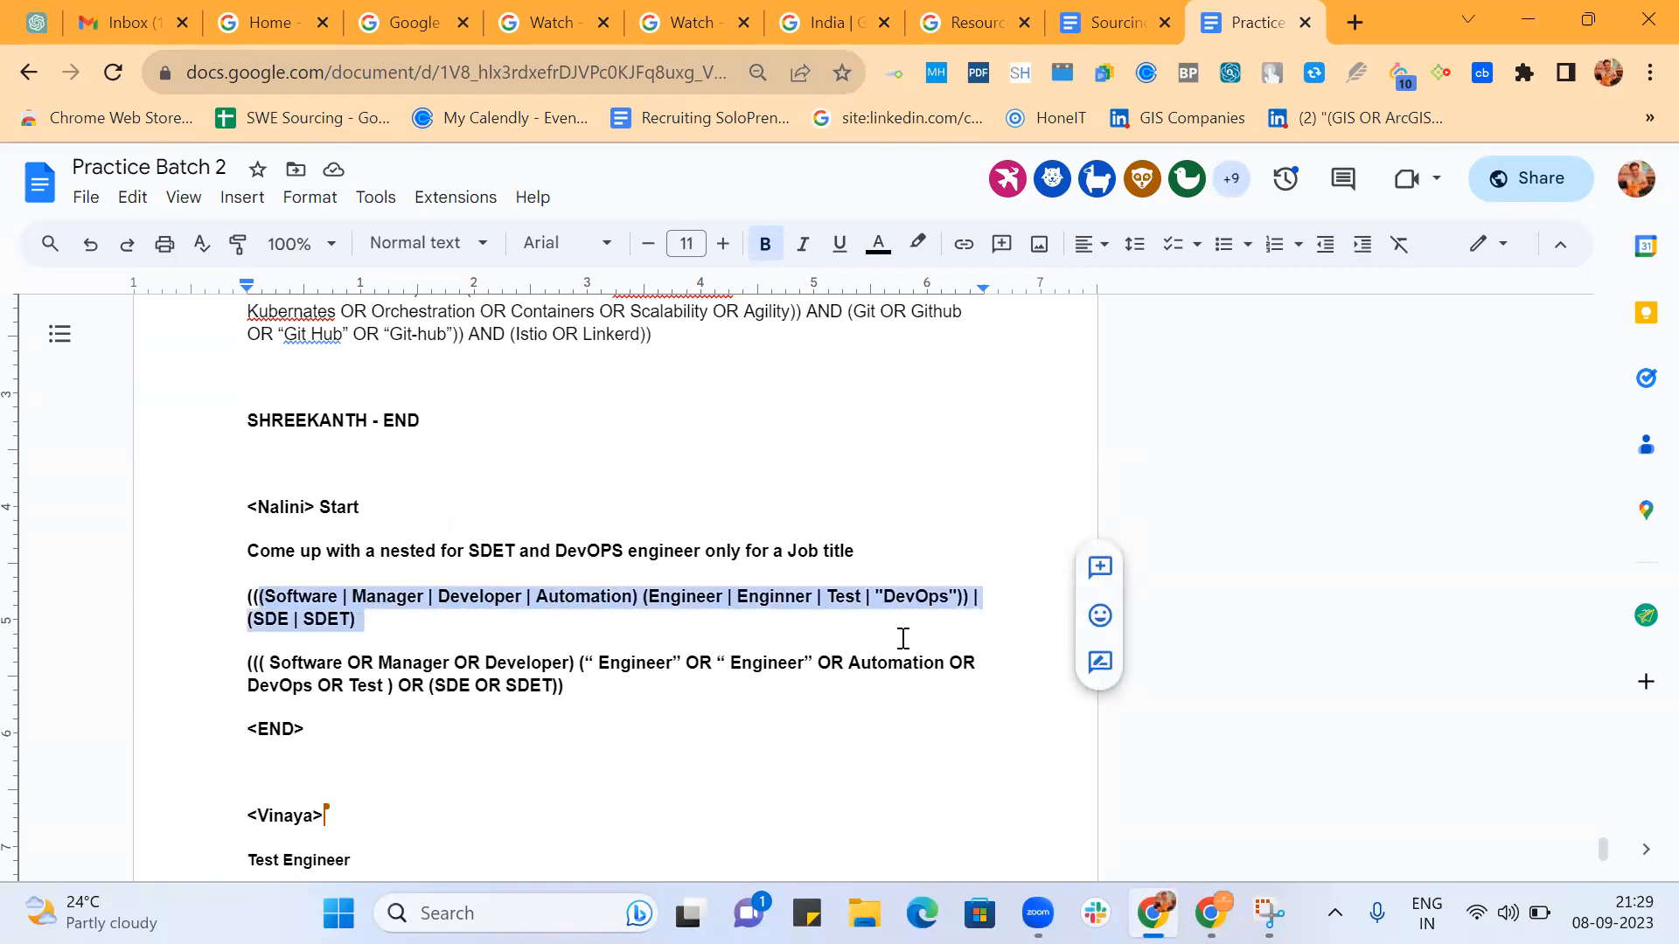
click(255, 596)
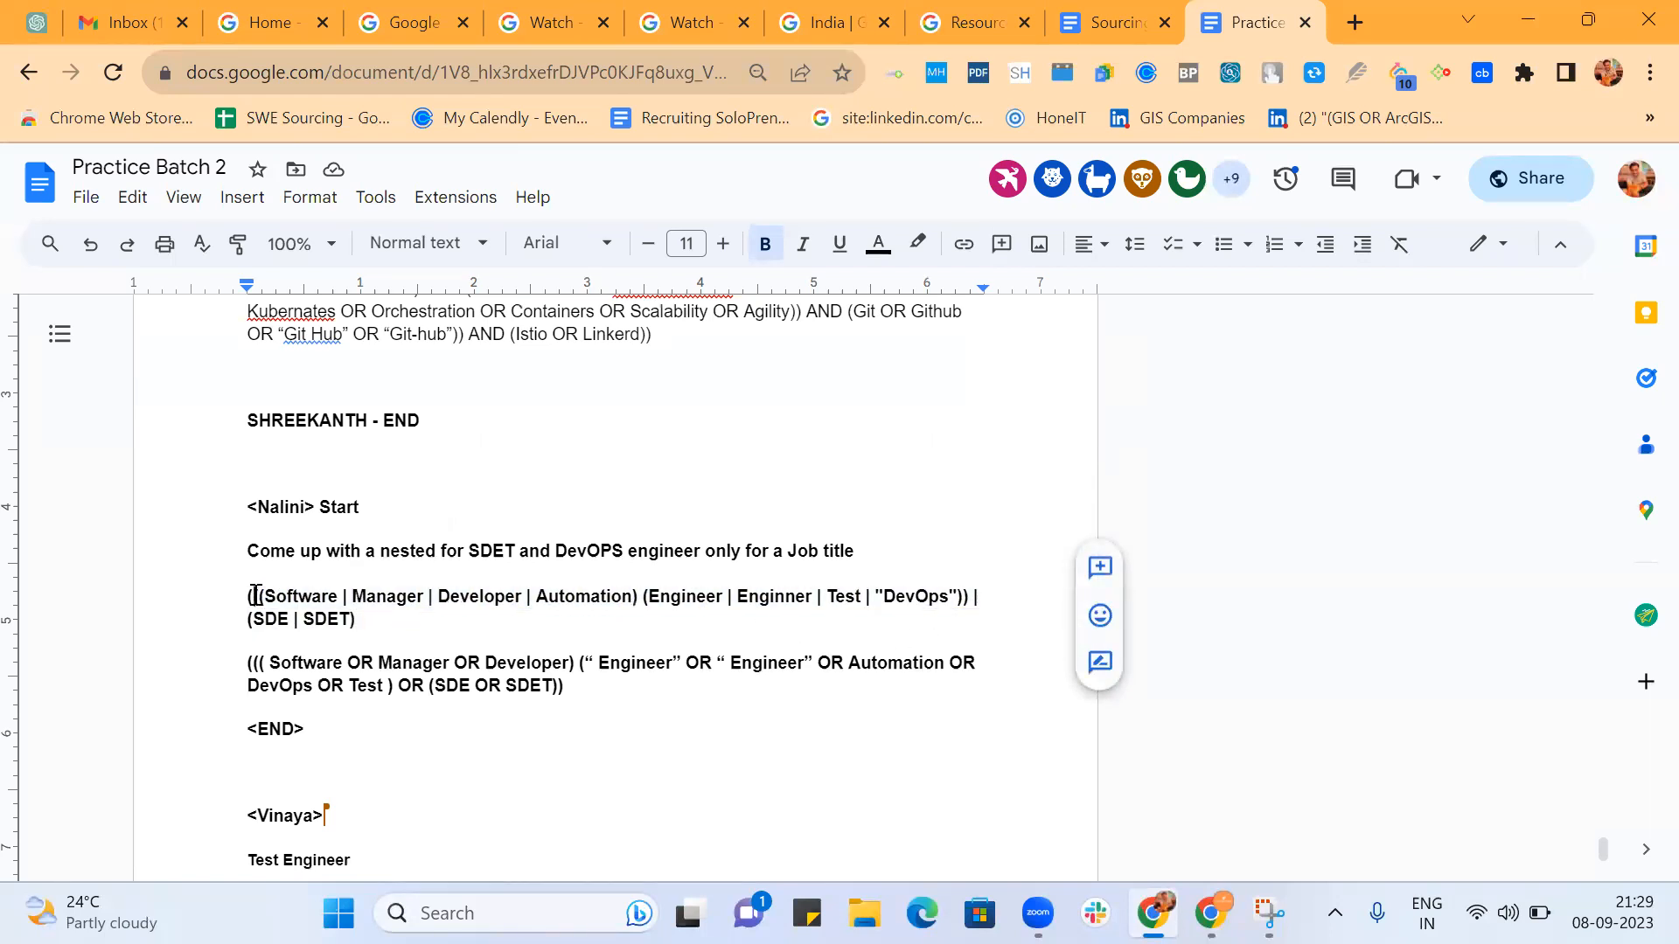
text(()
drag(986, 600, 963, 604)
click(255, 596)
key(Return)
key(Return)
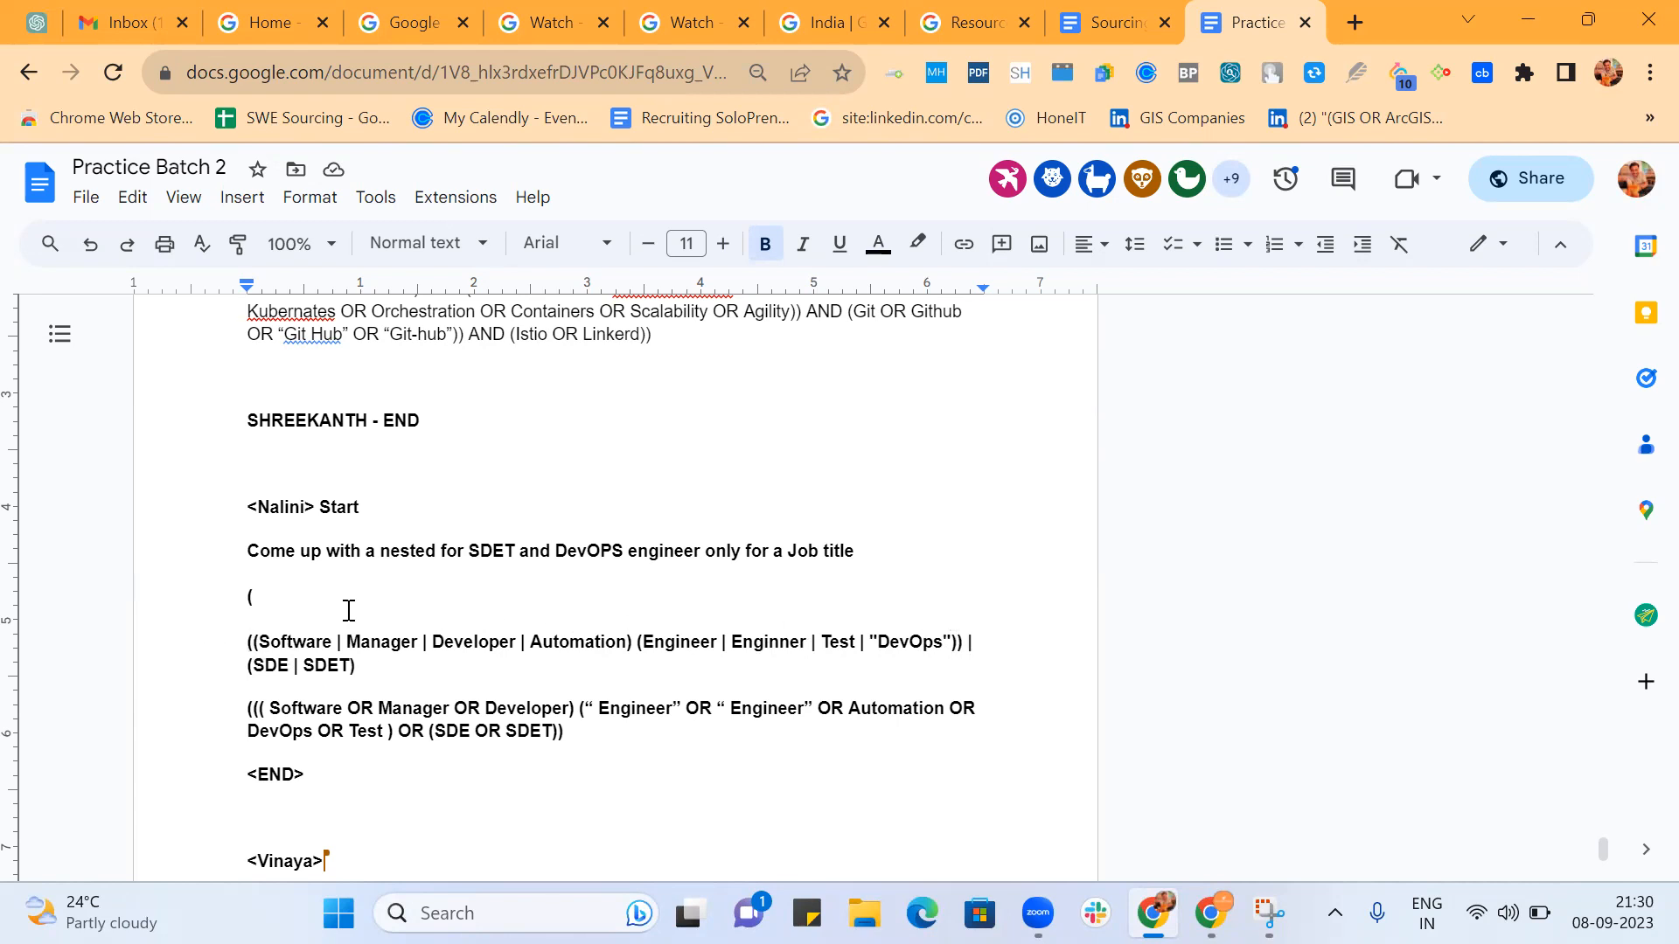
Add the missing closing parenthesis after SDET in the pipe-separated string and after Test in the OR version below it.
click(391, 664)
text())
scroll(391, 665, down, 2)
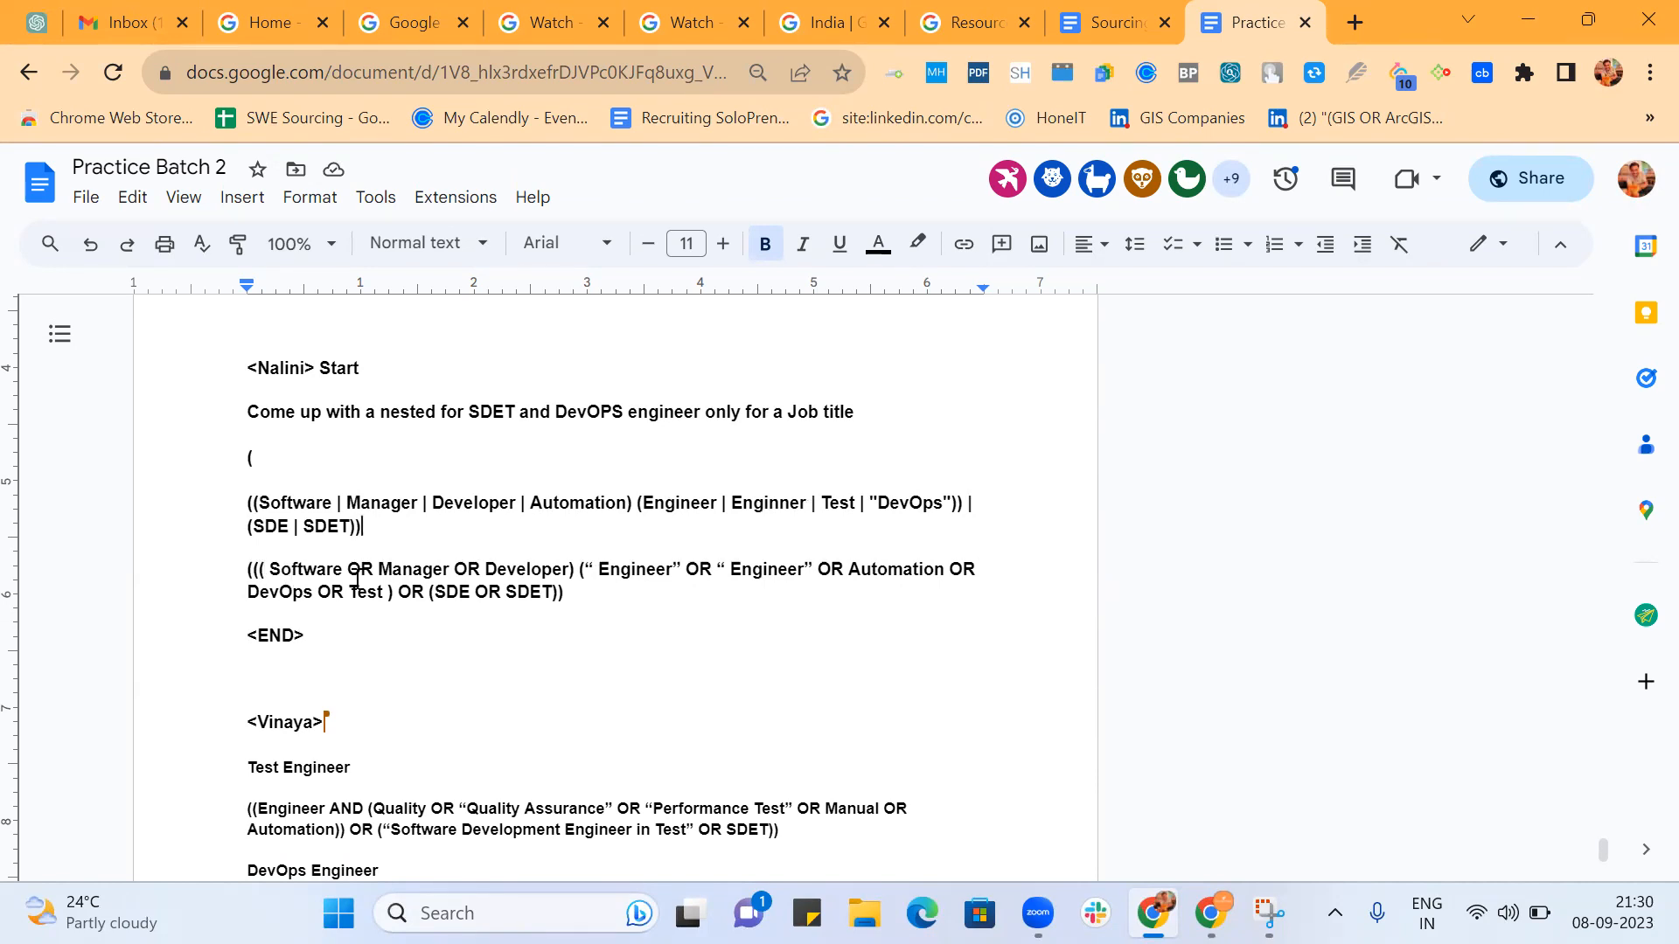
click(578, 572)
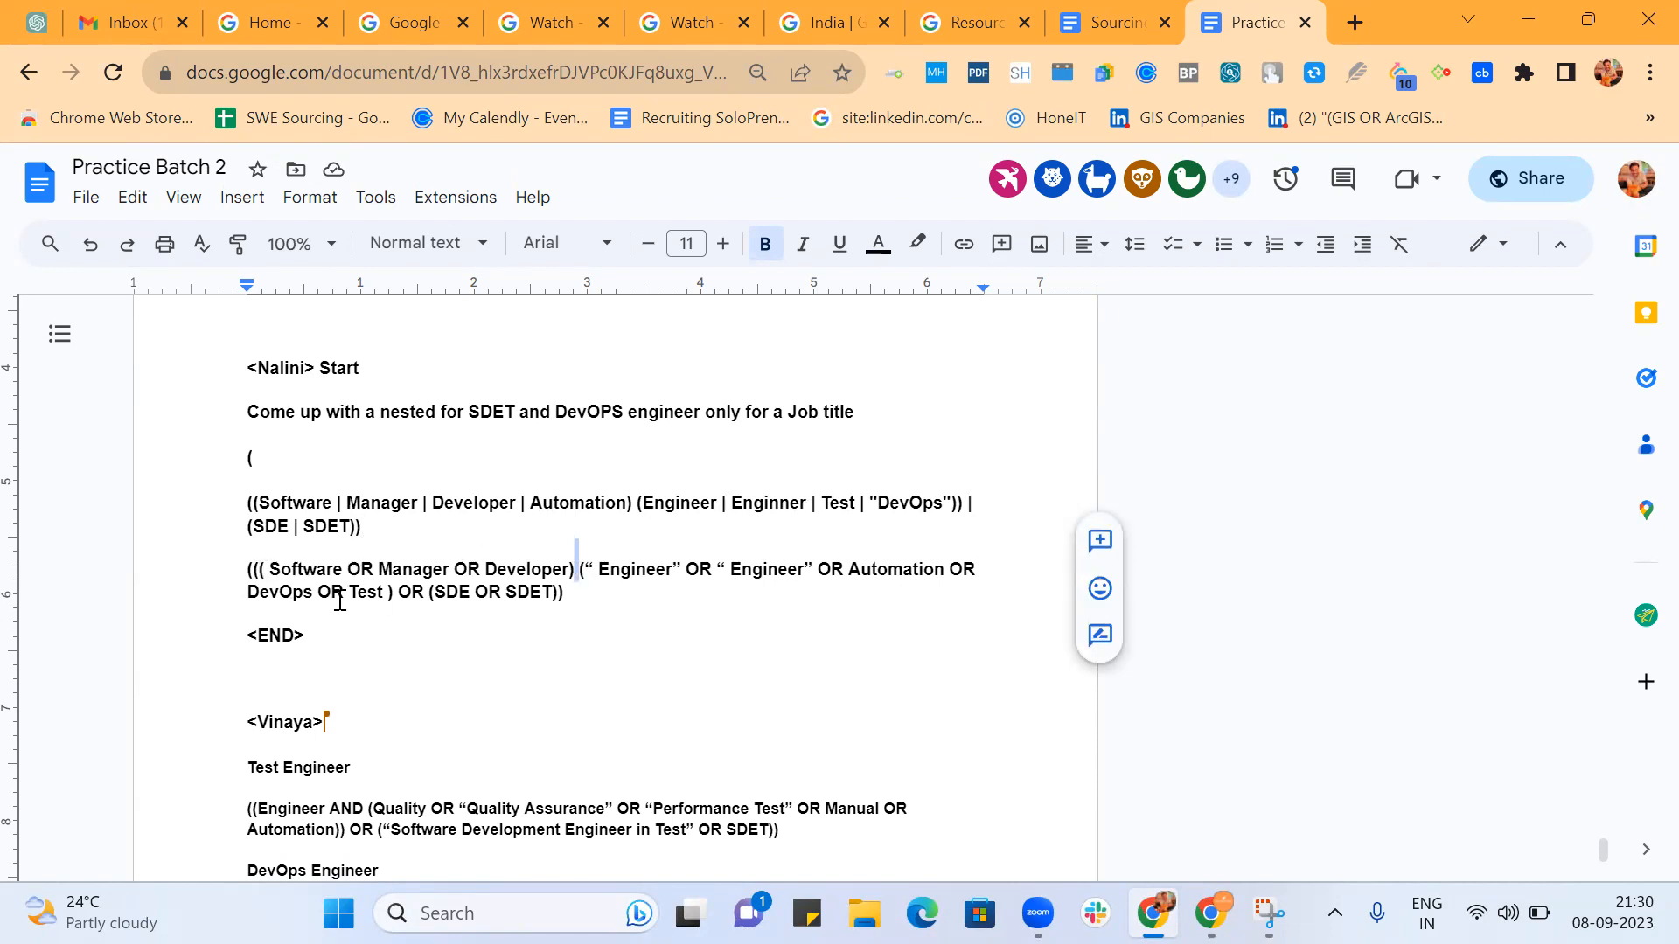
click(395, 598)
text())
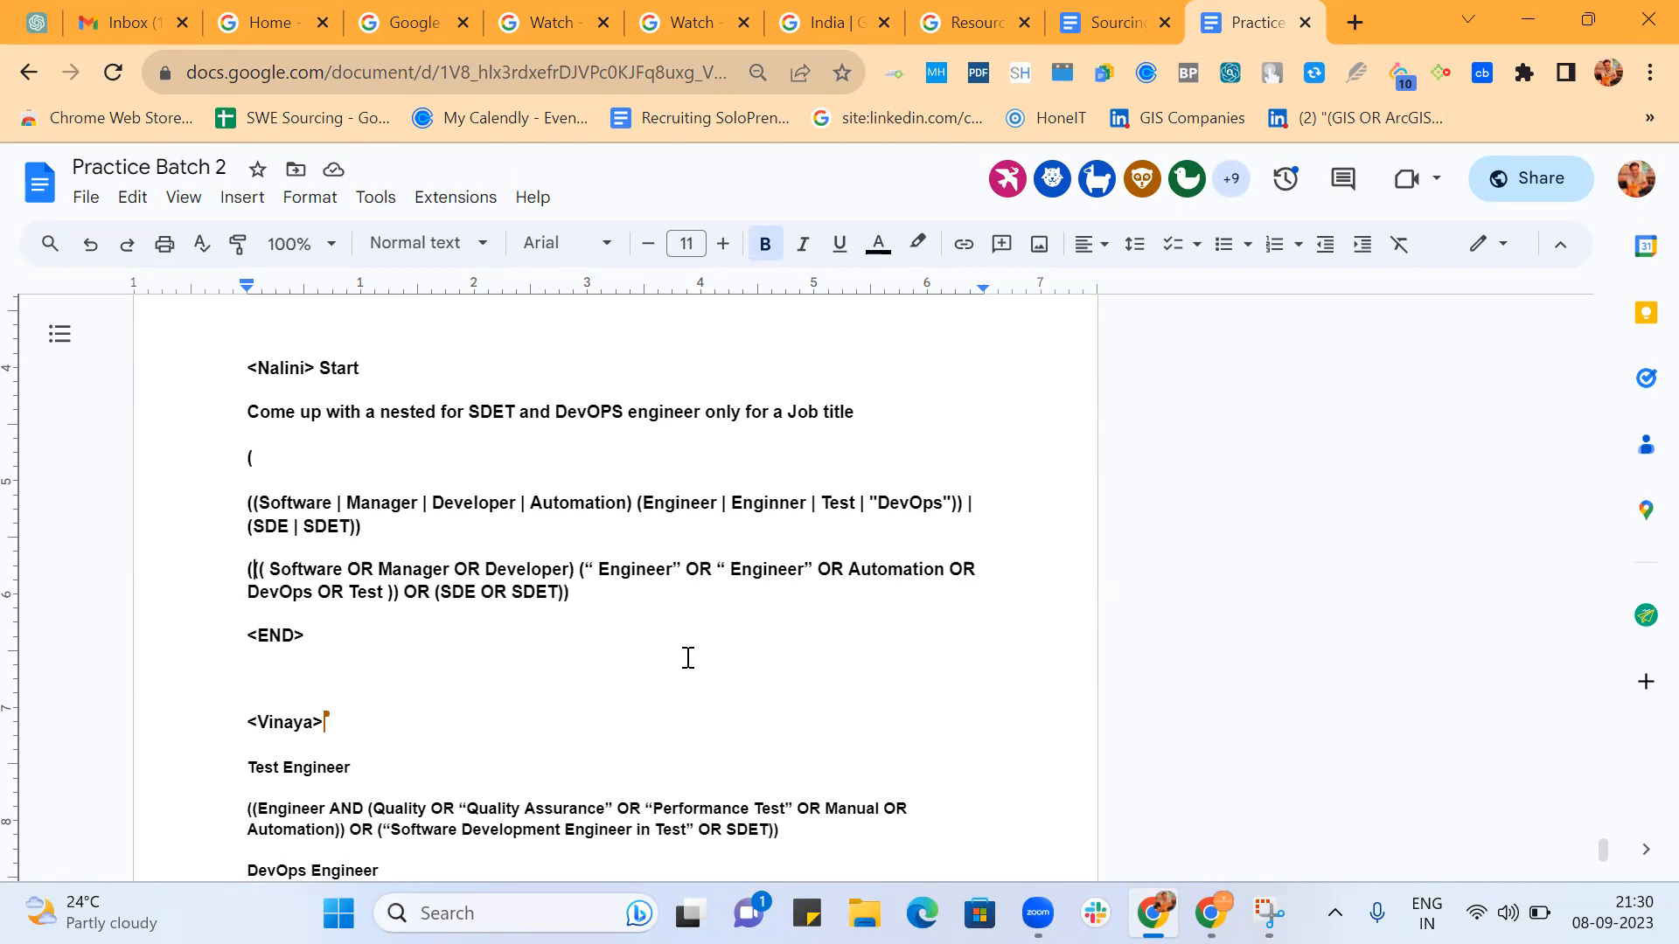
Examine the nesting of the Test Engineer string by highlighting its Quality to Automation group and the OR that follows, and checking the outer parentheses.
scroll(688, 658, down, 2)
scroll(688, 657, down, 2)
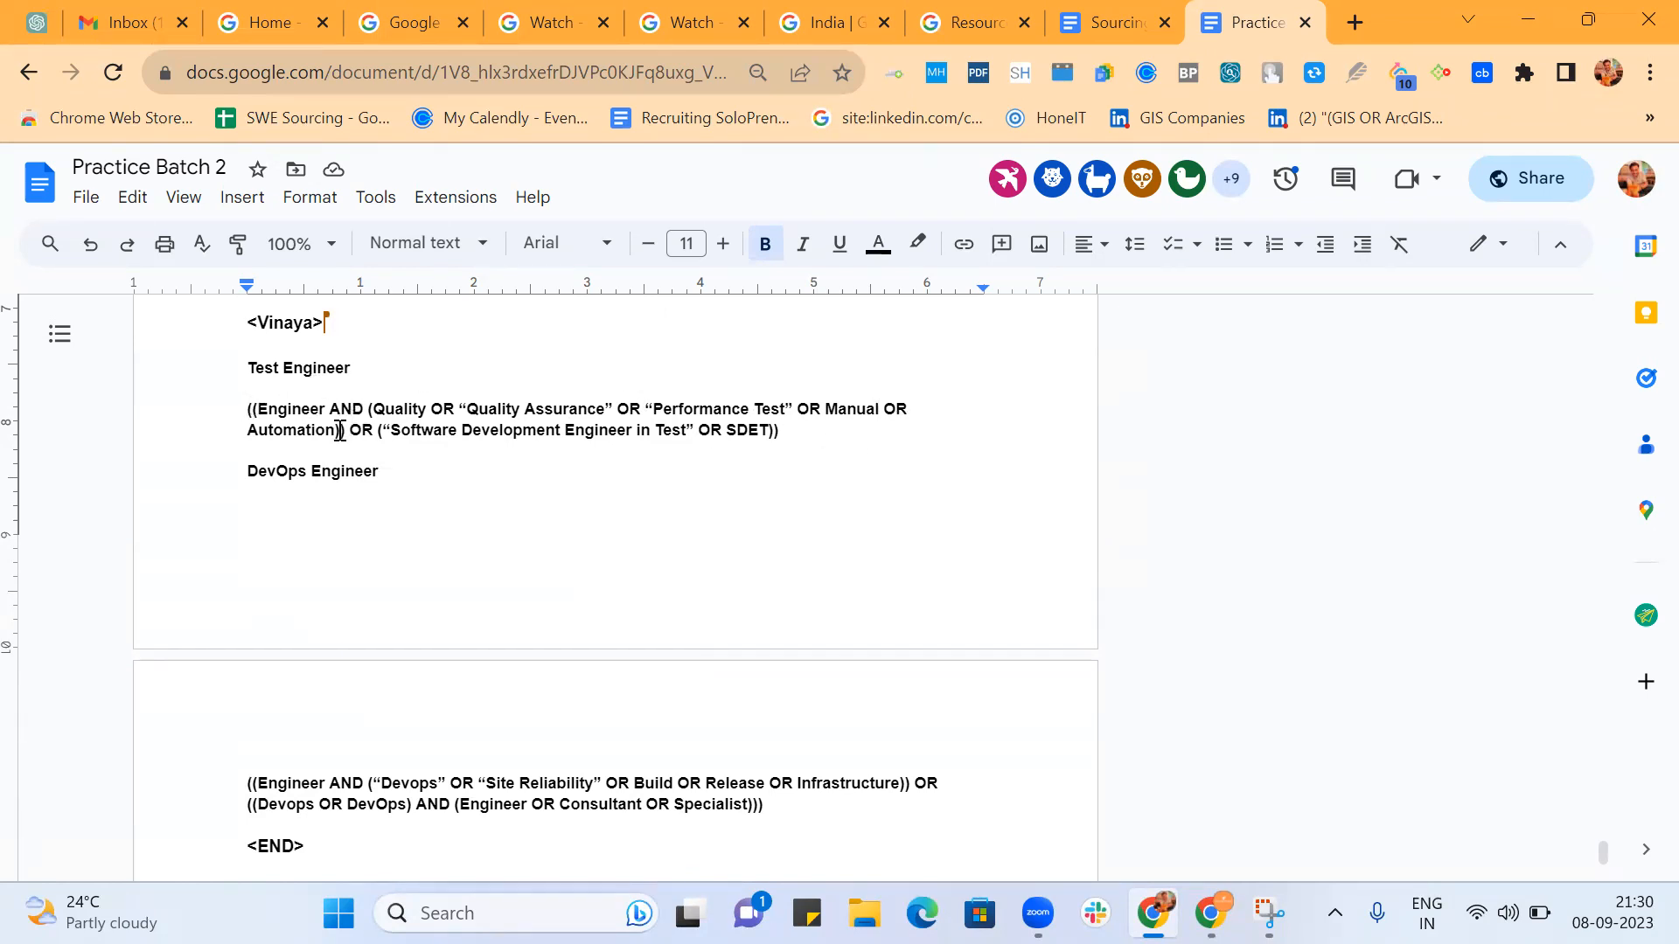
drag(341, 430, 371, 418)
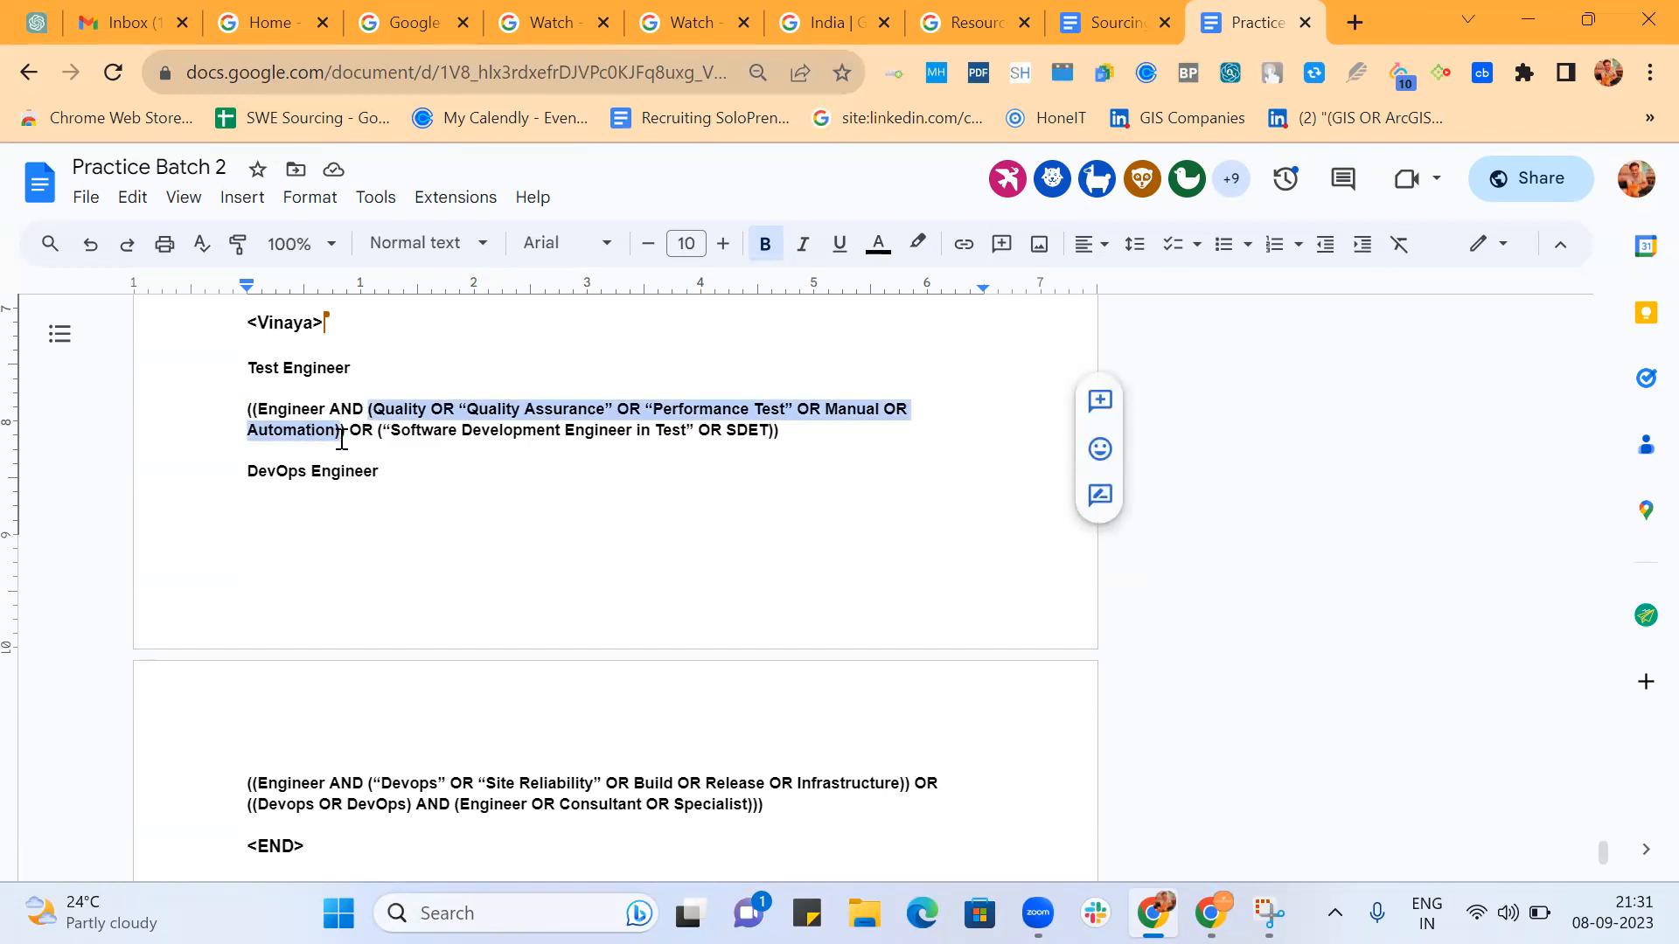
click(344, 429)
double_click(359, 432)
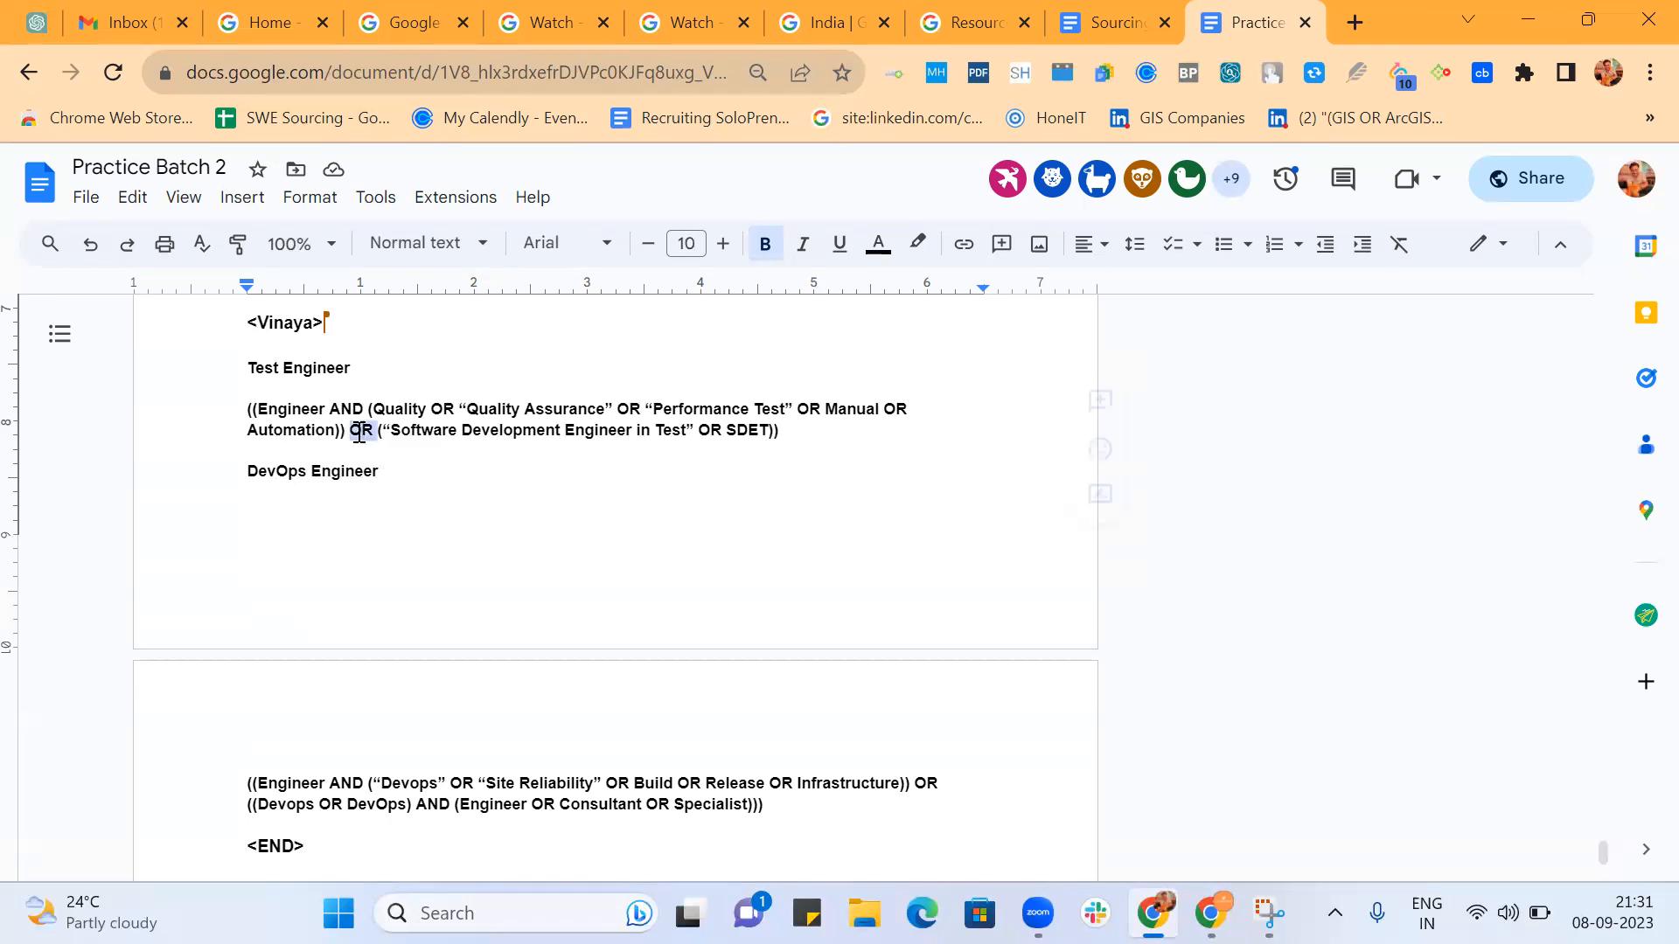
click(781, 431)
click(252, 410)
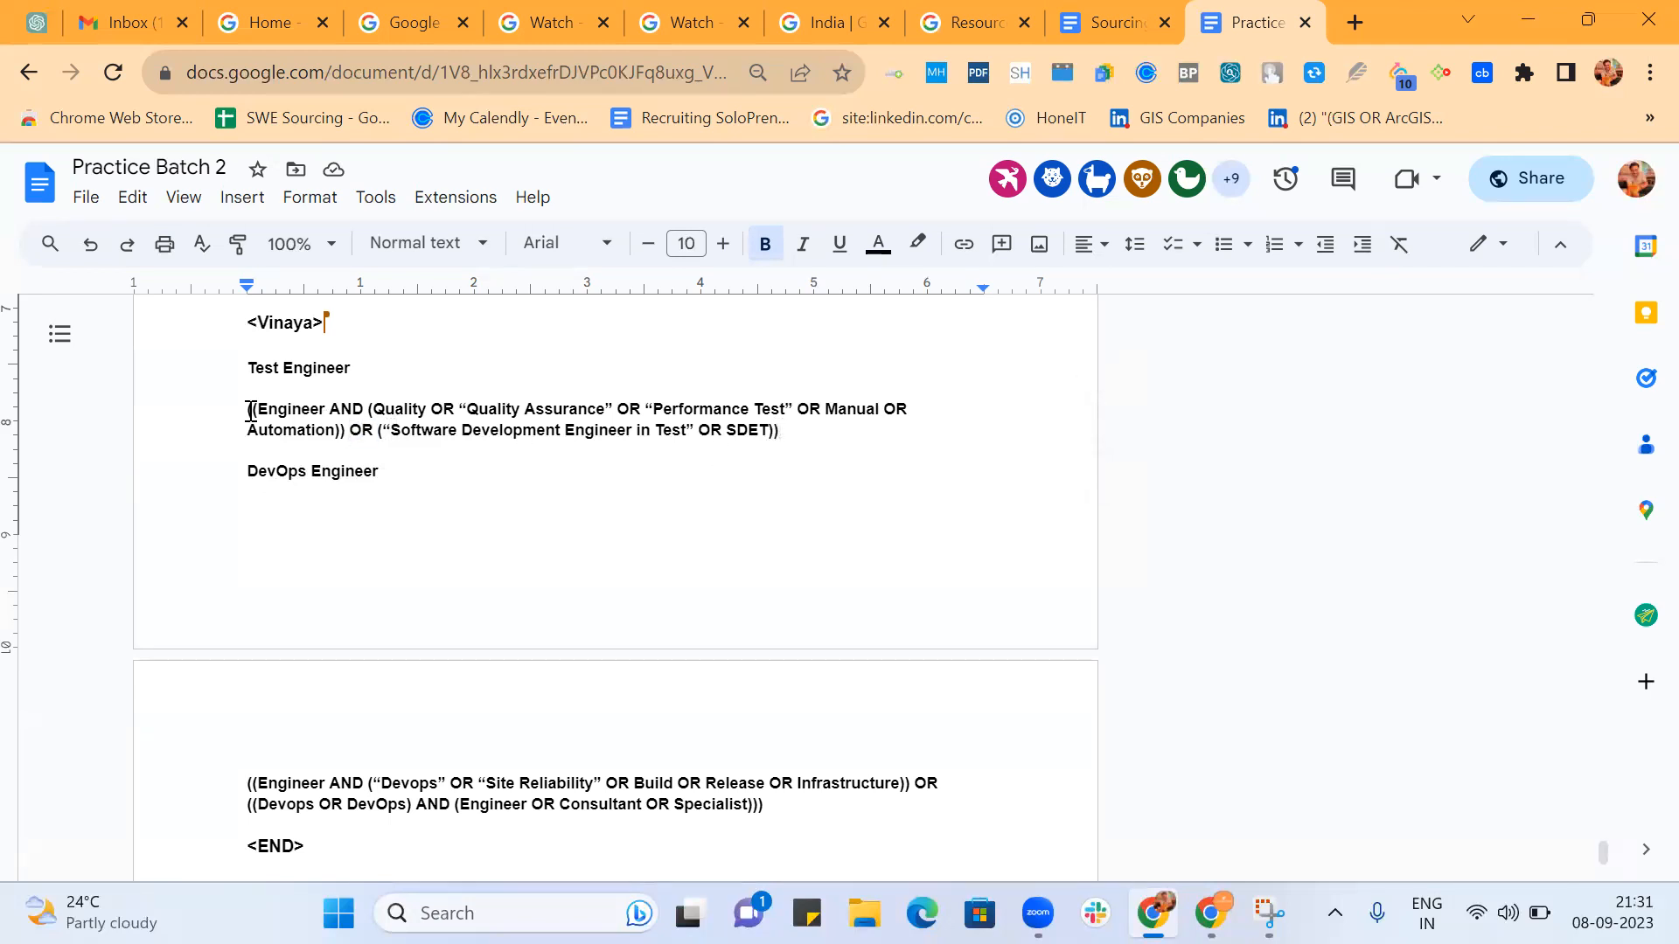
double_click(361, 430)
Highlight the first group of the DevOps Engineer string, from Engineer AND through Infrastructure with its closing parentheses.
scroll(607, 578, down, 2)
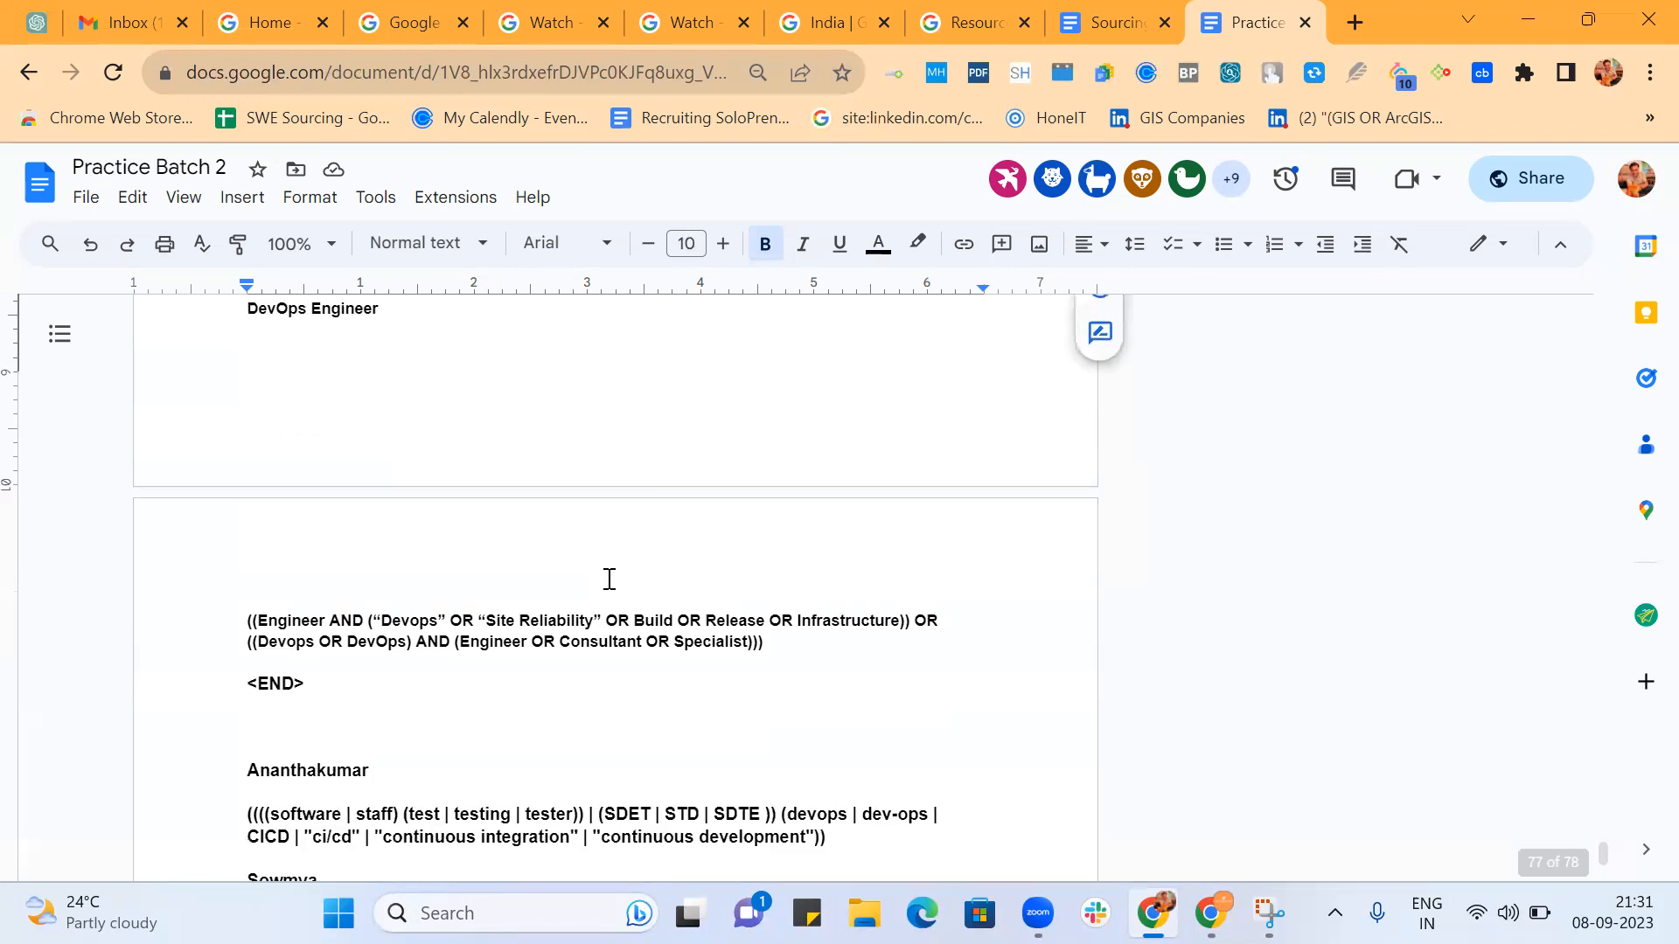
scroll(609, 579, down, 2)
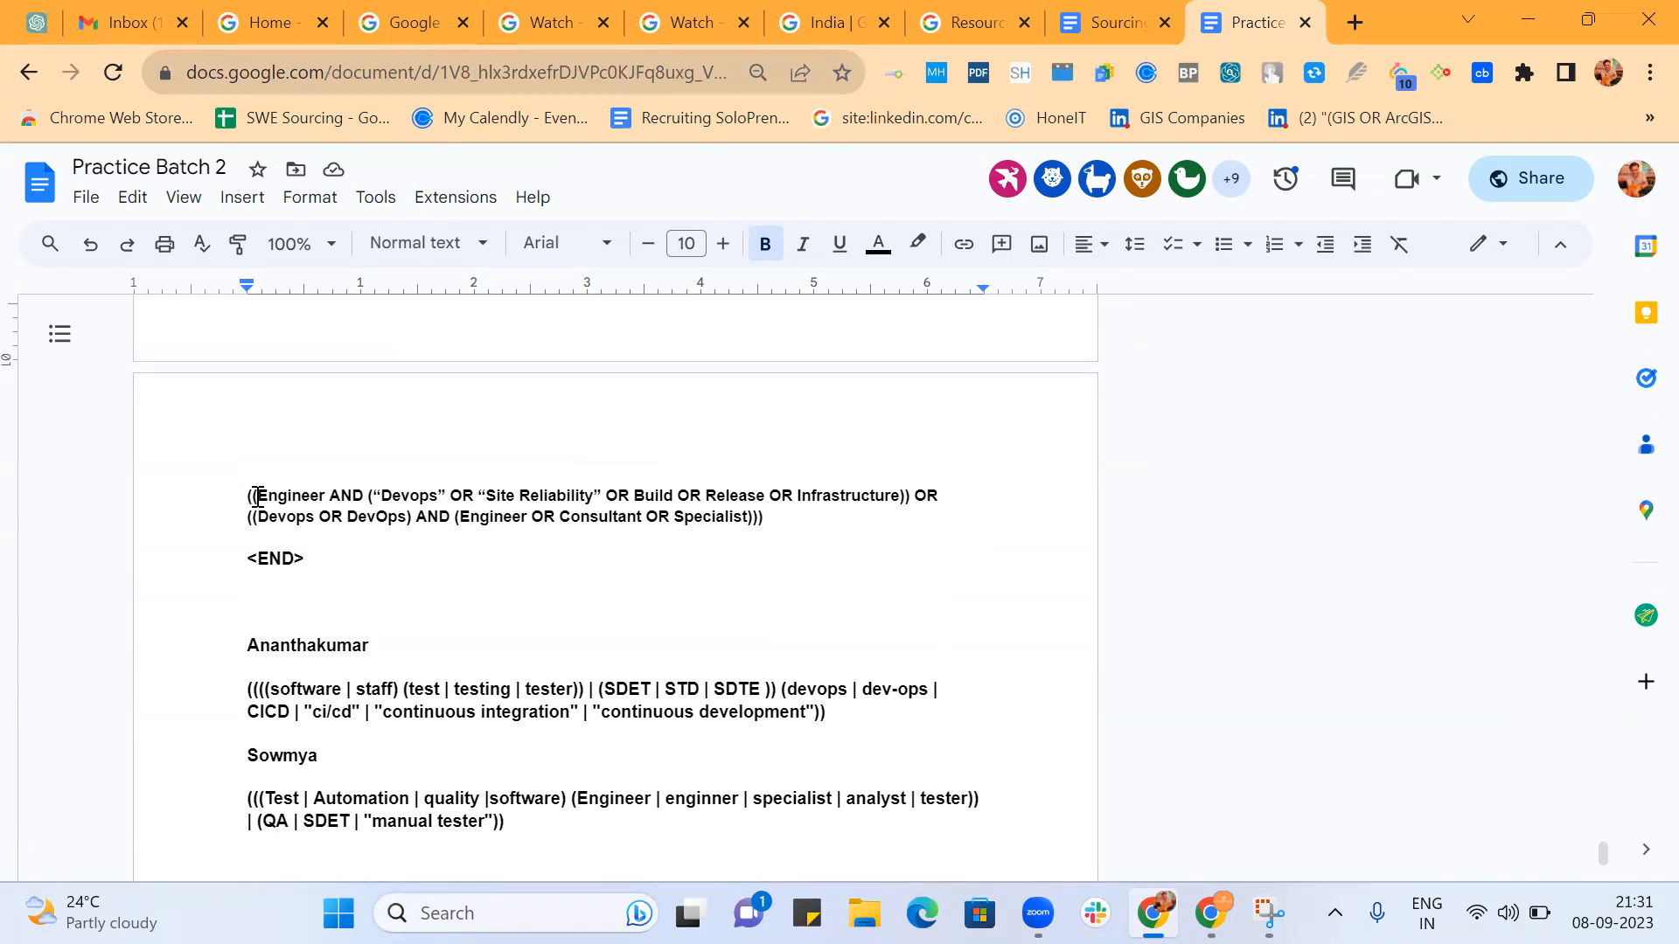
drag(254, 495, 911, 496)
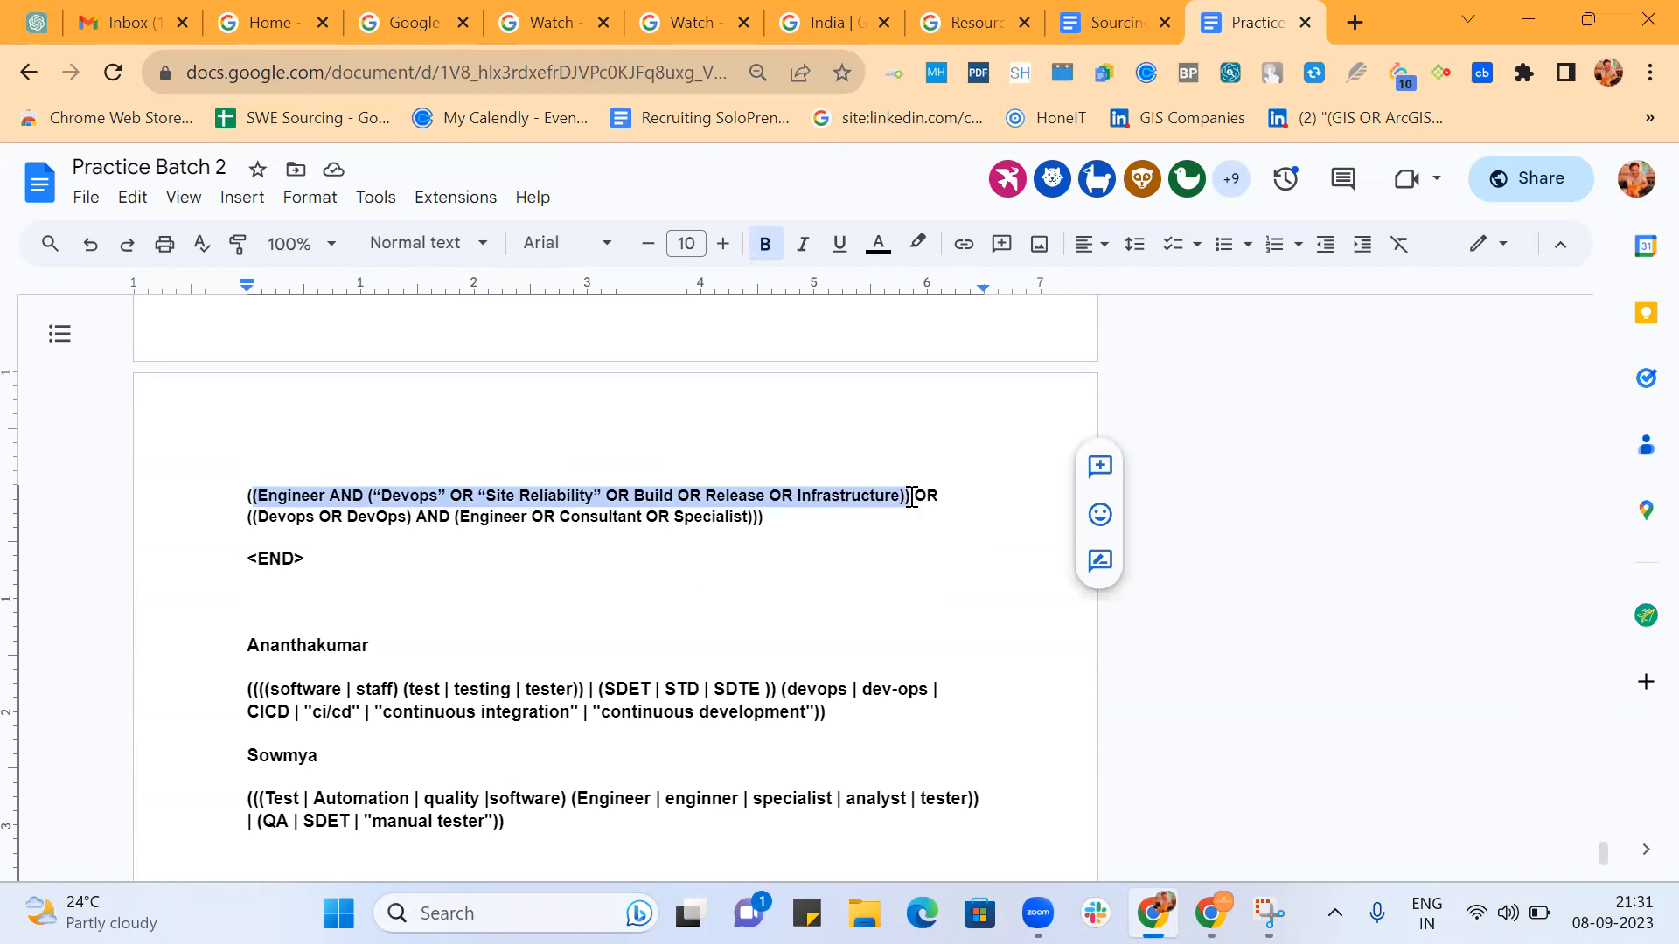
Set the DevOps Engineer string's outermost opening parenthesis apart on its own line, directly above the string on the same page.
click(247, 500)
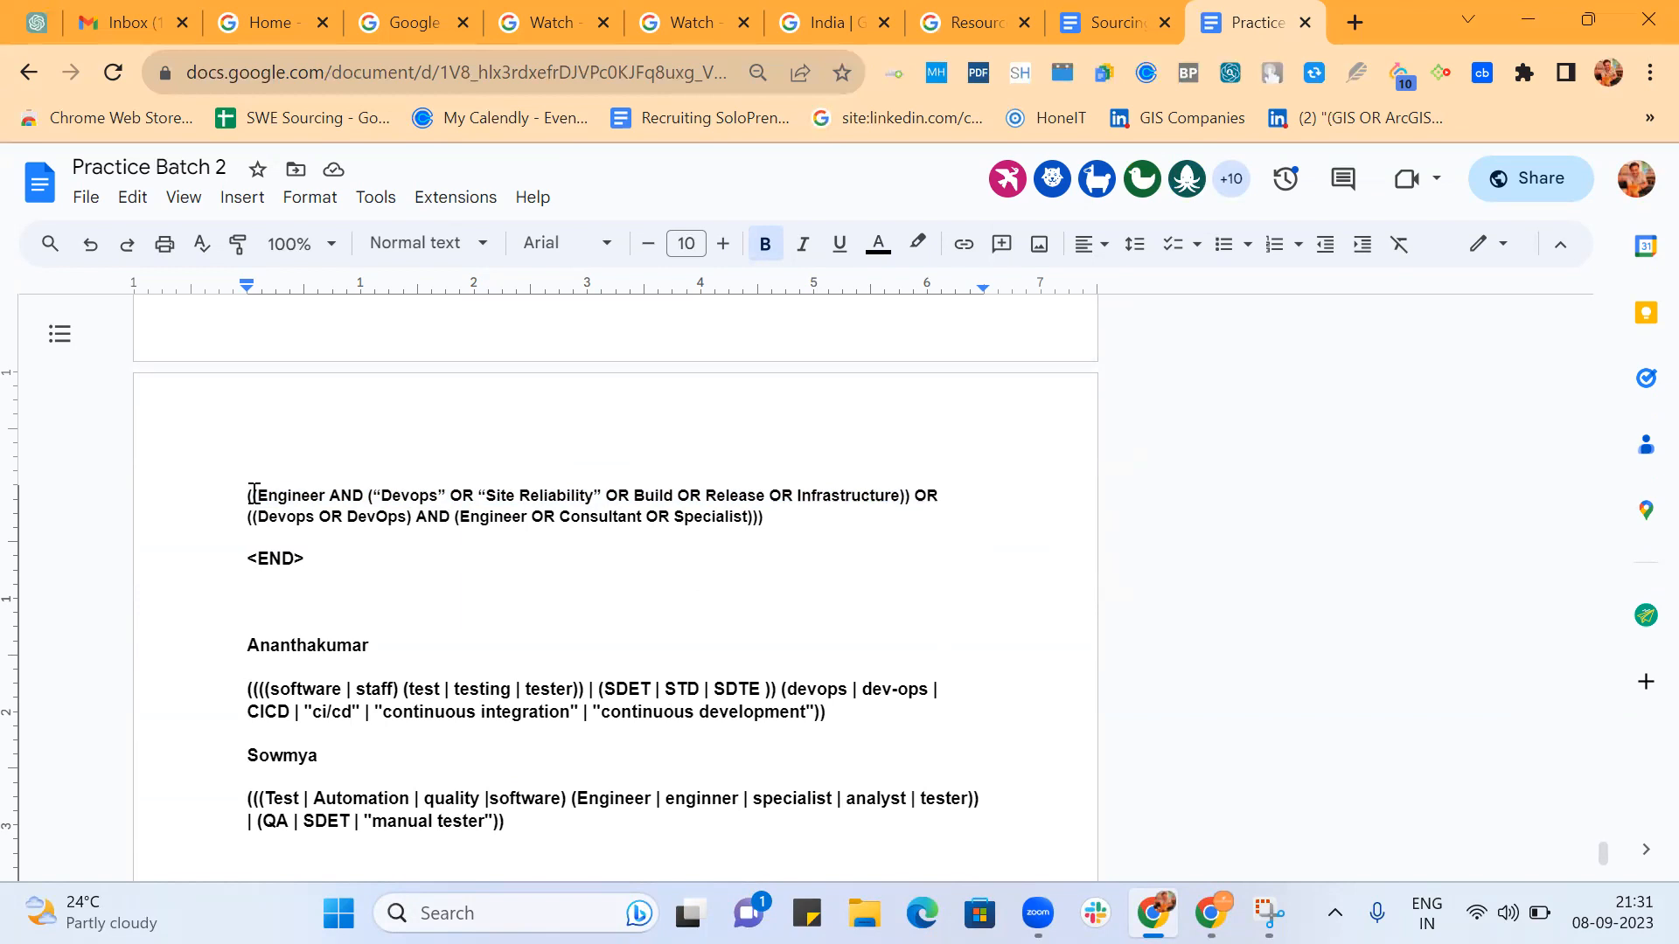
key(Return)
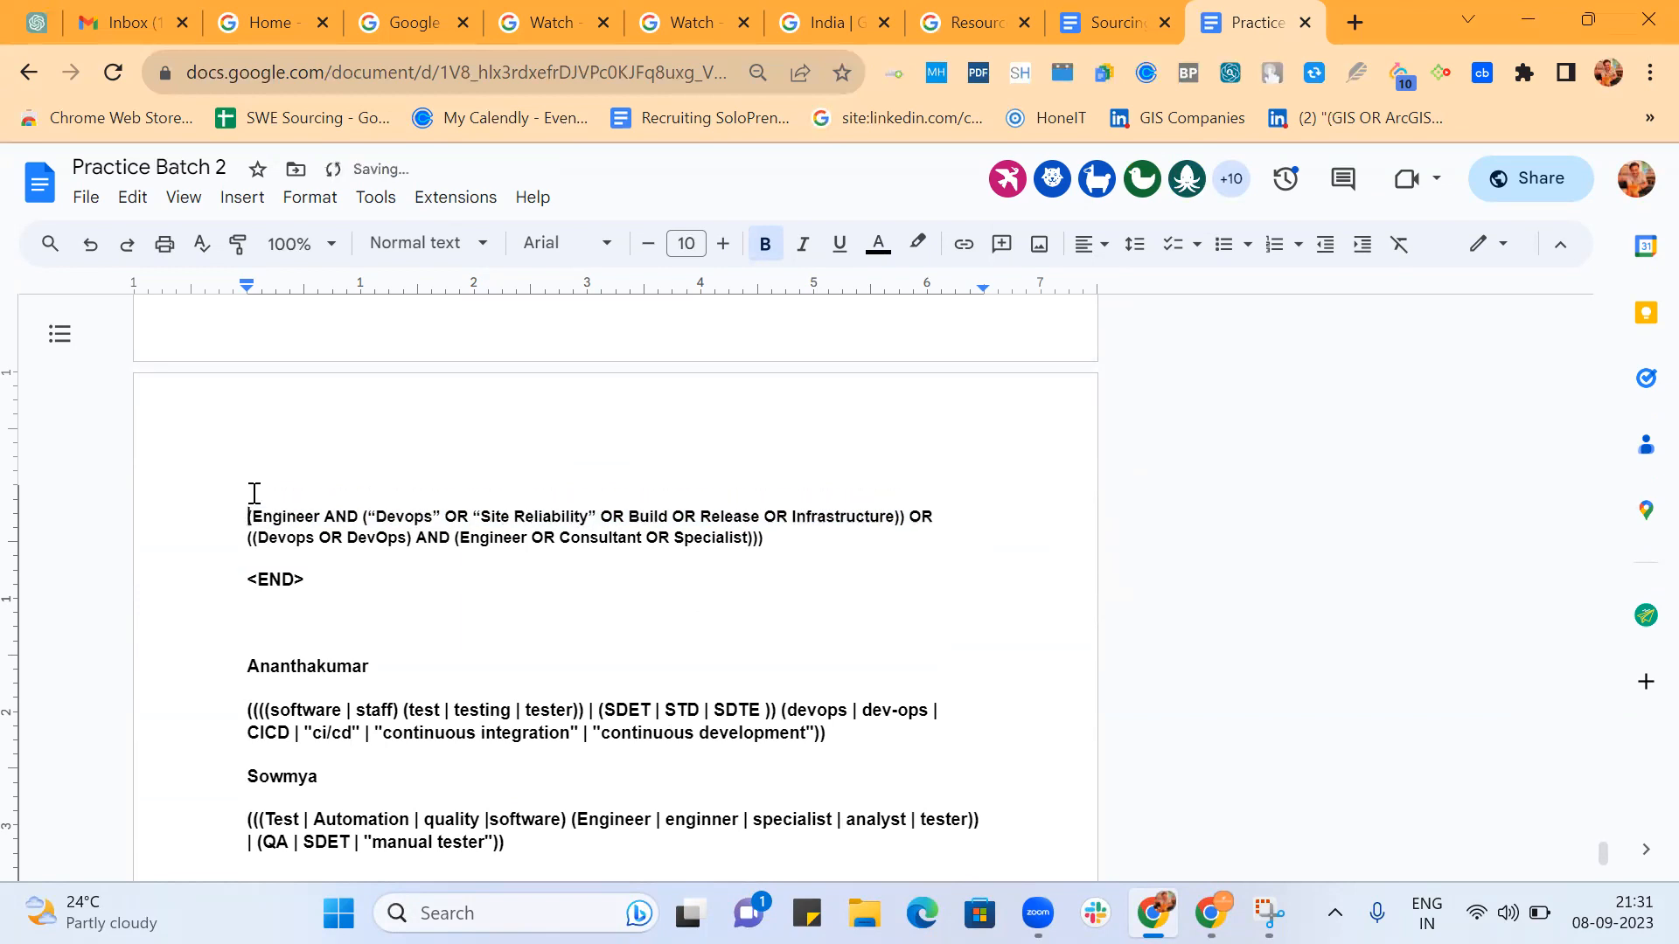
scroll(414, 503, up, 2)
scroll(415, 506, down, 1)
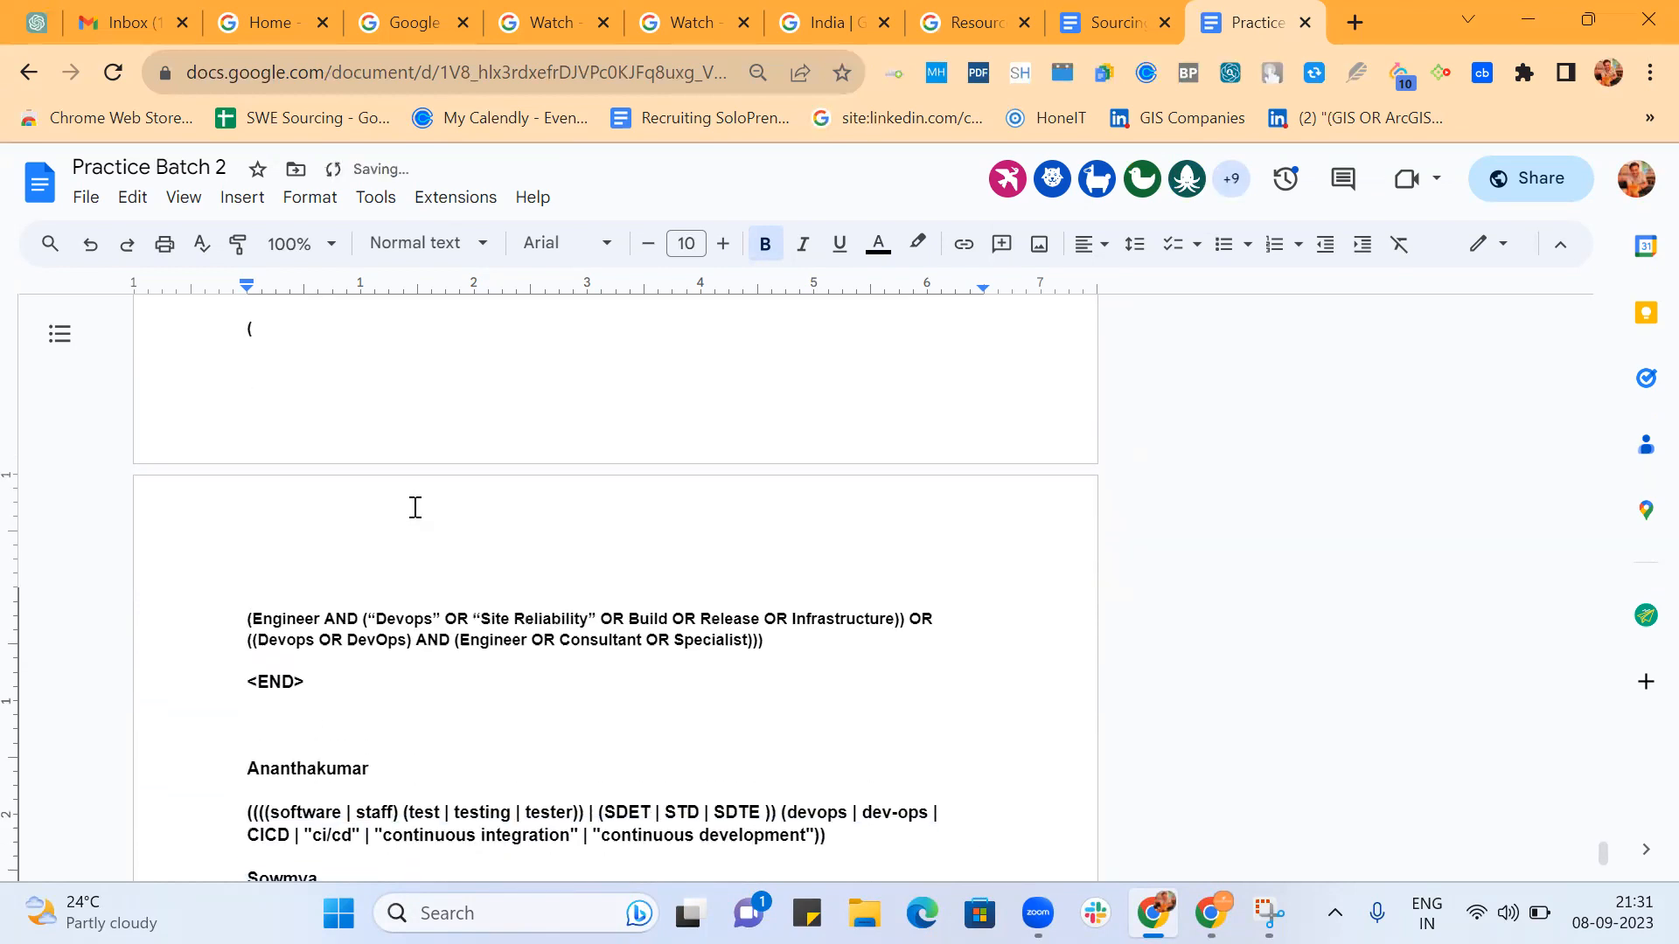
click(248, 330)
key(Return)
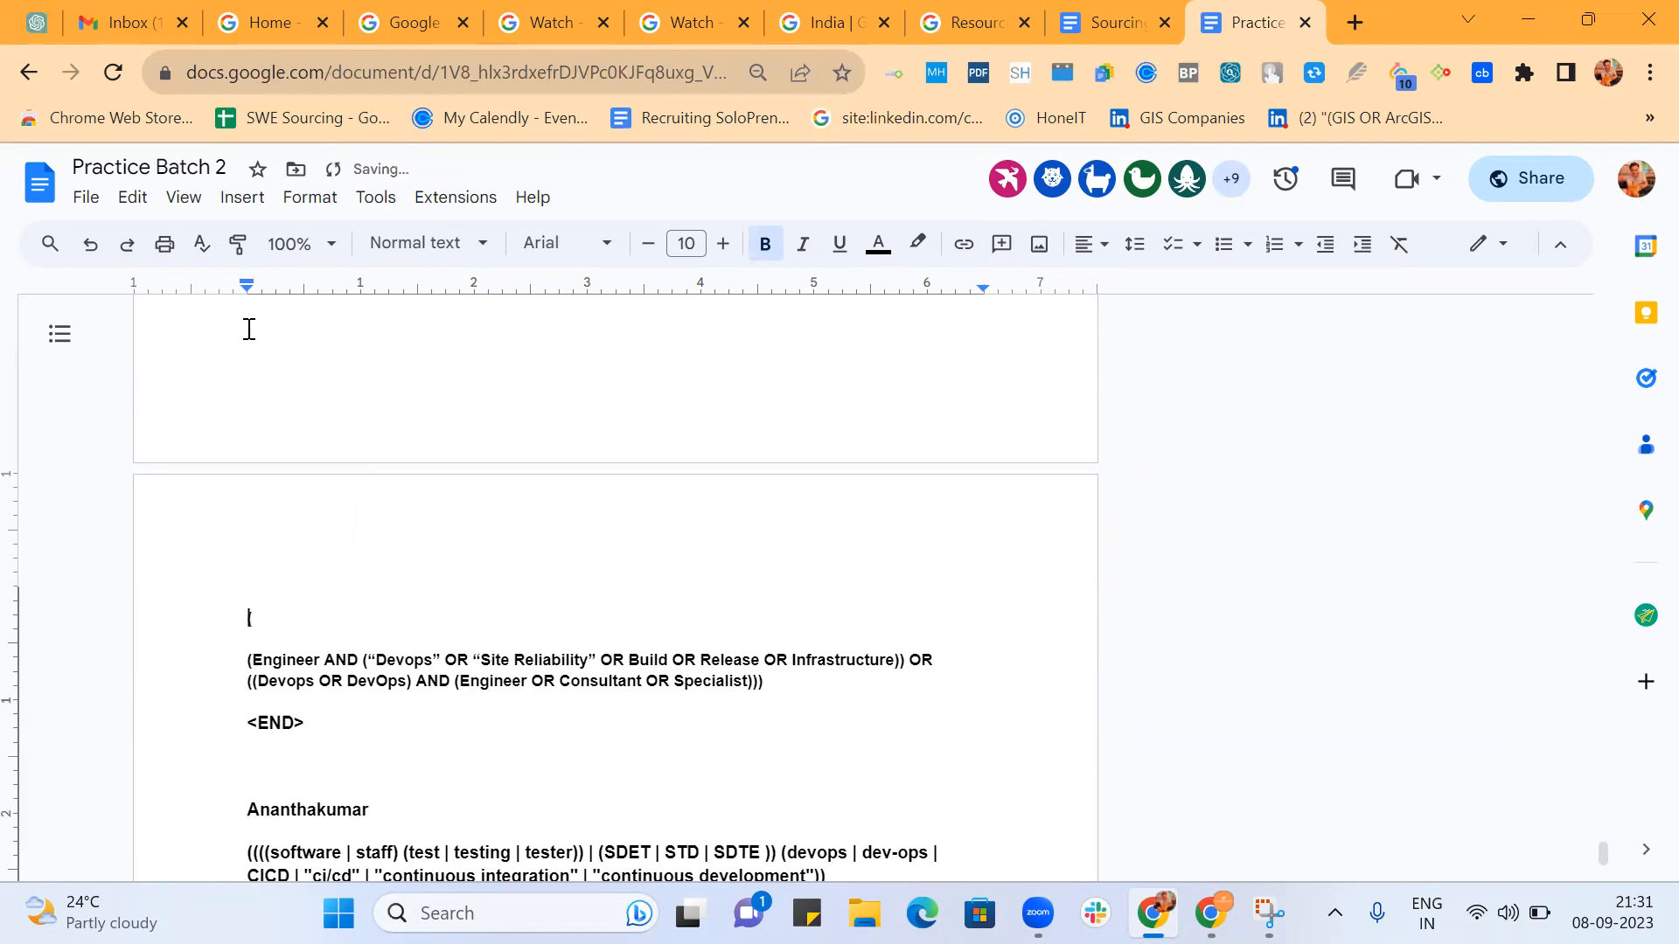
Highlight the group from Devops OR DevOps through Specialist, and rejoin the separated outer parenthesis with the Engineer group.
scroll(248, 330, down, 2)
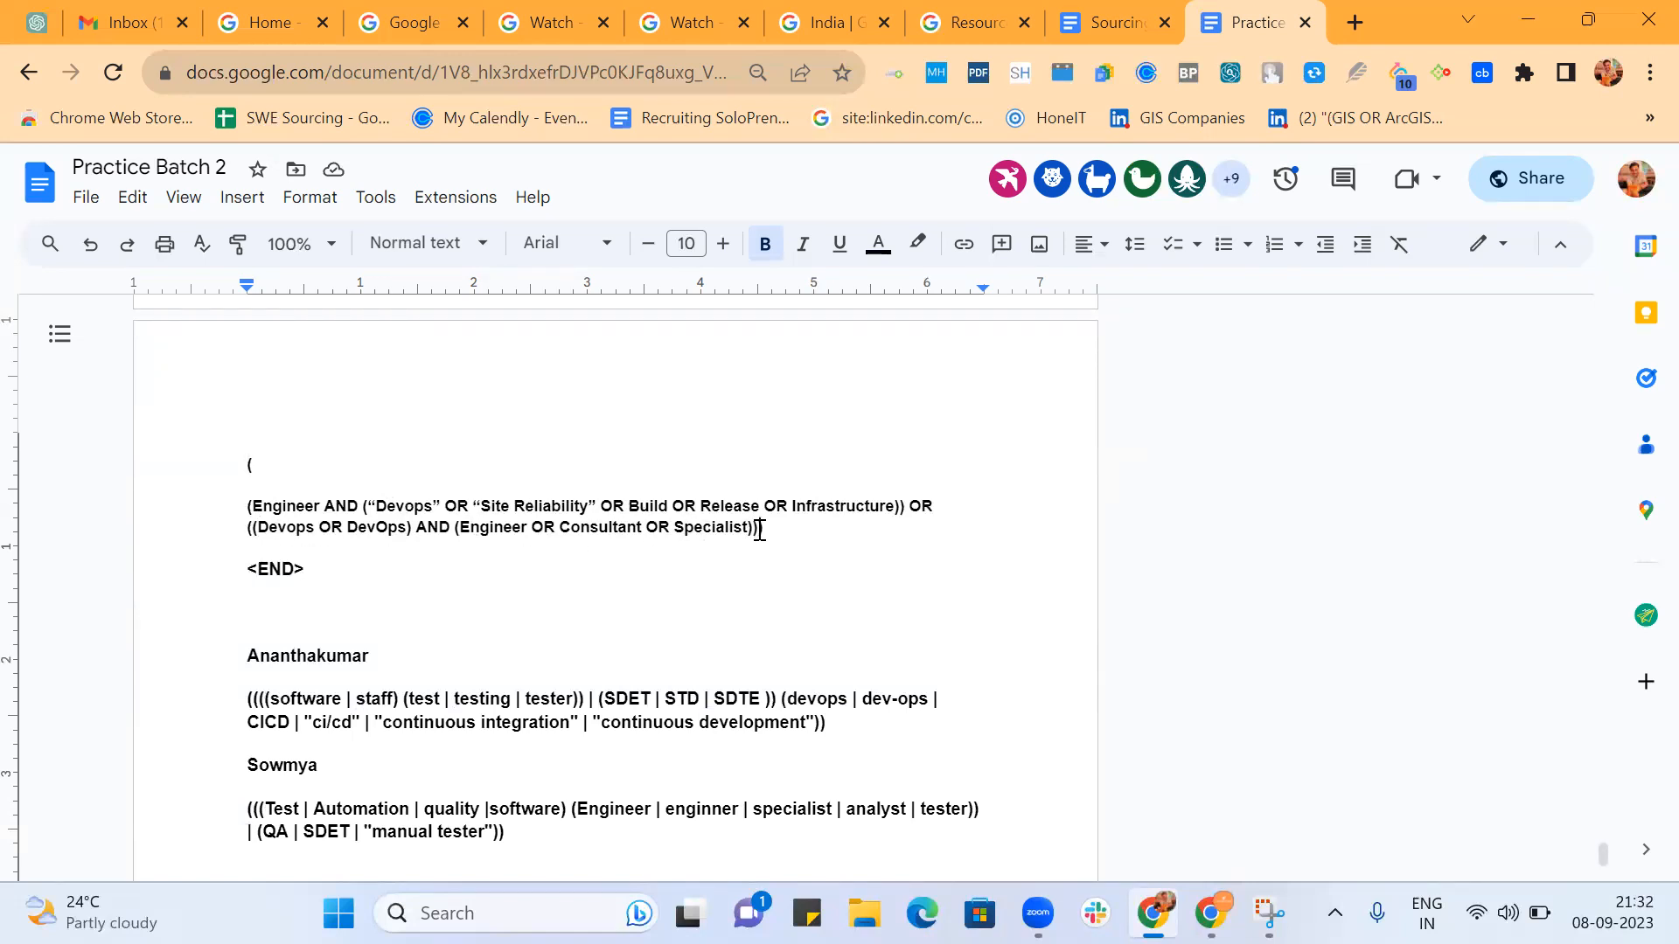
drag(762, 527, 247, 525)
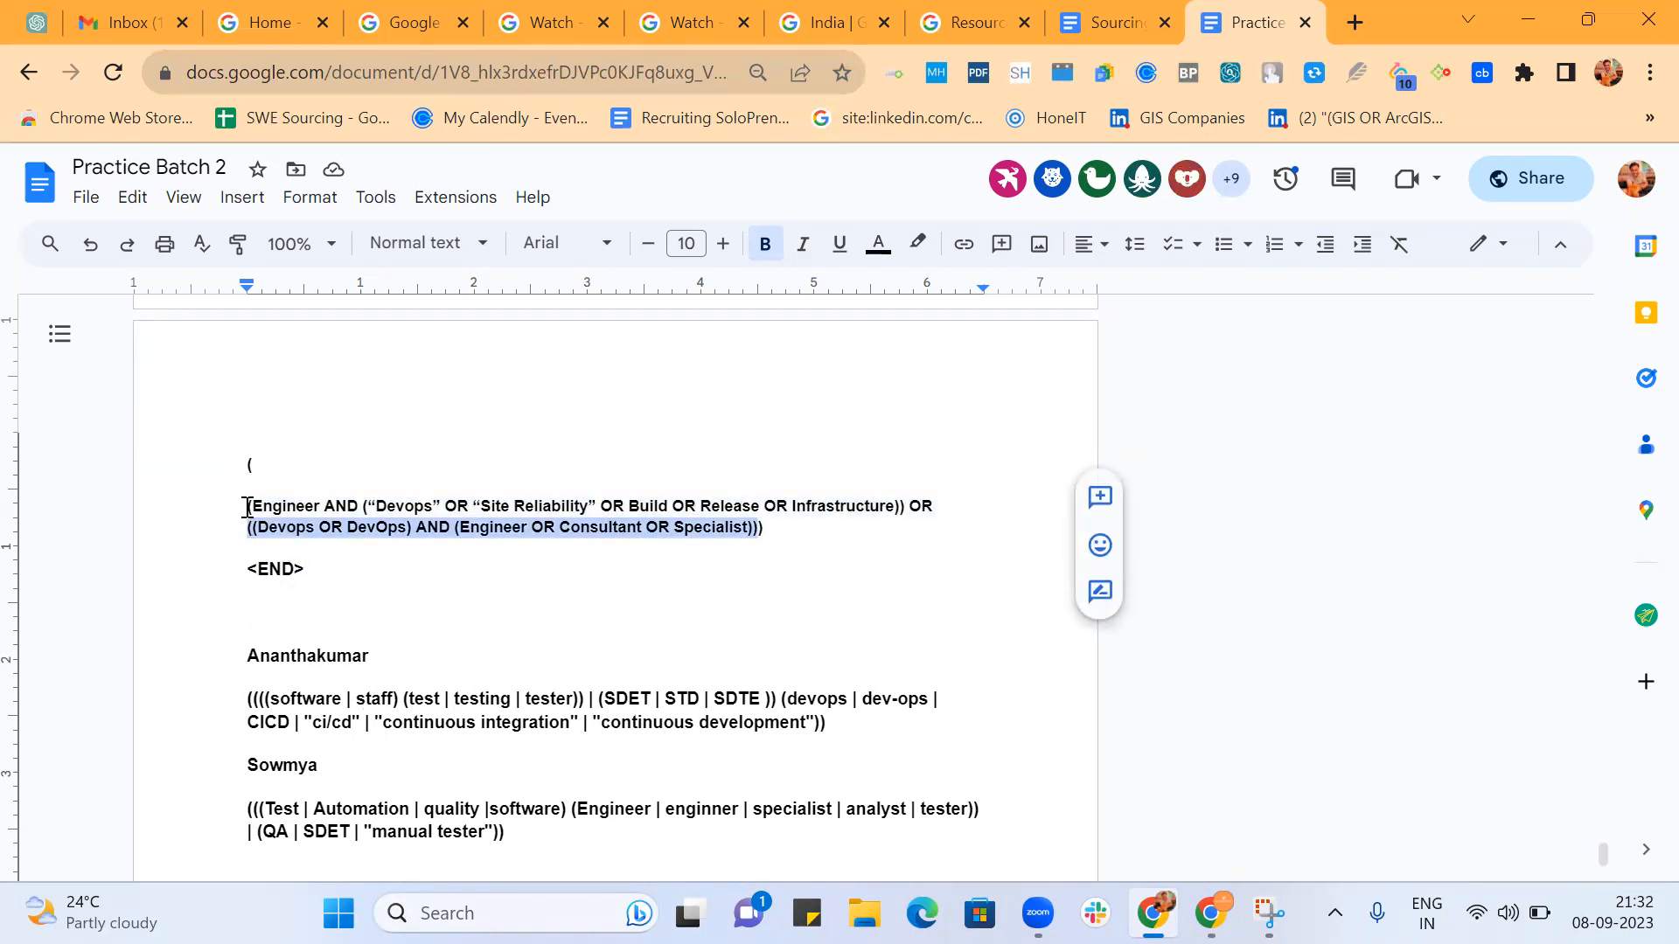
click(248, 508)
key(BackSpace)
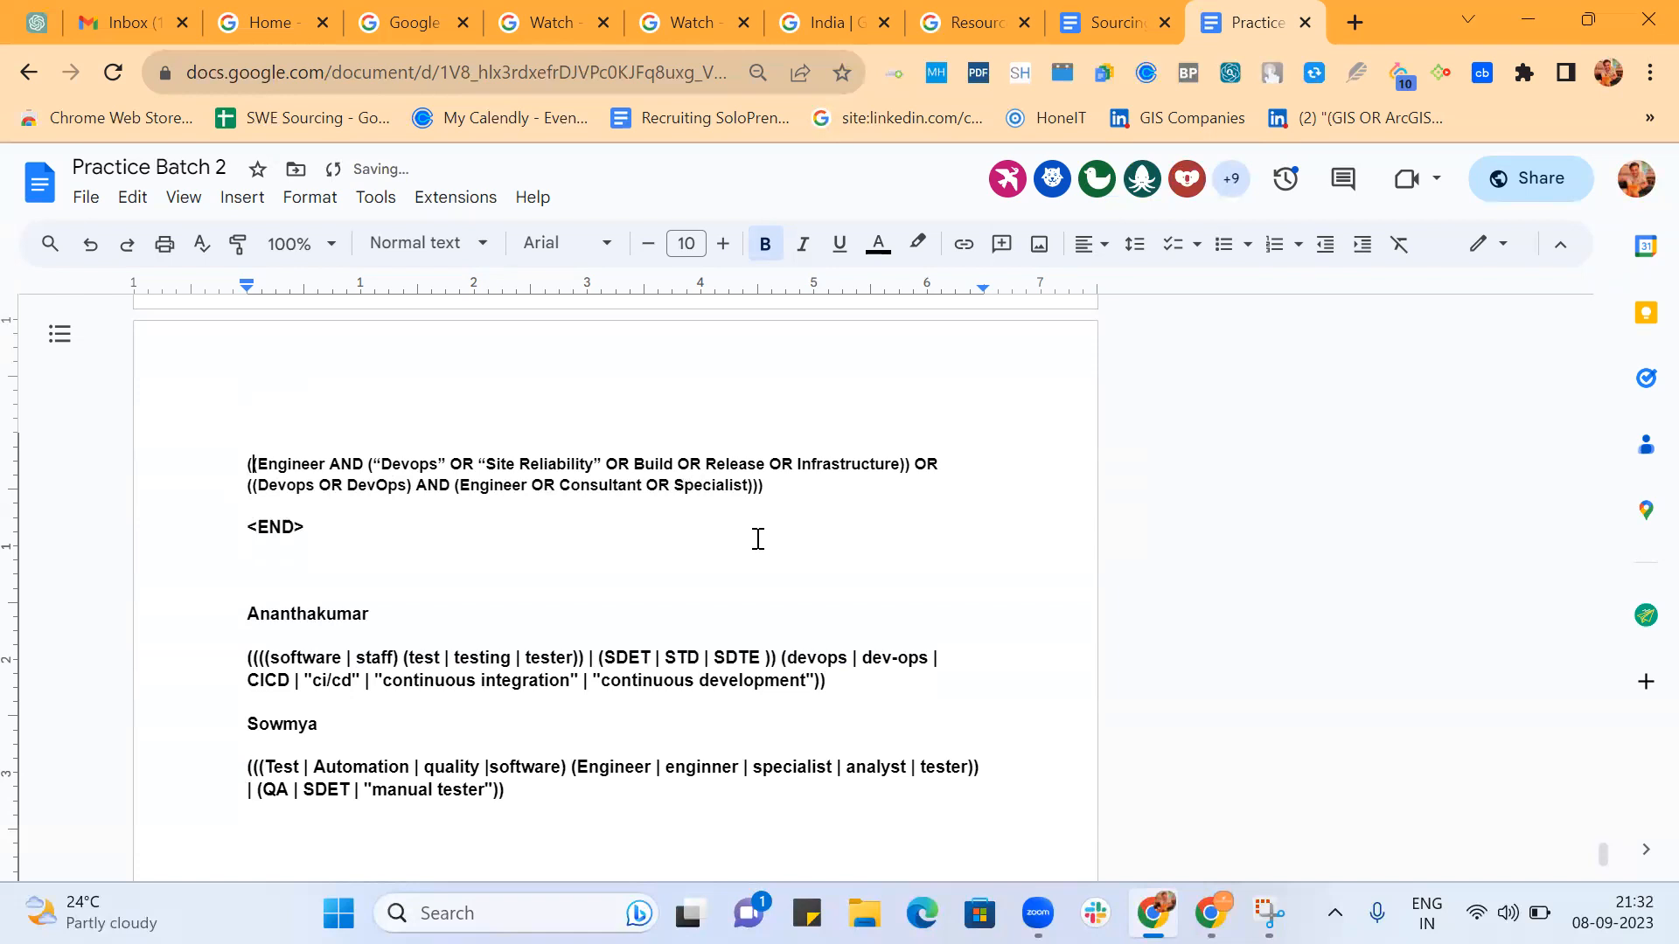
scroll(758, 538, down, 2)
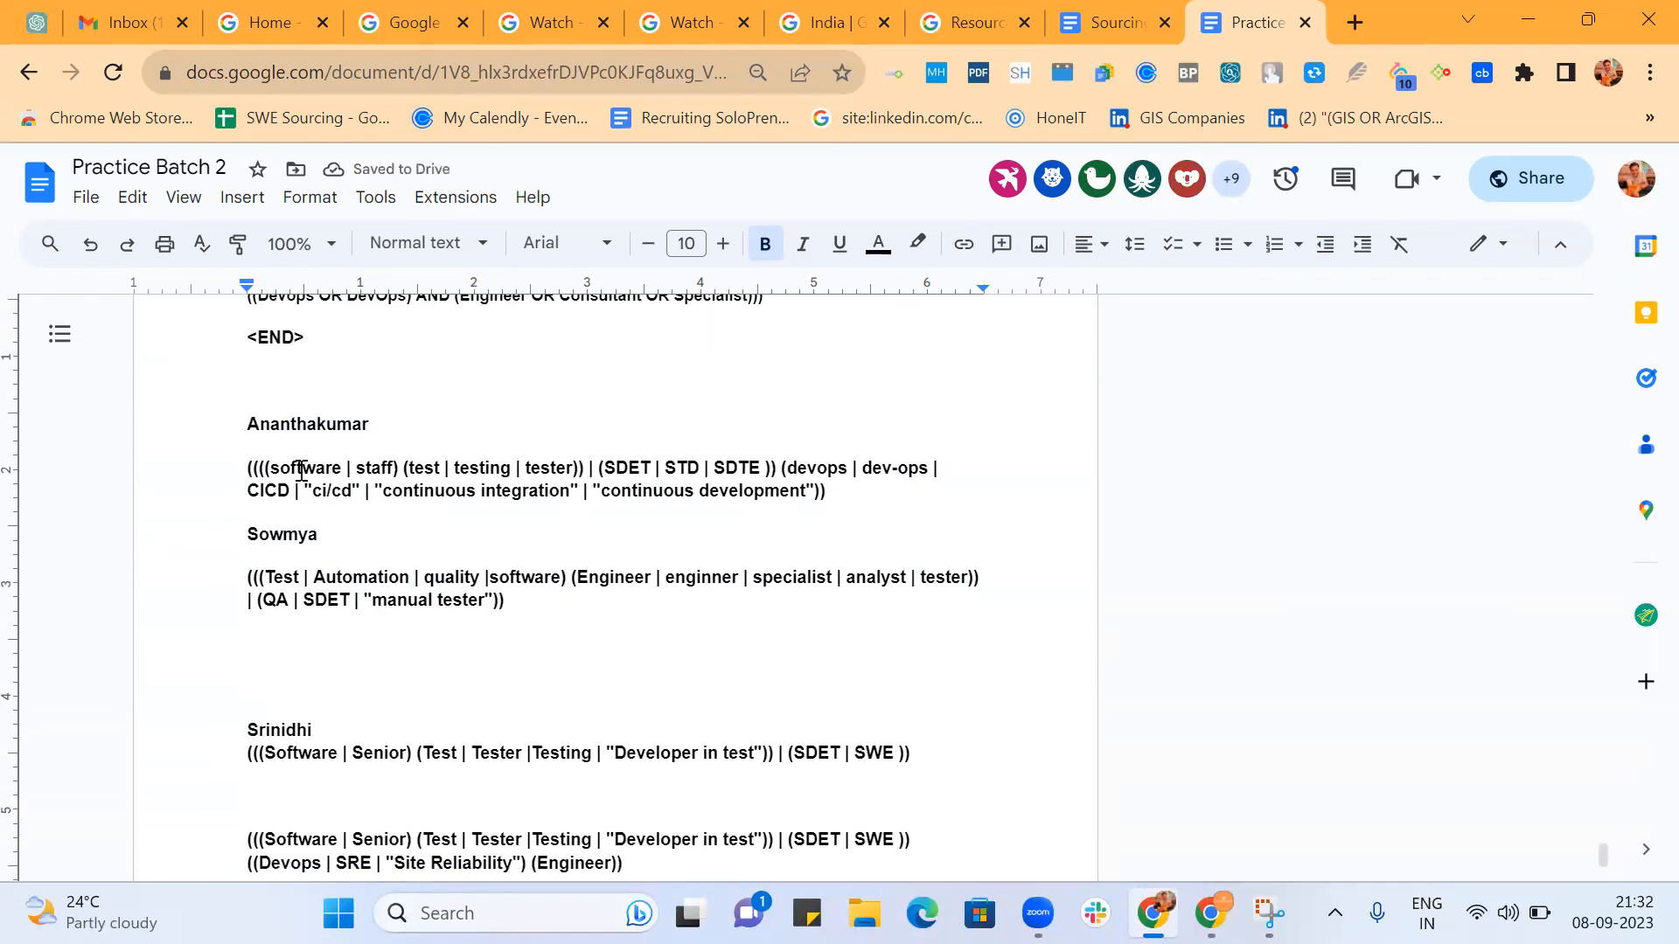
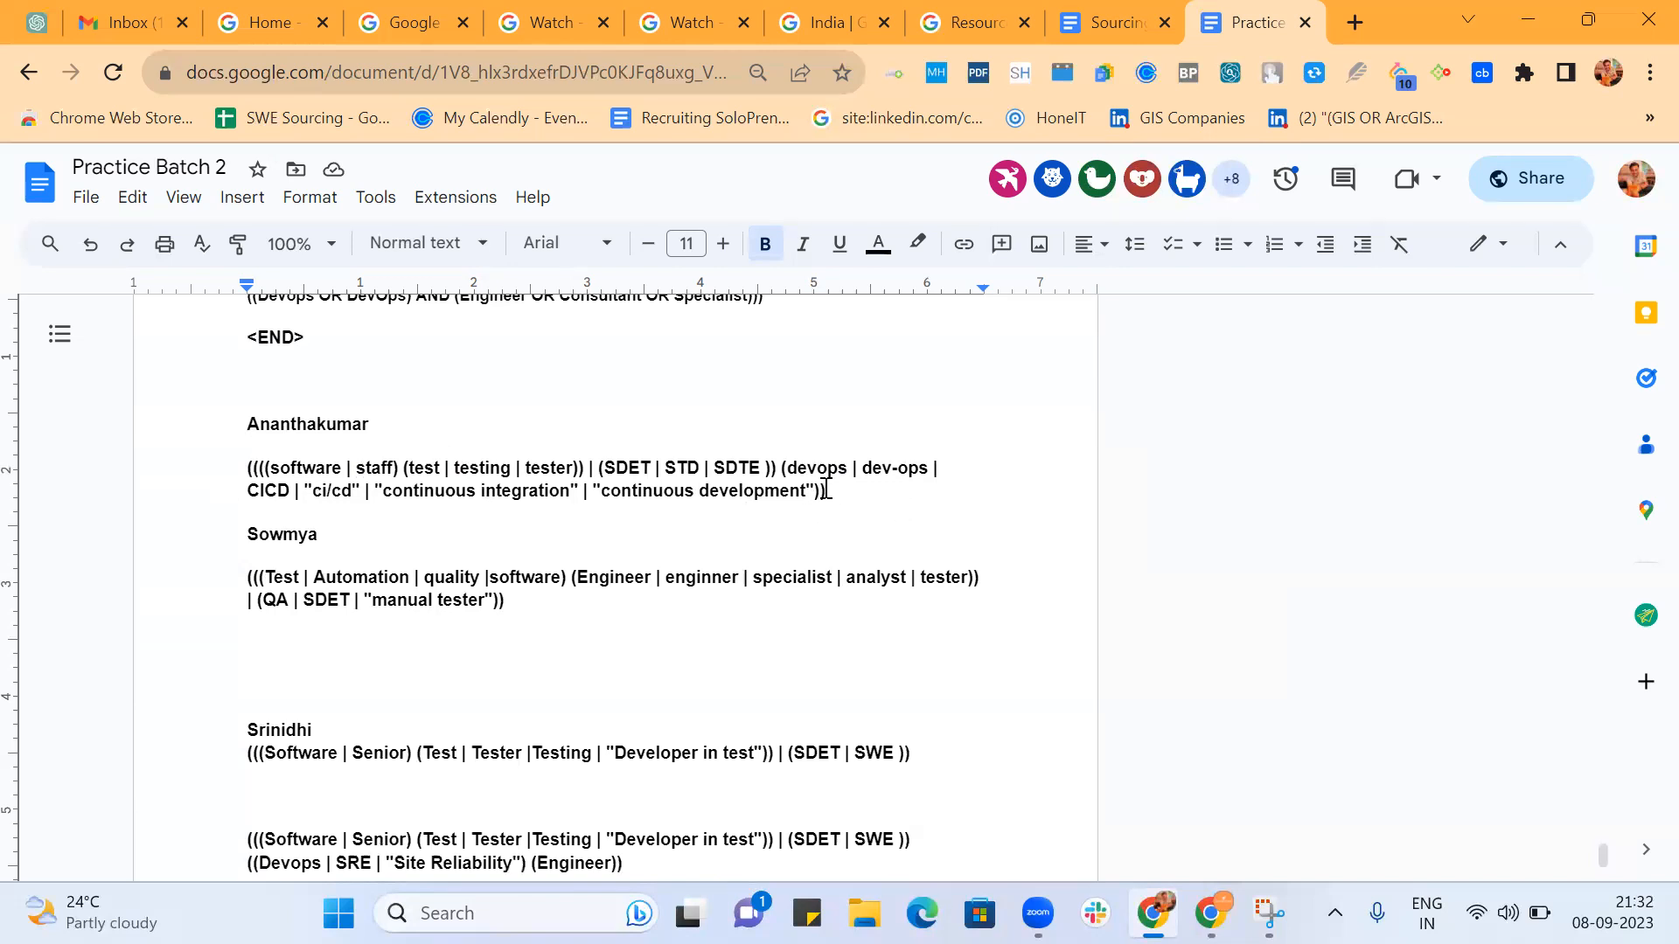
Delete the extra outermost closing and opening parentheses around the software | staff string that ends with "continuous development".
key(BackSpace)
click(252, 466)
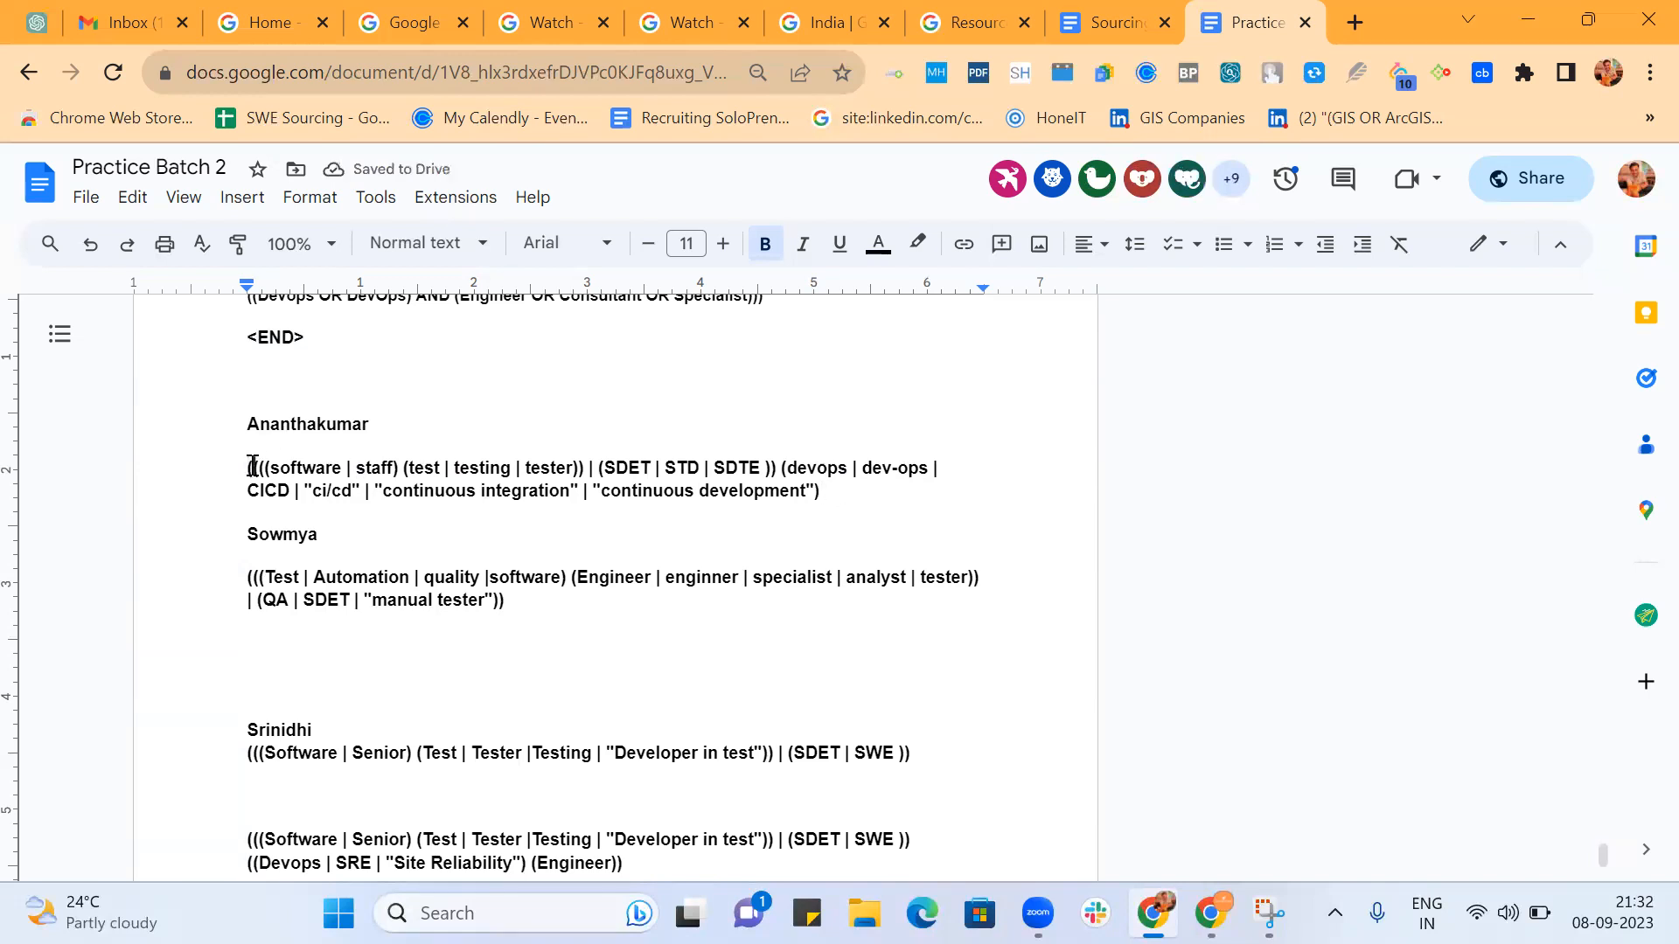
key(BackSpace)
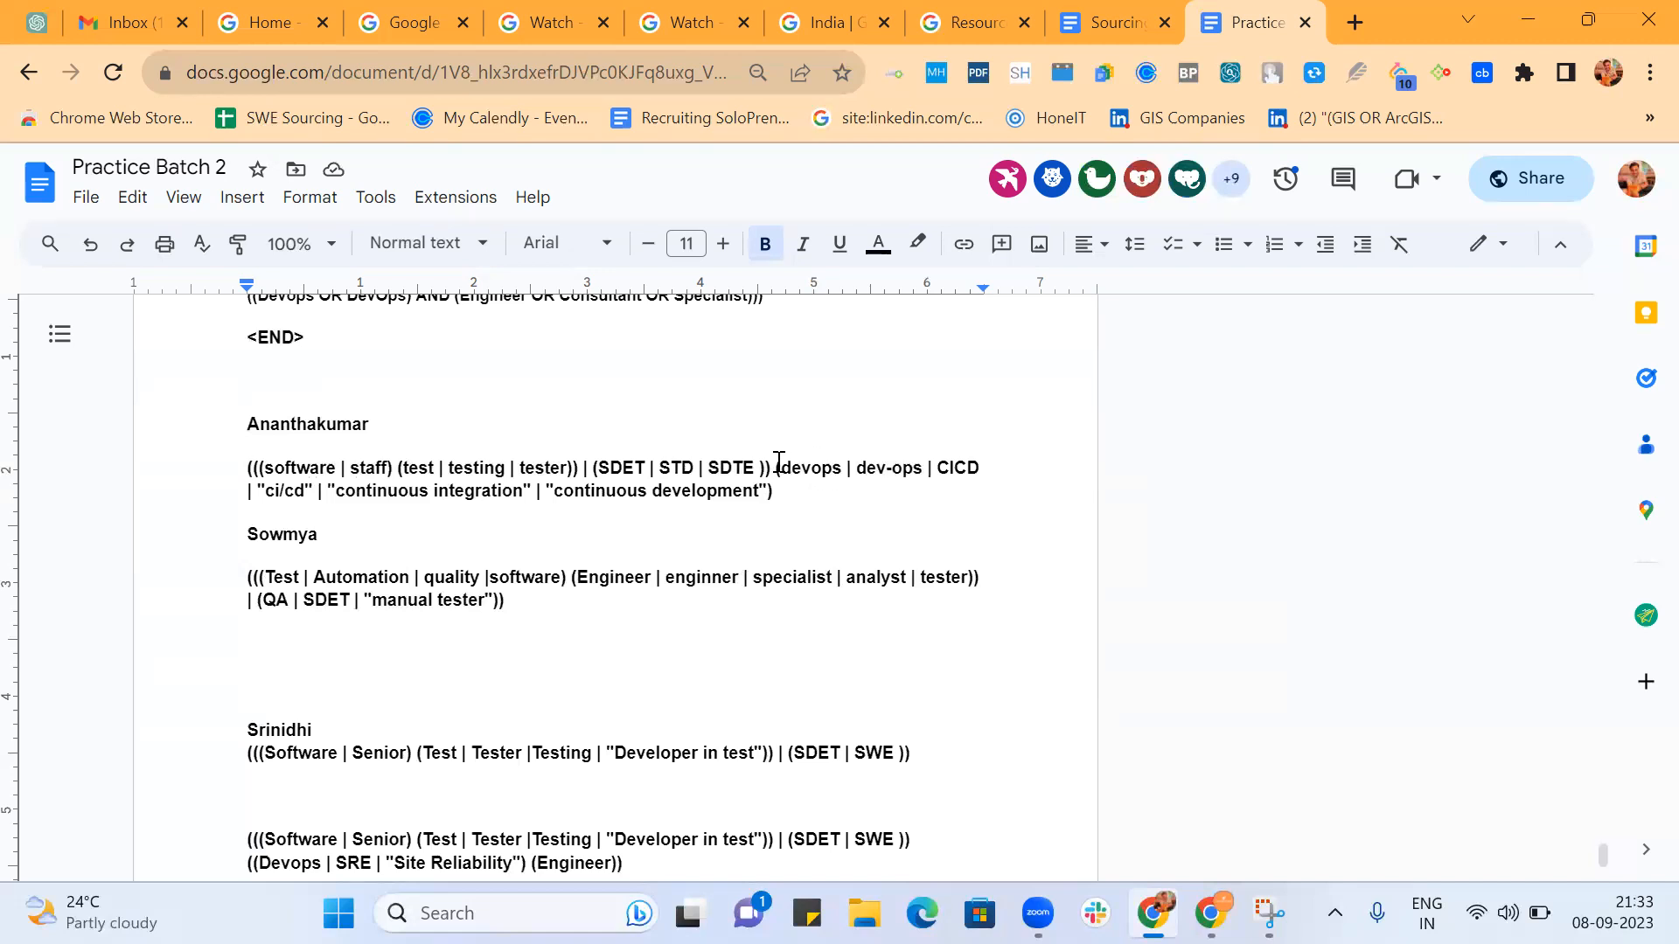
Highlight the group from devops through "continuous development", and the entire software | staff string, to check the nesting.
drag(774, 467, 785, 512)
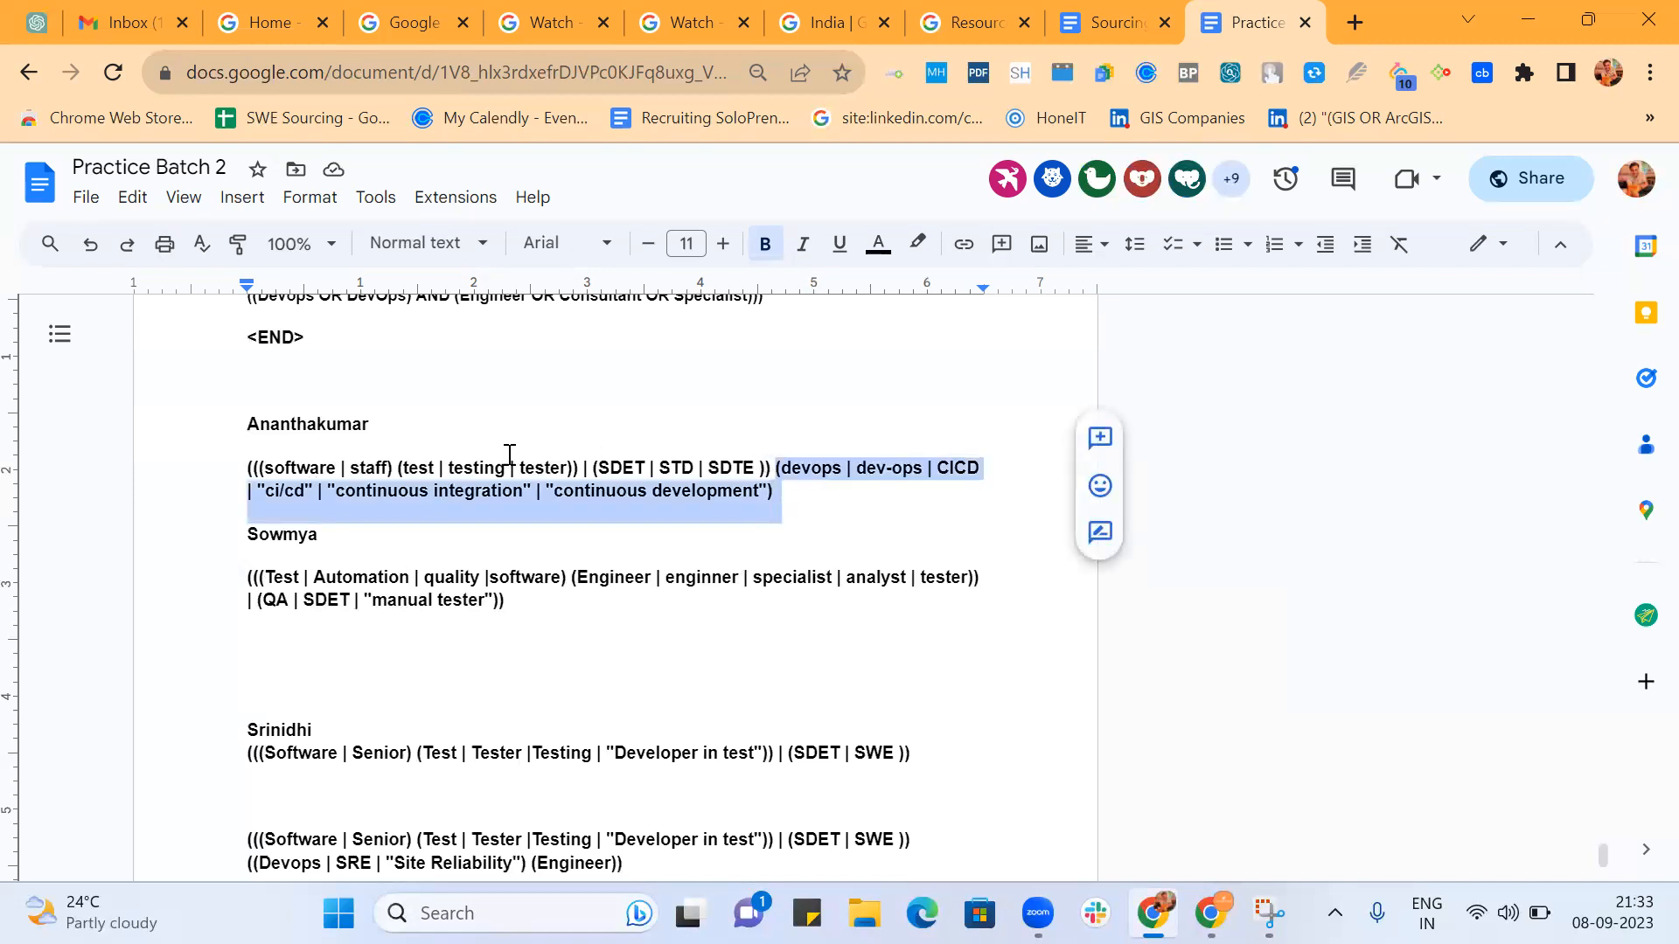
click(871, 549)
scroll(871, 549, down, 1)
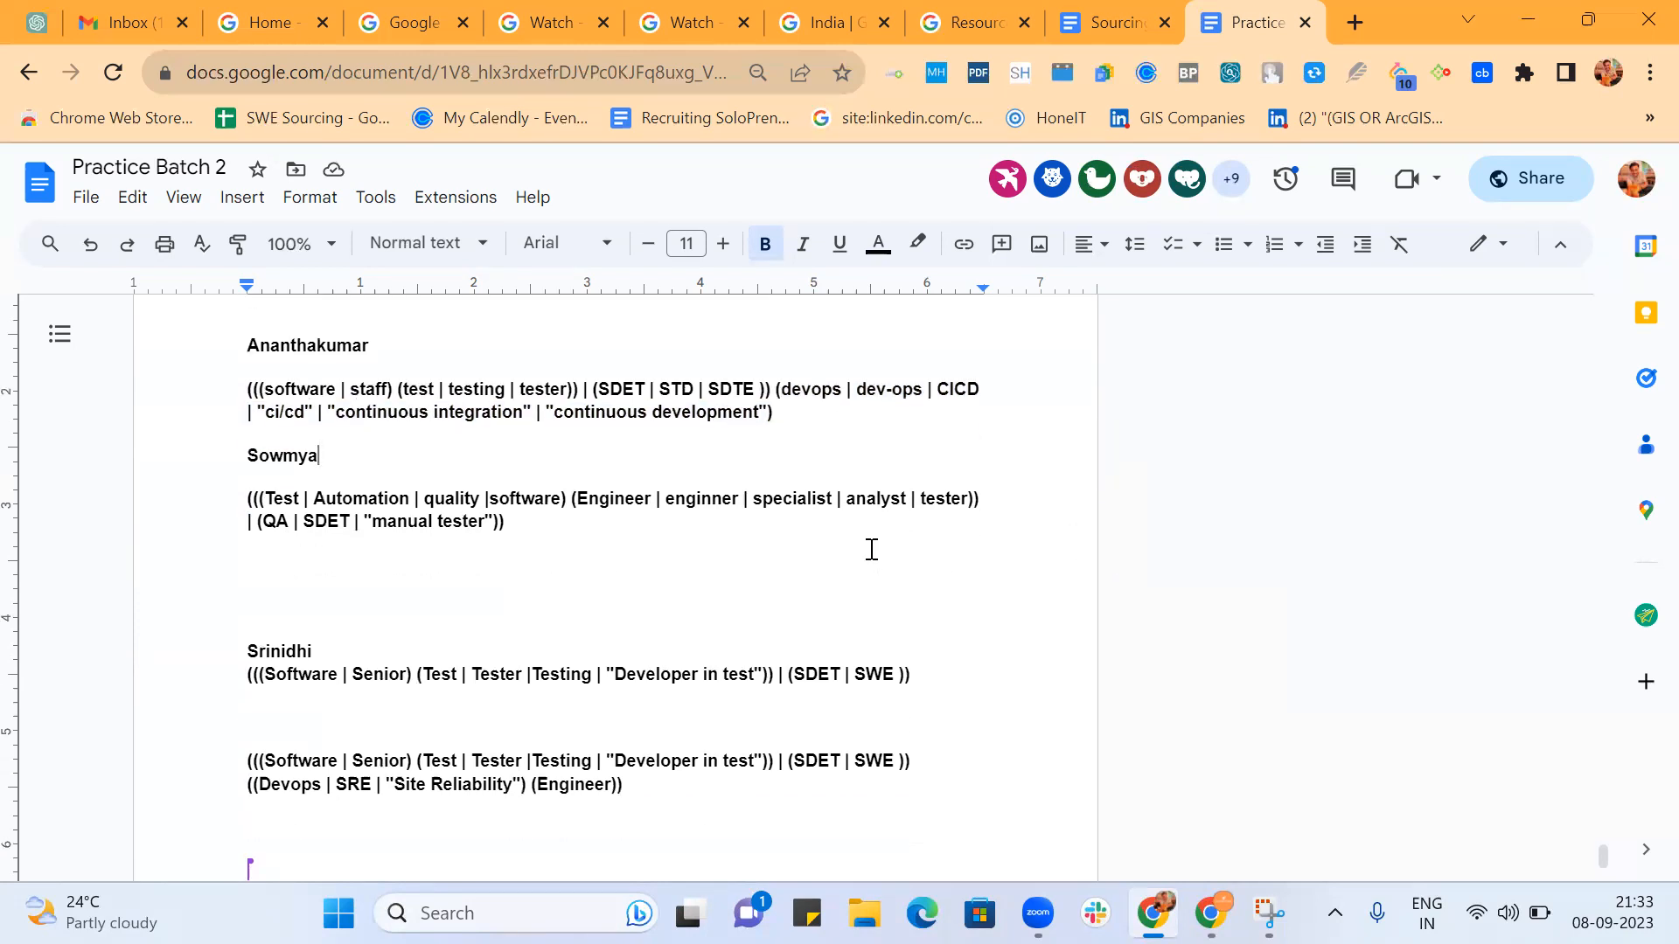
click(809, 432)
drag(809, 432, 220, 385)
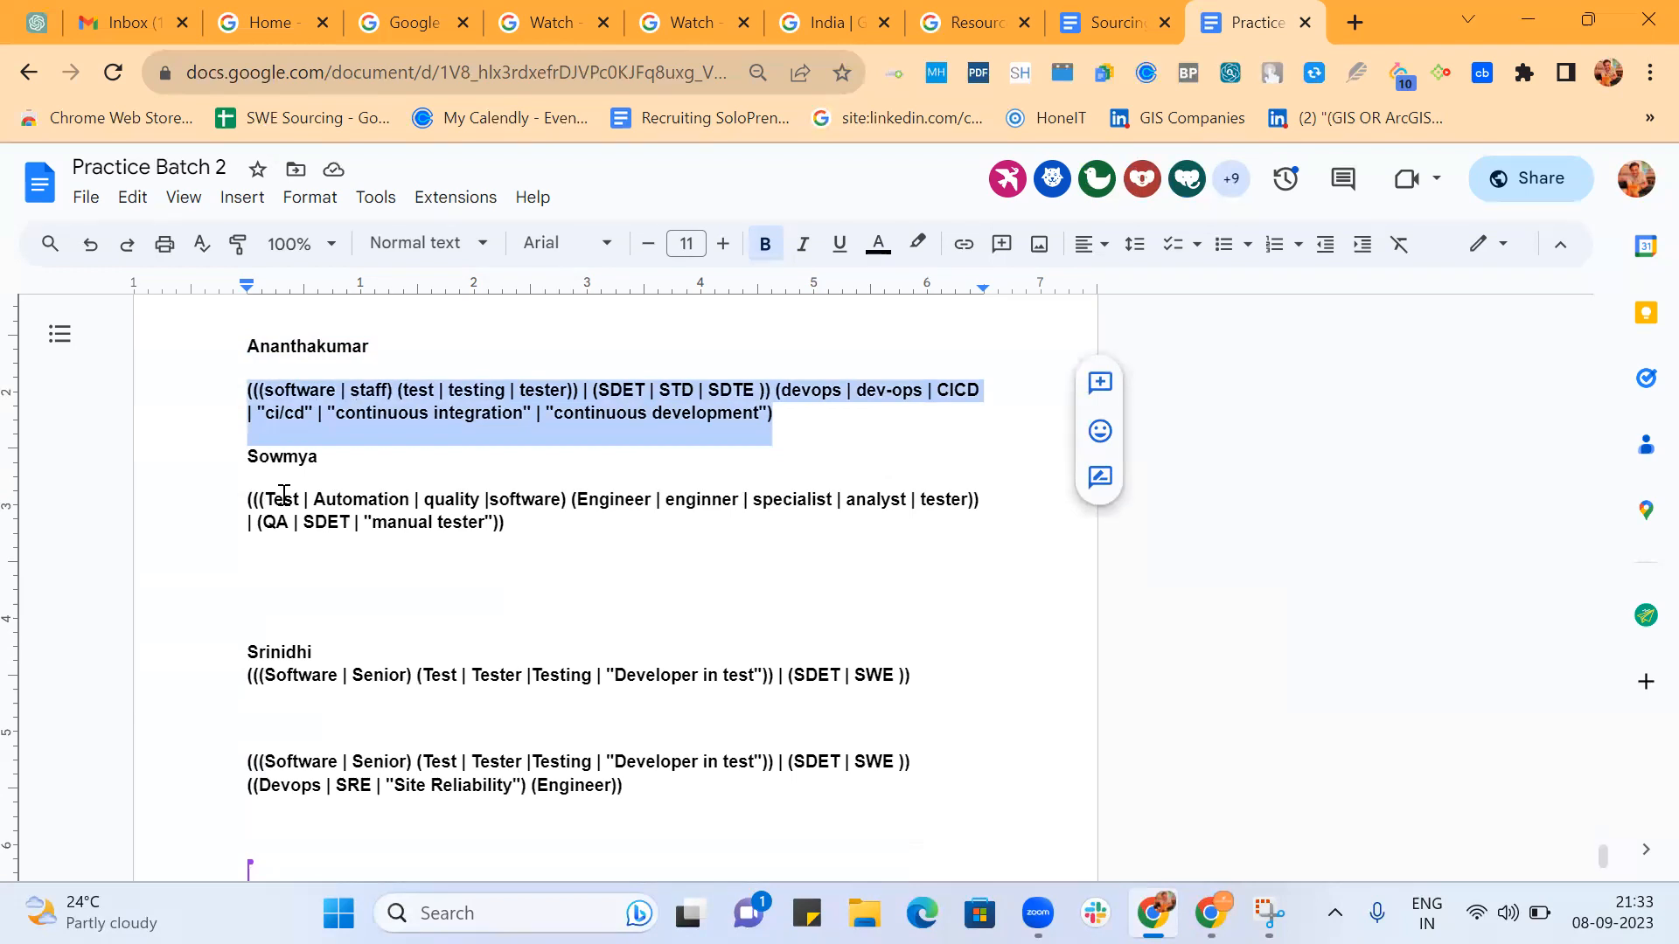
click(774, 416)
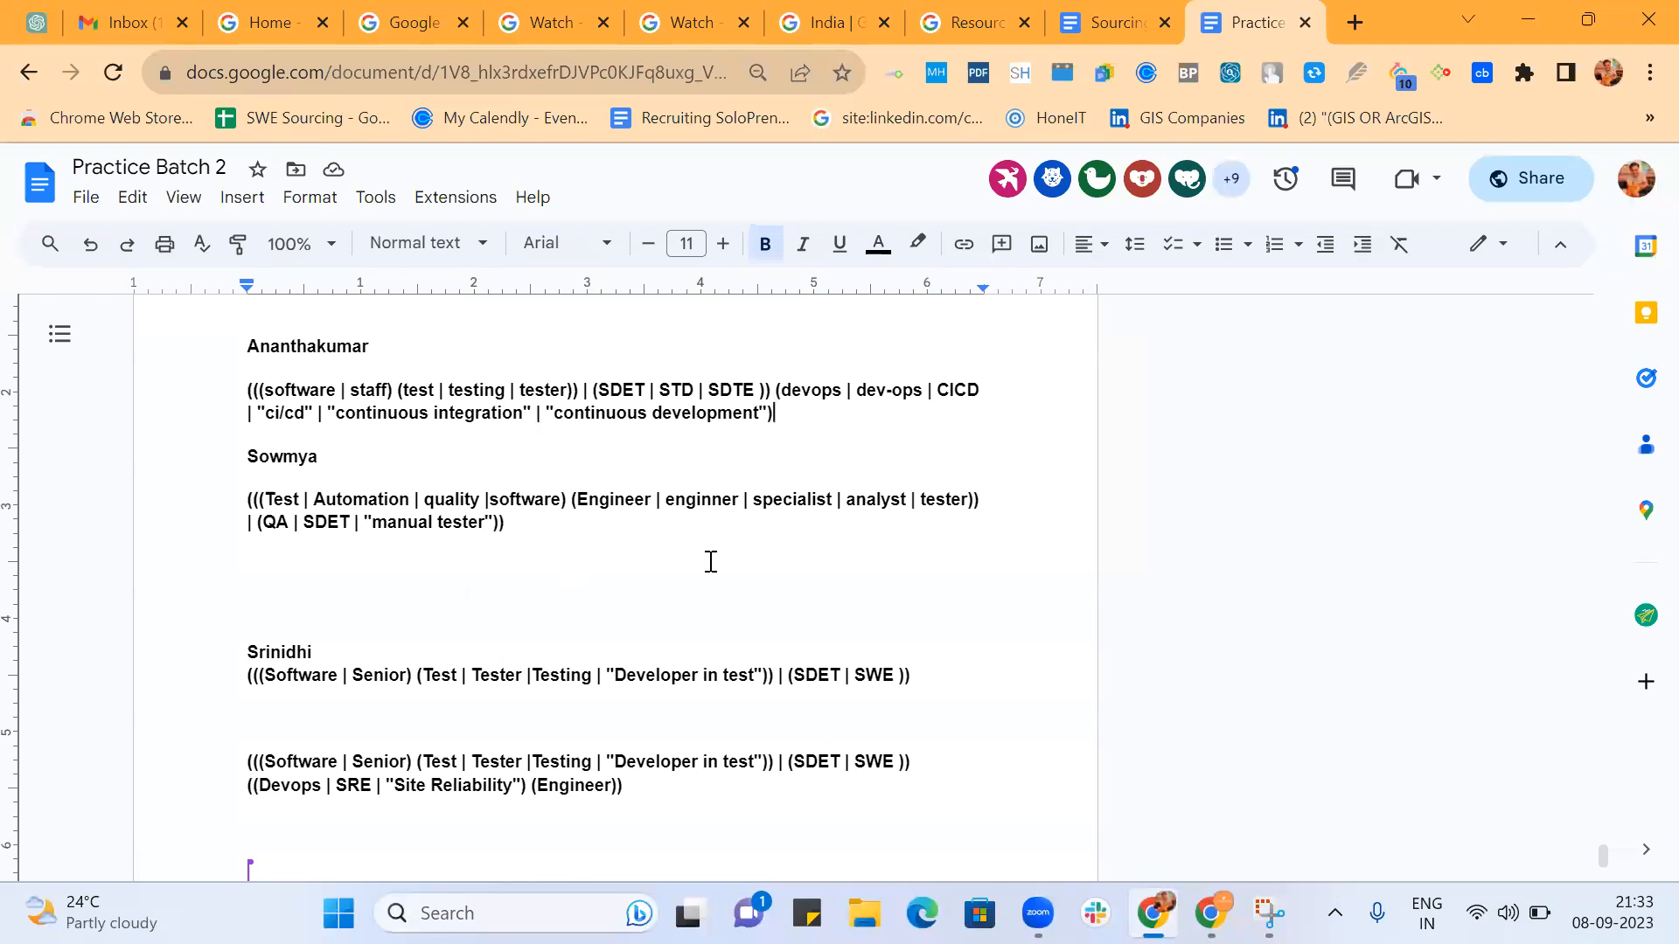
Remove the parentheses around Engineer in the string with Devops | SRE | "Site Reliability", keeping the outer closing parenthesis.
scroll(743, 556, down, 2)
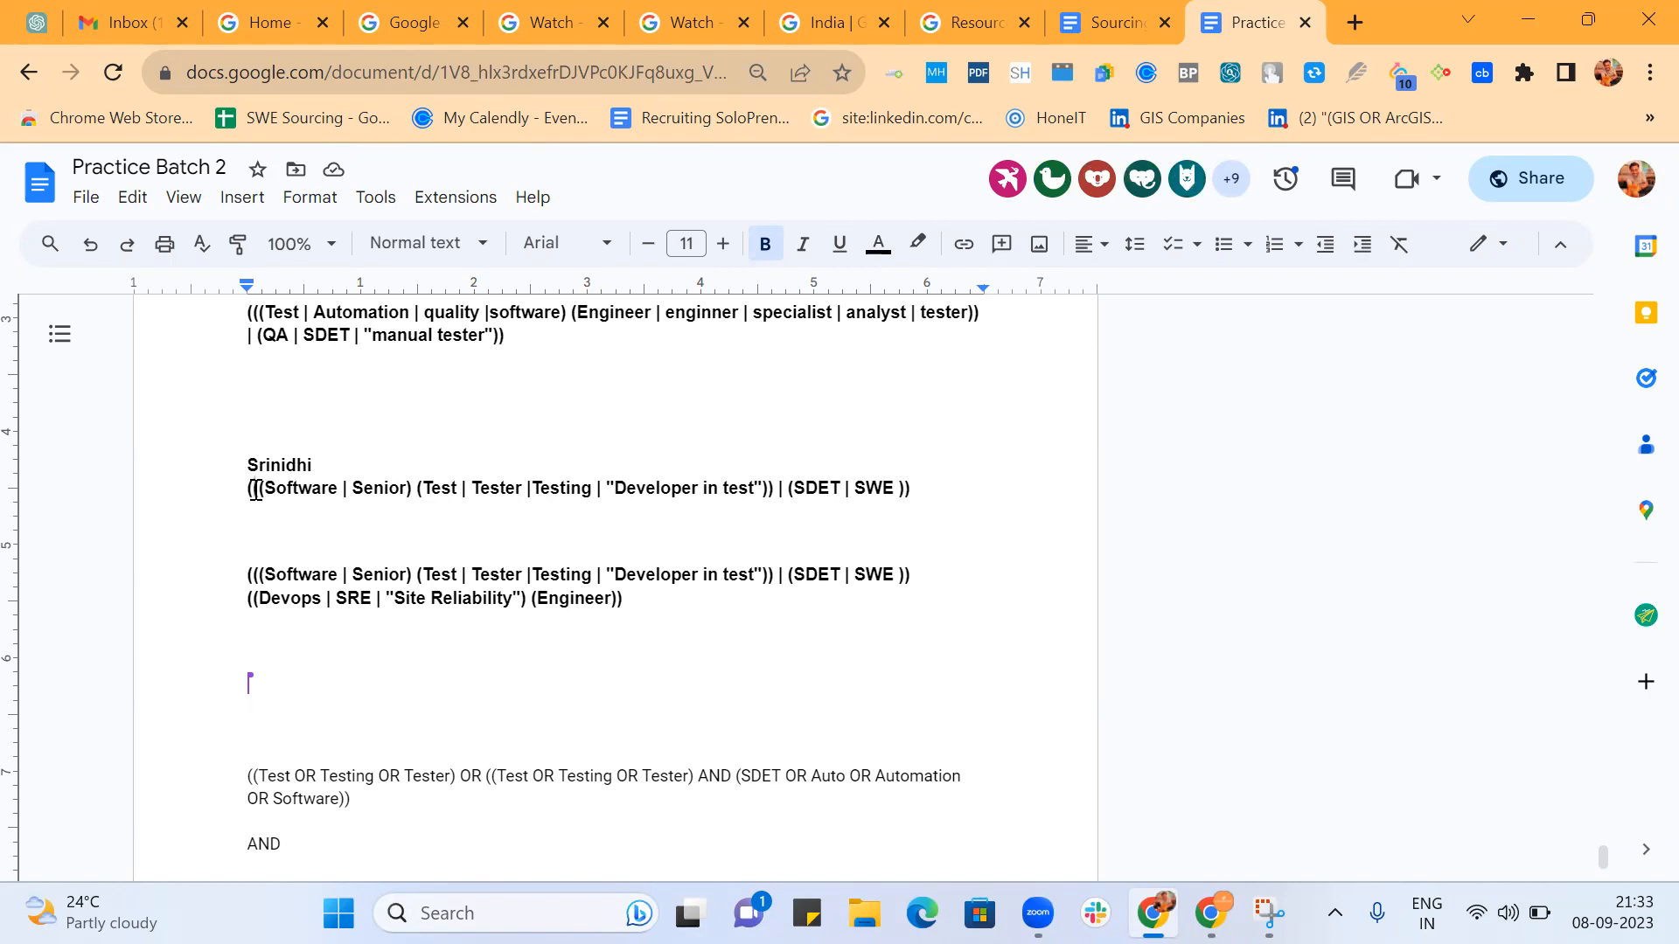
scroll(255, 487, down, 1)
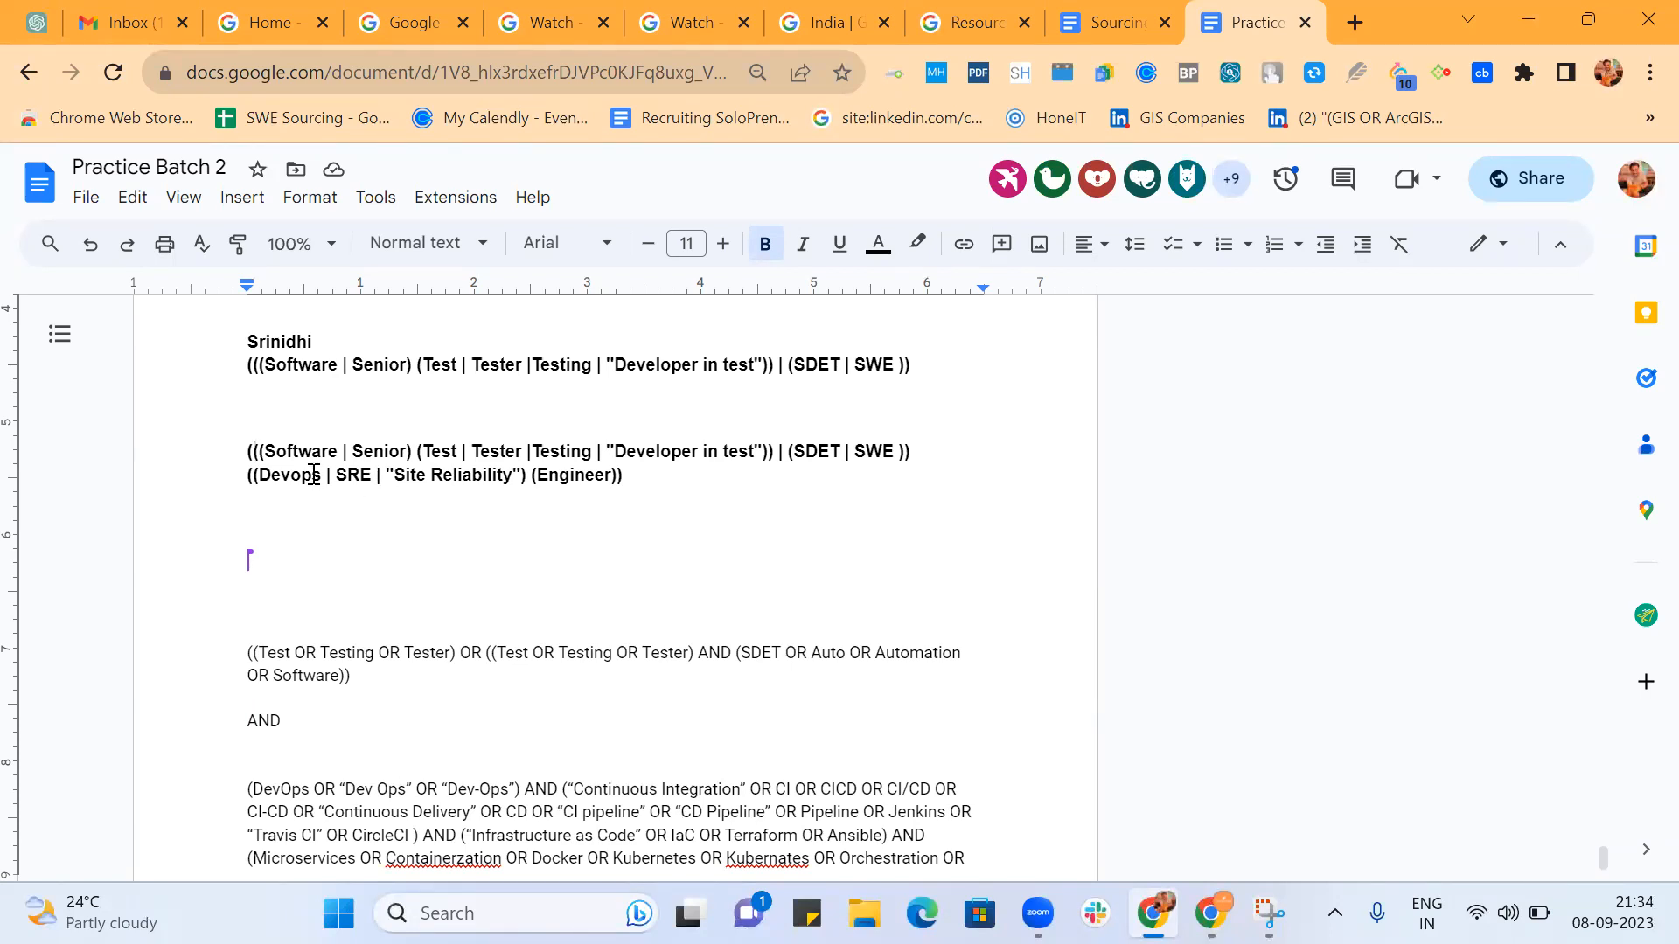
click(542, 474)
key(BackSpace)
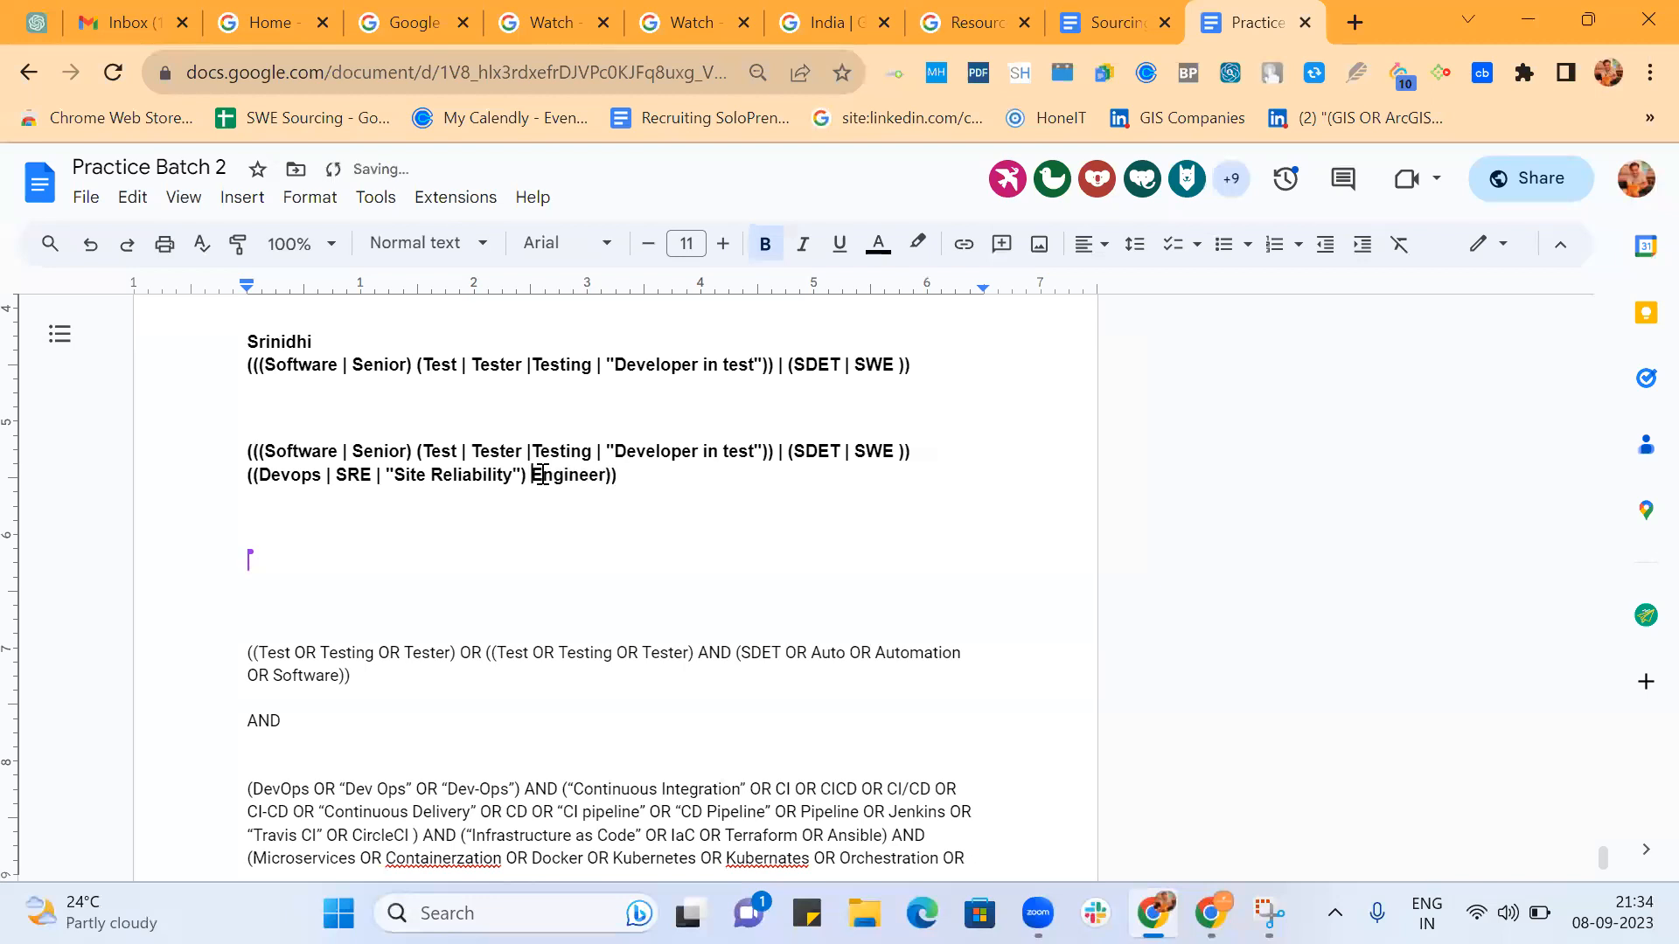
key(Delete)
scroll(675, 516, down, 3)
scroll(673, 509, down, 6)
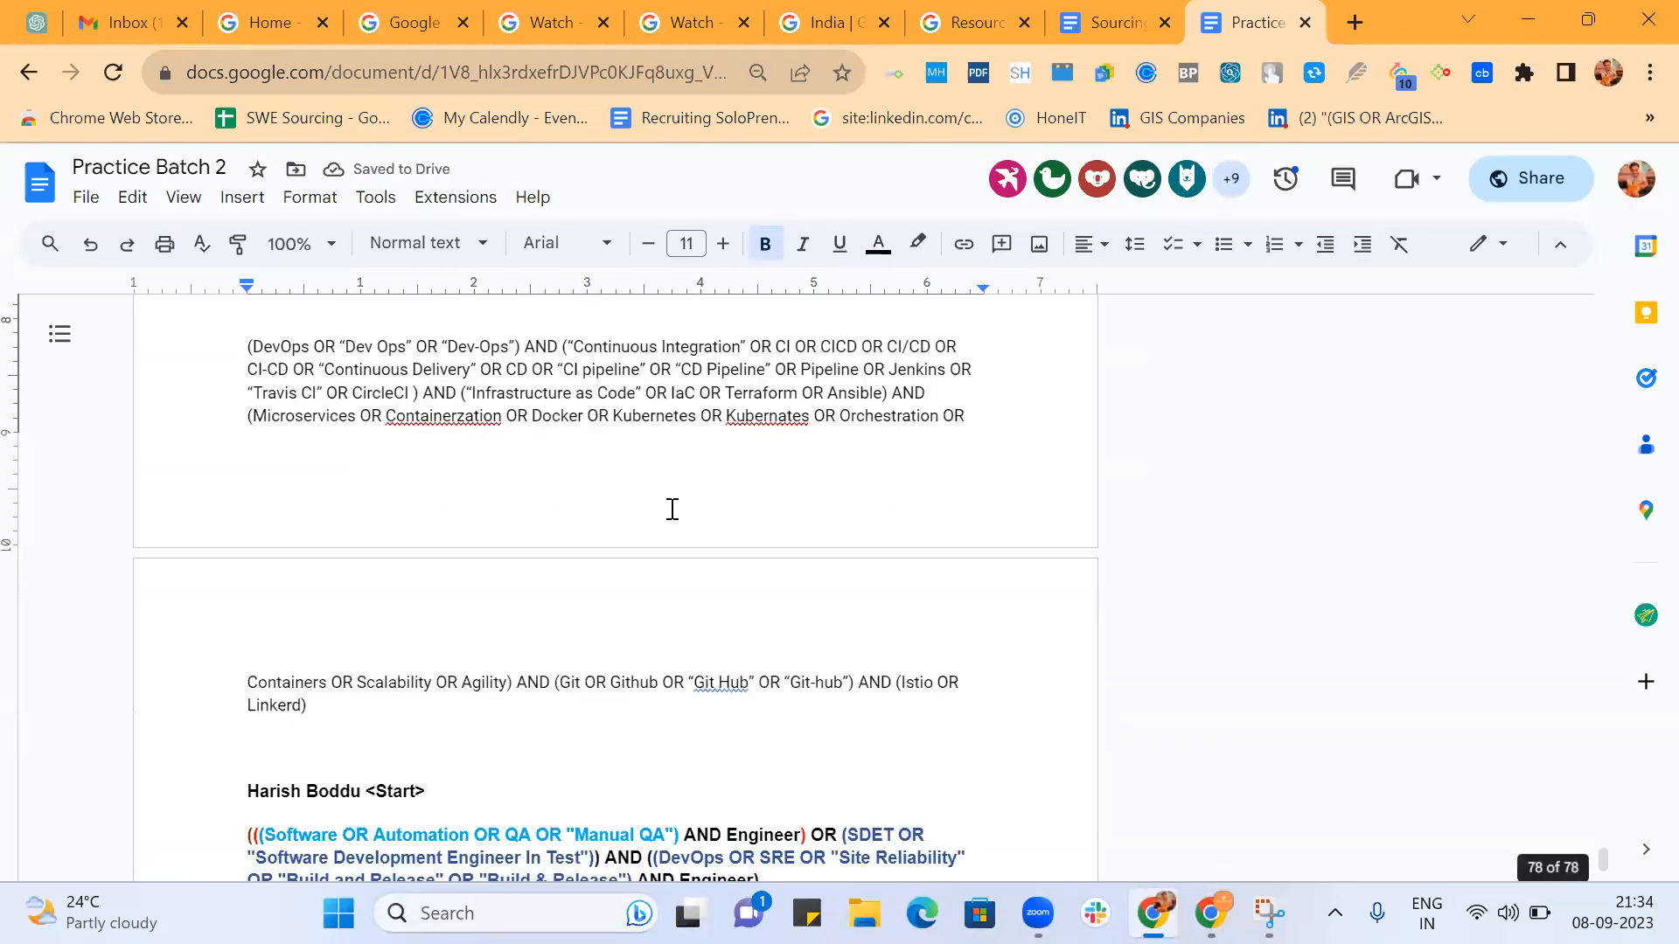
scroll(673, 509, down, 7)
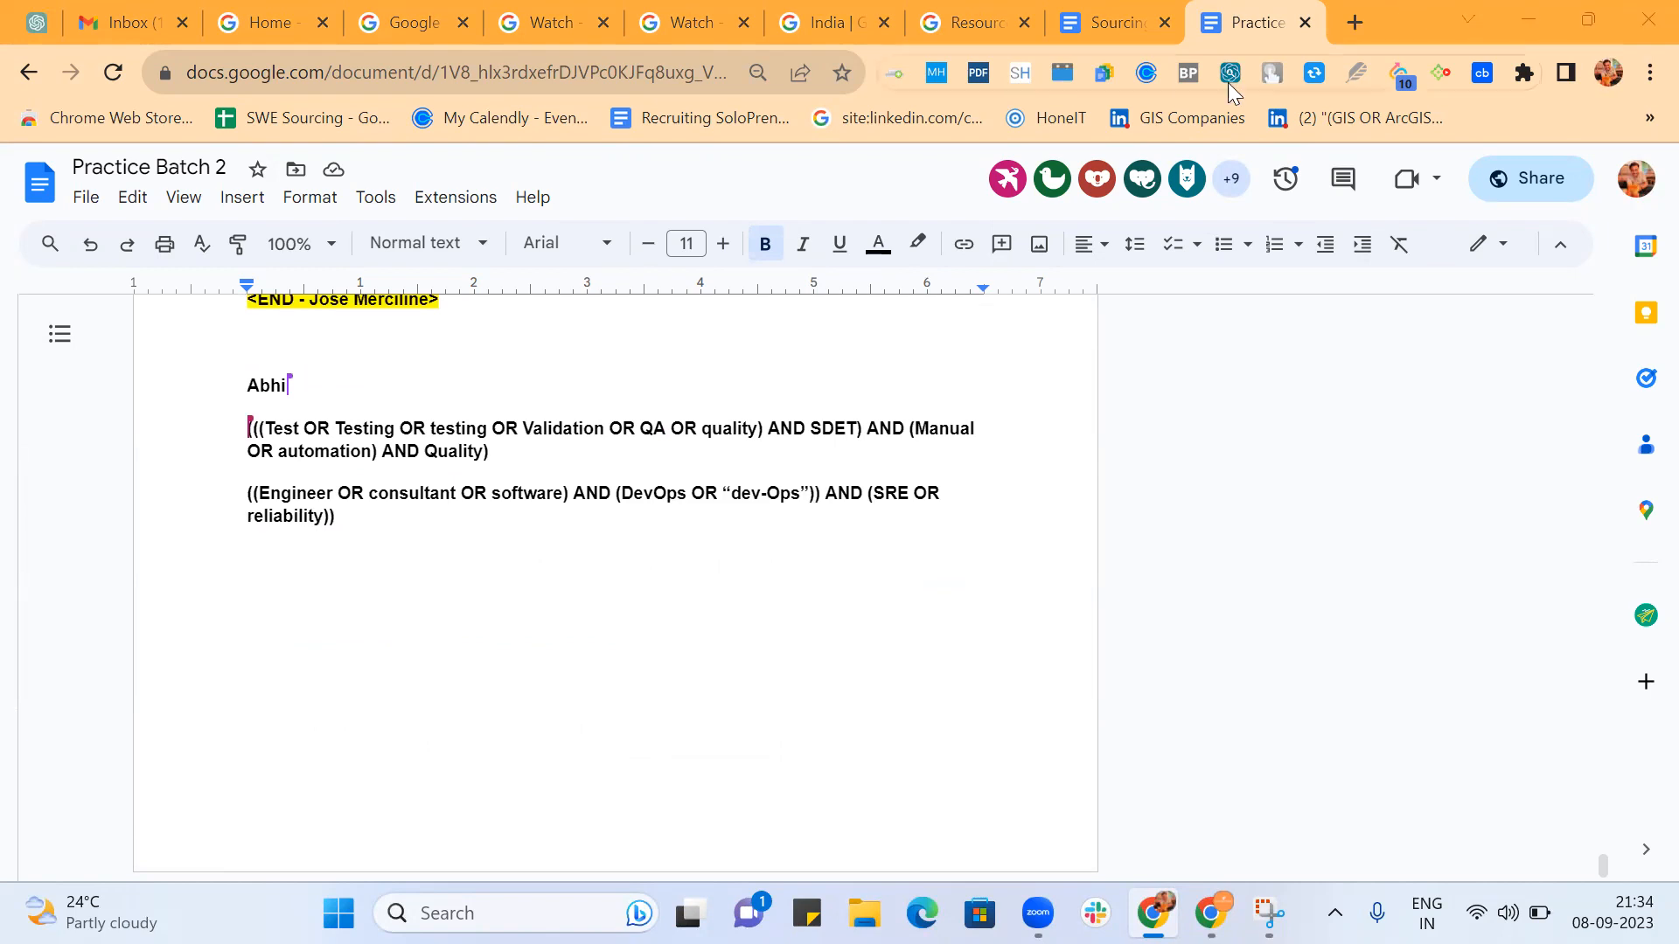
Search Google for "google cse" in a new browser tab, and start a new search engine in Programmable Search Engine.
click(1354, 22)
text(Goog)
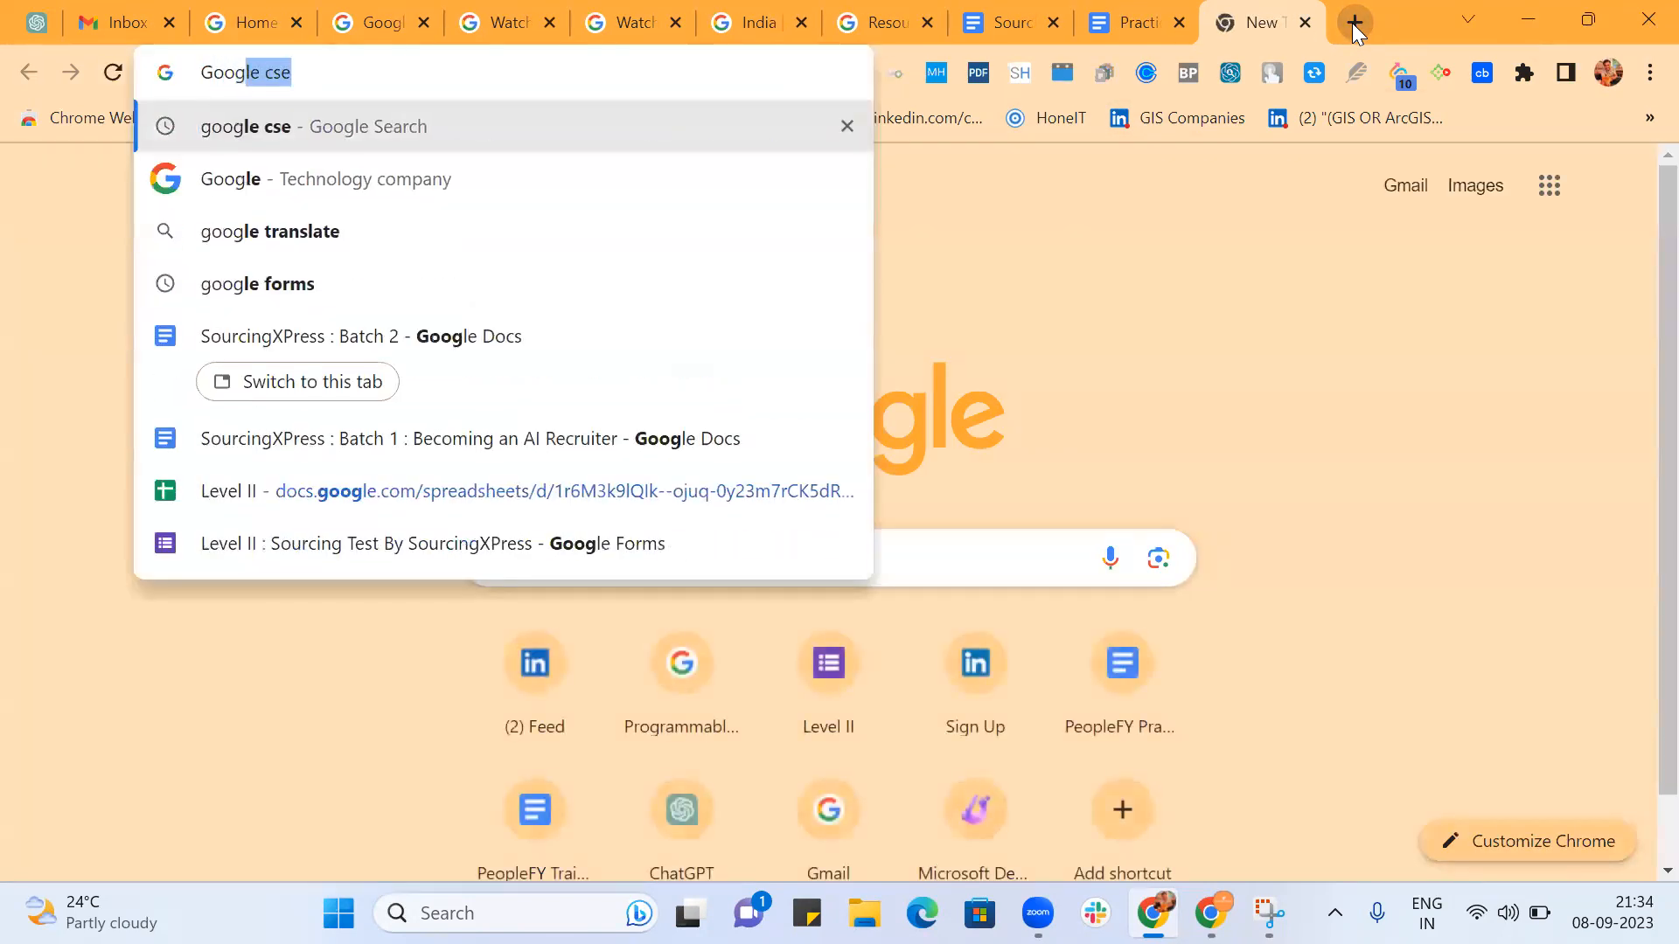
text(le cse)
key(Return)
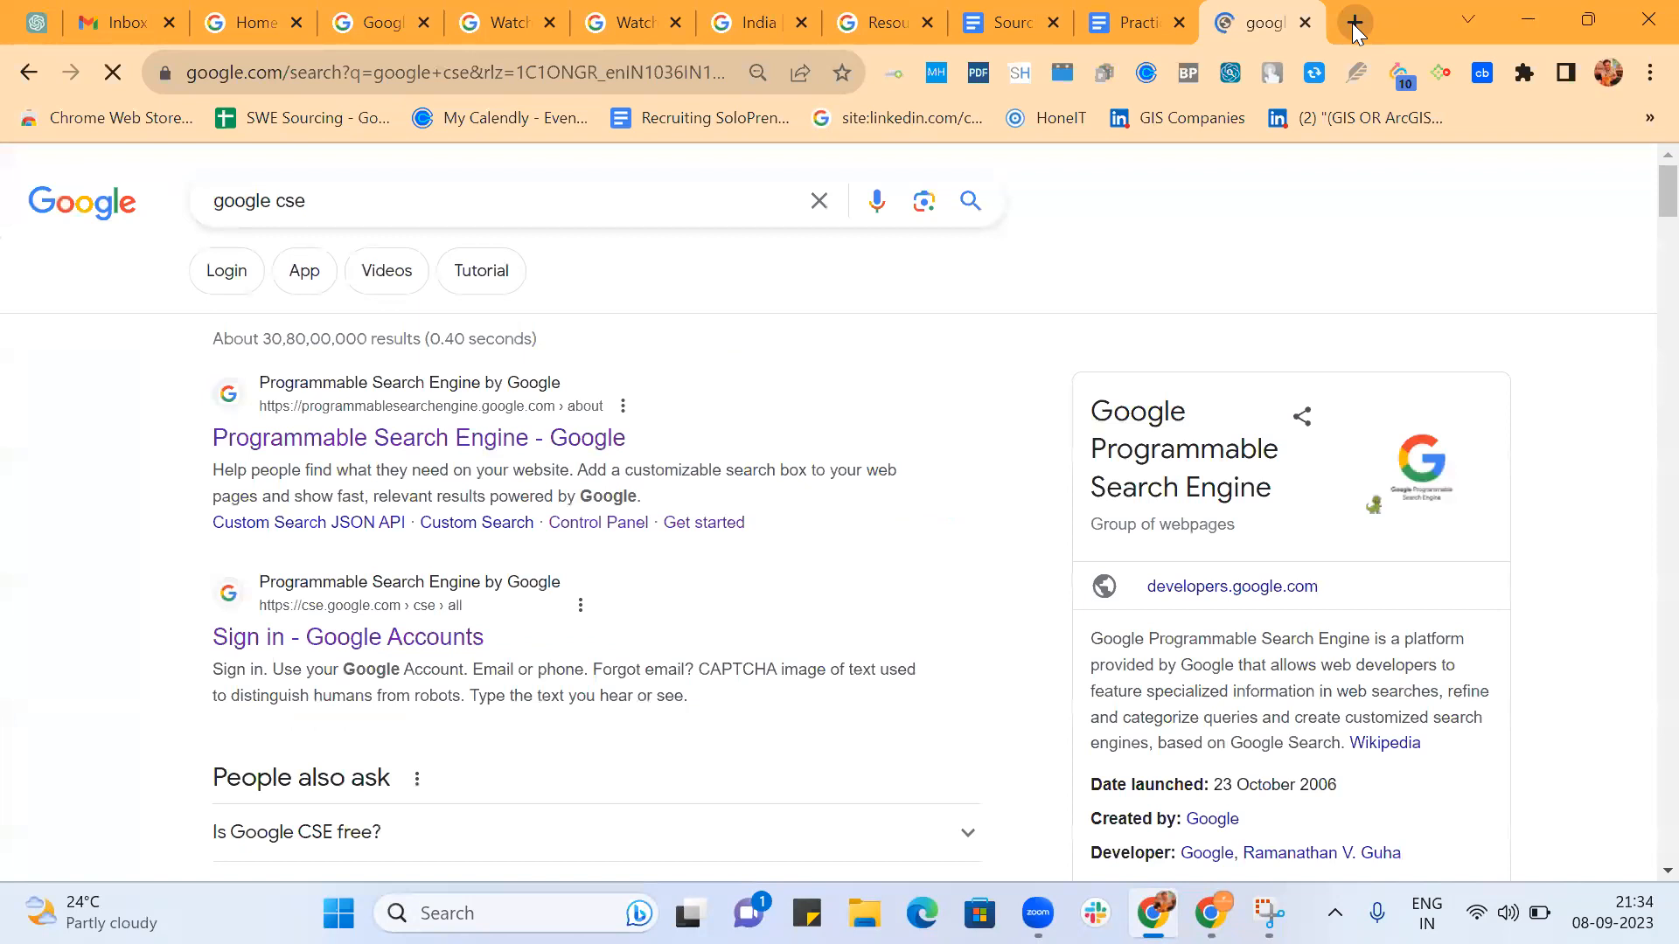
click(423, 422)
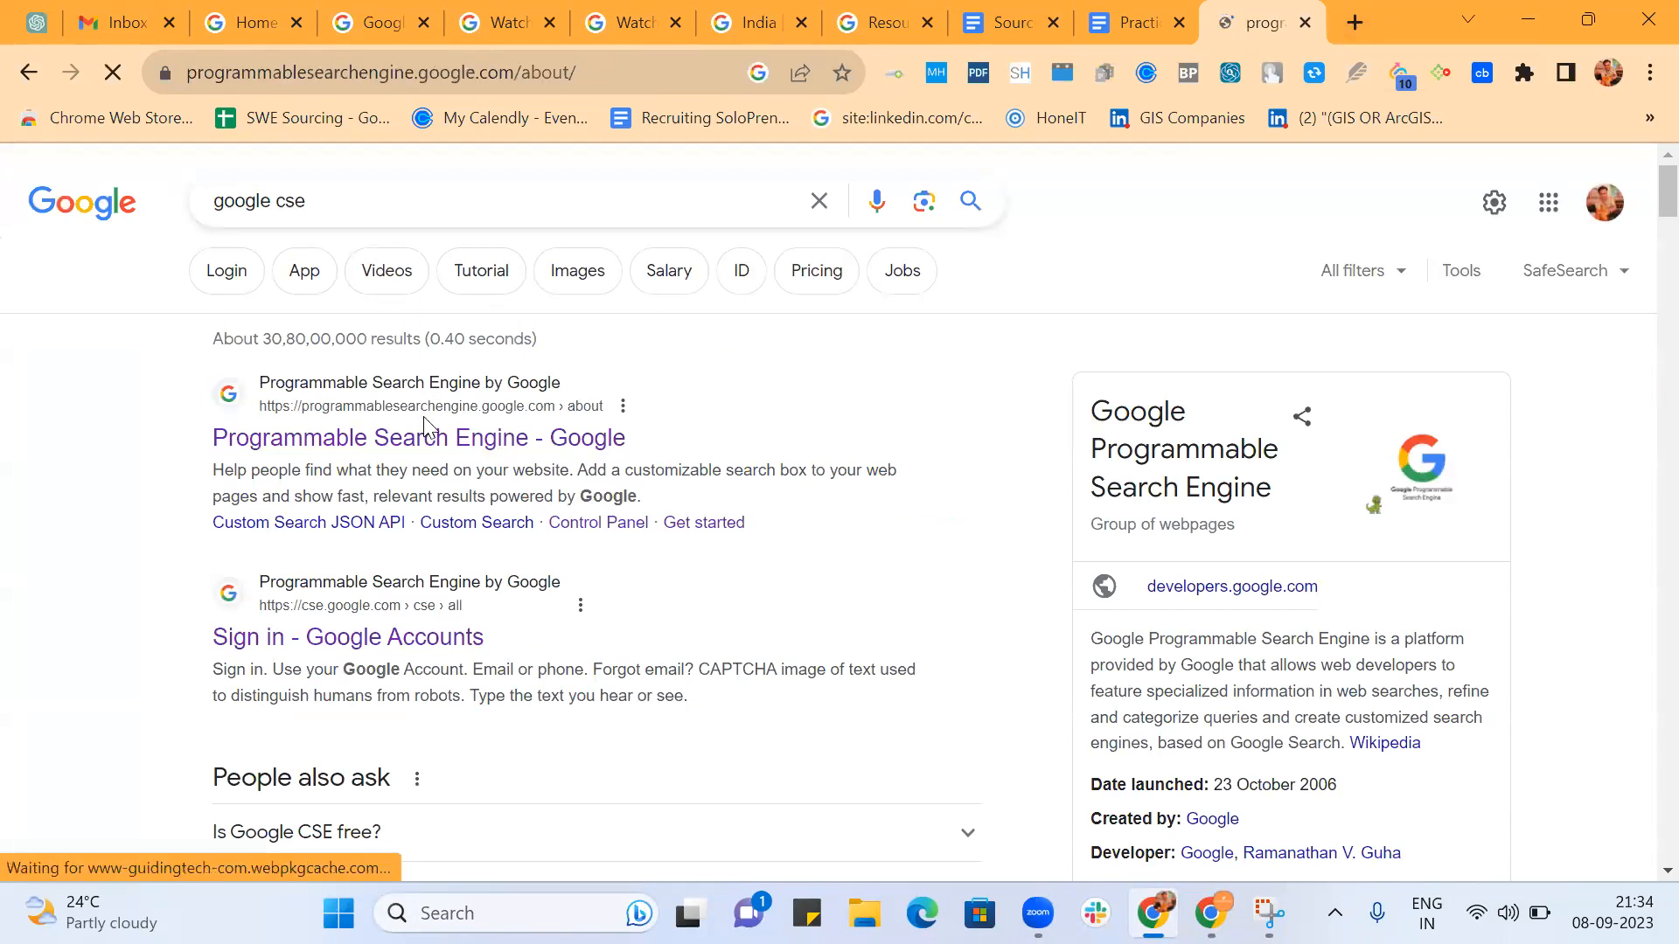
click(1549, 196)
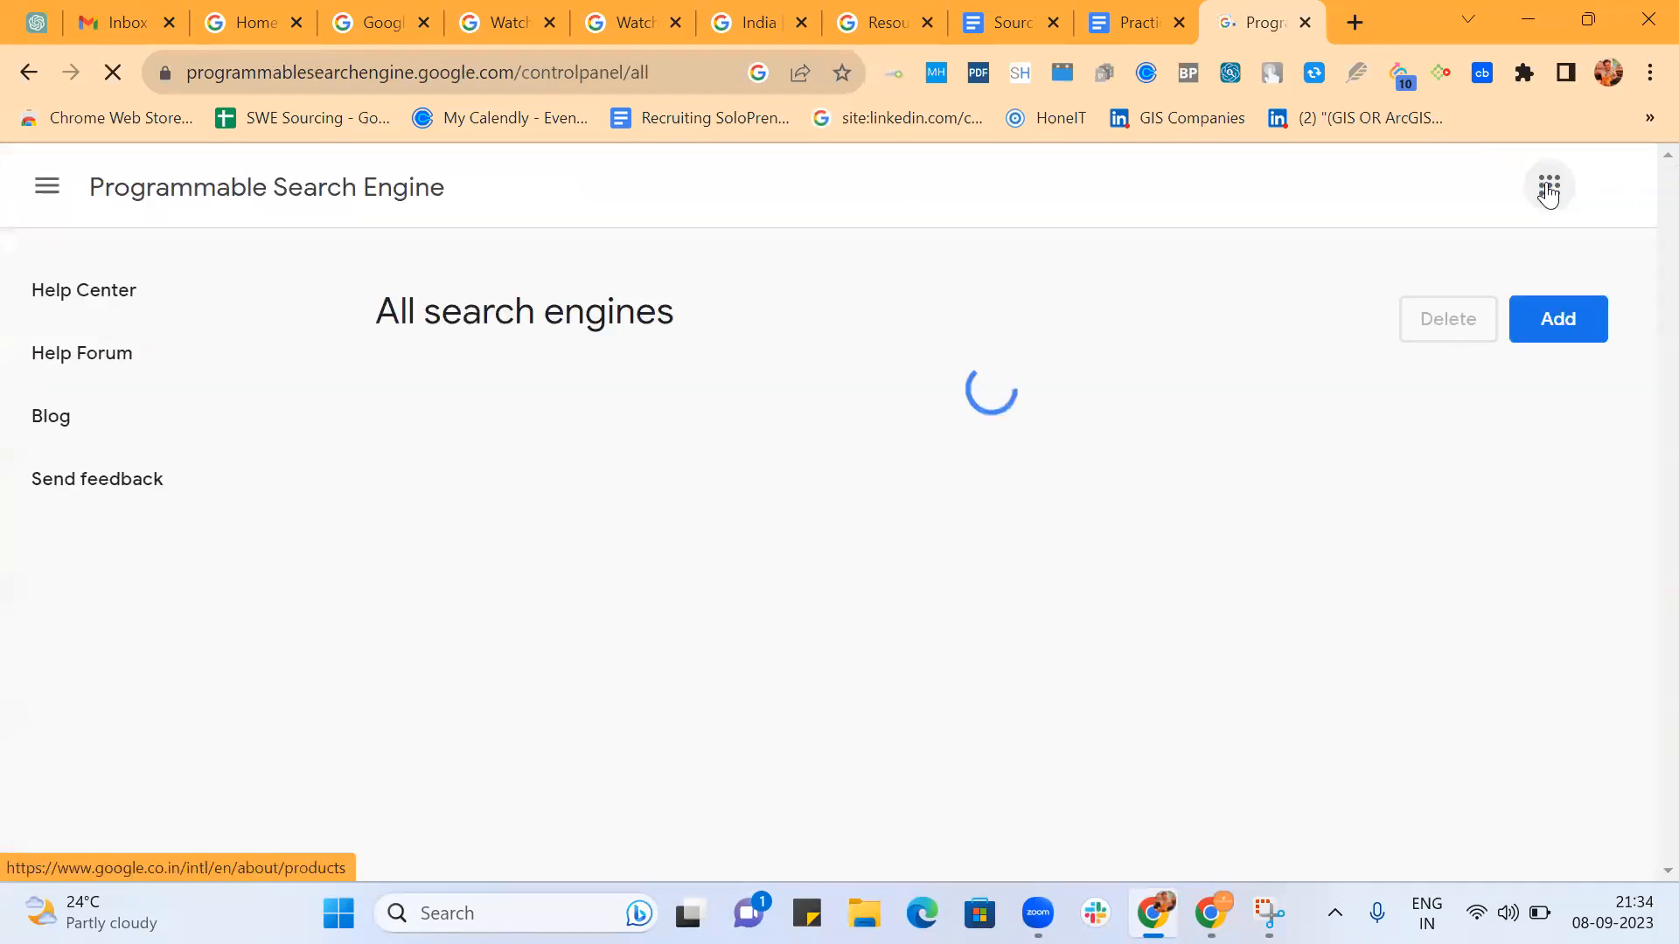
click(1555, 320)
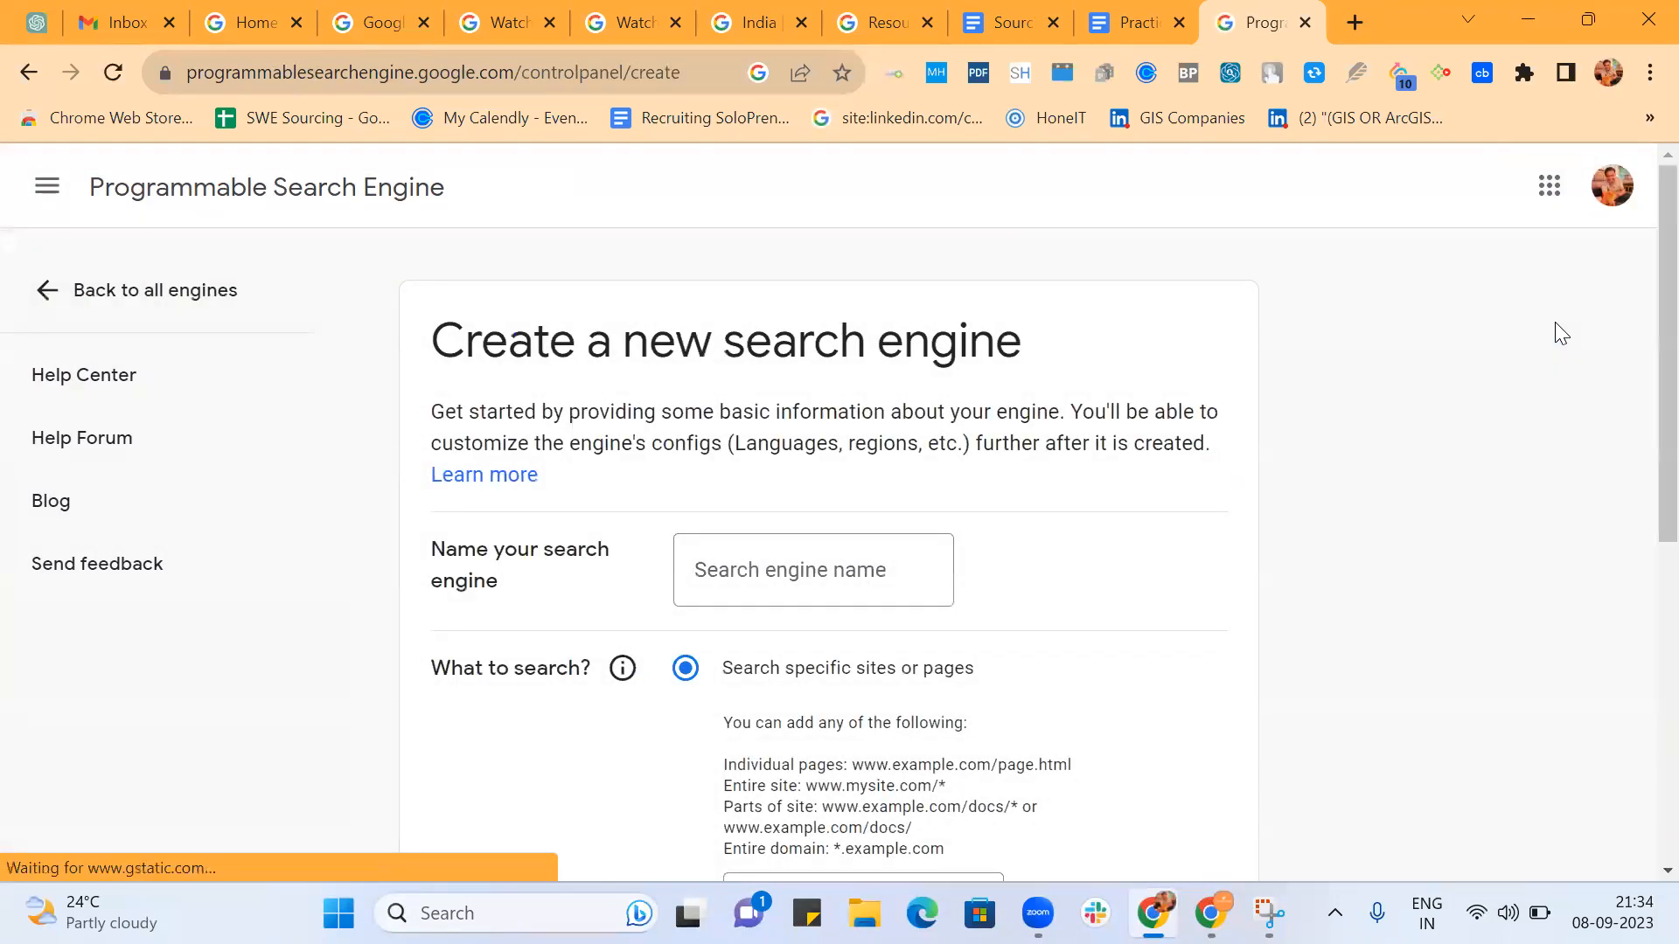
Name the new search engine "CSE with additional command".
click(845, 575)
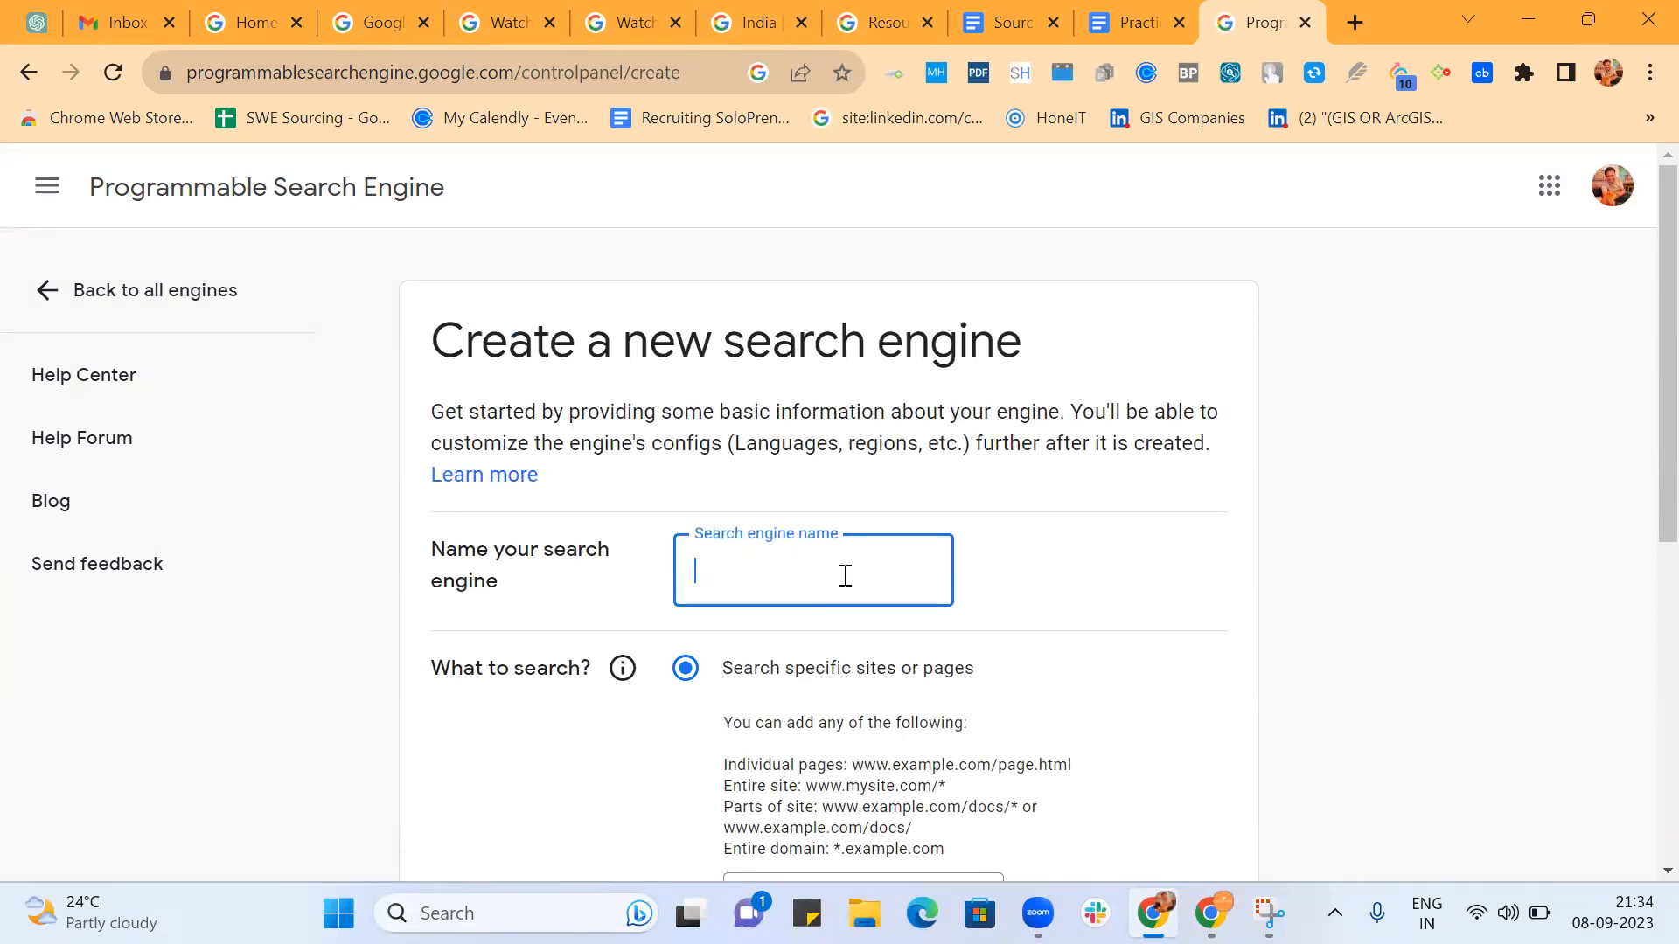
scroll(845, 575, down, 1)
text(CSE)
key(alt)
key(Return)
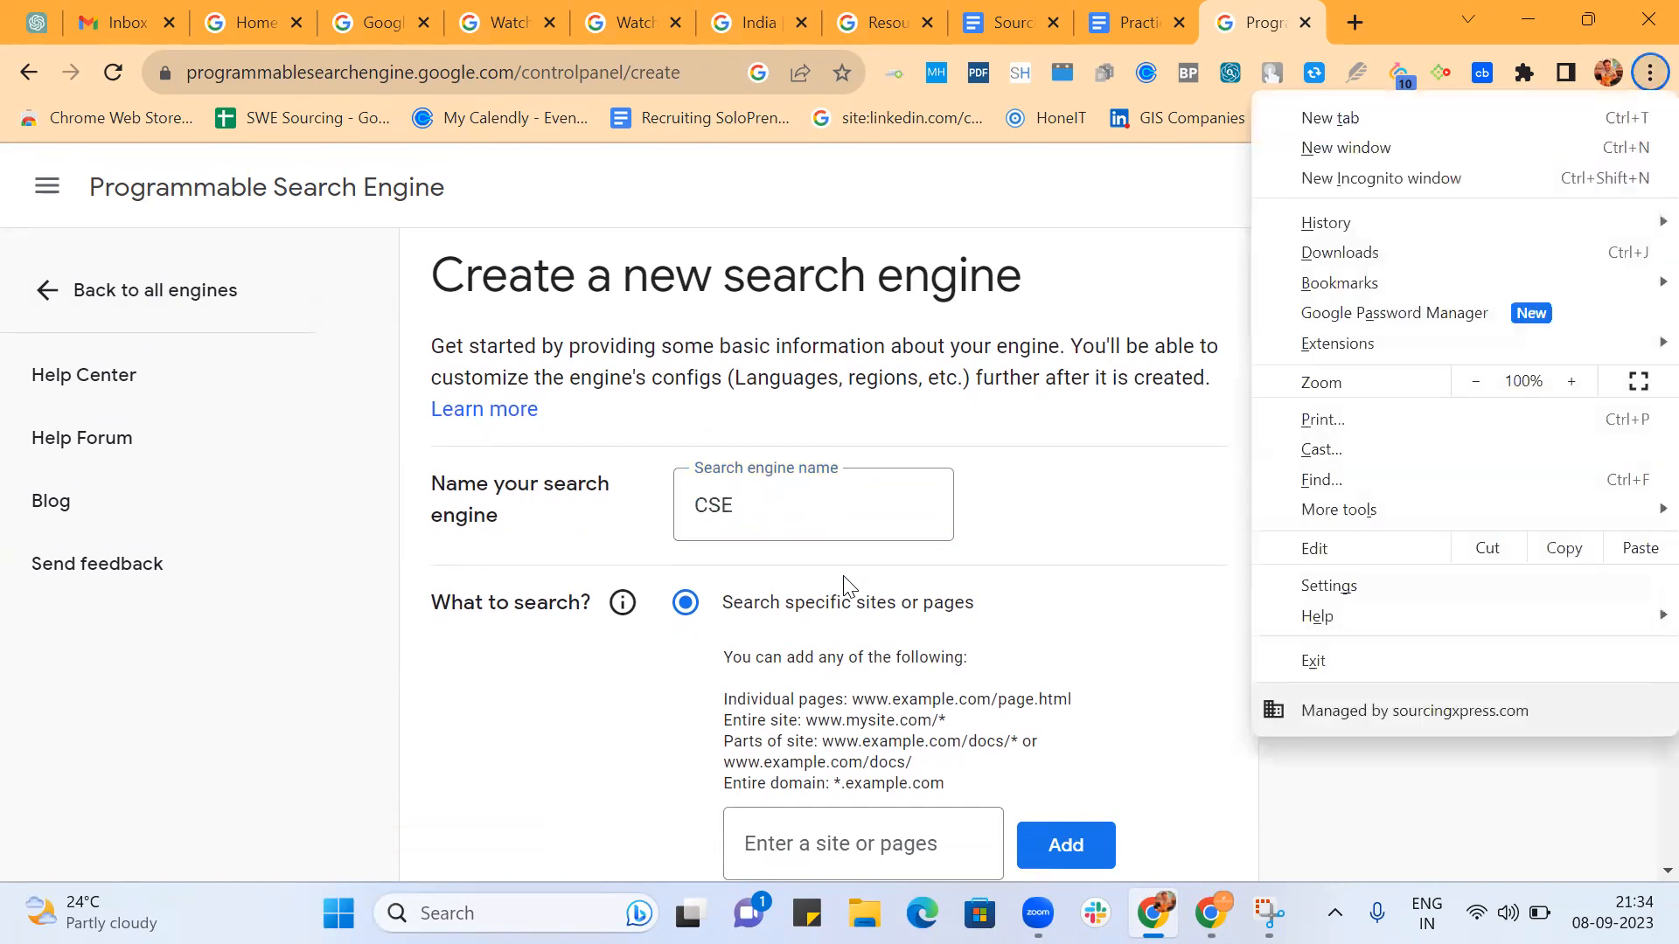
click(807, 501)
text(with)
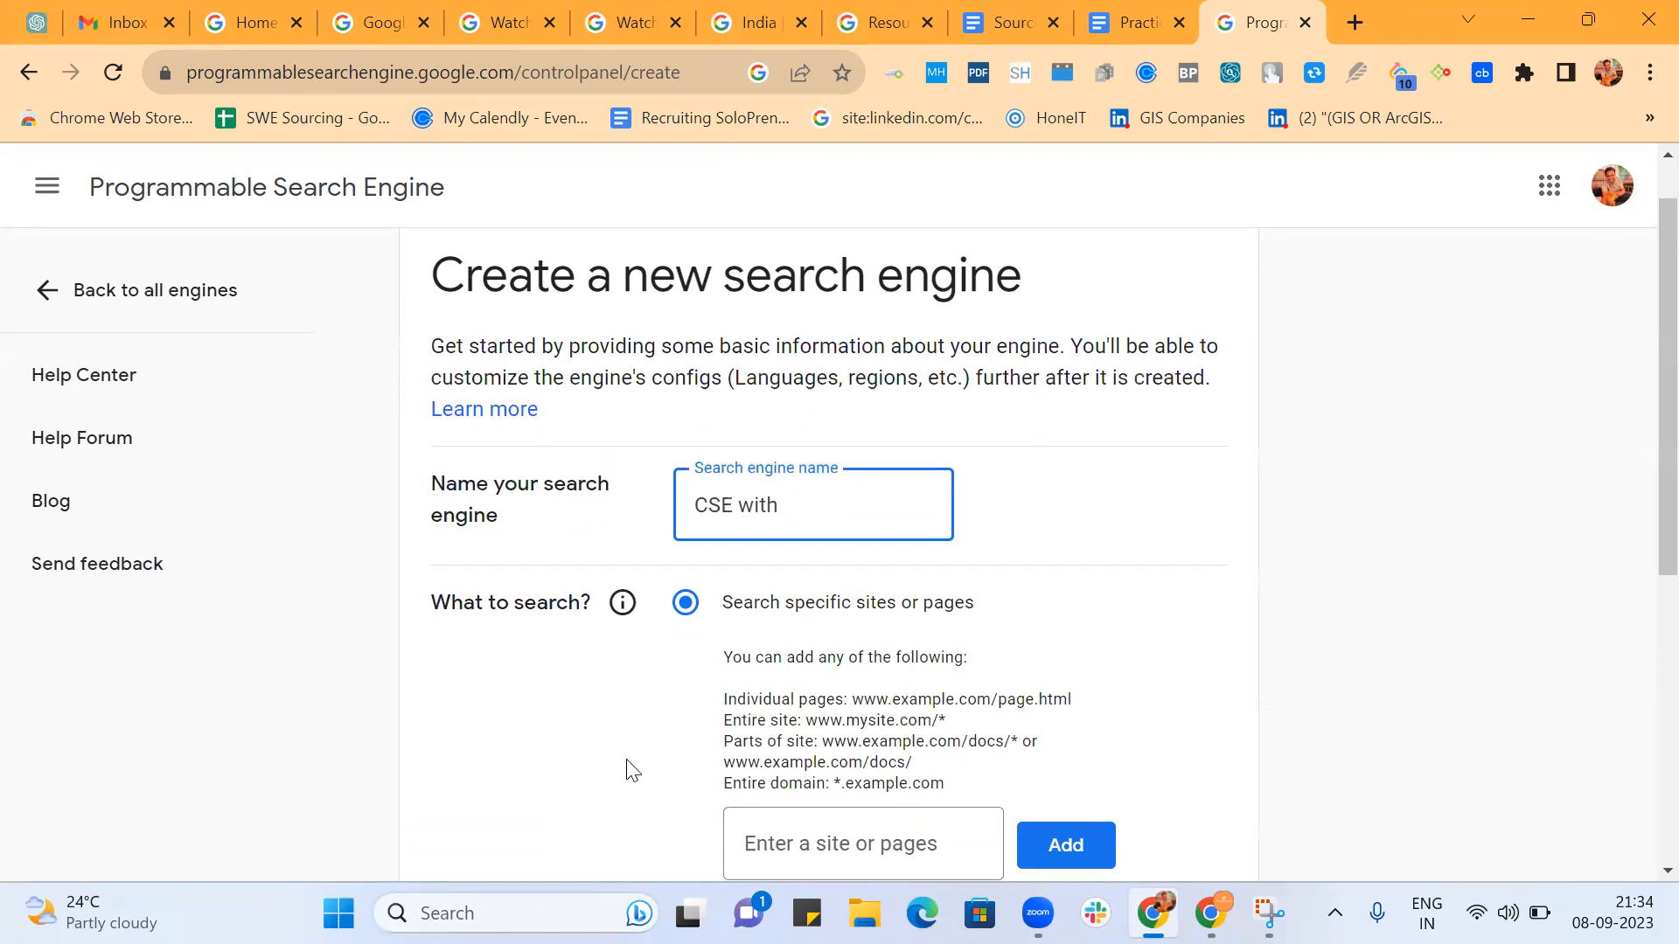
key(alt+Tab)
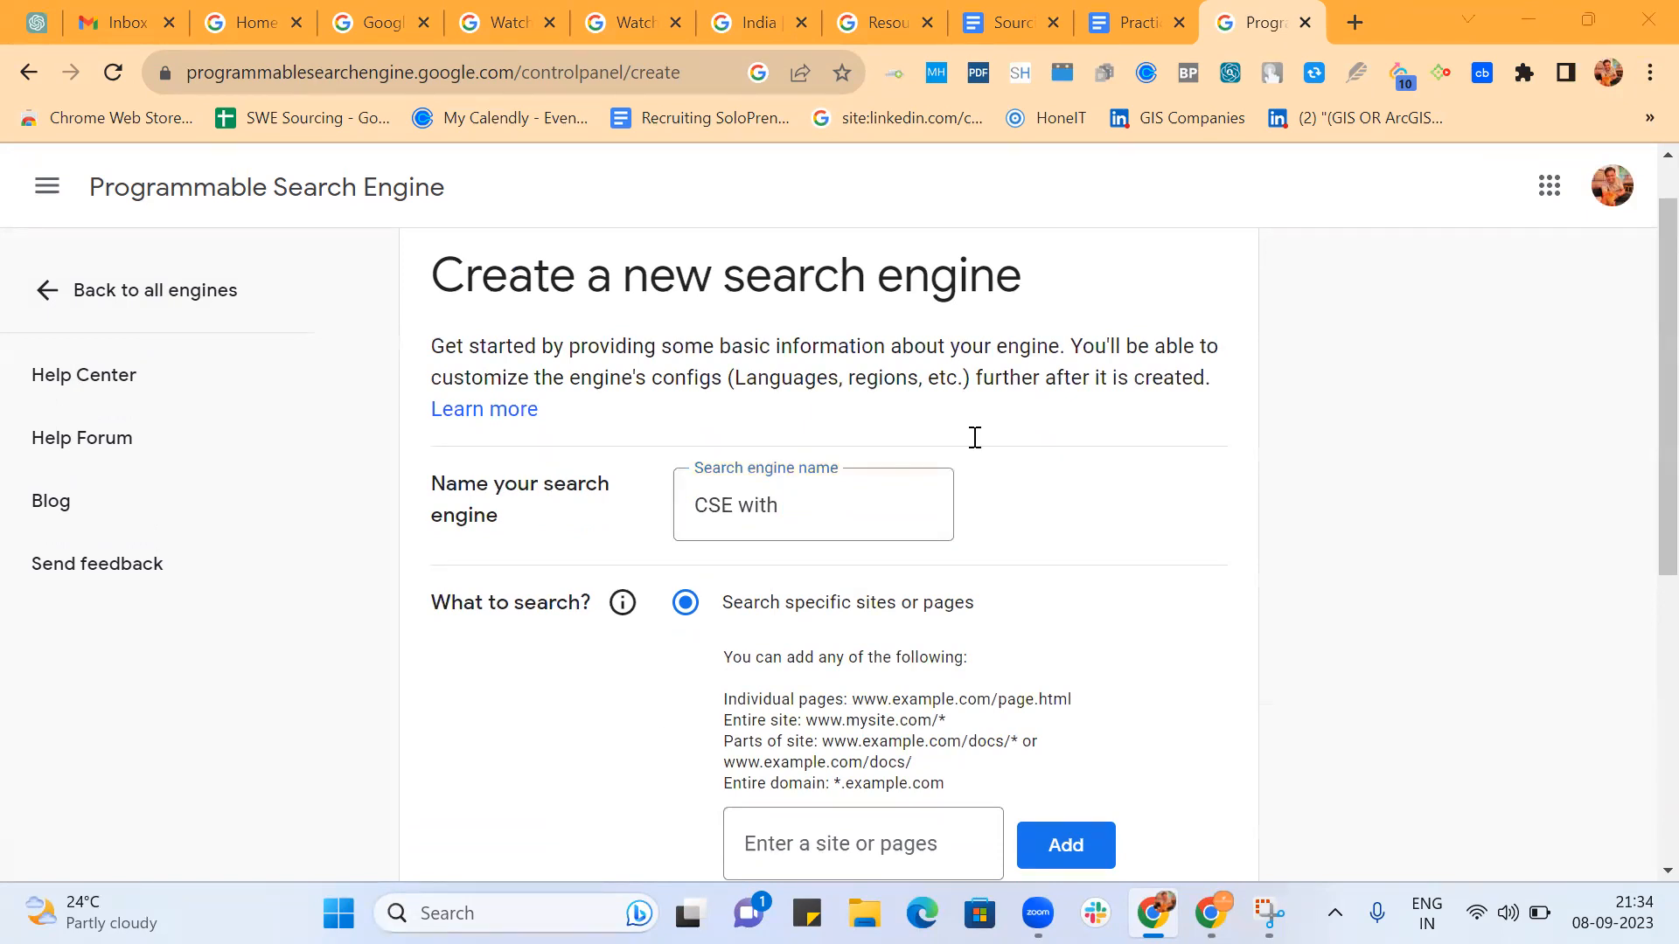
click(859, 516)
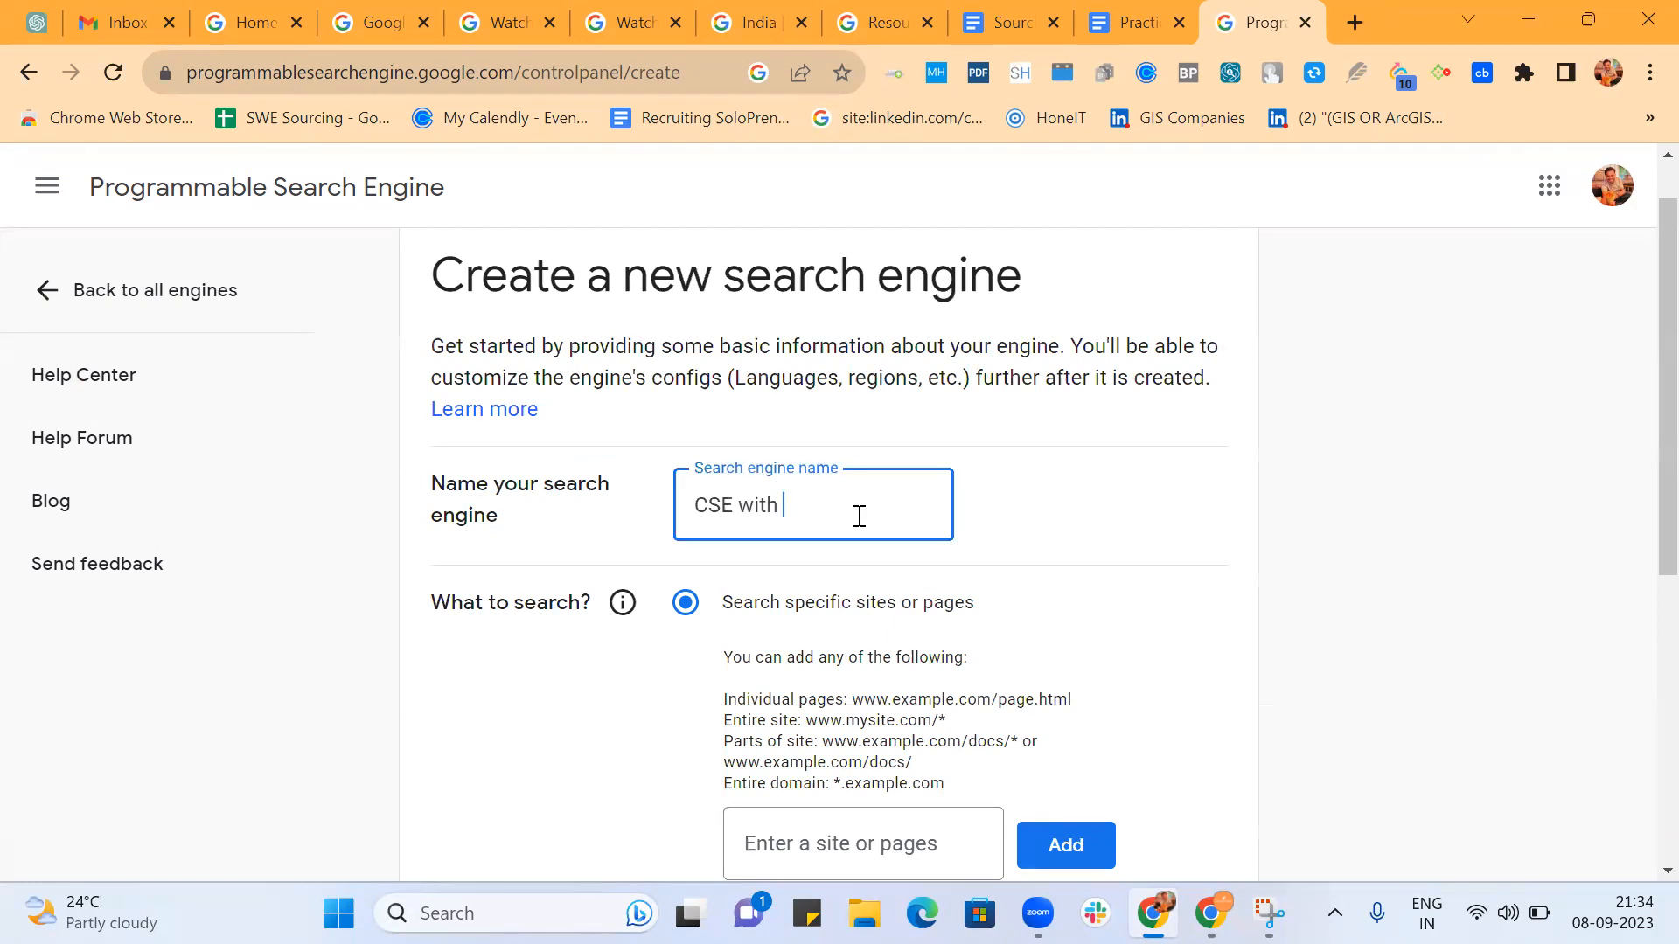
text(additional command)
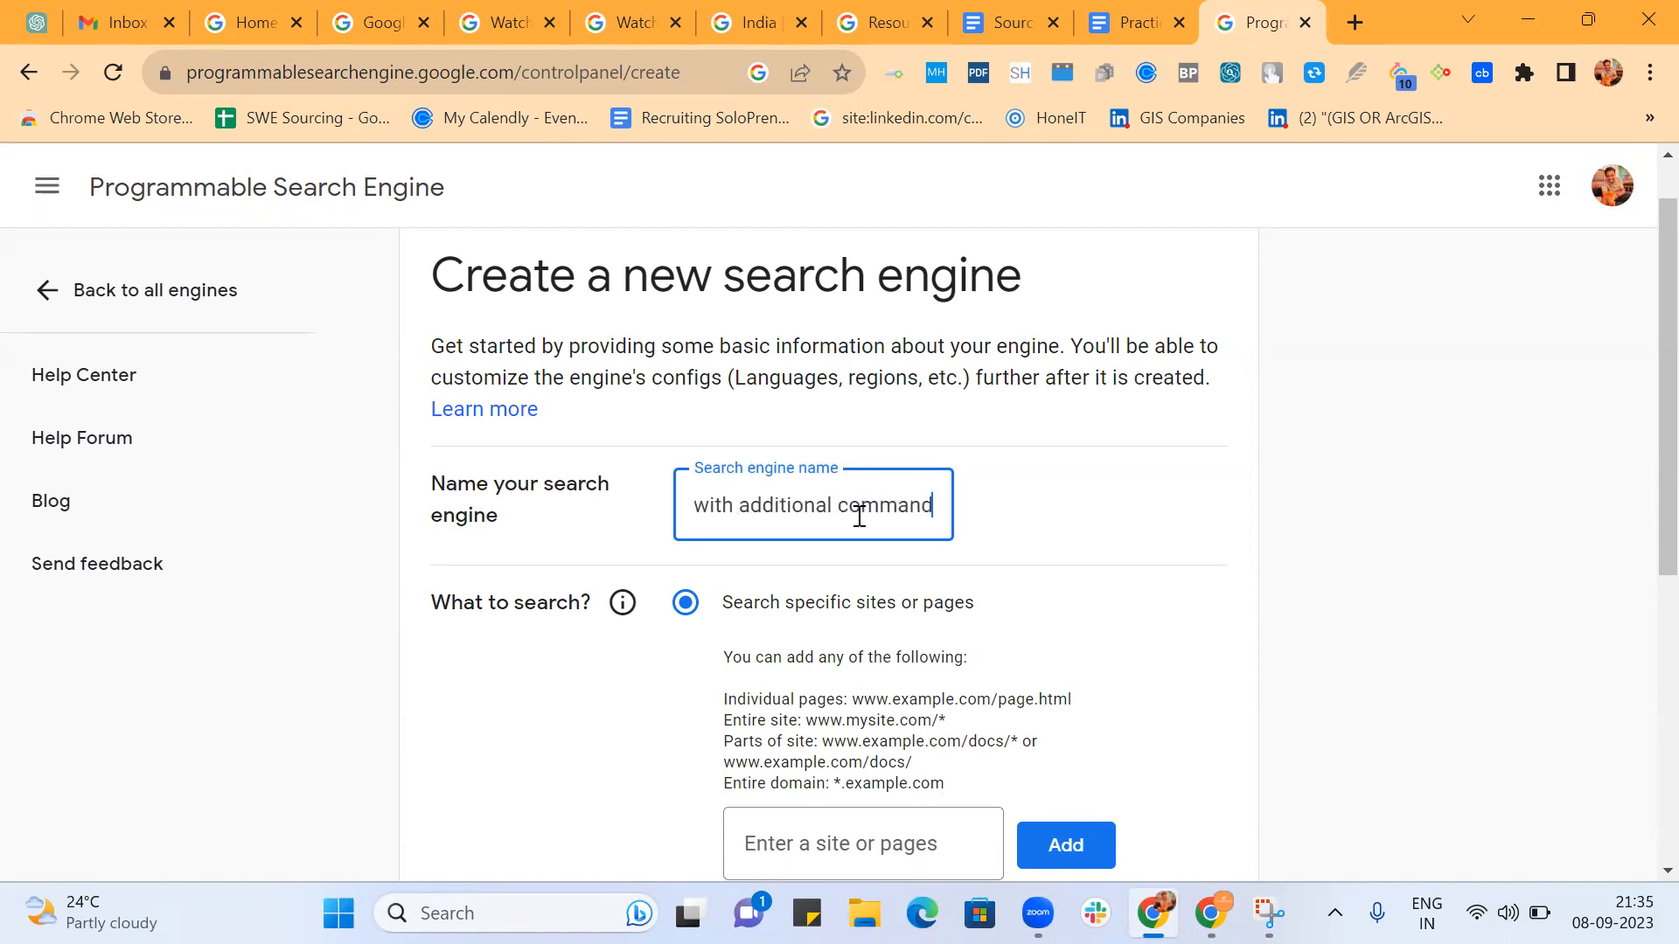
click(1033, 549)
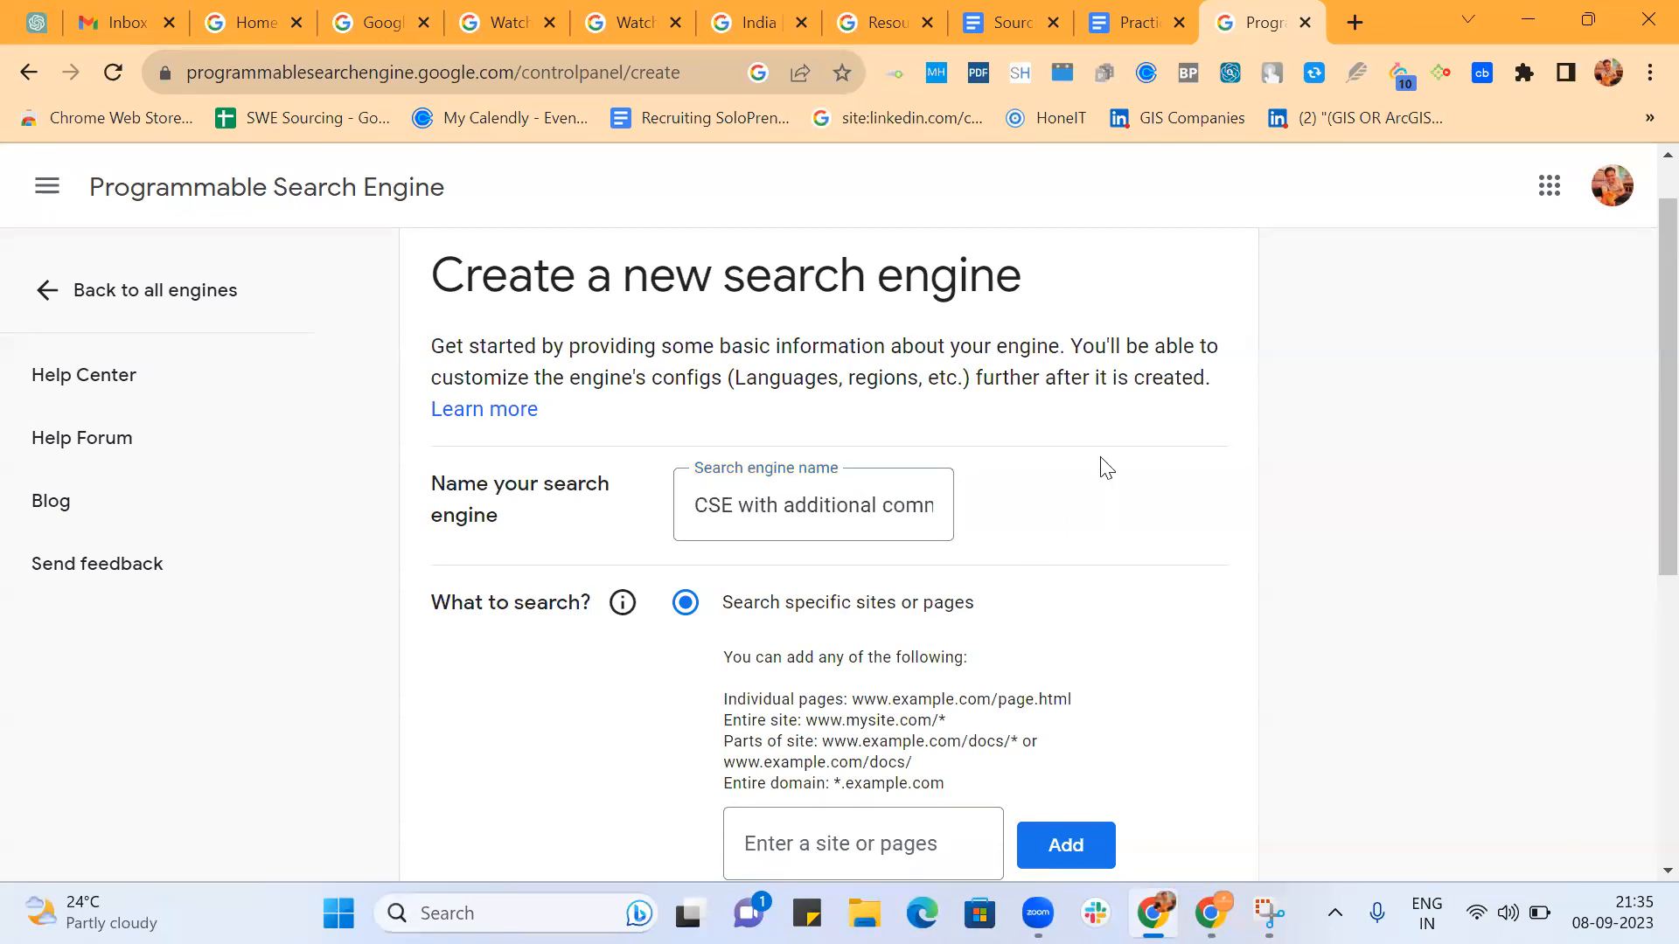
Restrict the search engine to LinkedIn profiles by adding the site pattern *.linkedin.com/in/*.
scroll(1125, 420, down, 4)
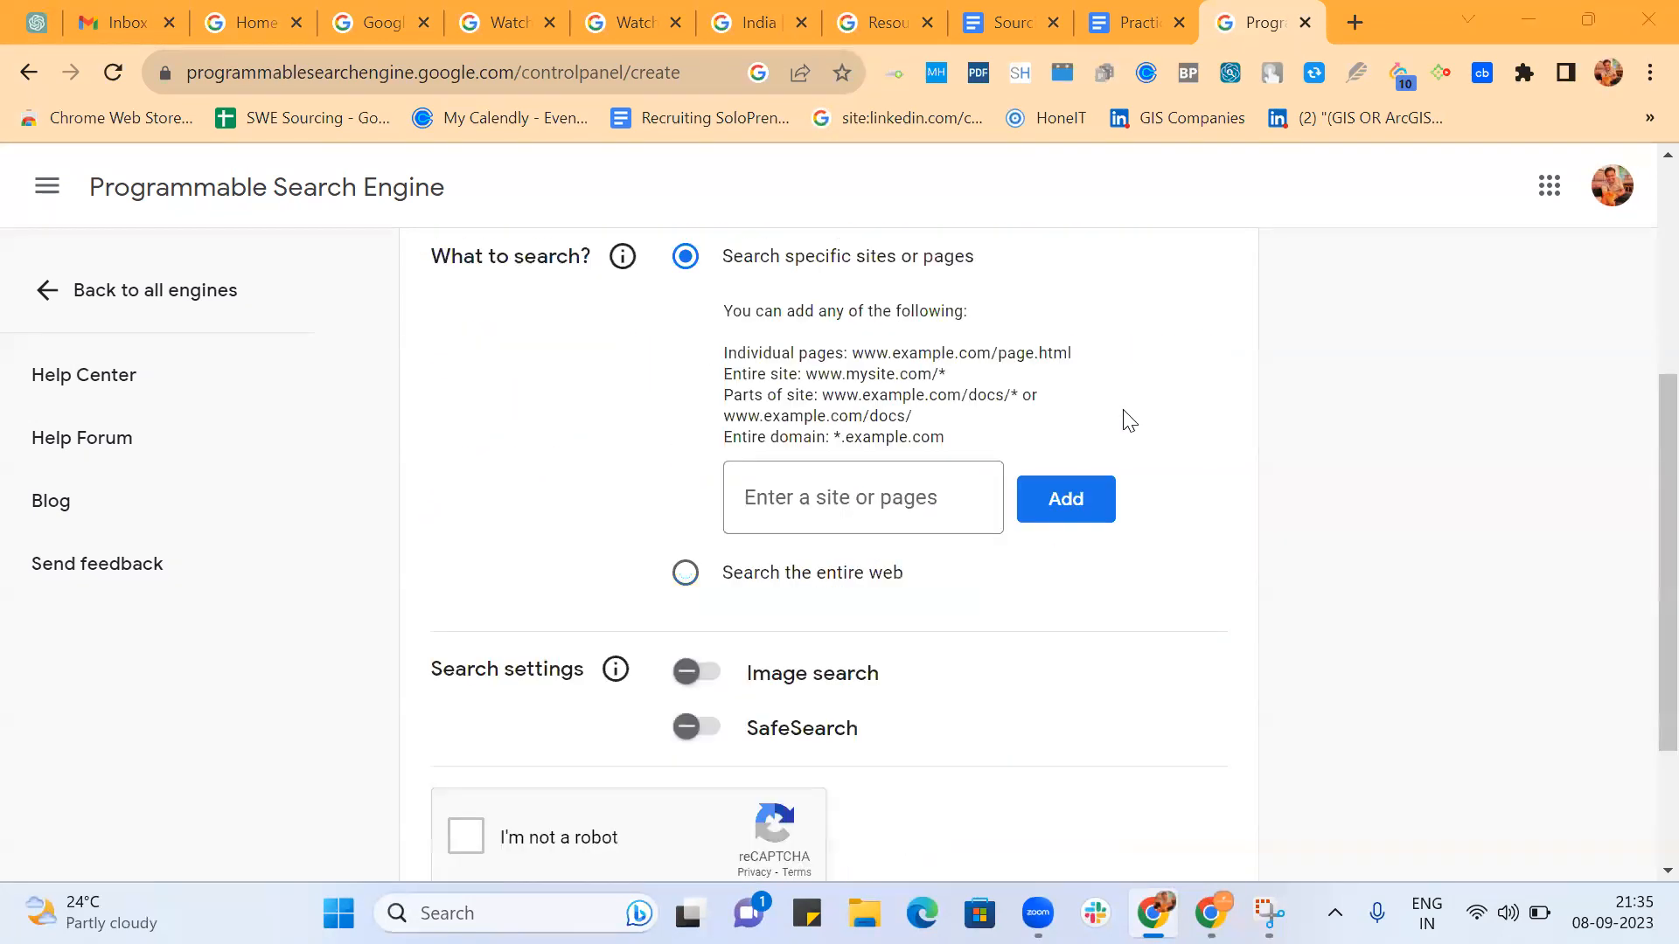
click(885, 509)
text(*.linkedin)
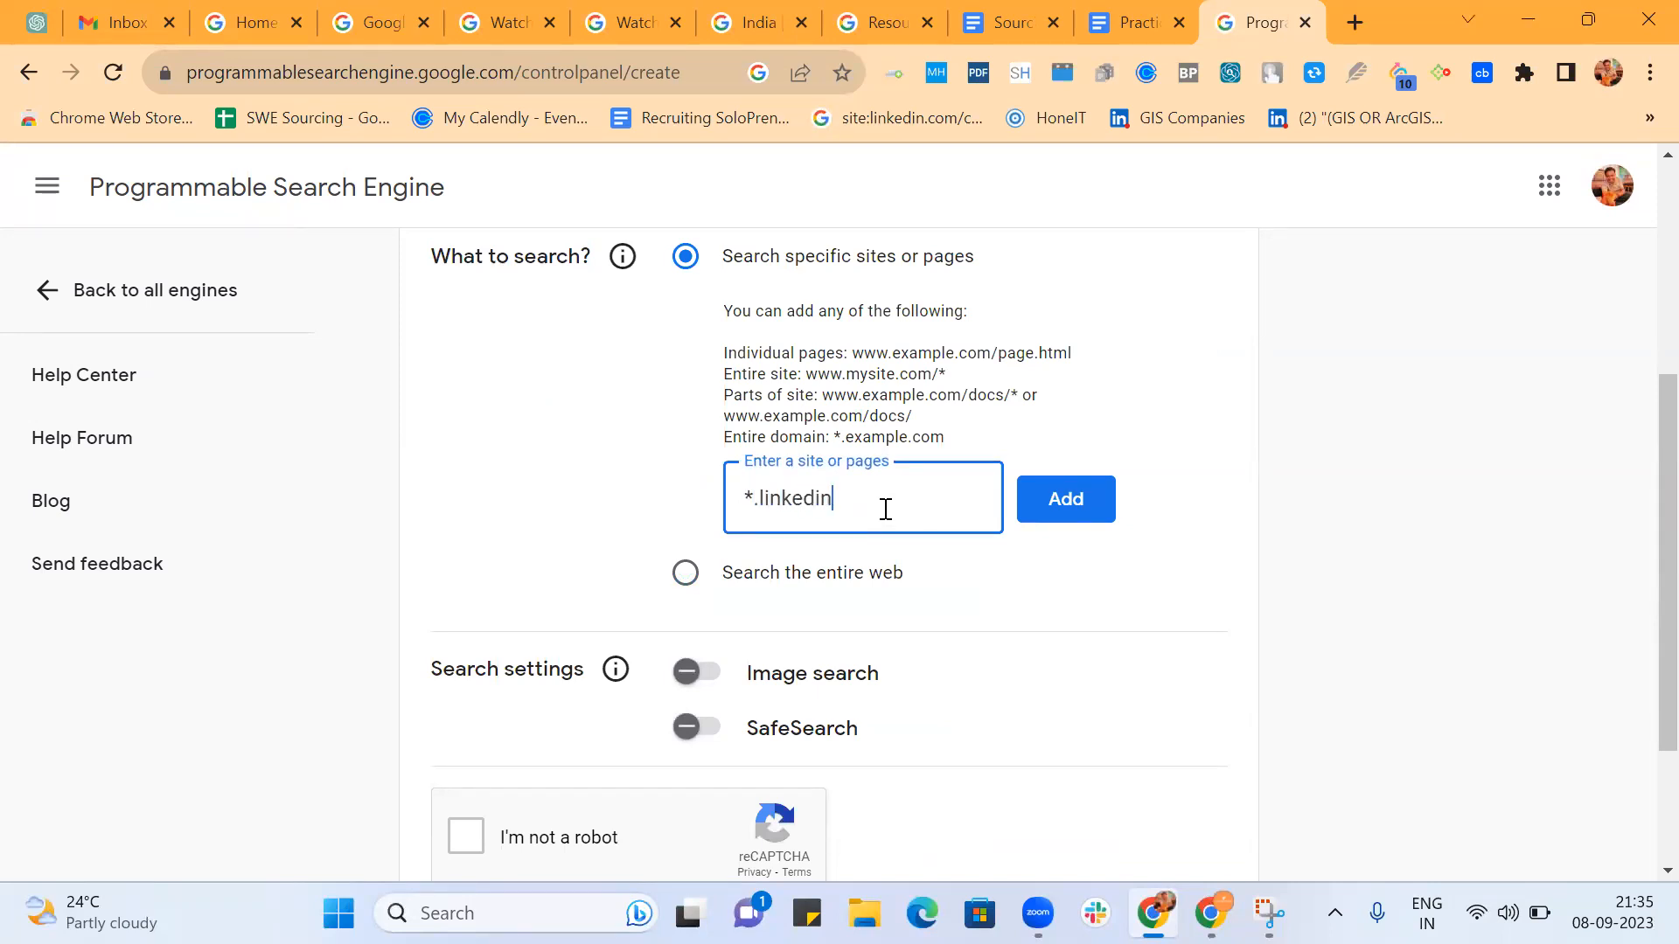
text(.com/in/)
click(1068, 502)
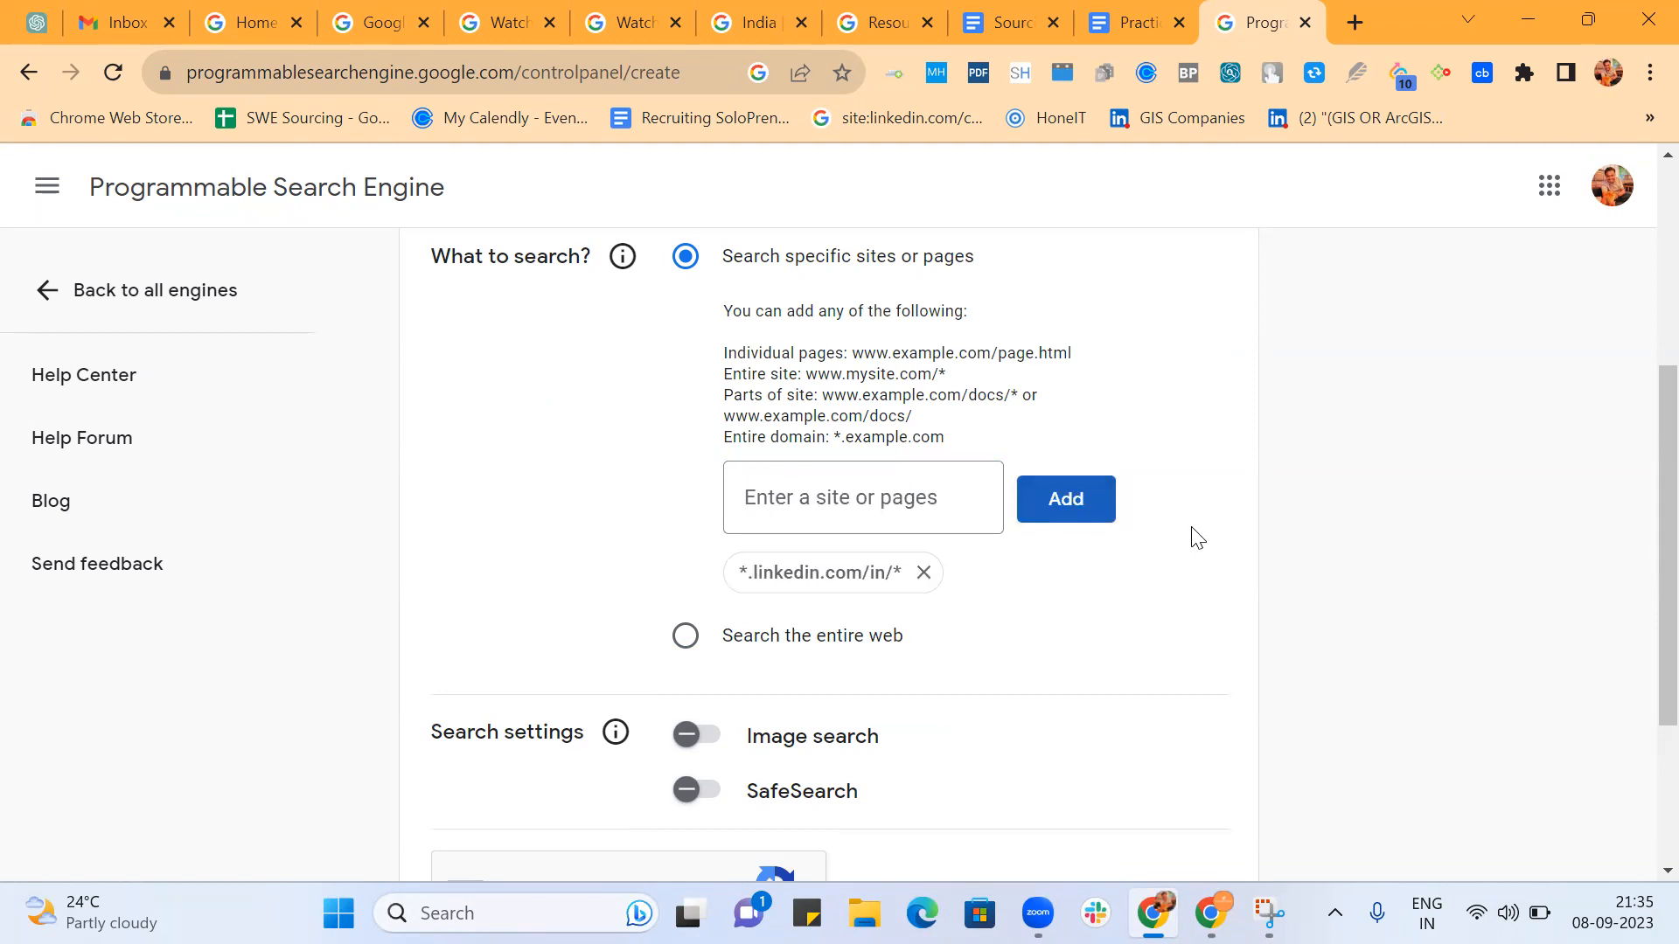
Complete the robot check to create the search engine, and open its customization overview.
scroll(1198, 537, down, 3)
click(455, 628)
click(497, 775)
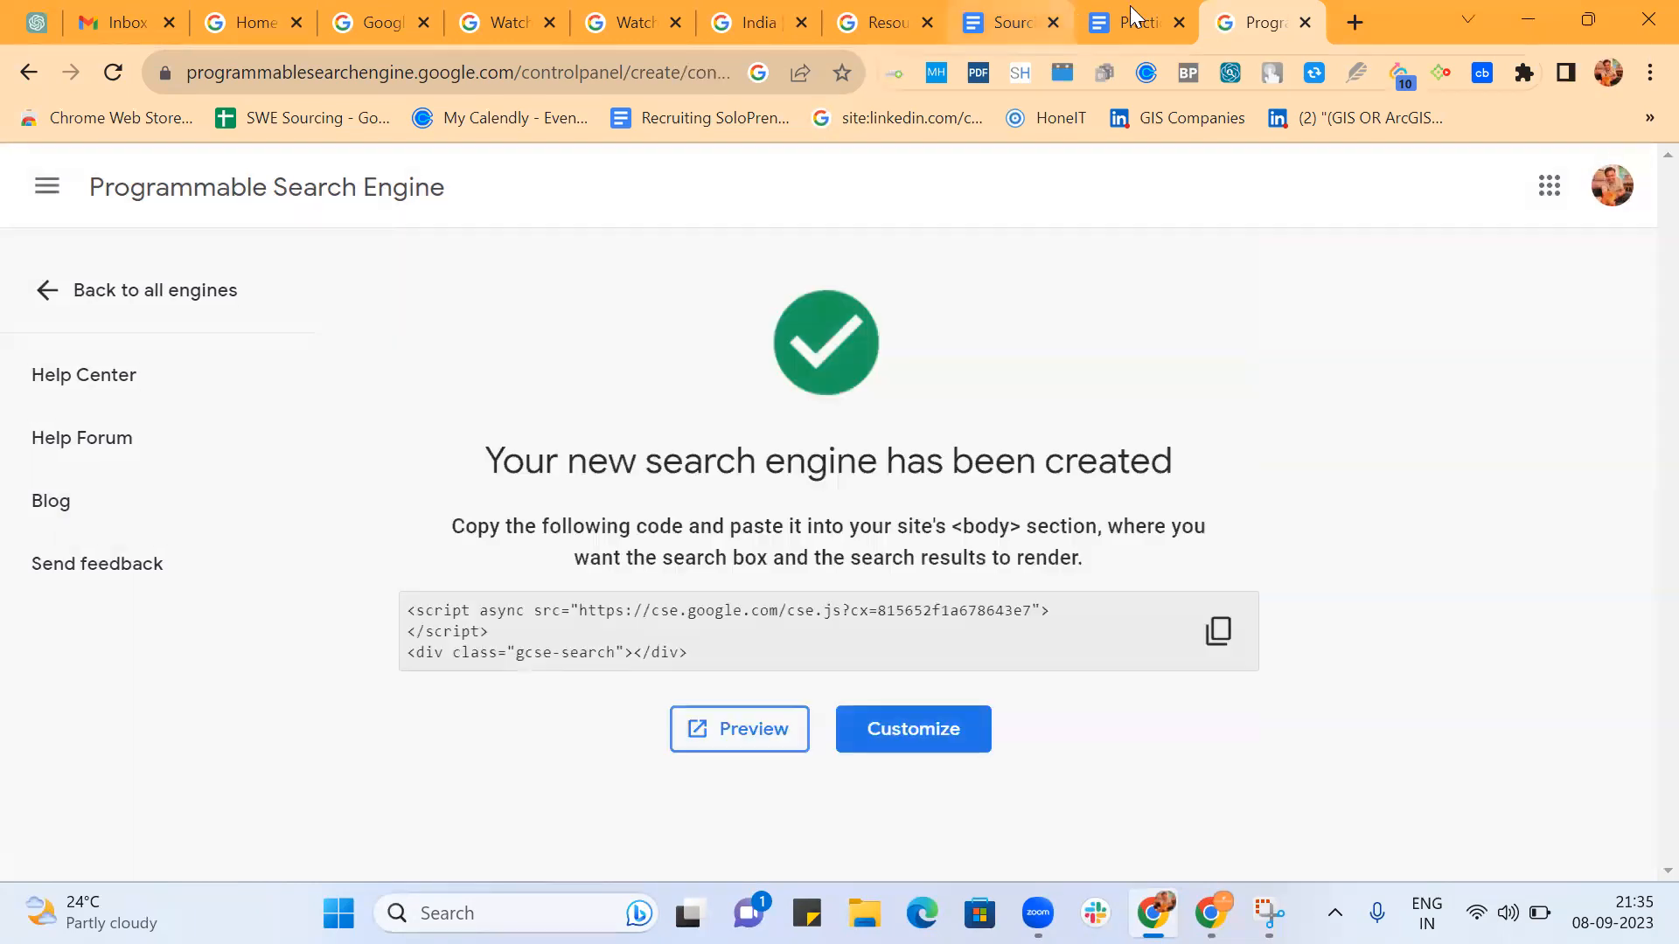
click(944, 717)
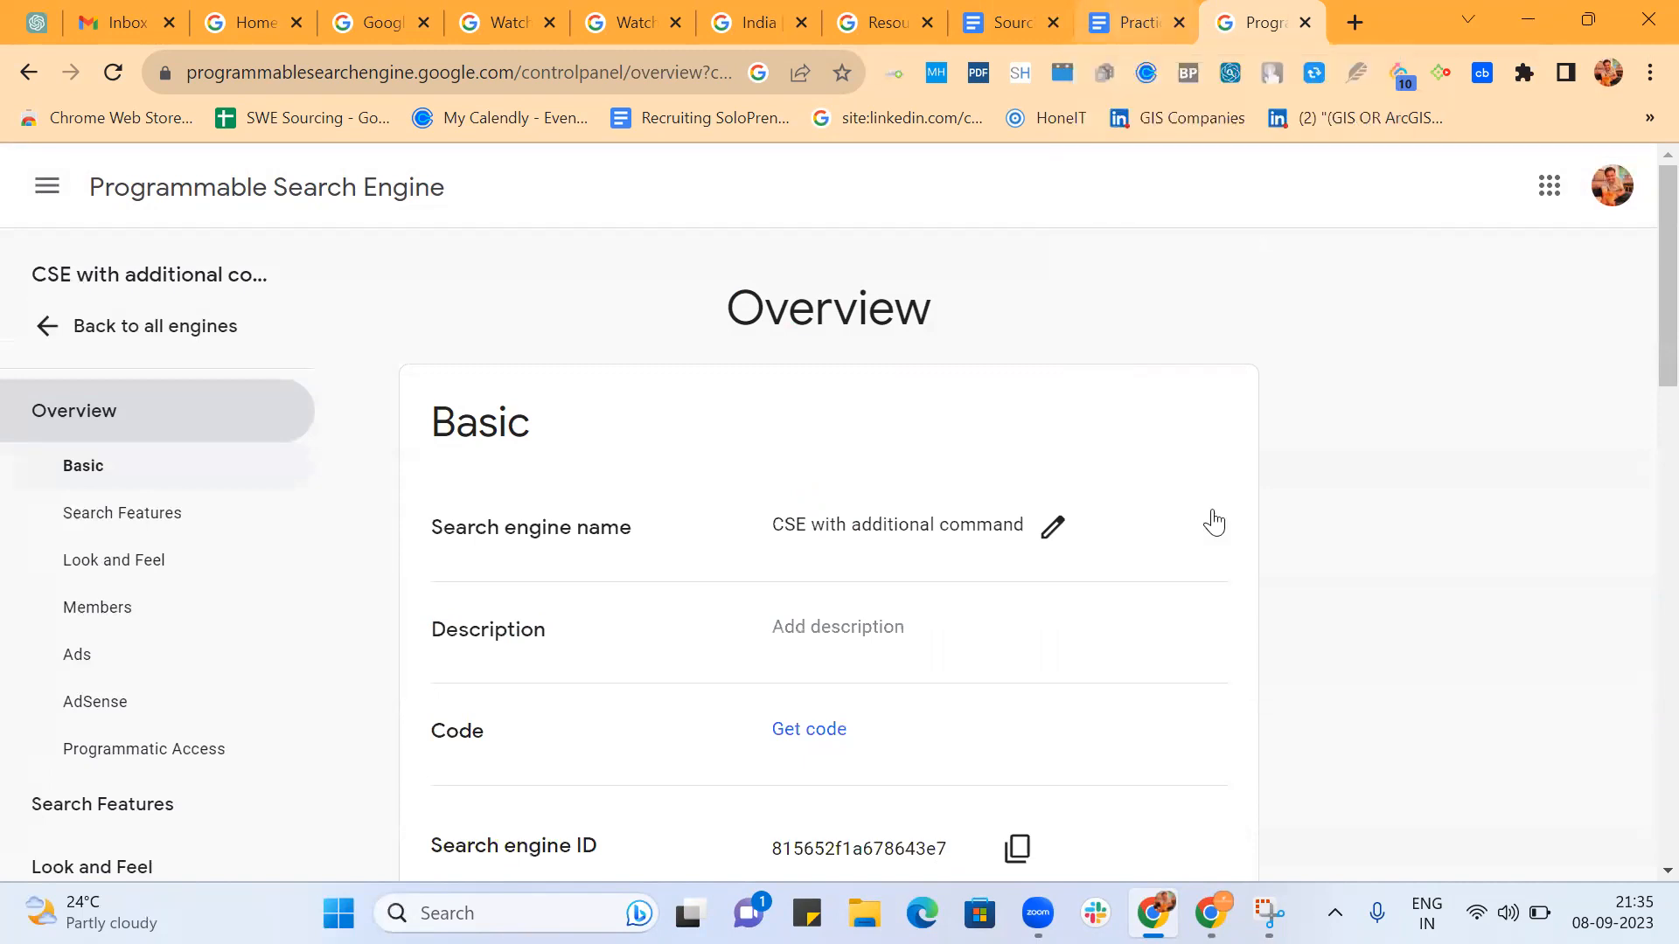
Return to the Practice Batch 2 document and find the nested SDET and DevOps job-title string starting with Software | Manager | Developer | Automation.
click(1141, 19)
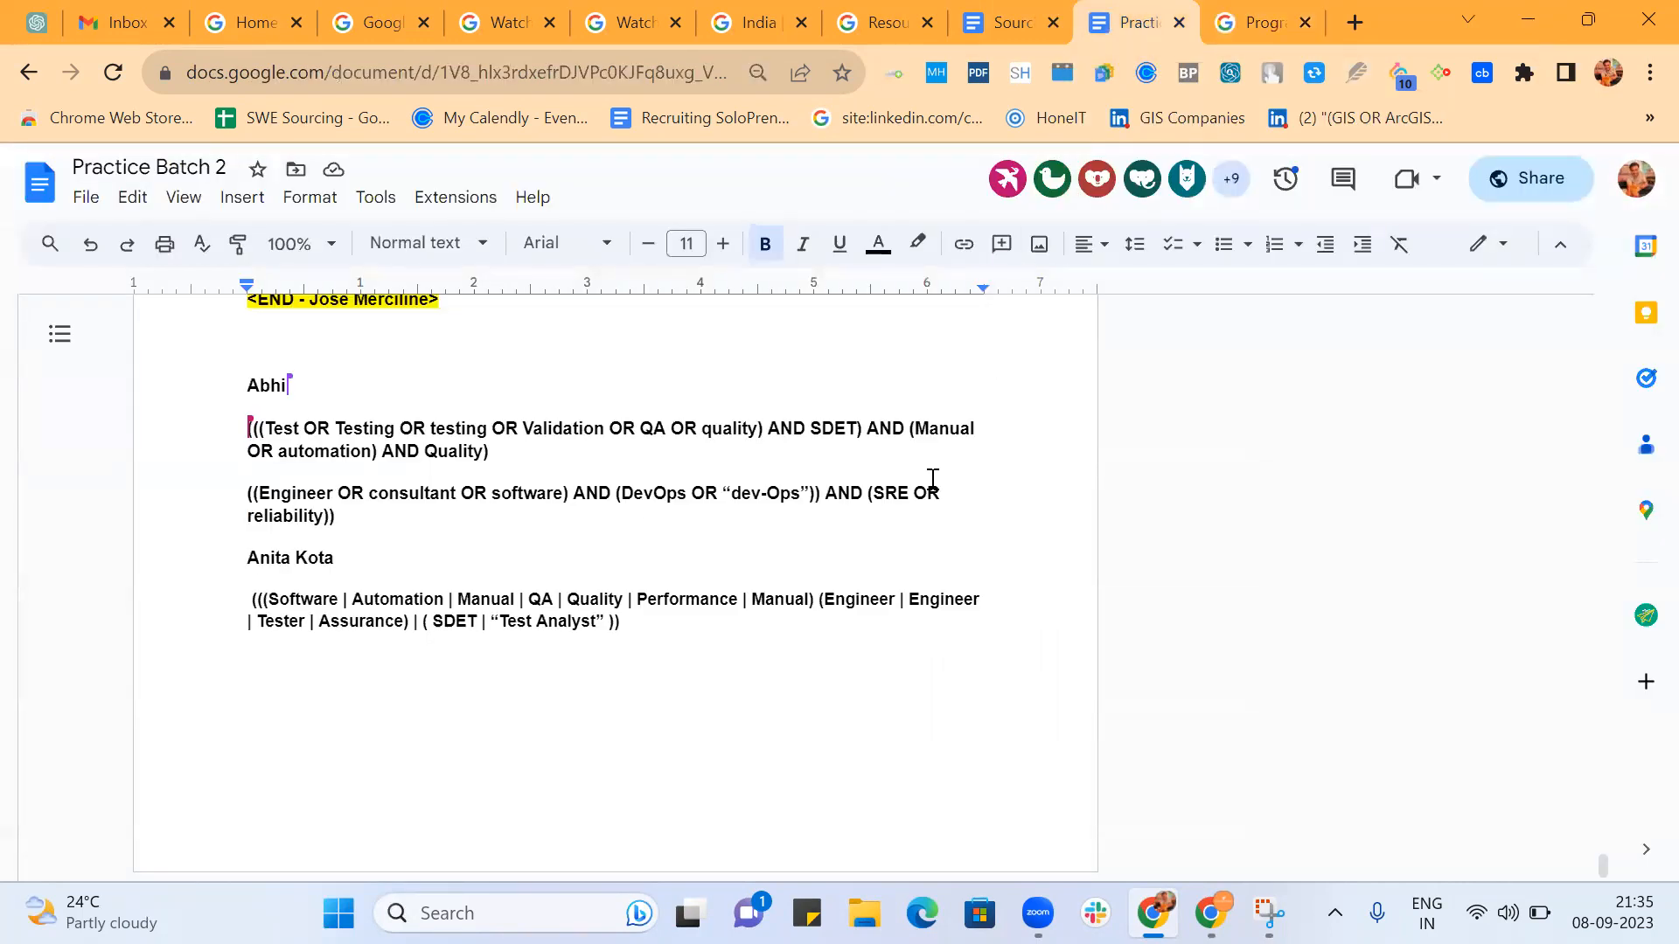
scroll(933, 480, up, 15)
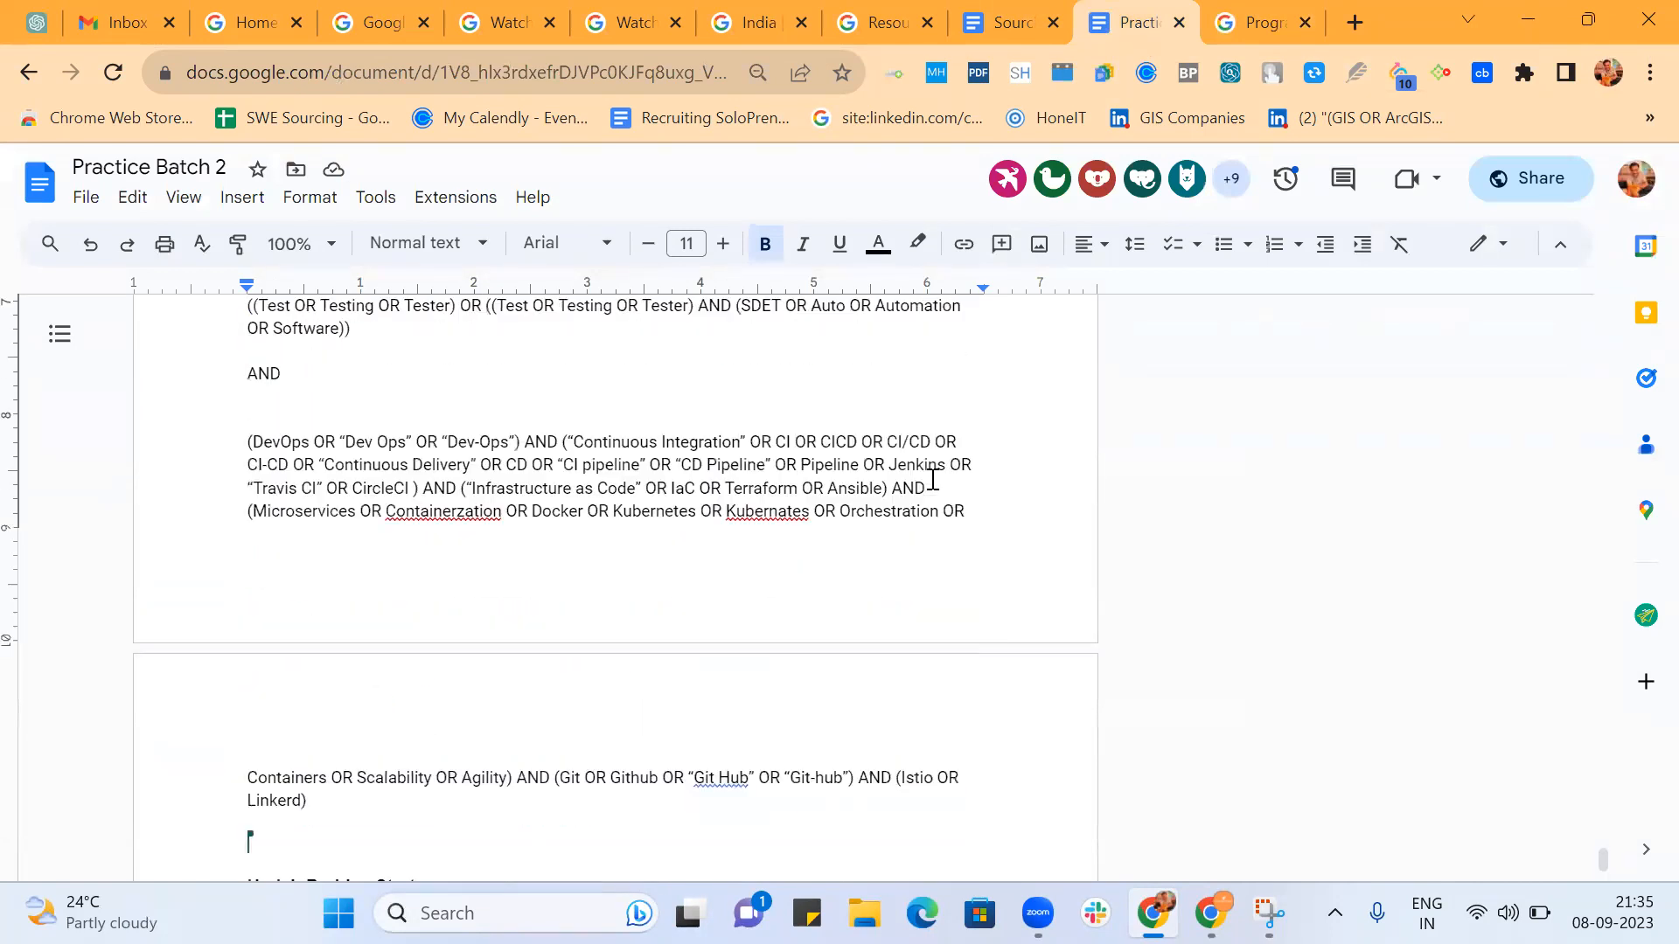
scroll(932, 479, up, 10)
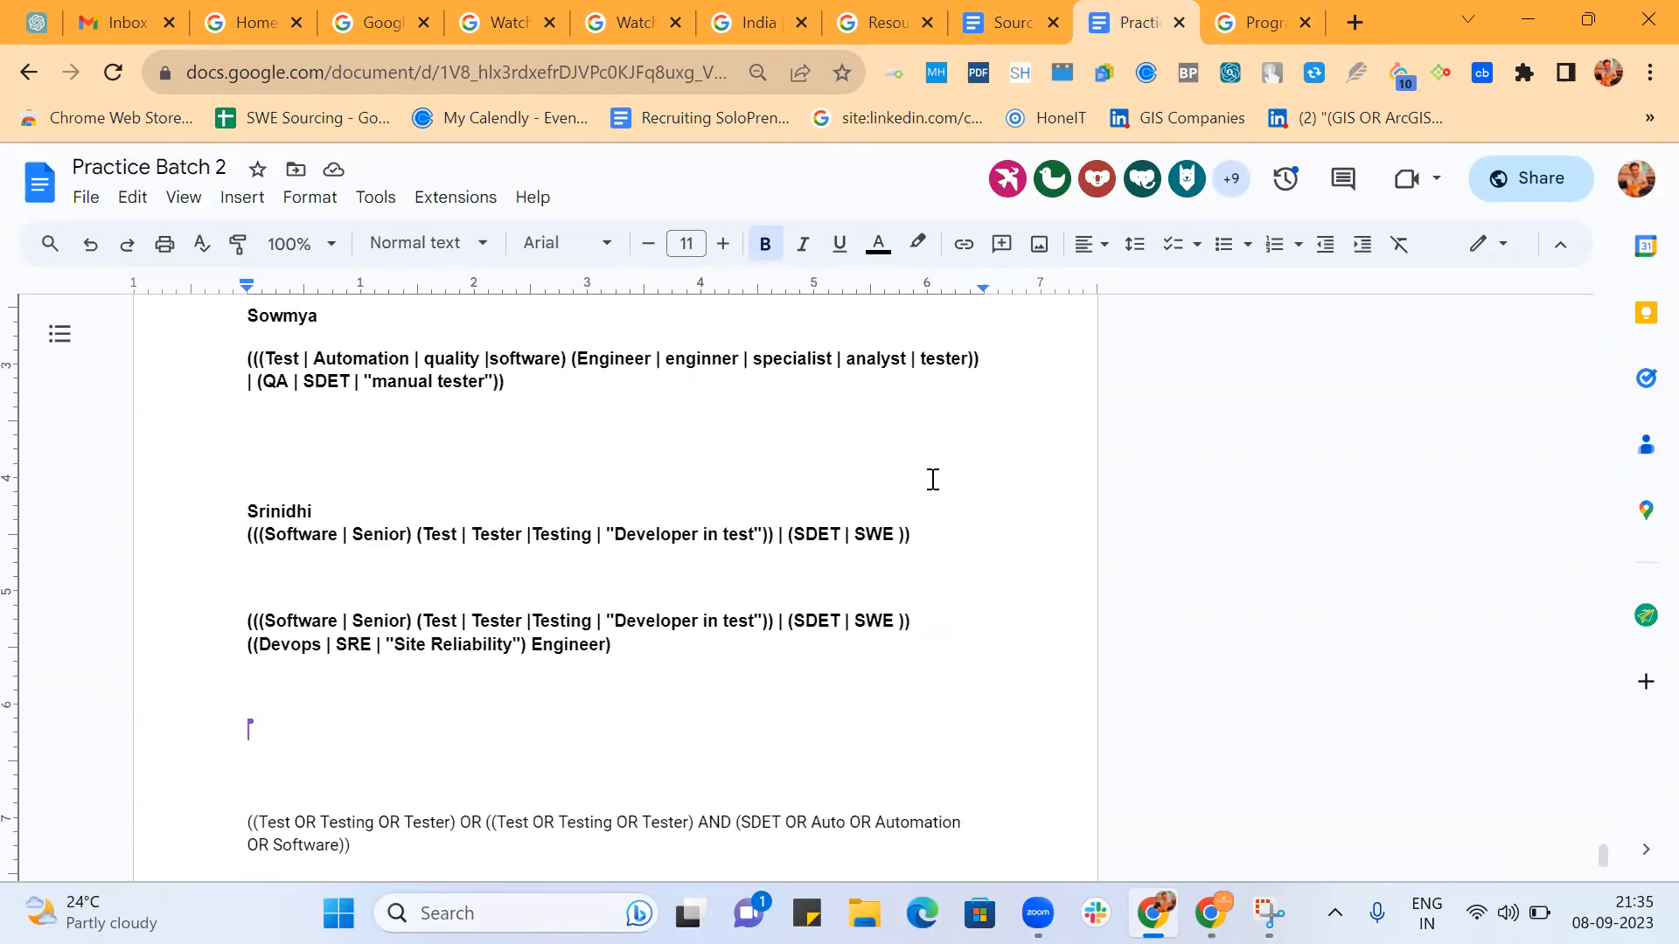
scroll(933, 479, up, 8)
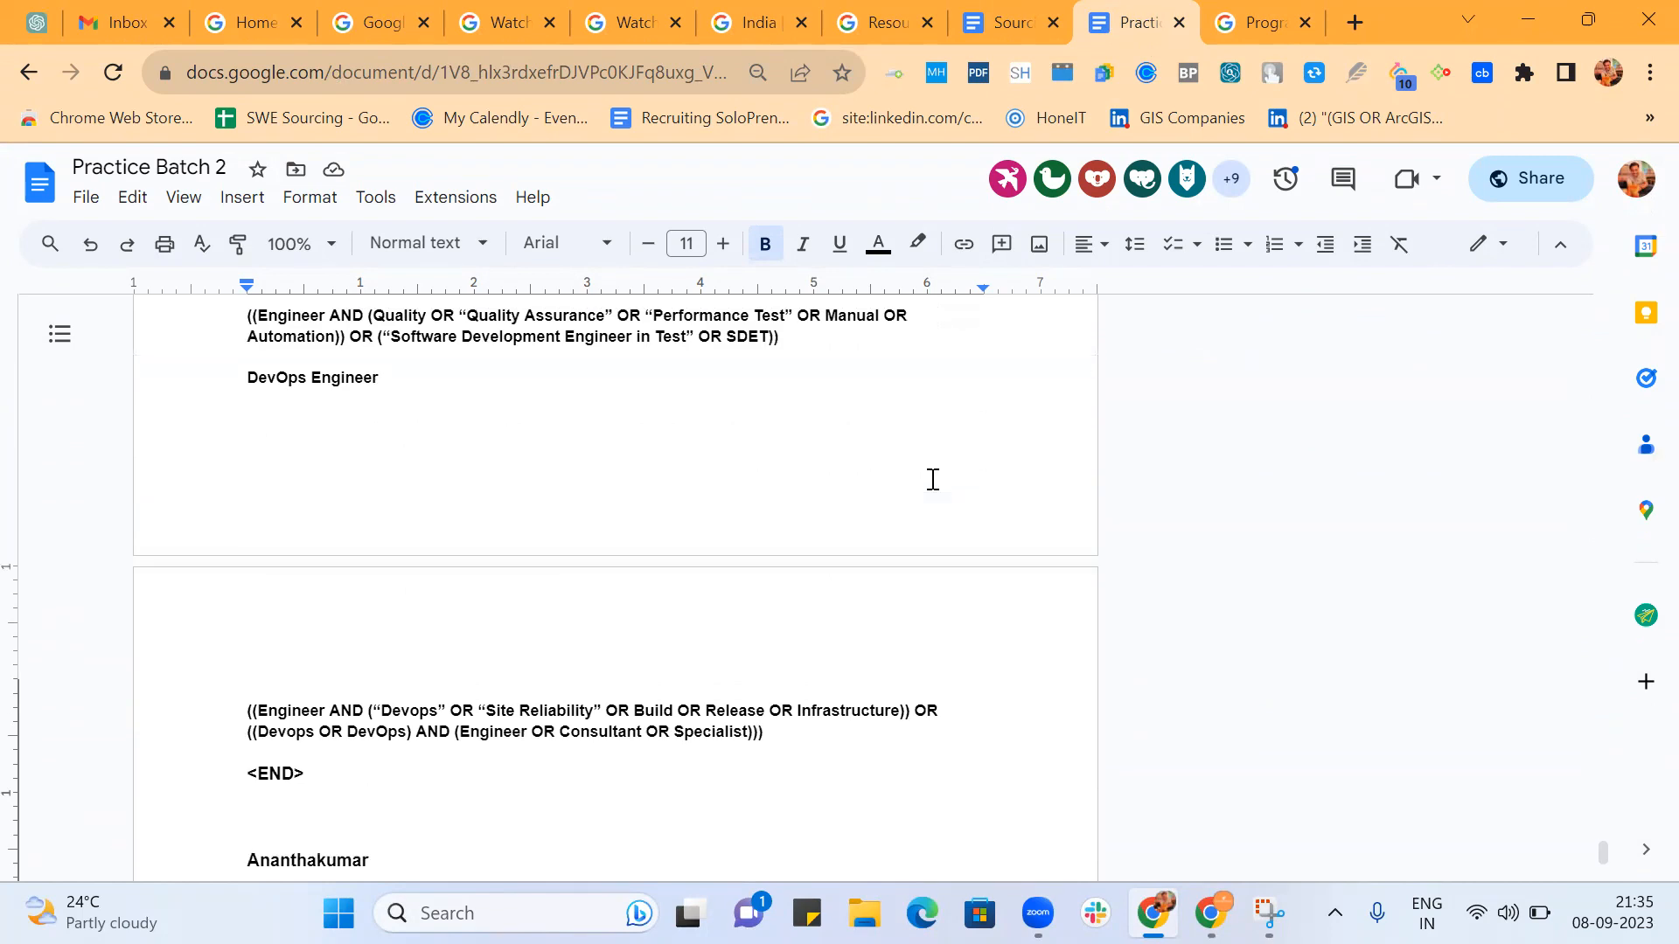
scroll(932, 479, up, 2)
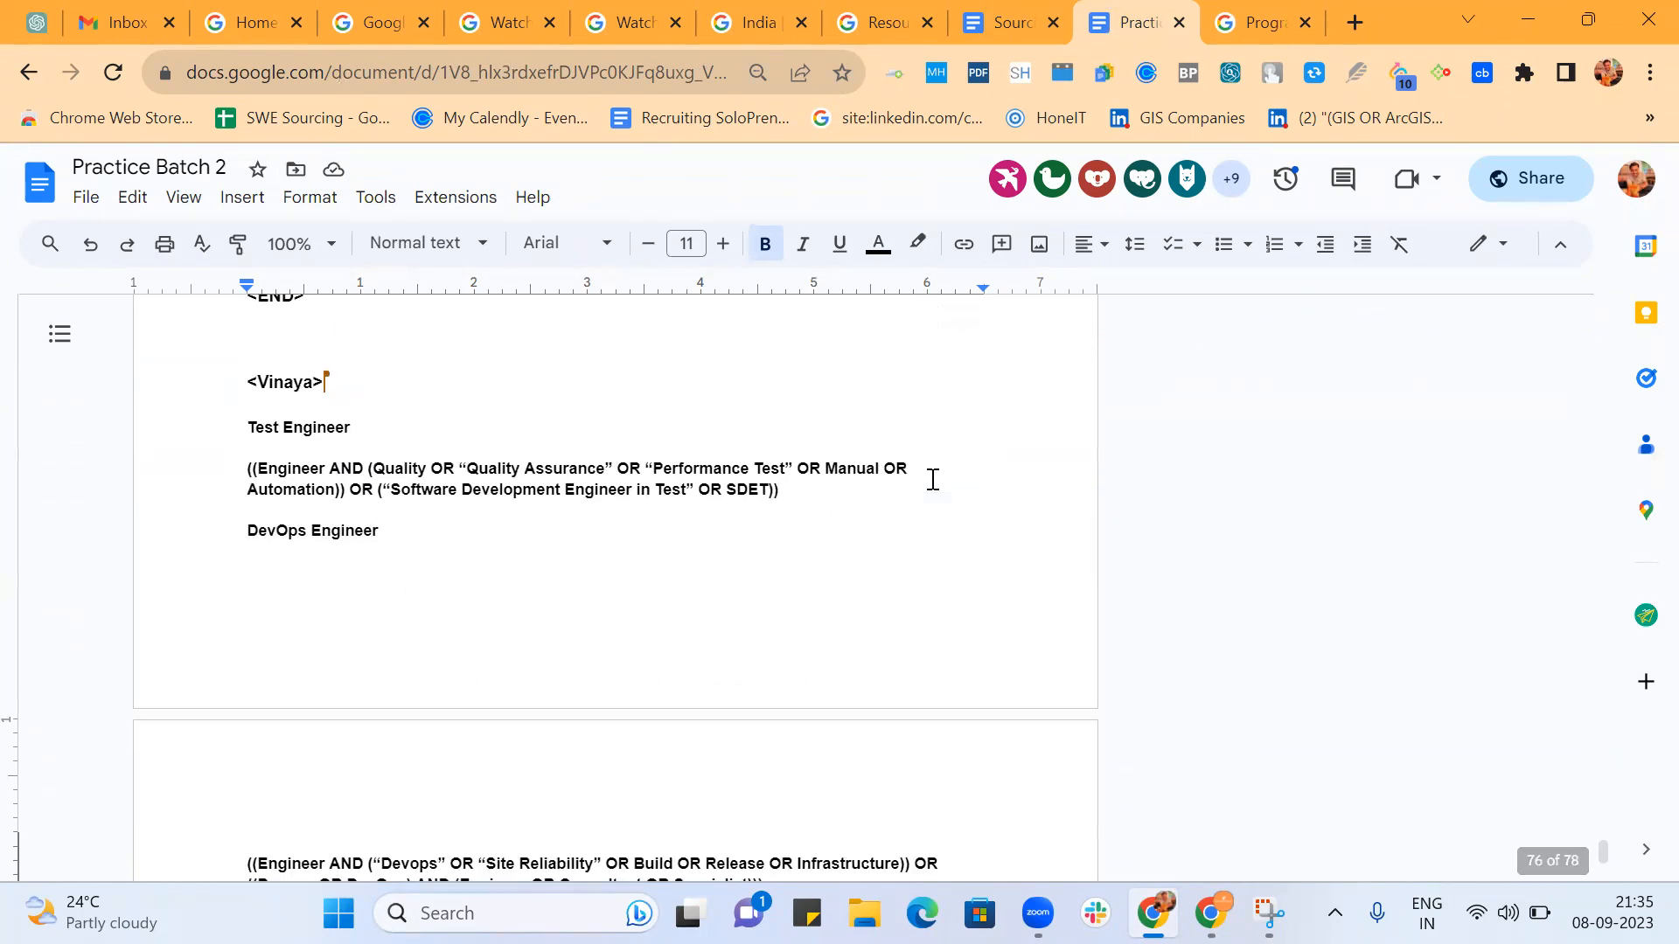
scroll(933, 479, up, 5)
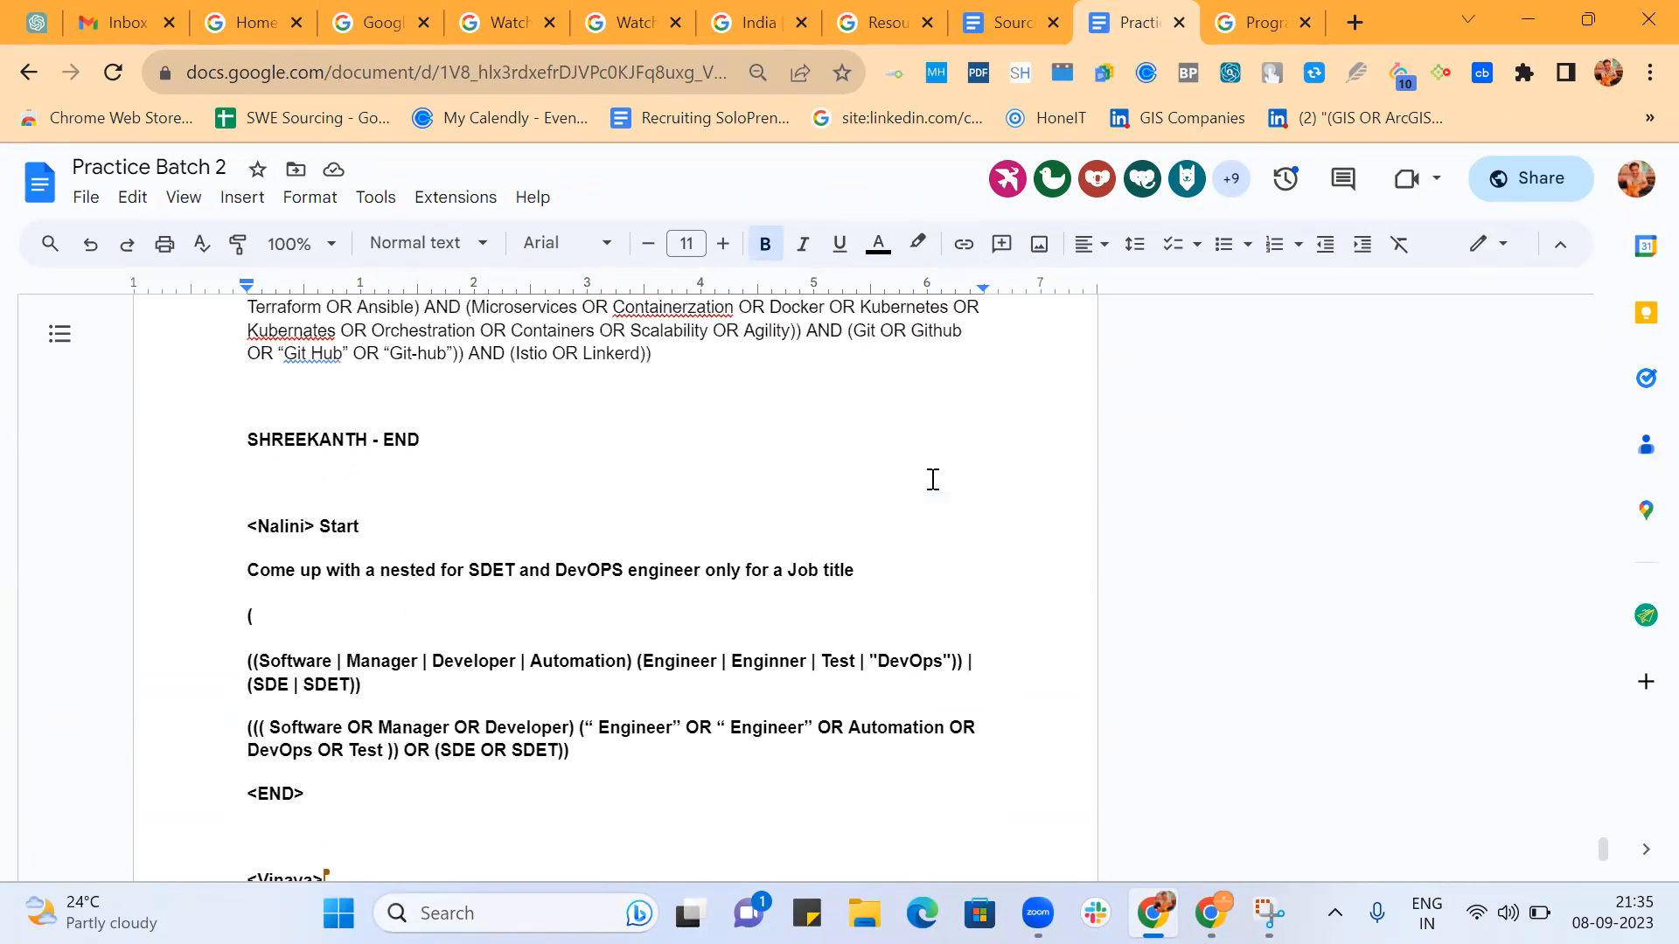
scroll(932, 479, down, 3)
scroll(933, 479, up, 1)
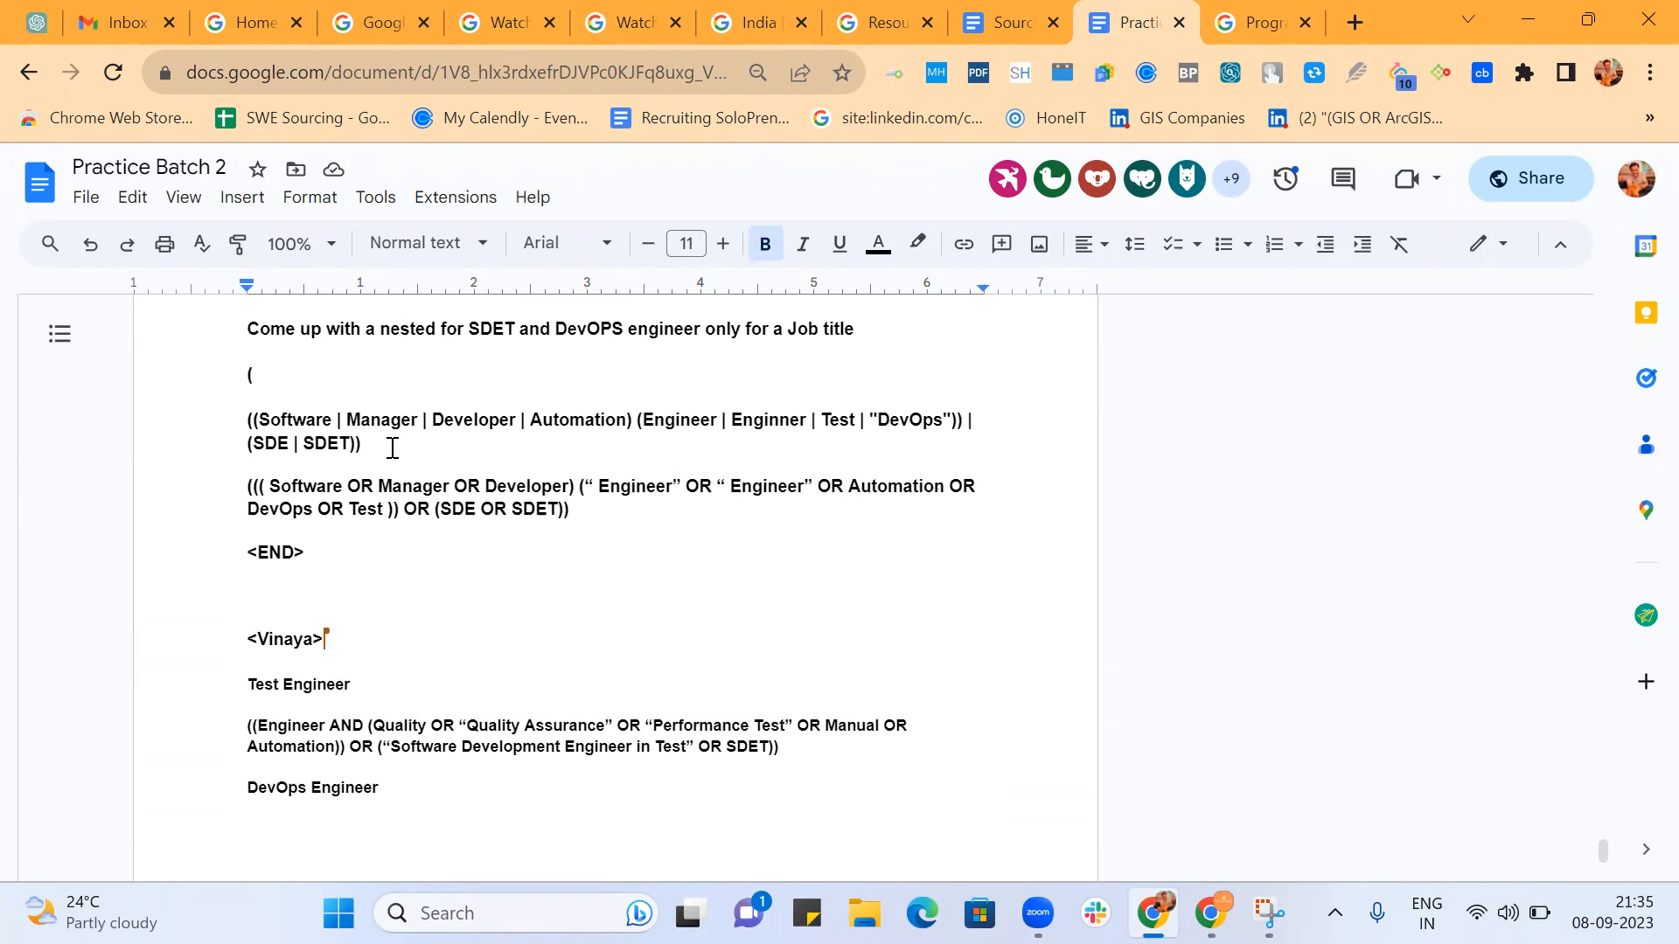
Review the participant's nested requirement strings, from DevOps Req back through Backend, Cloud Automation and System Test to SDET & DevOps.
scroll(392, 448, up, 5)
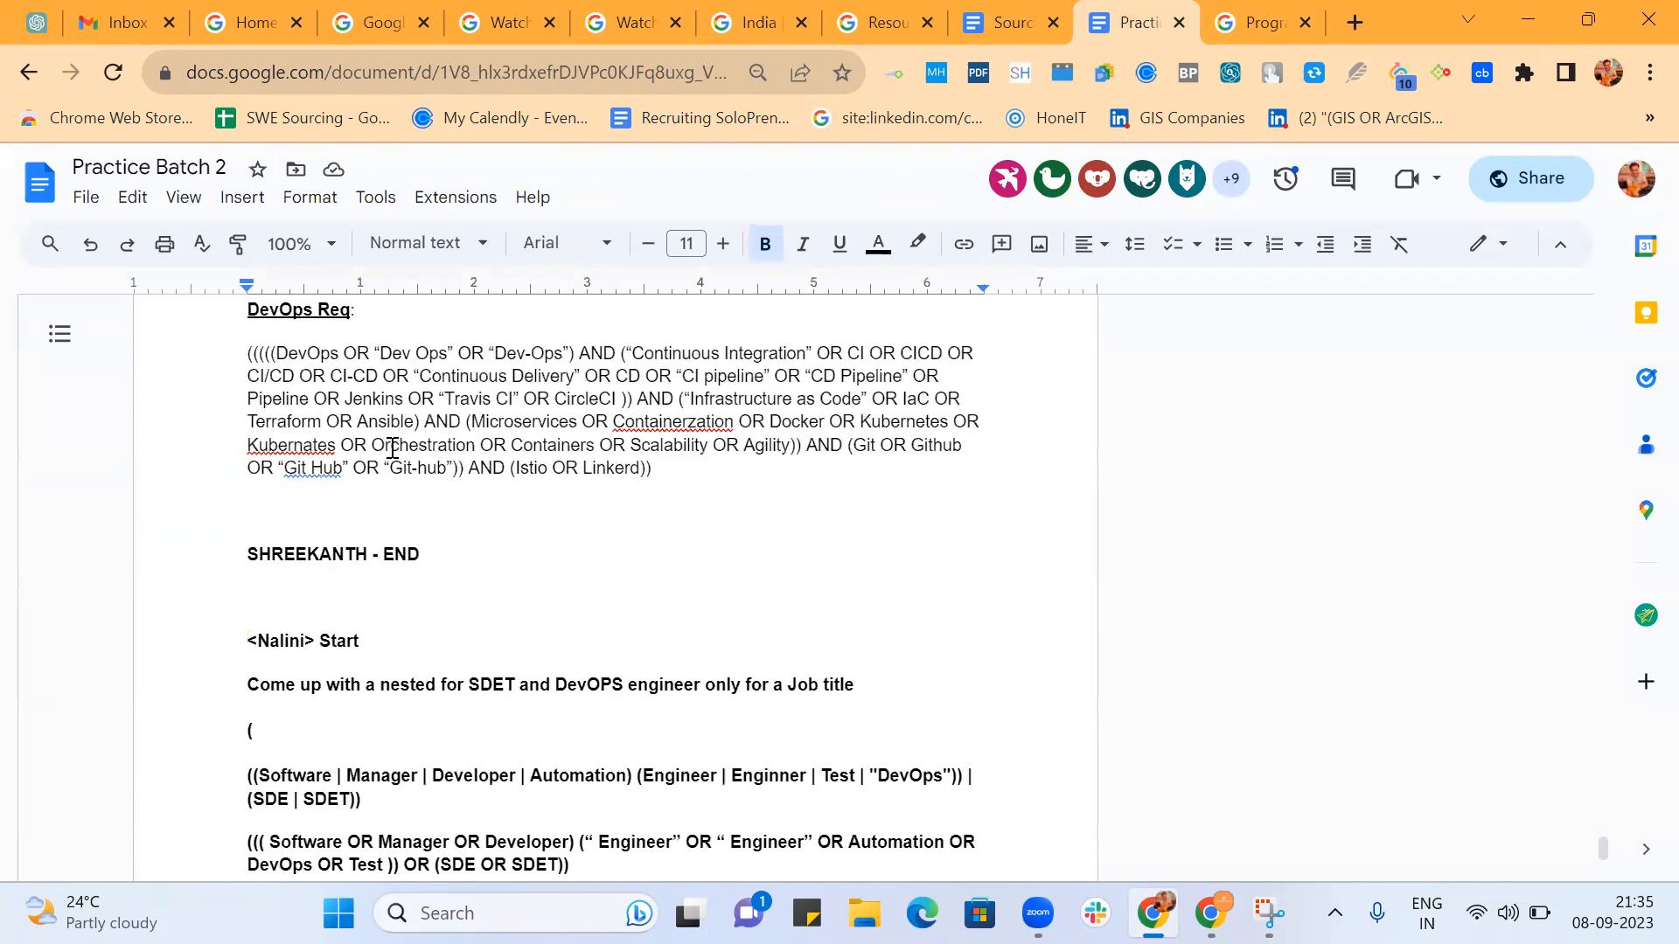
scroll(392, 448, up, 5)
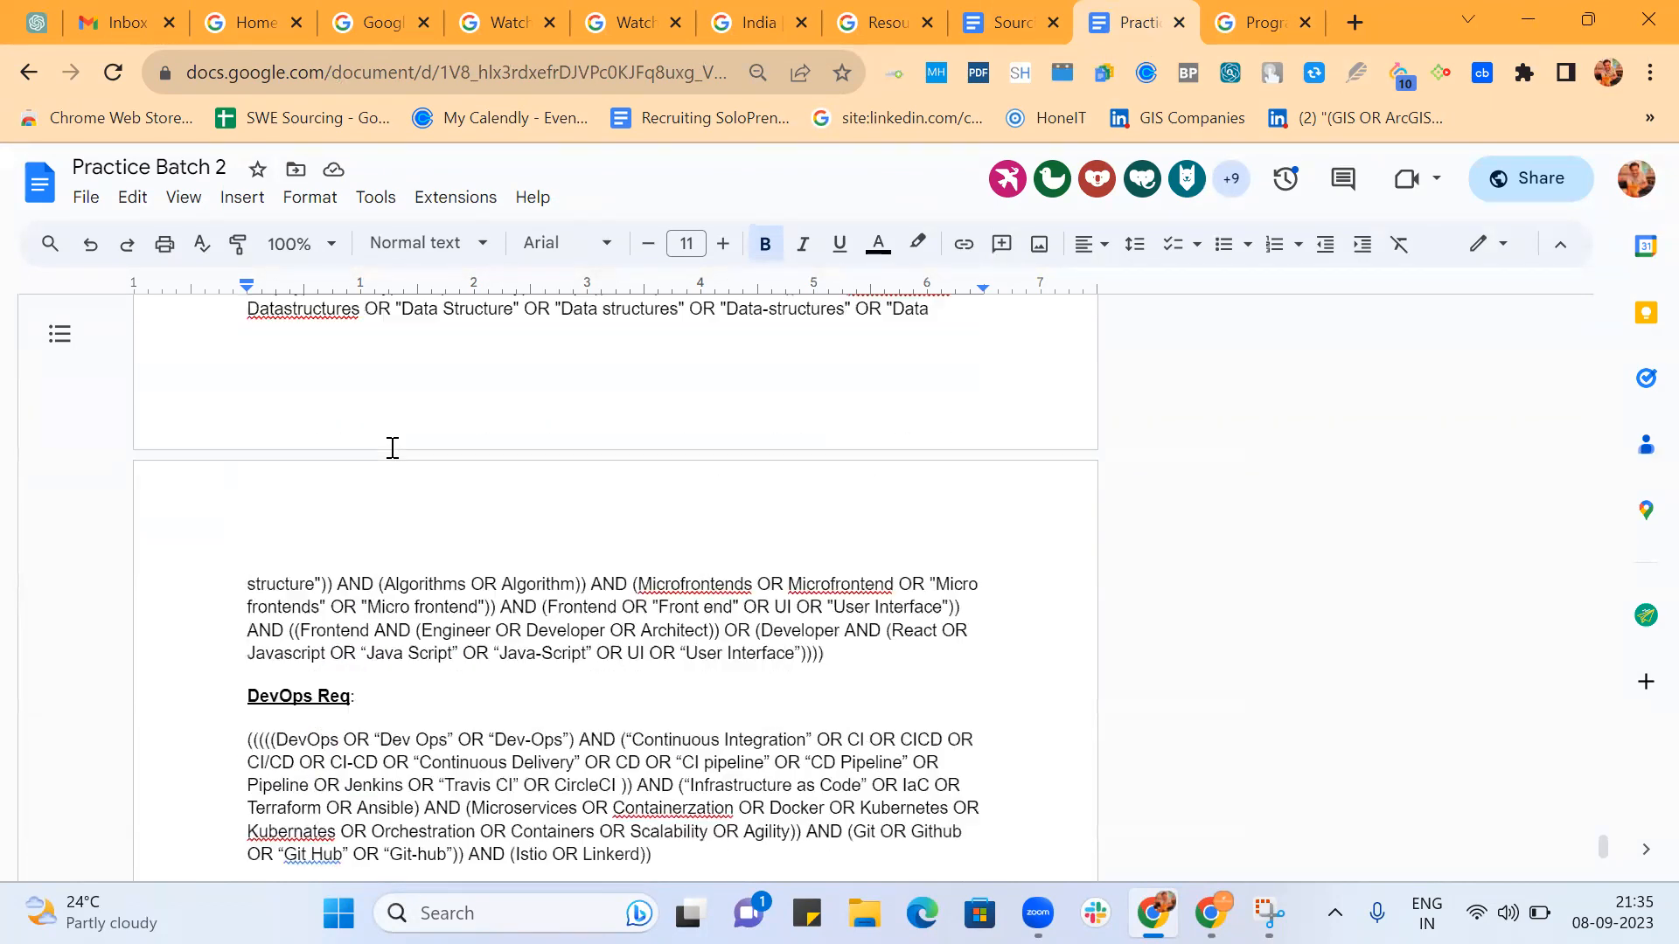
scroll(392, 448, up, 4)
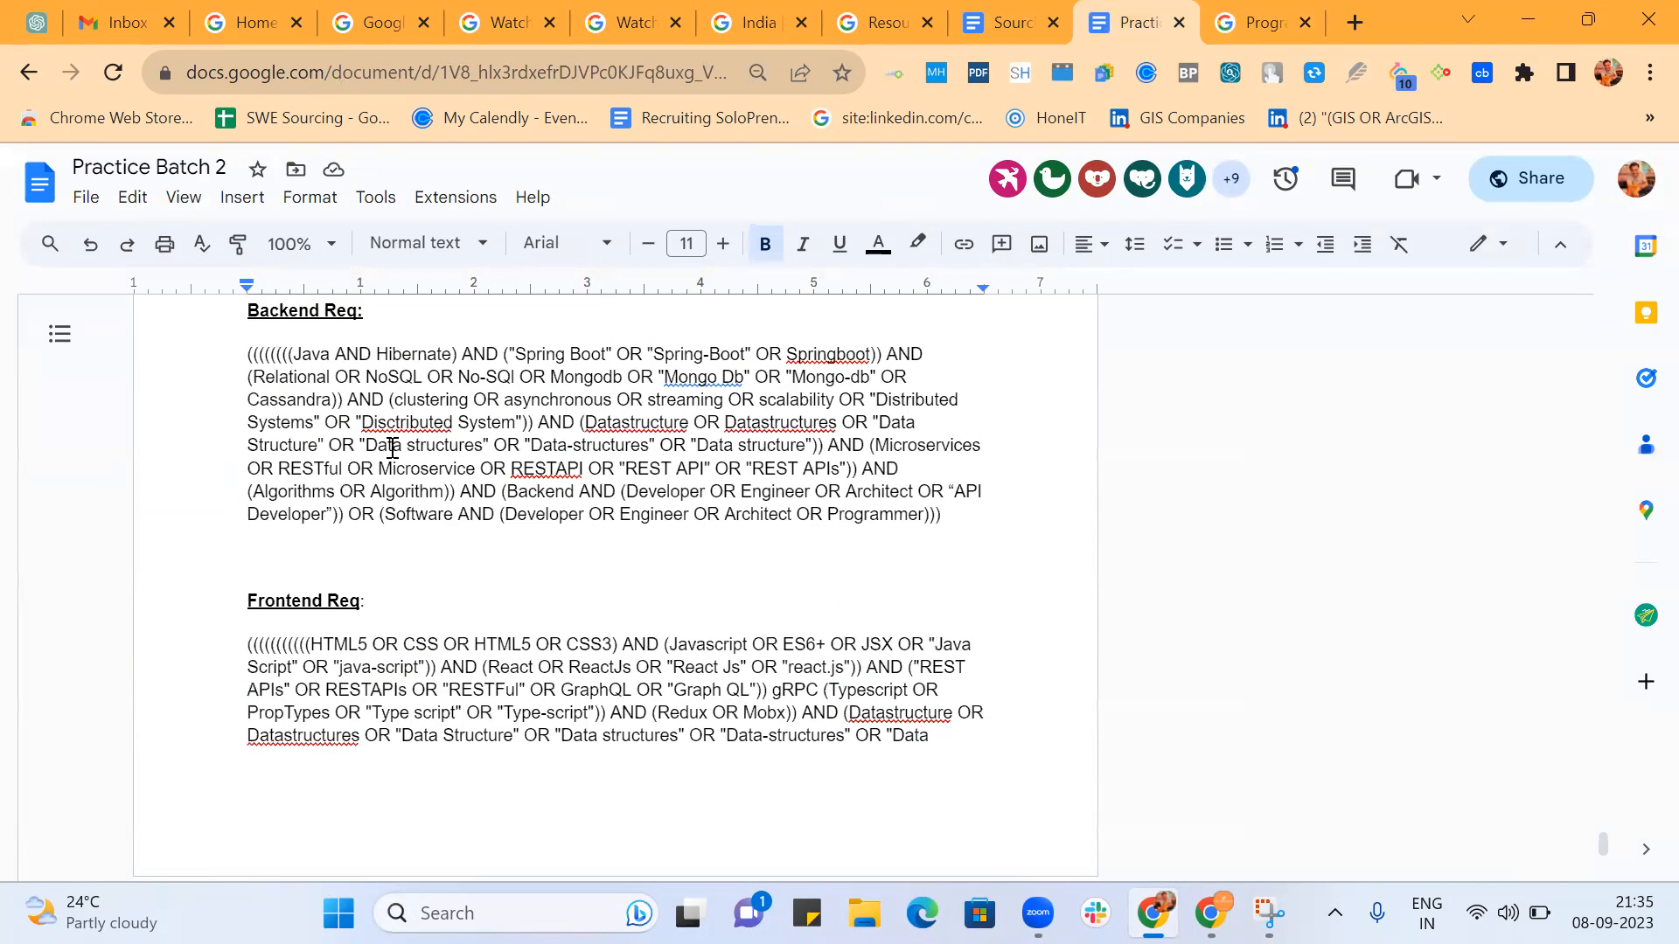
scroll(392, 447, up, 6)
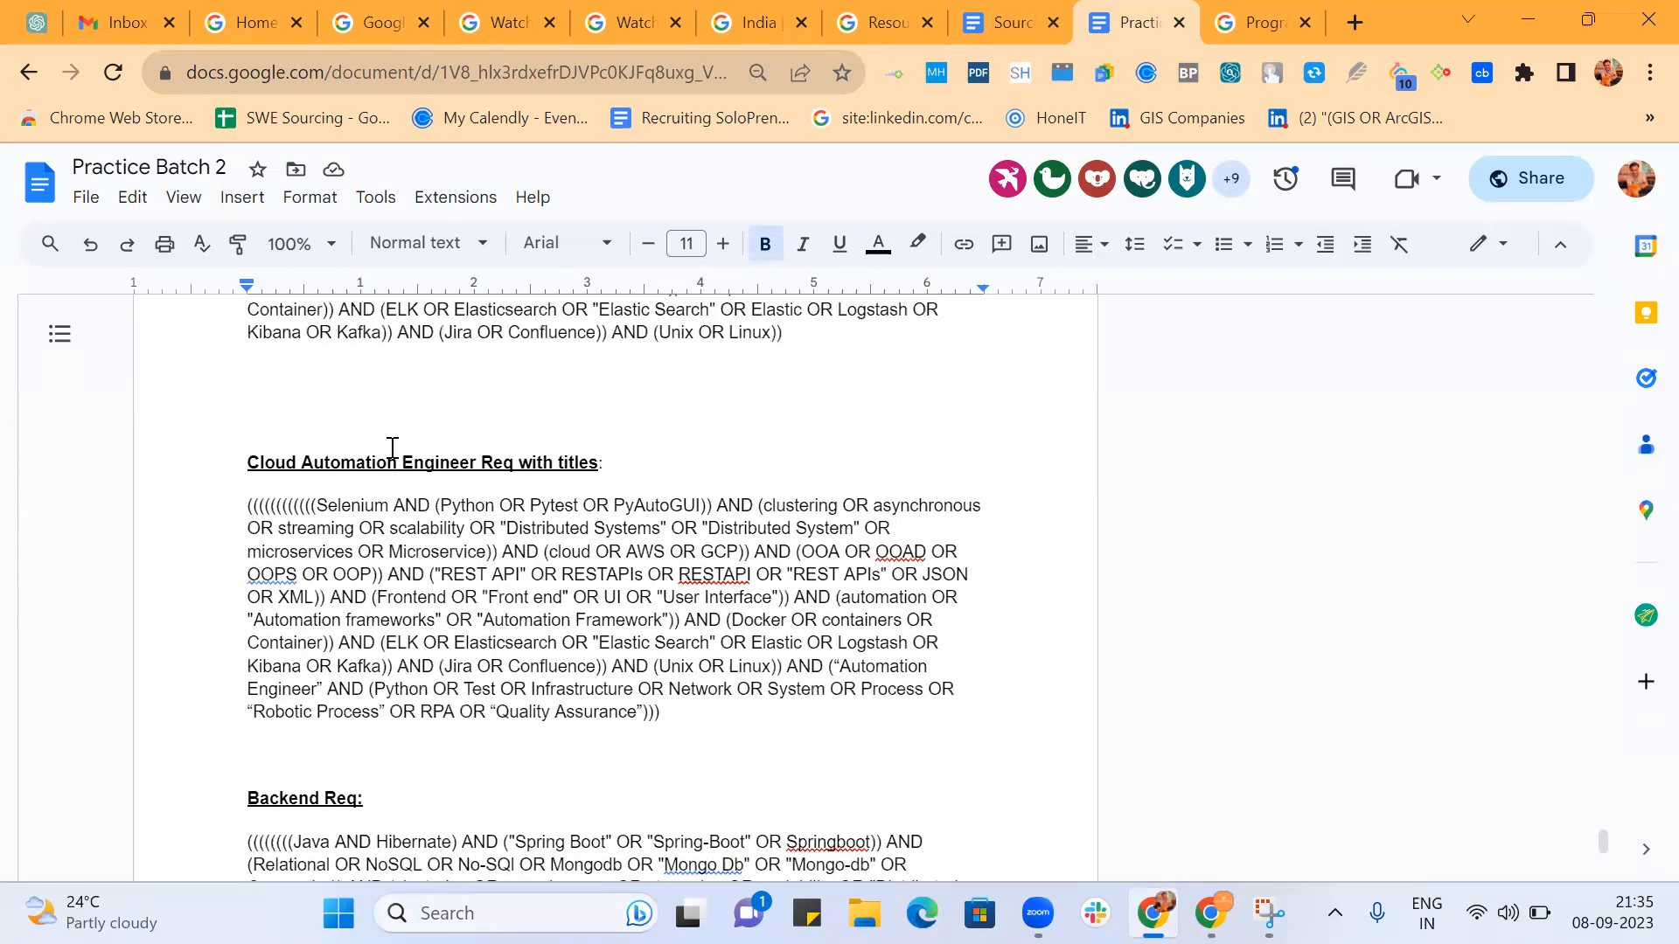
scroll(393, 448, up, 9)
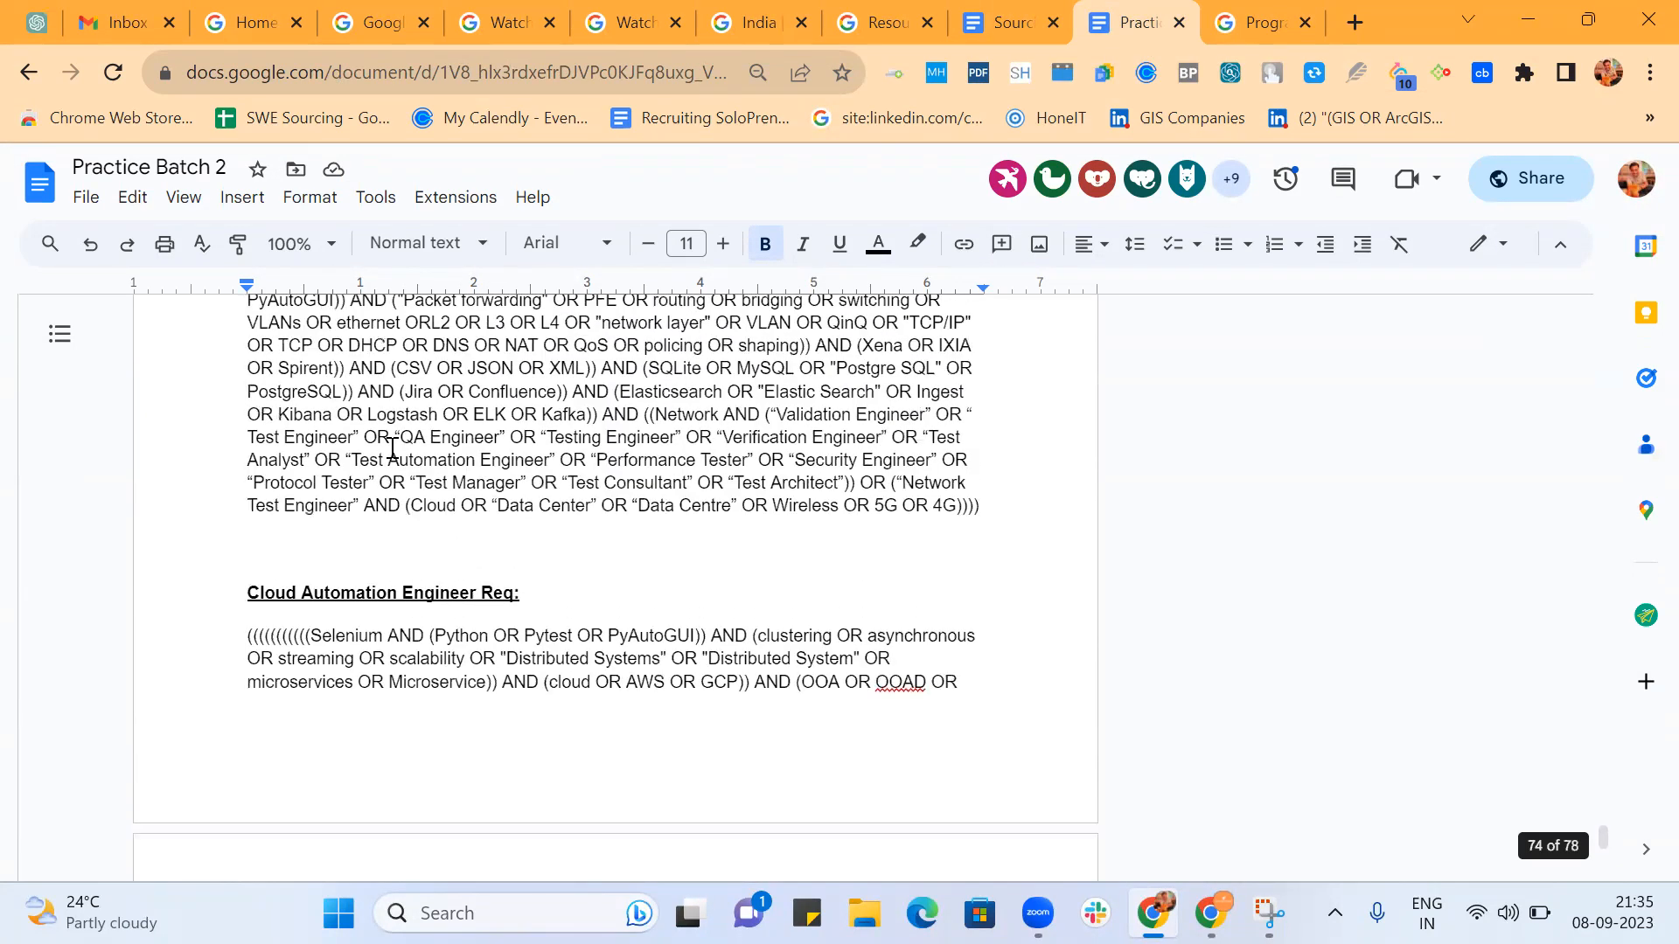
scroll(392, 447, up, 2)
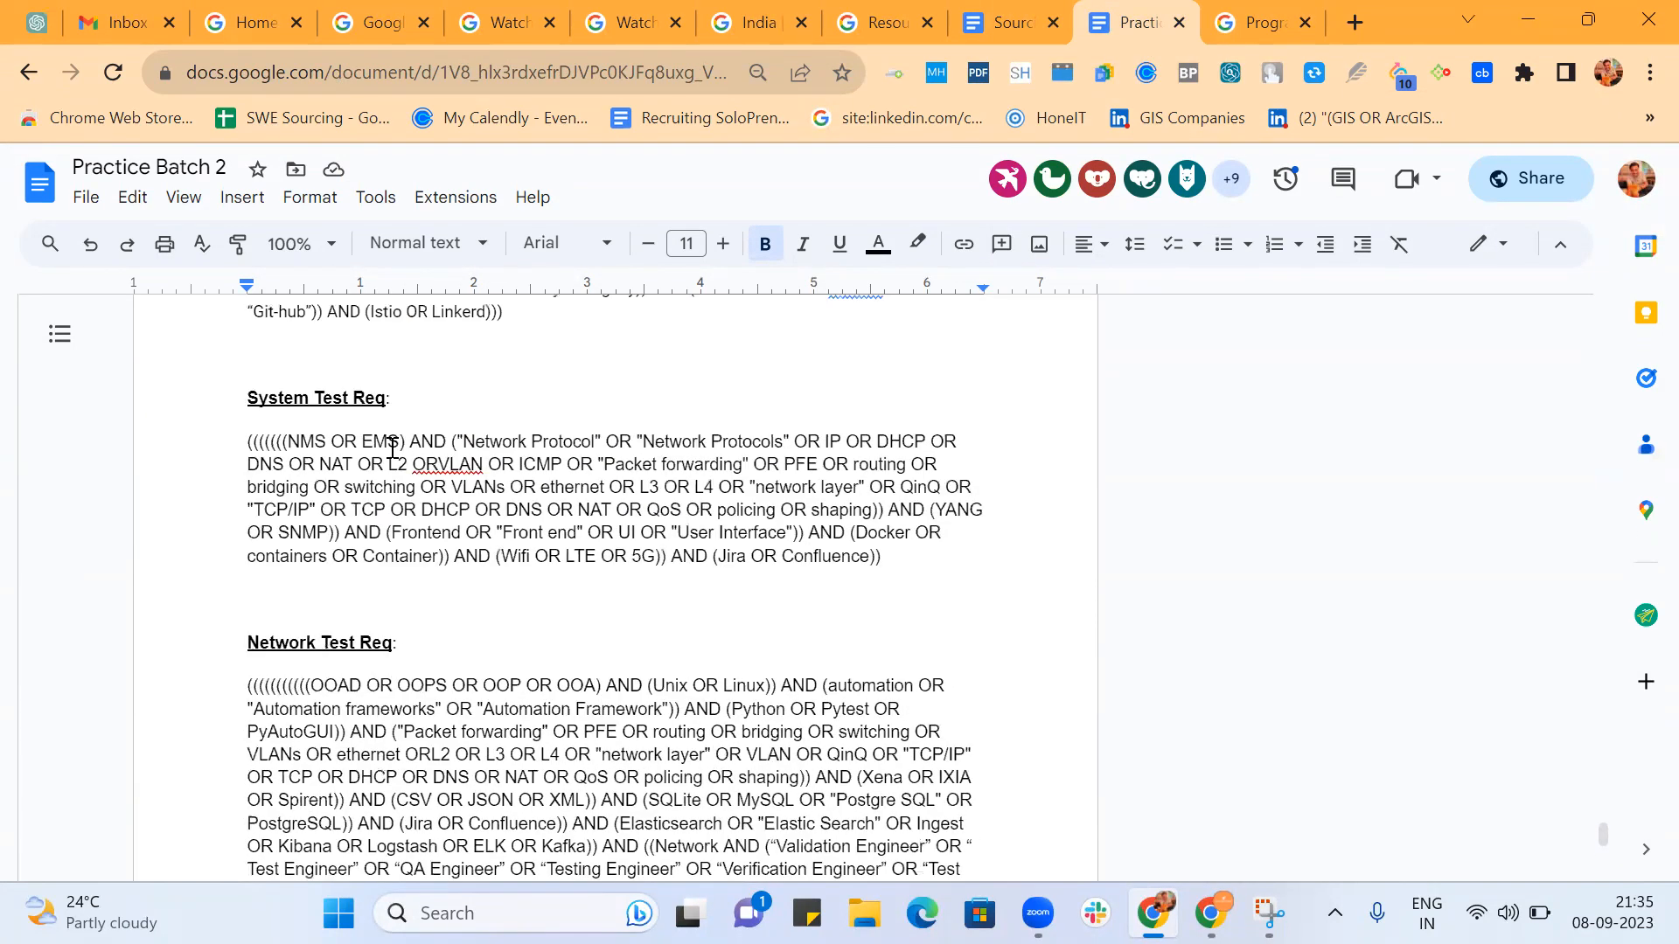
scroll(393, 448, up, 3)
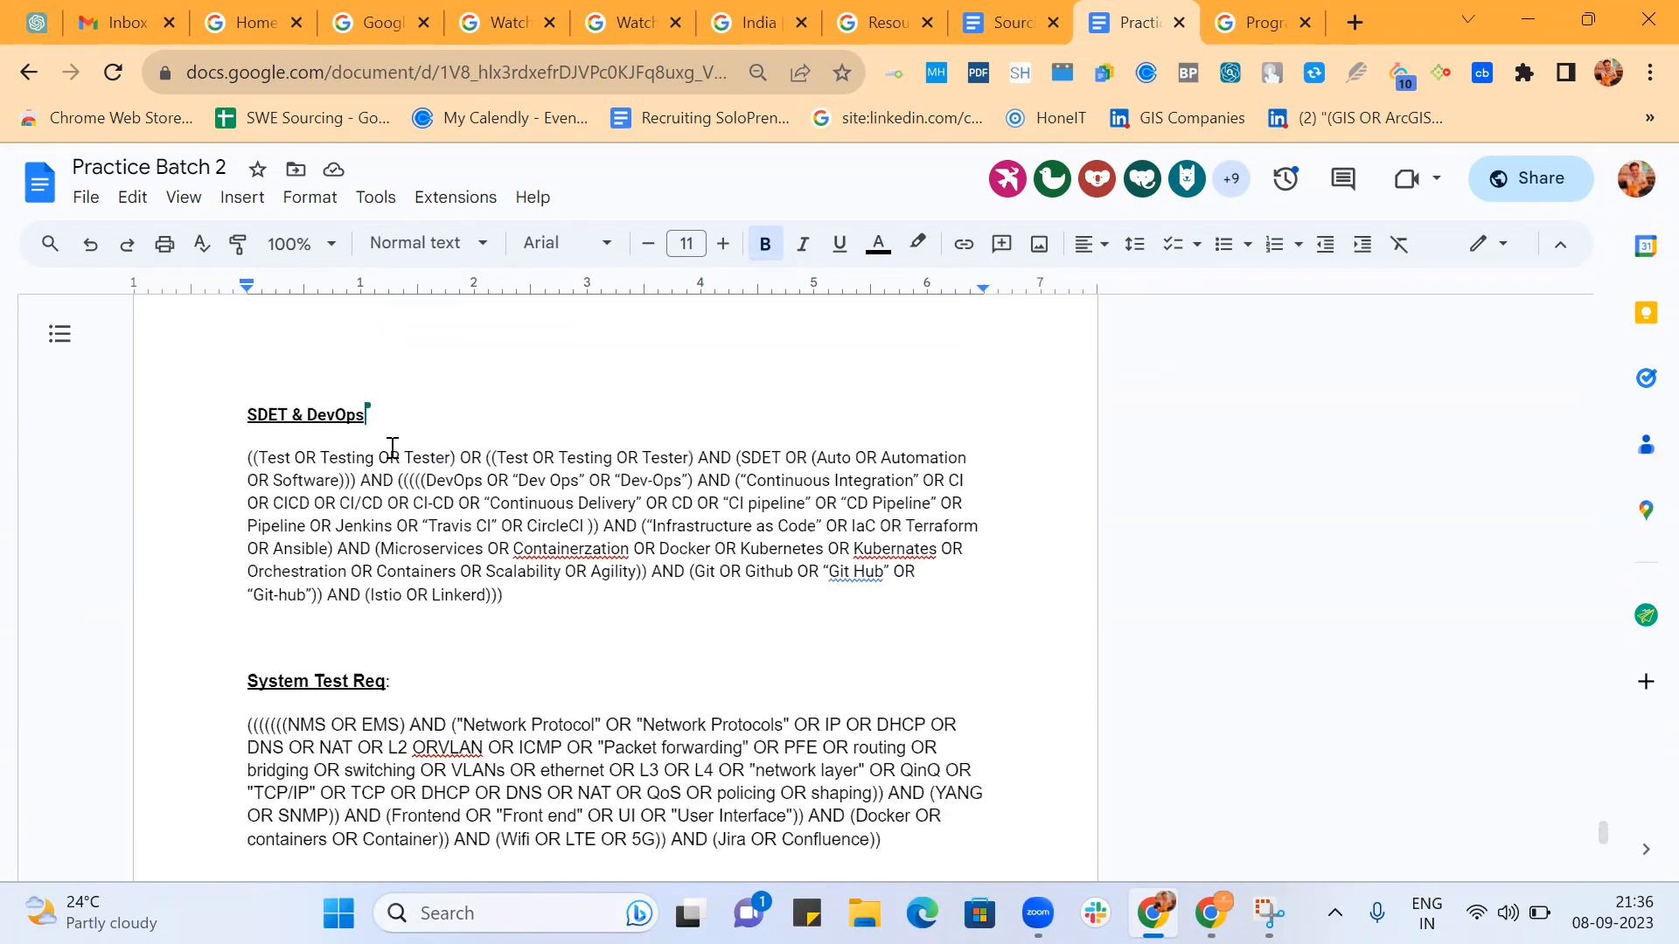
scroll(393, 447, up, 1)
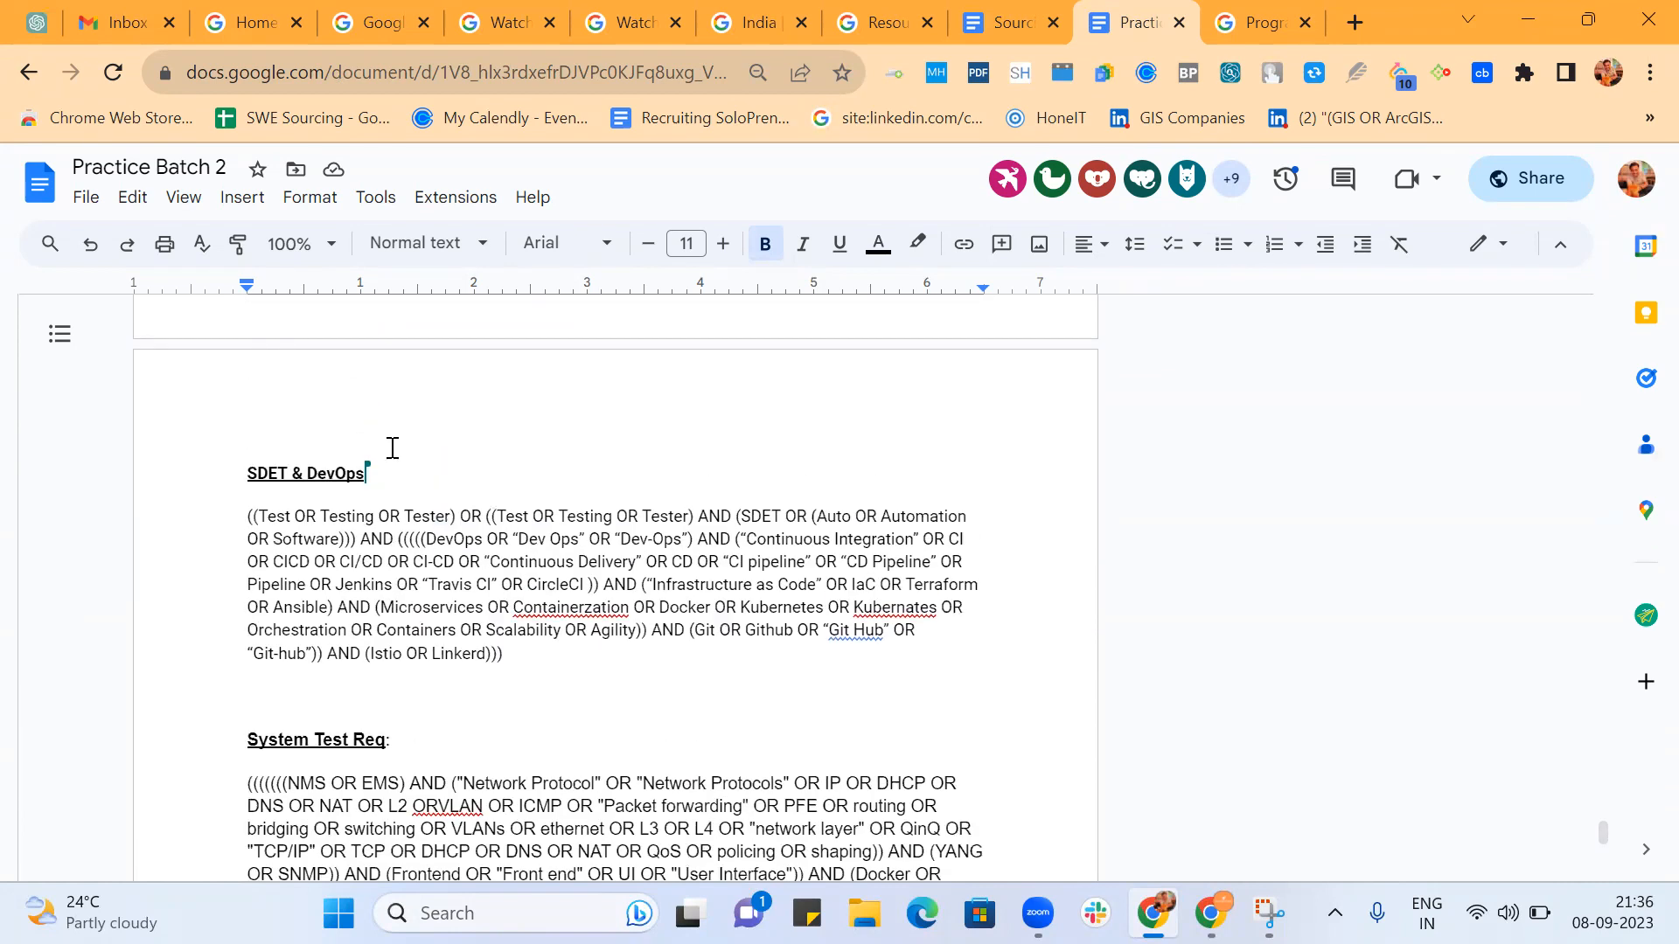
Examine the separate SDET and DevOps job-title strings and the preceding participant's green-marked section of nested title strings.
scroll(392, 448, up, 5)
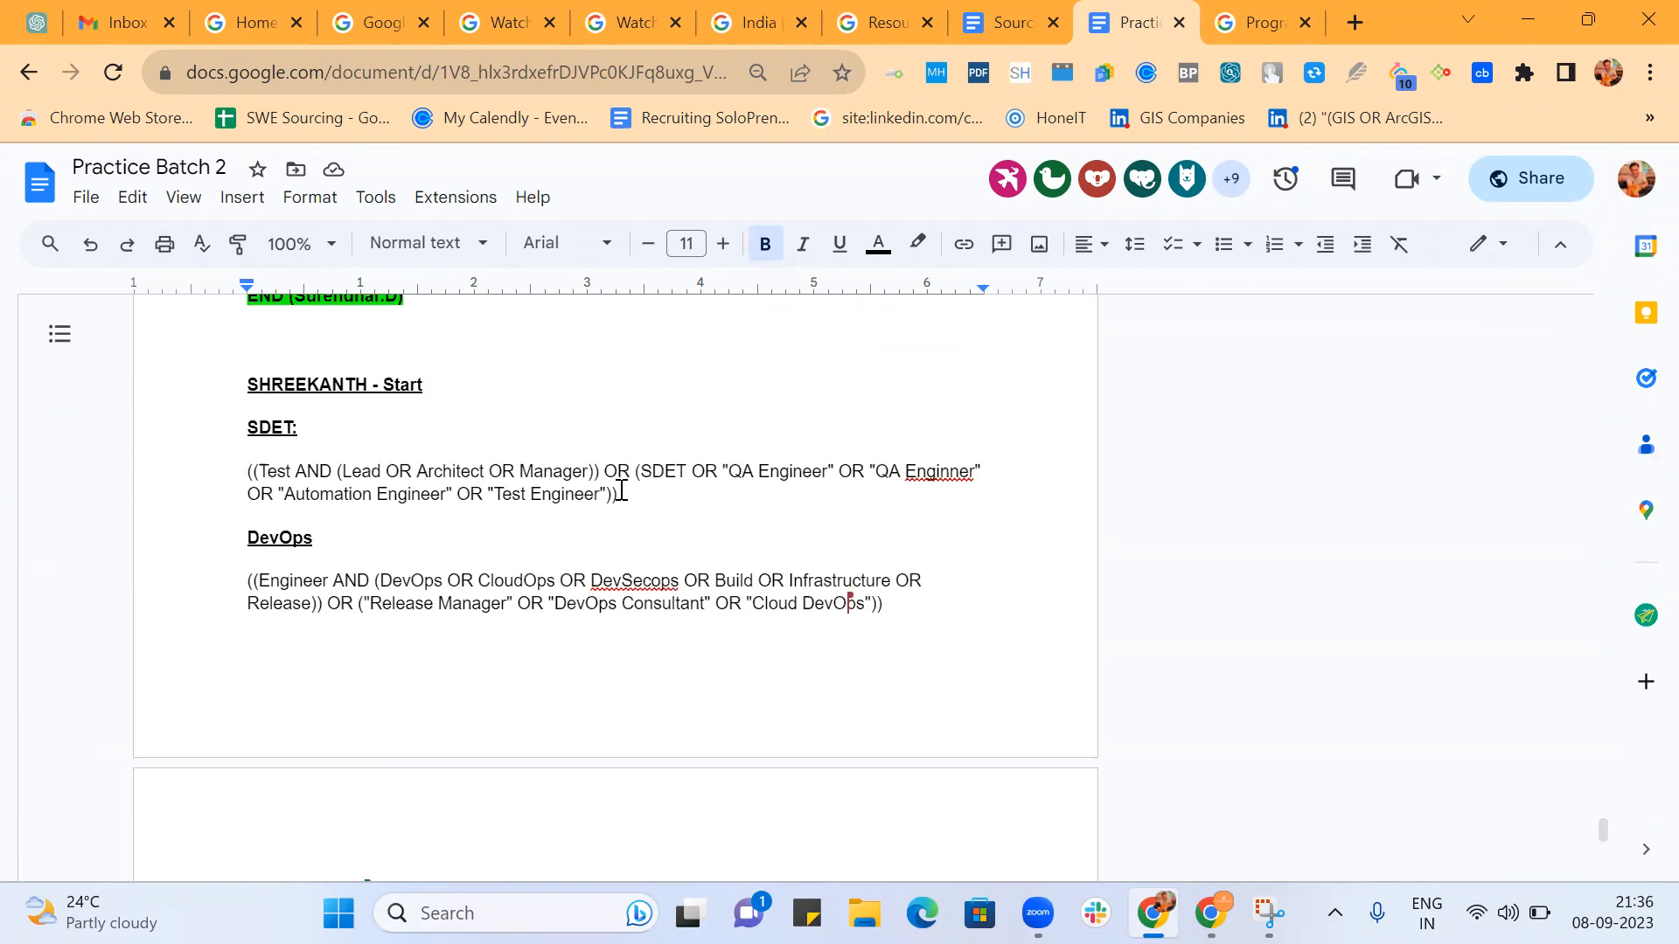
scroll(621, 490, up, 3)
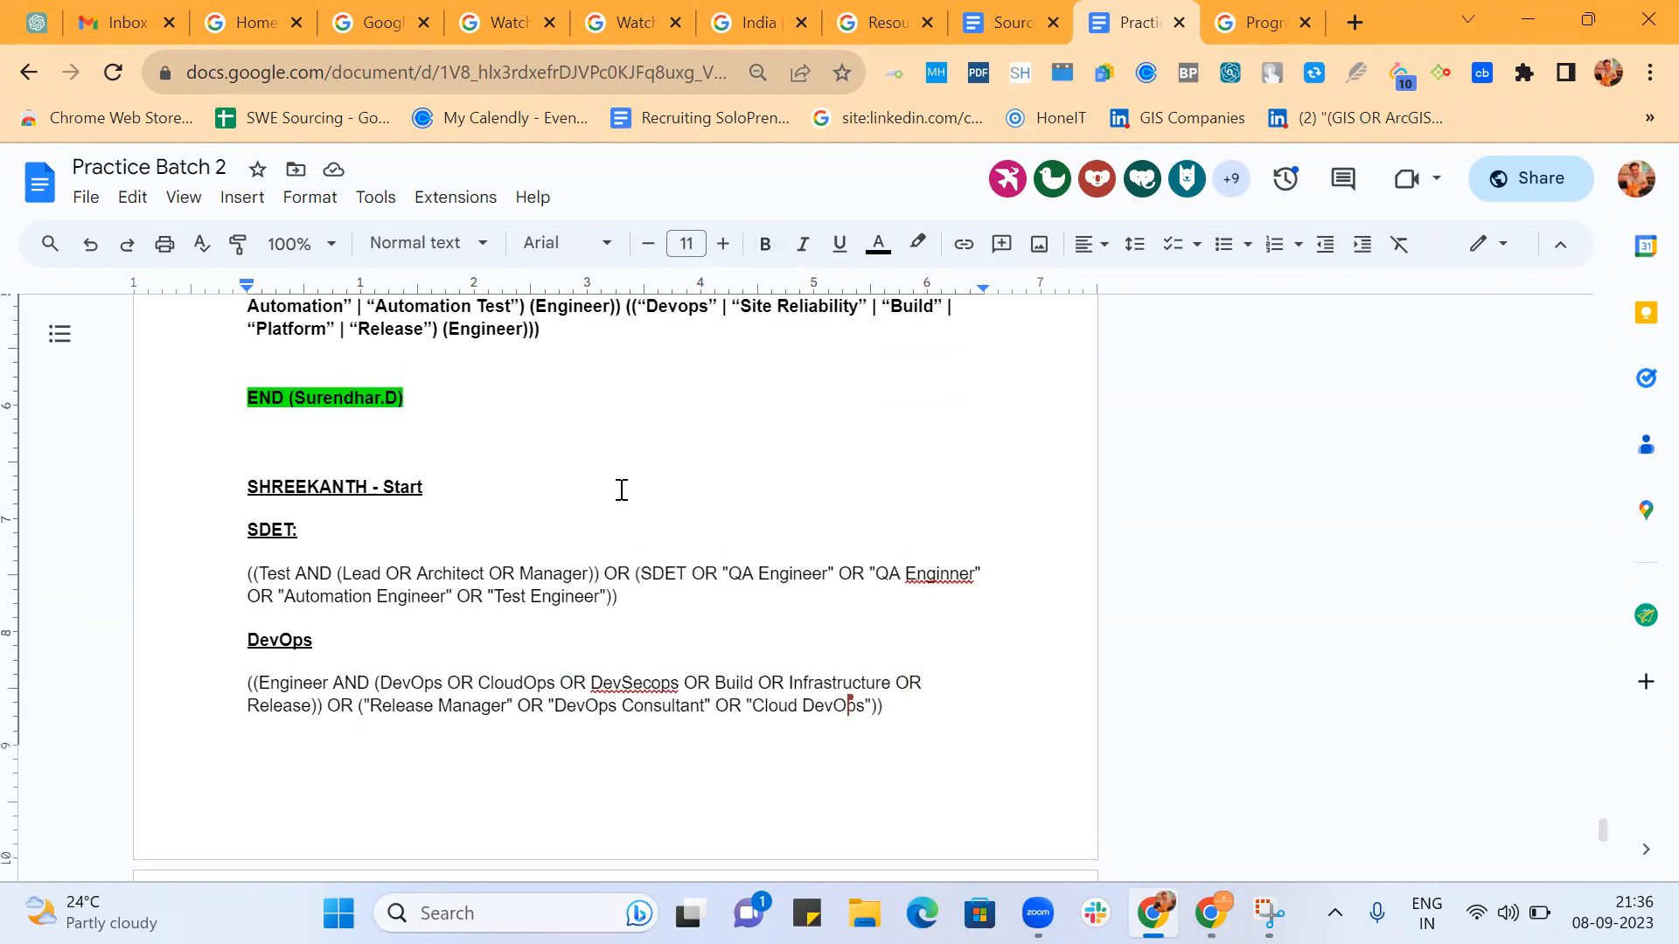
scroll(621, 490, up, 1)
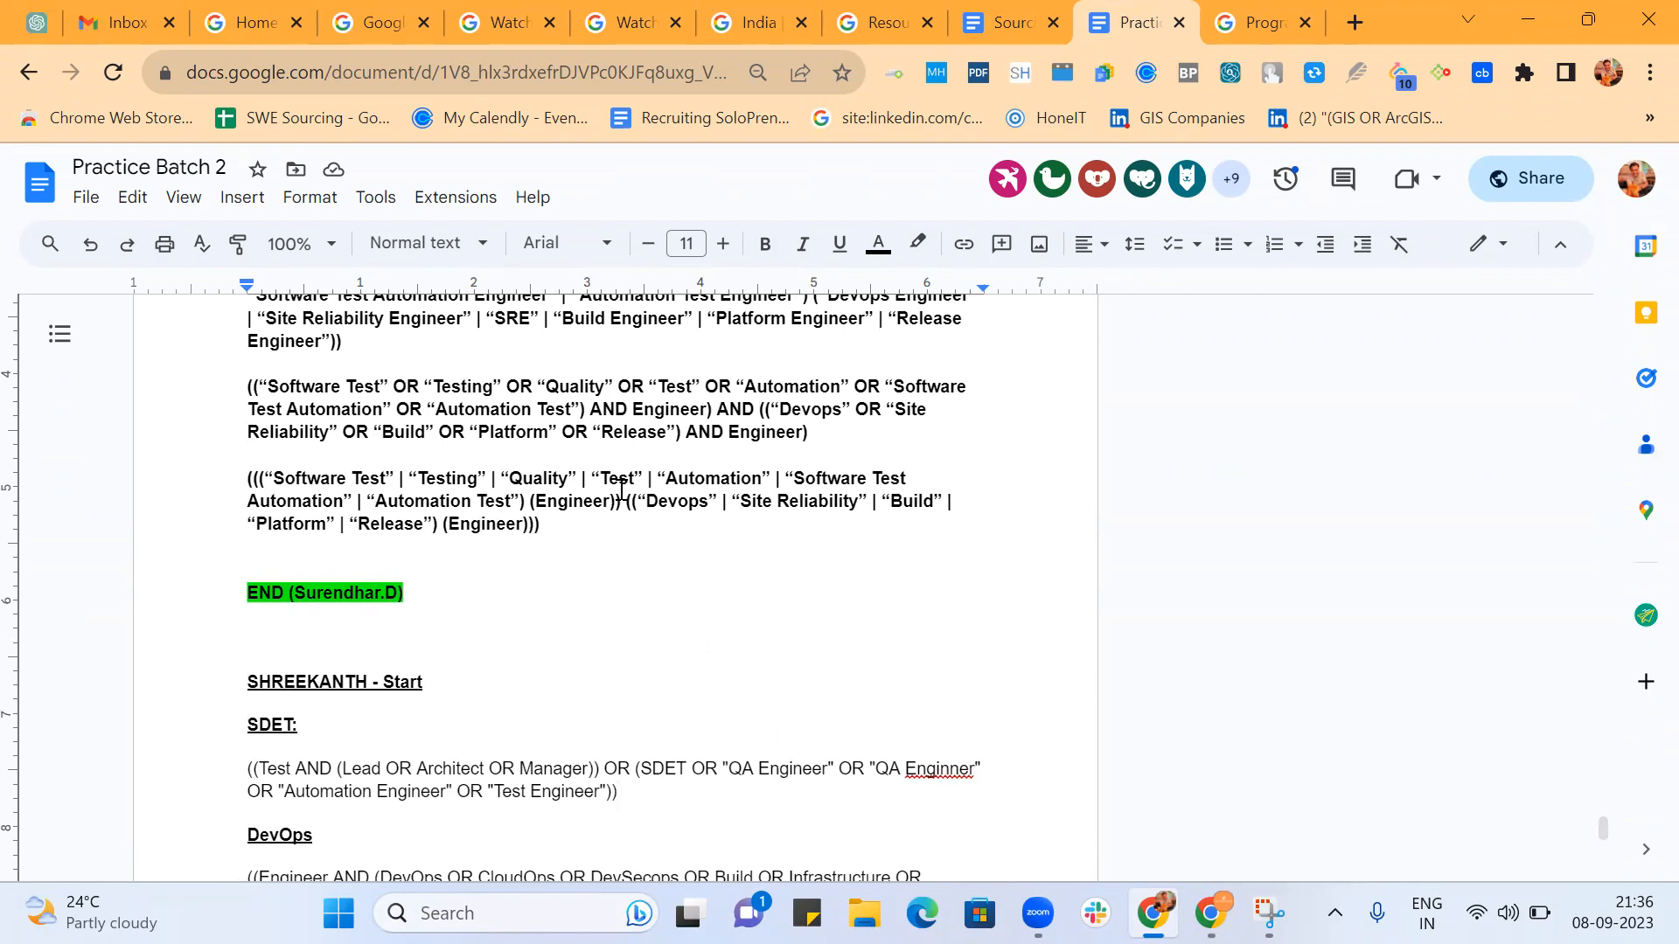
scroll(573, 633, up, 4)
scroll(574, 633, up, 2)
scroll(574, 633, down, 2)
scroll(573, 636, down, 1)
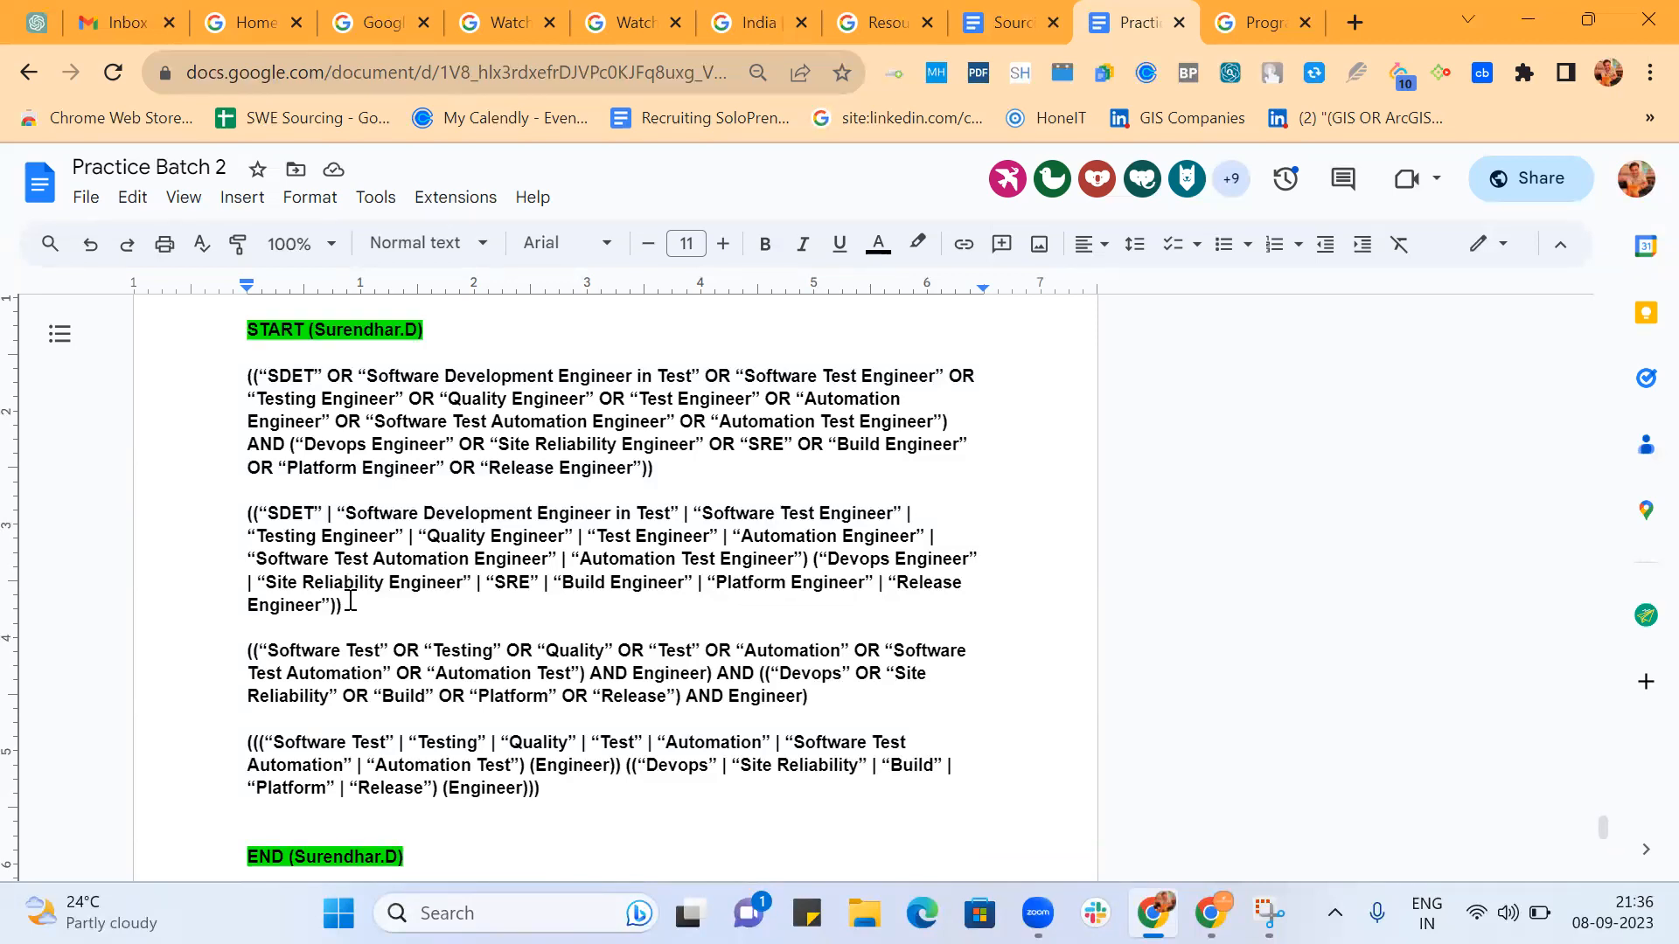
Add the line SDET in the blank space after the last participant's string at the end of the document.
scroll(350, 601, down, 5)
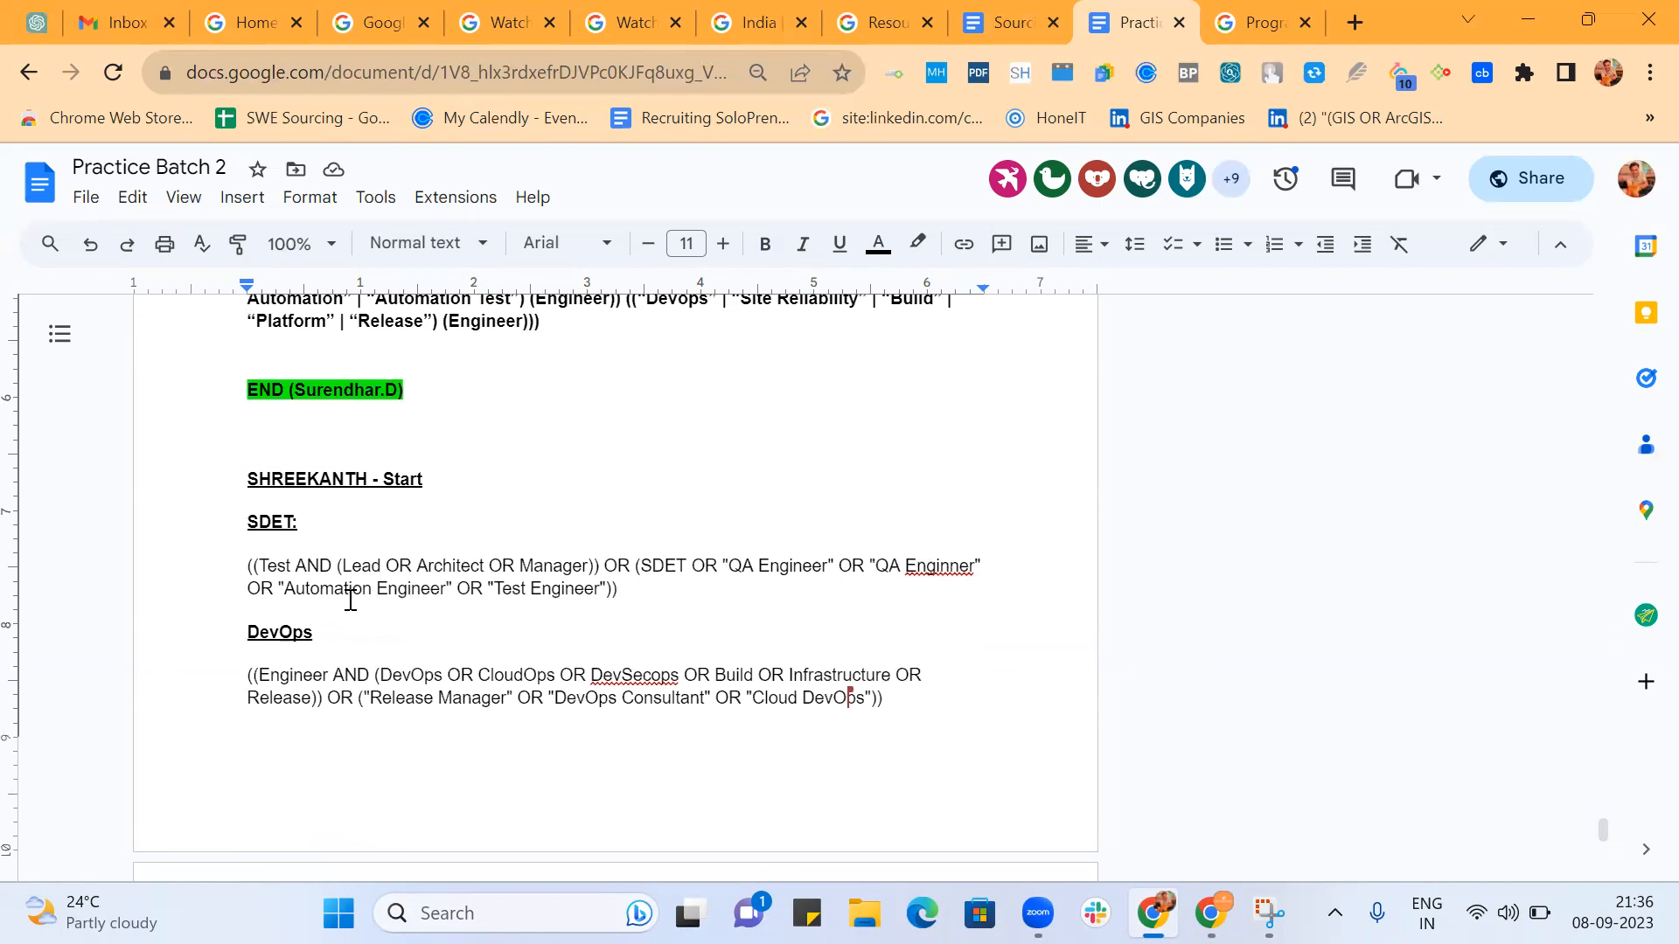
scroll(350, 600, down, 5)
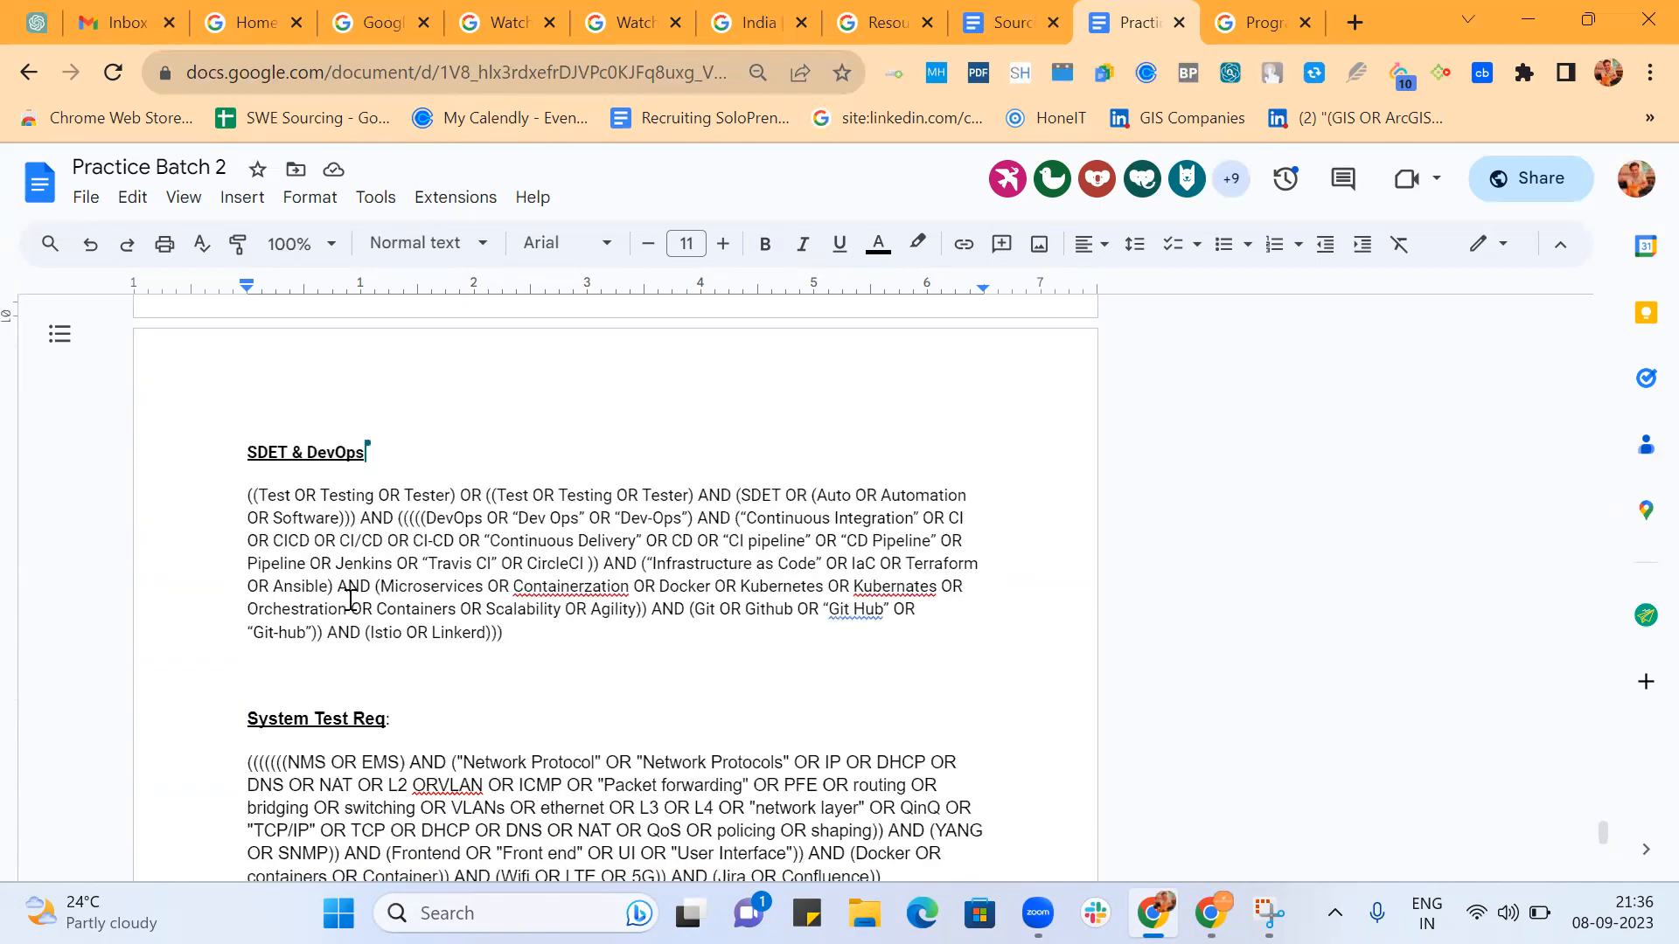
scroll(350, 600, down, 3)
scroll(350, 601, down, 10)
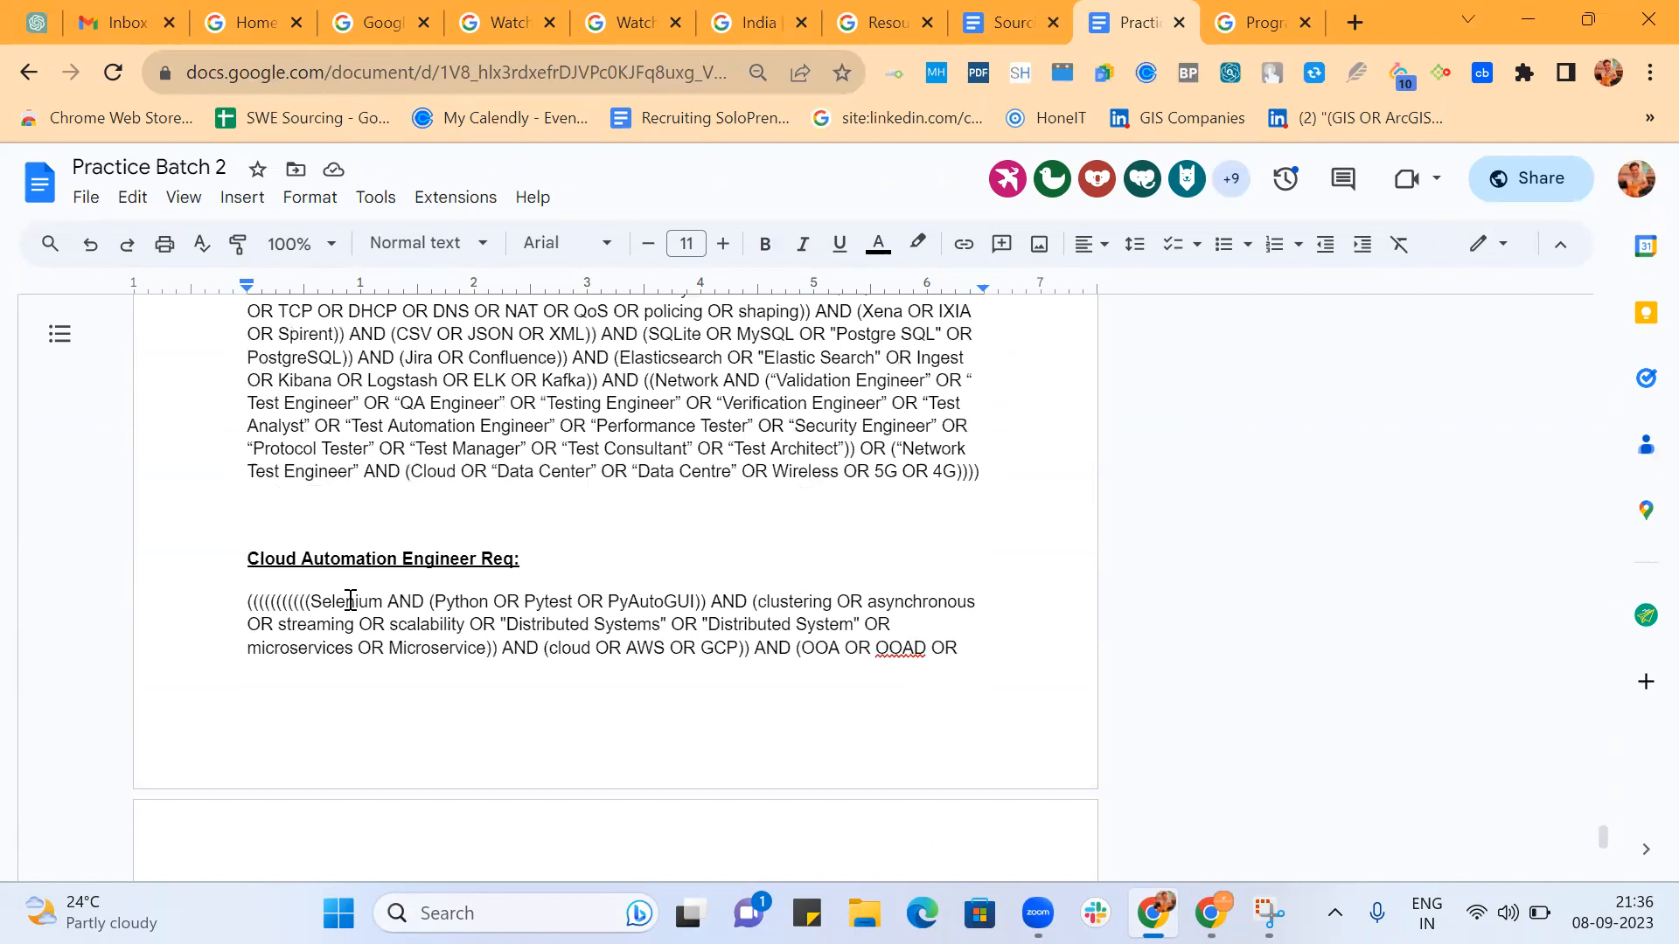
scroll(350, 600, down, 15)
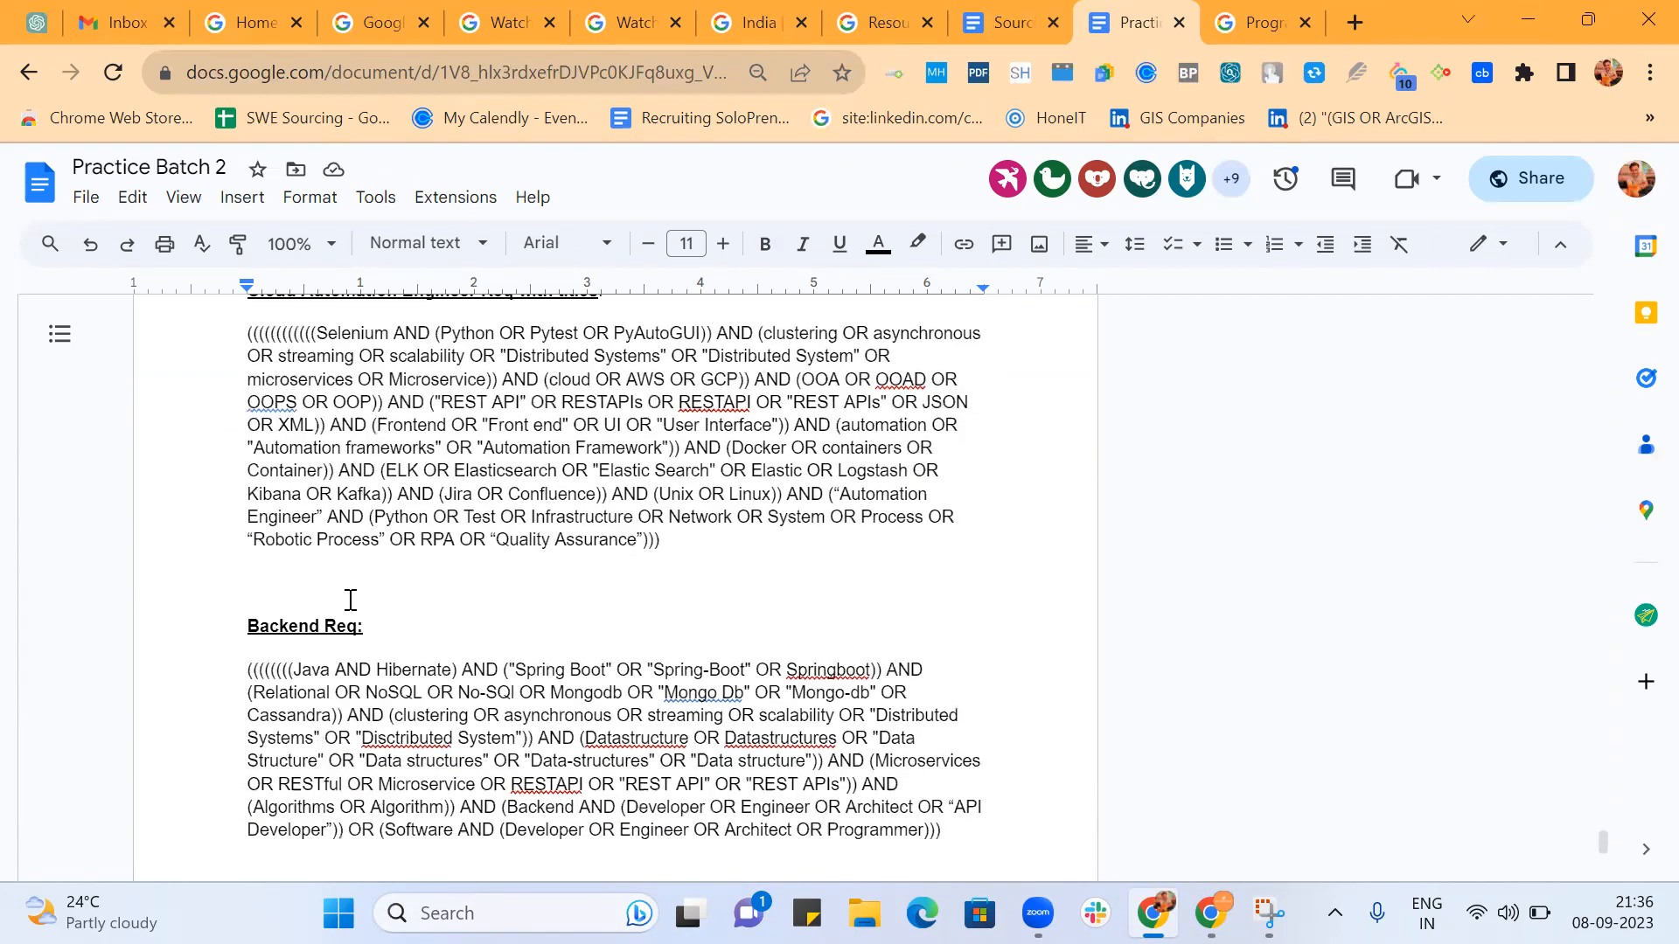
scroll(350, 600, down, 20)
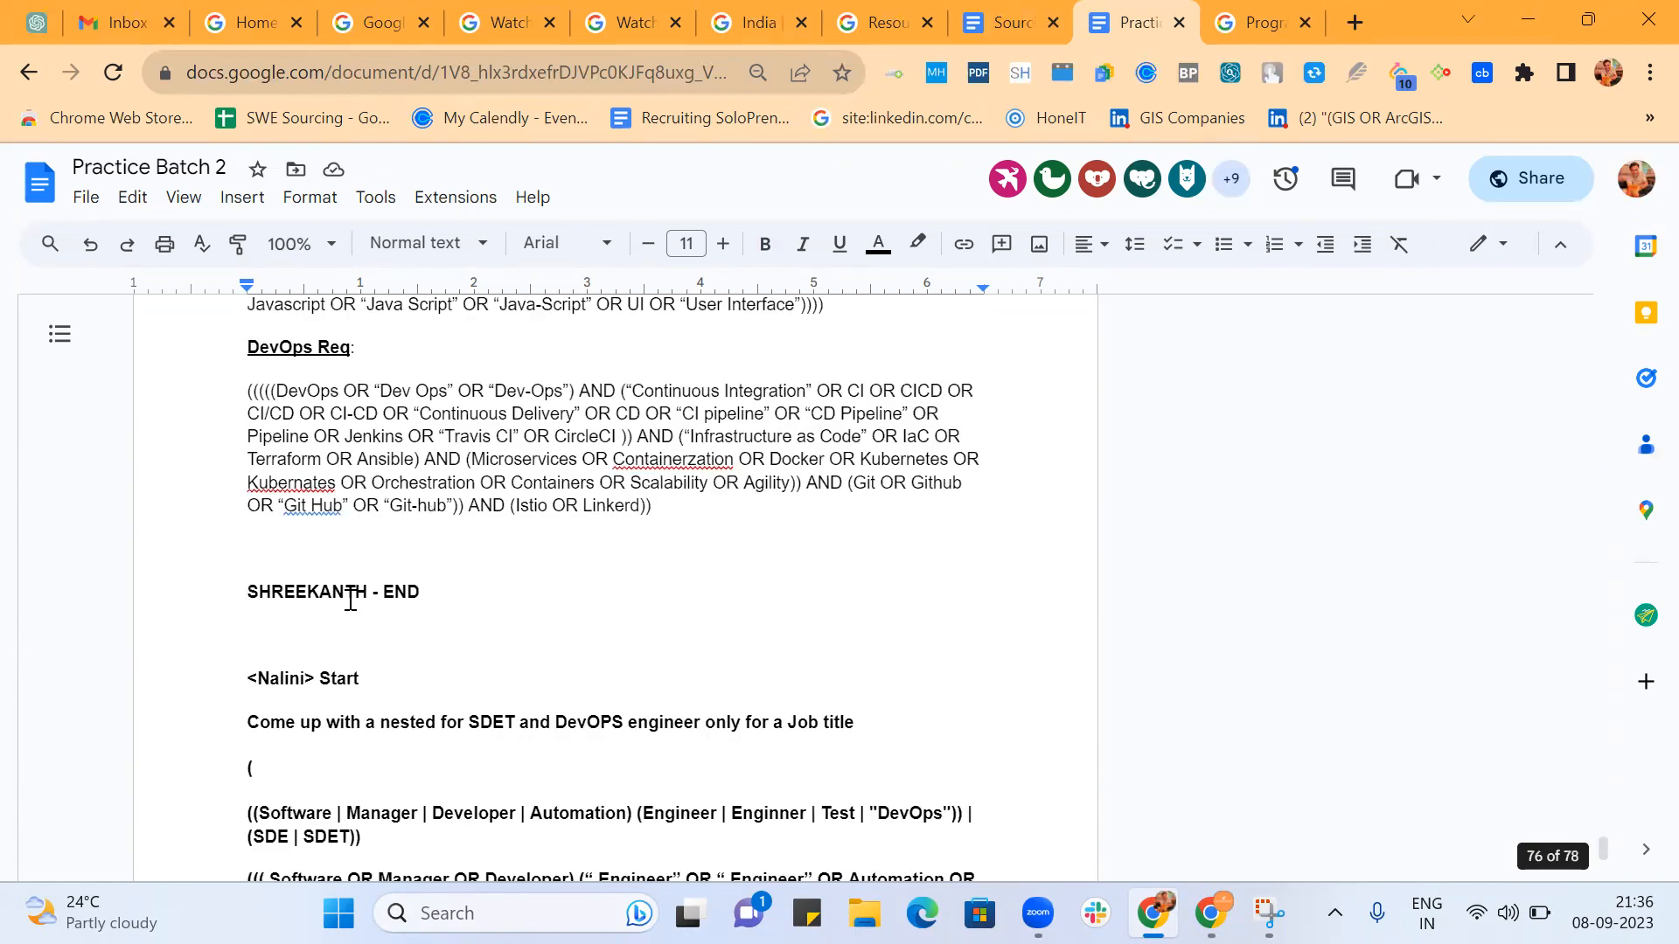
scroll(350, 602, down, 15)
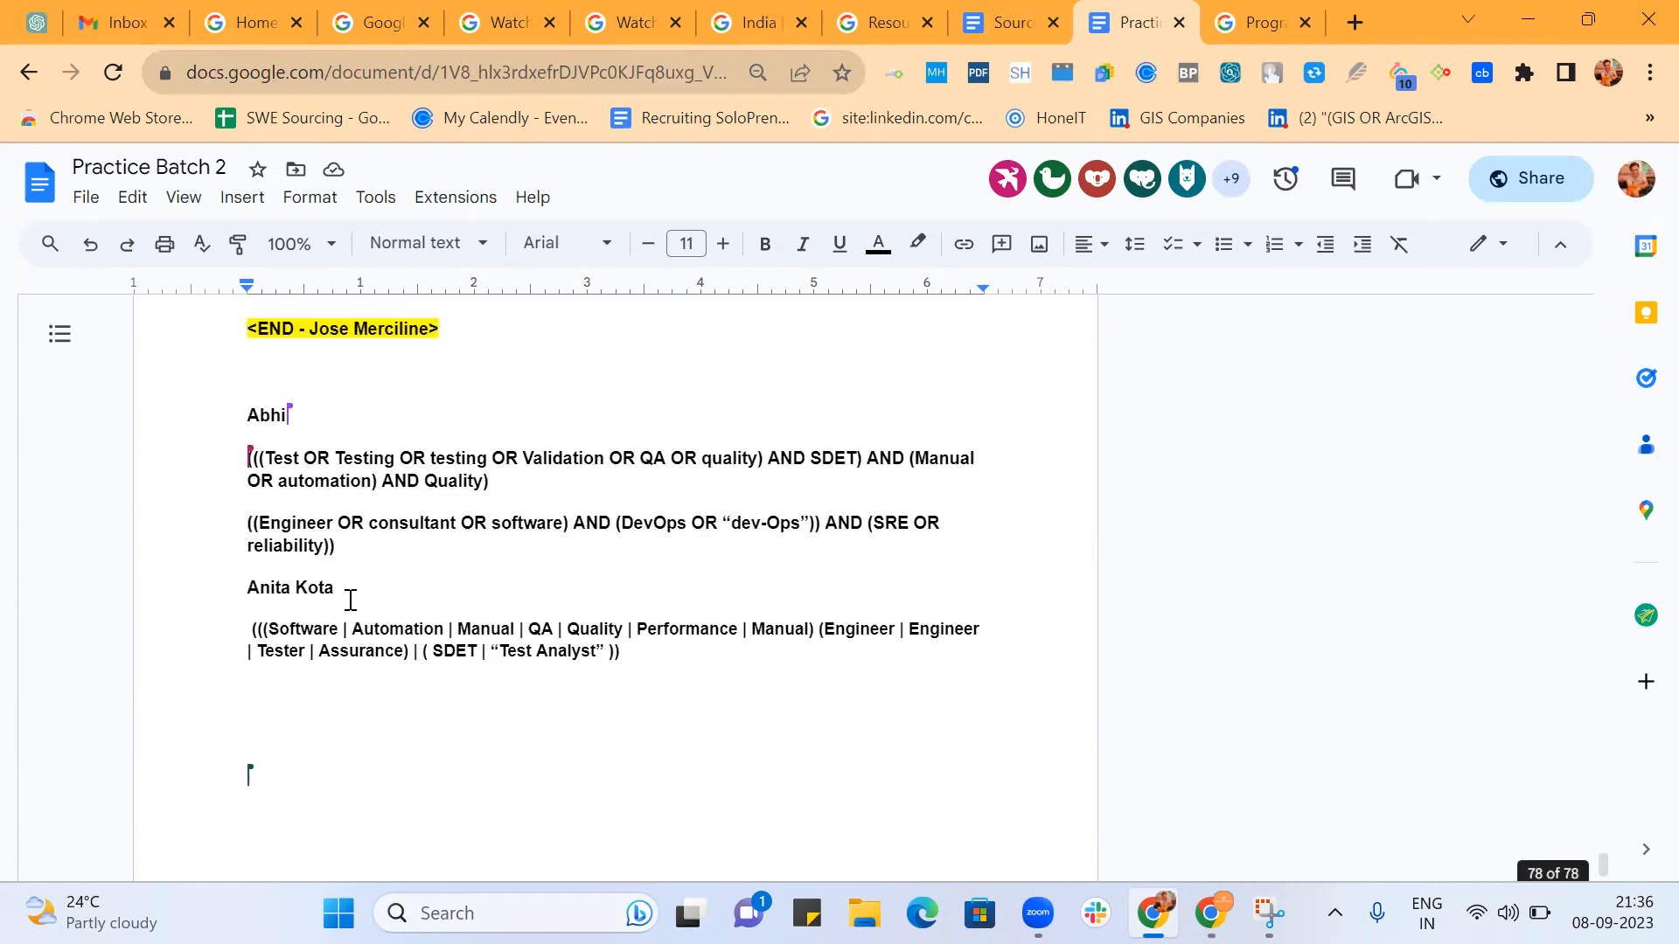
scroll(367, 681, down, 1)
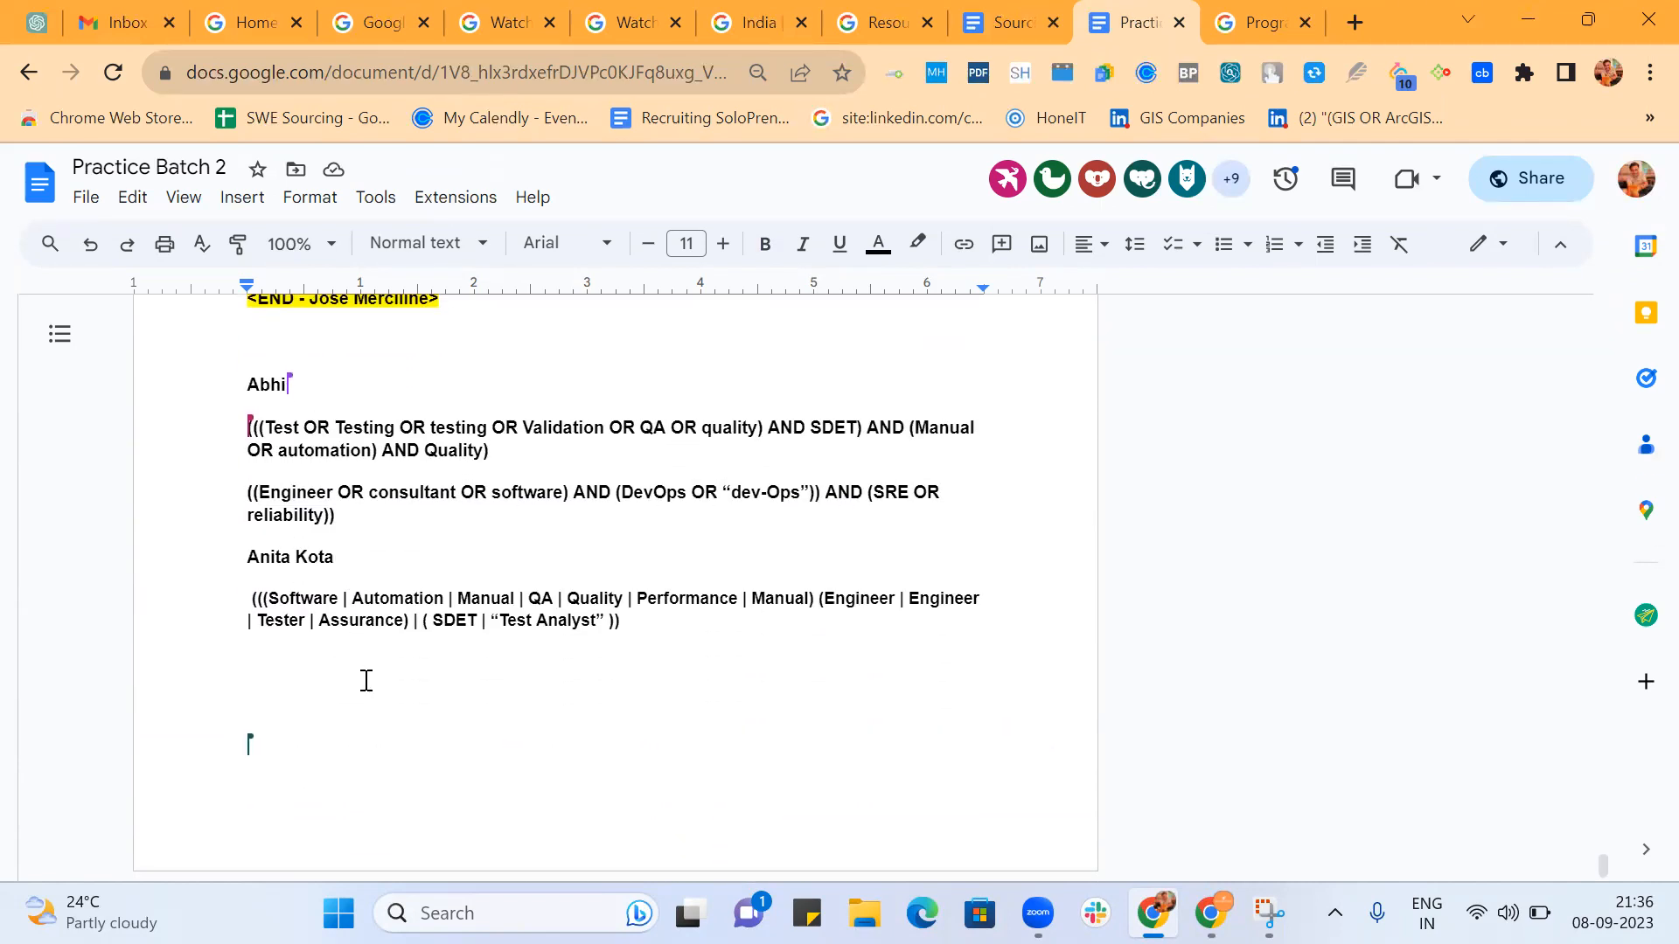
key(Return)
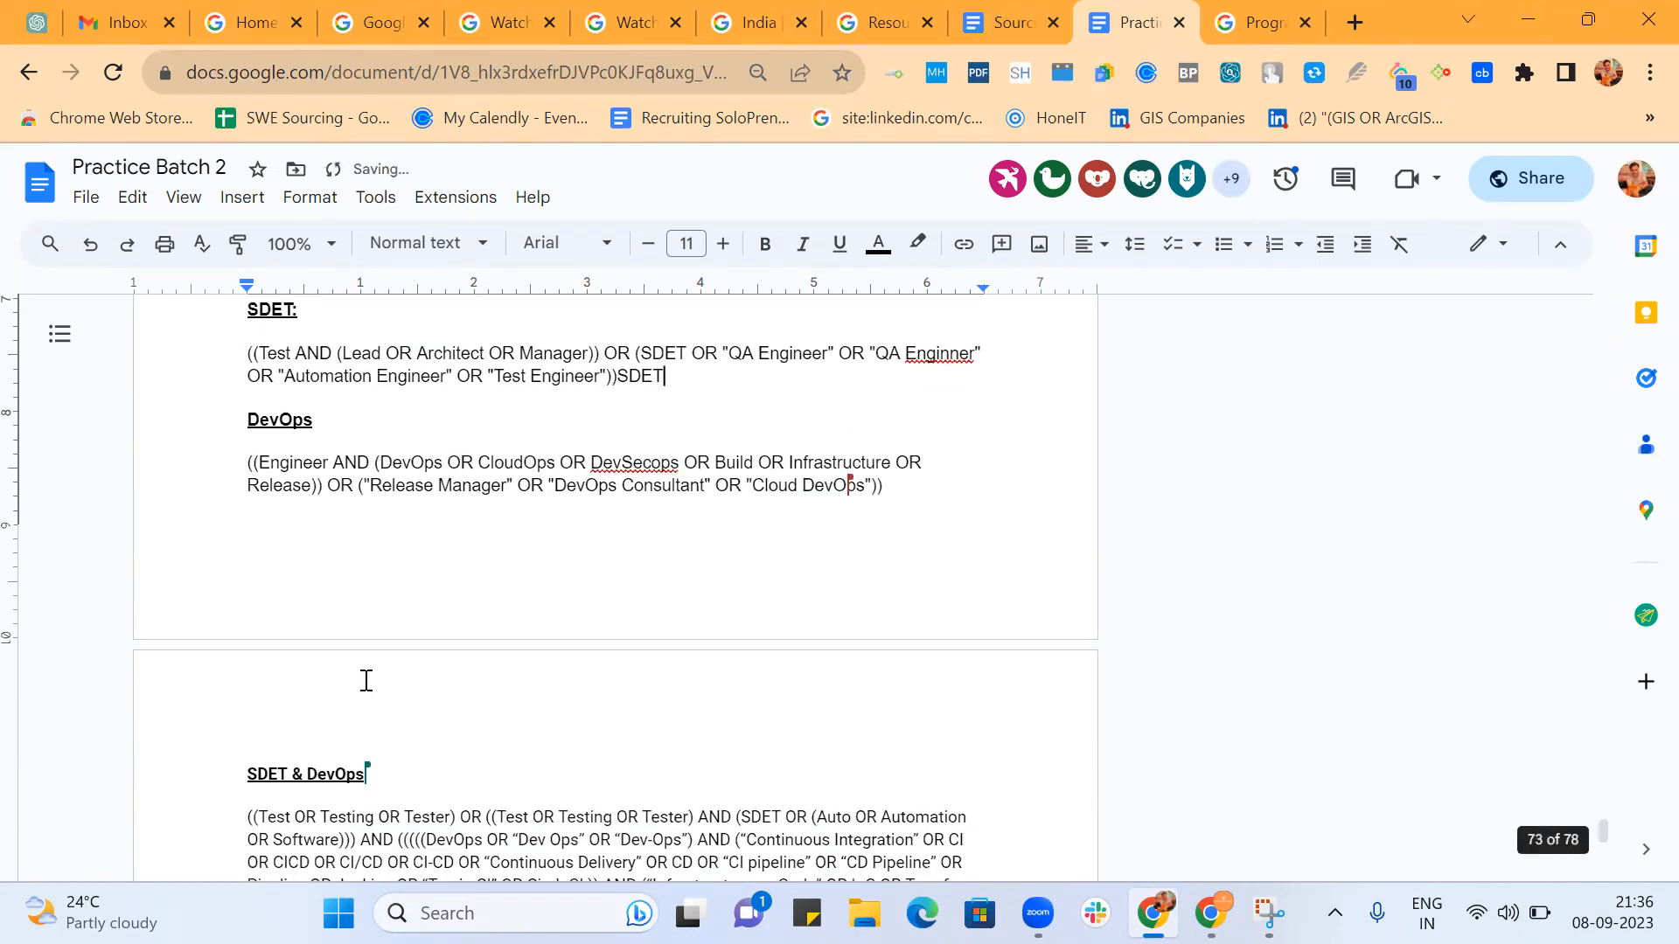
scroll(367, 681, down, 10)
scroll(367, 681, down, 20)
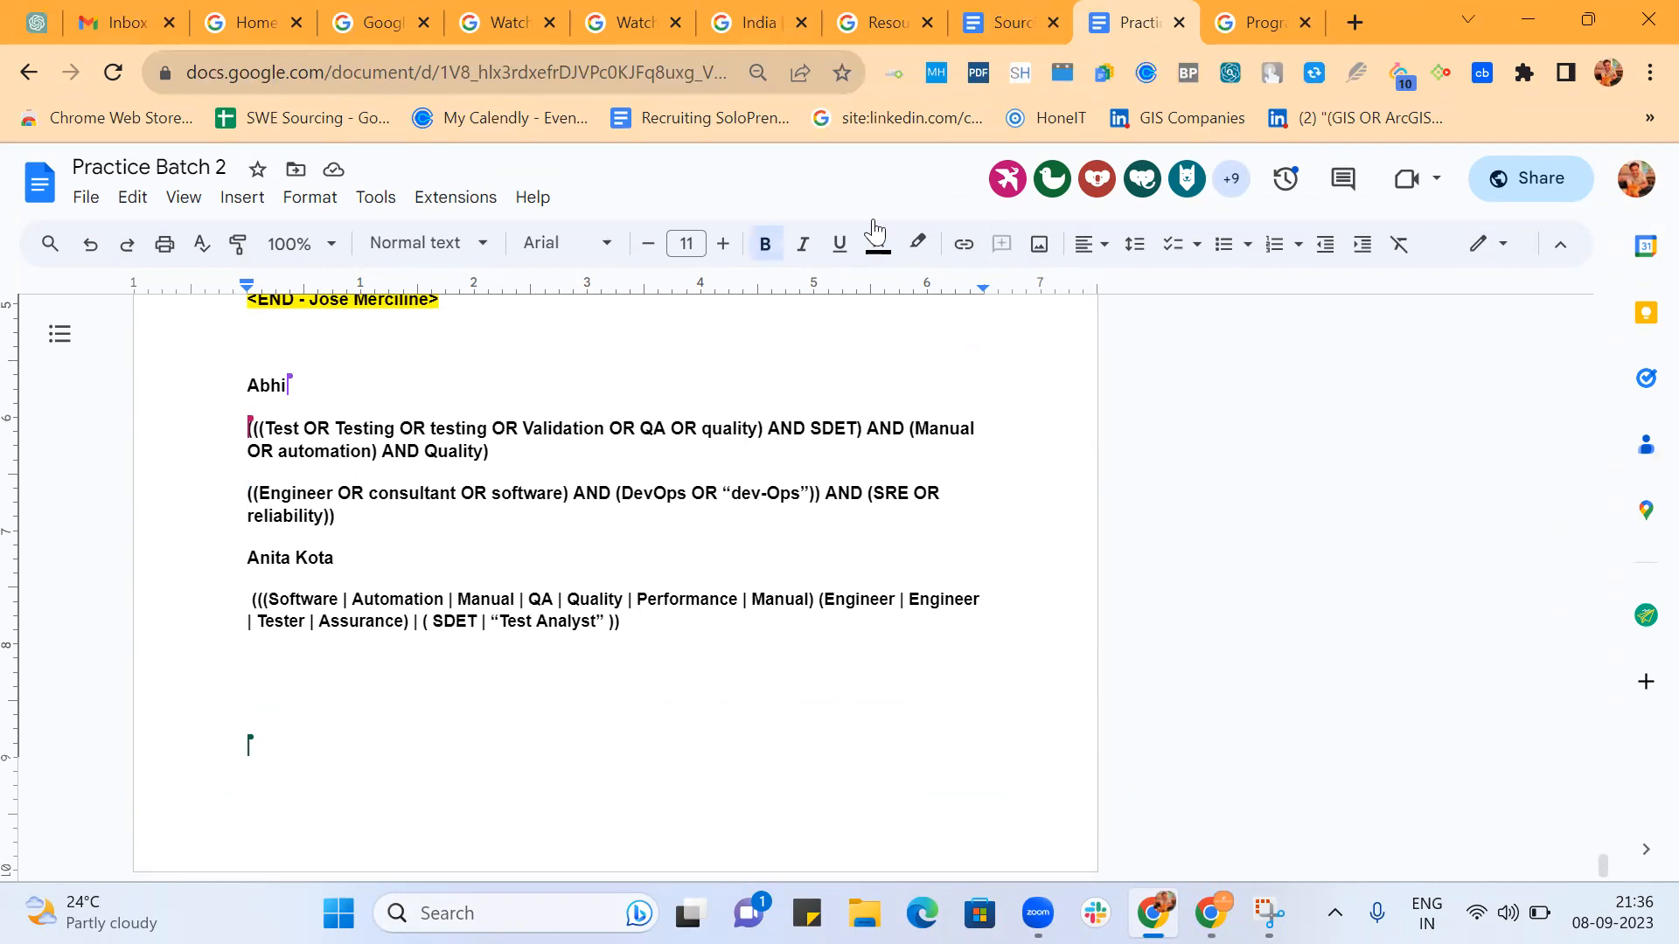
text(SDE)
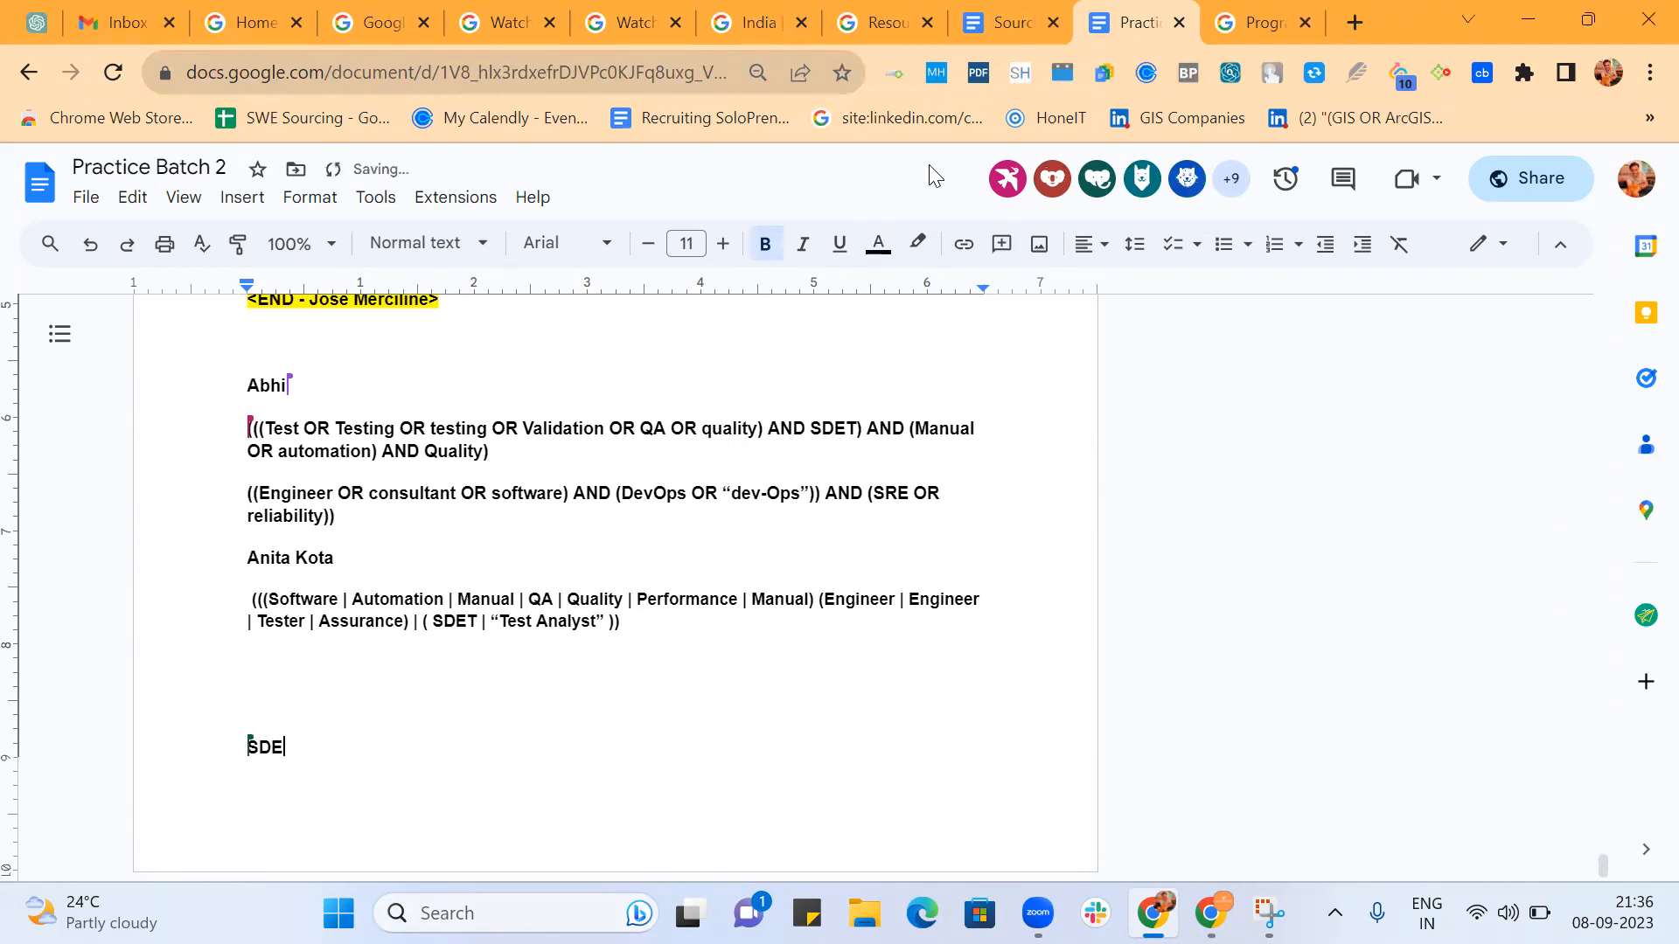
text(T)
key(Return)
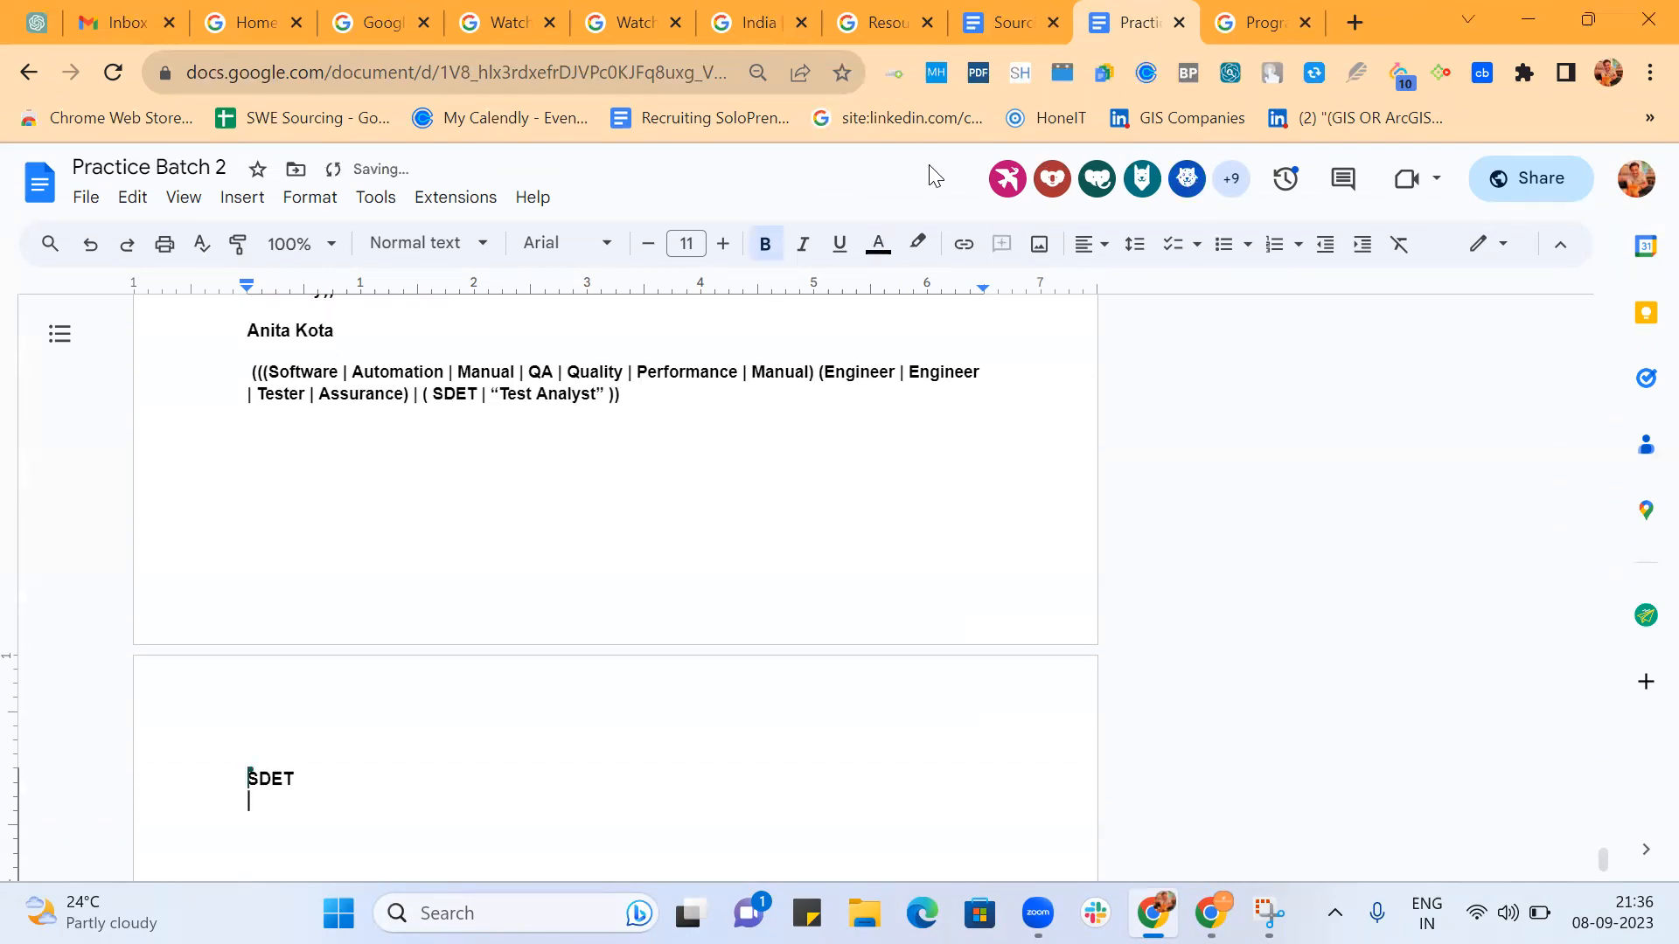
Add the job title Software Development engineer in test on the line below SDET, leaving blank lines beneath it.
text(S)
key(Return)
key(Return)
key(Return)
key(Return)
key(Return)
key(Return)
key(Return)
key(Return)
key(Return)
key(Return)
key(Return)
key(Return)
key(Return)
key(Return)
key(Return)
key(Return)
key(Return)
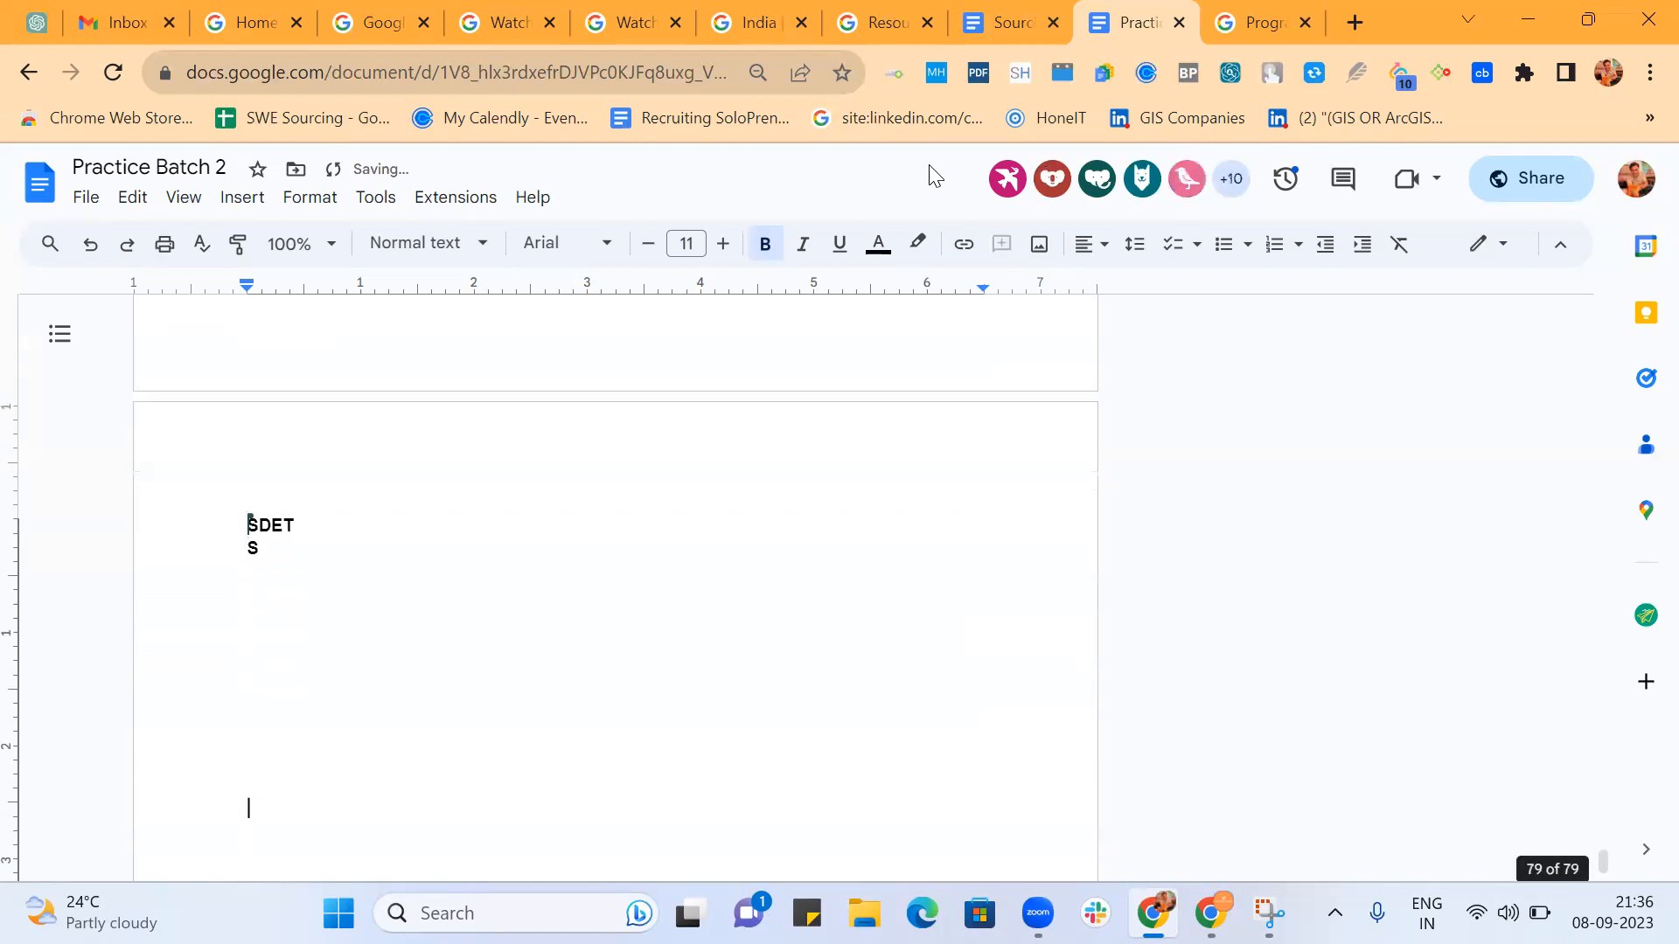
click(263, 458)
text(oftwrae)
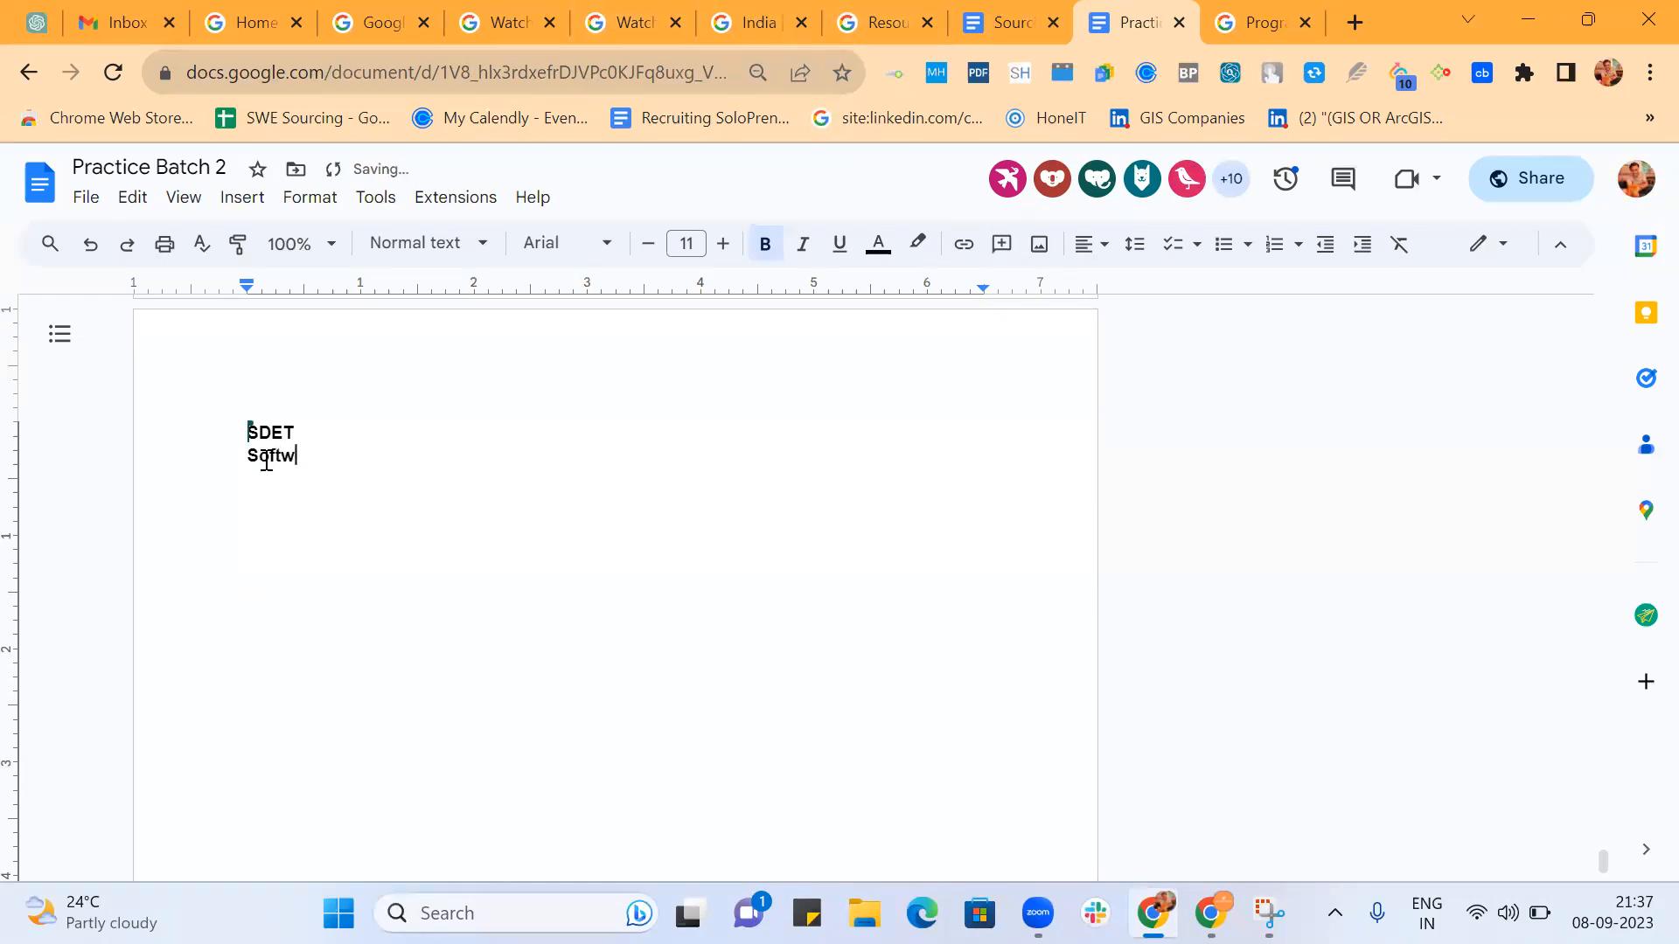
key(BackSpace)
key(BackSpace)
key(BackSpace)
key(BackSpace)
key(BackSpace)
text(ware Development engineer )
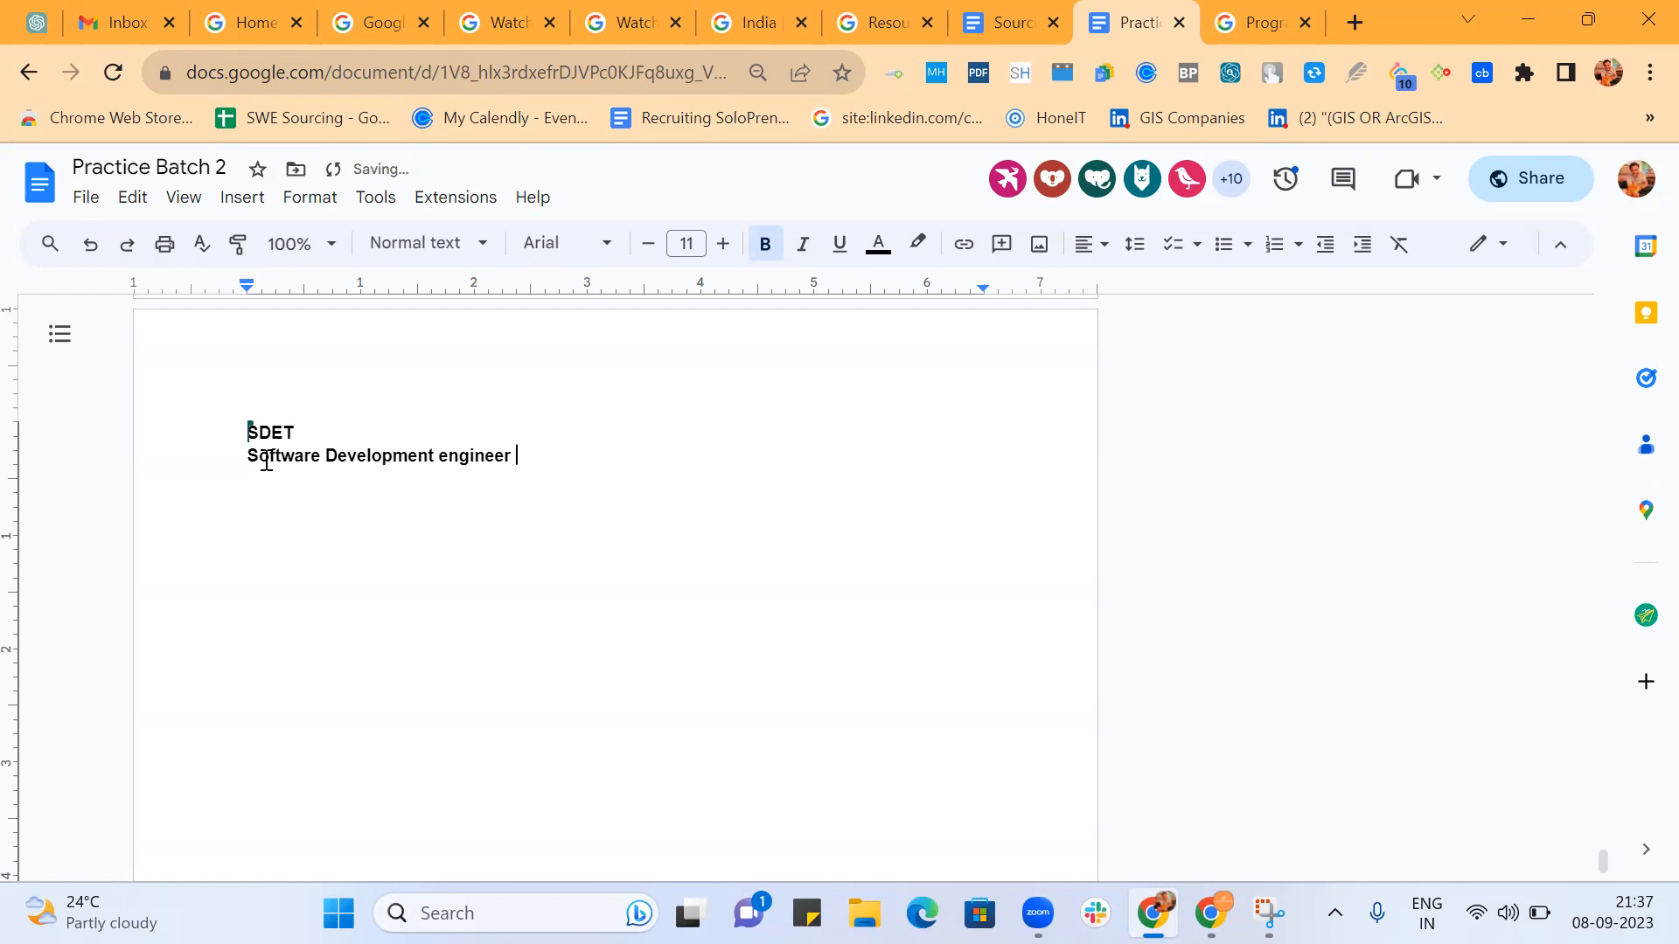
text(in test)
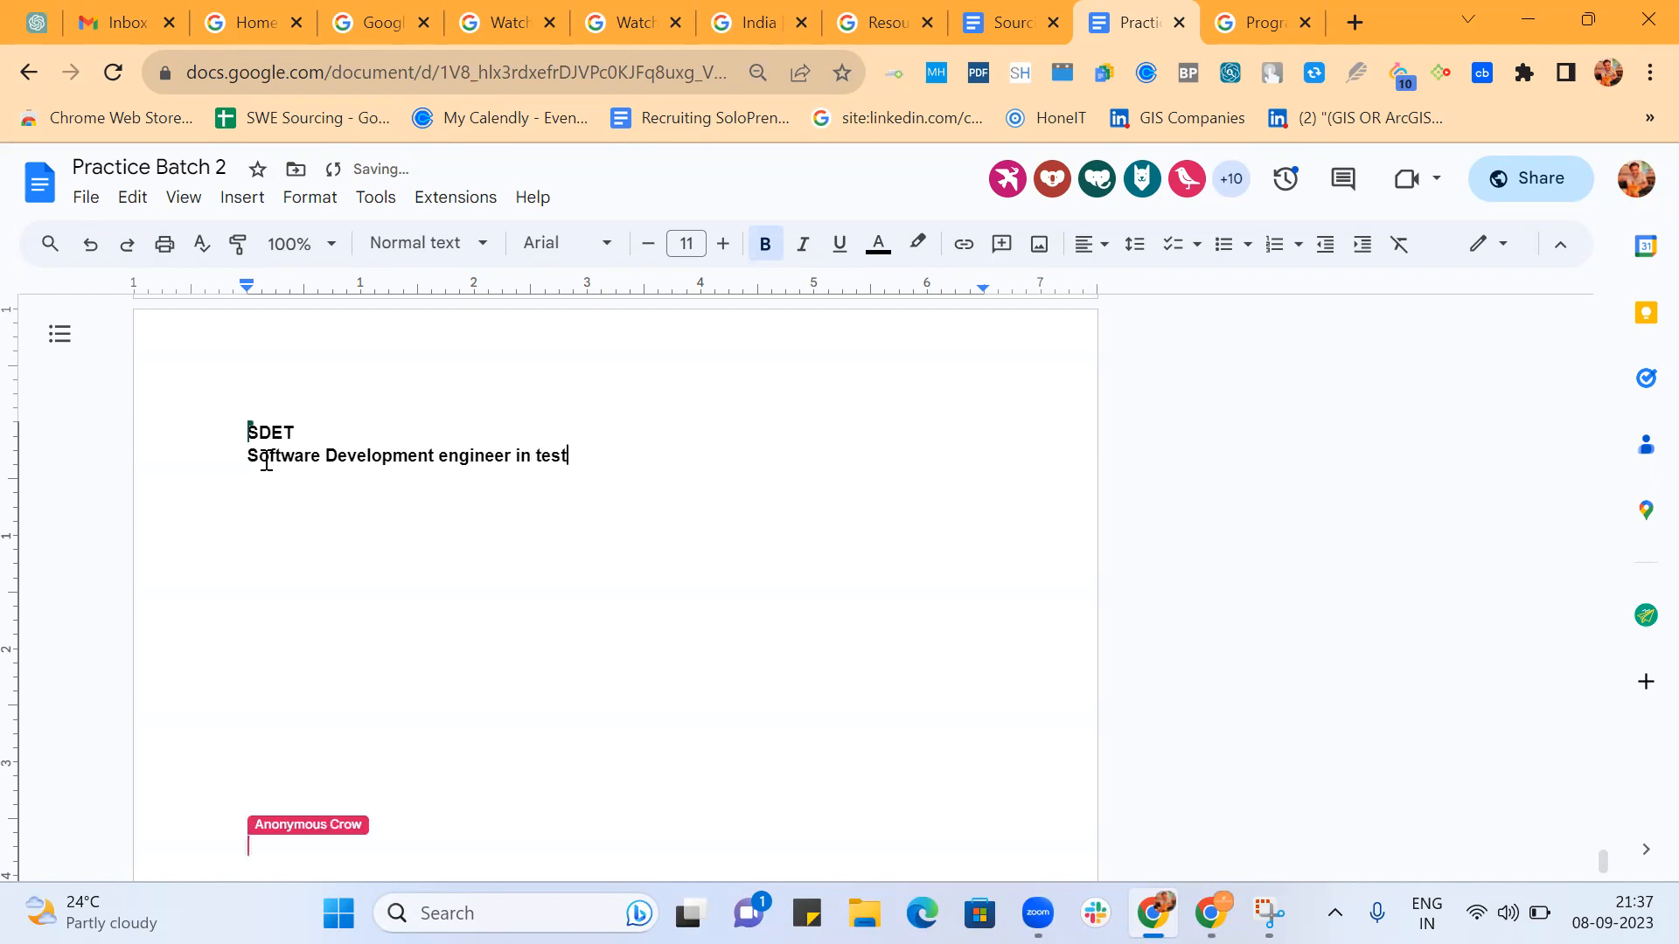
Add Software Development in Test as the following title in the SDET list.
key(Return)
text(S)
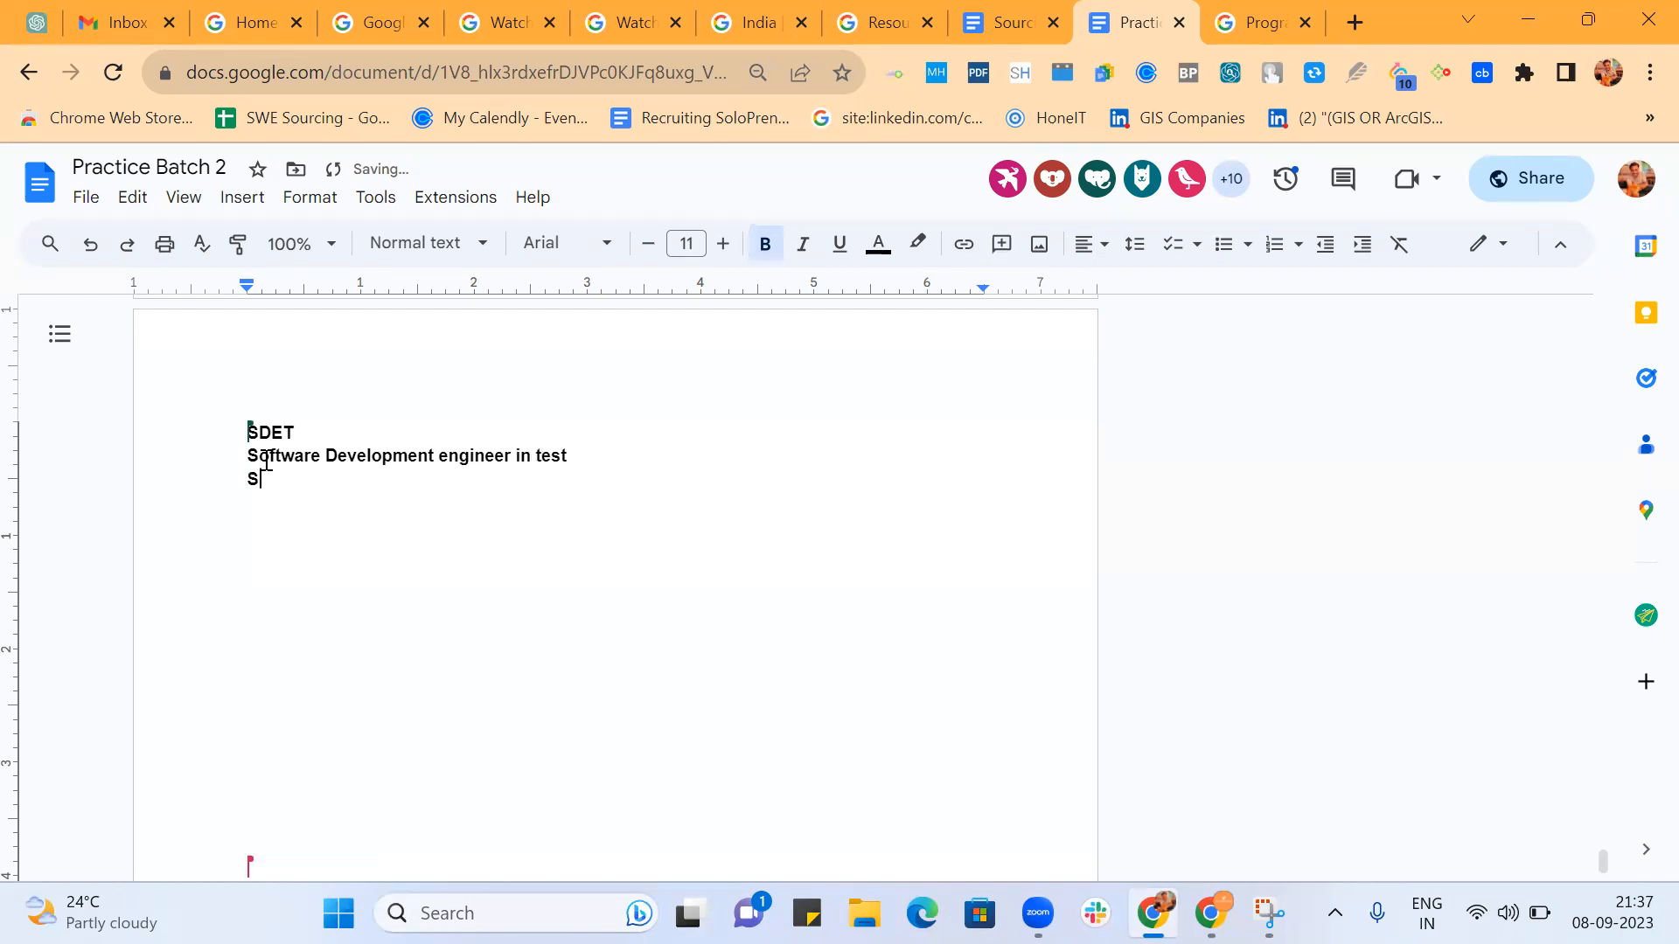
text(oftware)
text(eo)
key(BackSpace)
text(lopme)
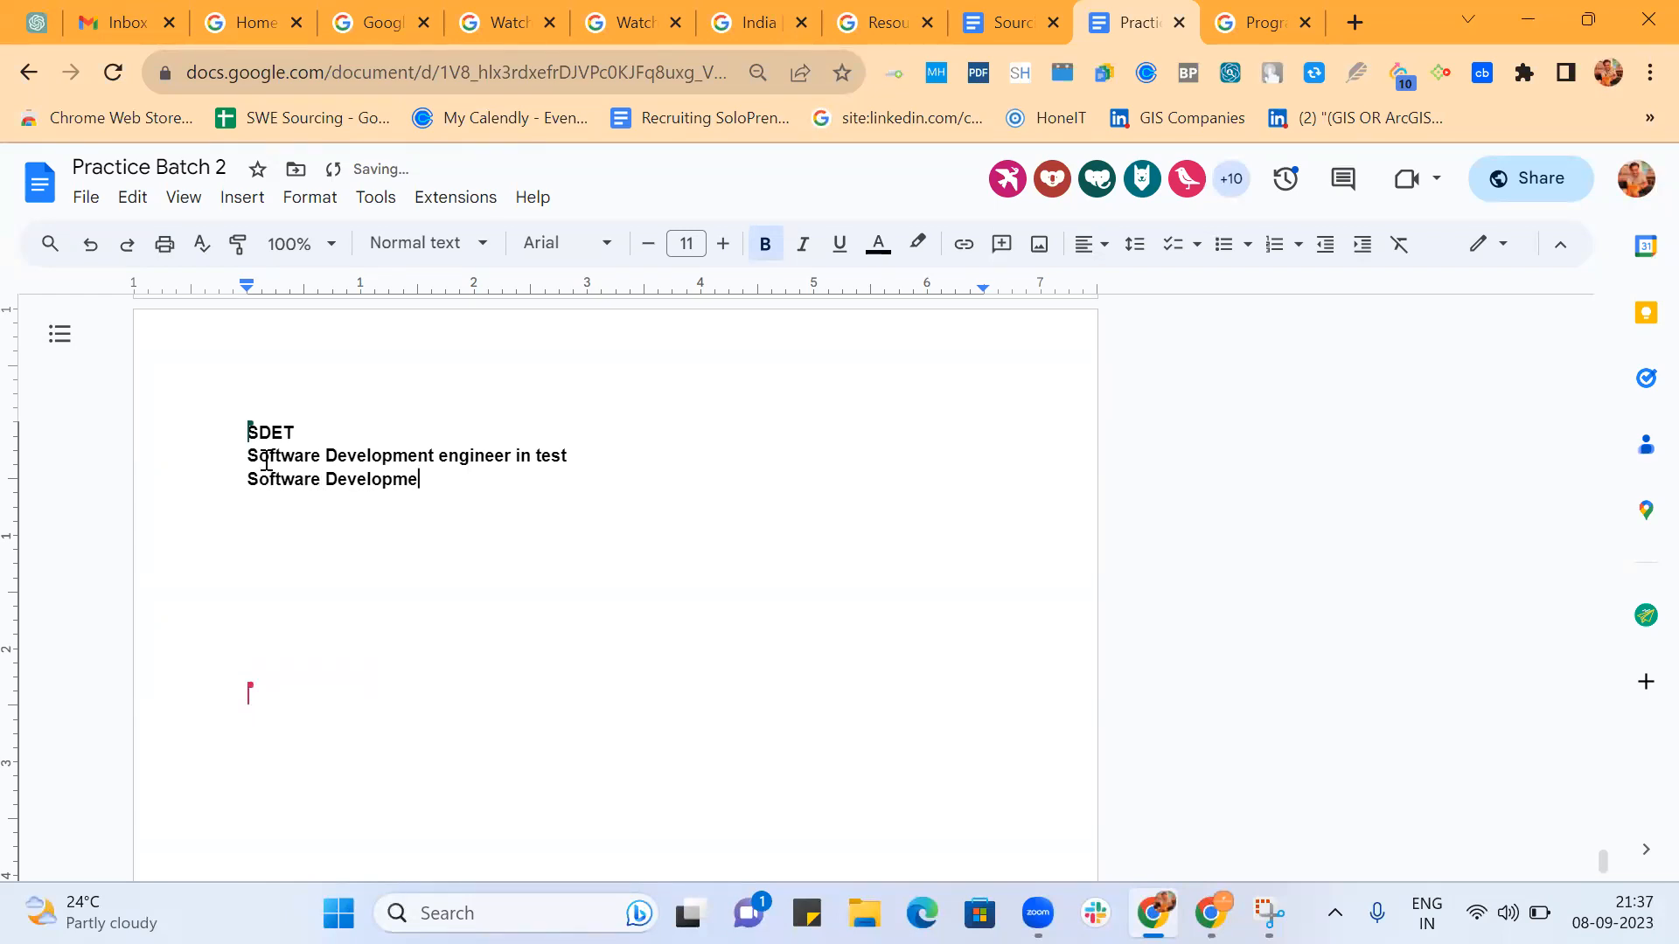
text(nt in Test)
key(Return)
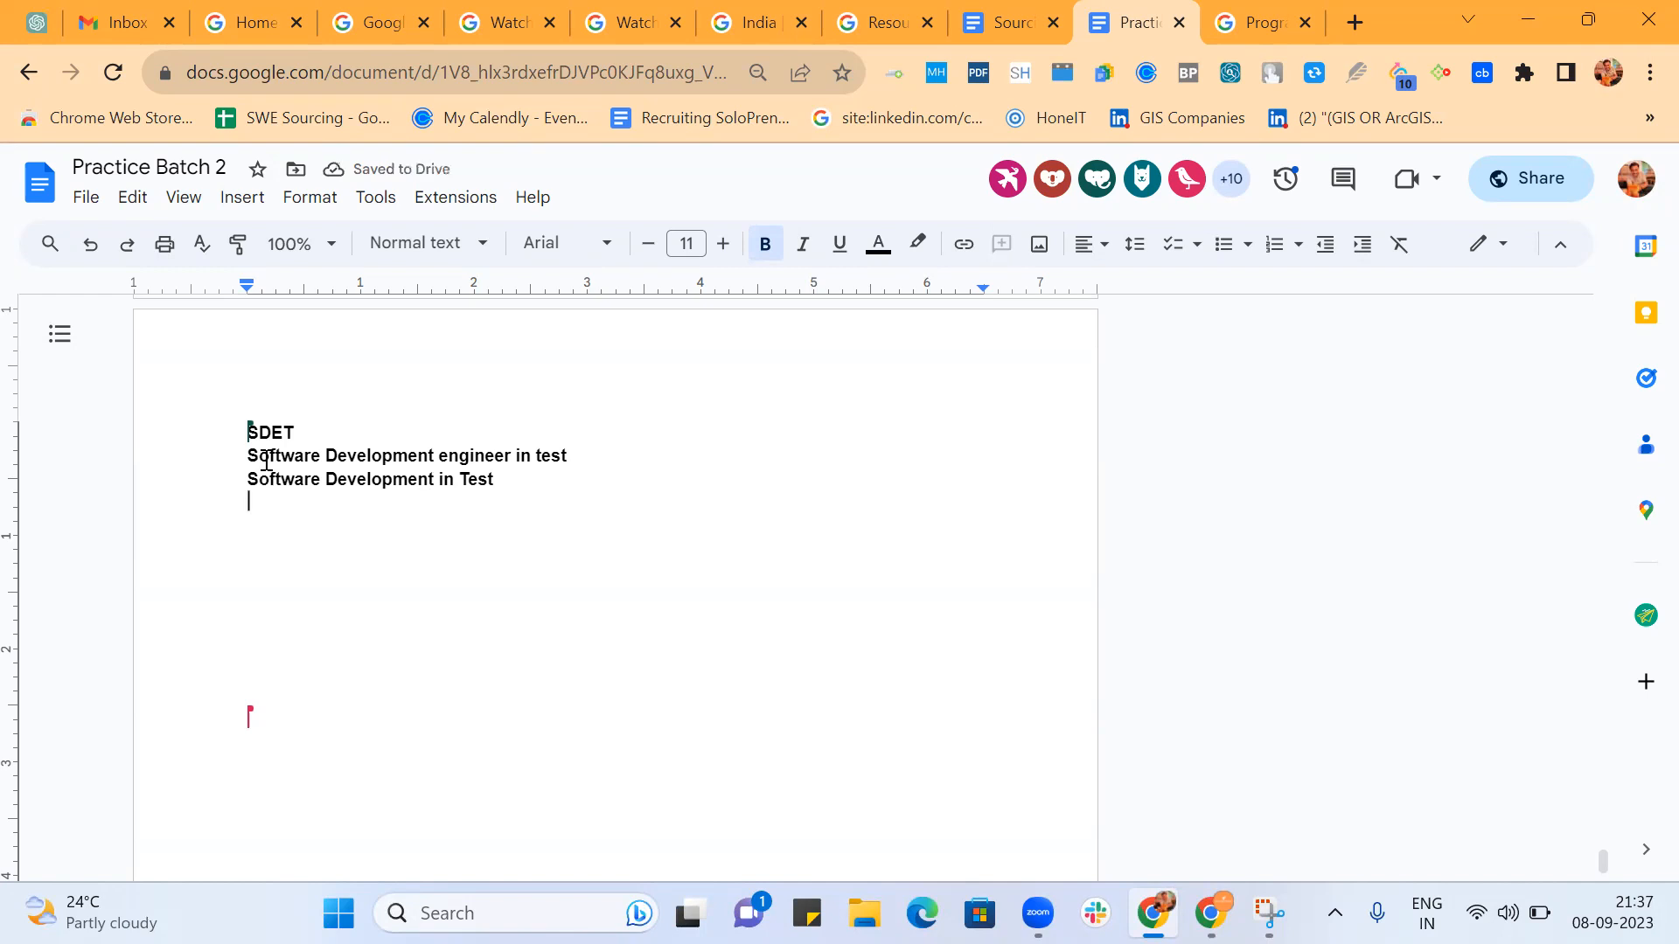
Add Test Automation as another title line in the SDET list.
text(Te)
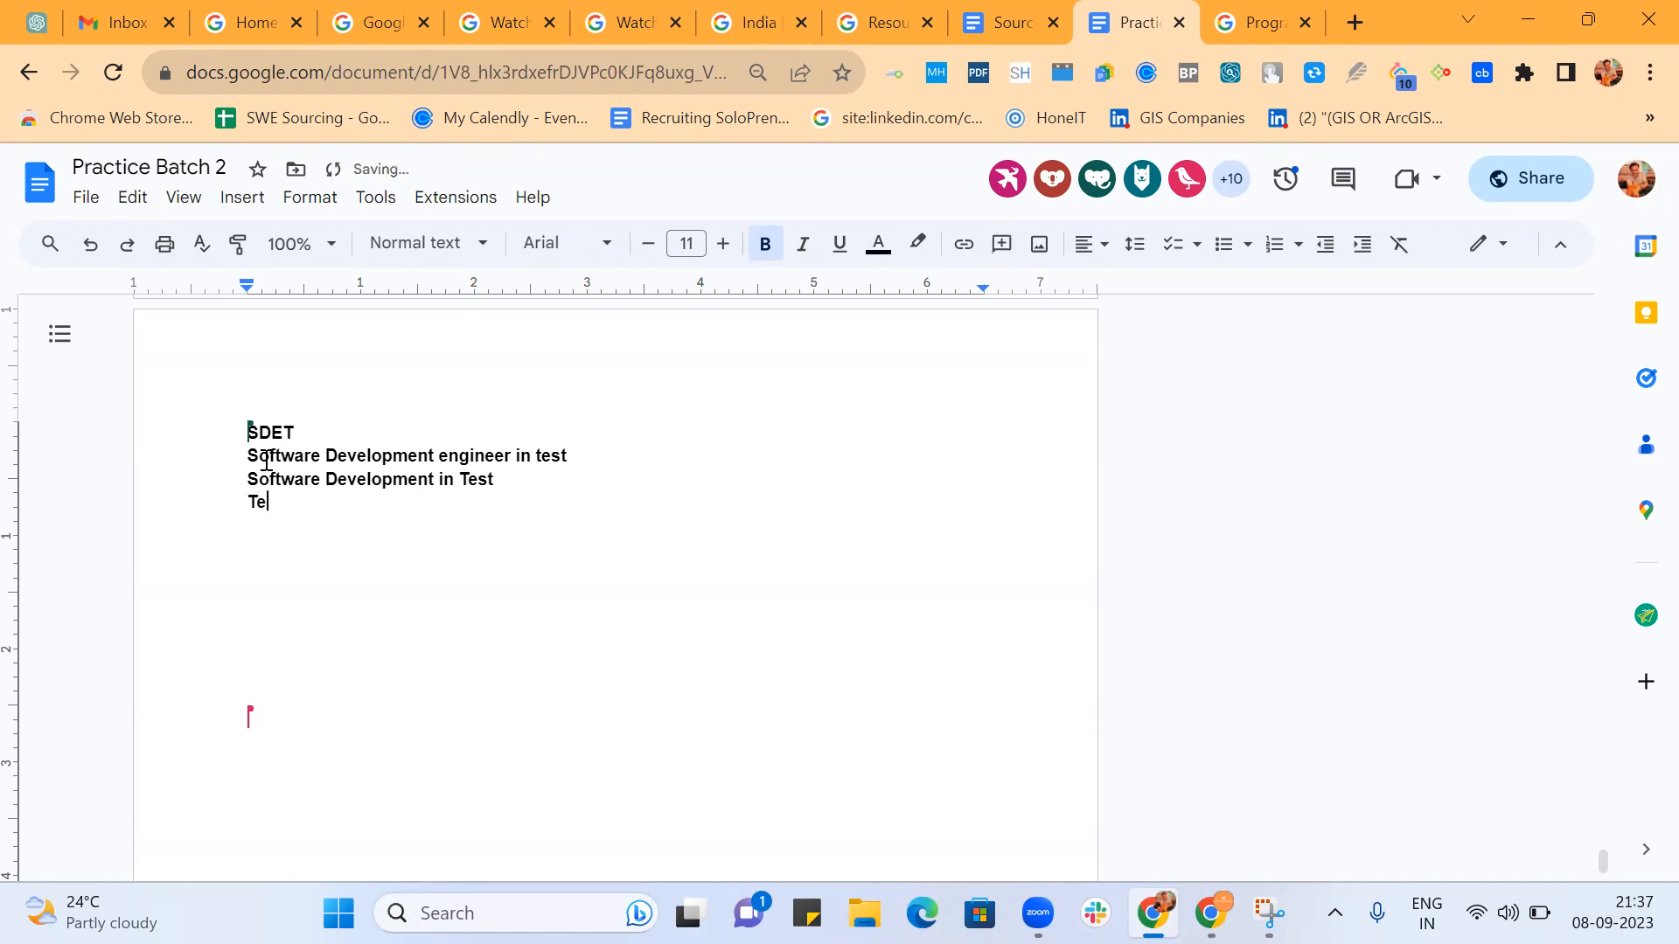
text(st Automatuon)
key(BackSpace)
key(BackSpace)
key(BackSpace)
text(ion)
key(Return)
Add the titles QA Automation and Manual Test on separate lines of the SDET list.
text(QA Aut)
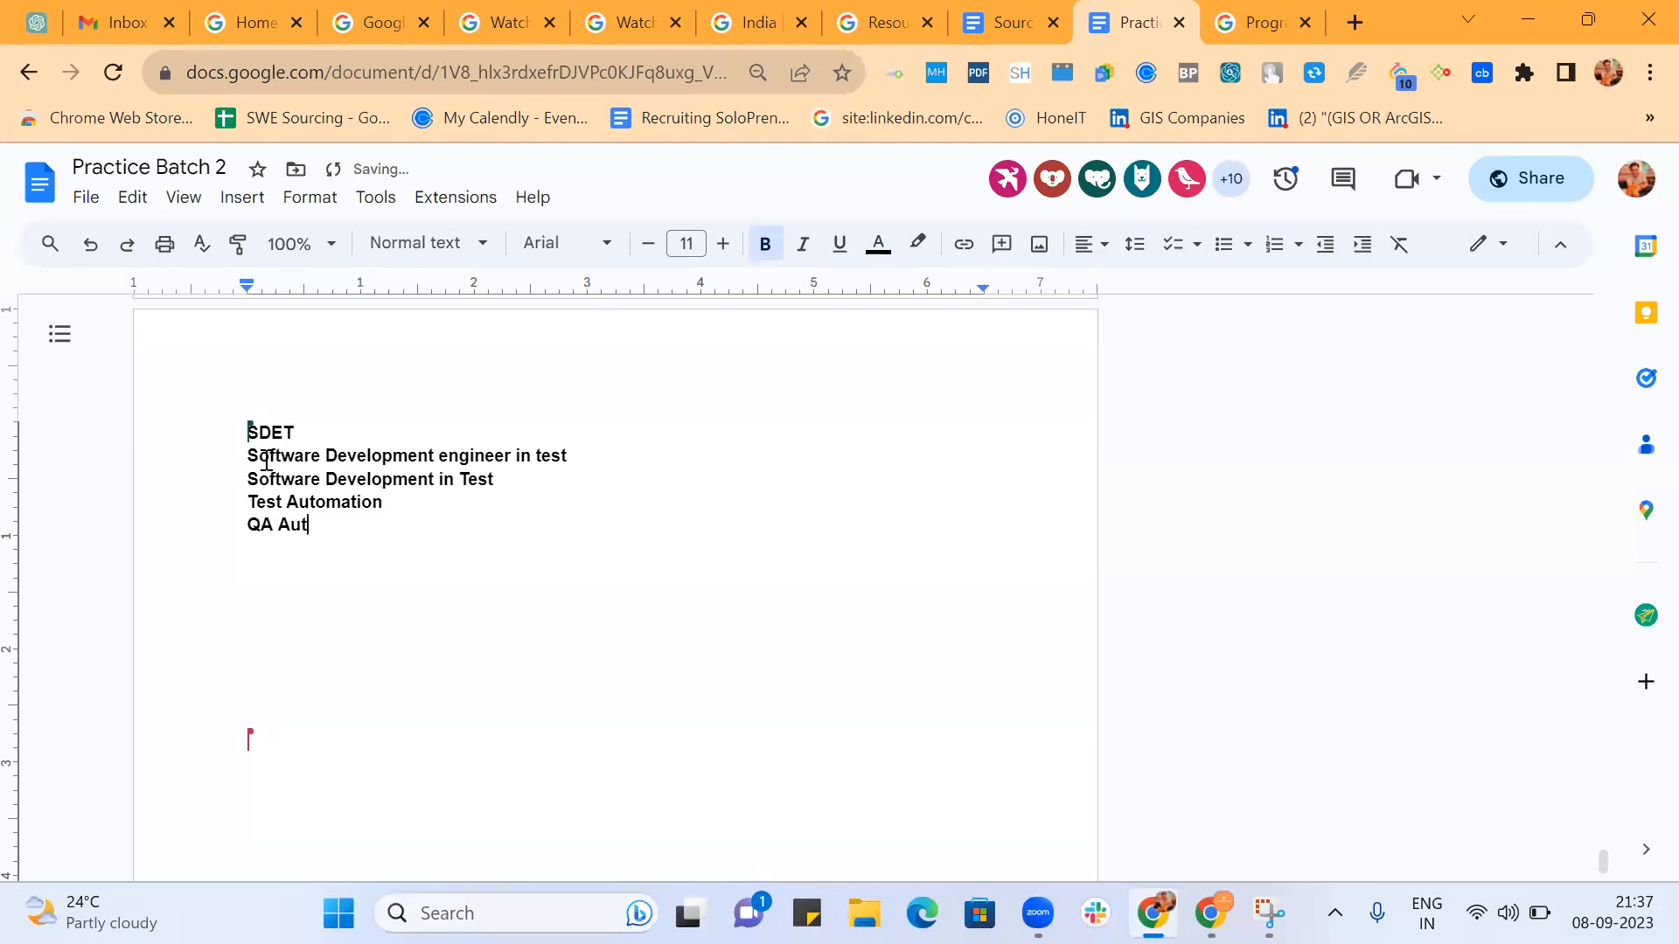
text(omation)
key(Return)
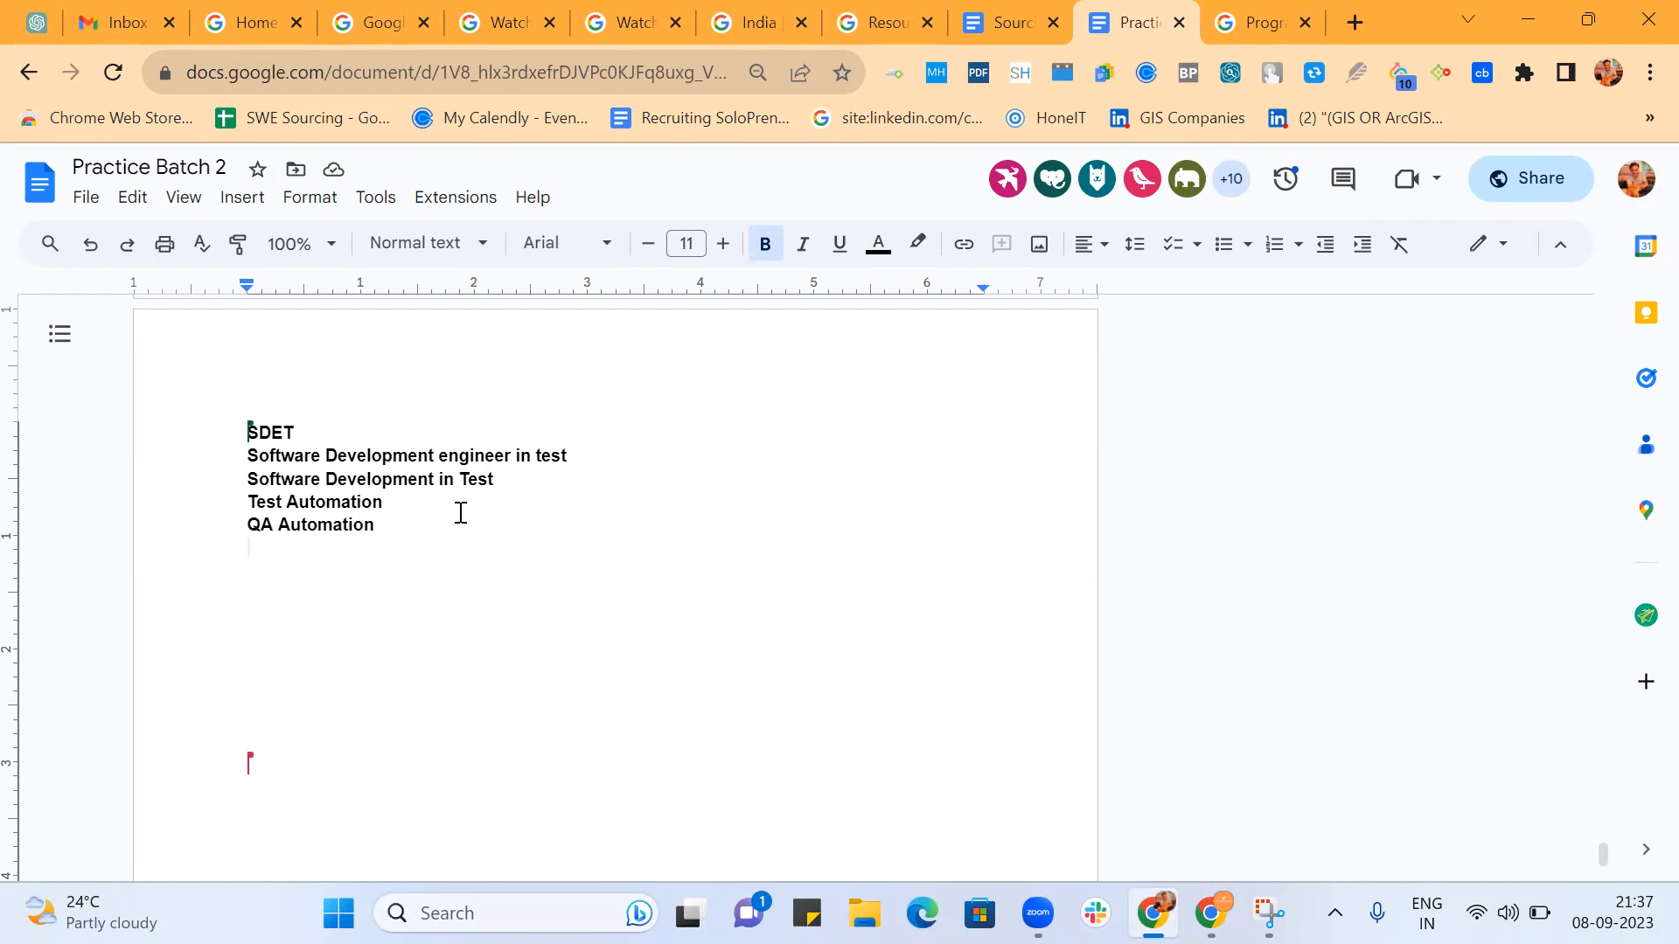
text(Manu)
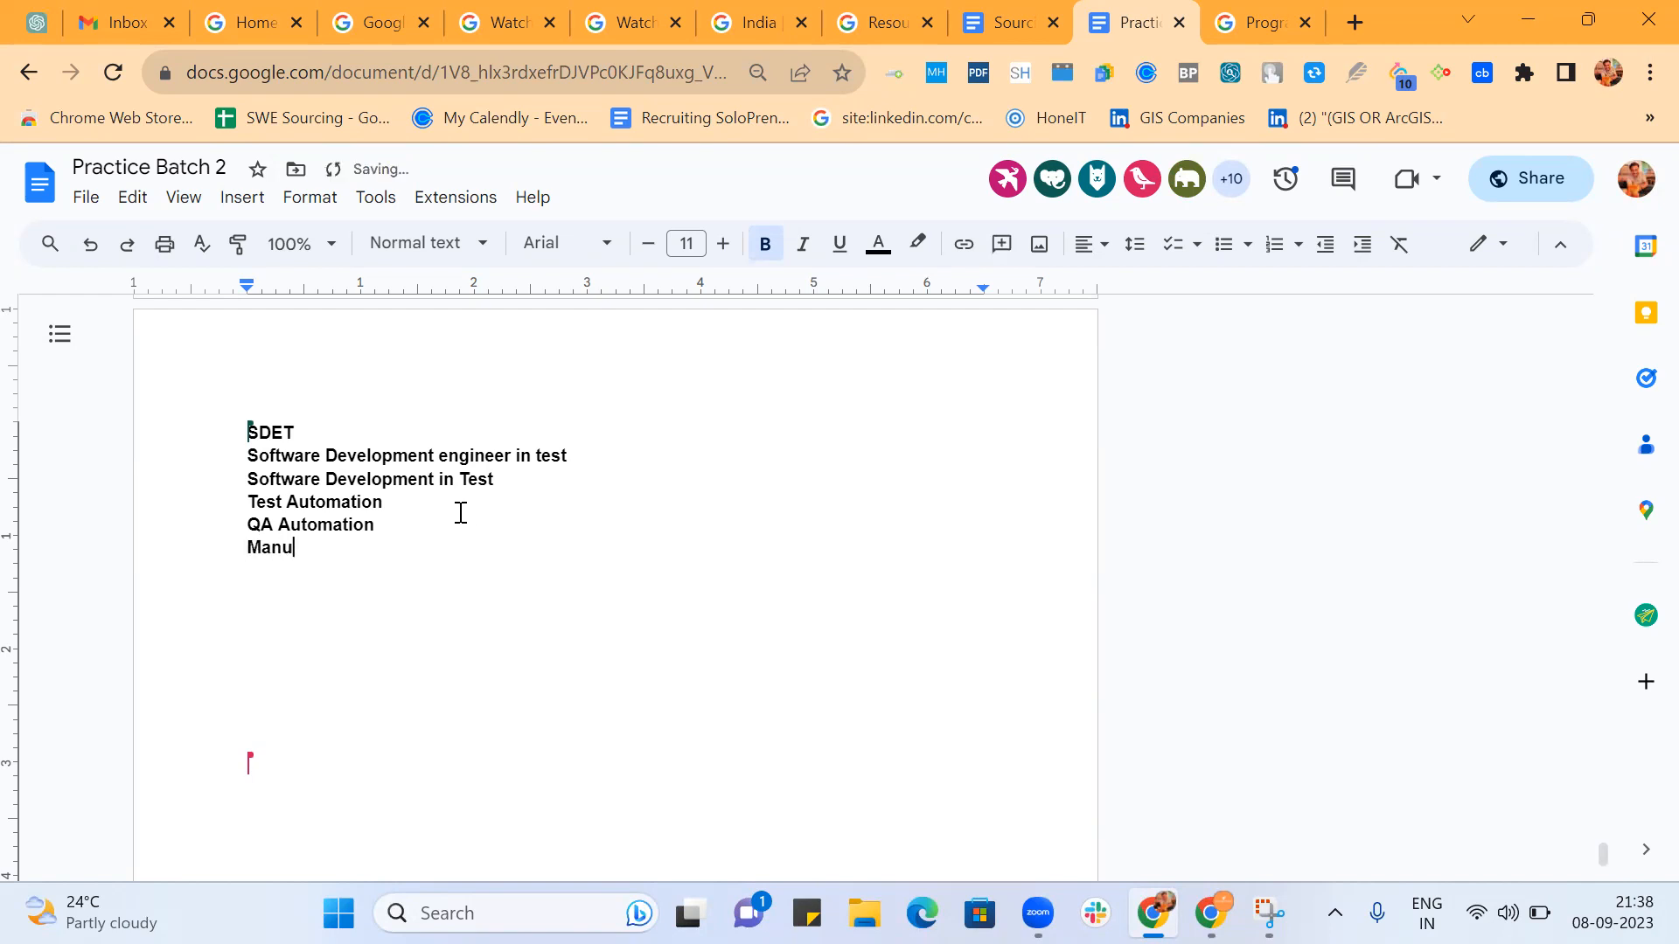
text(al Test)
key(Return)
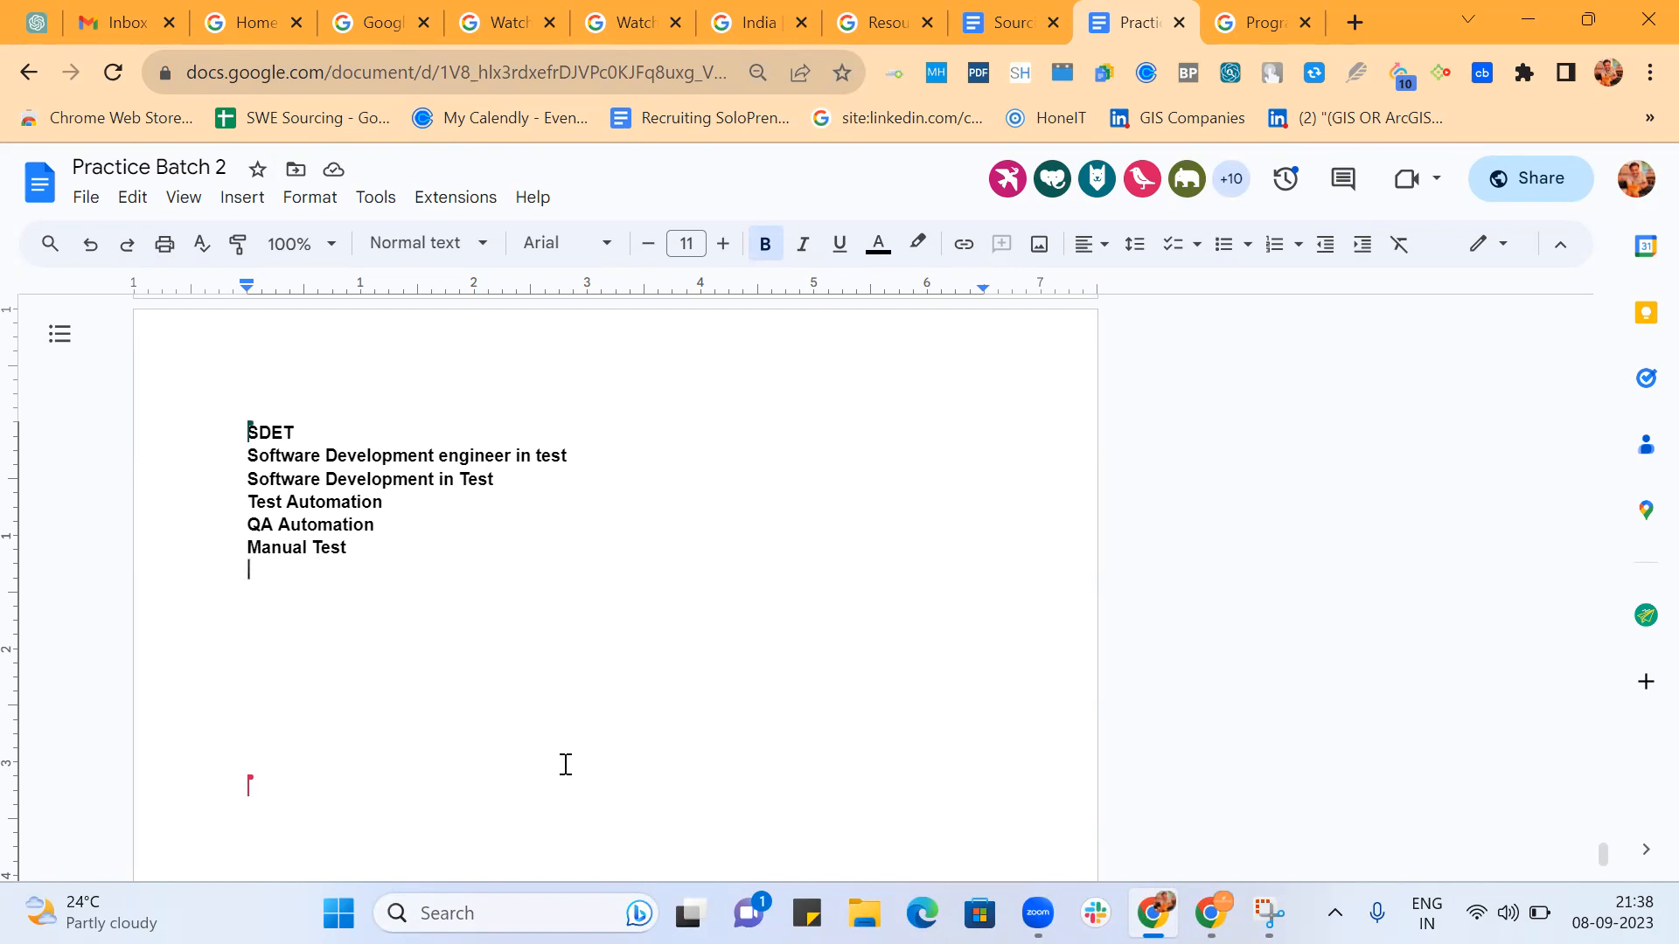
Examine the participants' Boolean strings above the SDET title list and the contributed job titles below it.
key(alt+Tab)
click(471, 584)
scroll(616, 499, up, 5)
scroll(618, 498, up, 15)
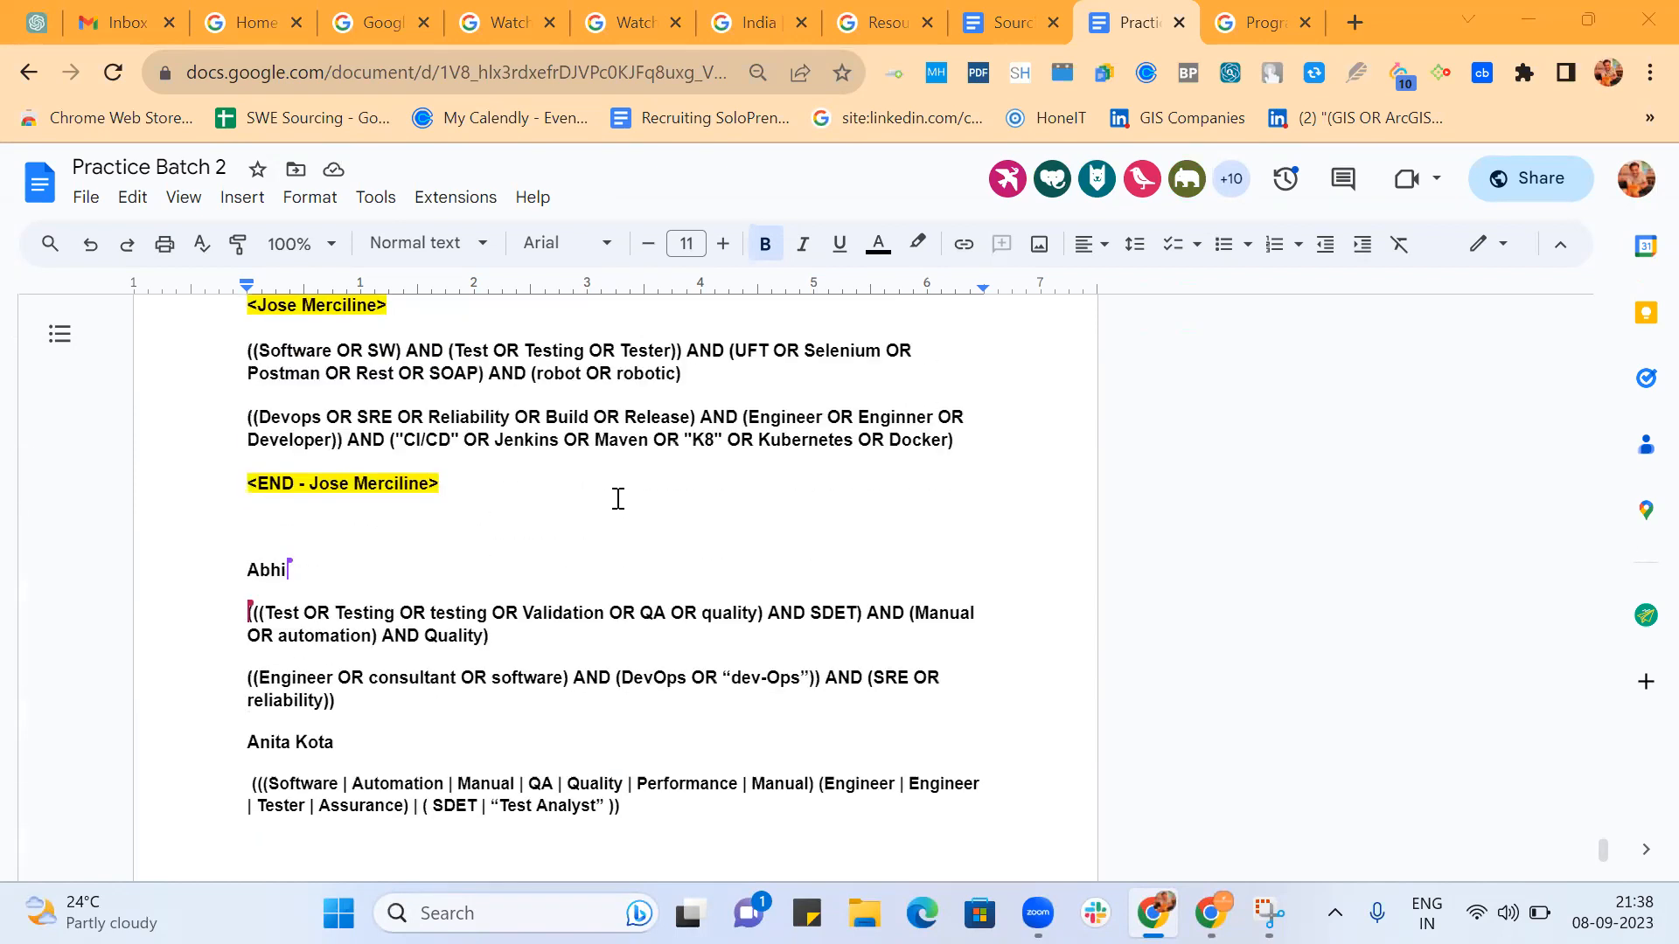
scroll(617, 498, up, 10)
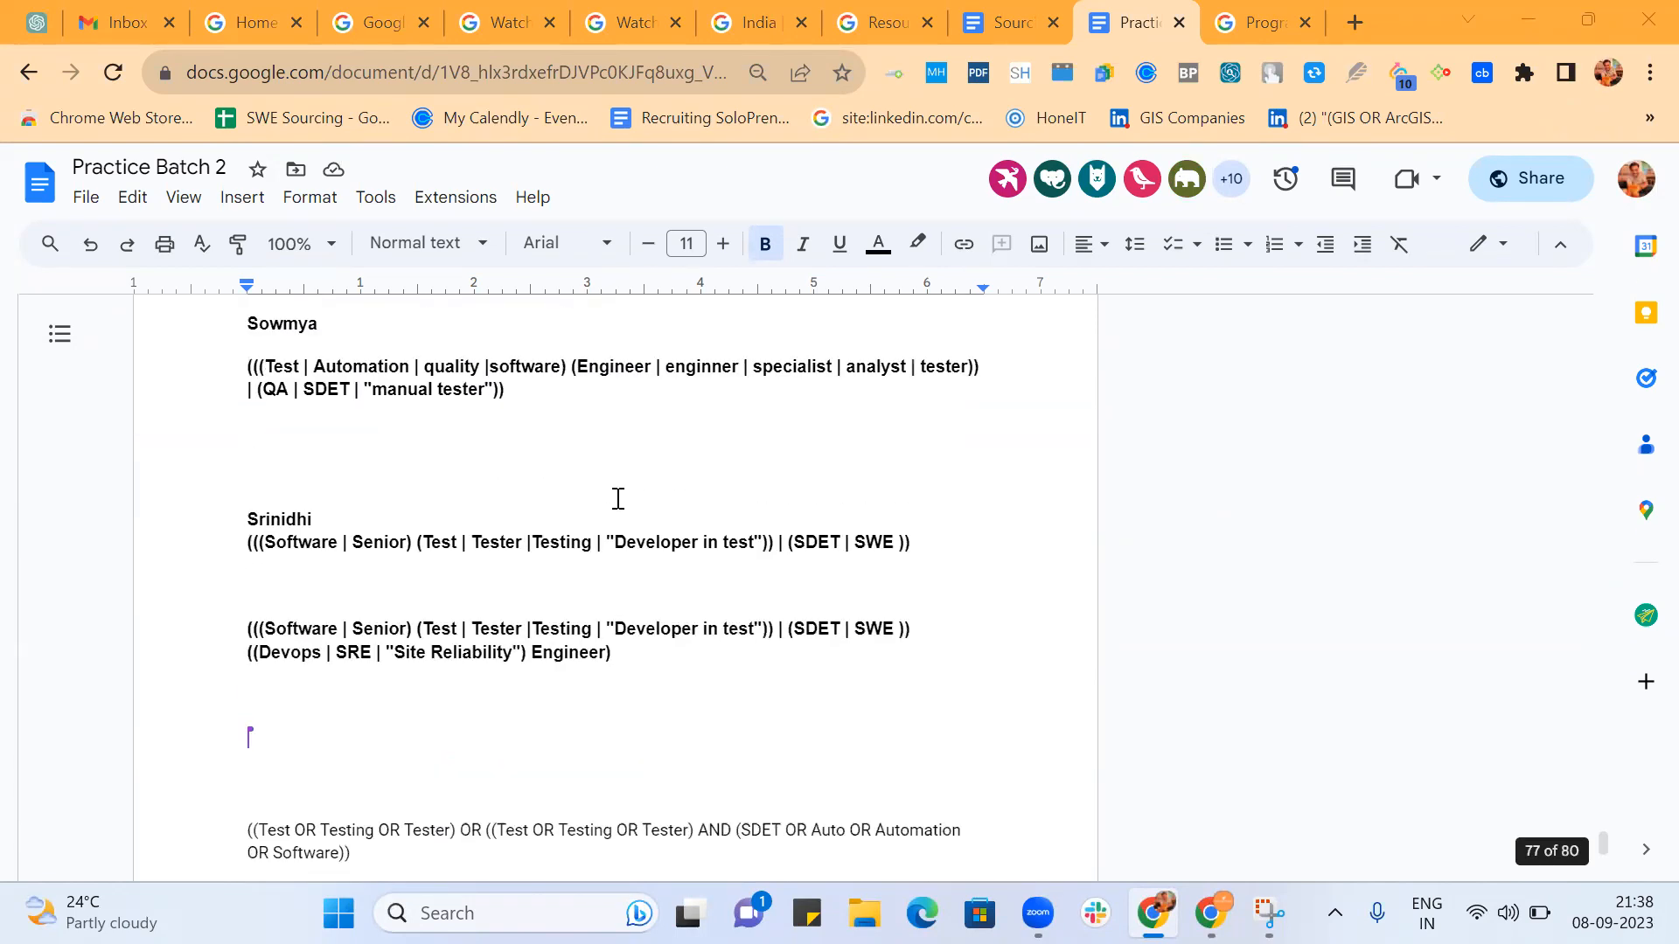
scroll(617, 499, down, 20)
scroll(617, 499, down, 6)
scroll(617, 498, up, 4)
scroll(617, 499, down, 1)
scroll(617, 499, down, 7)
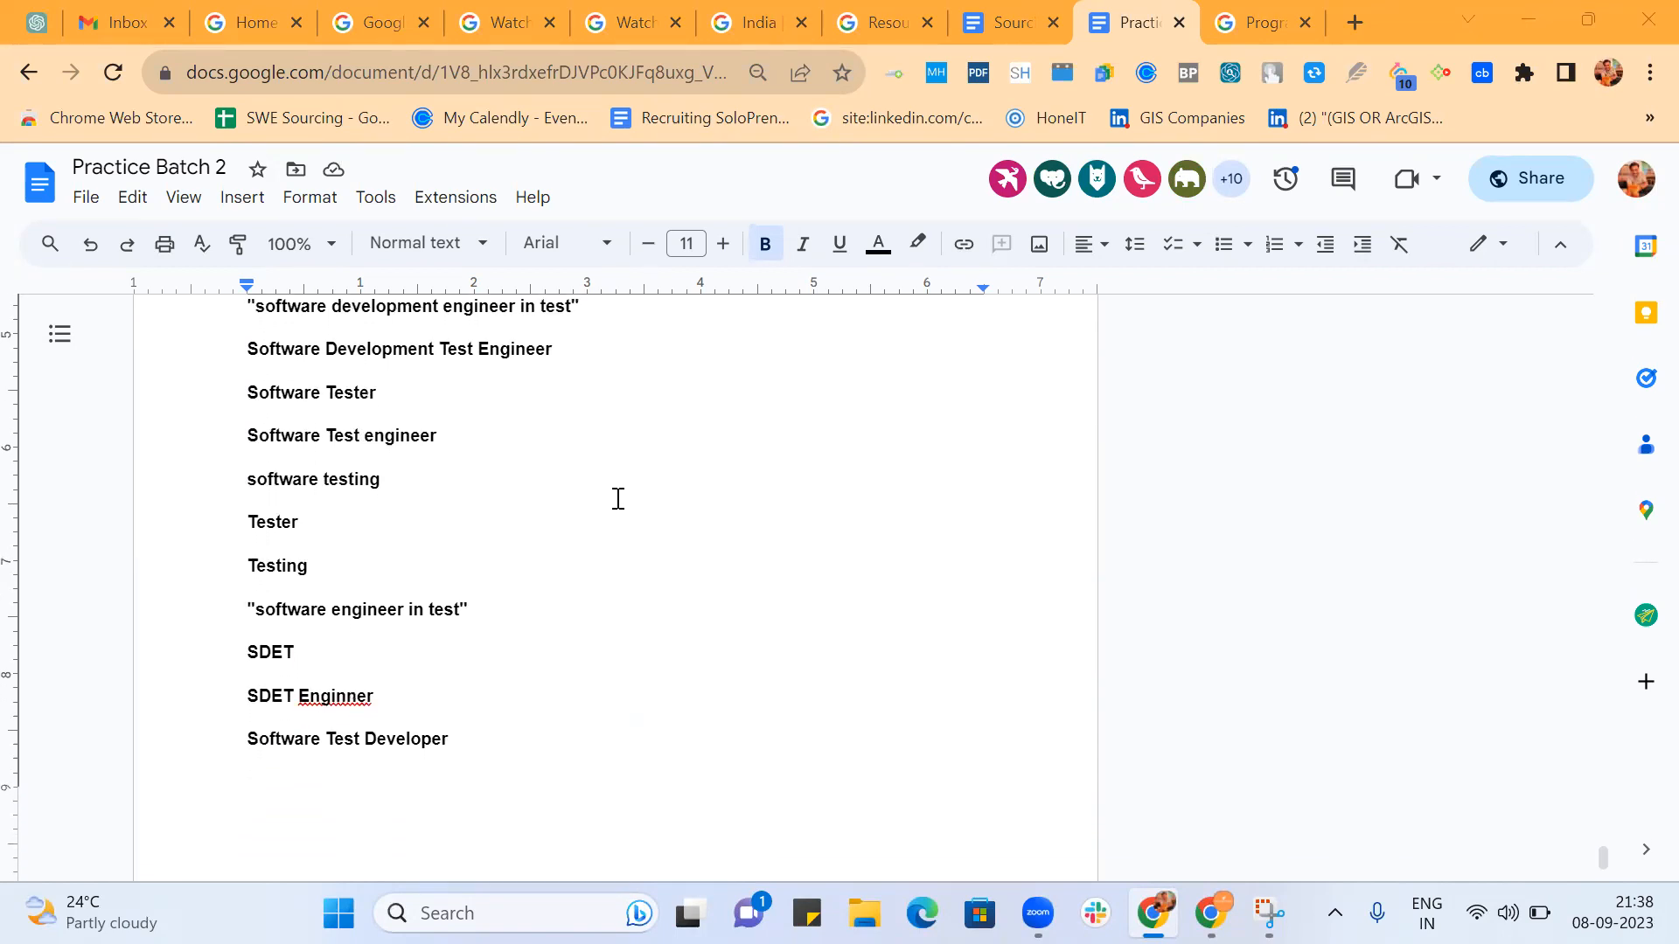
Remove the blank lines between Manual Test and the contributed job titles further down the page.
scroll(618, 498, up, 11)
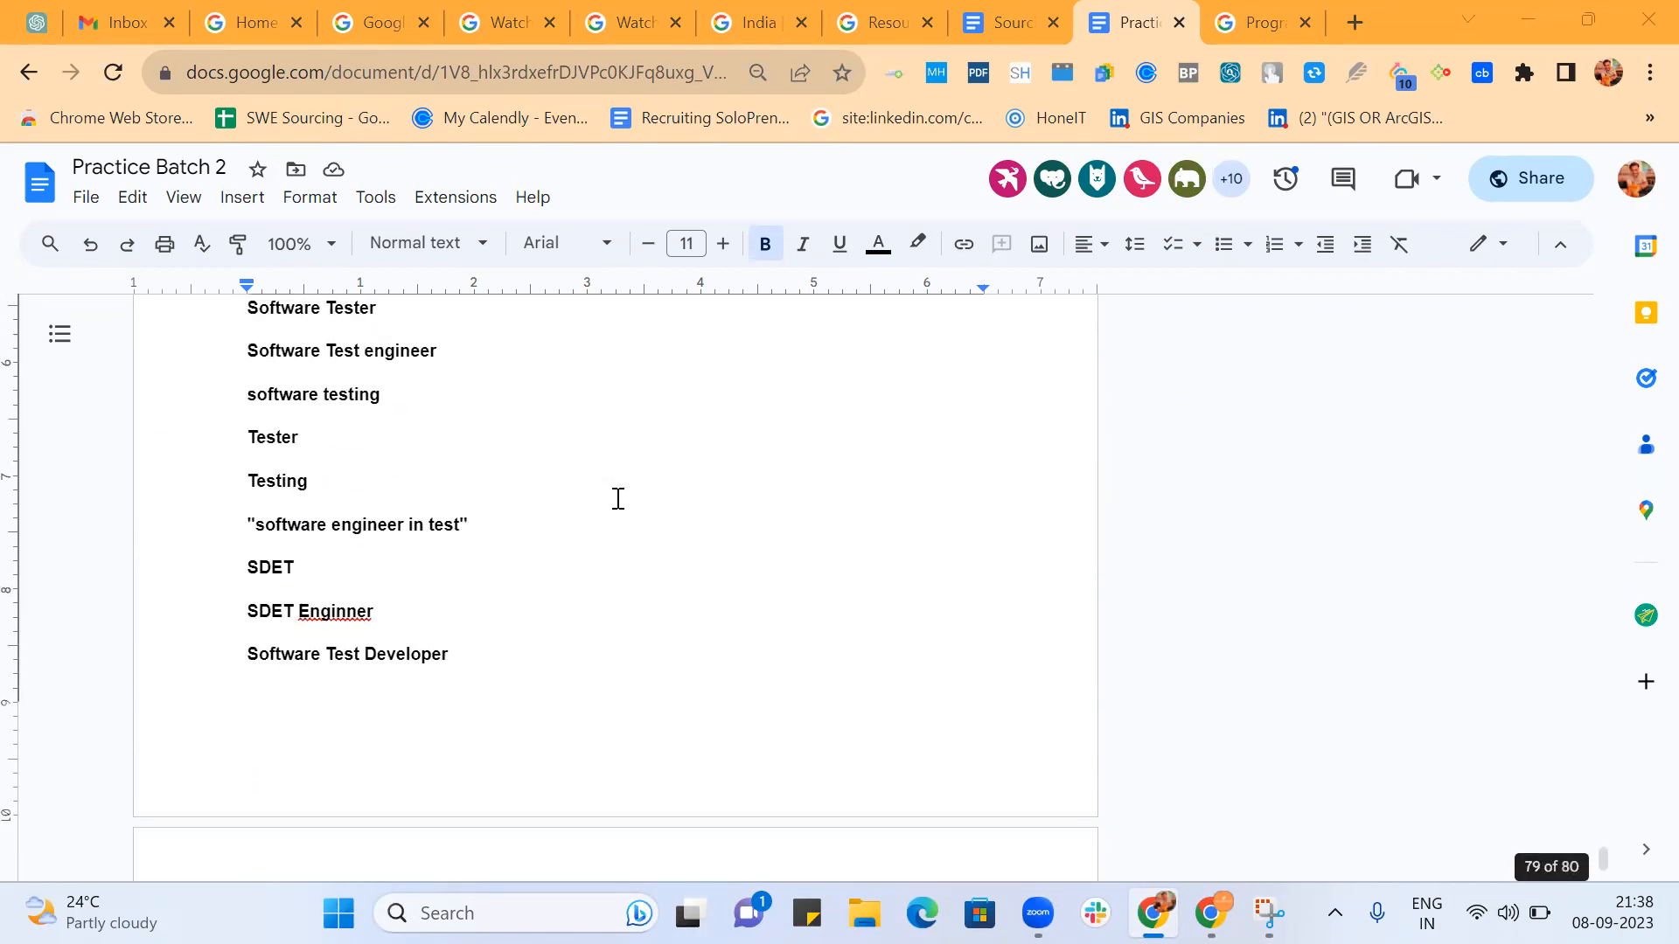
click(259, 752)
key(BackSpace)
key(BackSpace)
key(BackSpace)
key(BackSpace)
key(BackSpace)
key(BackSpace)
key(BackSpace)
key(BackSpace)
key(BackSpace)
key(BackSpace)
key(BackSpace)
key(BackSpace)
key(BackSpace)
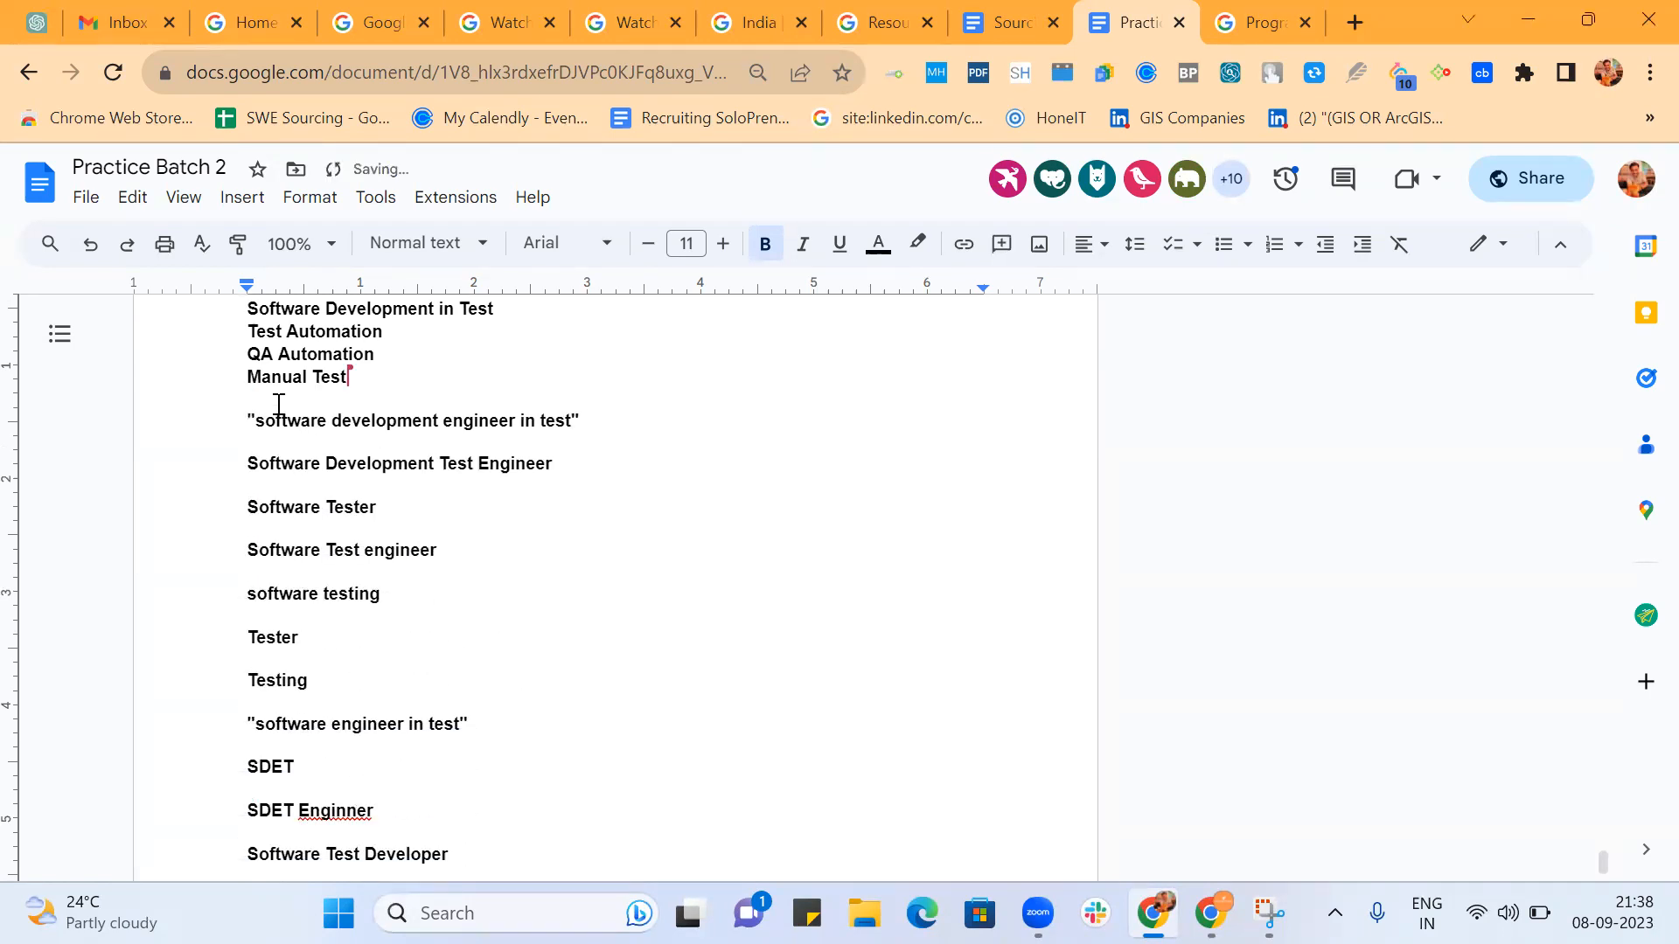
Close the gaps above "software development engineer in test" and Software Development Test Engineer, keeping each title on its own line.
click(248, 420)
key(BackSpace)
key(BackSpace)
key(Return)
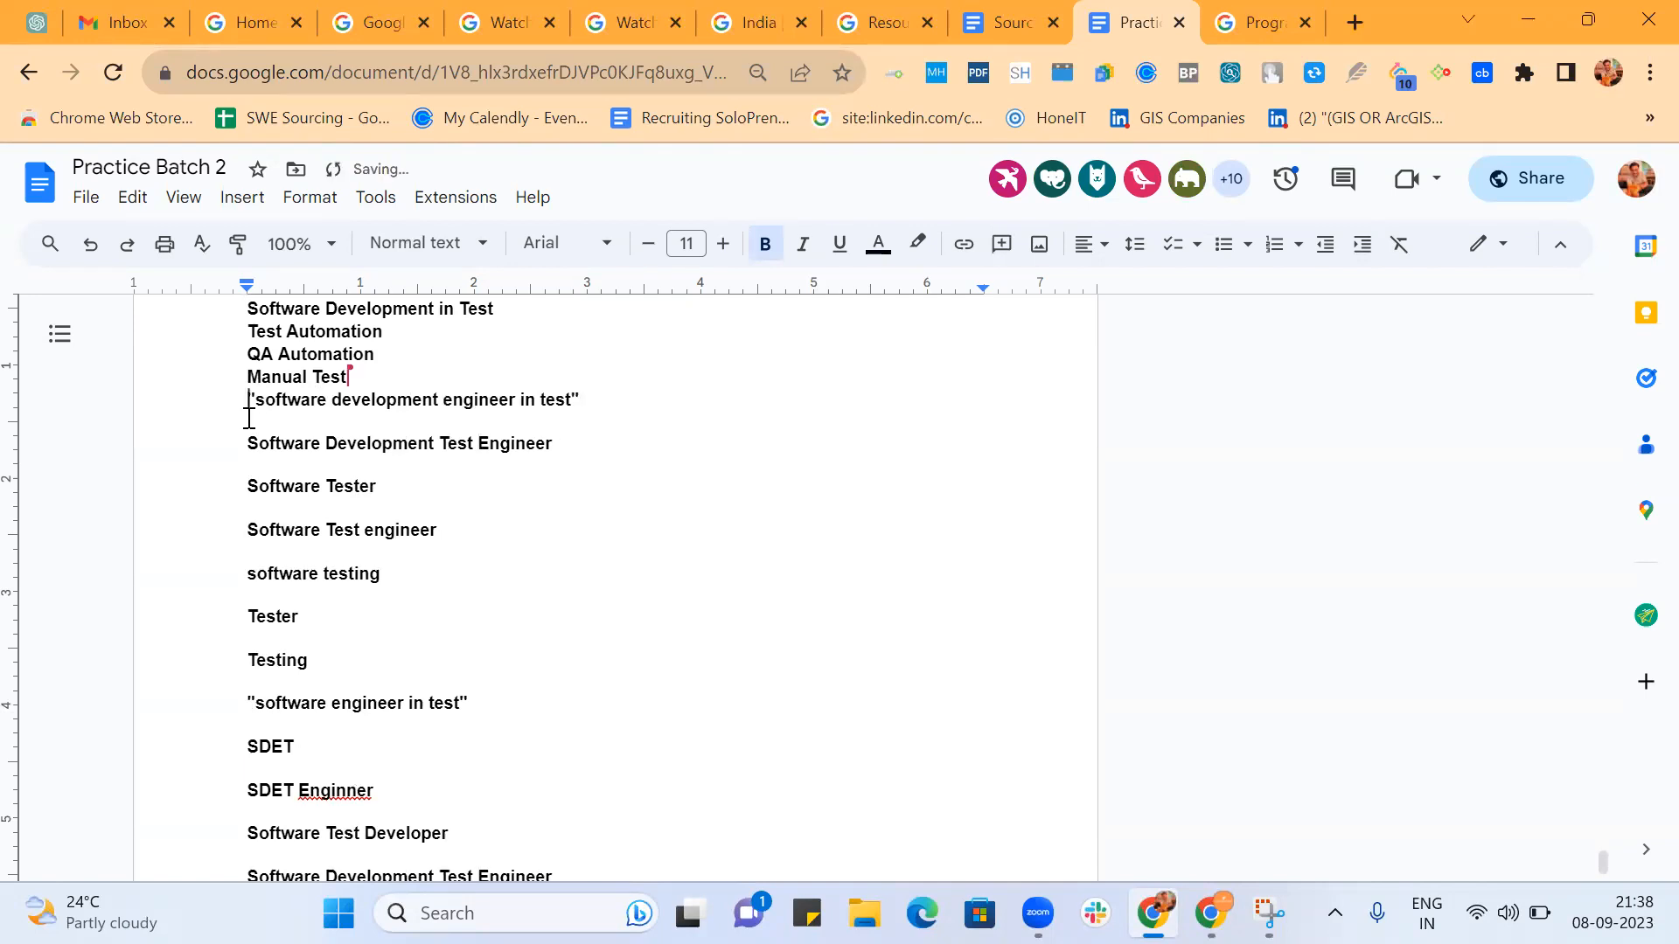
click(249, 436)
key(BackSpace)
key(BackSpace)
key(Return)
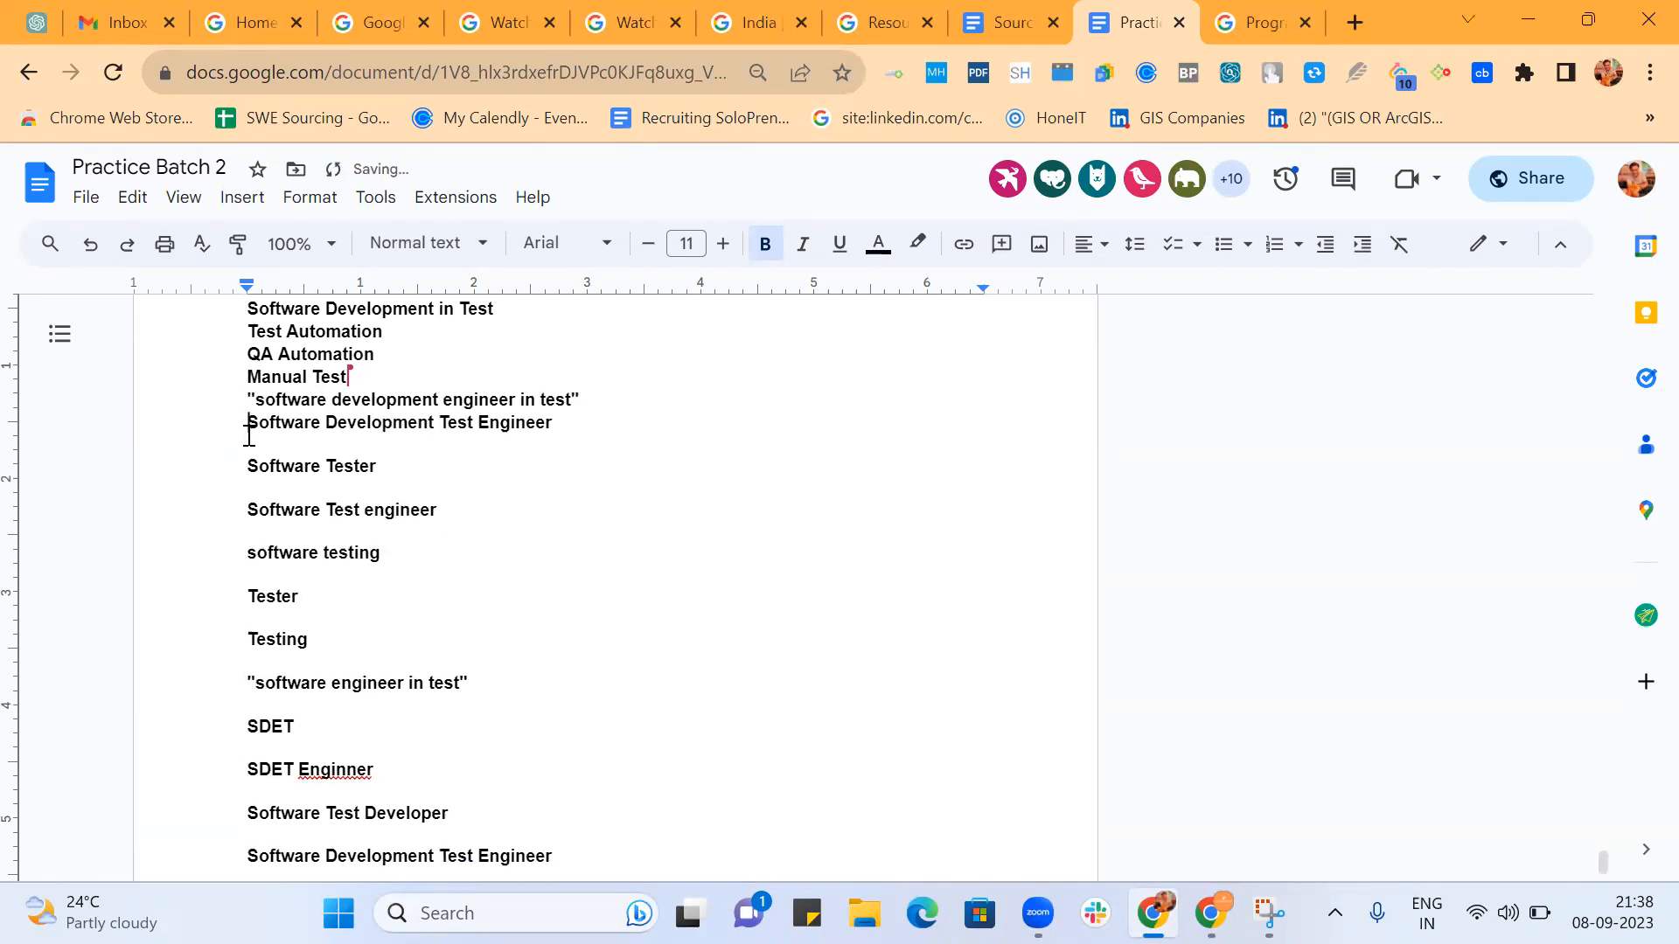
Close the gaps above Software Tester and Software Test engineer, keeping each title on its own line.
click(251, 471)
key(BackSpace)
key(BackSpace)
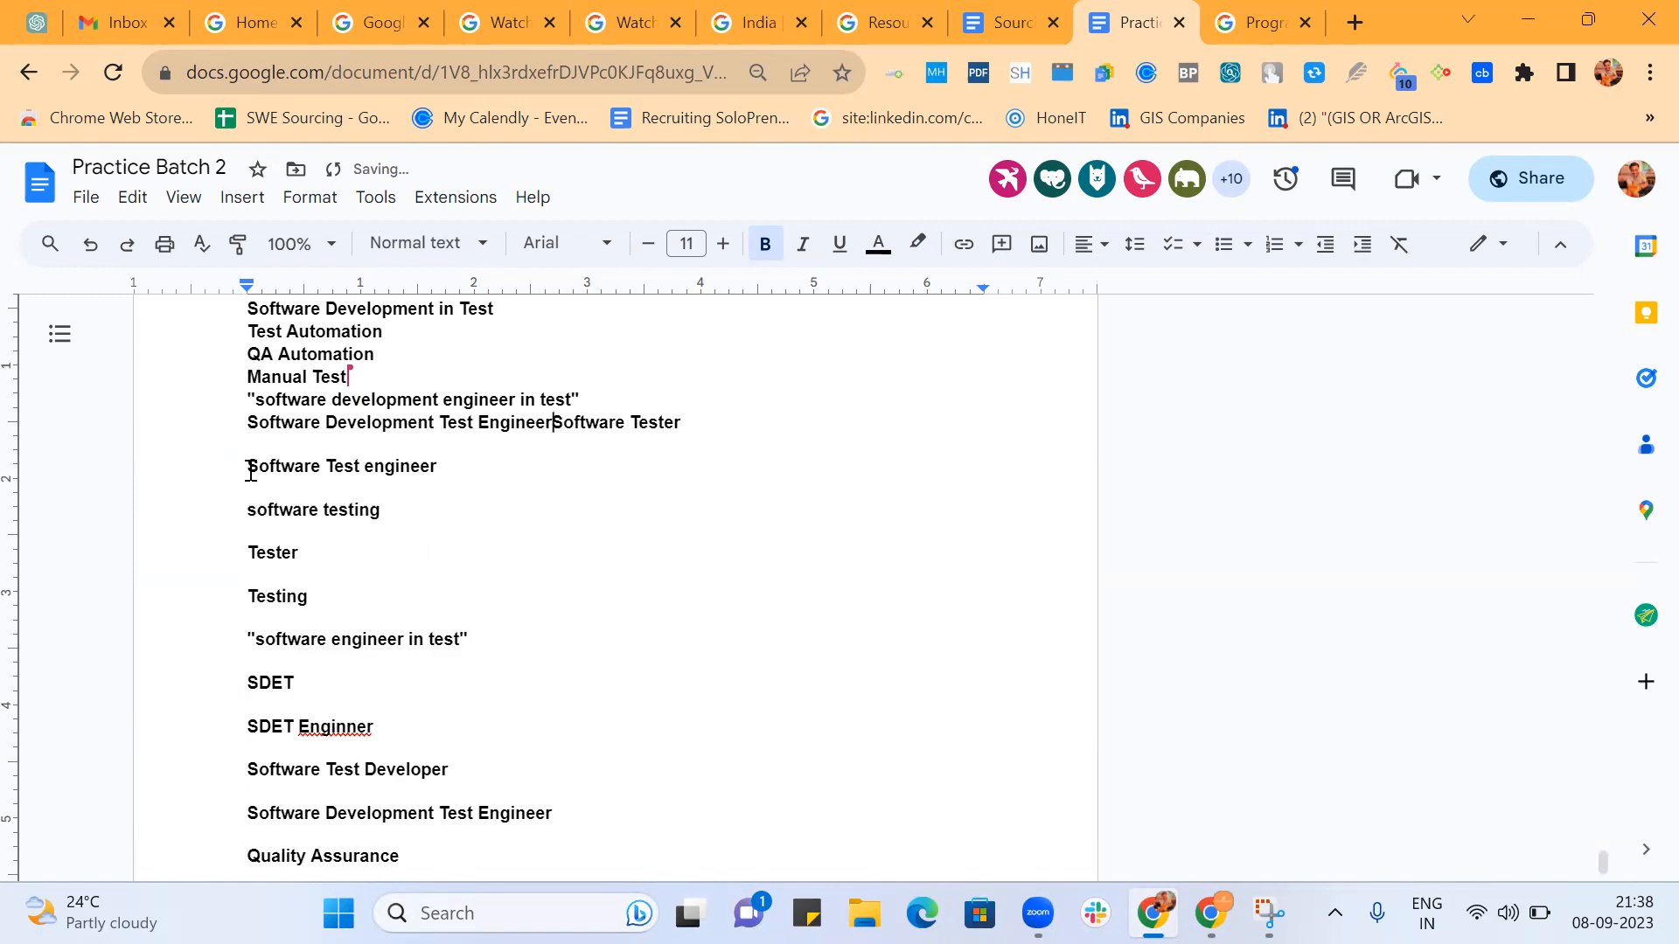
key(Return)
click(249, 488)
key(BackSpace)
key(BackSpace)
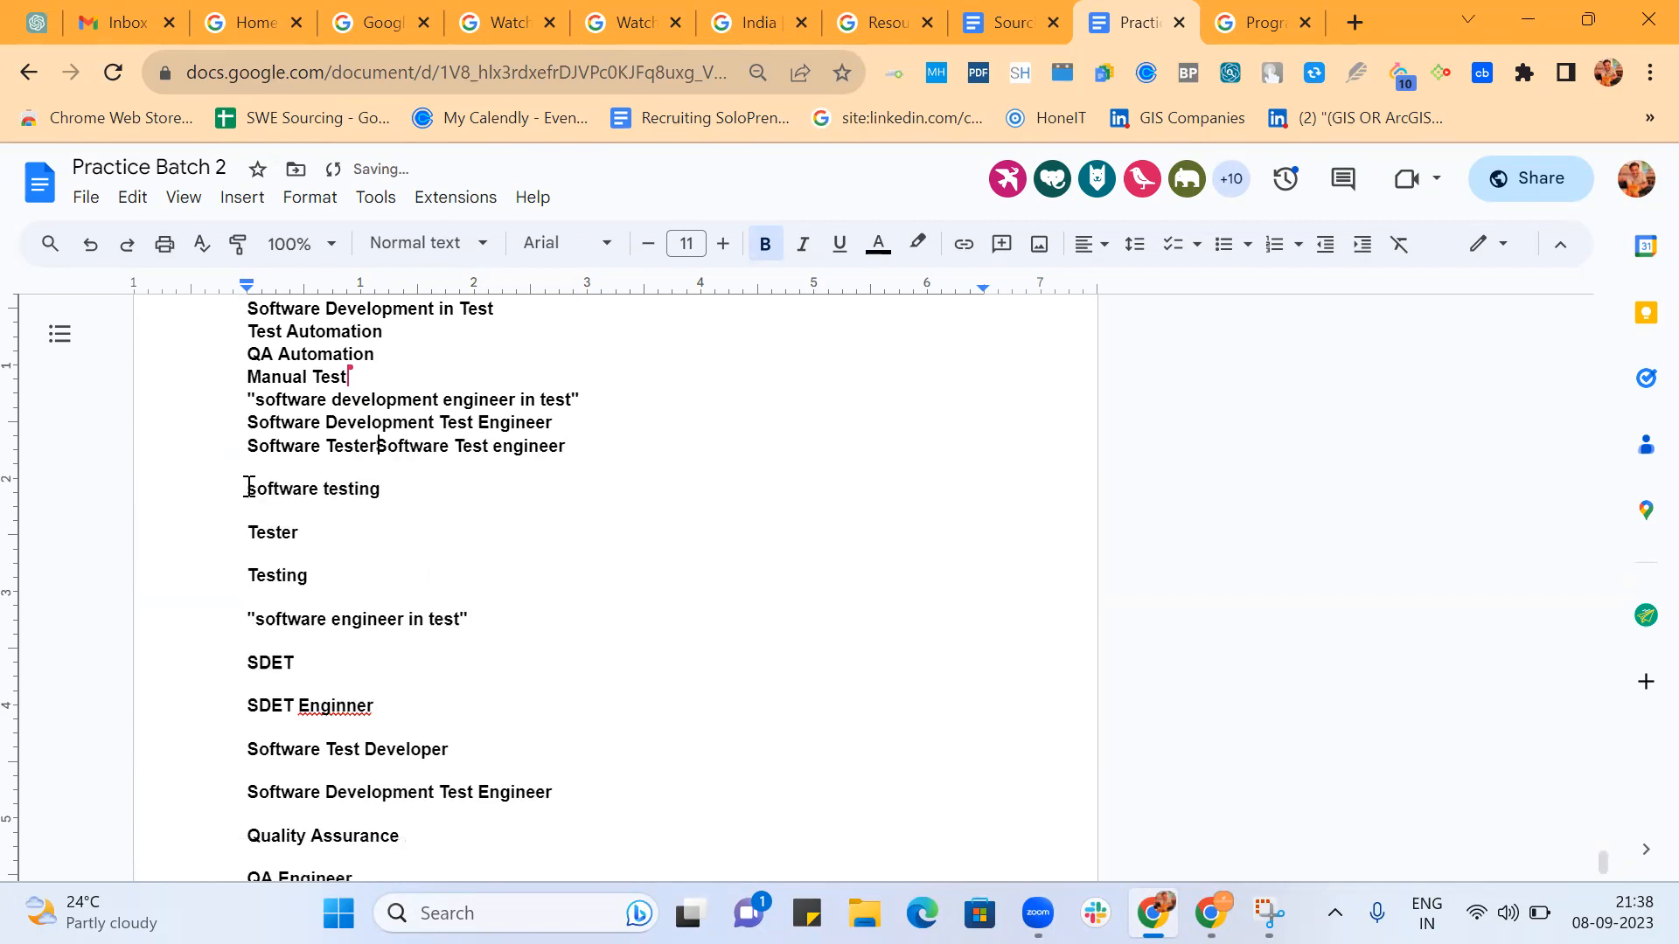
key(Return)
Close the gaps above software testing and Tester, keeping each title on its own line.
click(249, 514)
key(BackSpace)
key(BackSpace)
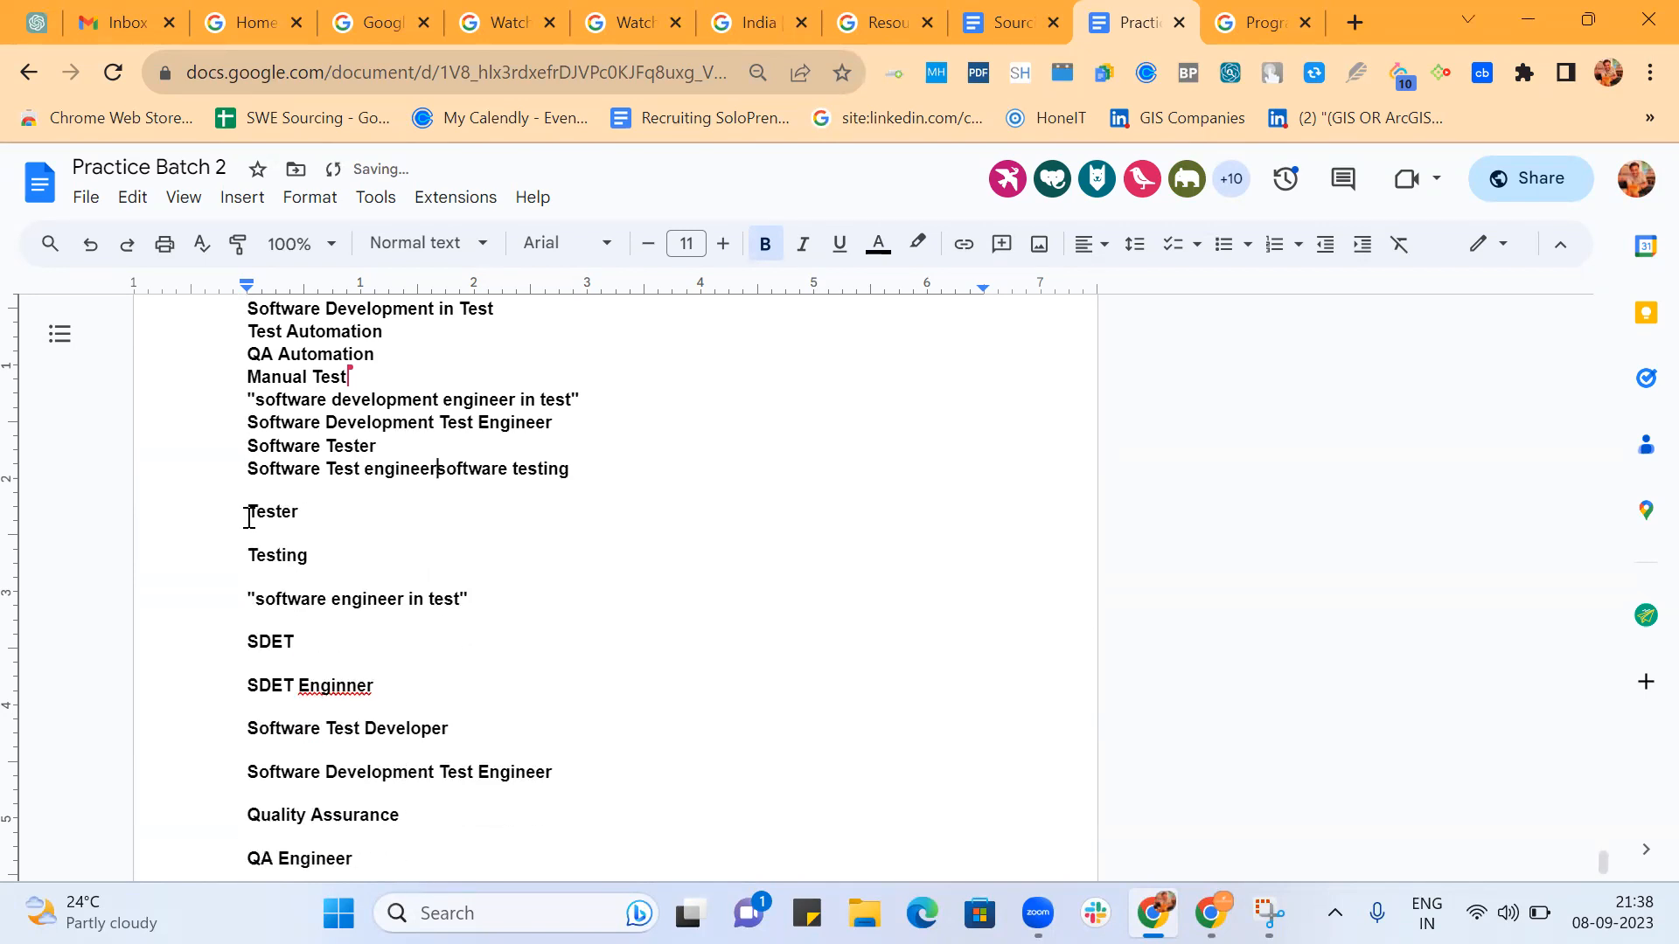
key(Return)
click(250, 536)
key(BackSpace)
key(BackSpace)
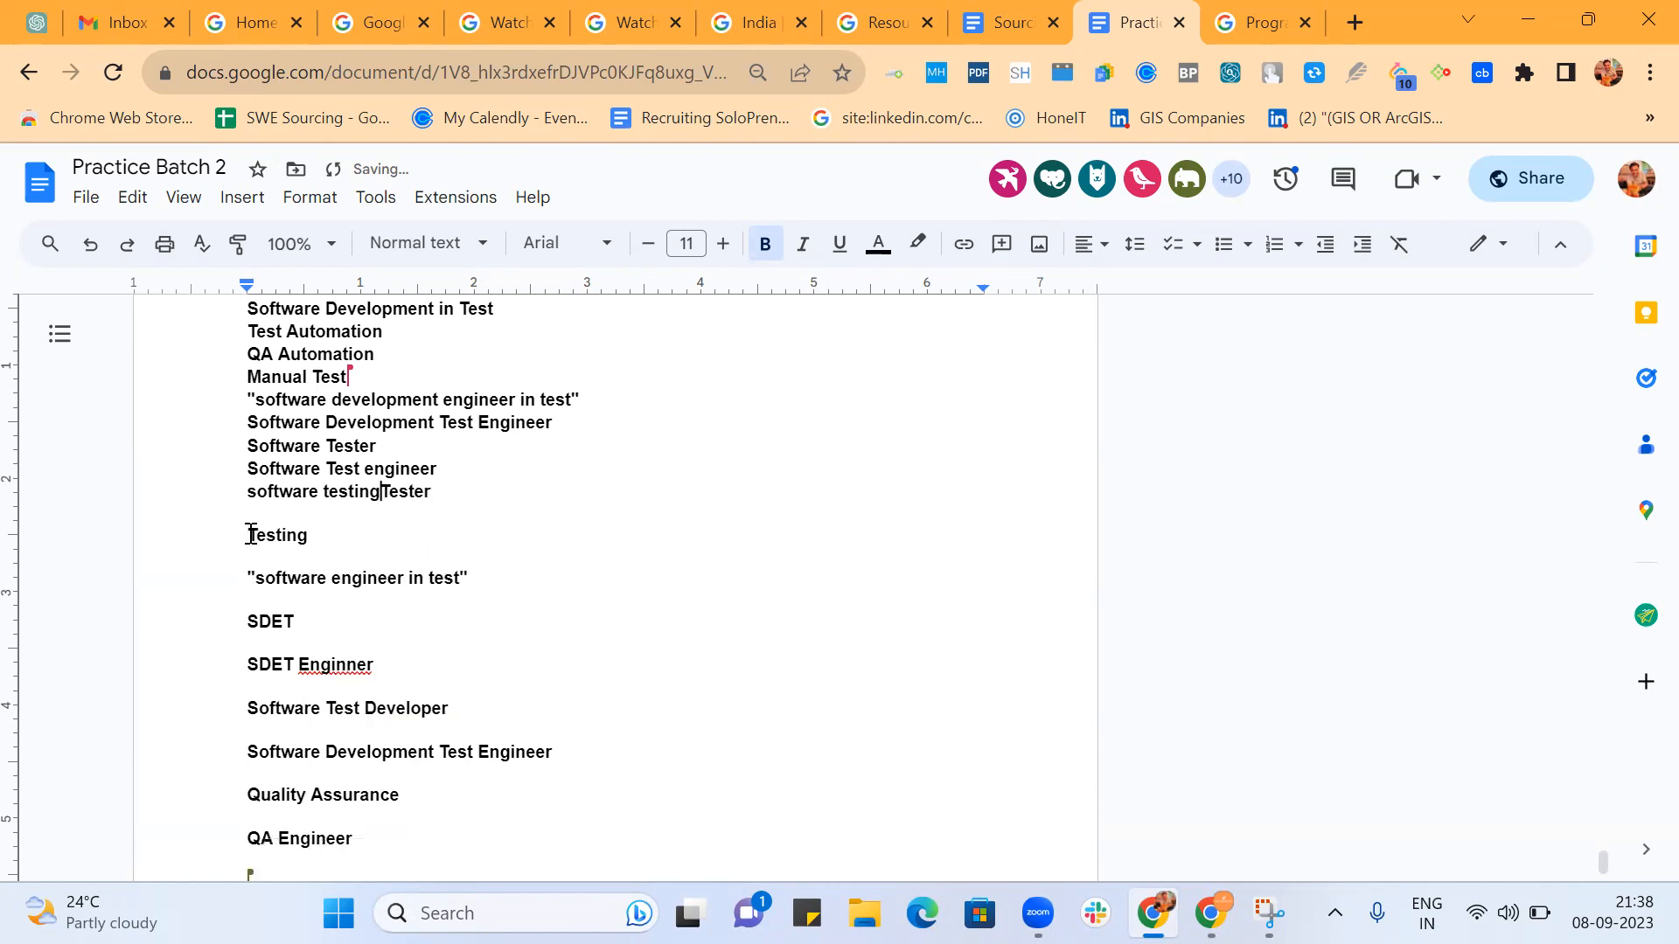
key(Return)
Close the gaps above Testing and "software engineer in test", keeping each title on its own line.
click(254, 551)
key(BackSpace)
key(BackSpace)
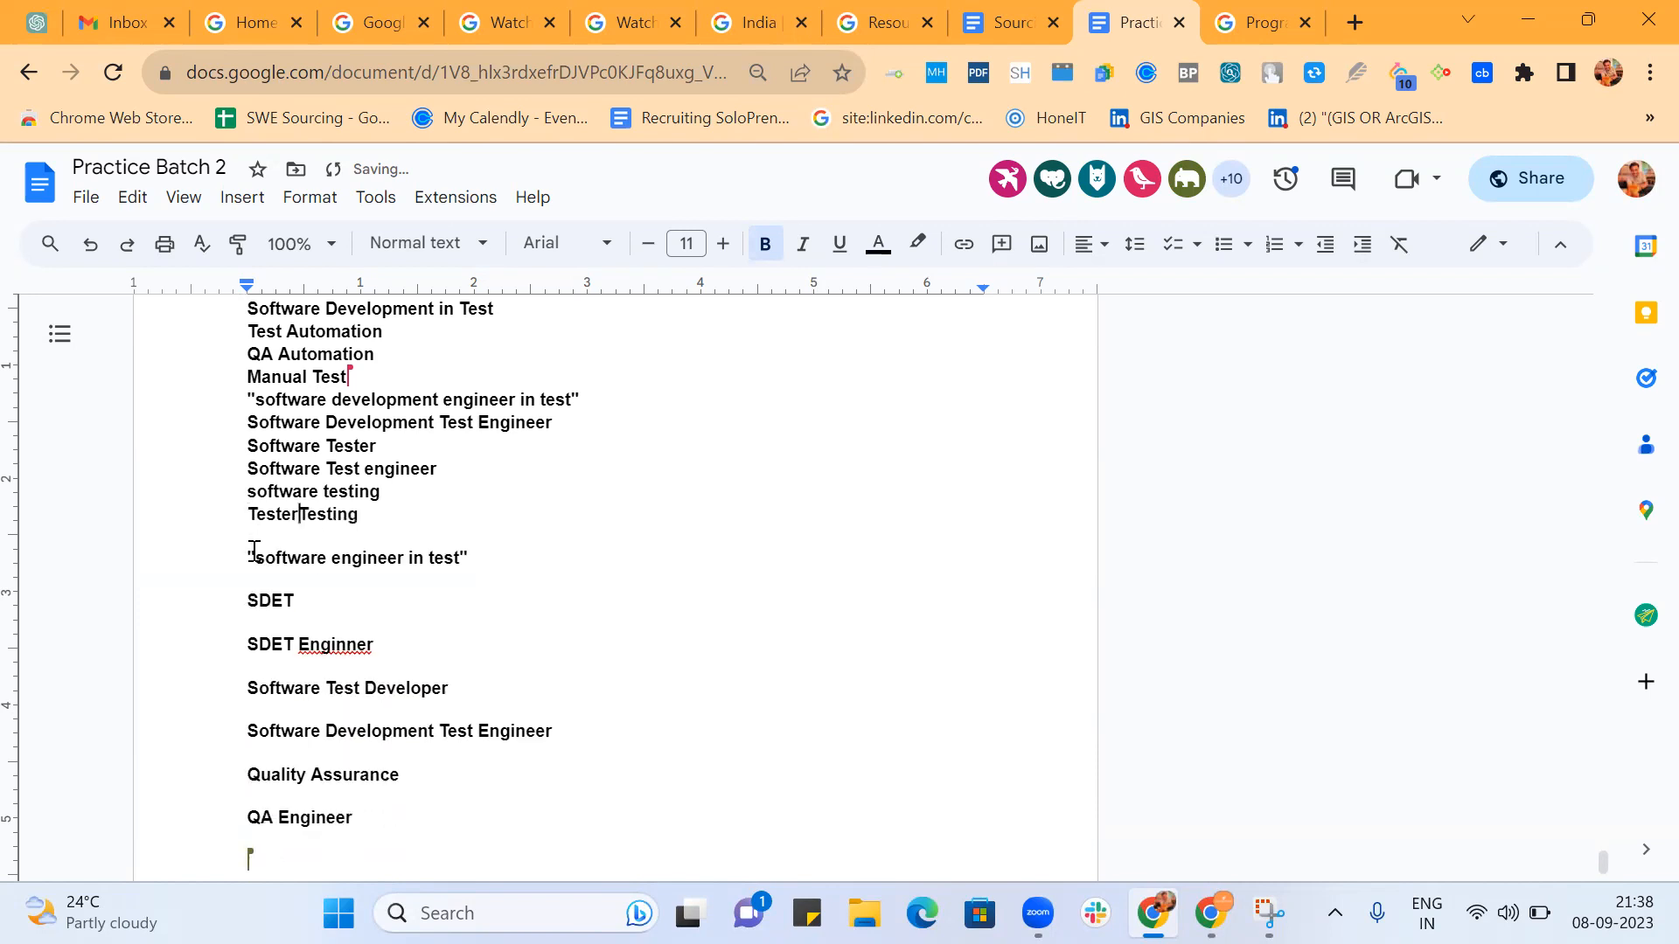
key(Return)
click(249, 579)
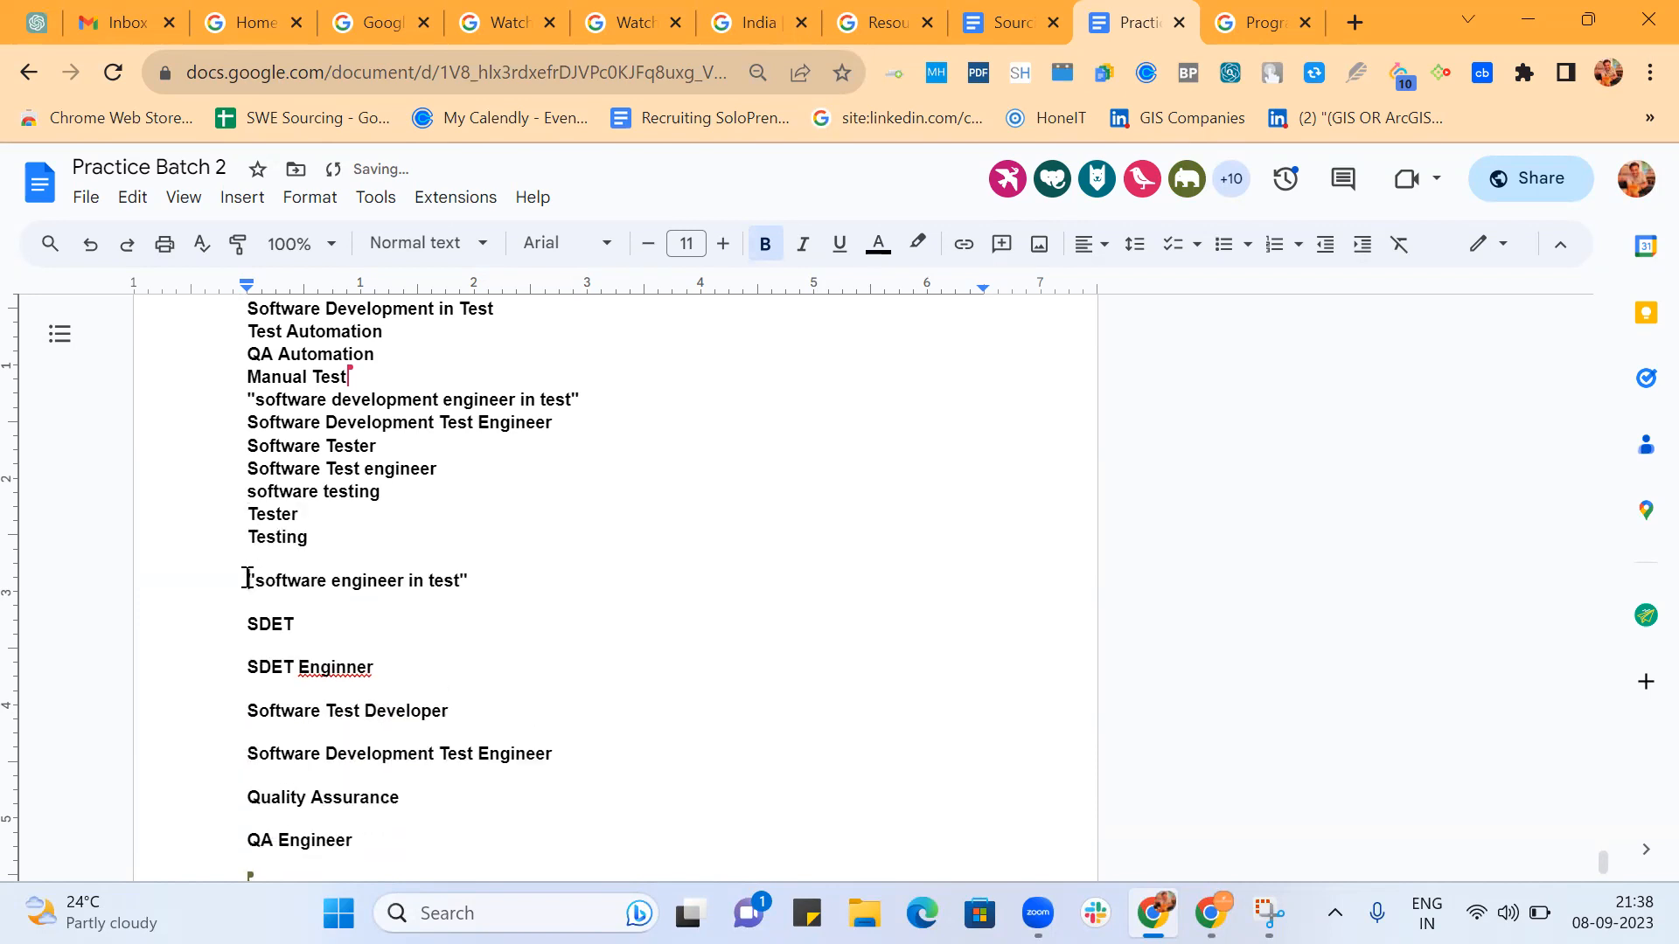
key(BackSpace)
key(BackSpace)
key(Return)
Close the gaps above the second SDET entry and SDET Enginner, keeping each title on its own line.
click(248, 595)
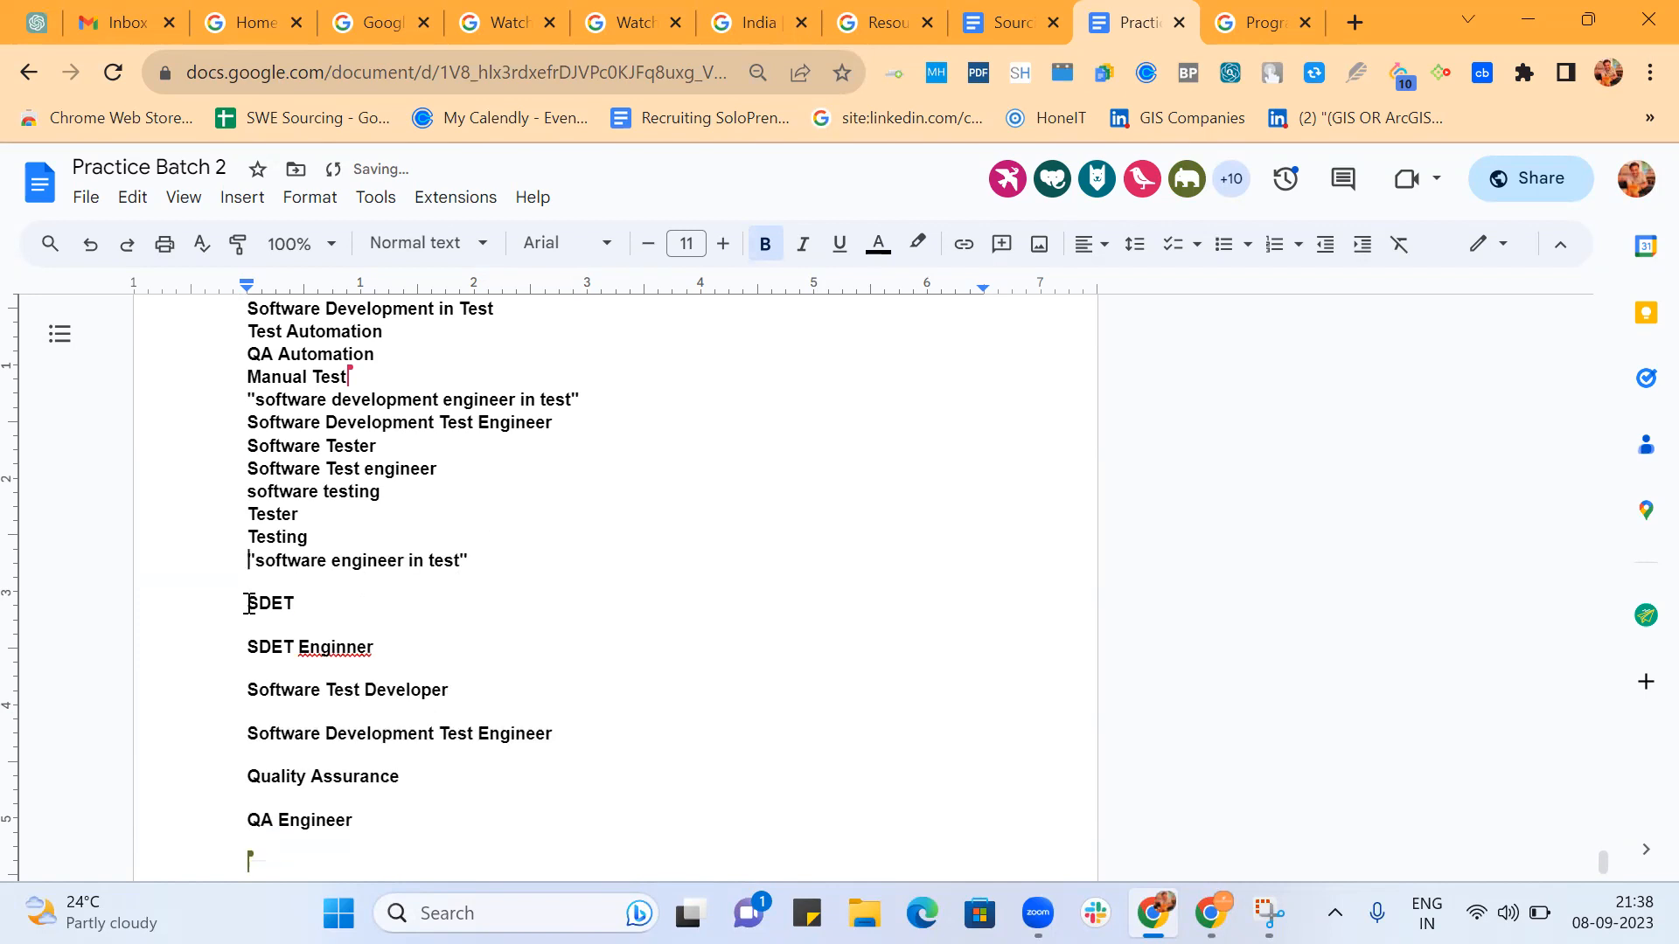
key(BackSpace)
key(BackSpace)
key(Return)
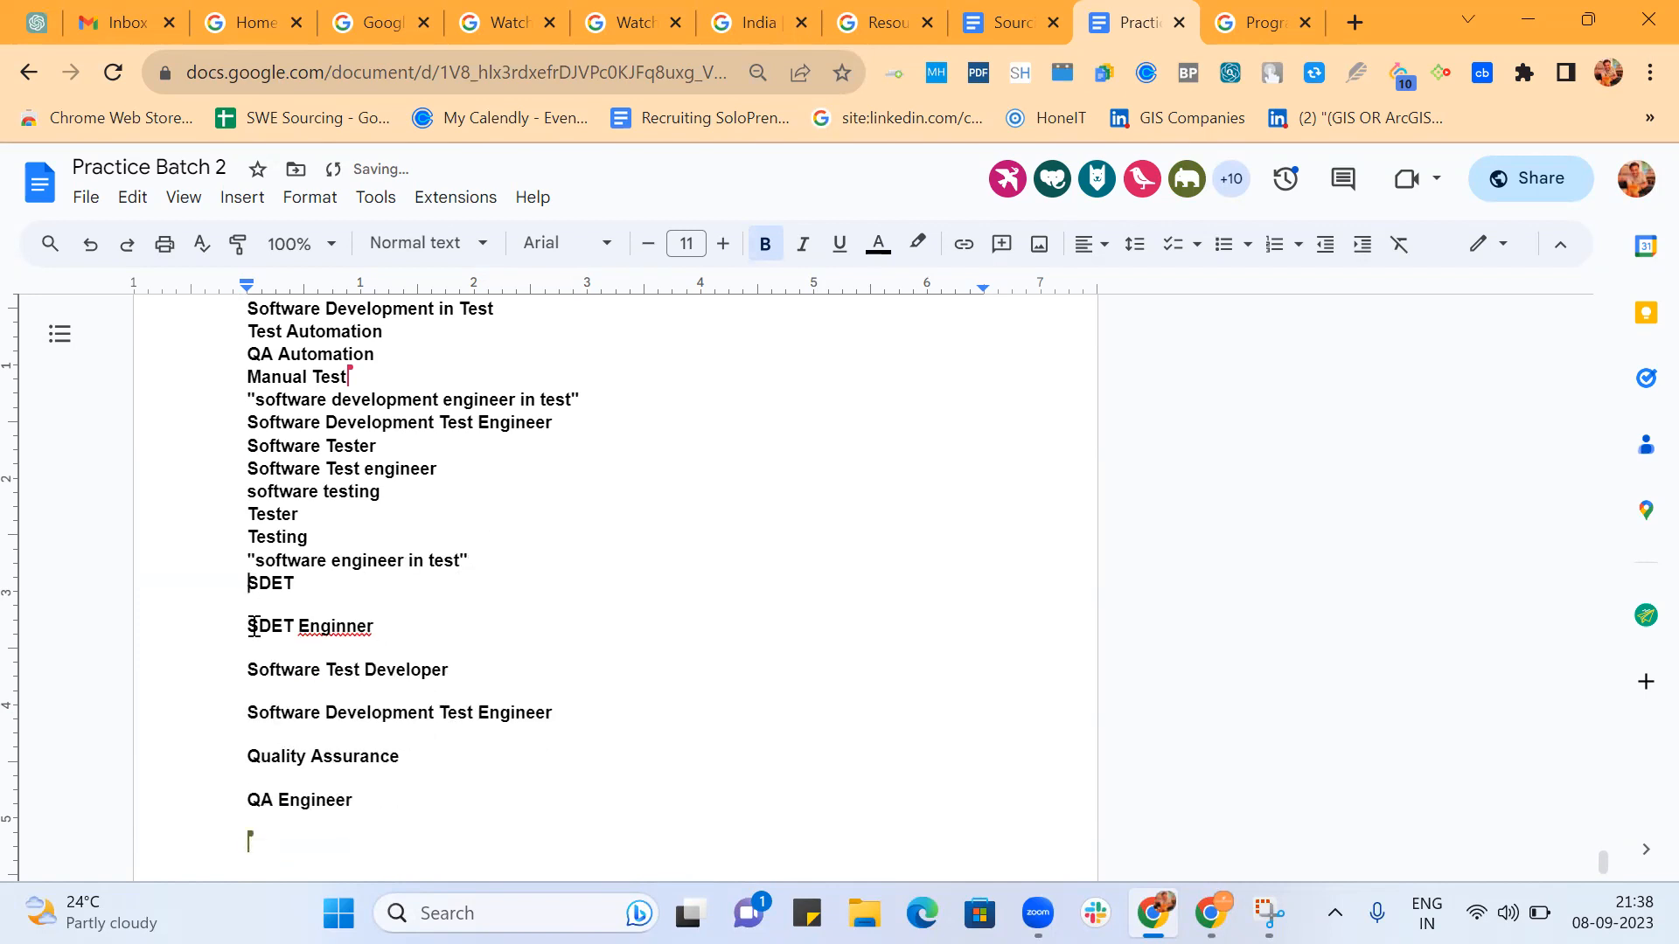
click(253, 627)
key(BackSpace)
key(BackSpace)
key(Return)
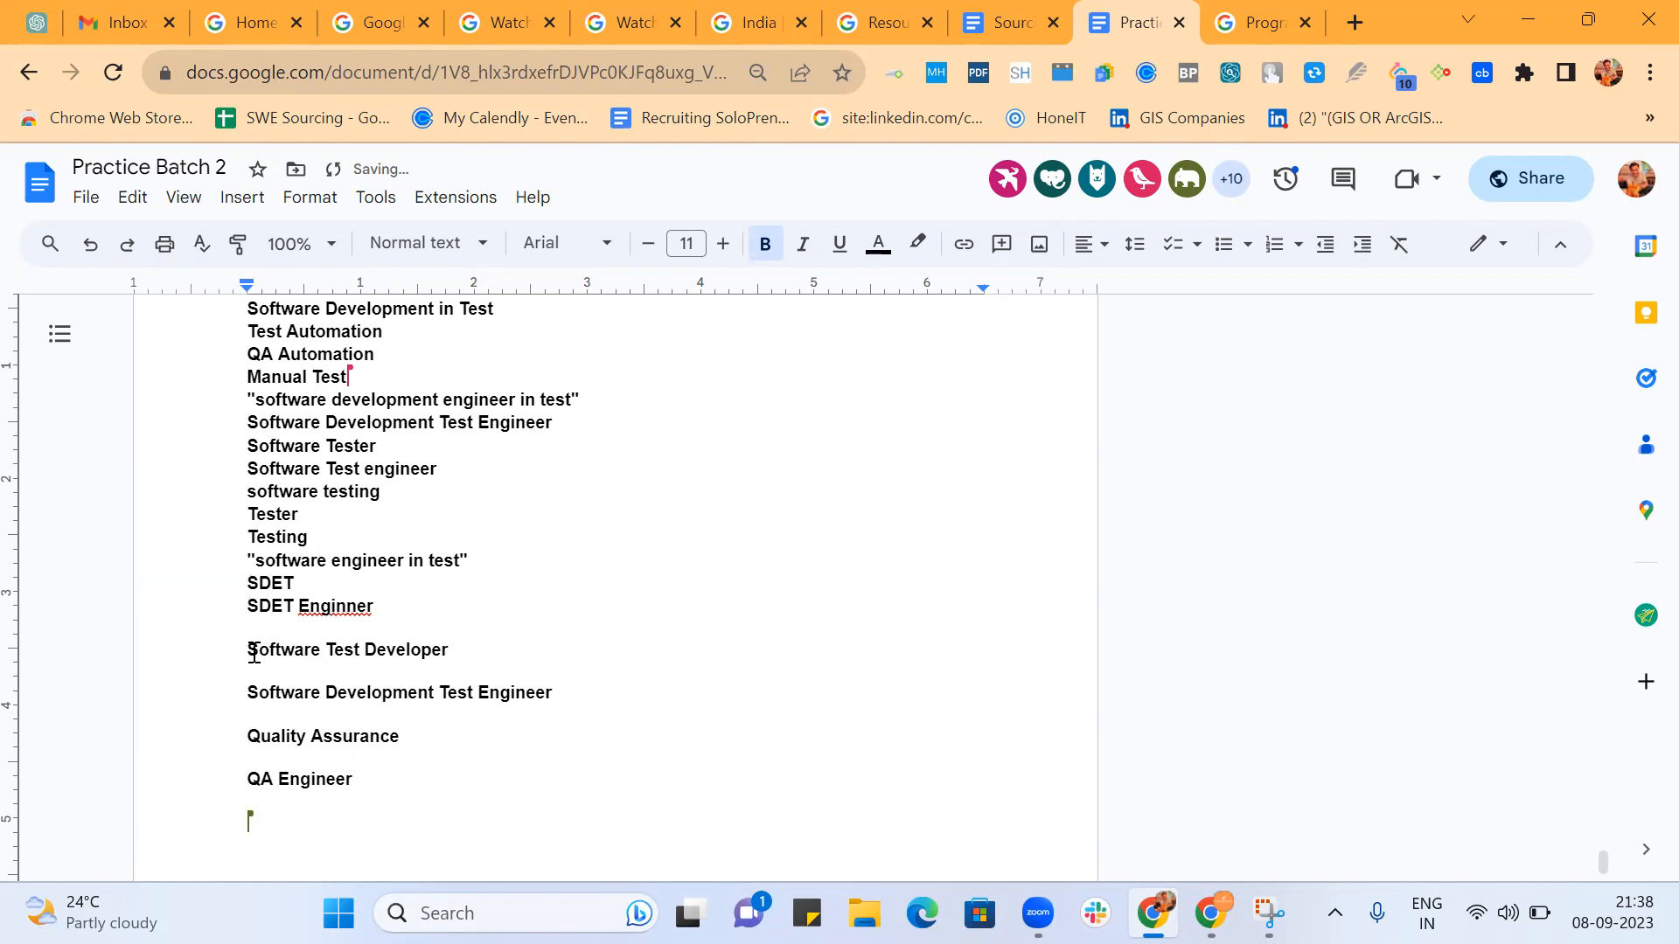
Close the gaps above Software Test Developer and the second Software Development Test Engineer, keeping each title on its own line.
click(253, 656)
key(BackSpace)
key(BackSpace)
key(Return)
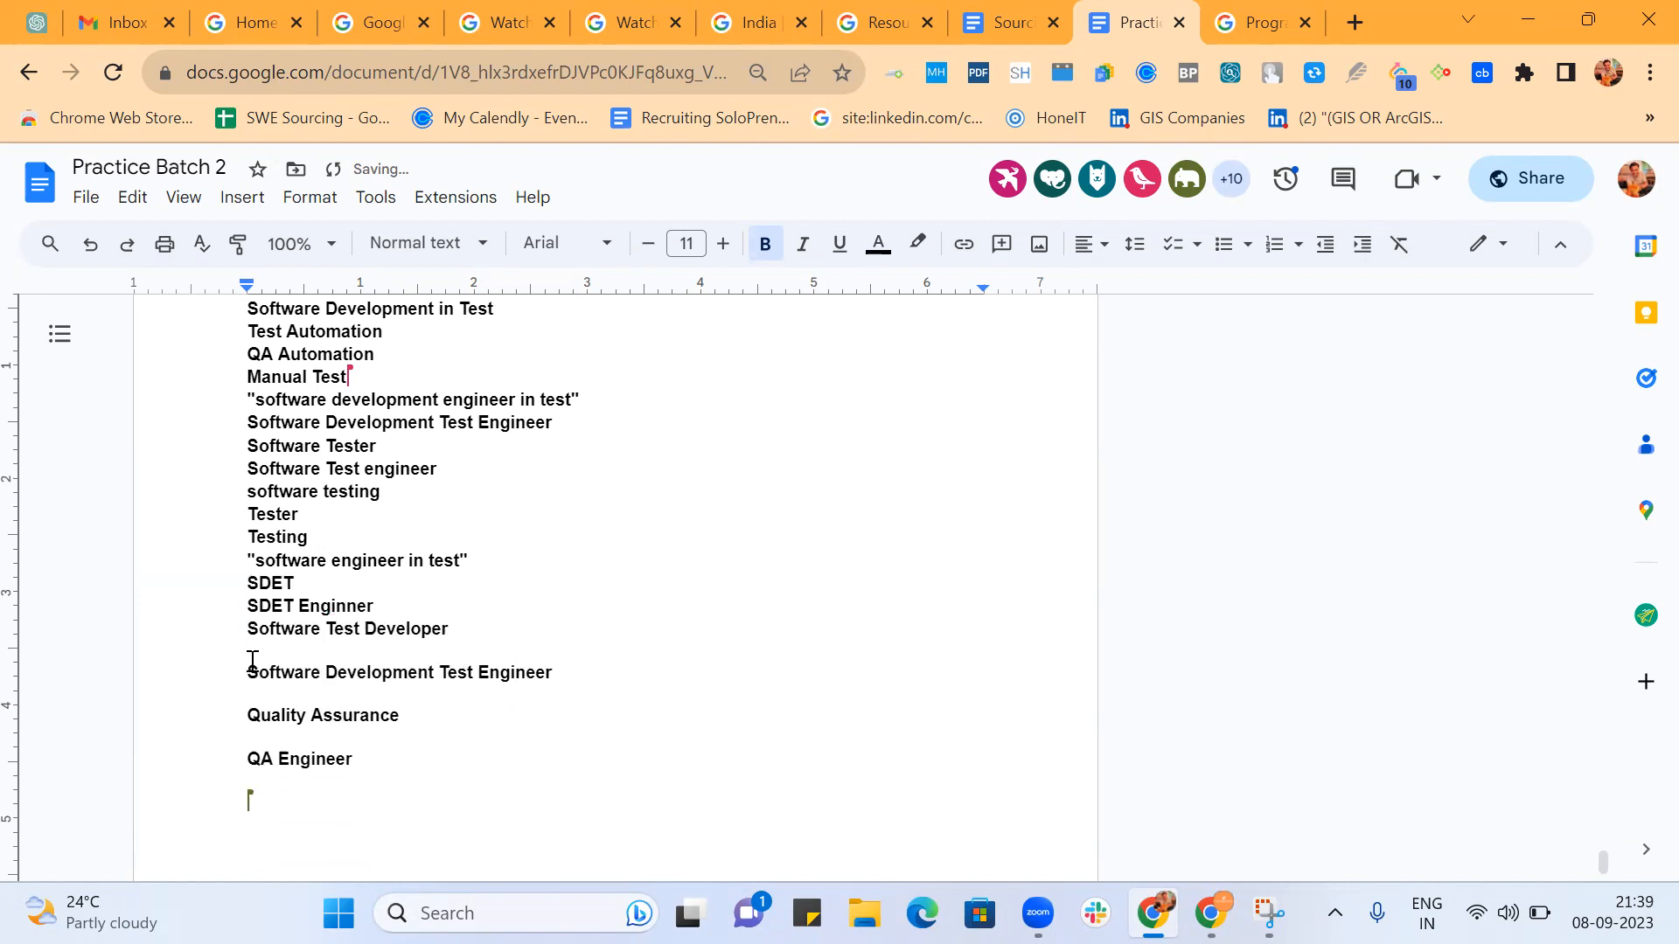
click(250, 671)
key(BackSpace)
key(BackSpace)
key(Return)
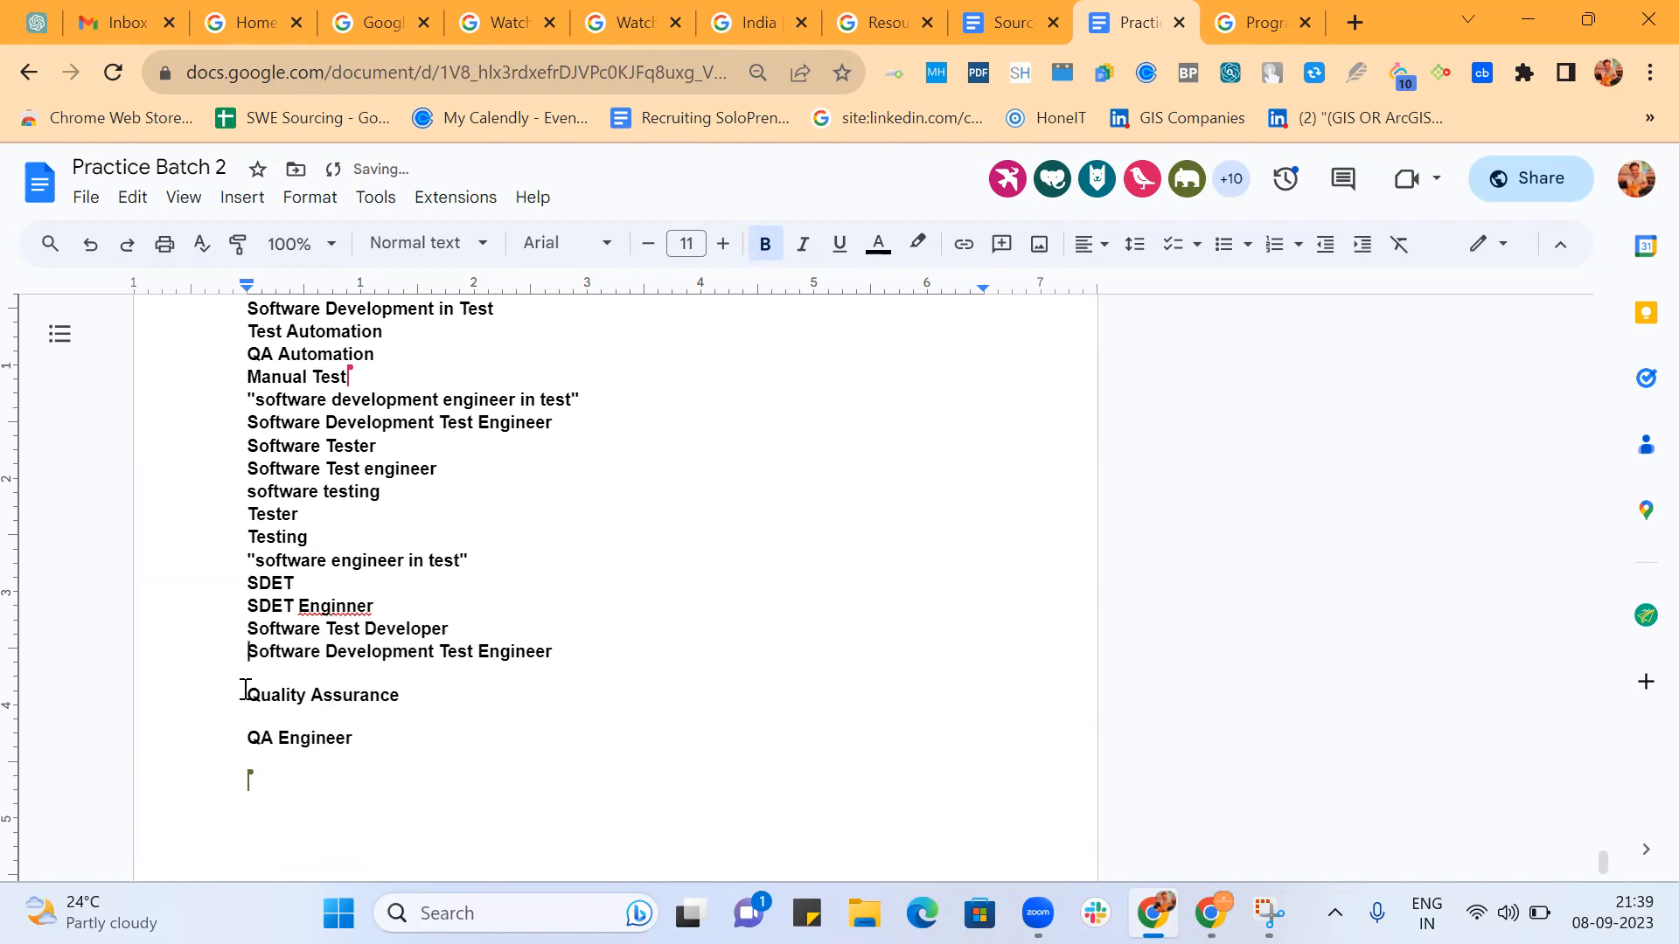
Close the gaps above Quality Assurance and QA Engineer, keeping each title on its own line.
click(249, 693)
key(BackSpace)
key(BackSpace)
key(Return)
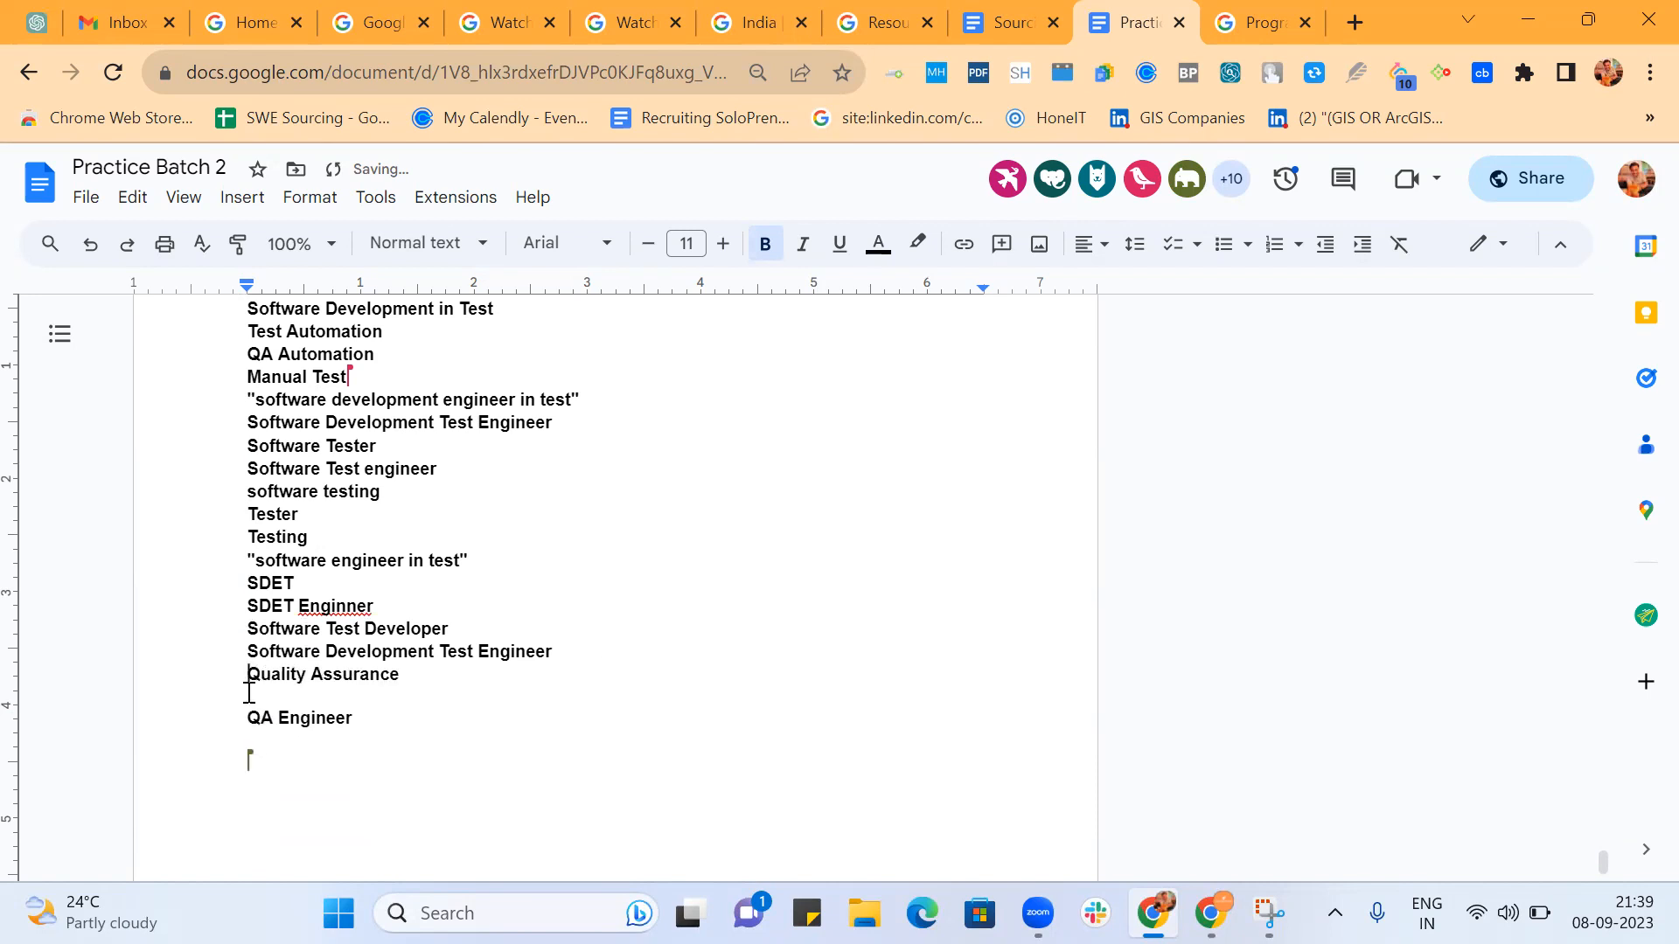
scroll(249, 694, down, 1)
click(249, 645)
key(BackSpace)
key(BackSpace)
key(Return)
Start the nested string below the title list with the group (Test | Testing | Tester).
scroll(250, 644, down, 4)
scroll(250, 644, up, 5)
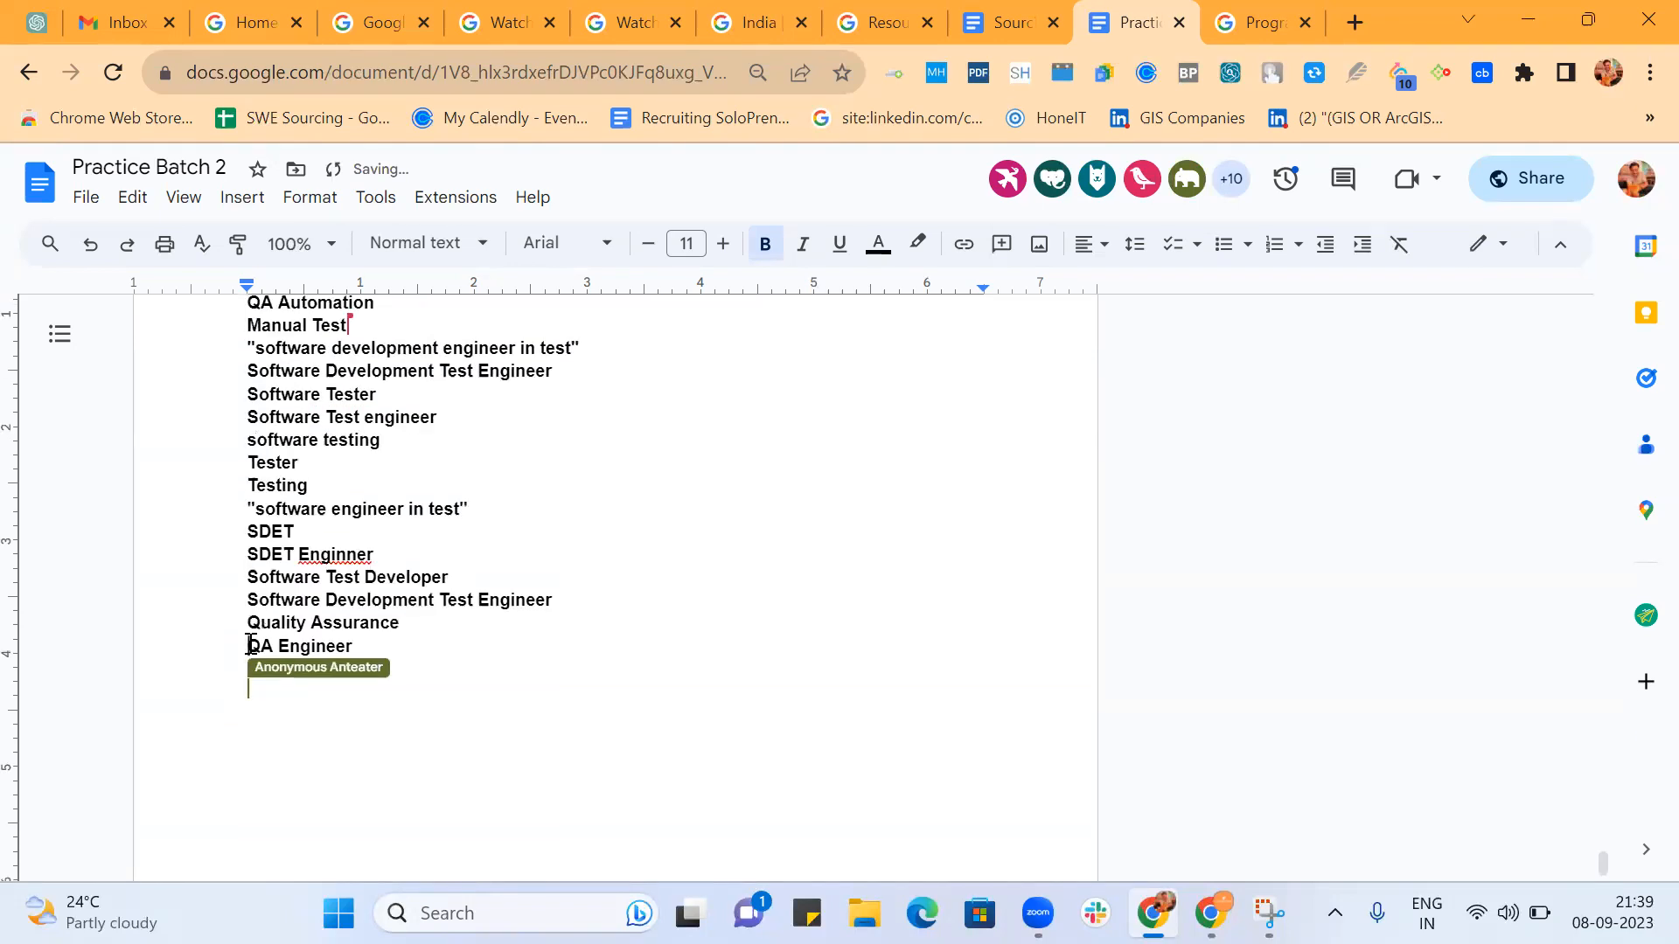
scroll(249, 646, up, 1)
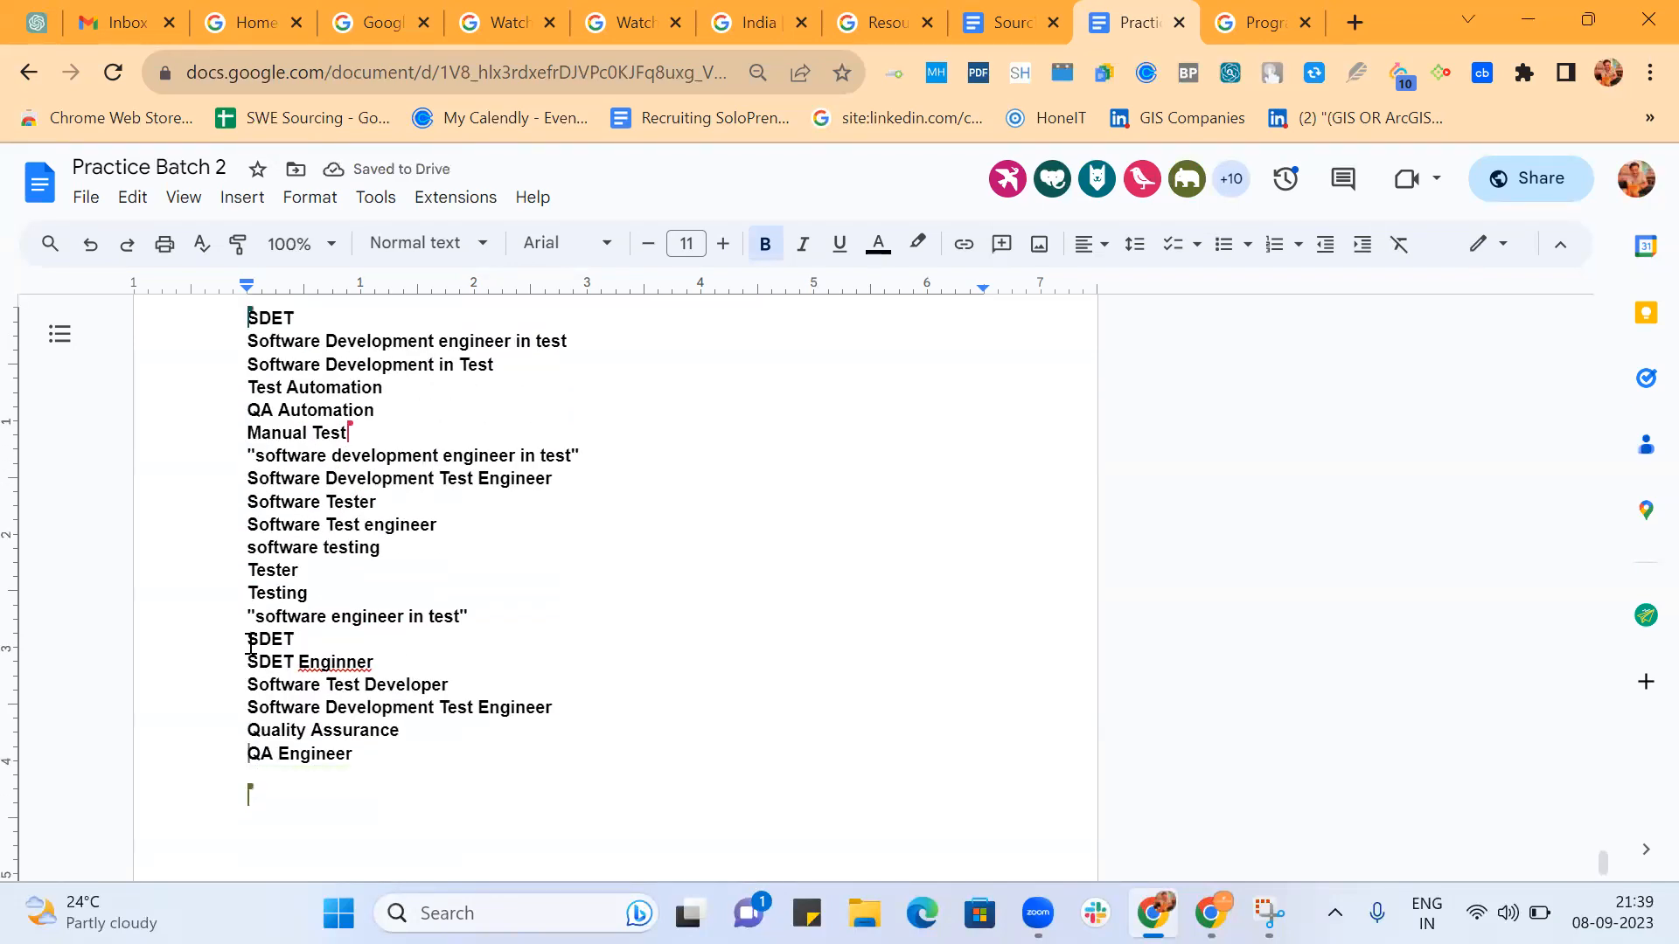
scroll(630, 374, down, 2)
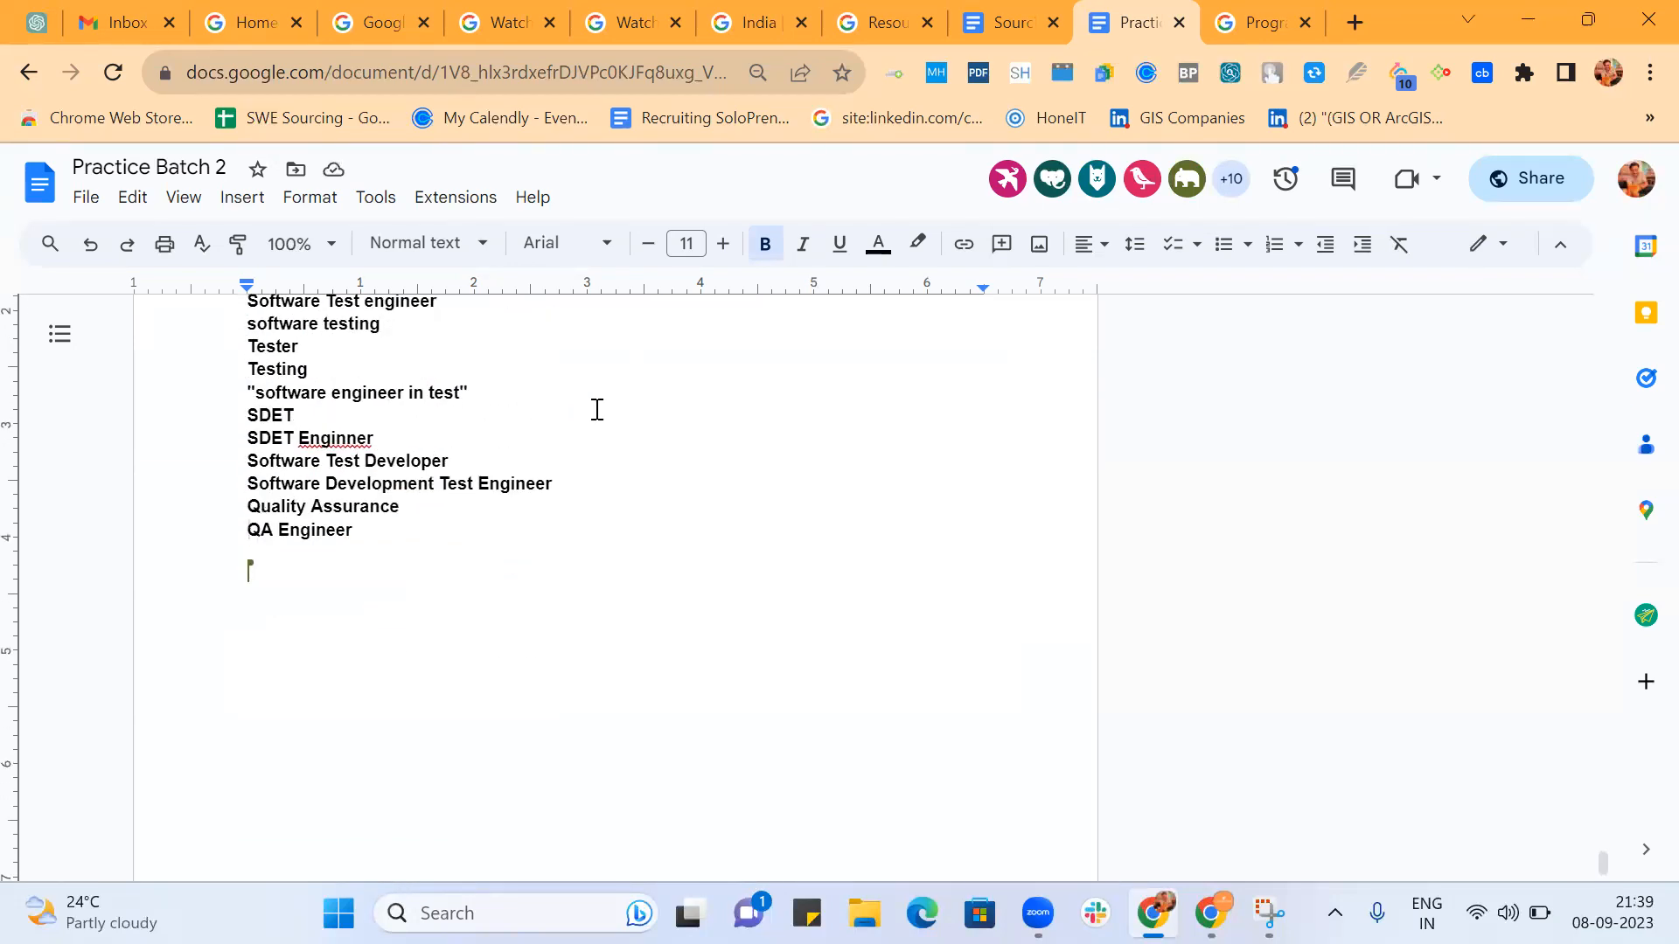
text(()
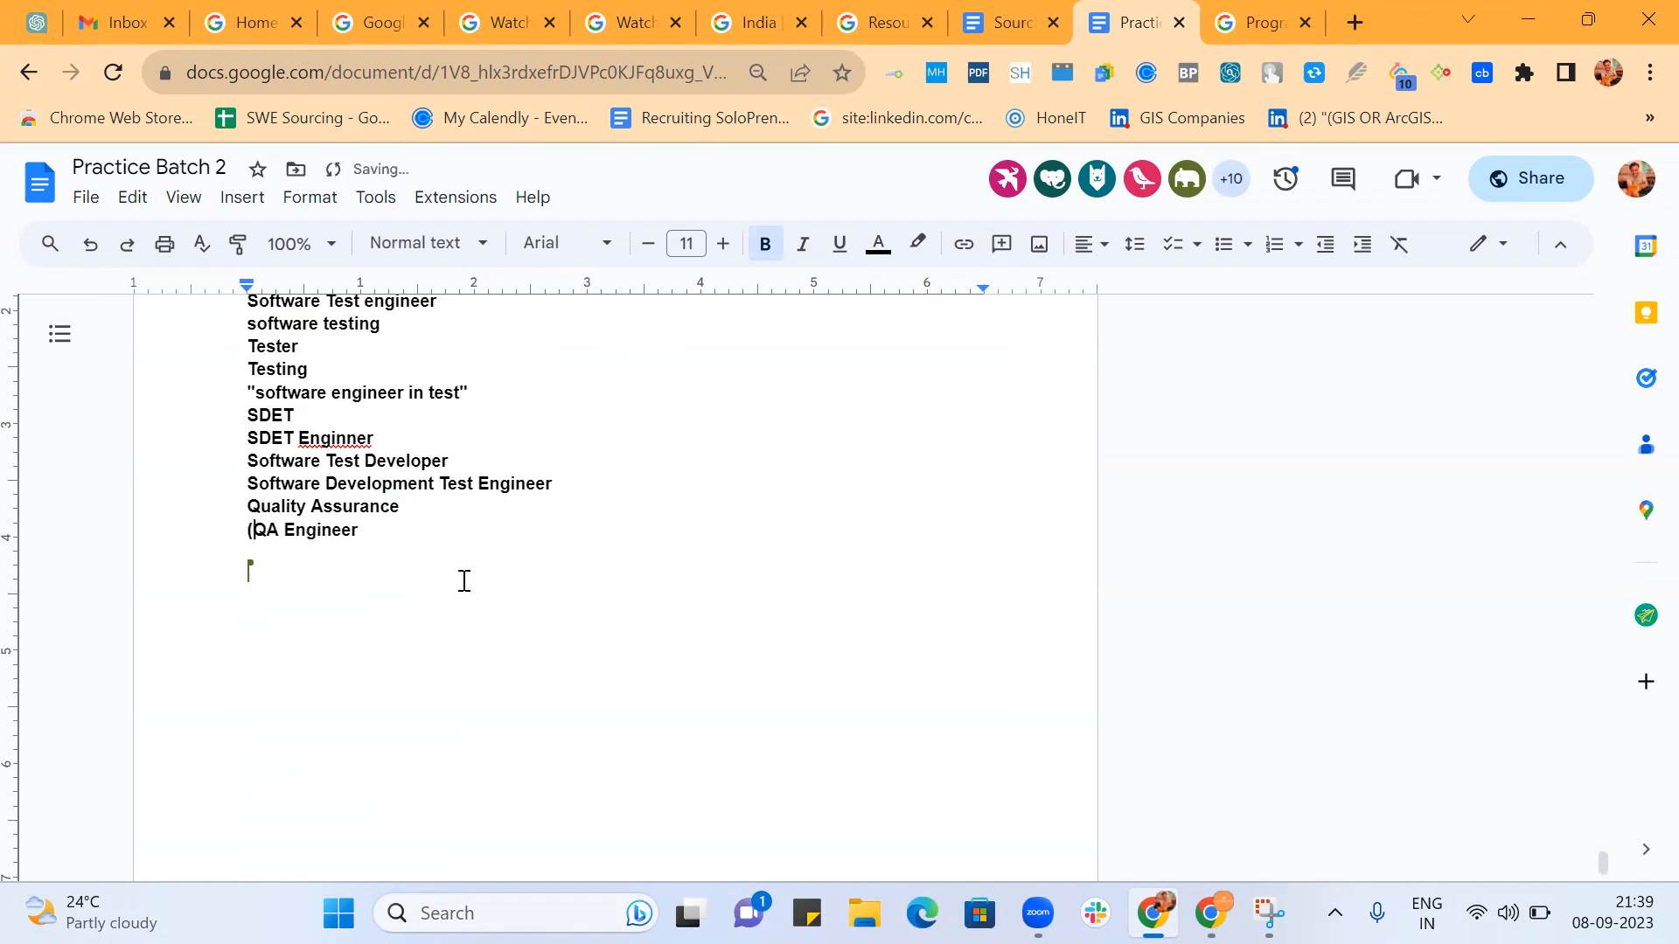
key(BackSpace)
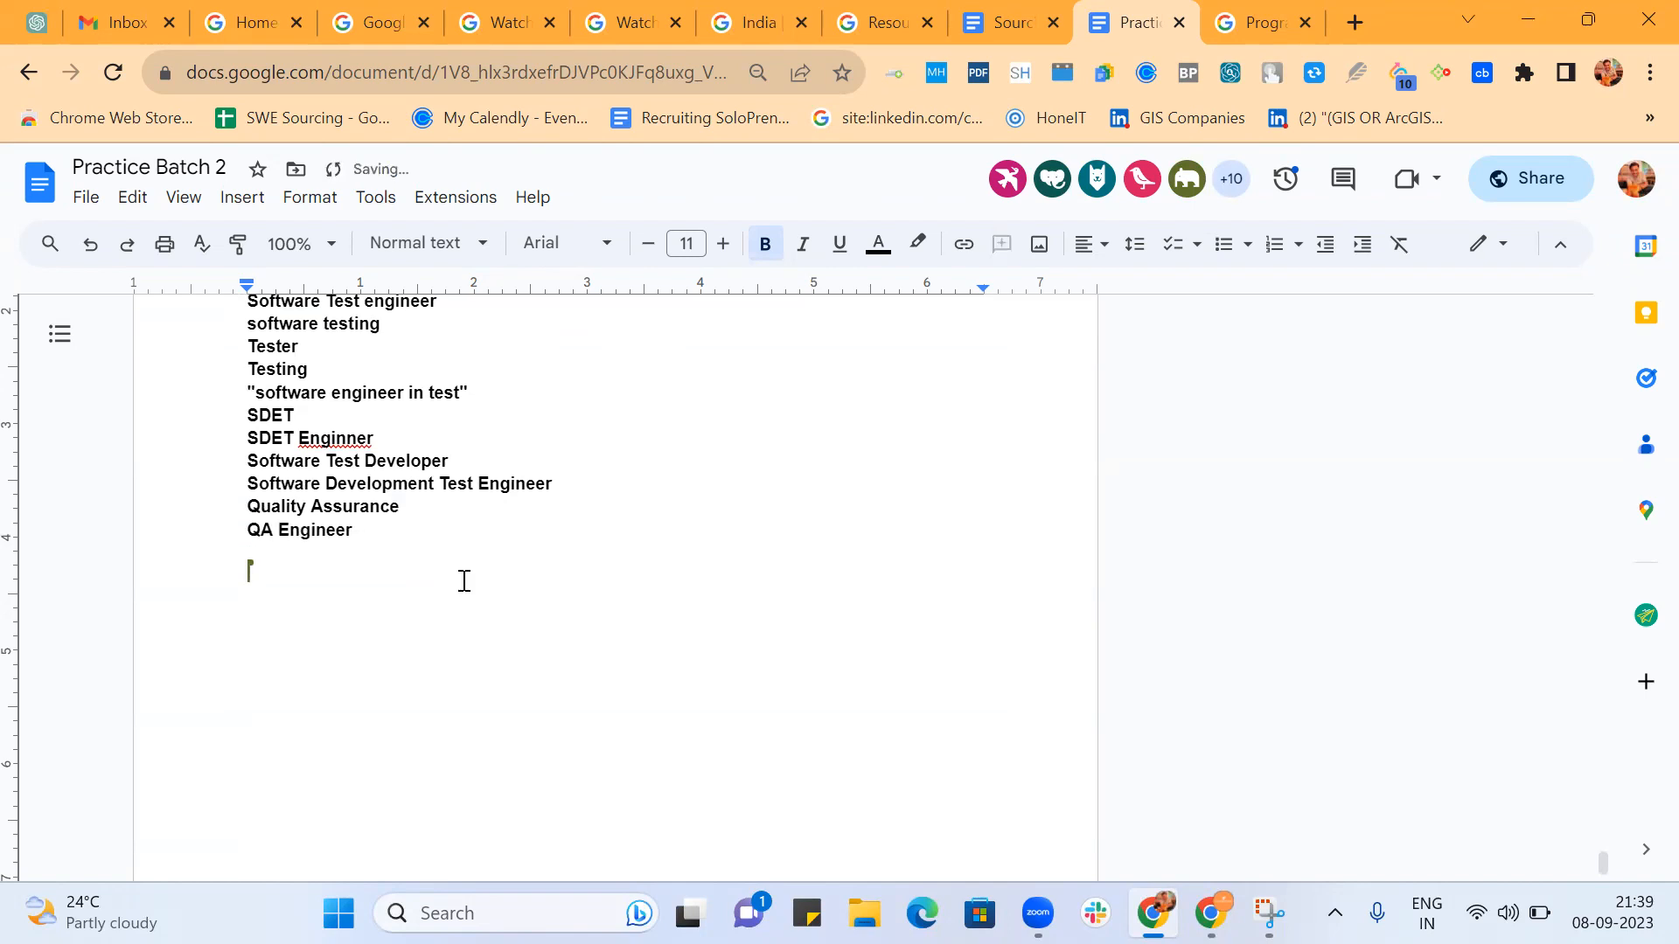
text((Test | Testing | )
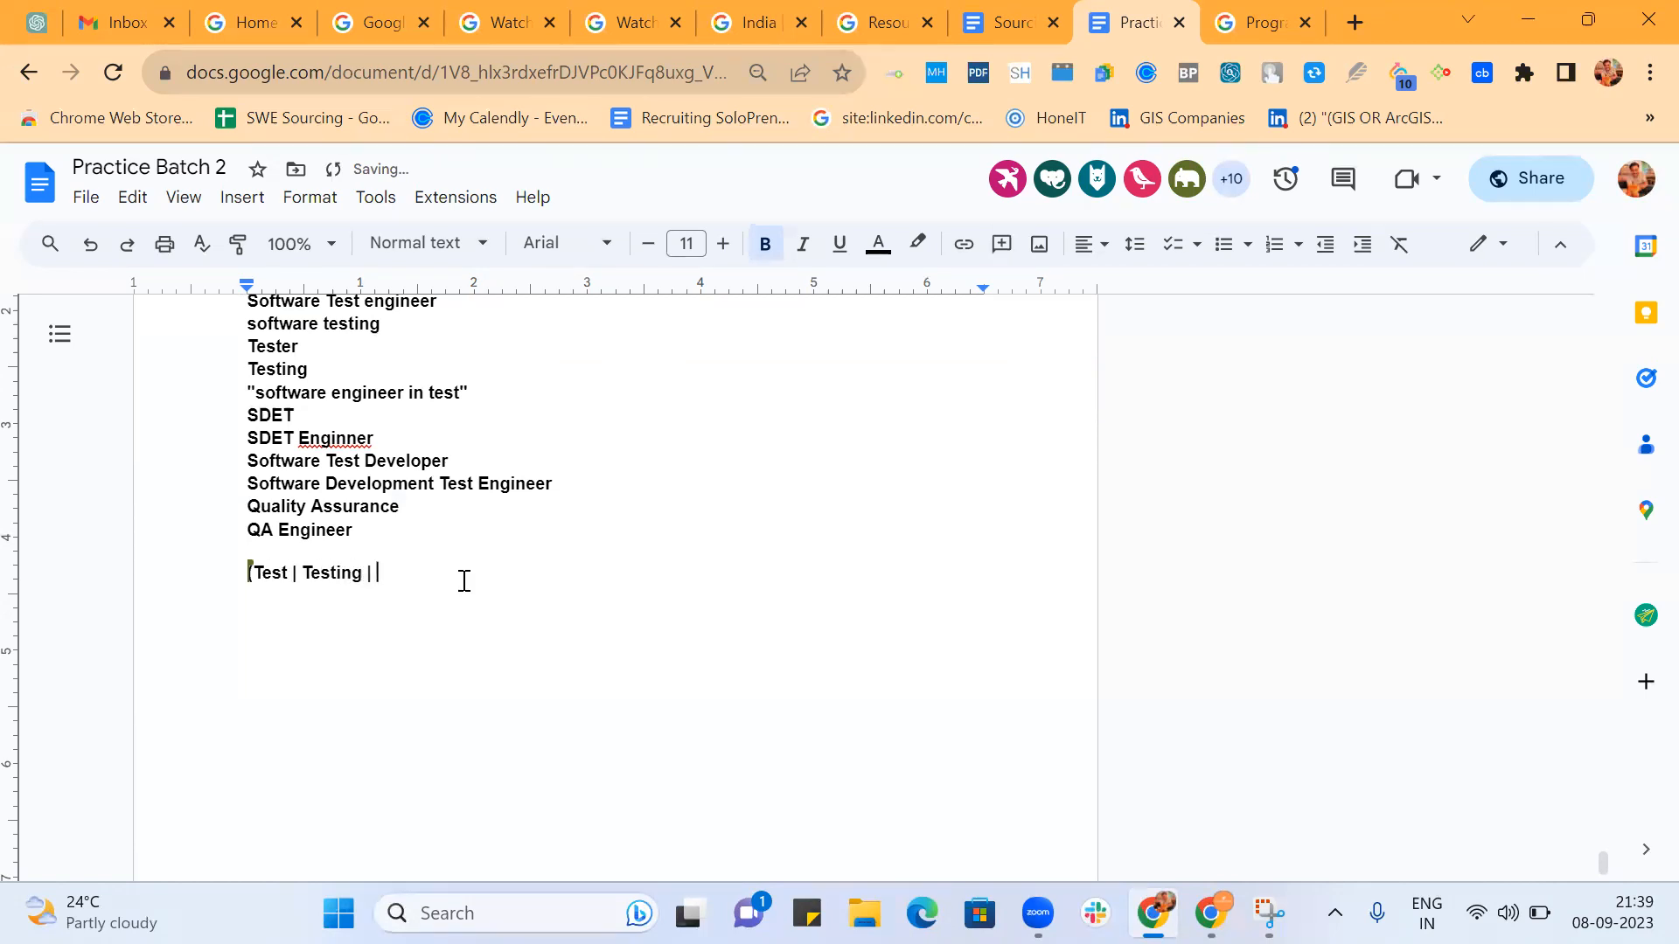
text(Tester) ()
Open a second group after (Test | Testing | Tester) with the terms QA | Automation | manual, ending with another OR bar.
scroll(573, 480, up, 1)
scroll(573, 480, up, 3)
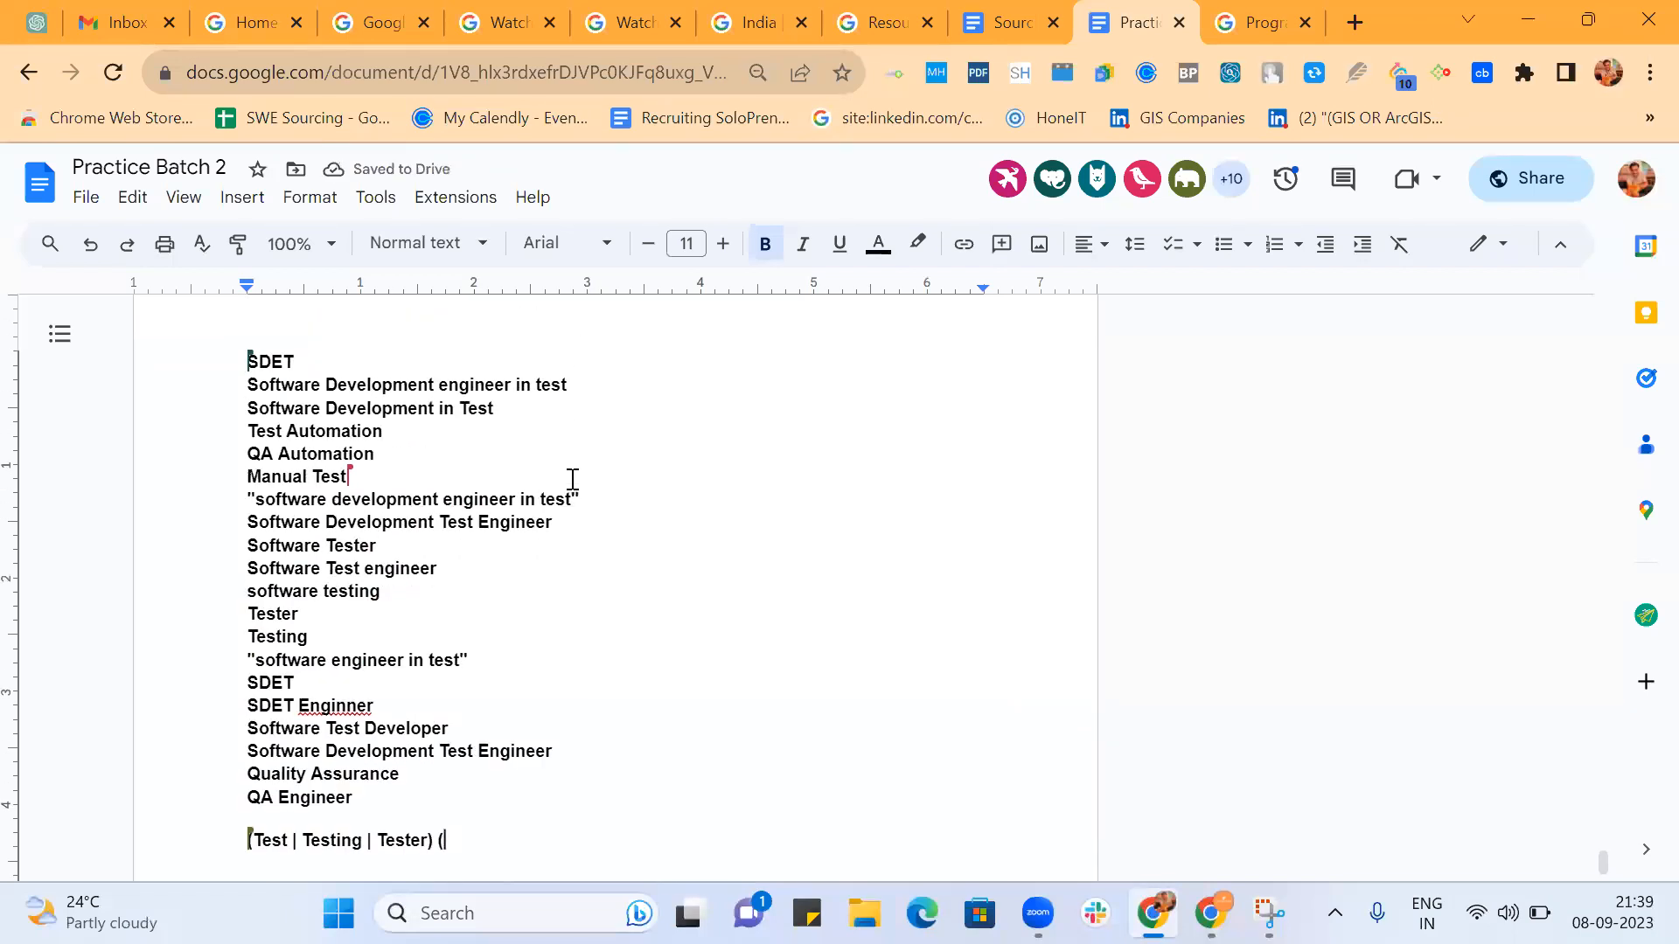
scroll(573, 480, down, 5)
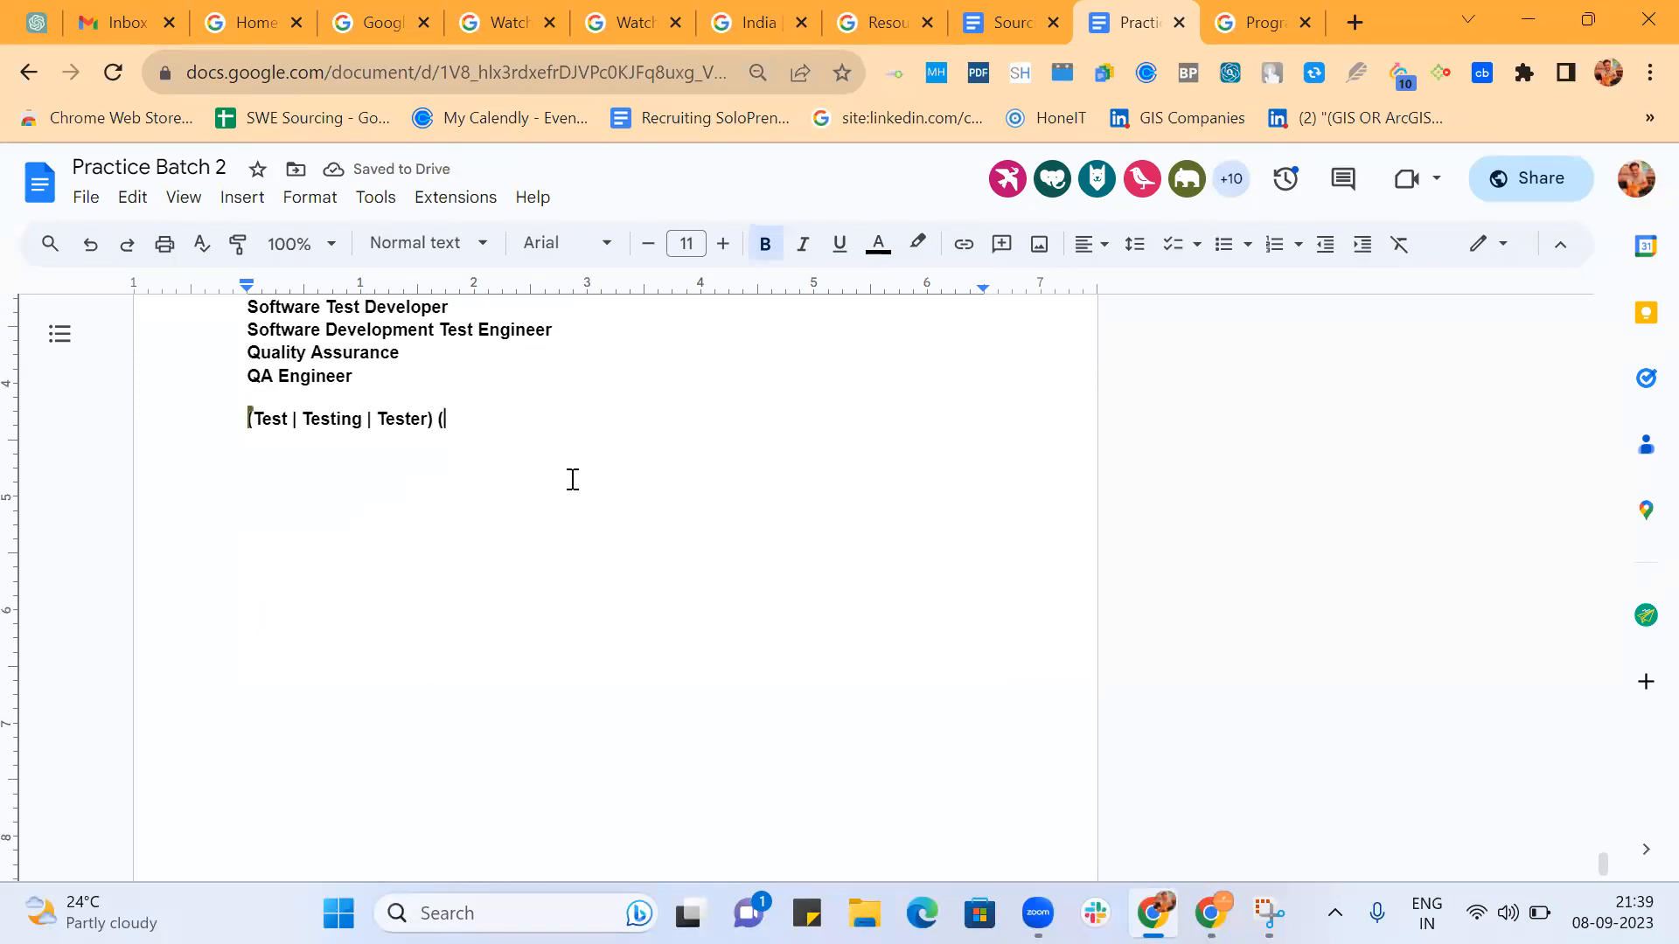
text(QA )
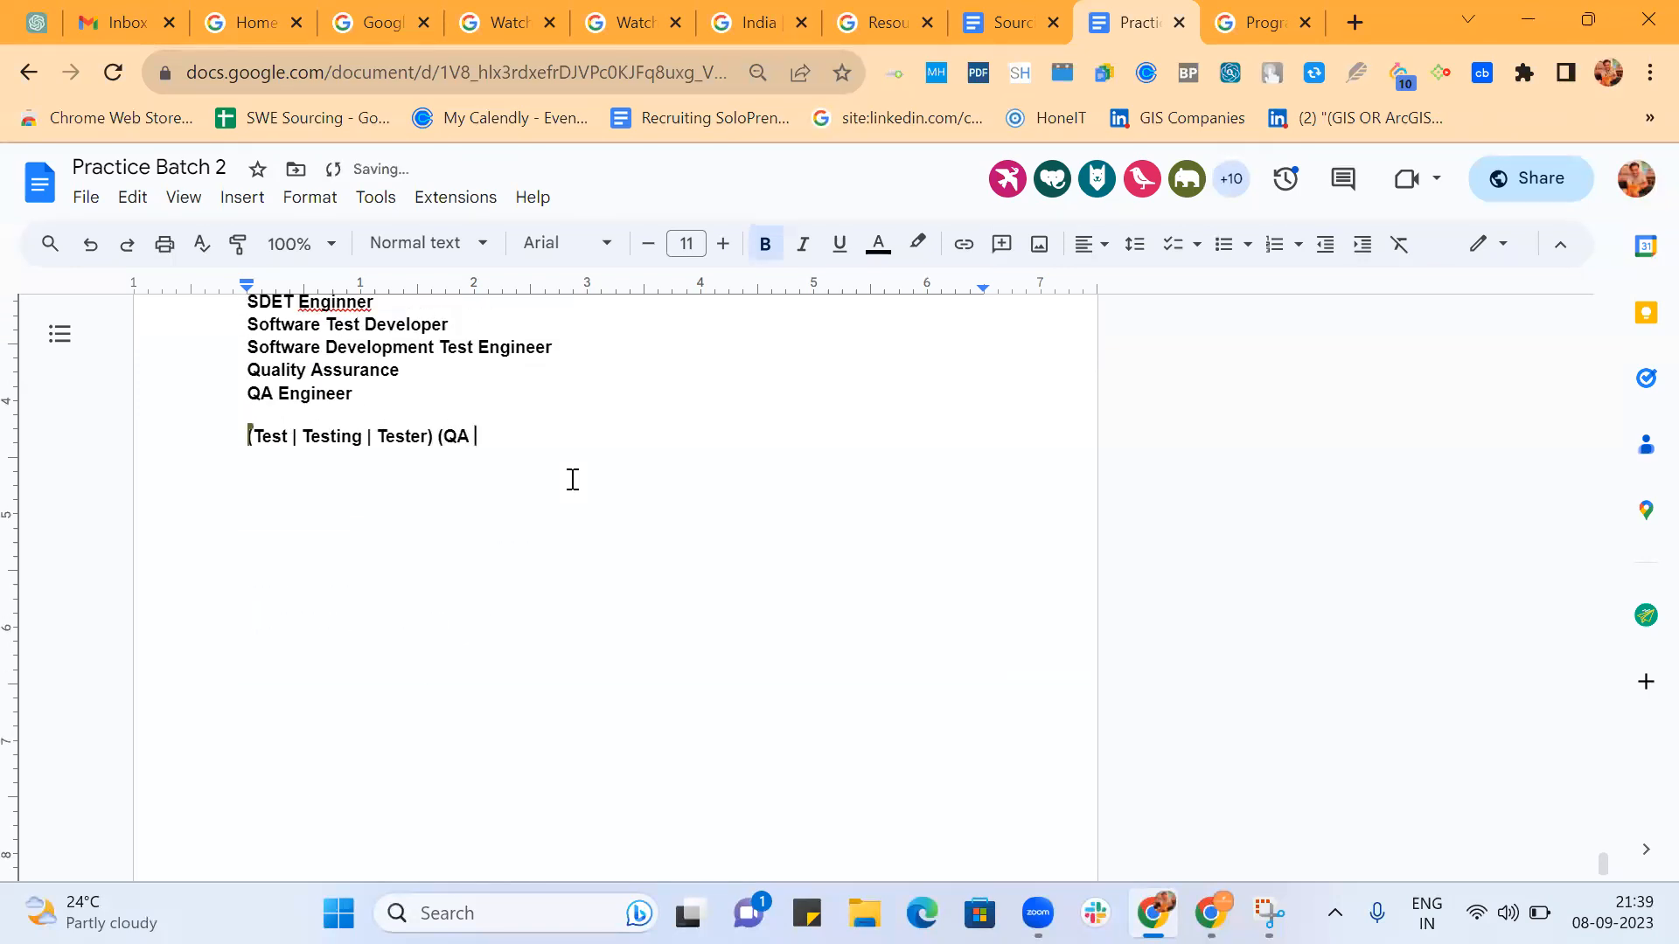
text(| Autoa)
key(BackSpace)
text(mation | manual)
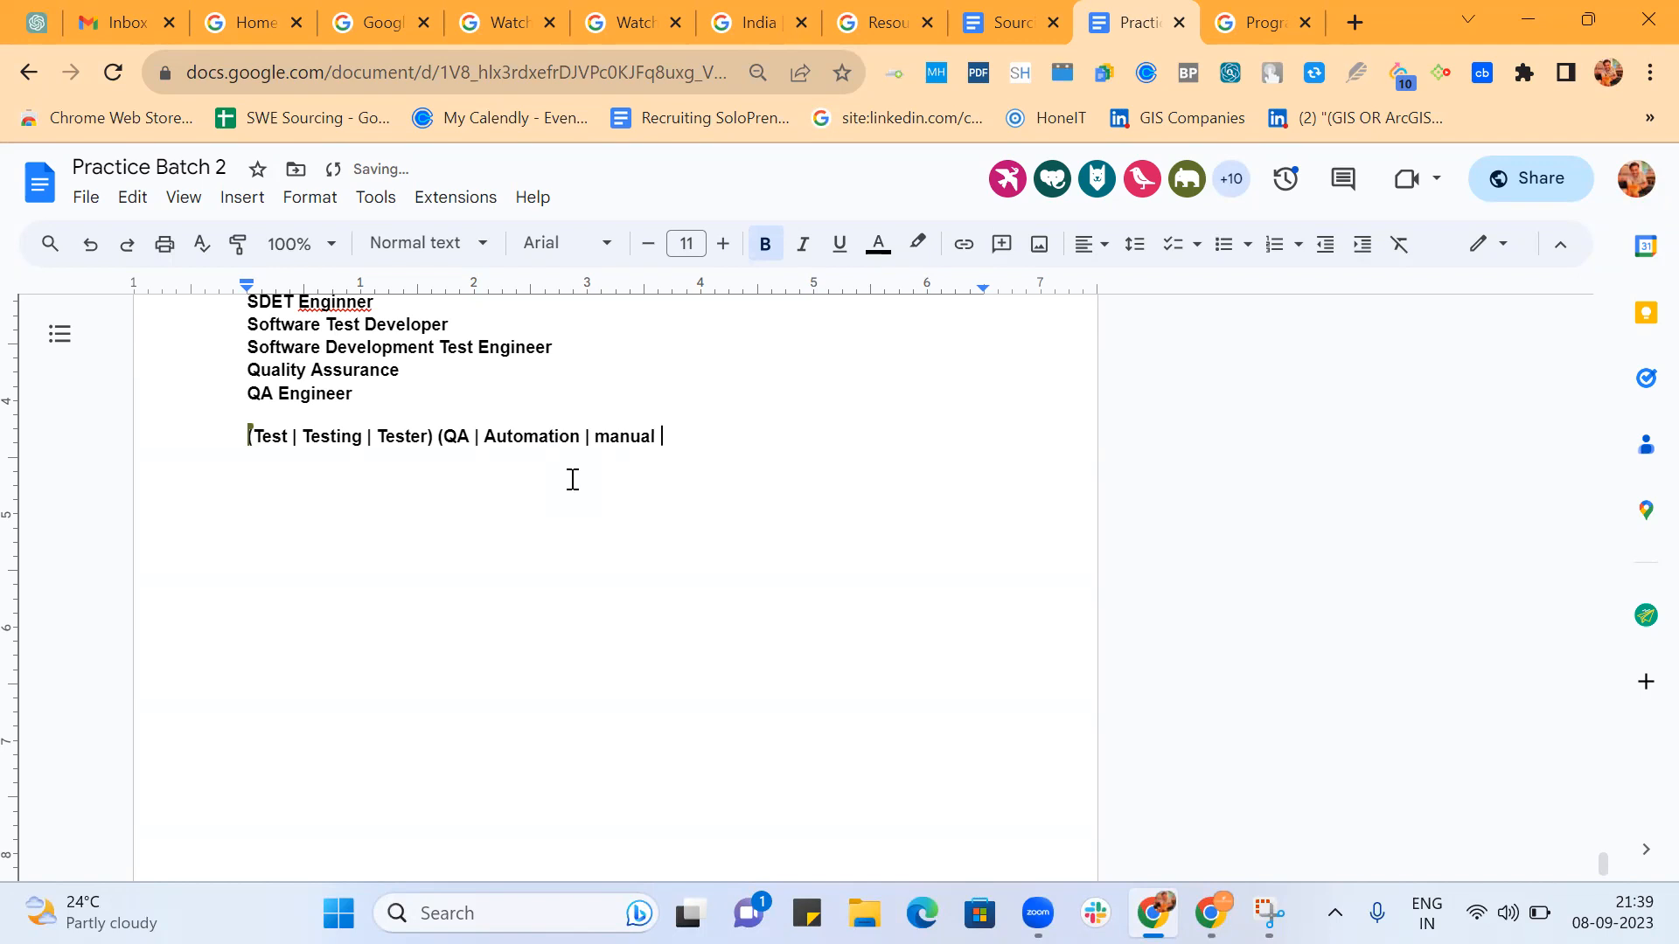
text( |)
Check the title list for further terms and add Quality to the second group of the nested string.
scroll(573, 480, up, 3)
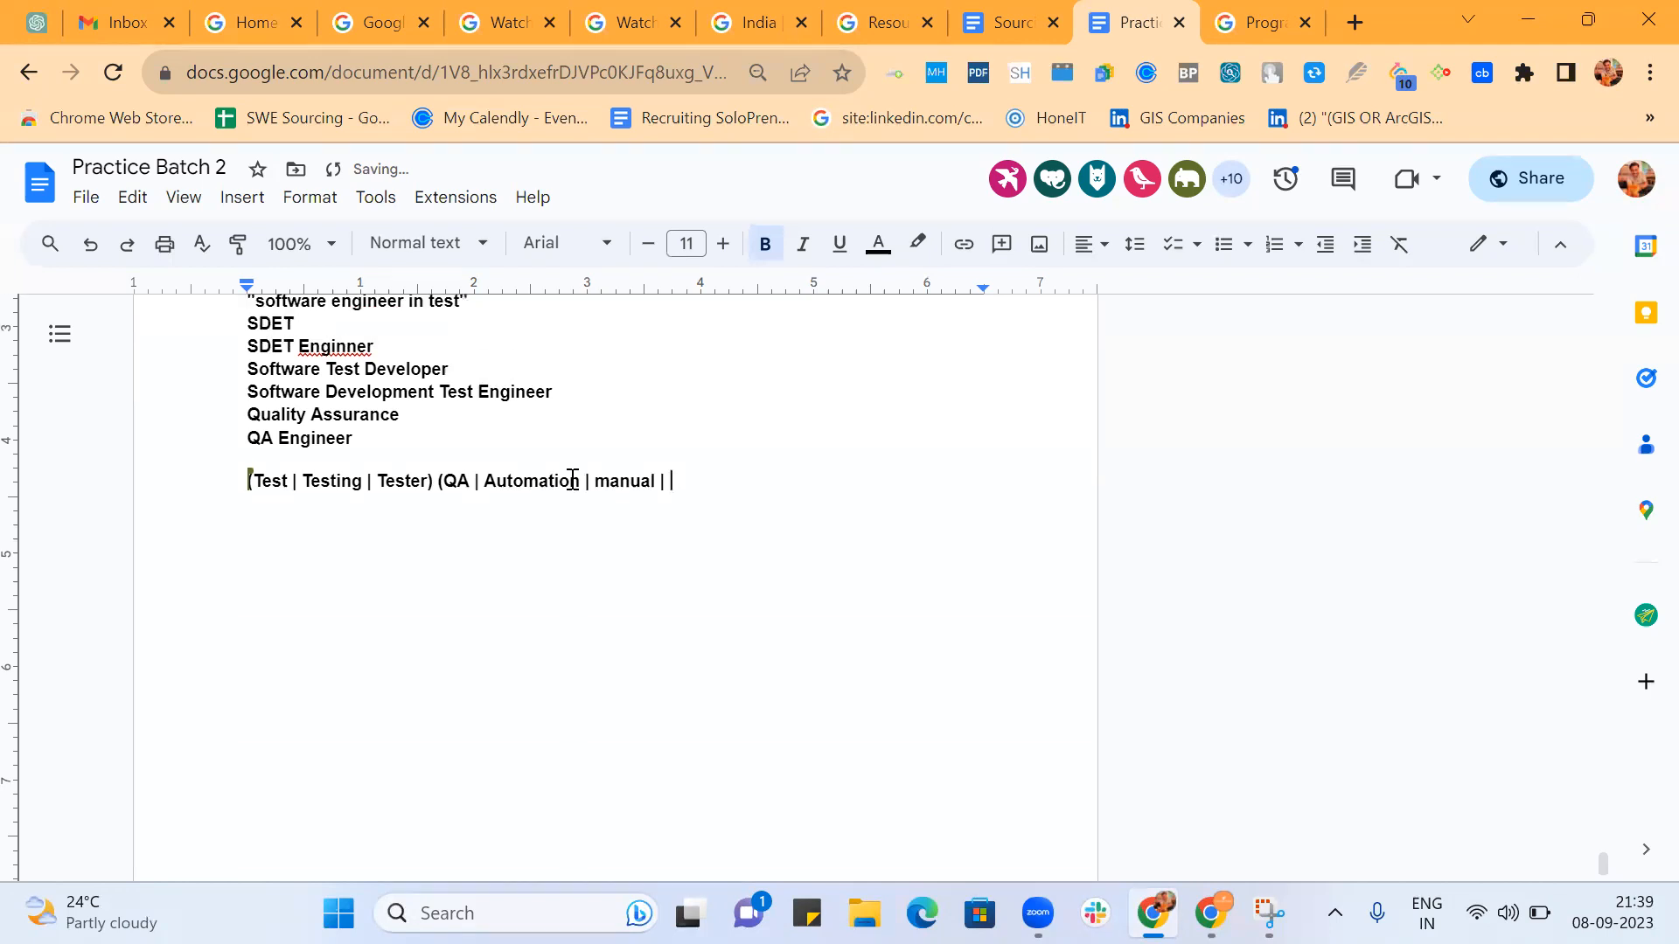
scroll(573, 479, up, 1)
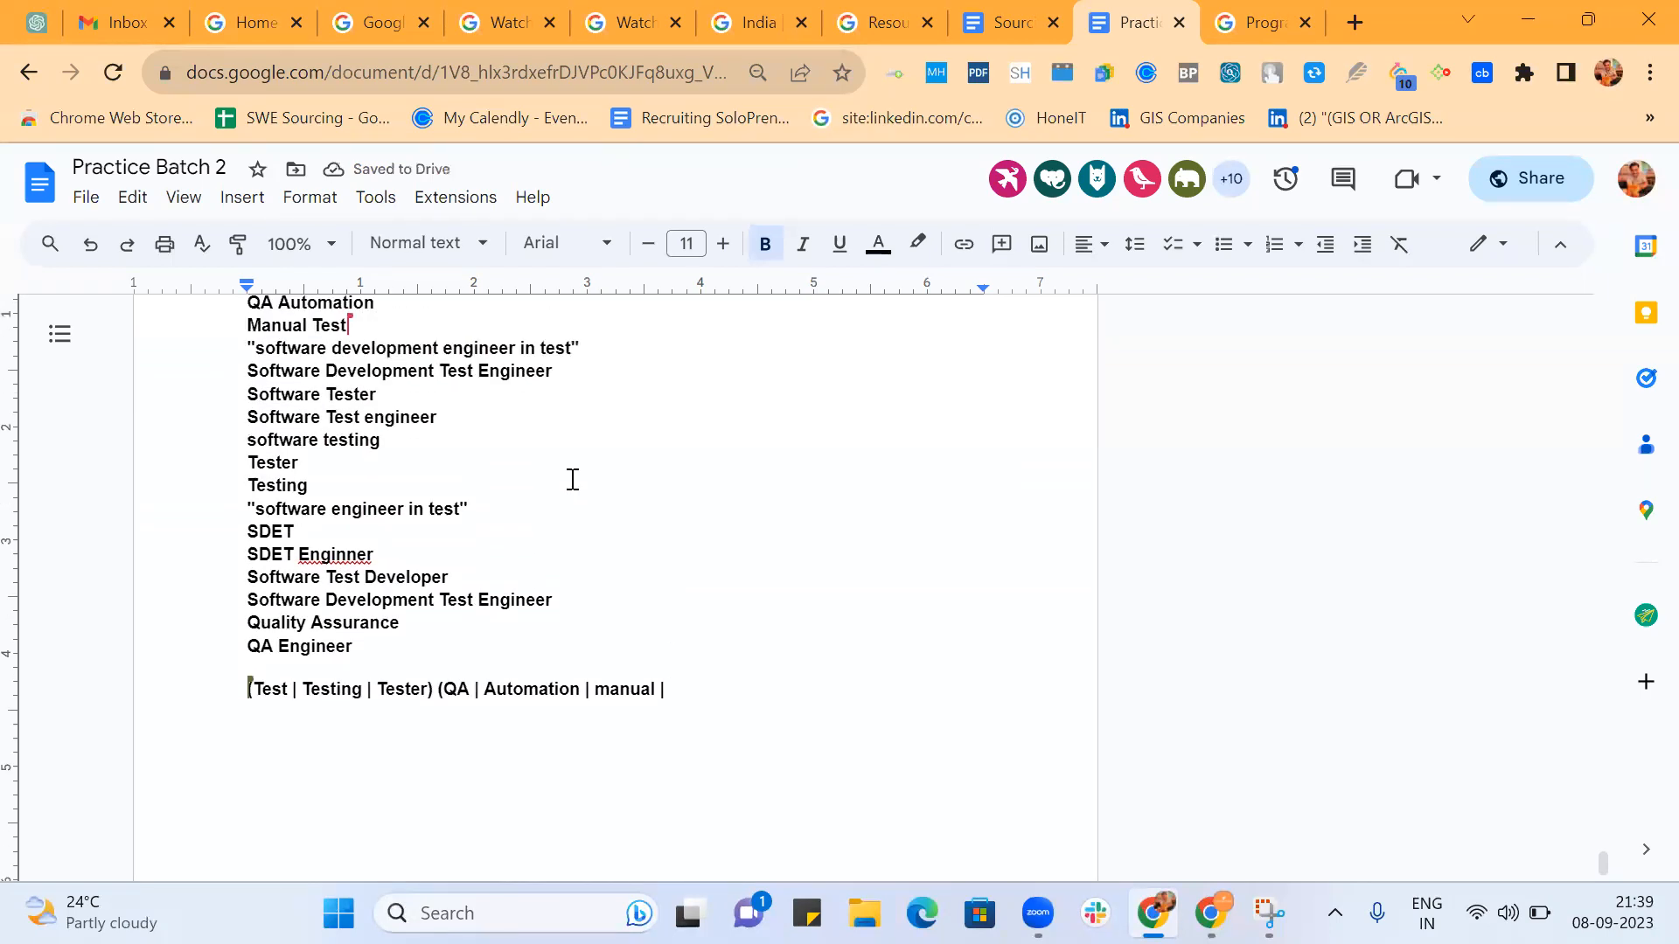
scroll(573, 479, up, 2)
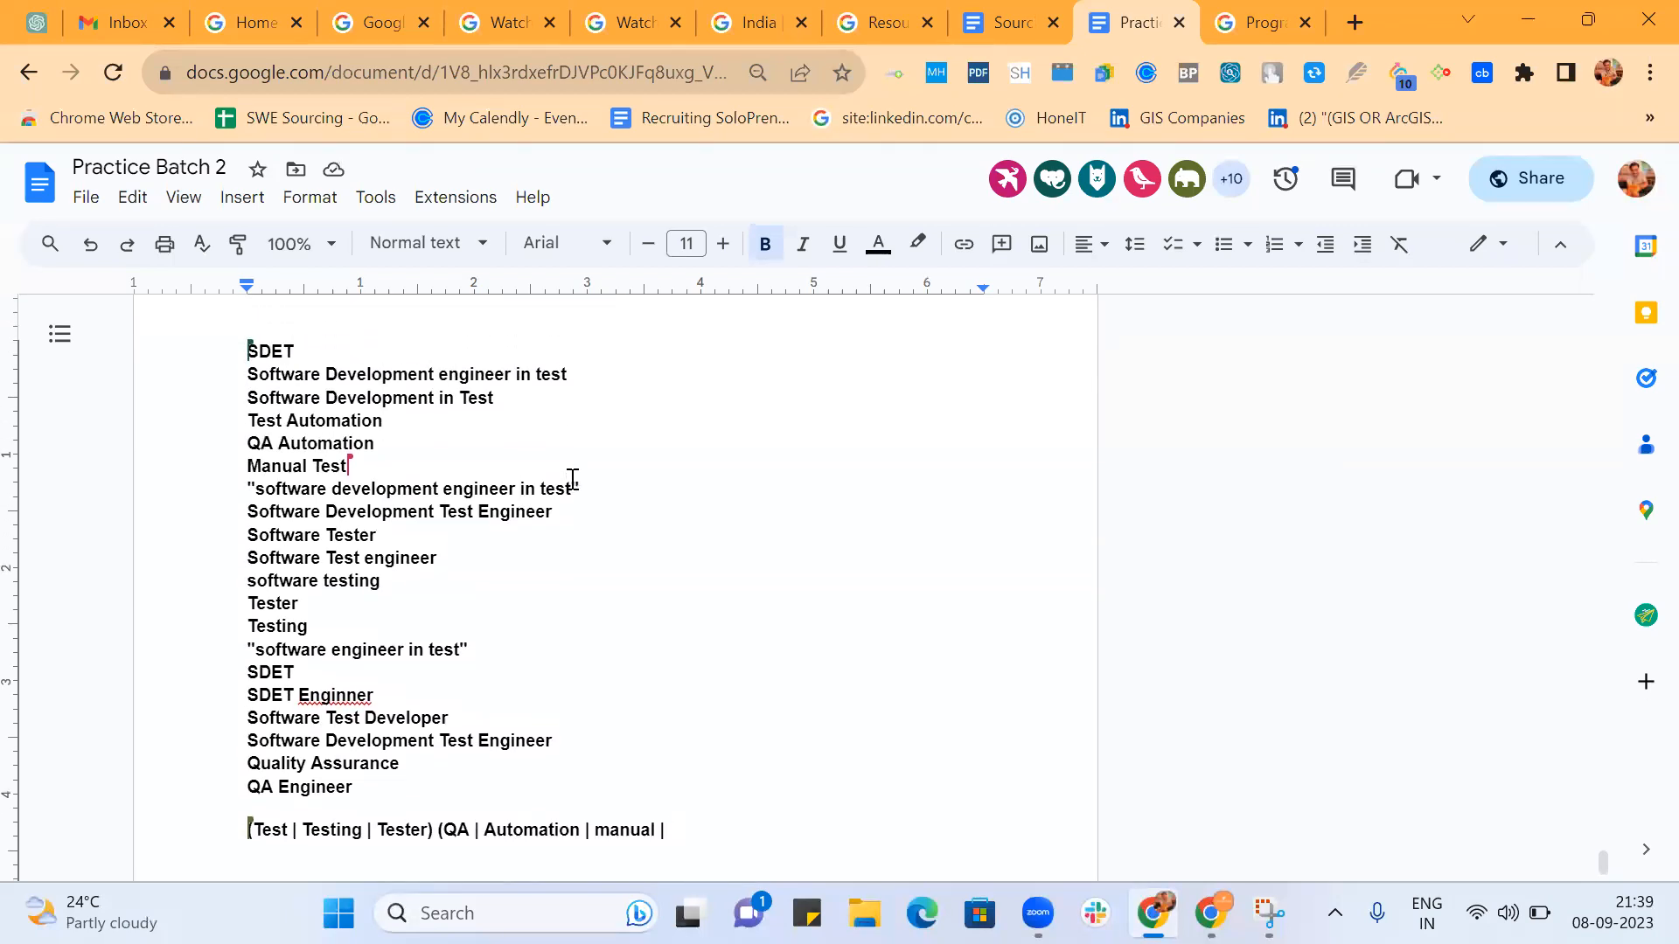
scroll(573, 479, down, 4)
text(Quality)
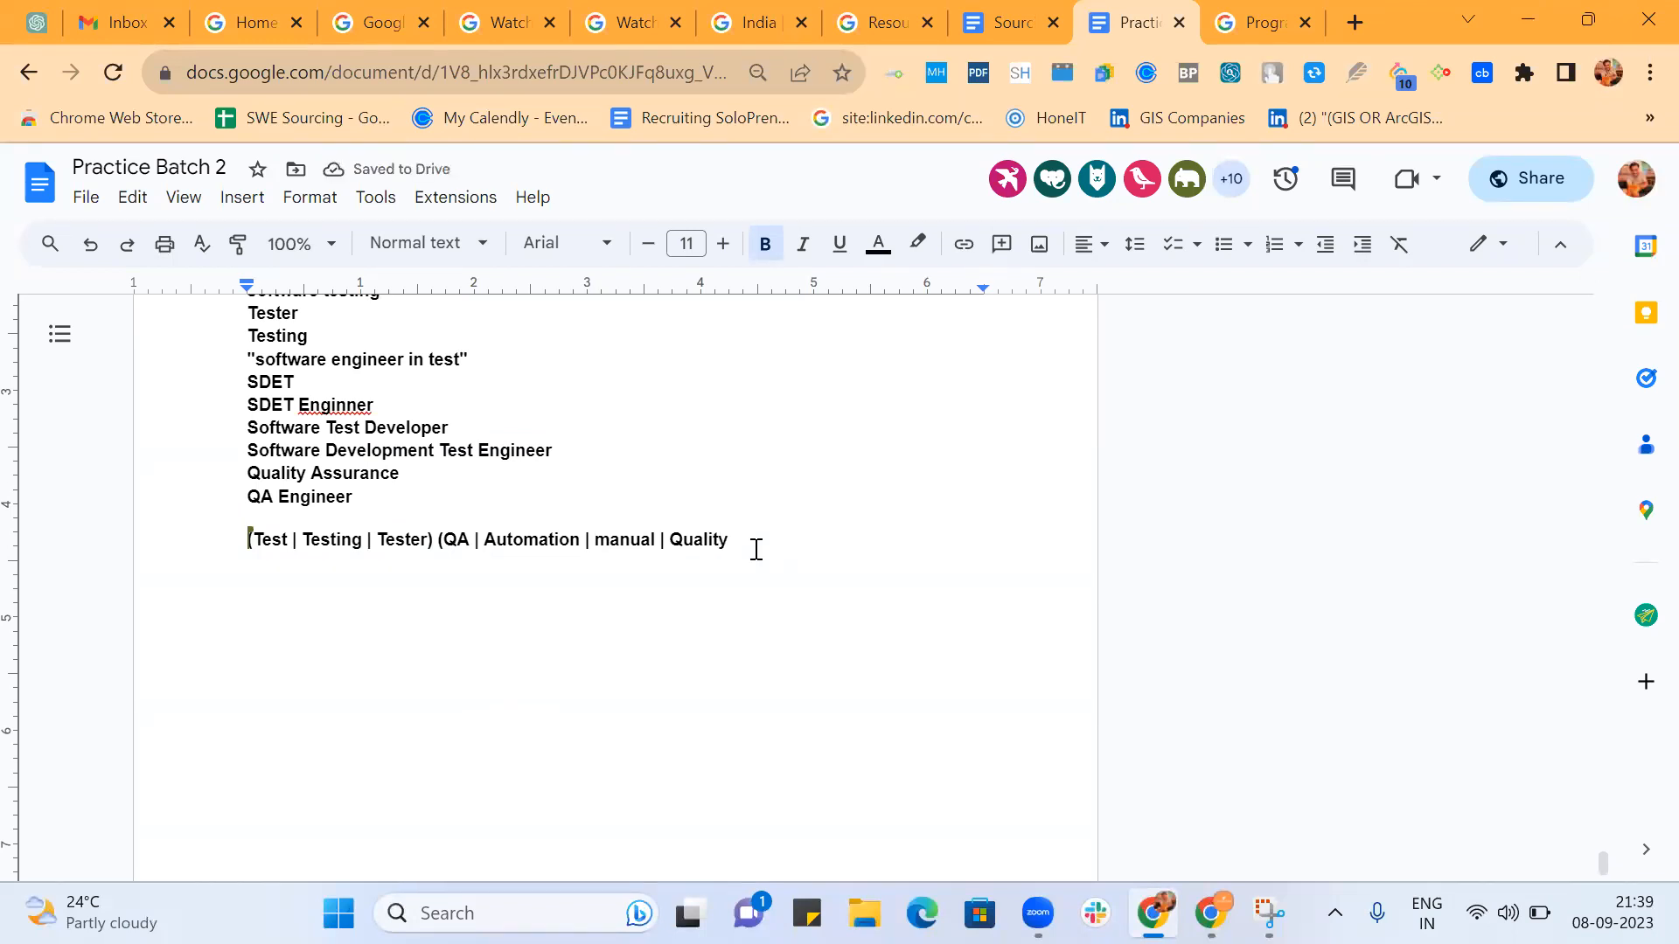
scroll(757, 549, up, 3)
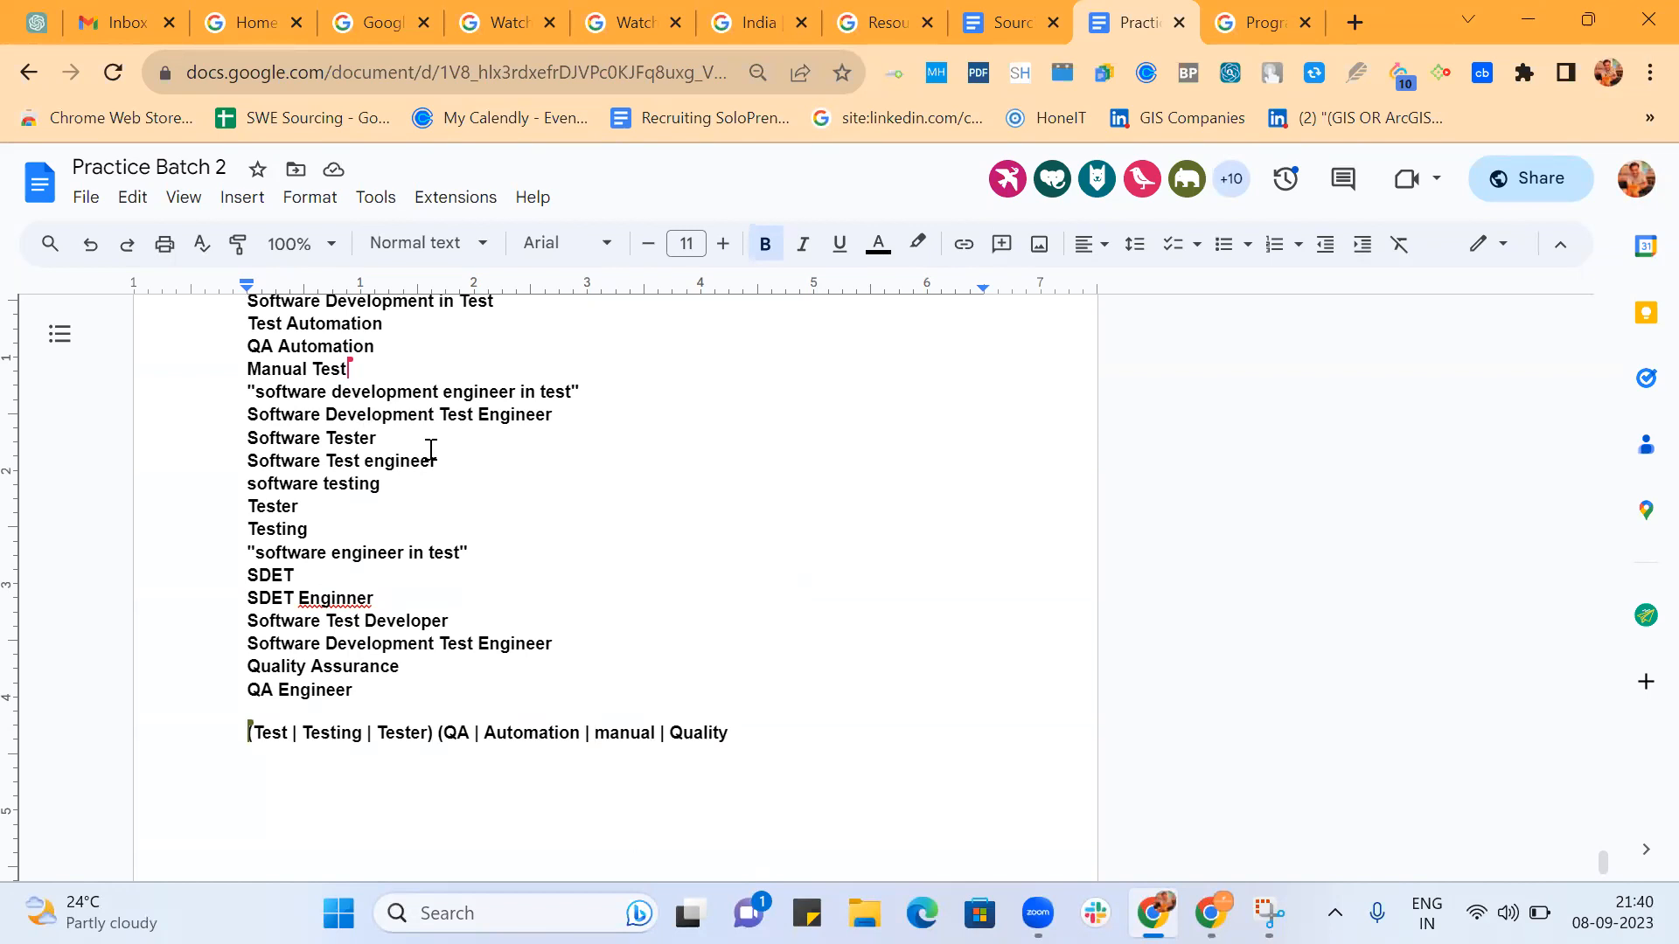
scroll(477, 462, up, 1)
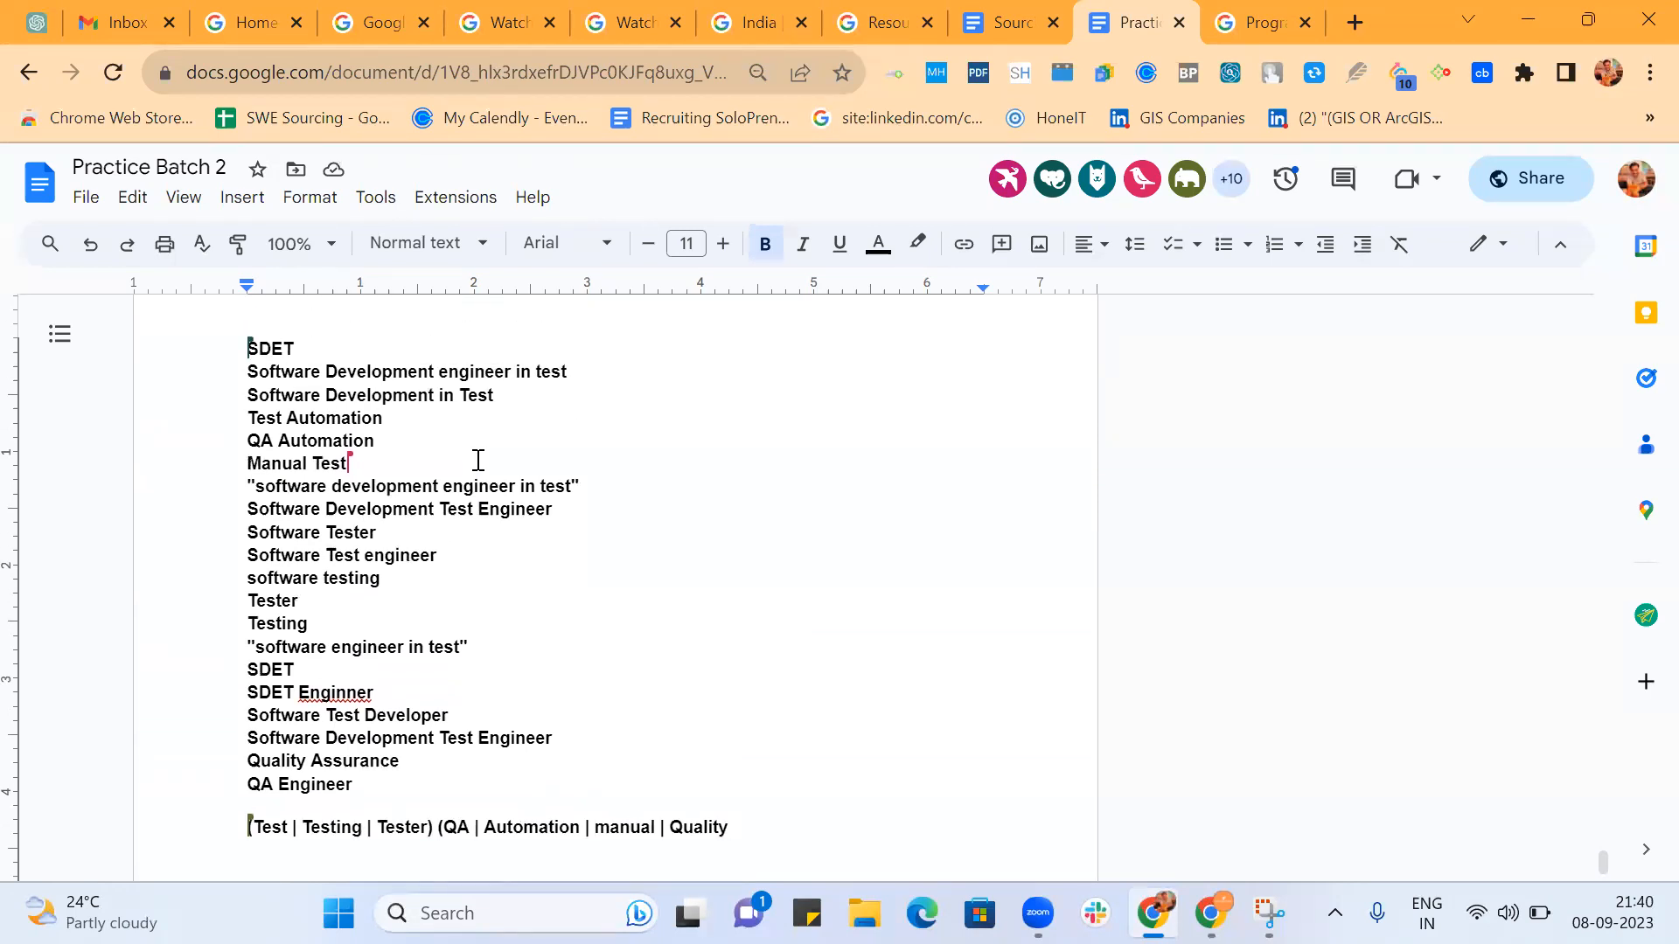
Add Functional as the last term of the second group in the nested string and close the group.
scroll(478, 461, down, 2)
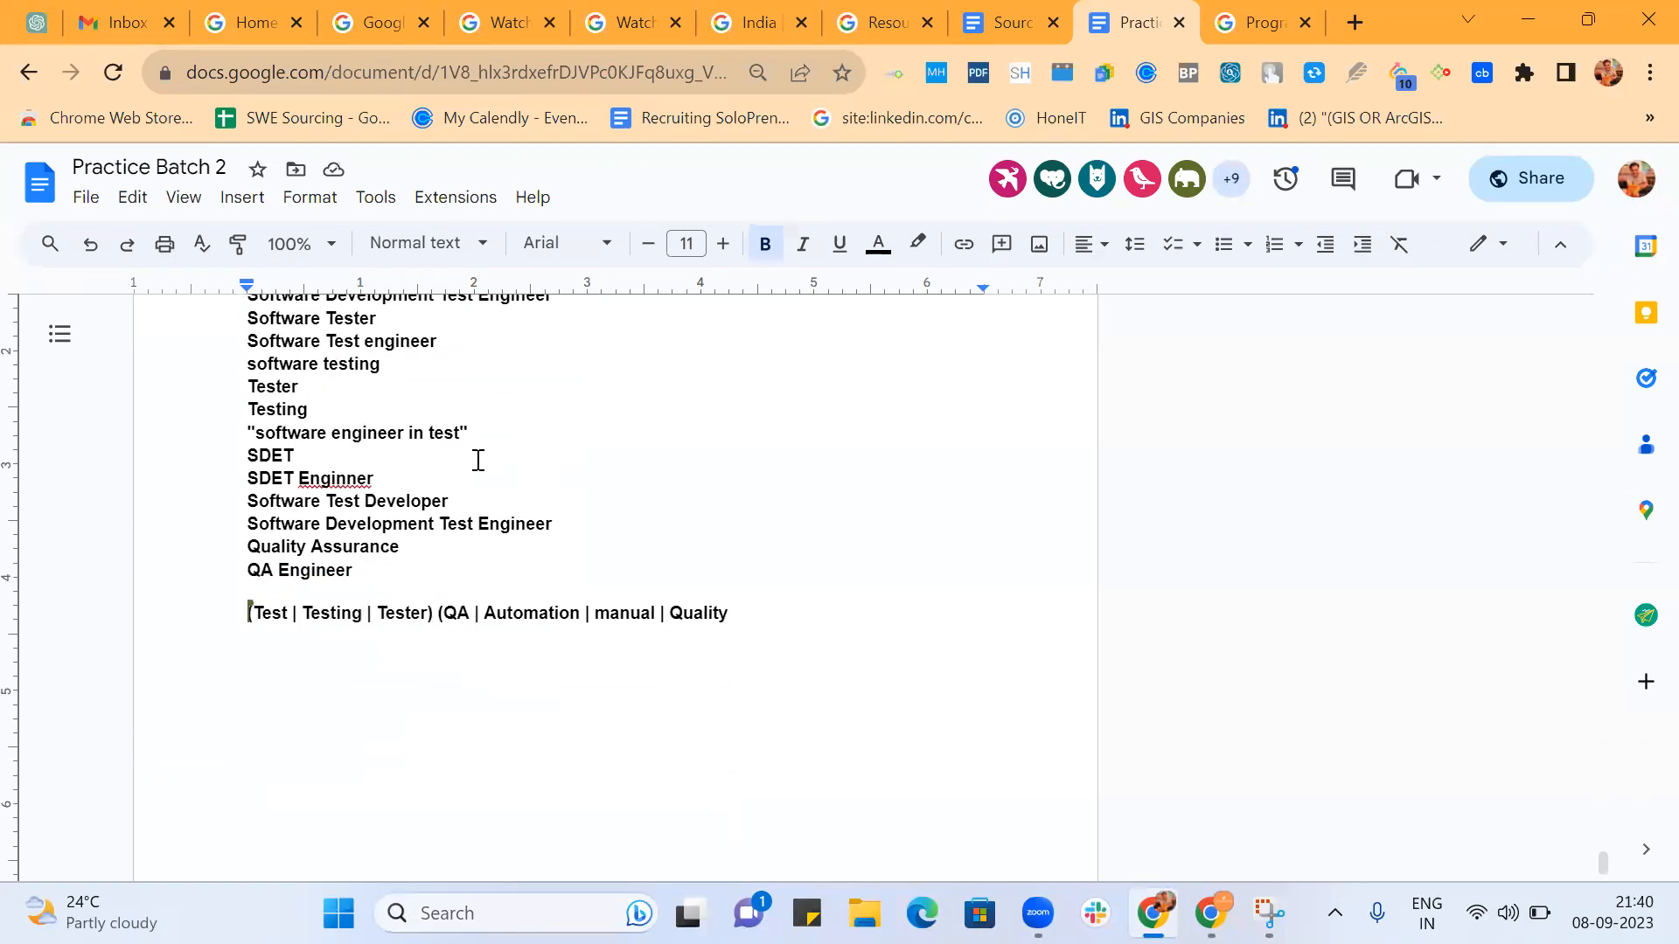
text(| Functional)
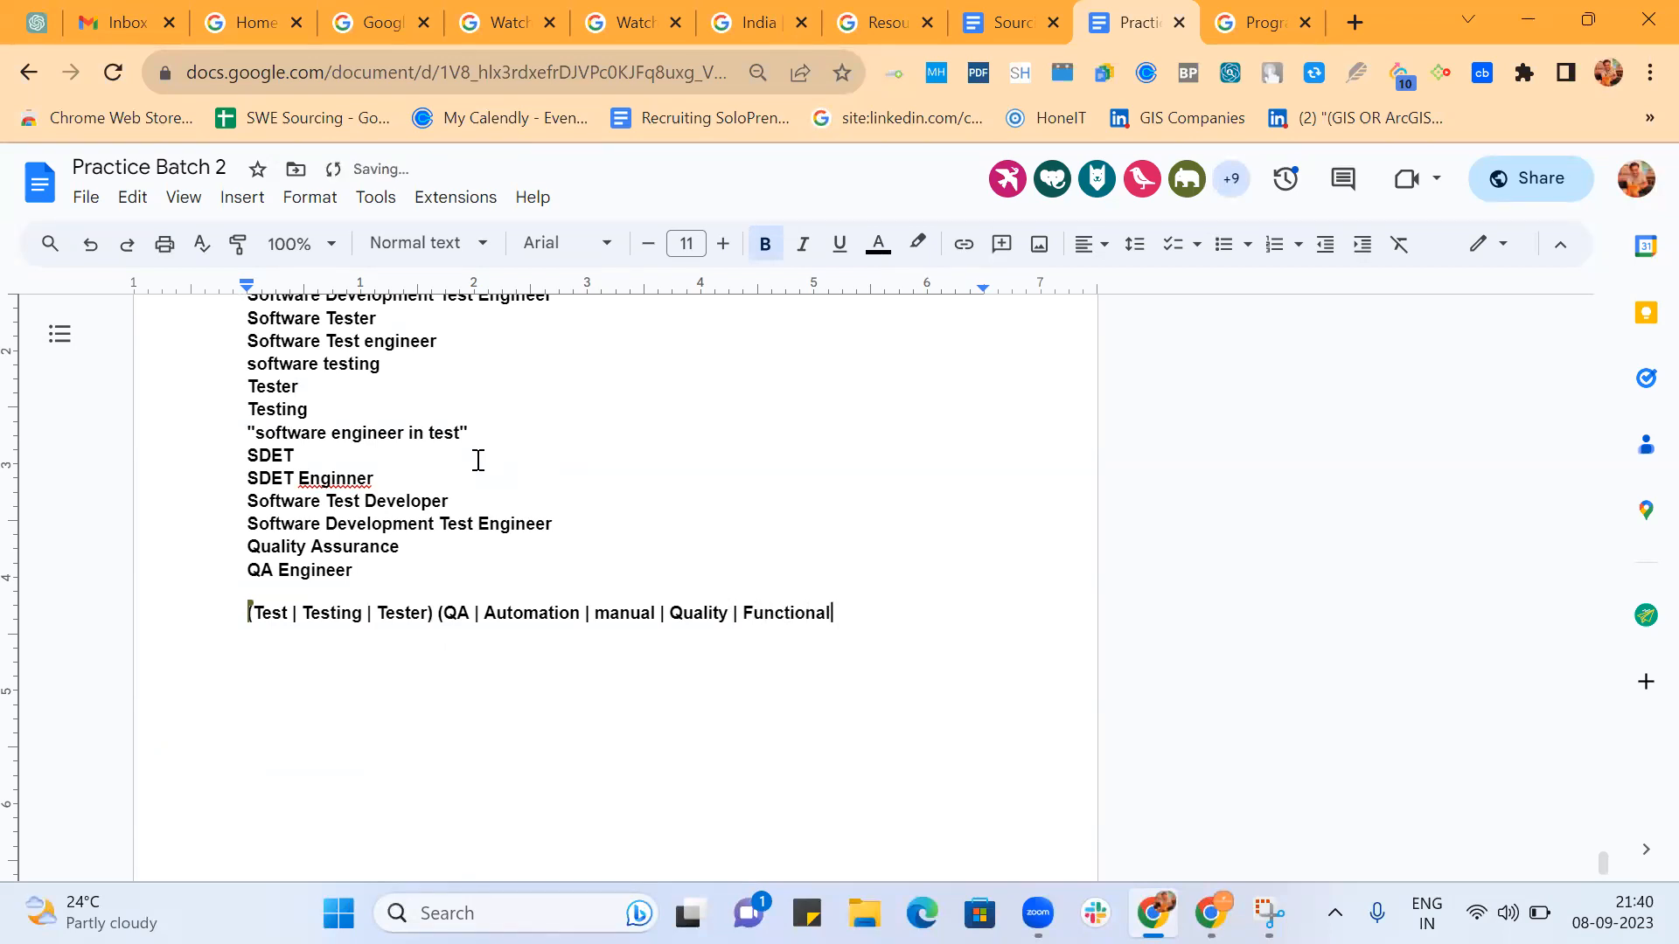
text())
Insert a blank line above the nested string and wrap its two groups together in outer parentheses.
text(()
key(Return)
key(Return)
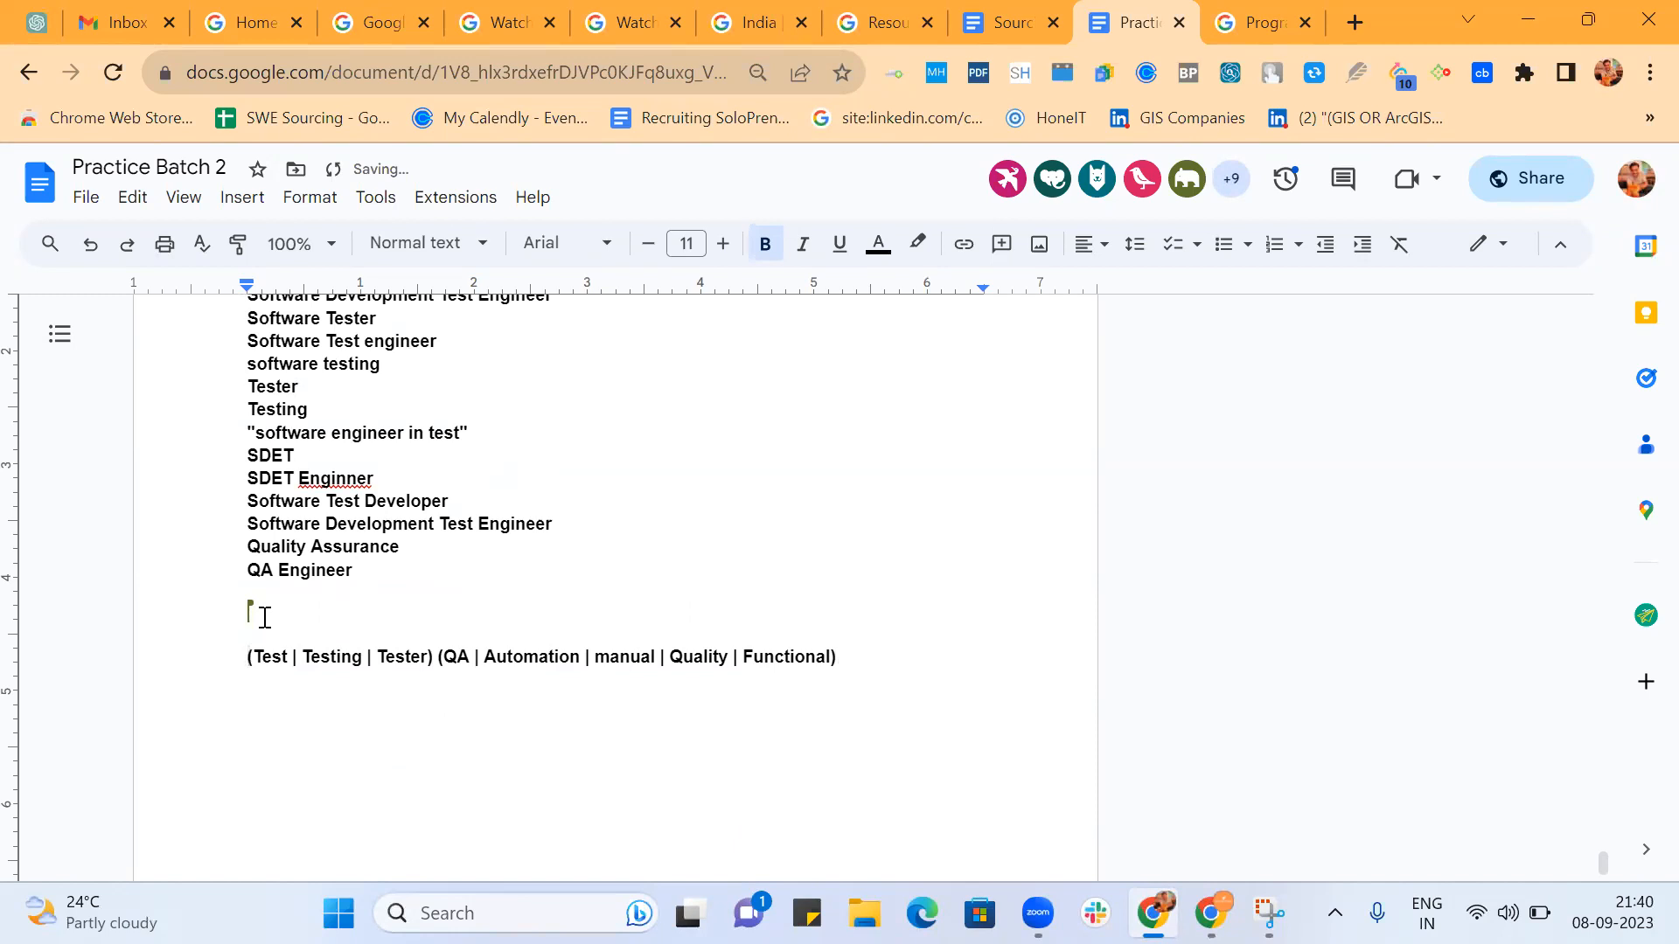
text(()
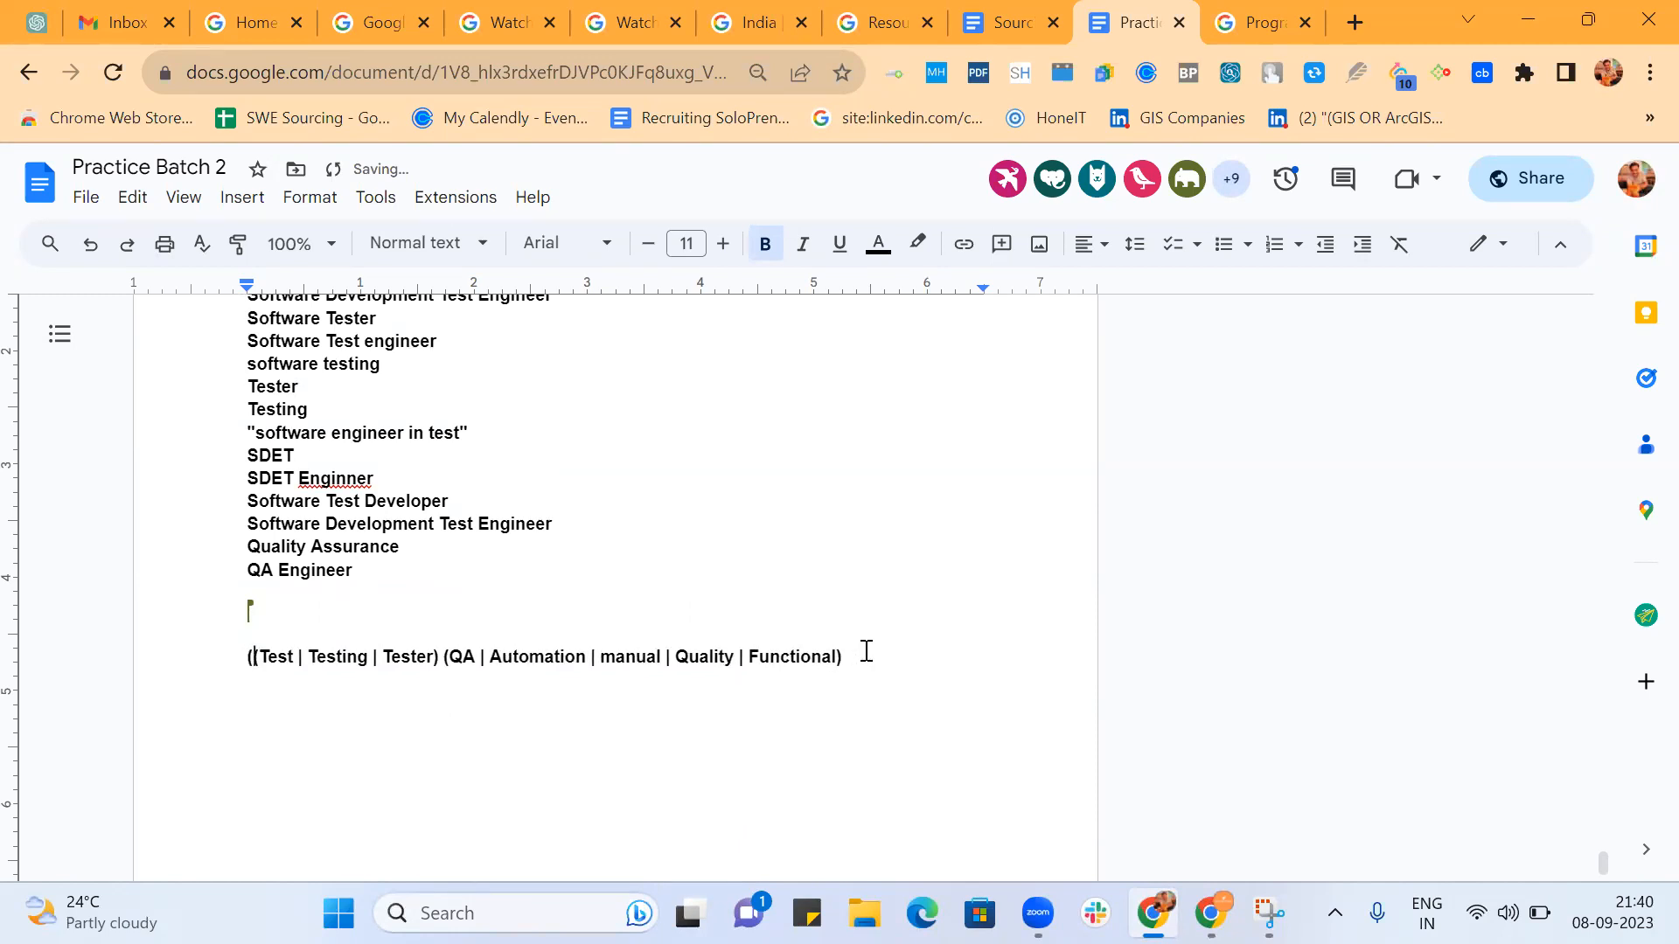
text())
Start a new line below the first string with the group (SW | Software).
key(Return)
text((SW | Software)
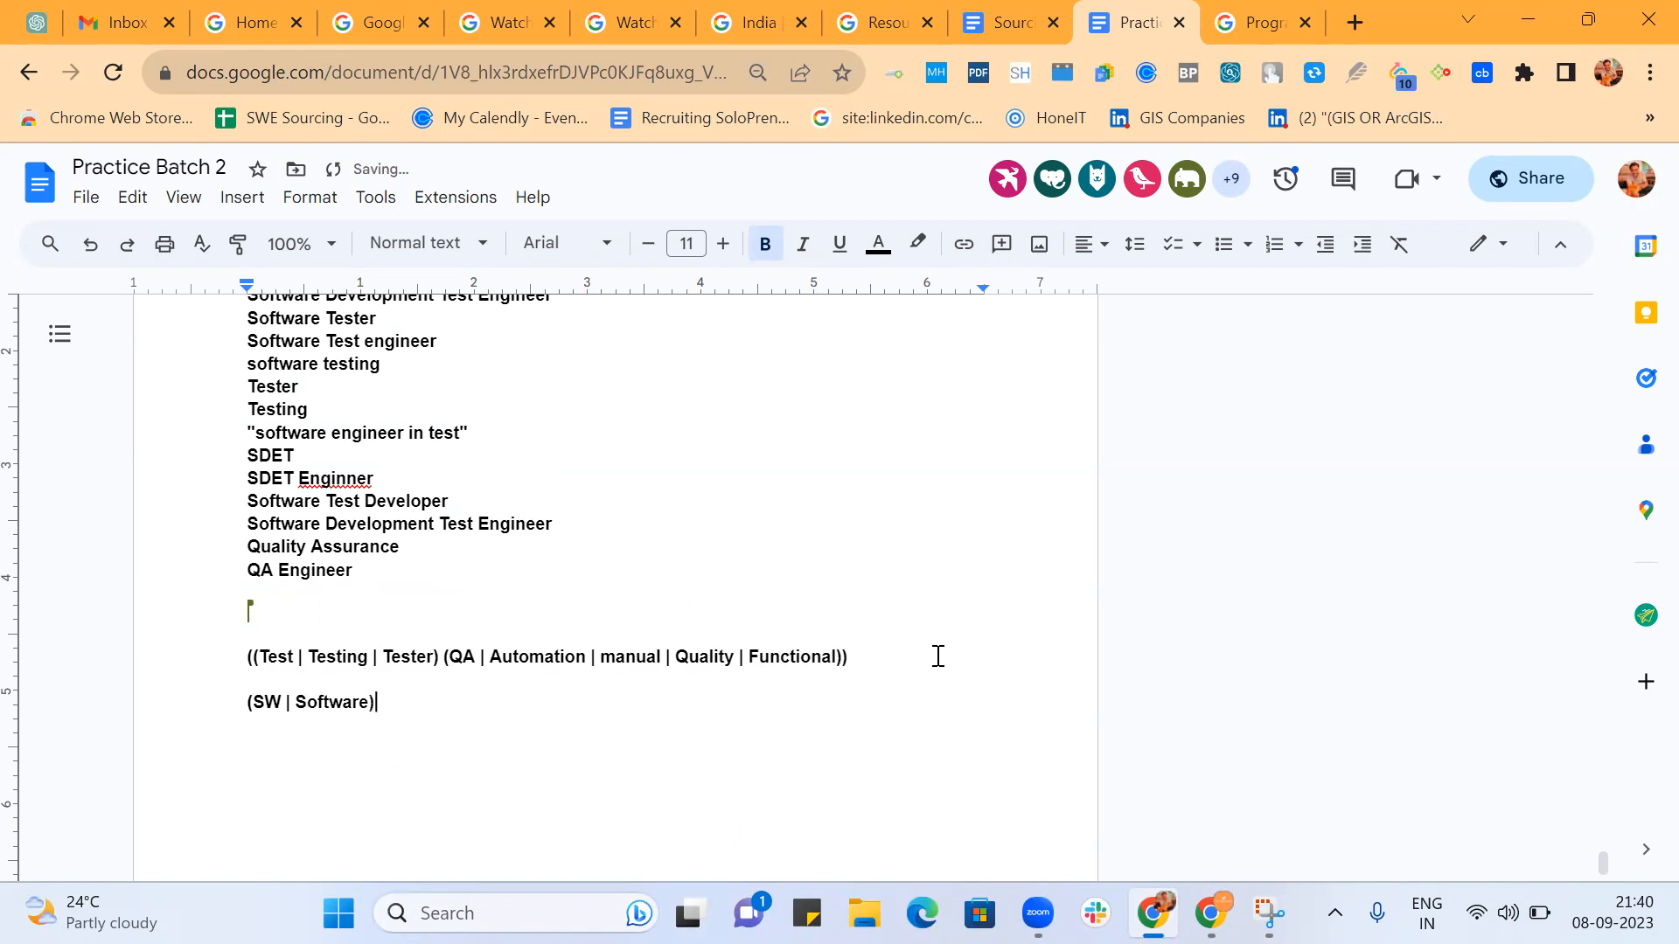
Copy the group (Test | Testing | Tester) from the first string and place it after (SW | Software).
scroll(696, 502, up, 3)
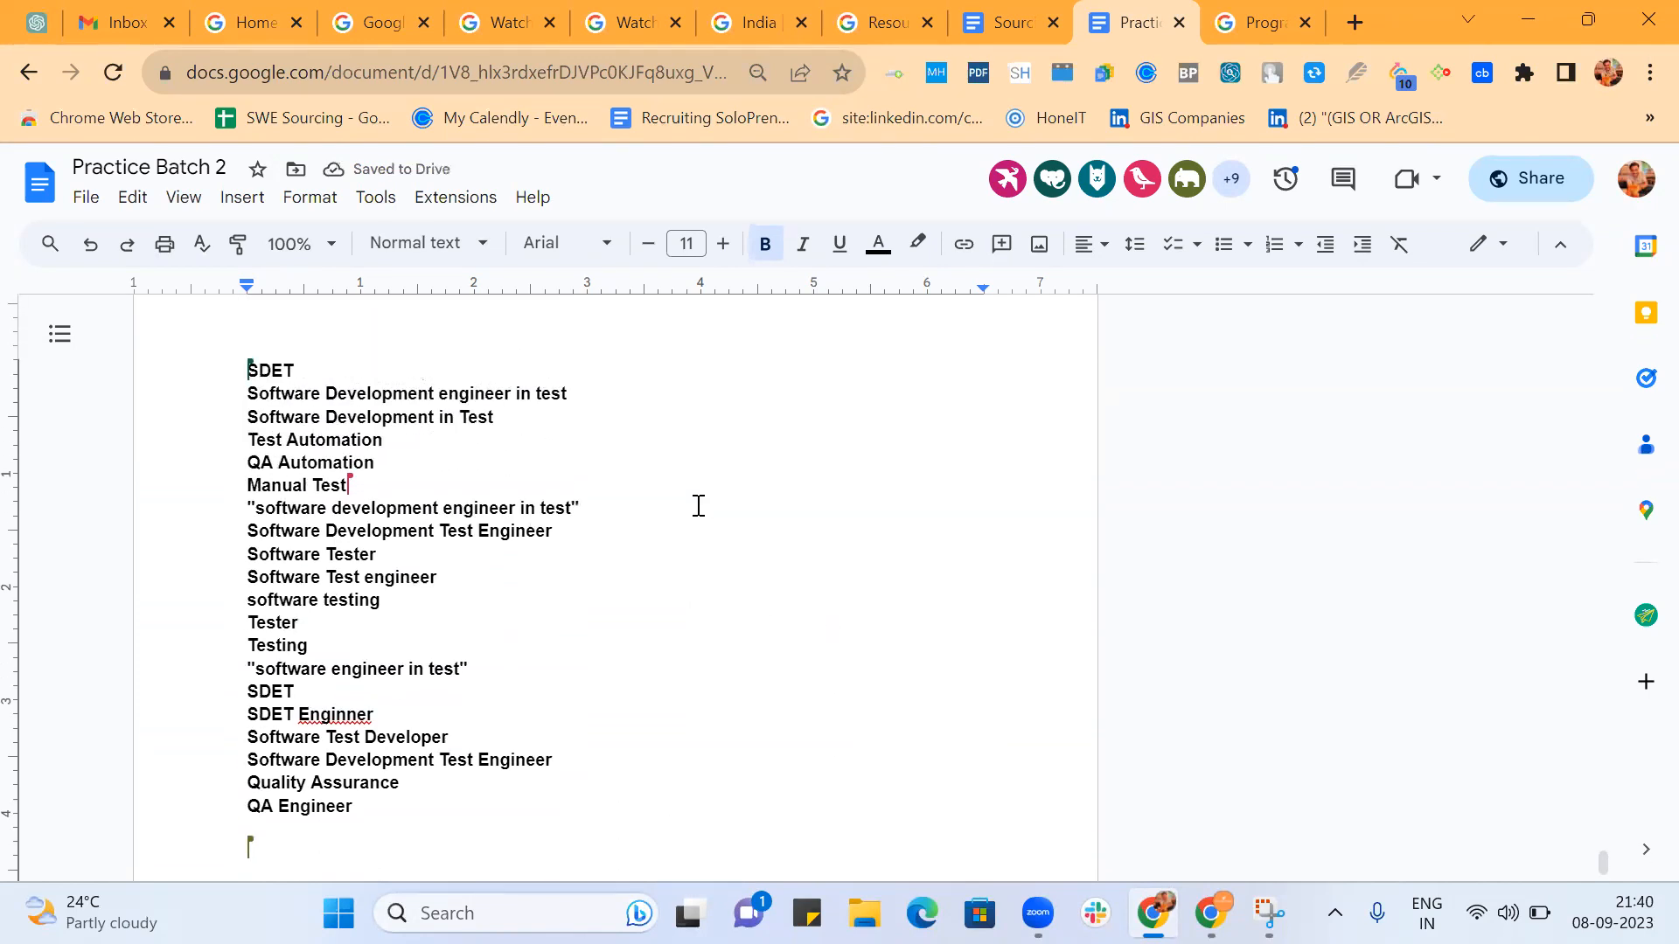
scroll(699, 506, down, 3)
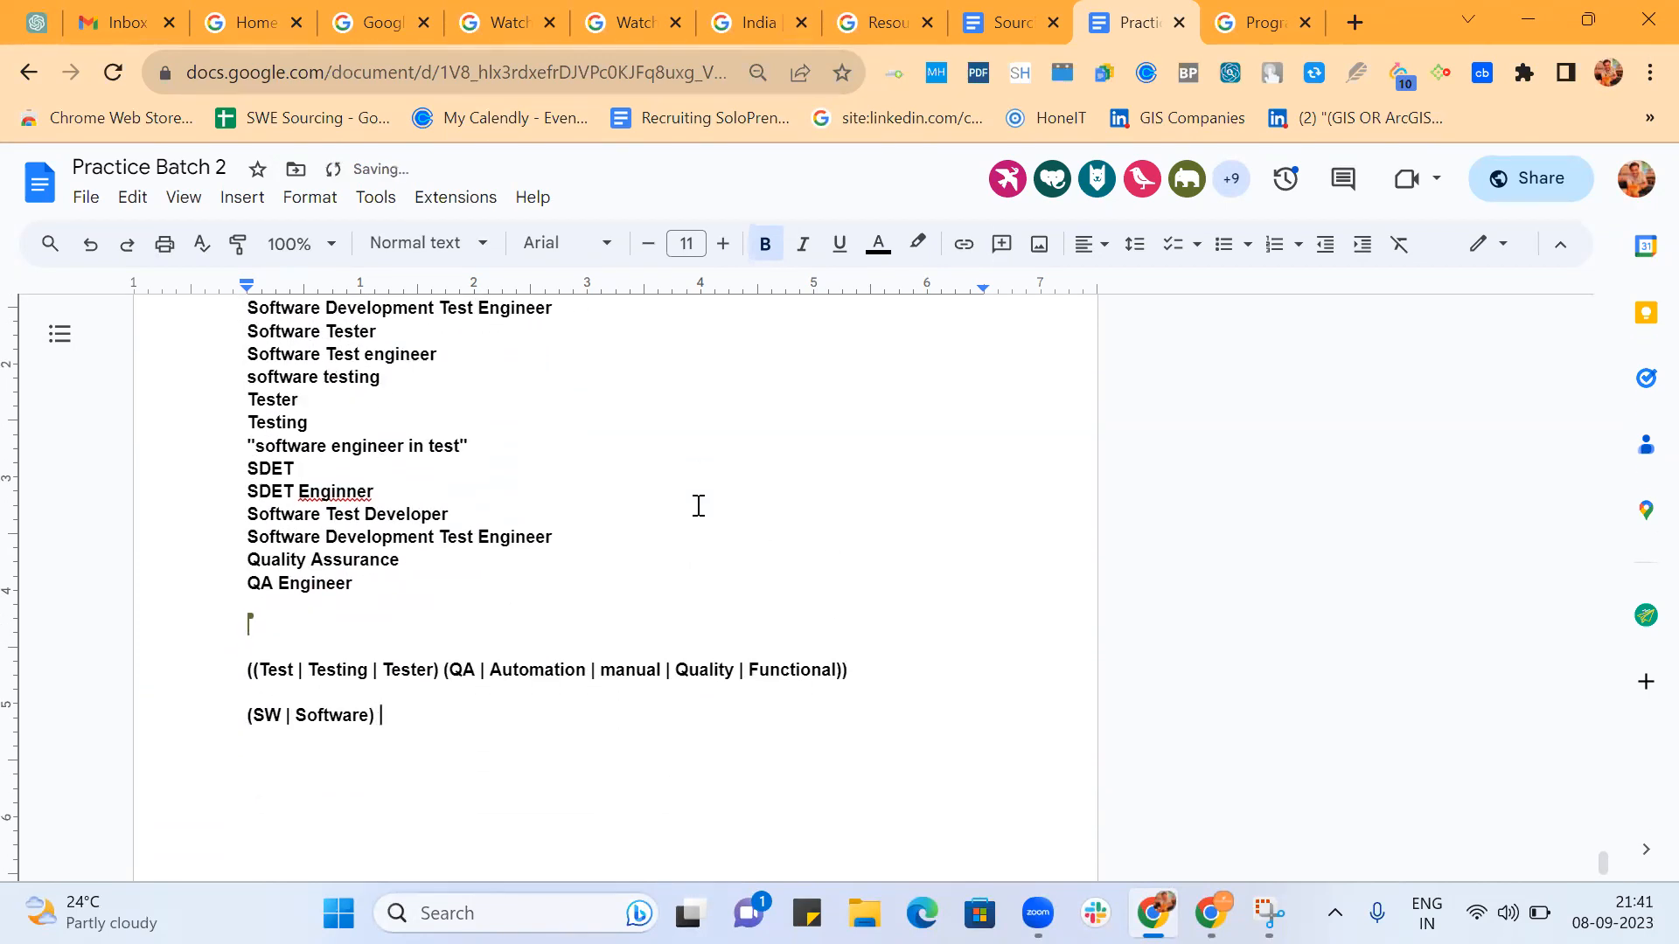
drag(439, 671, 255, 675)
key(ctrl+c)
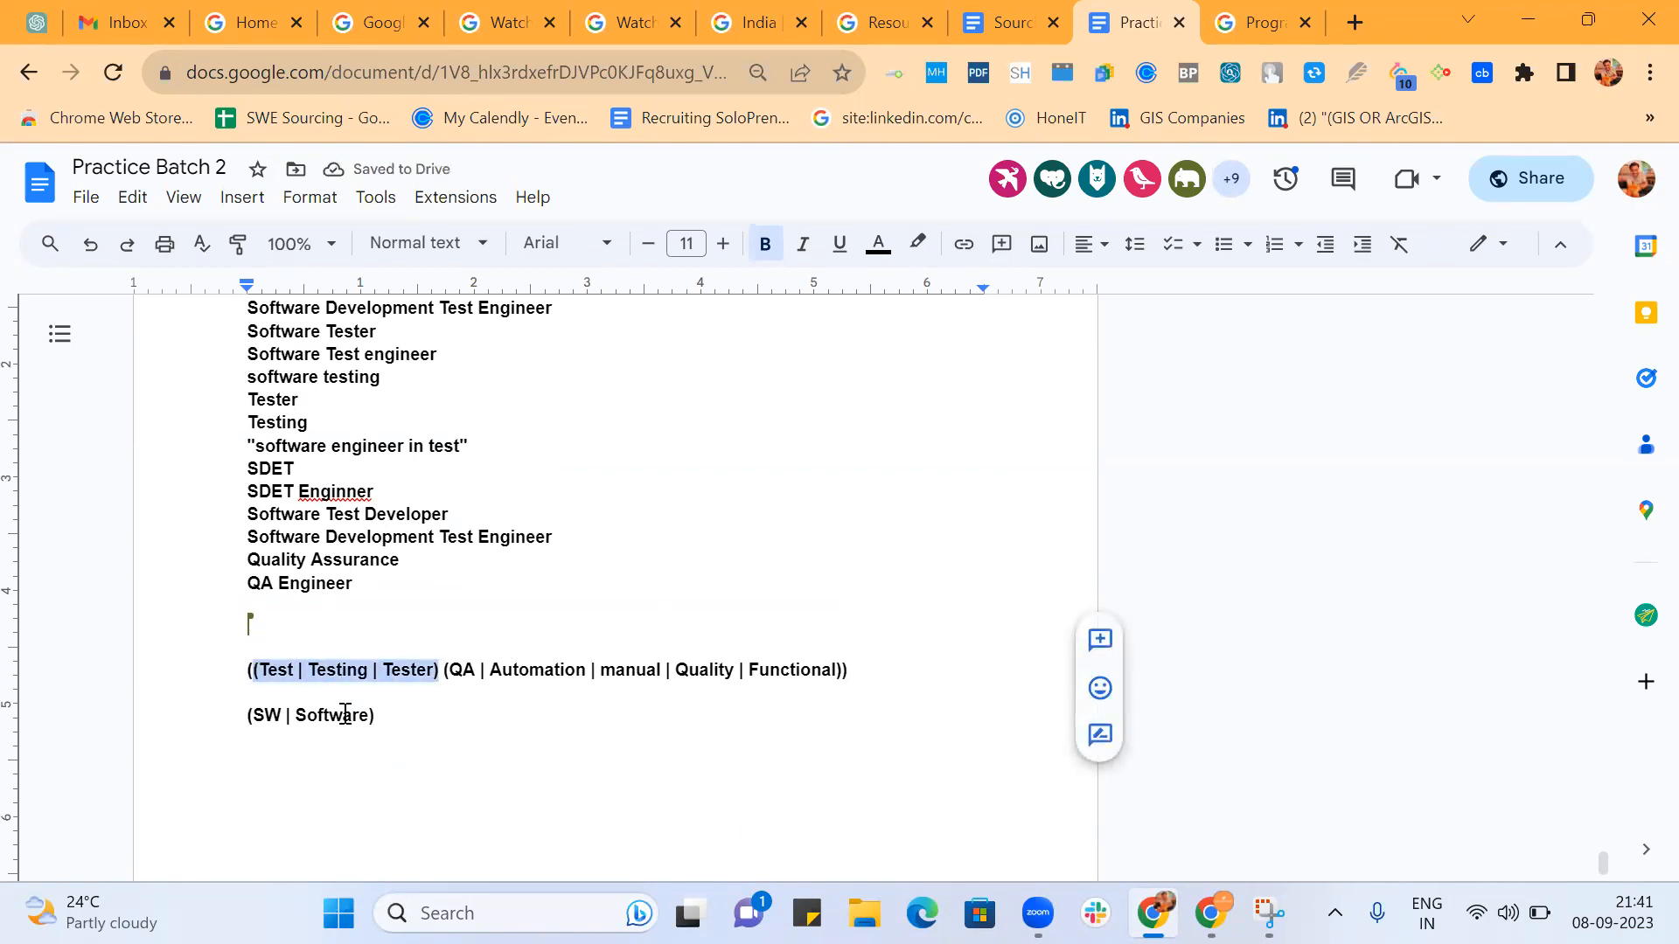
click(397, 719)
key(ctrl+v)
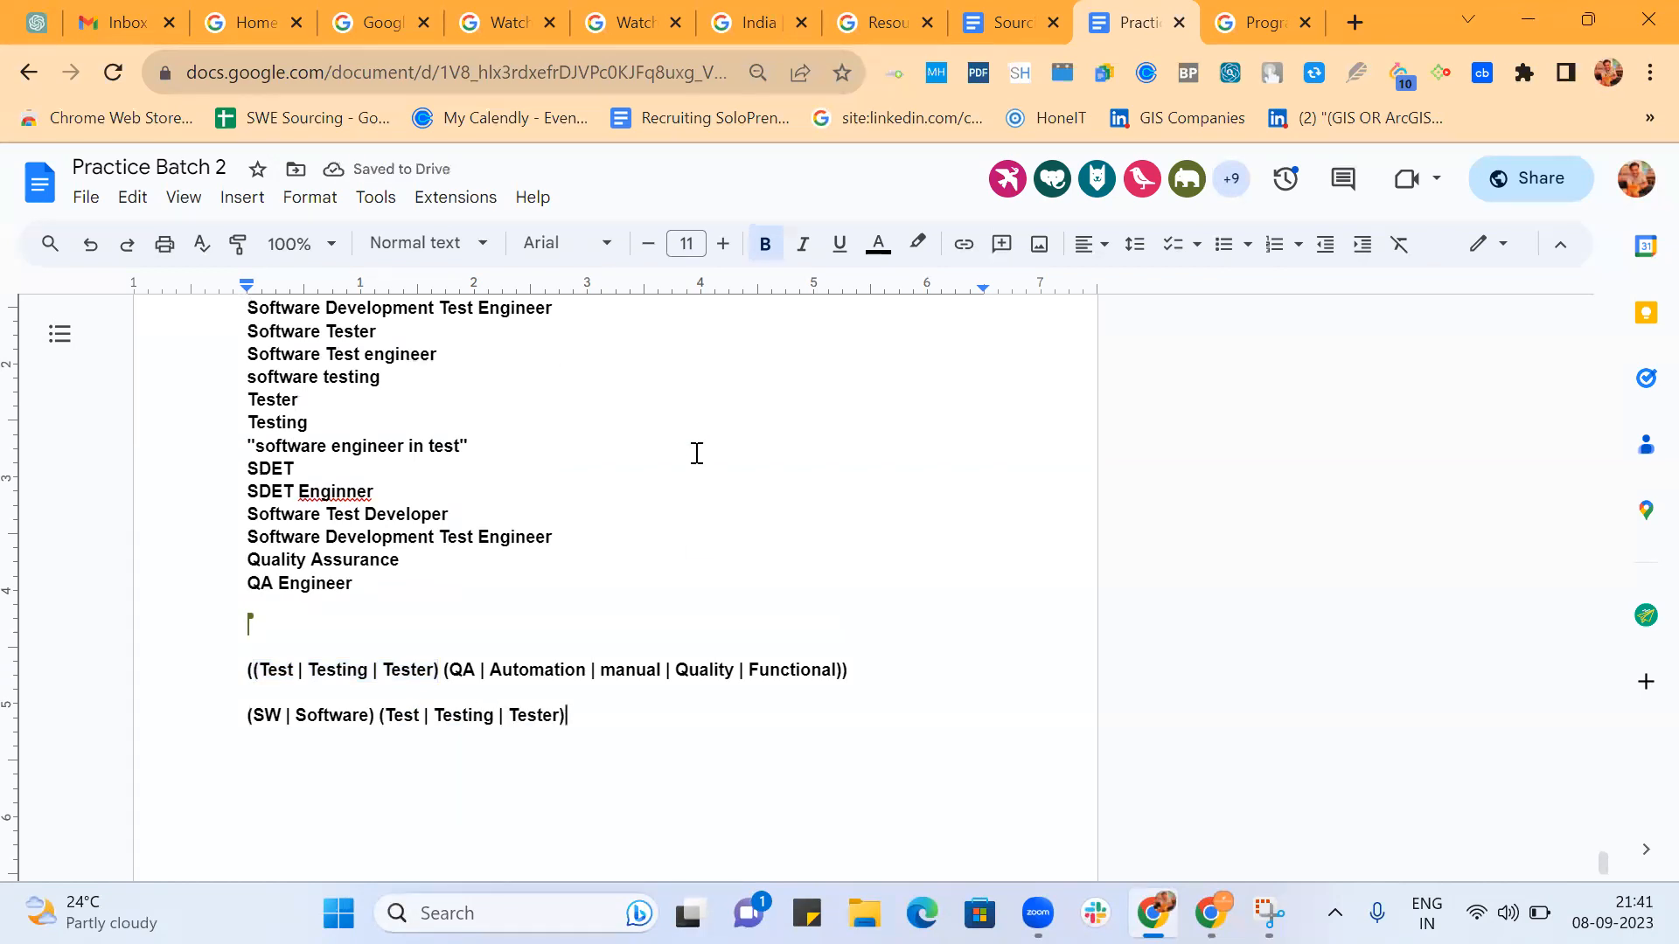
scroll(675, 475, up, 1)
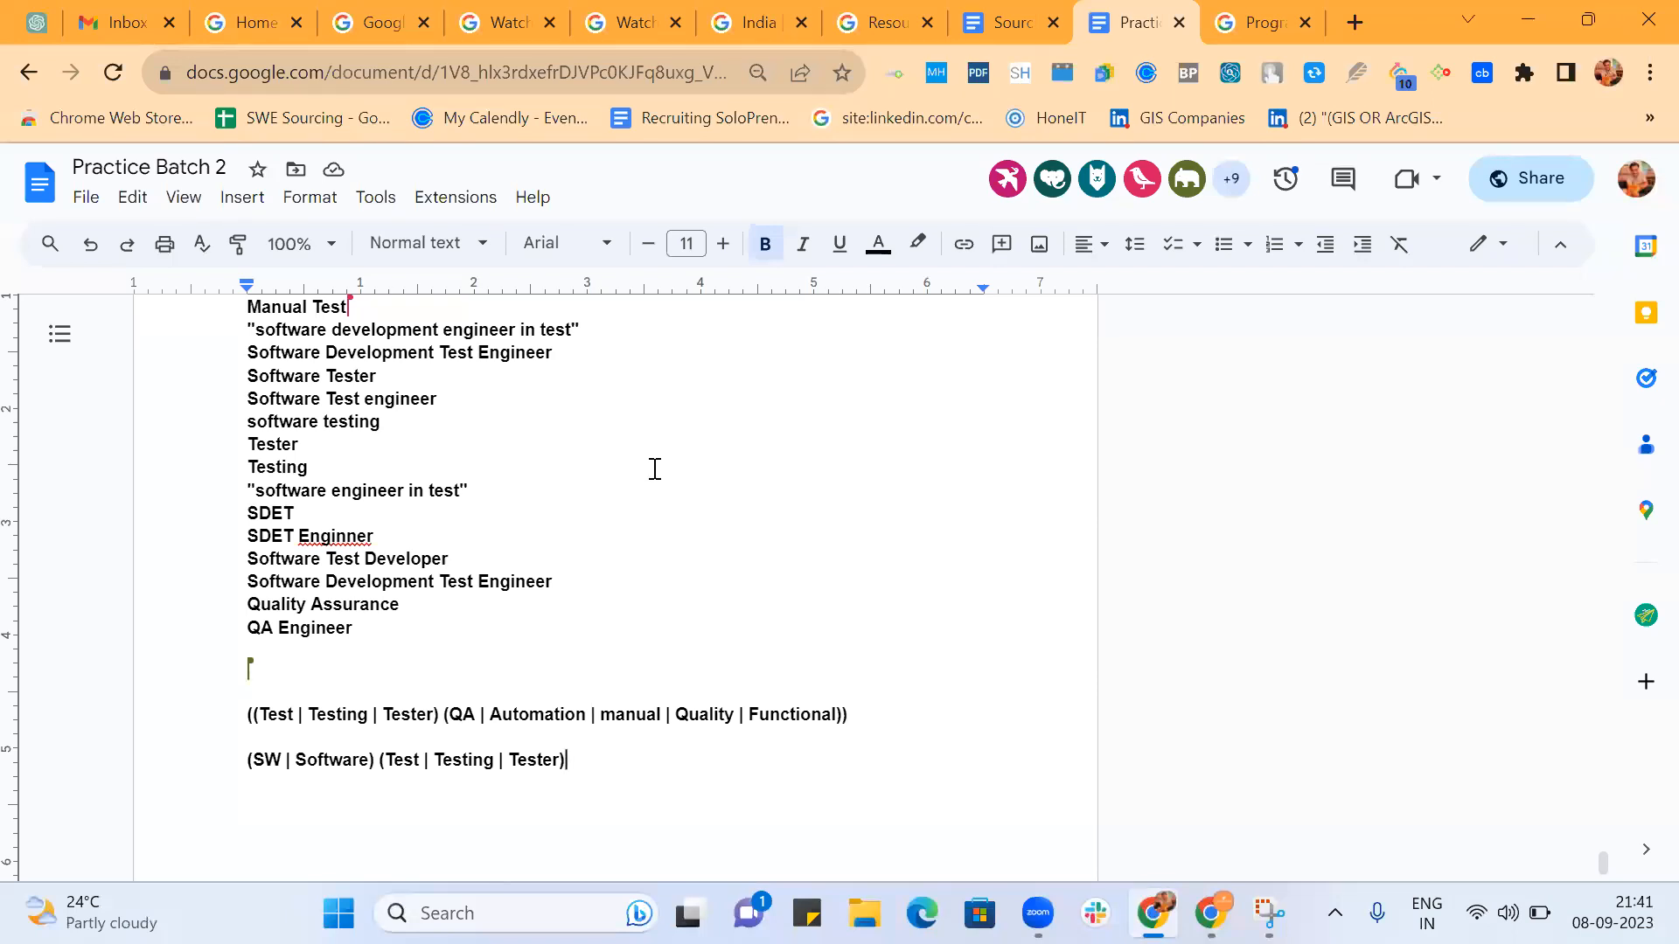
scroll(655, 469, down, 1)
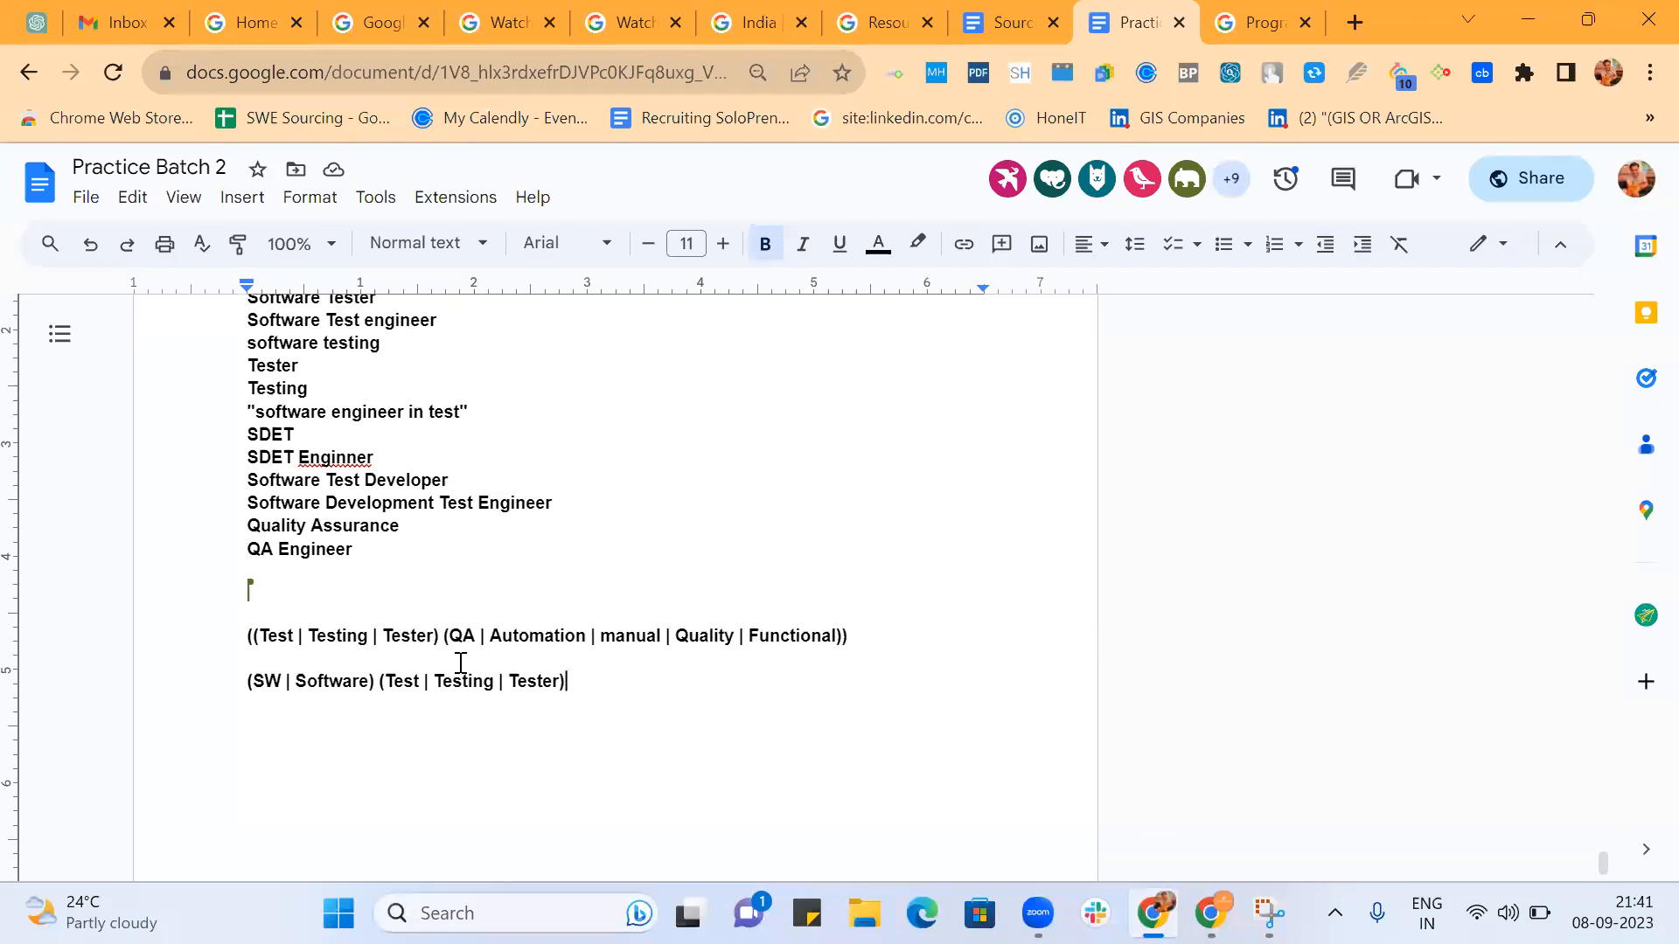
click(370, 681)
text())
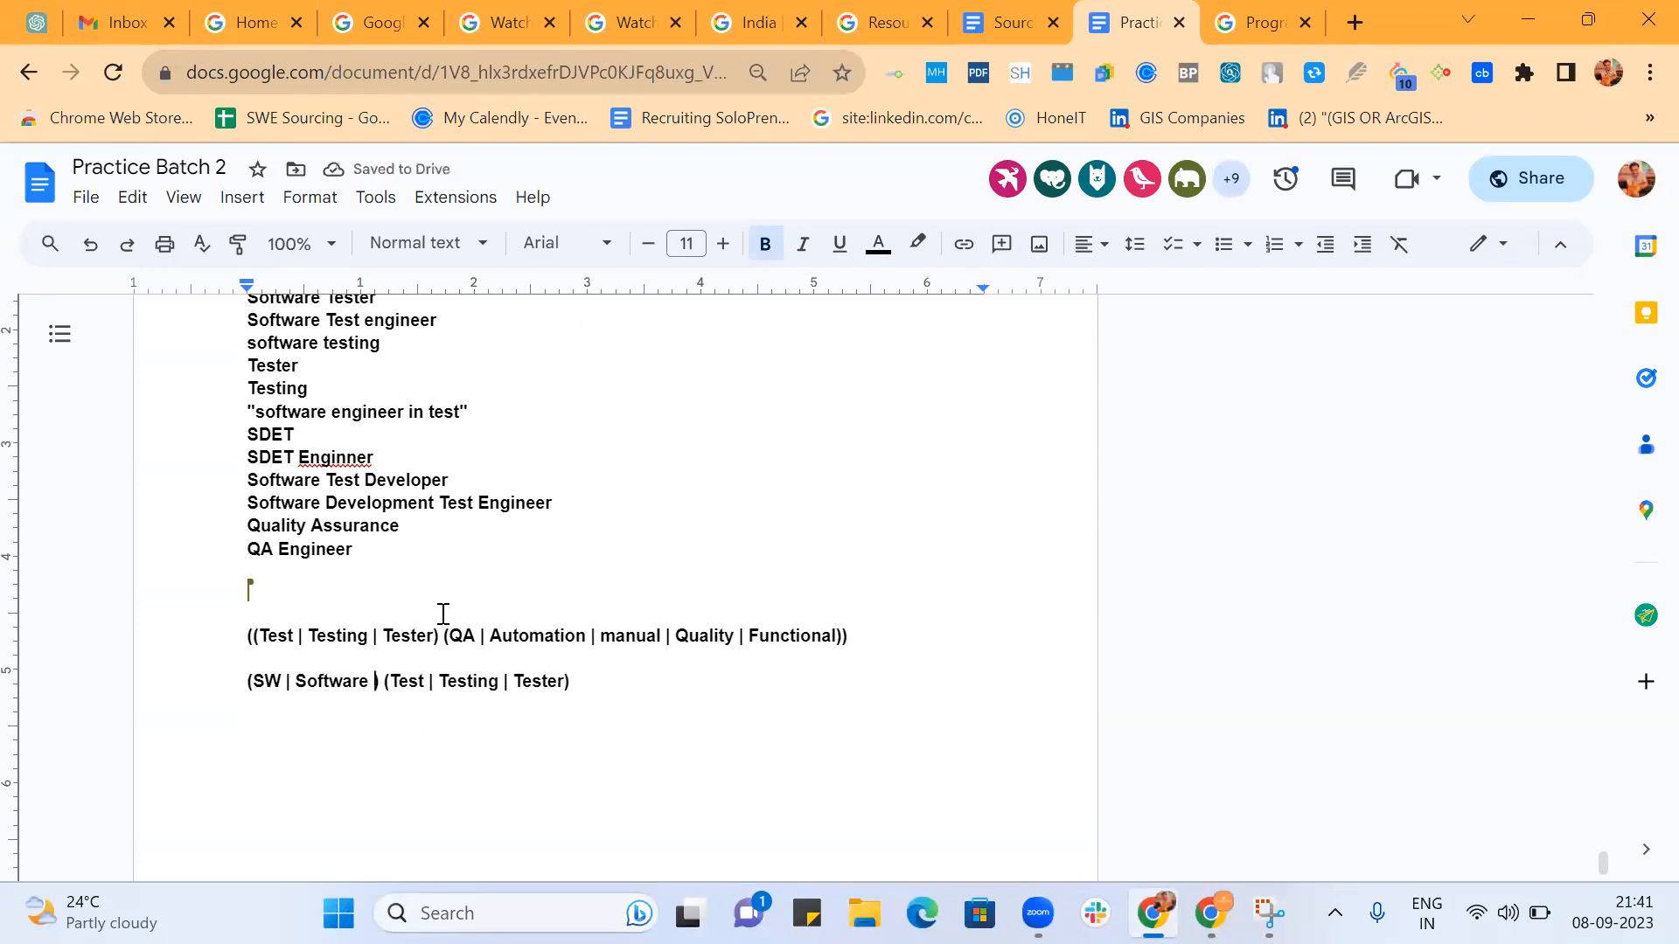
key(BackSpace)
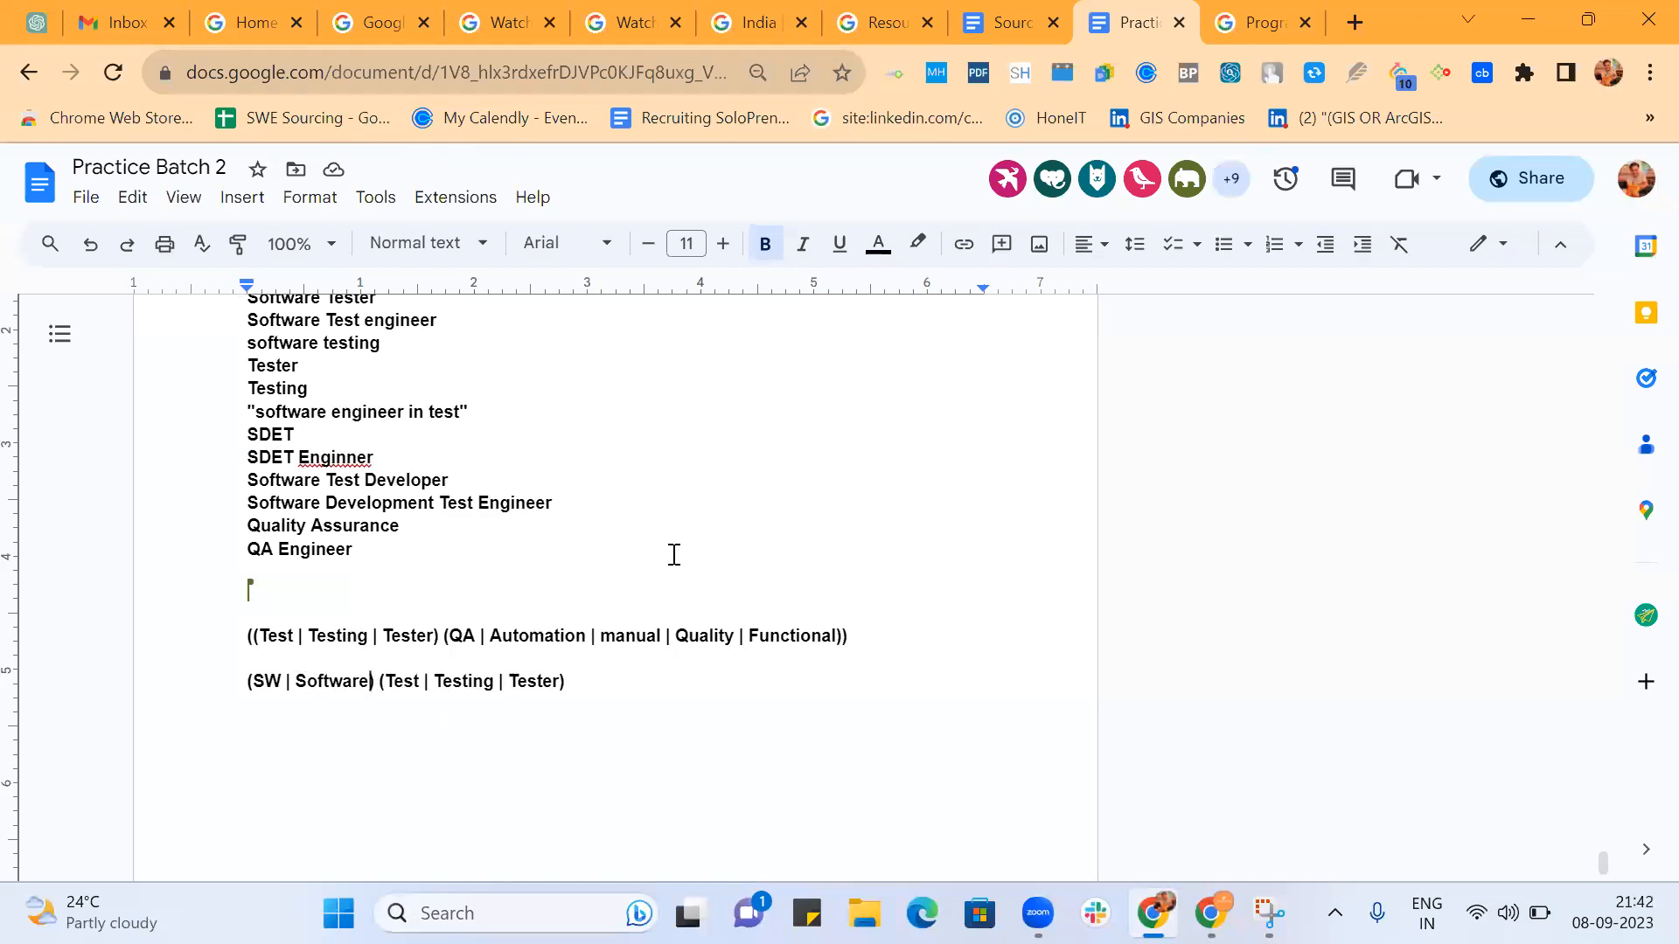
Compare the list of SDET job titles with the two string lines to check which titles they cover.
scroll(674, 554, up, 1)
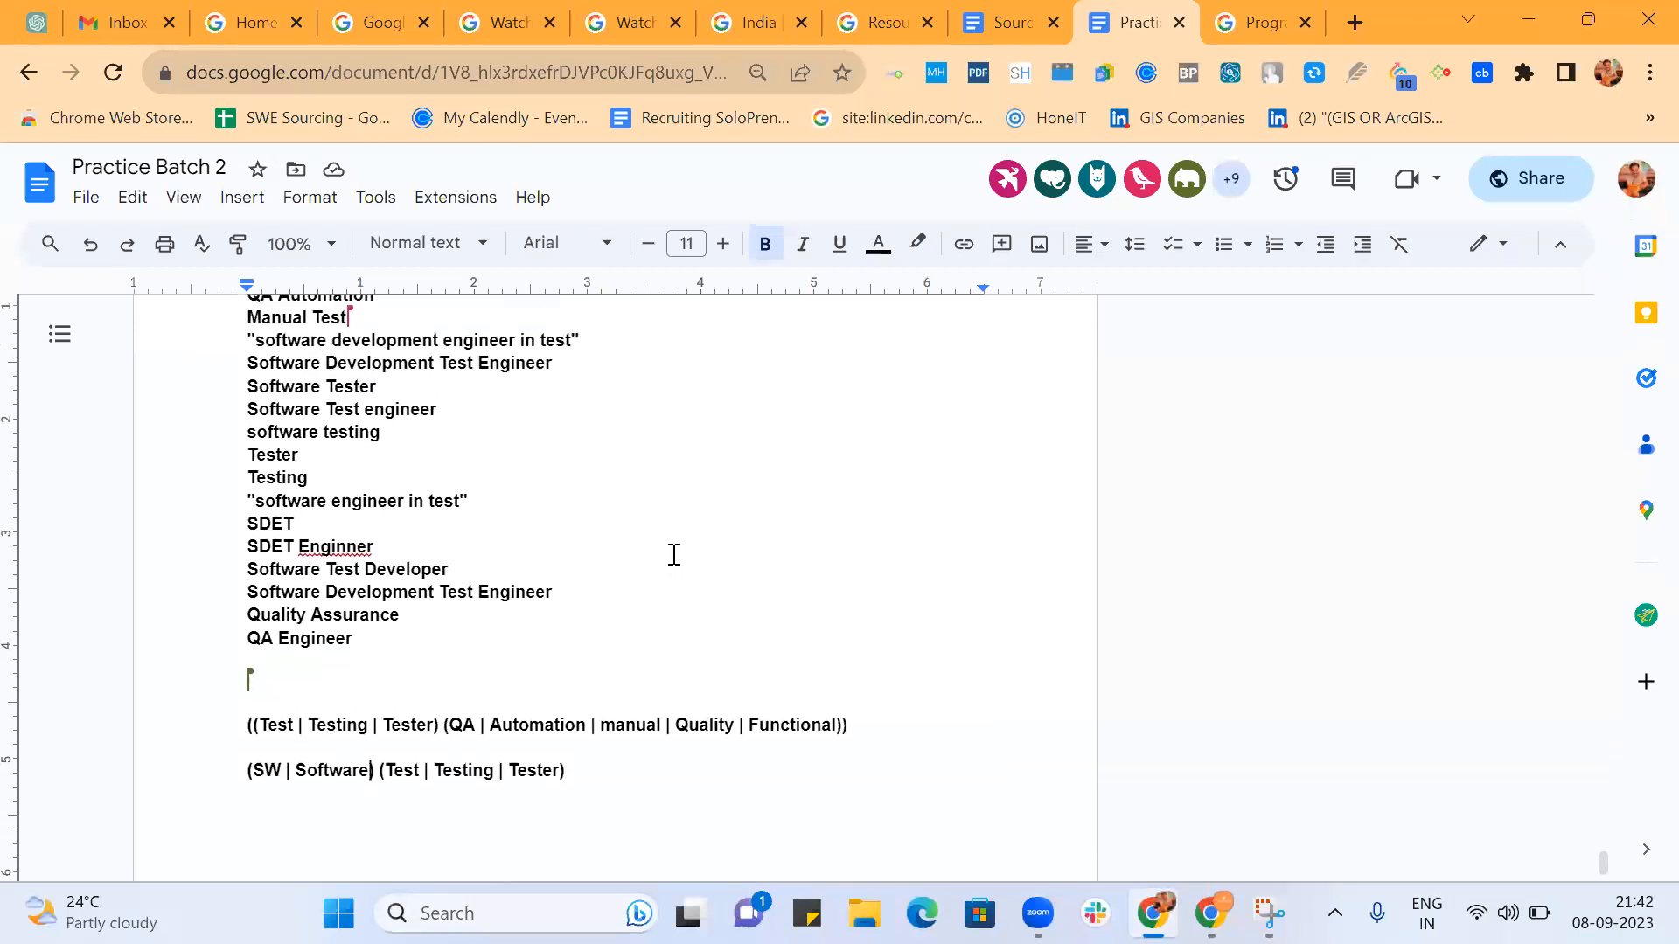
scroll(674, 554, up, 1)
scroll(674, 554, up, 1)
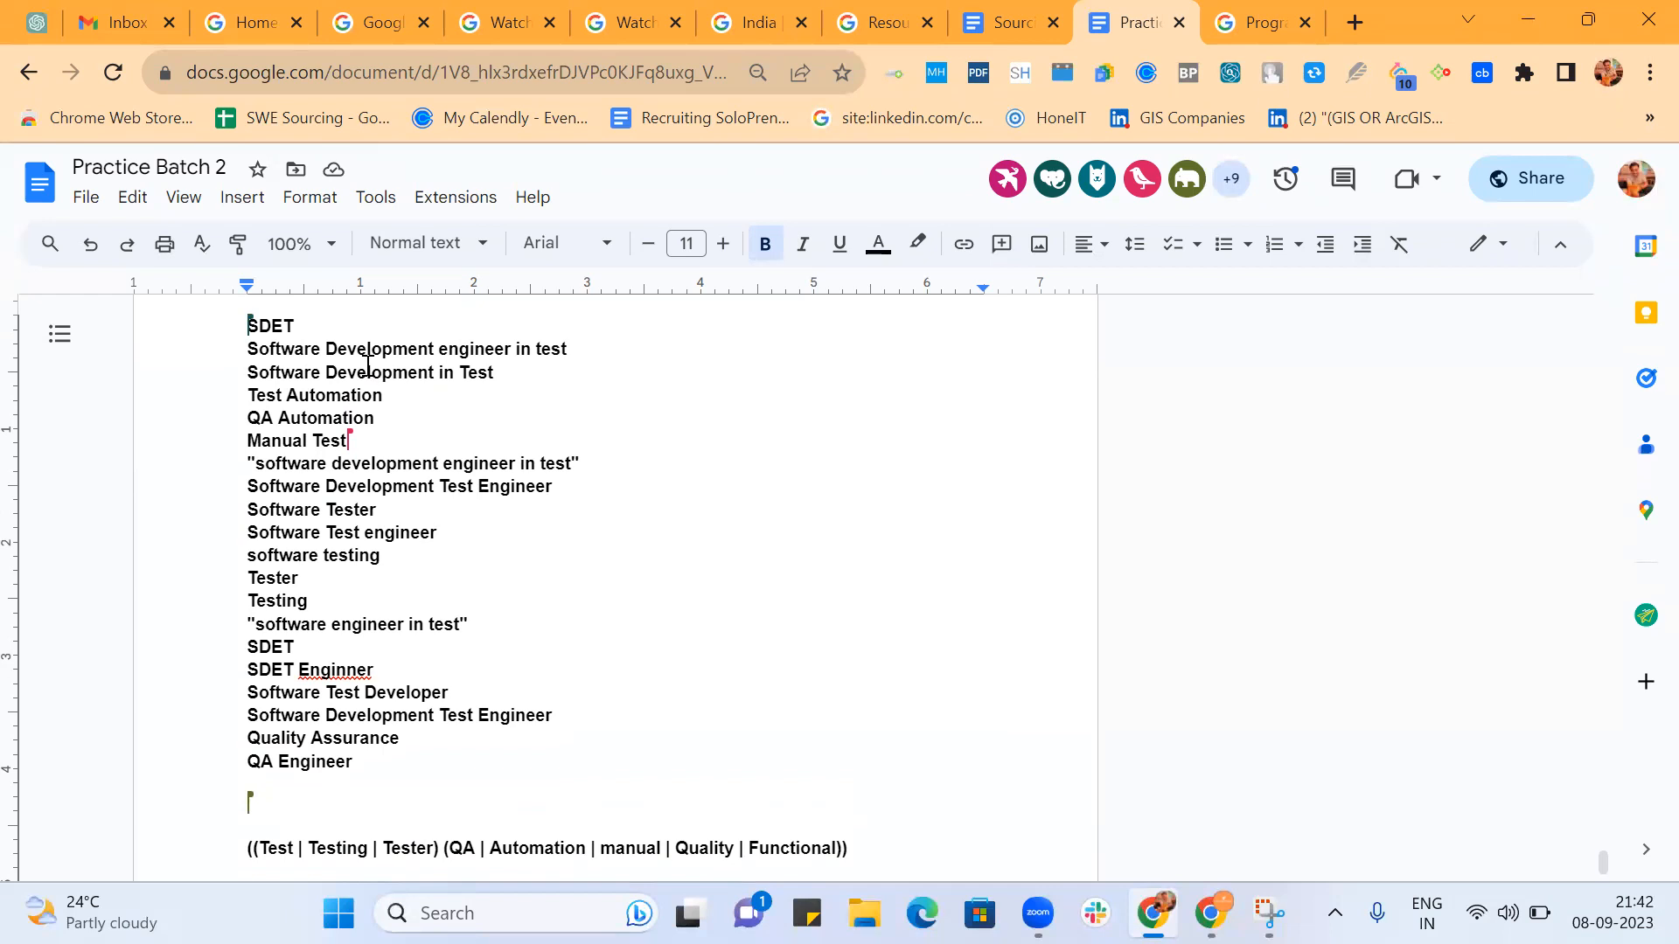
scroll(600, 402, down, 2)
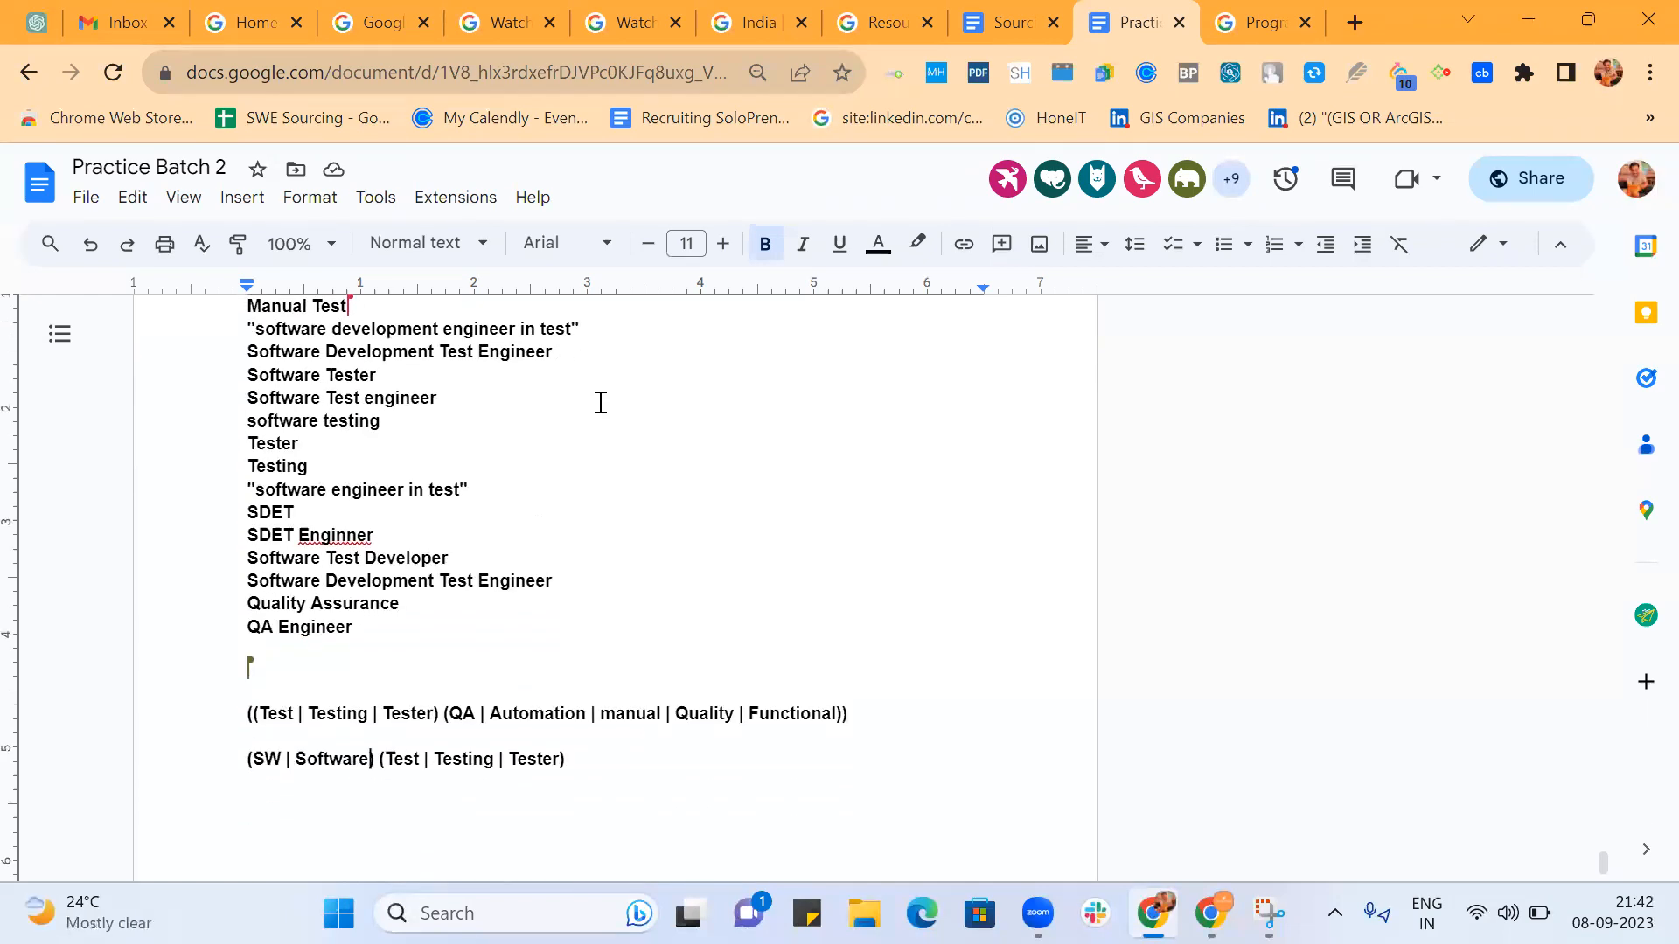
scroll(671, 436, up, 1)
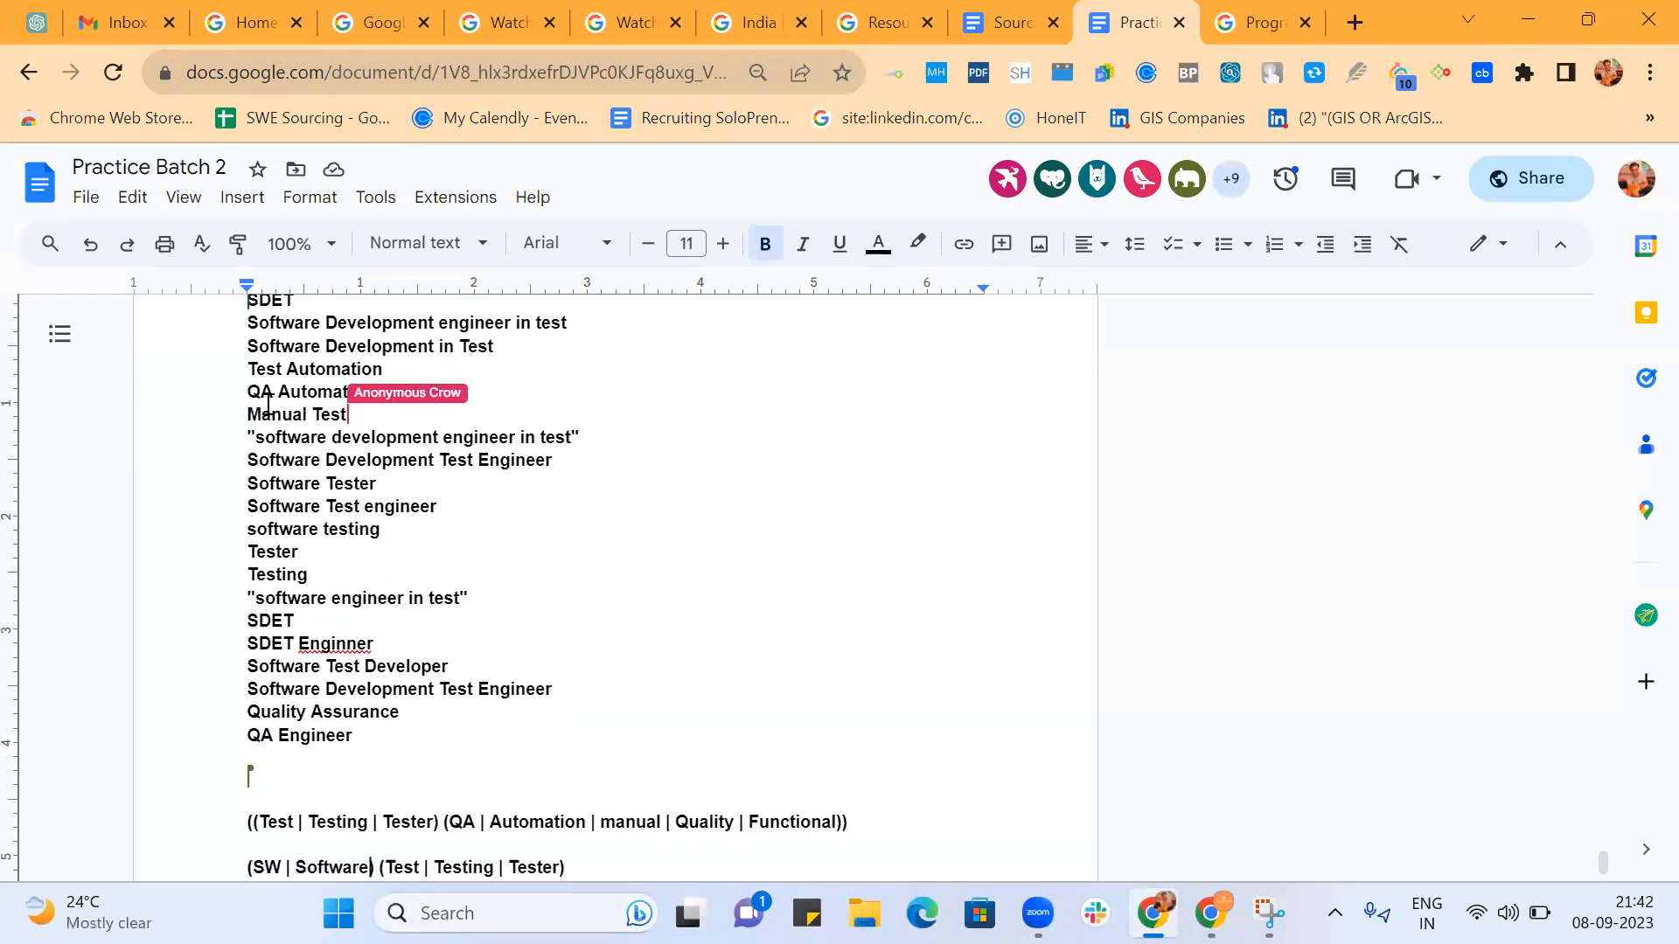
scroll(598, 533, down, 2)
scroll(598, 534, up, 1)
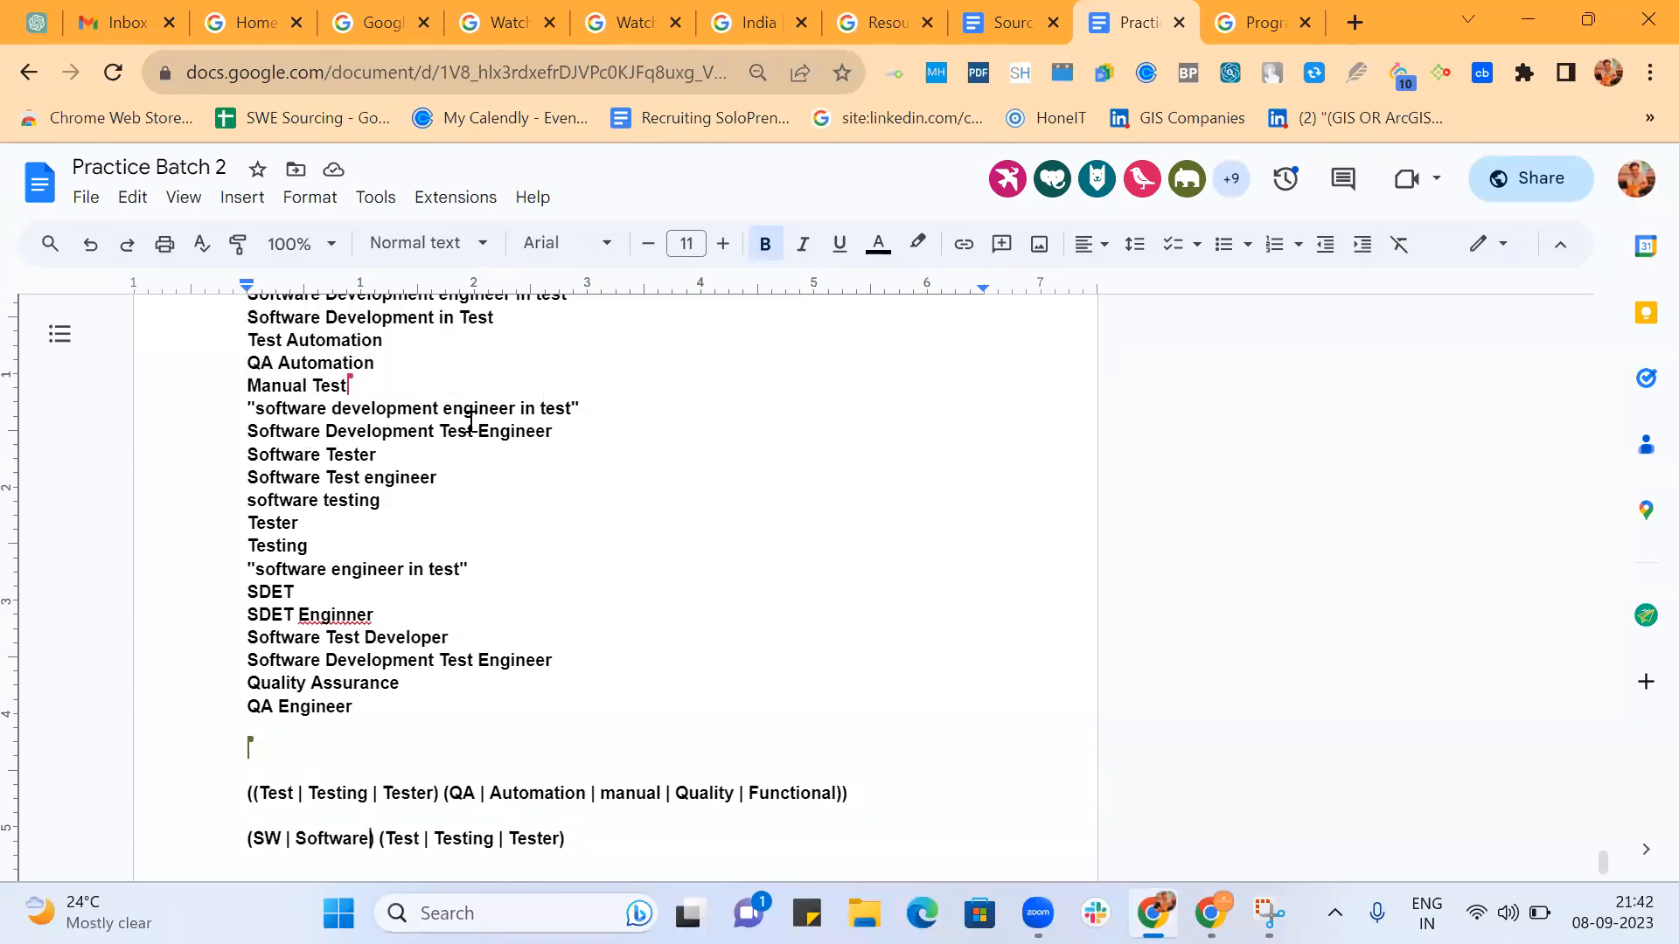
scroll(565, 457, down, 3)
scroll(567, 462, up, 2)
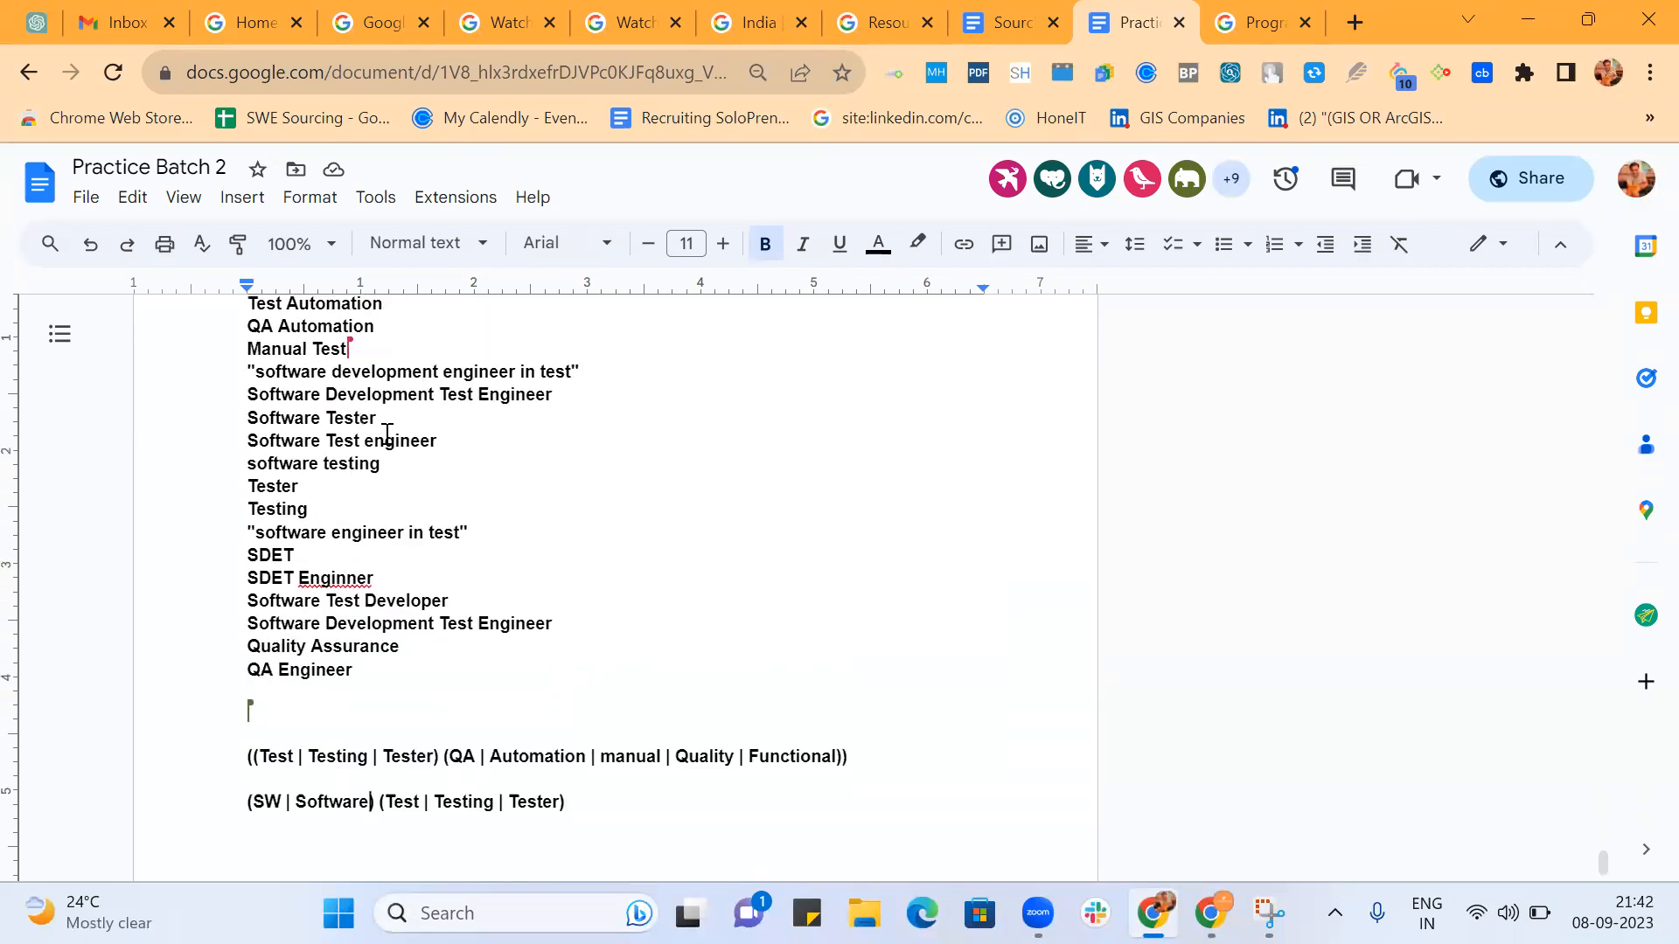
scroll(569, 463, down, 1)
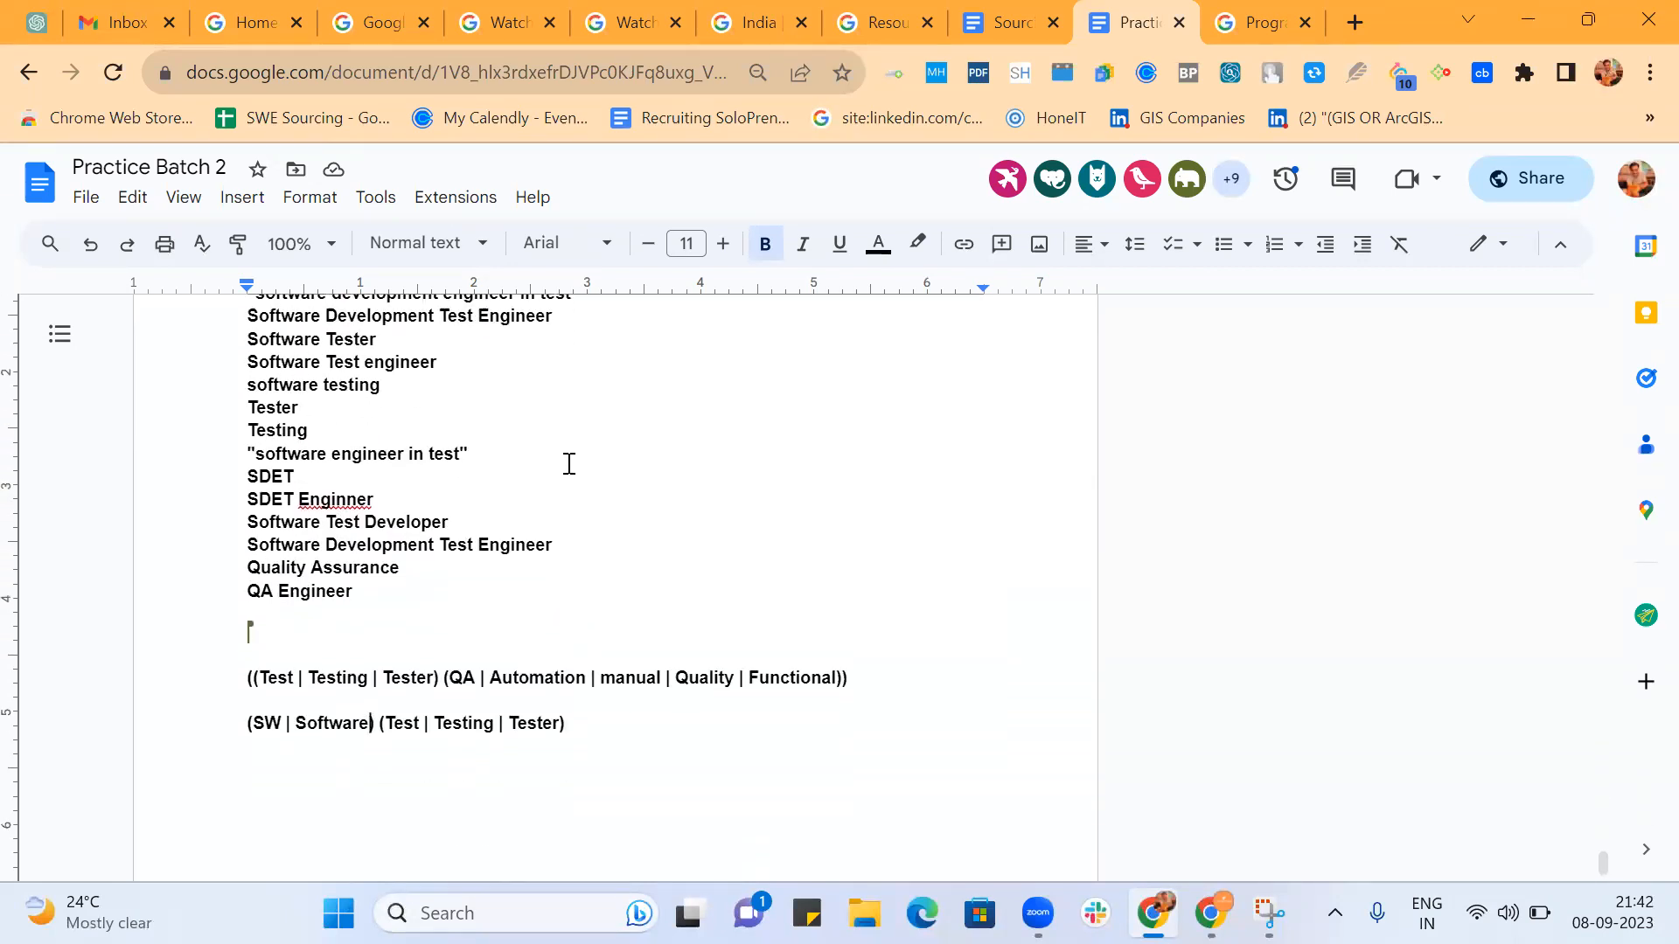
scroll(567, 465, up, 1)
scroll(618, 503, down, 1)
scroll(616, 502, down, 1)
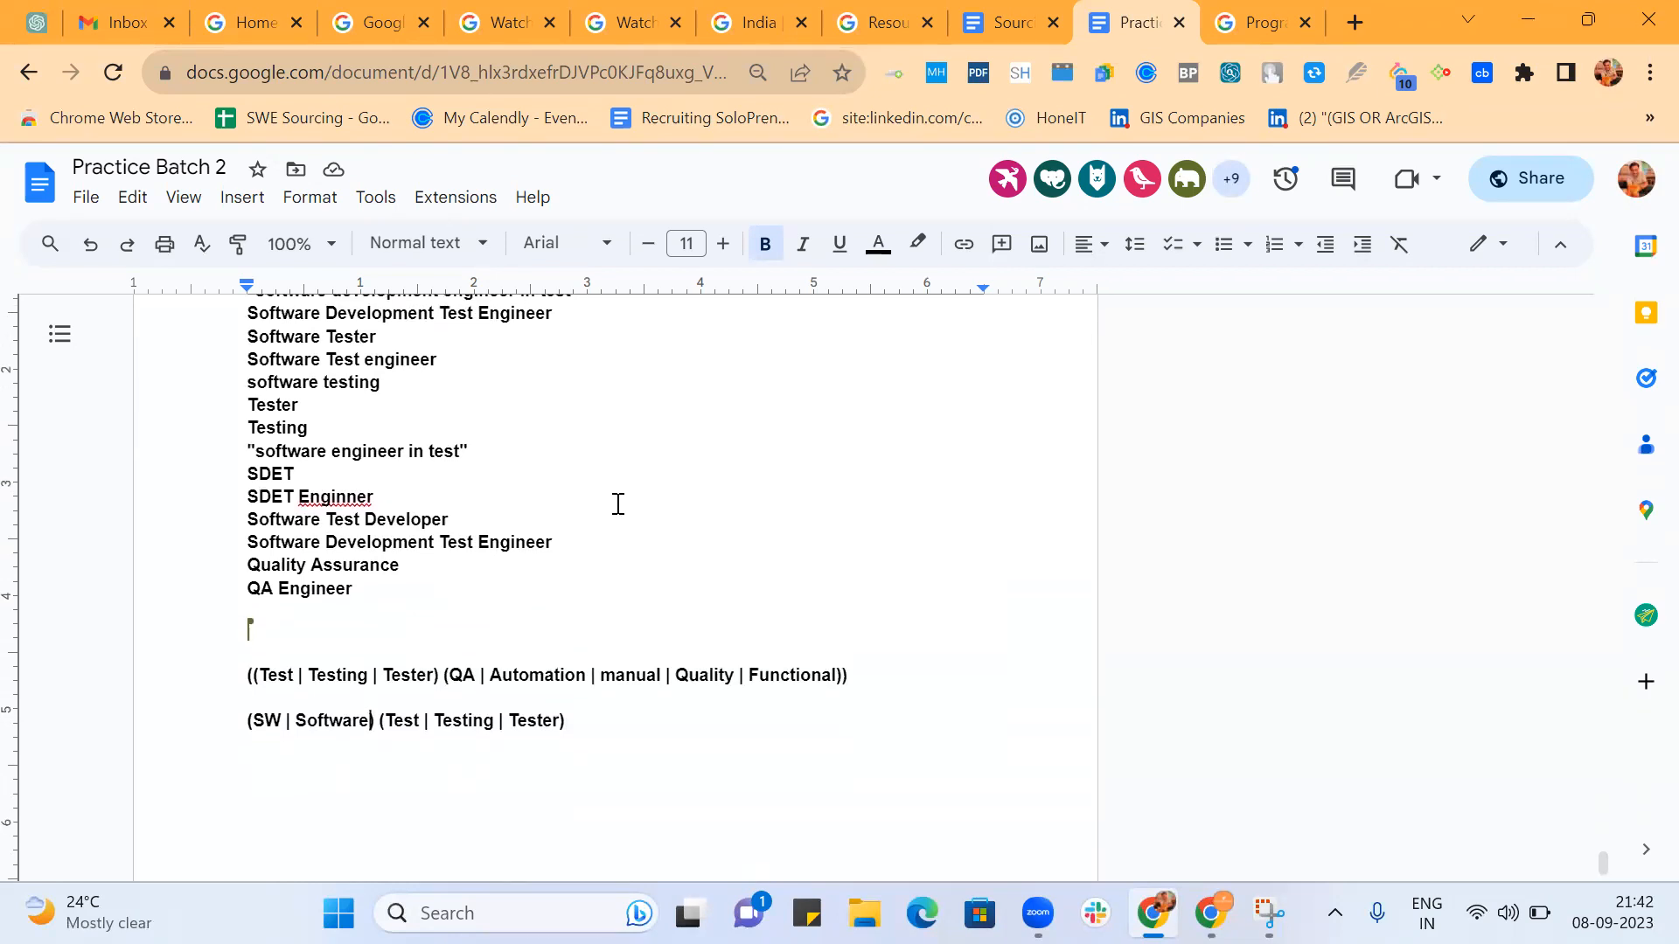
scroll(615, 499, up, 1)
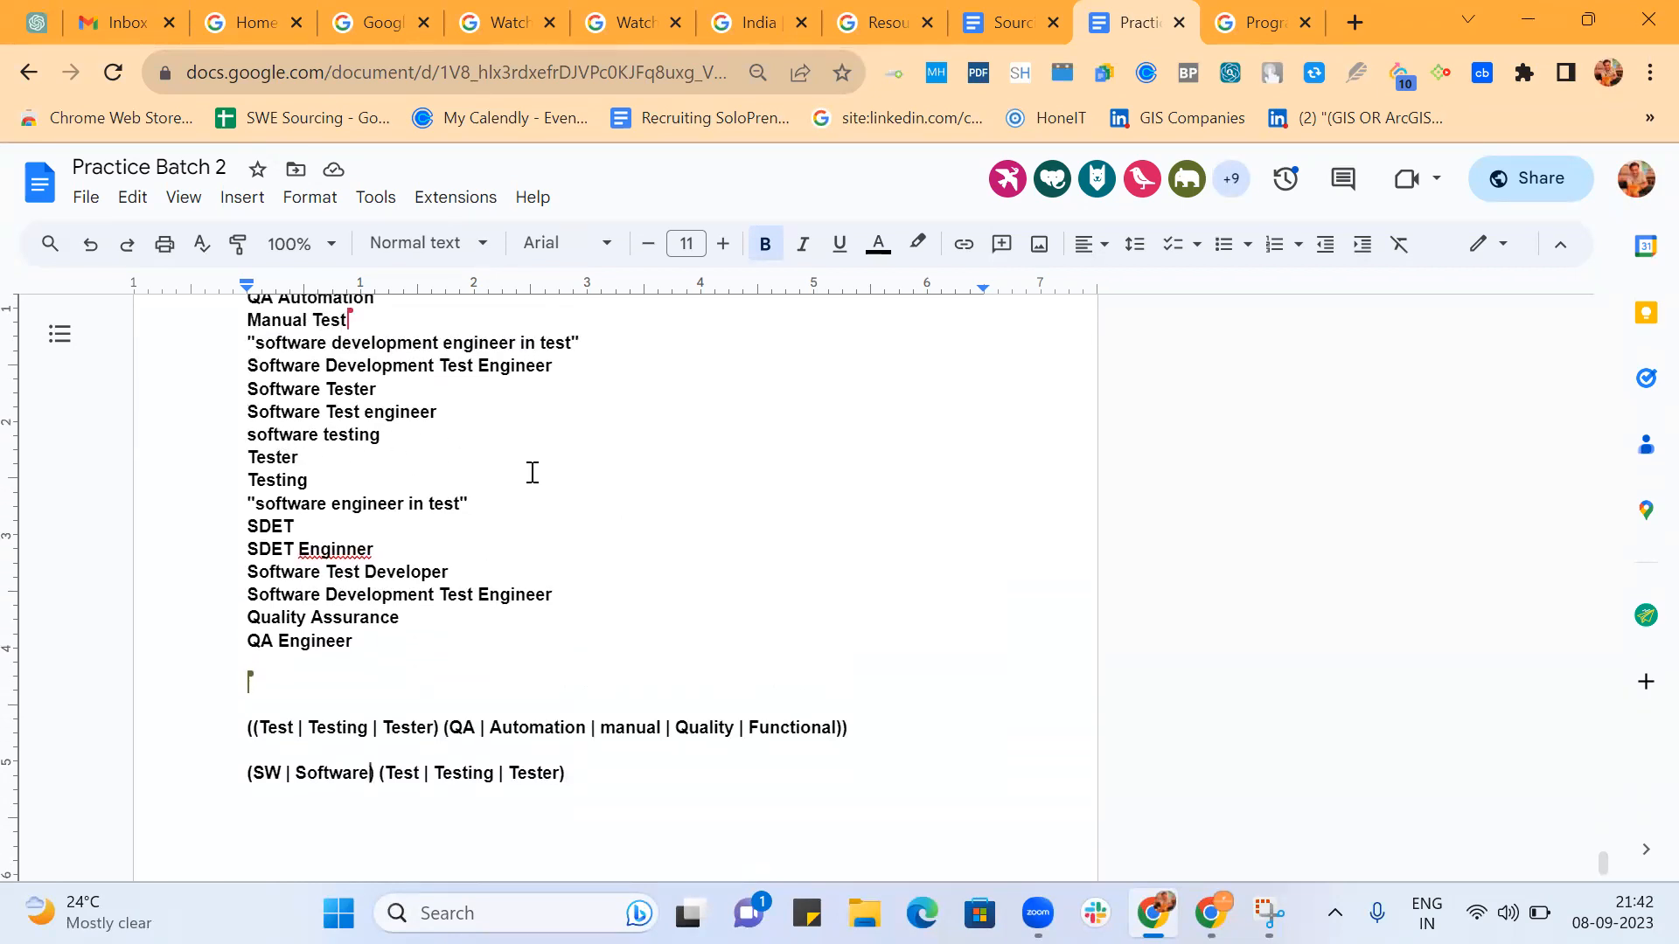
scroll(529, 472, down, 1)
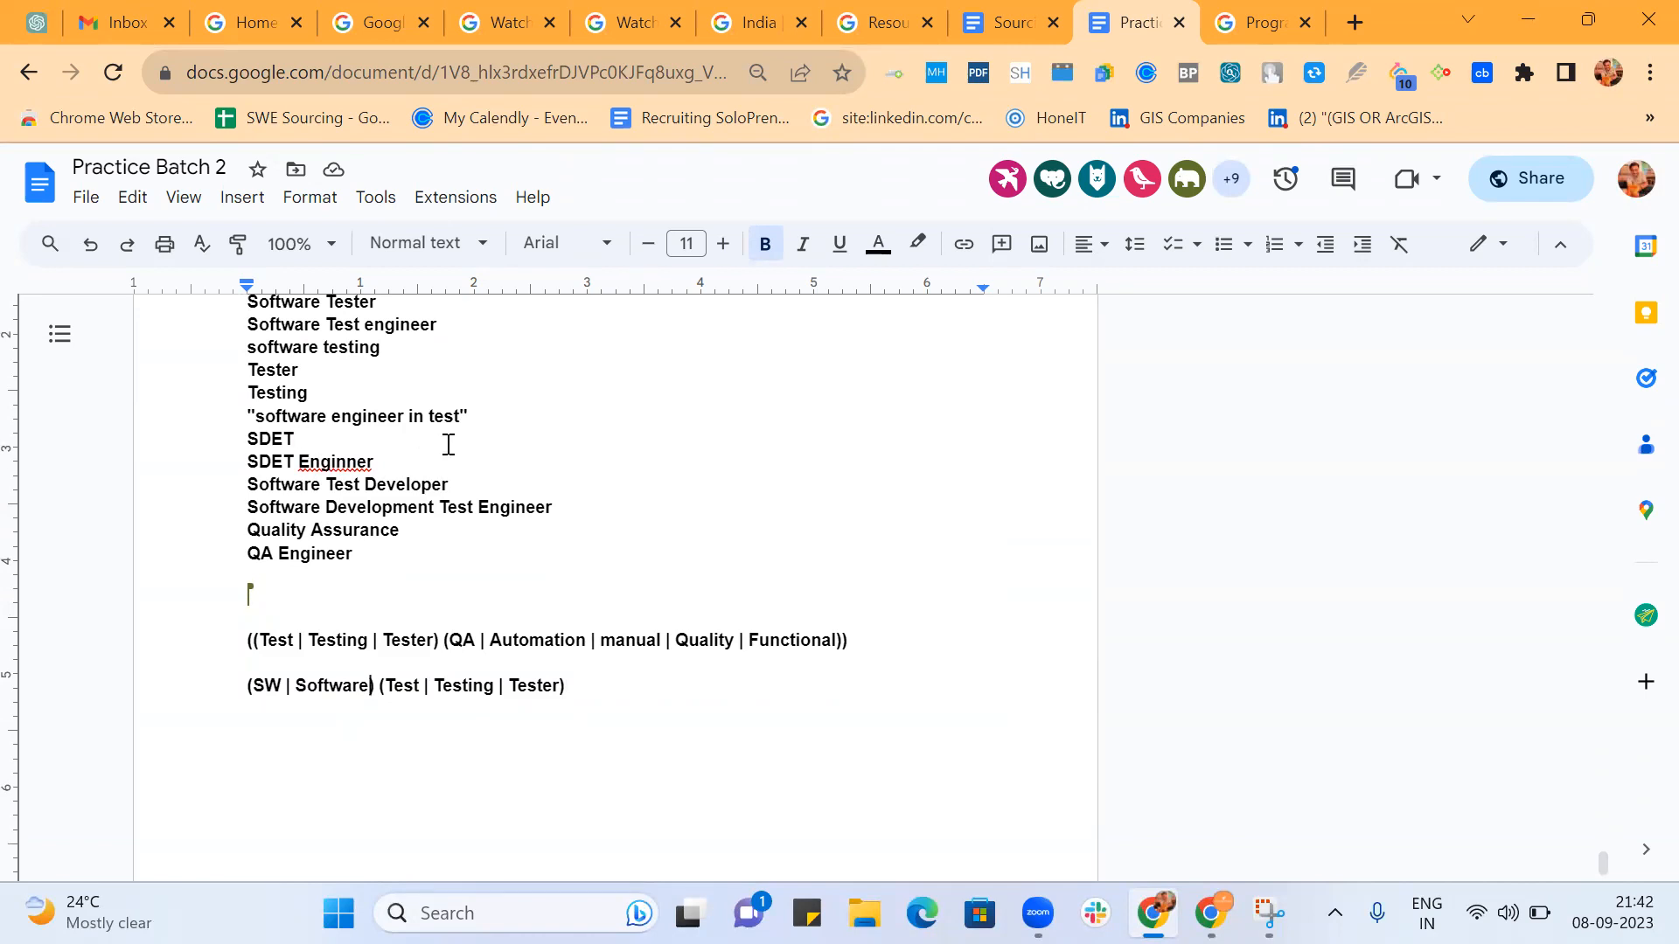
Wrap (SW | Software) (Test | Testing | Tester) together in outer parentheses.
click(613, 687)
text())
click(247, 691)
text(()
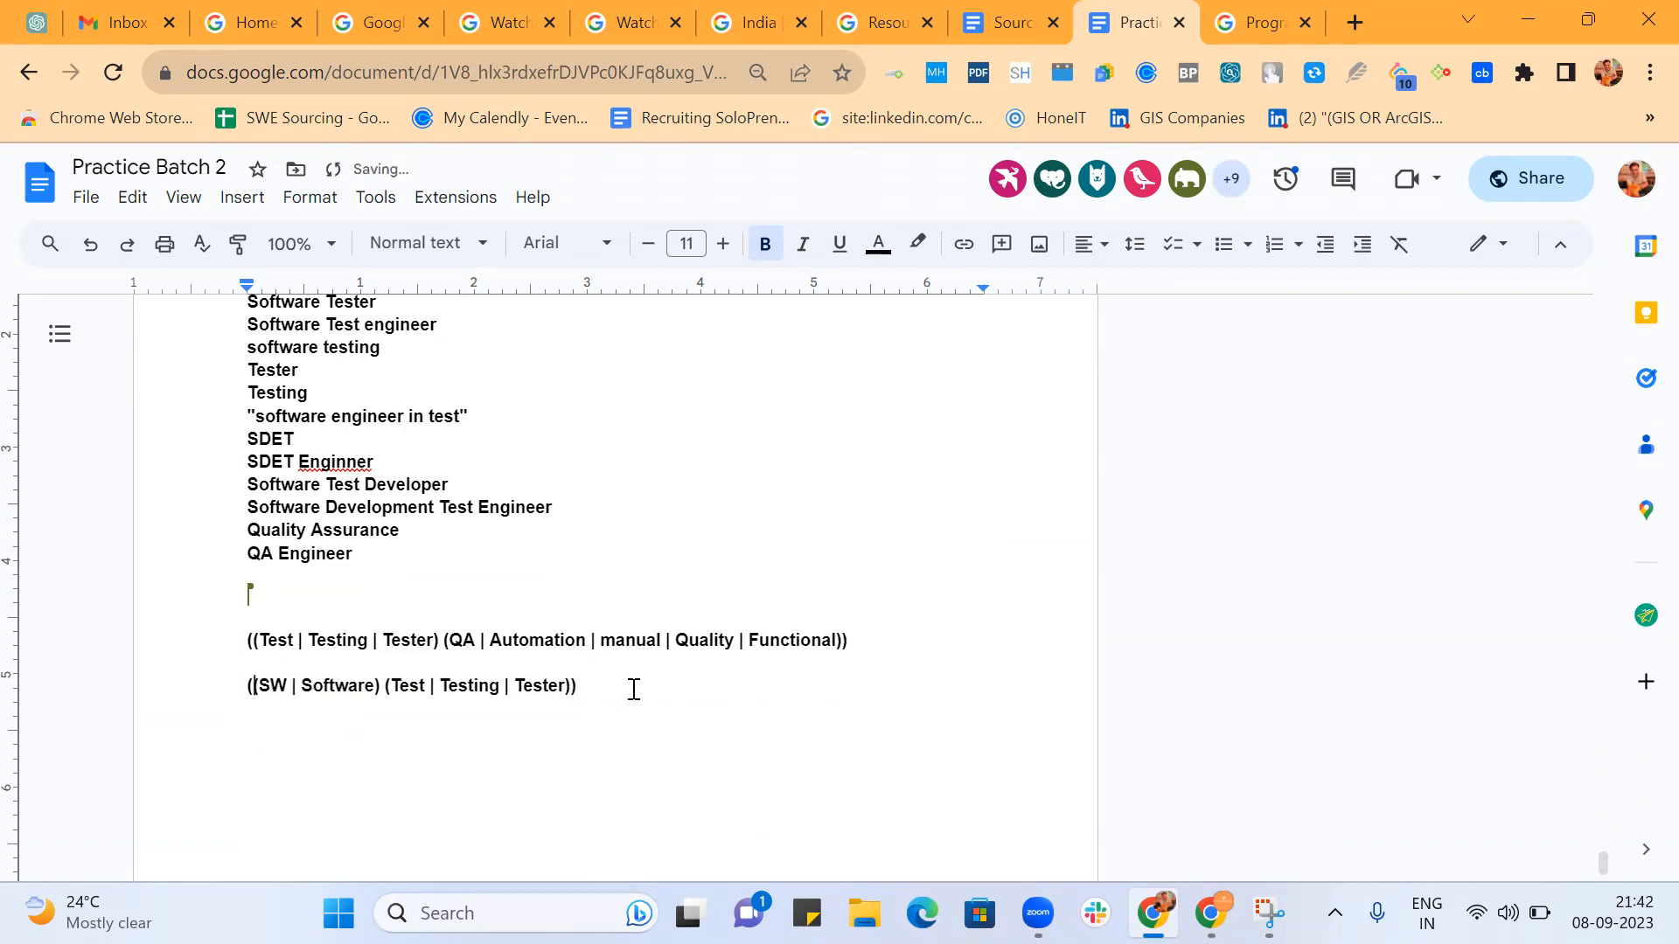
Append a further group (SDET | Test | Testing | tester) at the end of the software line.
click(634, 698)
text((SDEtT | Test | Testing | tested)
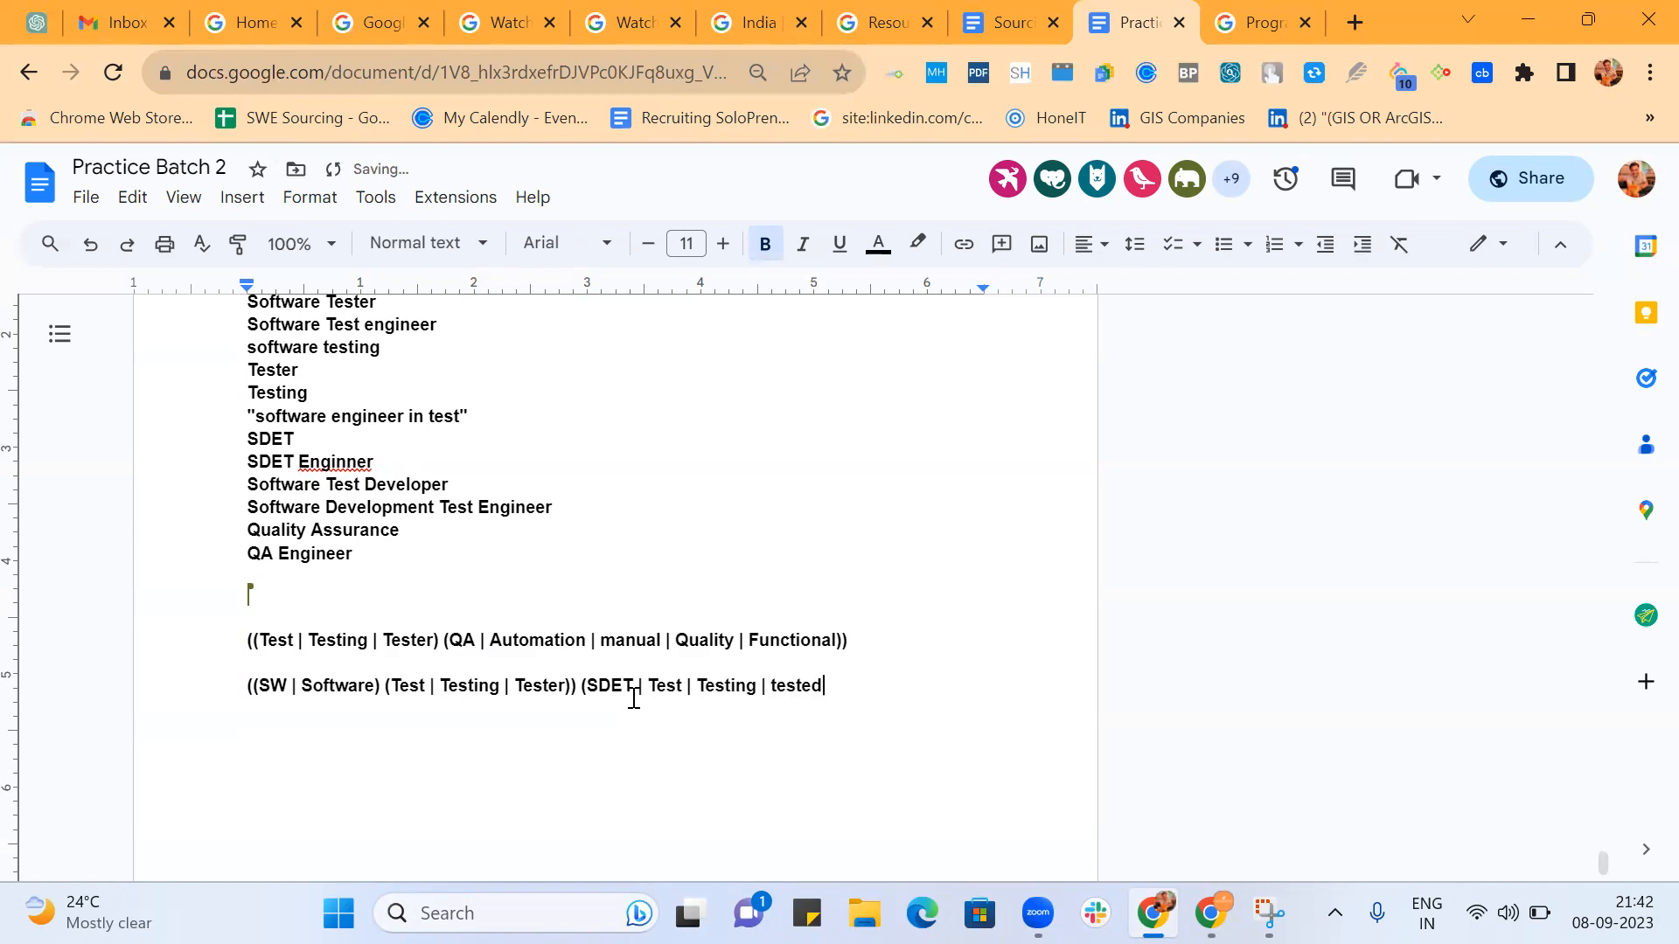
key(BackSpace)
Link the three parts of the string with OR bars and enclose the entire string in one outer pair of parentheses.
text(|)
click(579, 685)
text(|)
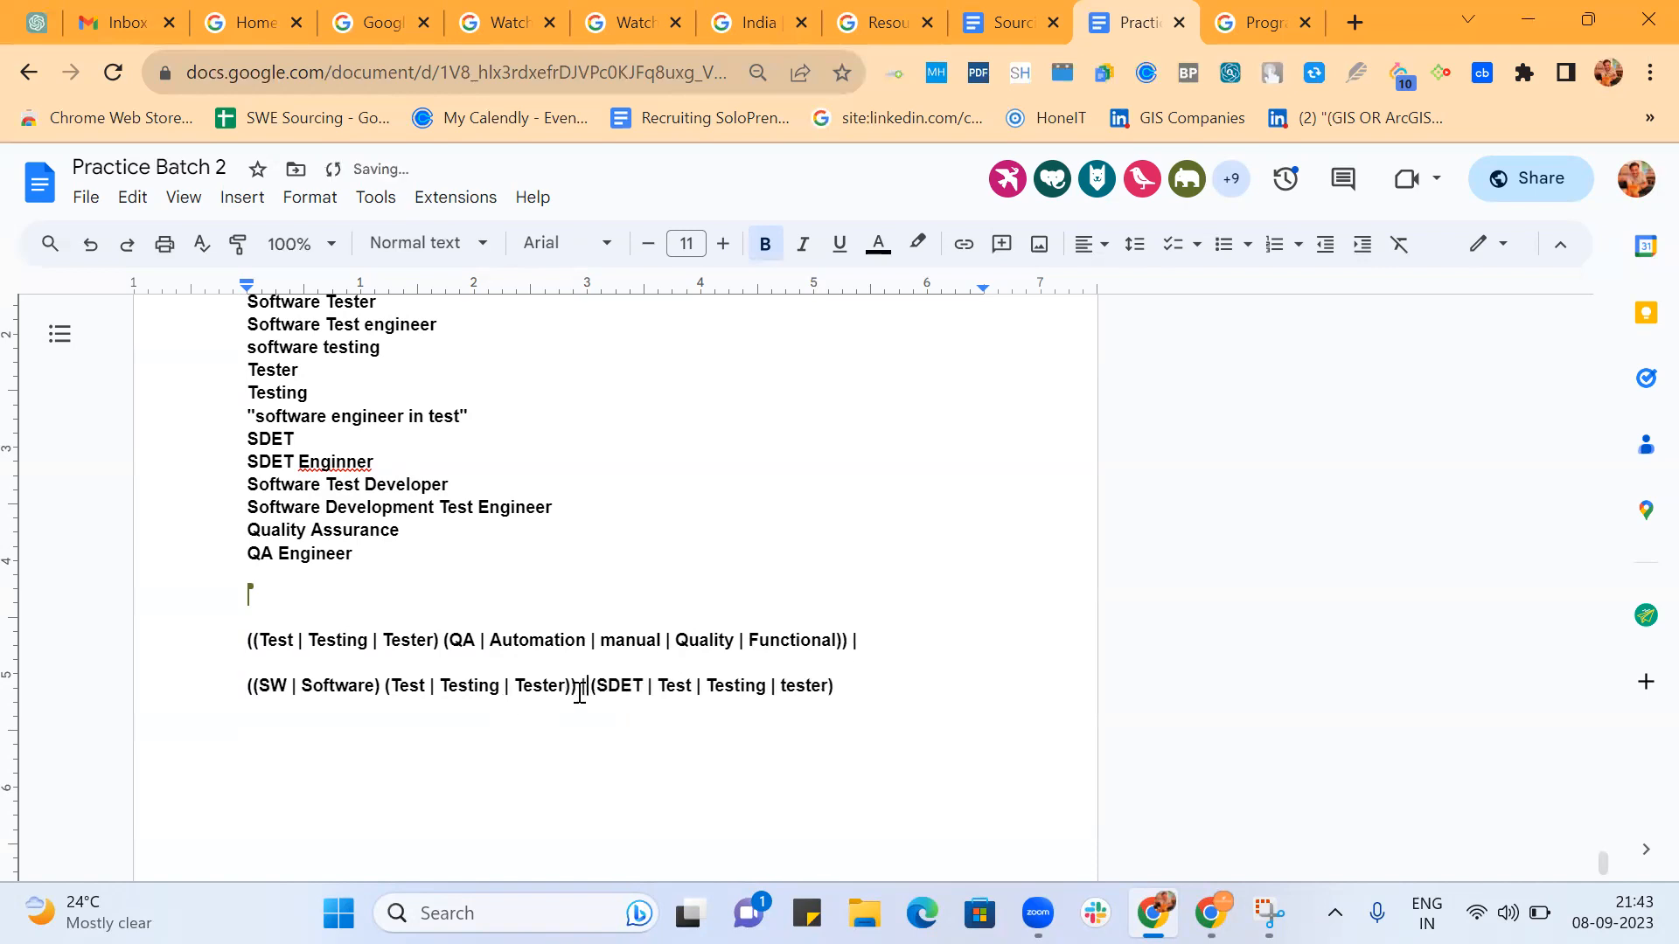
click(840, 685)
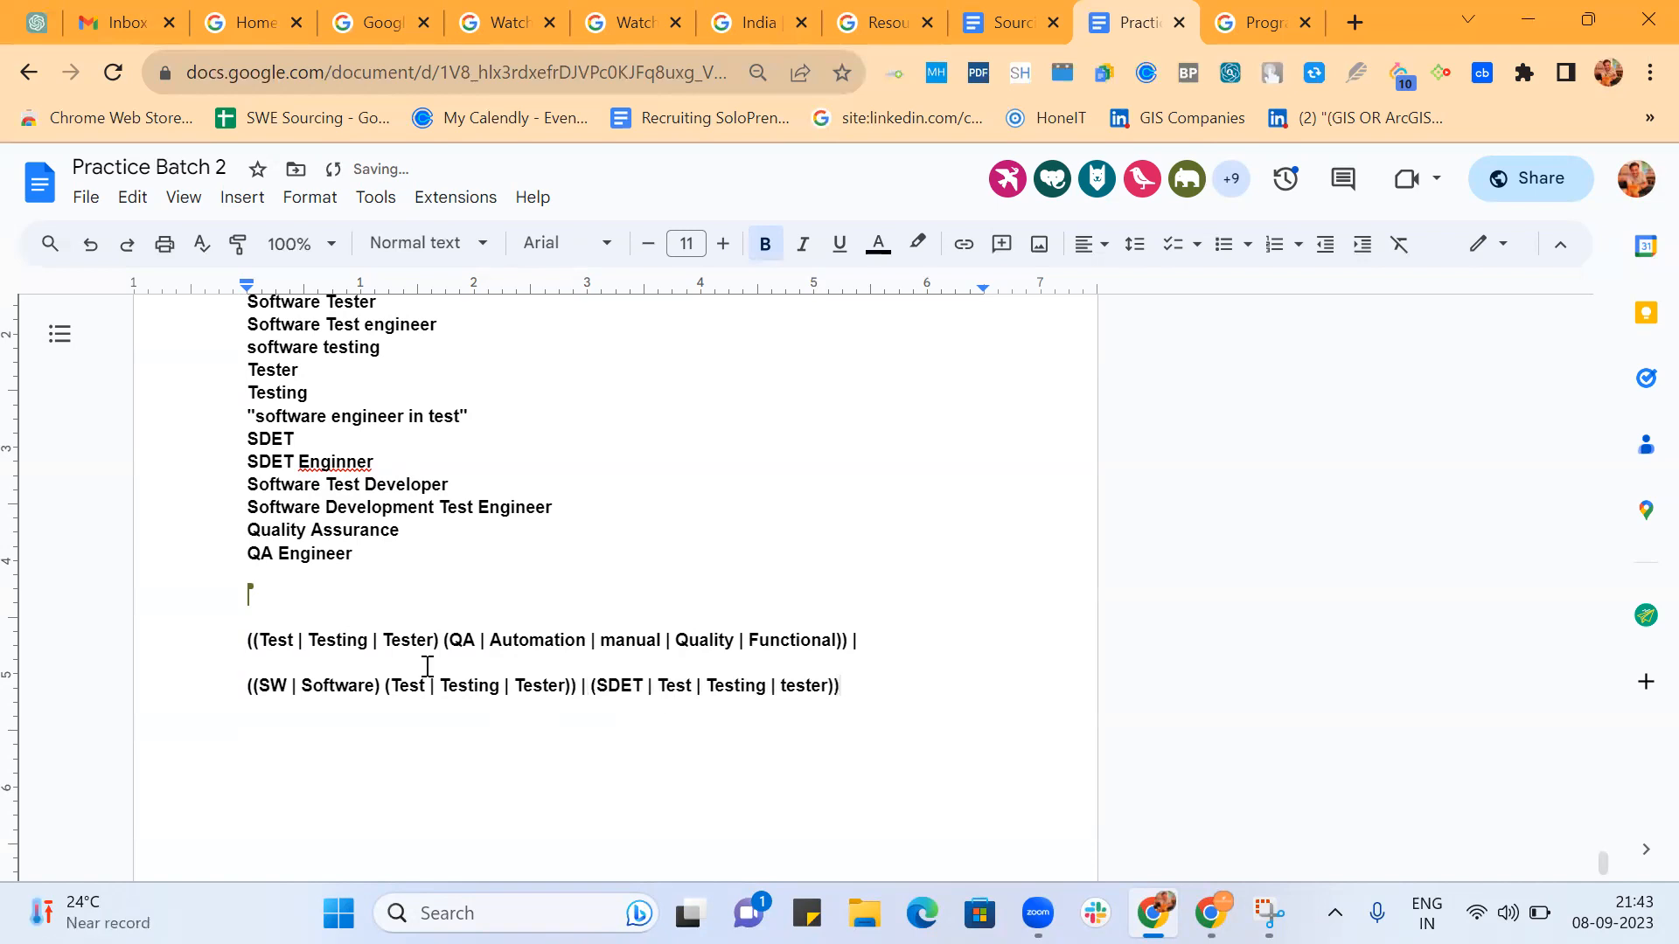
click(247, 643)
text(()
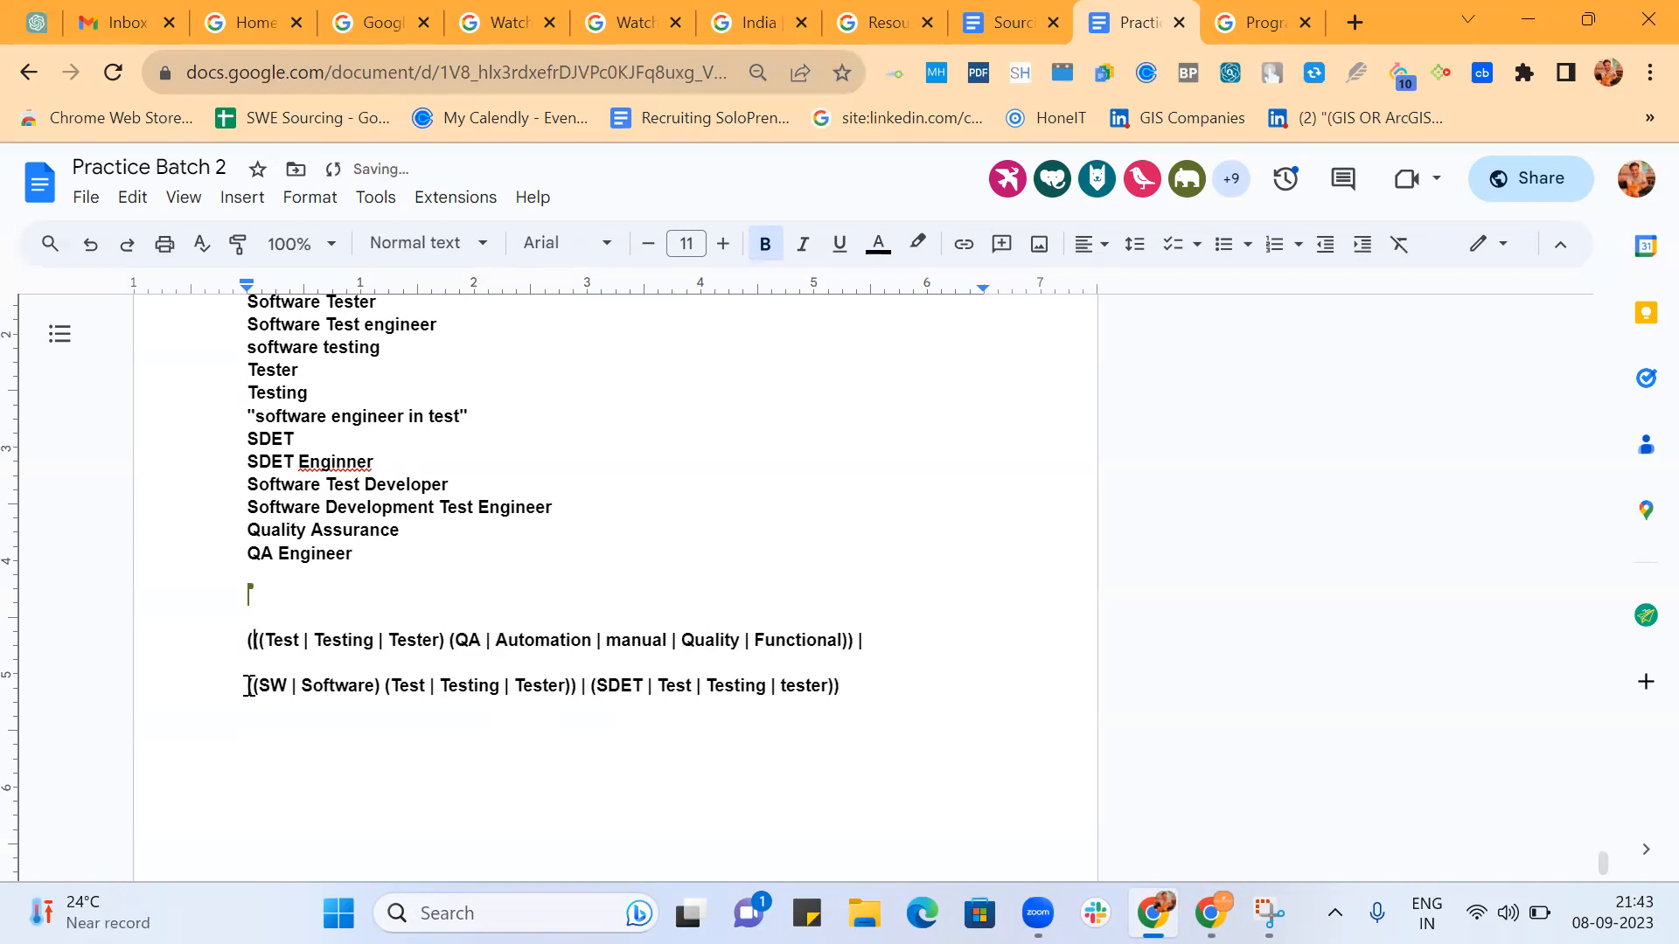
Join the software line onto the end of the first line so the nested string forms one continuous paragraph.
click(249, 685)
key(BackSpace)
key(BackSpace)
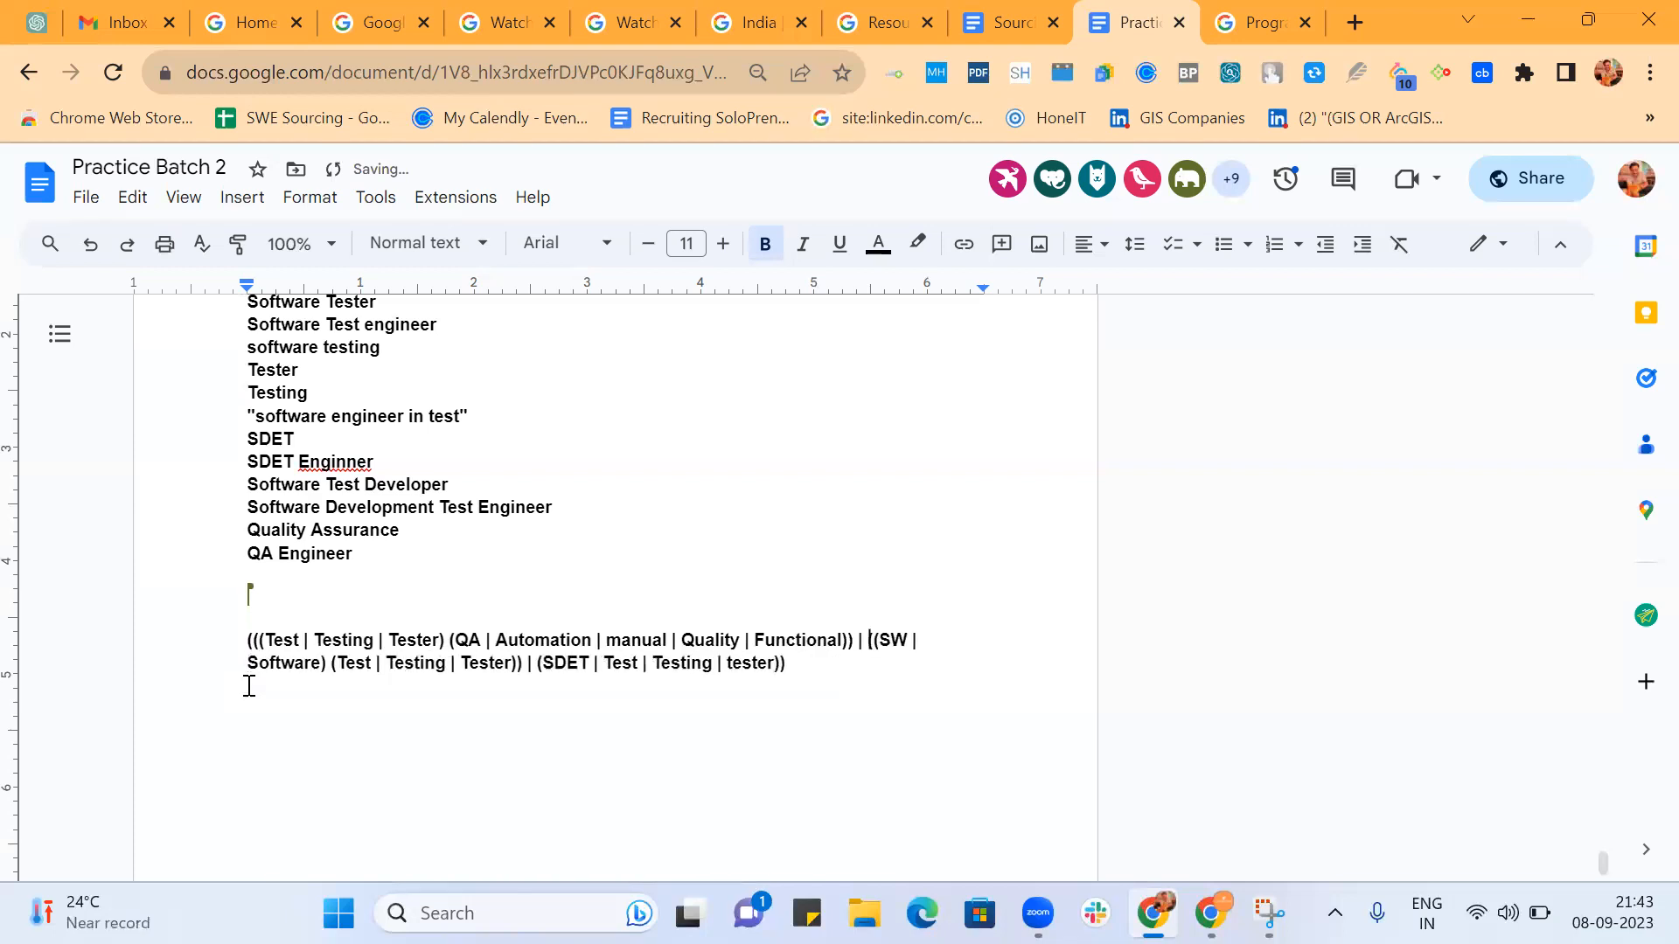
text(()
drag(810, 664, 179, 628)
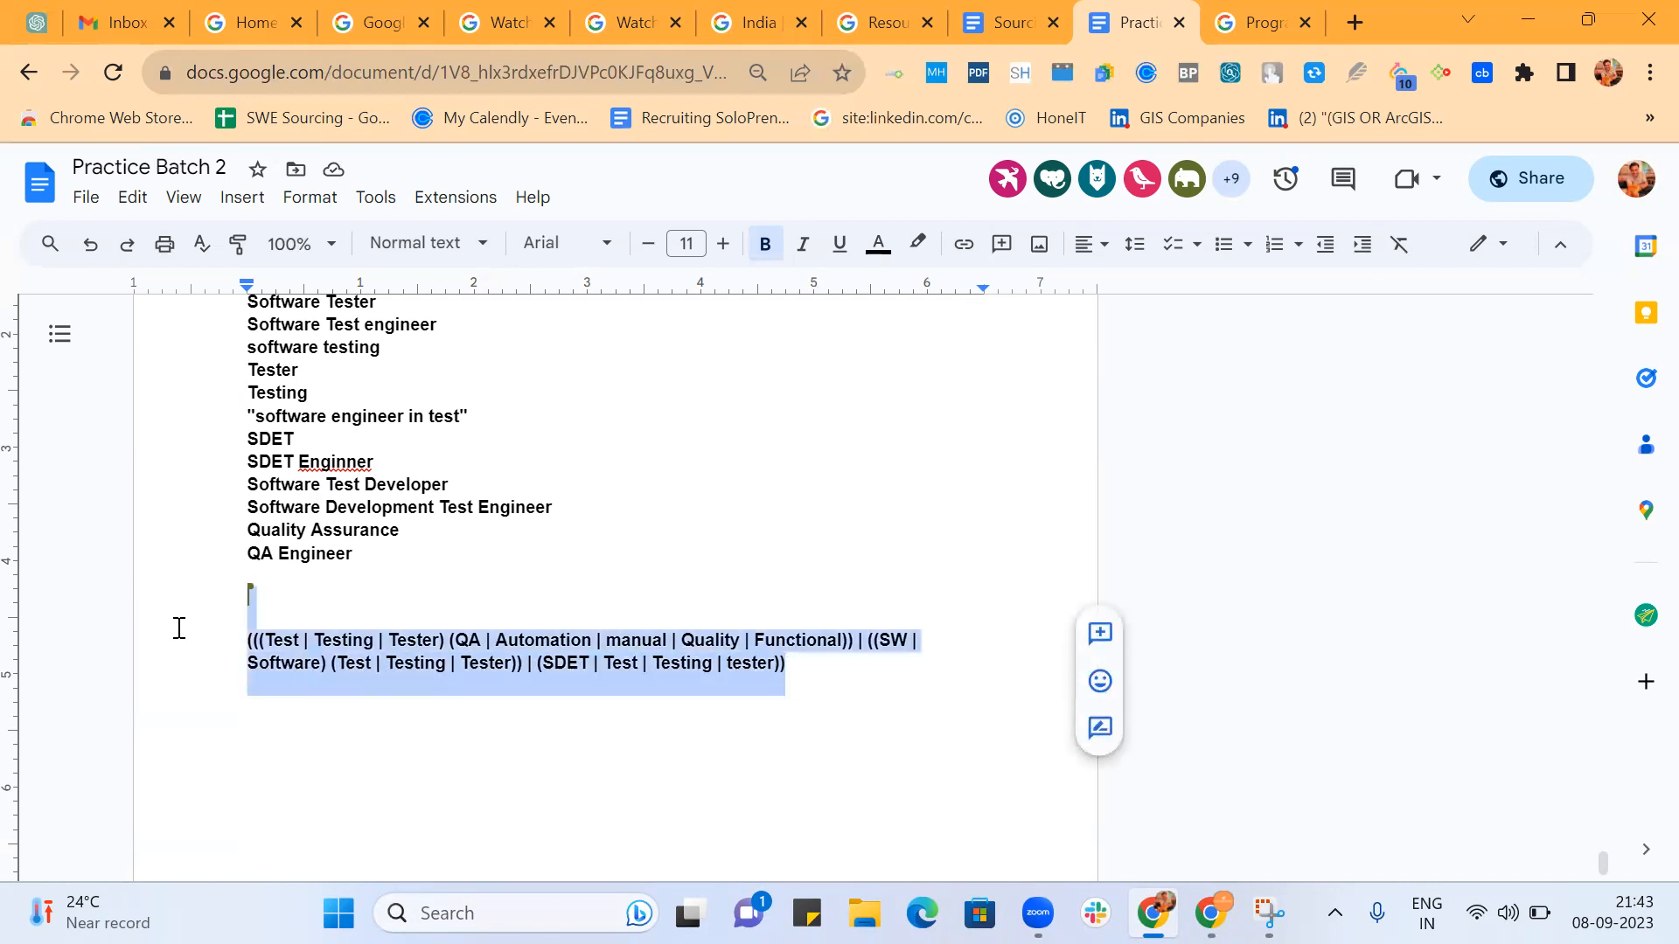
click(850, 675)
key(Return)
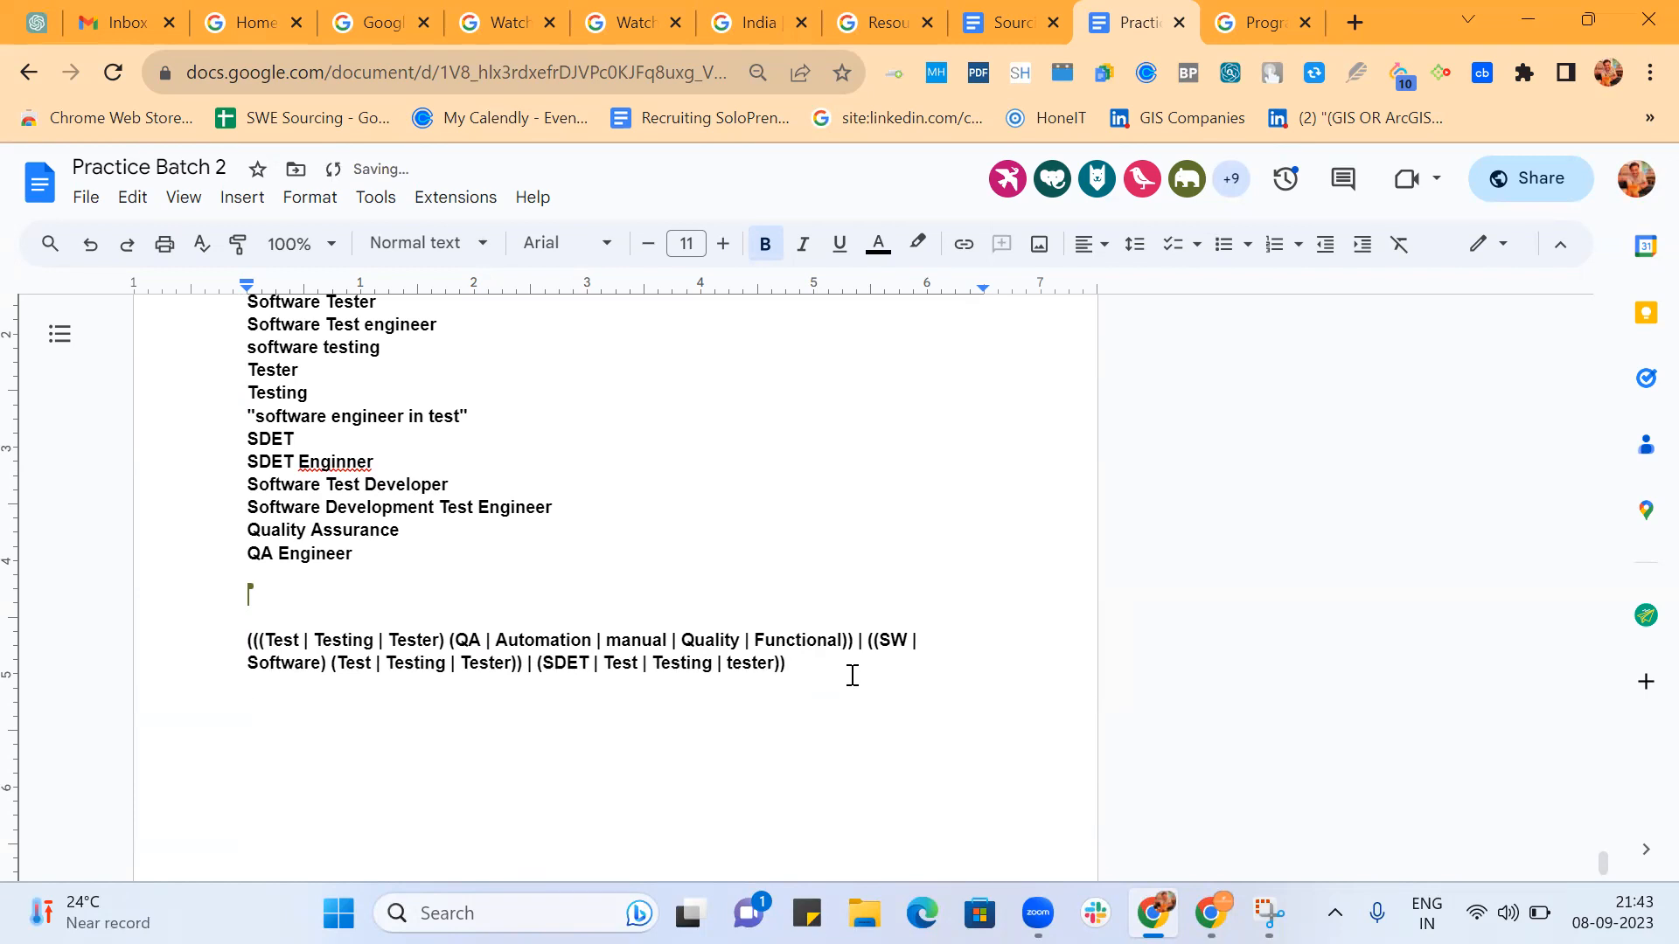
Open linkedin.com/feed/ in a new browser tab, then close the open chat and collapse the messaging pane.
click(1354, 22)
text(linkedin.com/feed/)
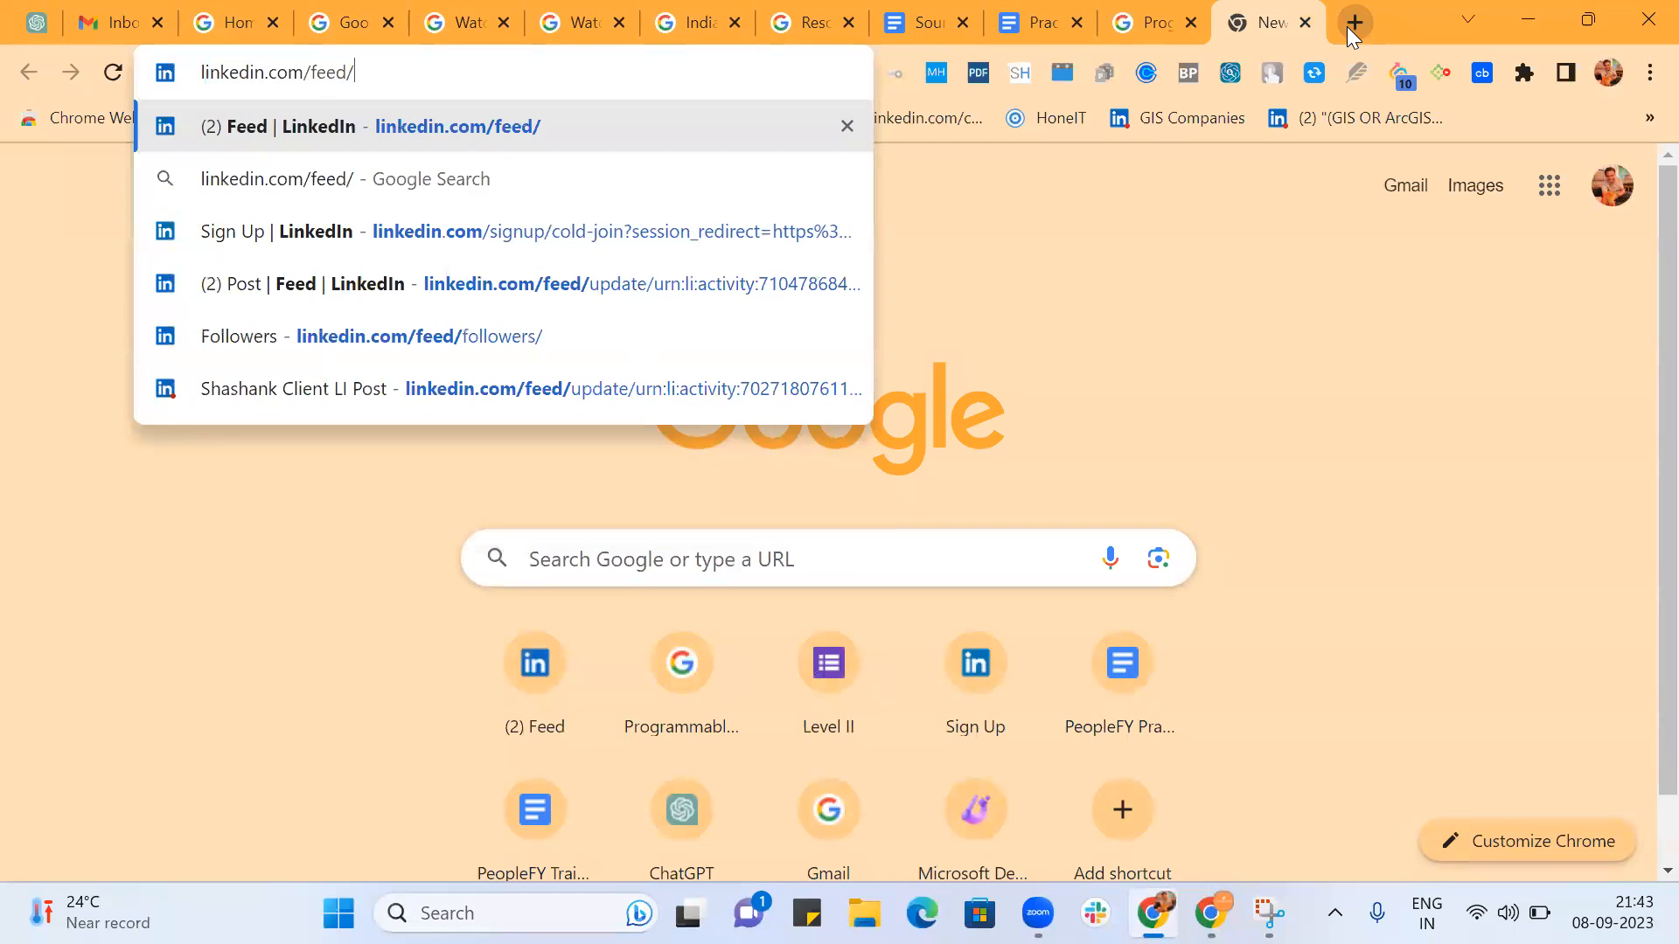
key(Return)
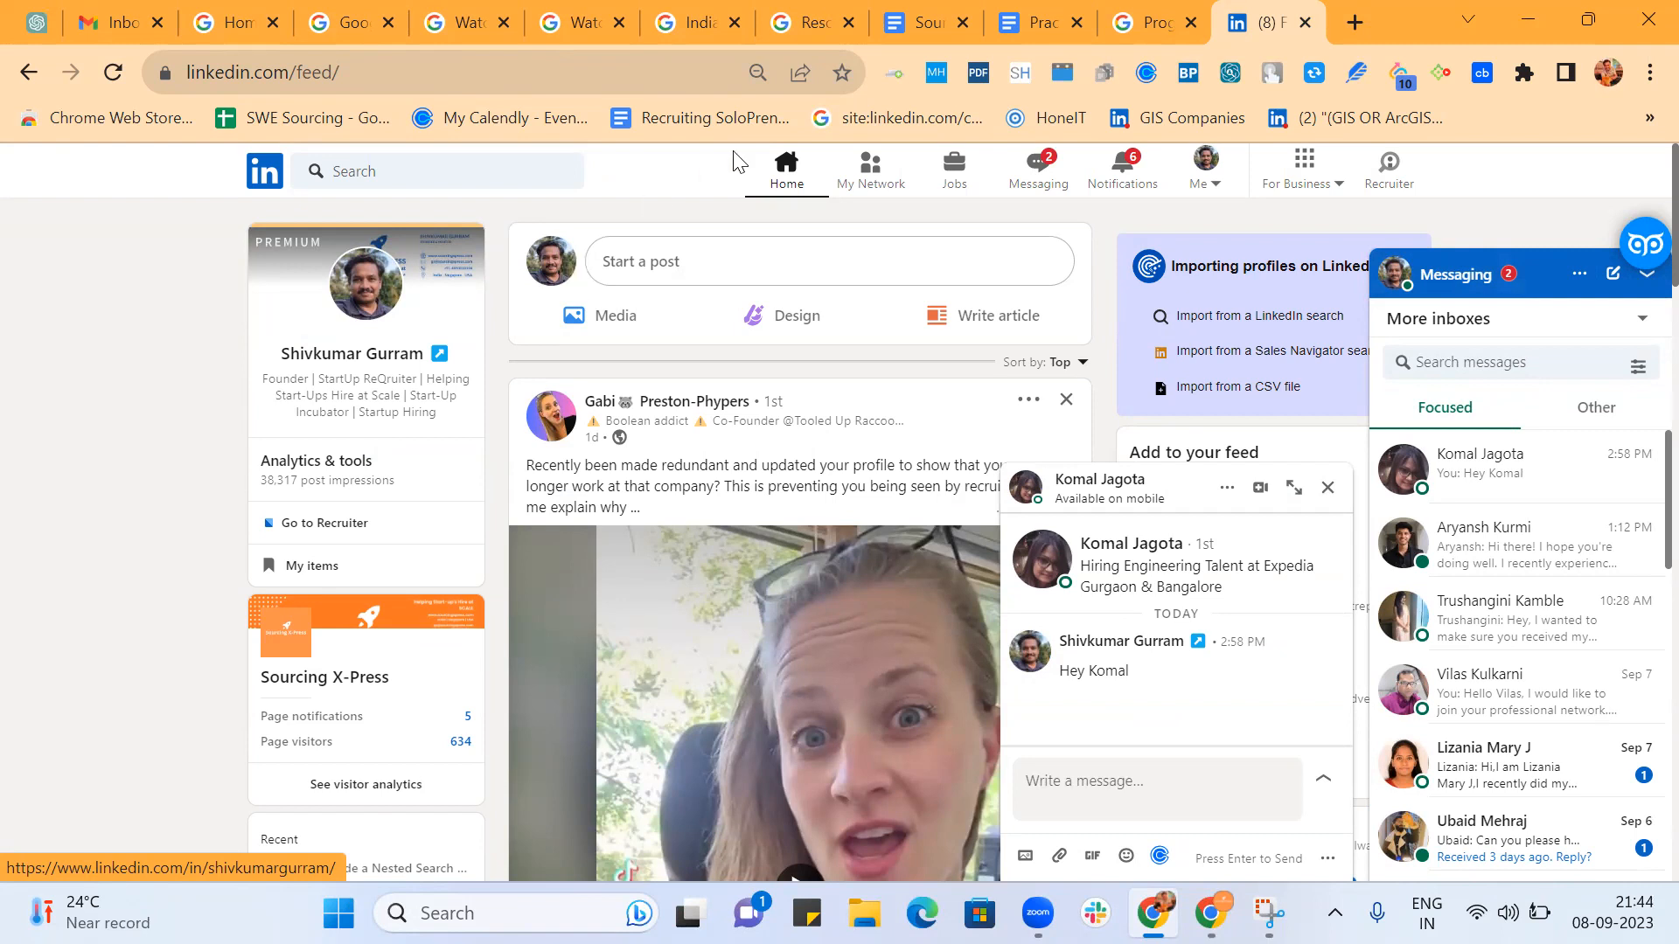
click(1328, 486)
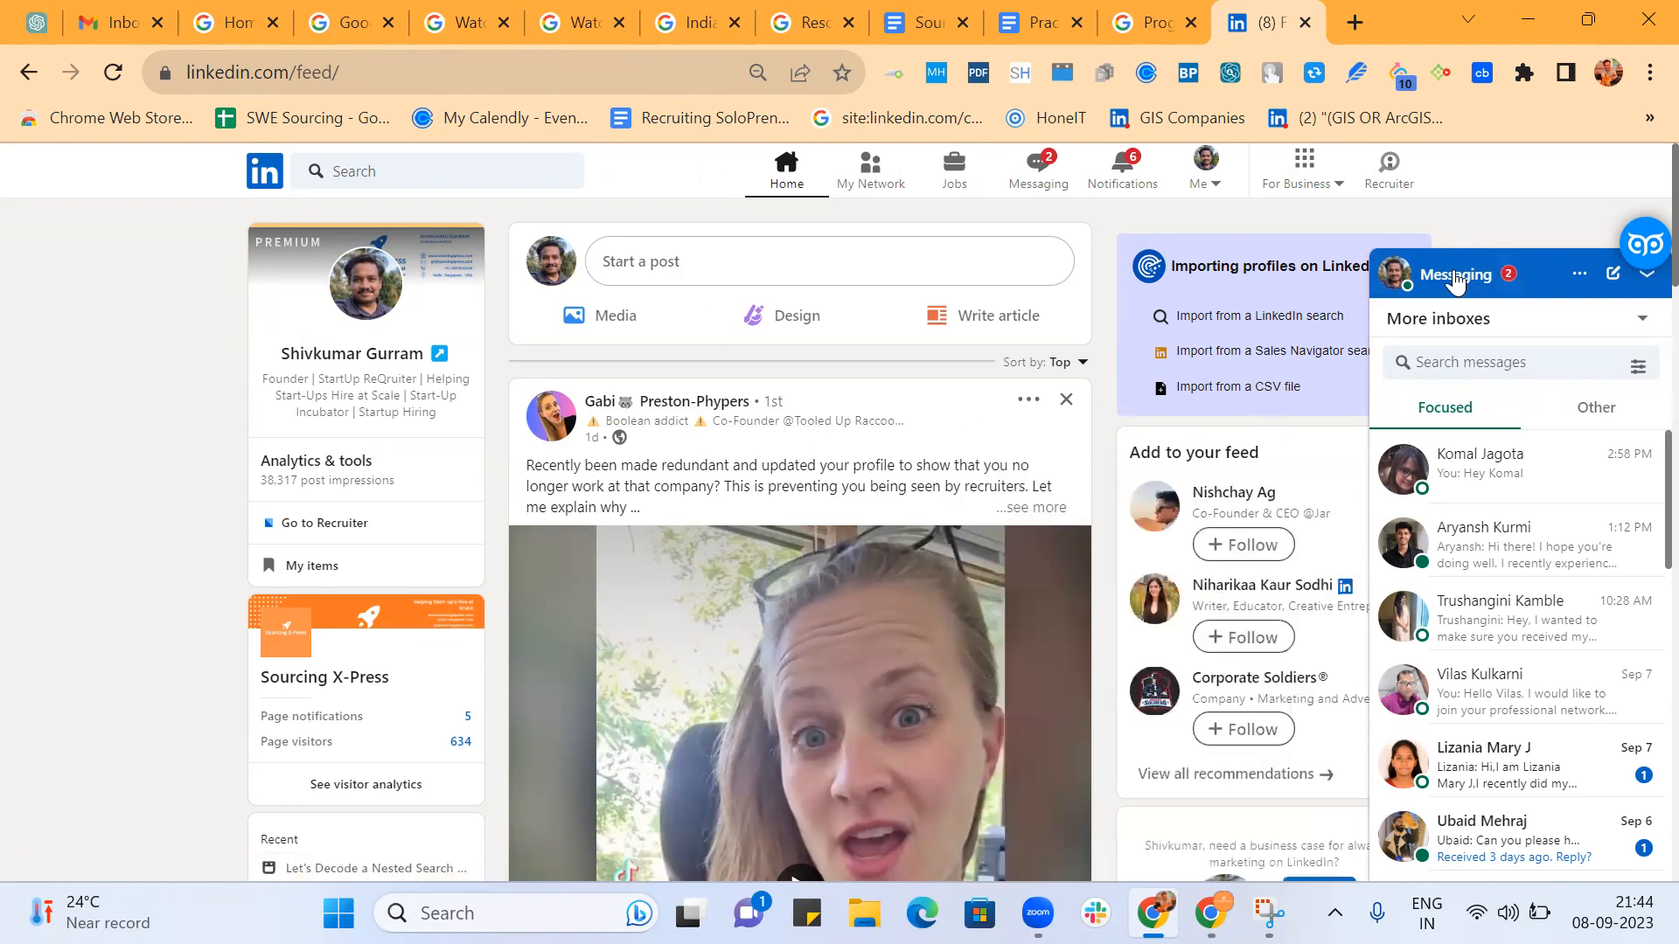
click(1539, 275)
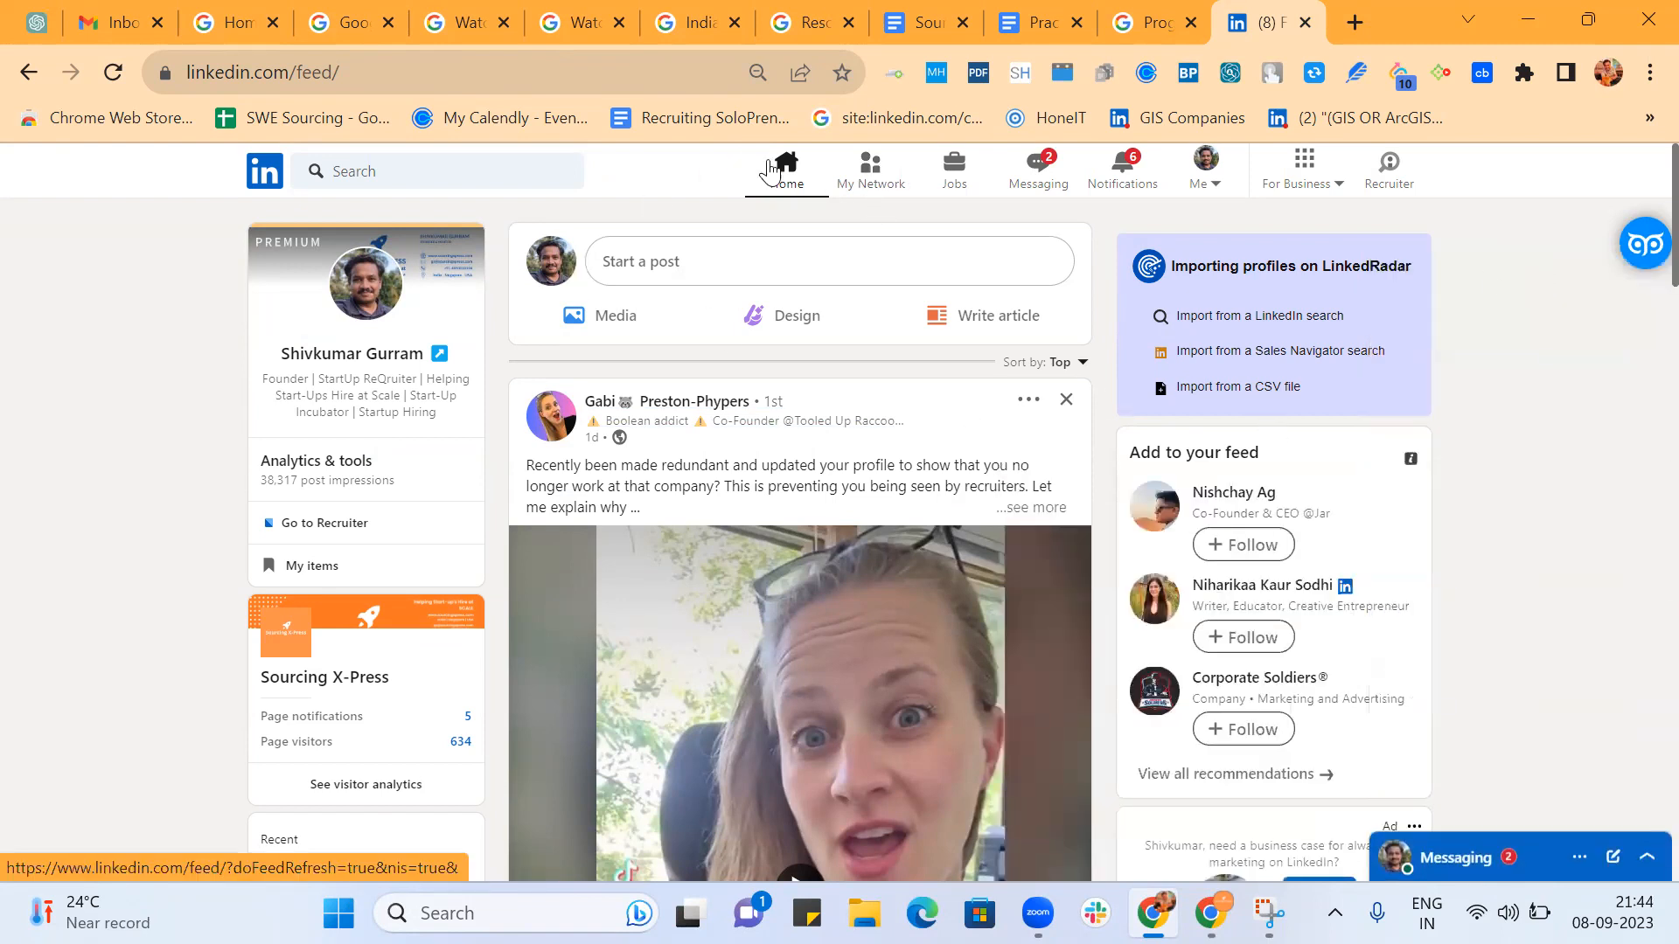
Search LinkedIn for "test" and limit the results to people.
click(440, 166)
text(test)
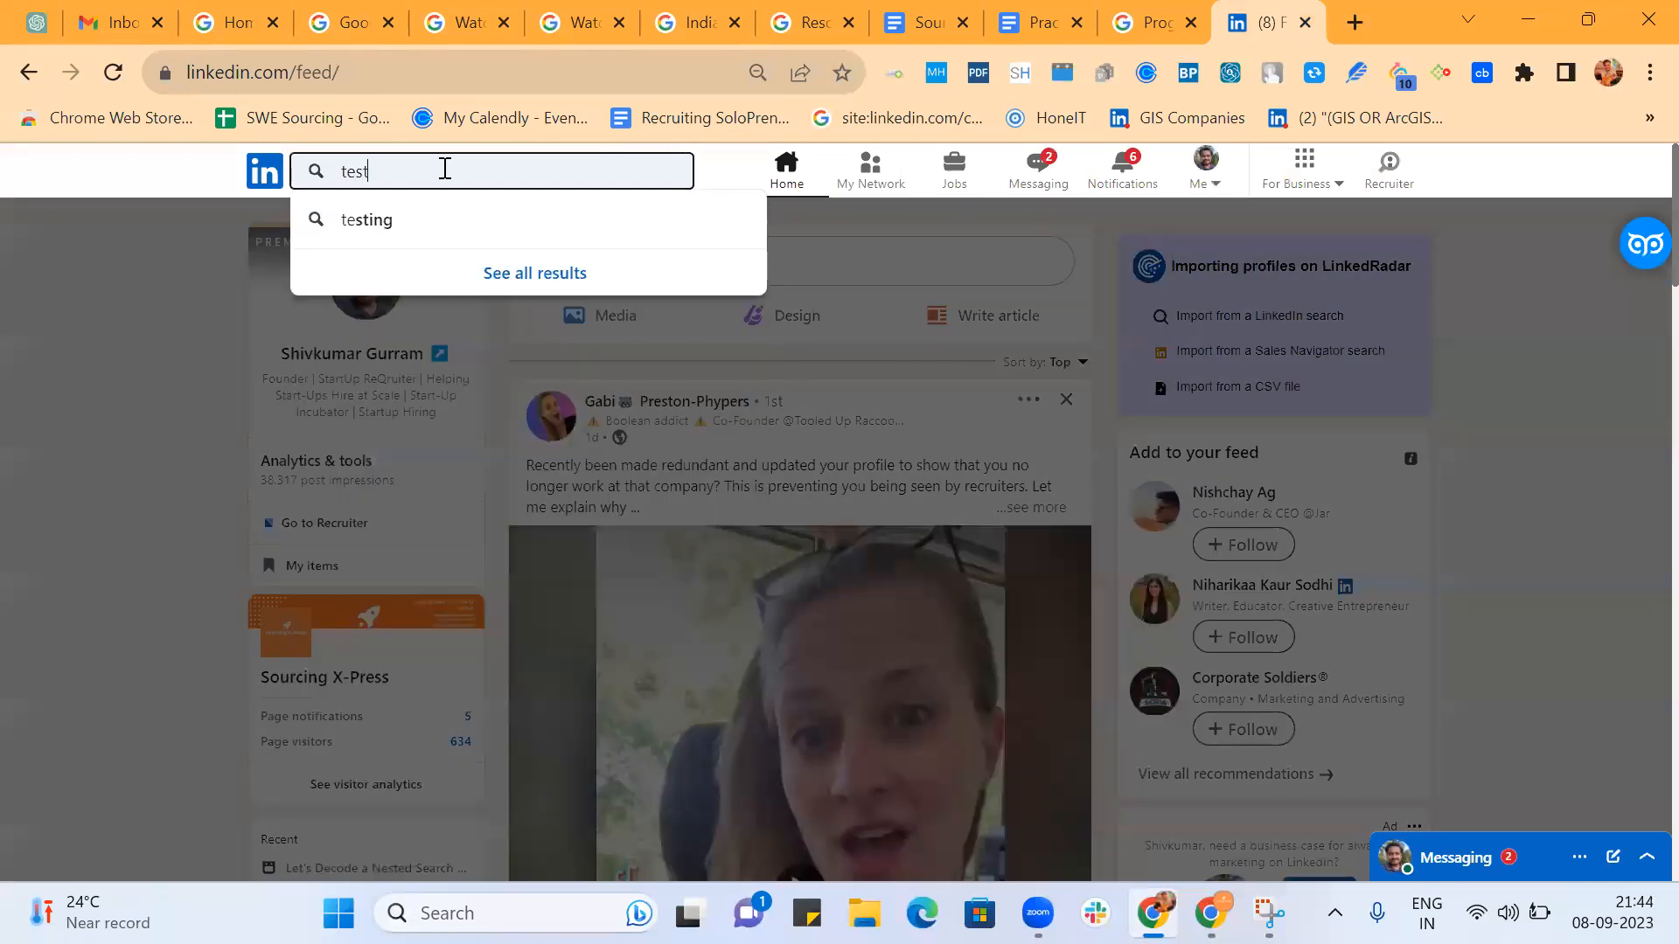
key(Return)
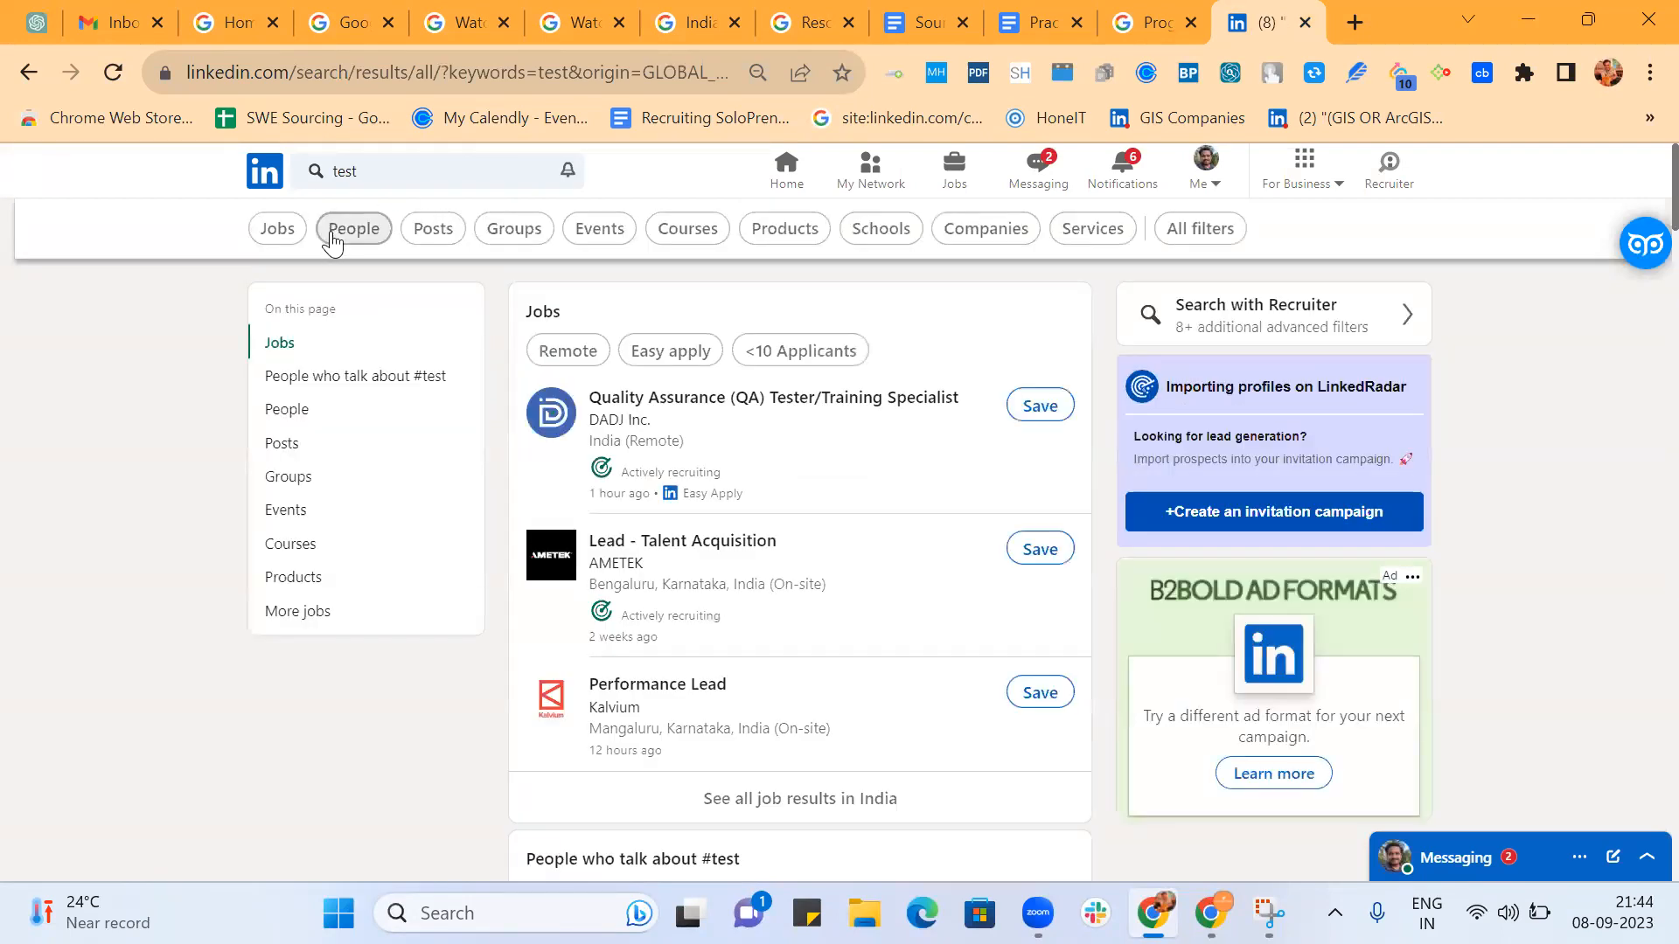
click(345, 234)
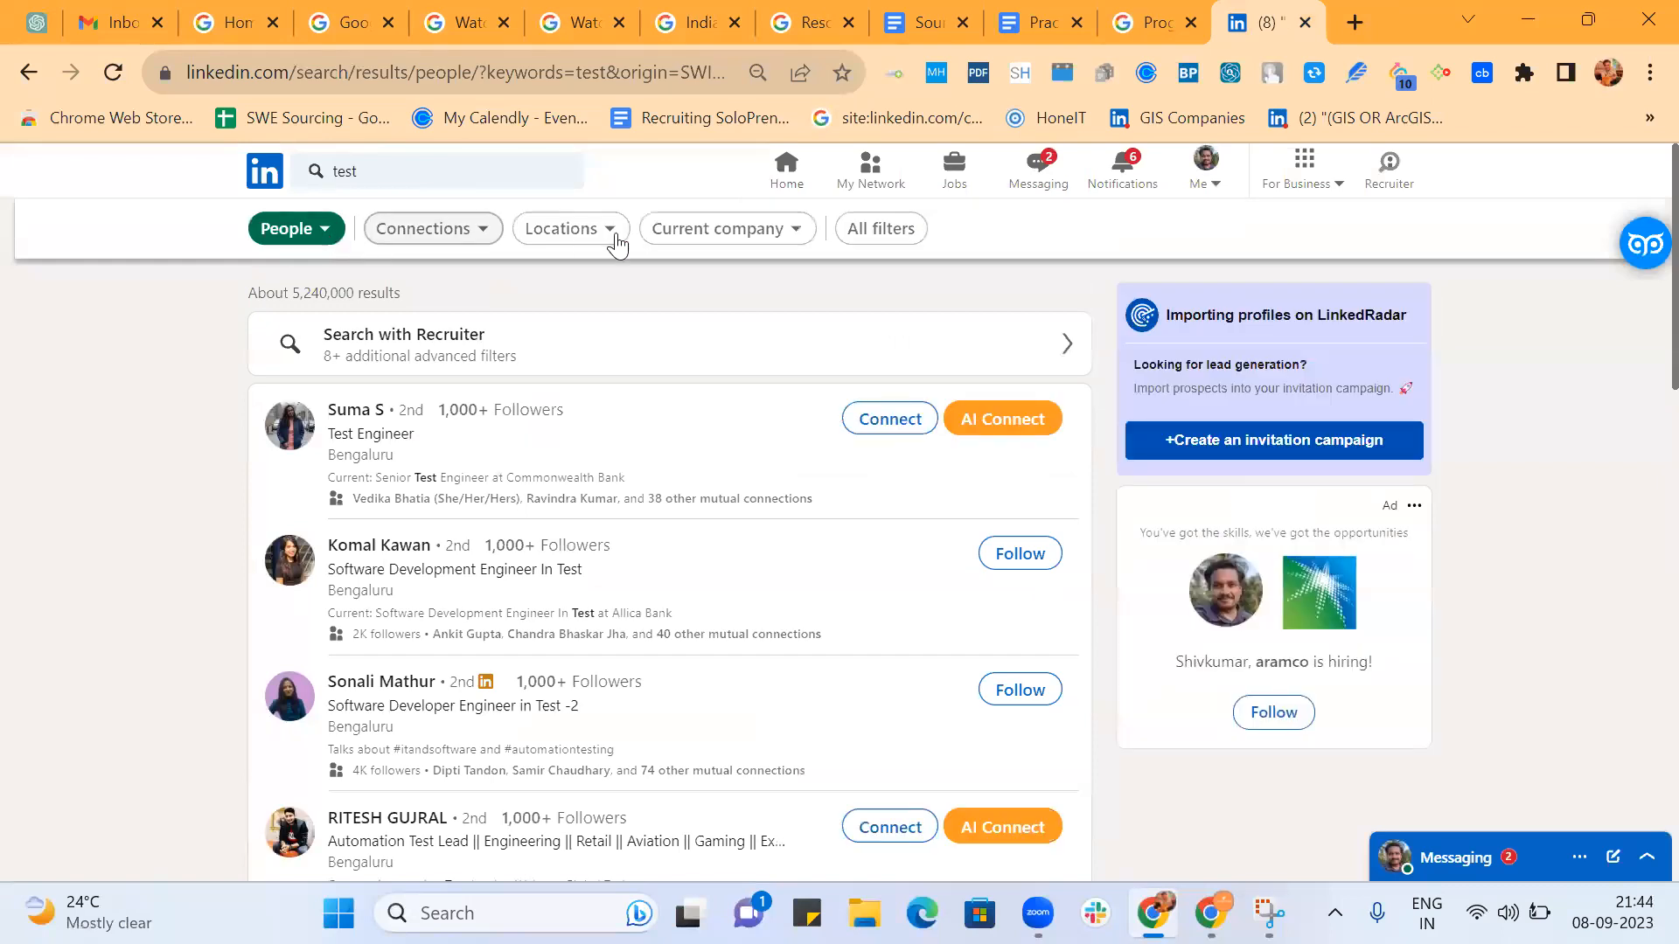
Open the full set of people filters and paste the nested Boolean string as the Title keyword.
click(875, 230)
scroll(1338, 525, down, 8)
scroll(1338, 524, down, 5)
click(1218, 690)
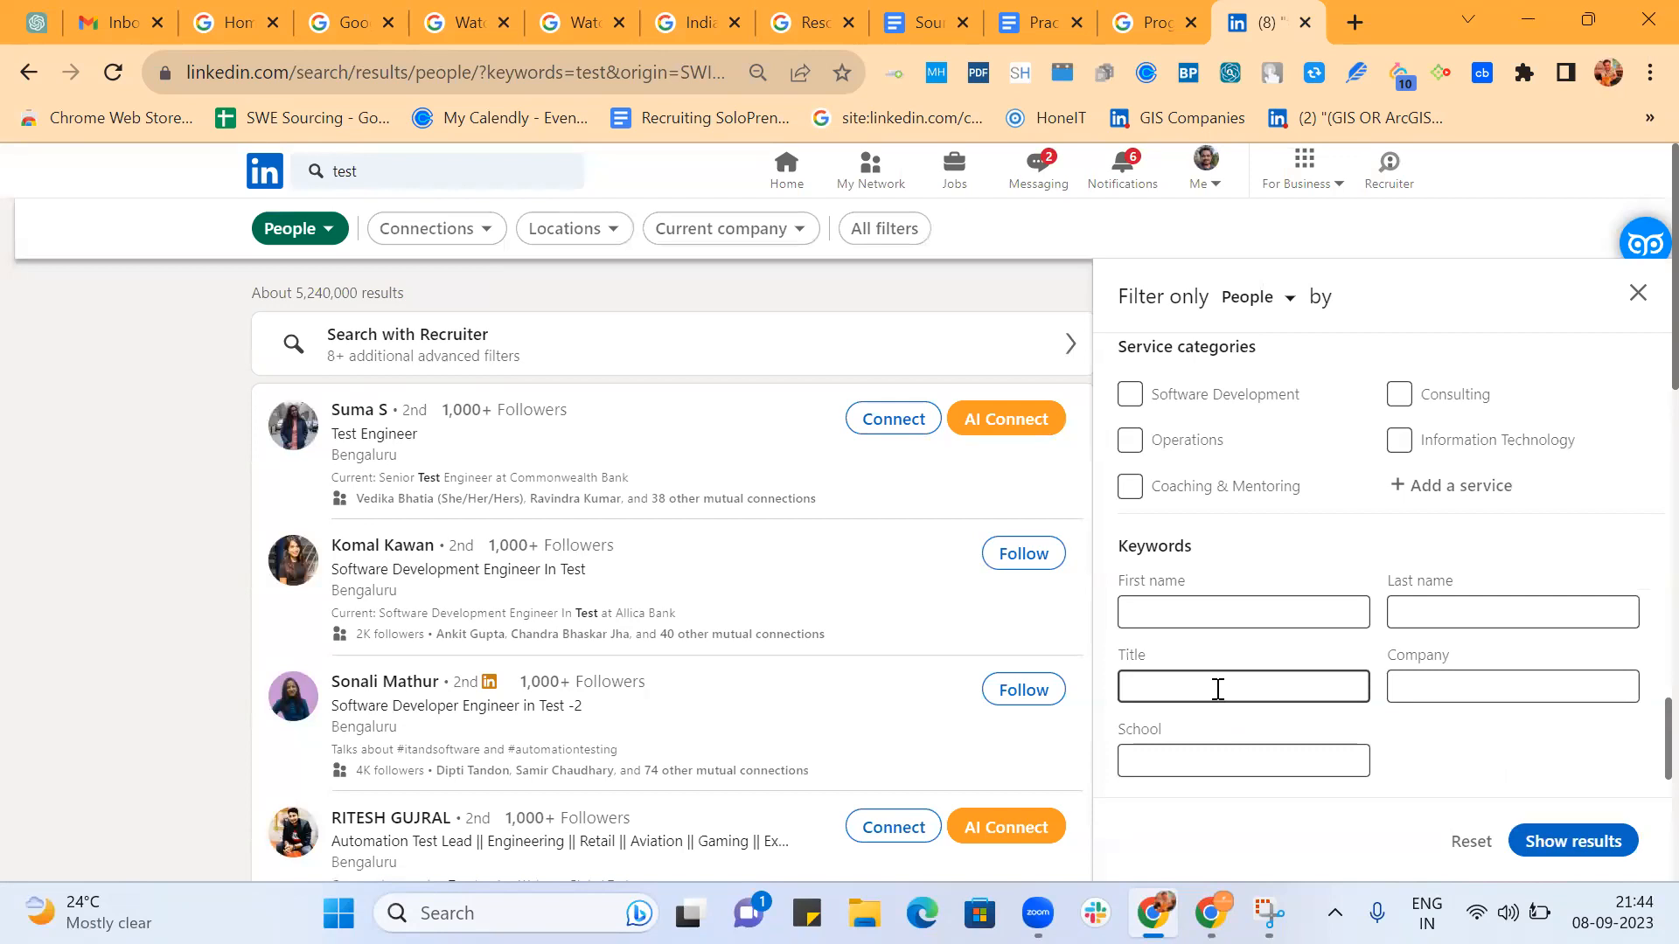
key(ctrl+v)
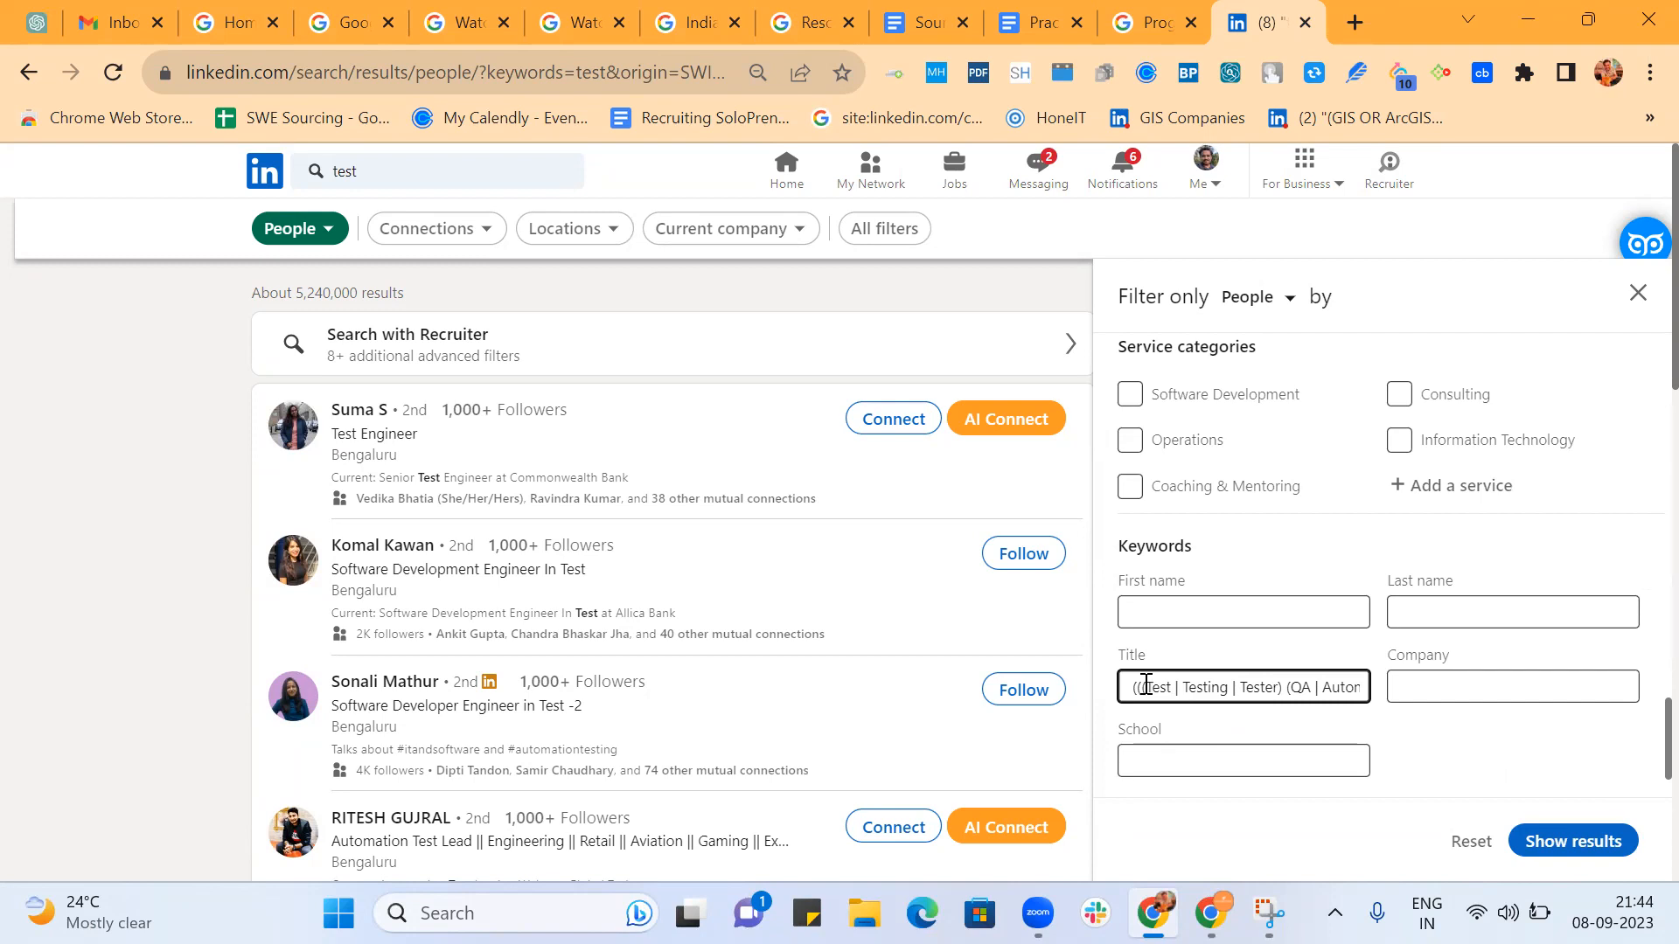
In the Title string's first group, enclose Test in quotes, replace the bar after it with OR and open a quote before Testing.
click(1145, 685)
text(()
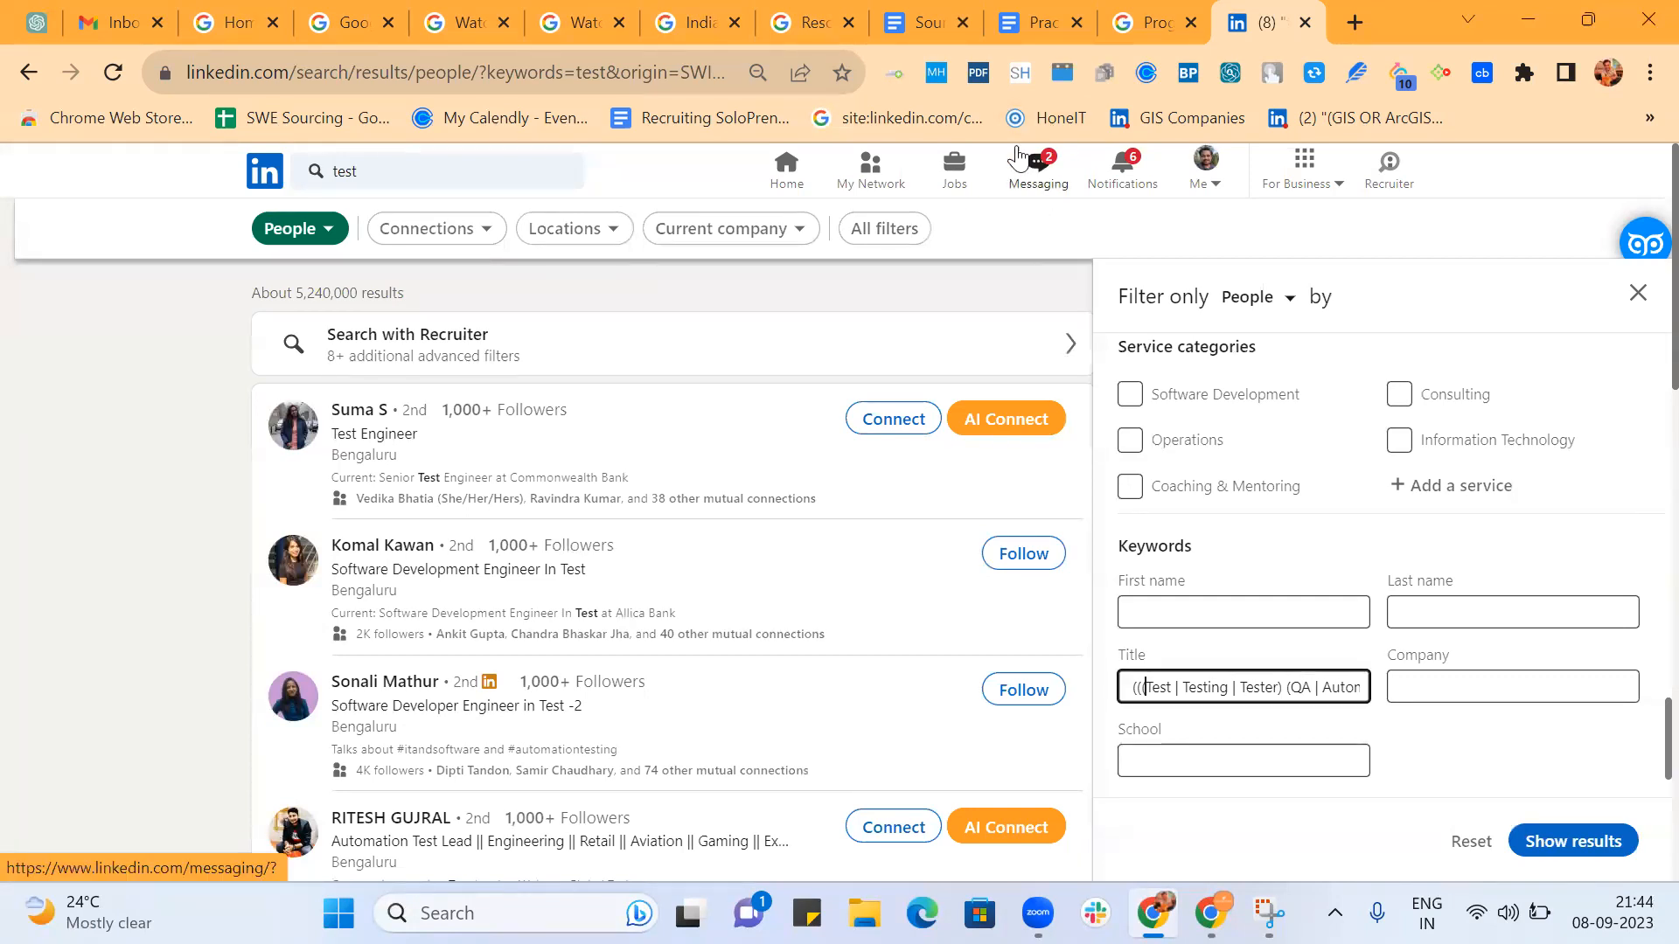
text(()
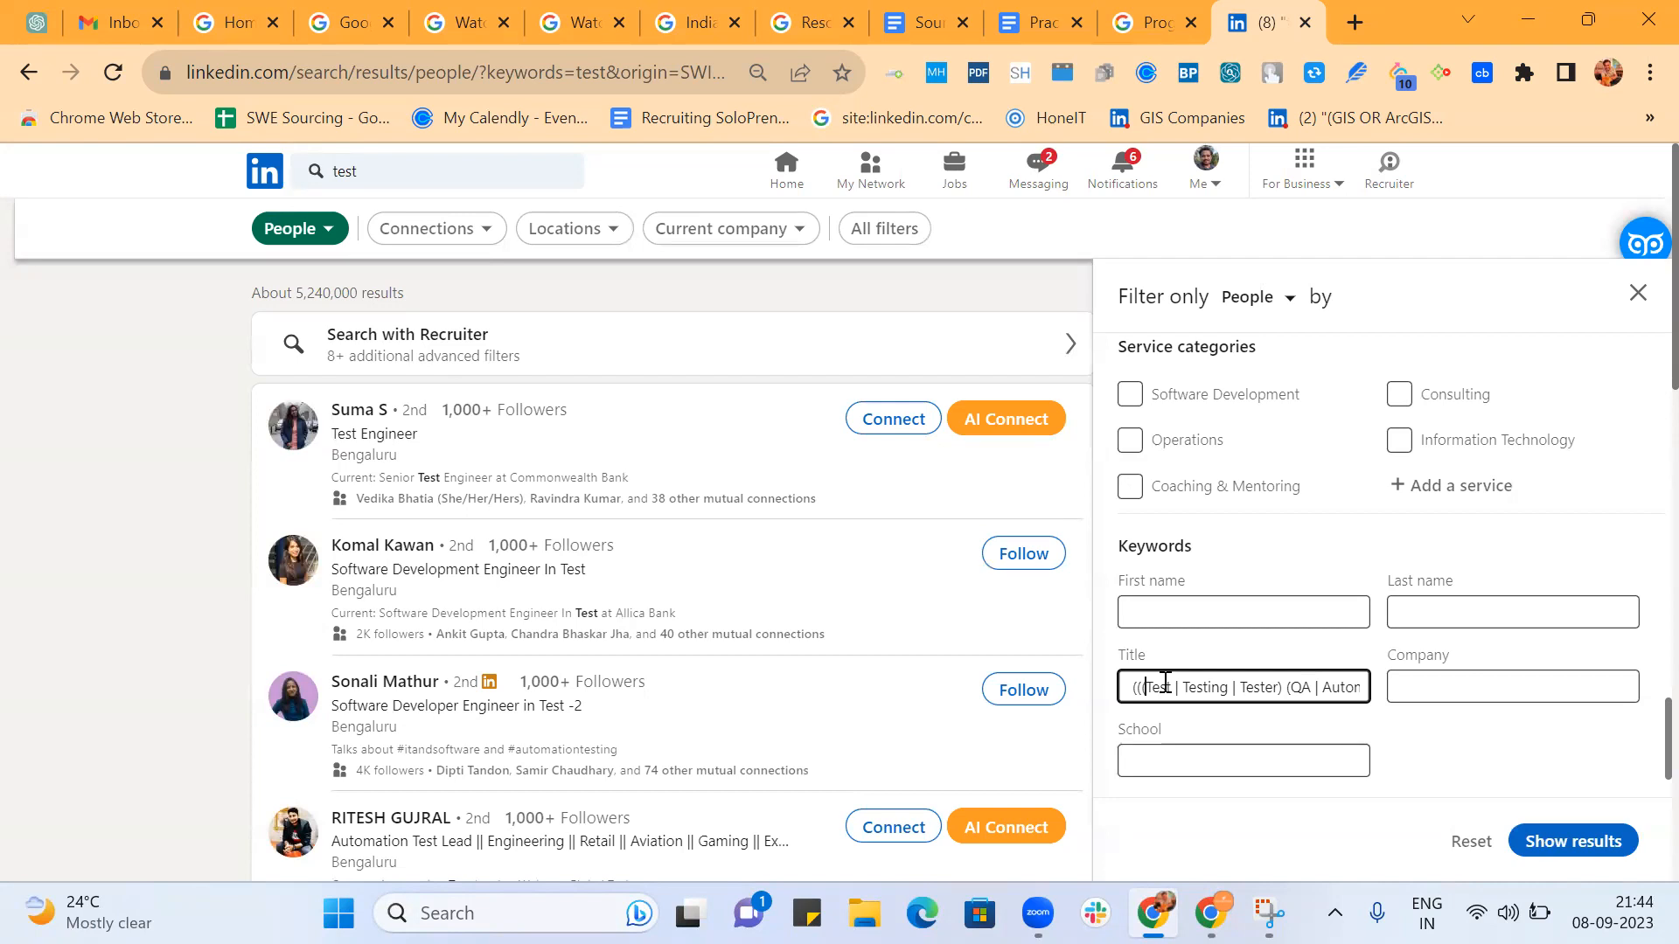
text(")
key(Right)
key(Right)
key(Right)
key(Right)
text(")
key(BackSpace)
text(OR)
key(BackSpace)
text(")
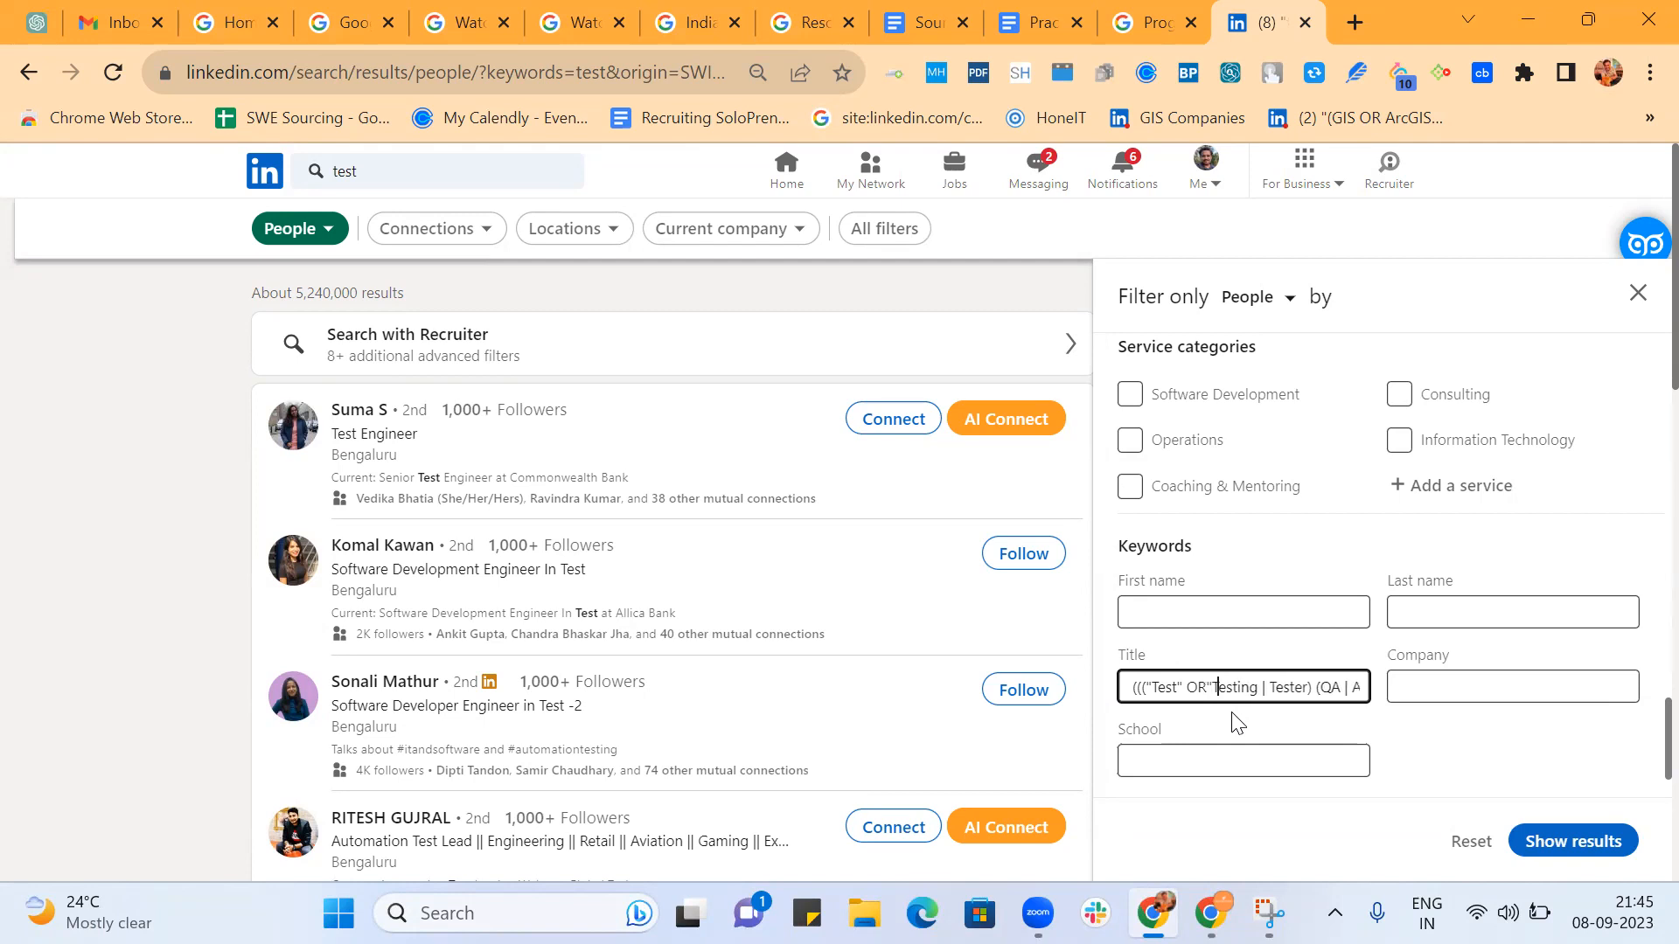
Complete the first group as "Test" OR"Testing" OR"Tester" and insert AND after its closing parenthesis.
key(Right)
key(Right)
key(Right)
text(")
key(BackSpace)
text(OR)
key(Delete)
text(" OR")
key(Right)
text(AND)
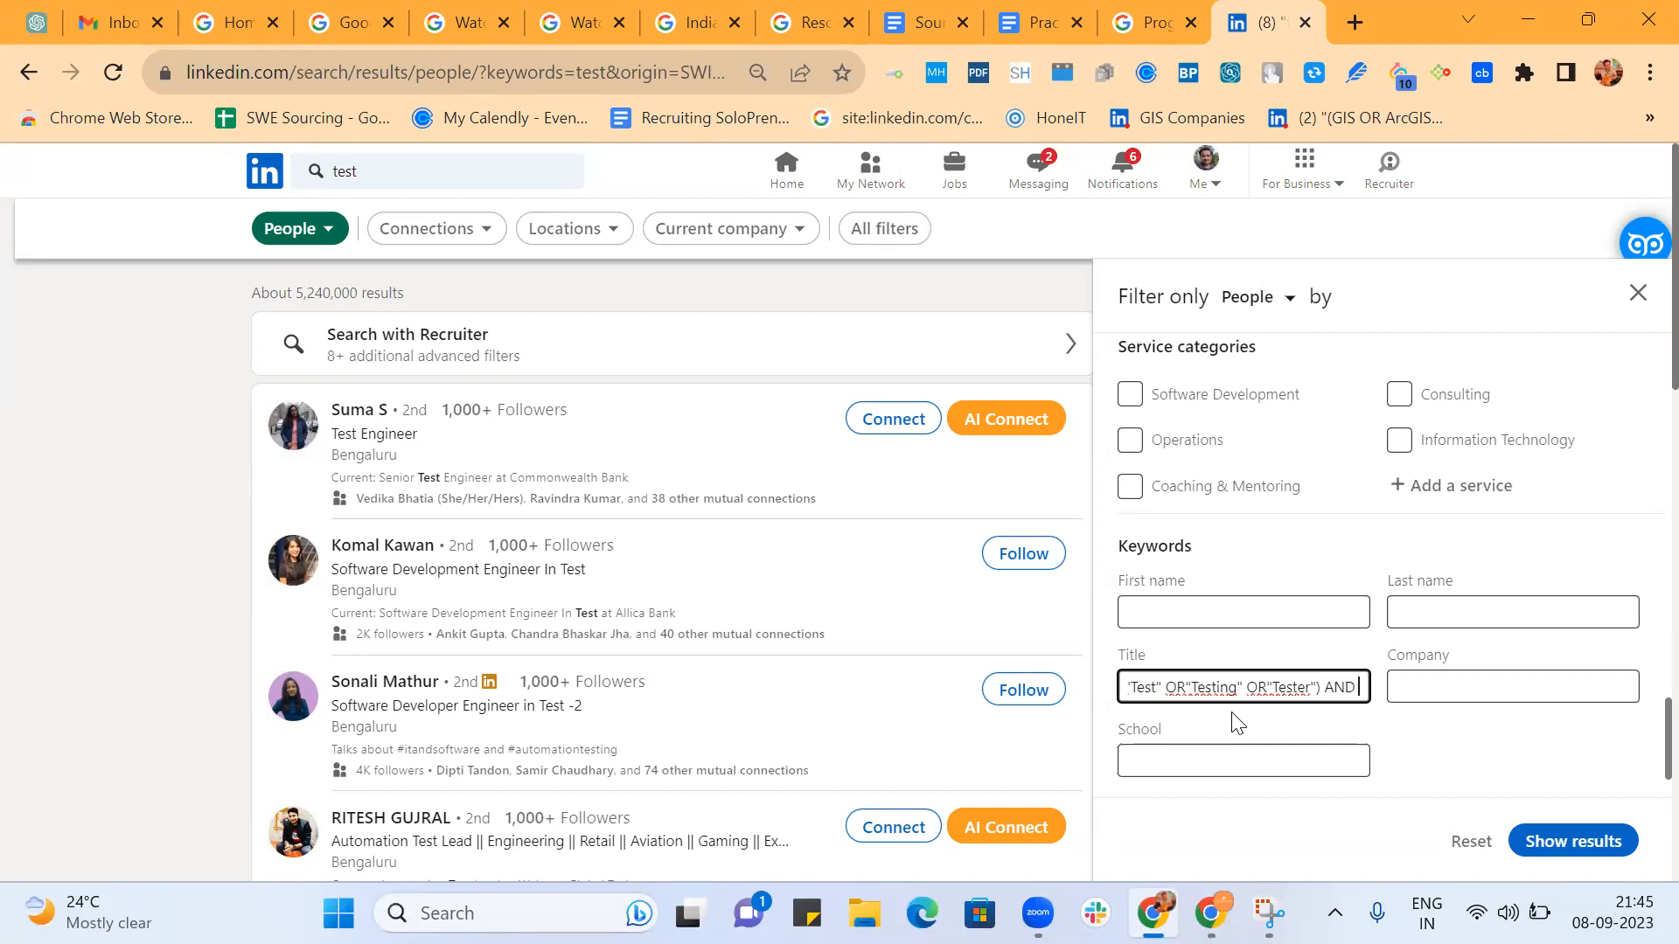
In the second group of the Title string, enclose QA and Automation in quotes and link them with OR.
key(Right)
key(Right)
key(Right)
key(Right)
key(Right)
key(Right)
key(Right)
key(Right)
key(Right)
key(Right)
key(Right)
key(Right)
key(Right)
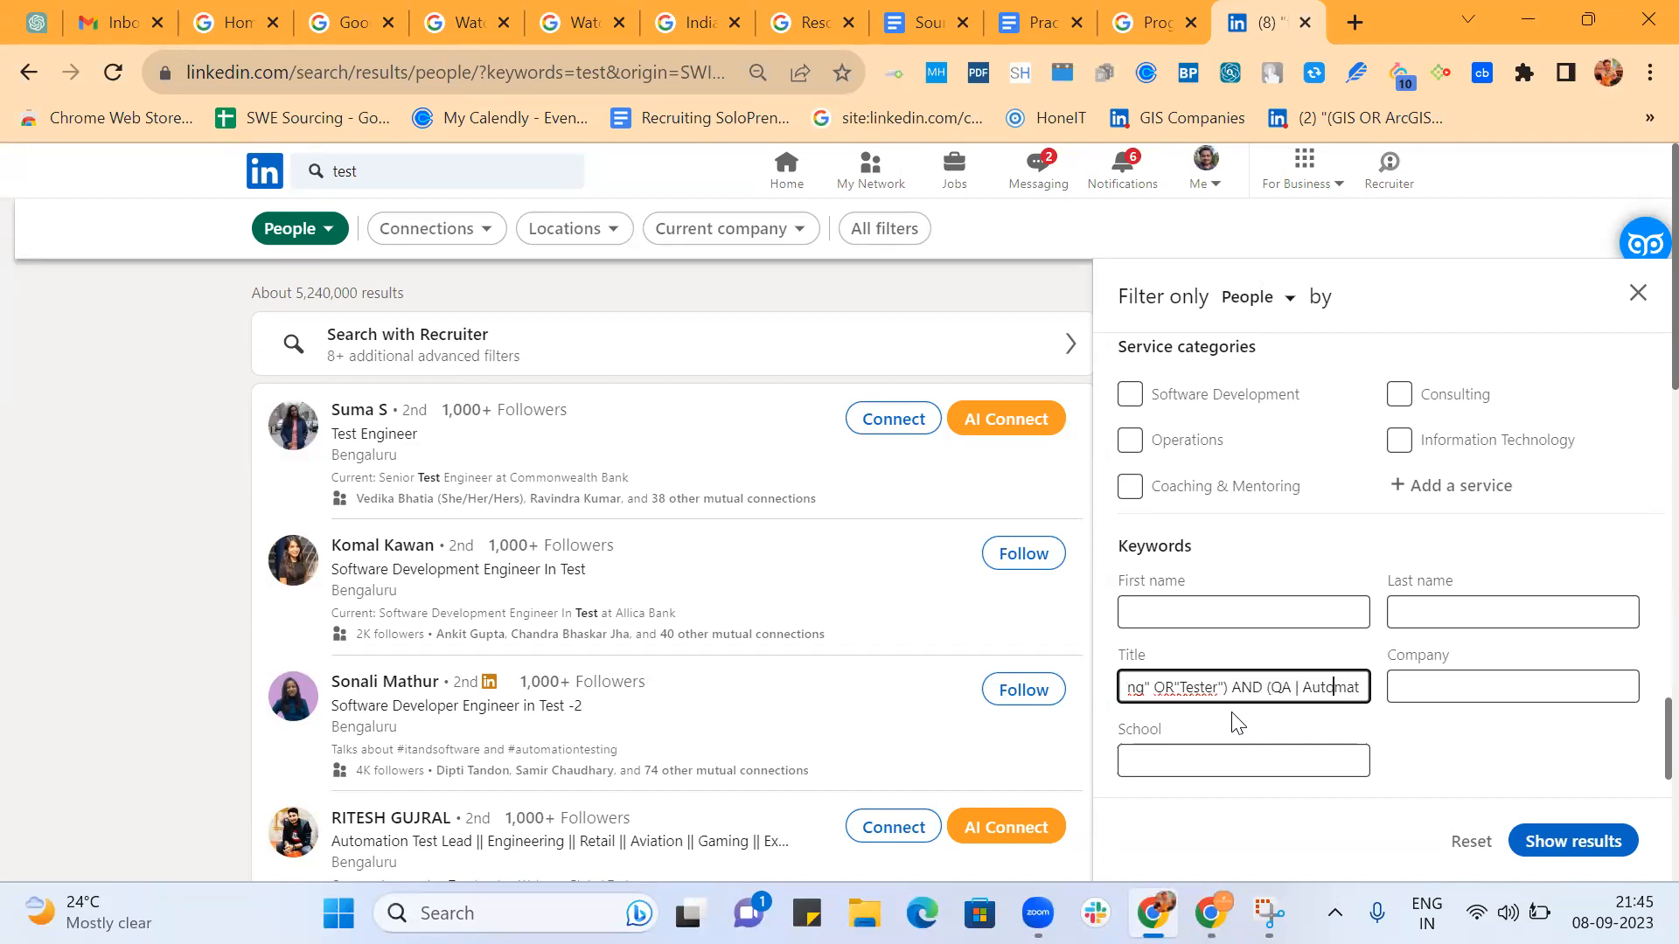
text("QA" OR")
key(Right)
key(Right)
key(Right)
key(Right)
key(Right)
key(Right)
key(Right)
key(Right)
key(Right)
key(Right)
key(Right)
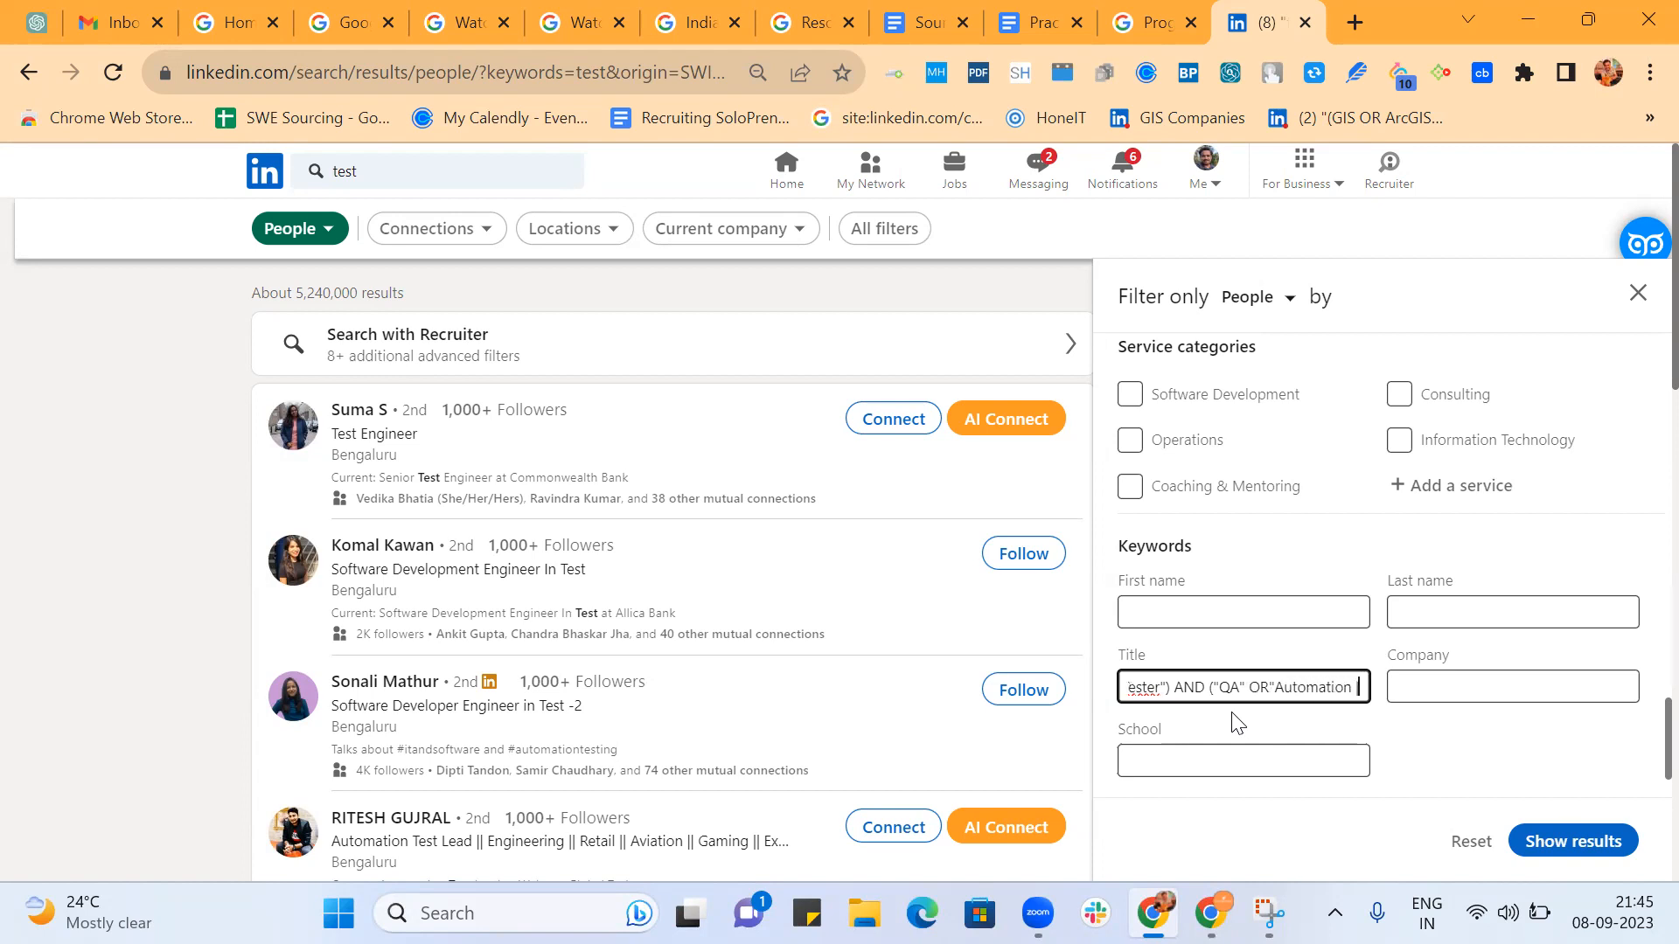
key(Left)
text(| ma)
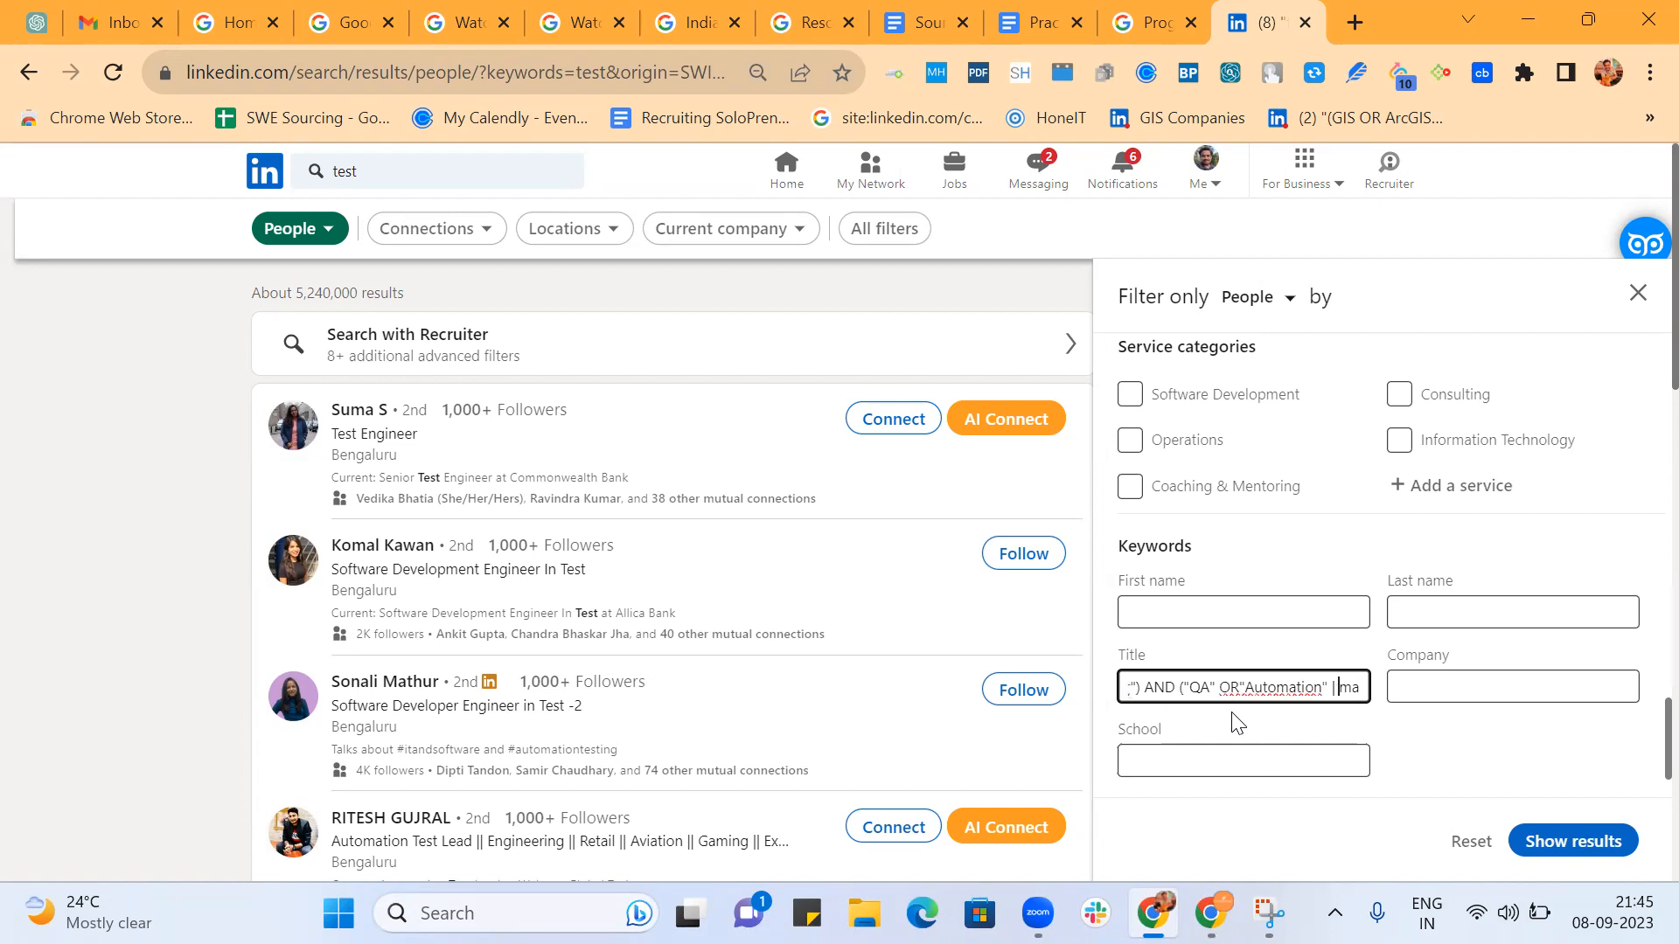
text(r)
text(OR)
text(manual |Q)
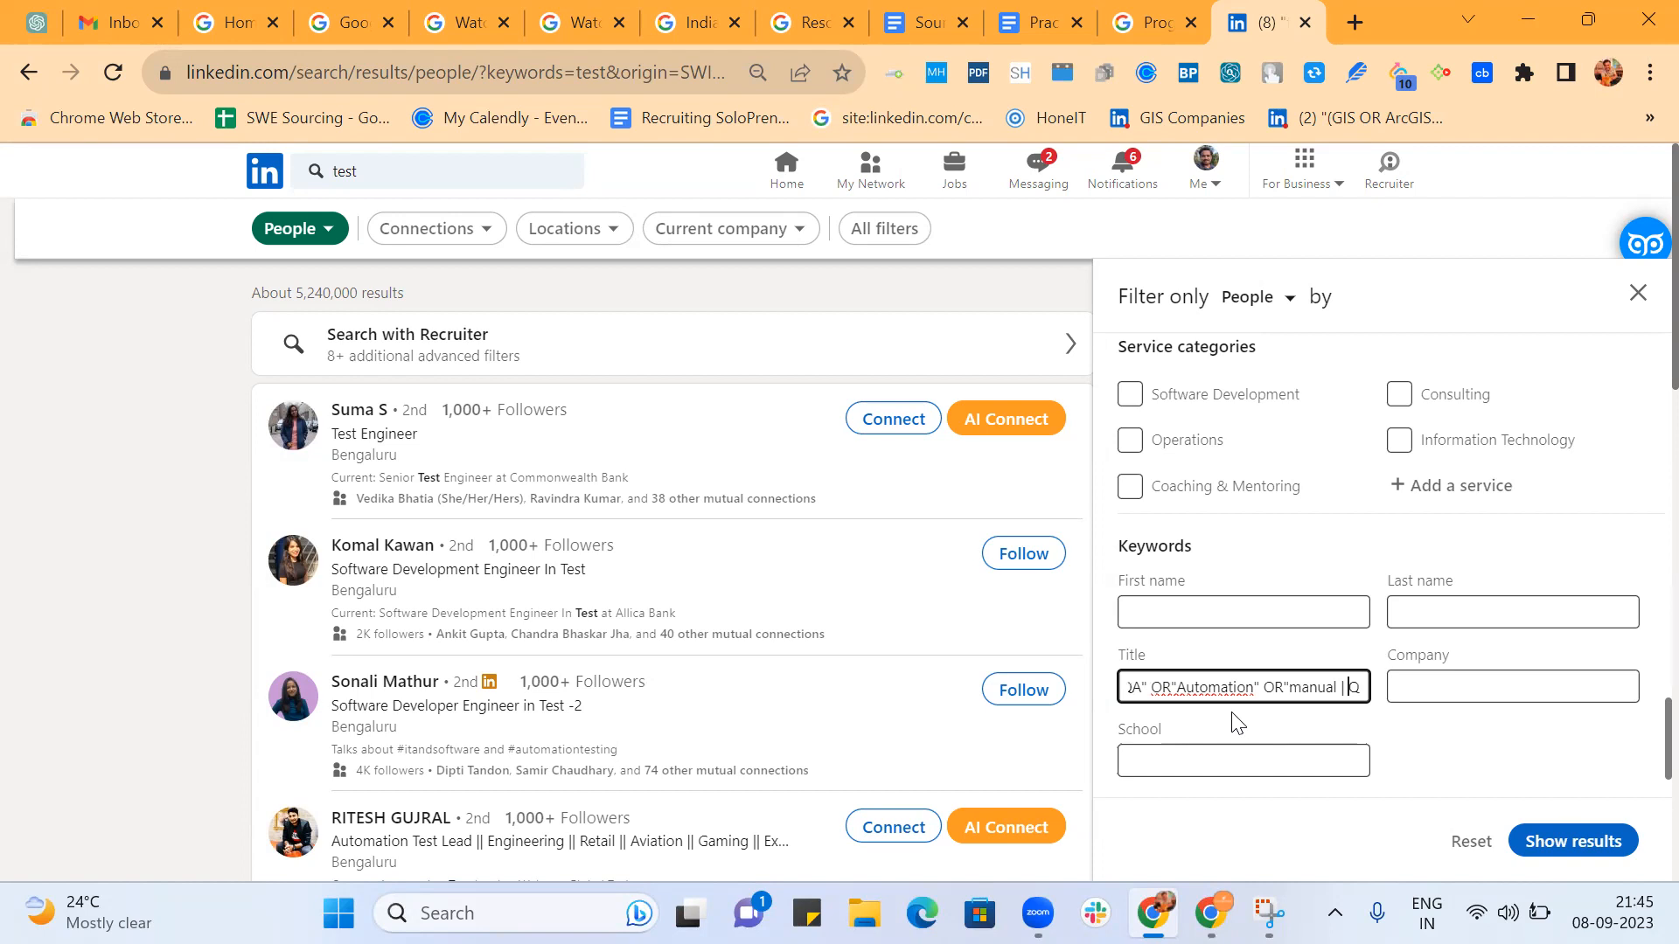
Enclose manual and Quality in quotes and replace the bar before each with OR.
key(Left)
text(")
key(Right)
text(OR Qua)
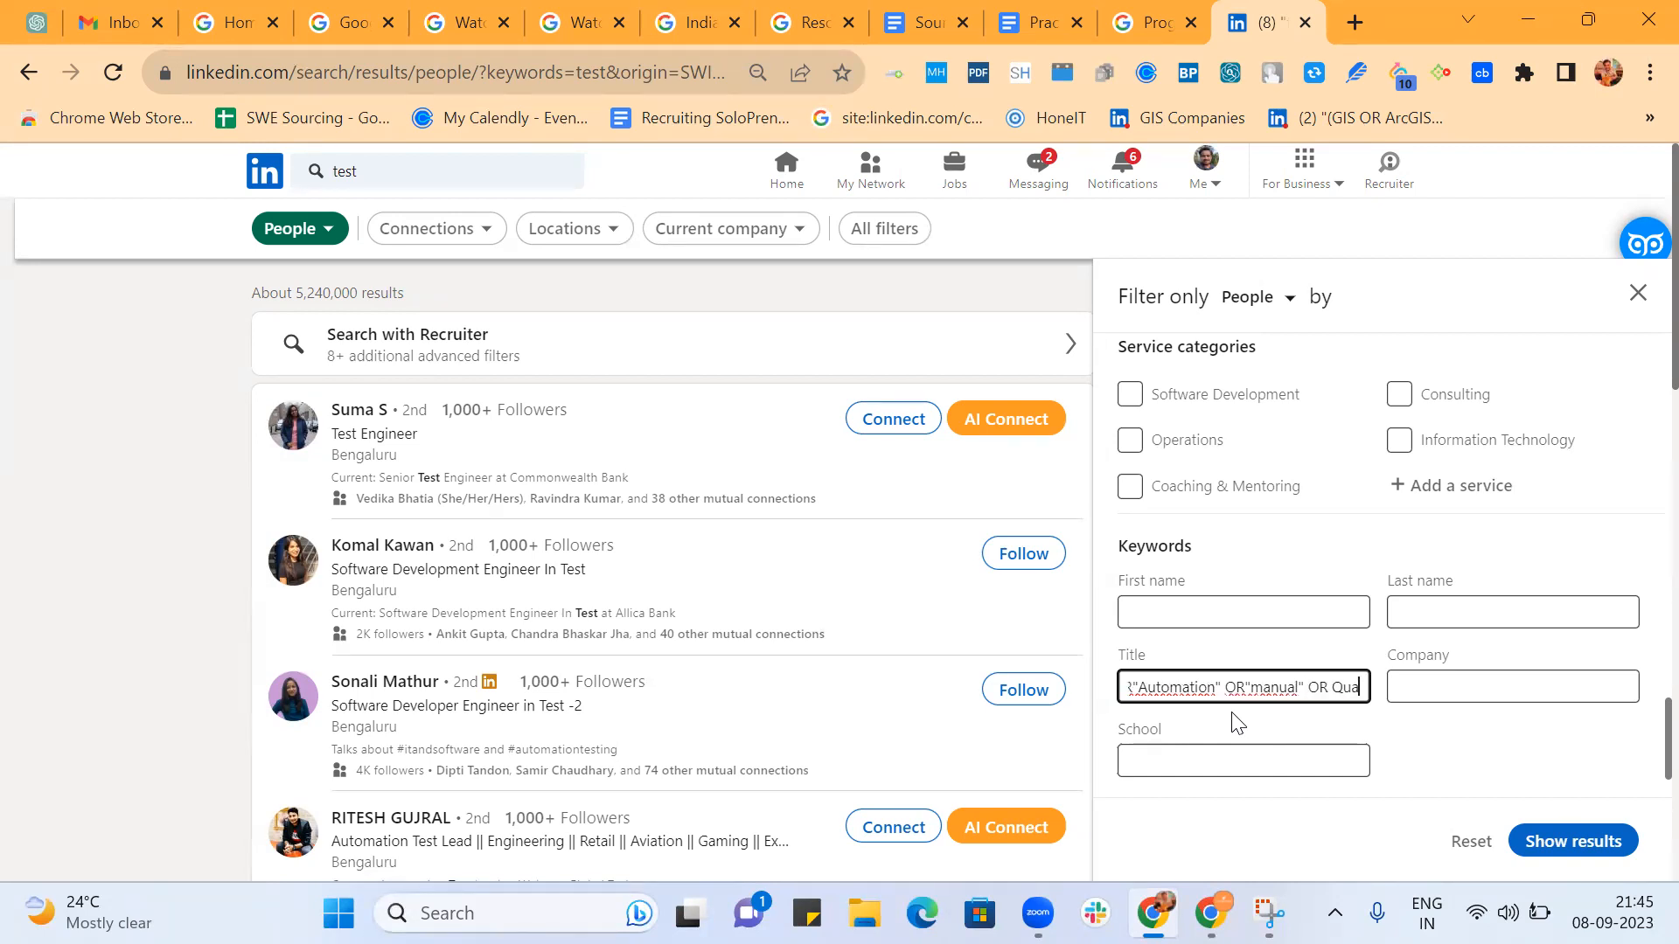
key(BackSpace)
text(")
text(lity |)
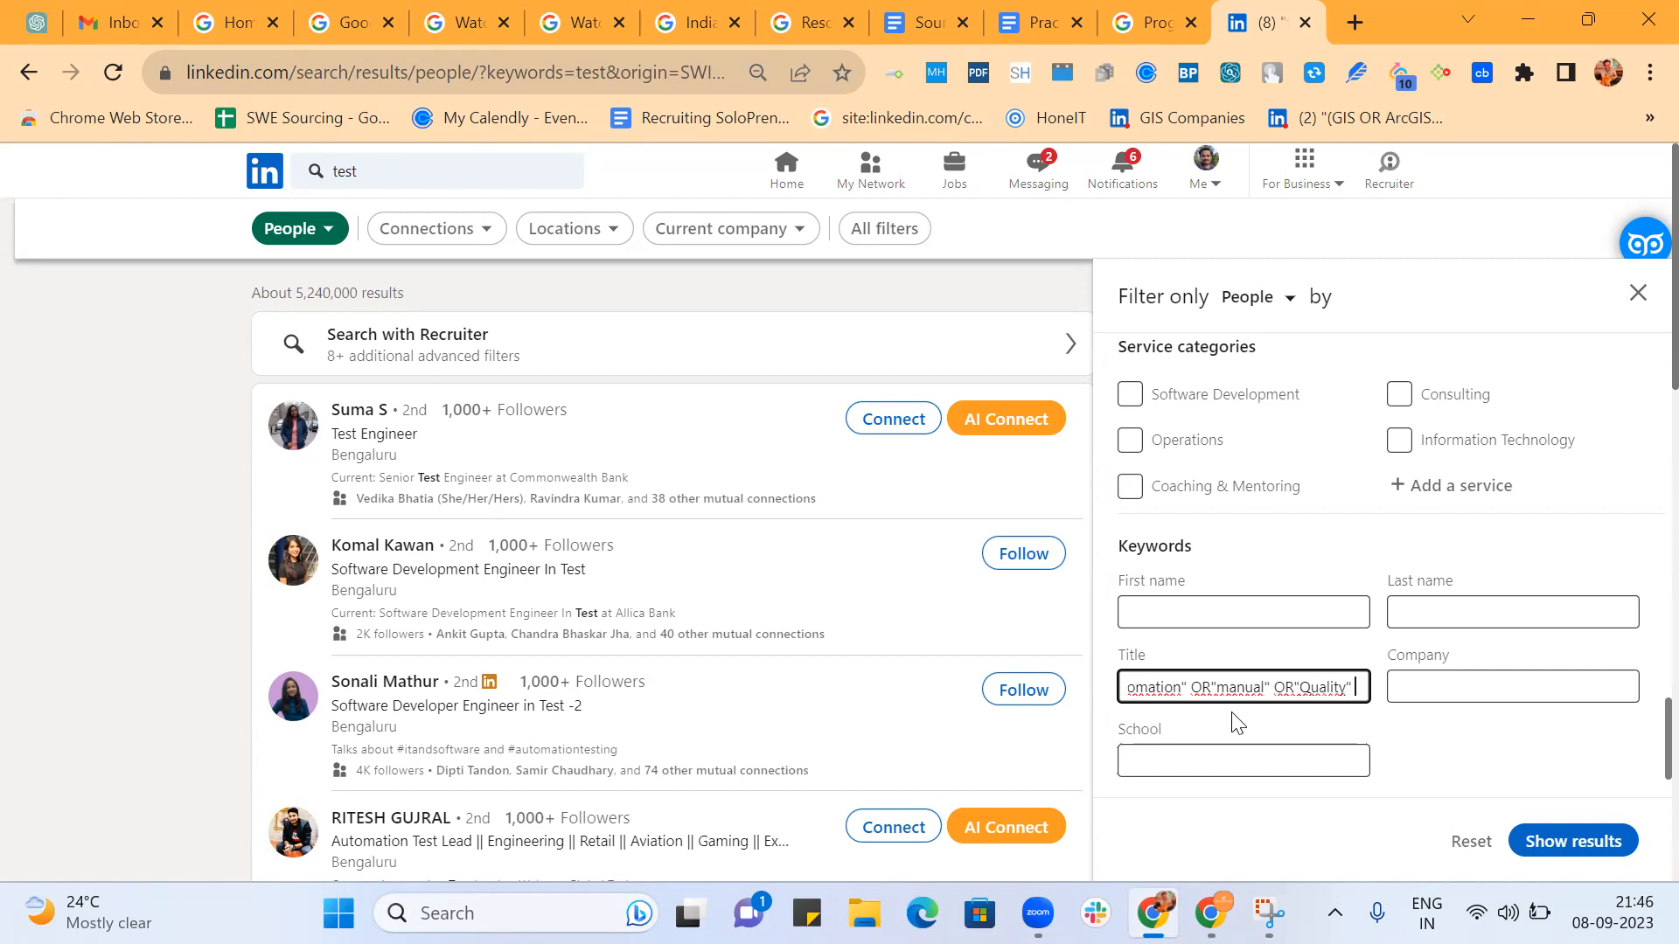
text( Or)
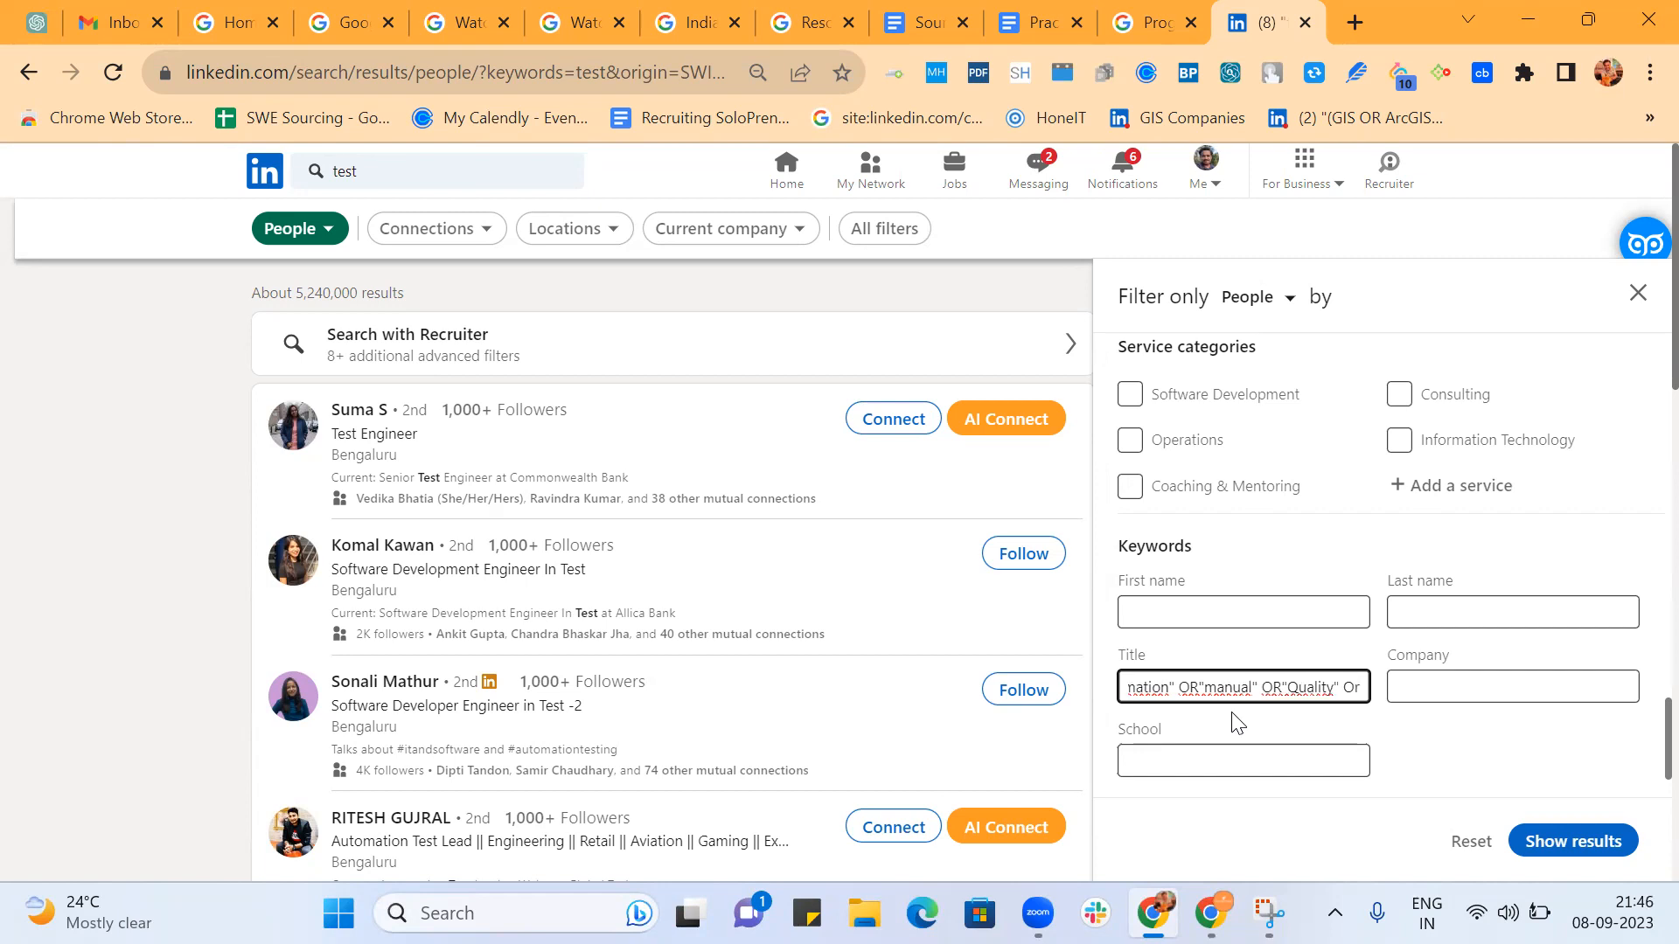
text(R Functi)
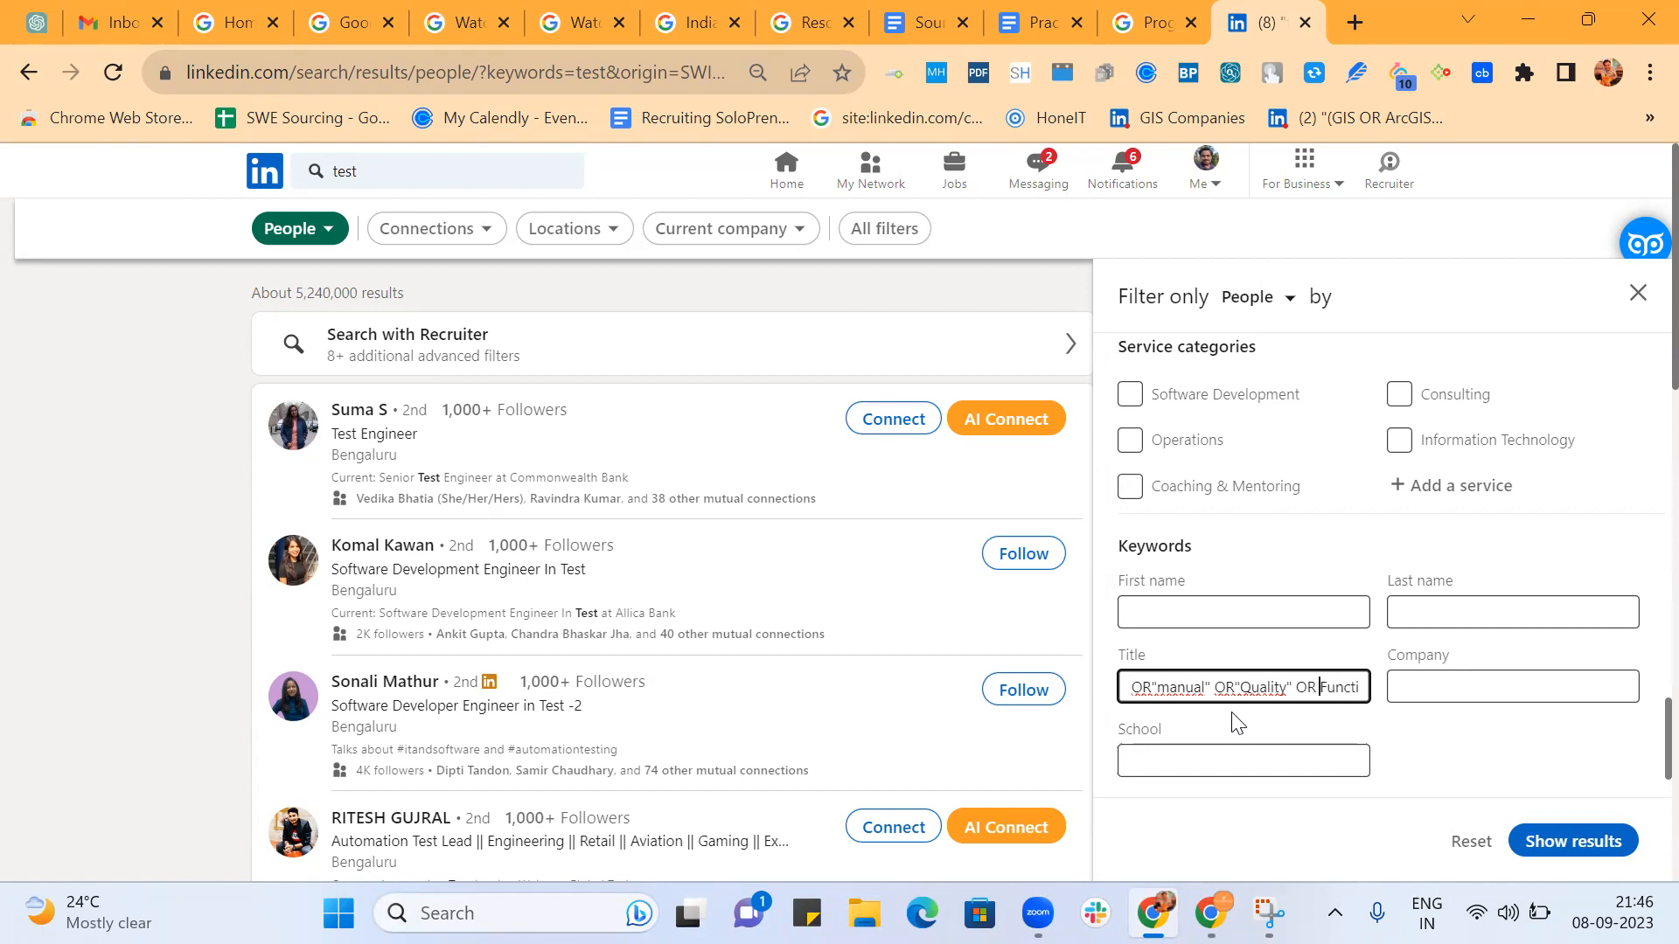
text(onal)
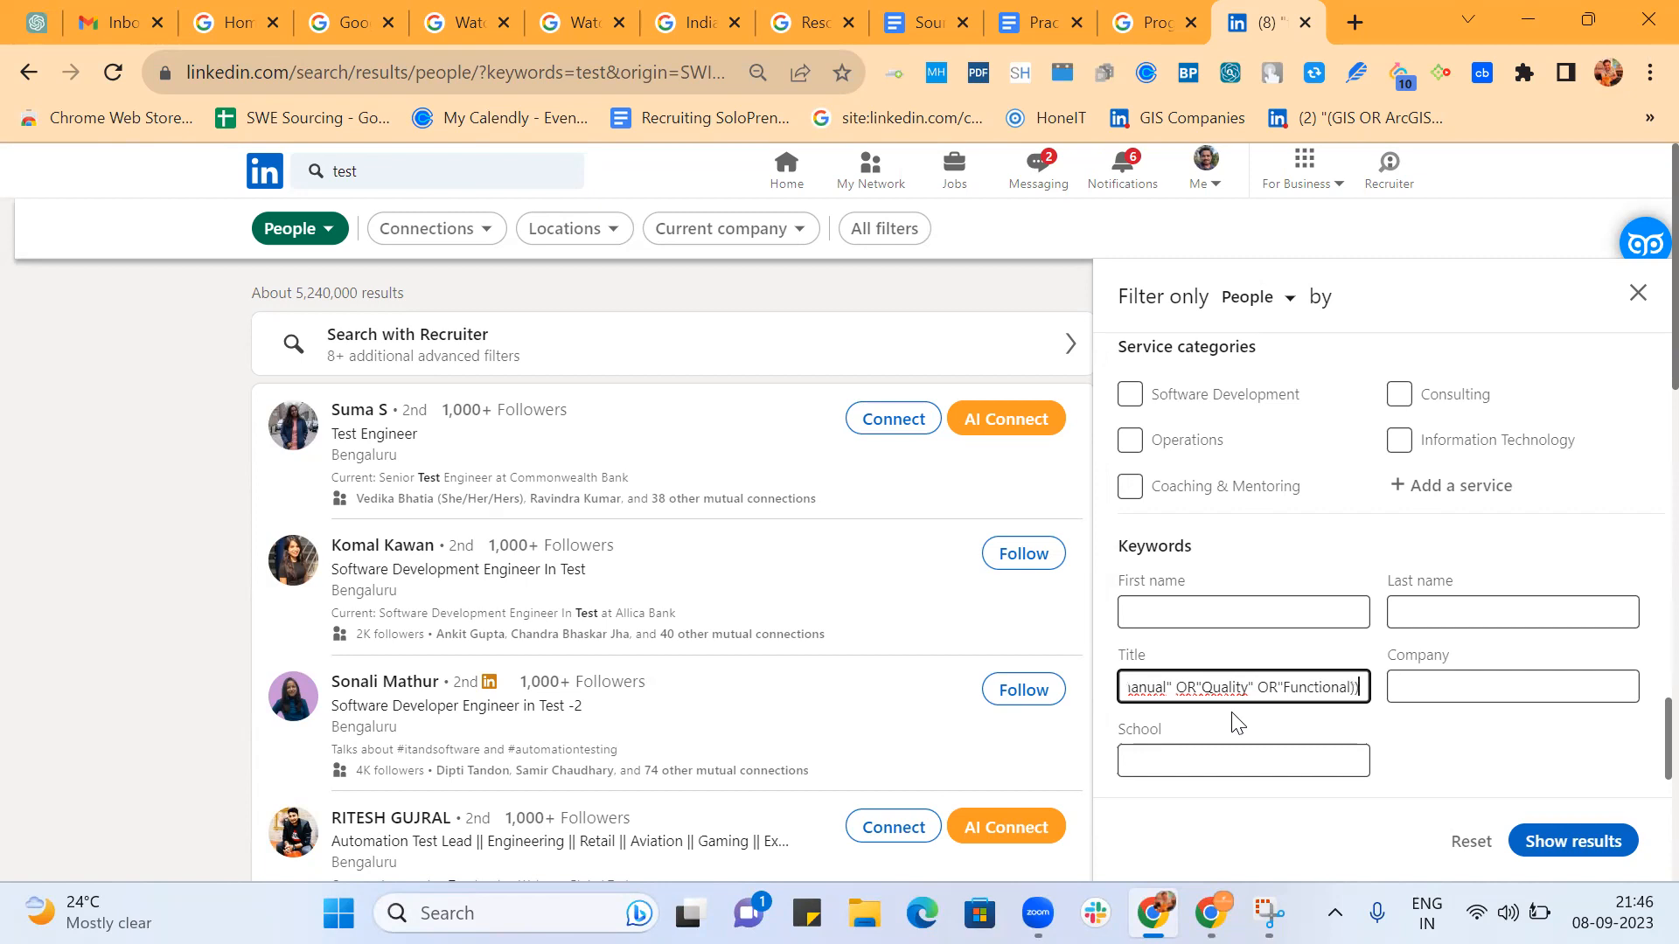
text() | ((SW)
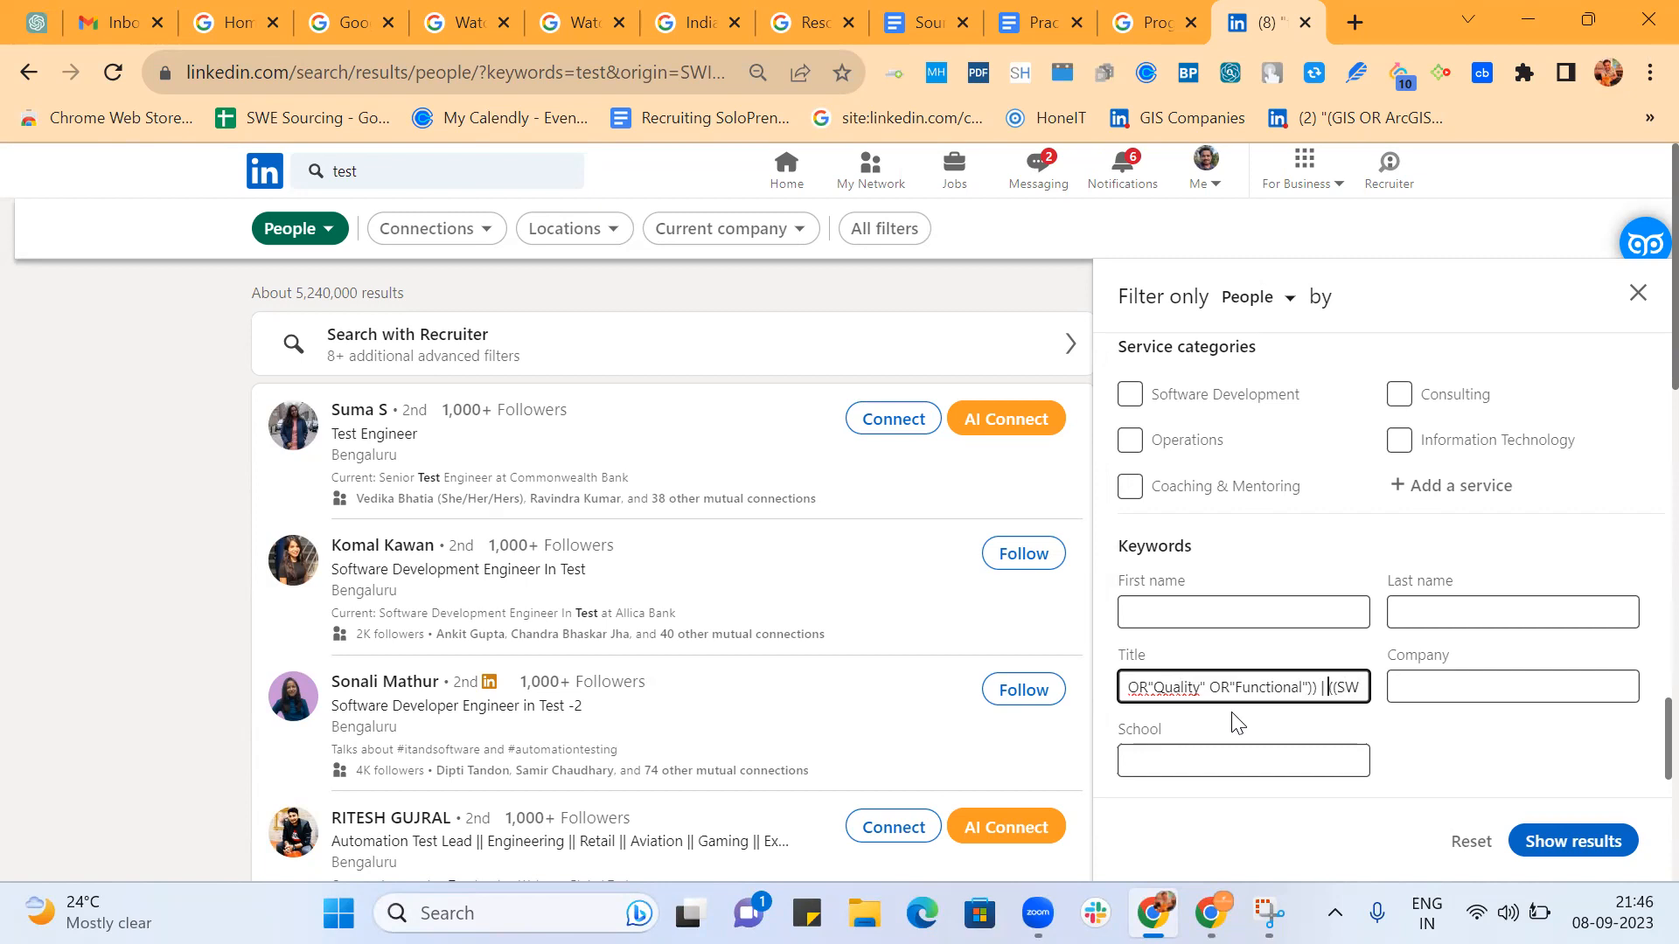
text(O)
Enclose SW and Software in quotes and insert AND after their group.
key(Right)
key(Right)
key(Right)
key(Right)
key(Right)
key(Right)
key(Right)
key(Right)
key(Right)
key(Right)
key(Right)
key(Right)
key(Right)
key(Right)
key(Left)
key(Left)
key(Left)
key(Left)
key(Left)
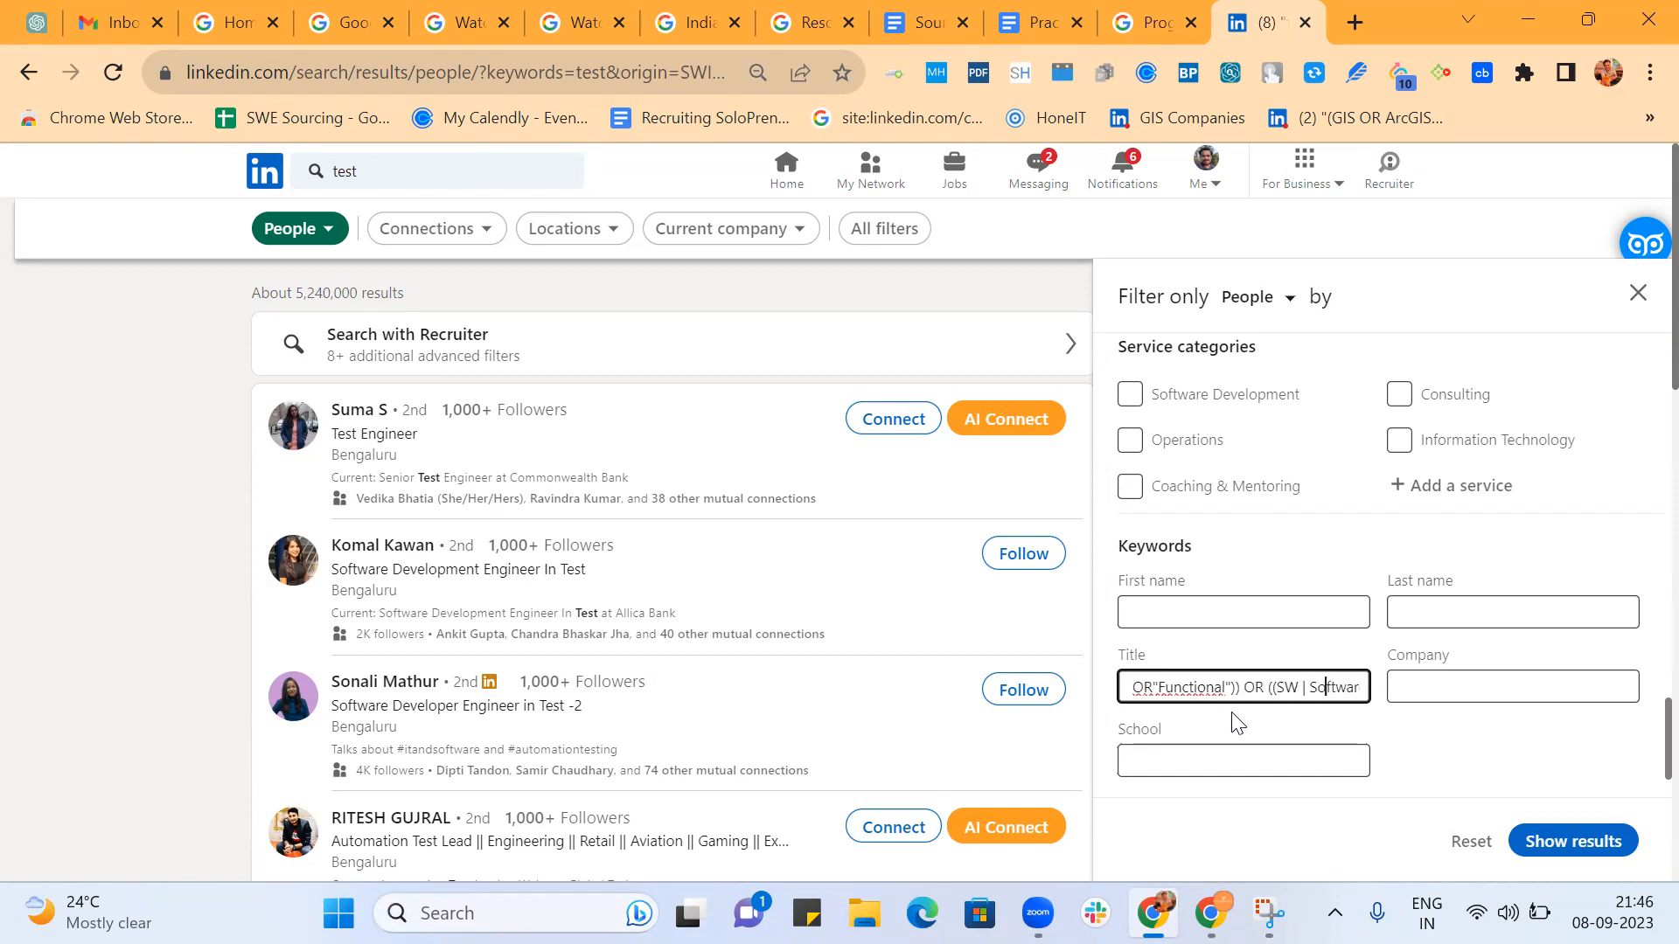
text(")
text(")
text(")
key(Right)
key(Right)
key(Right)
key(Right)
key(Right)
key(Right)
key(Right)
key(Right)
key(Right)
key(Right)
key(Right)
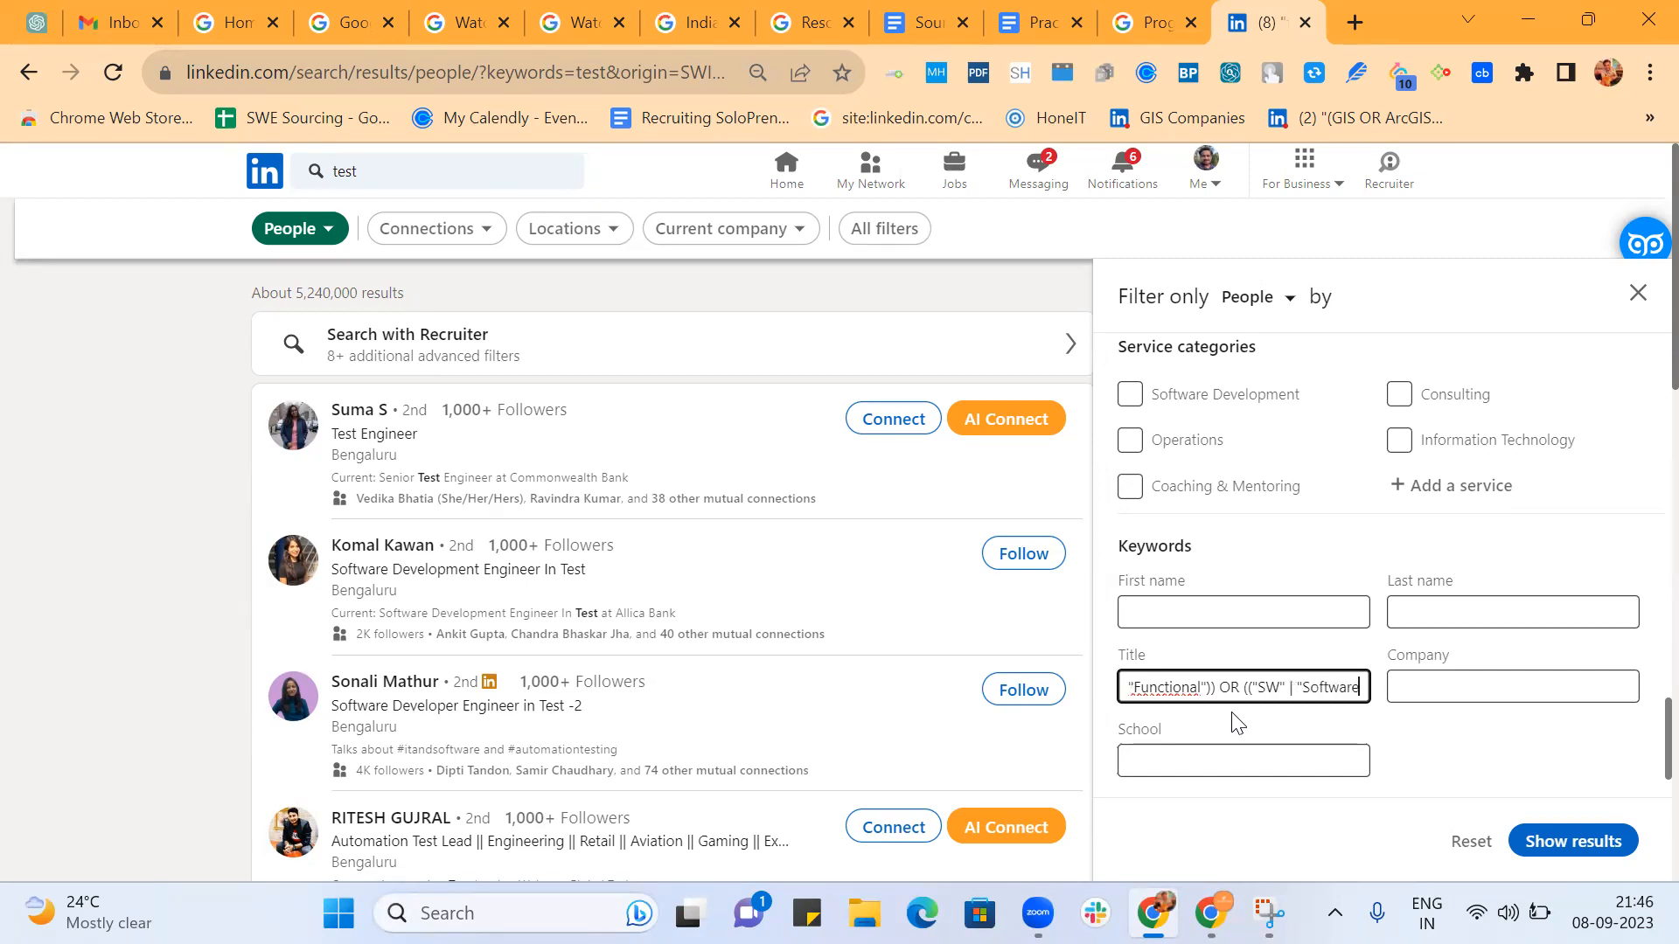
text(") )
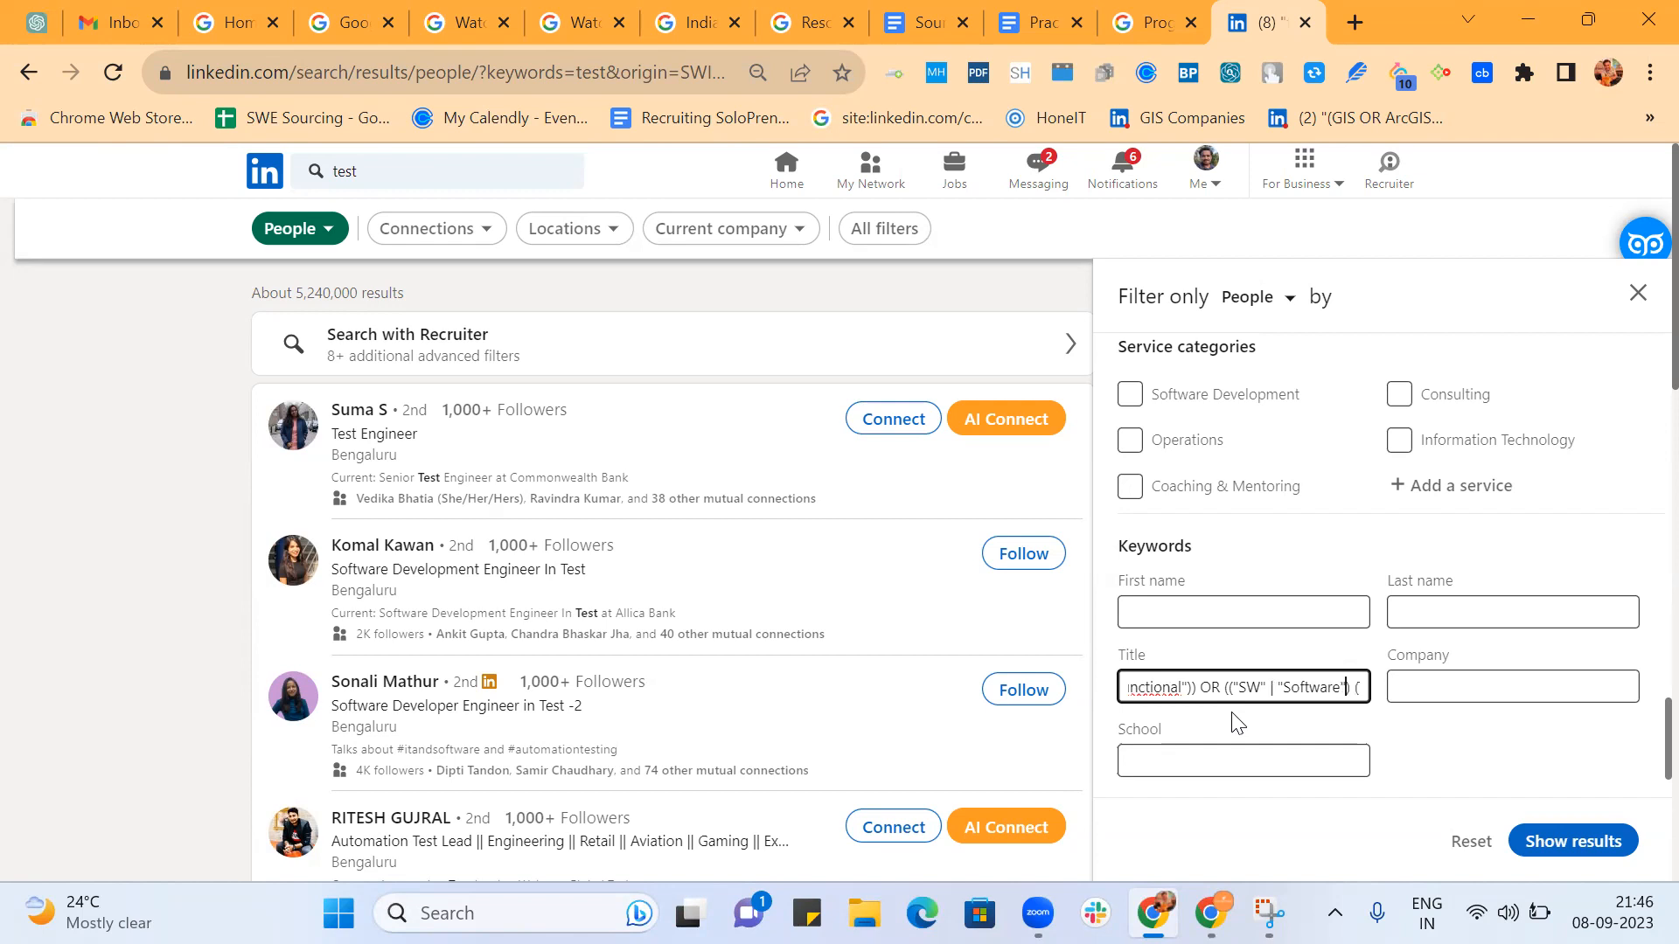
text(AND)
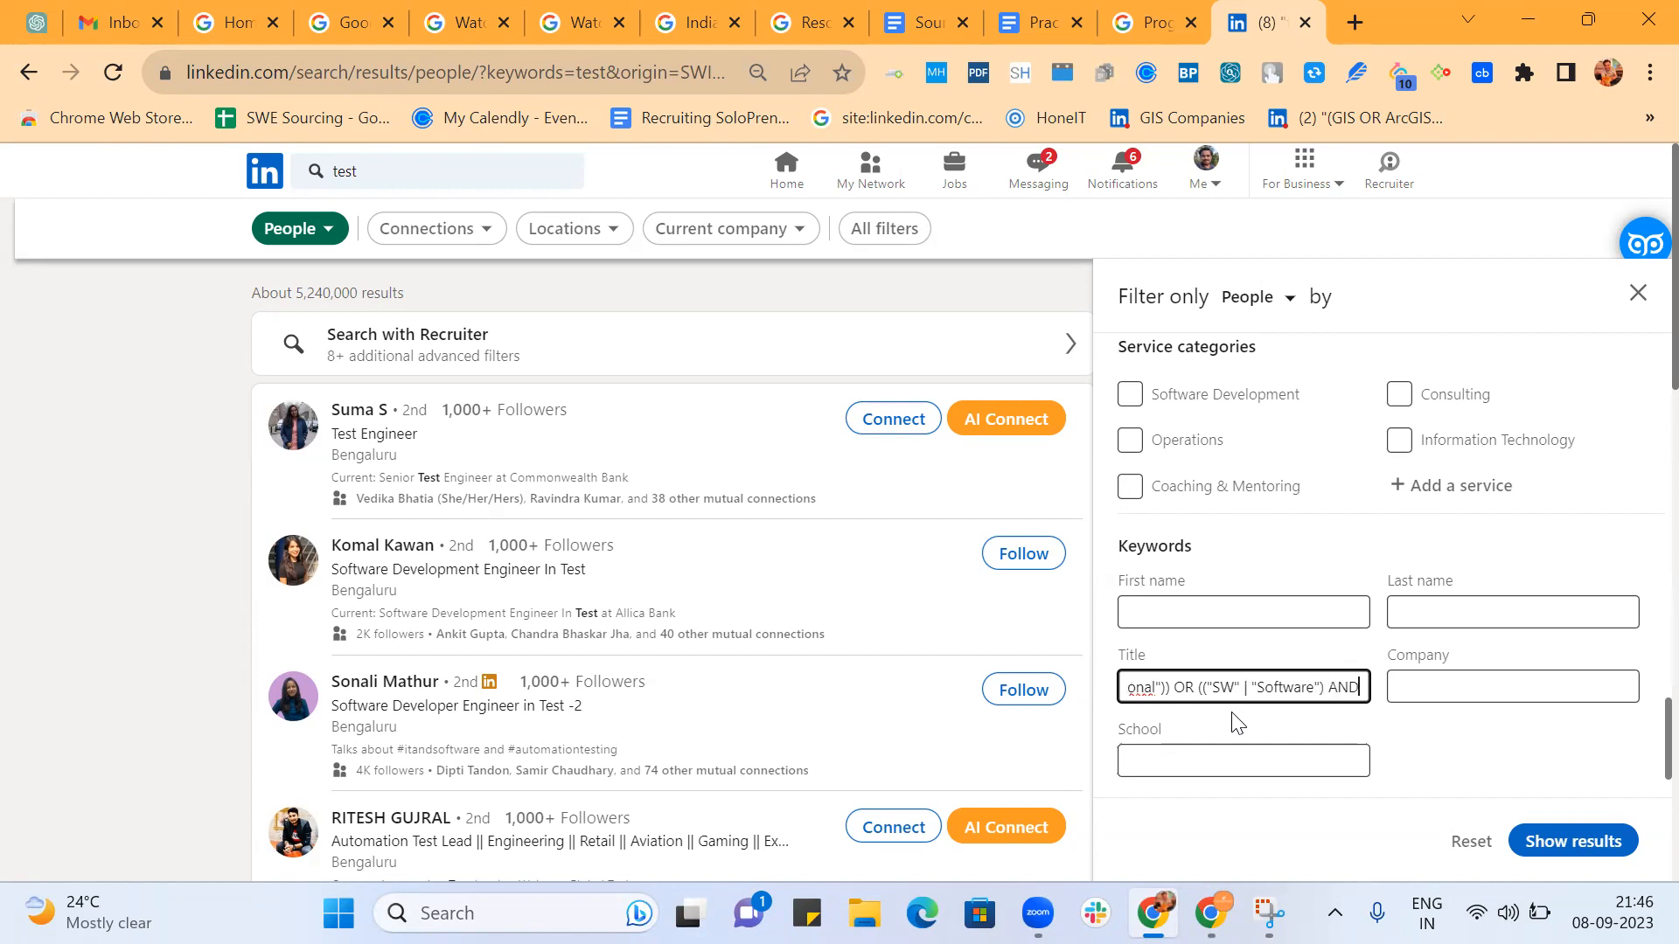
In the group after Software, enclose Test in quotes, replace the following bar with OR and open a quote before Testing.
key(Right)
key(Right)
key(Right)
key(Right)
key(Right)
key(Right)
key(Right)
key(Right)
key(Right)
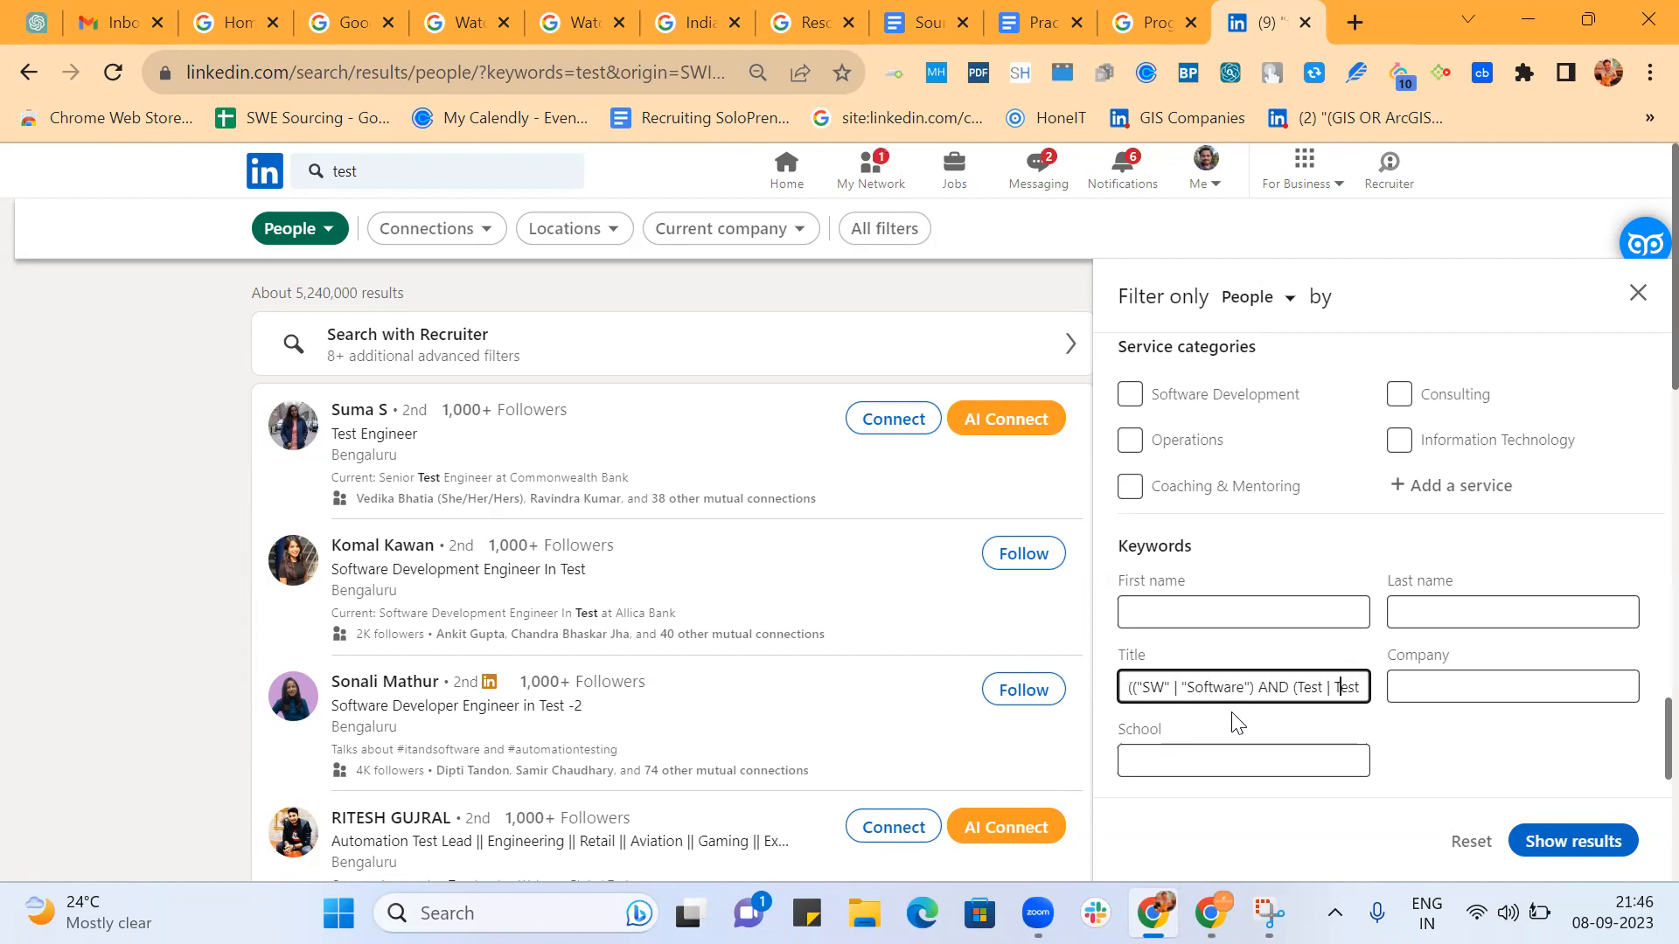
text(")
Close the quote after Testing in the group following Software and replace the bar before Tester with OR.
key(Right)
key(Right)
text(" OR")
key(Right)
key(Right)
key(Right)
key(Right)
key(Right)
key(Right)
key(Right)
key(Right)
key(Right)
key(Right)
key(Right)
key(Left)
key(Left)
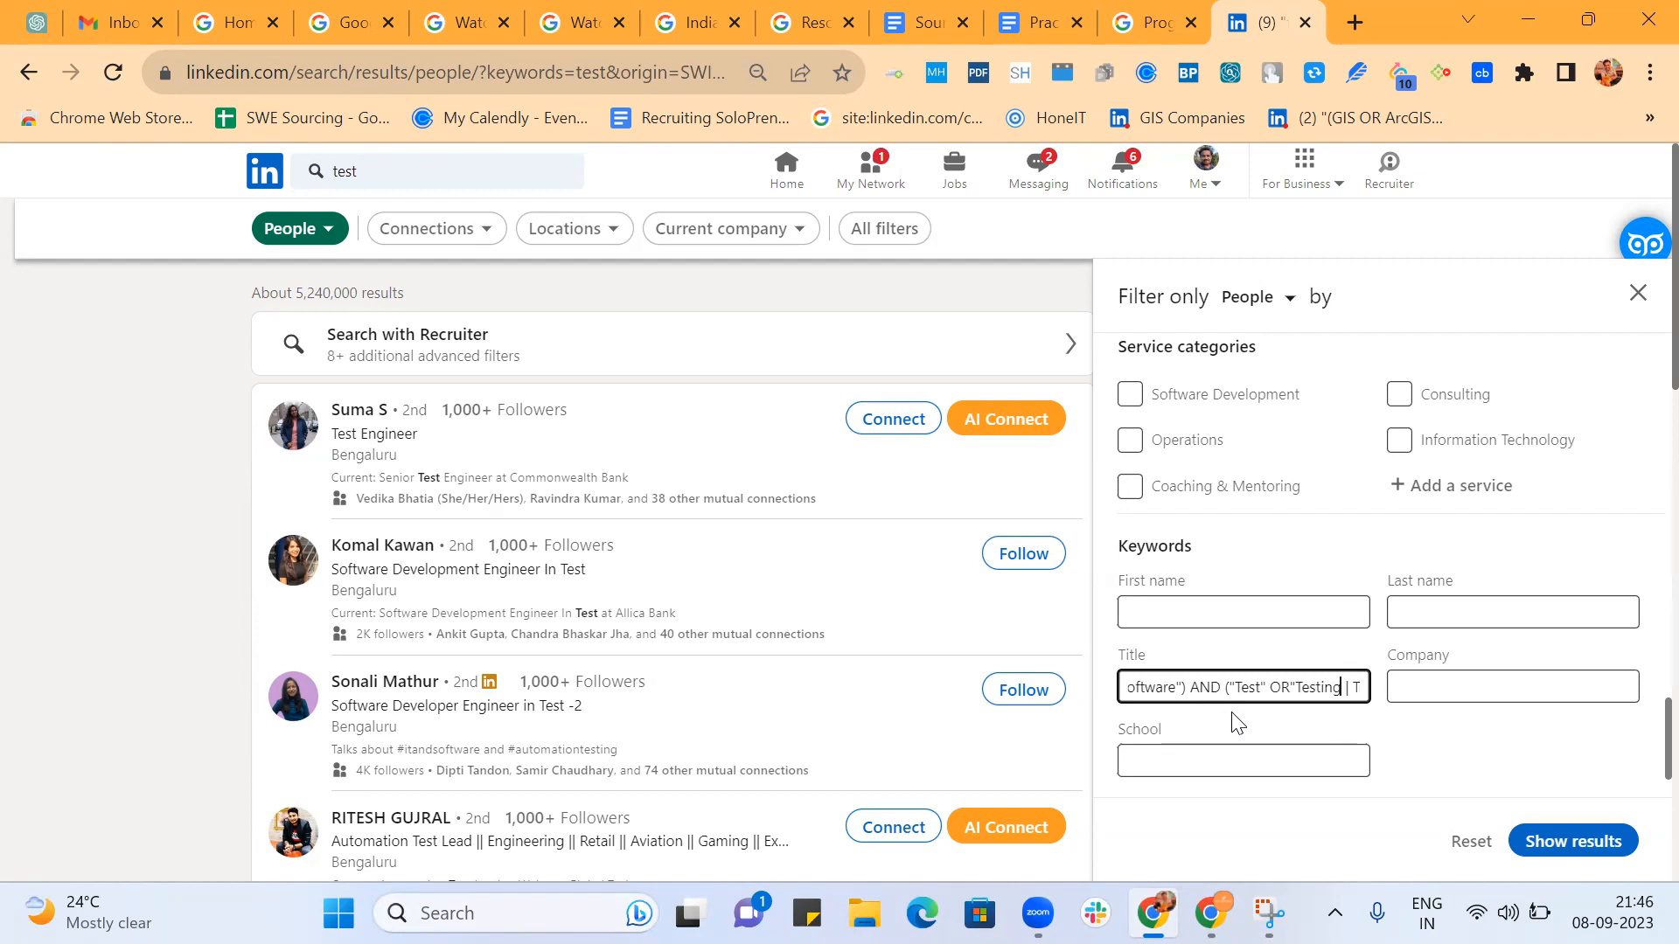
key(Right)
key(Right)
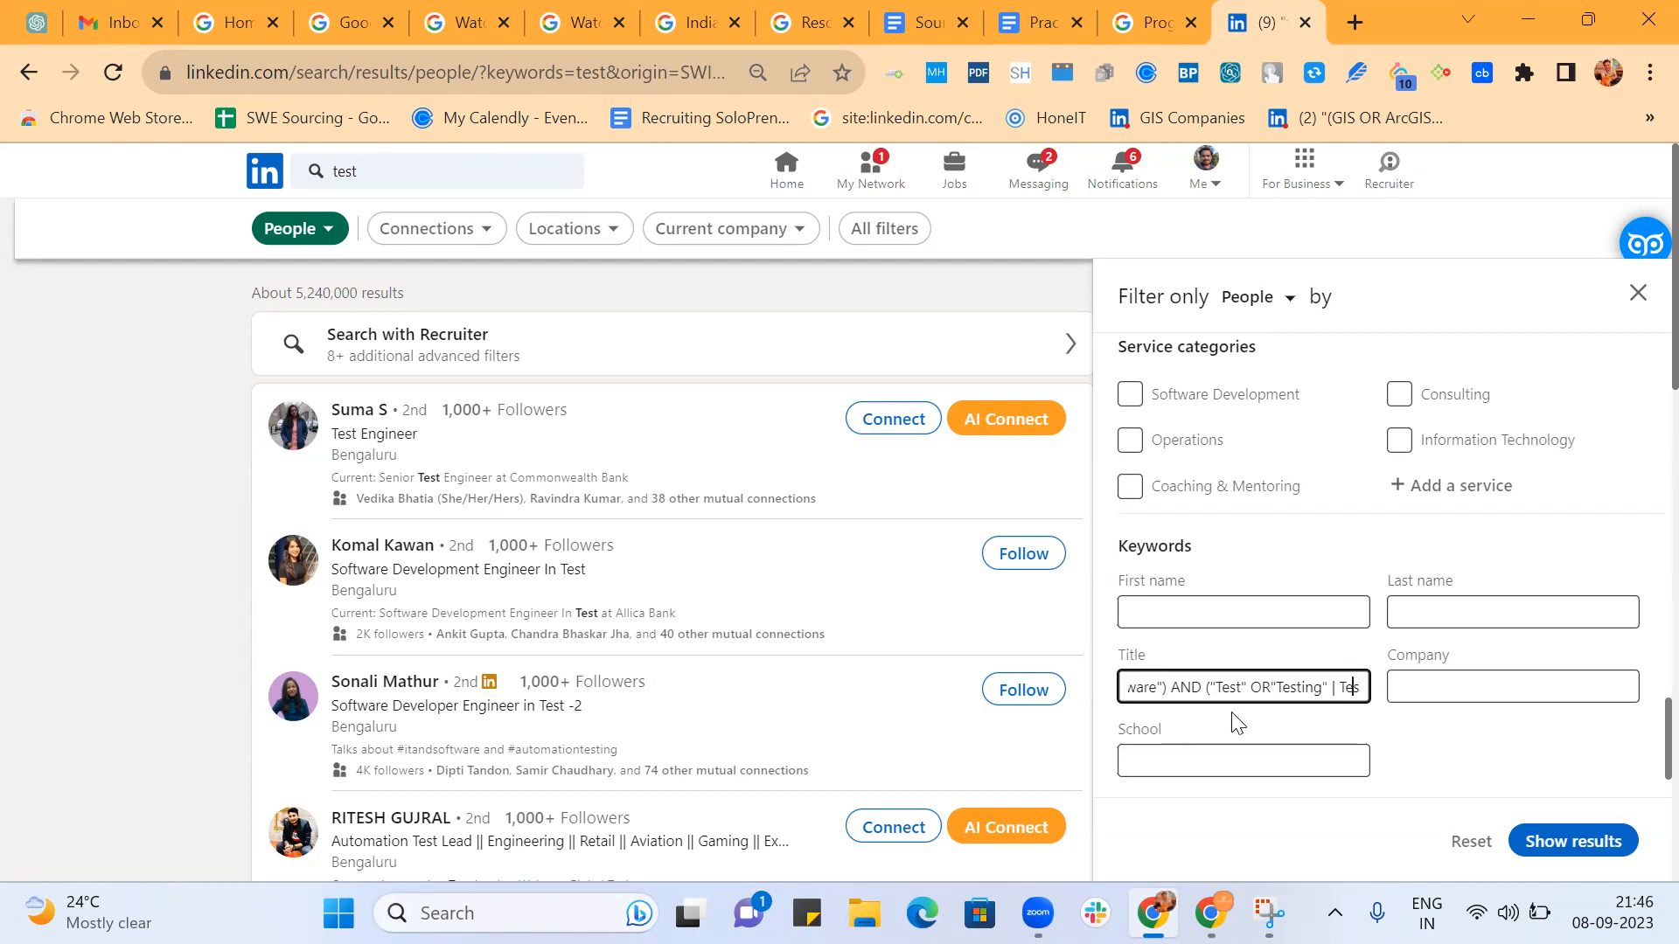
key(BackSpace)
key(Left)
key(Left)
key(Left)
key(Left)
key(Left)
key(Left)
key(Left)
key(Left)
key(Left)
key(Left)
key(Left)
key(Left)
key(Left)
key(Left)
key(Left)
key(Left)
key(Left)
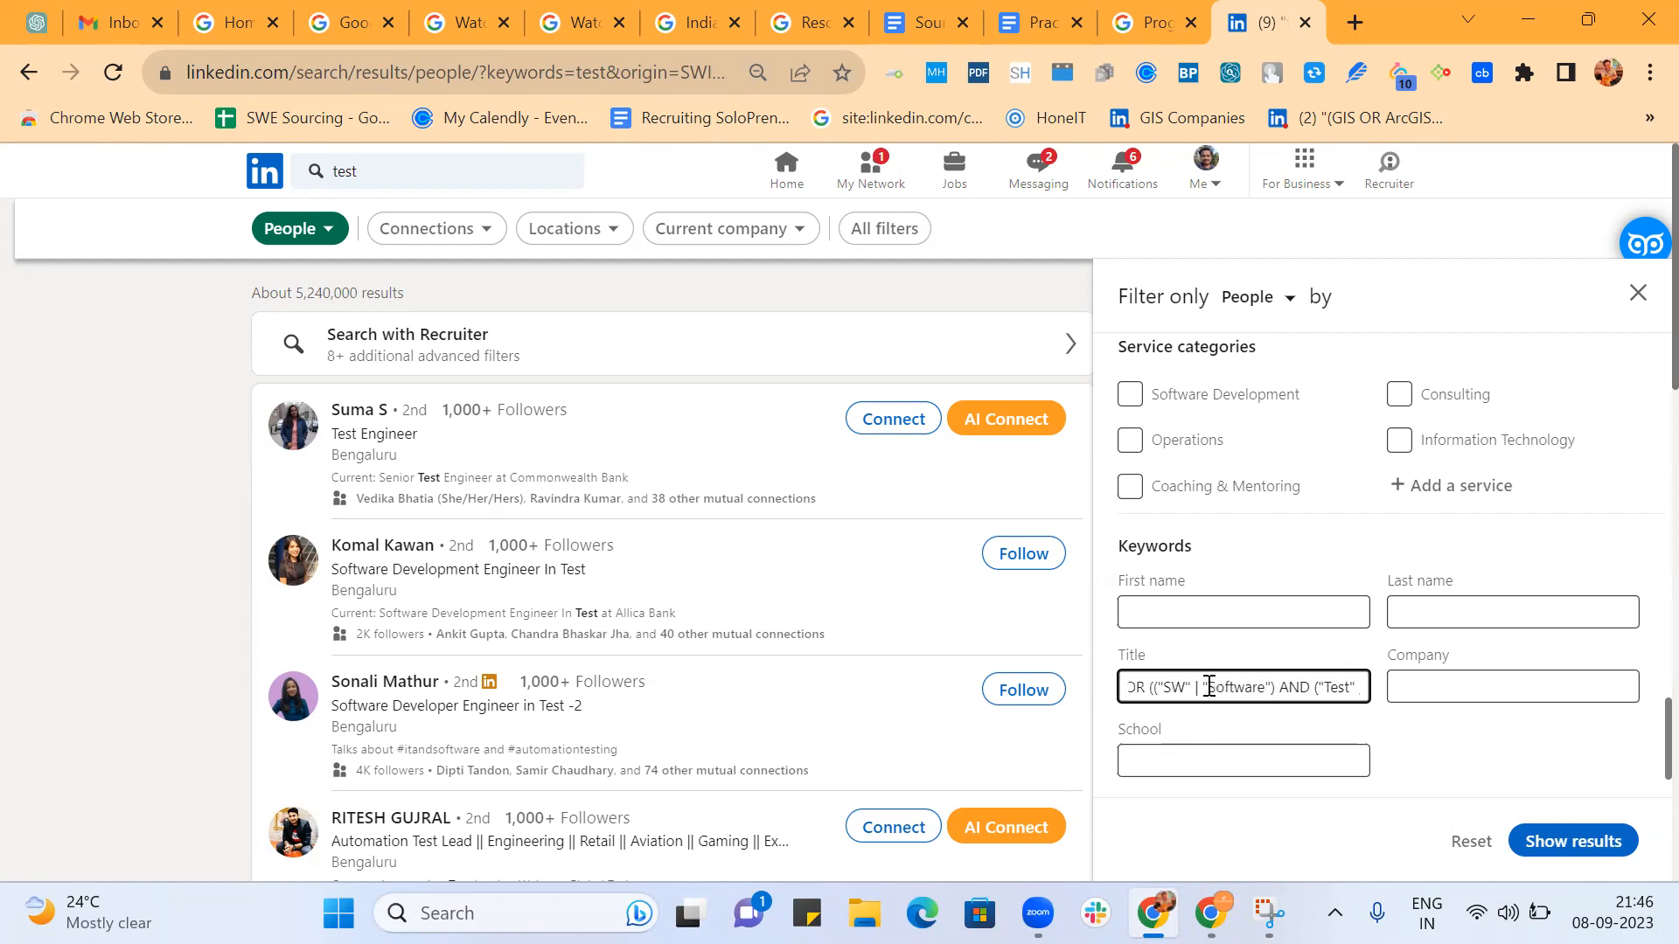
Replace the bar between "SW" and "Software" with OR.
key(BackSpace)
key(BackSpace)
text(OR)
key(Left)
key(Left)
key(Left)
key(Left)
key(Left)
key(Left)
key(Left)
key(Left)
key(Left)
key(Left)
key(Left)
key(Left)
key(Left)
key(Left)
key(Left)
key(Left)
key(Left)
key(Left)
key(Left)
key(Left)
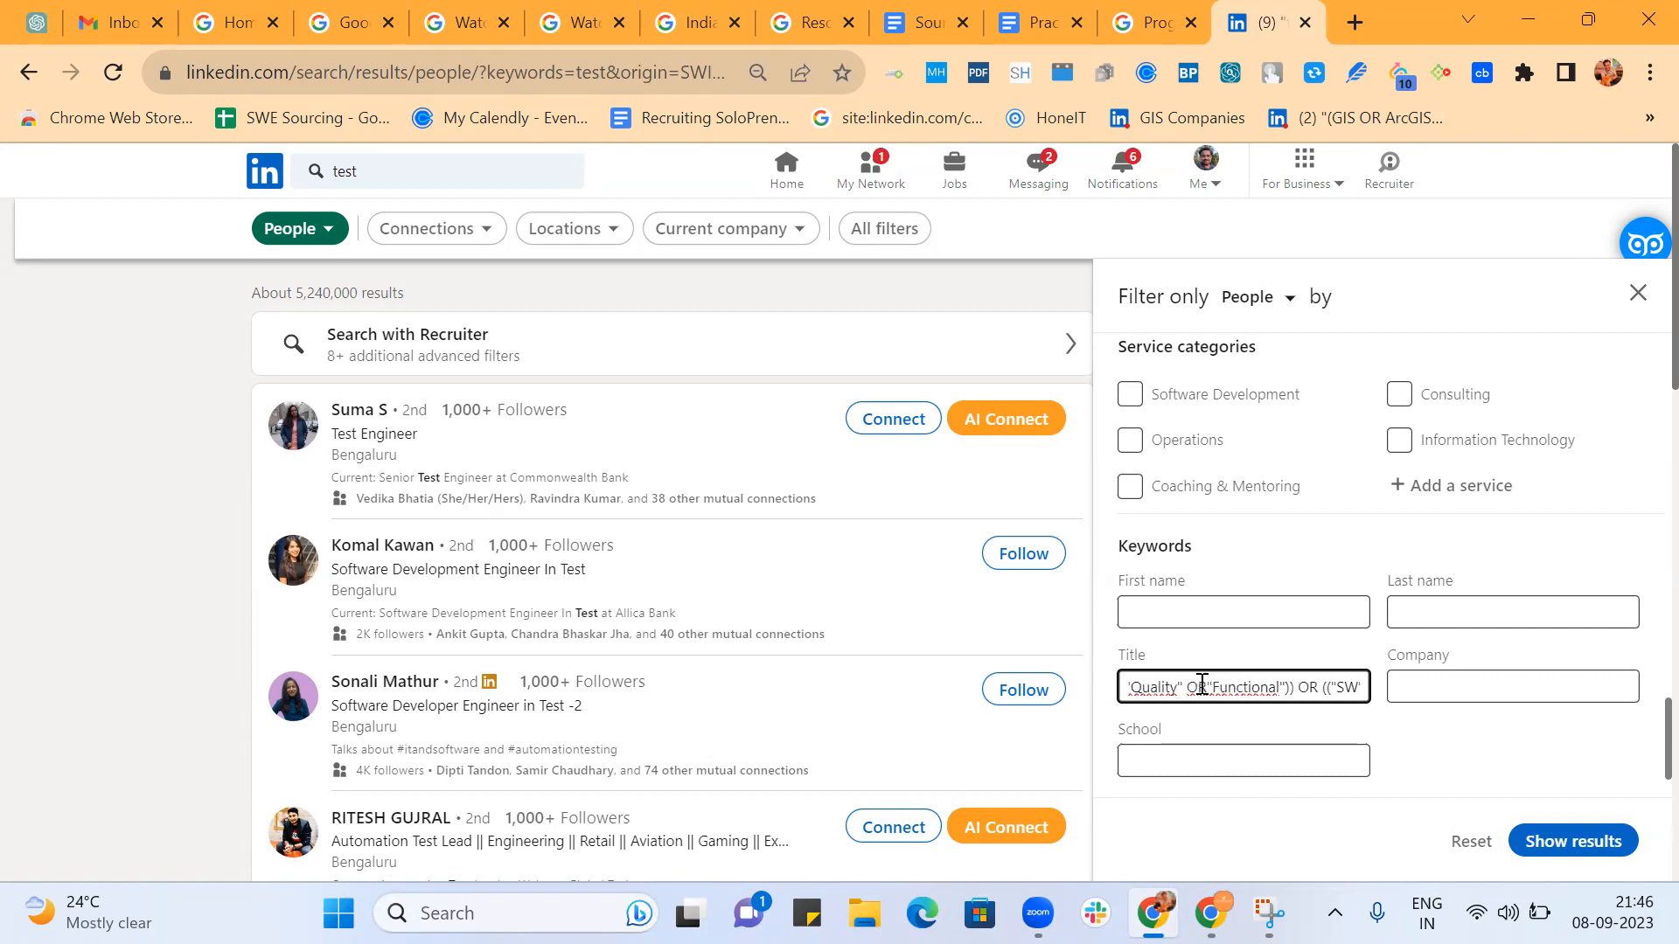
key(Right)
key(Right)
key(Right)
key(Right)
key(Right)
key(Right)
key(Right)
key(Right)
key(Right)
key(Right)
key(Right)
key(Right)
key(Right)
key(Right)
key(Right)
key(Right)
key(Right)
key(Right)
key(Right)
key(Right)
key(BackSpace)
Enclose Tester in quotes at the end of the group following Software.
key(Right)
key(Right)
key(Right)
key(Right)
key(Right)
key(Right)
key(Right)
key(Right)
key(Right)
key(Right)
key(Right)
key(Right)
key(Right)
key(Right)
key(Right)
key(Right)
key(Right)
key(Right)
key(Right)
key(Right)
key(Right)
key(Right)
key(Right)
key(Right)
key(Right)
key(Right)
key(Right)
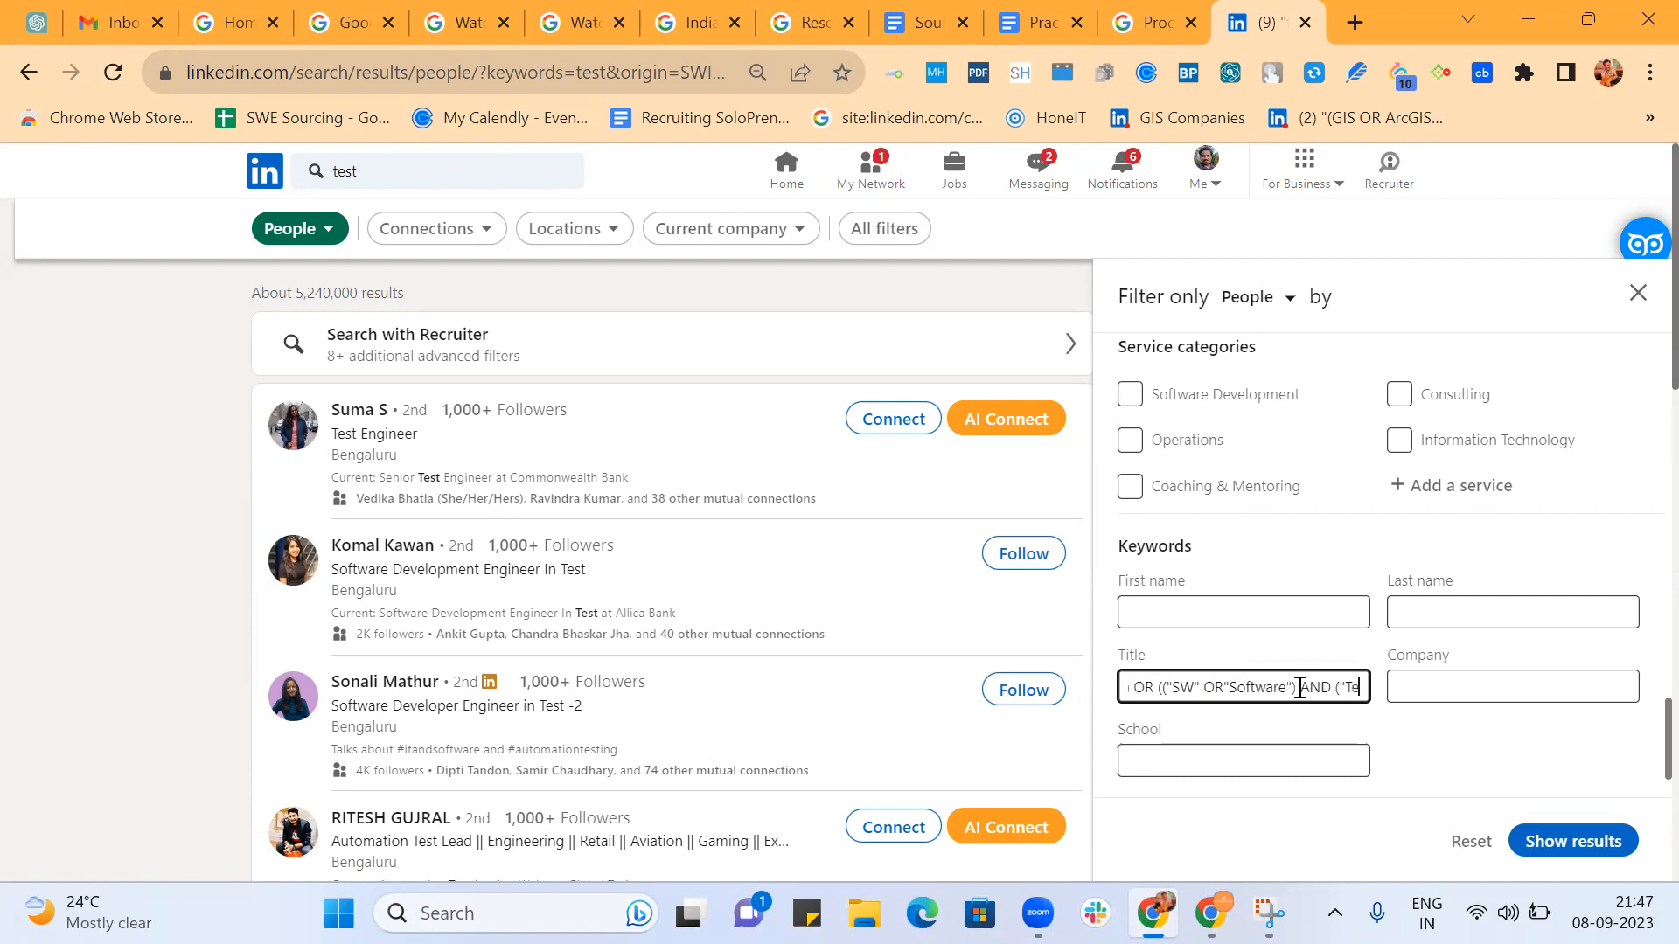
key(BackSpace)
key(Right)
key(Right)
key(Right)
key(Right)
key(Right)
key(Right)
key(Right)
key(Right)
key(Right)
key(Right)
key(Right)
key(Right)
key(Right)
key(Right)
key(Right)
key(Right)
key(Right)
key(Right)
key(Right)
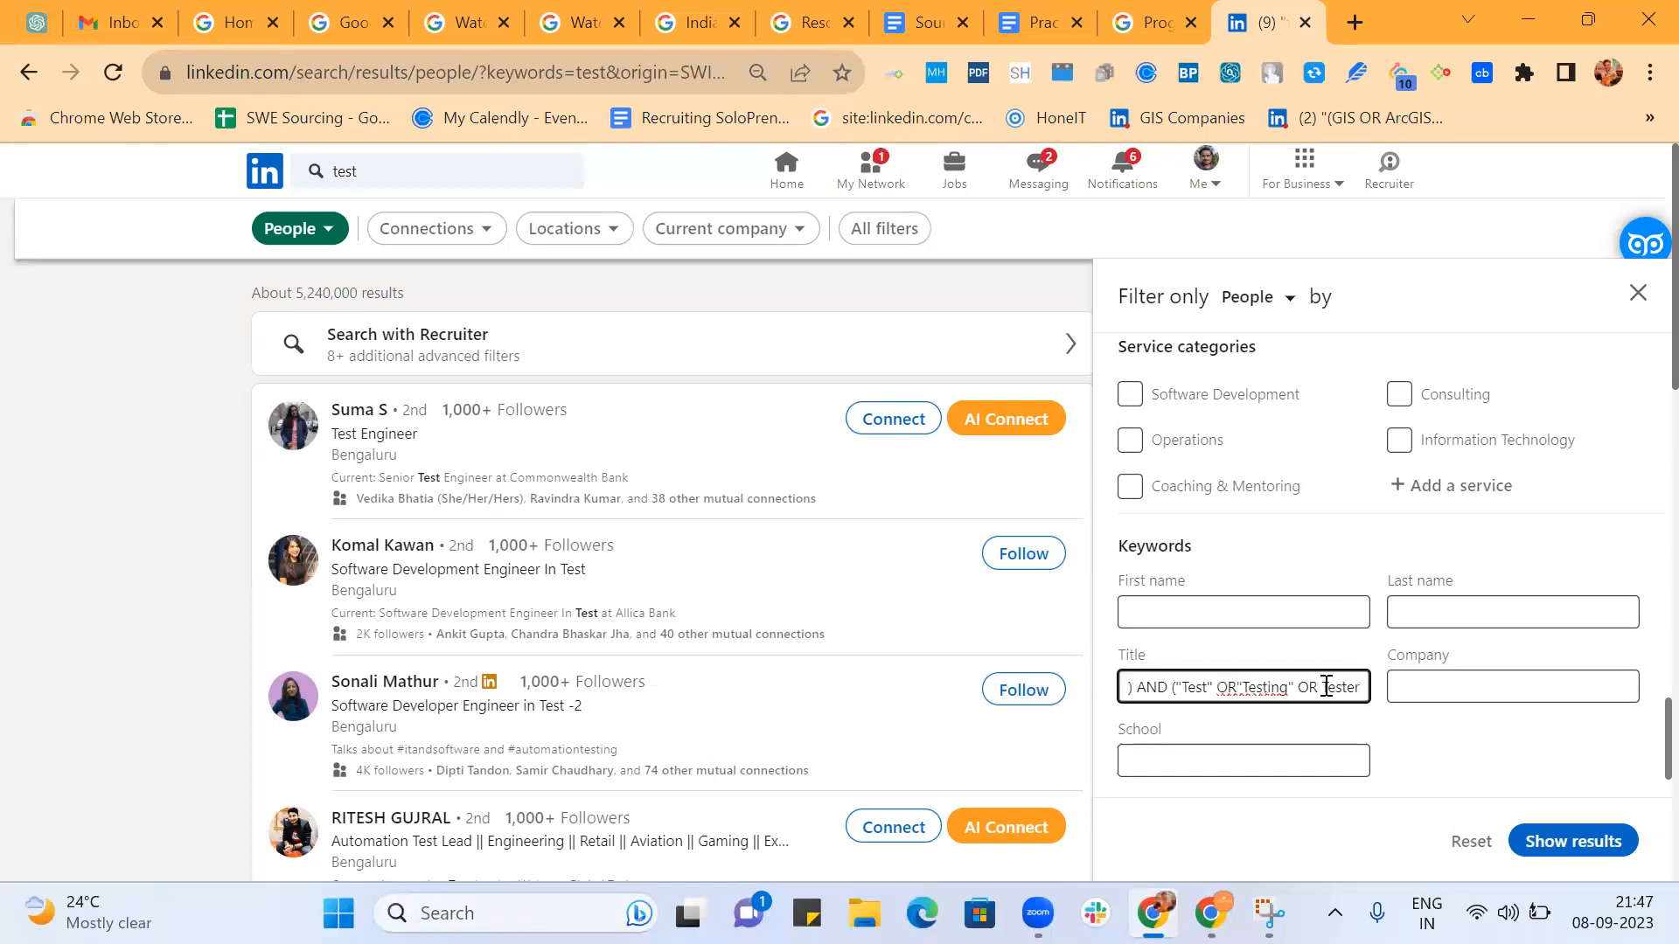
click(1326, 686)
text(")
key(End)
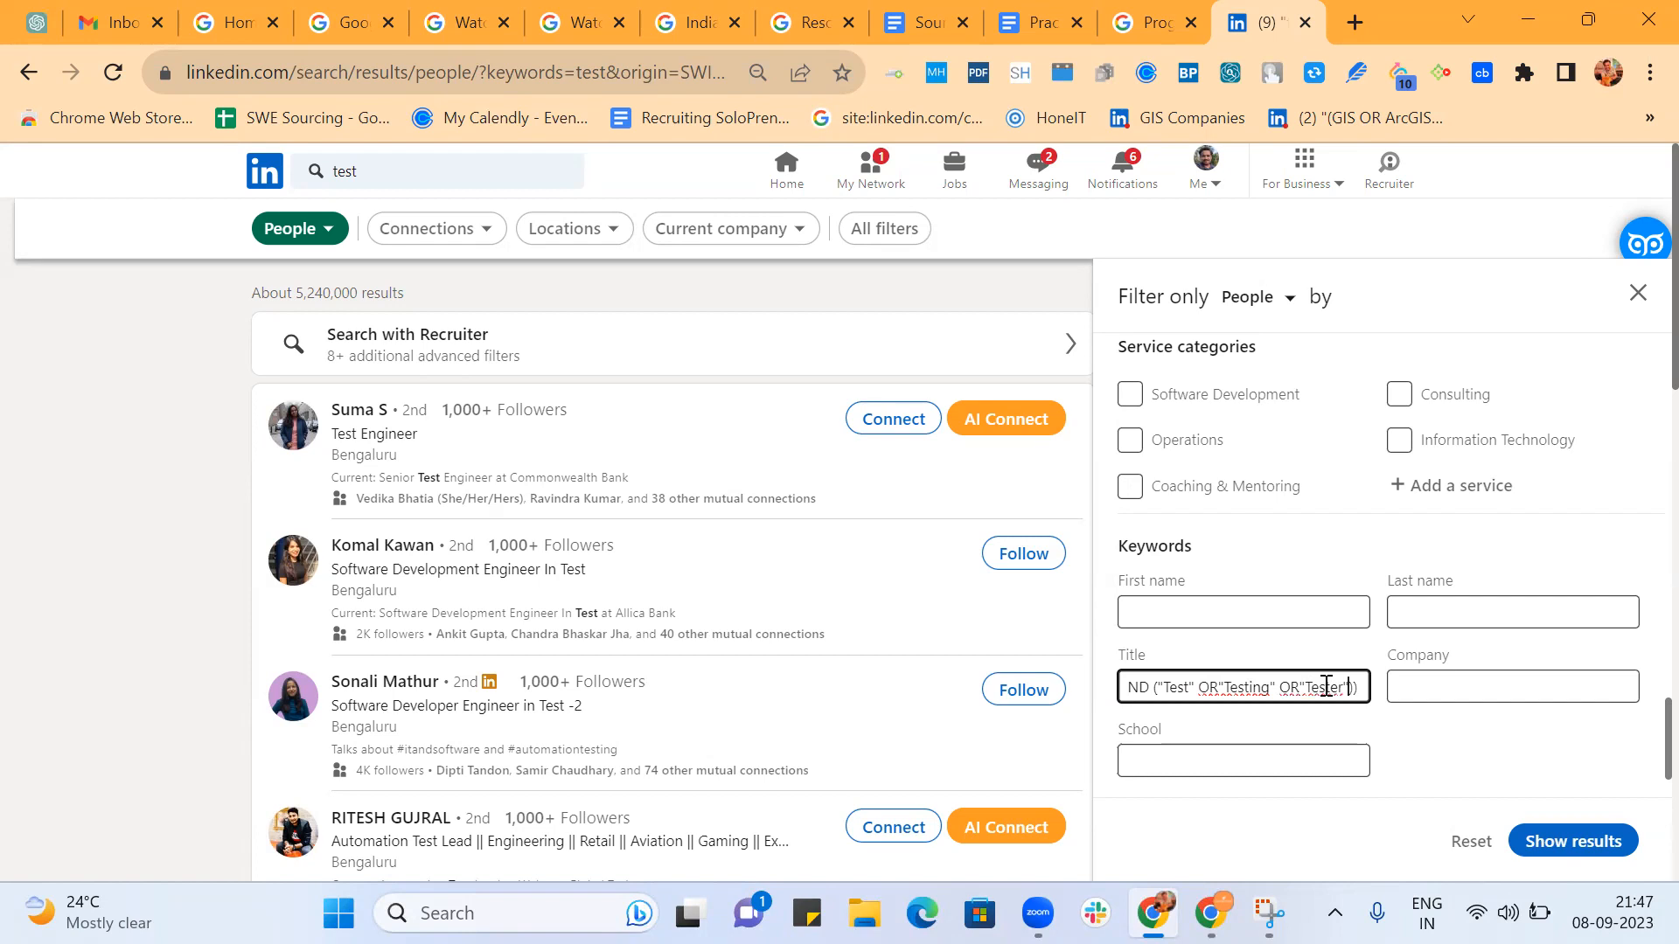
Replace the bar before the SDET group with OR.
text(| (SDET |)
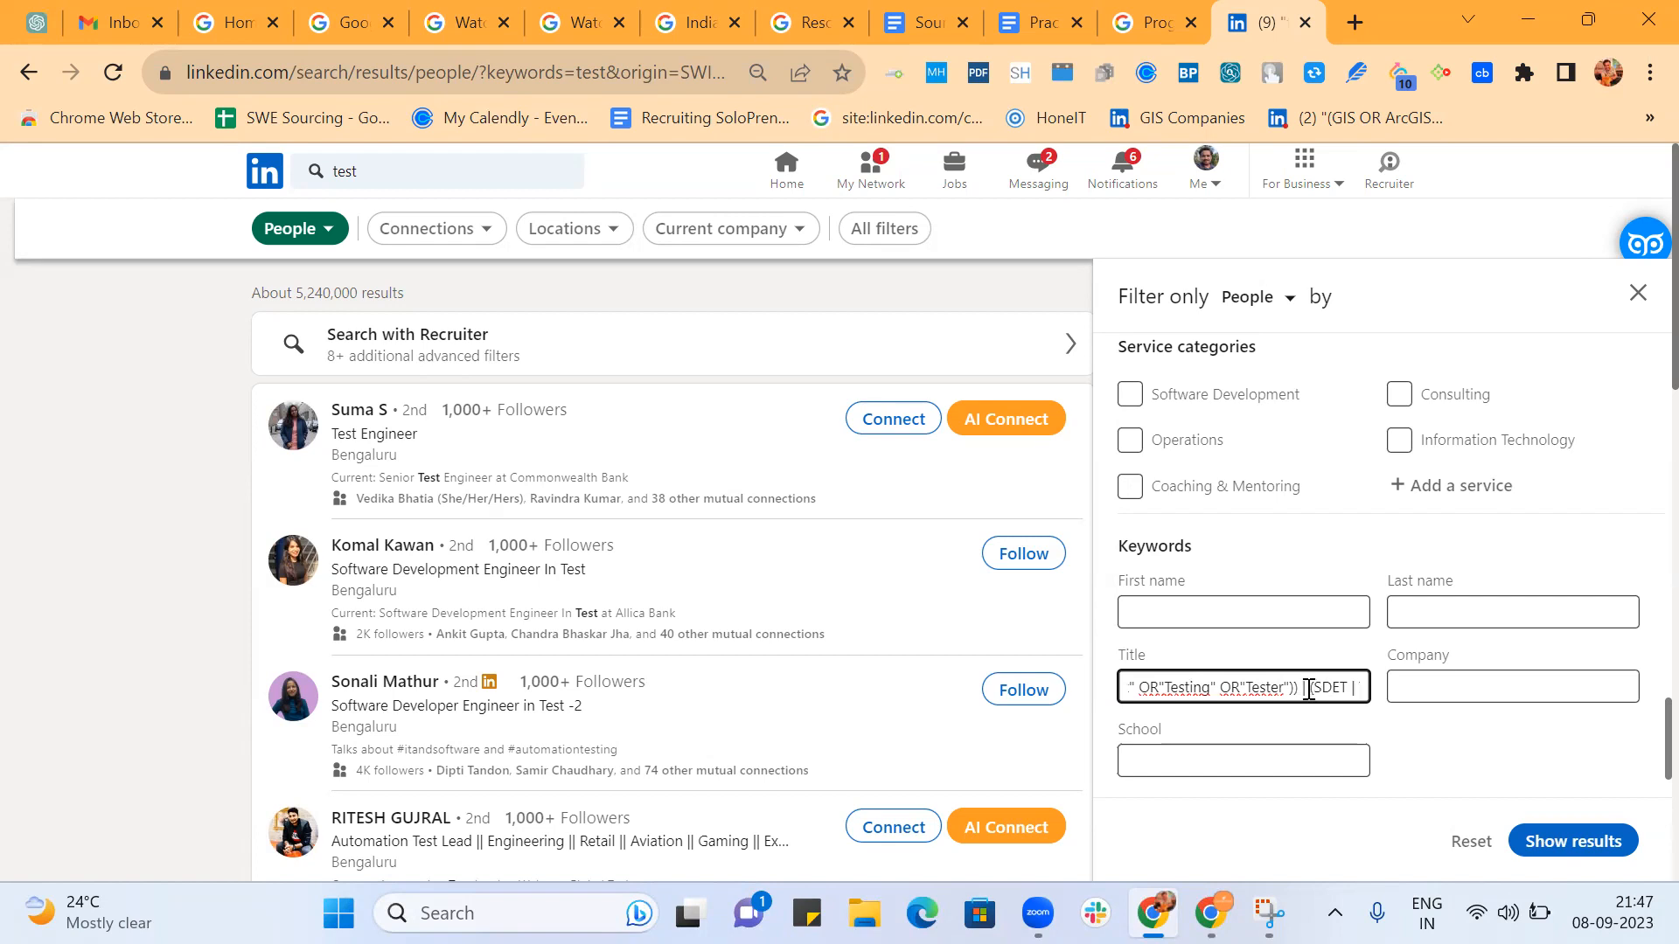
text(R (SDET | Test |)
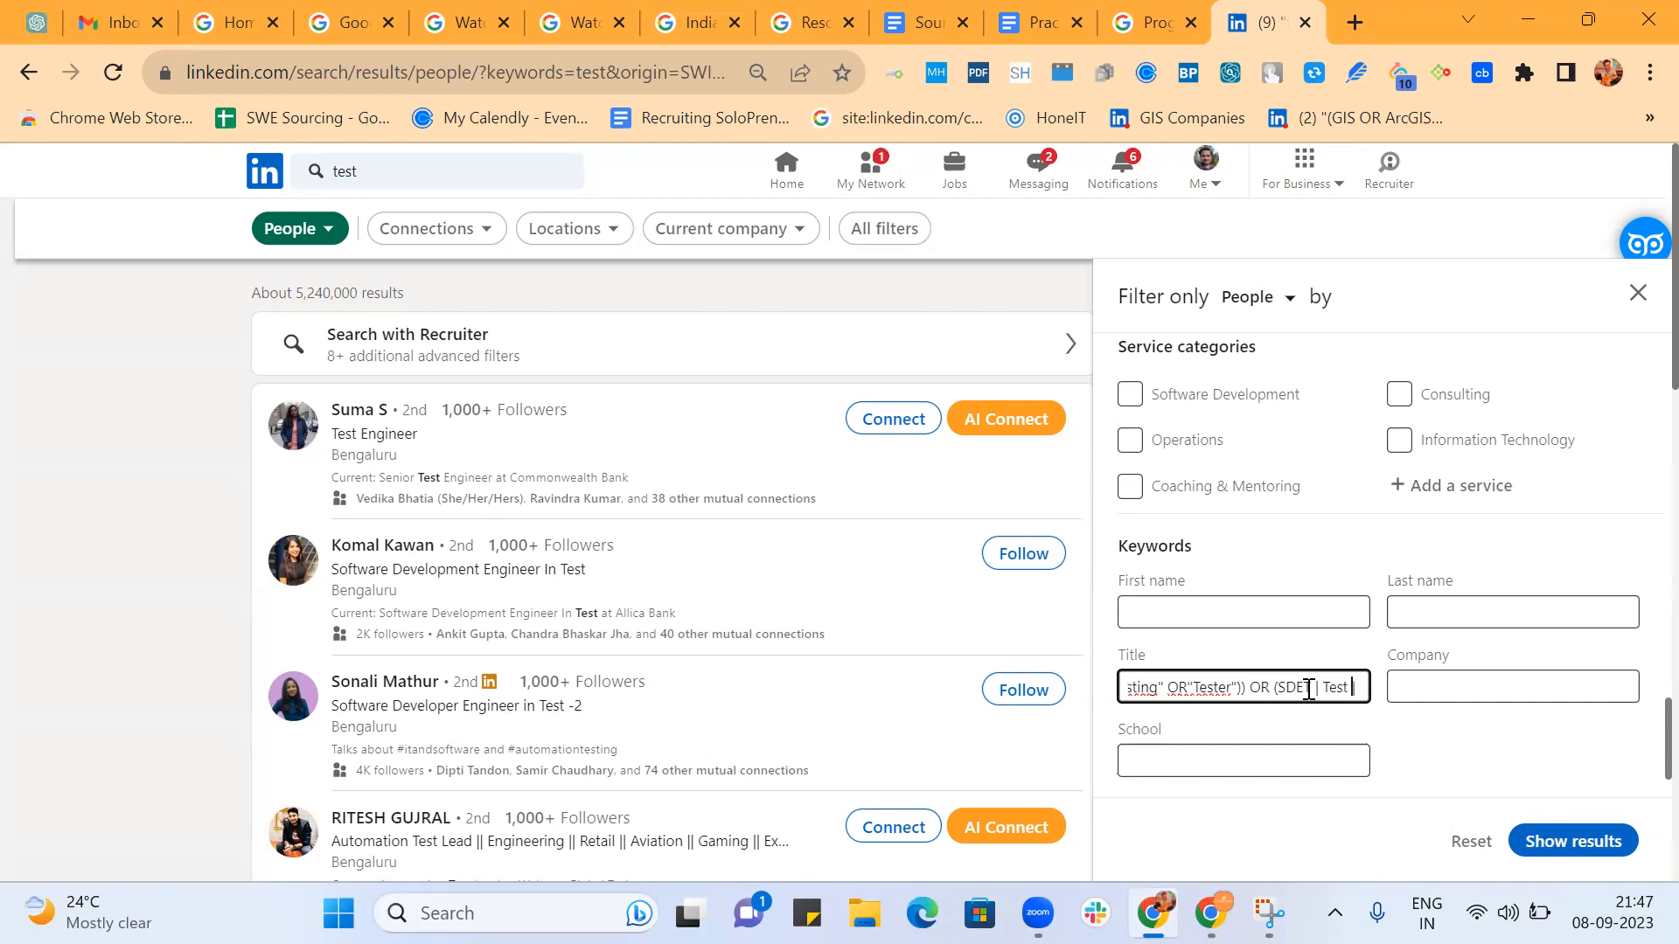
Enclose SDET in quotes in the final group and replace the bar before Test with OR and an opening quote.
key(Left)
key(Left)
key(Left)
key(Left)
text(")
key(Right)
key(Right)
text(")) OR)
key(Right)
key(Right)
key(Right)
key(Right)
key(Right)
key(Right)
key(Right)
key(Right)
key(Right)
key(Right)
key(Right)
key(Right)
key(Left)
key(Left)
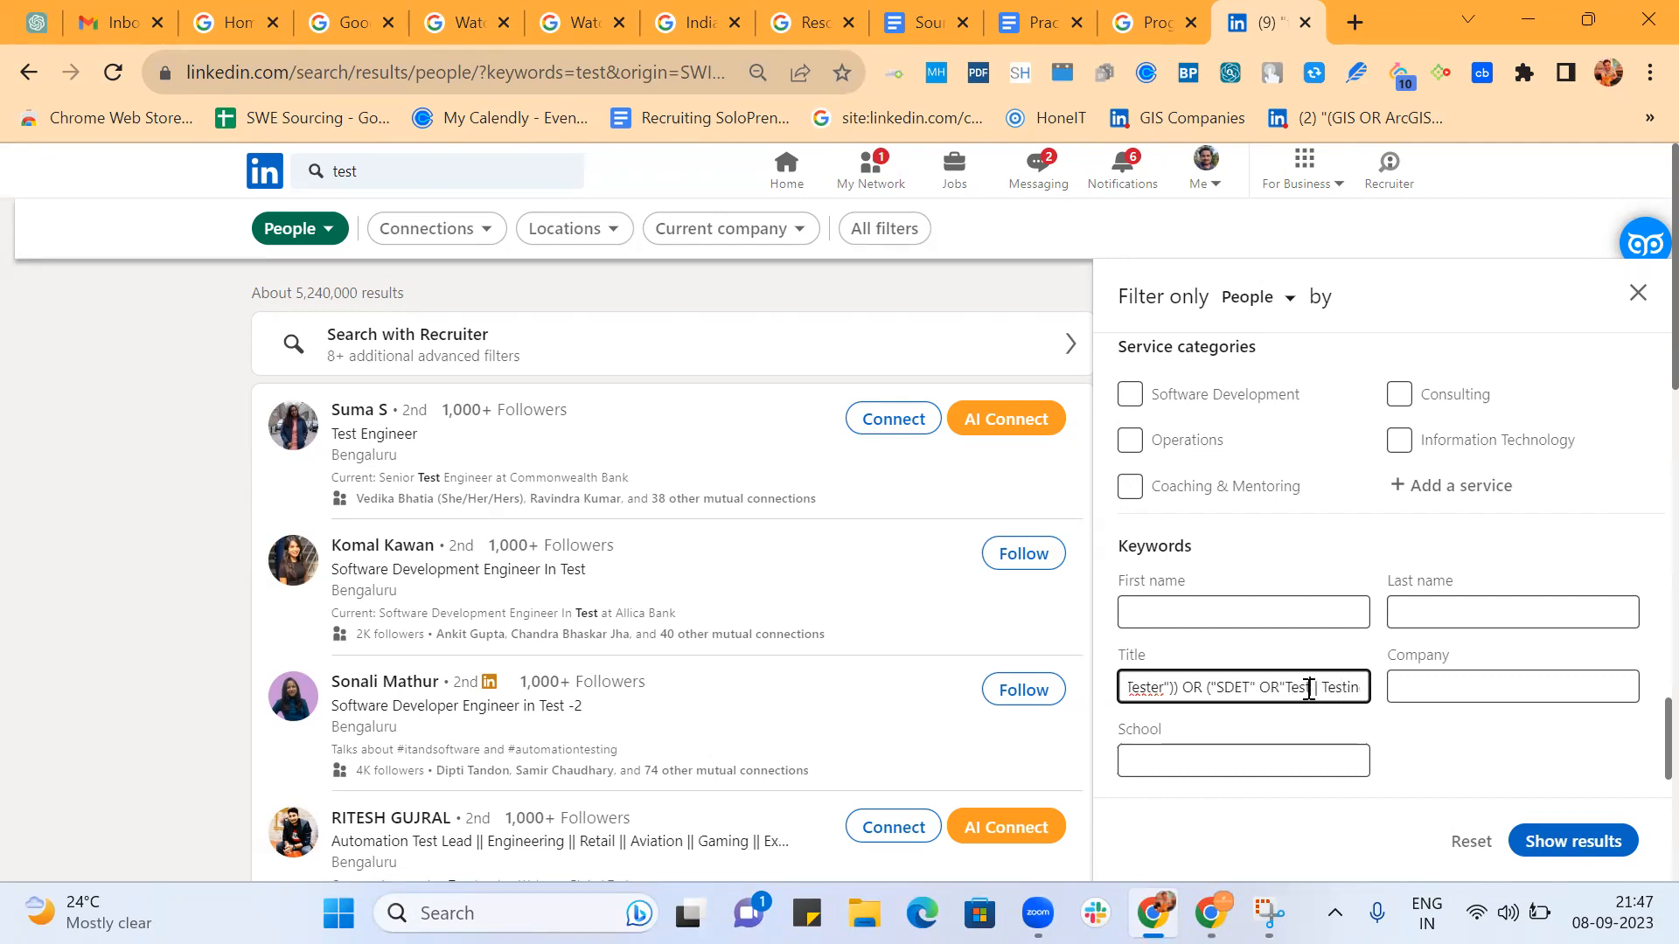
Close the quote after Test in the SDET group and replace the bar before Testing with OR and an opening quote.
text(")
key(BackSpace)
text(OR)
key(Right)
key(Right)
key(Right)
key(Right)
key(Right)
key(Right)
key(Right)
key(Right)
key(Right)
key(Right)
key(Right)
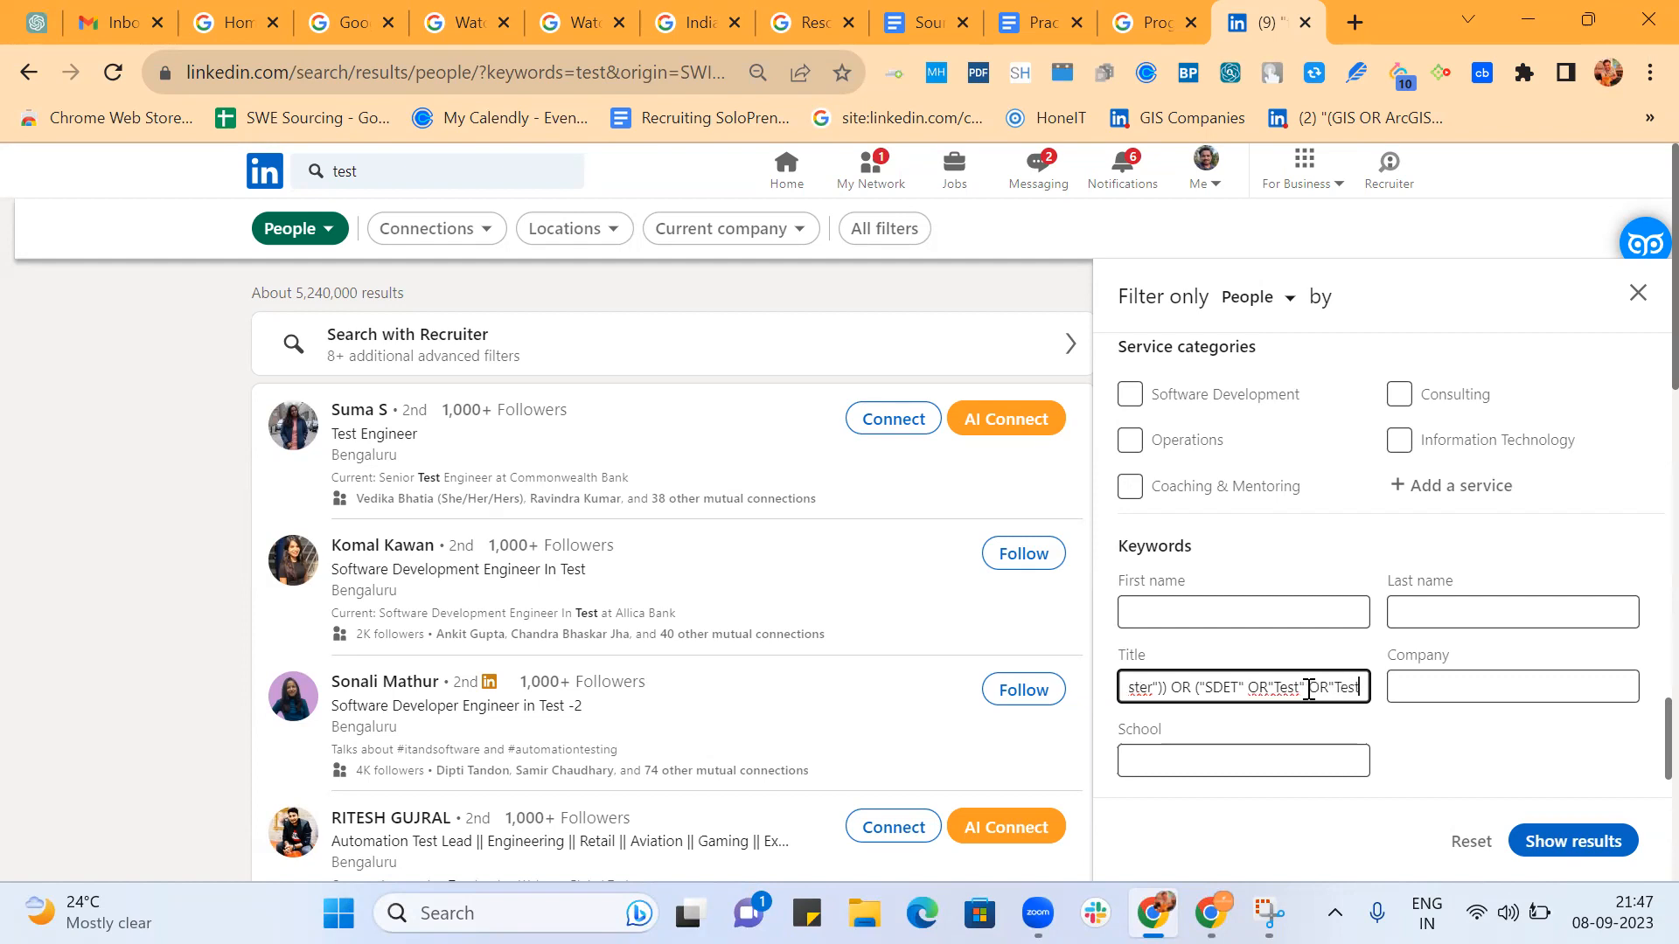
Close the quote after Testing in the SDET group and replace the bar before tester with OR.
text(")
key(Left)
key(Left)
text(")
key(Right)
key(Right)
key(Right)
key(Right)
key(Right)
key(Right)
key(Right)
key(Right)
key(Right)
key(Right)
key(Right)
key(Left)
key(Left)
key(Left)
key(Left)
click(1310, 690)
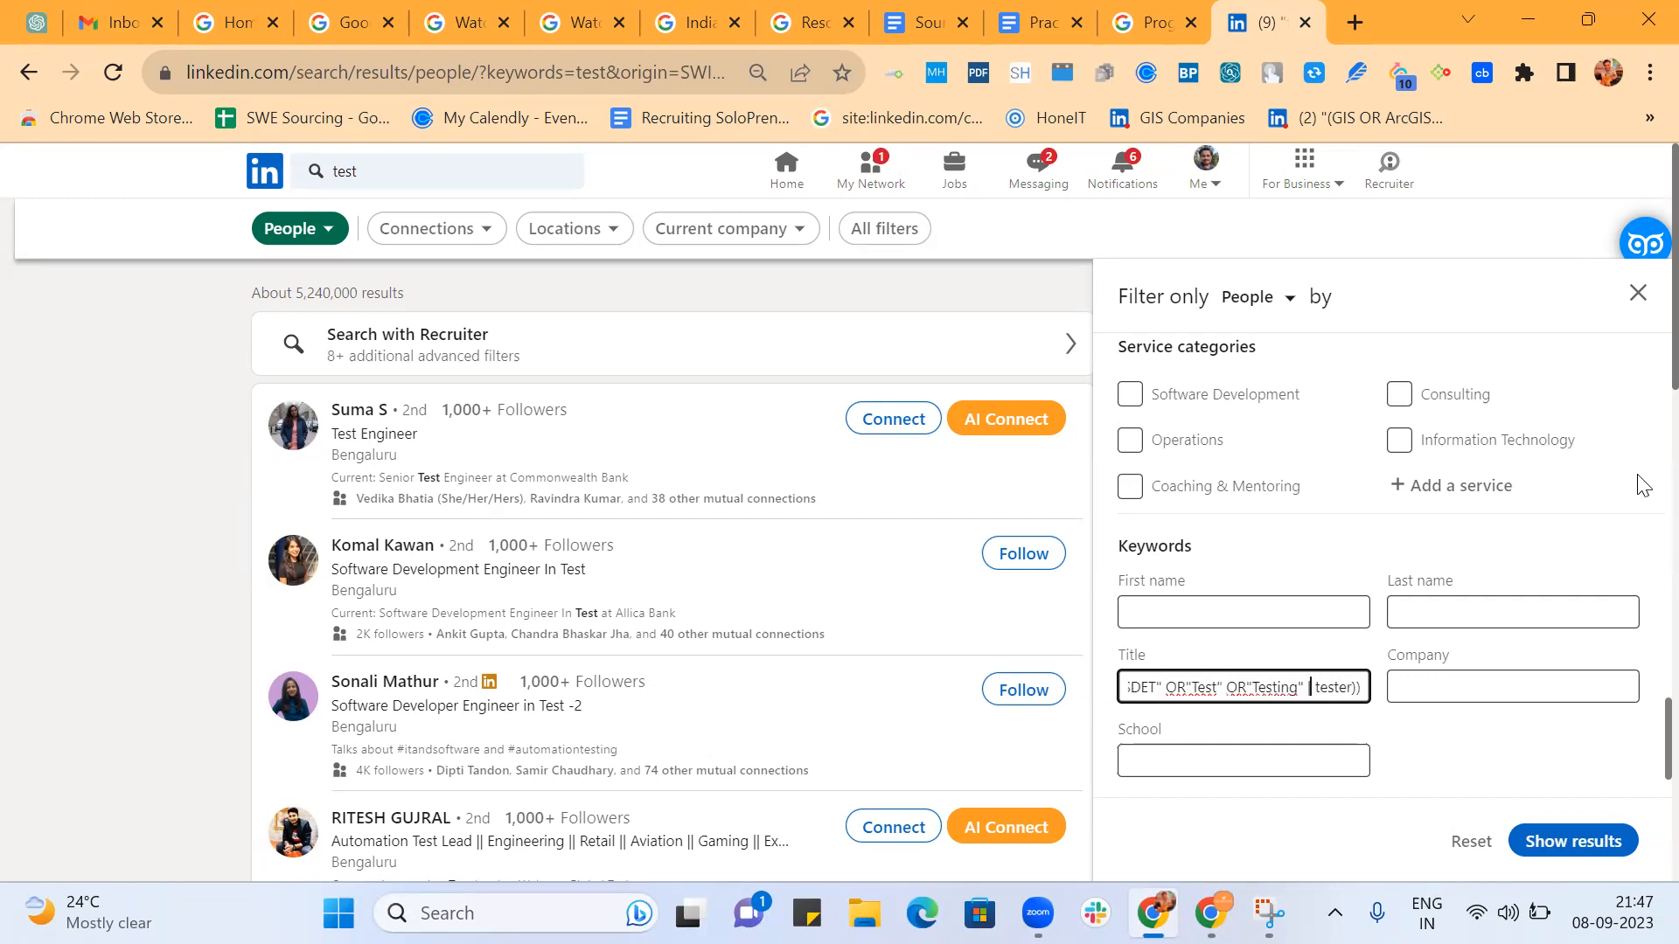
key(BackSpace)
text(OR)
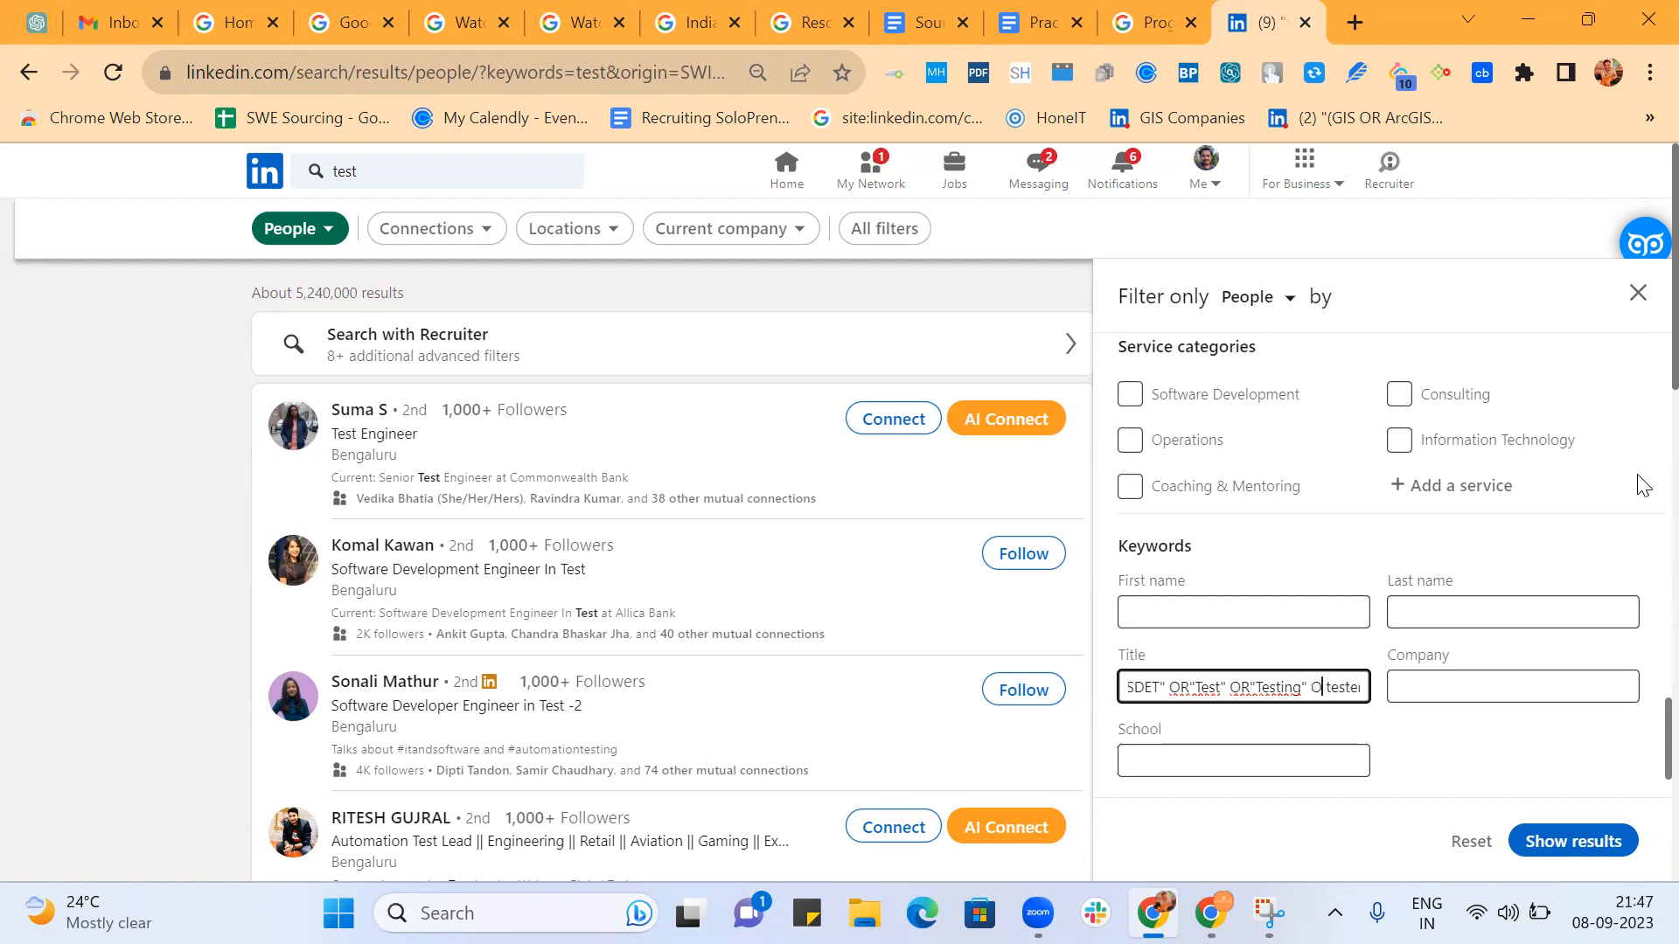
text(")
Enclose tester in quotes at the end of the Title string, keeping the two closing parentheses.
key(End)
text(")
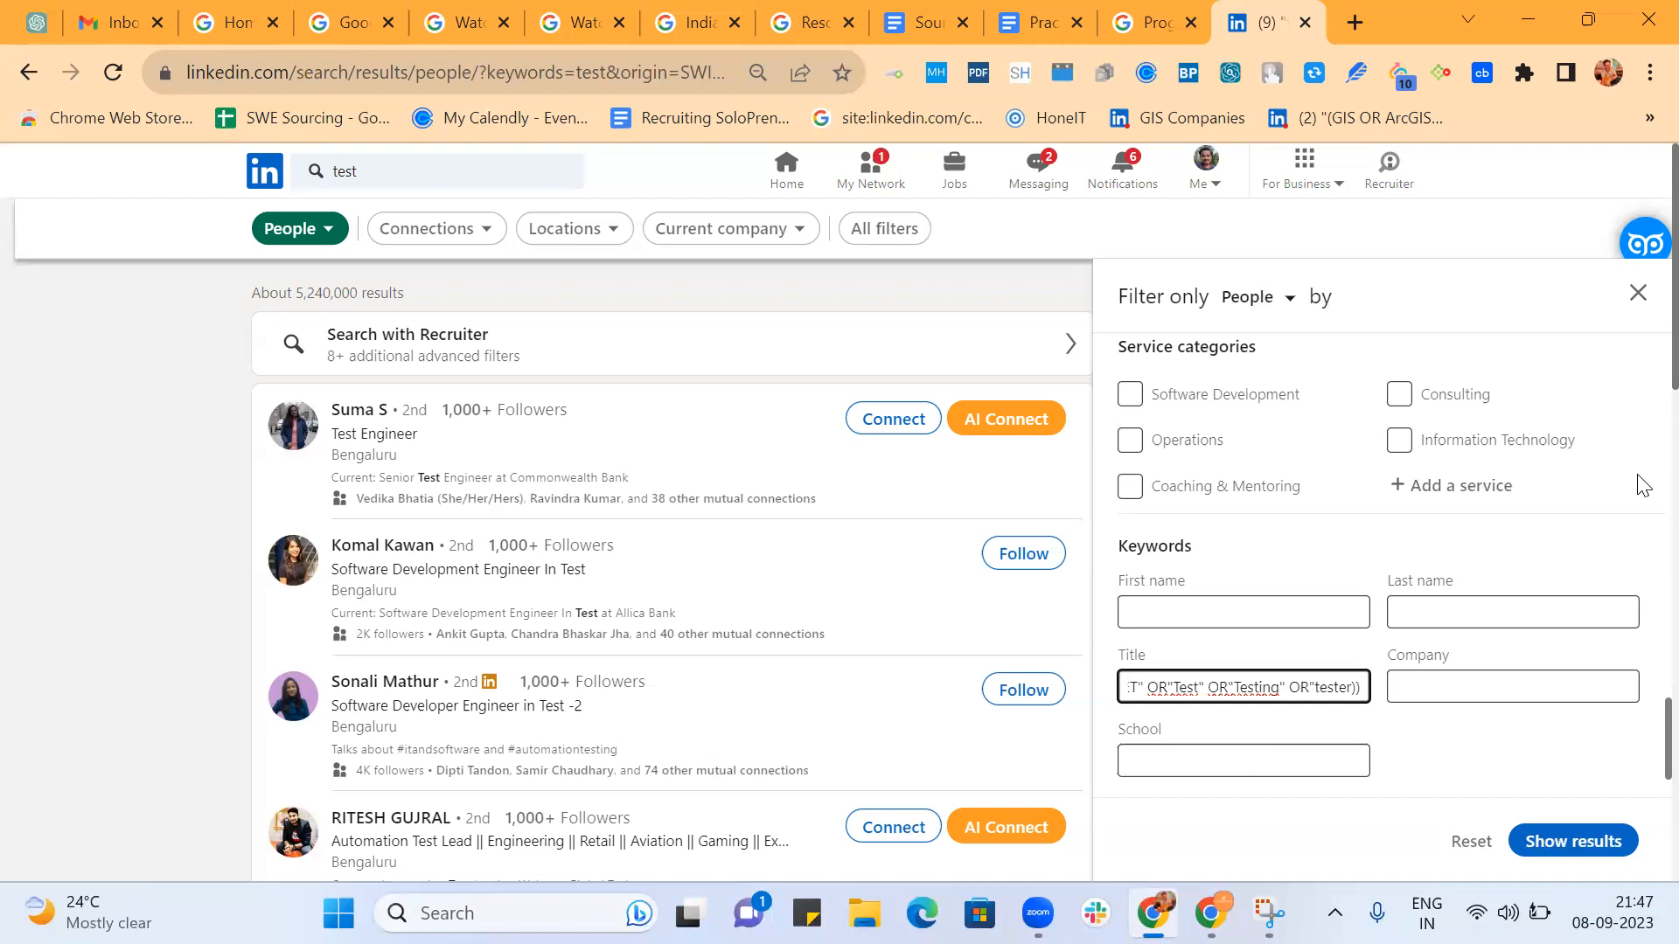
text()))
Copy the whole Title string into the SourcingXPress : Batch 2 document below the homework line and move it down one line.
key(ctrl+a)
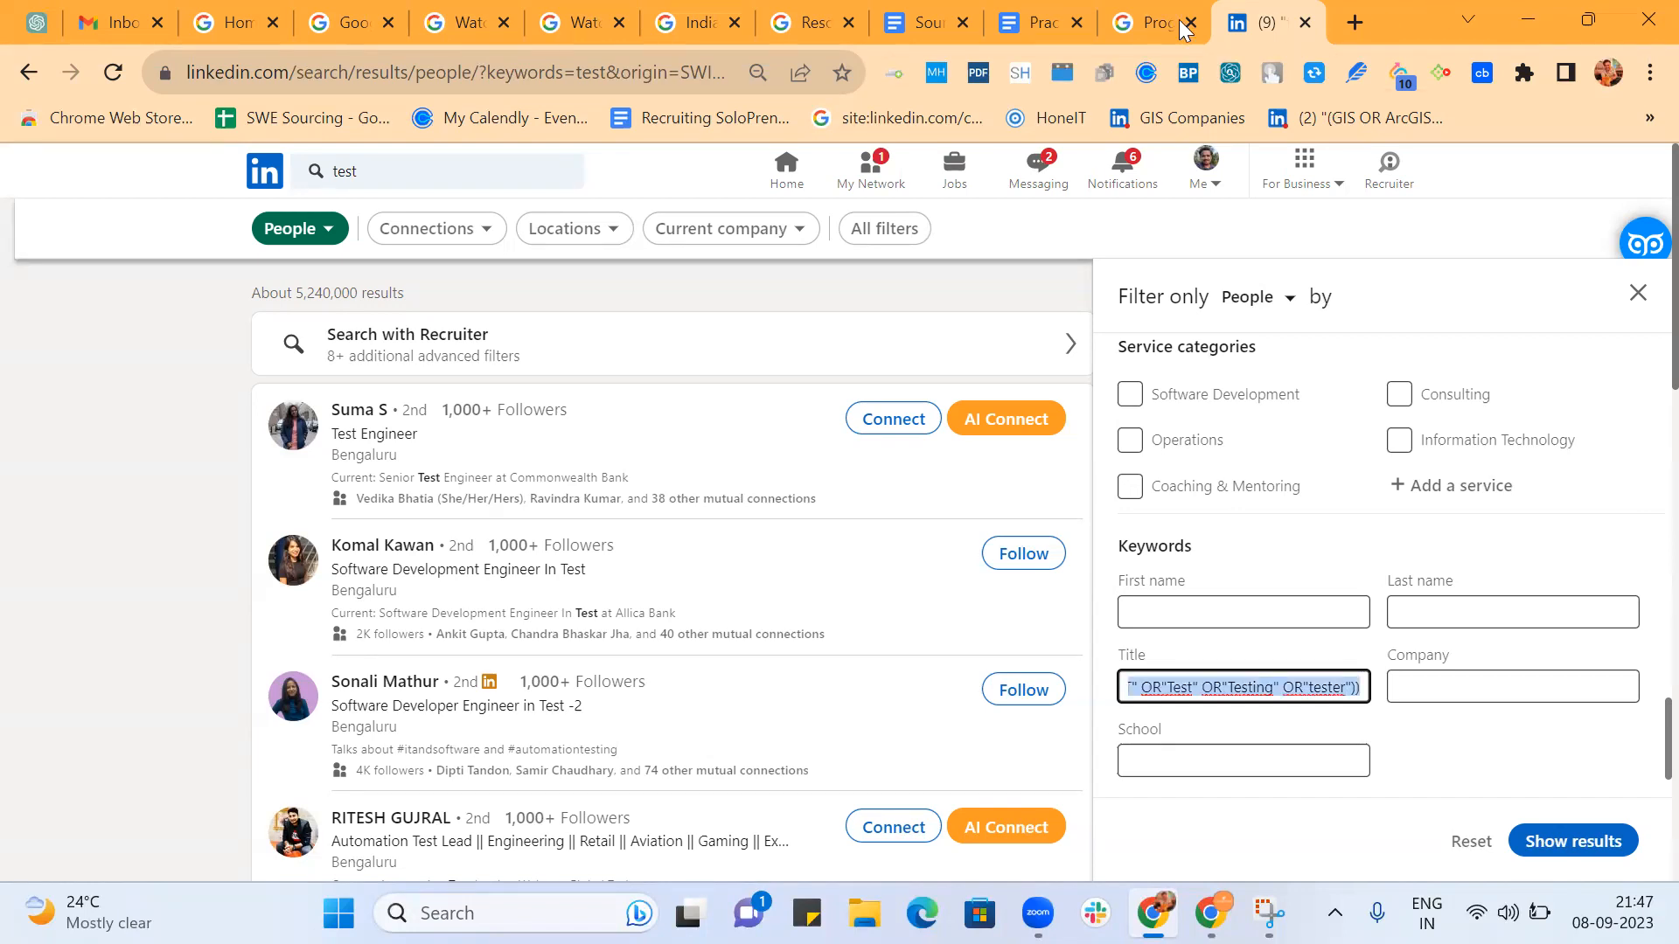
click(1025, 21)
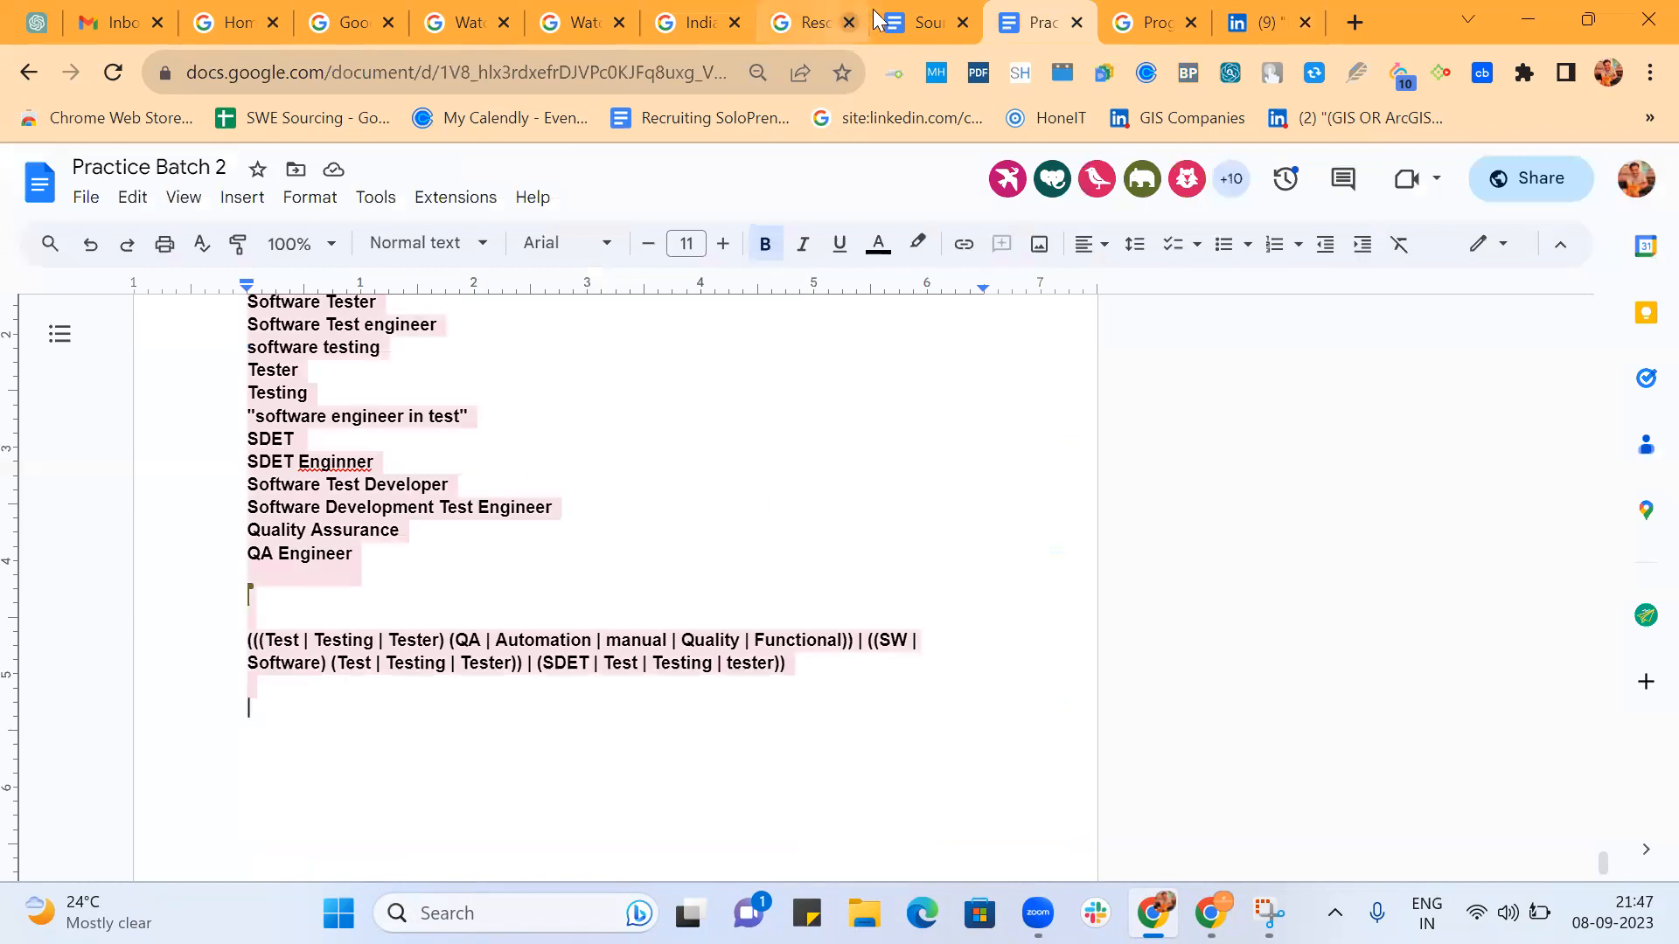
click(929, 24)
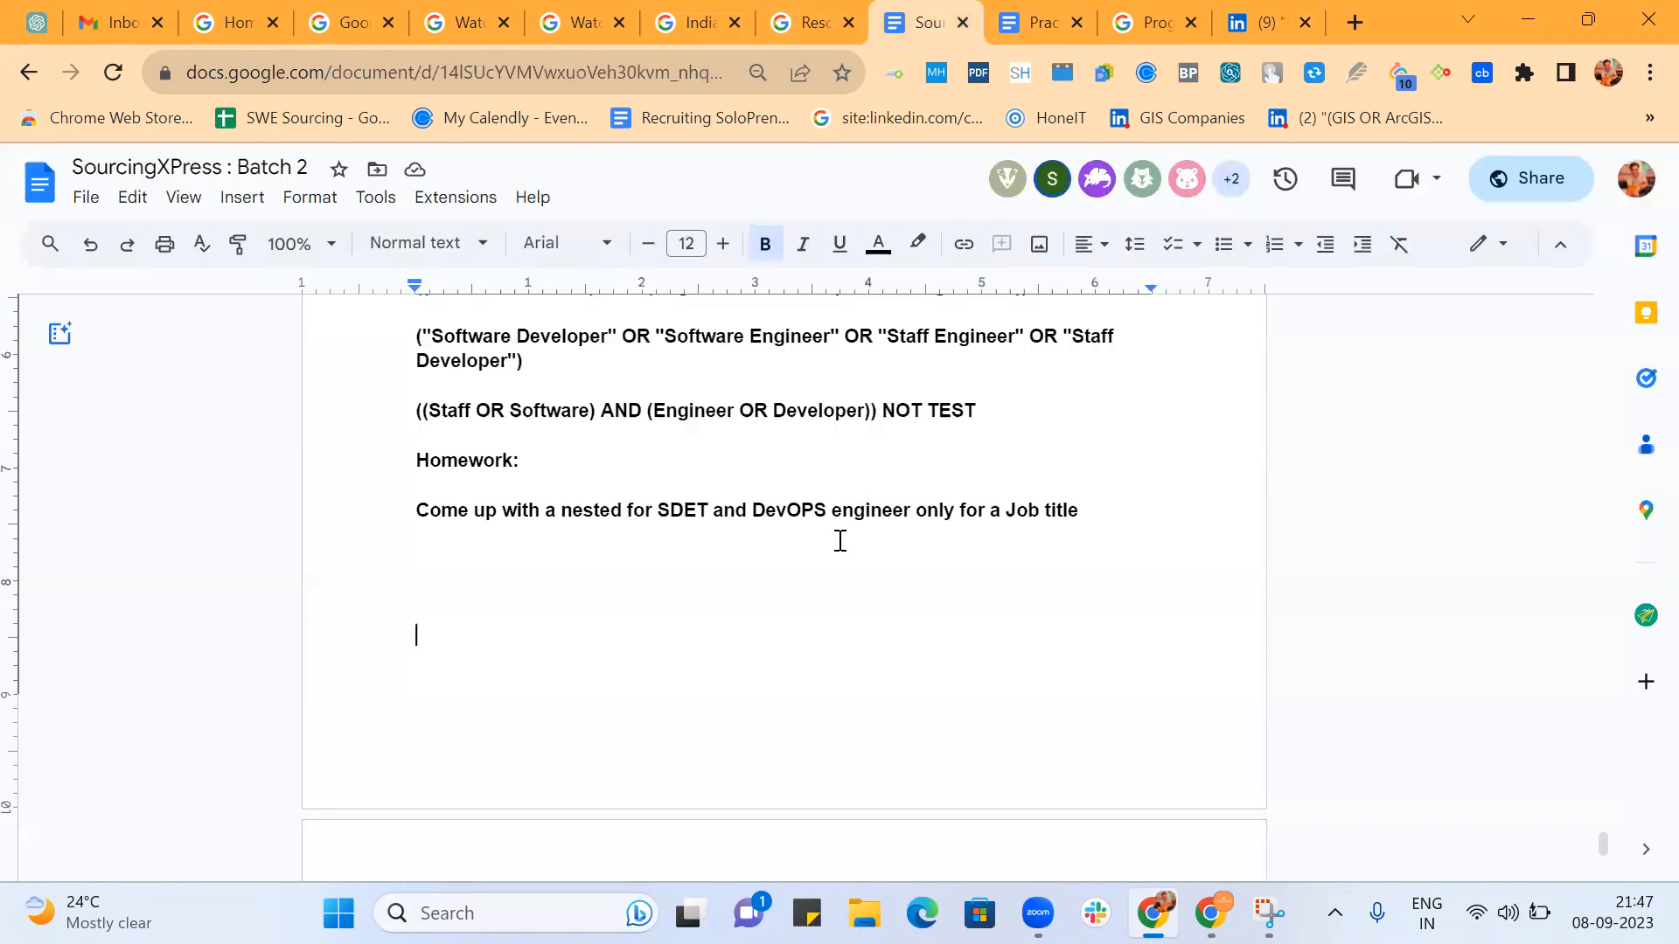
text(((("Test" OR"Testing" OR"Tester") AND ("QA" OR"Automation" OR"manual" OR"Quality" OR"Functional")) OR (("SW" OR"Software") AND ("Test" OR"Testing" OR"Tester")) OR ("SDET" OR"Test" OR"Testing" OR"tester")))
click(422, 485)
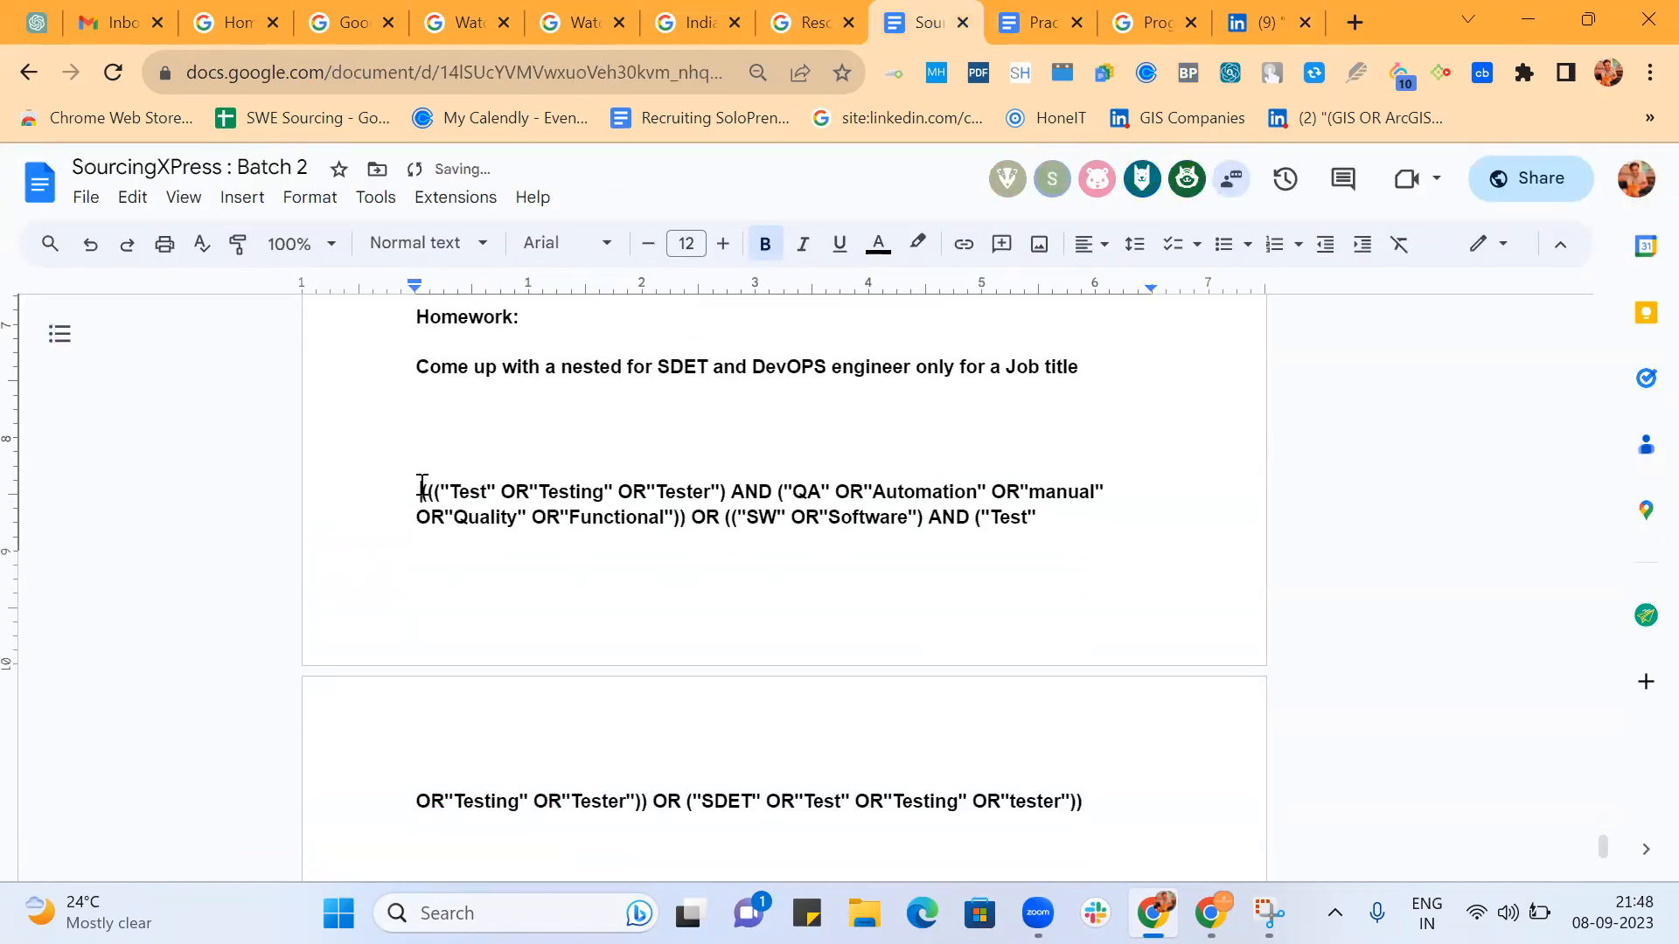
key(Return)
scroll(421, 485, down, 4)
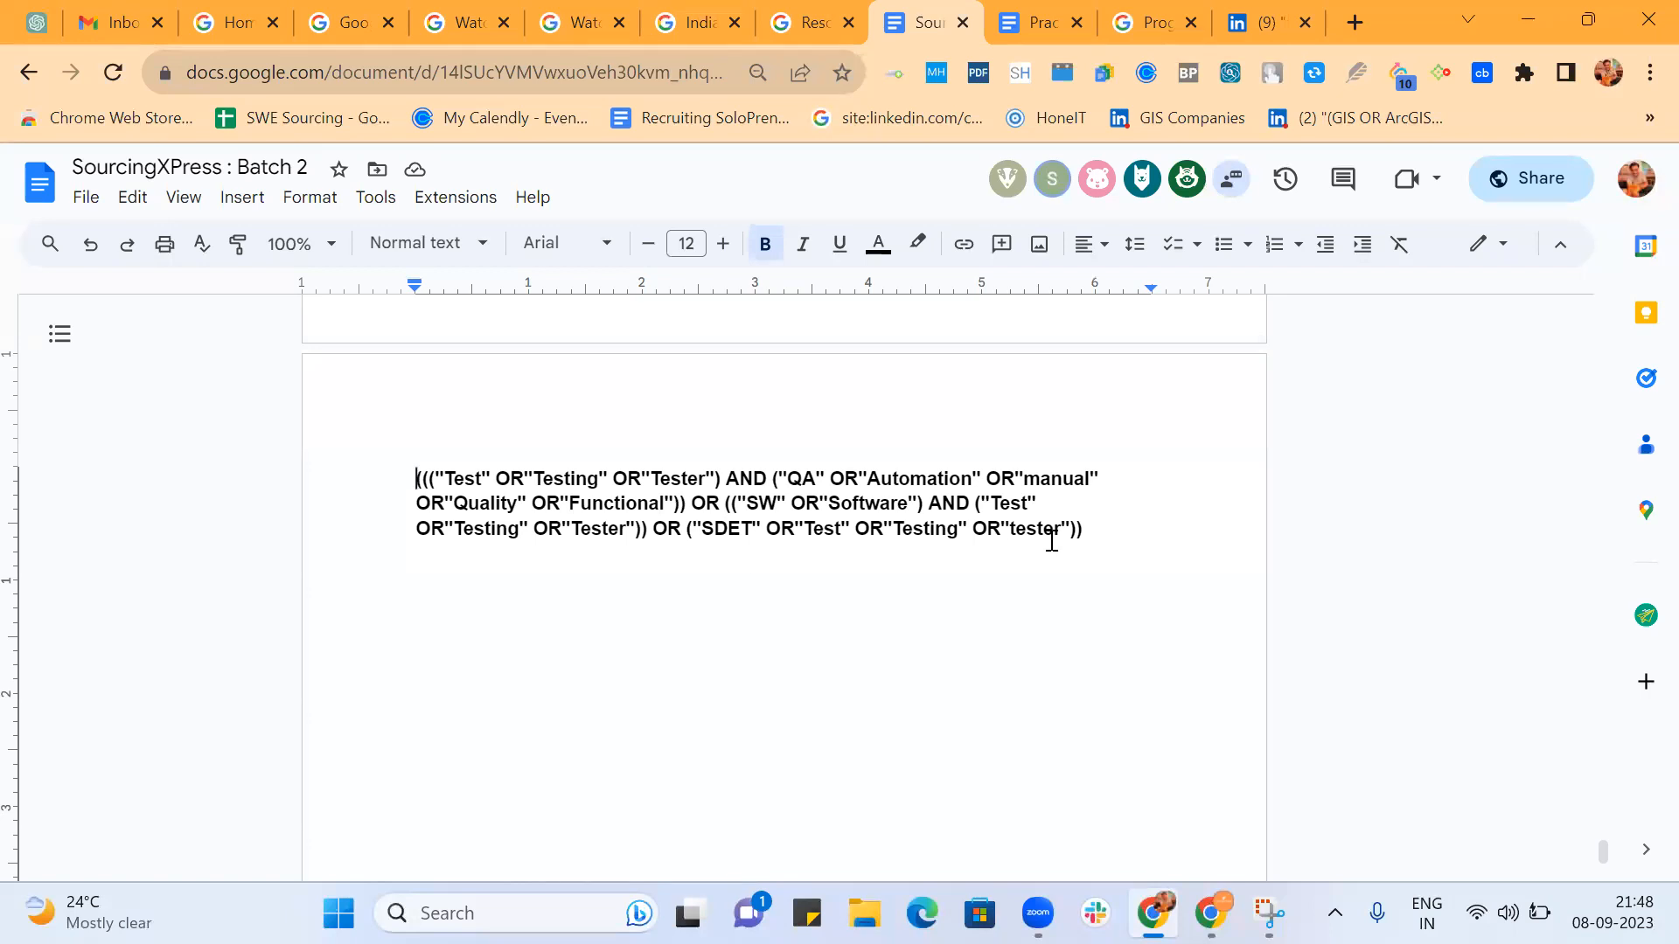
Copy the Boolean string from the document, replace LinkedIn's Title filter text with it, and show the results.
drag(1084, 530, 341, 450)
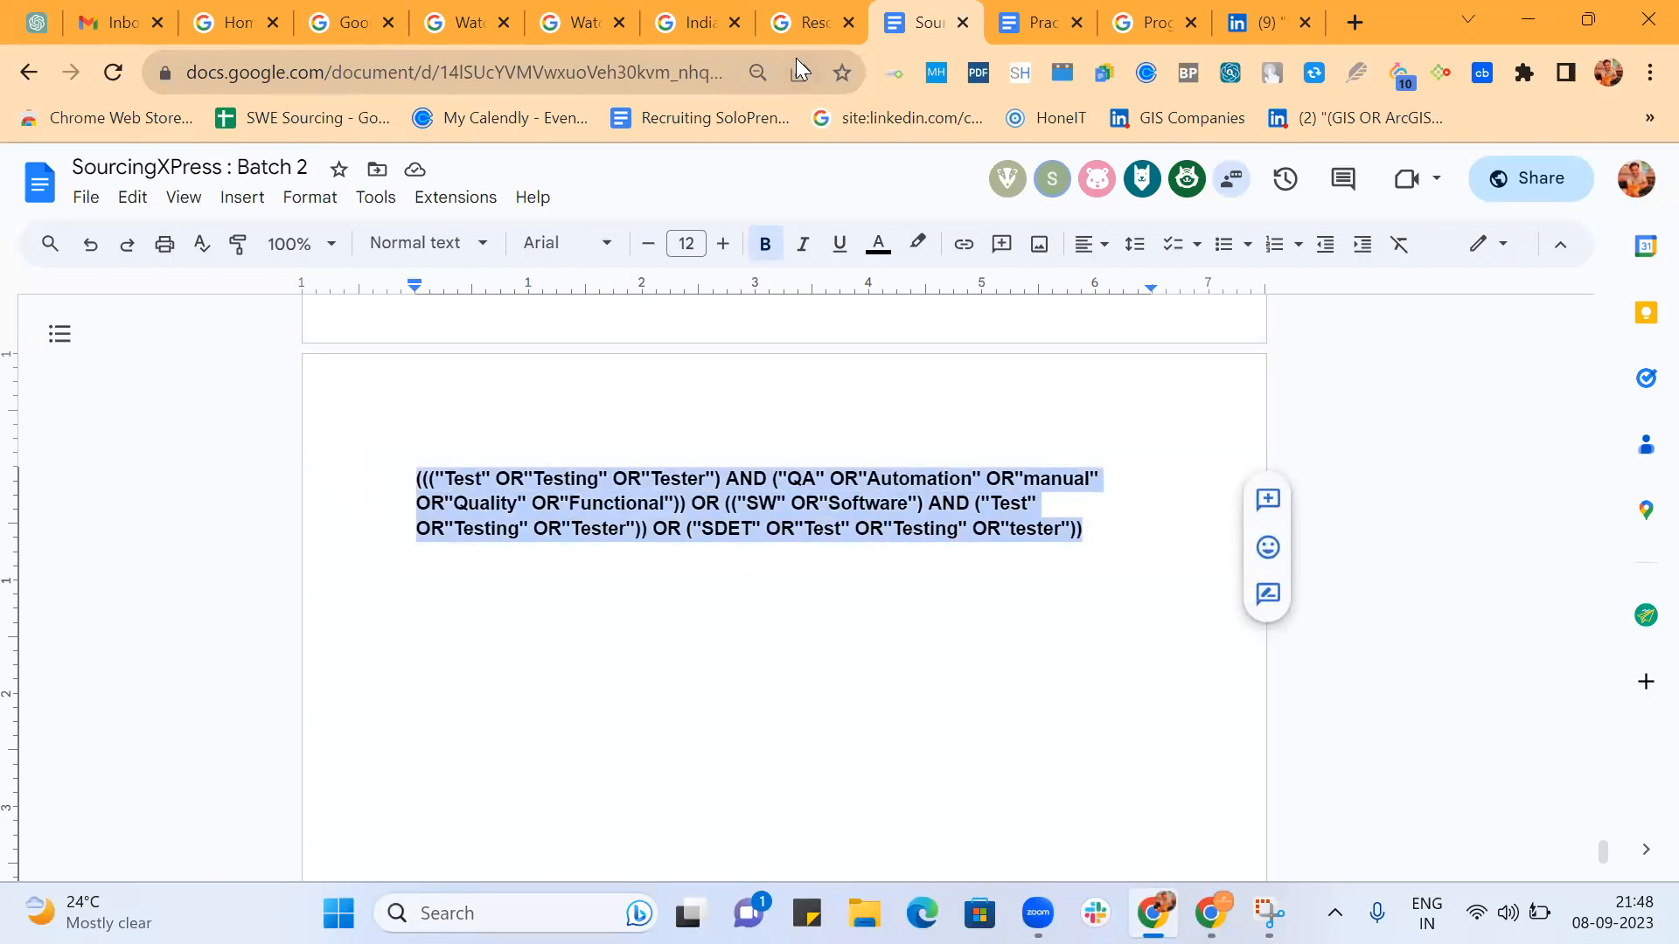
click(1270, 21)
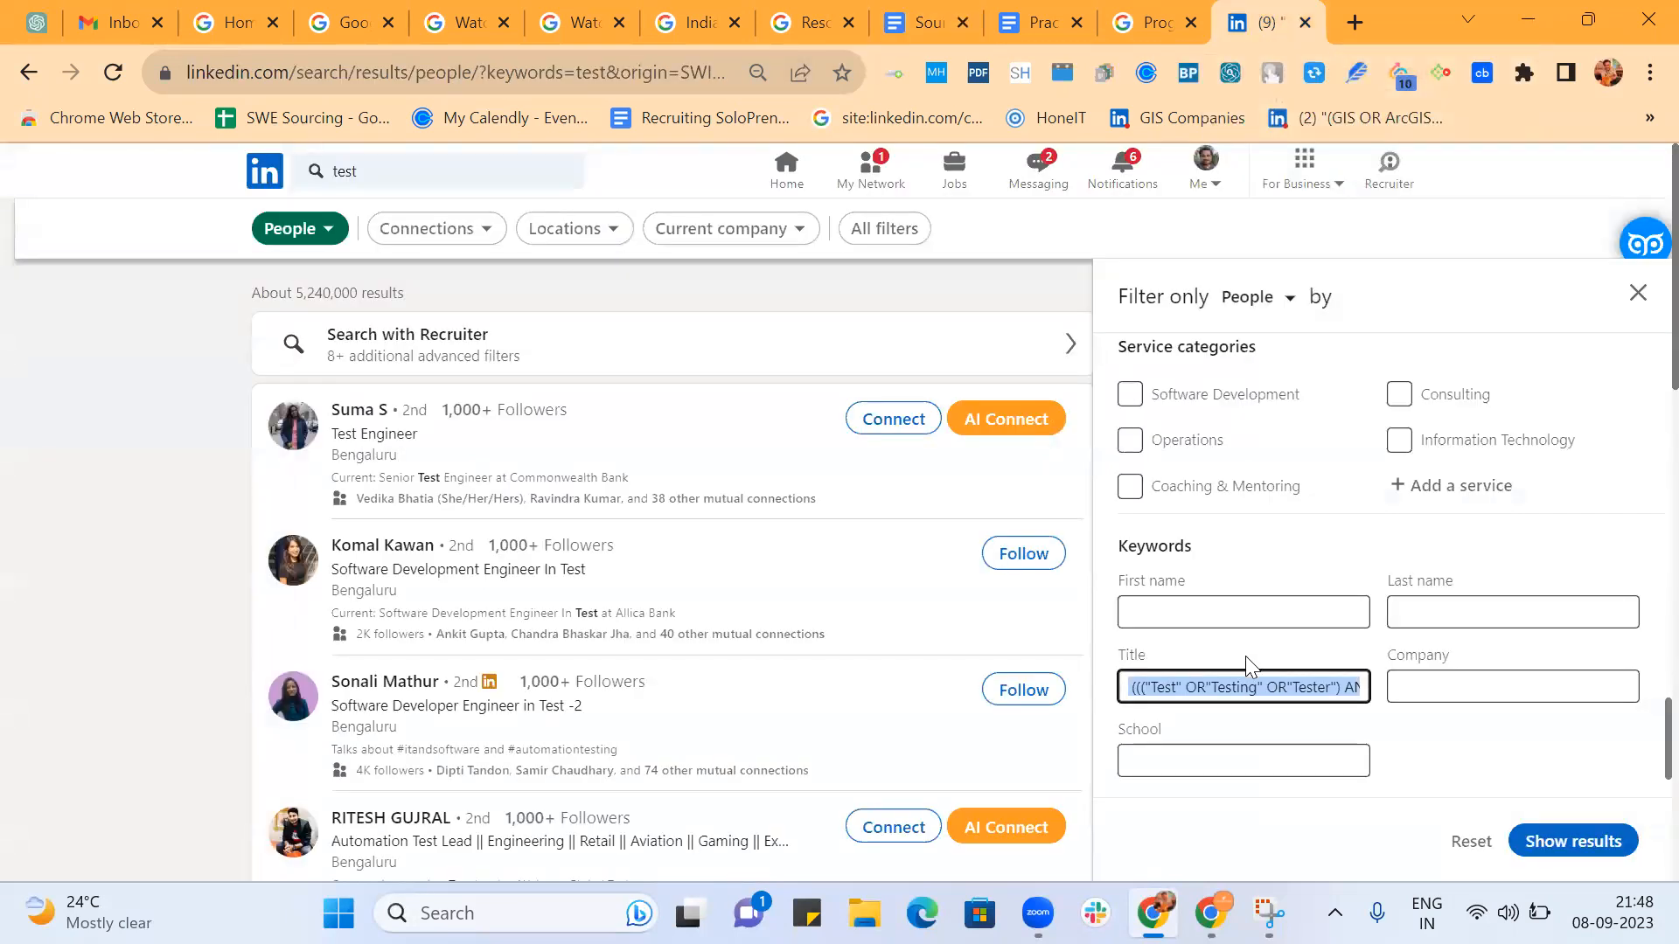
click(1251, 685)
key(ctrl+a)
key(BackSpace)
key(ctrl+v)
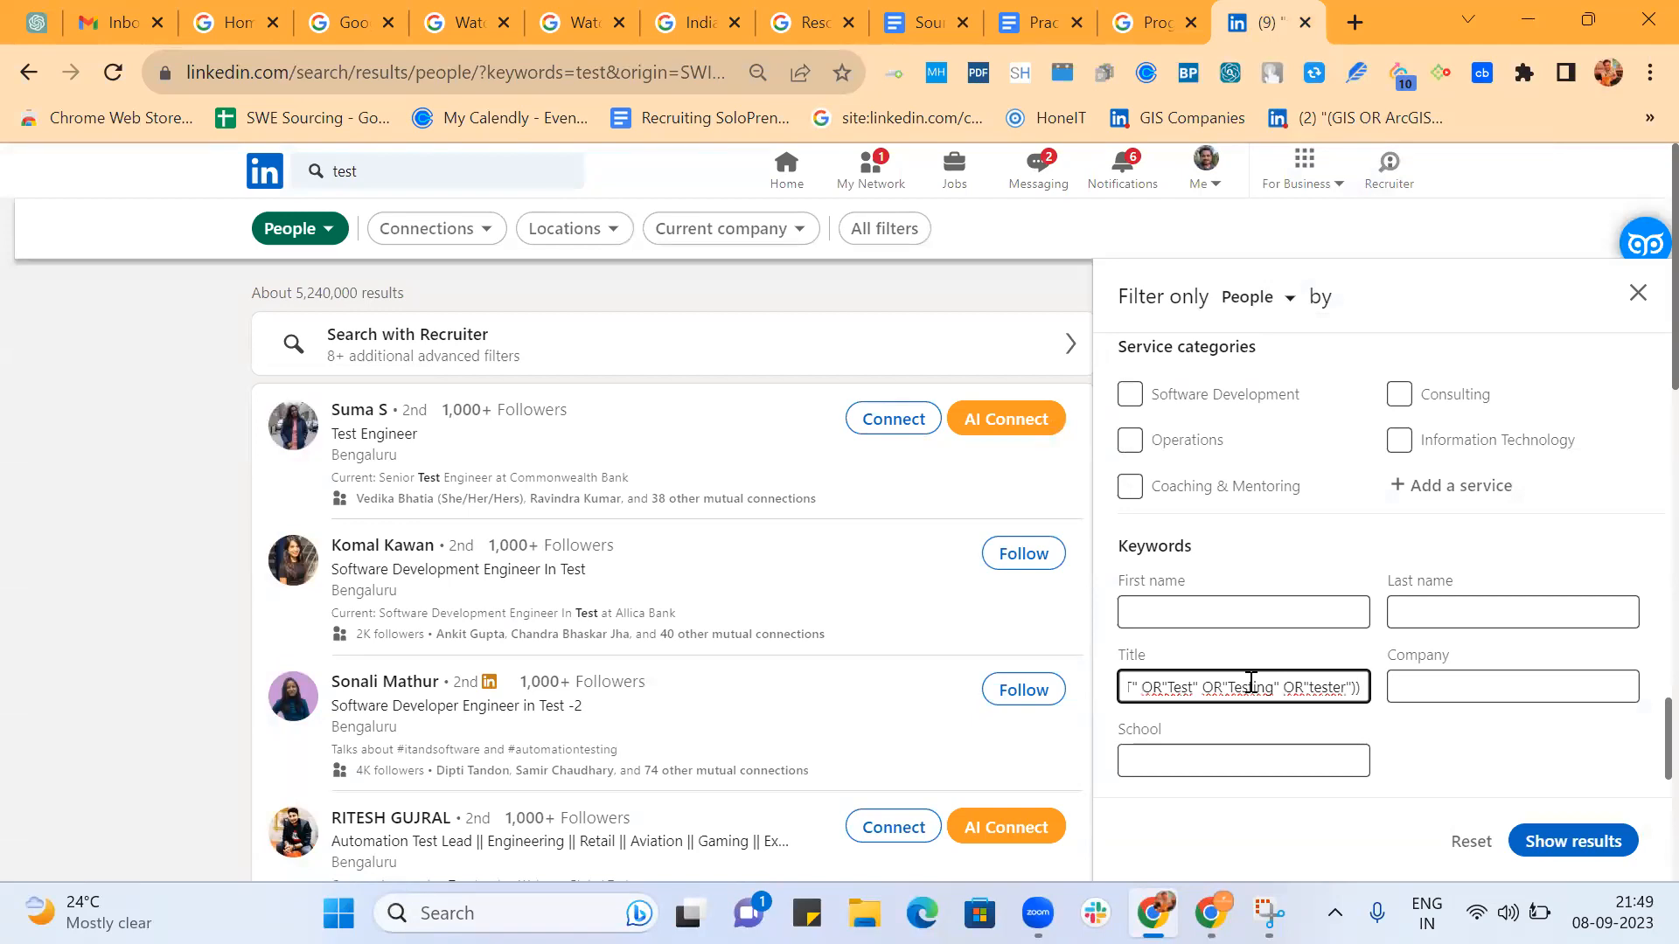
click(1607, 844)
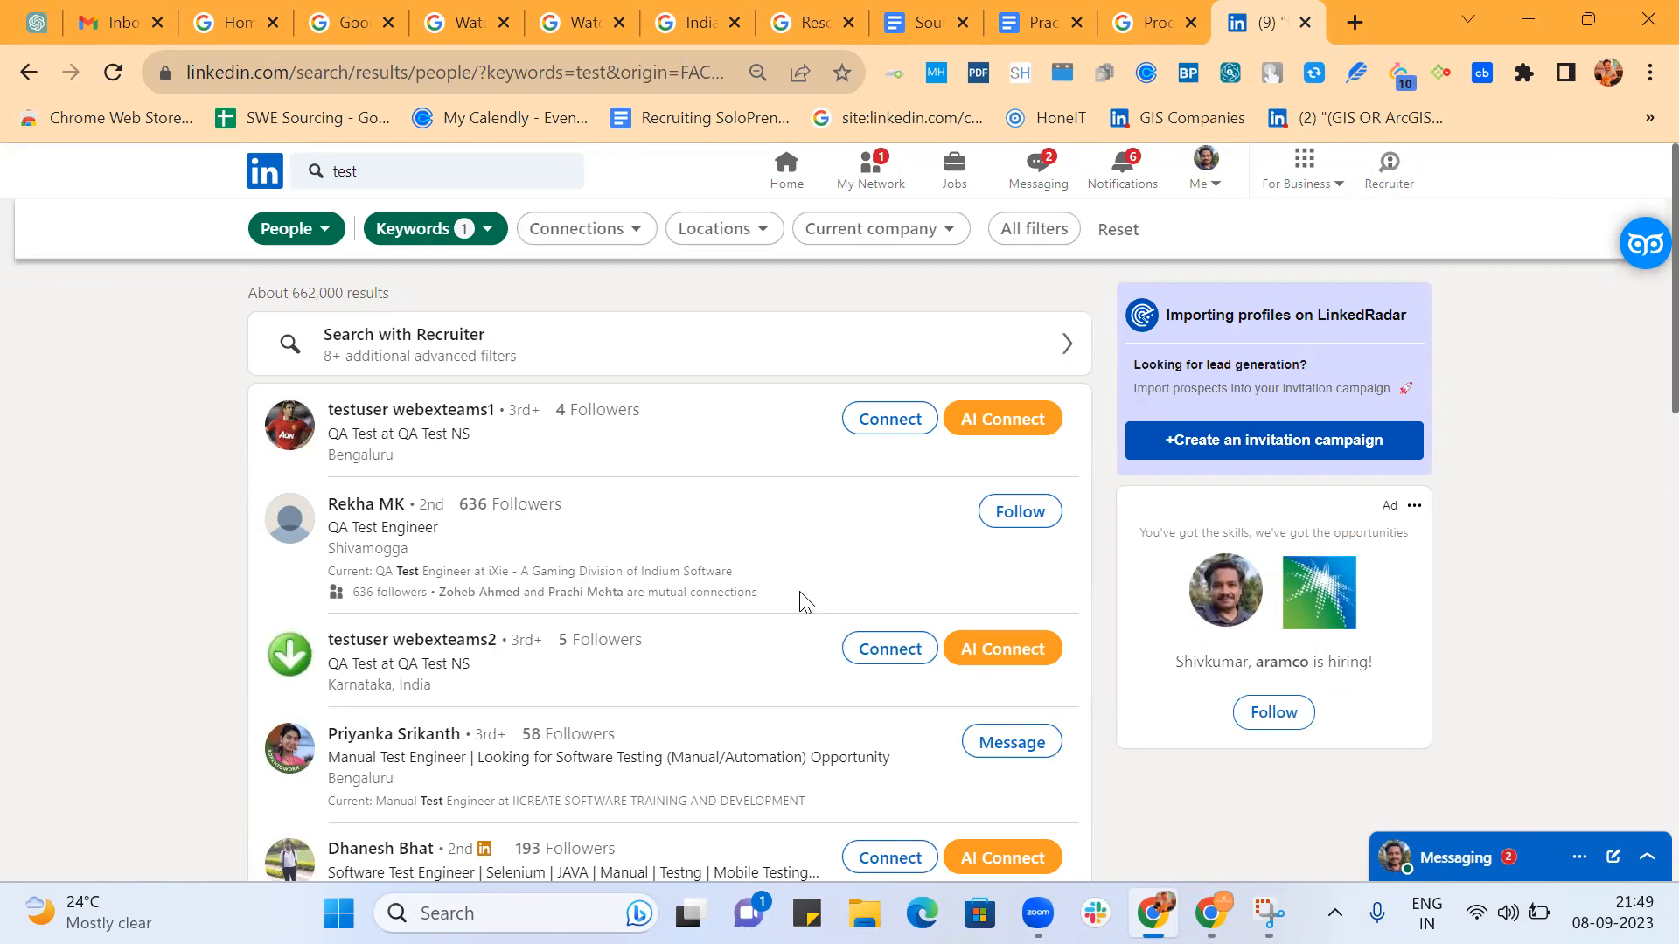
Filter the people results by the locations Hyderabad, Telangana, India and Greater Hyderabad Area.
click(746, 236)
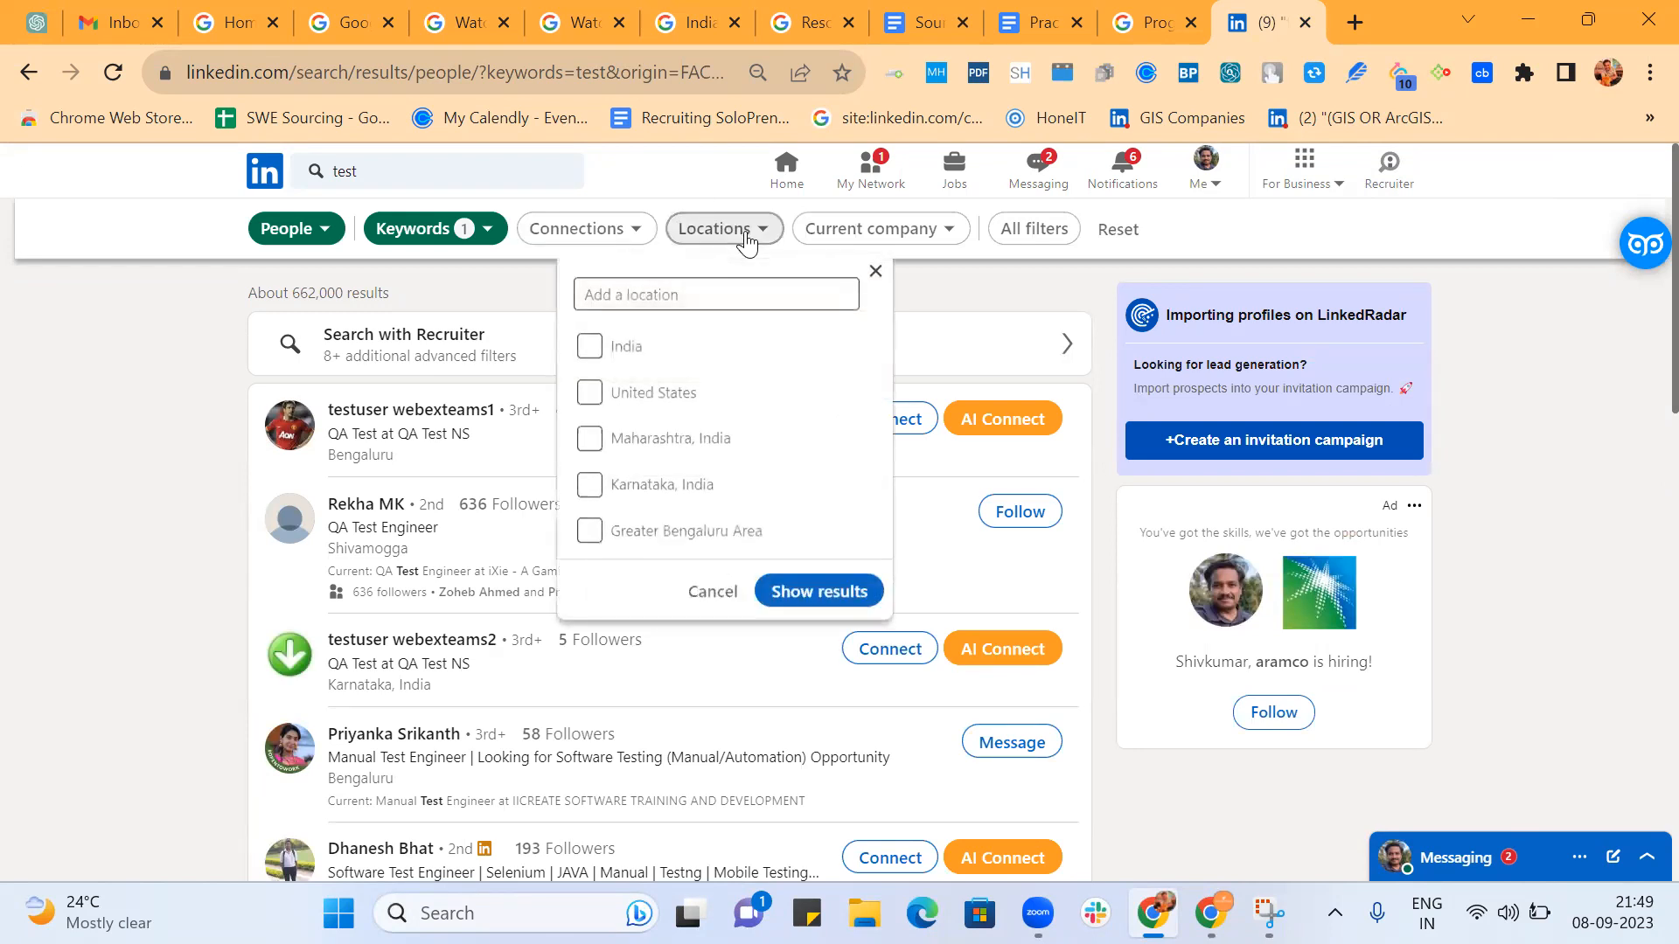
click(678, 293)
text(h)
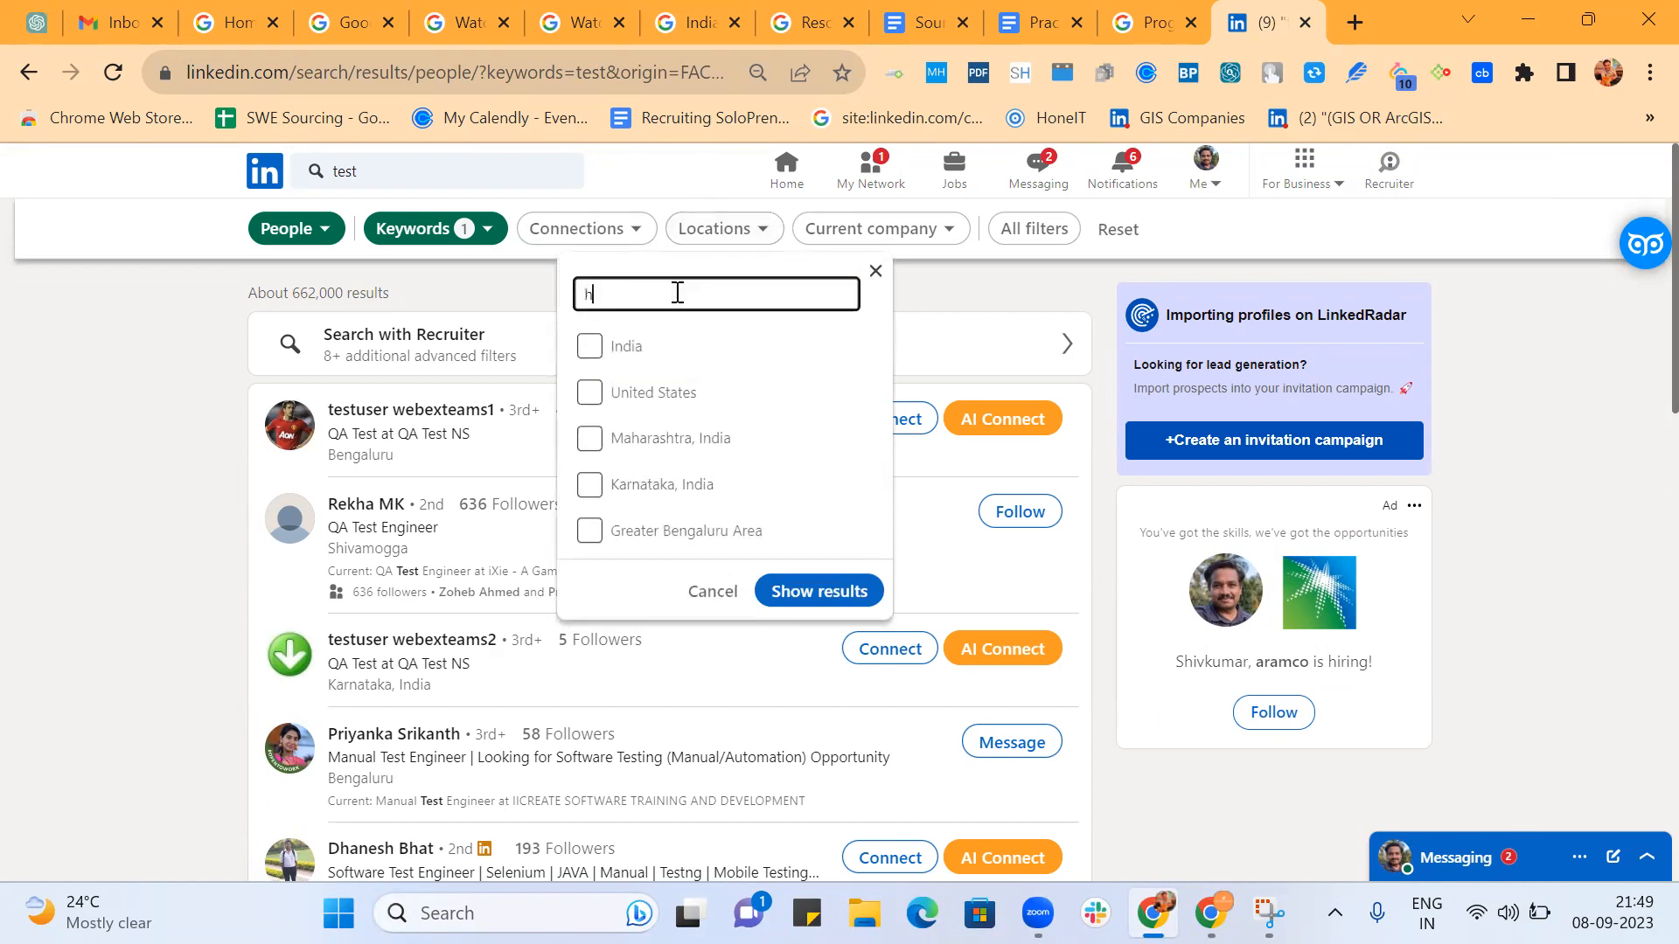
text(yder)
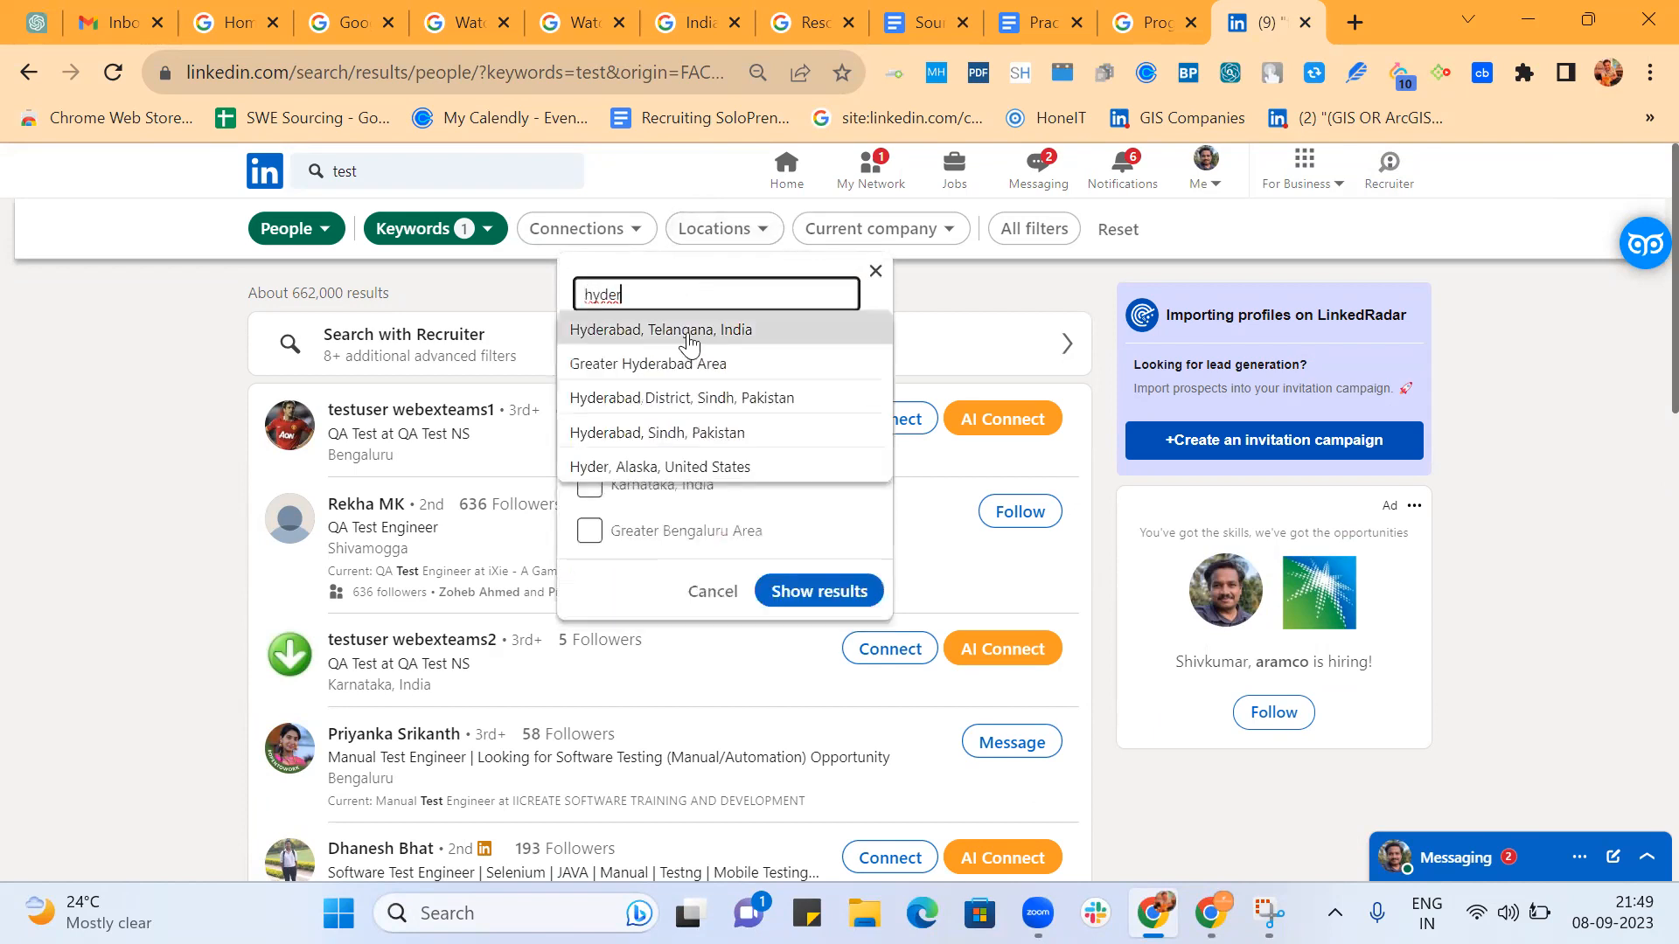
click(690, 342)
text(hyder)
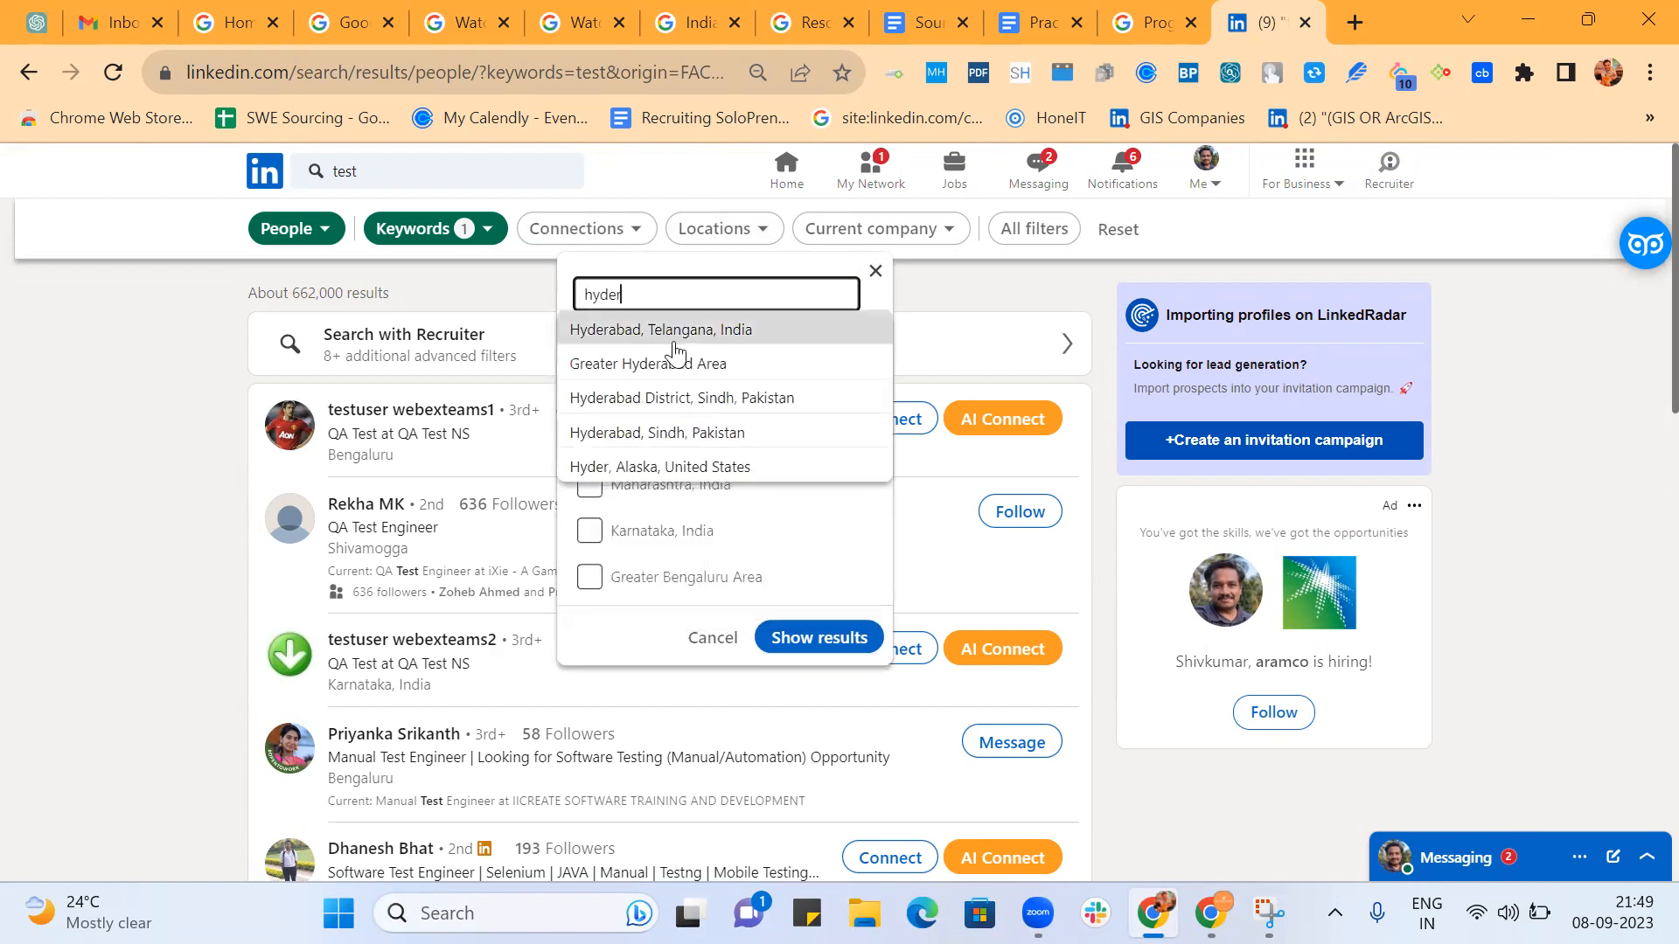
click(675, 363)
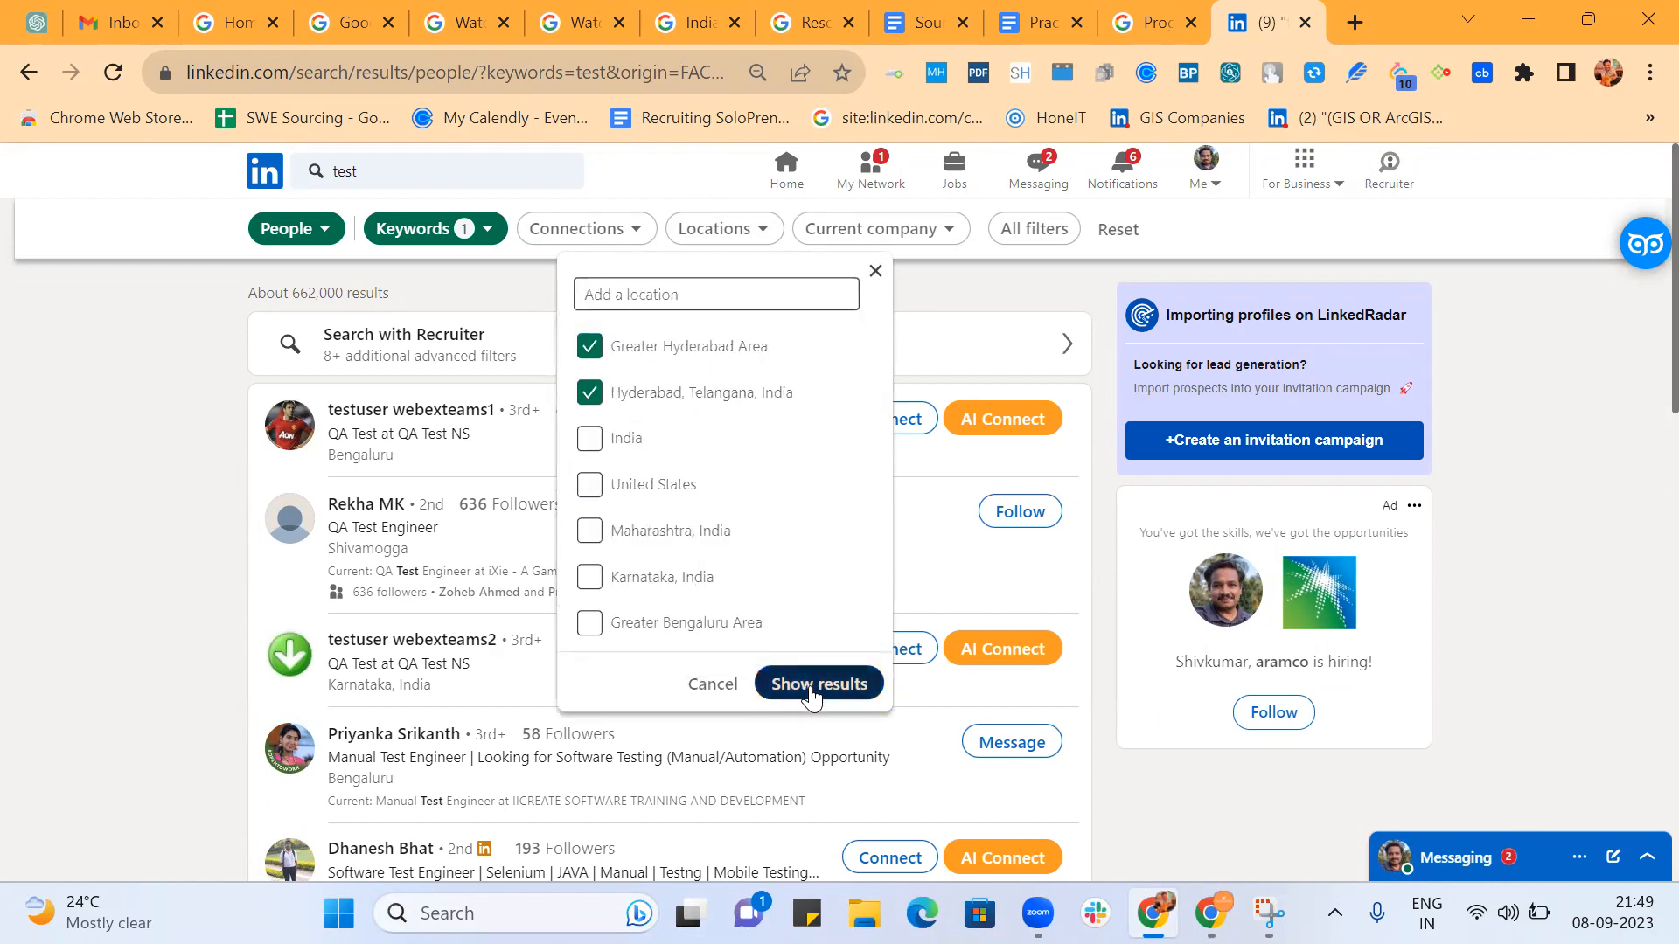
click(812, 691)
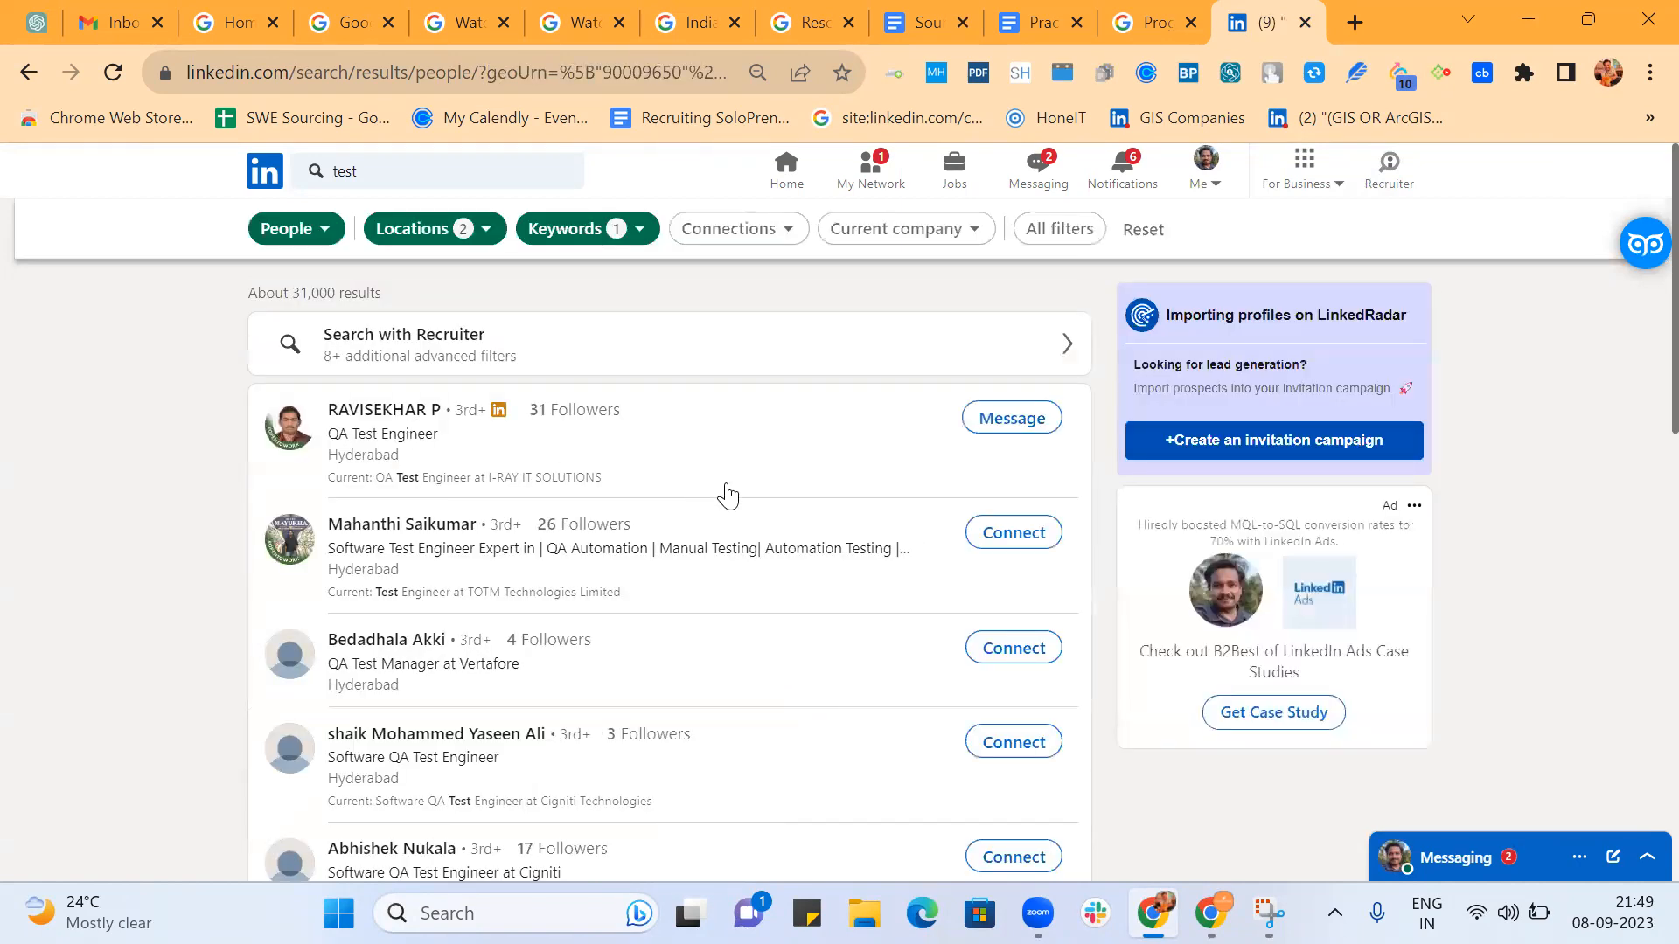
Go to results page 100 and check the job titles of the people listed there.
scroll(727, 495, down, 15)
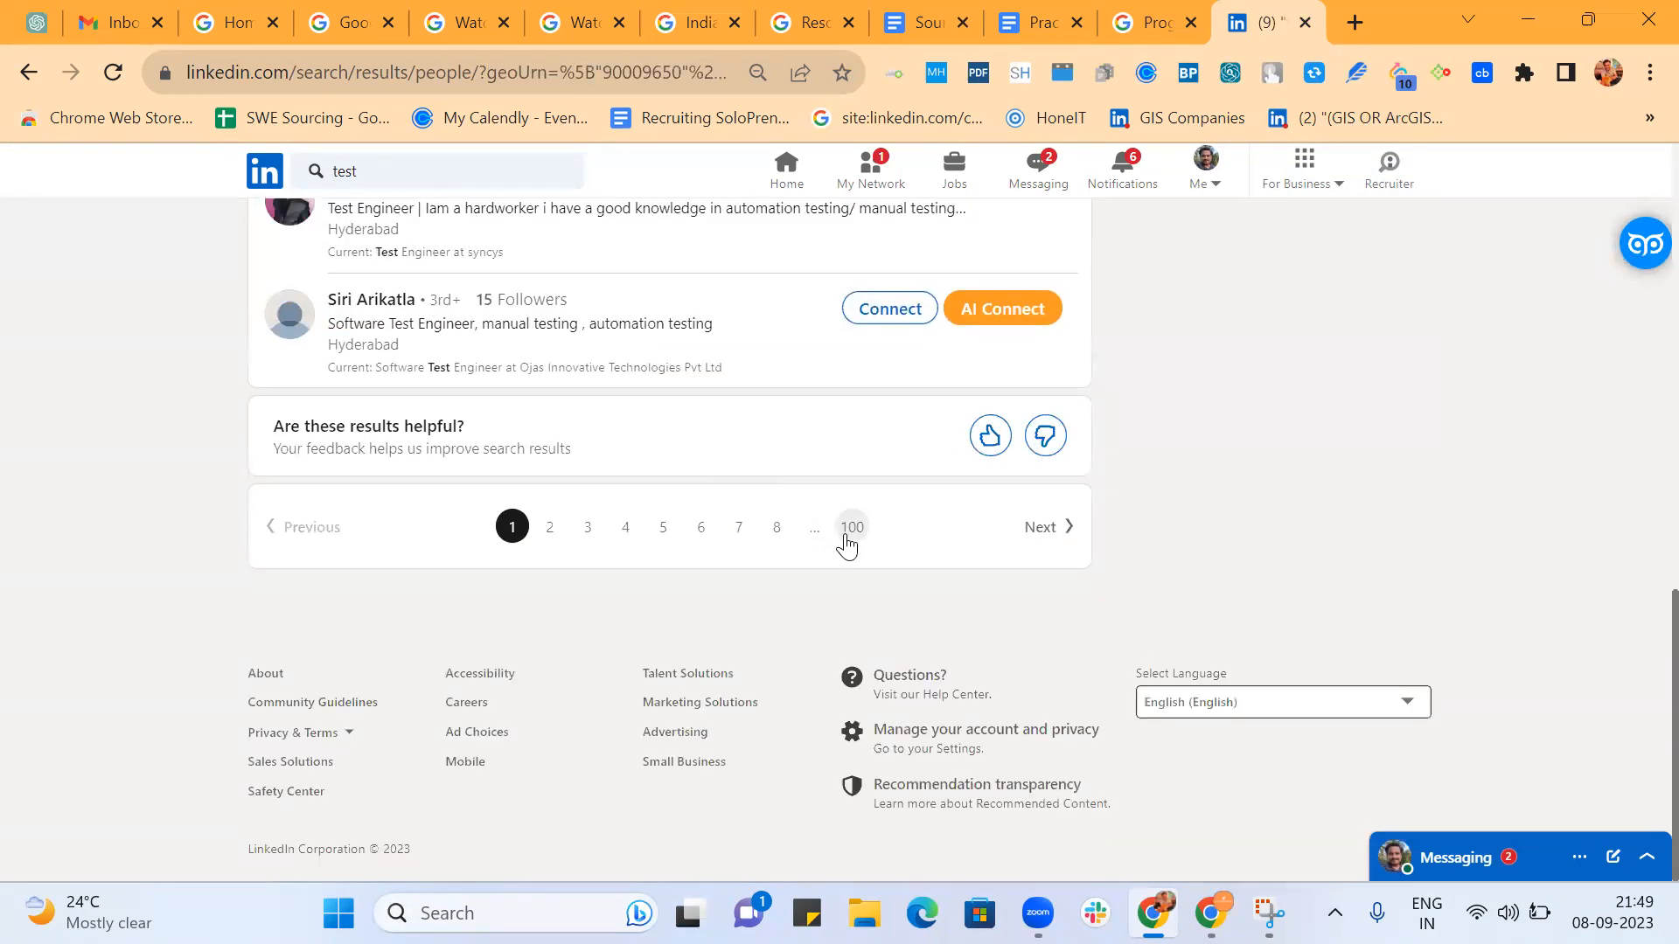
click(845, 539)
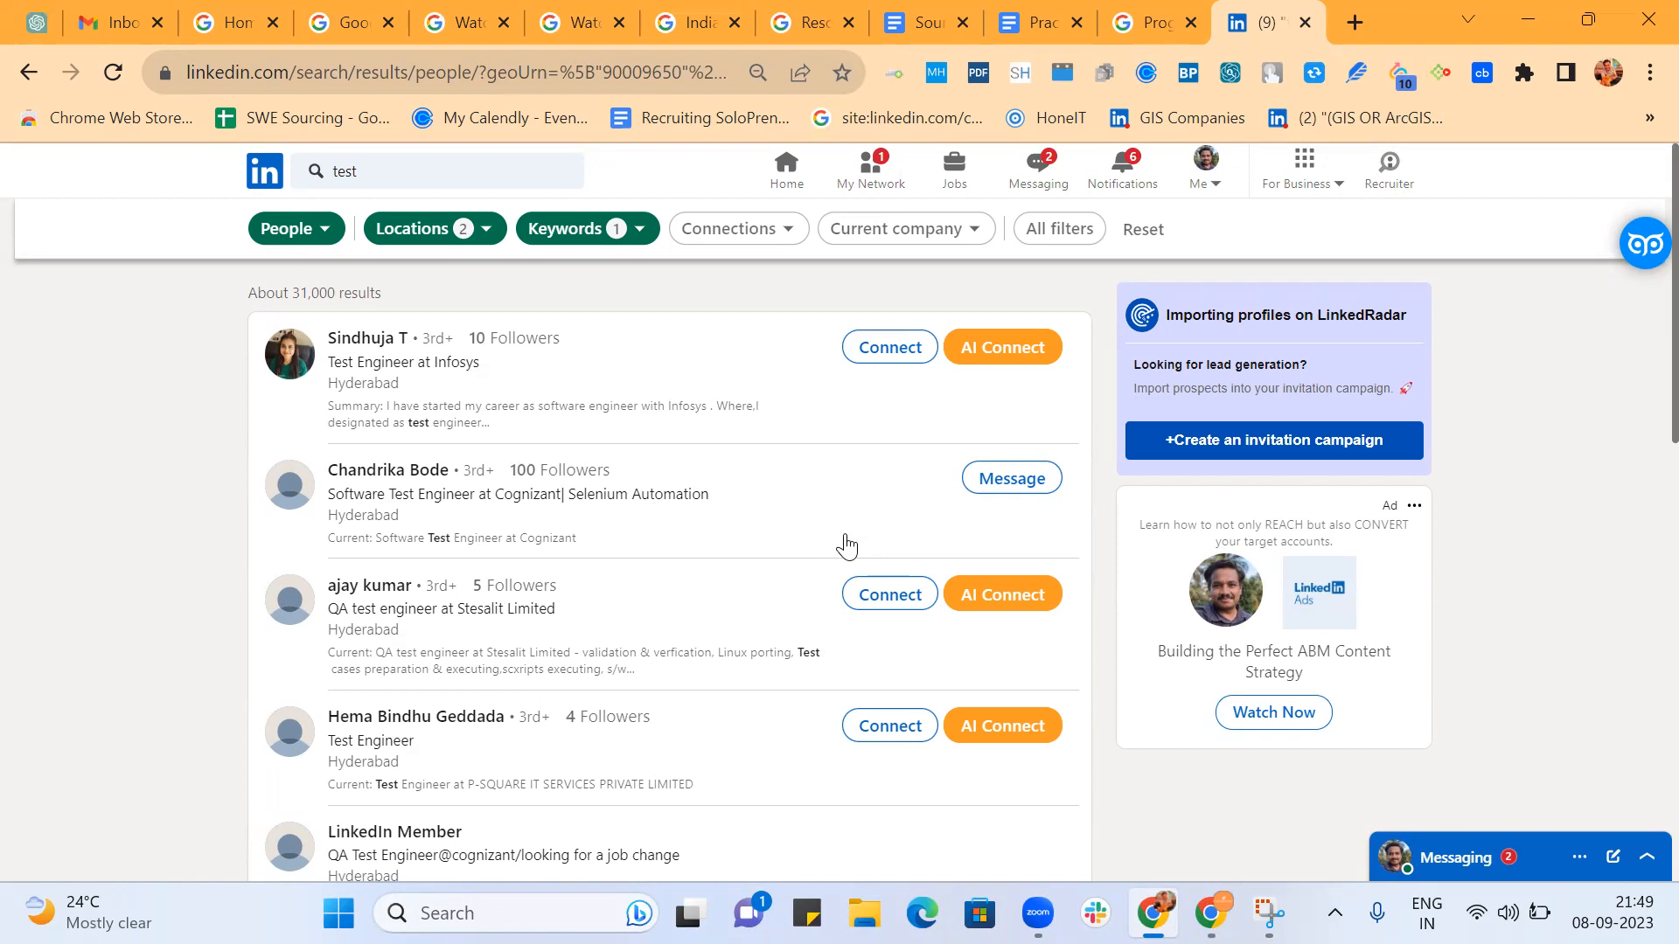
scroll(845, 542, down, 12)
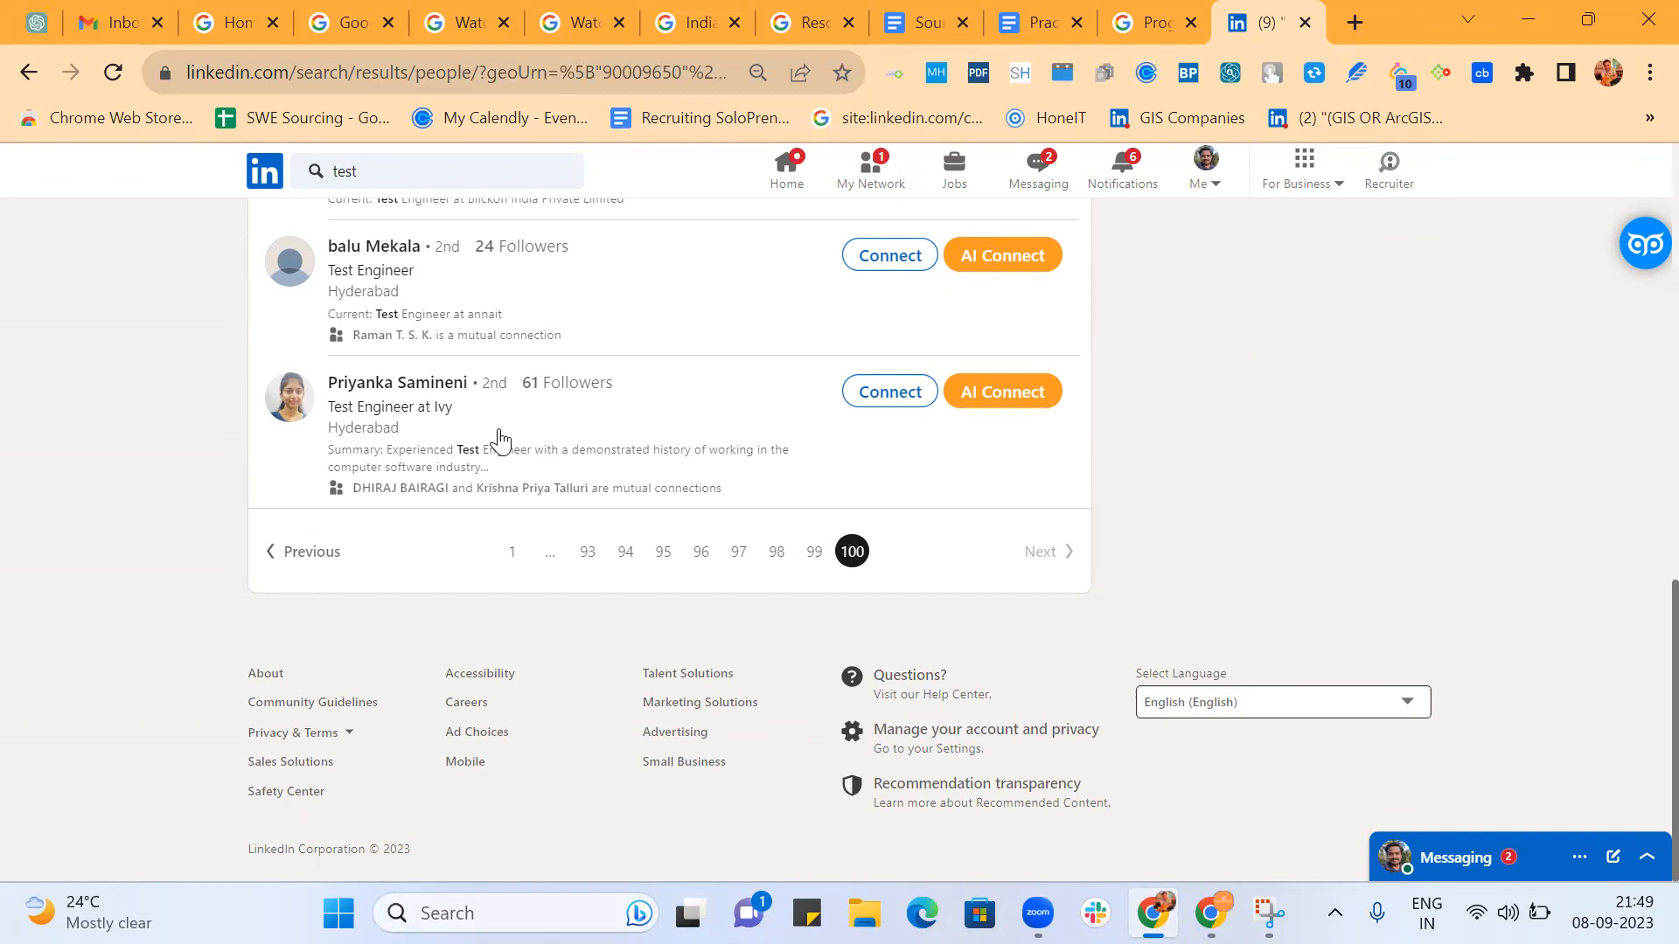
scroll(498, 438, up, 15)
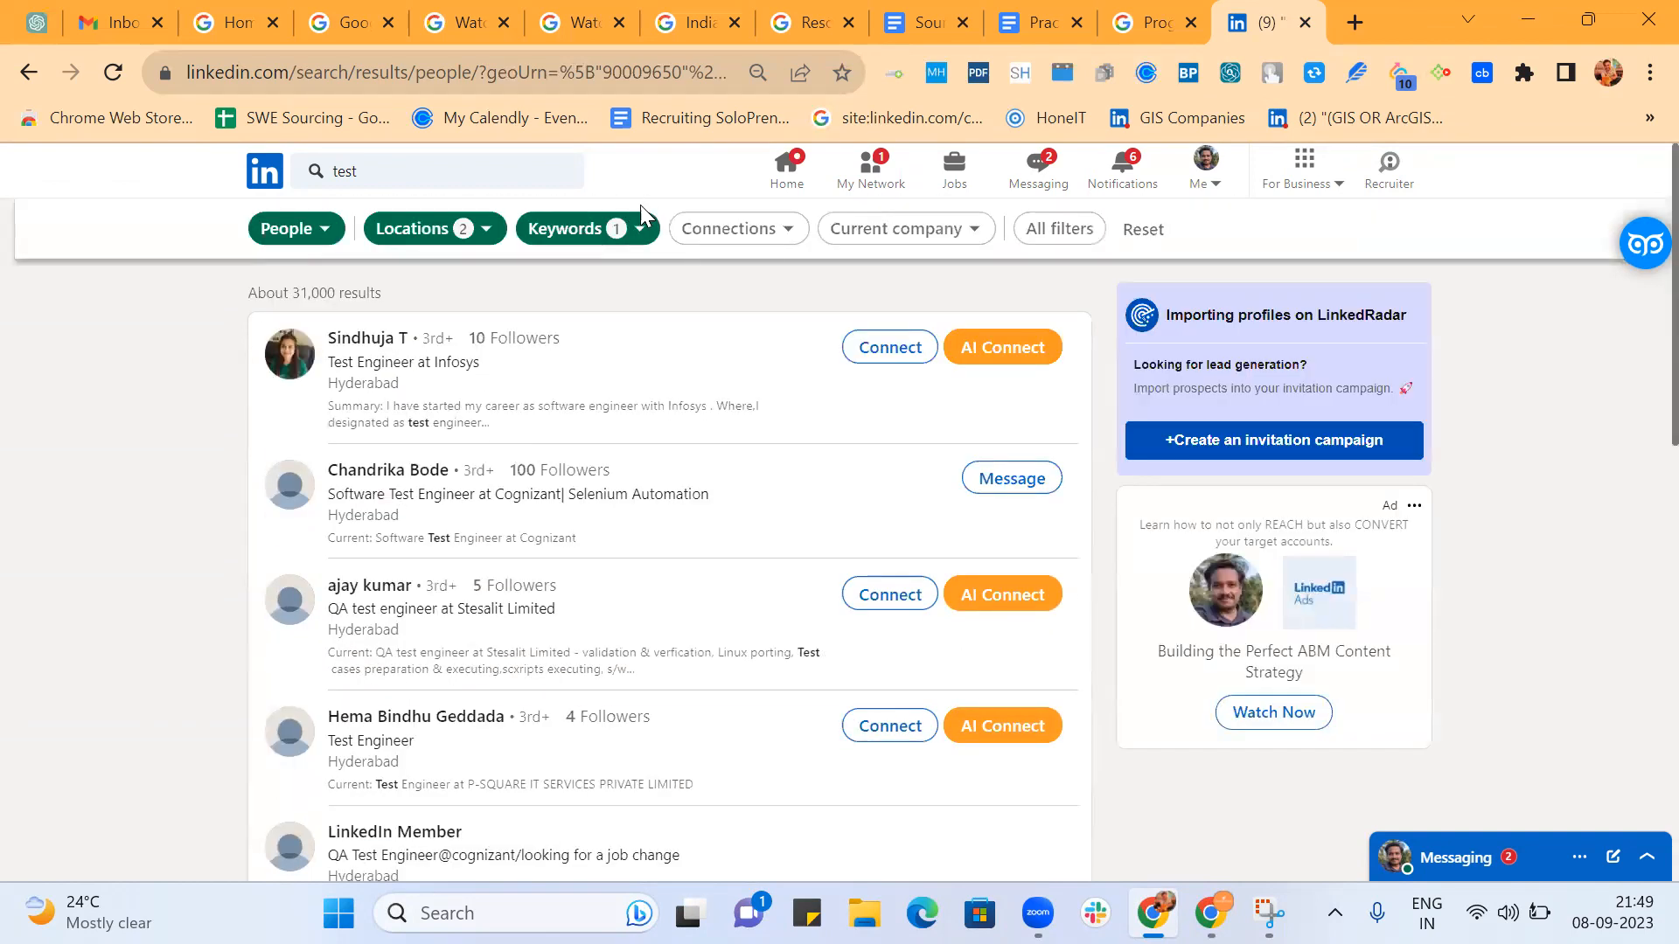
Delete one opening parenthesis from the start of the Title filter string and rerun the search.
click(636, 234)
click(449, 451)
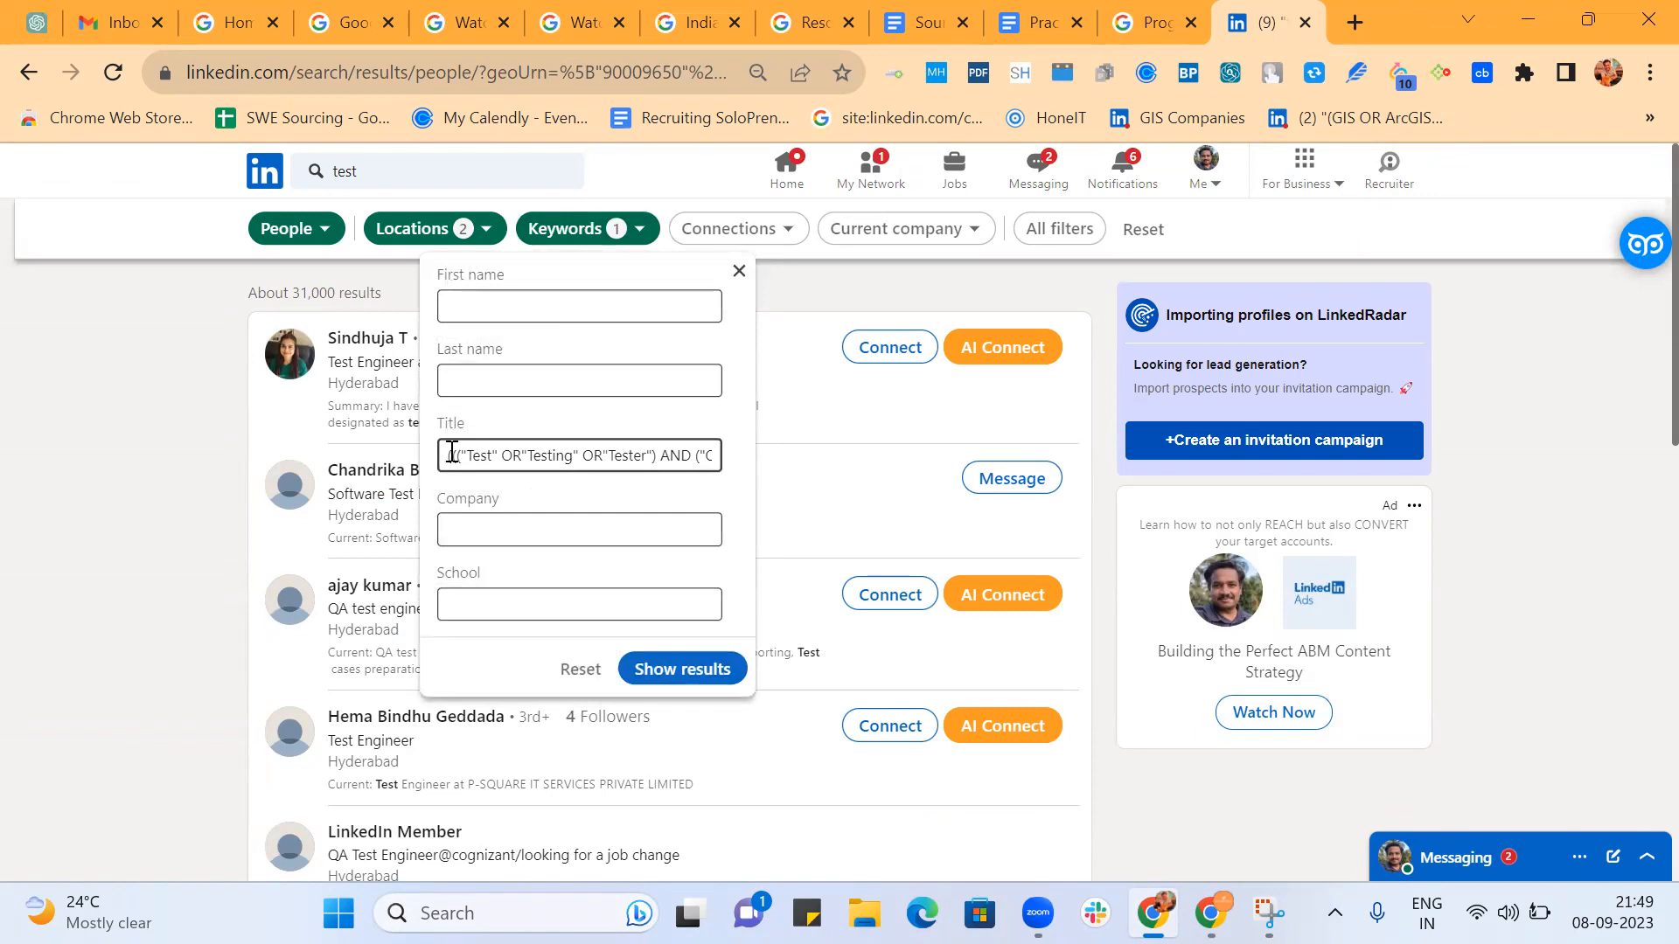
key(BackSpace)
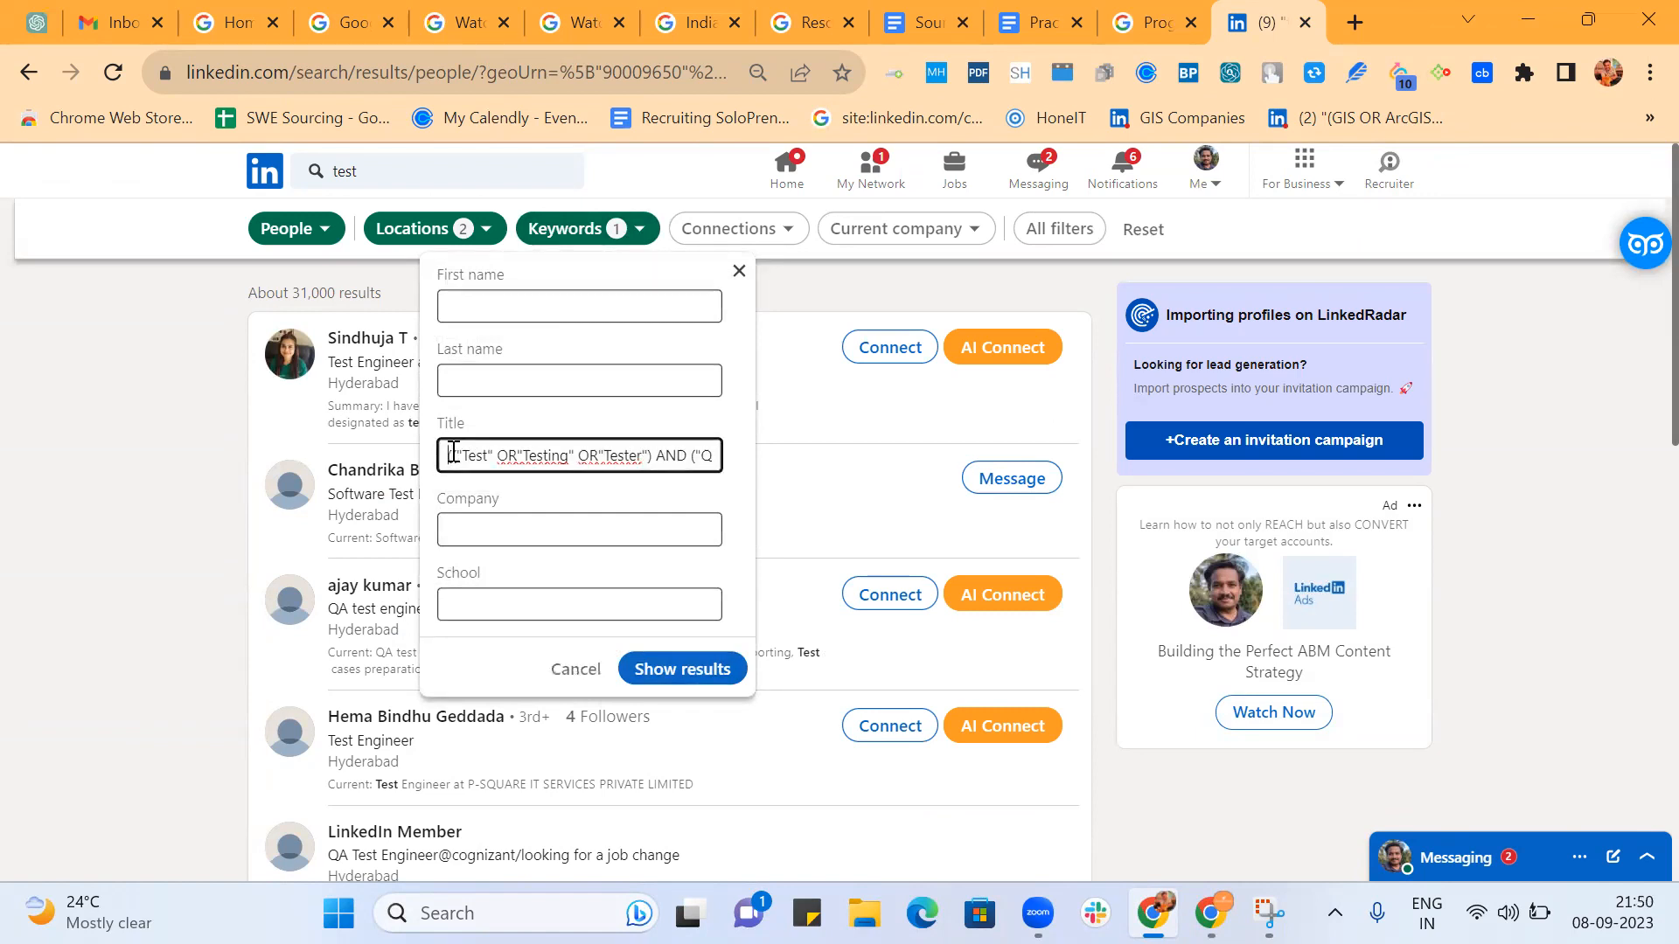
click(668, 679)
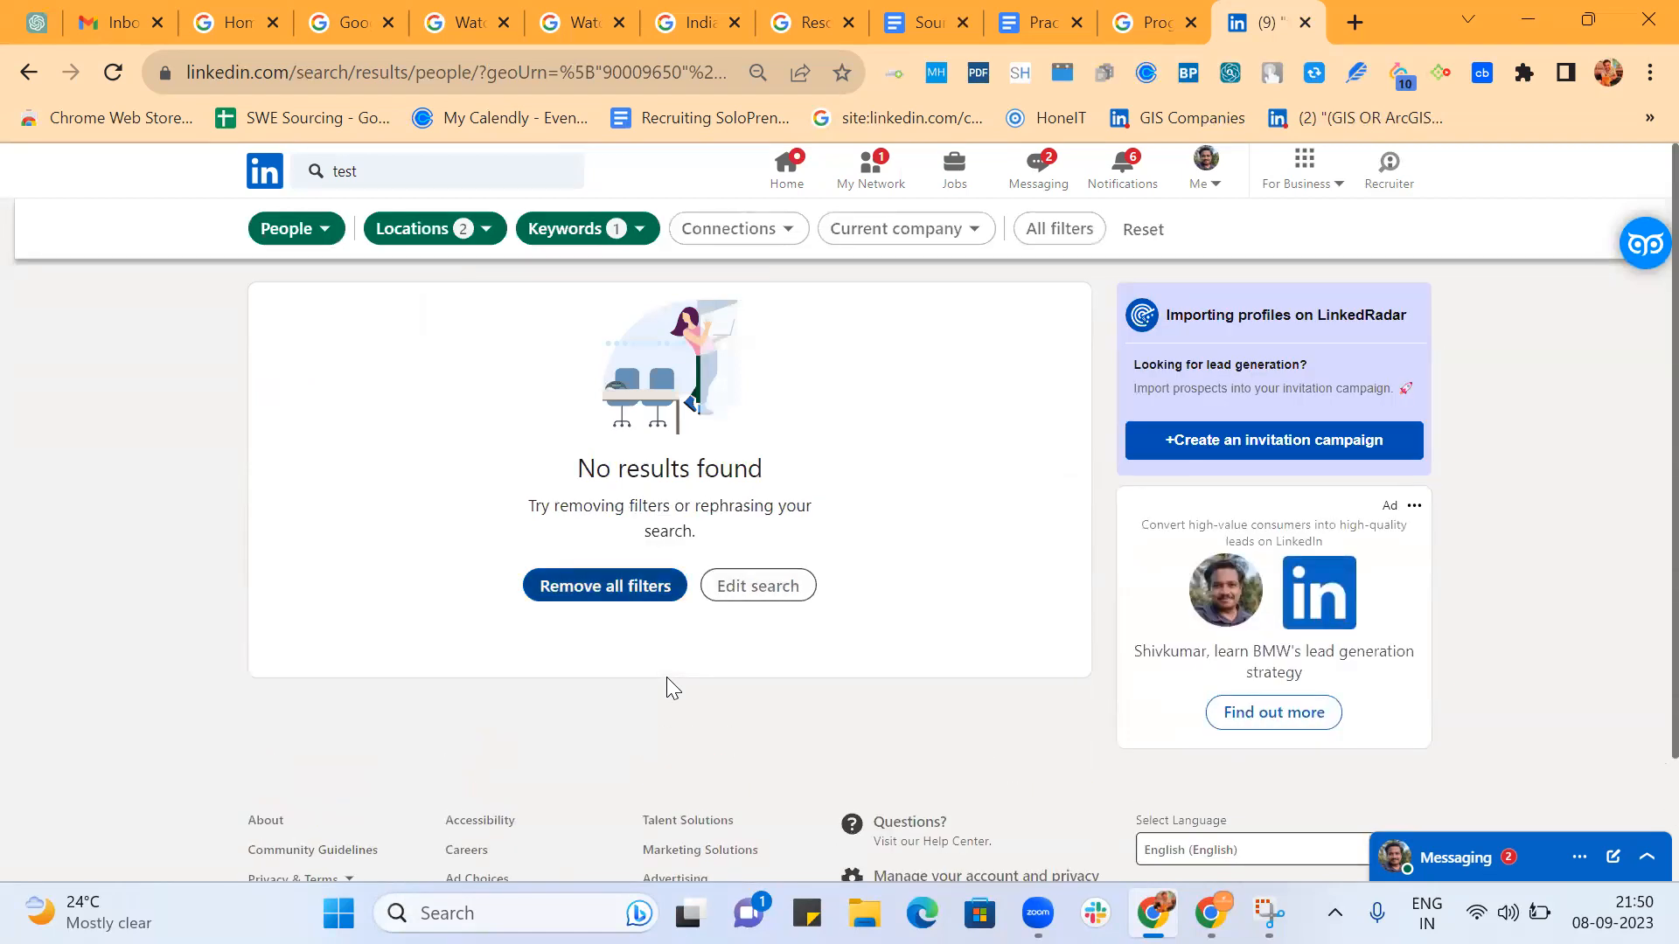
Restore the opening parenthesis at the start of the Title filter string and show the results again.
click(641, 230)
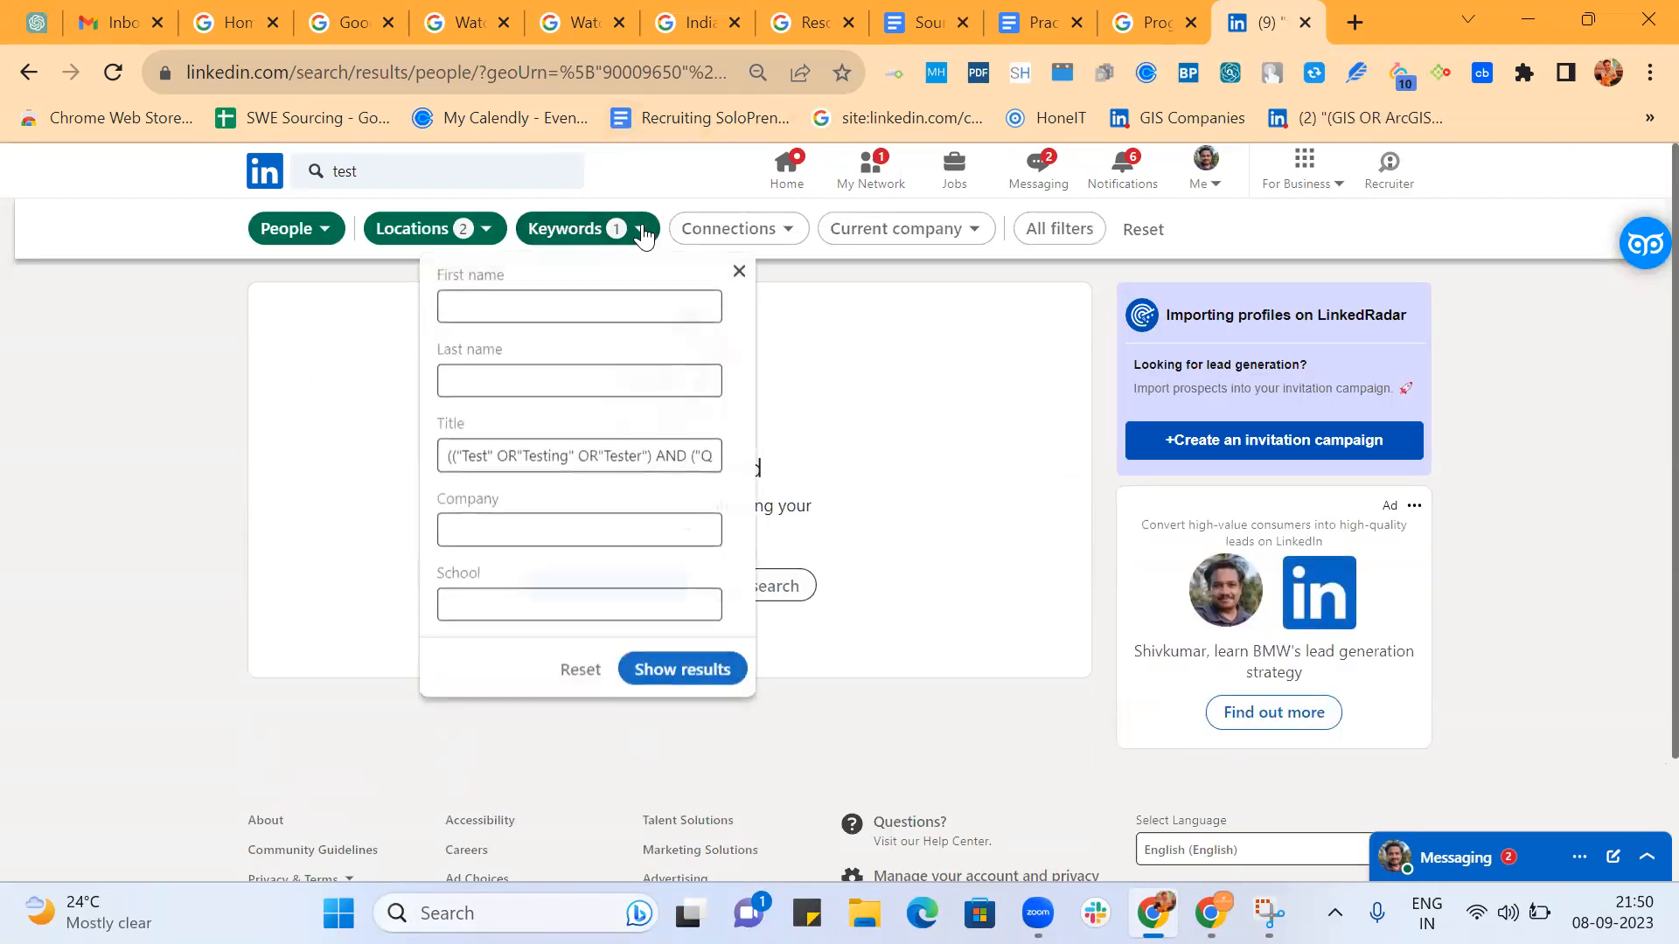
click(454, 457)
click(444, 456)
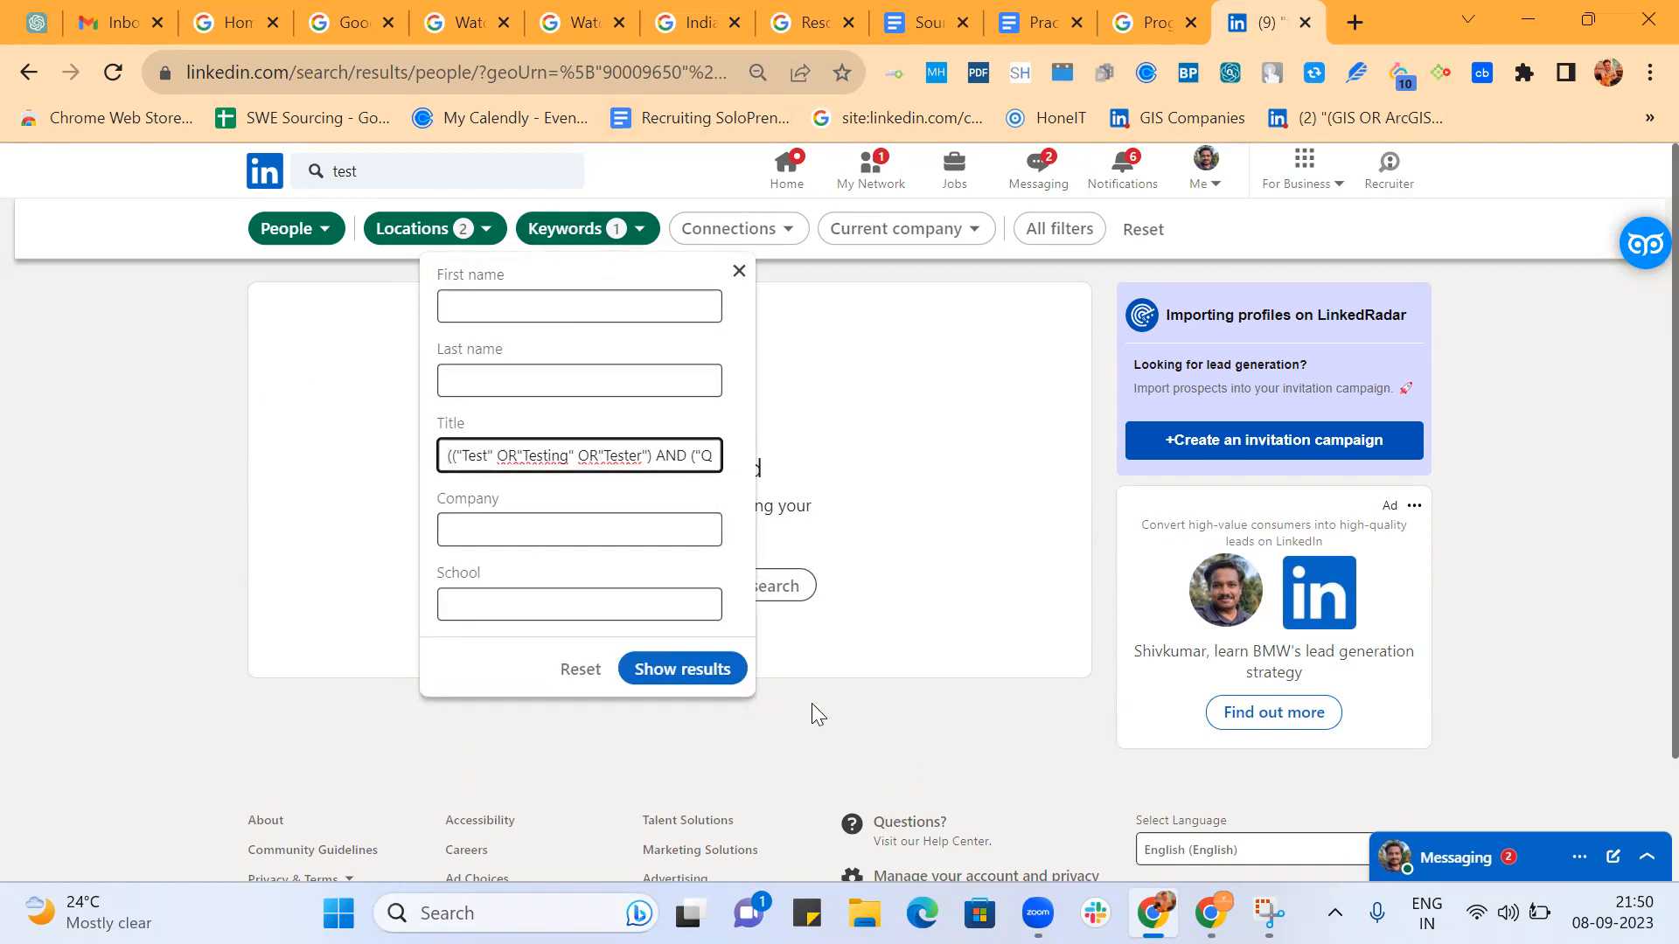
text(()
click(698, 672)
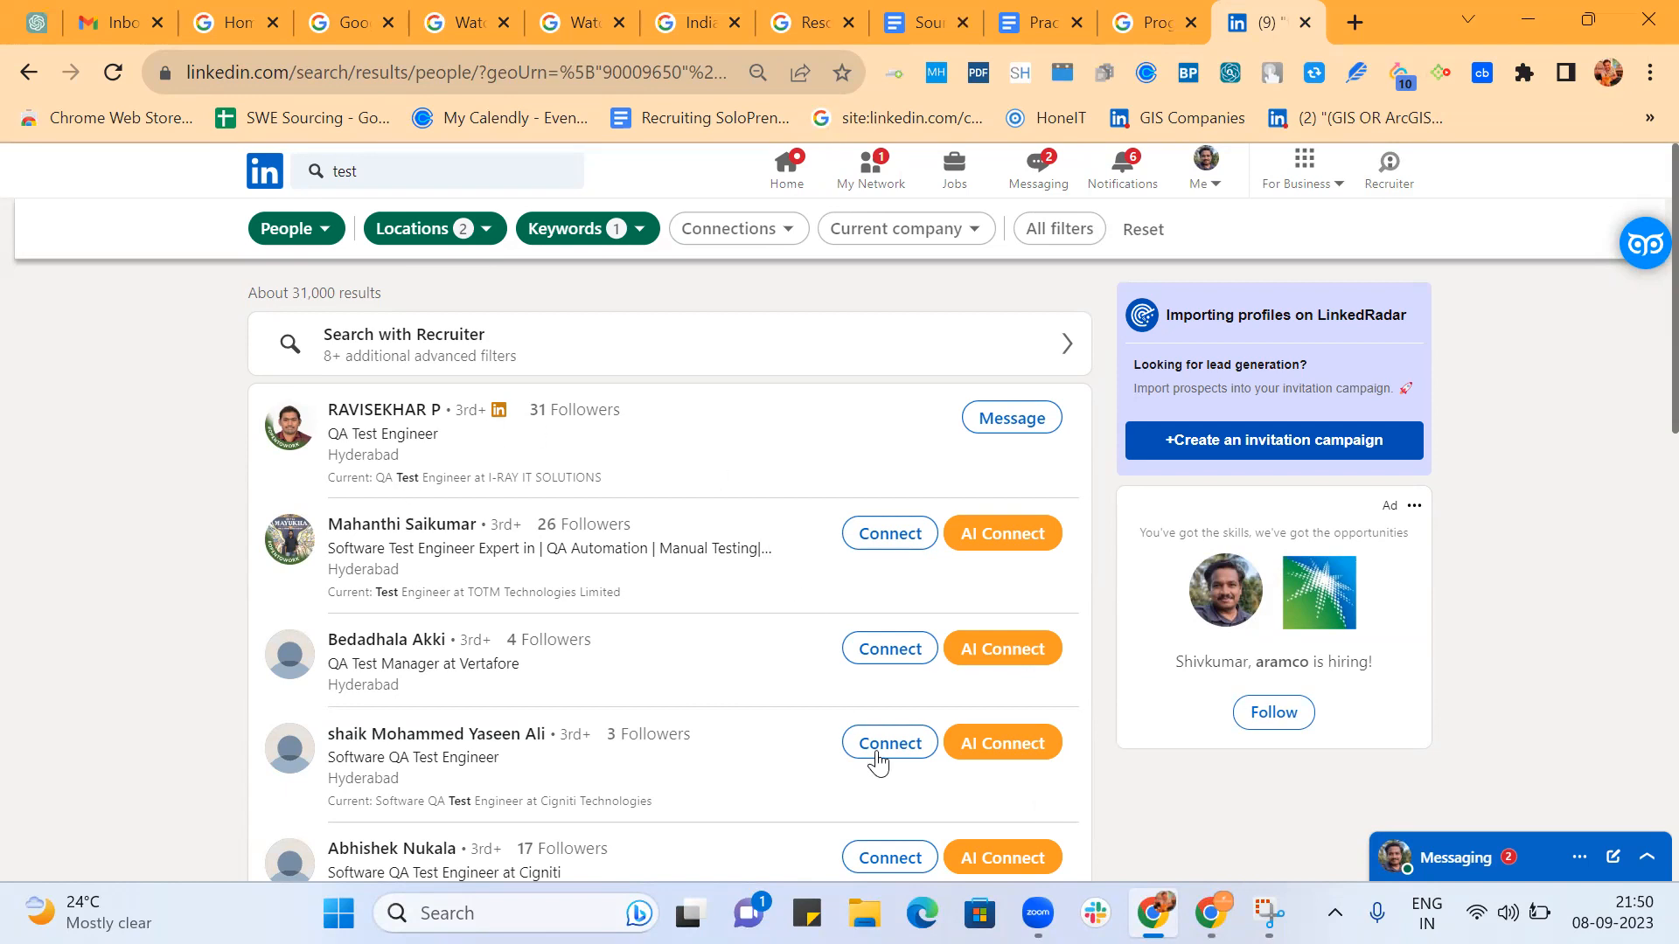
Review the bar-separated SDET string in the Practice Batch 2 document, then return to the SourcingXPress : Batch 2 document.
click(1043, 22)
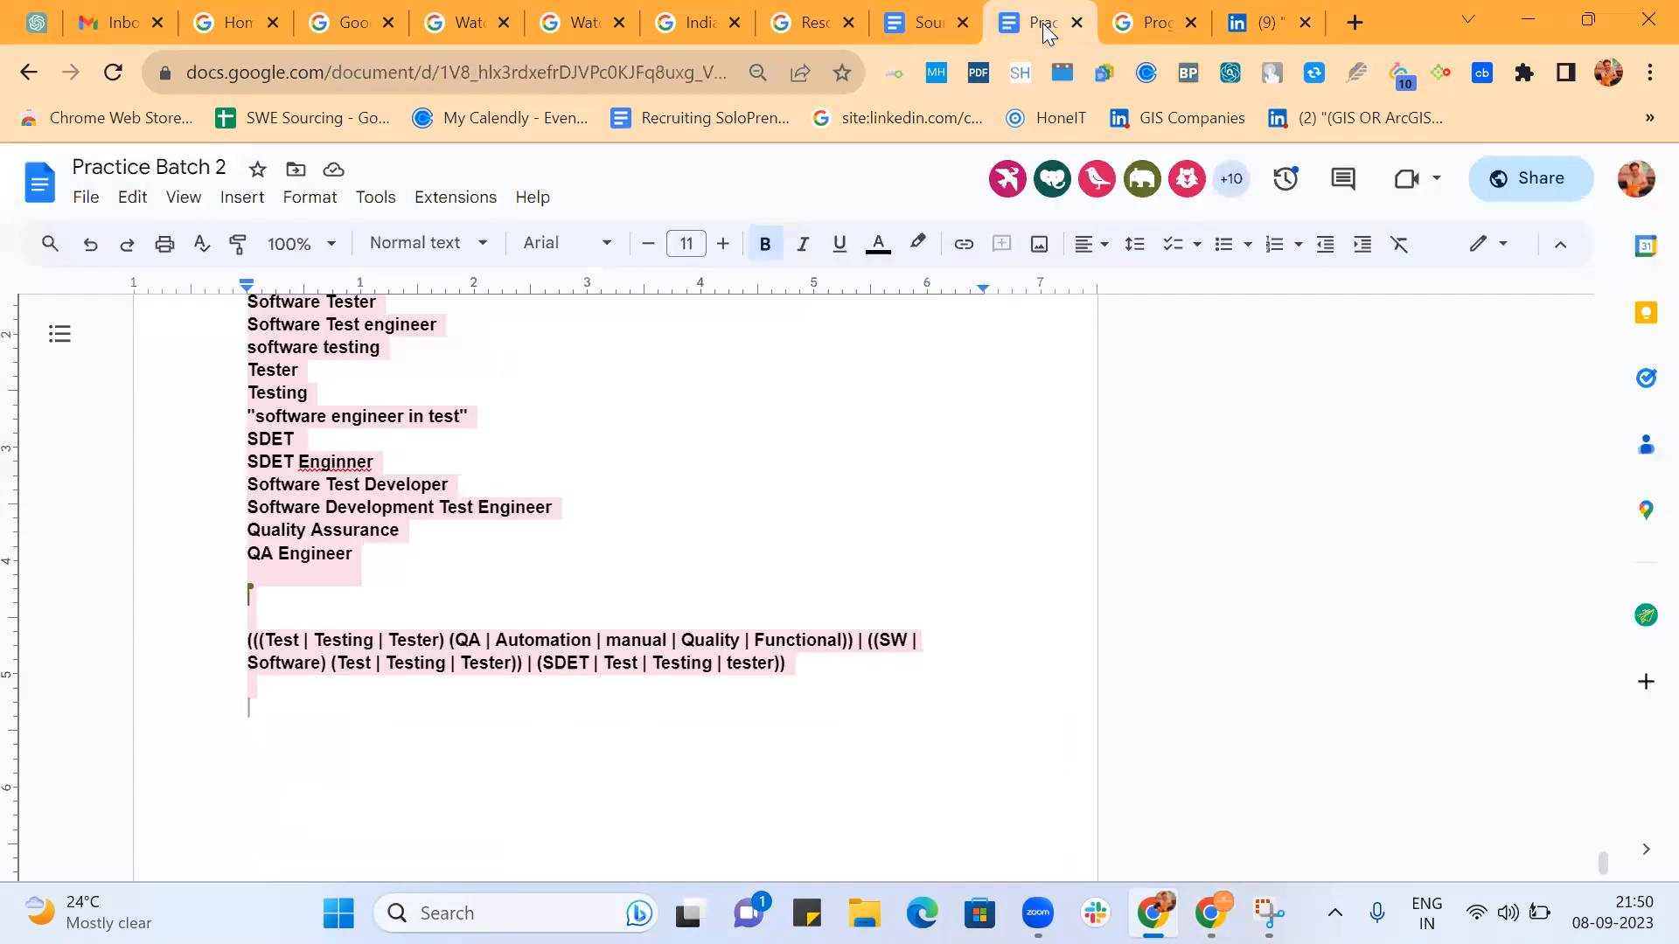
scroll(806, 661, down, 3)
scroll(806, 656, down, 2)
scroll(806, 656, up, 4)
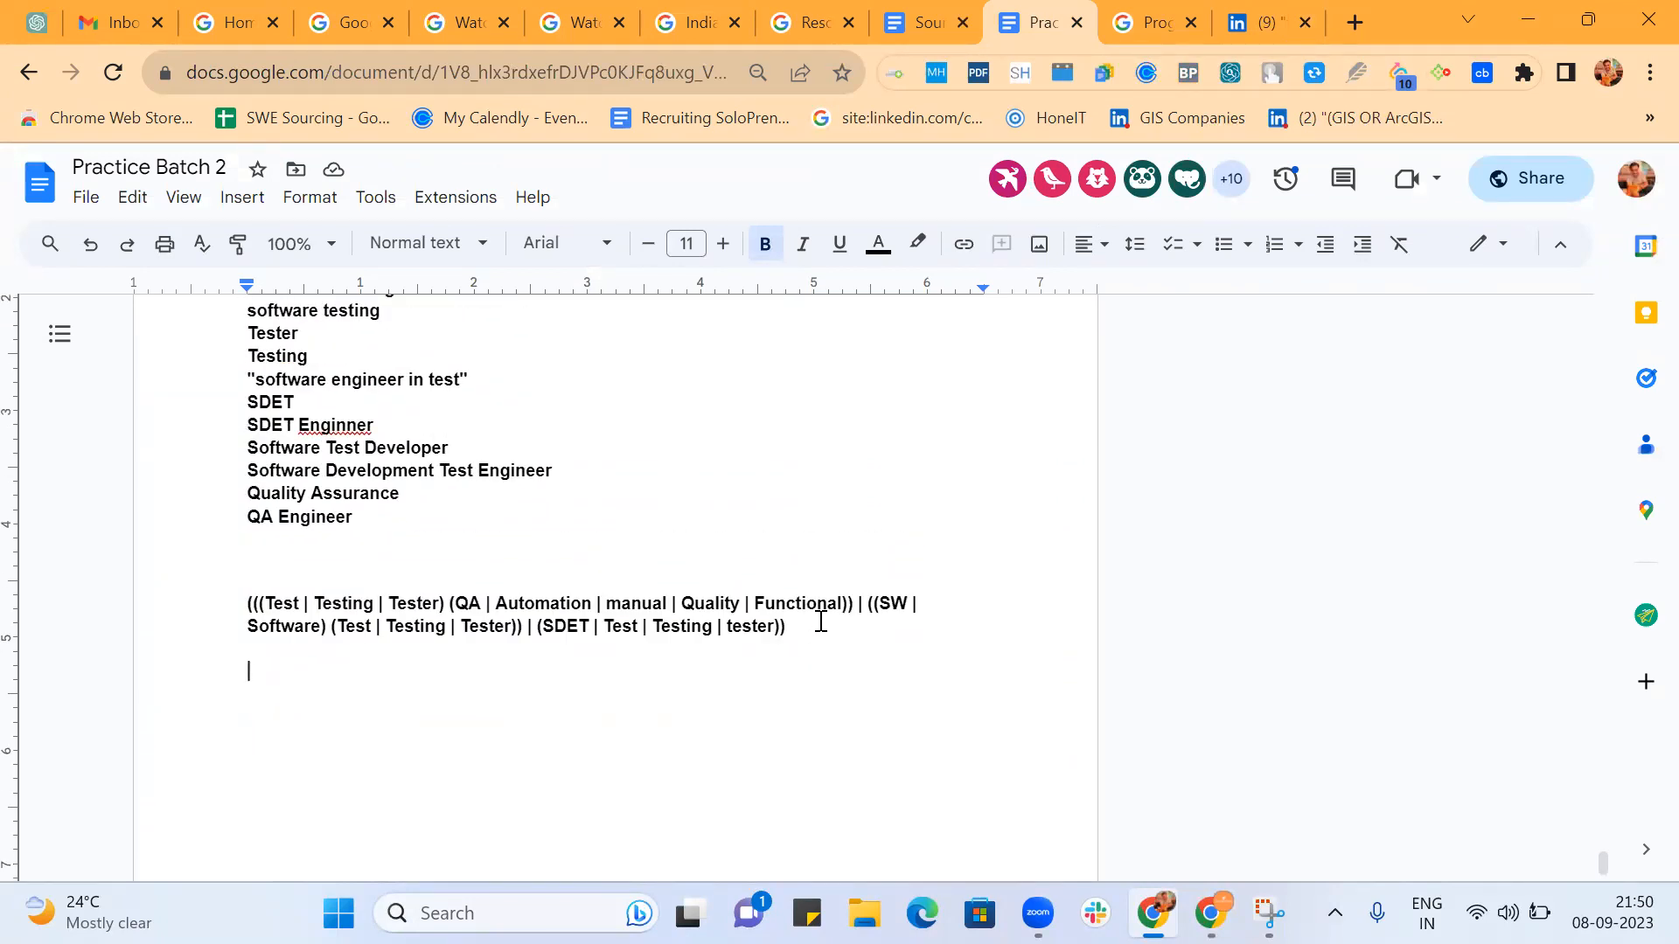
triple_click(799, 630)
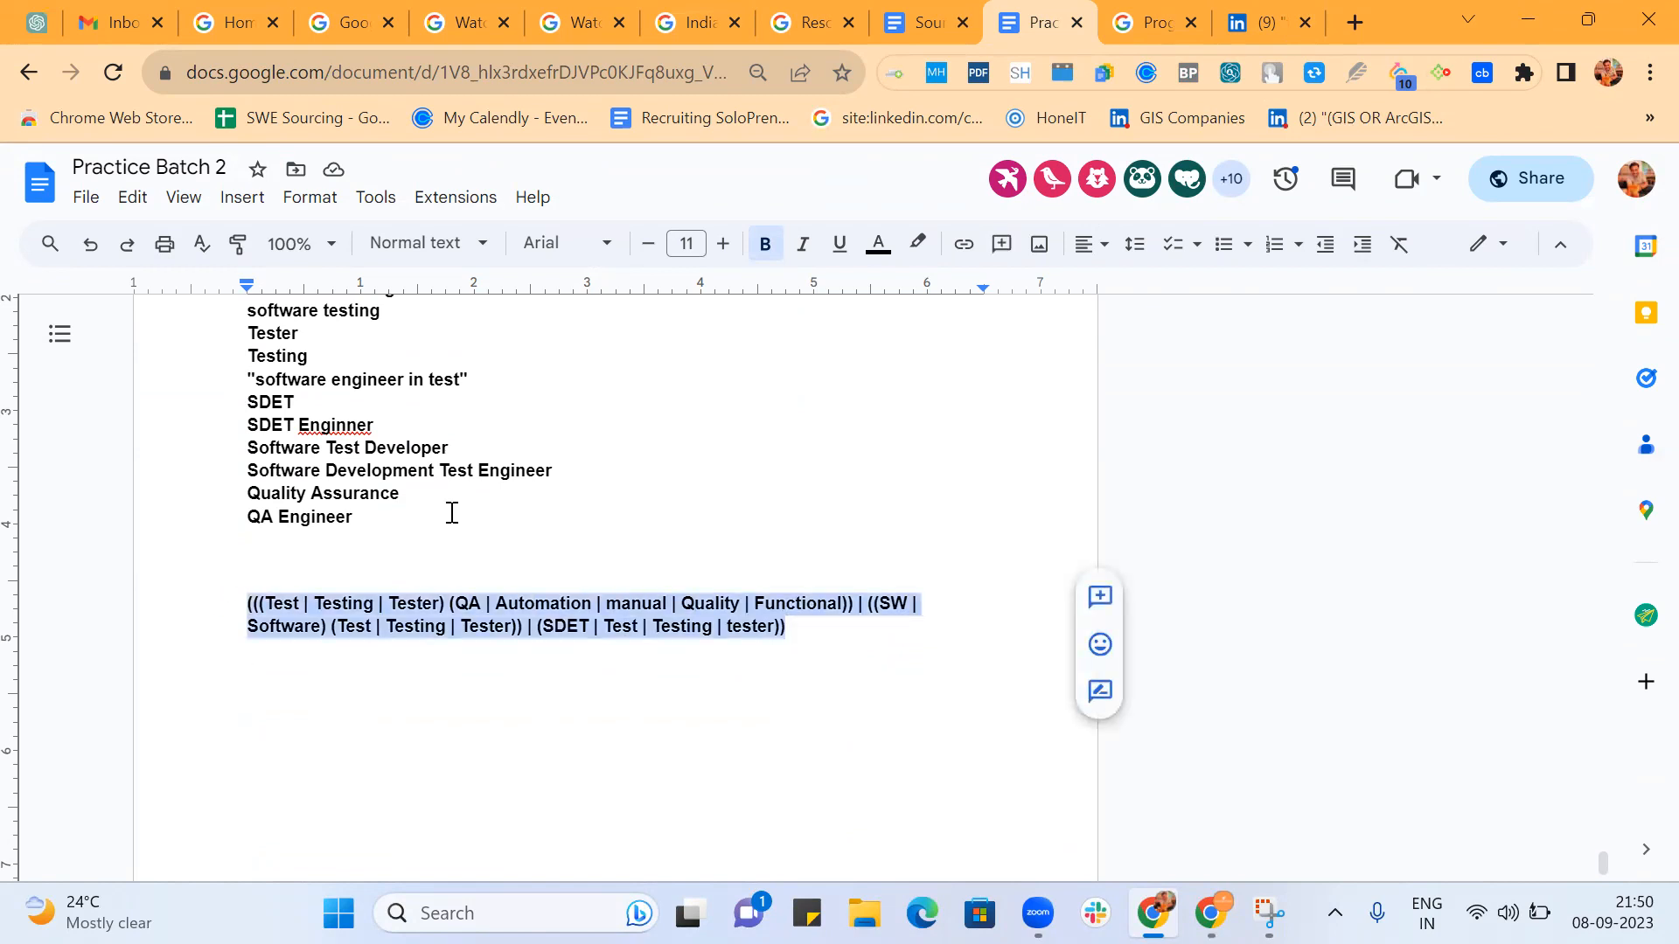
scroll(575, 513, down, 3)
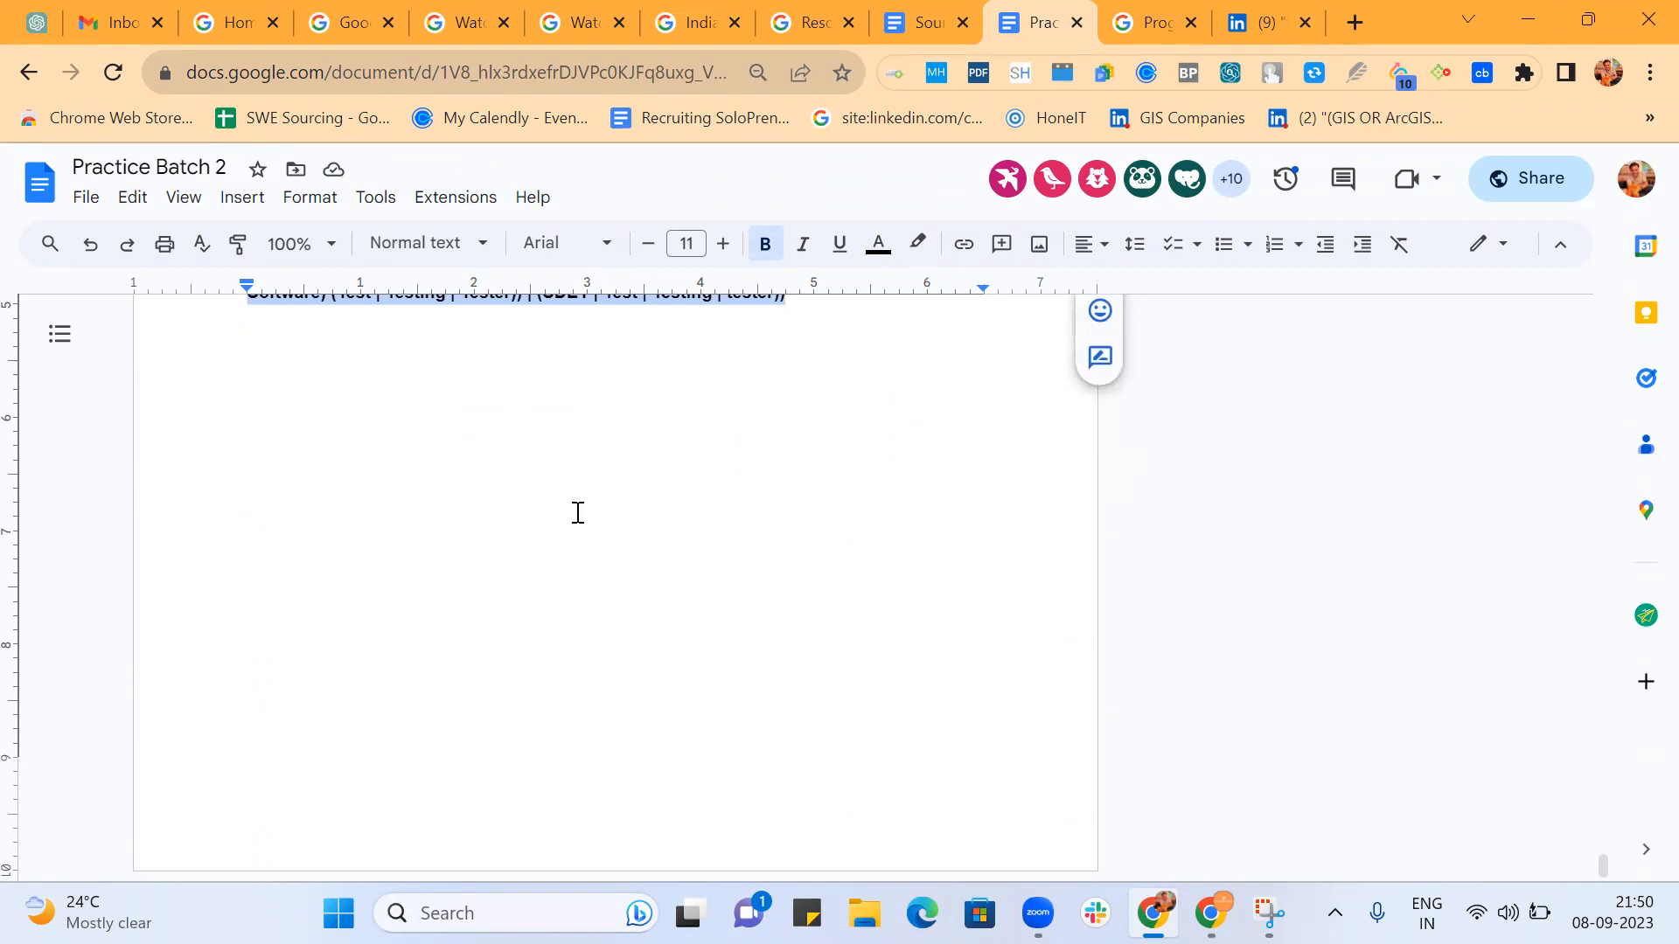
scroll(577, 512, up, 5)
click(912, 23)
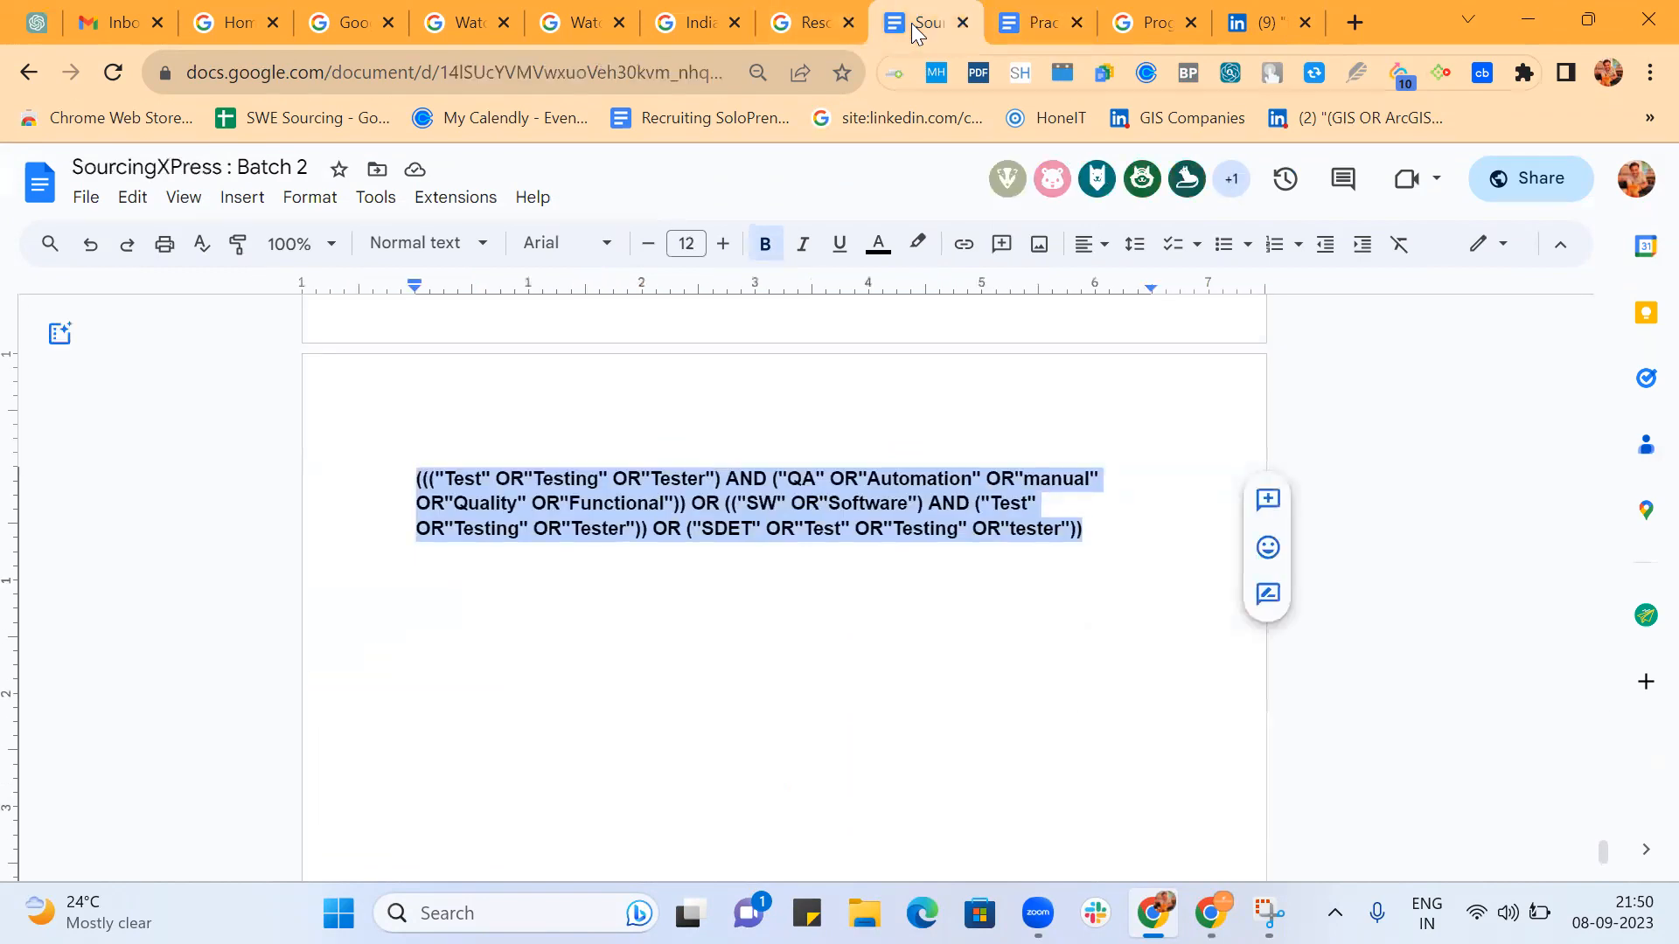
Go to the overview of the "CSE with additional command" search engine and open its public URL in a new tab.
click(1037, 23)
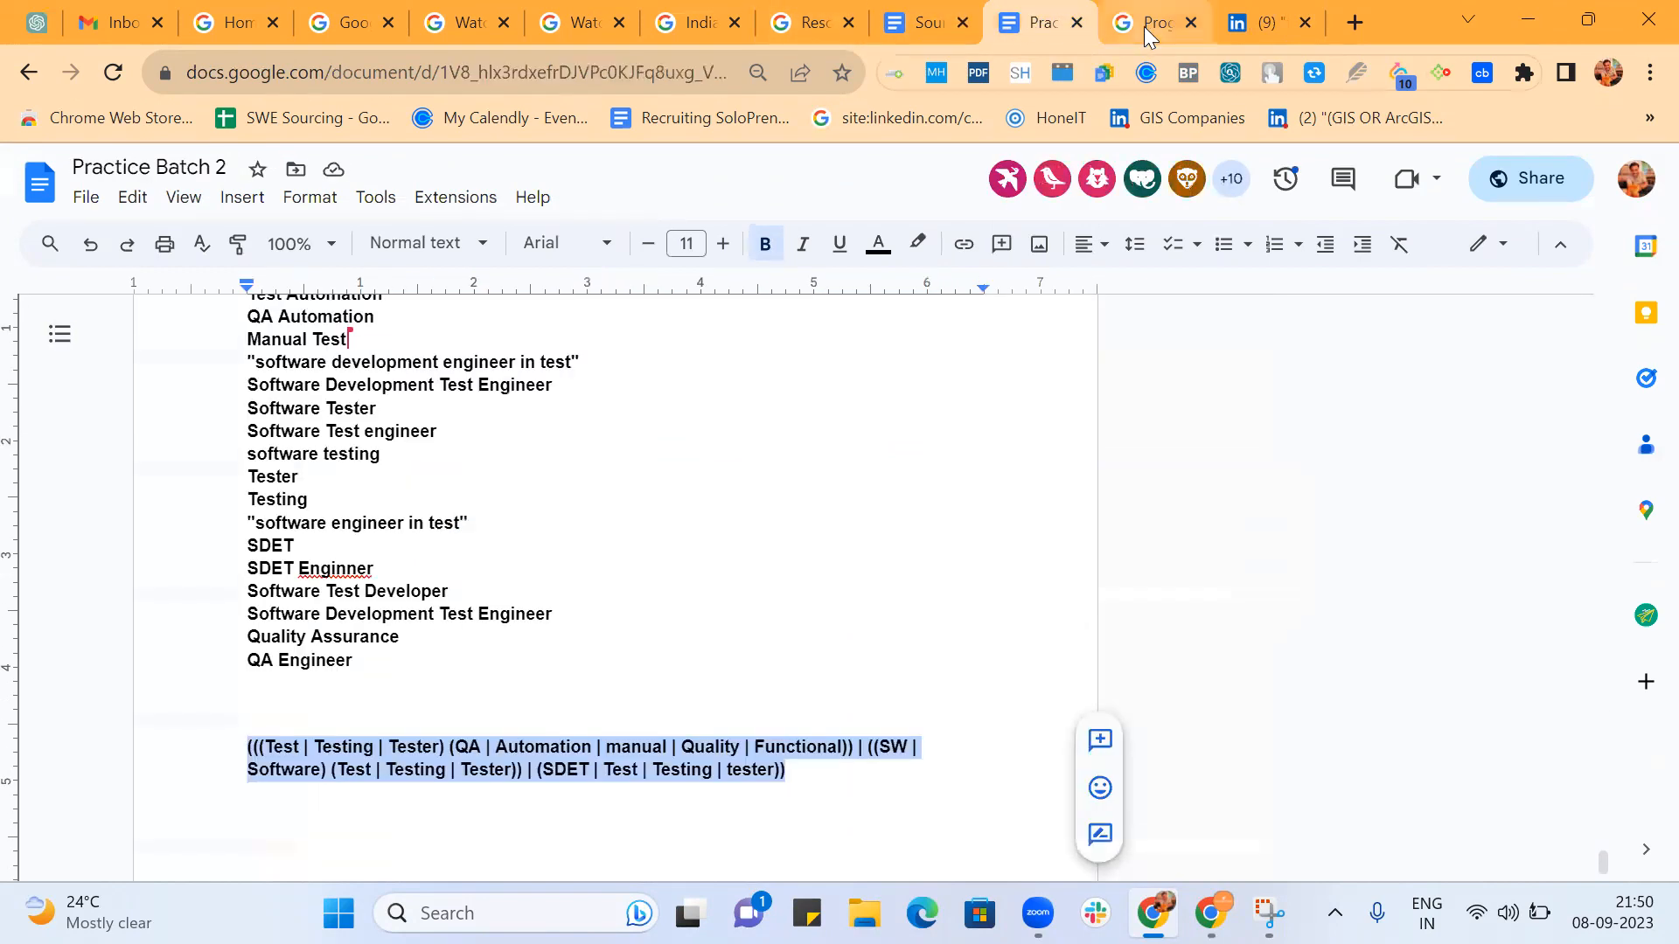
click(1144, 26)
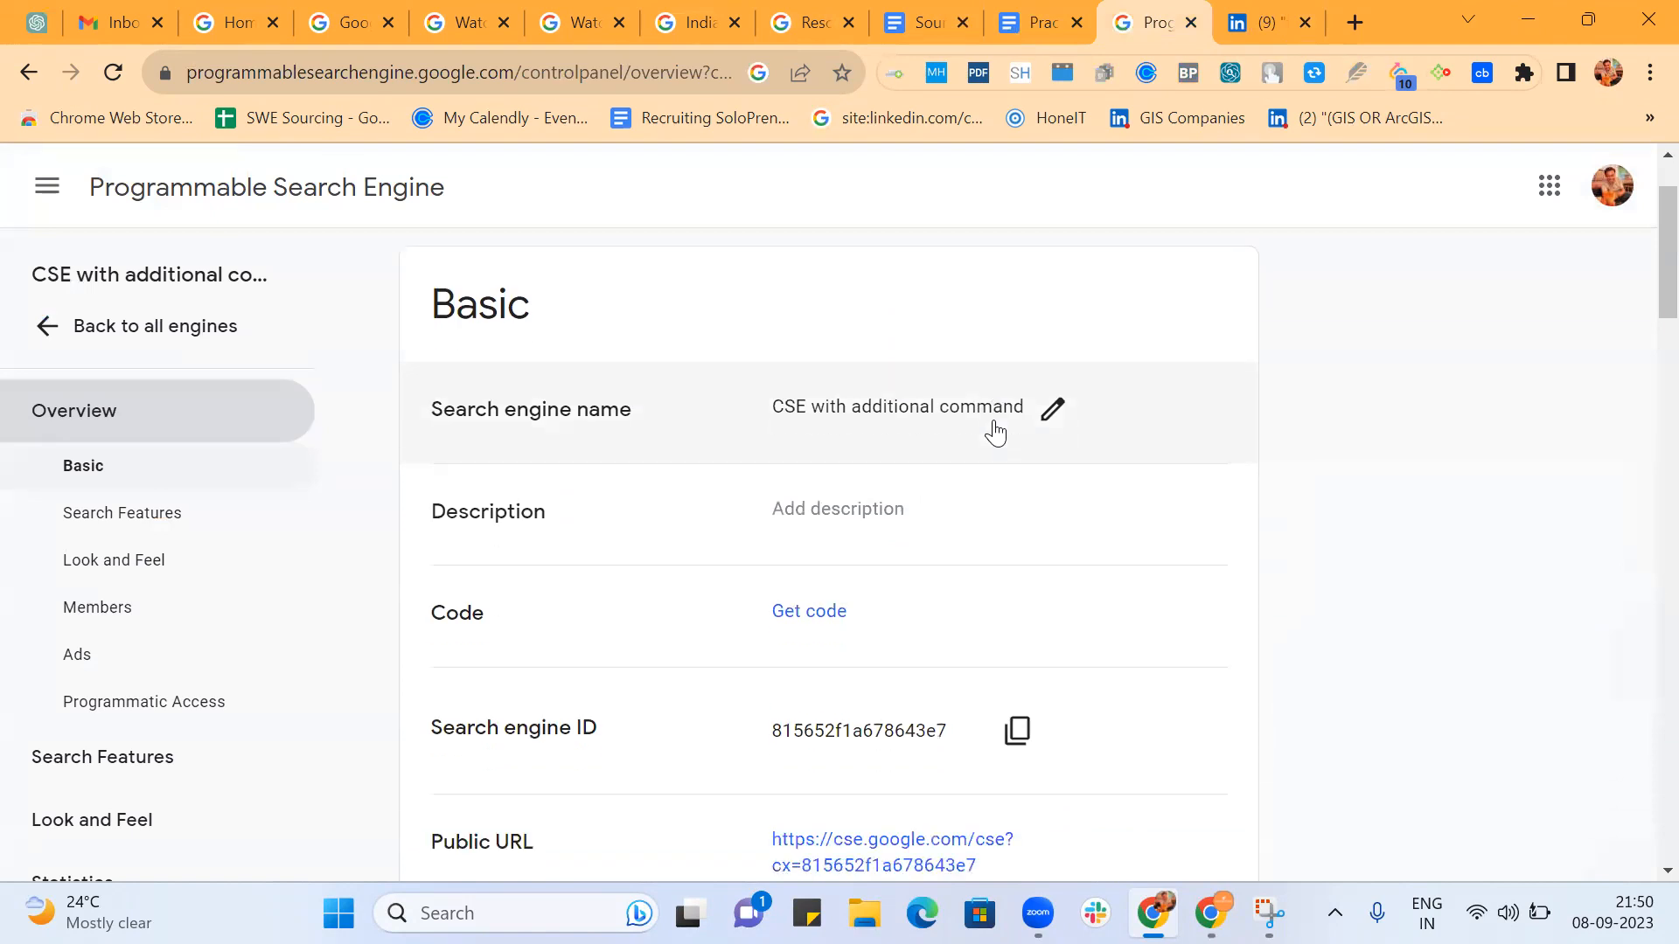
scroll(995, 429, down, 12)
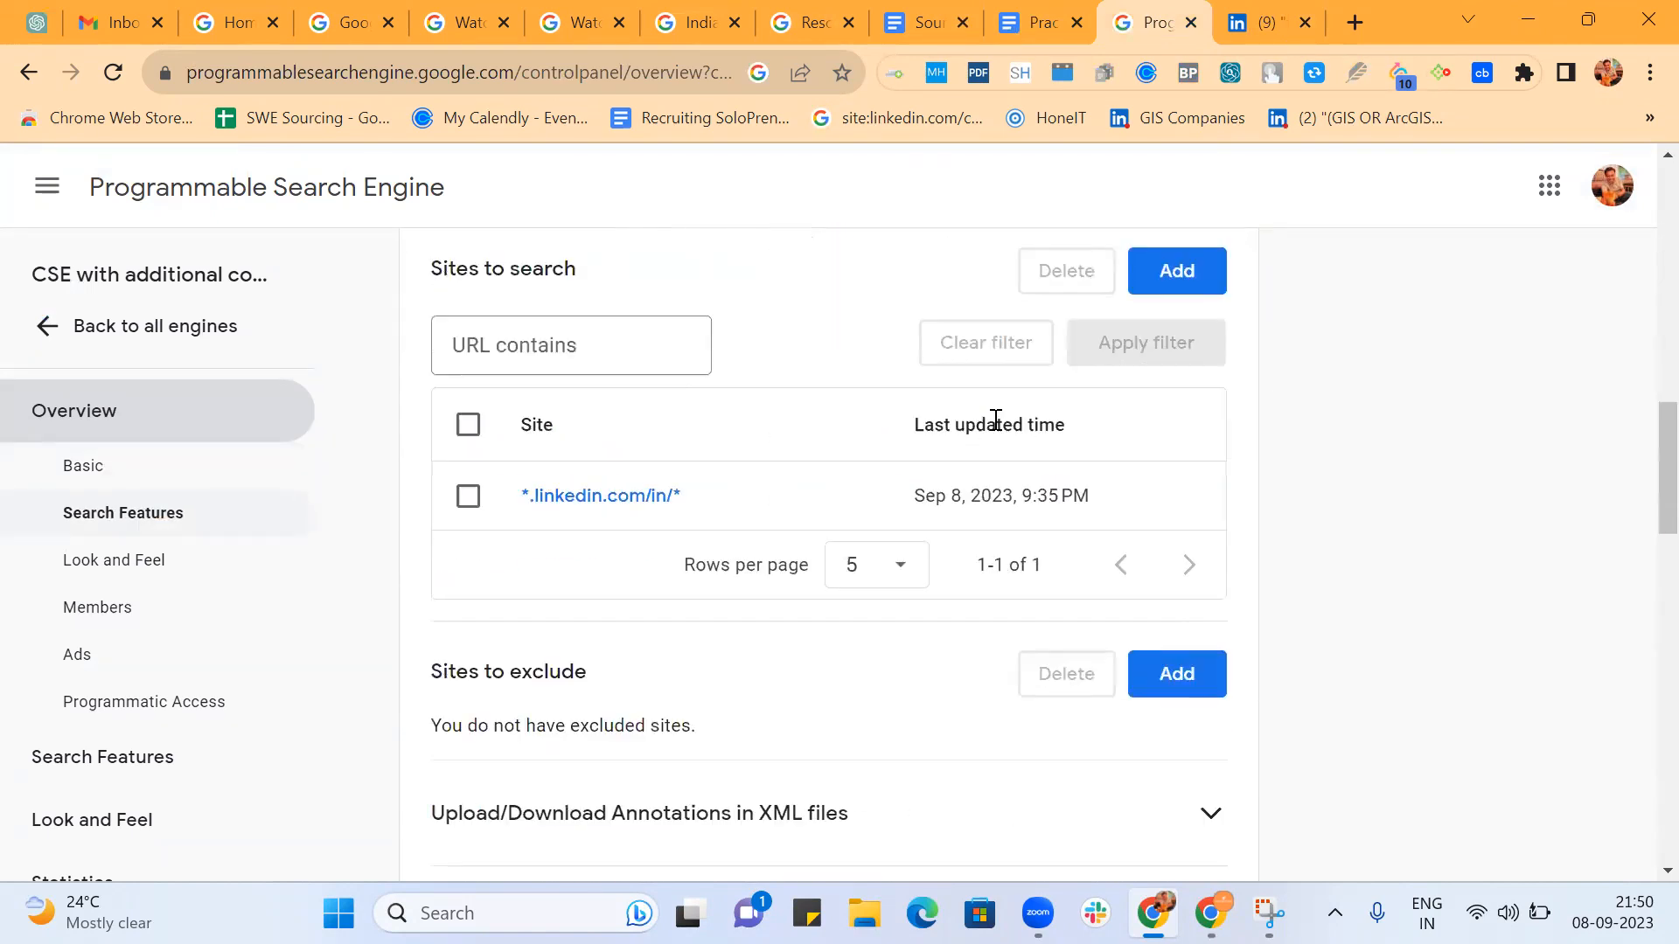
scroll(996, 422, down, 6)
scroll(997, 429, up, 3)
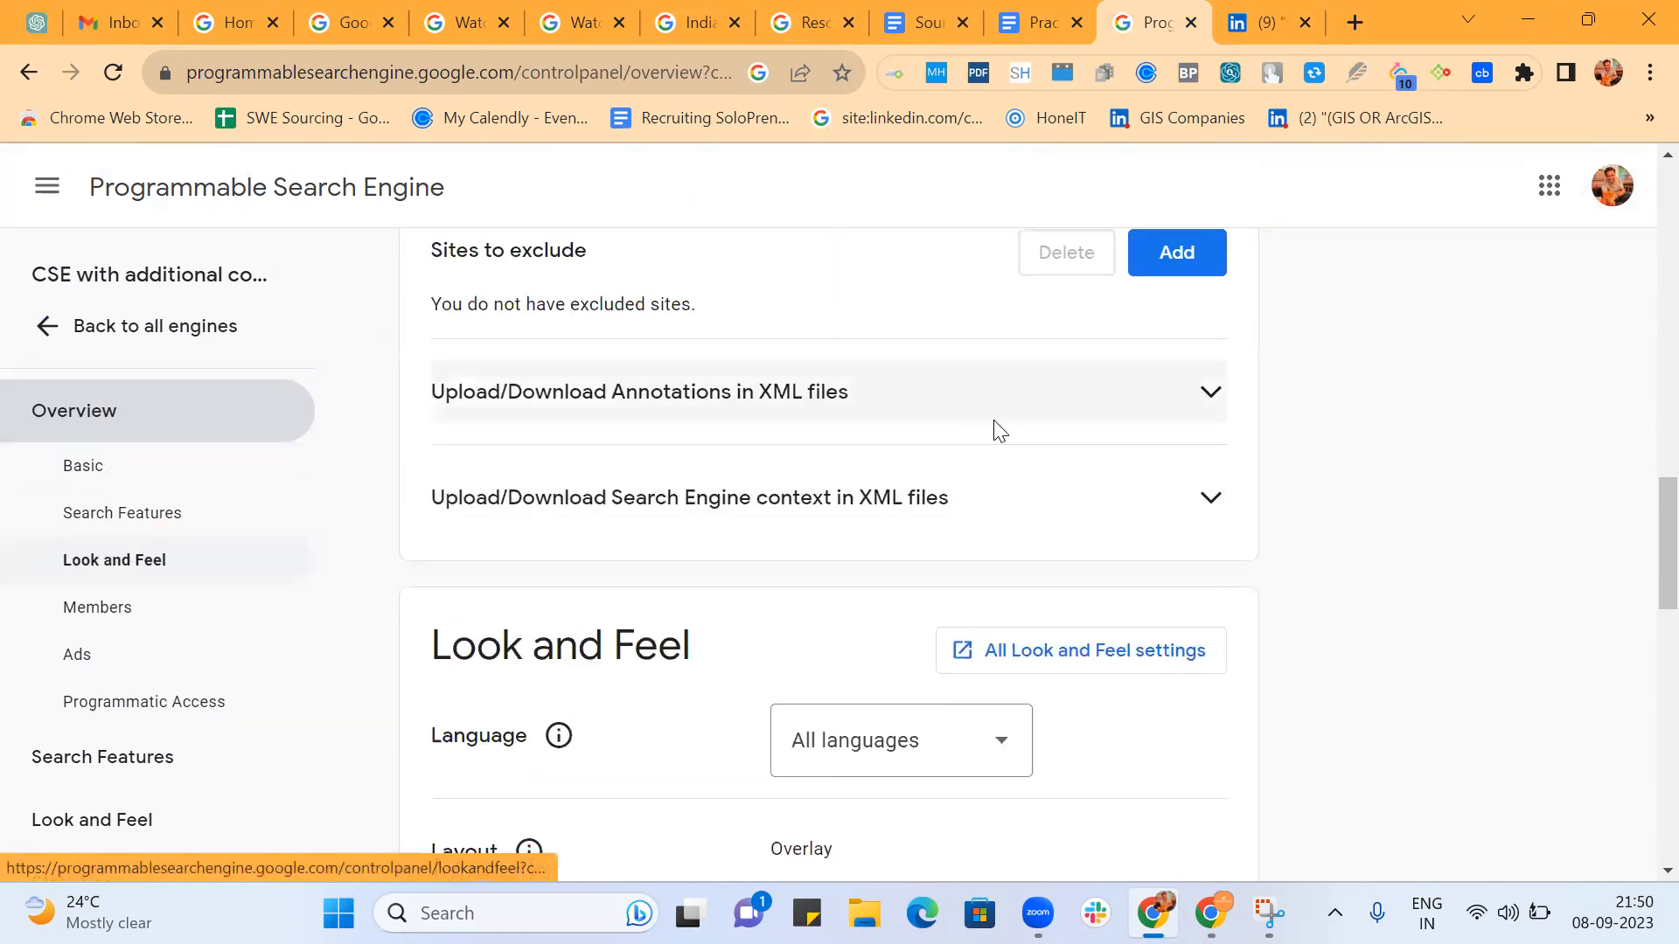
scroll(1000, 431, up, 10)
scroll(1005, 443, down, 3)
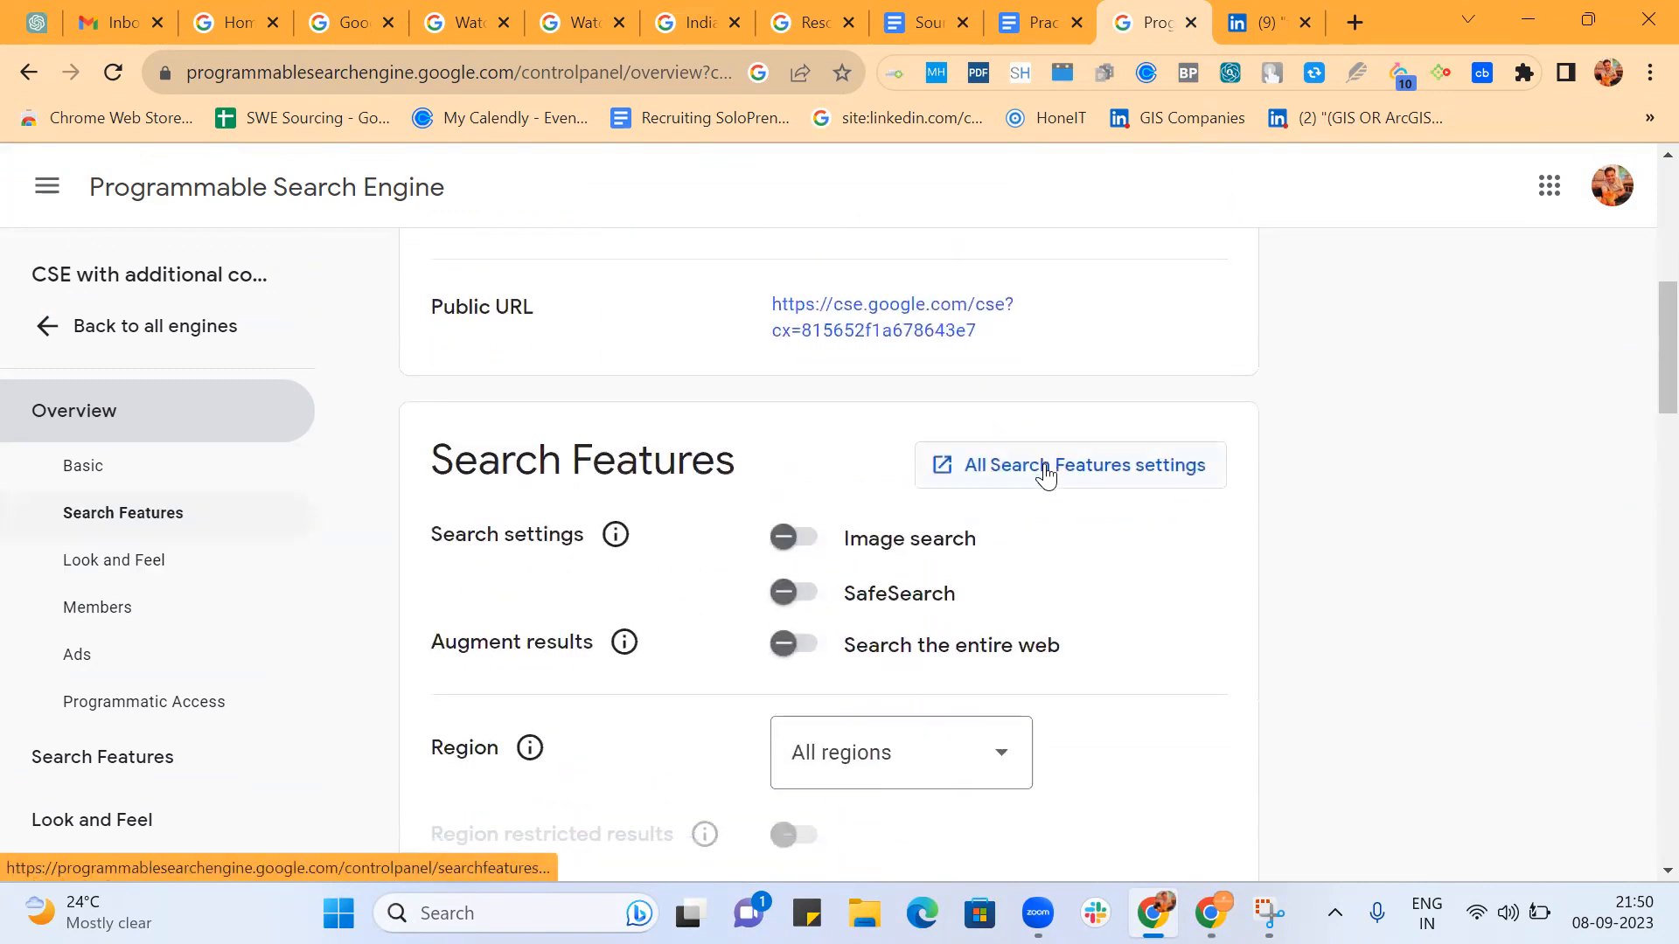
click(1044, 463)
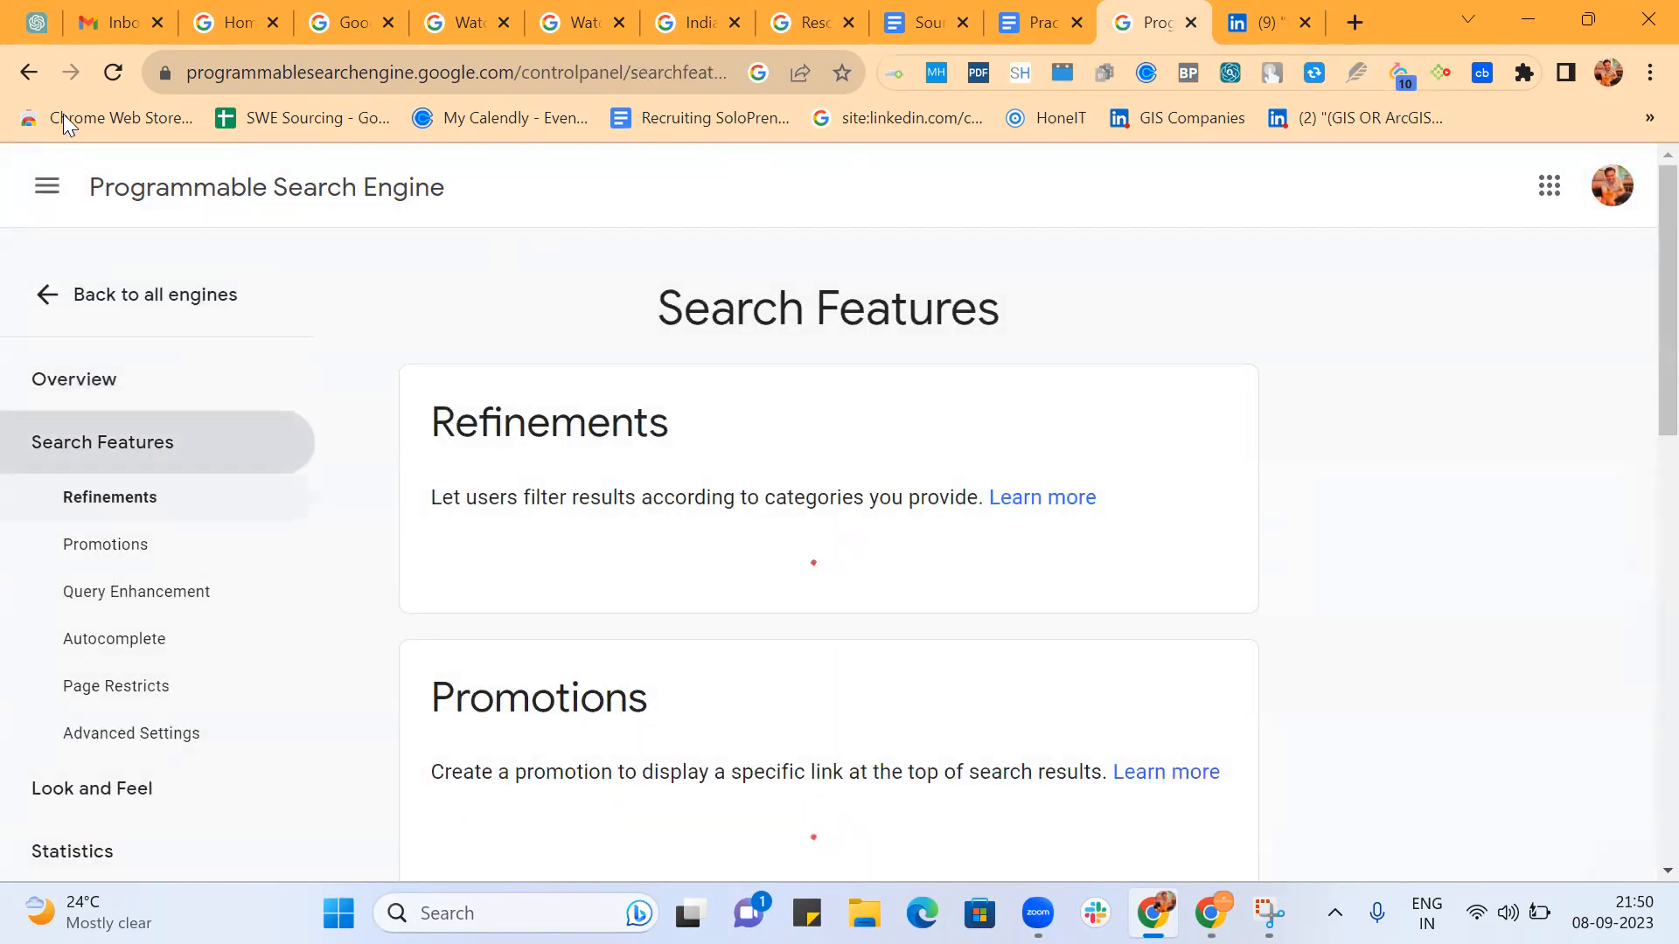
click(34, 76)
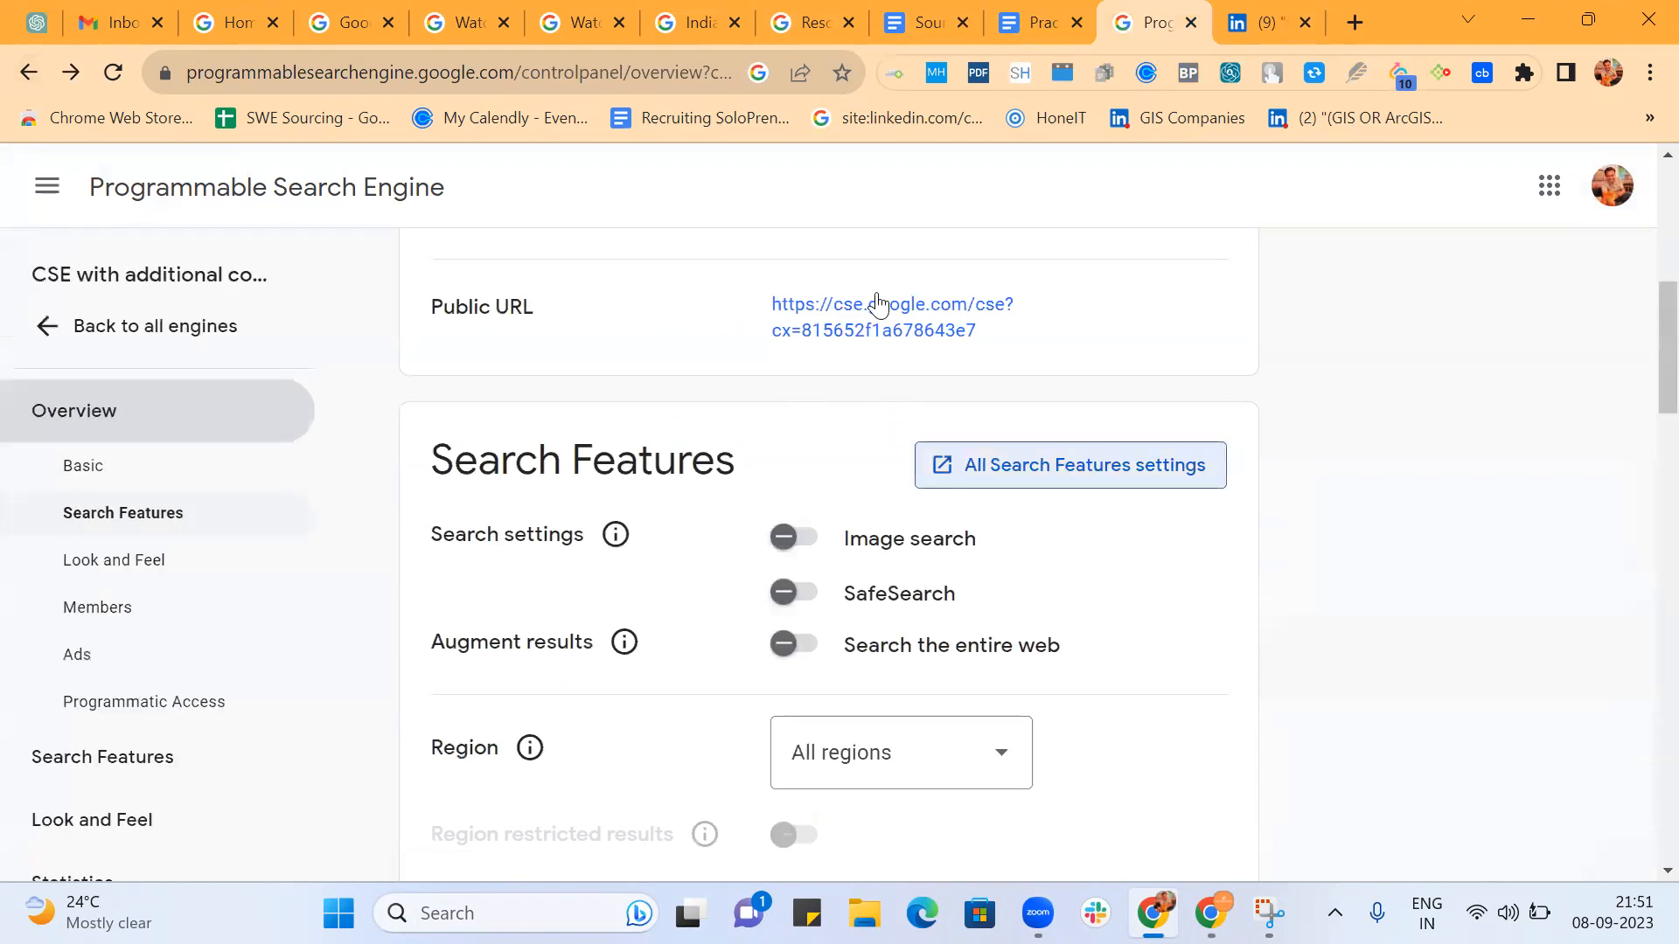
middle_click(879, 310)
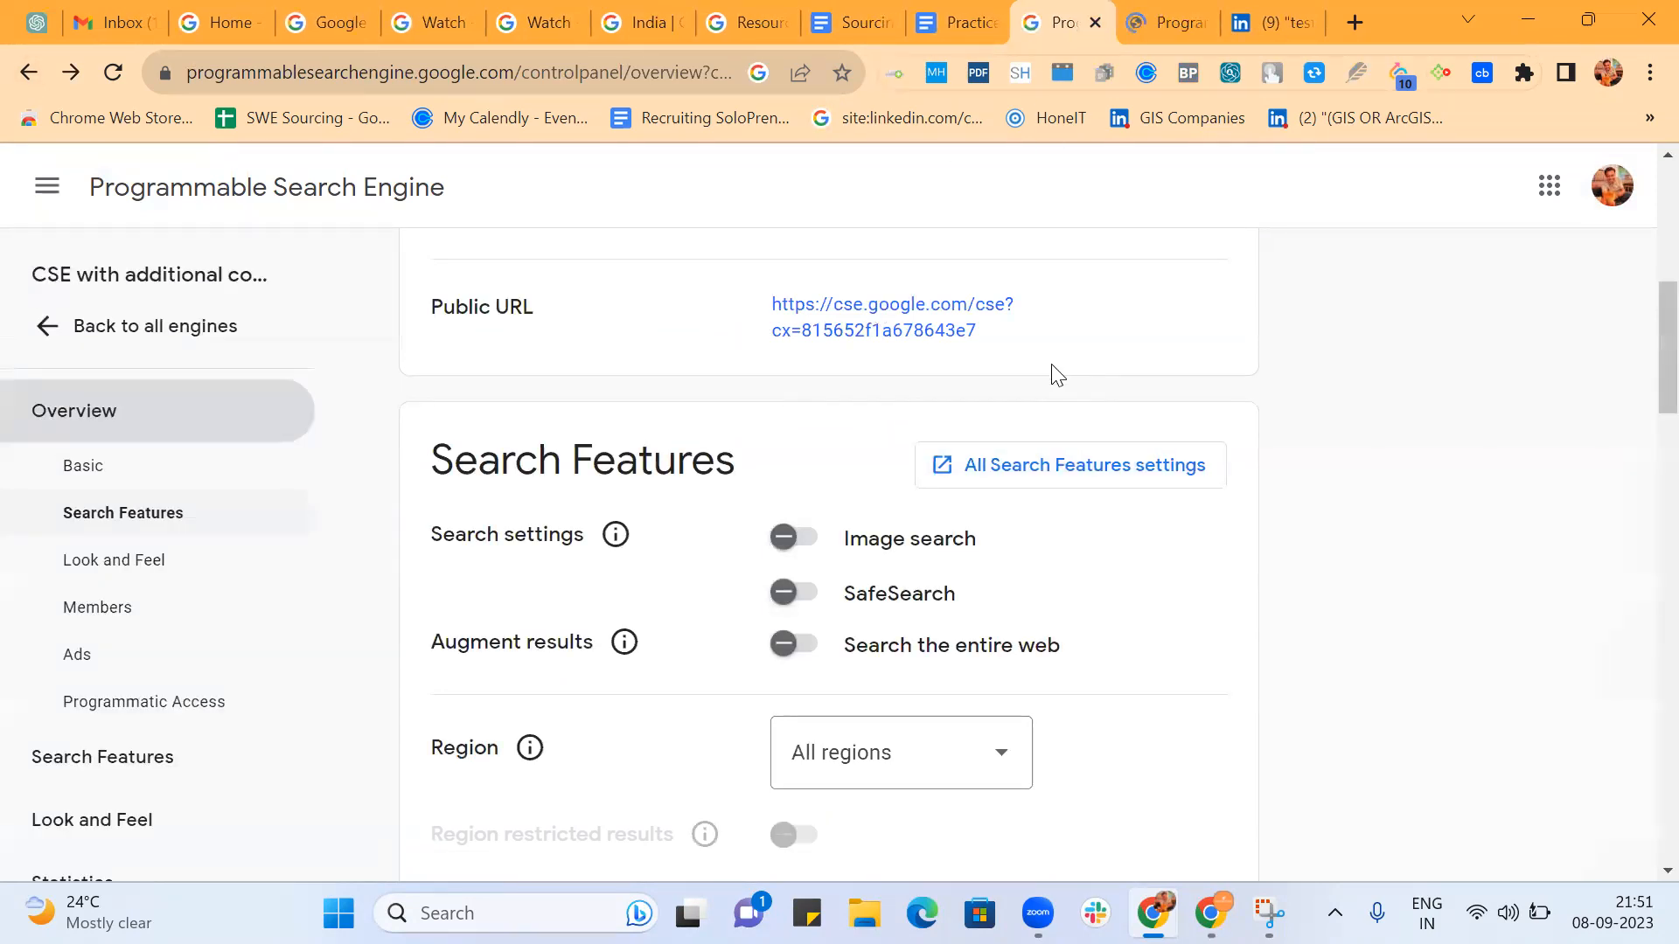
In the engine's full Search Features settings, save the copied bar-separated SDET string from Practice Batch 2 as the Query Enhancement keywords.
click(1057, 472)
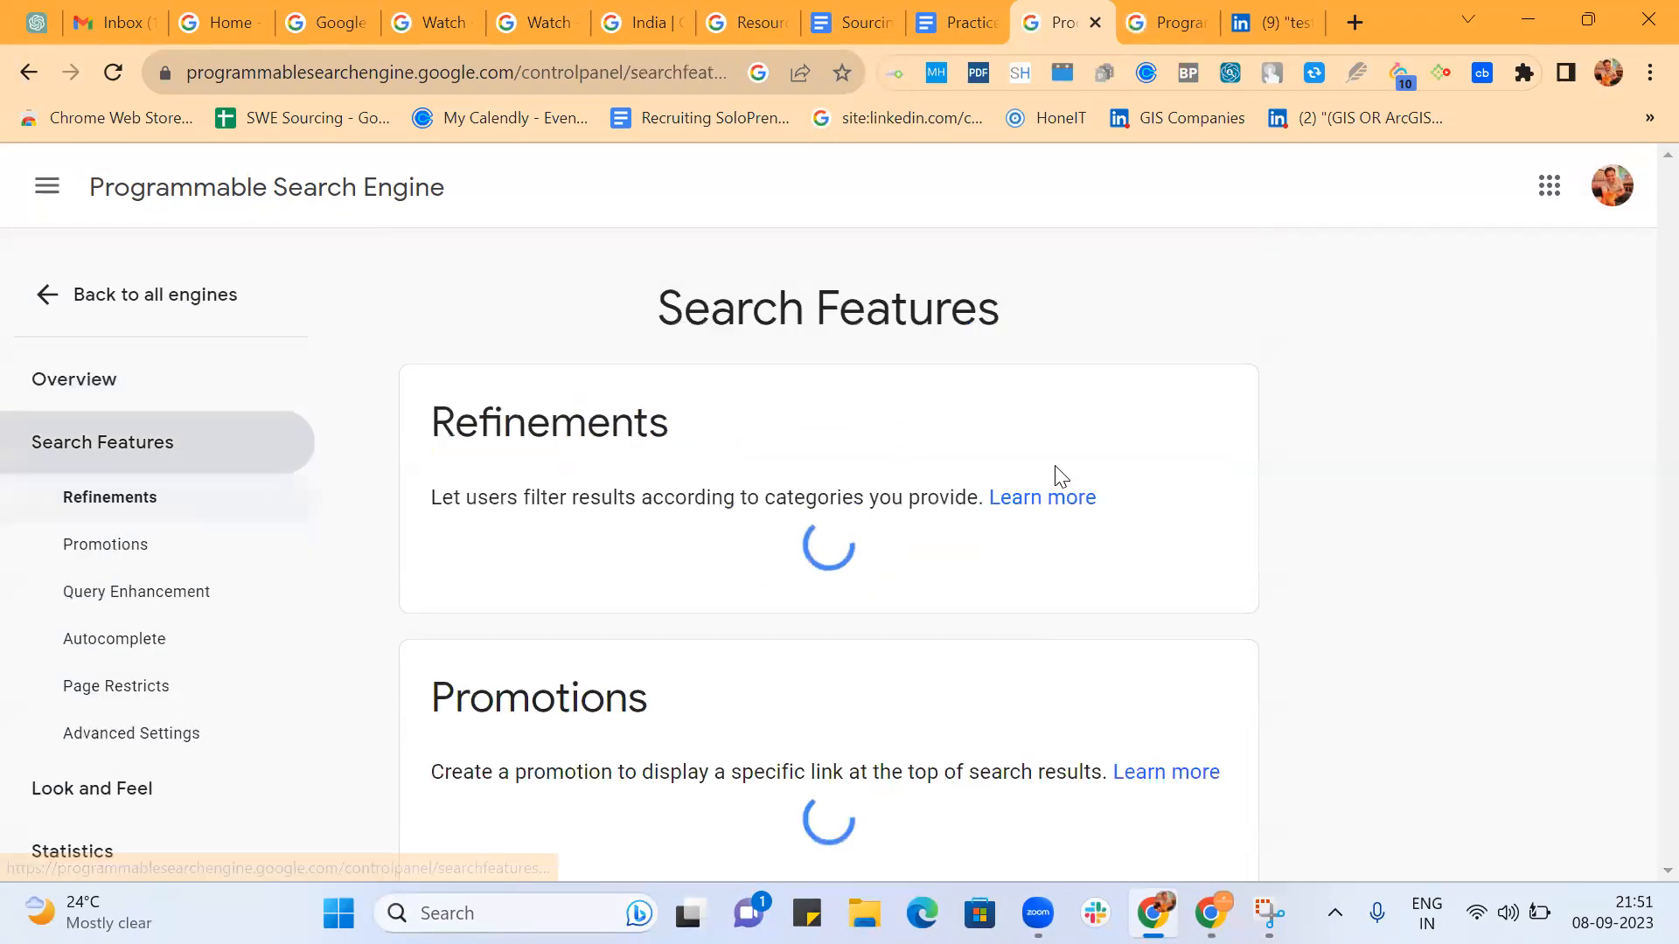
scroll(890, 538, down, 10)
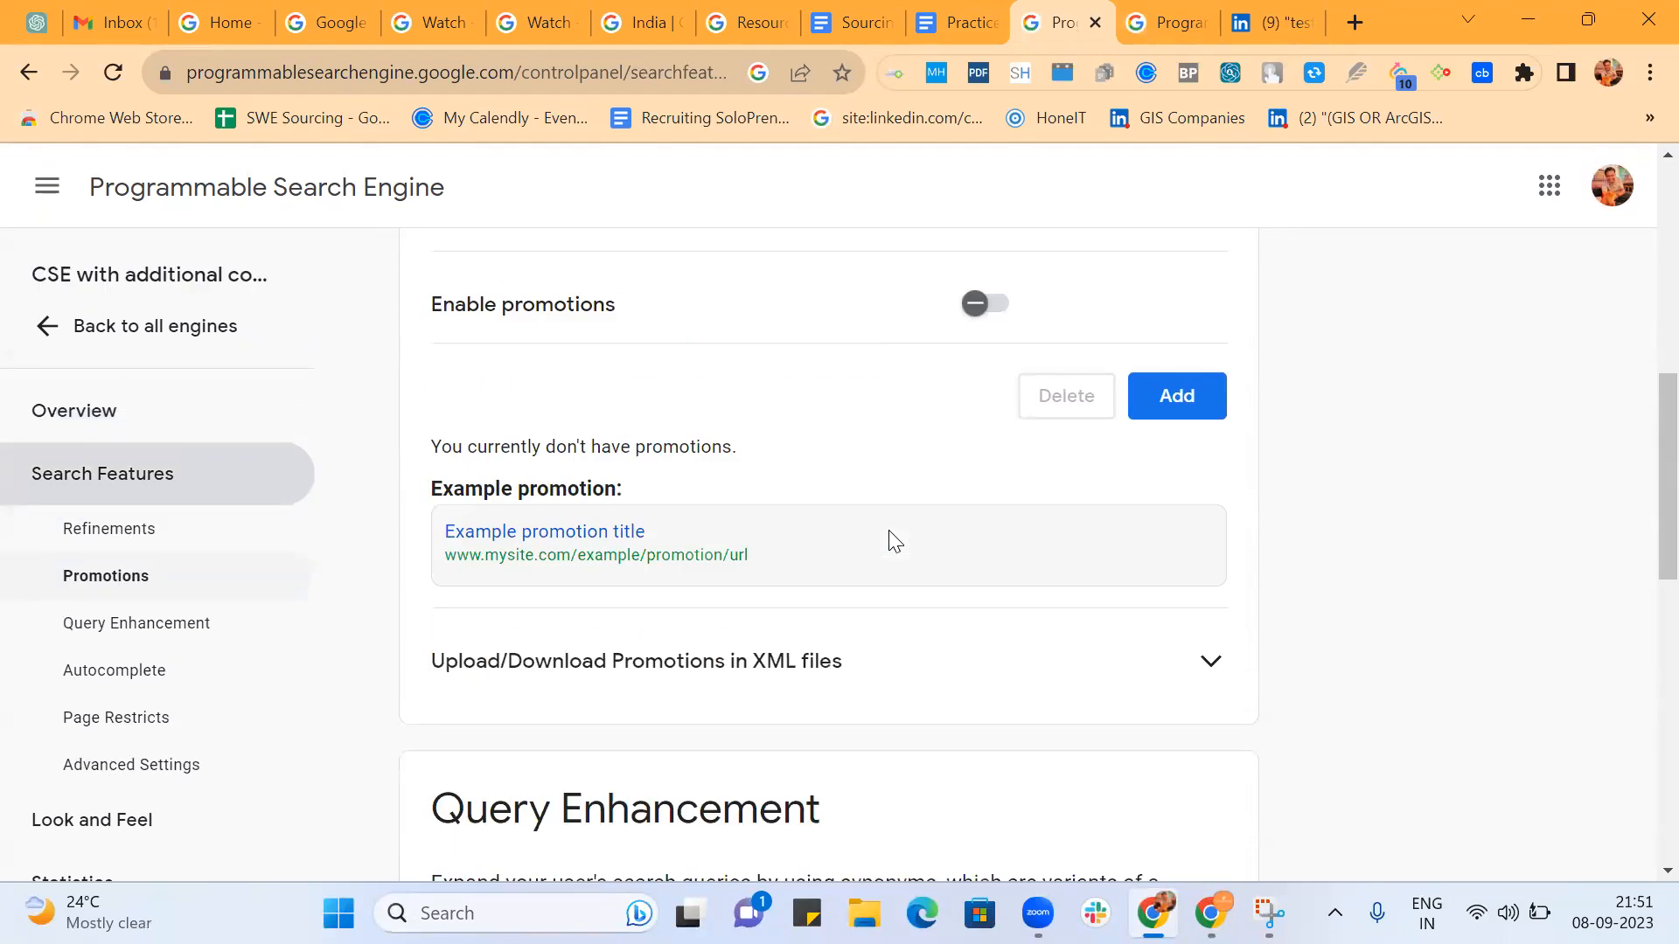
scroll(889, 530, down, 3)
click(885, 495)
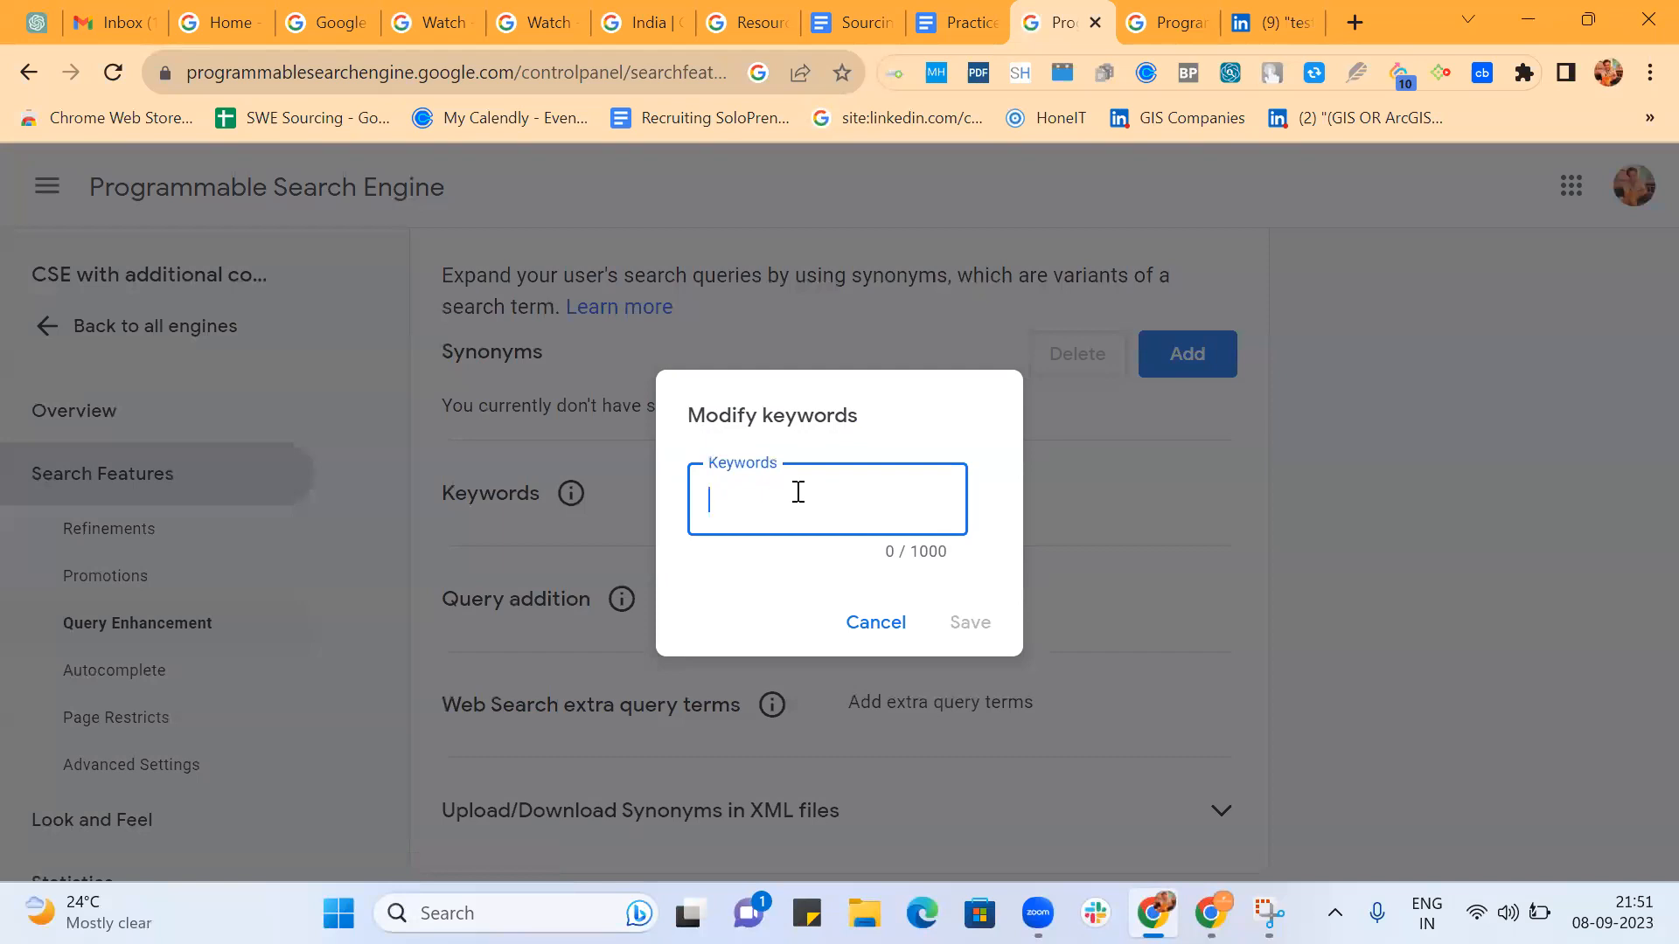
key(ctrl+v)
click(969, 622)
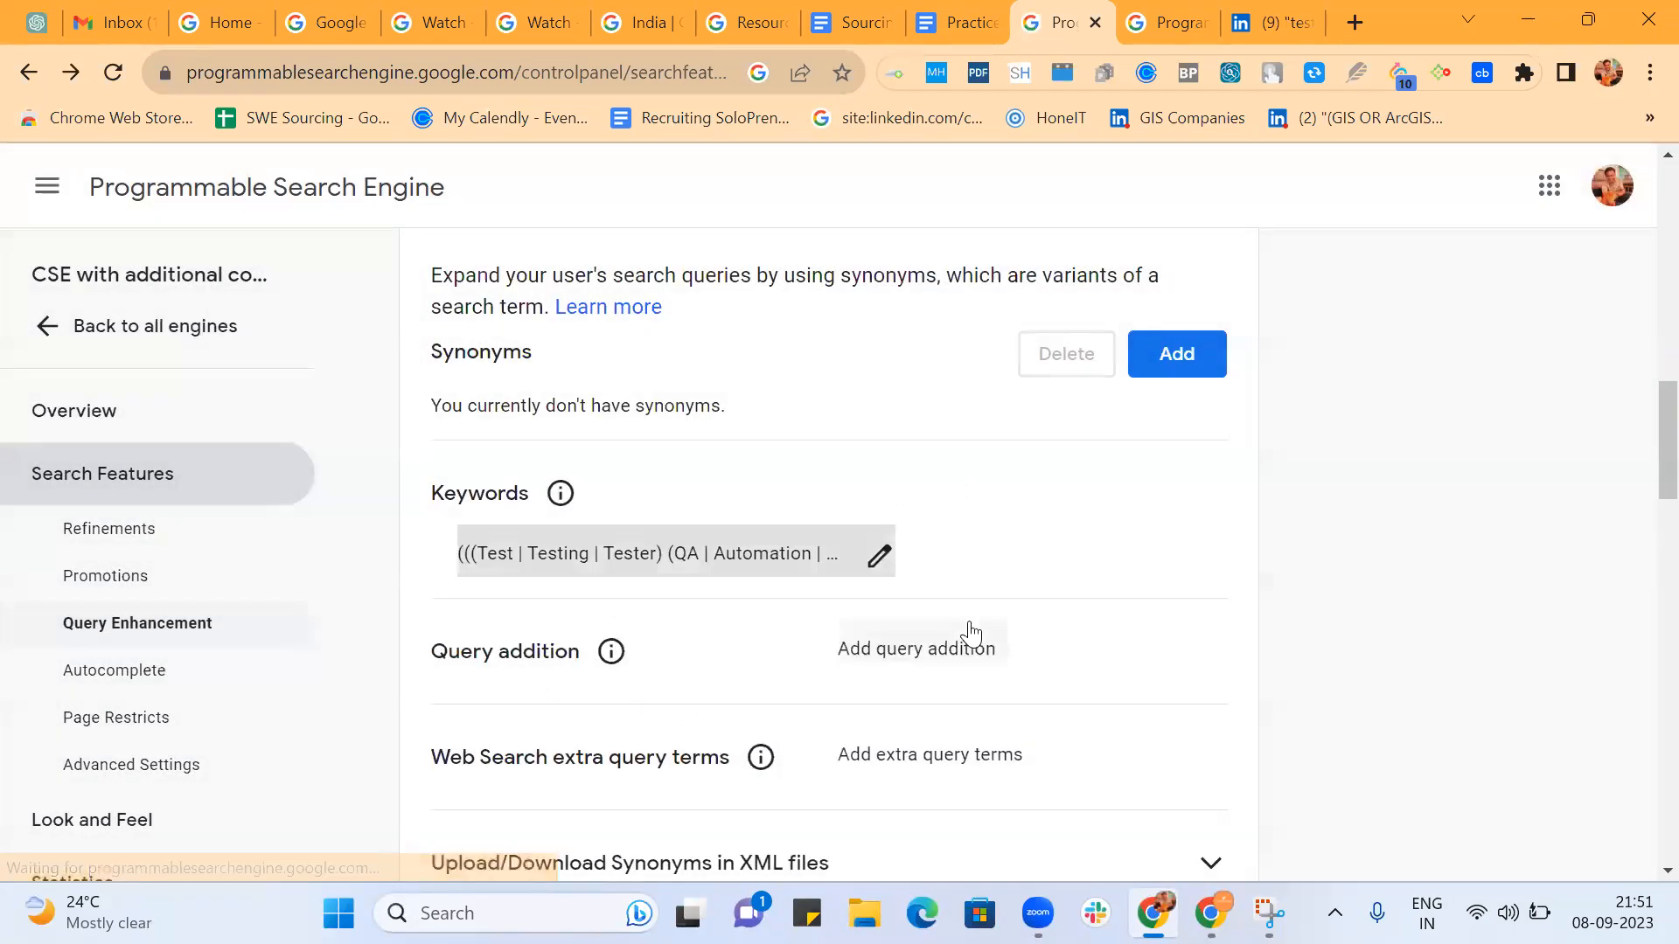
Reload the custom engine's public search page and search for "bangalore (test | testing | tester)".
click(1151, 19)
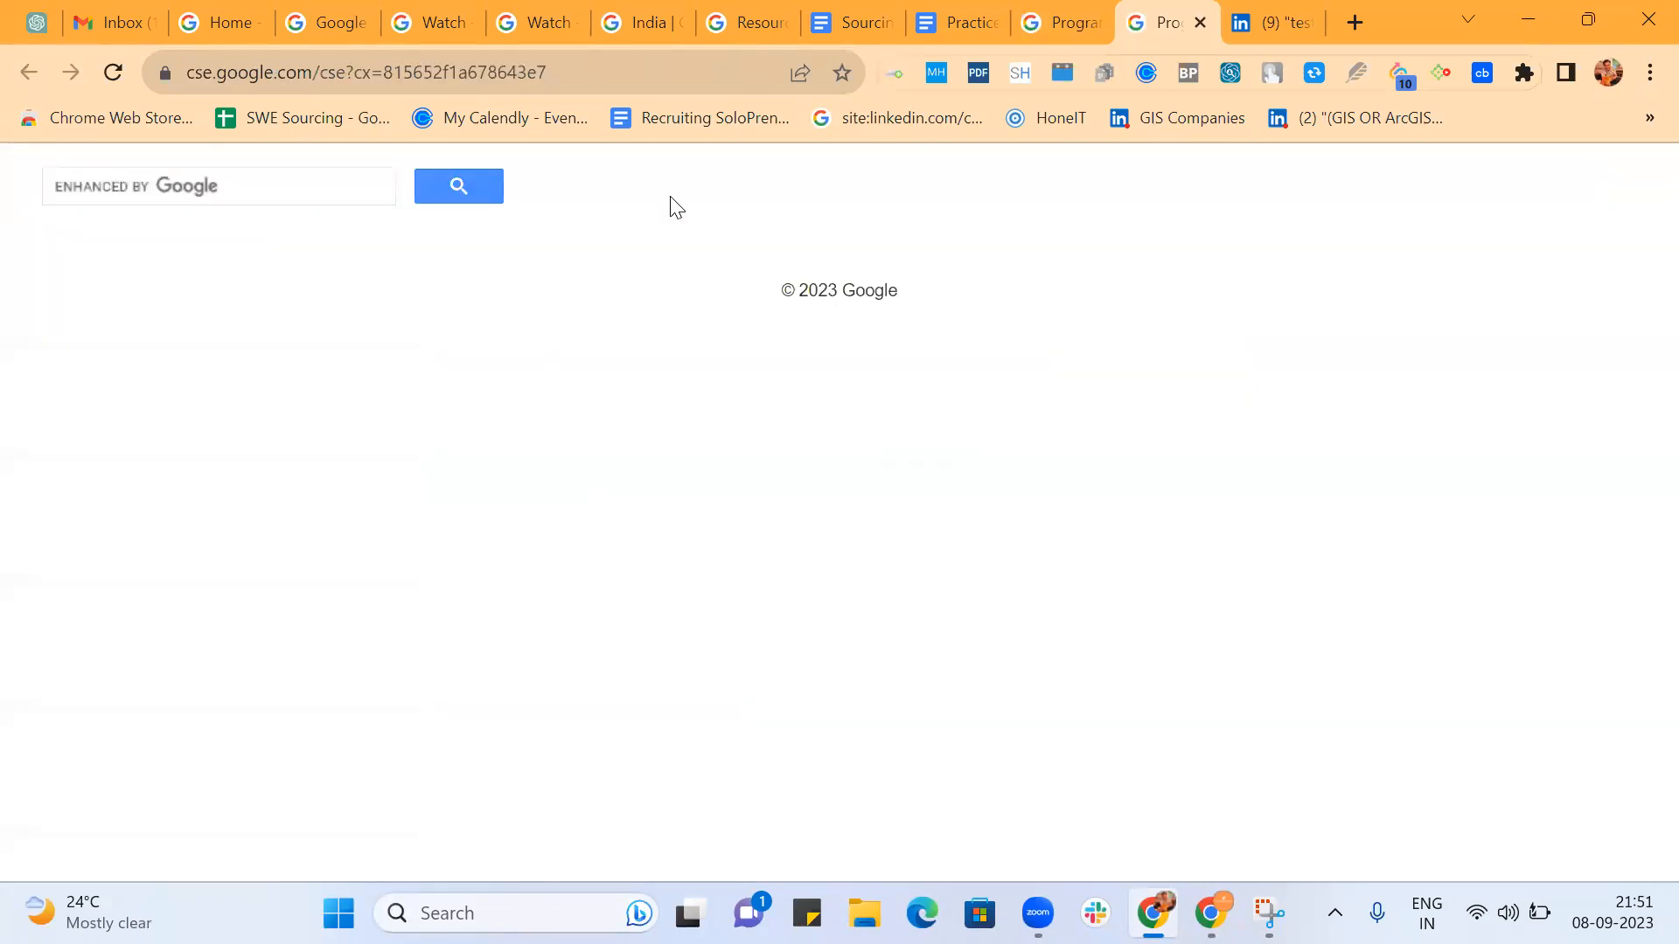
click(628, 76)
key(Return)
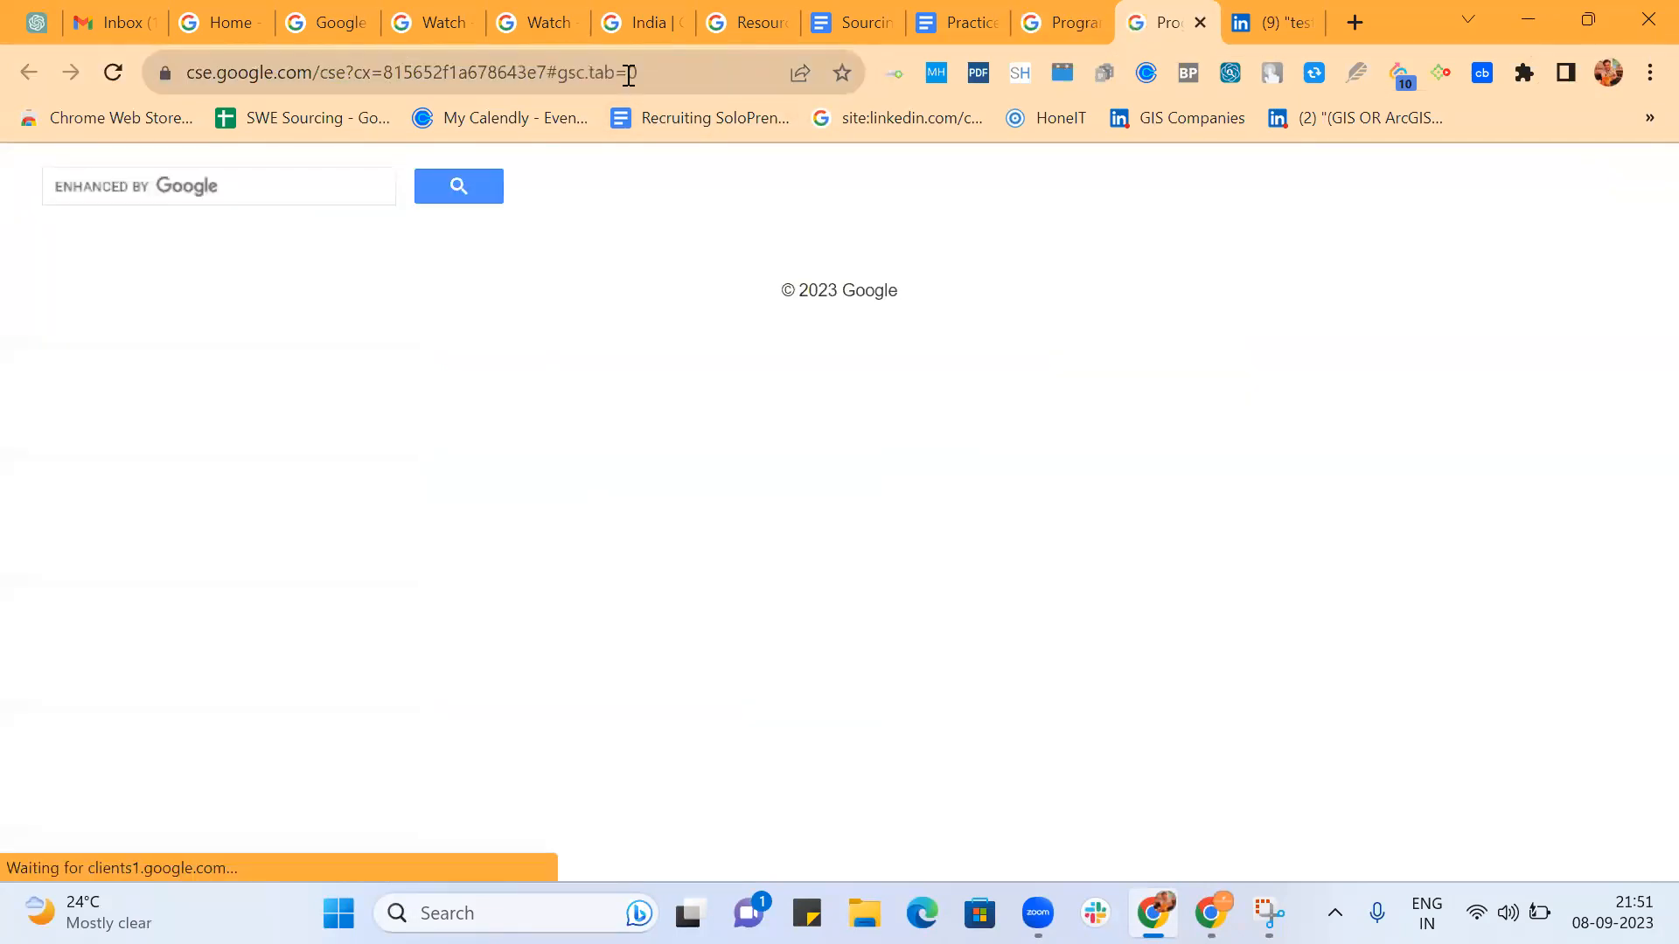
click(211, 194)
text(bangalore )
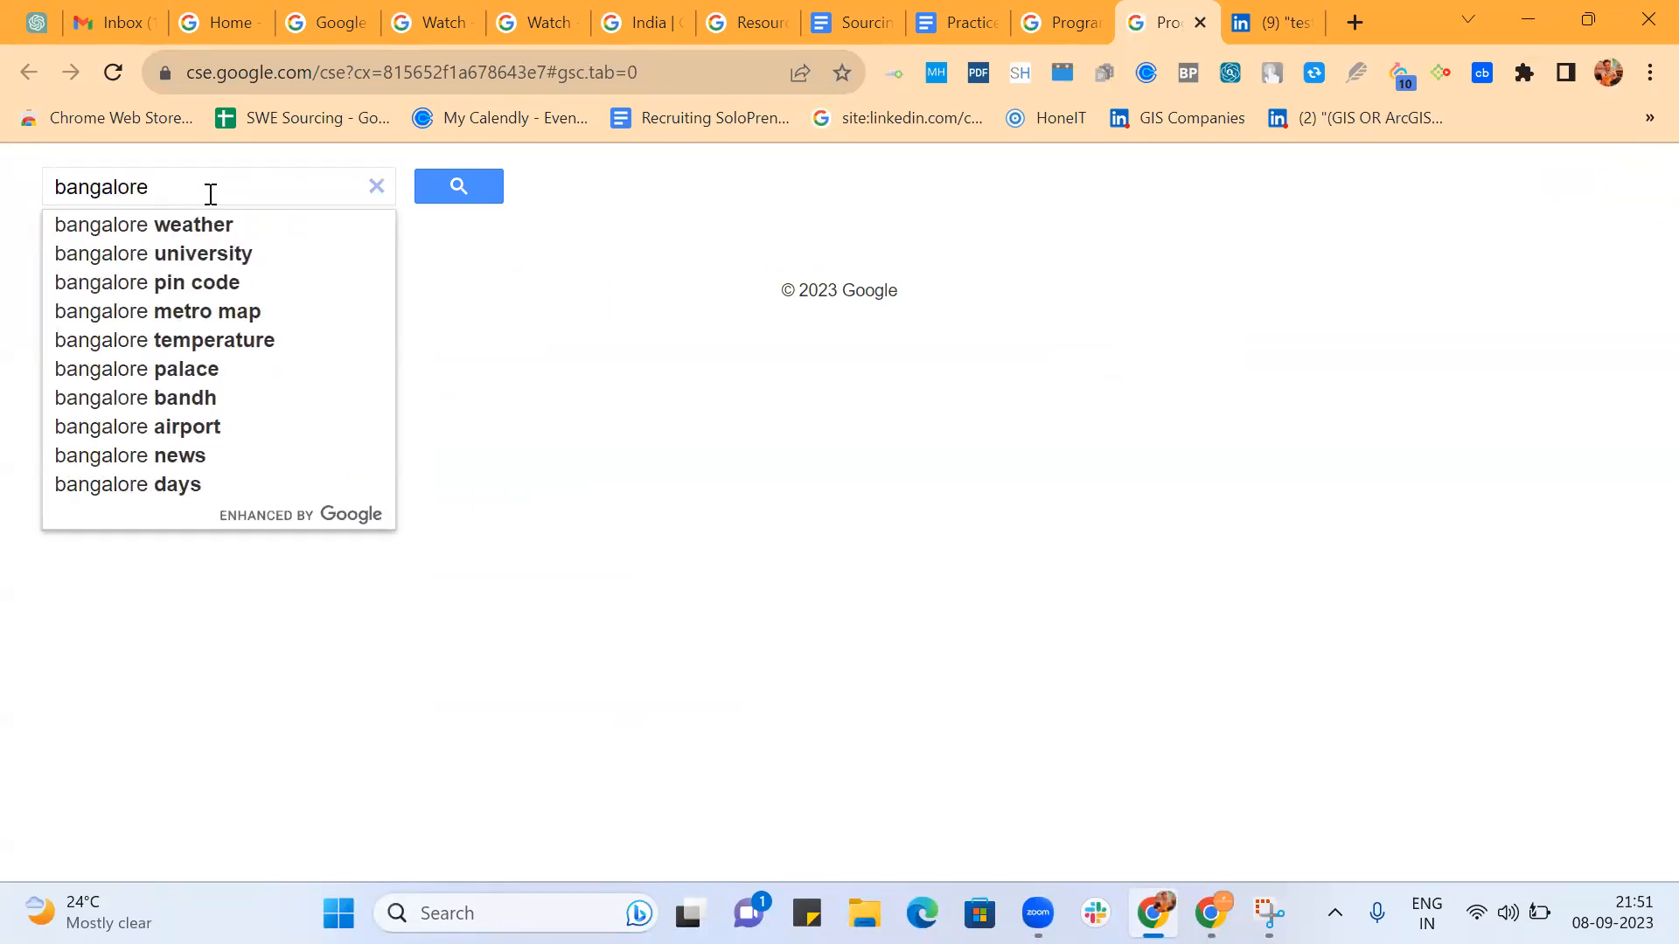
text((te)
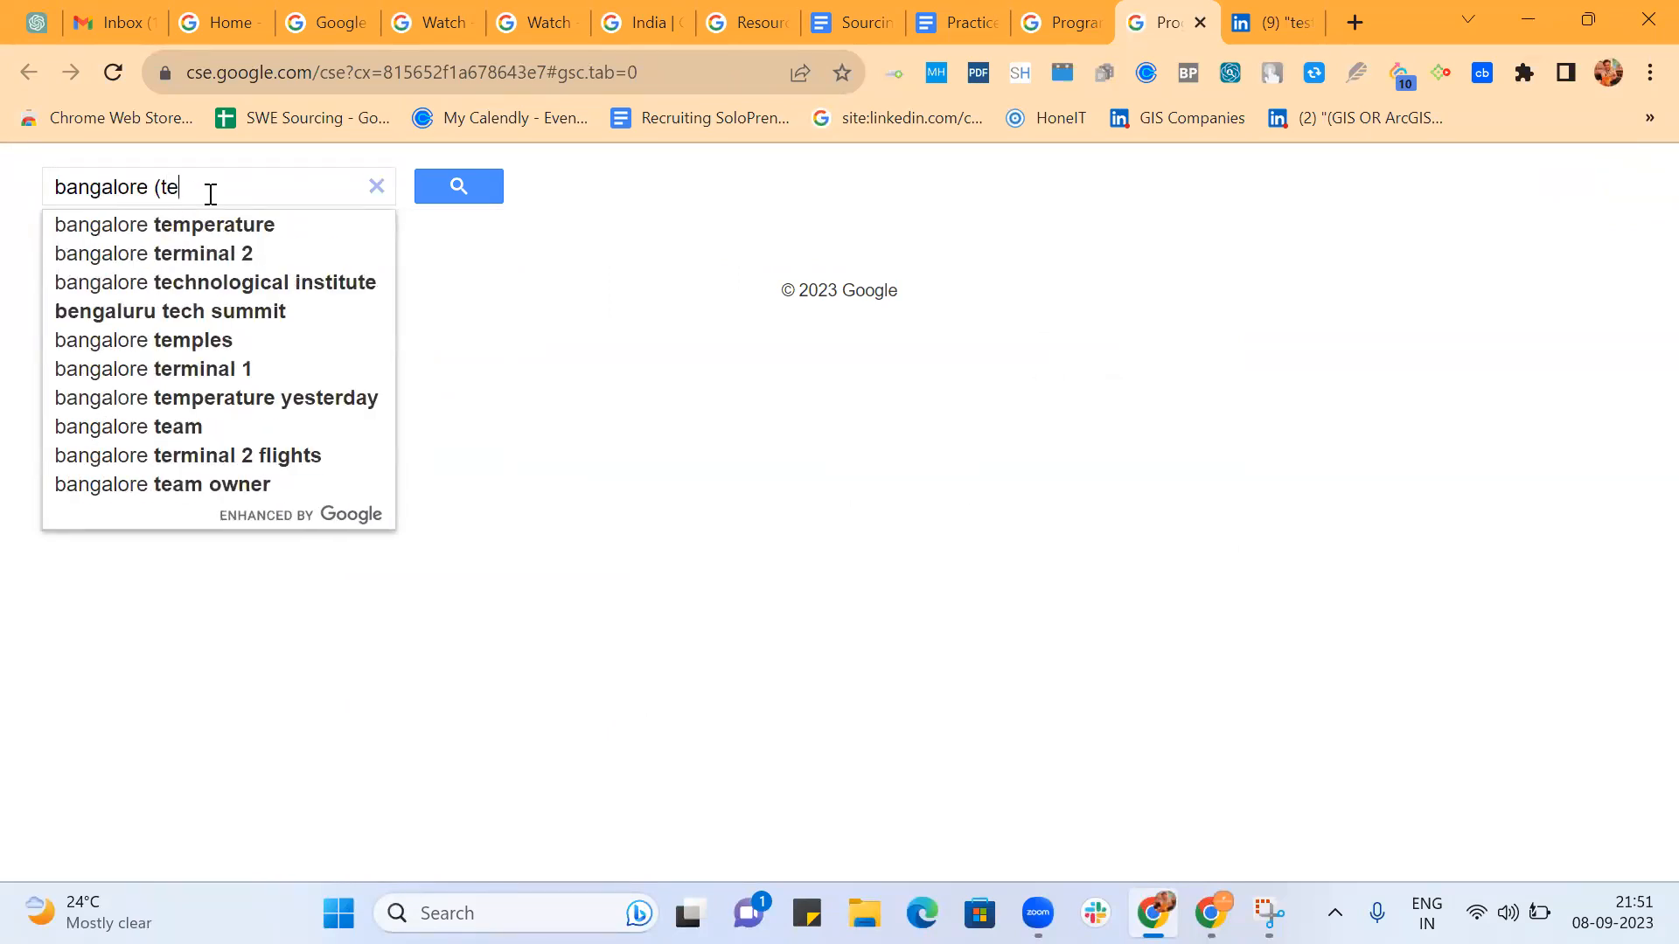
text(st | tes)
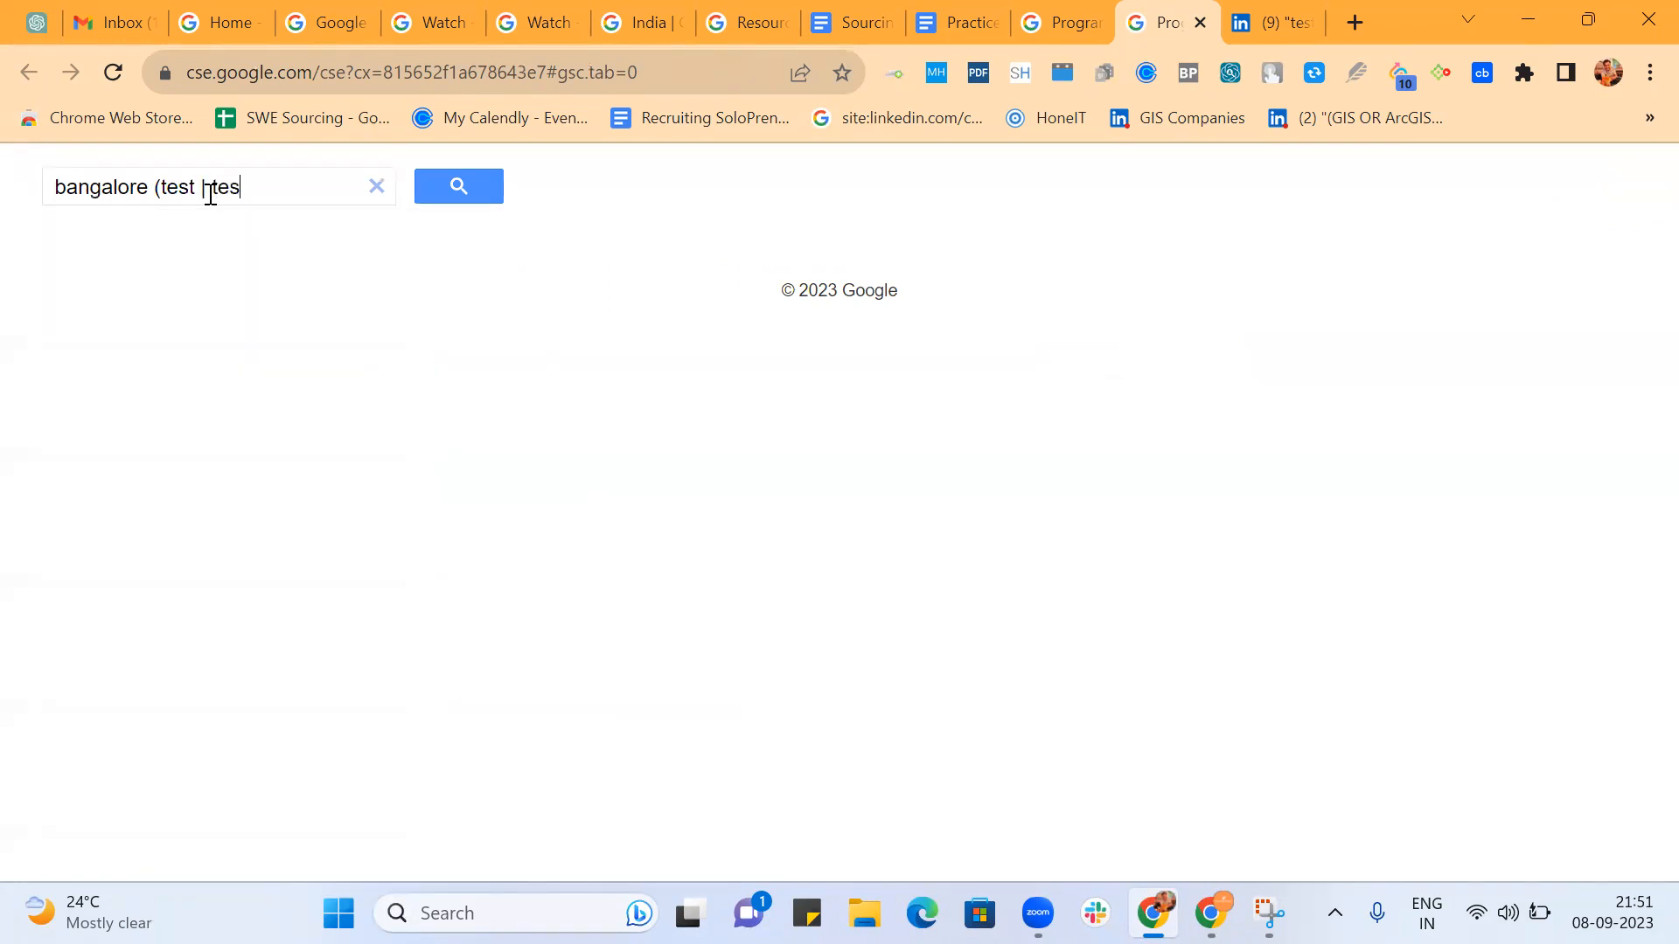
text(ting | tester))
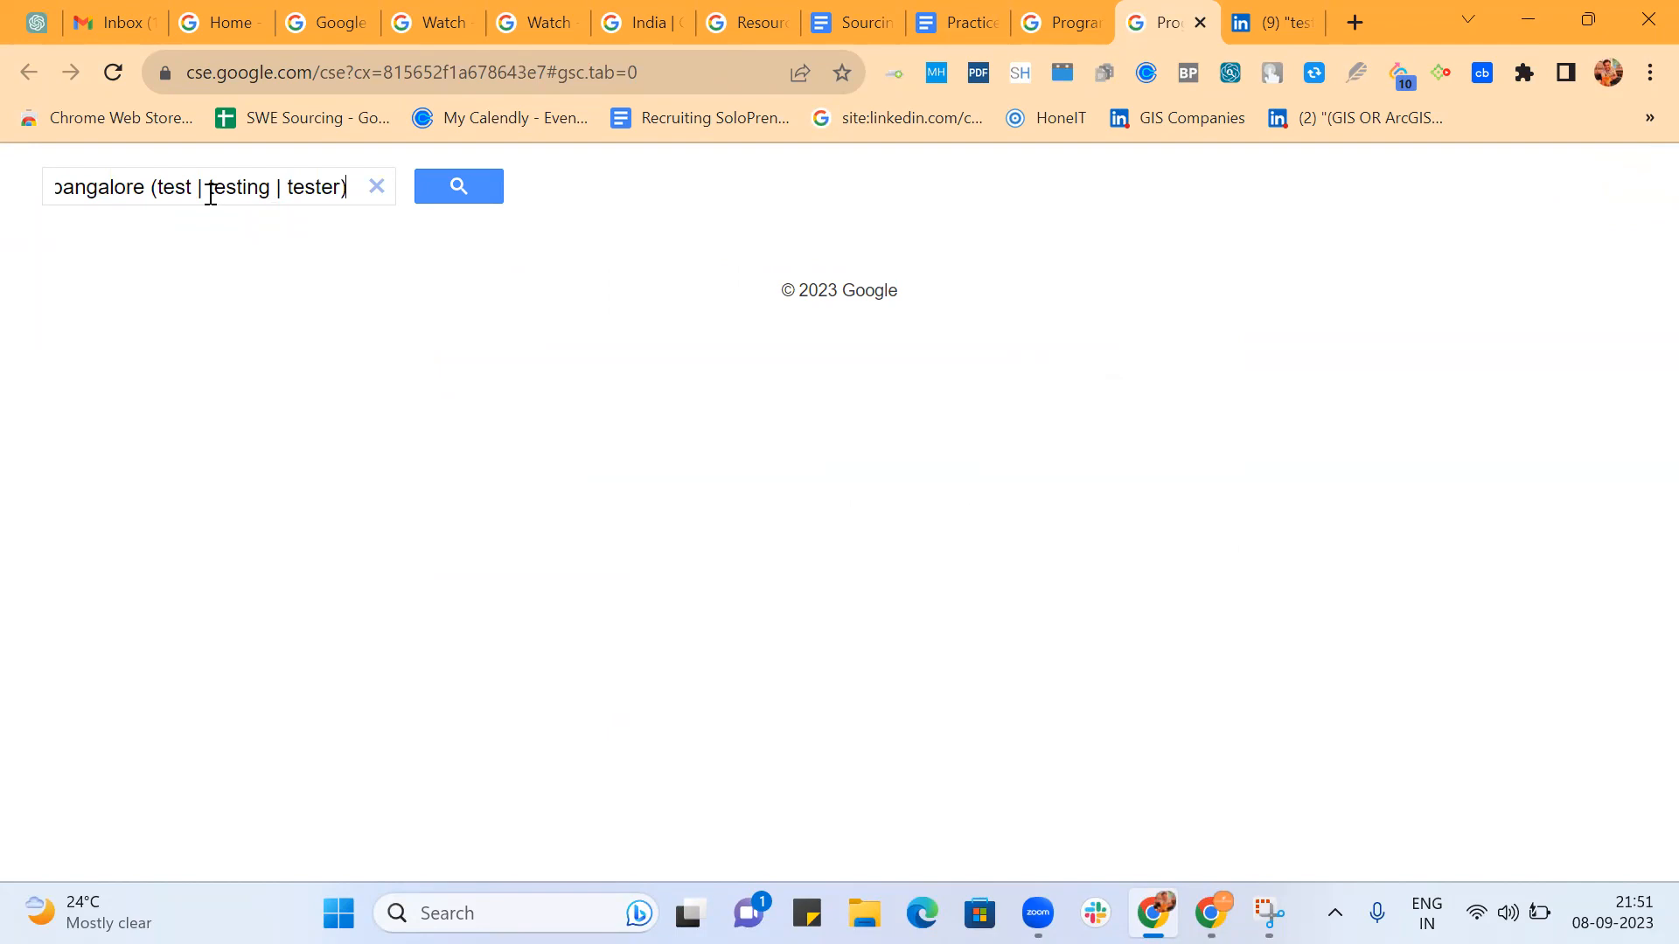
key(Return)
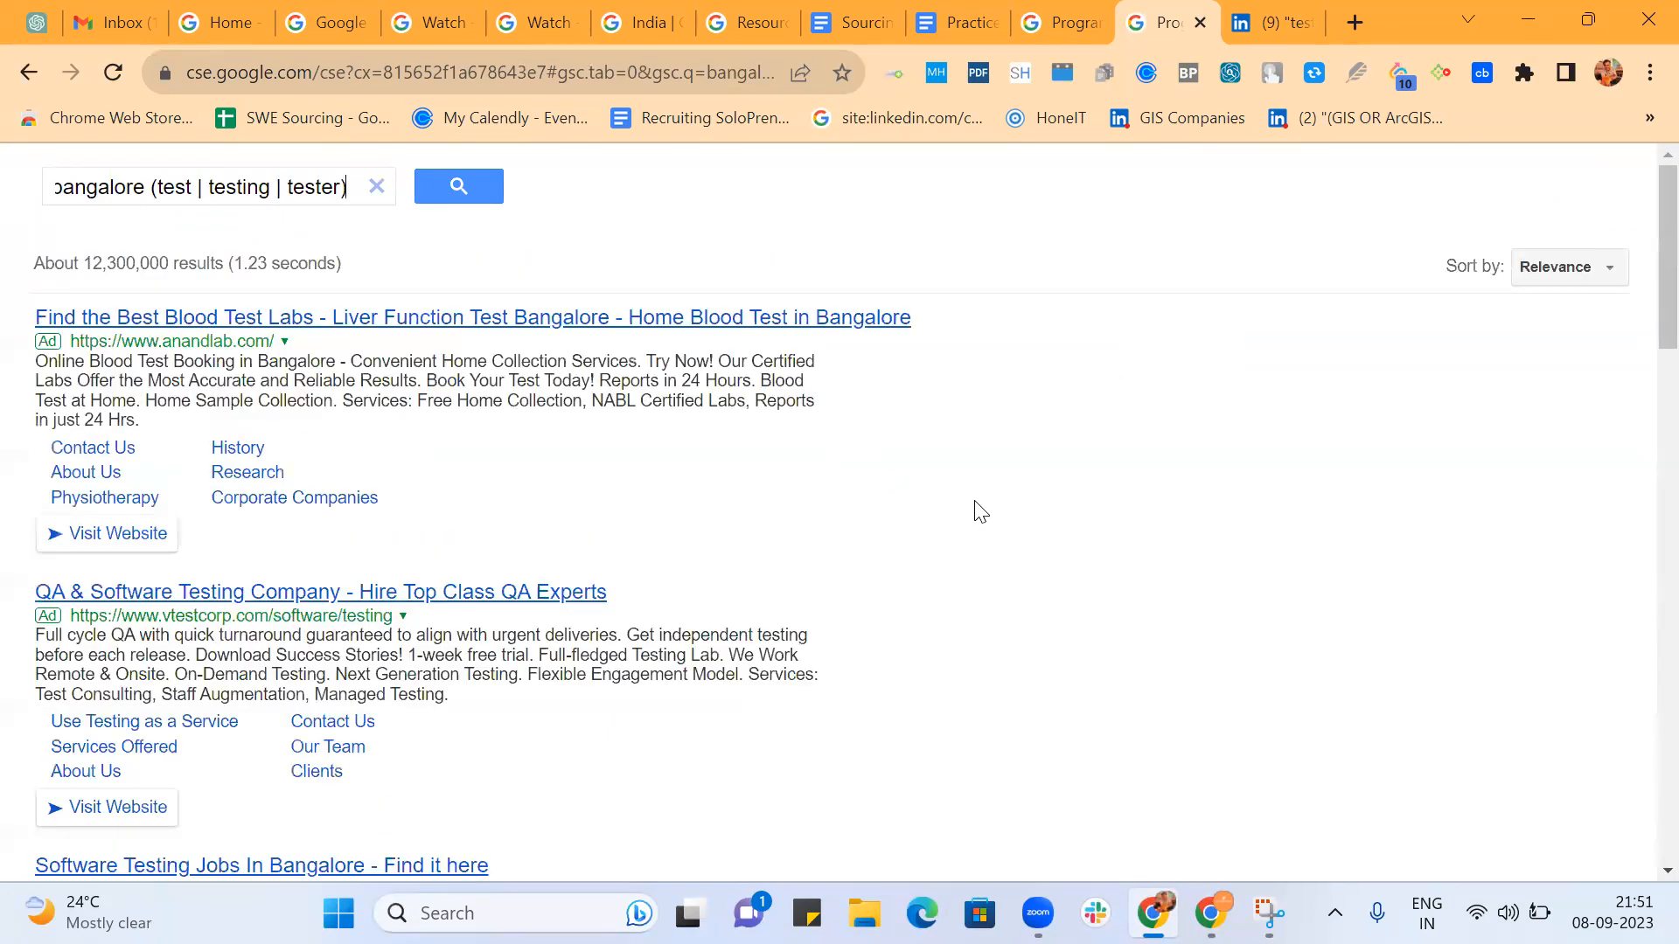
Check the job titles of the LinkedIn profiles on results pages 1 and 10, and return to the engine's Query Enhancement settings.
scroll(980, 511, down, 10)
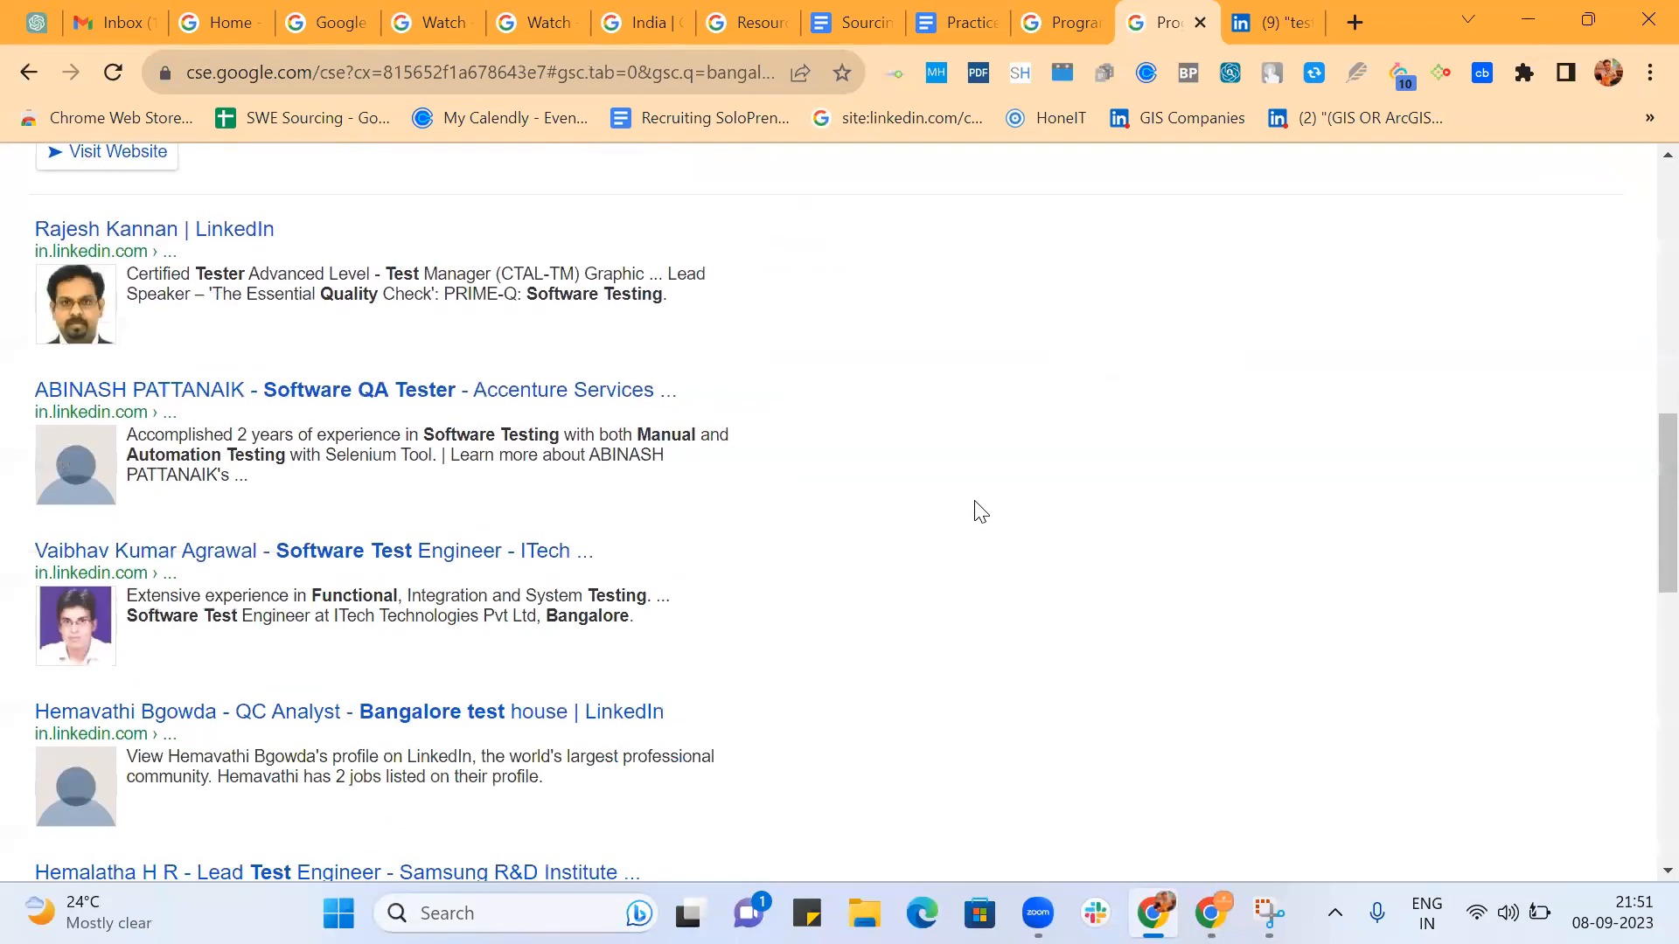
scroll(980, 512, down, 4)
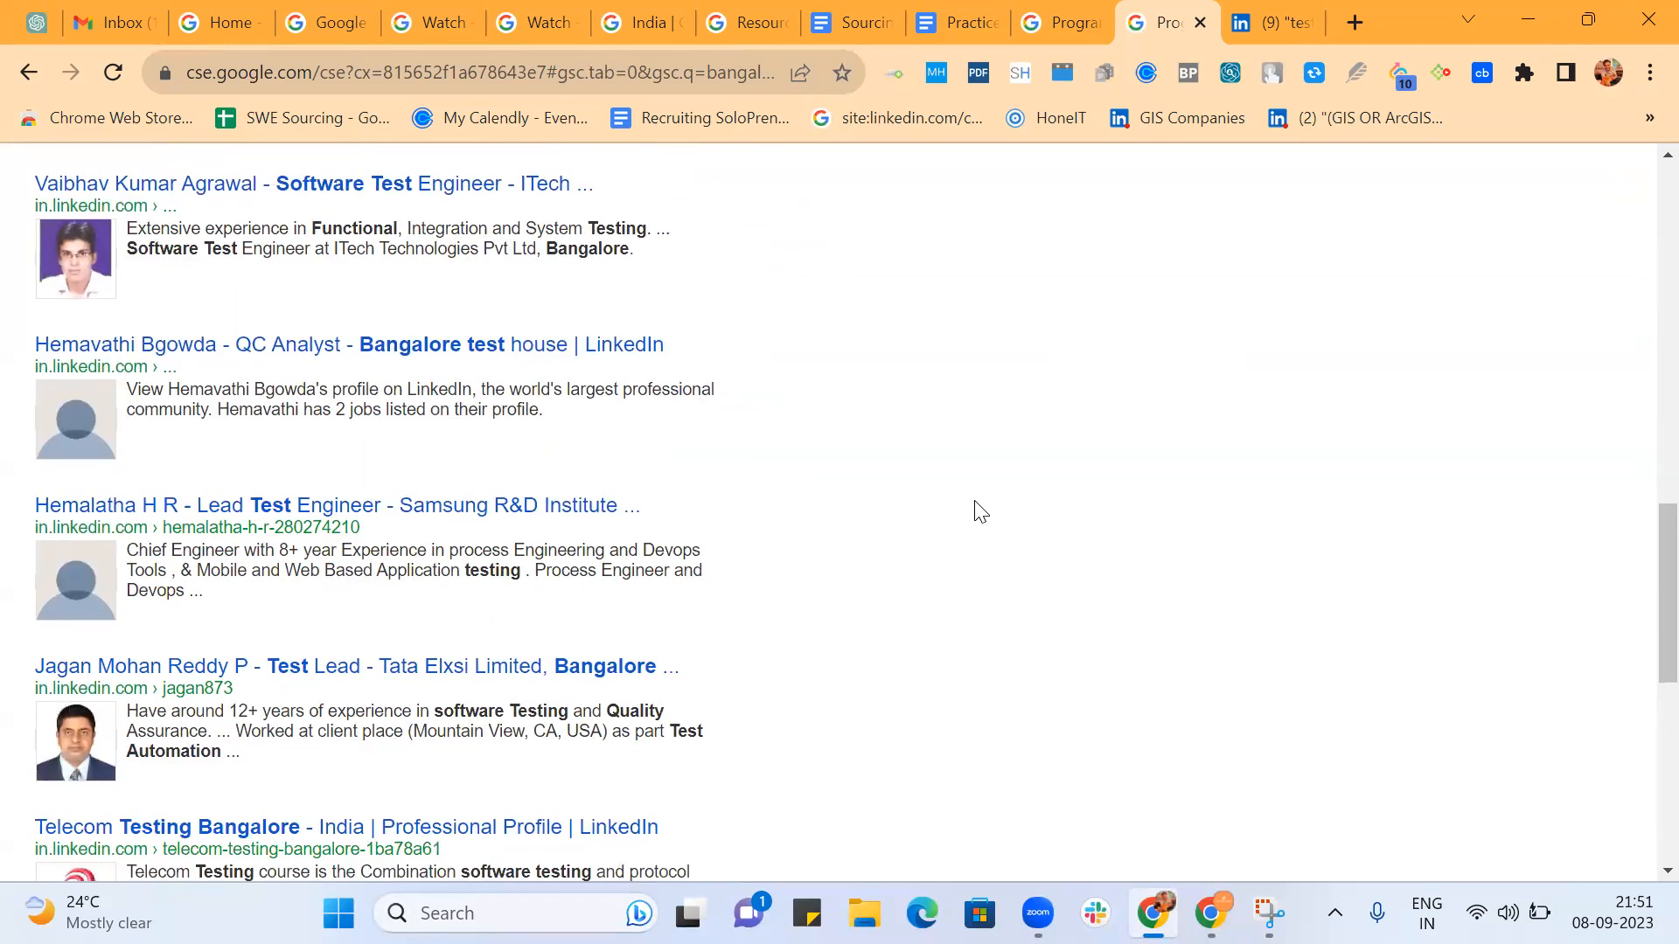
scroll(980, 512, down, 8)
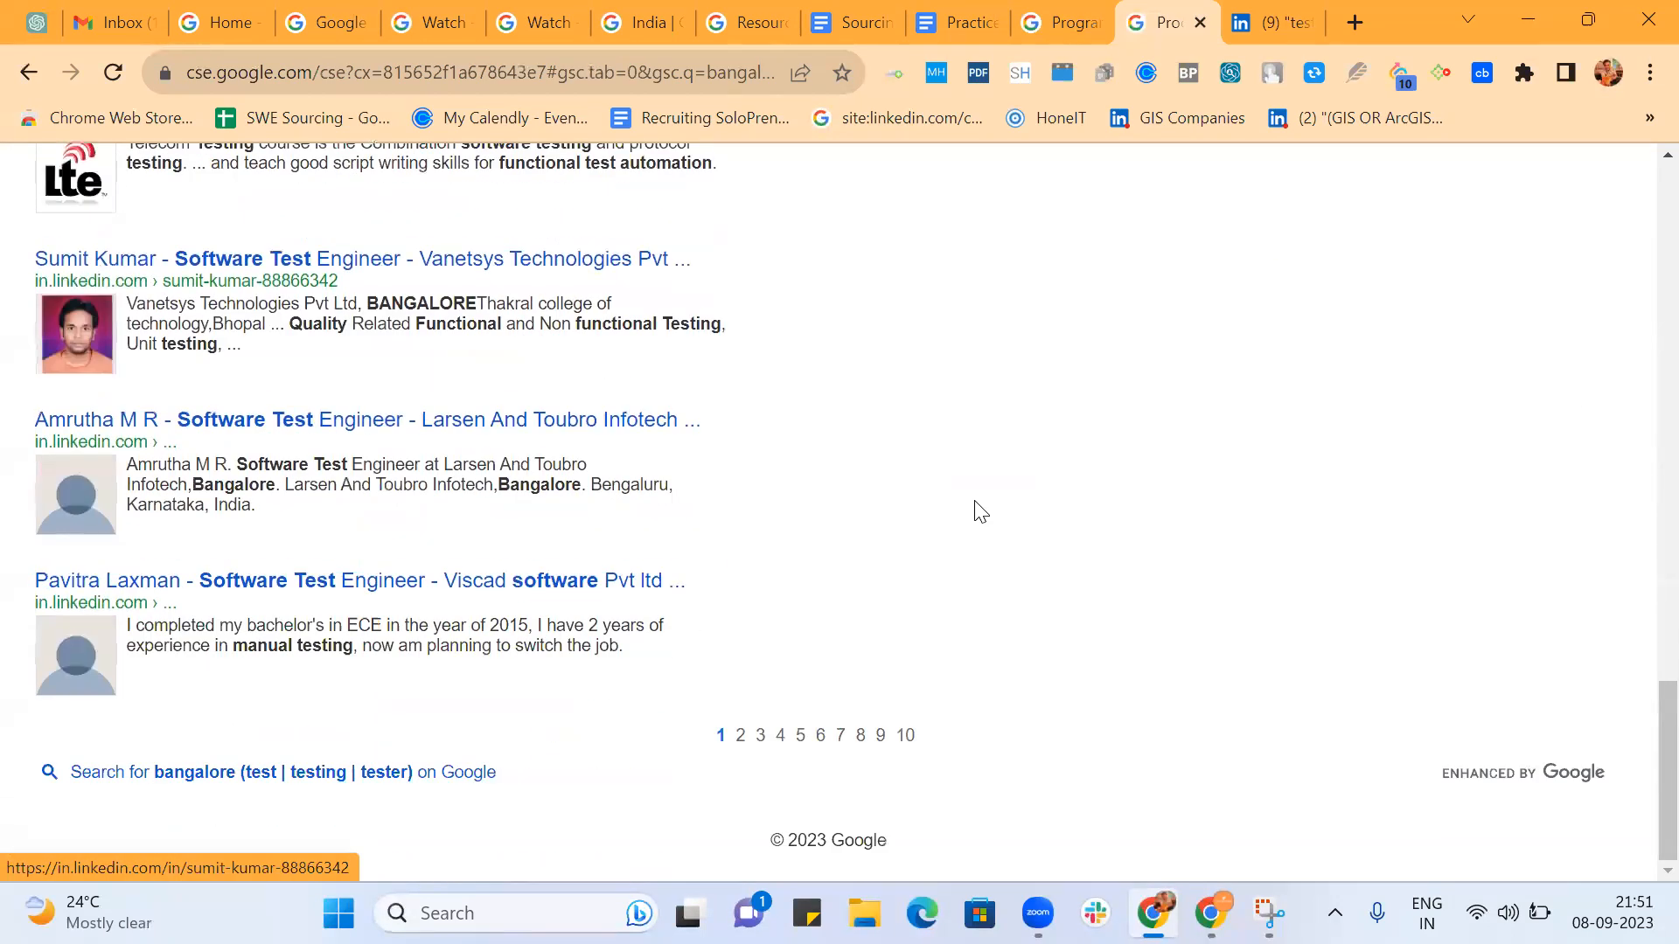
click(905, 738)
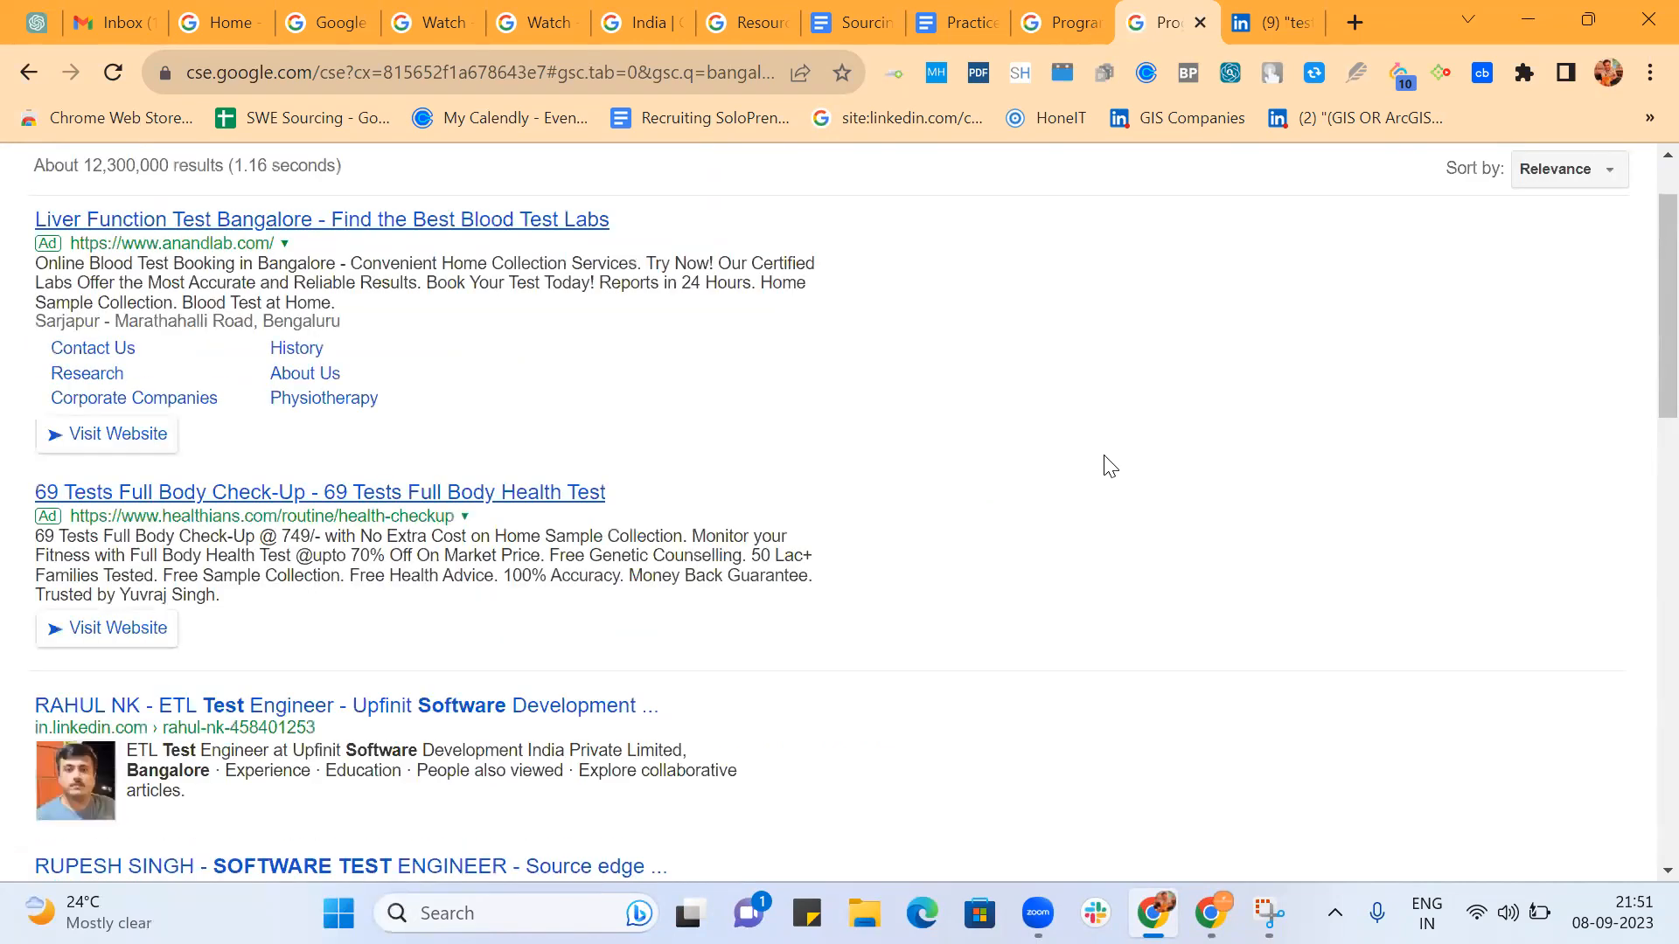
scroll(1111, 466, down, 10)
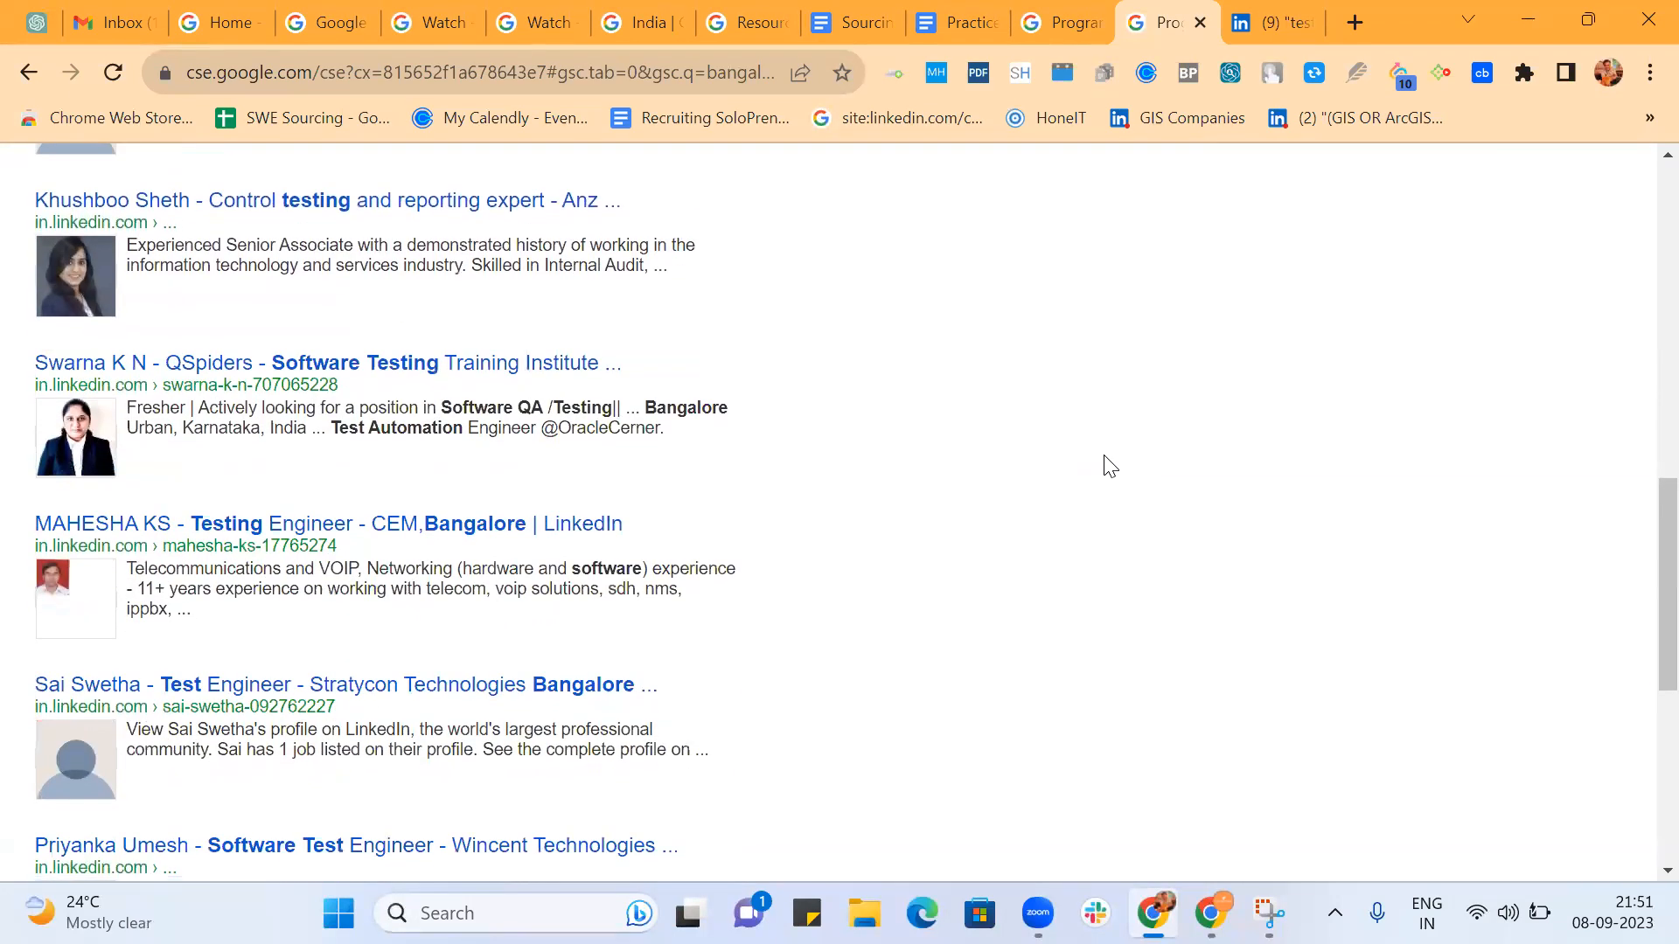
scroll(1110, 466, down, 7)
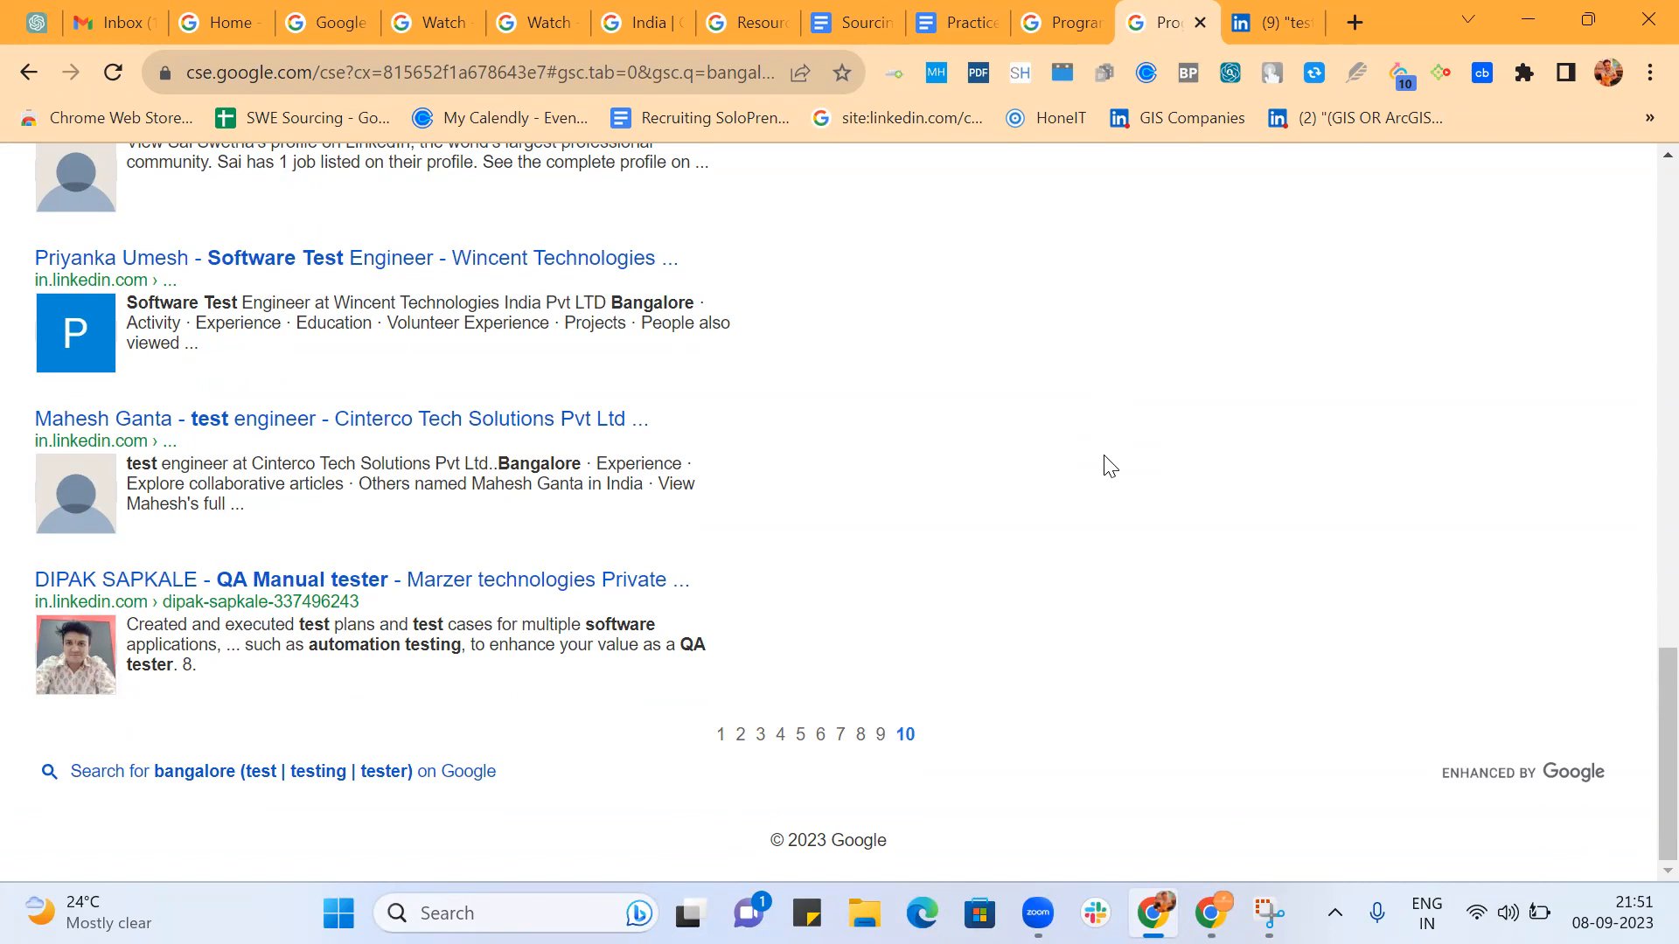
click(1039, 28)
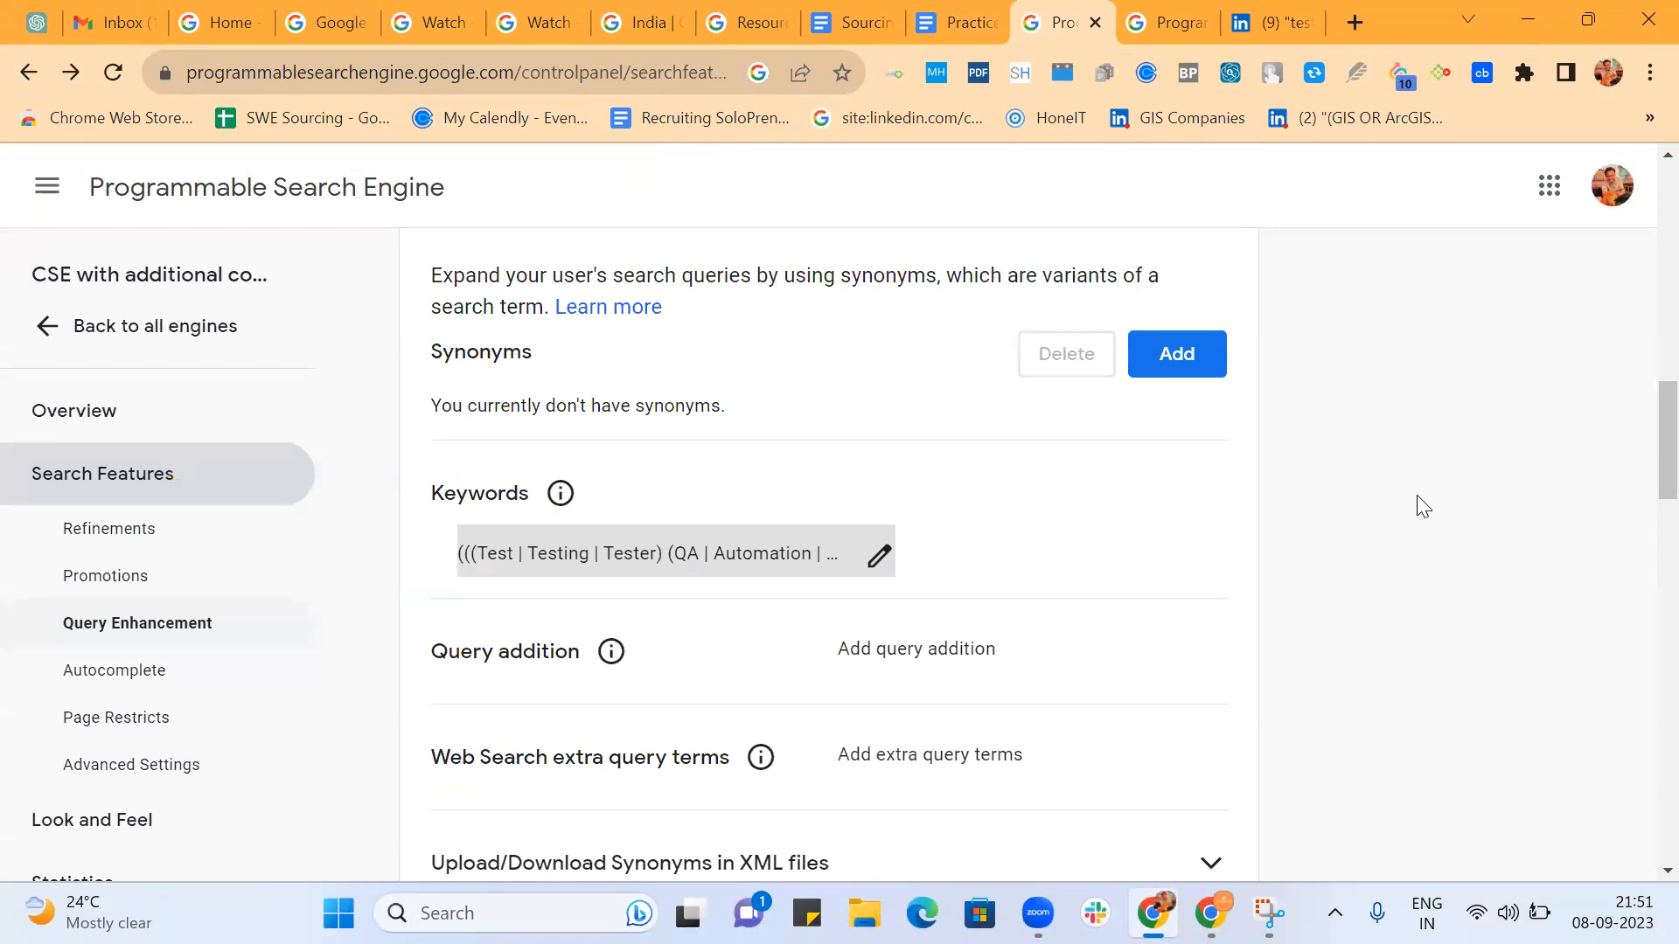
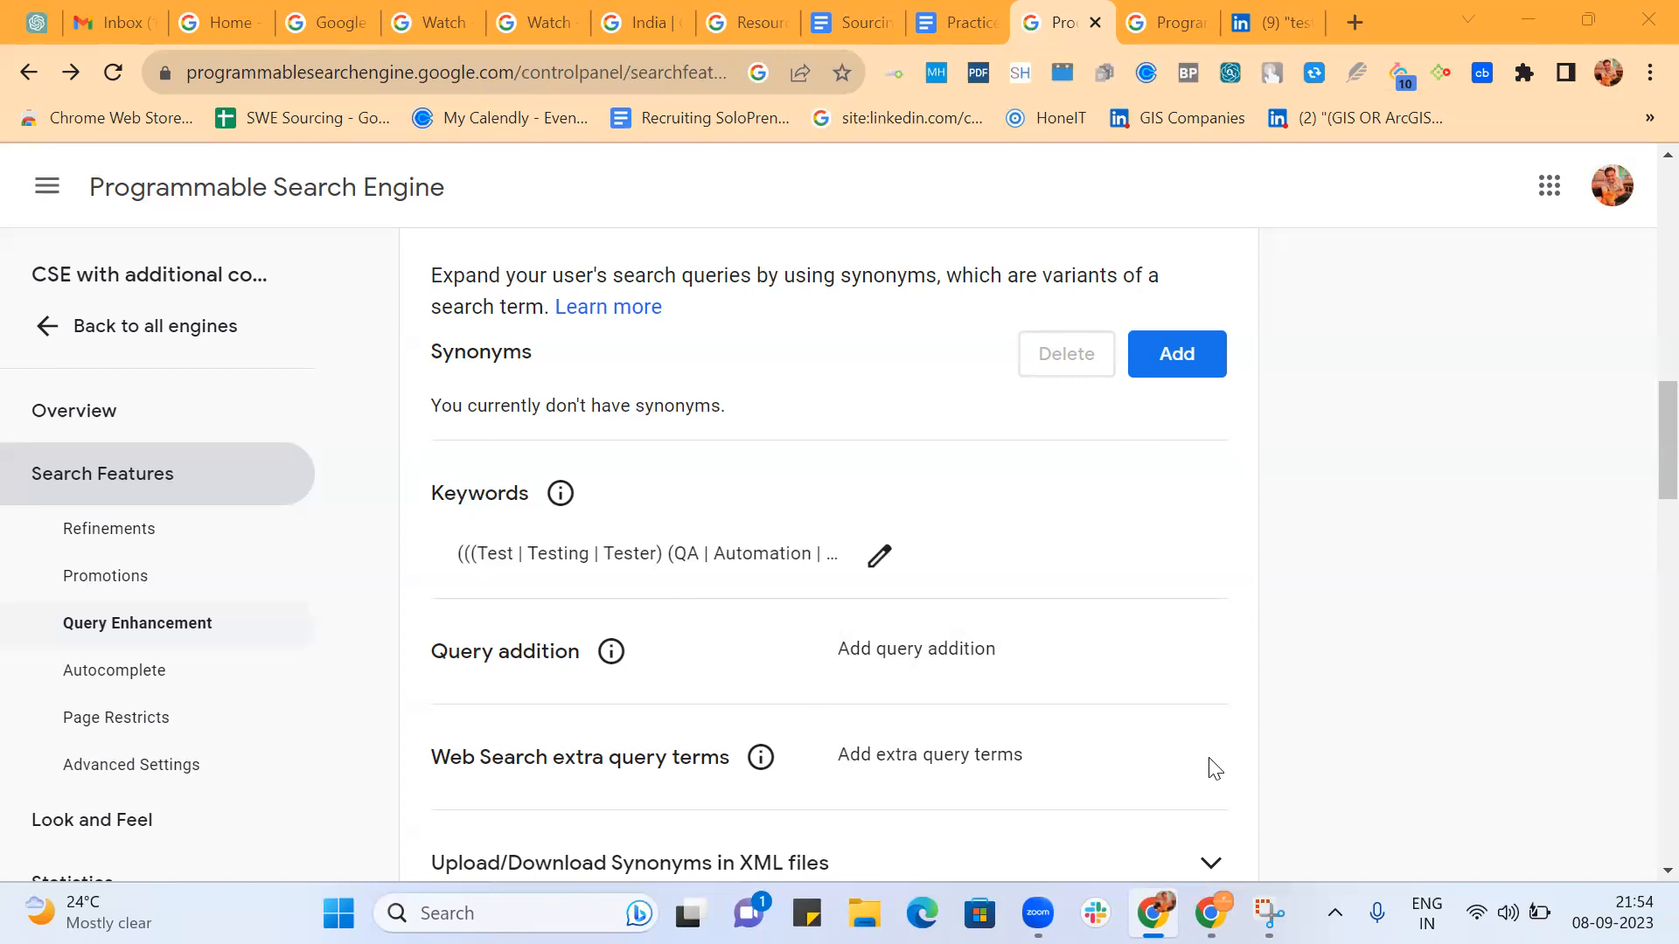
Switch to the SourcingXPress : Batch 2 document and add the line "Seeking for new opportunity" below the SDET Boolean string.
click(862, 19)
click(1116, 528)
key(Return)
key(Return)
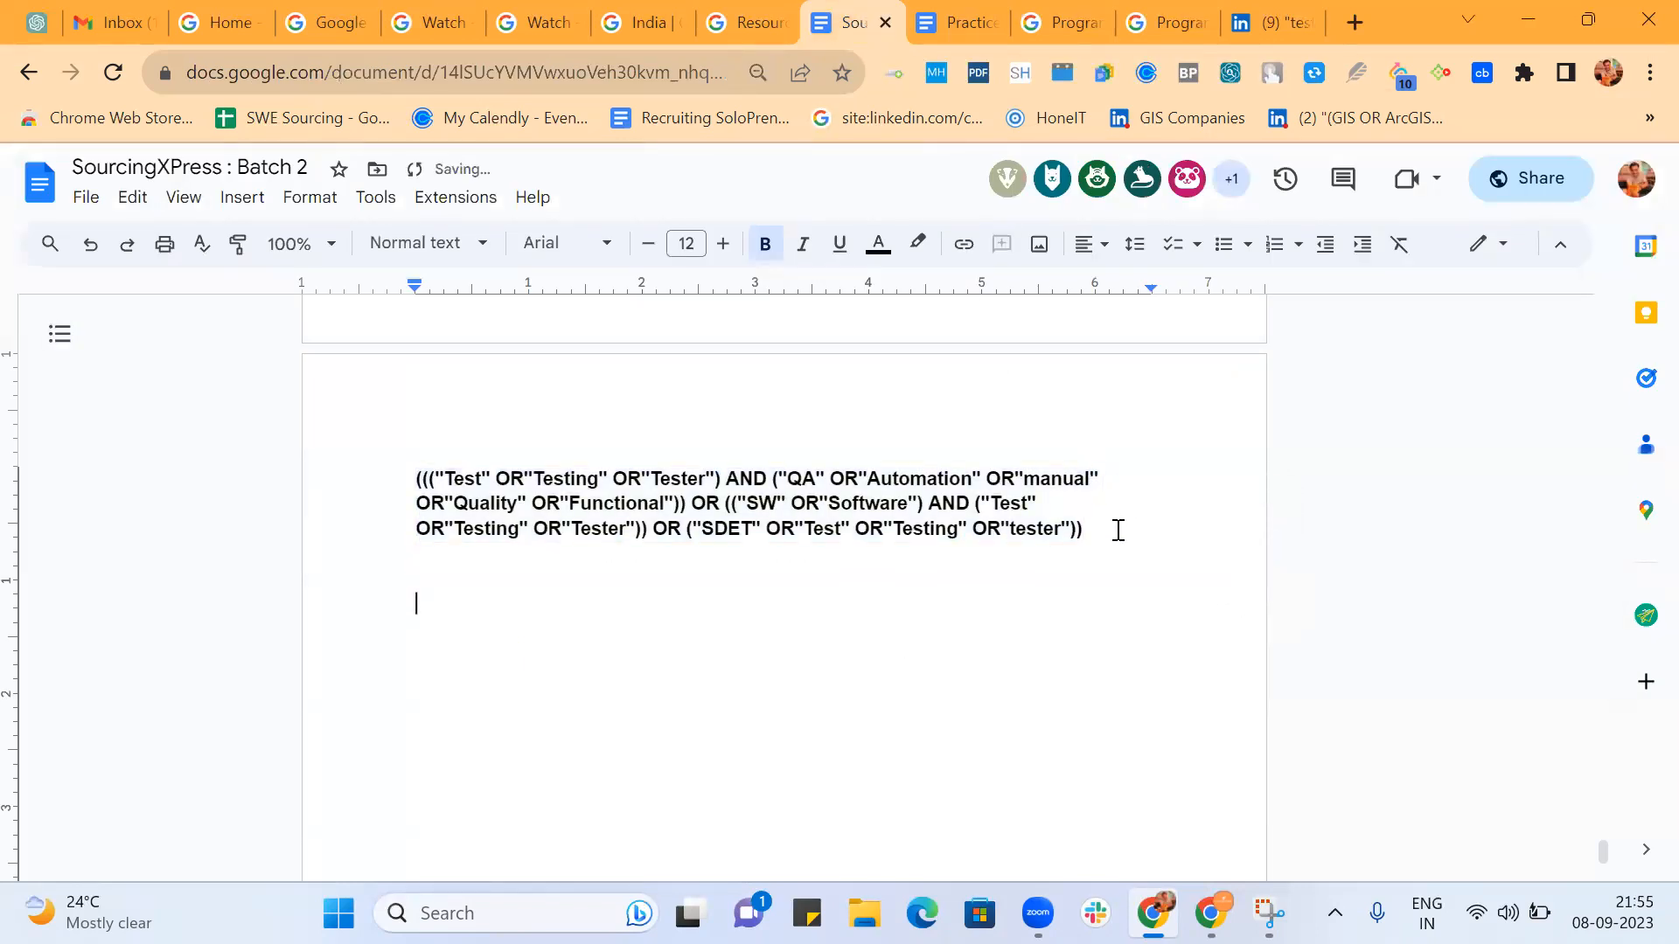
text(Seeking for new )
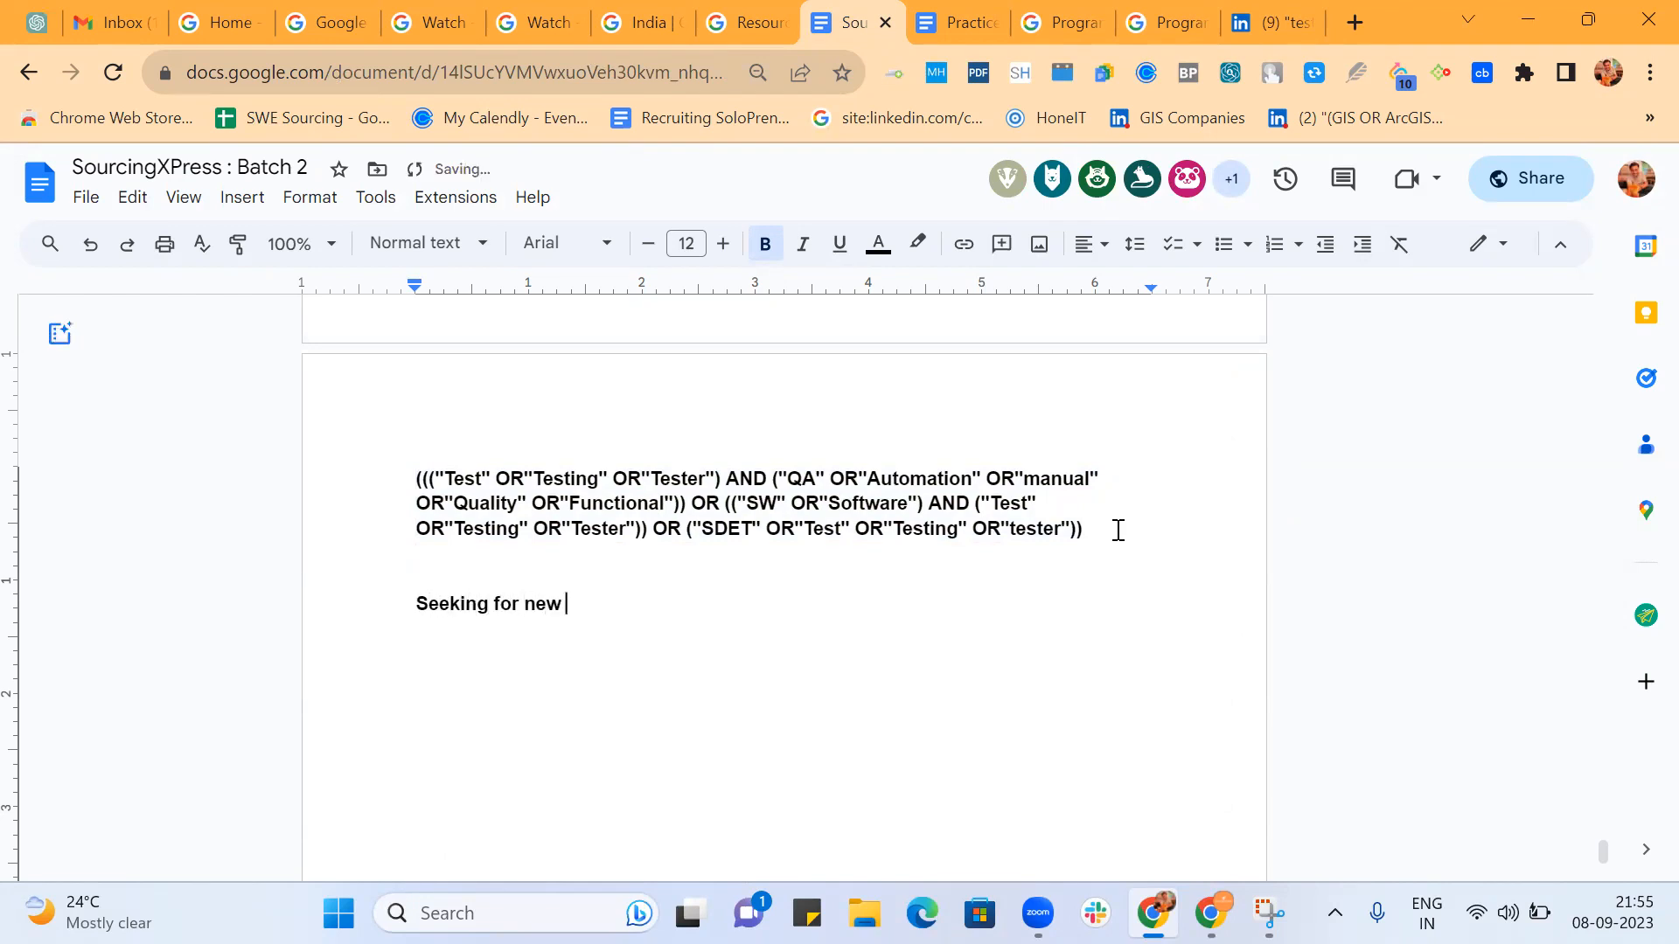
text(opportunity)
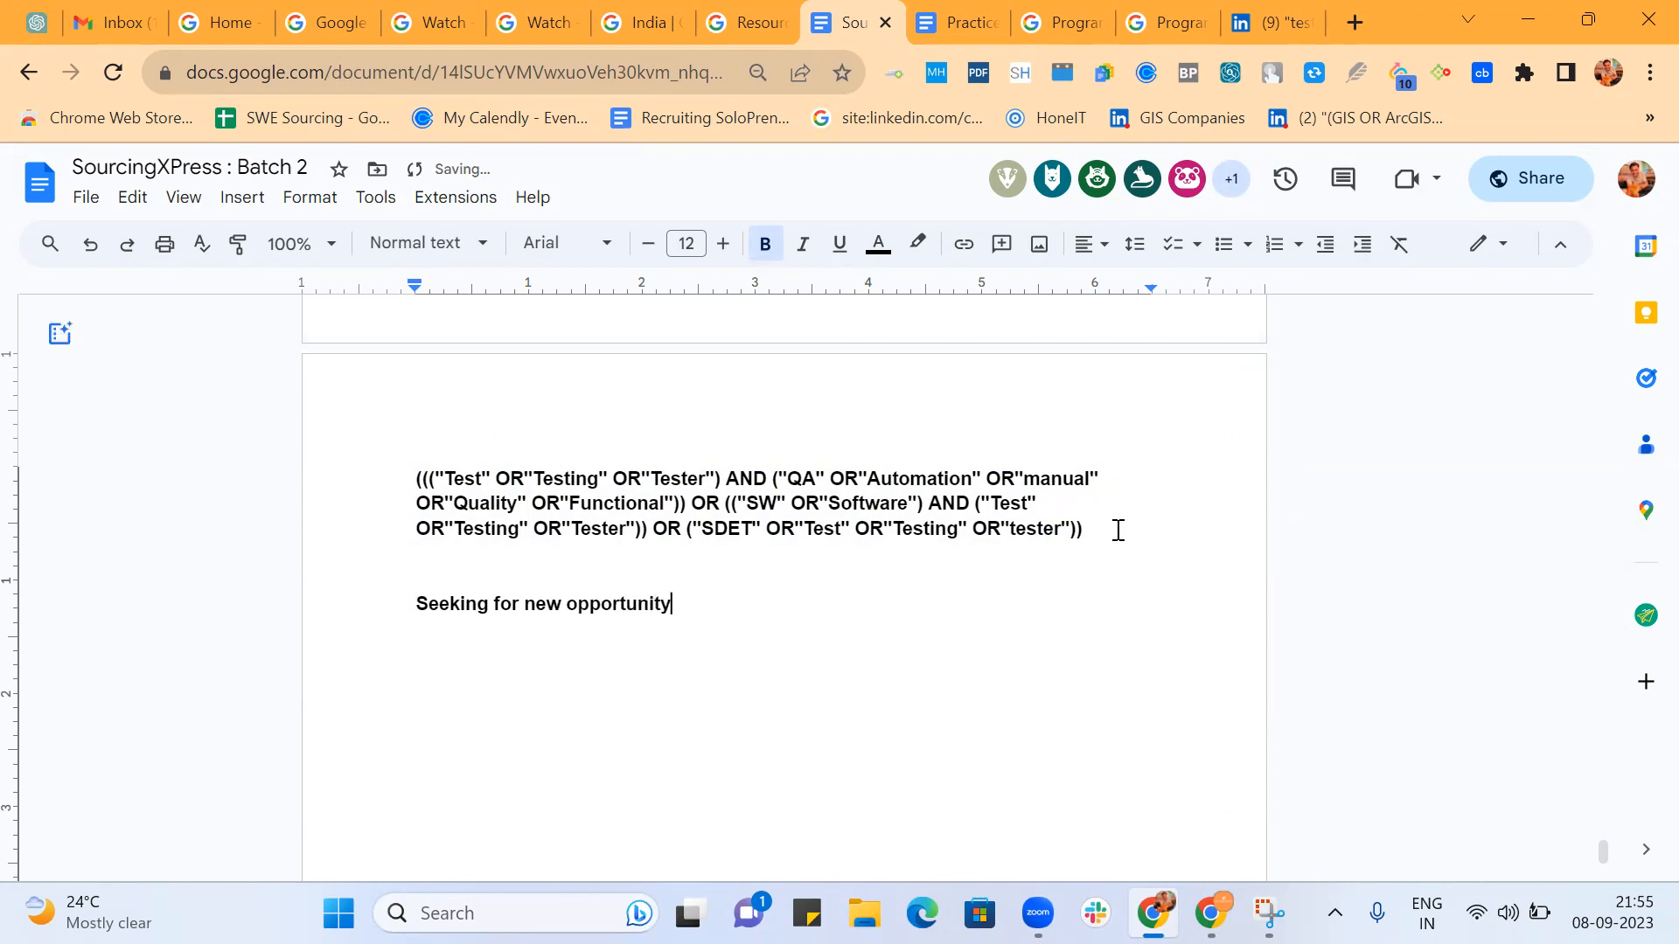
Add the plural variant "Seeking for new opportunities" on a new line.
key(Return)
text(Seeking for new )
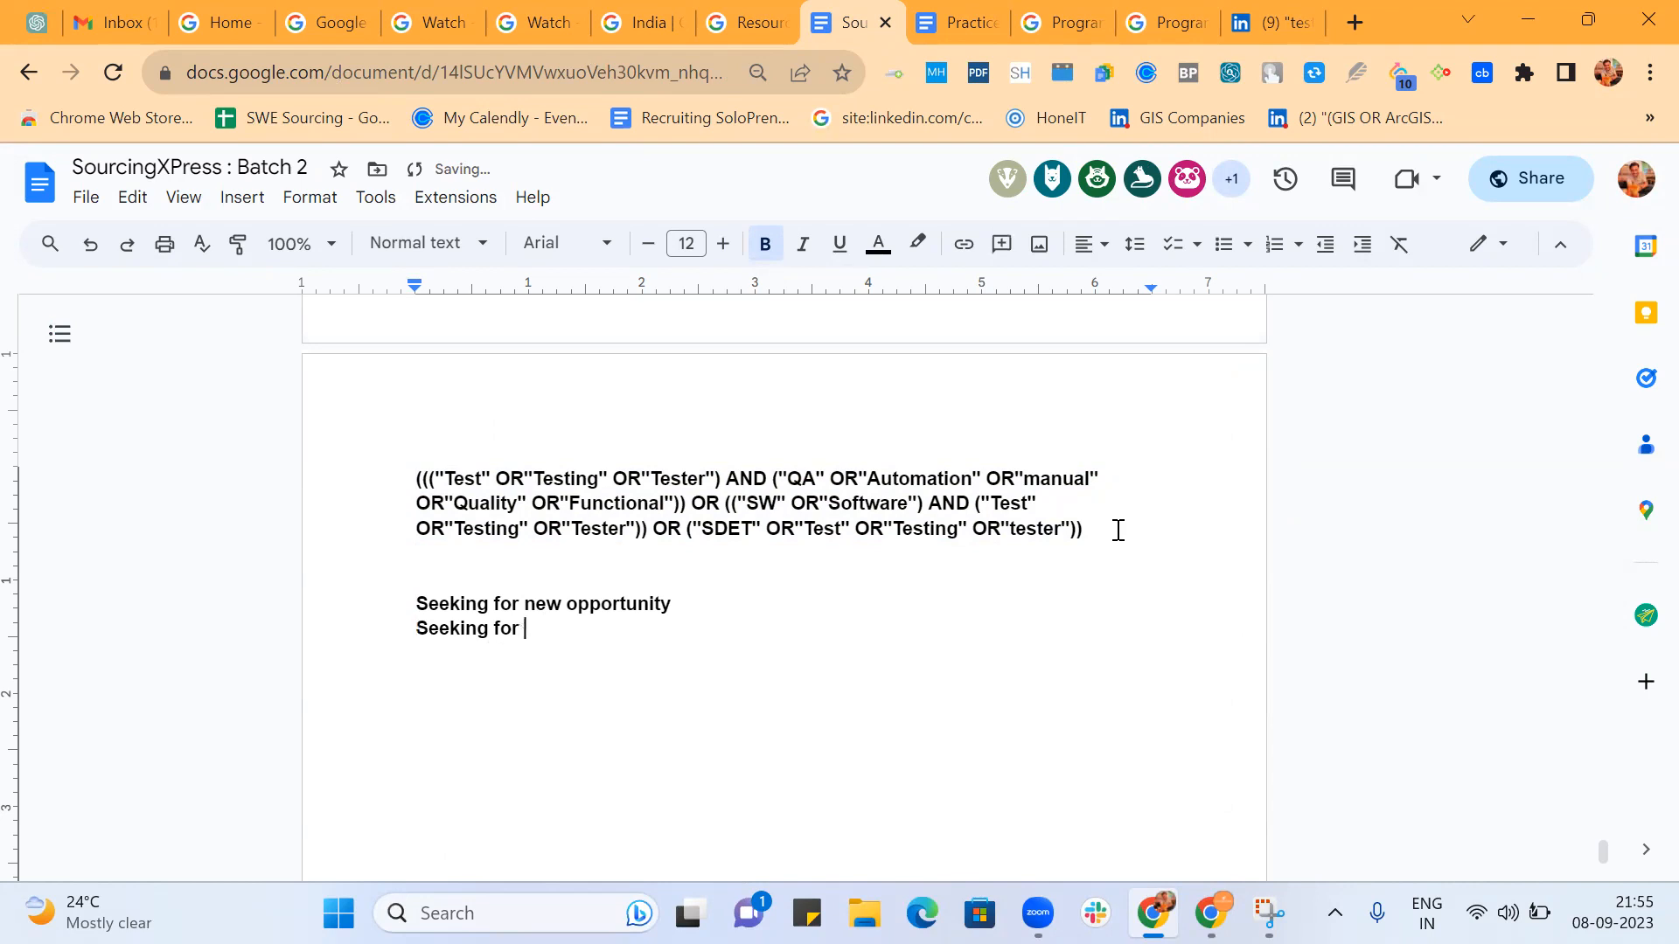
text(opporti)
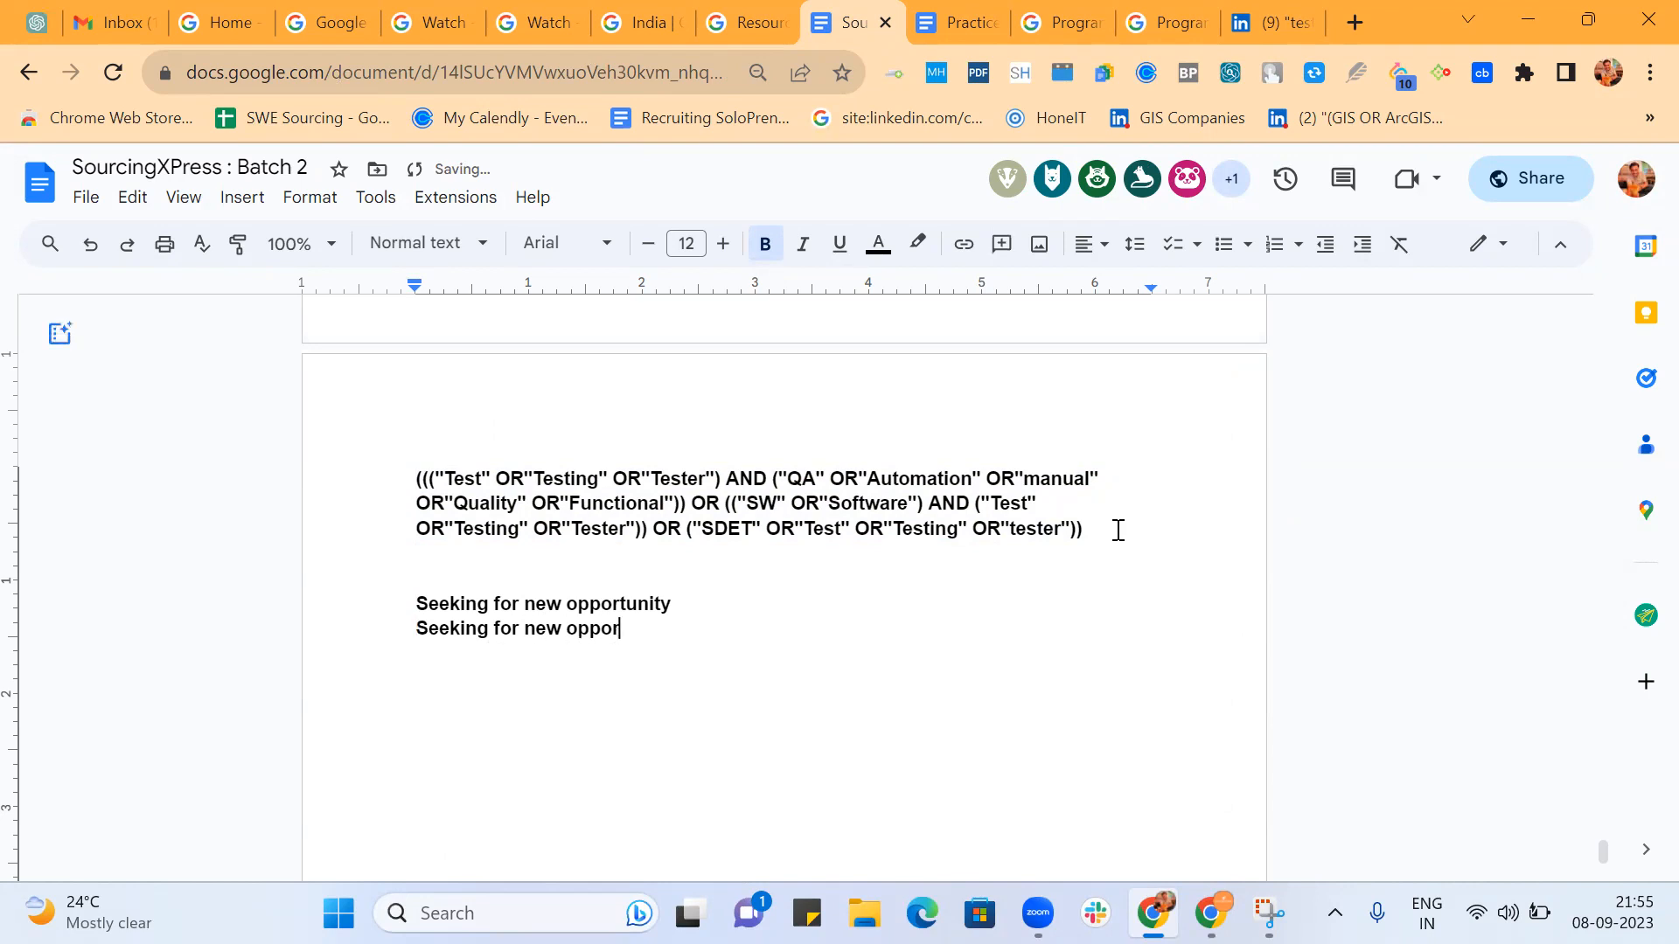
key(BackSpace)
key(BackSpace)
text(tunities)
Add two more lines to the phrase list: "Seeking a new job" and "Seeking a new role".
key(Return)
text(Seeking )
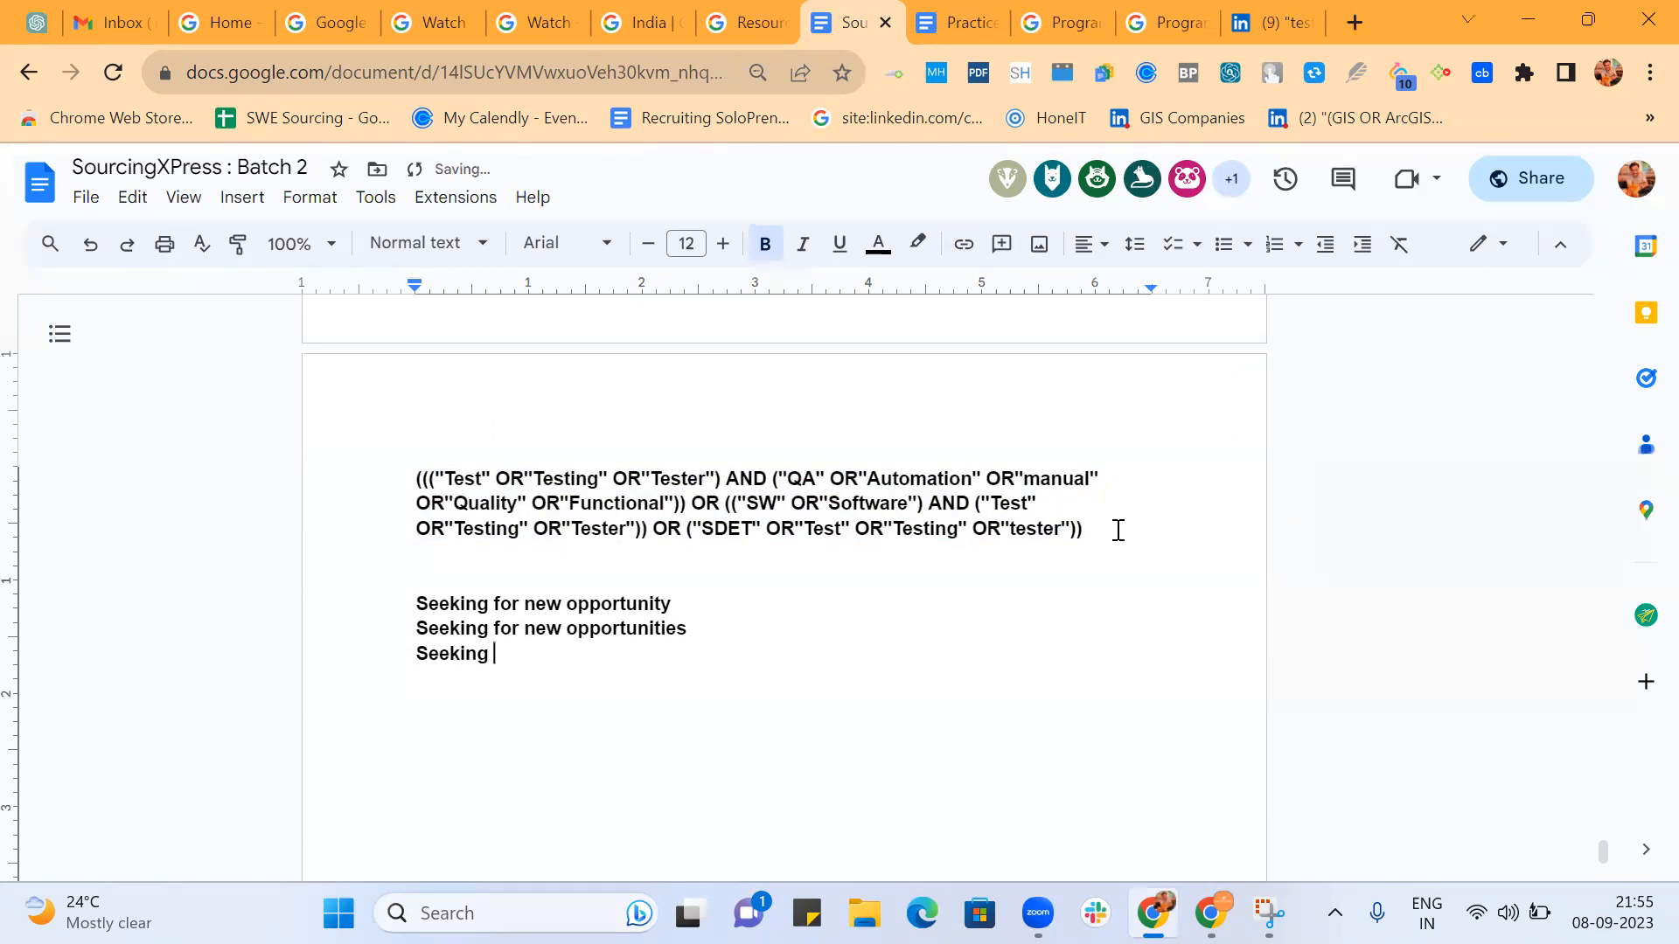
text(a new job)
key(Return)
text(Seeki)
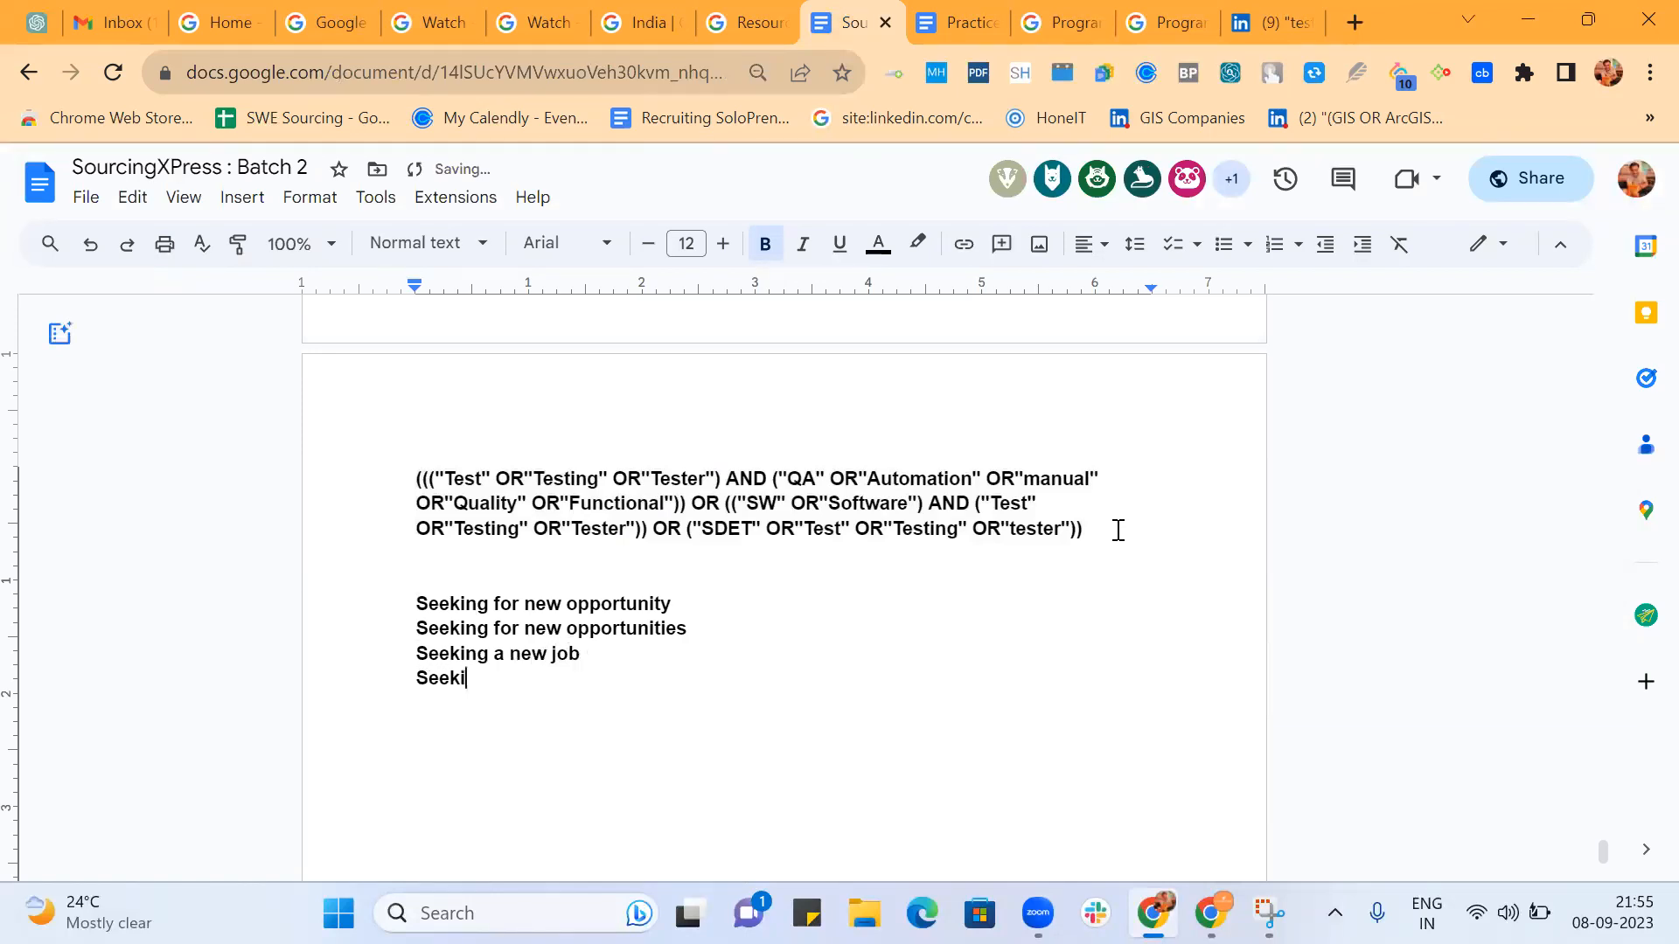
text(ng a new role)
Duplicate the four "Seeking" lines directly below the originals.
key(Return)
text(Looking)
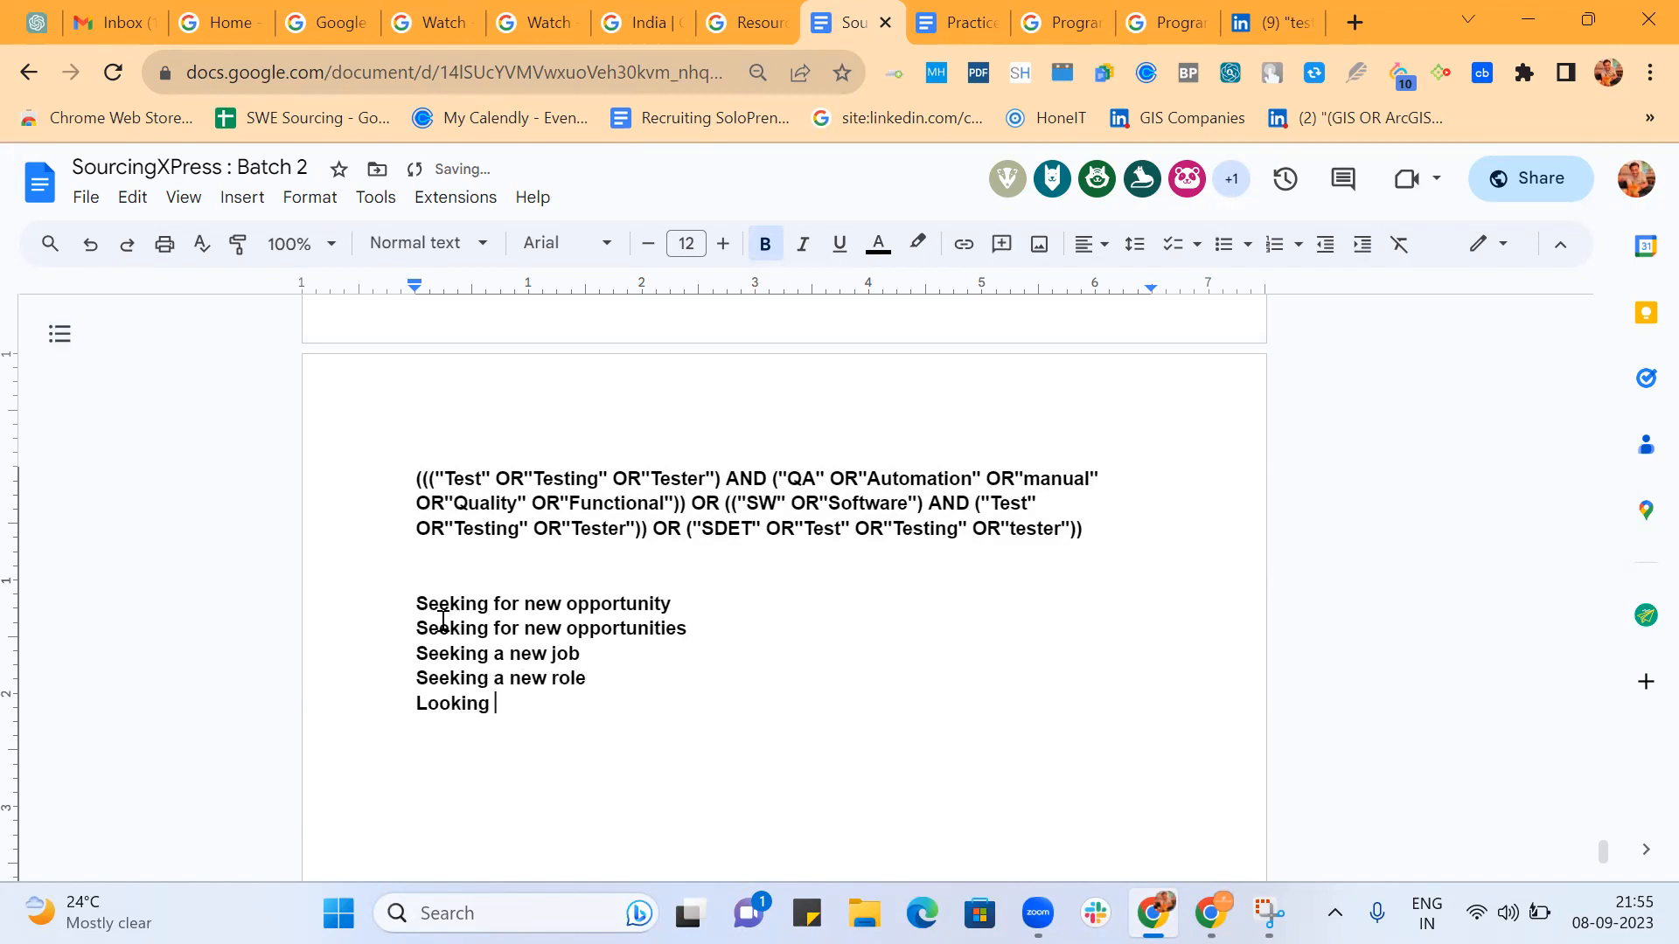
drag(417, 604, 616, 683)
key(ctrl+c)
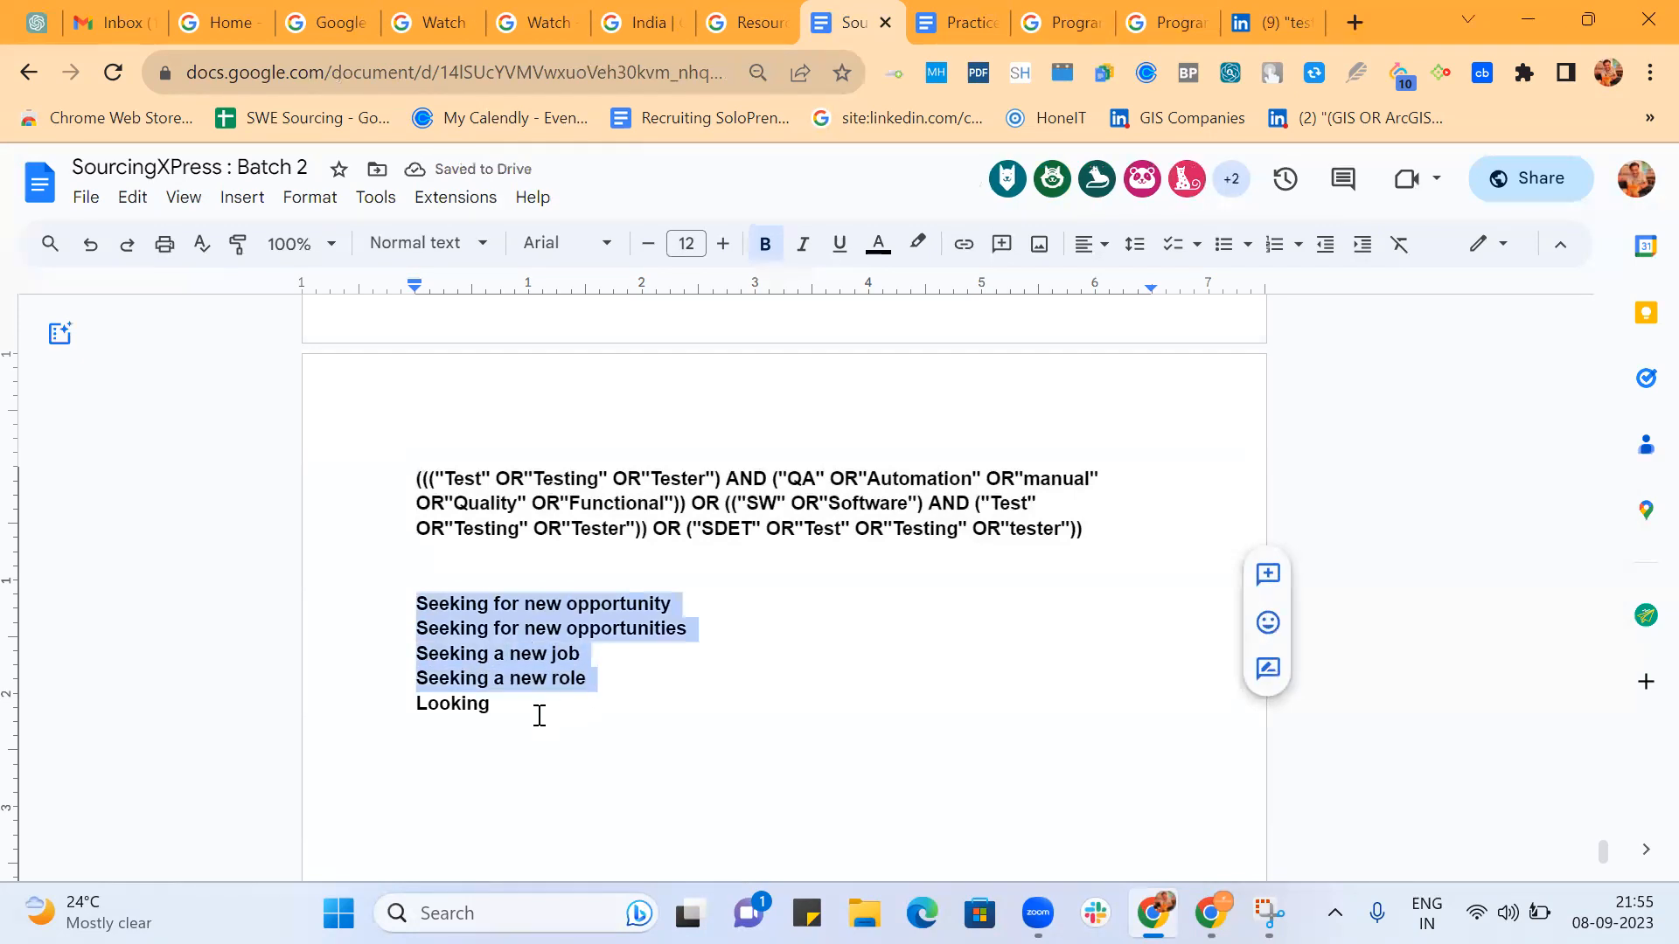
click(535, 705)
key(BackSpace)
key(BackSpace)
key(BackSpace)
key(BackSpace)
key(BackSpace)
key(BackSpace)
key(BackSpace)
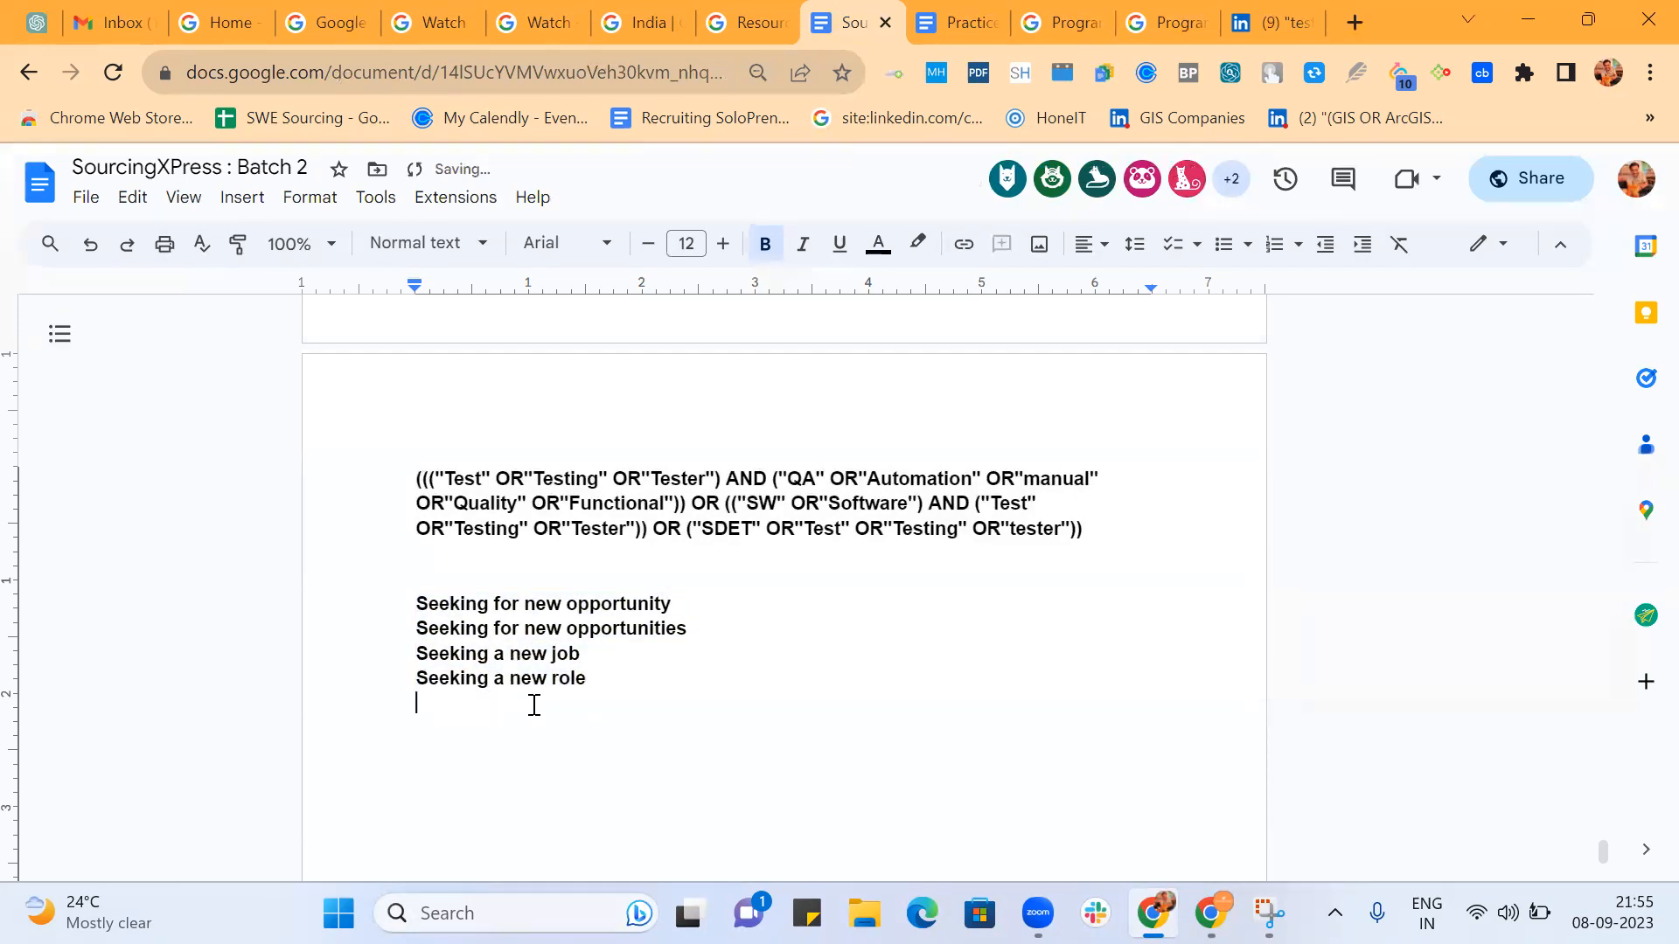
key(ctrl+v)
Replace "Seeking" with "Looking" in each of the four duplicated lines.
double_click(461, 705)
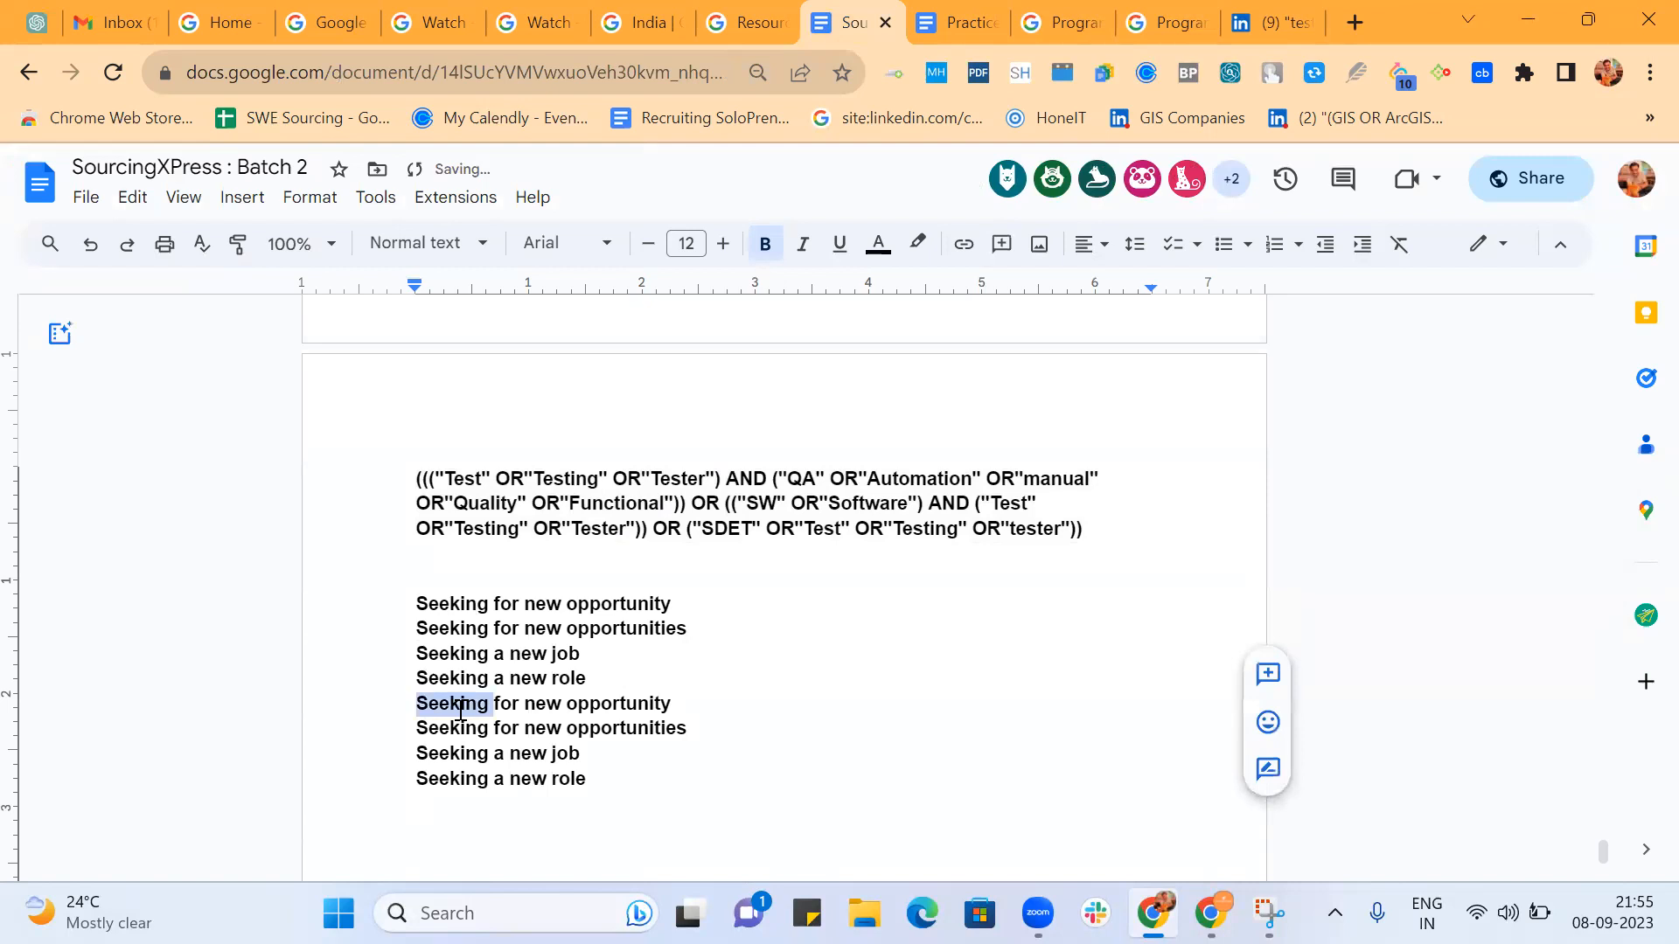
text(Looking)
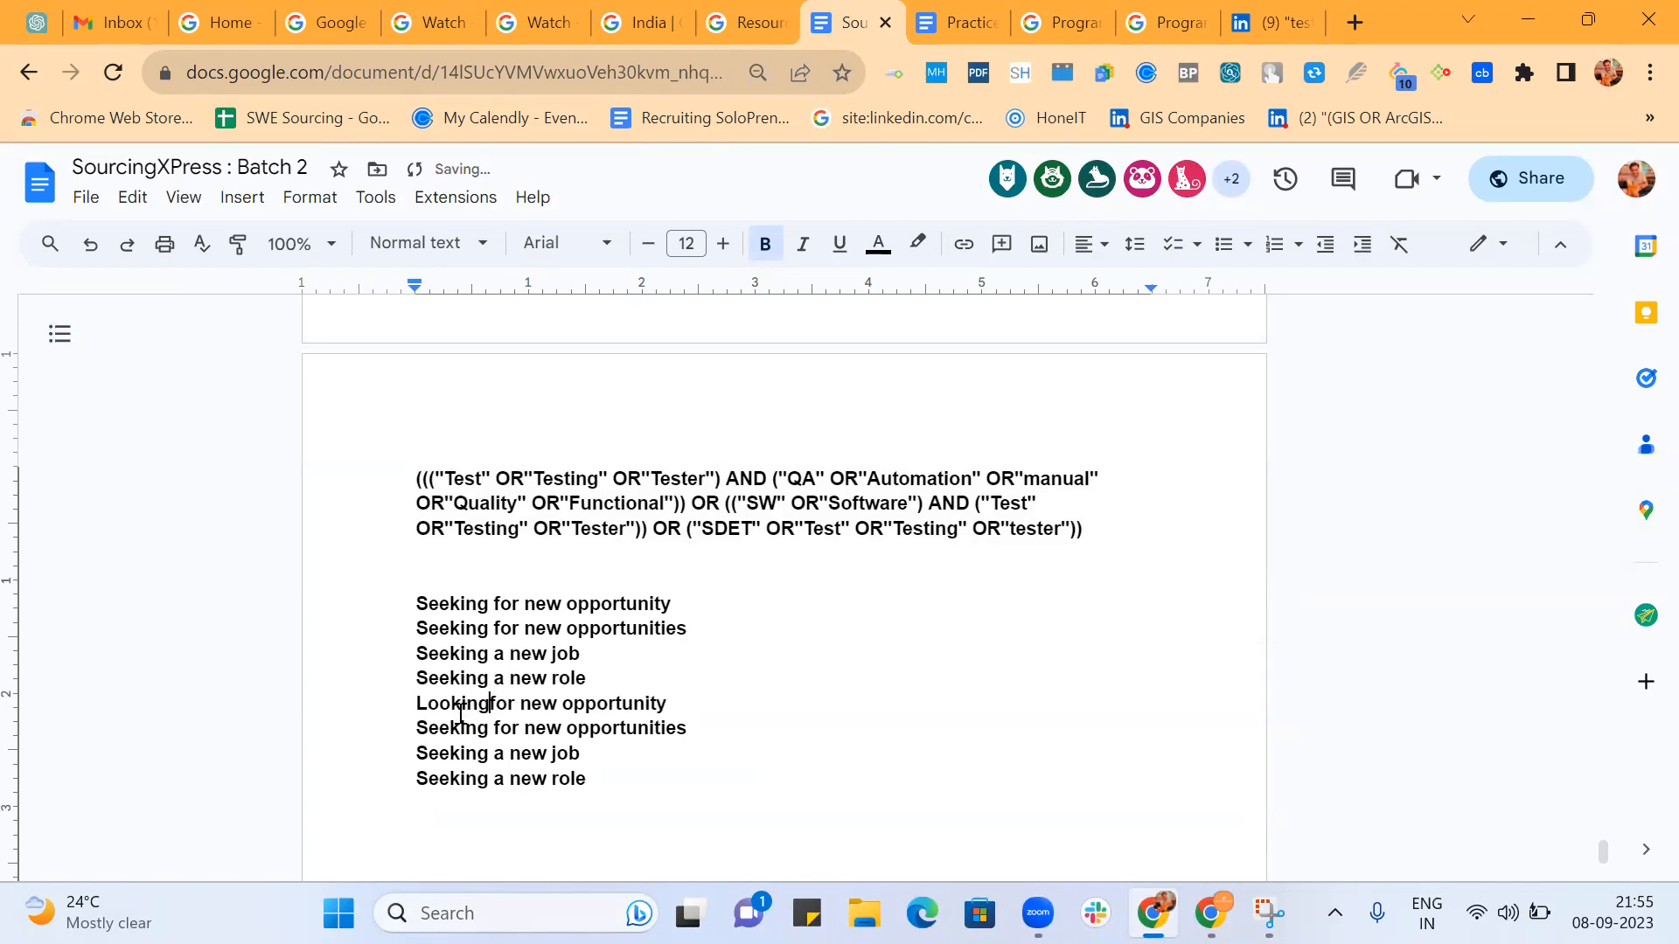
double_click(462, 726)
text(Looking)
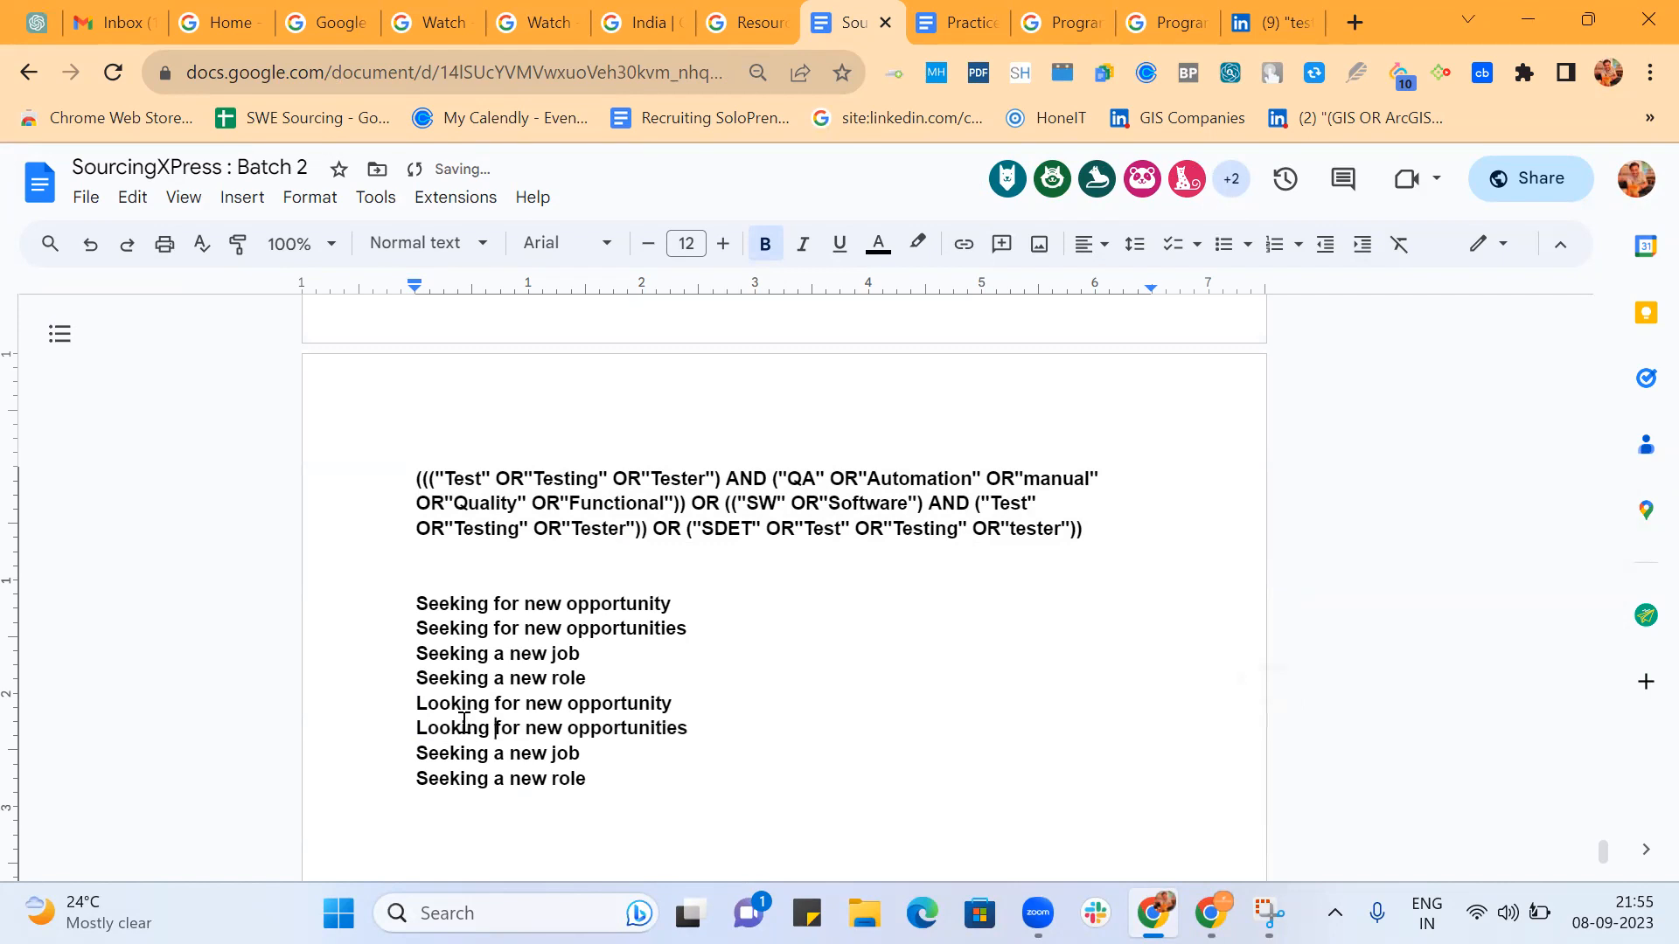
scroll(463, 713, down, 1)
double_click(466, 687)
text(Looking)
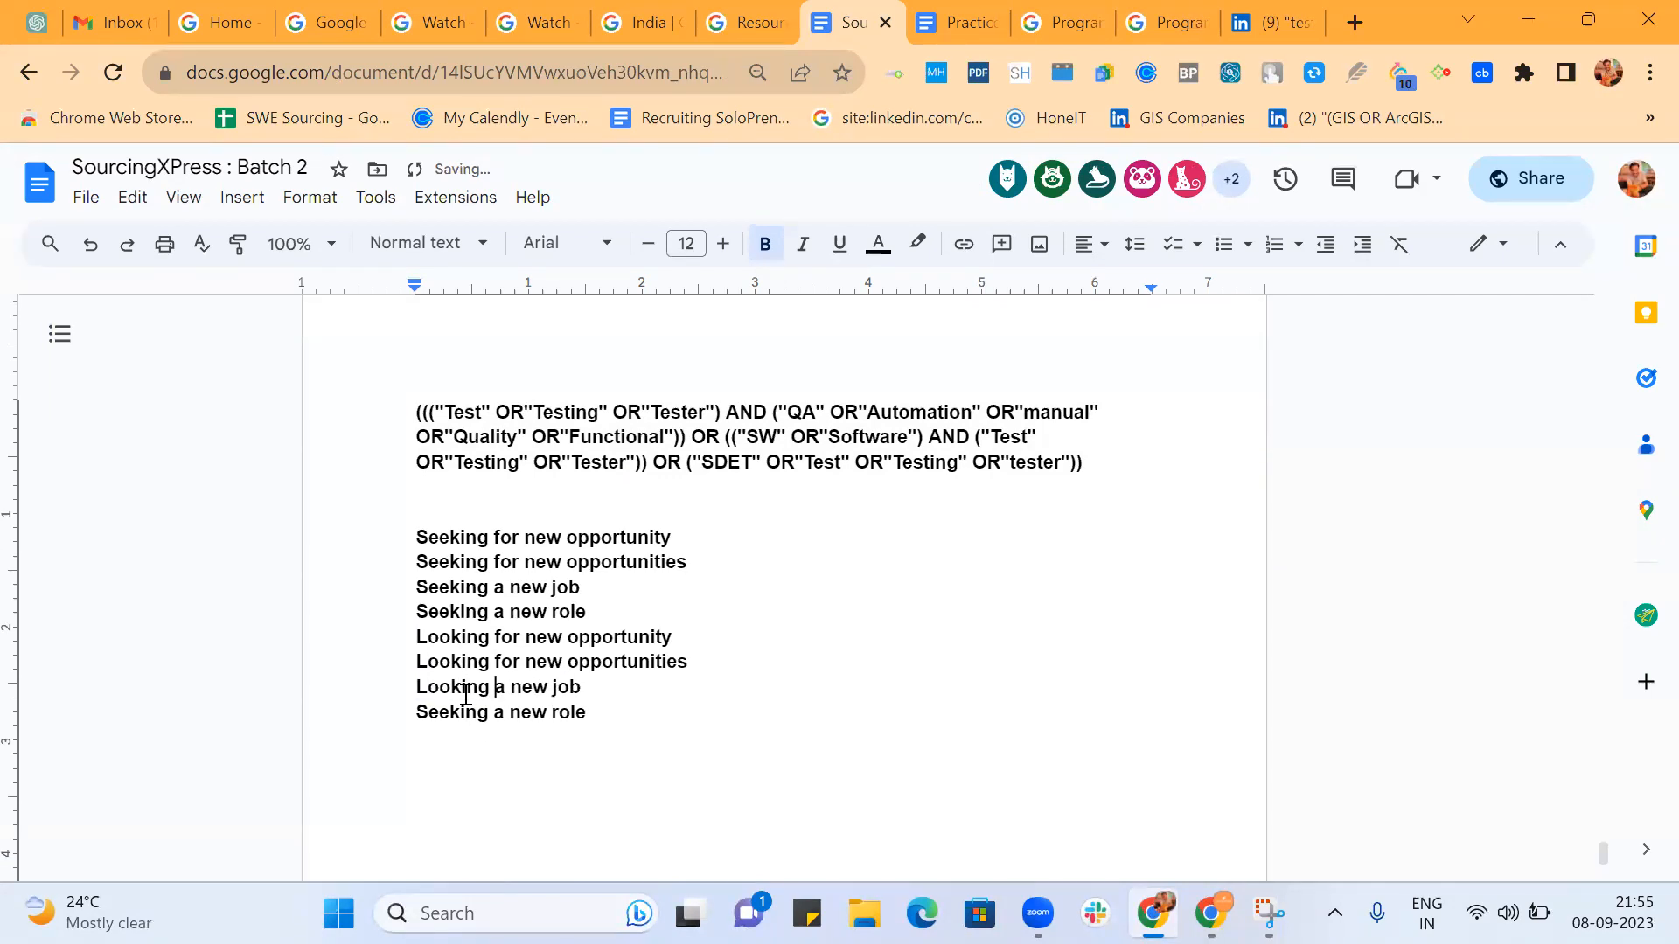
double_click(462, 713)
text(Looking)
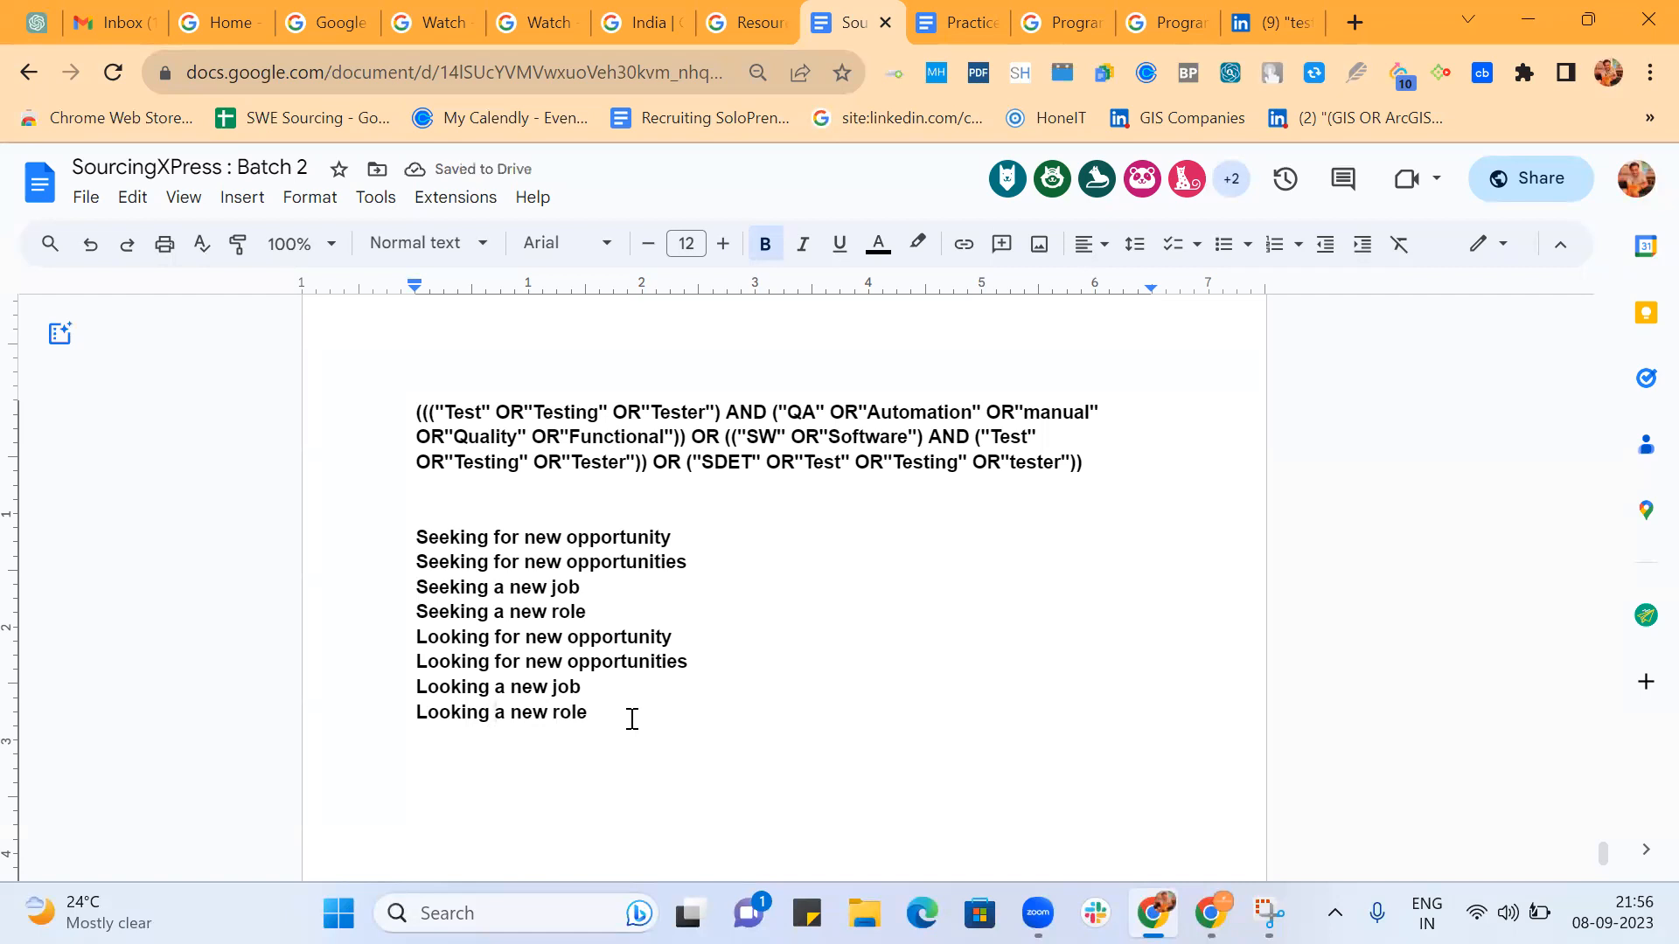
Copy the four "Looking" lines and paste them at the end of the list.
drag(410, 637, 592, 712)
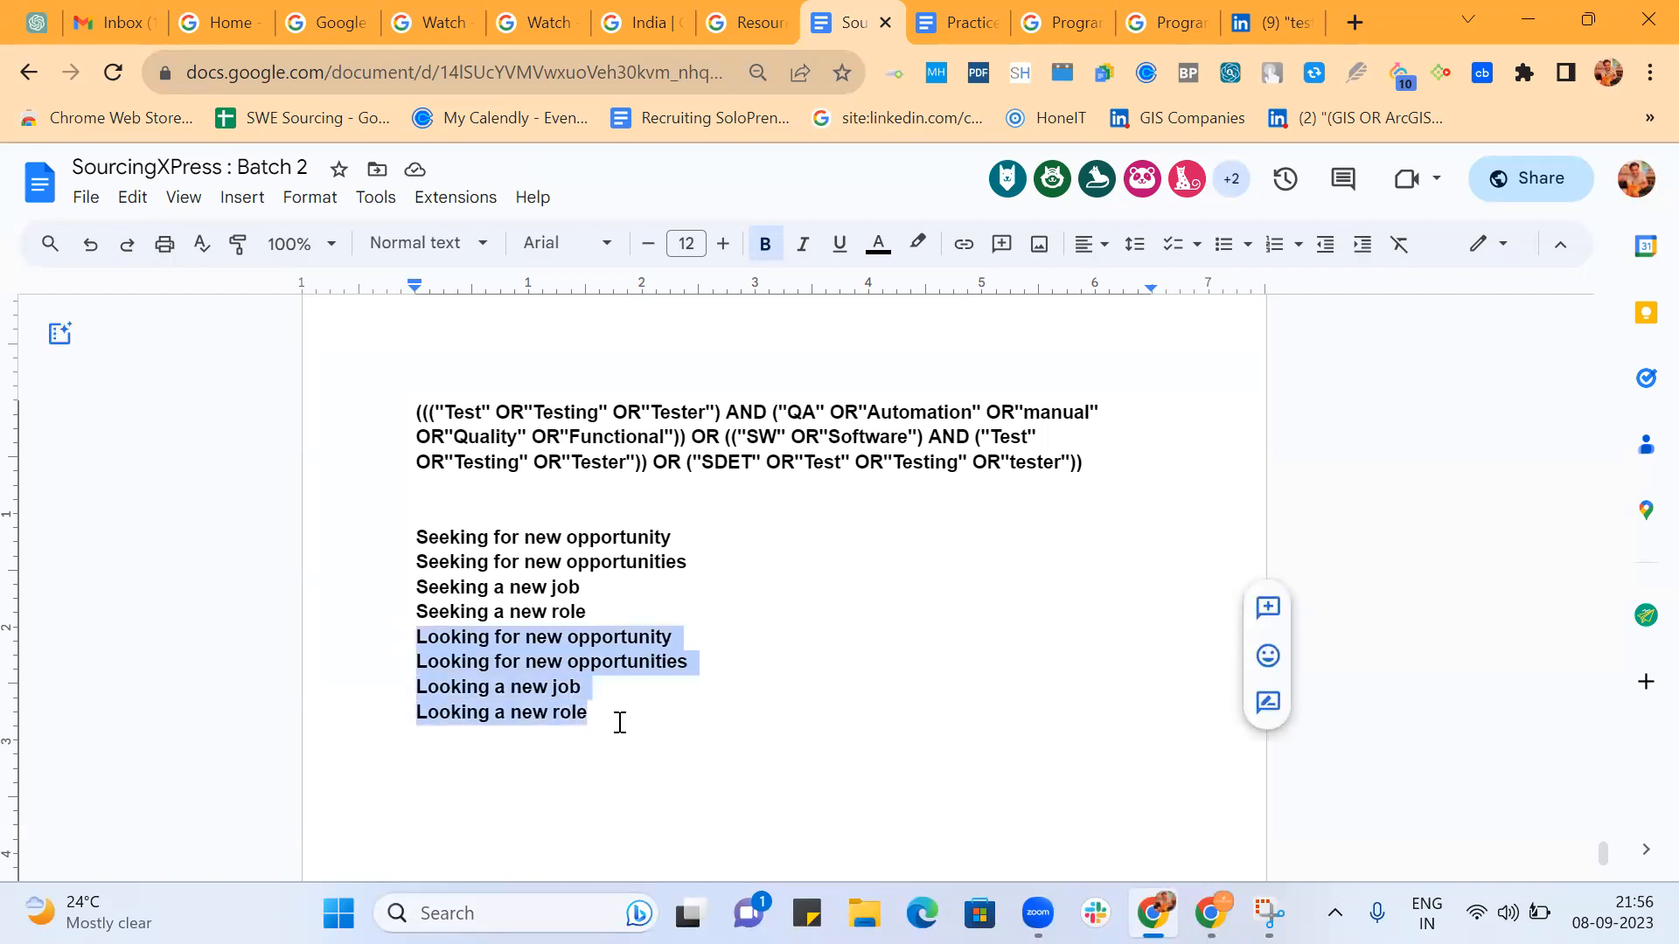
key(ctrl+c)
click(620, 723)
key(Return)
key(ctrl+v)
scroll(620, 722, down, 2)
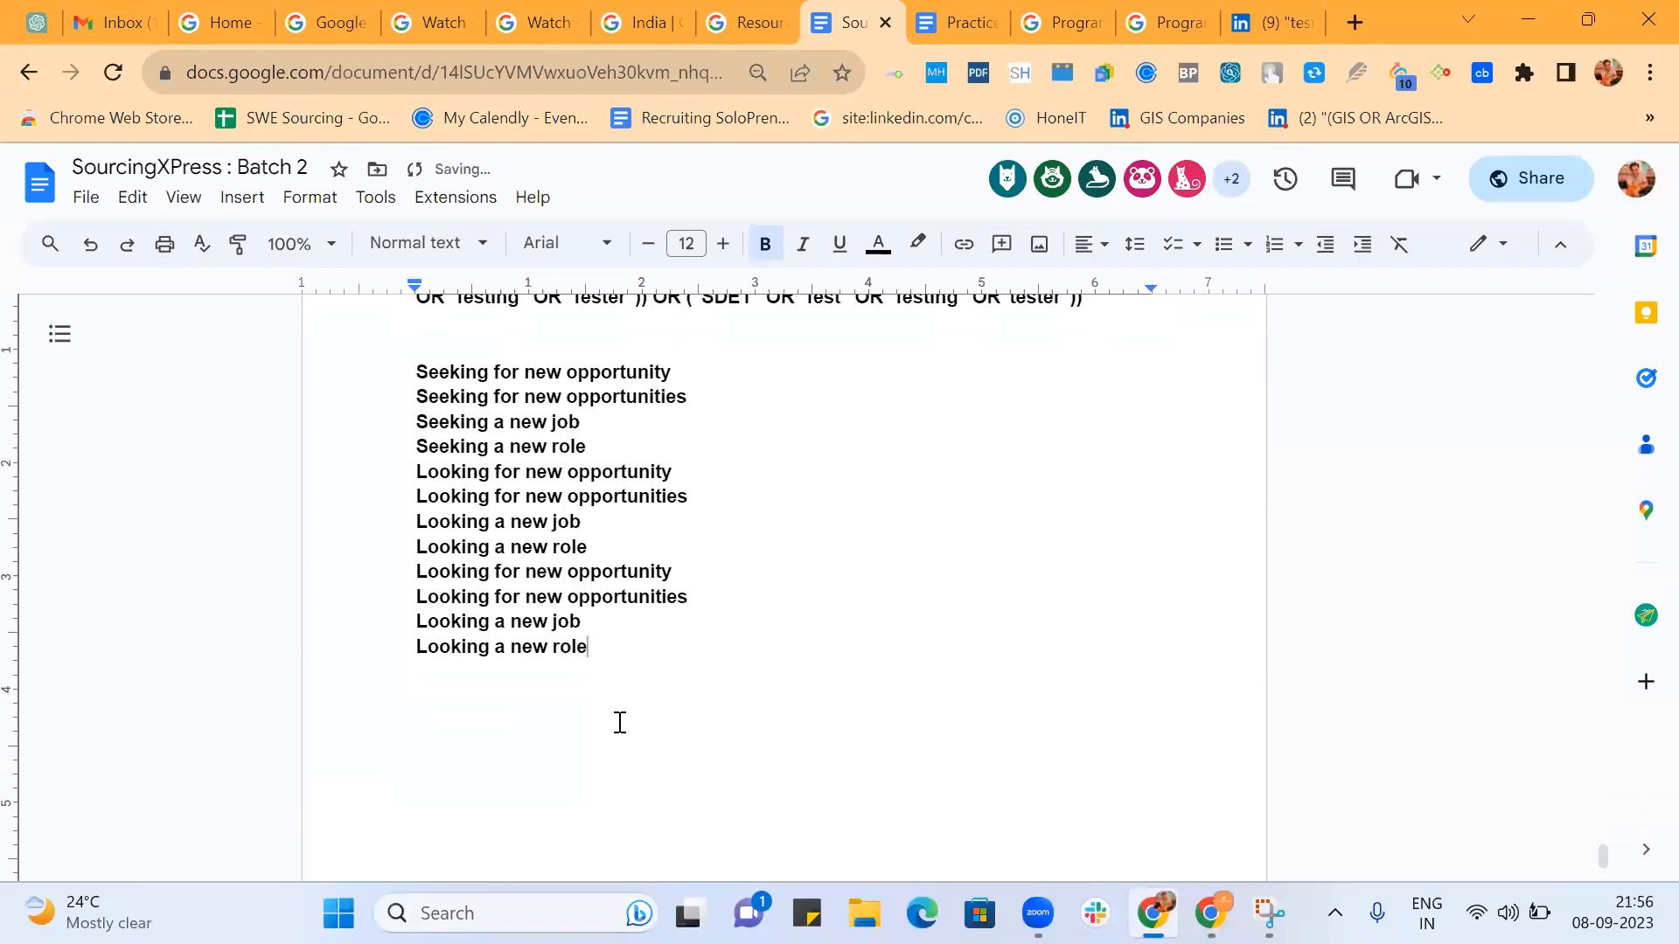
Replace "Looking" with "Searching" in each of the four newly pasted lines.
double_click(452, 573)
text(Searcing)
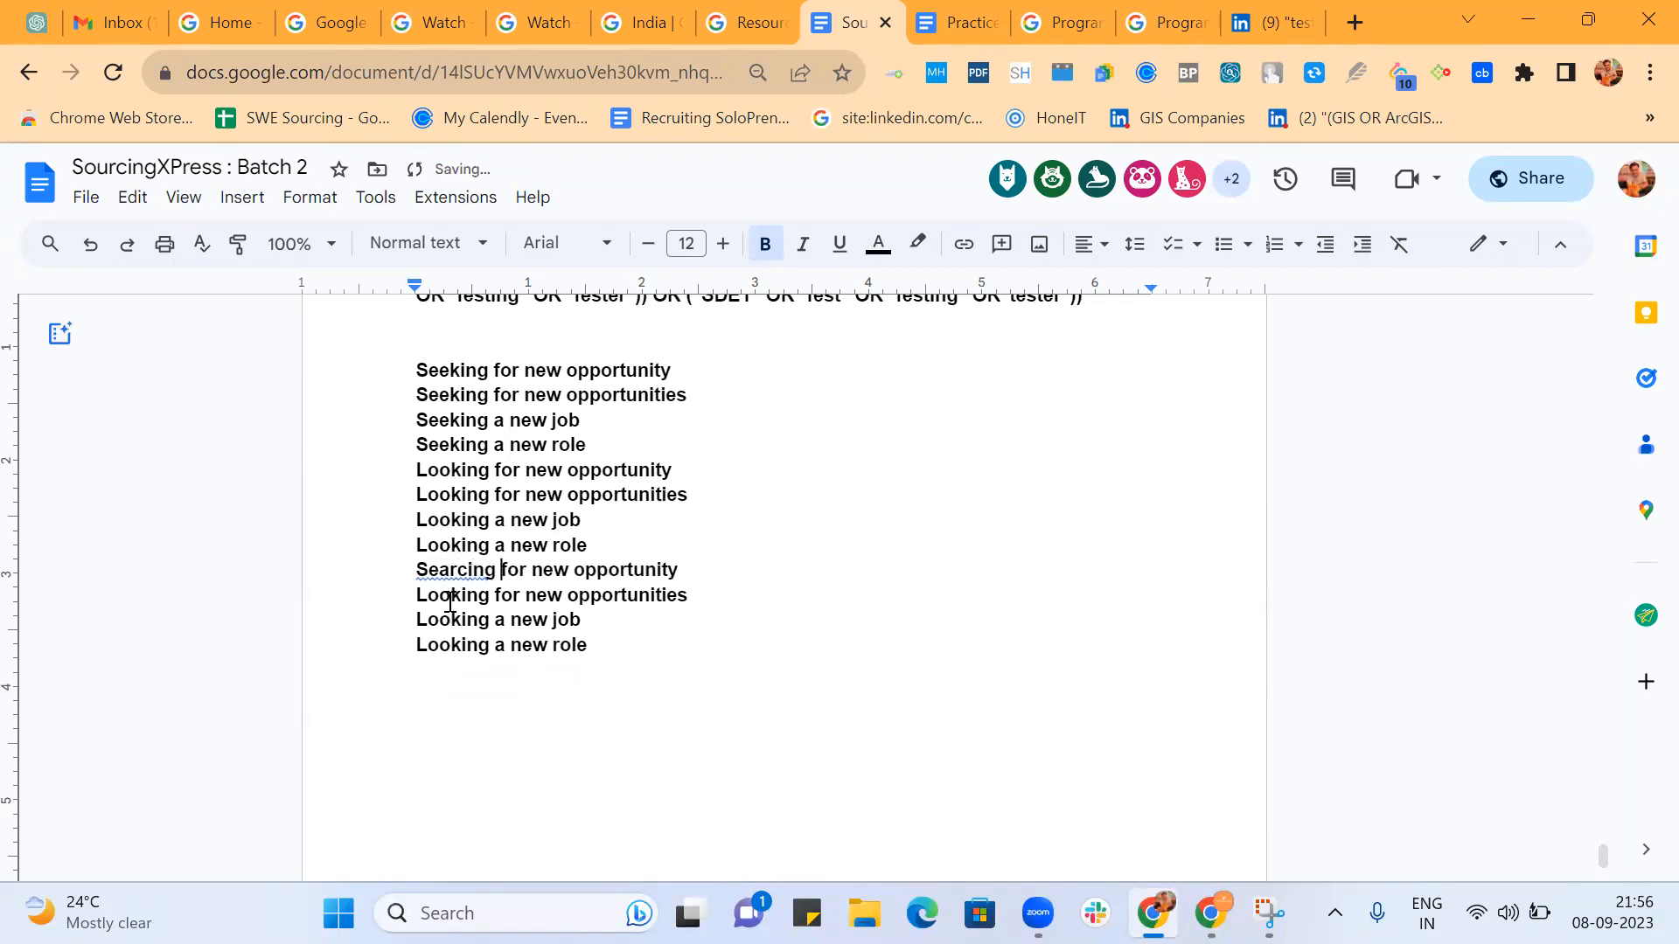
double_click(451, 601)
text(Searching)
click(473, 573)
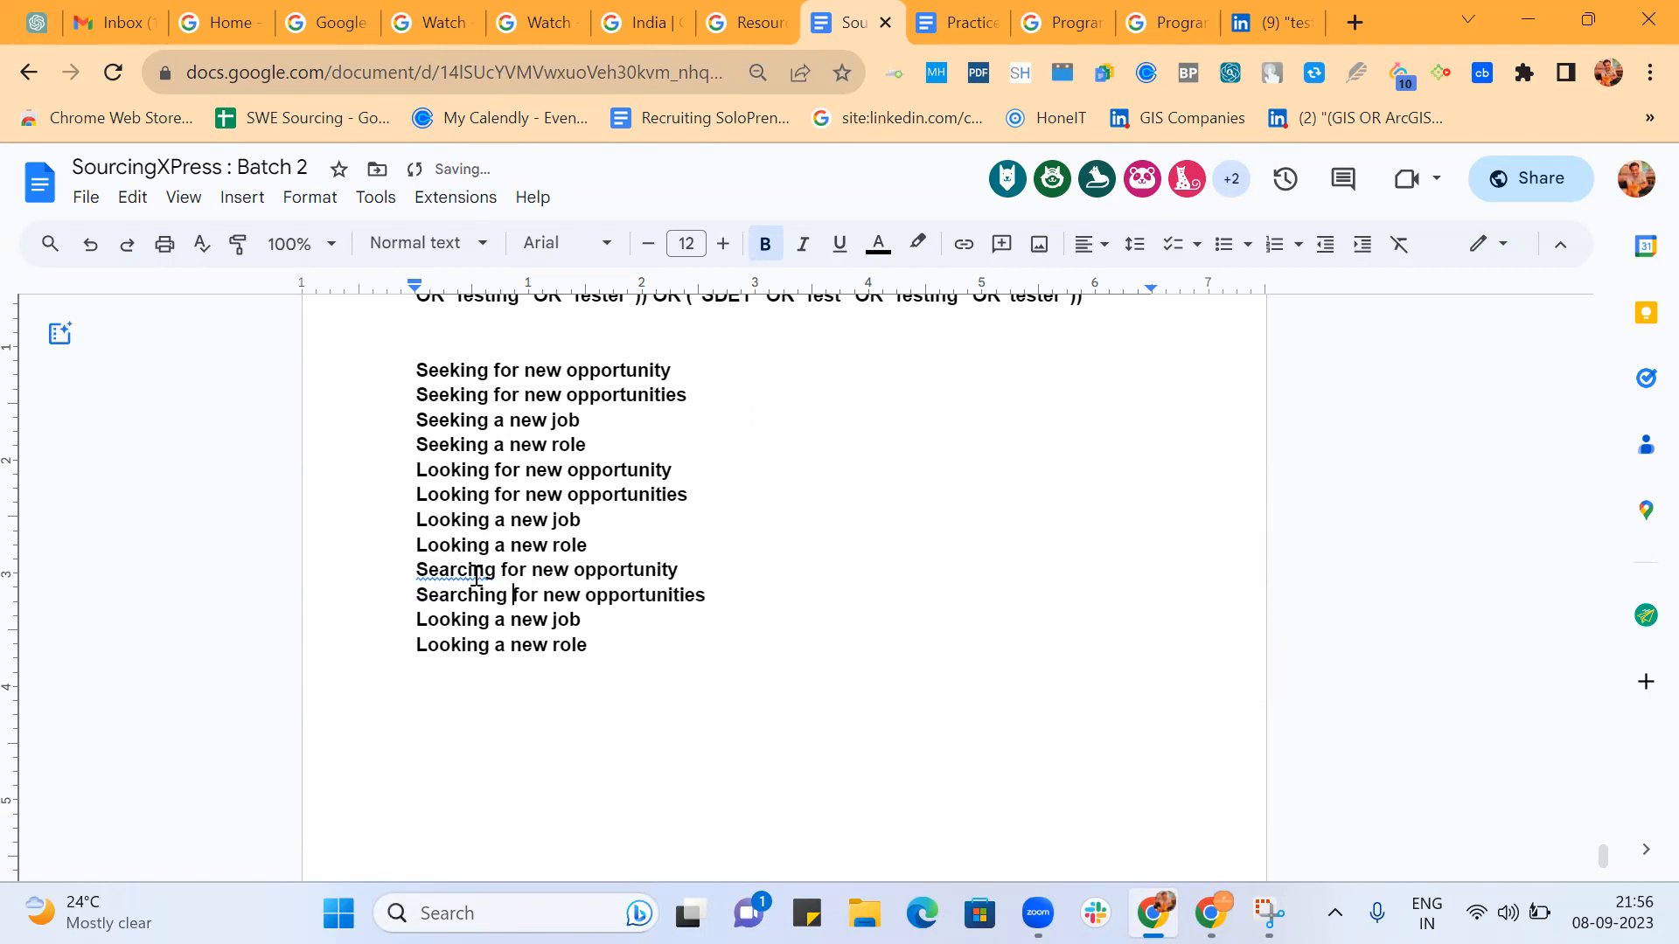
click(538, 647)
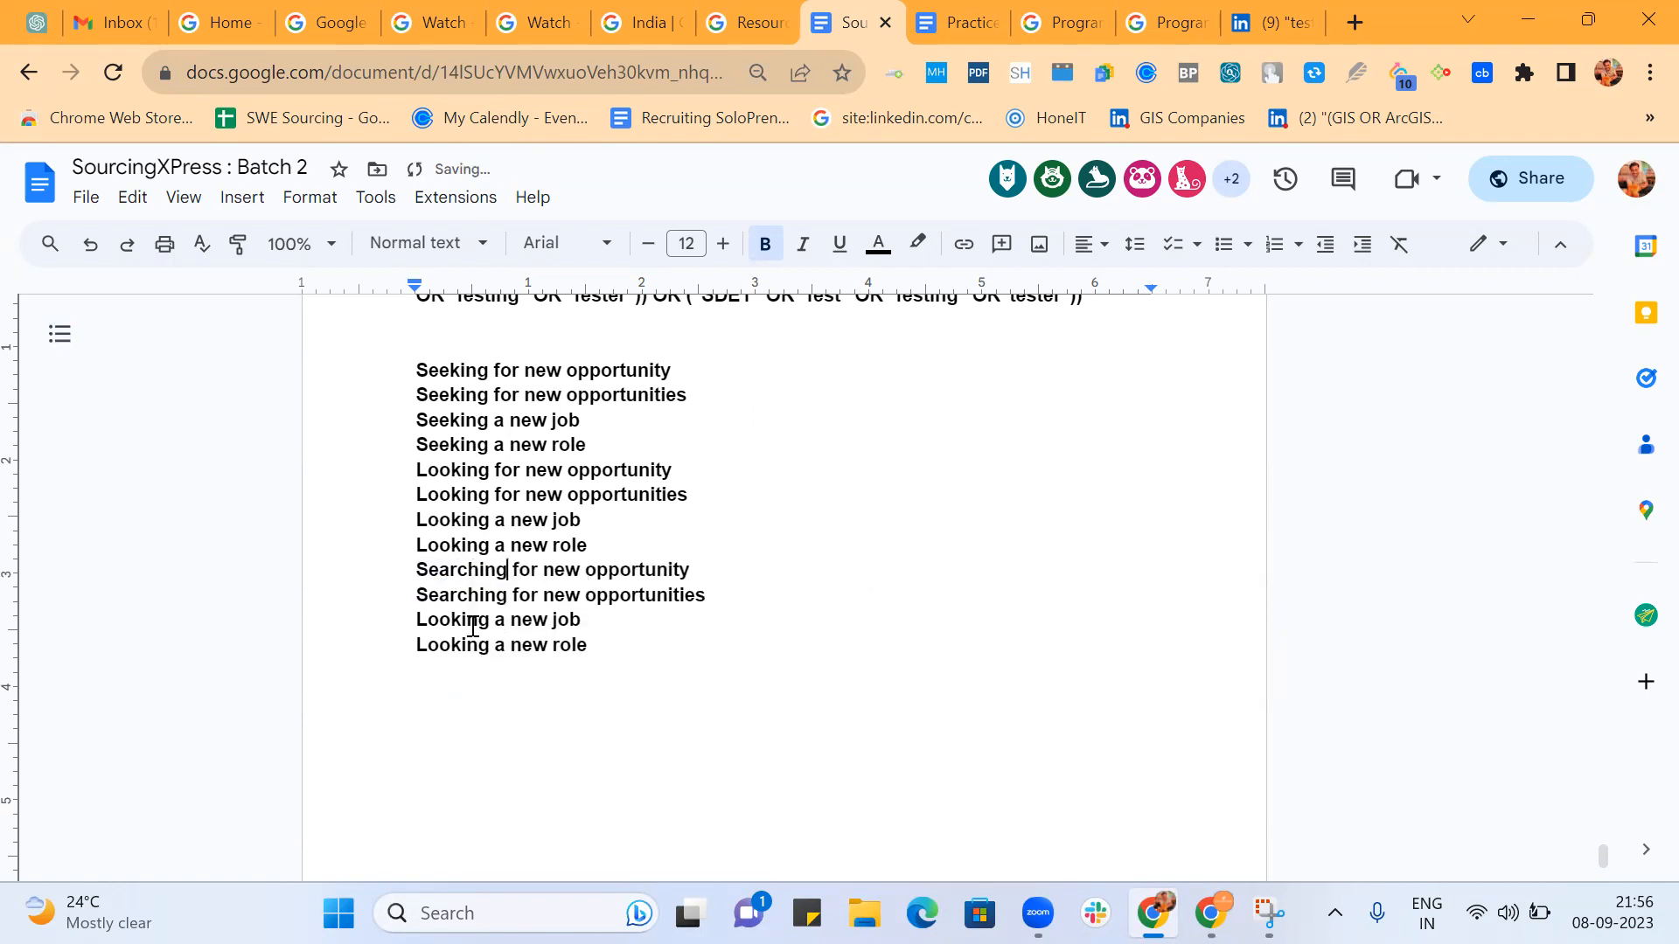
double_click(461, 619)
text(Searching)
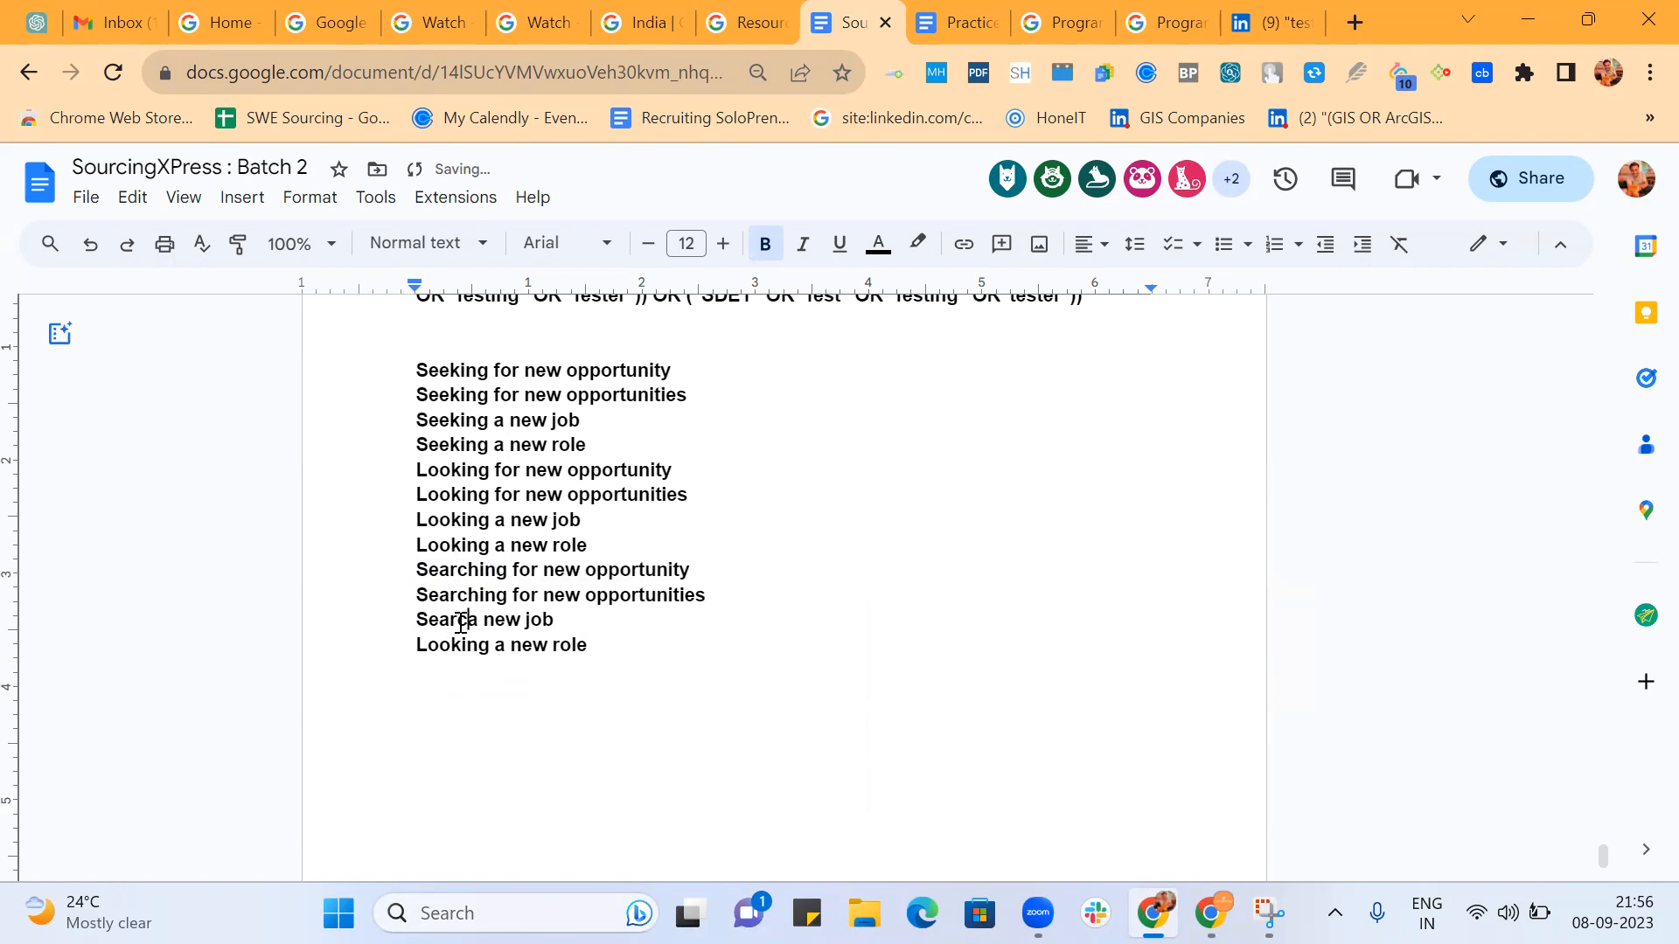
double_click(459, 645)
text(Searching)
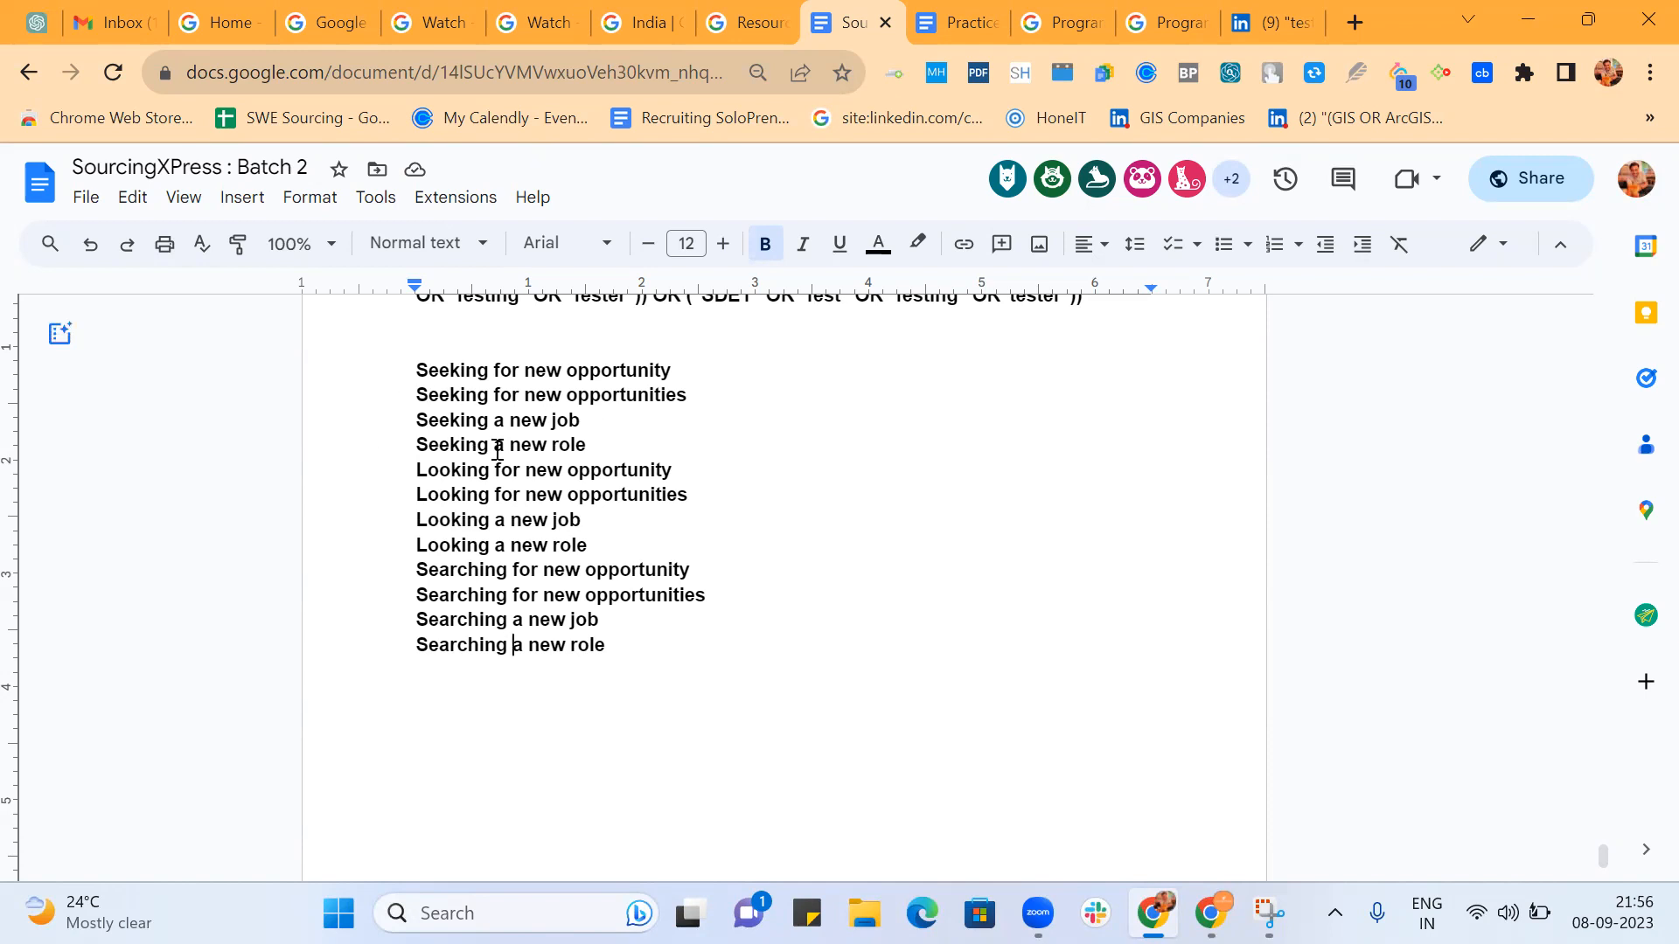
Add the phrase "Open to work" on a new line after "Searching a new role".
click(632, 645)
key(Return)
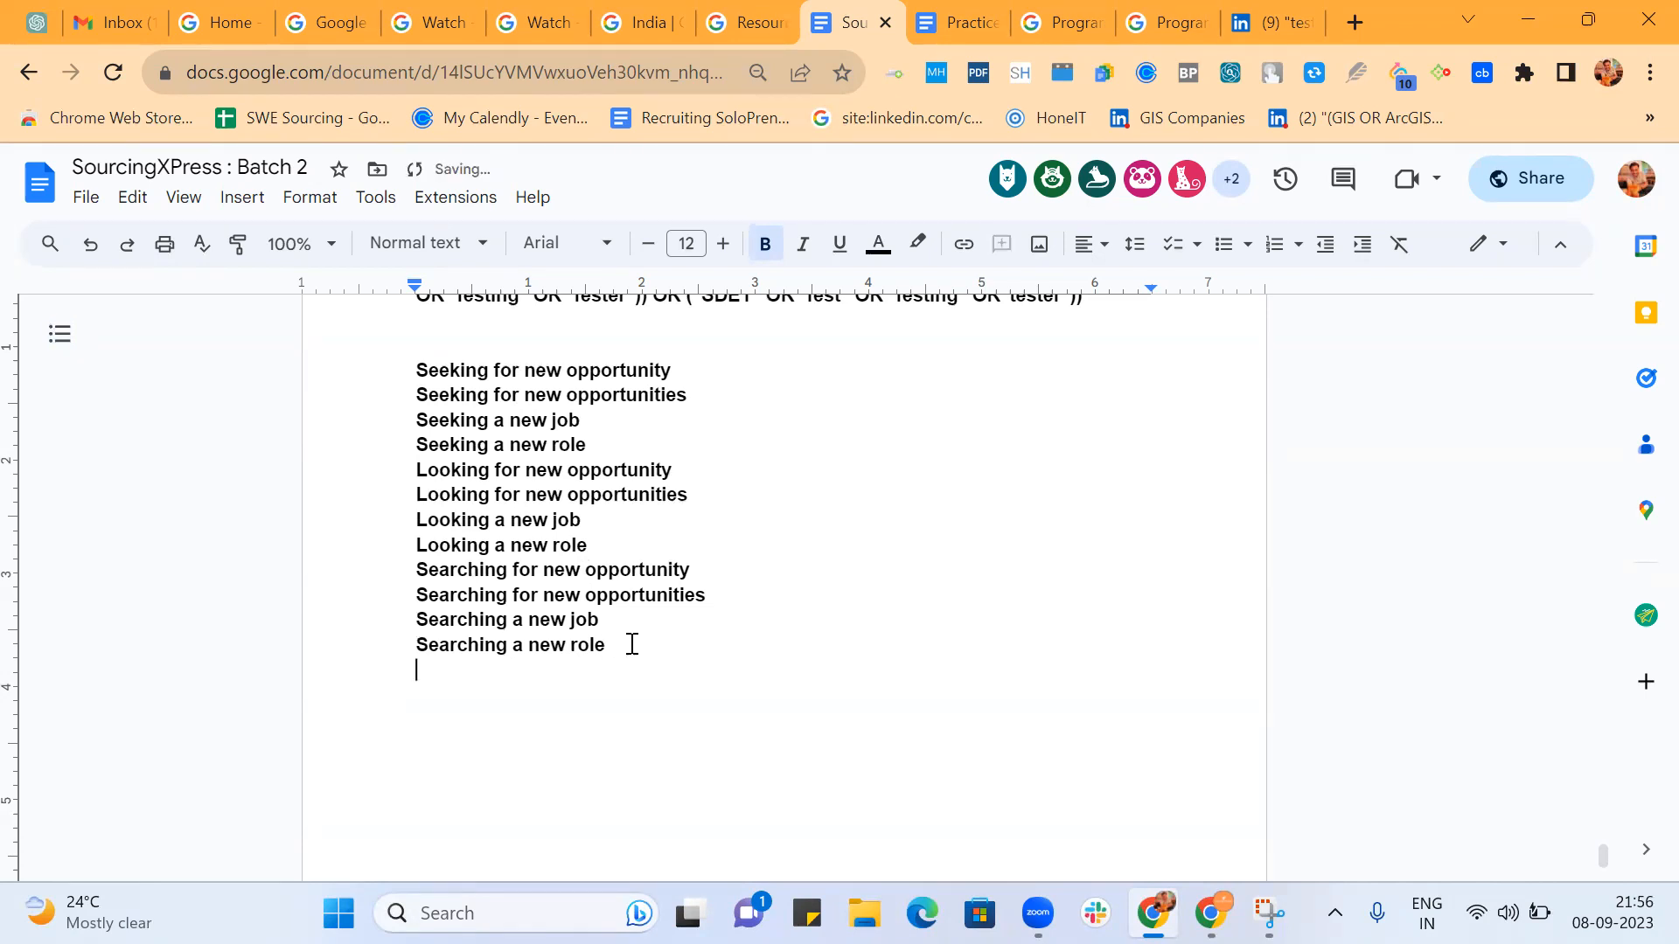
text(Open to work)
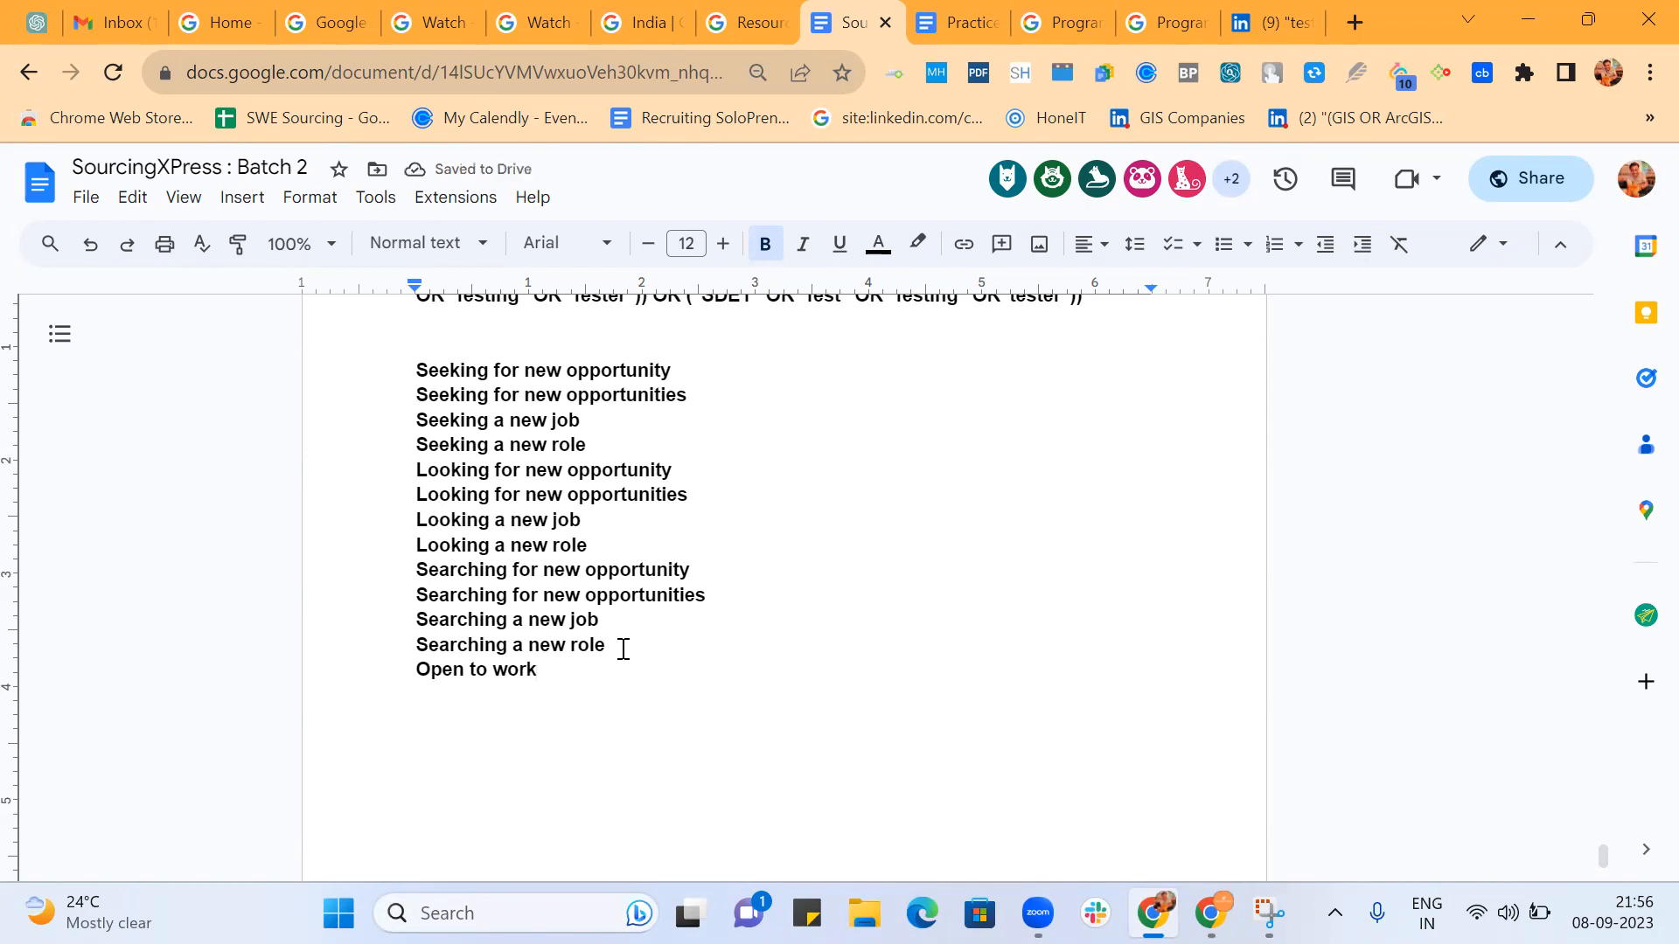
Add the phrase "Open for new opportunity" on the next line of the list.
key(Return)
text(Open for )
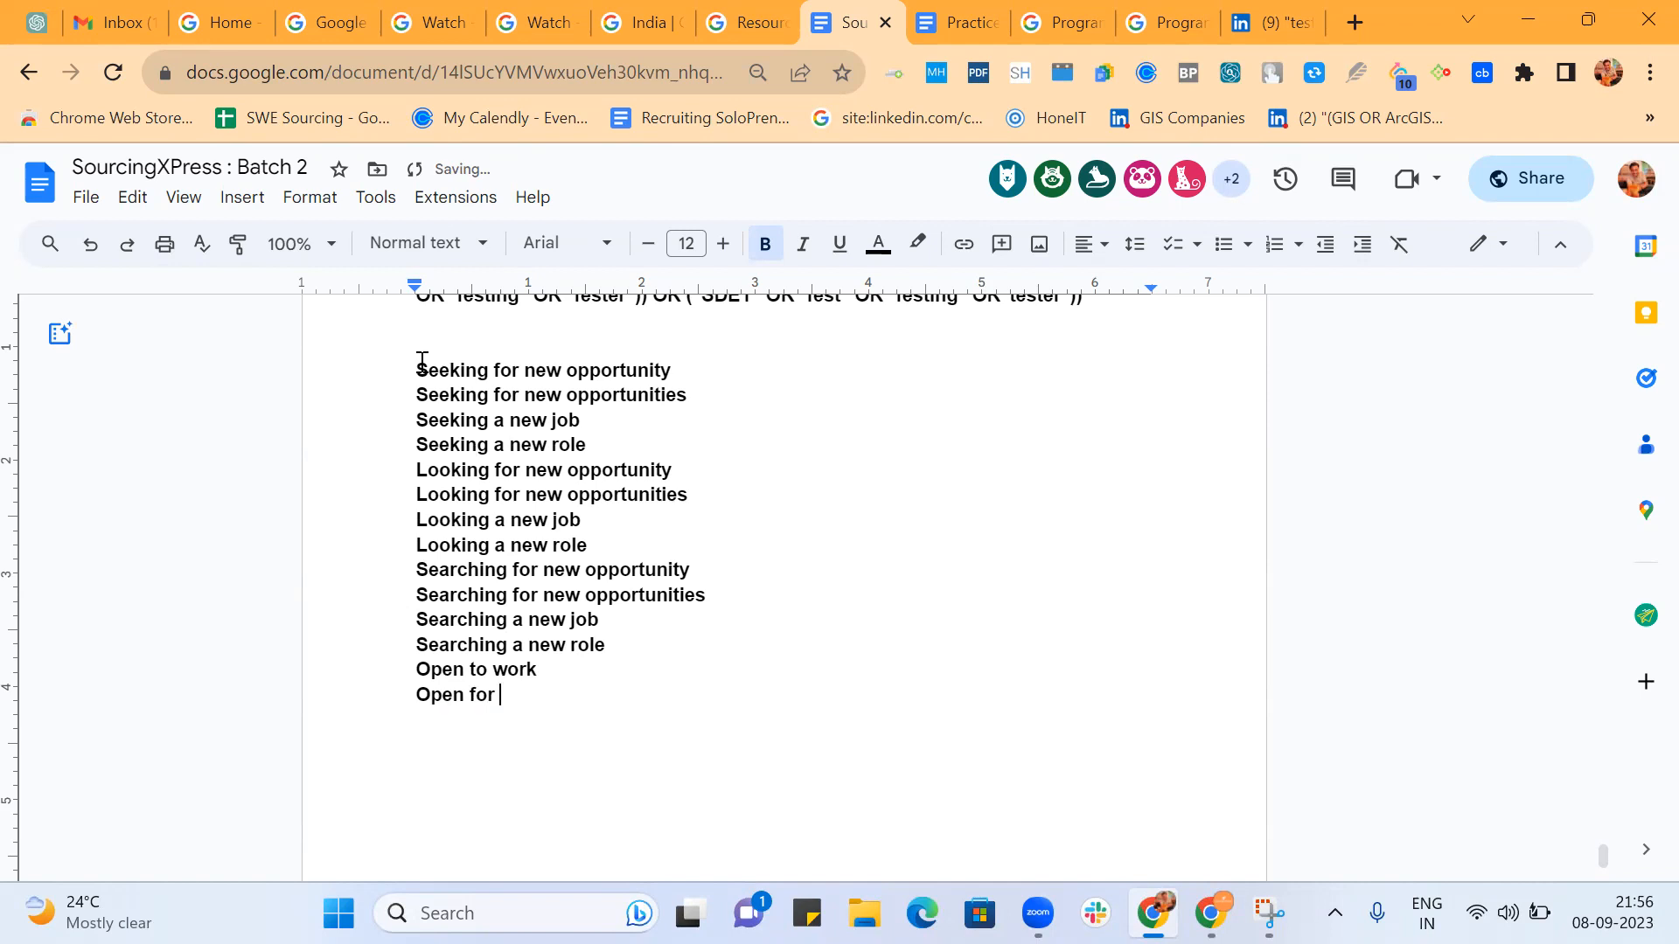
text(new opportunity)
Add the plural variant "Open for new opportunities" on its own line.
key(Return)
text(Opnr)
key(BackSpace)
key(BackSpace)
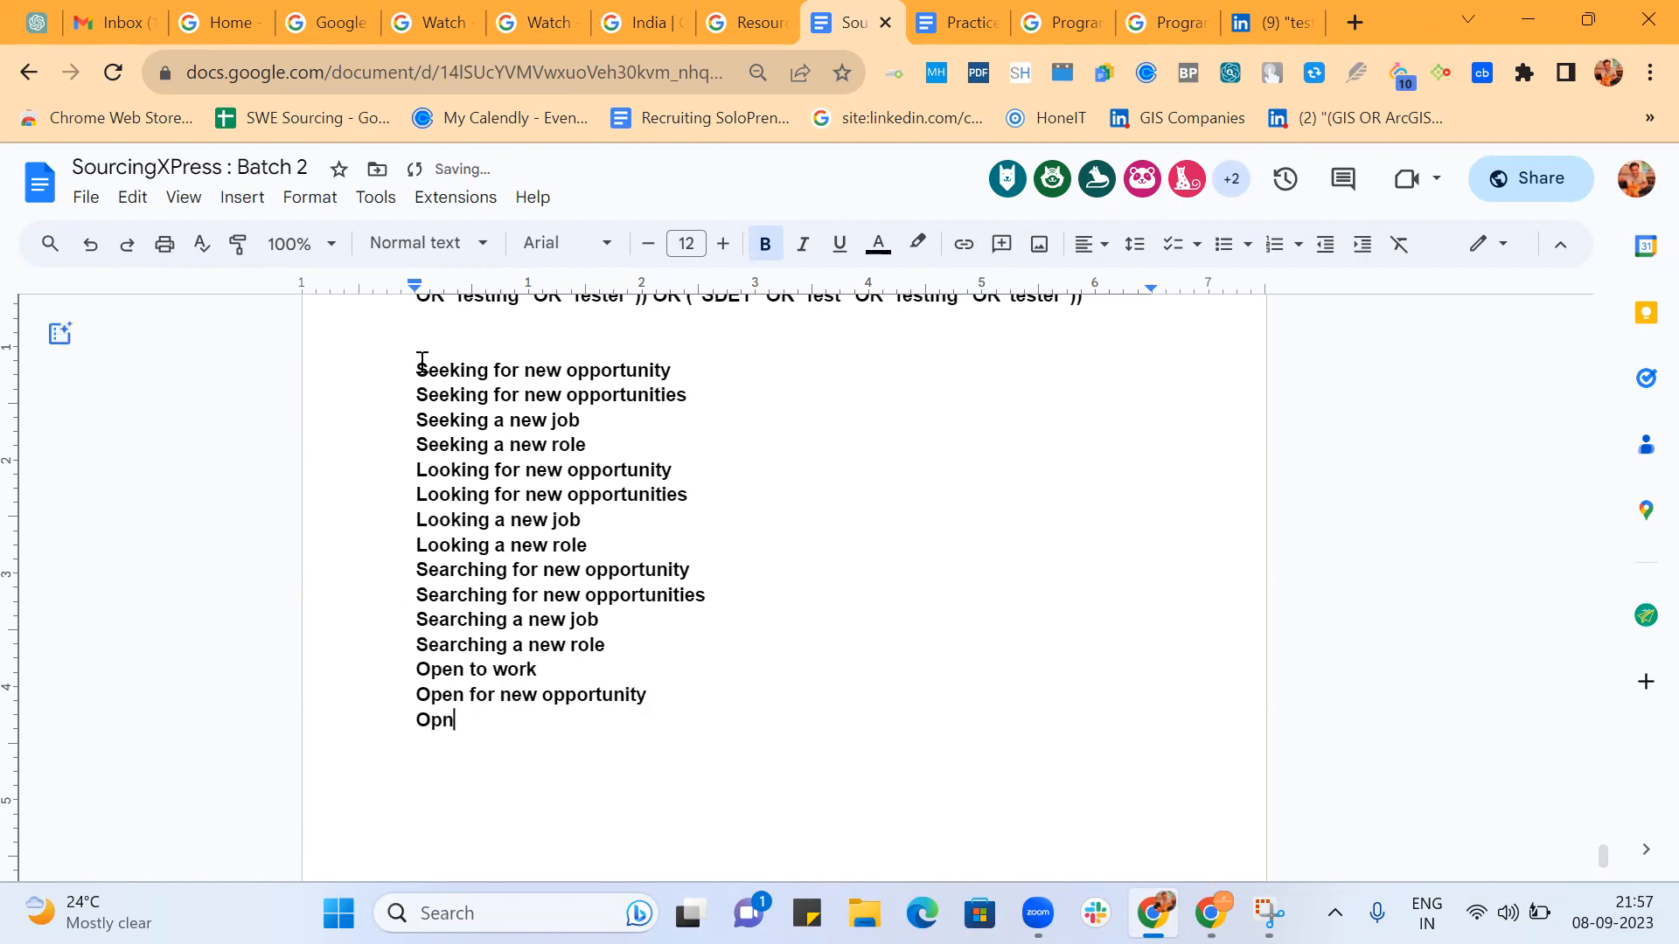
text(en for new opportunities)
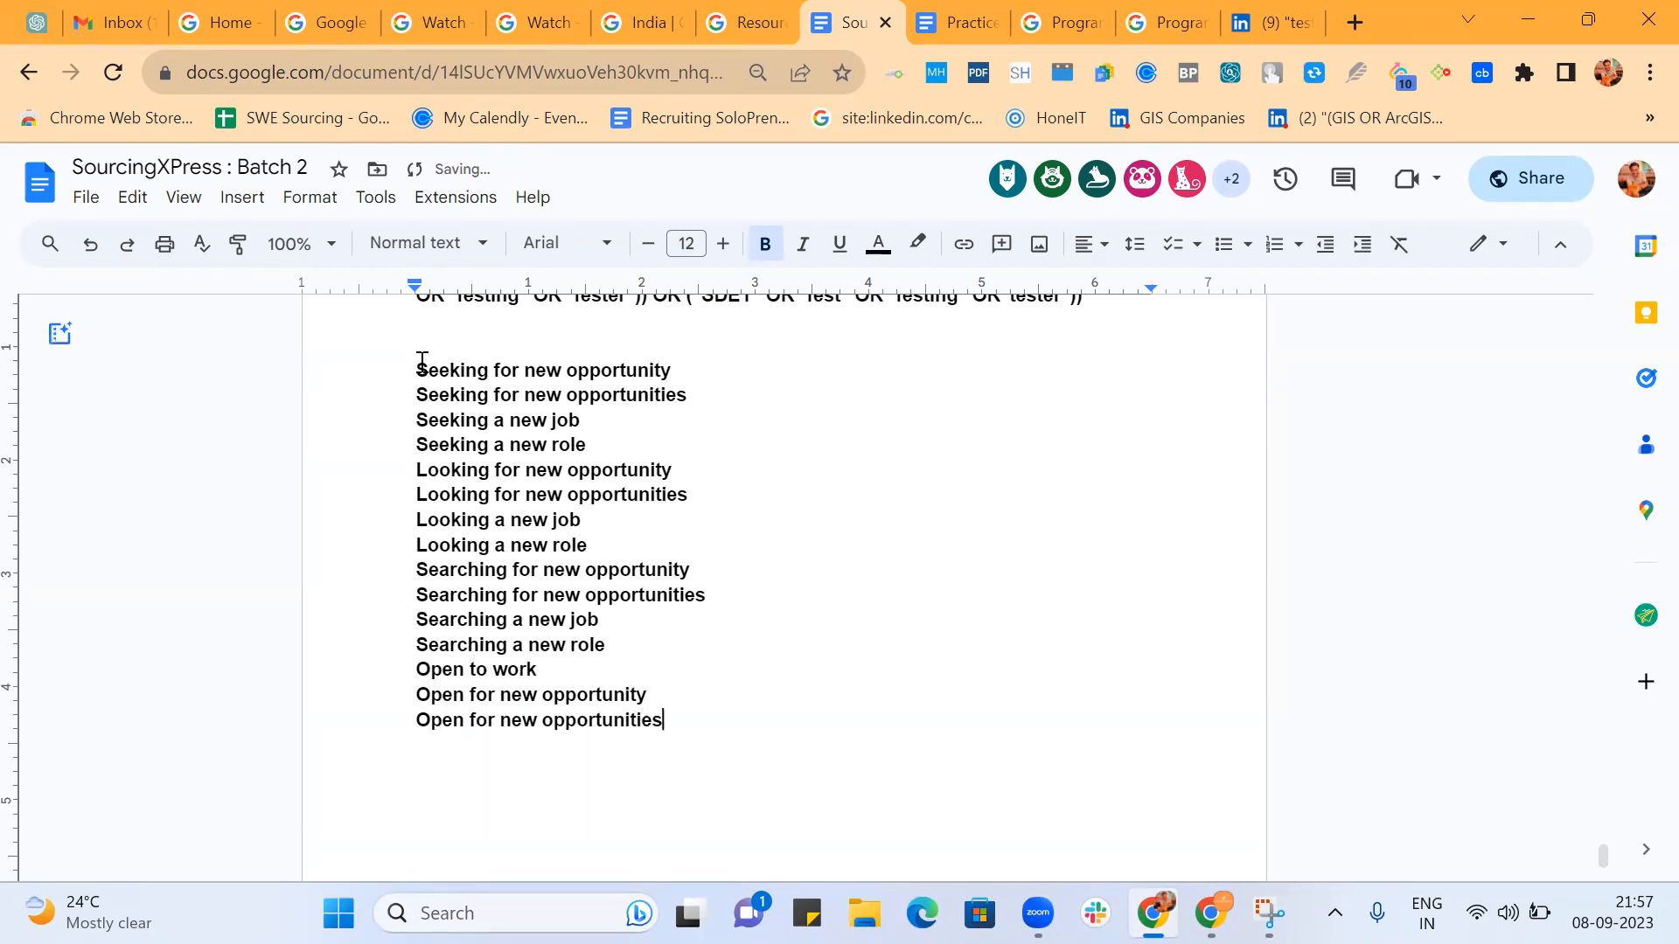
Extend the list with the lines "Open for new job" and "Open for new role".
key(Return)
text(Open for)
text(new job)
key(Return)
text(Open )
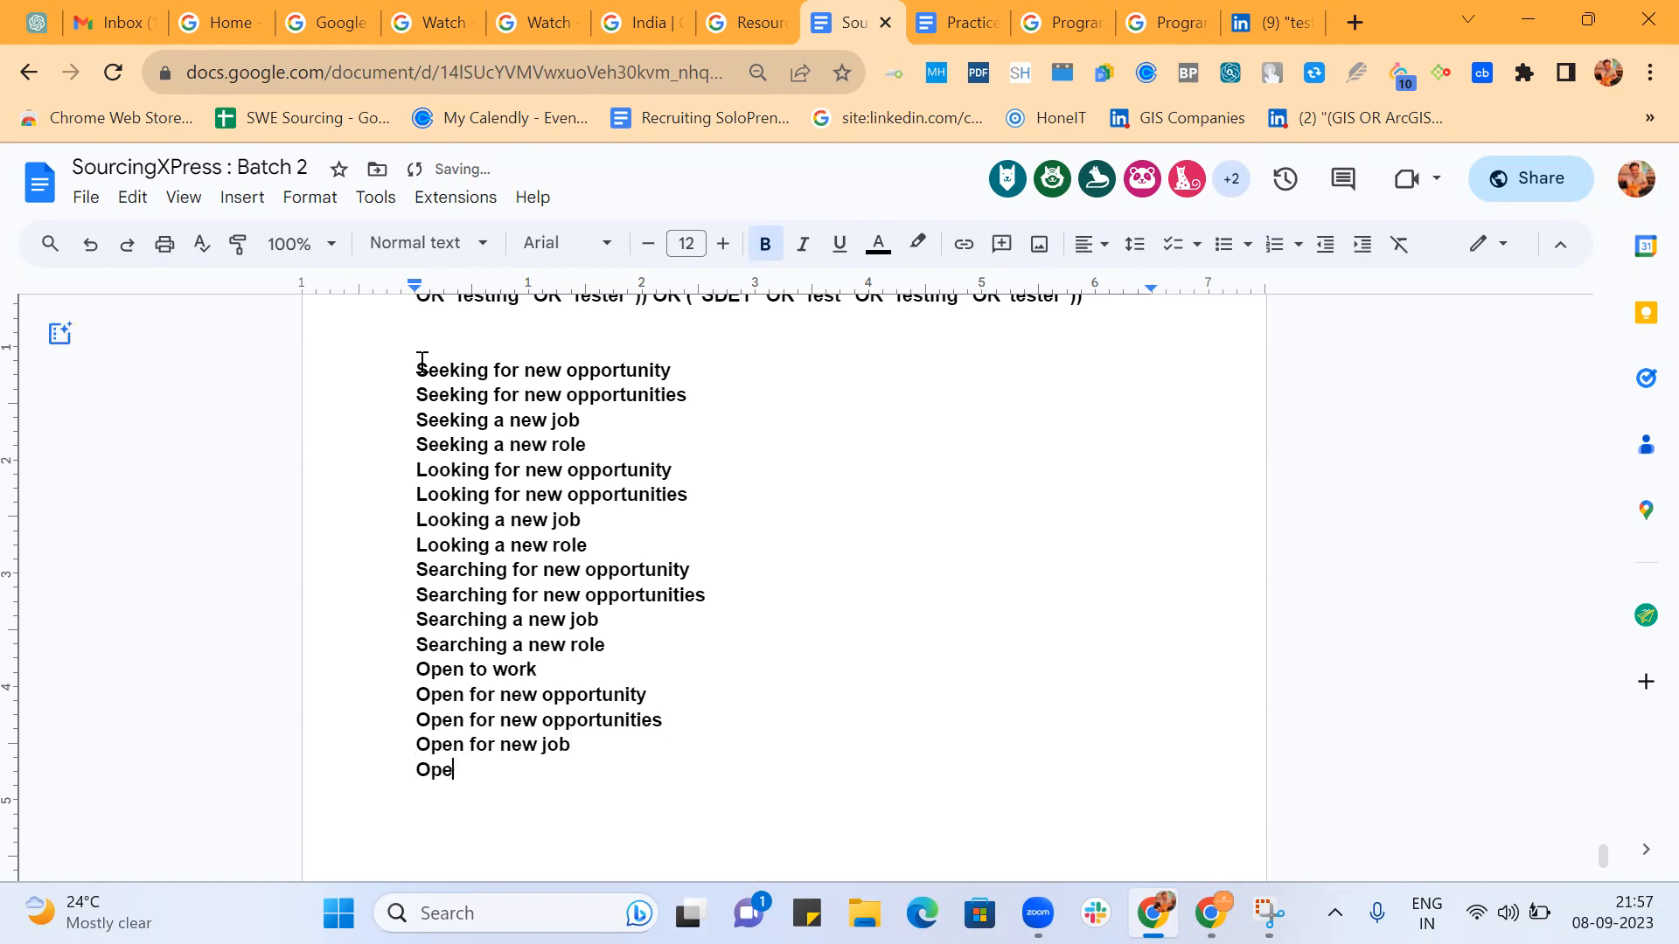
text(for new role)
Add the line "Available immediately" and correct the spelling of "Available" with the suggested word.
key(Return)
scroll(422, 361, down, 1)
text(Aav)
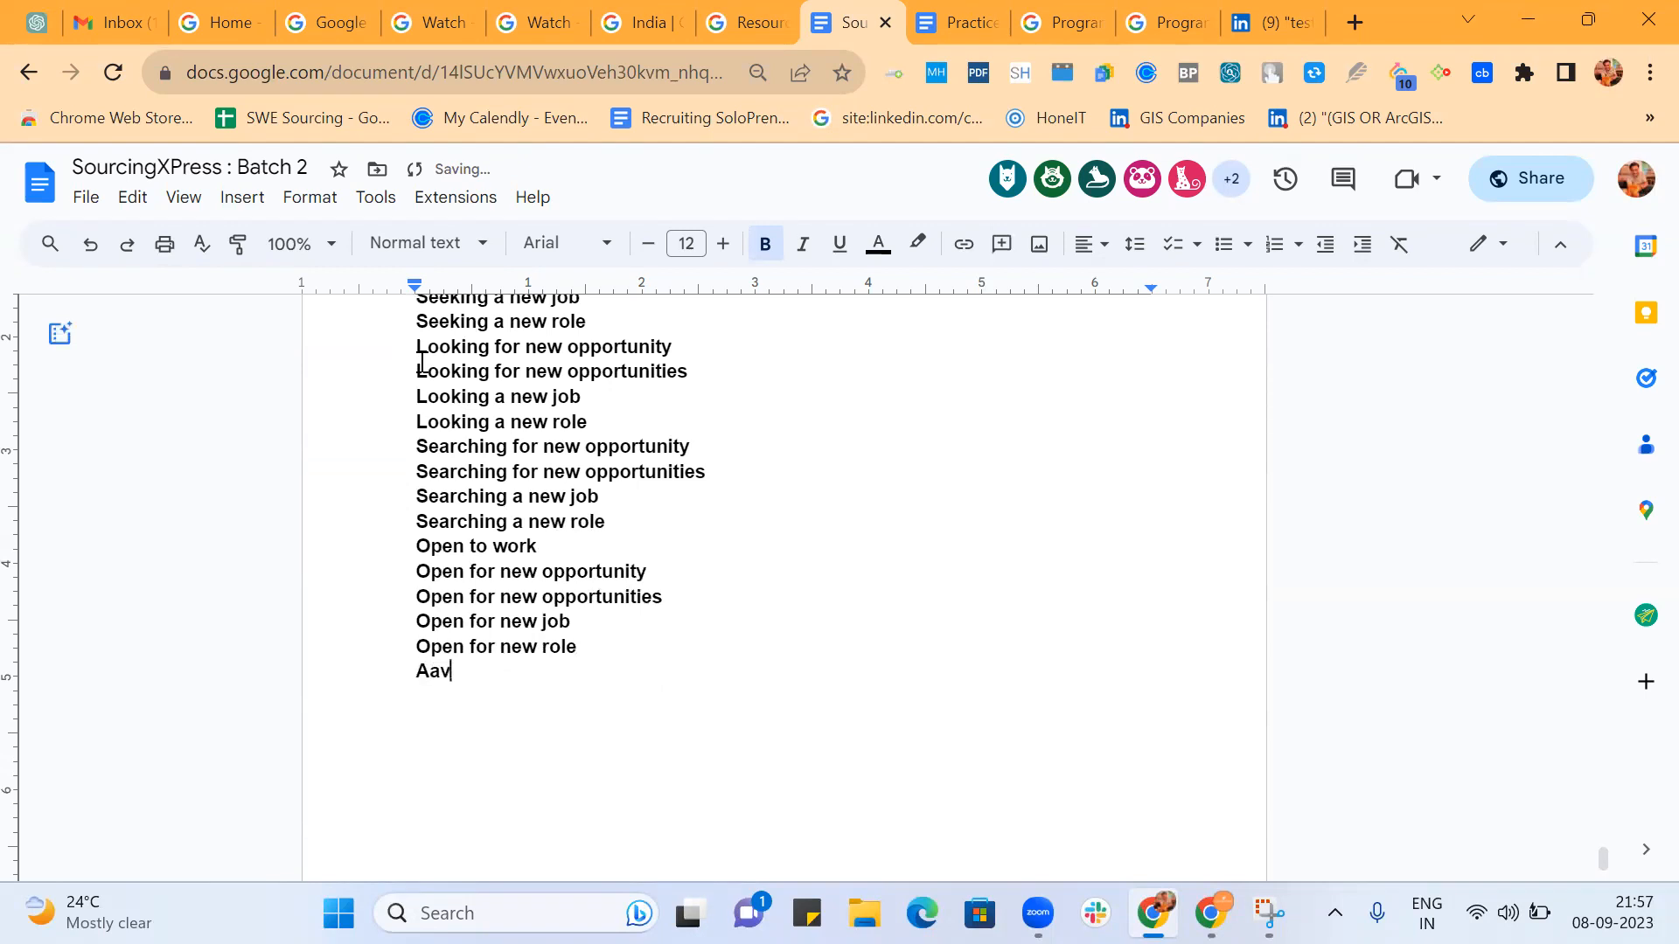
key(BackSpace)
text(vaialble immed)
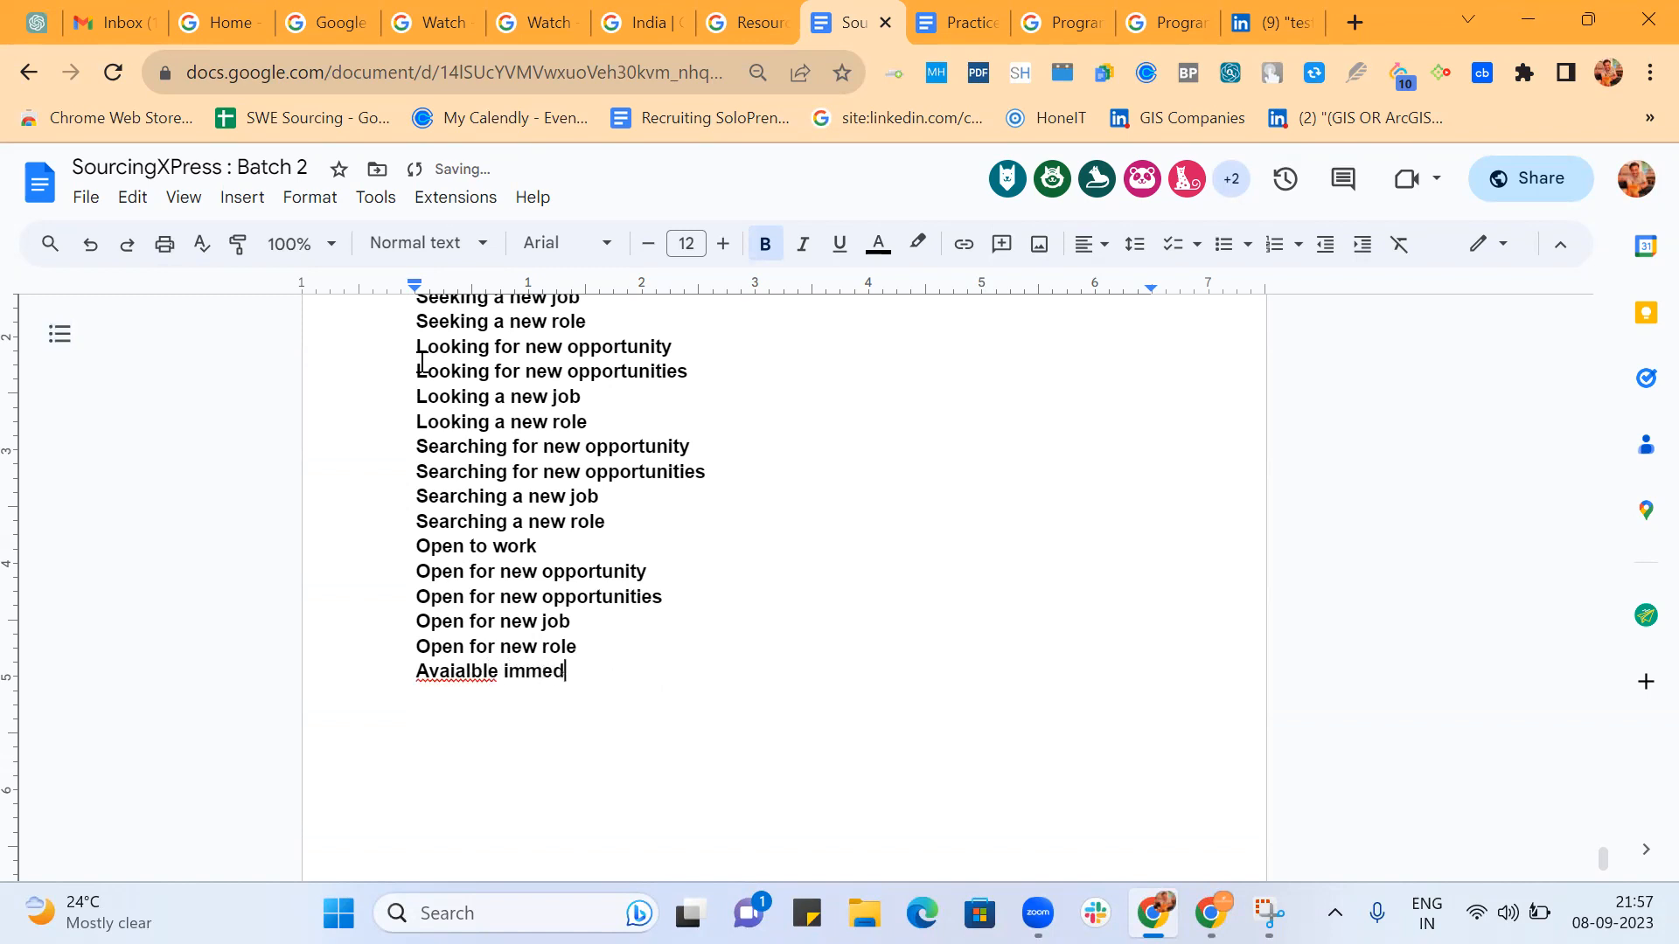
text(iately)
key(Return)
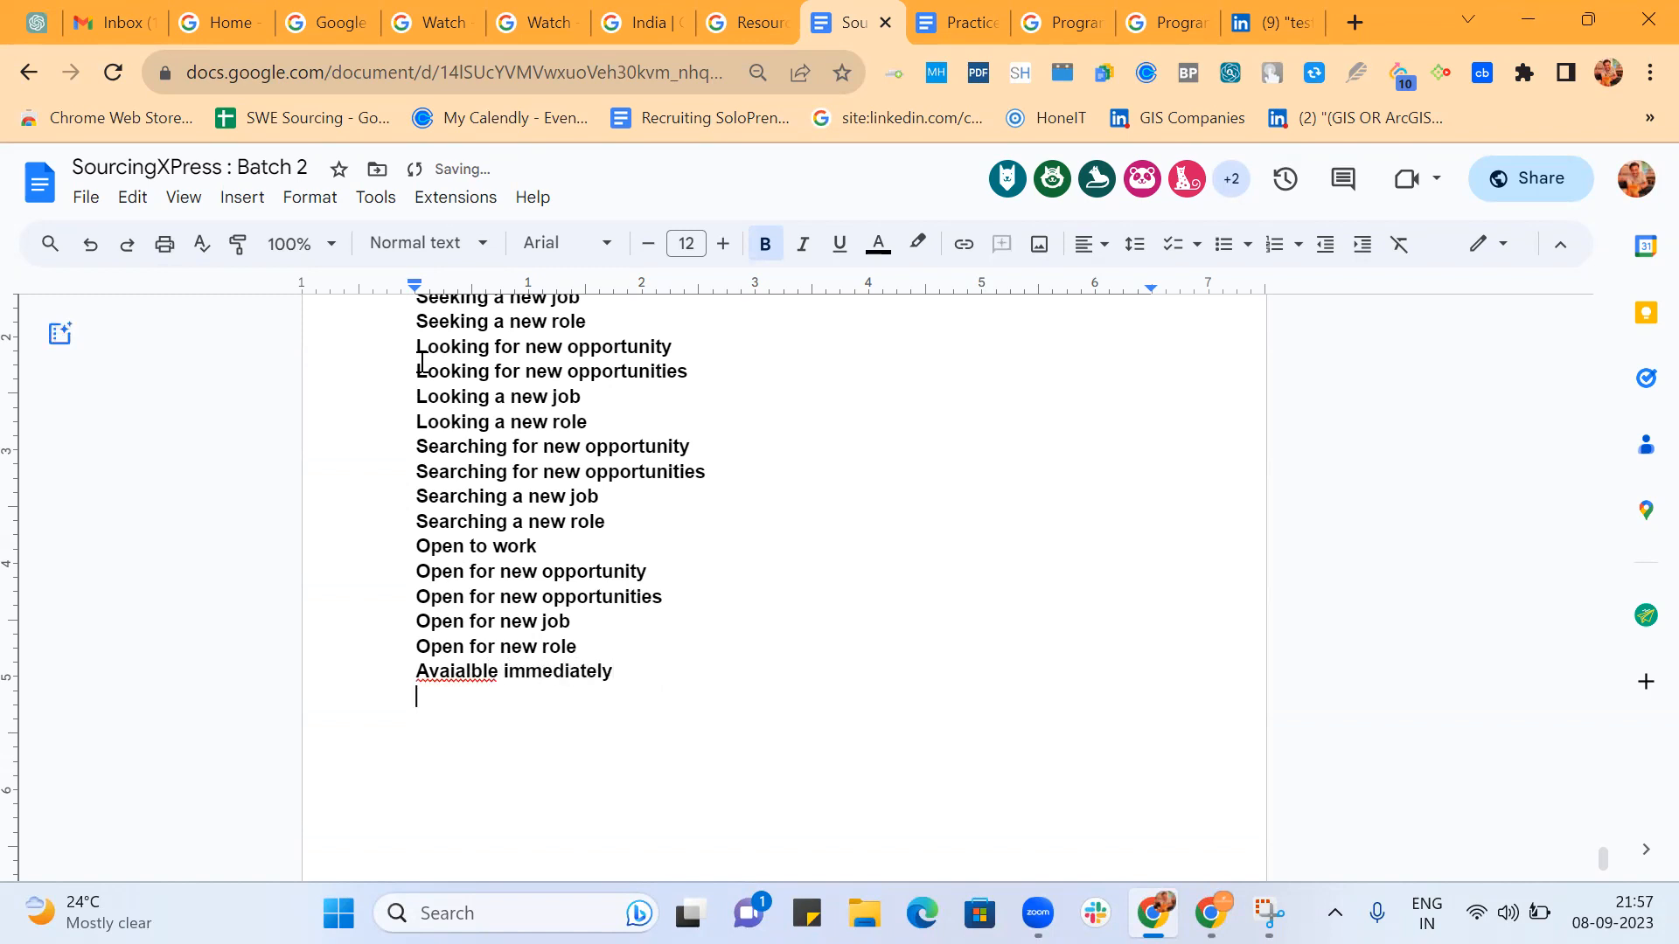
right_click(456, 672)
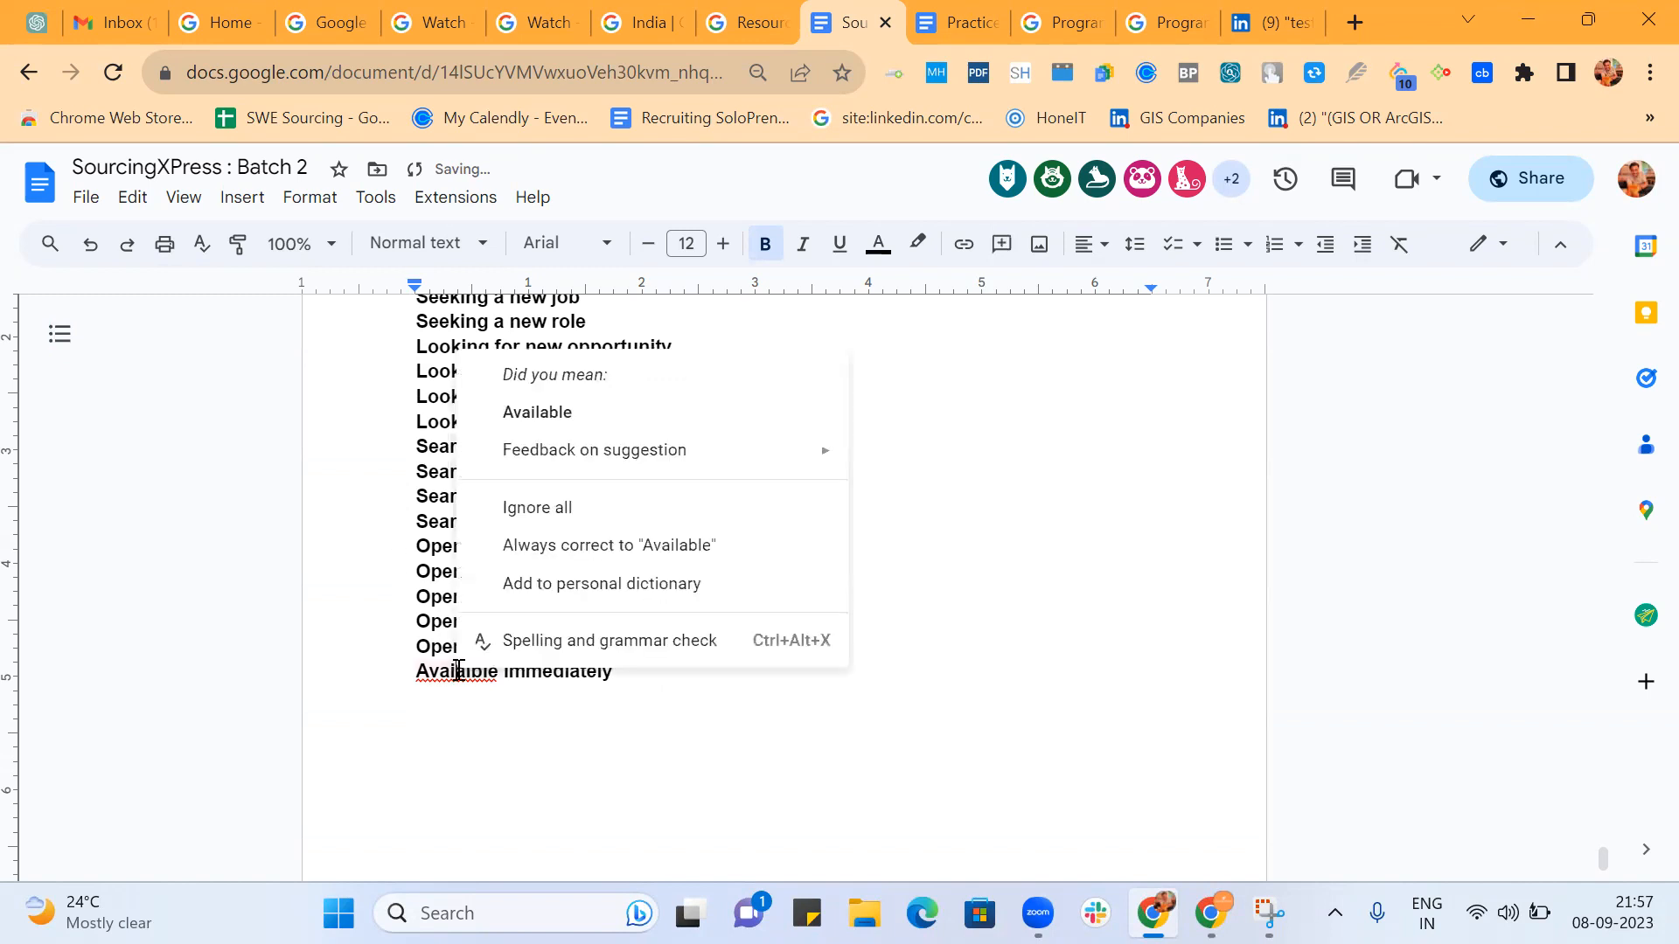
click(591, 421)
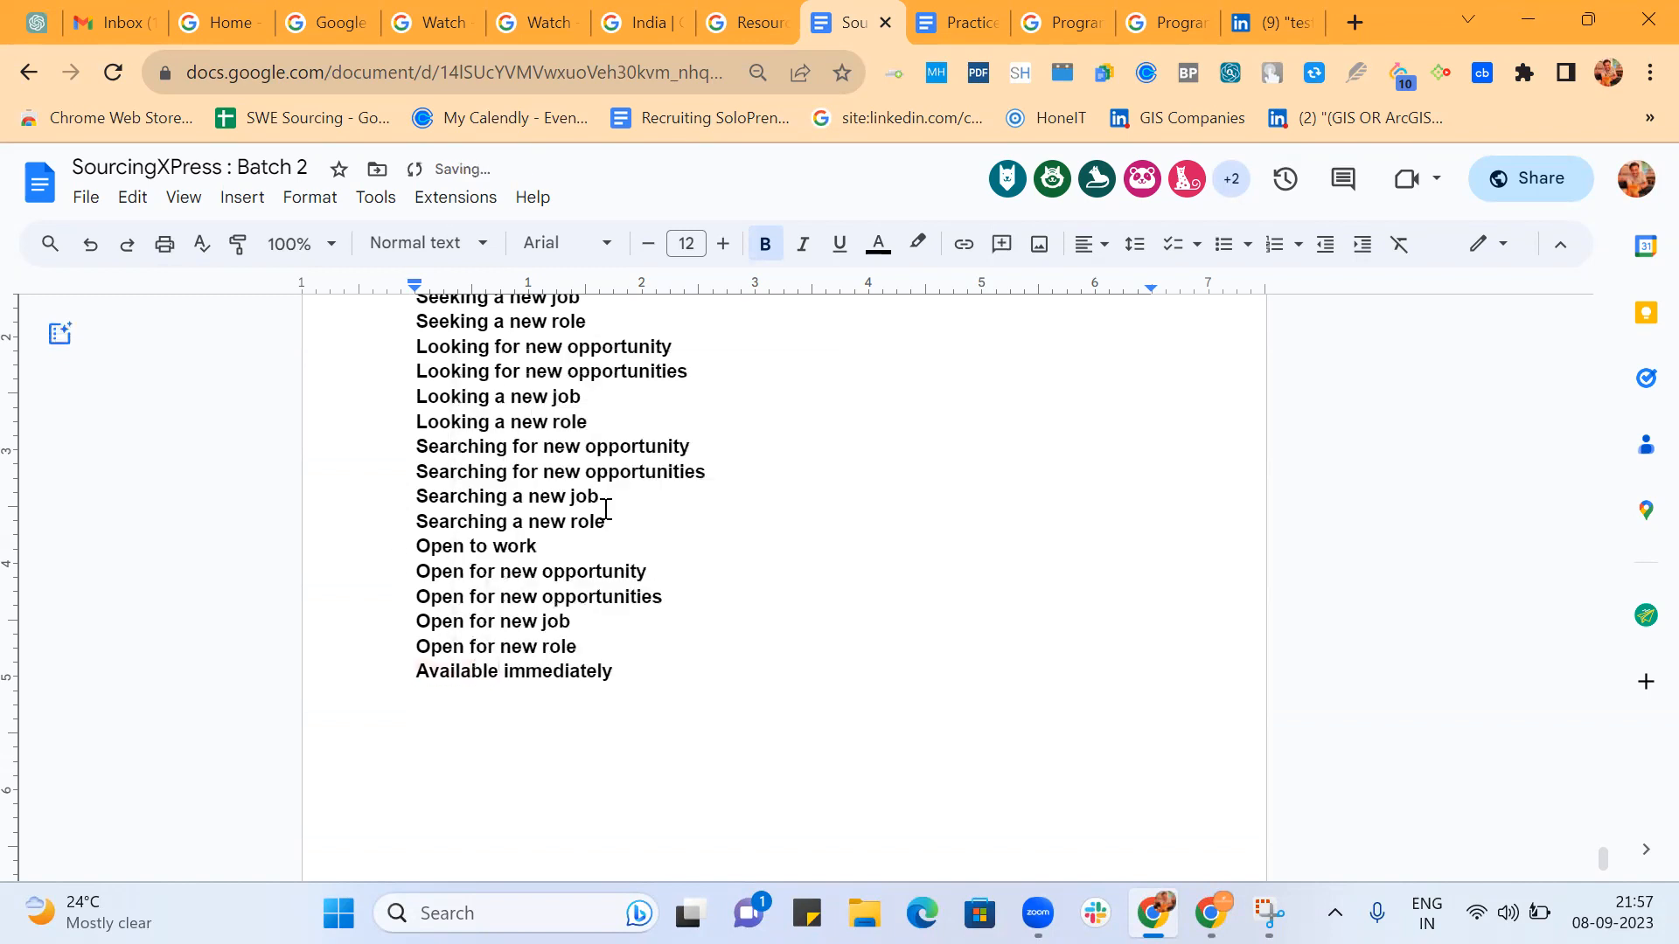
Add "Immediate Joiner" on the empty line at the end of the list.
click(627, 704)
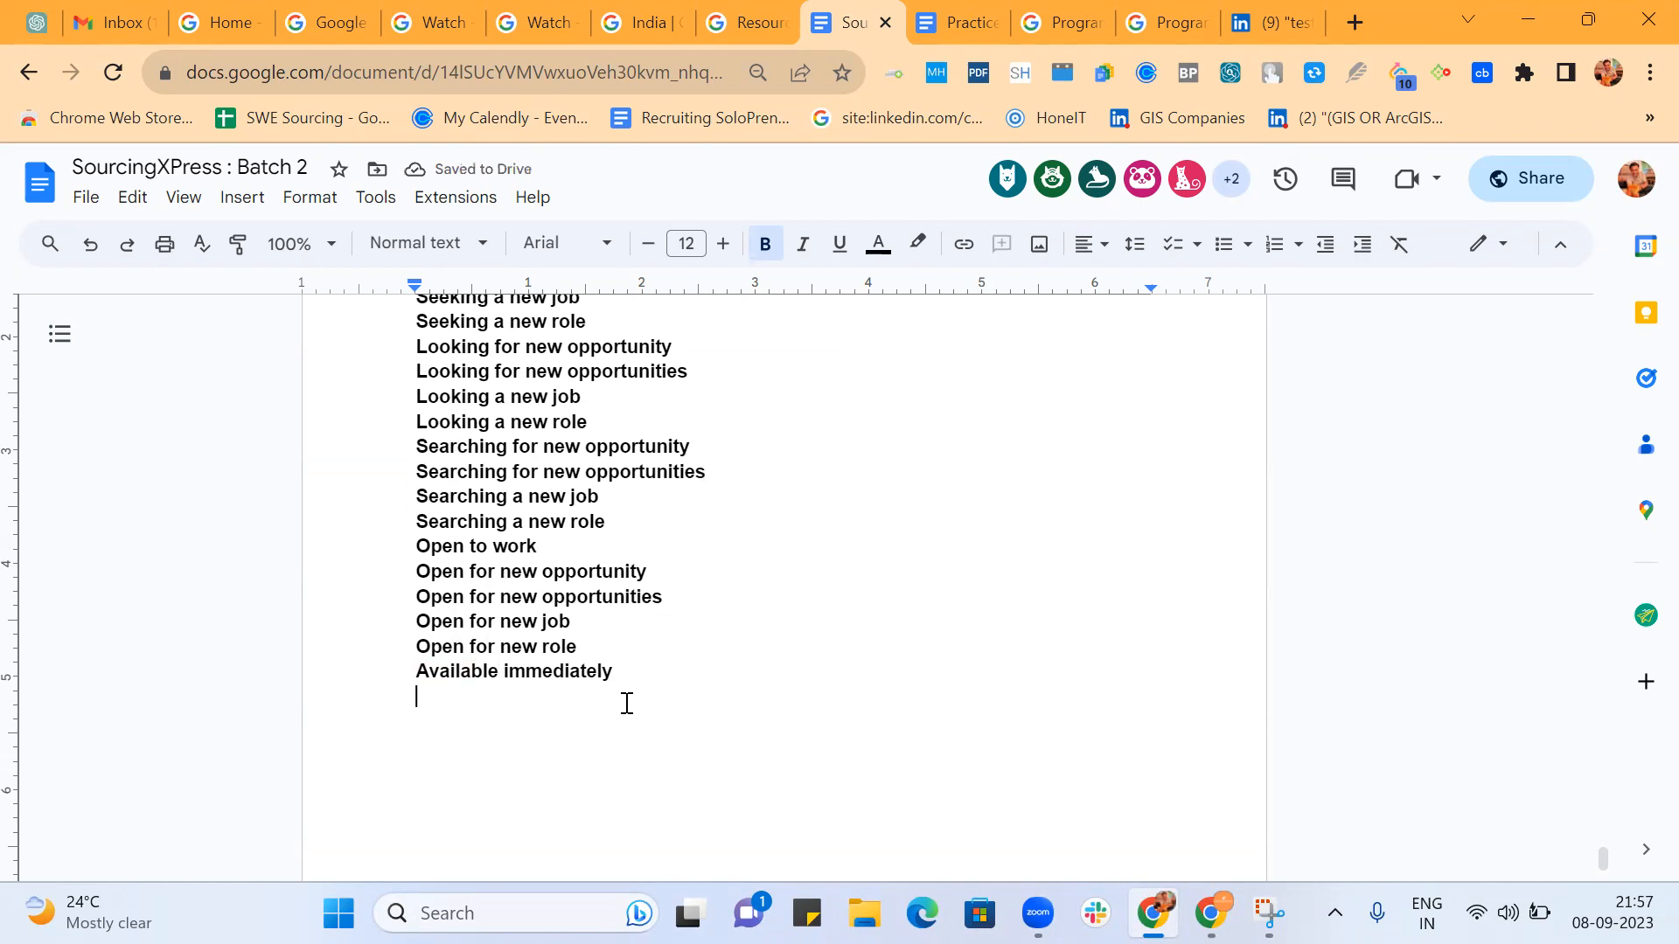
text(Immediate Joiner)
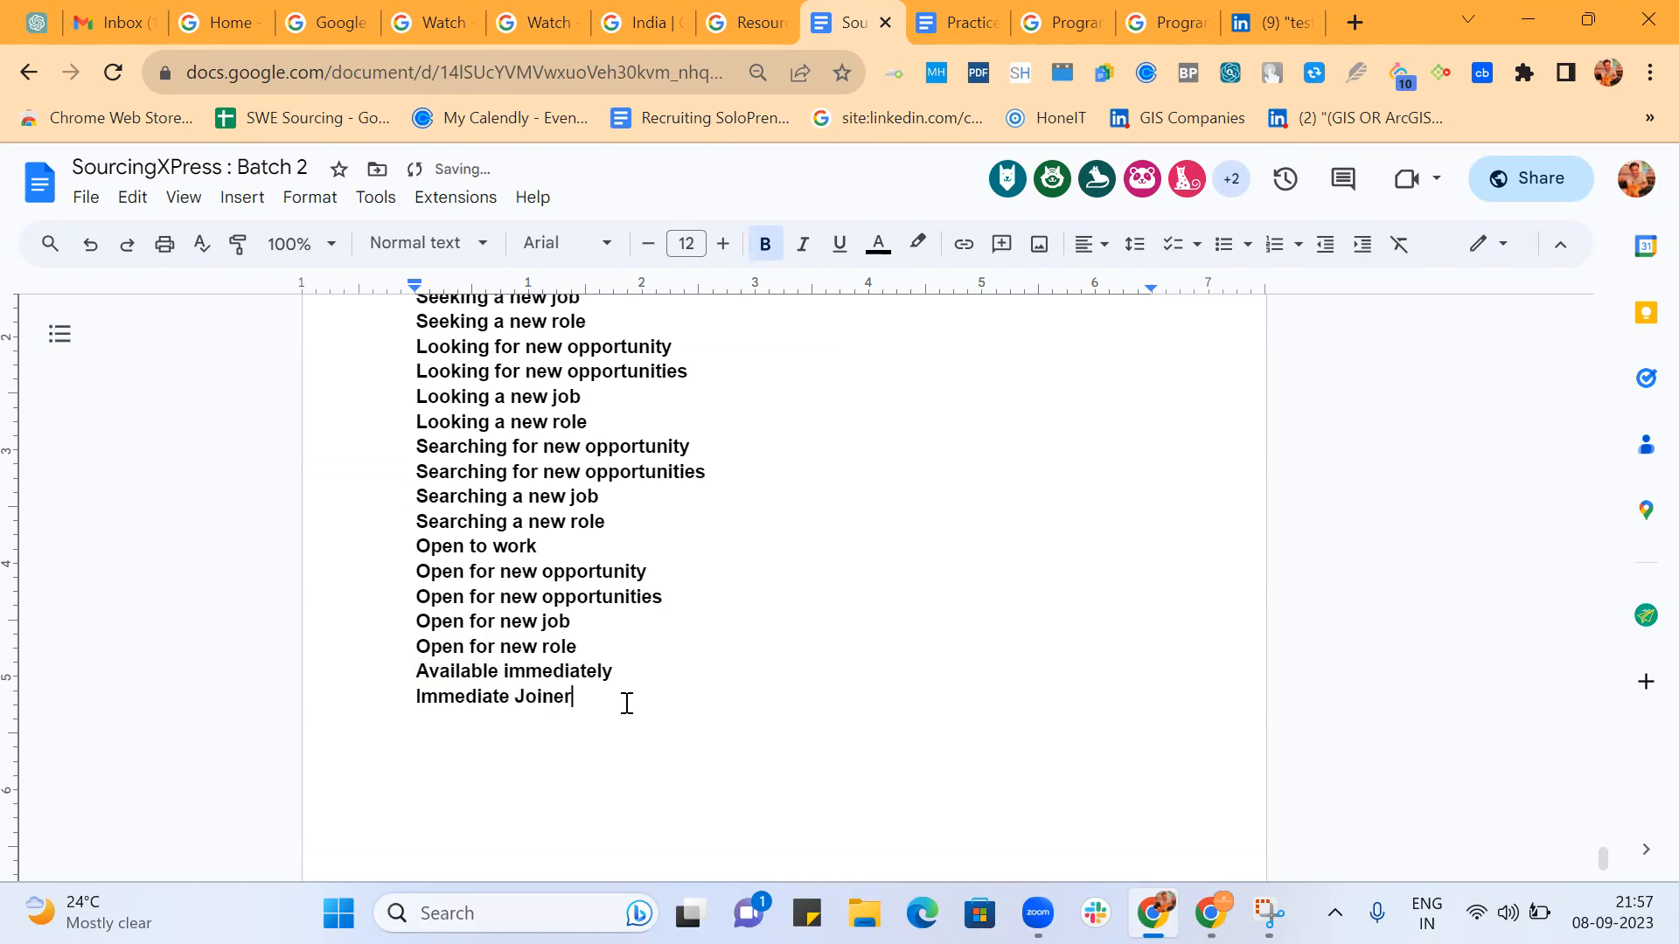
Below the phrase list, write the first Boolean group (Seeking | Looking | Searching | Open).
key(Return)
text(Seeking)
key(Left)
text((Seeking | )
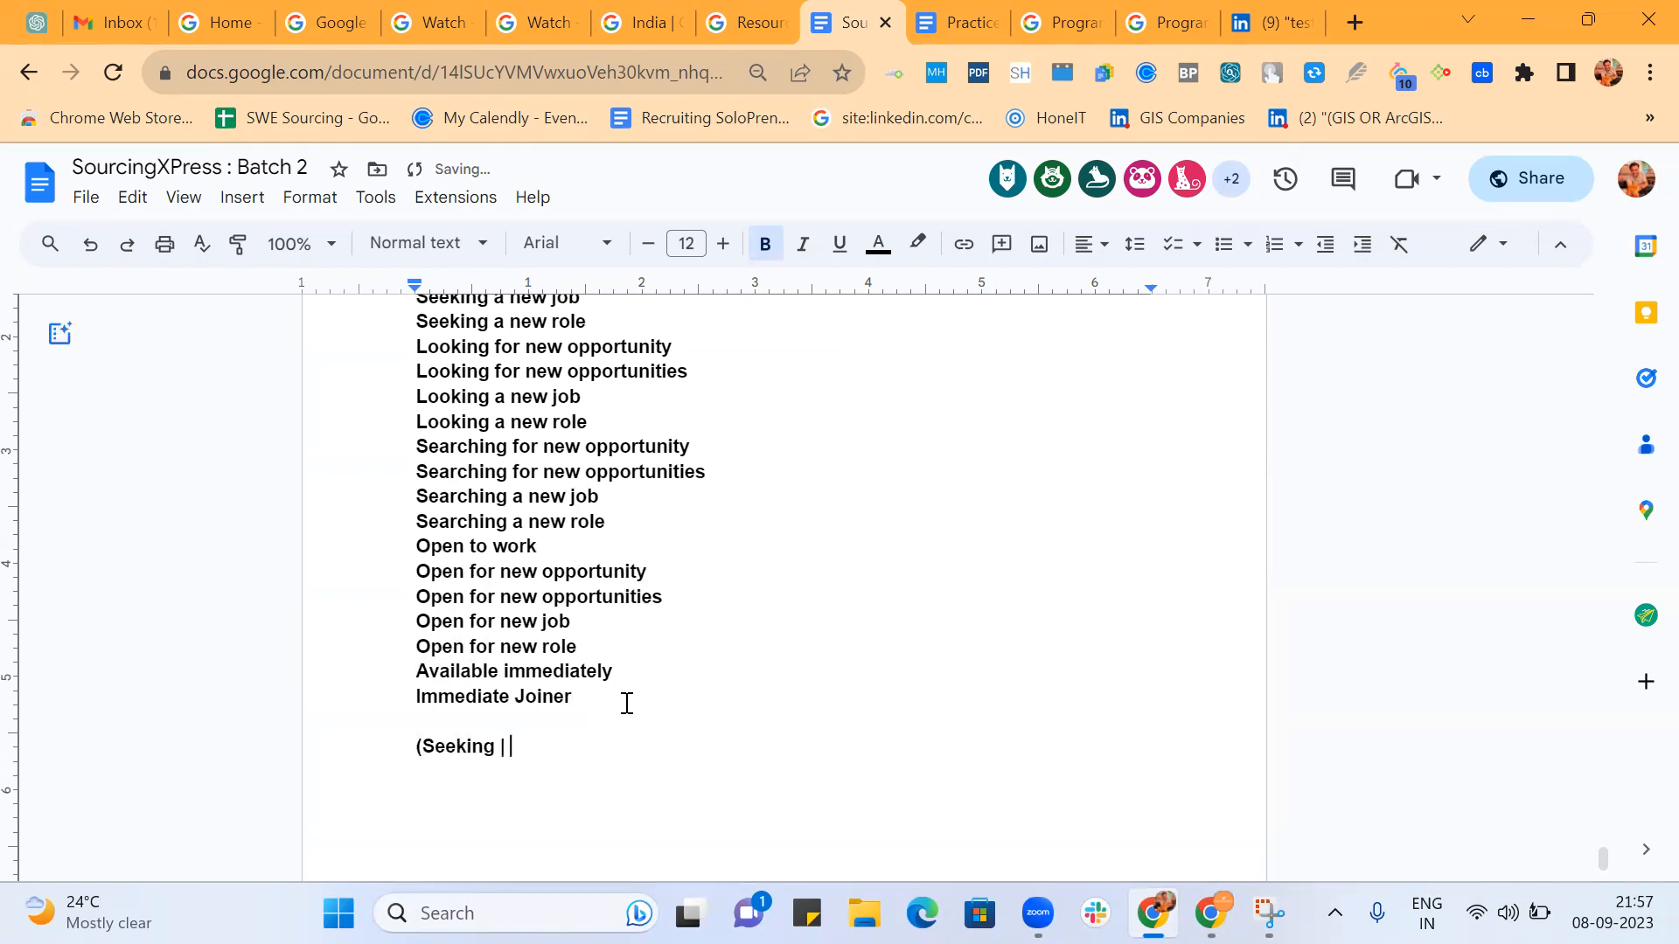
text(Looking | Searching | Open)
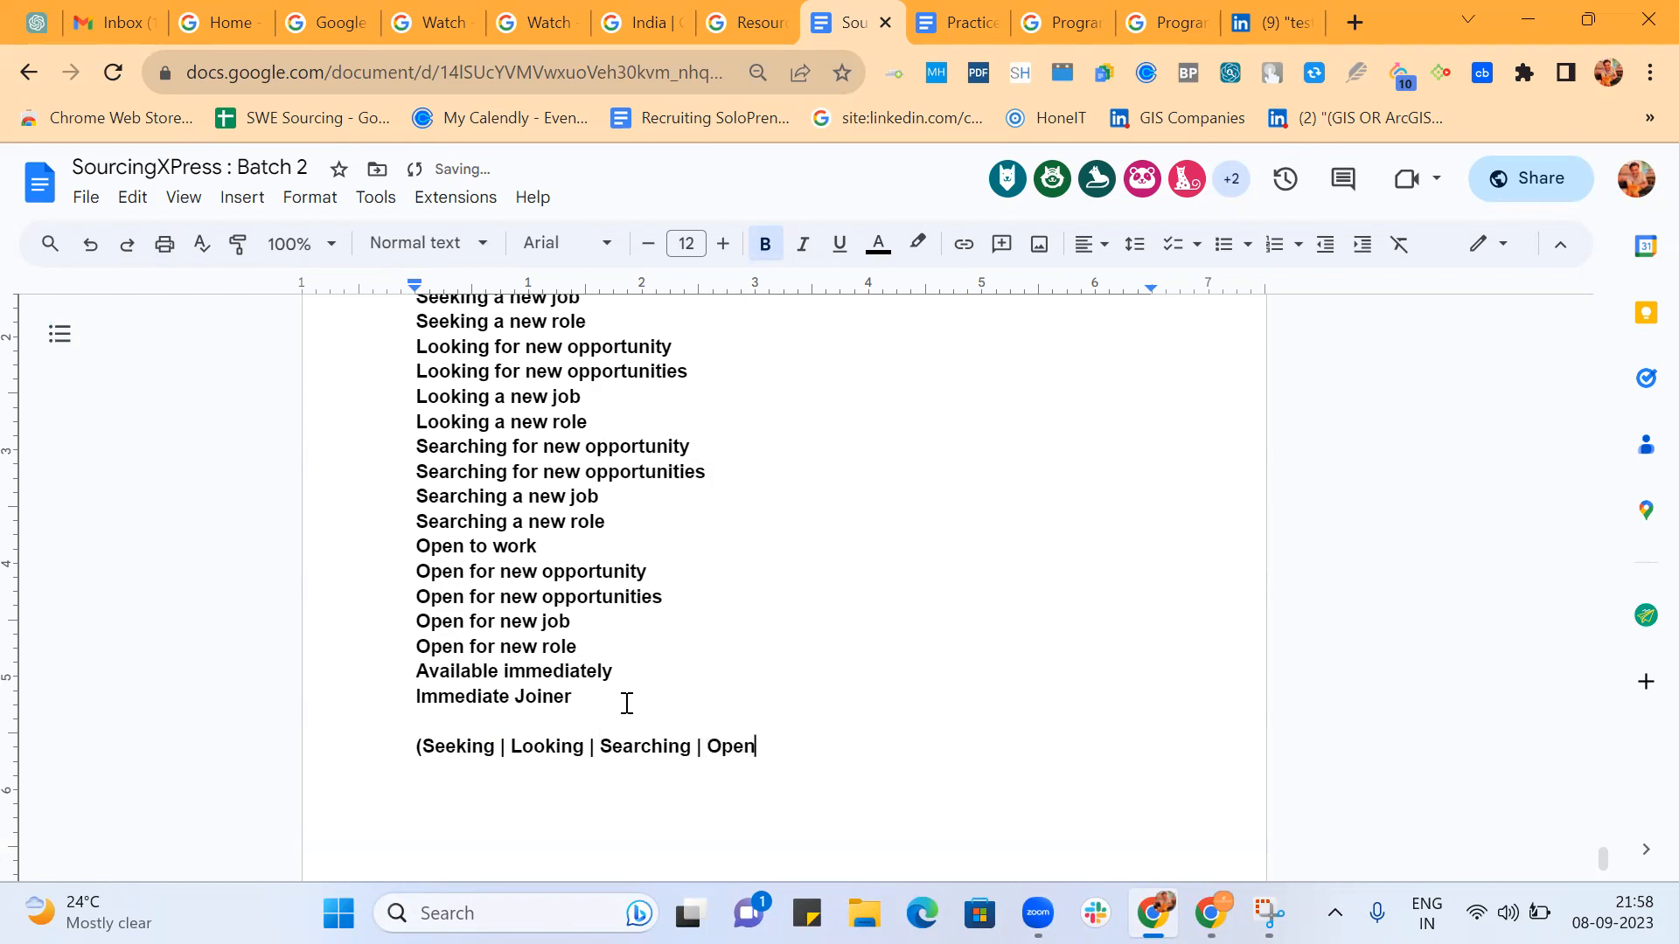
text() (Opportiuni)
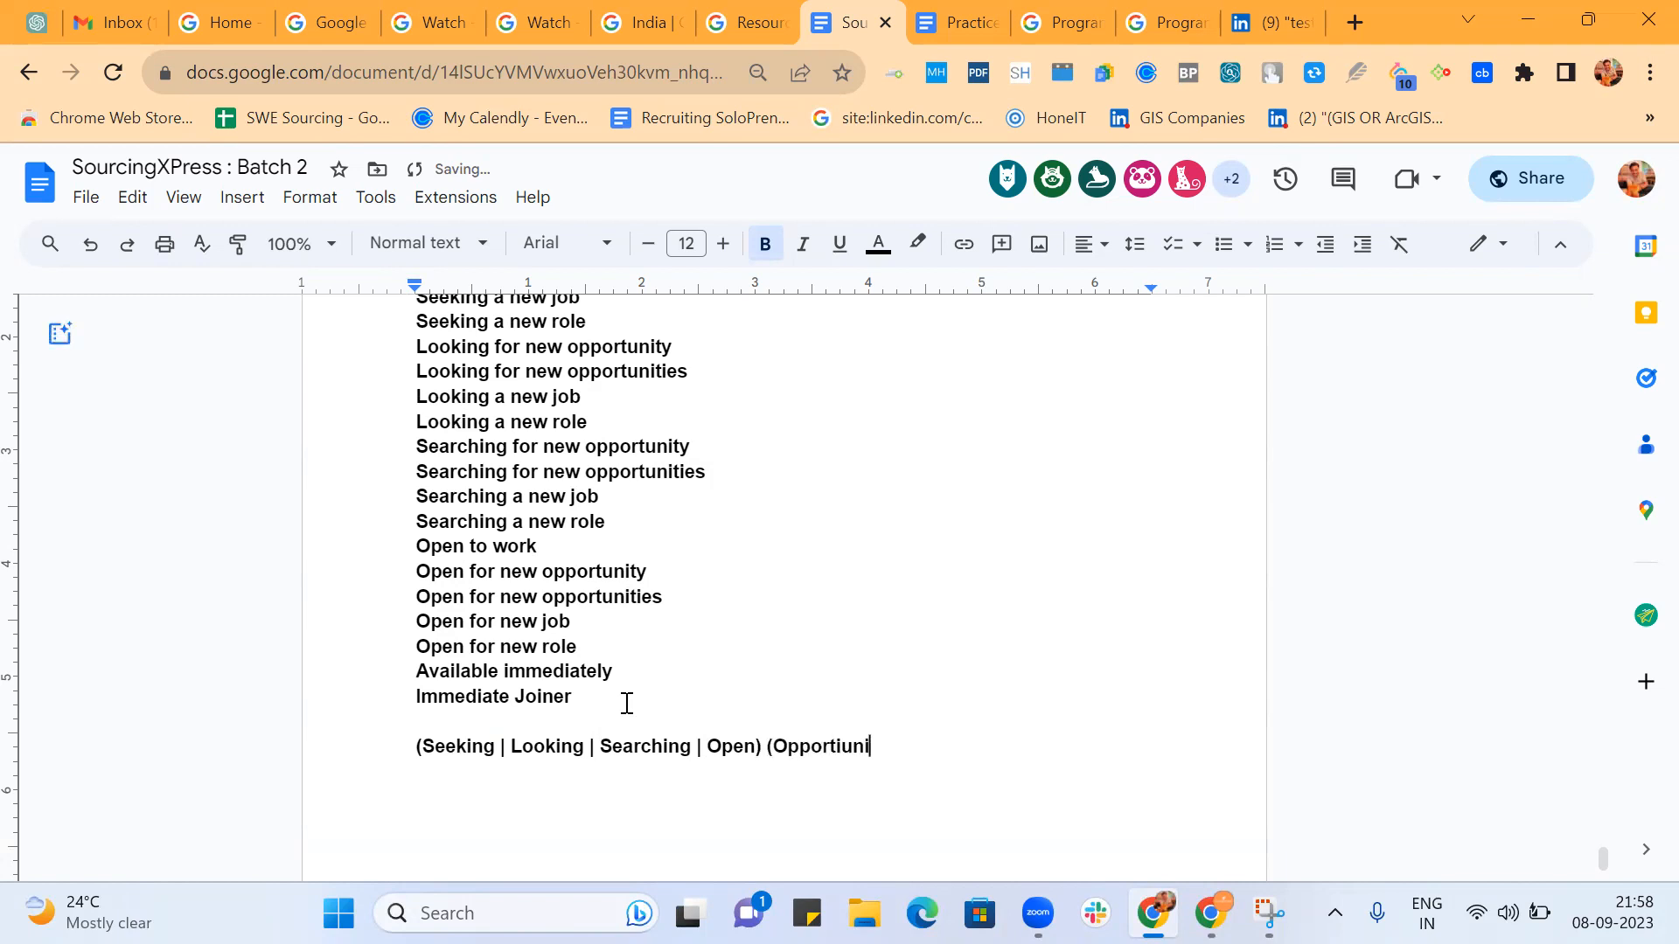
text(ty |)
Begin the second Boolean group with Opportunity | Opportunities, correcting the spelling of "Opportunity".
scroll(909, 665, down, 3)
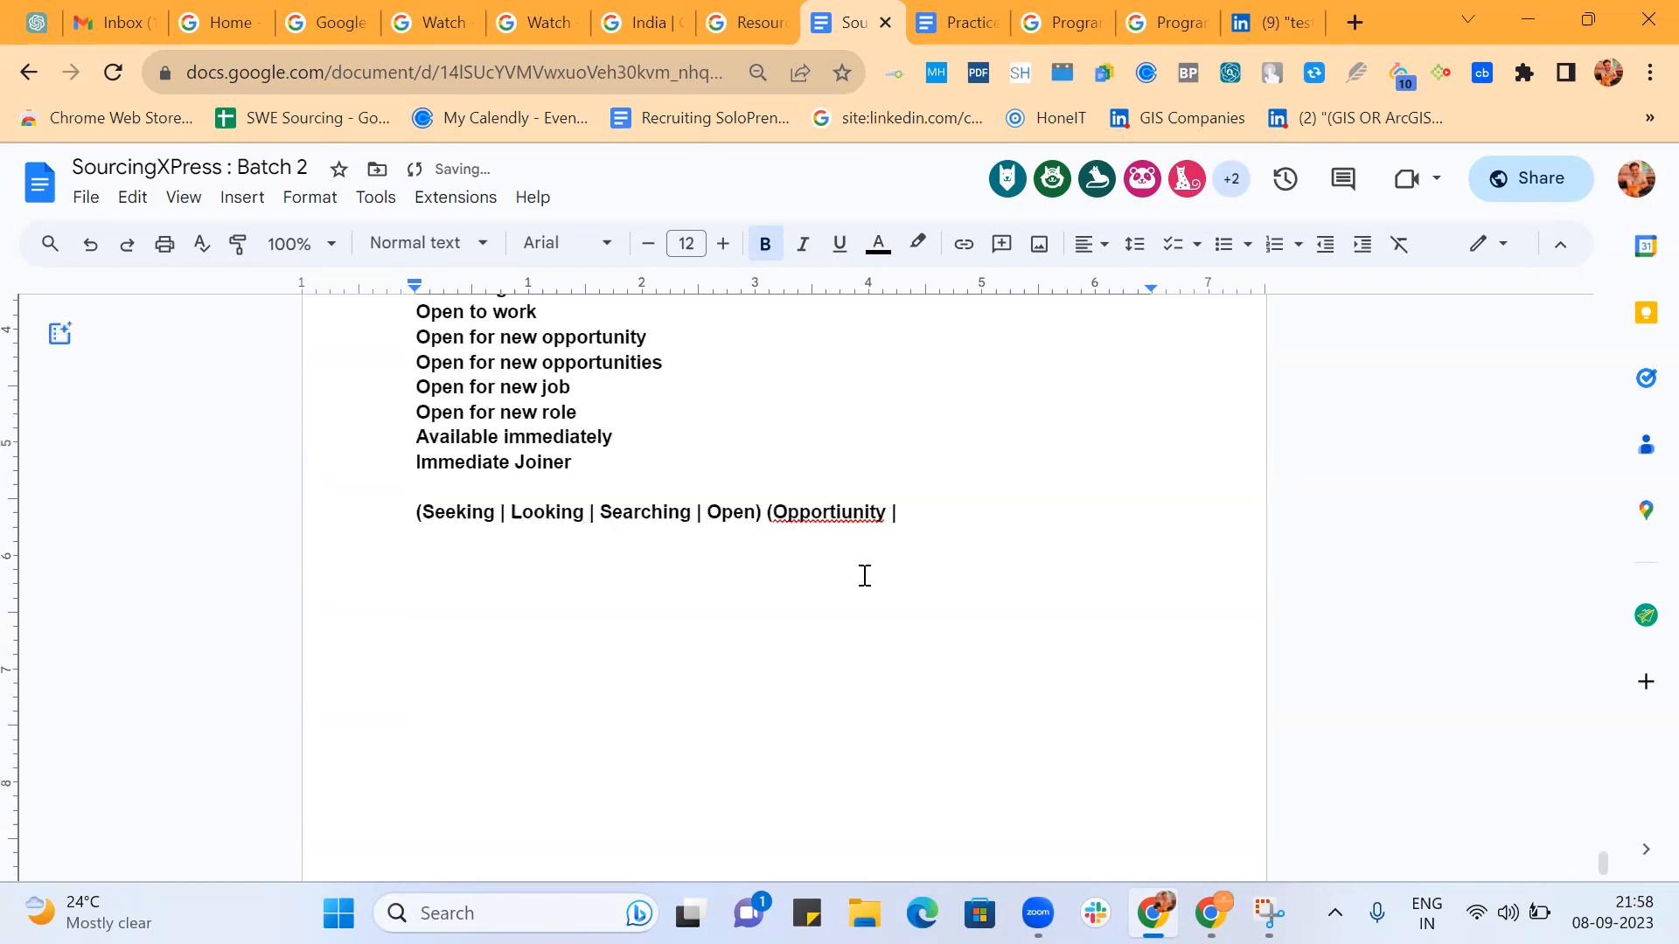
click(832, 513)
click(900, 581)
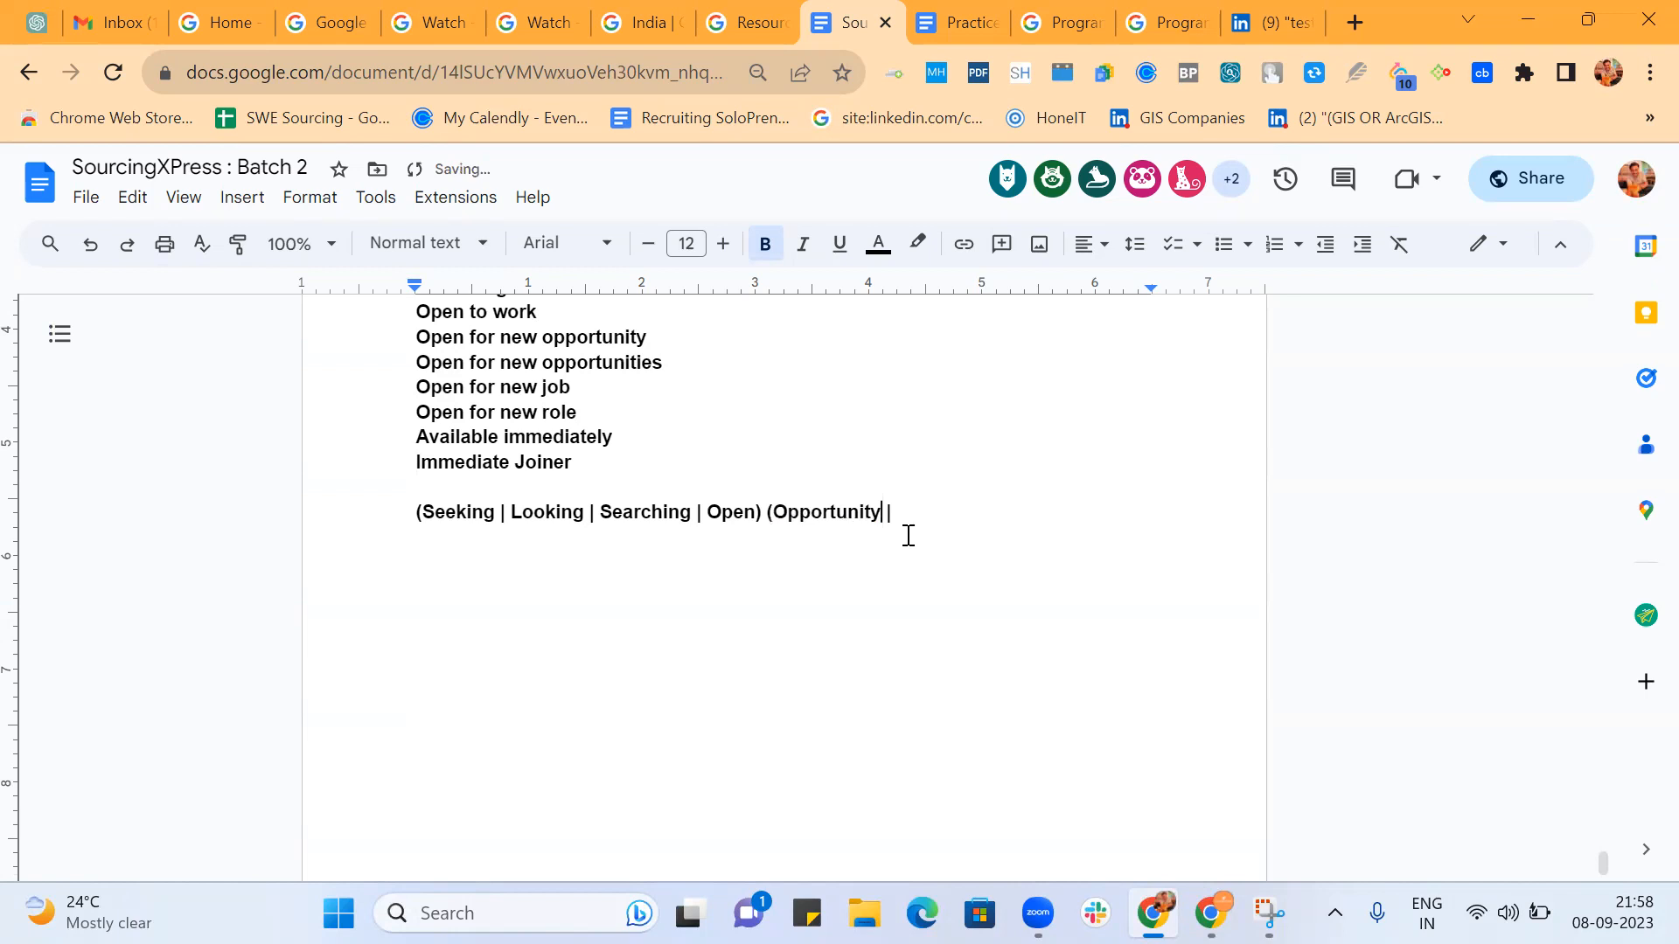
text(| Opportunities)
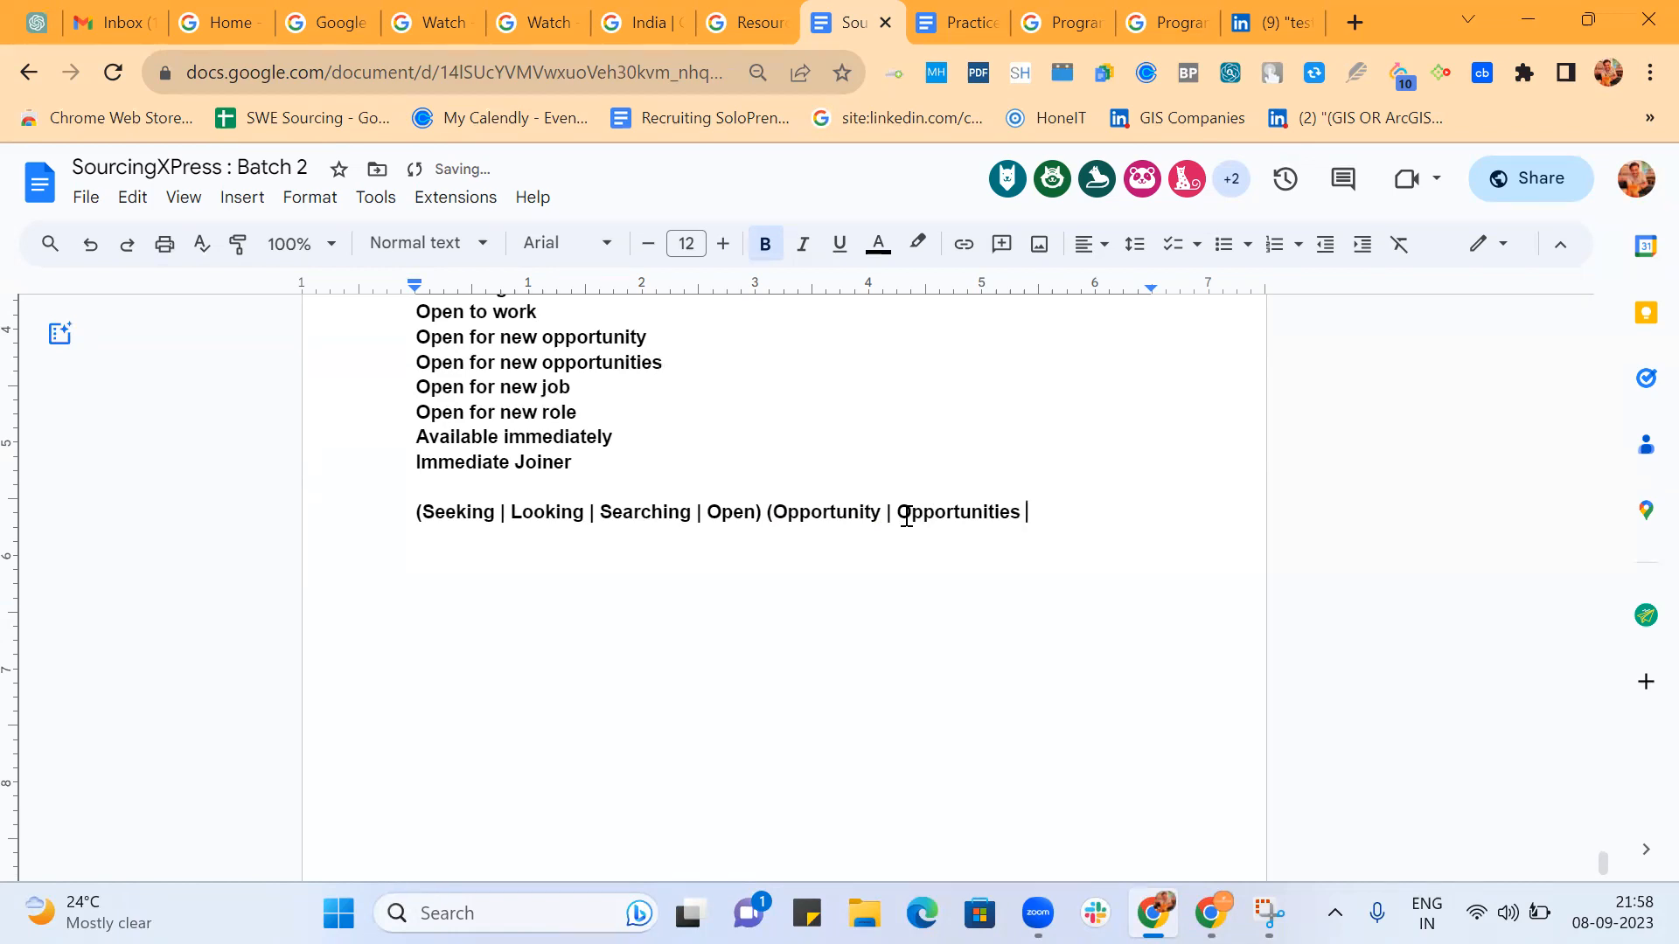
Complete the second Boolean group with the alternatives job | role | work and its closing parenthesis.
scroll(907, 515, up, 2)
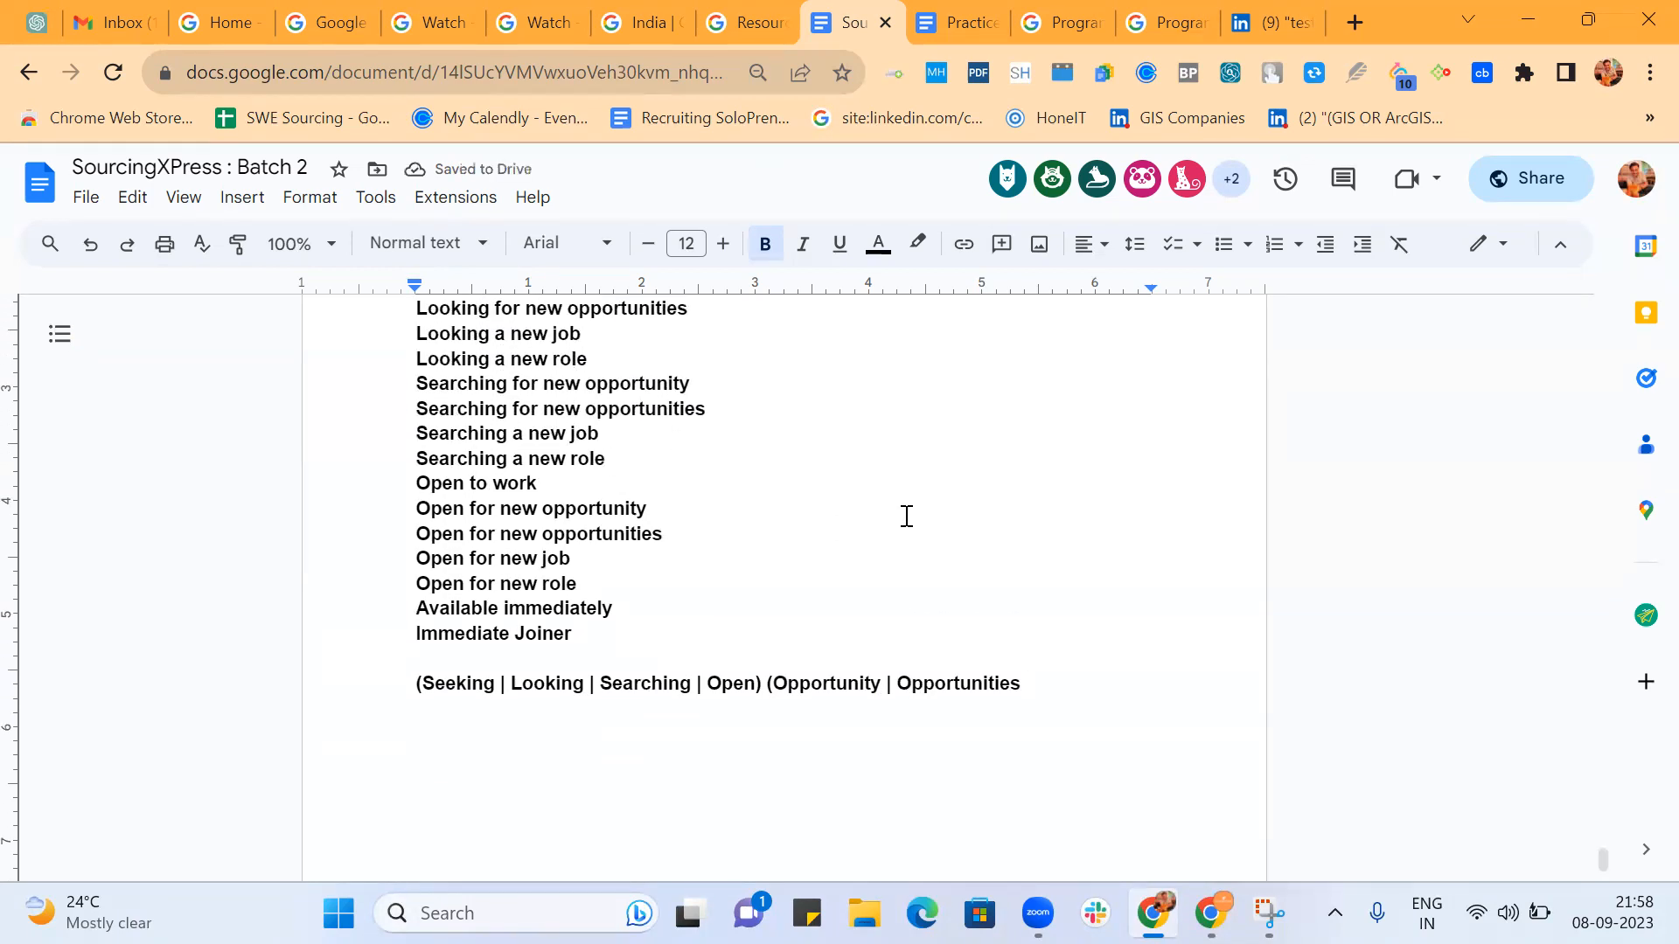
text(| jo)
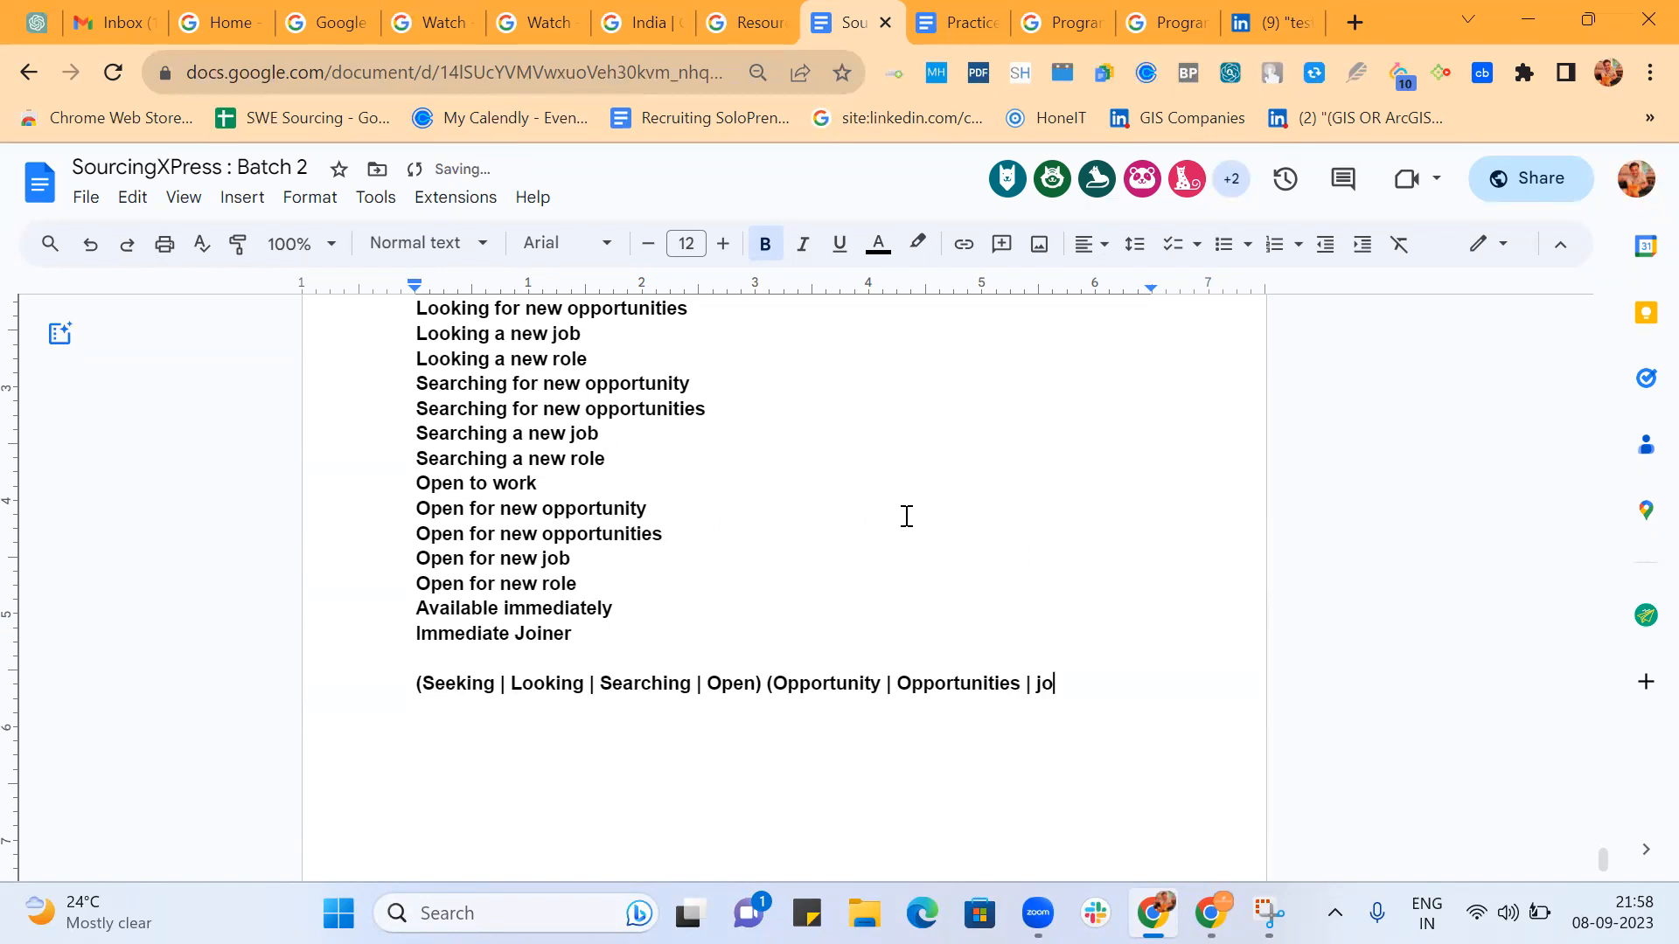
text(b | role)
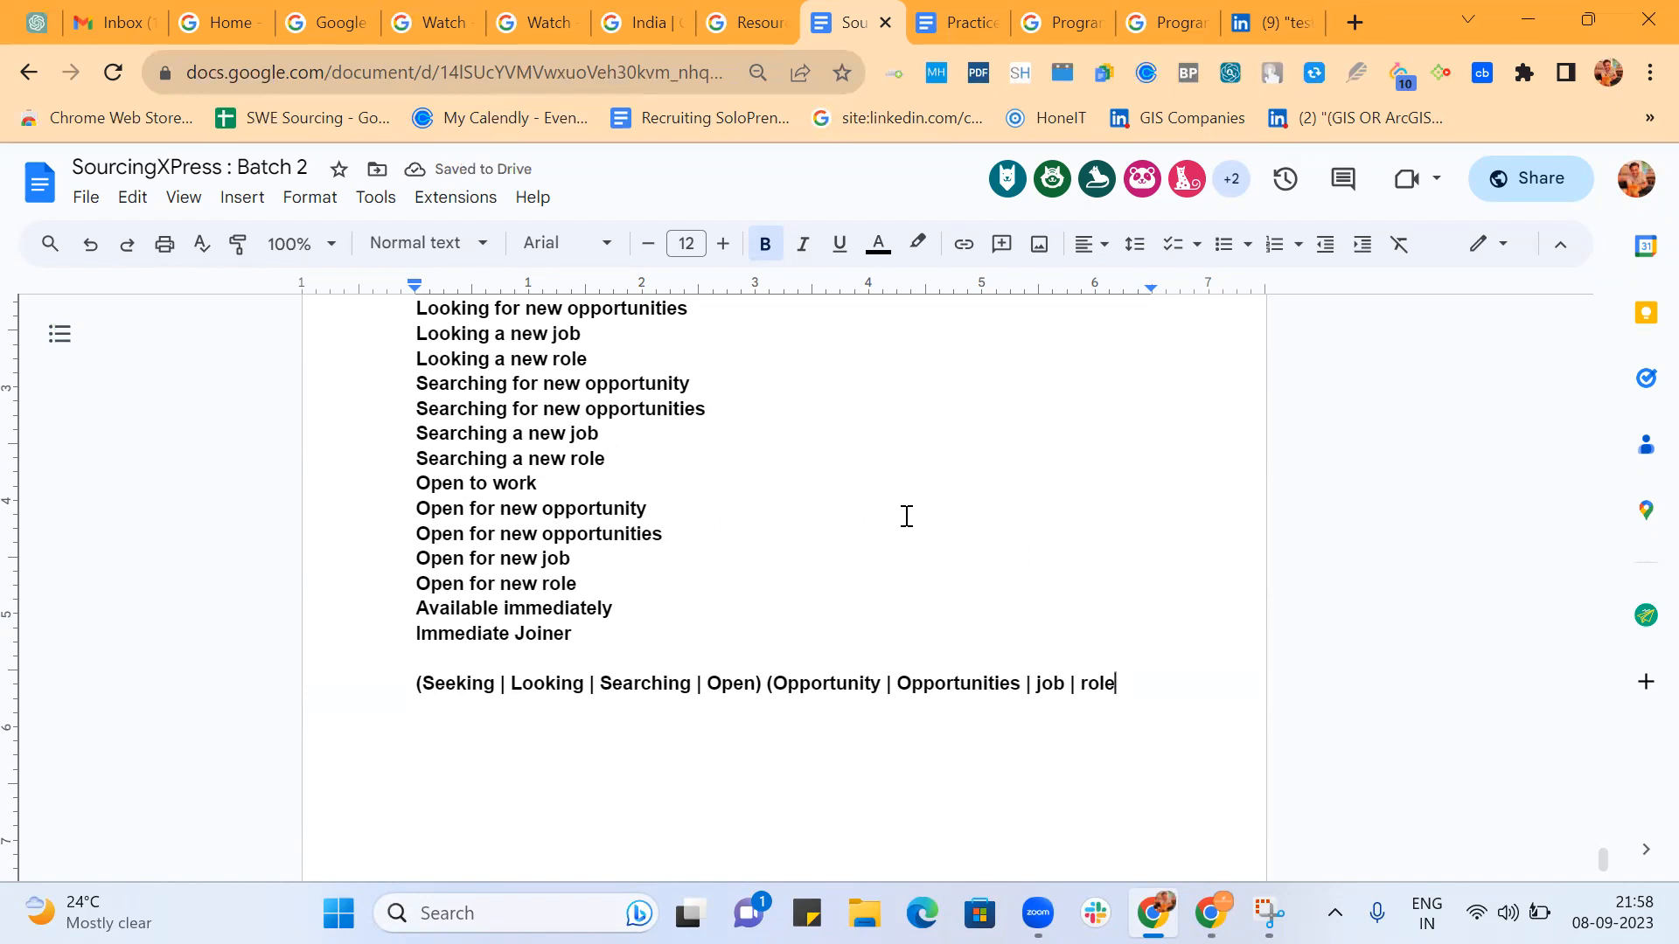
text( | work)
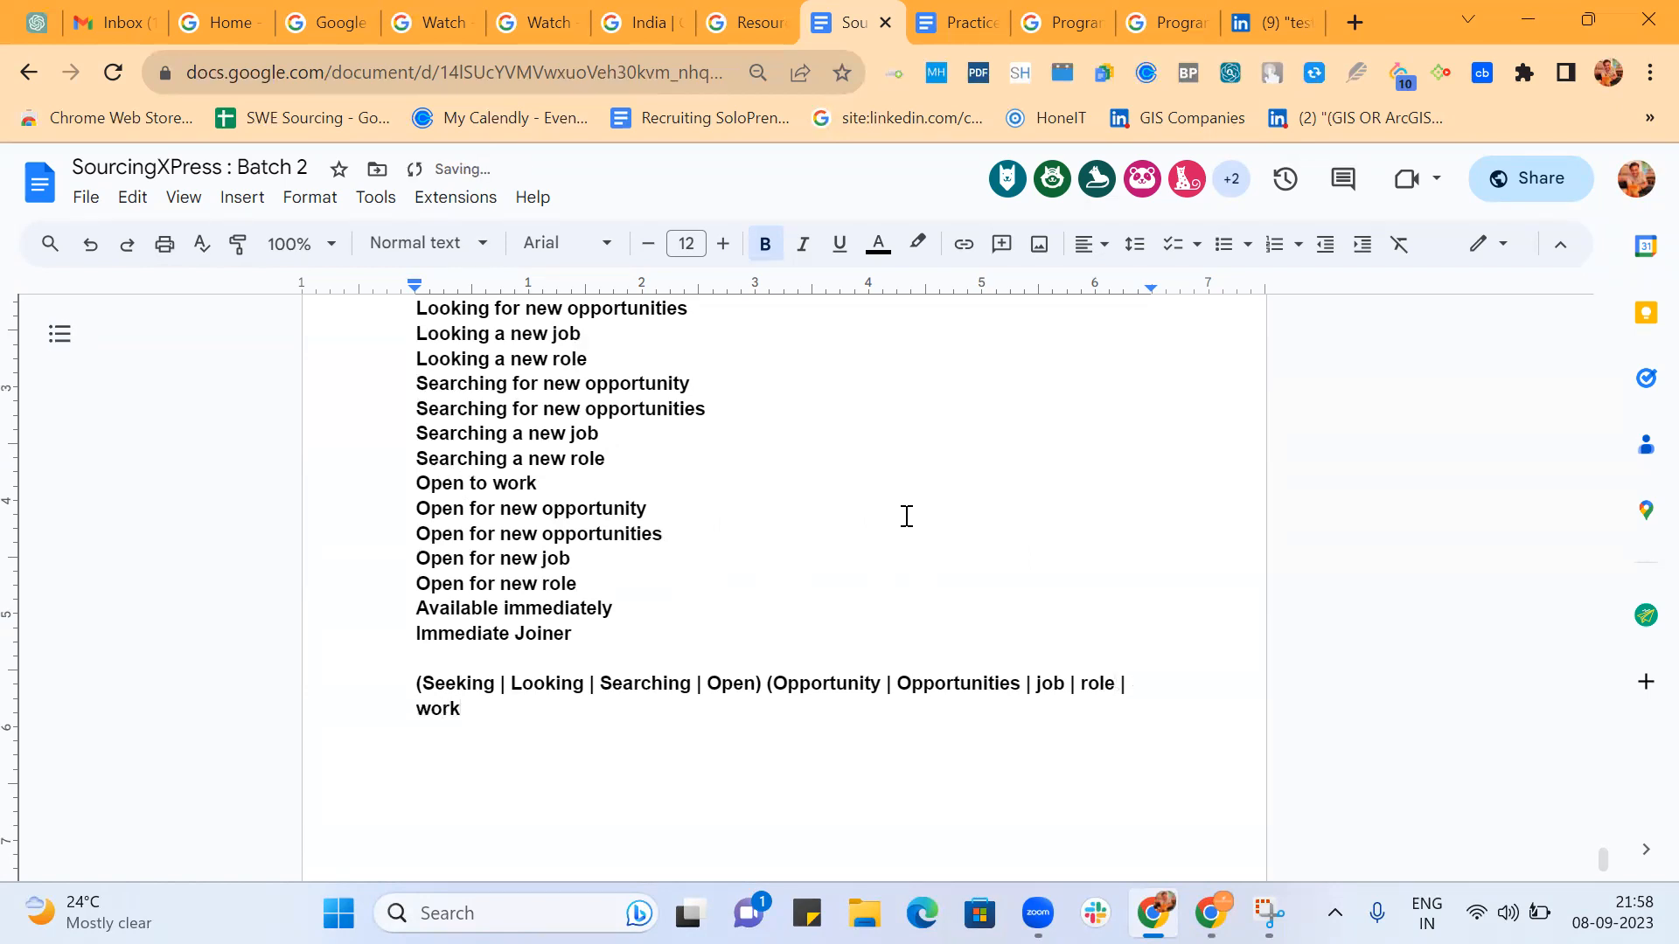
text( |)
text(posi)
key(BackSpace)
key(BackSpace)
key(BackSpace)
key(BackSpace)
key(BackSpace)
text())
Copy the whole job-seeking Boolean string into the query addition of the "CSE with additional co..." search engine.
drag(483, 709, 348, 692)
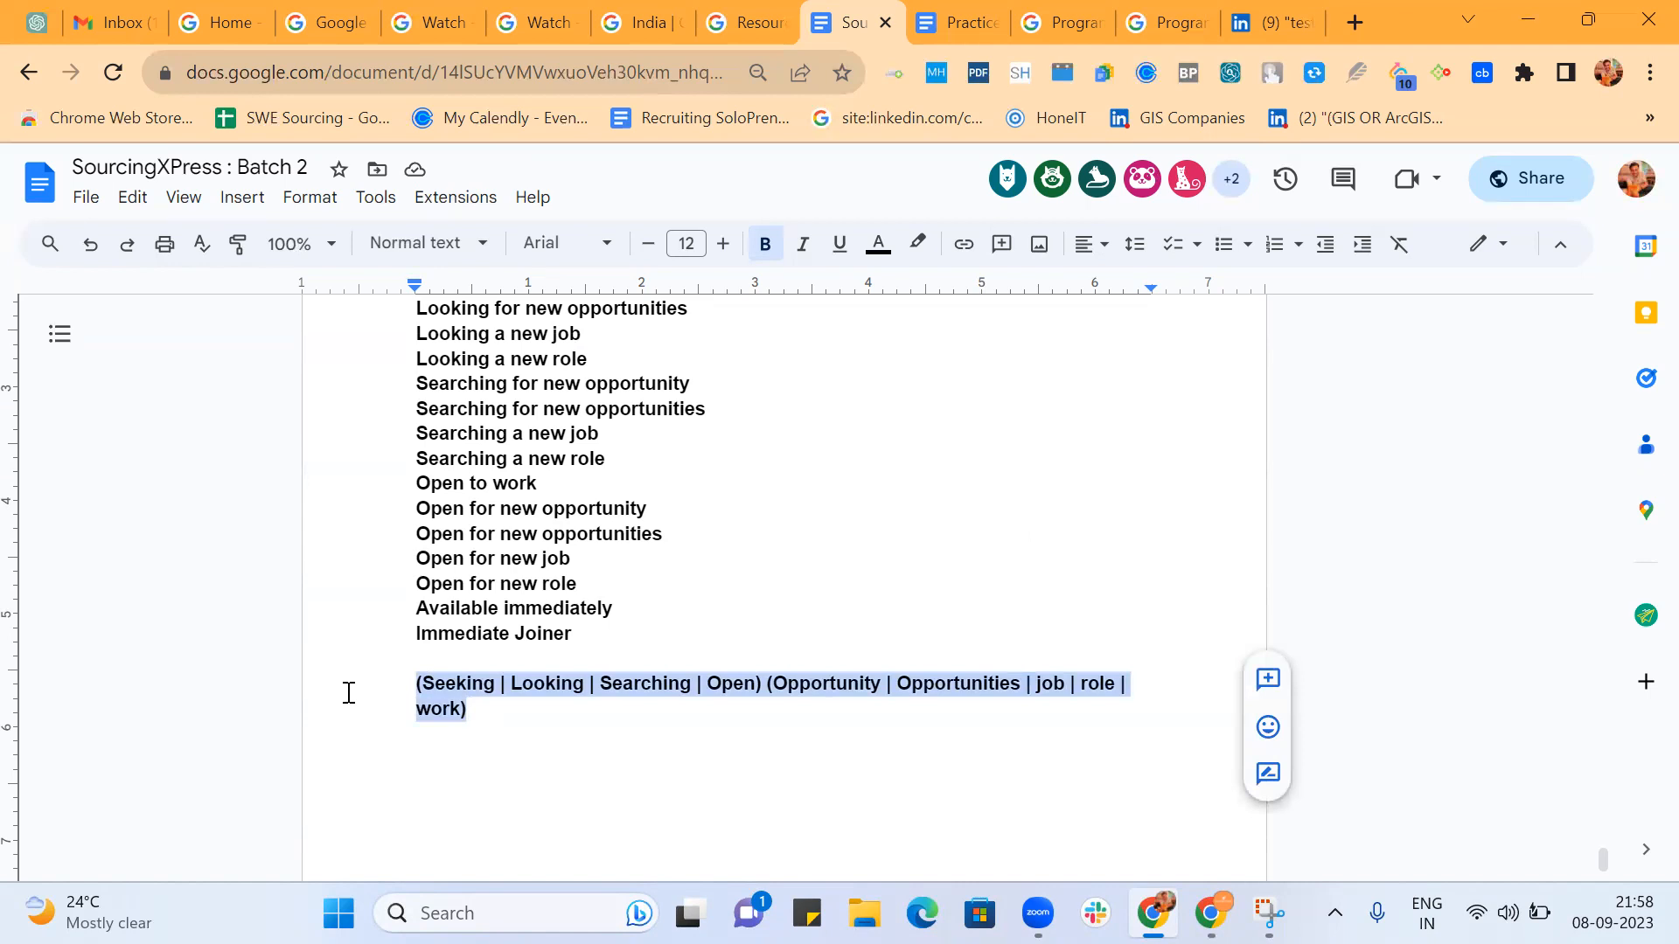
click(1147, 25)
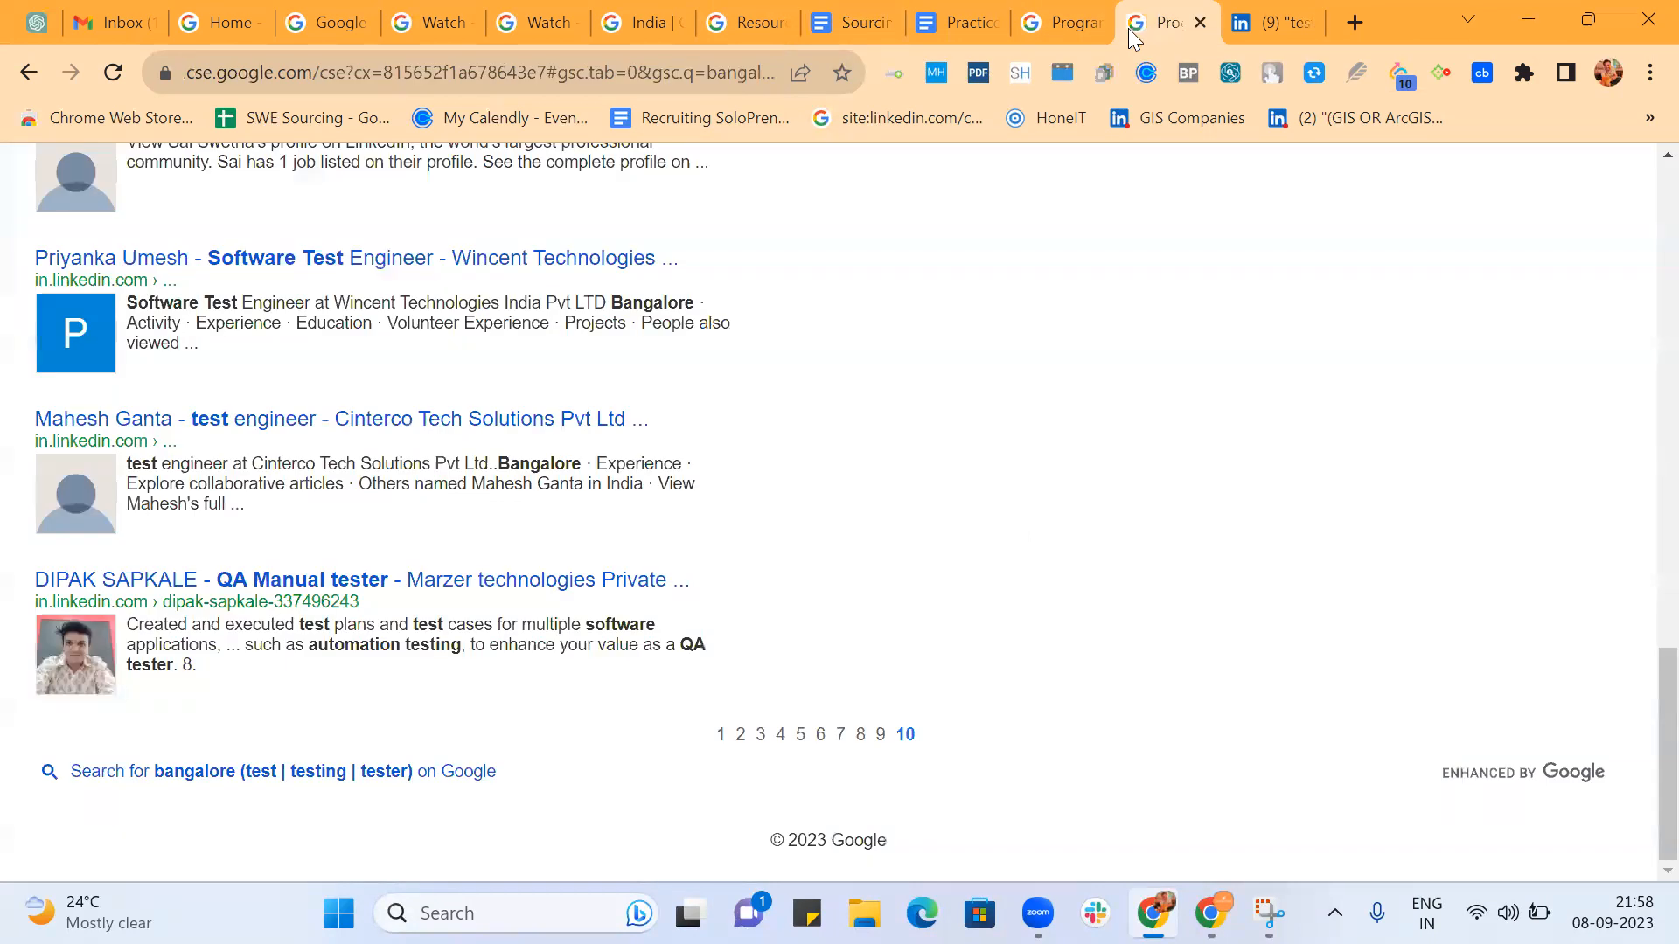
click(1065, 18)
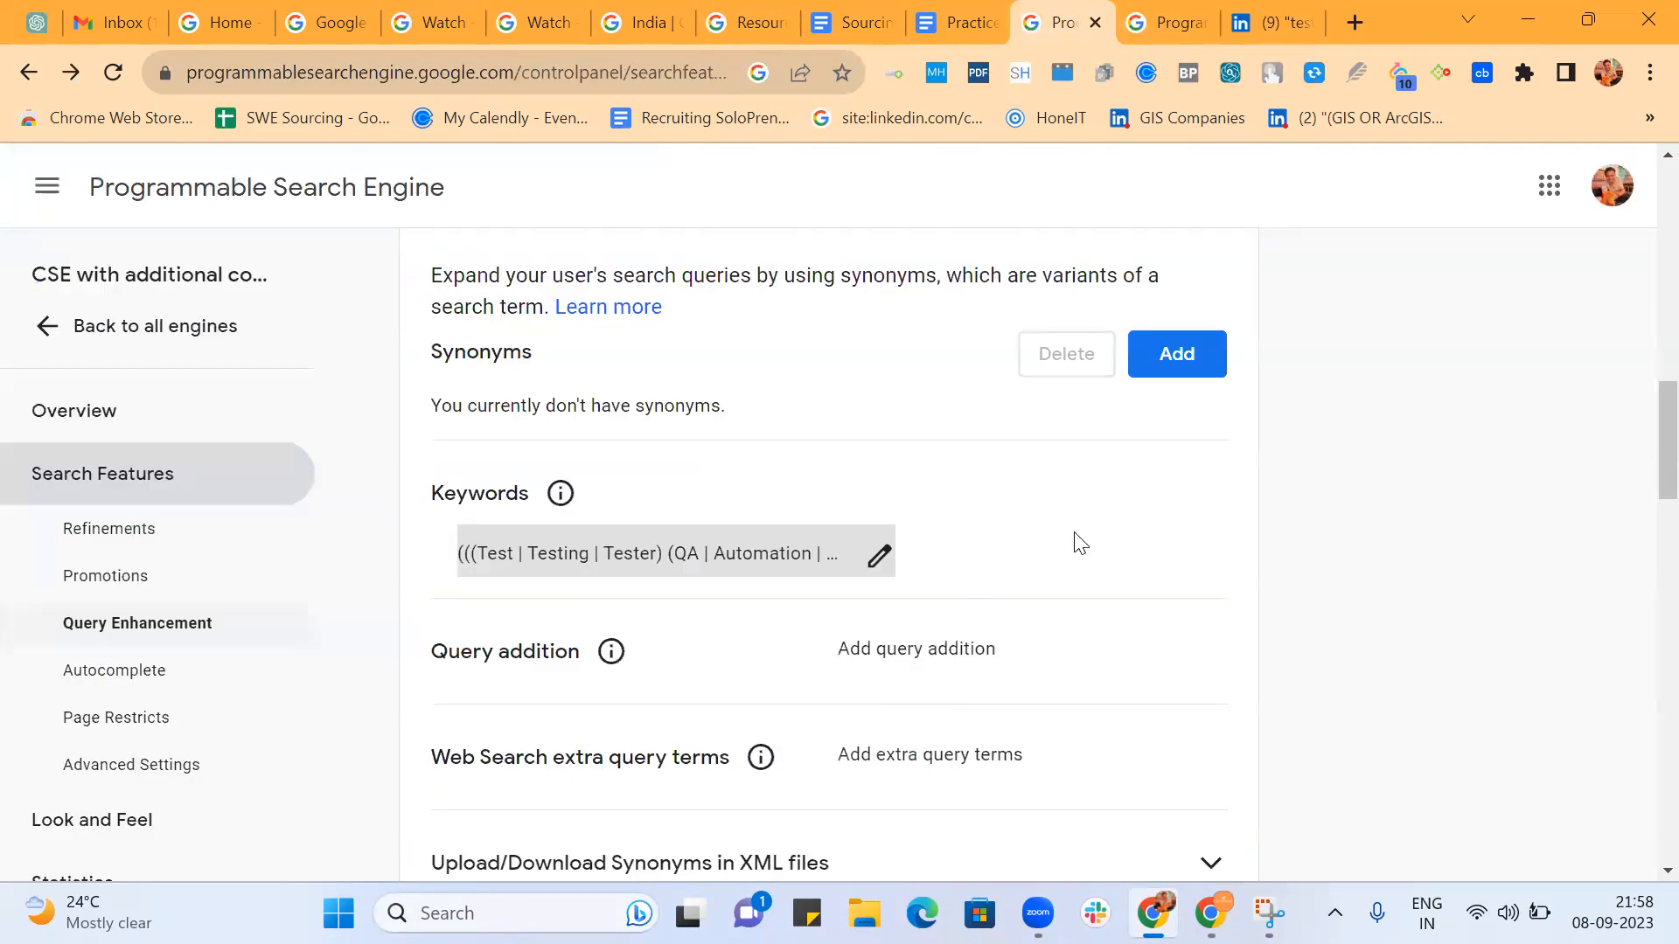
scroll(1079, 542, down, 1)
mouse_move(615, 564)
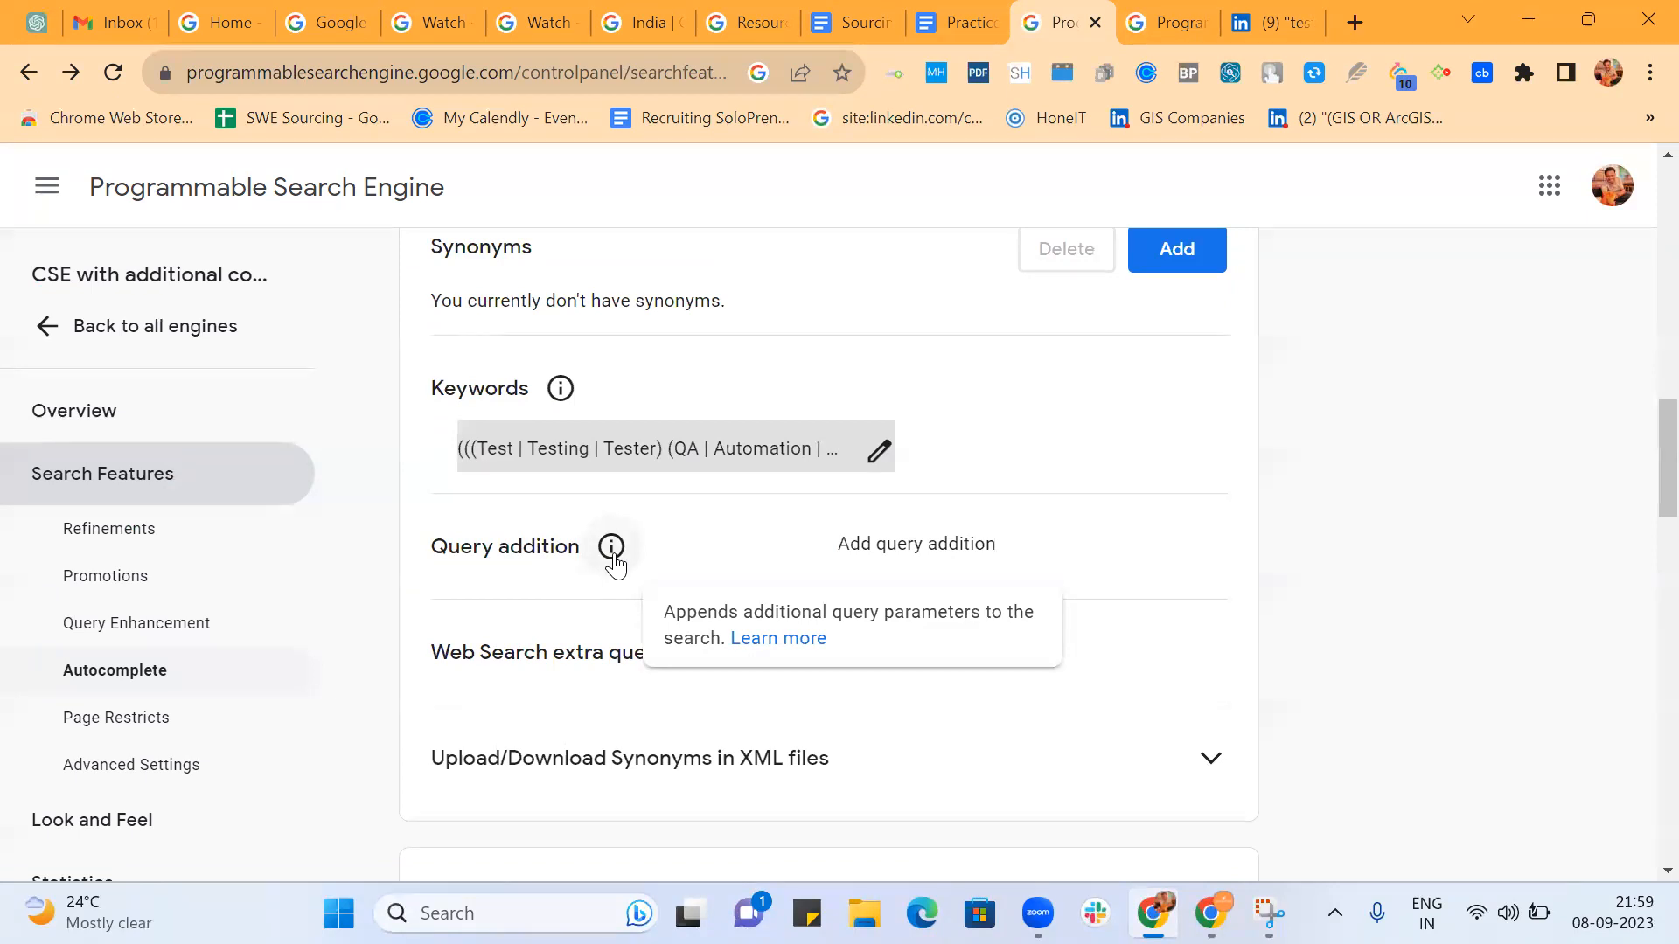
click(871, 547)
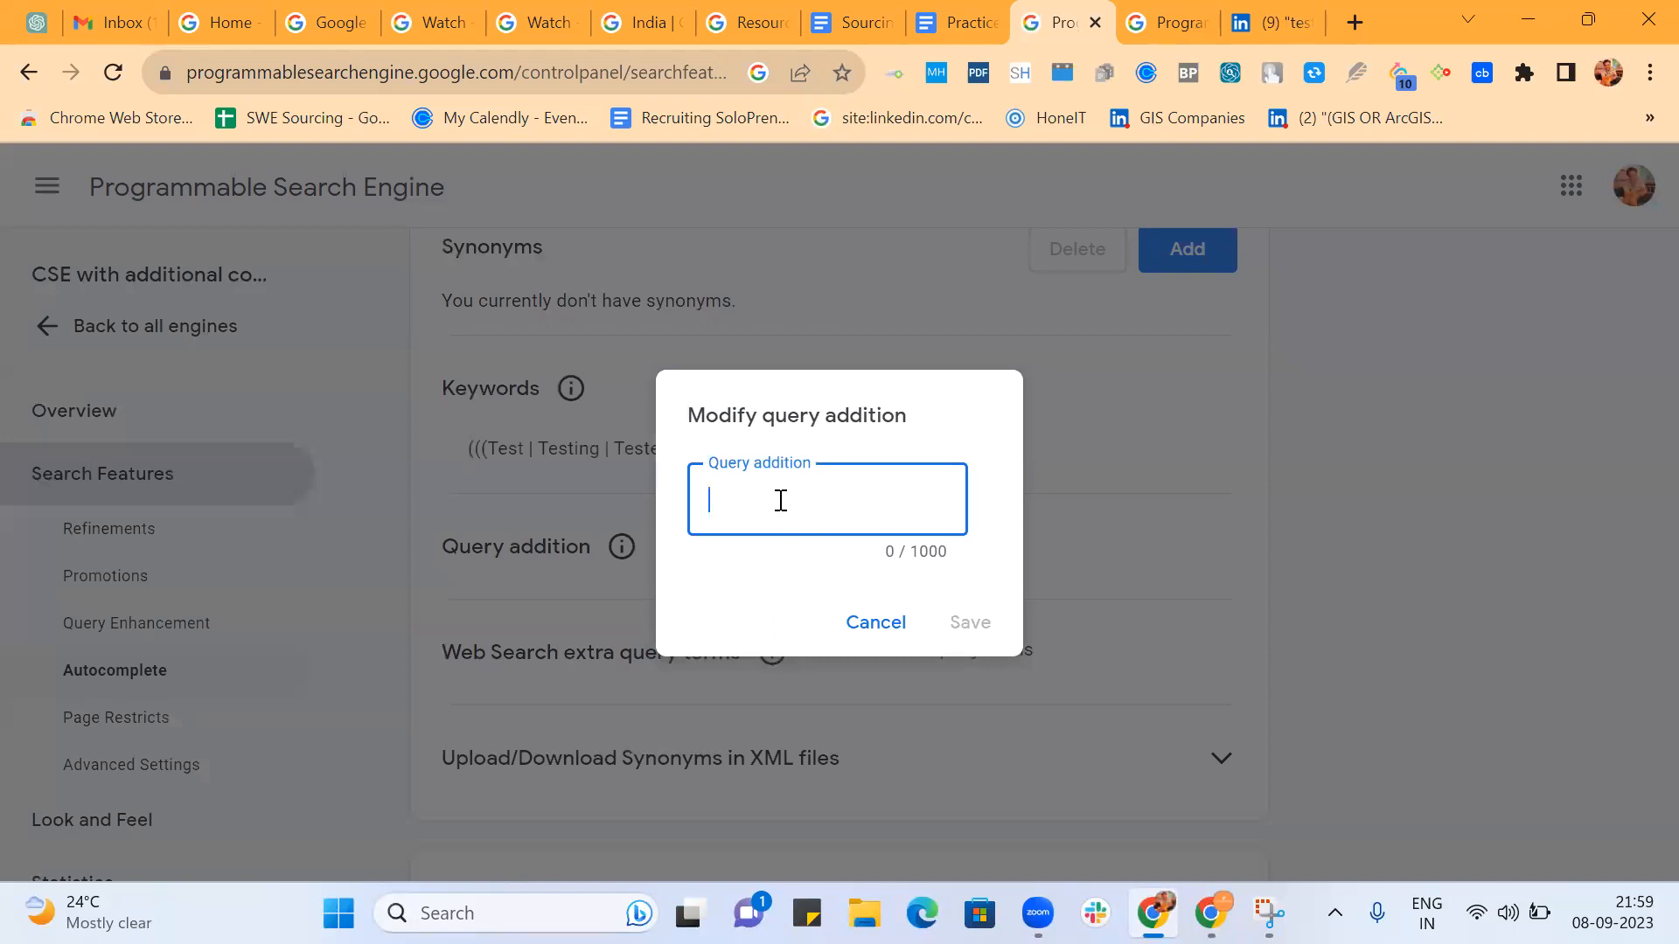
key(ctrl+v)
Wrap the query addition string in an extra outer pair of parentheses and save it.
scroll(815, 507, left, 4)
scroll(815, 507, left, 3)
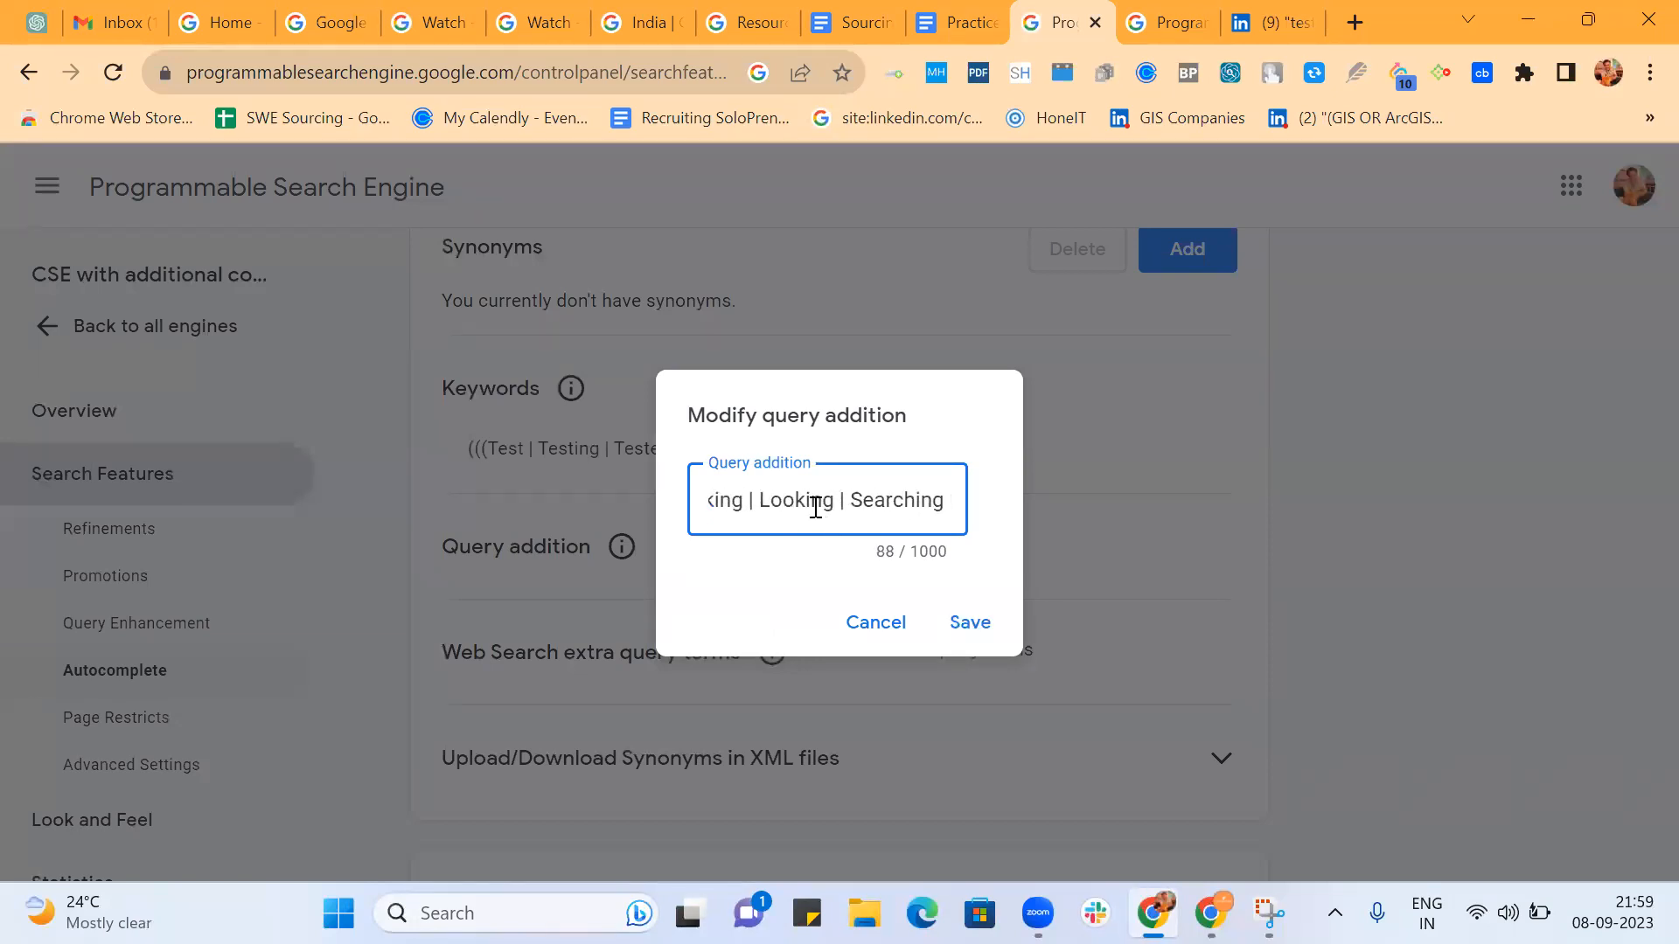
scroll(815, 507, right, 3)
scroll(815, 507, left, 3)
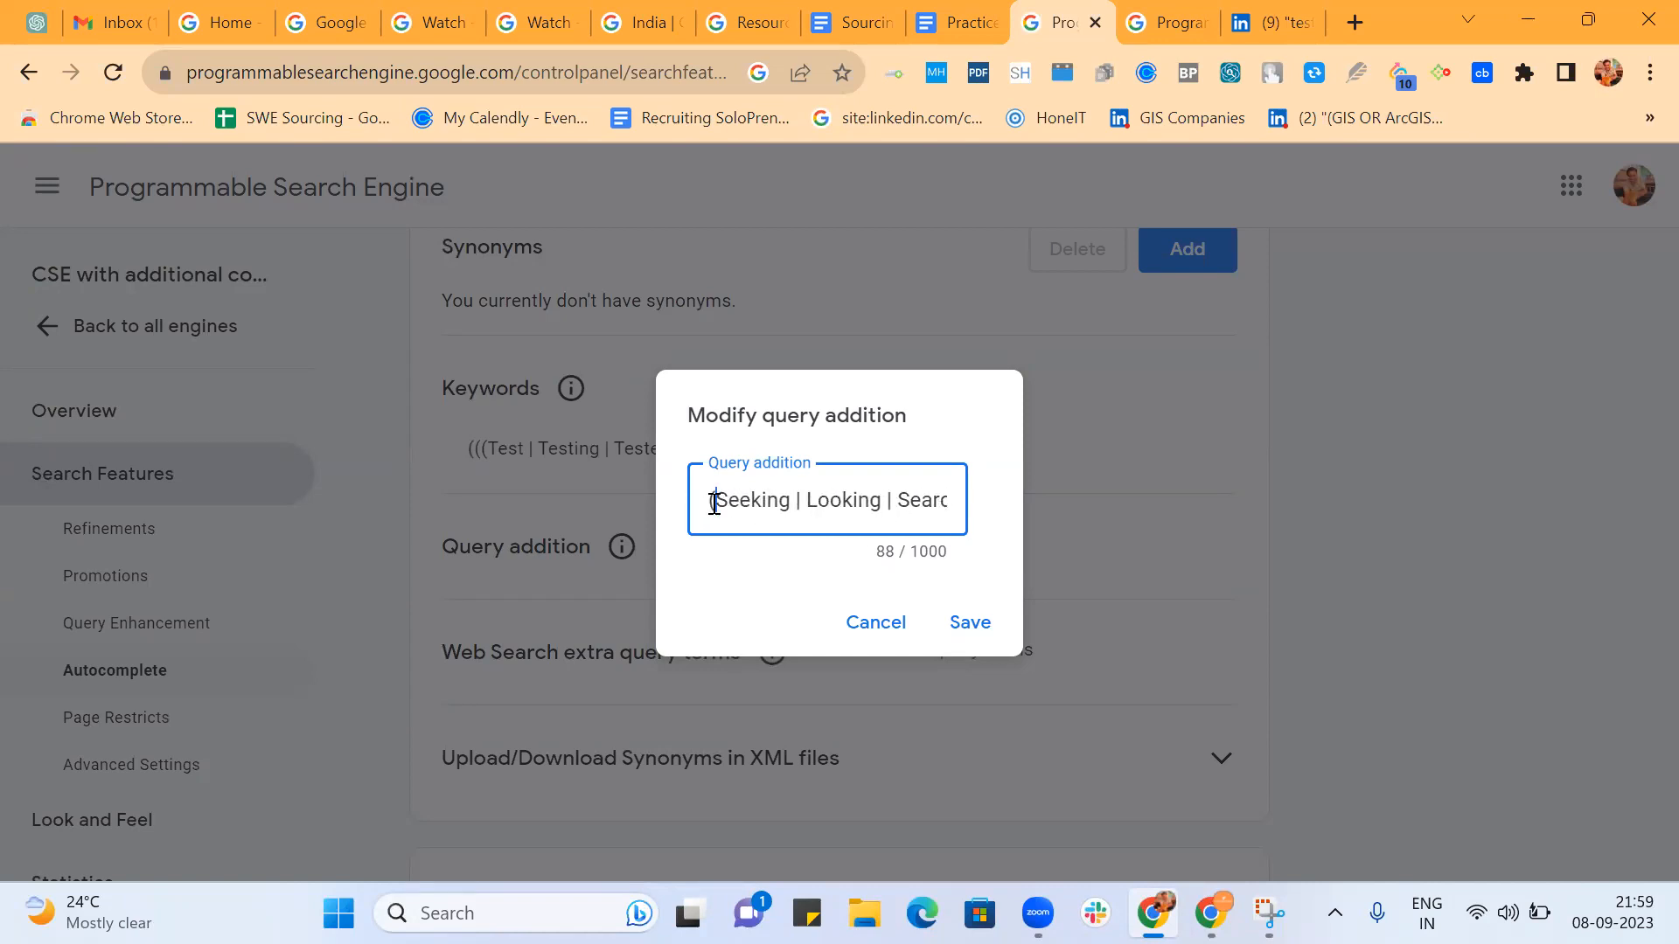
text(()
key(Right)
key(Right)
key(Right)
key(Right)
key(Right)
key(Right)
key(Right)
key(Right)
key(Right)
key(Right)
key(Right)
key(Right)
key(Right)
key(Right)
key(Right)
key(Right)
key(Right)
key(Right)
key(Right)
key(Right)
key(Right)
key(Right)
key(Right)
key(Right)
key(Right)
key(Right)
key(Right)
key(Right)
key(Right)
key(Right)
key(Right)
key(Right)
key(Right)
key(Right)
text())
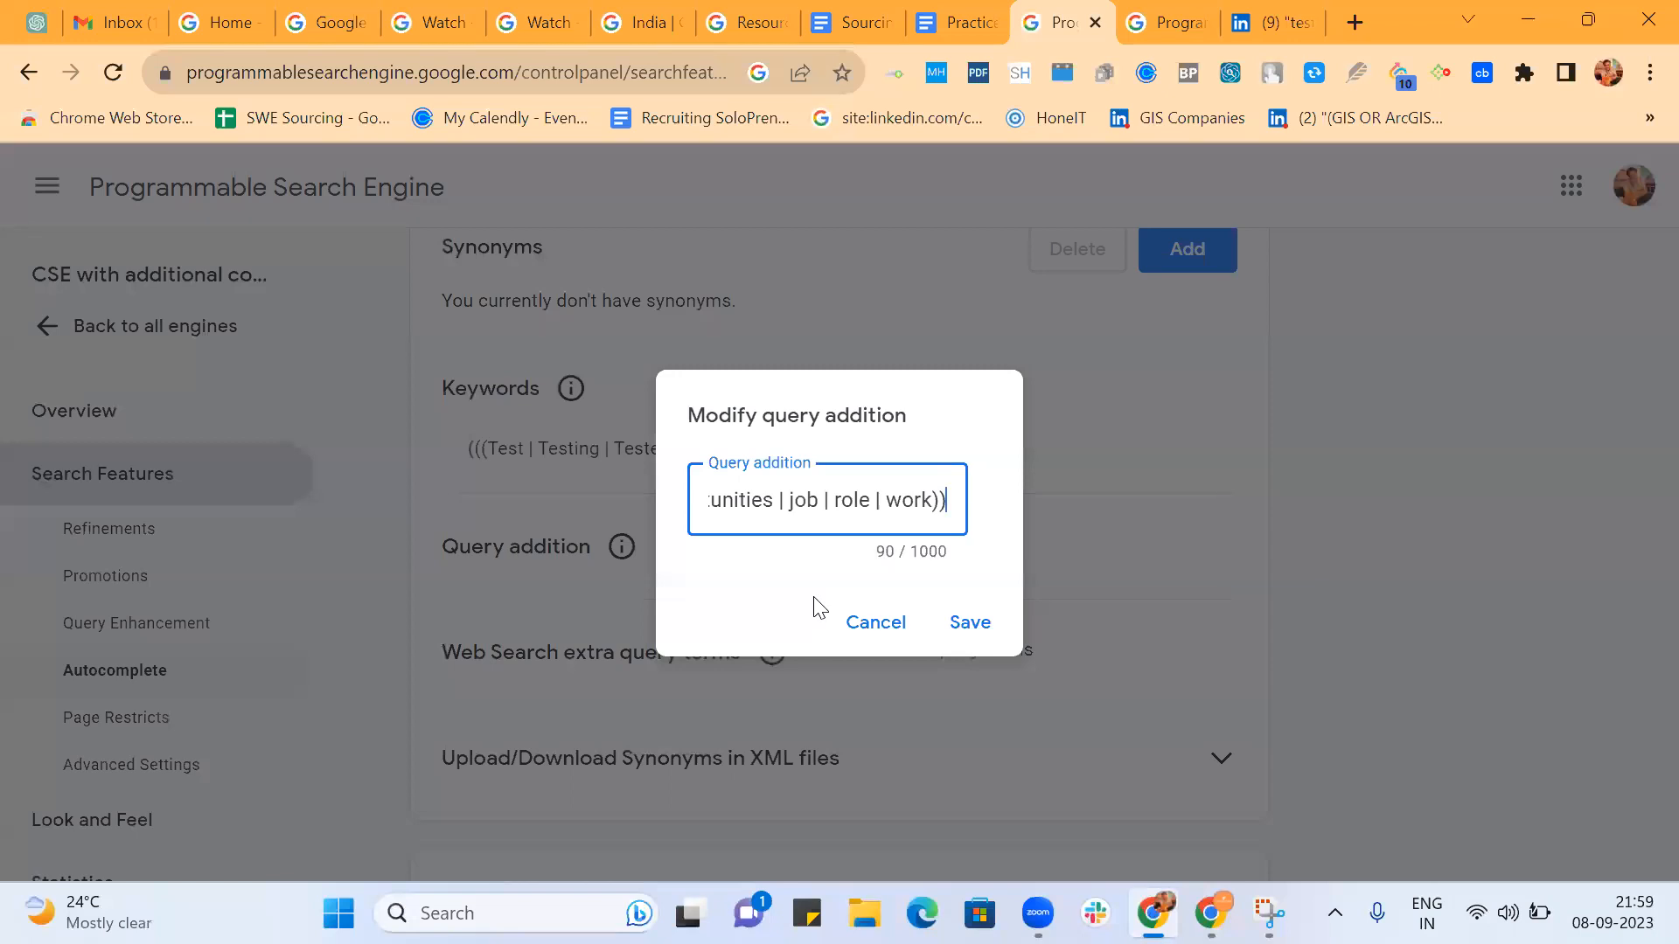
click(971, 628)
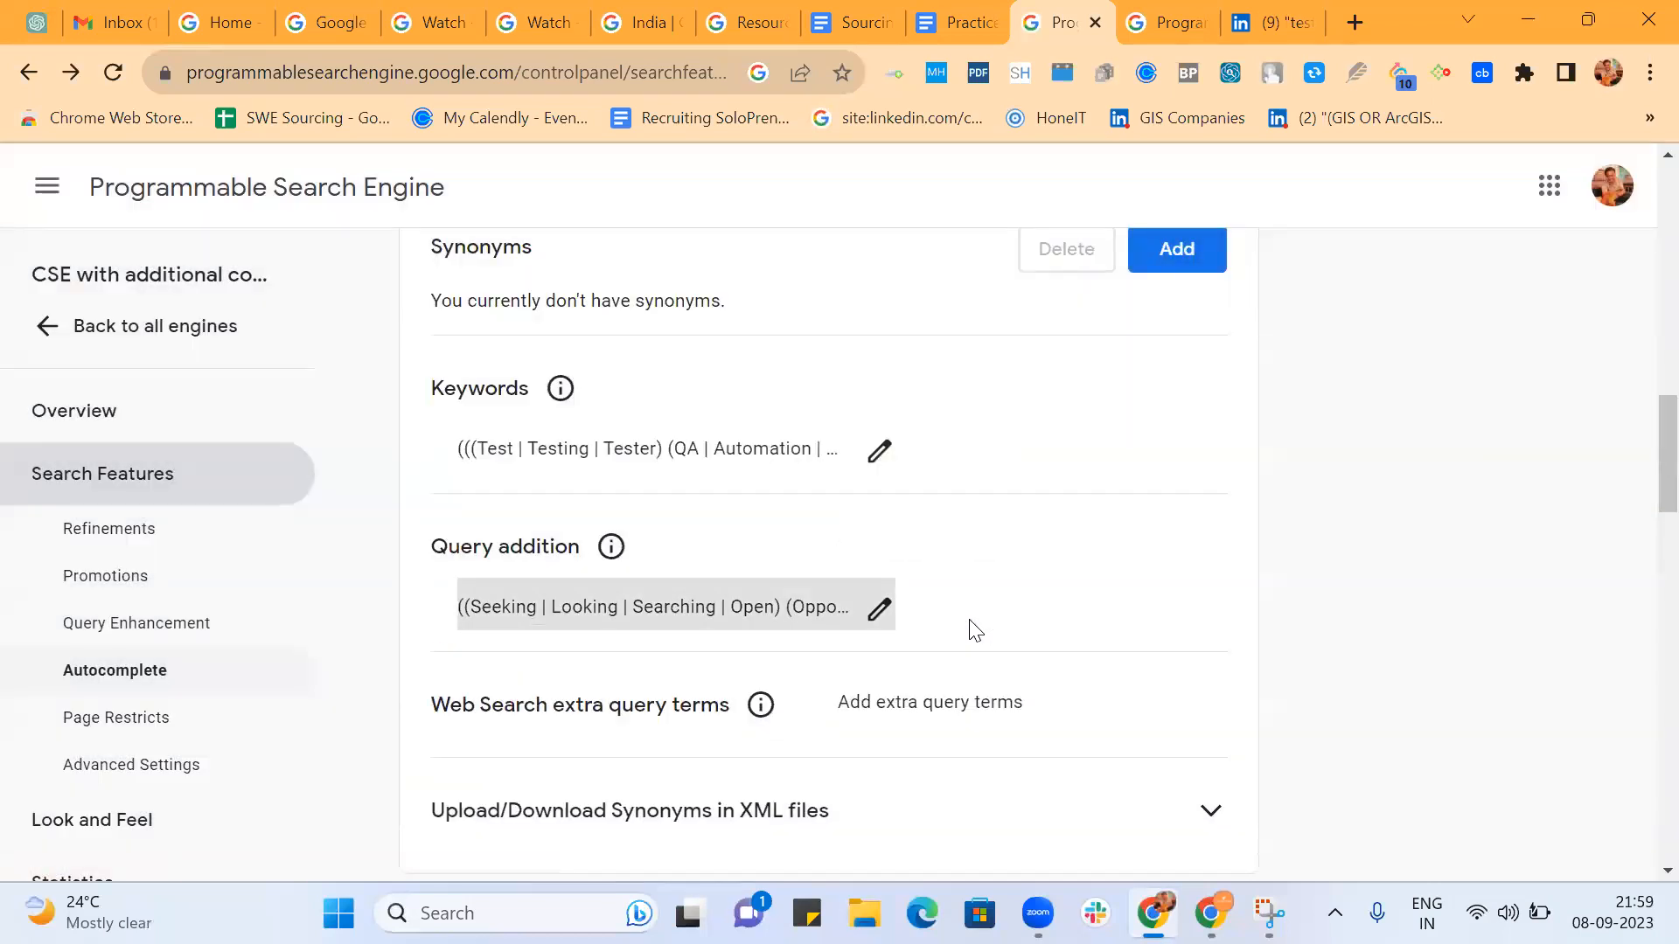
Create a search refinement named Bangalore and set it to change the priority of its sites.
scroll(1019, 543, up, 3)
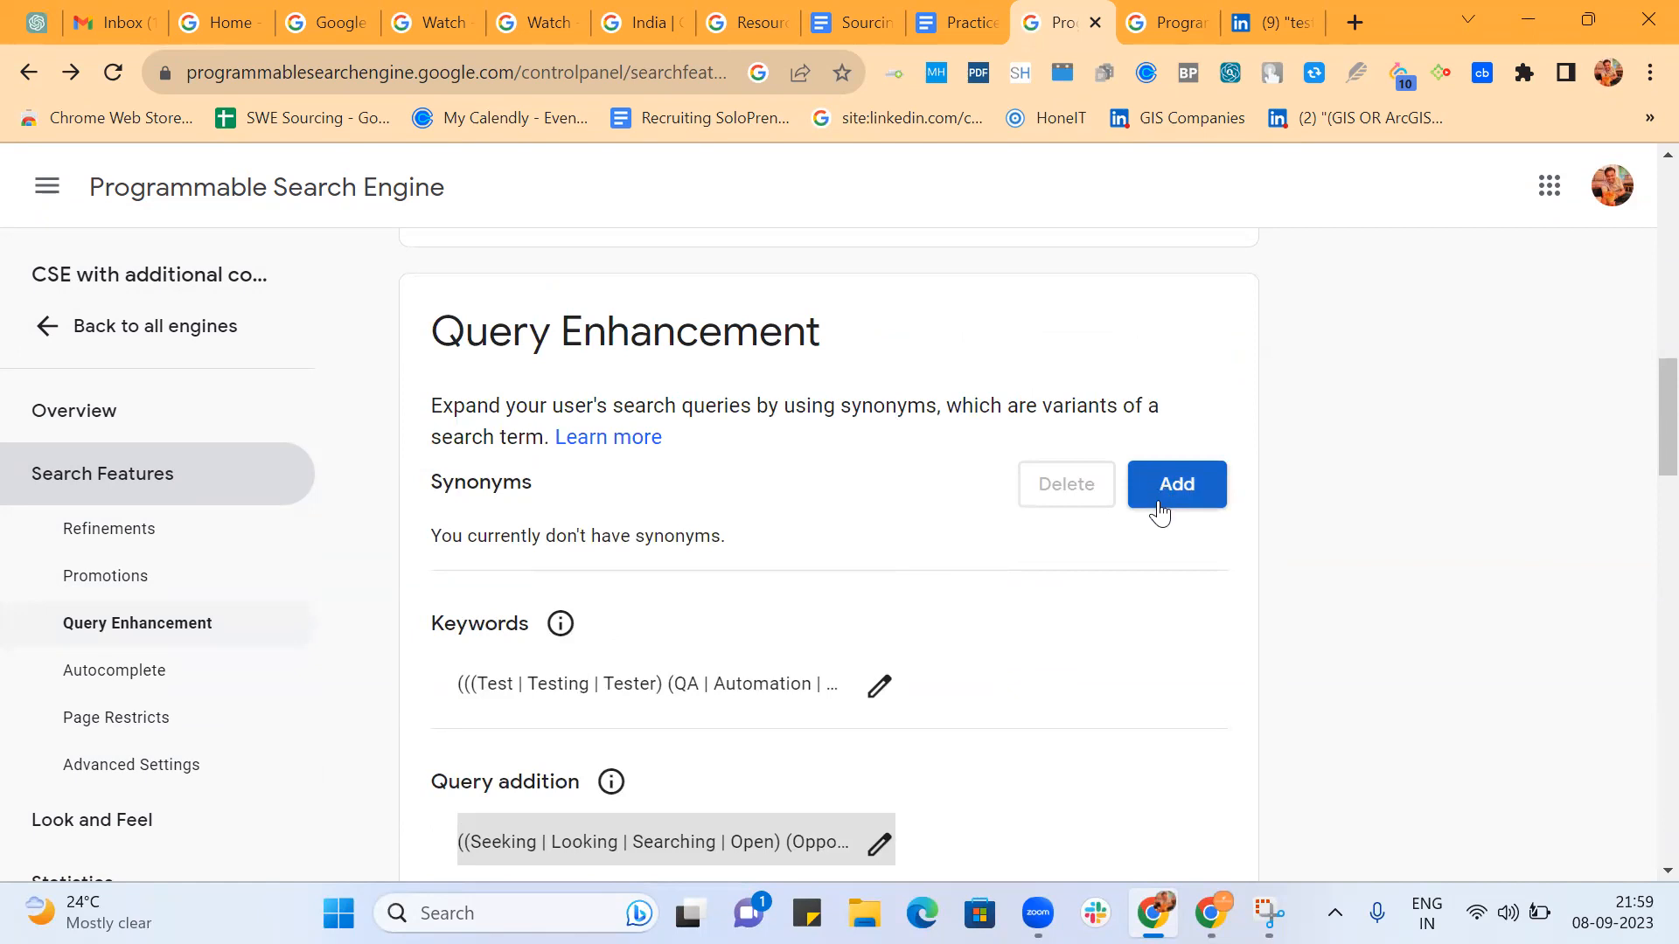
scroll(970, 476, up, 3)
scroll(976, 476, up, 1)
scroll(976, 477, down, 6)
scroll(971, 476, down, 3)
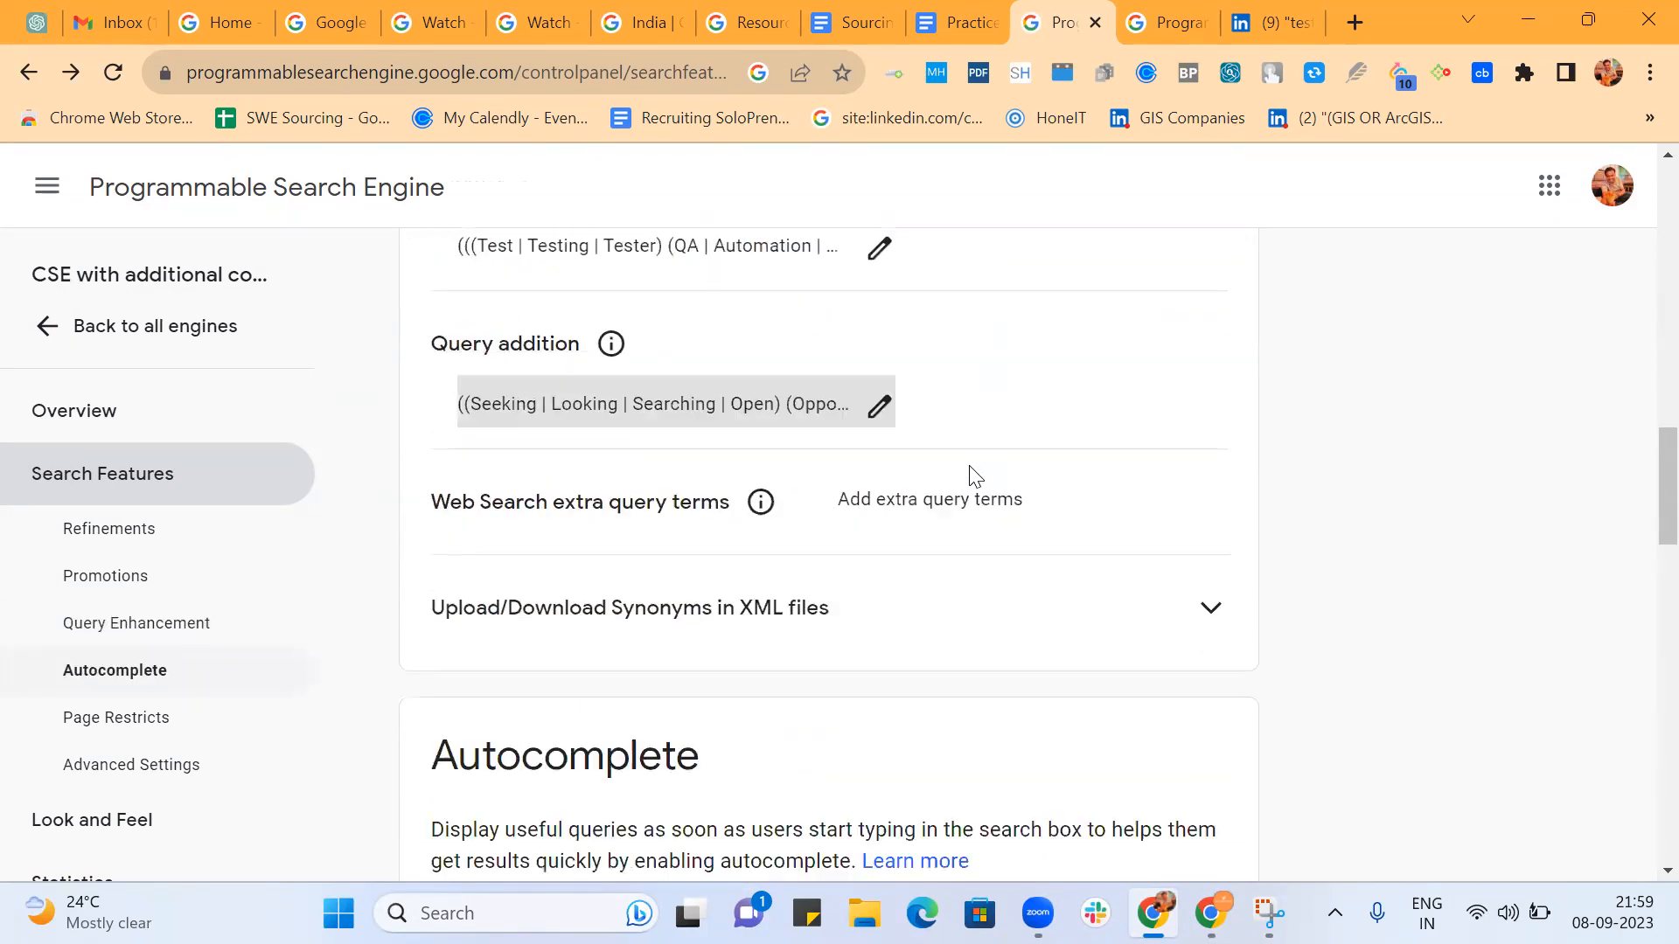
scroll(969, 477, up, 6)
scroll(971, 477, up, 5)
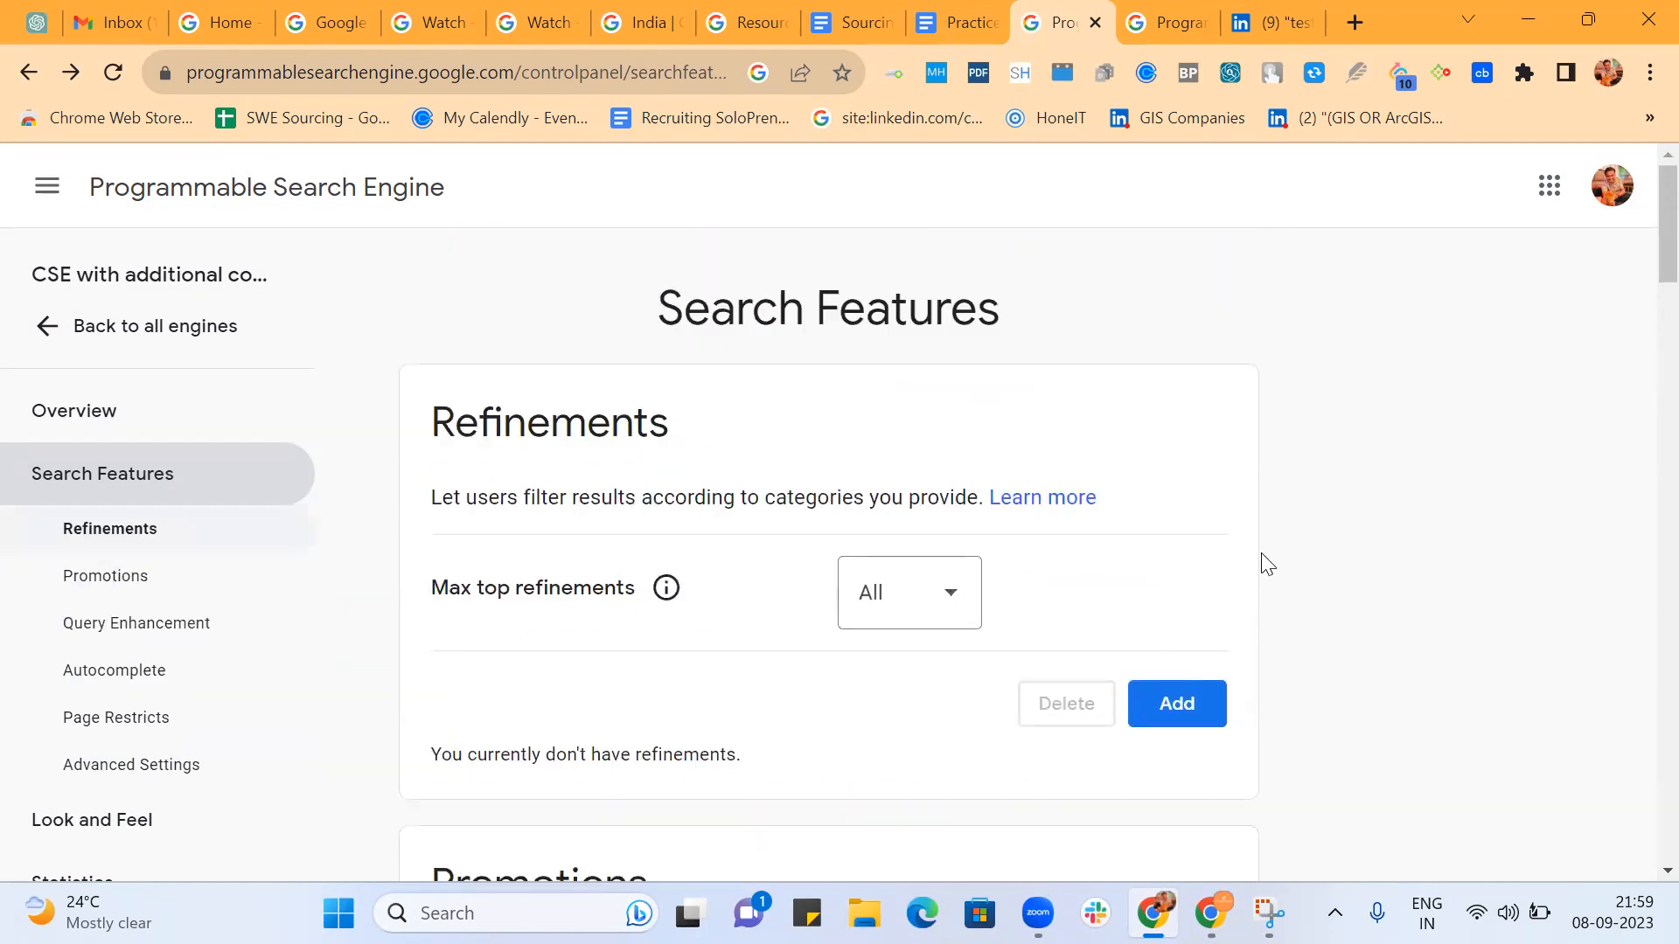
scroll(1264, 564, down, 2)
click(1163, 564)
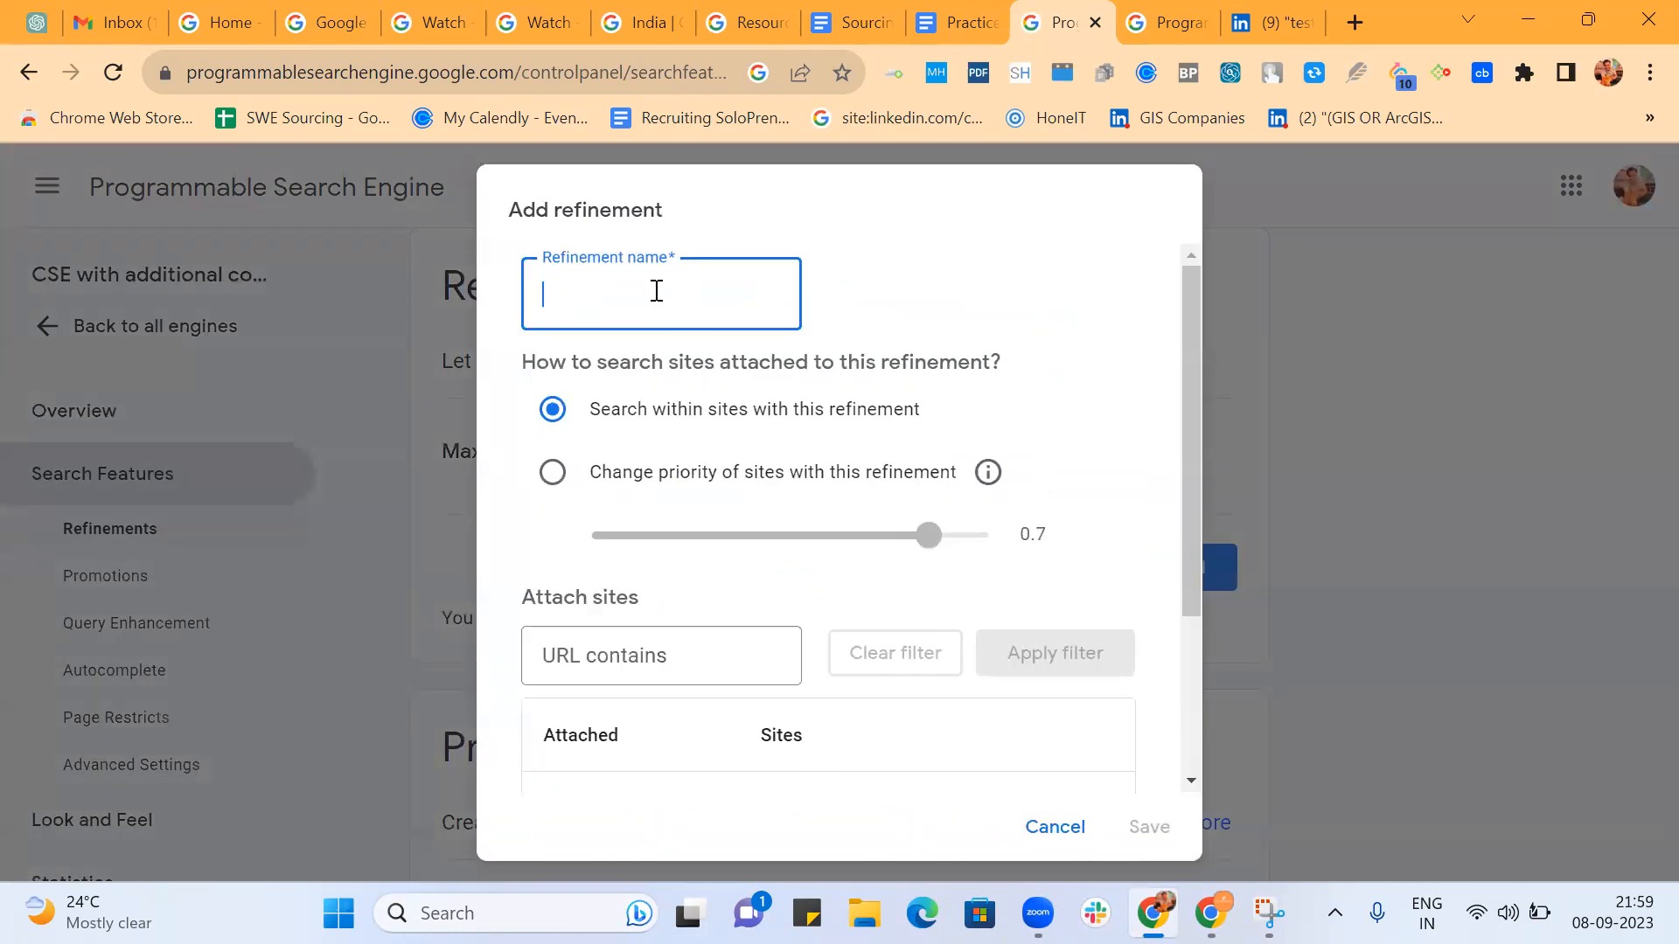
text(Bangalore)
click(553, 472)
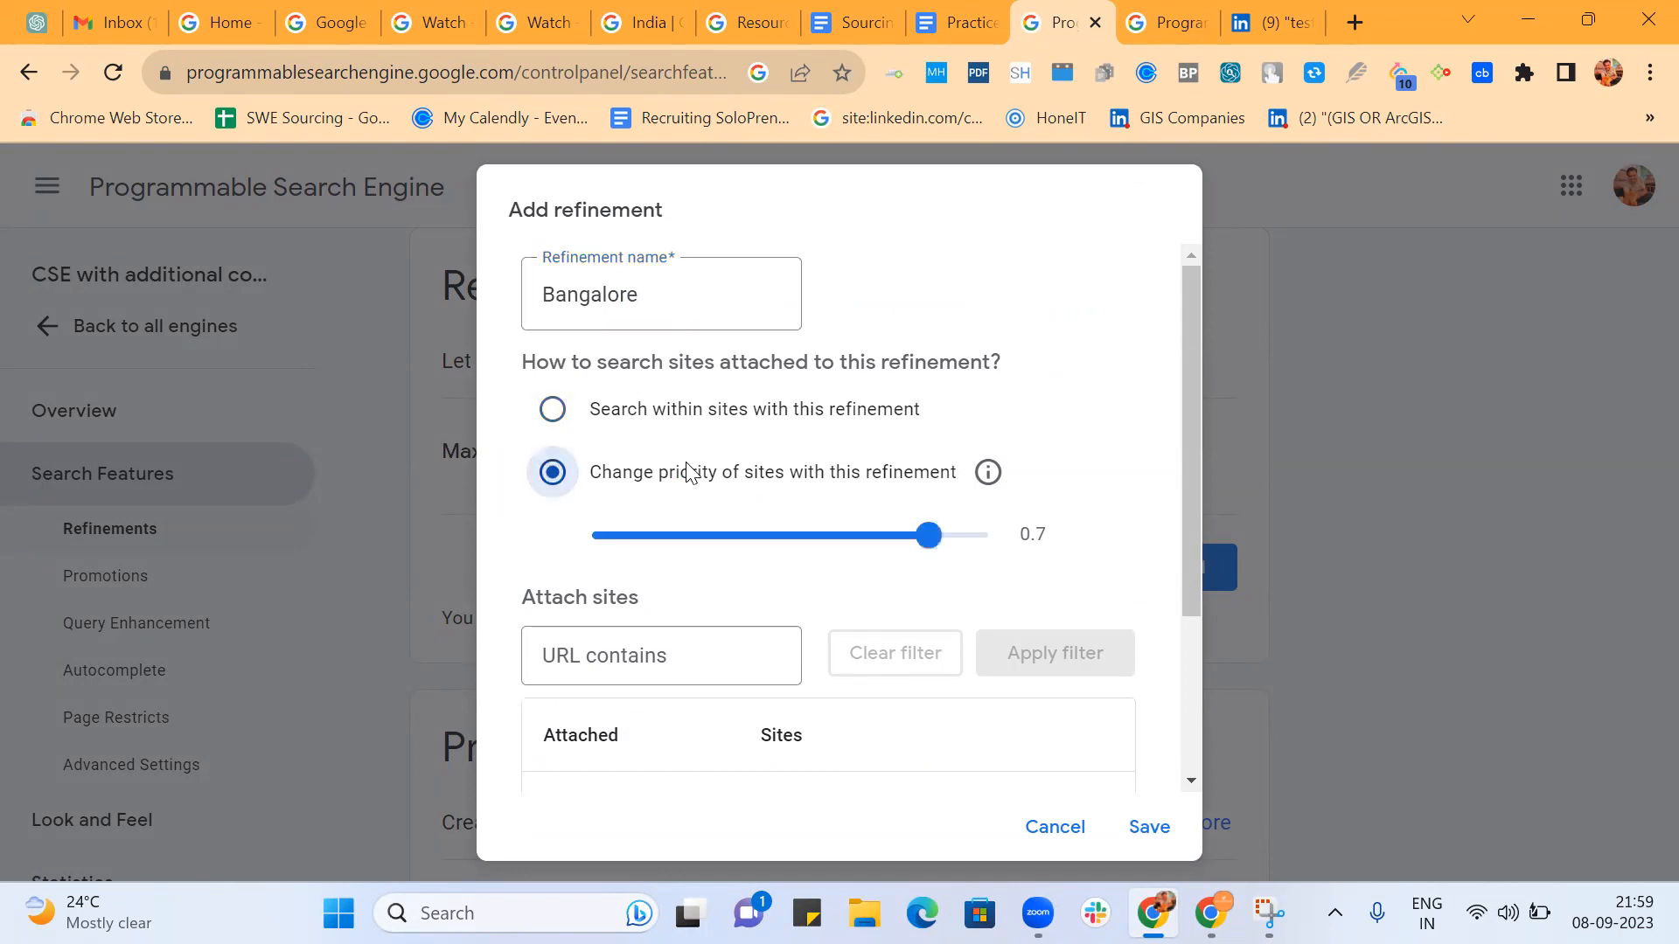
In the refinement's advanced query rewriting, enter the location group (Bangalore | Bengaluru | Karnataka).
scroll(612, 525, down, 3)
click(791, 726)
scroll(752, 616, down, 2)
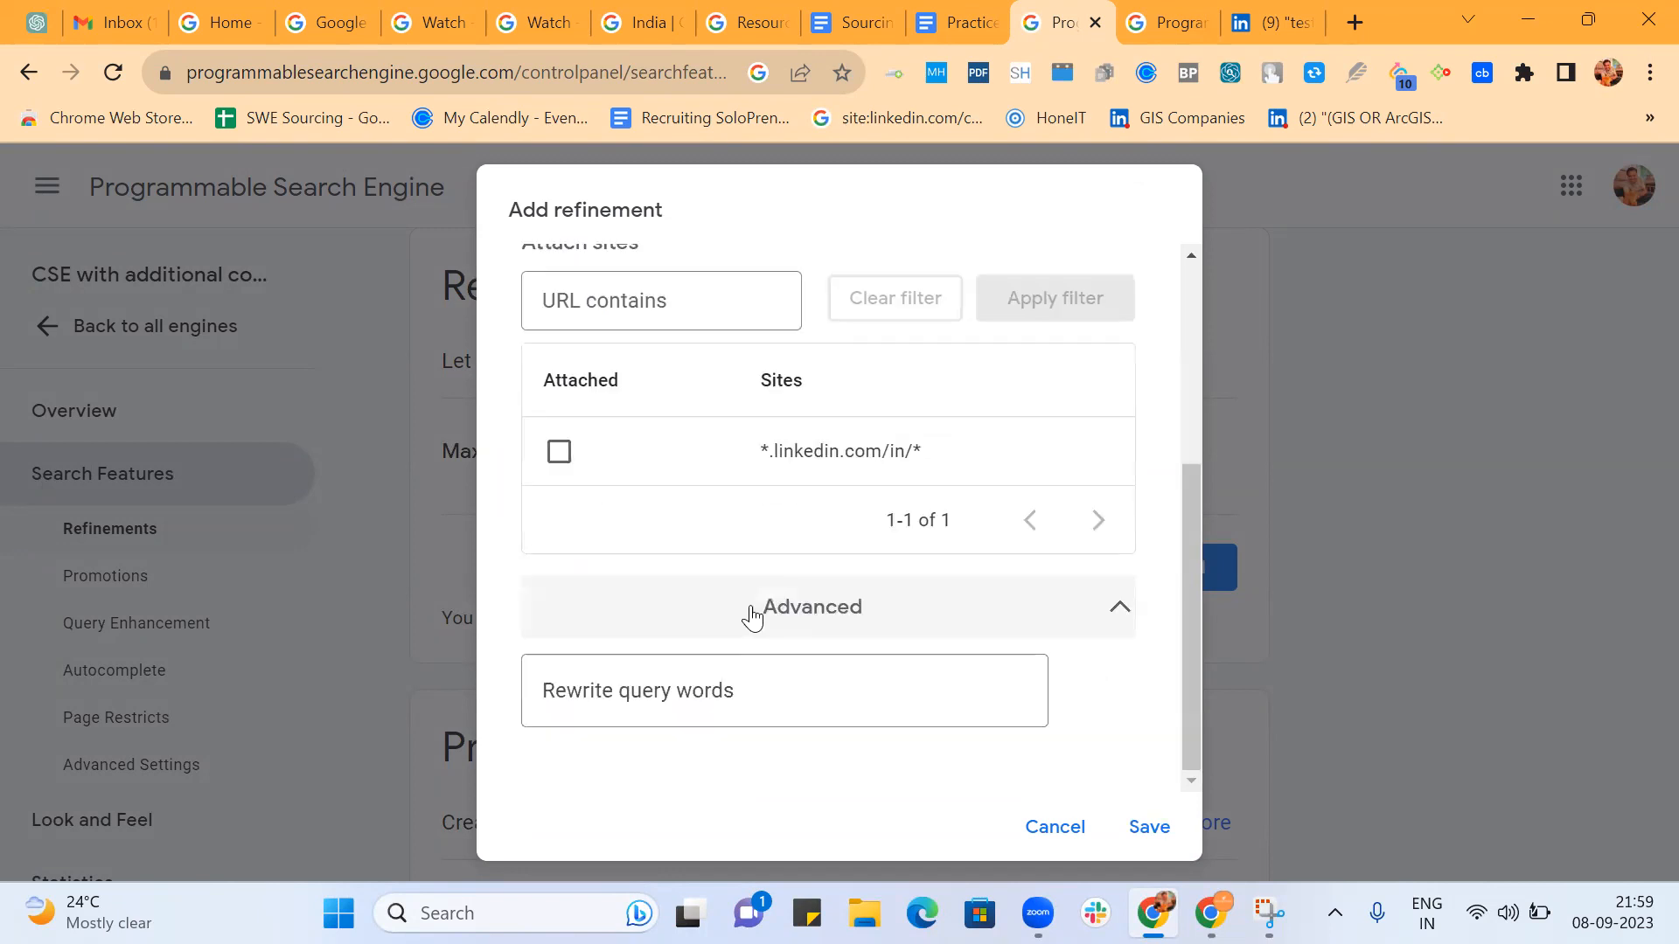
click(697, 690)
text((Bangalore )
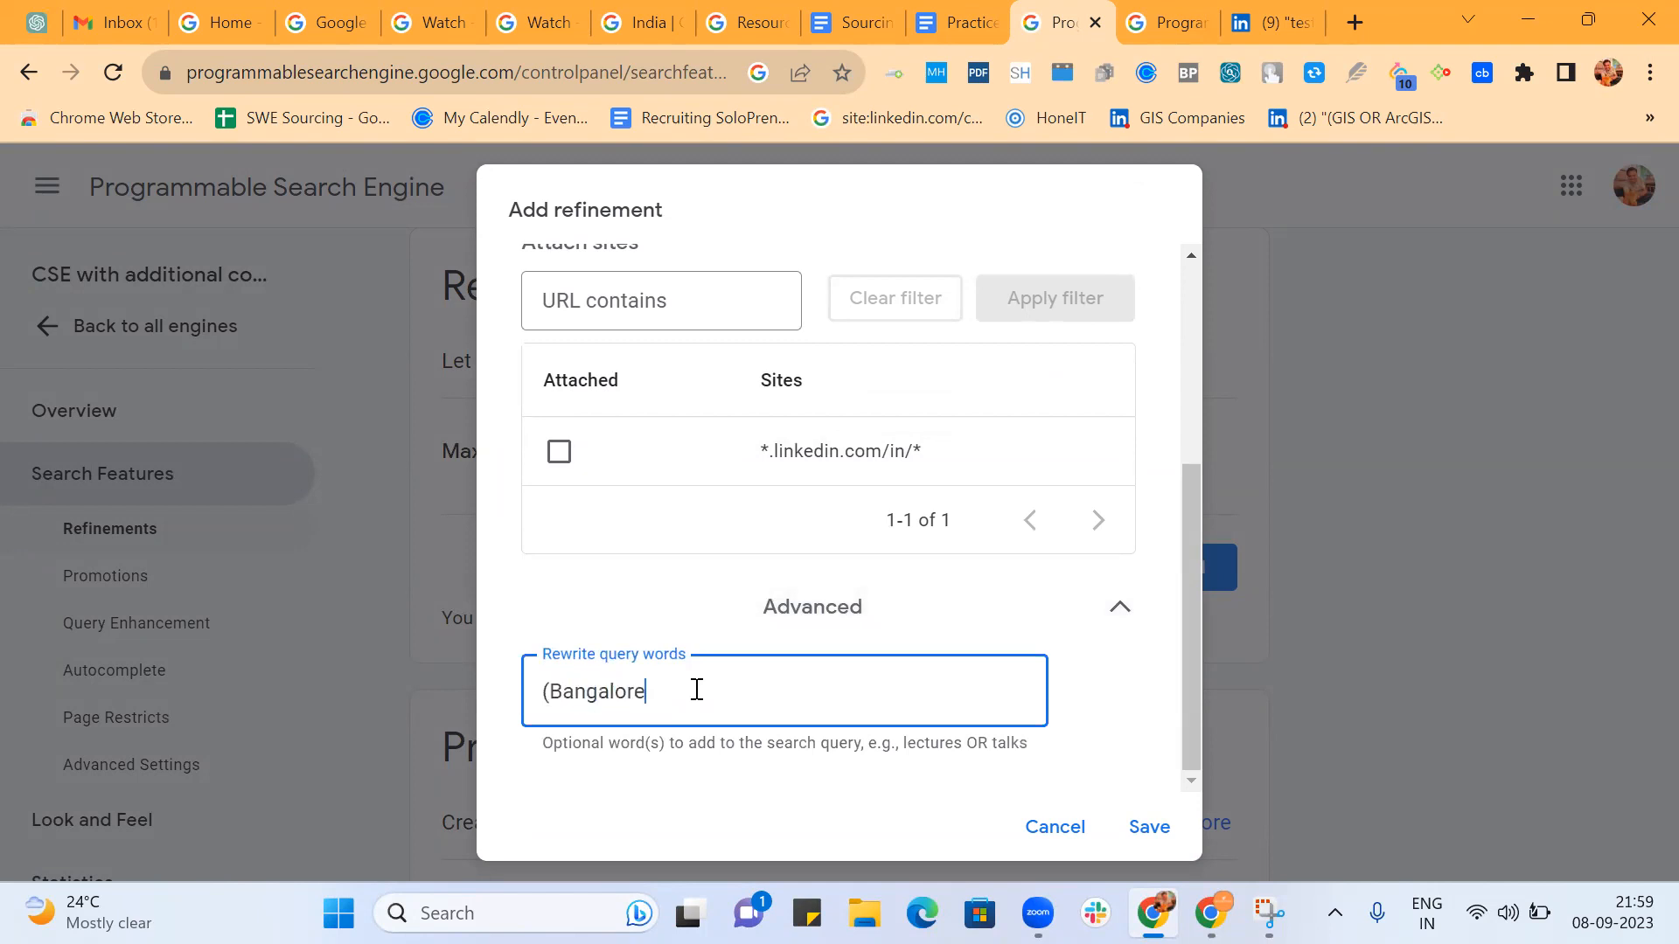
text(| bengaluru)
click(672, 691)
key(BackSpace)
text(B| Karnataka)
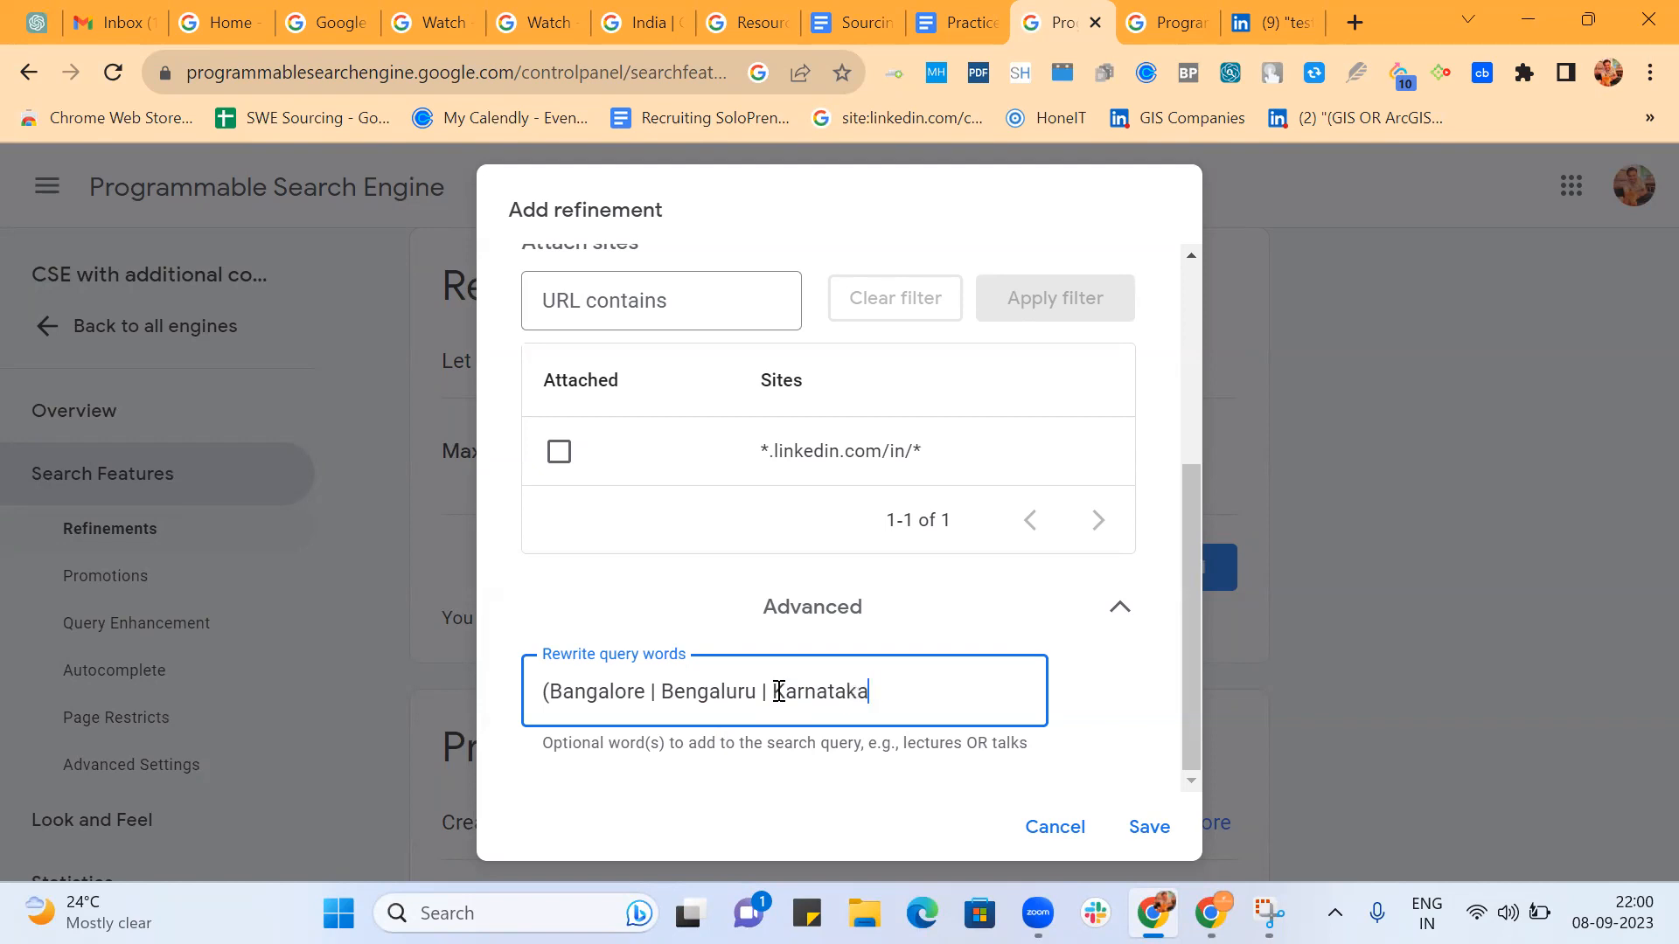
text() AROUND )
text(6) C)
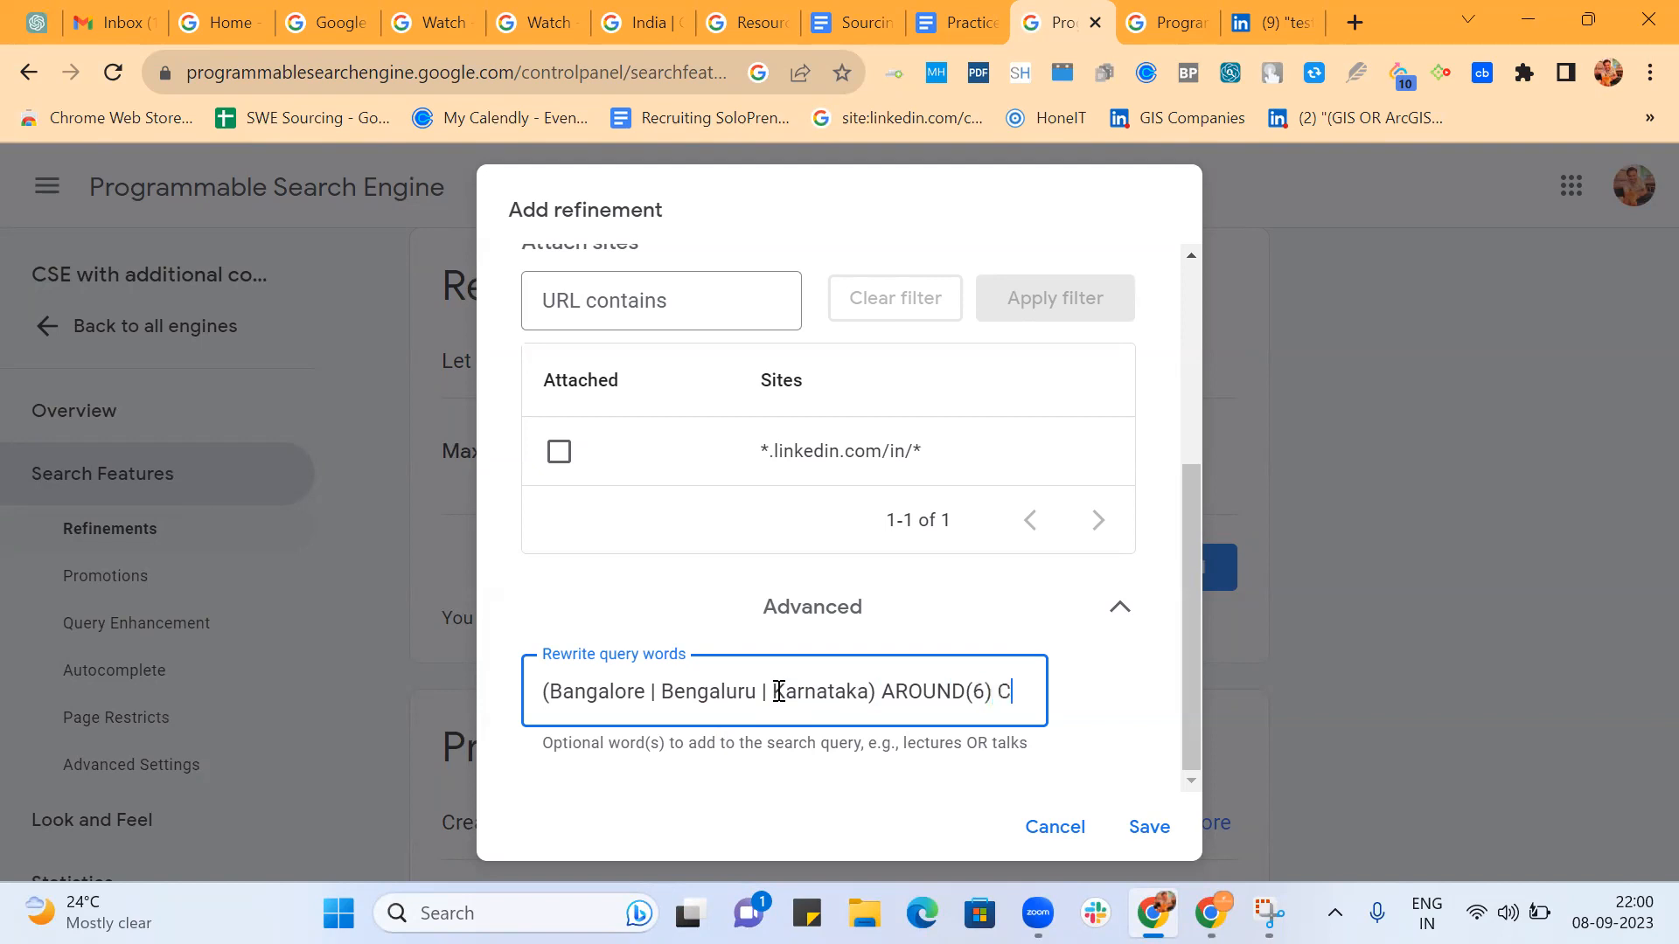
text(onnections)
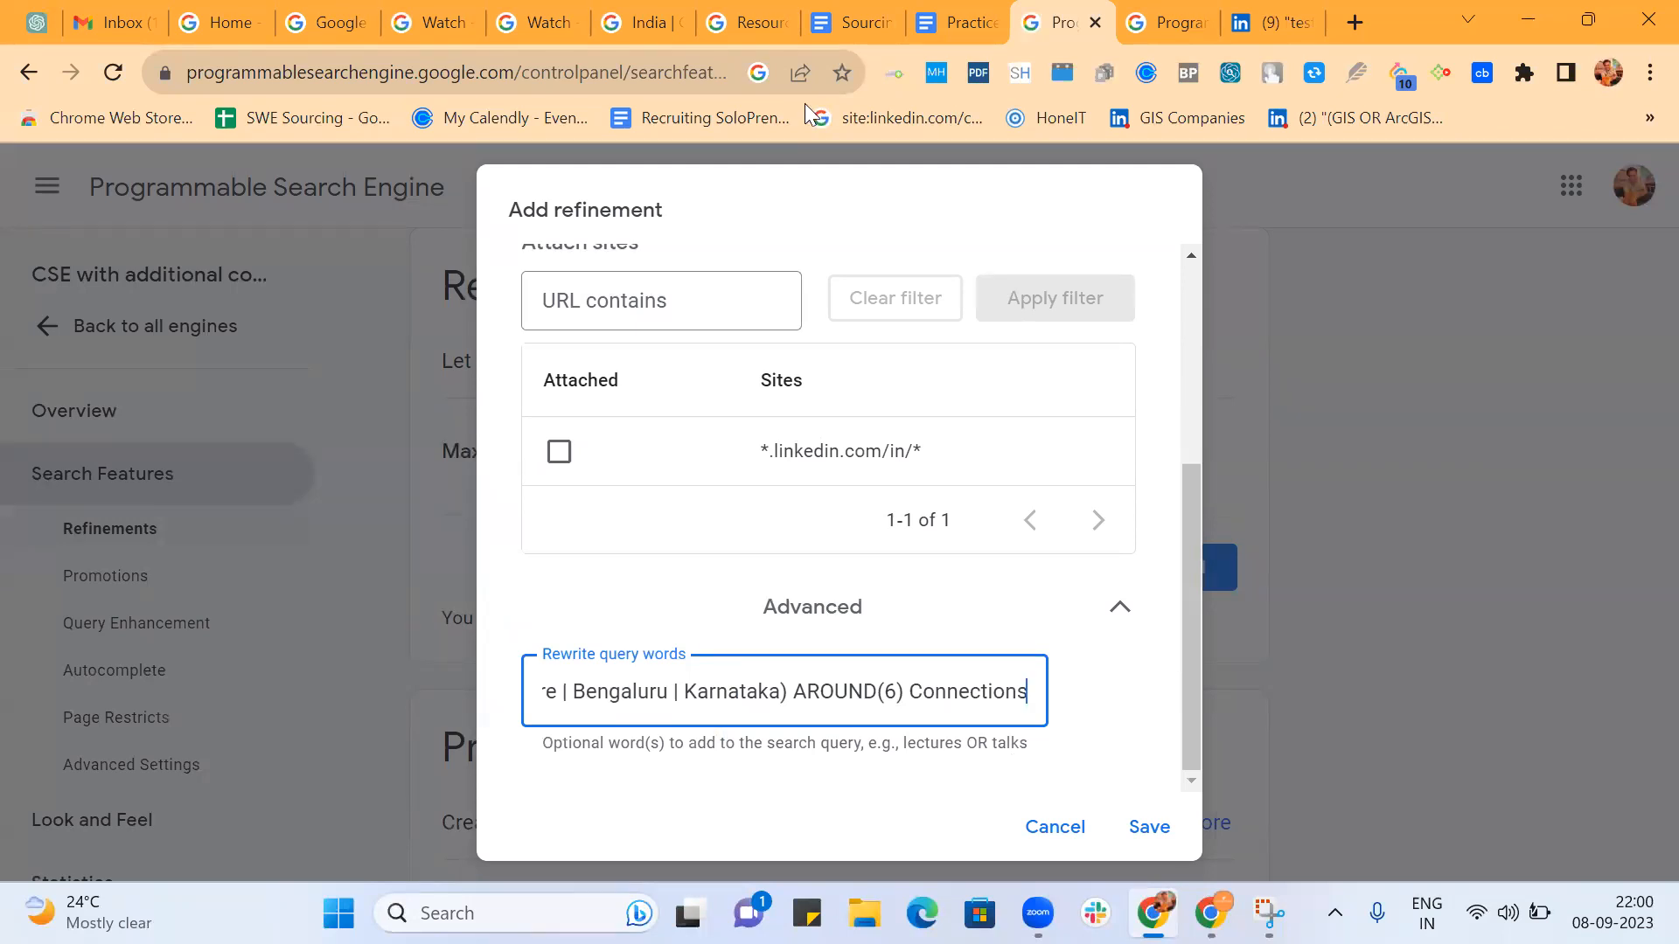
Complete the rewrite query words with AROUND(6) Connections after the location group and save the refinement.
click(1151, 832)
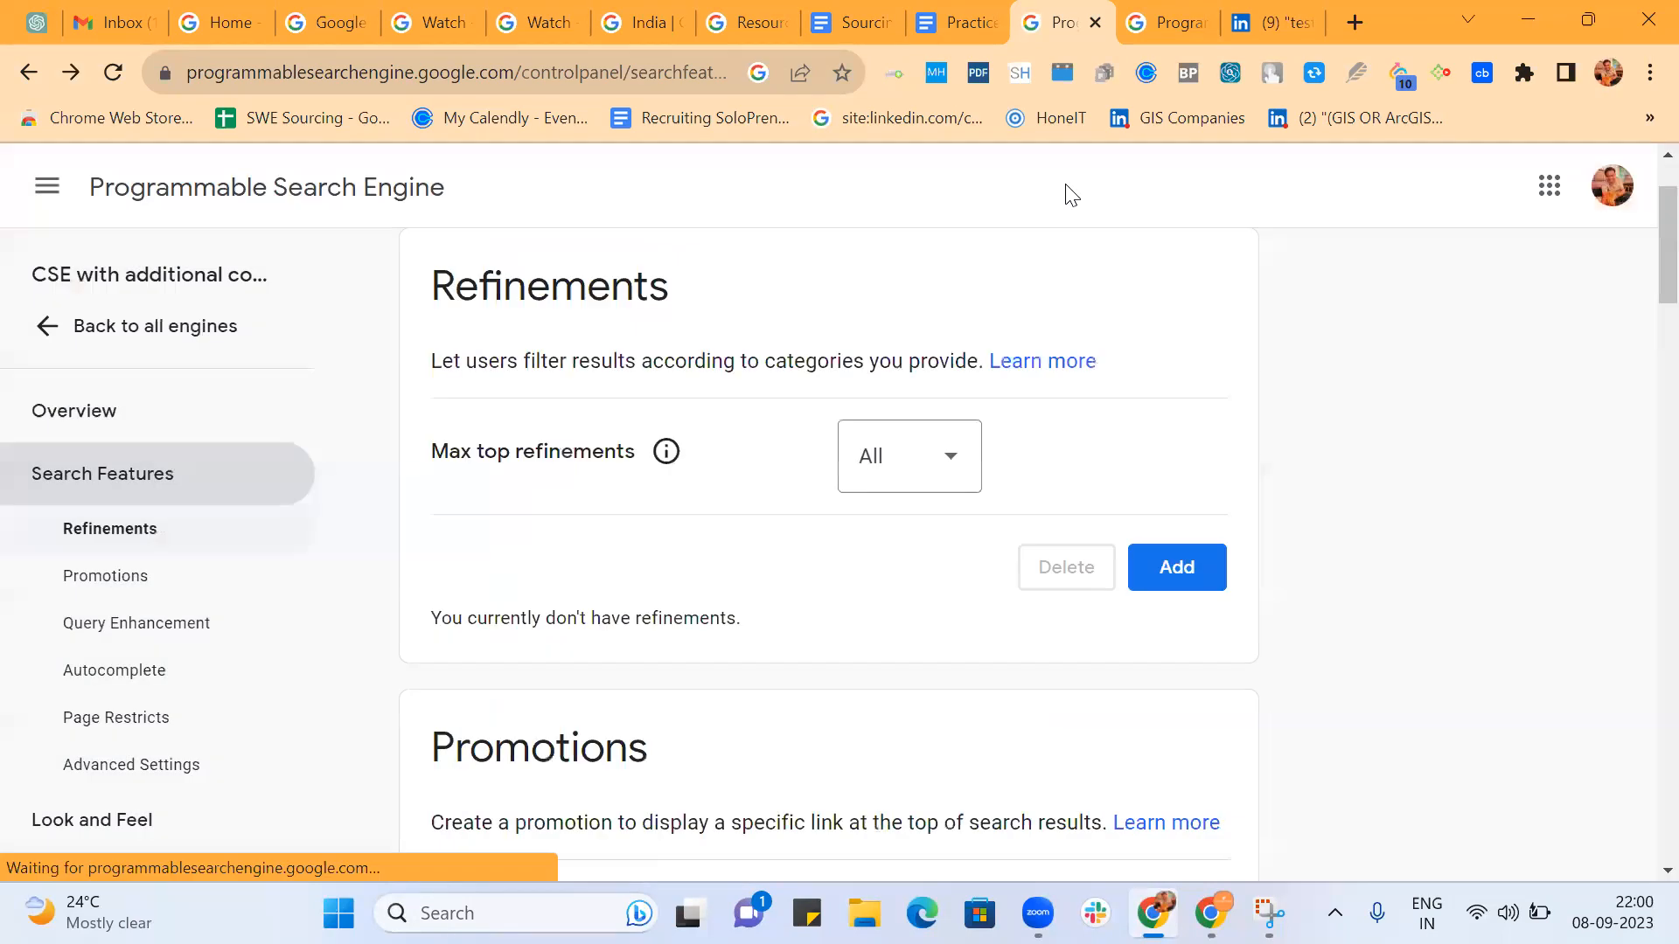
On the custom search engine's public results page, strip the old query from the URL and reload it.
click(1167, 21)
scroll(918, 367, up, 15)
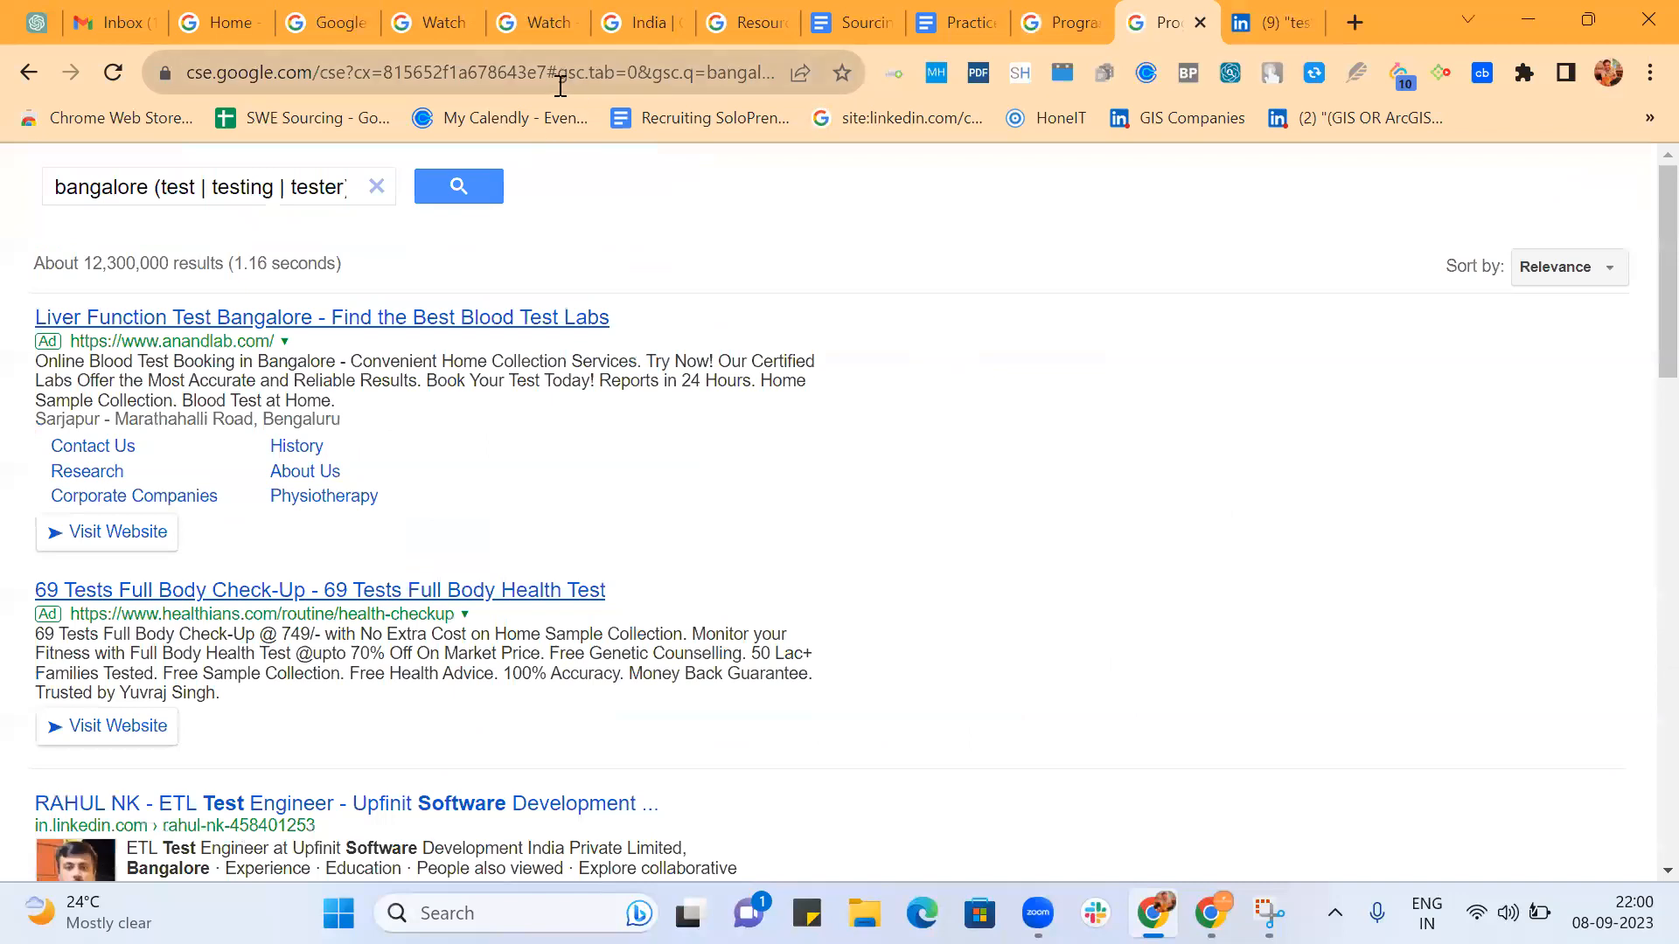
drag(549, 72, 979, 136)
key(BackSpace)
key(Return)
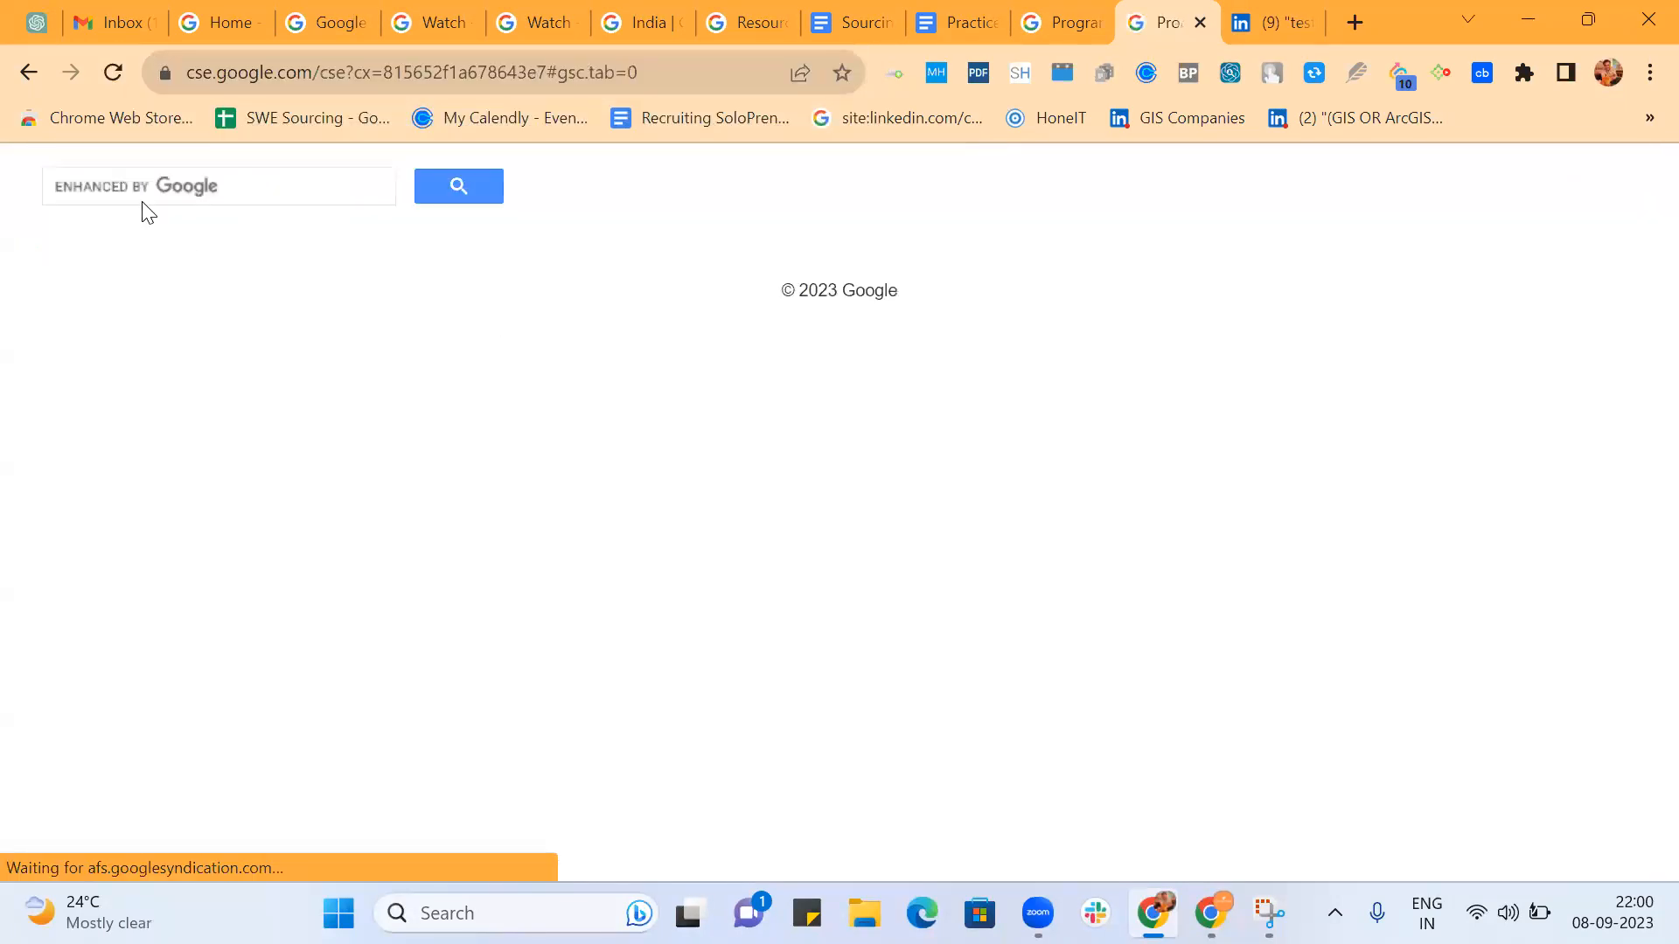
Run the search "Bangalore (Test | QA)" in the custom search engine.
click(155, 196)
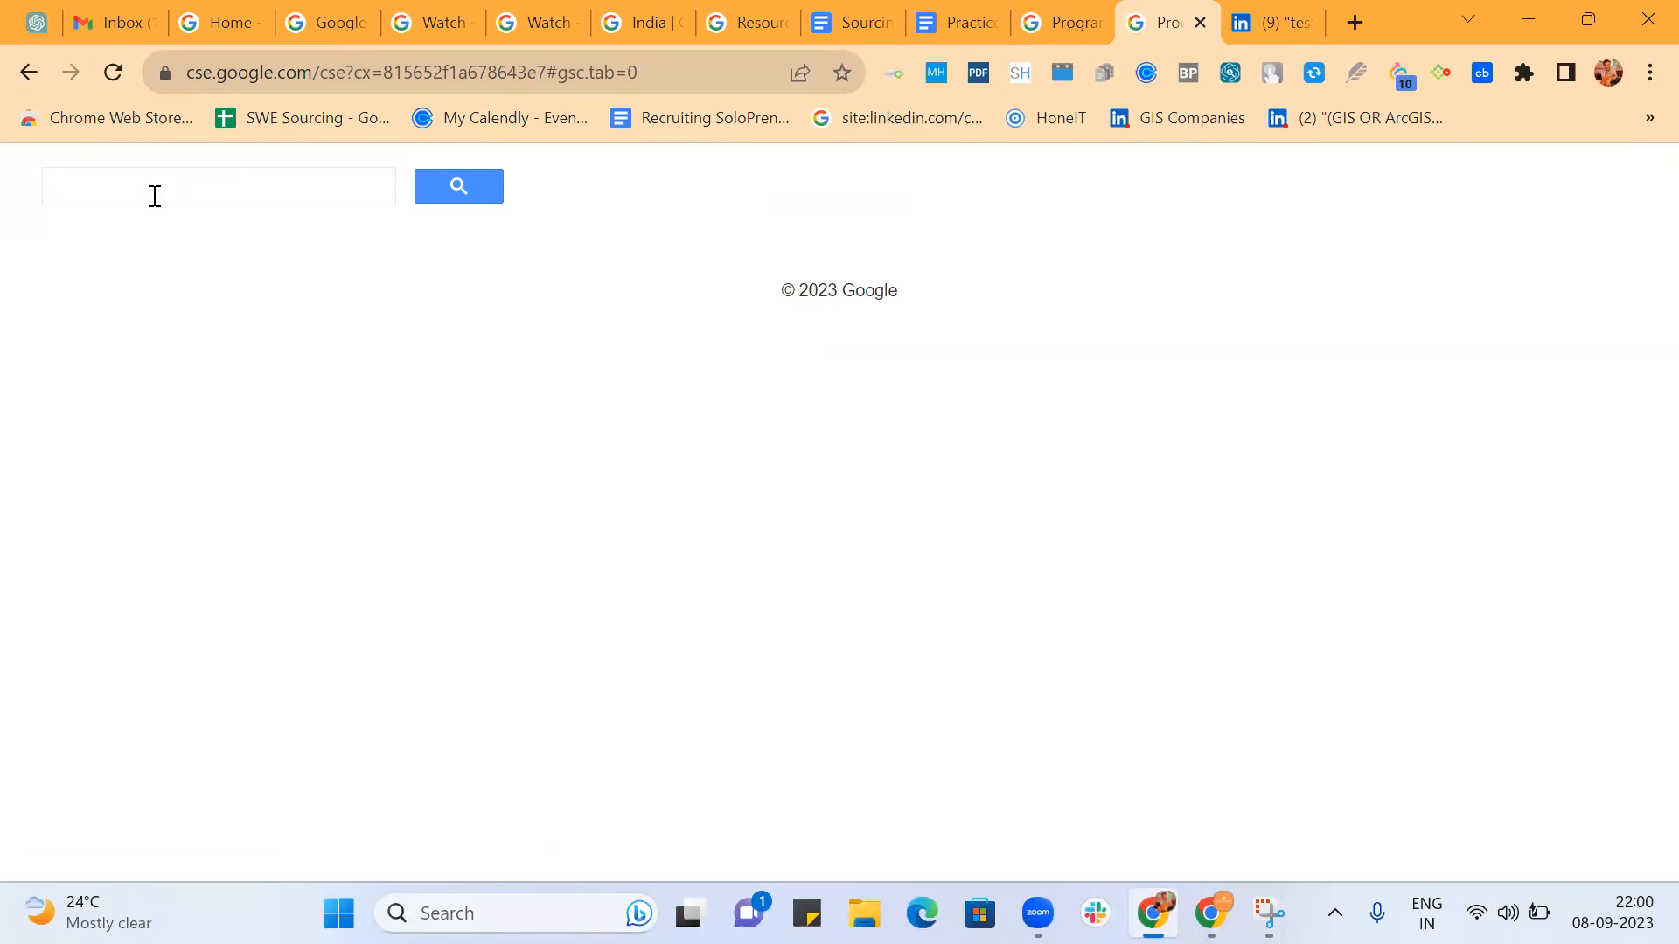
text(Bangalore)
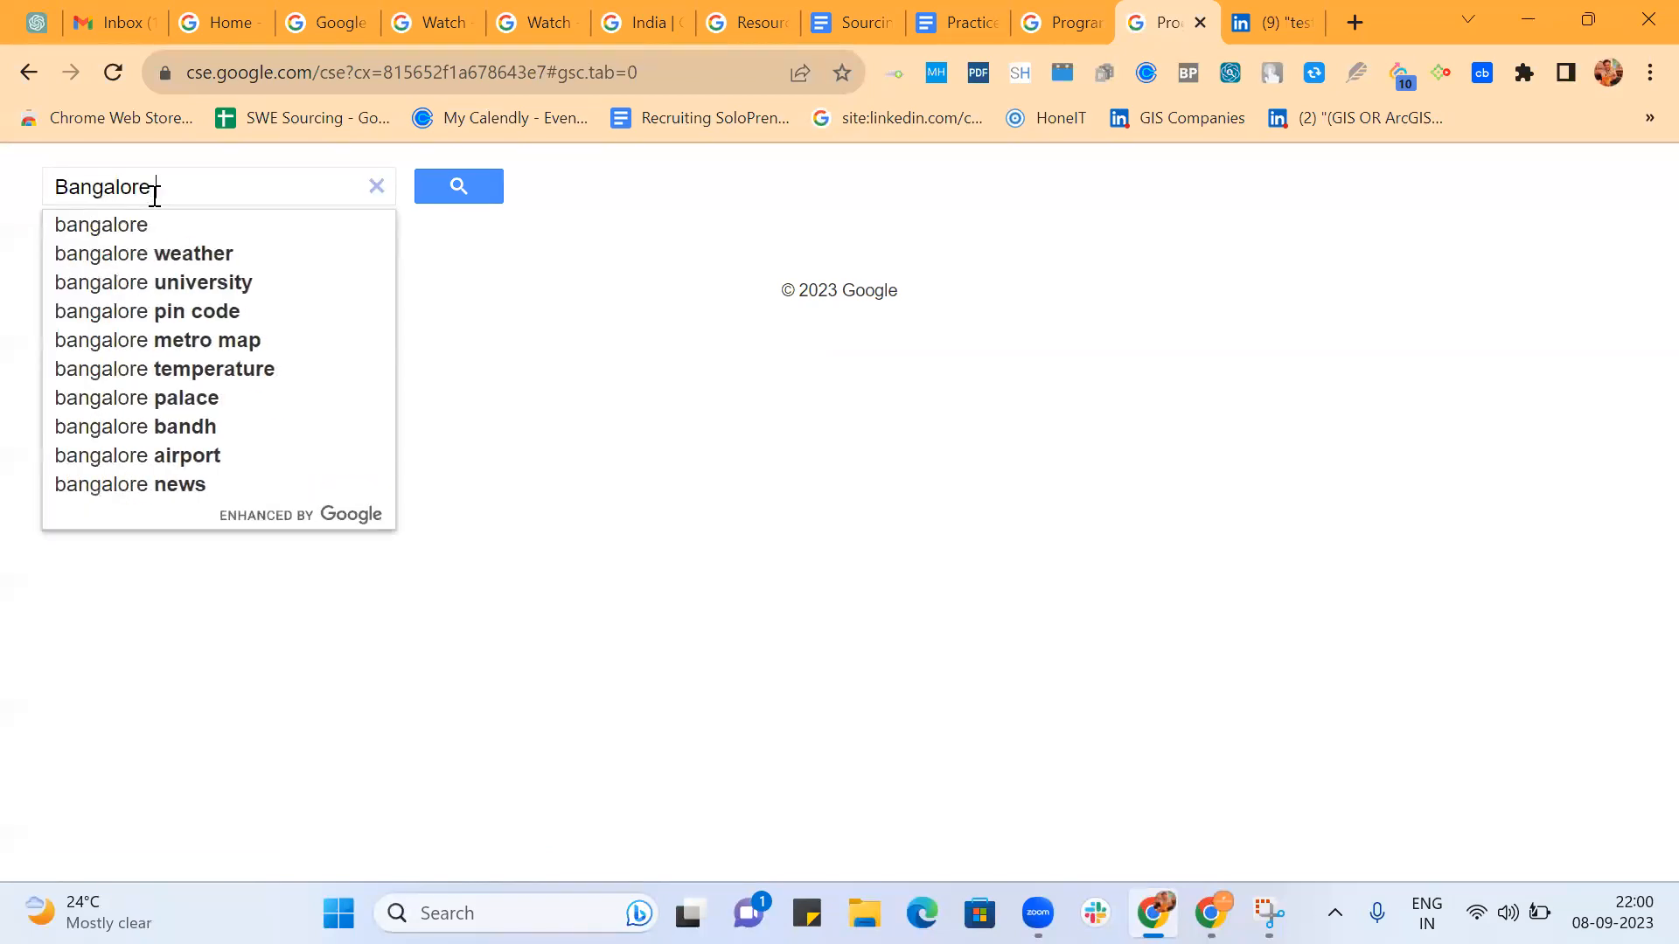
text((Test | QA))
key(Return)
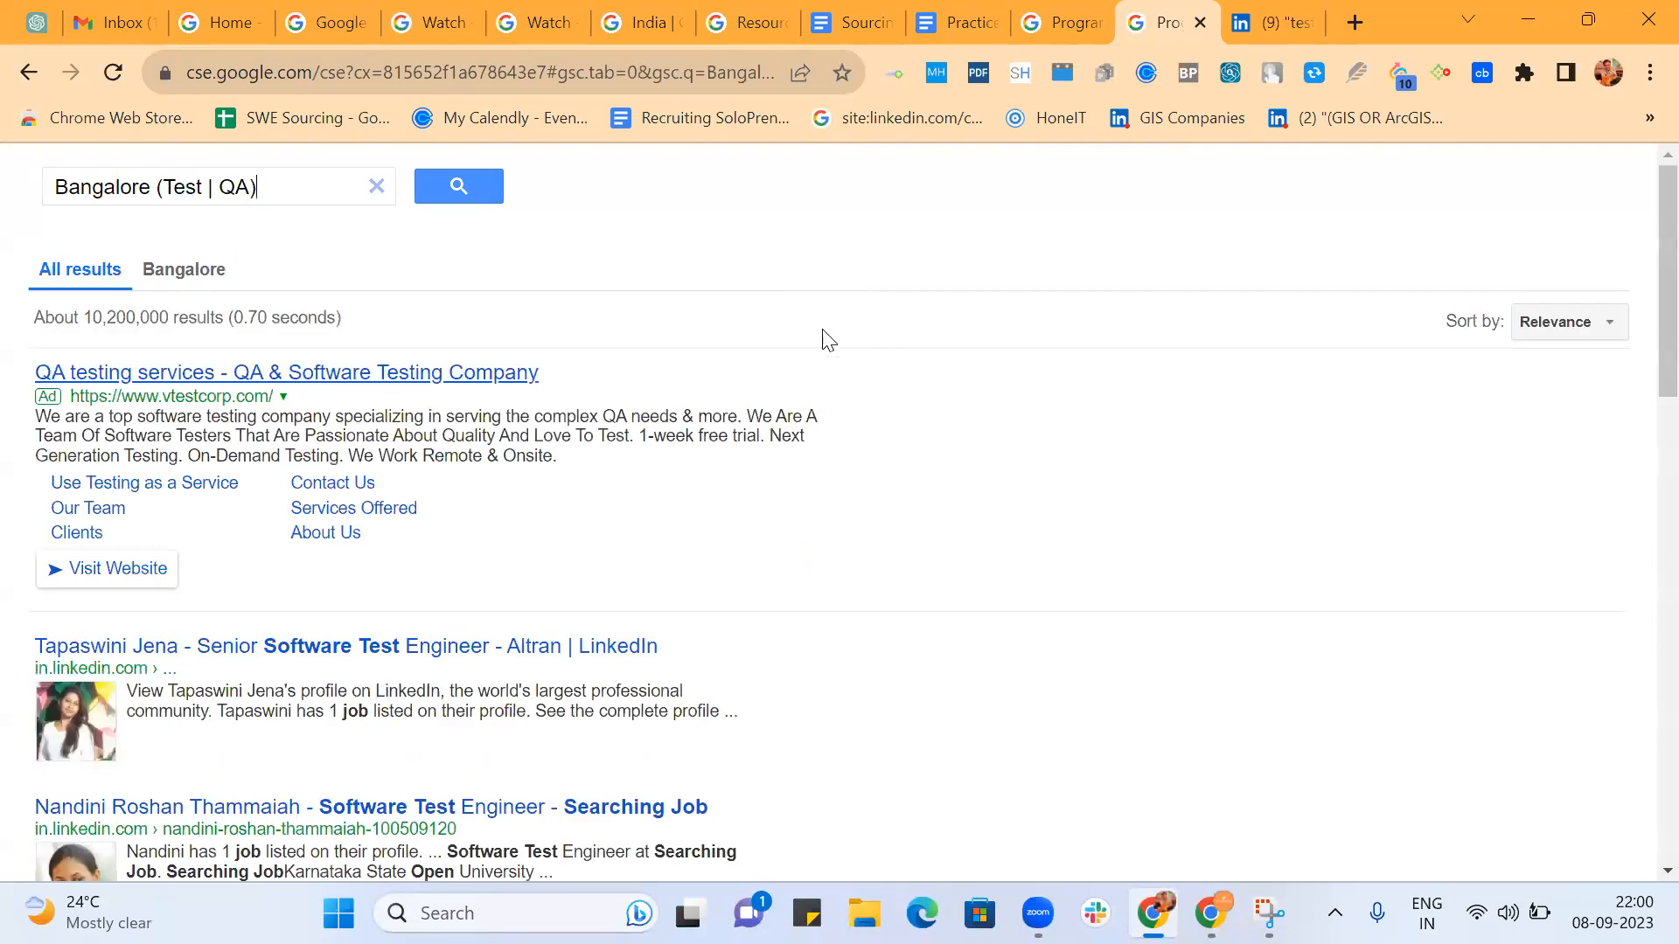
Review the first page of results for the Bangalore test and QA search, checking profiles for job-seeking and location terms.
scroll(995, 543, down, 2)
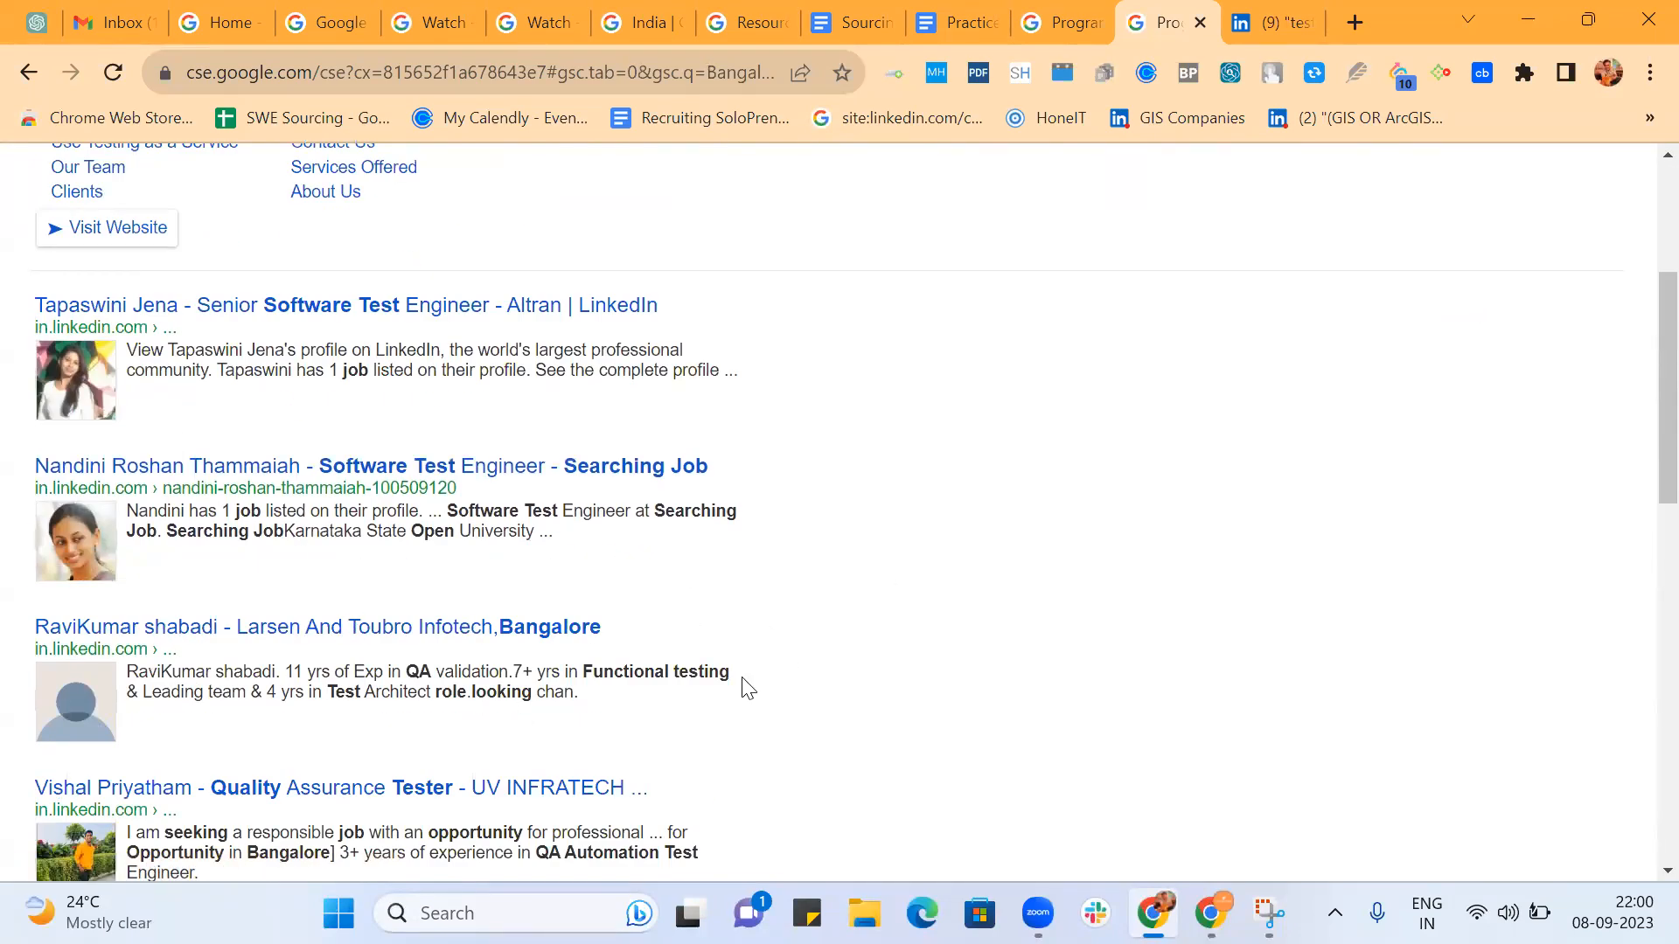
scroll(810, 678, down, 1)
scroll(743, 630, down, 1)
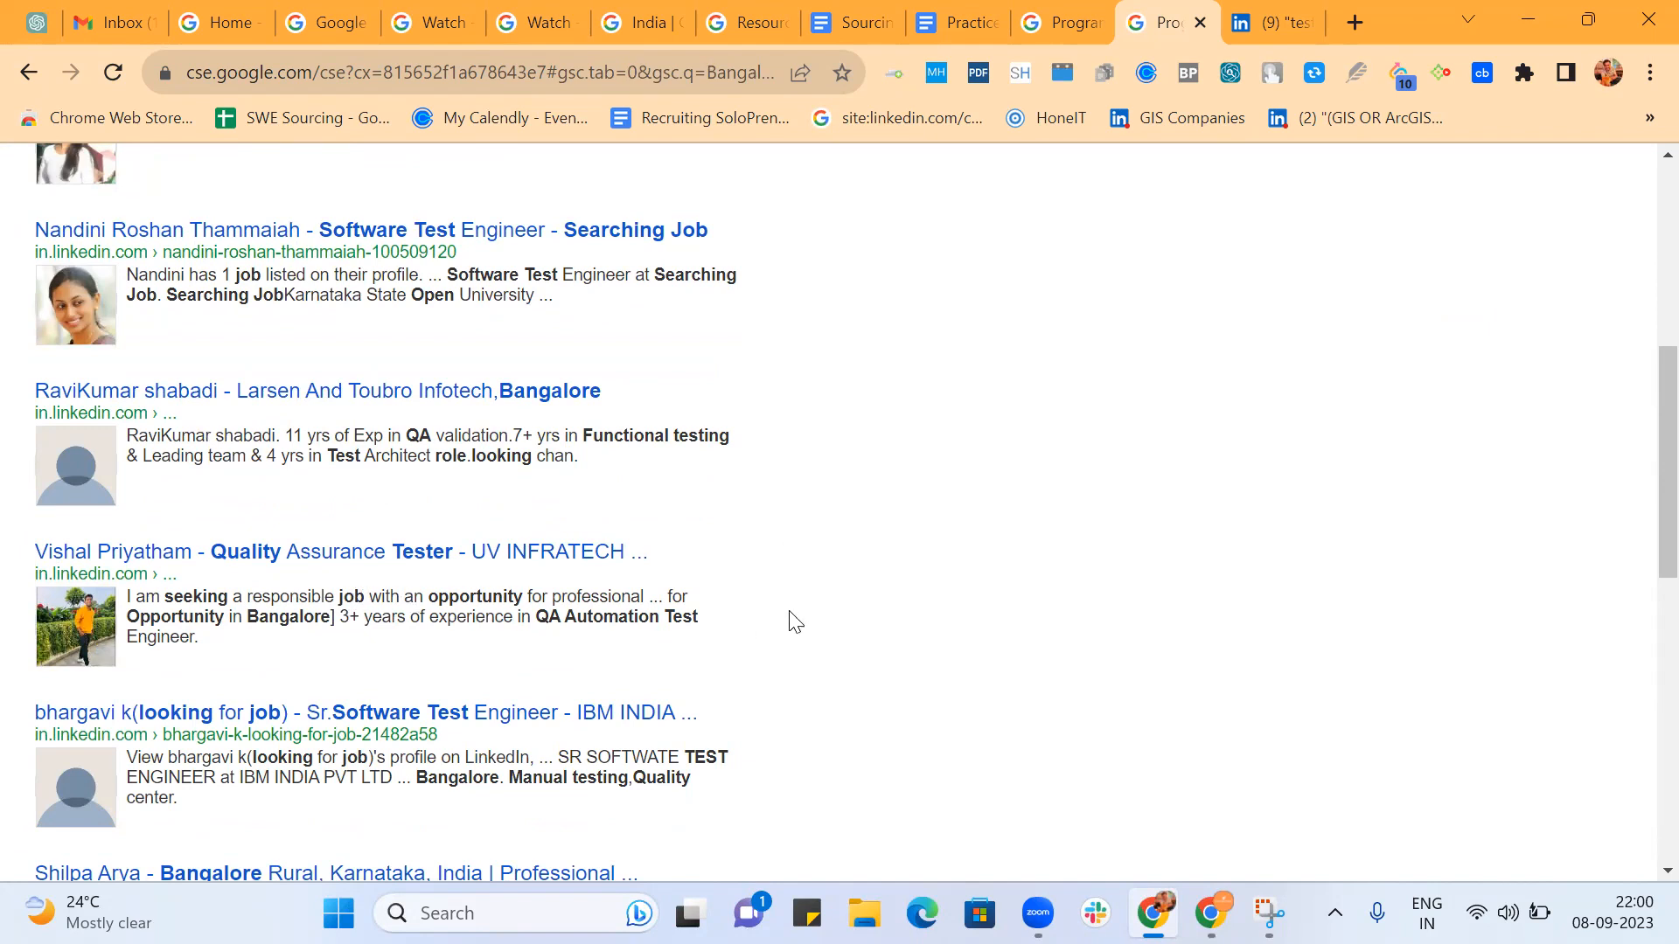
scroll(794, 620, down, 1)
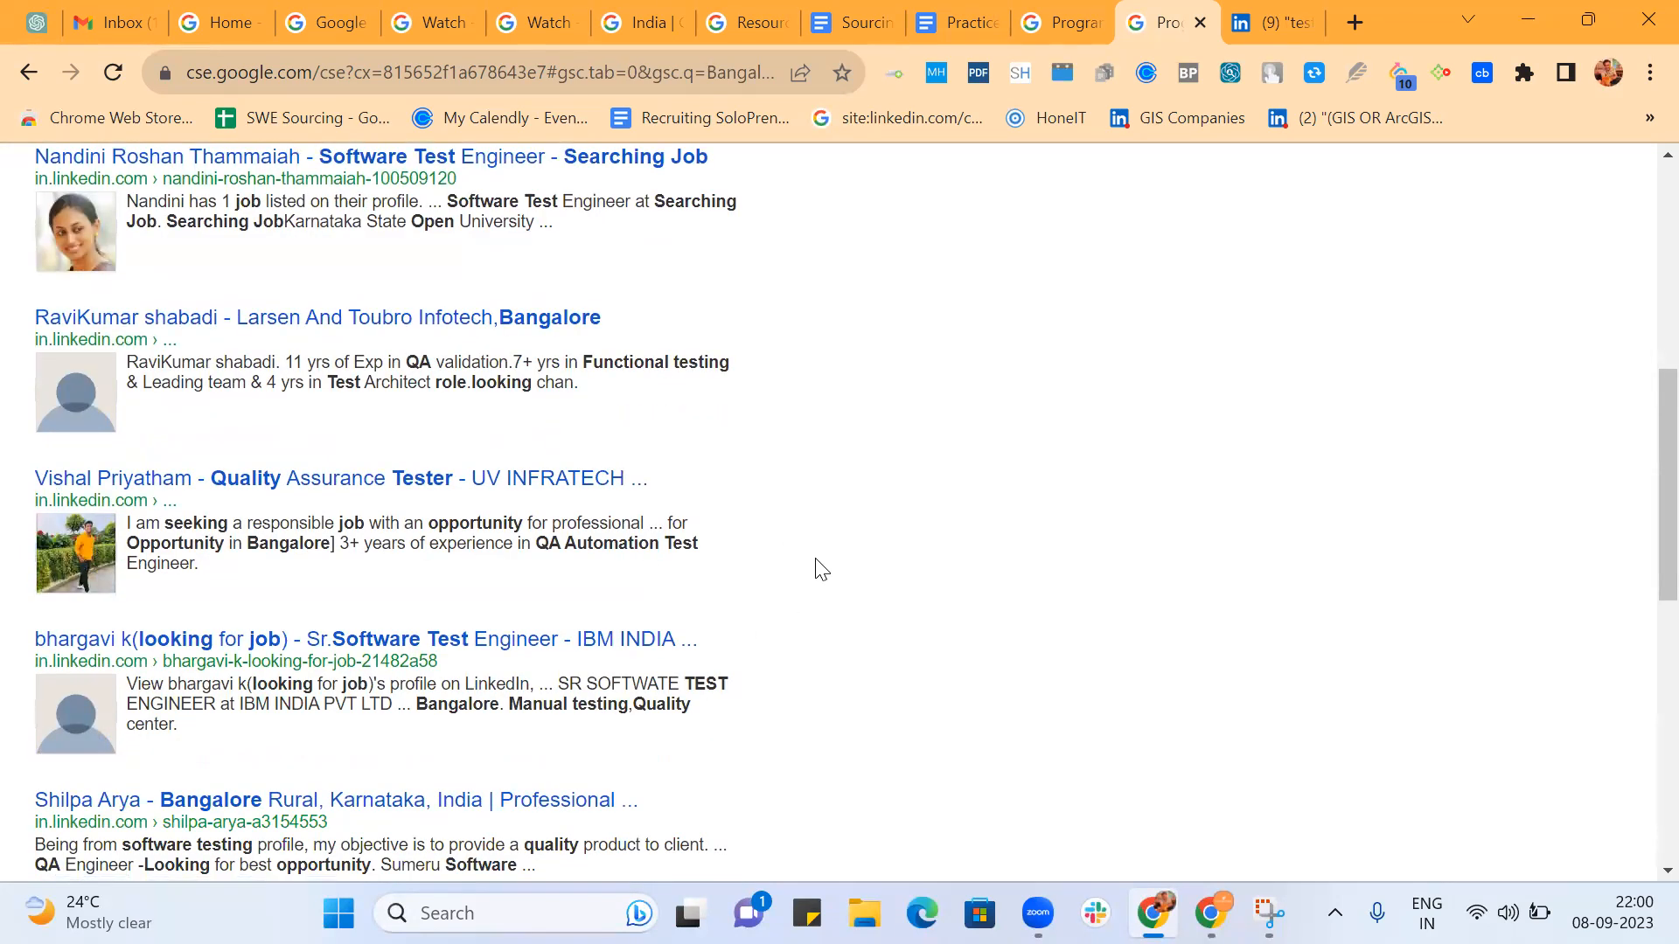
scroll(820, 569, down, 1)
scroll(770, 645, down, 2)
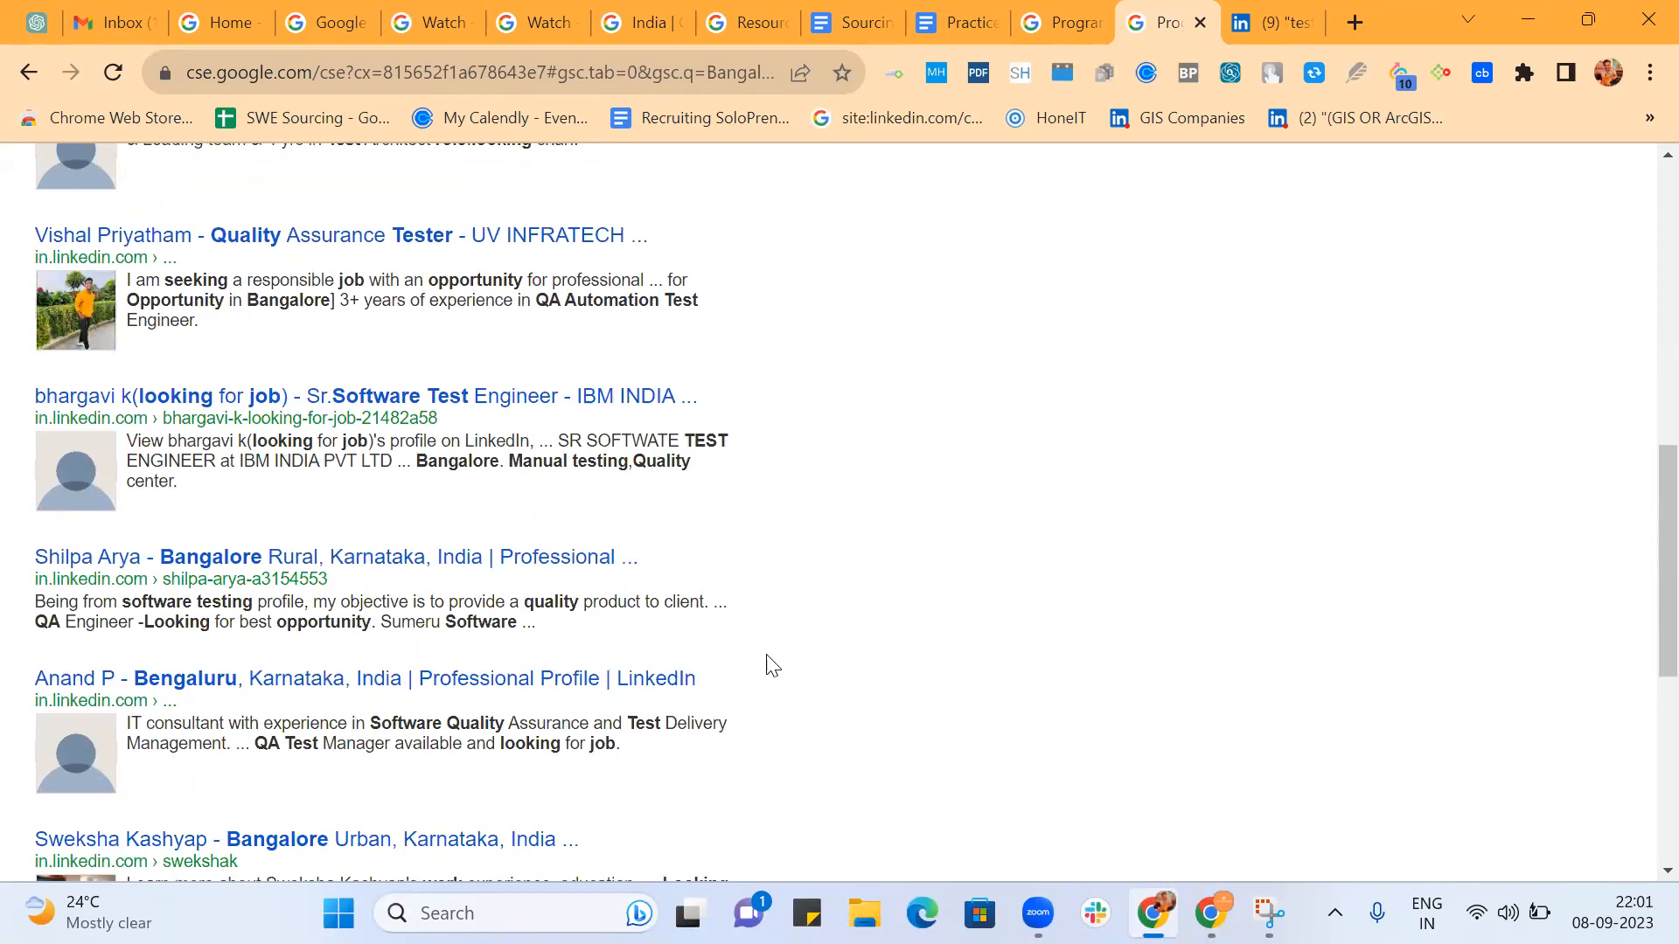
scroll(769, 666, down, 1)
scroll(791, 690, down, 3)
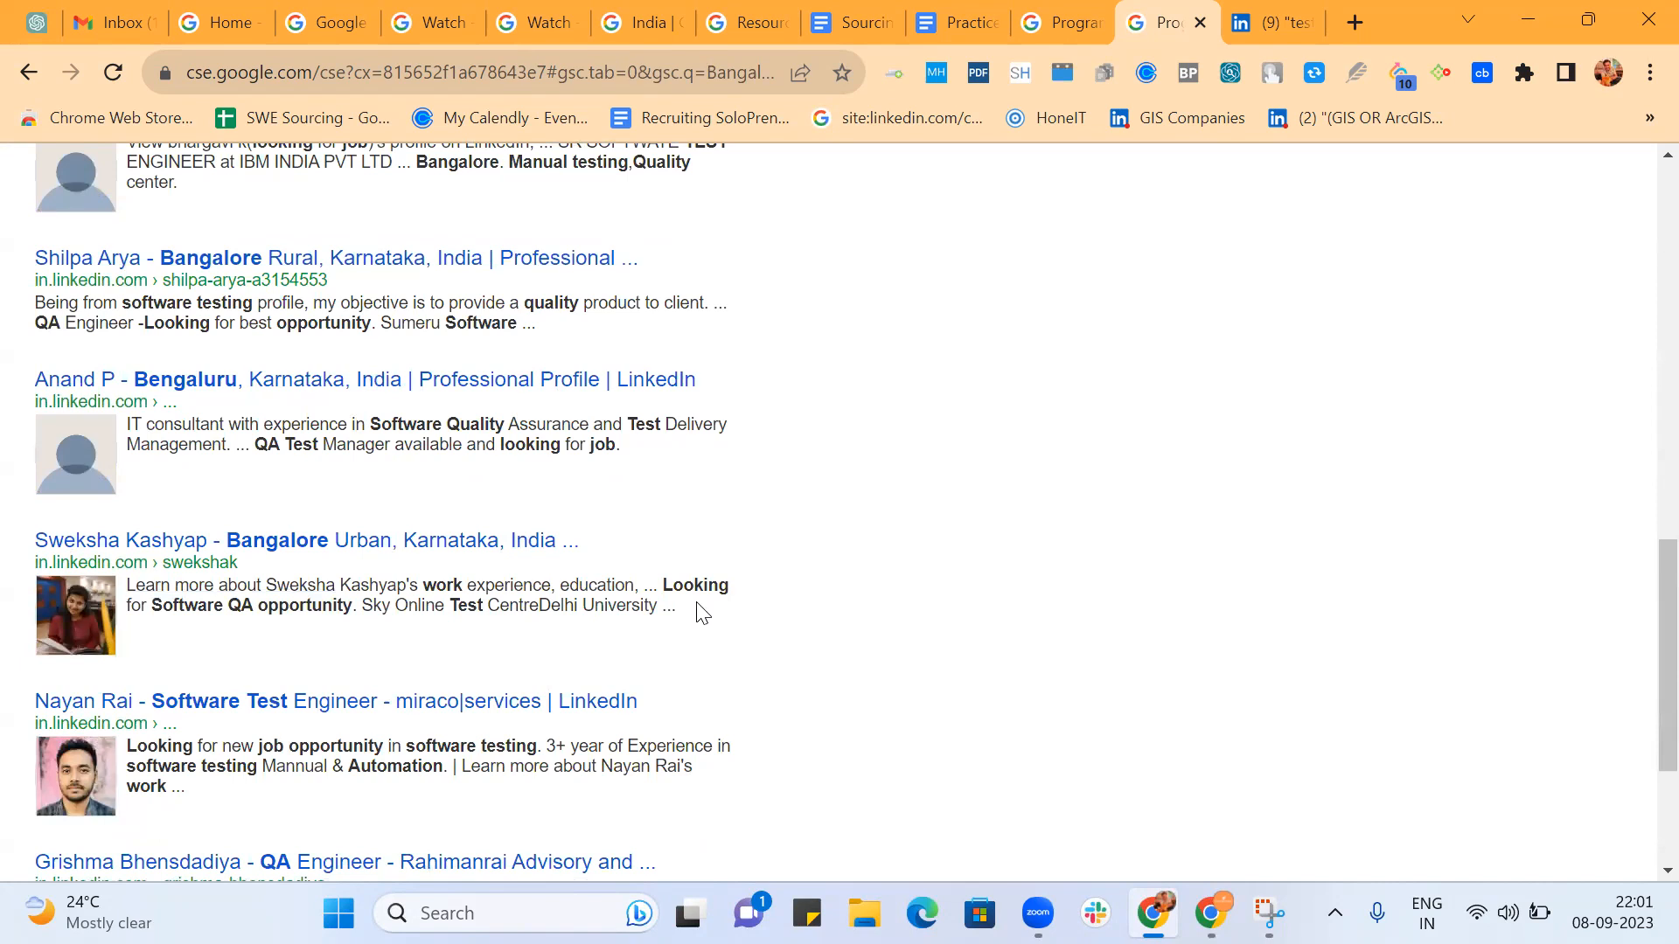
scroll(779, 589, down, 3)
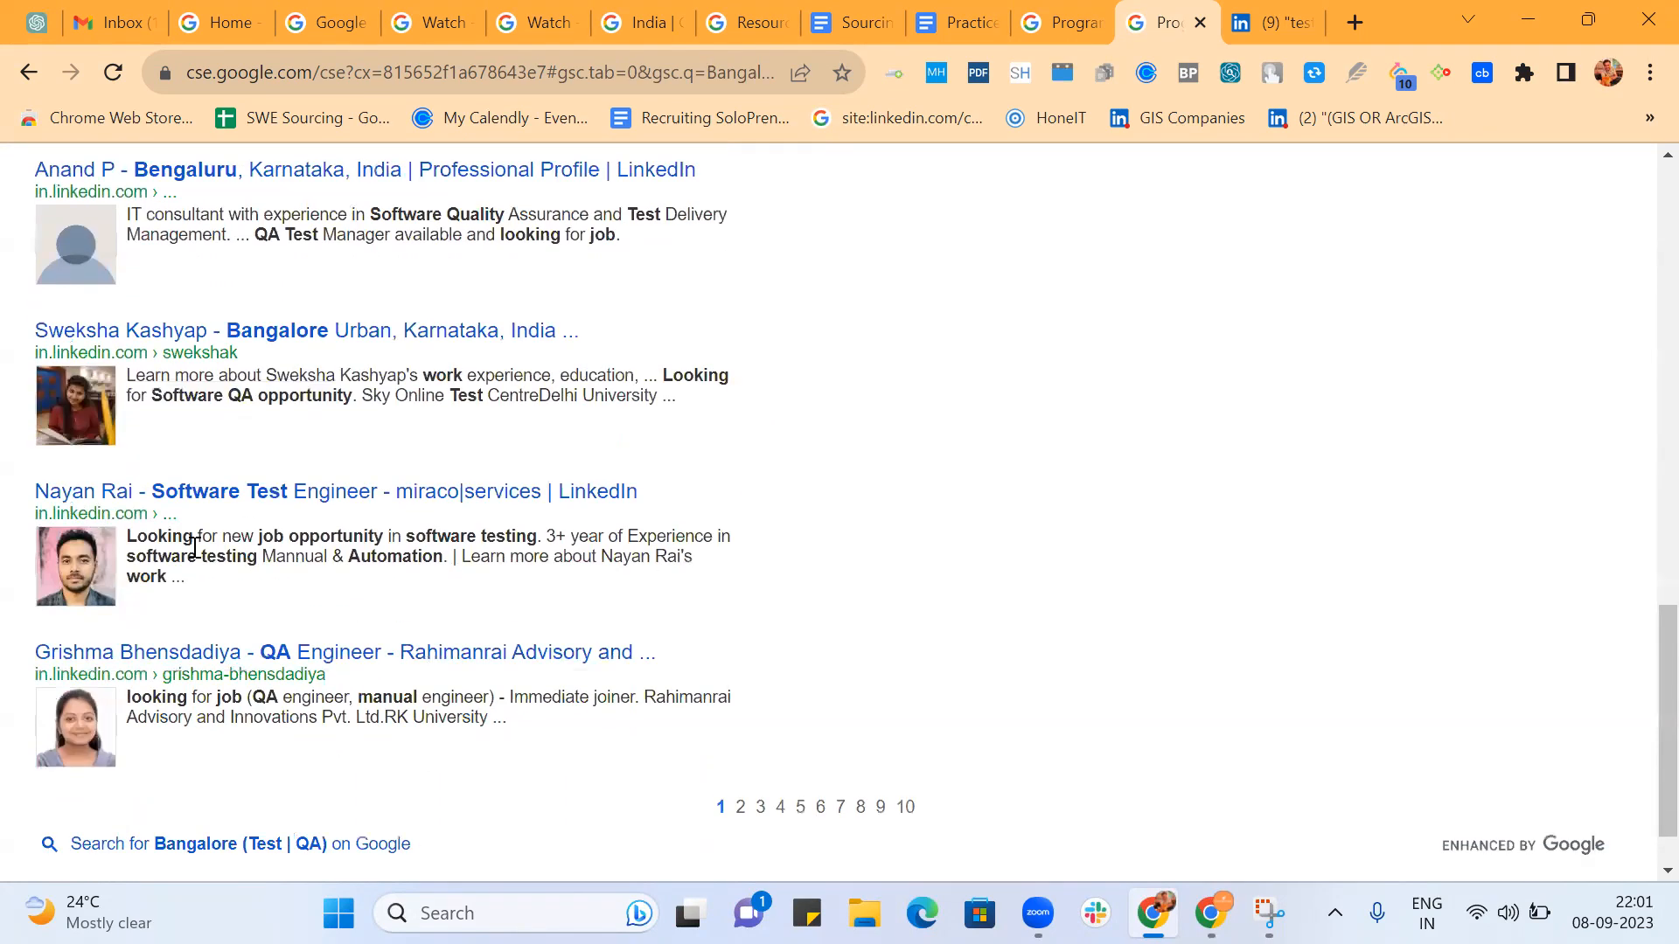
scroll(525, 575, down, 1)
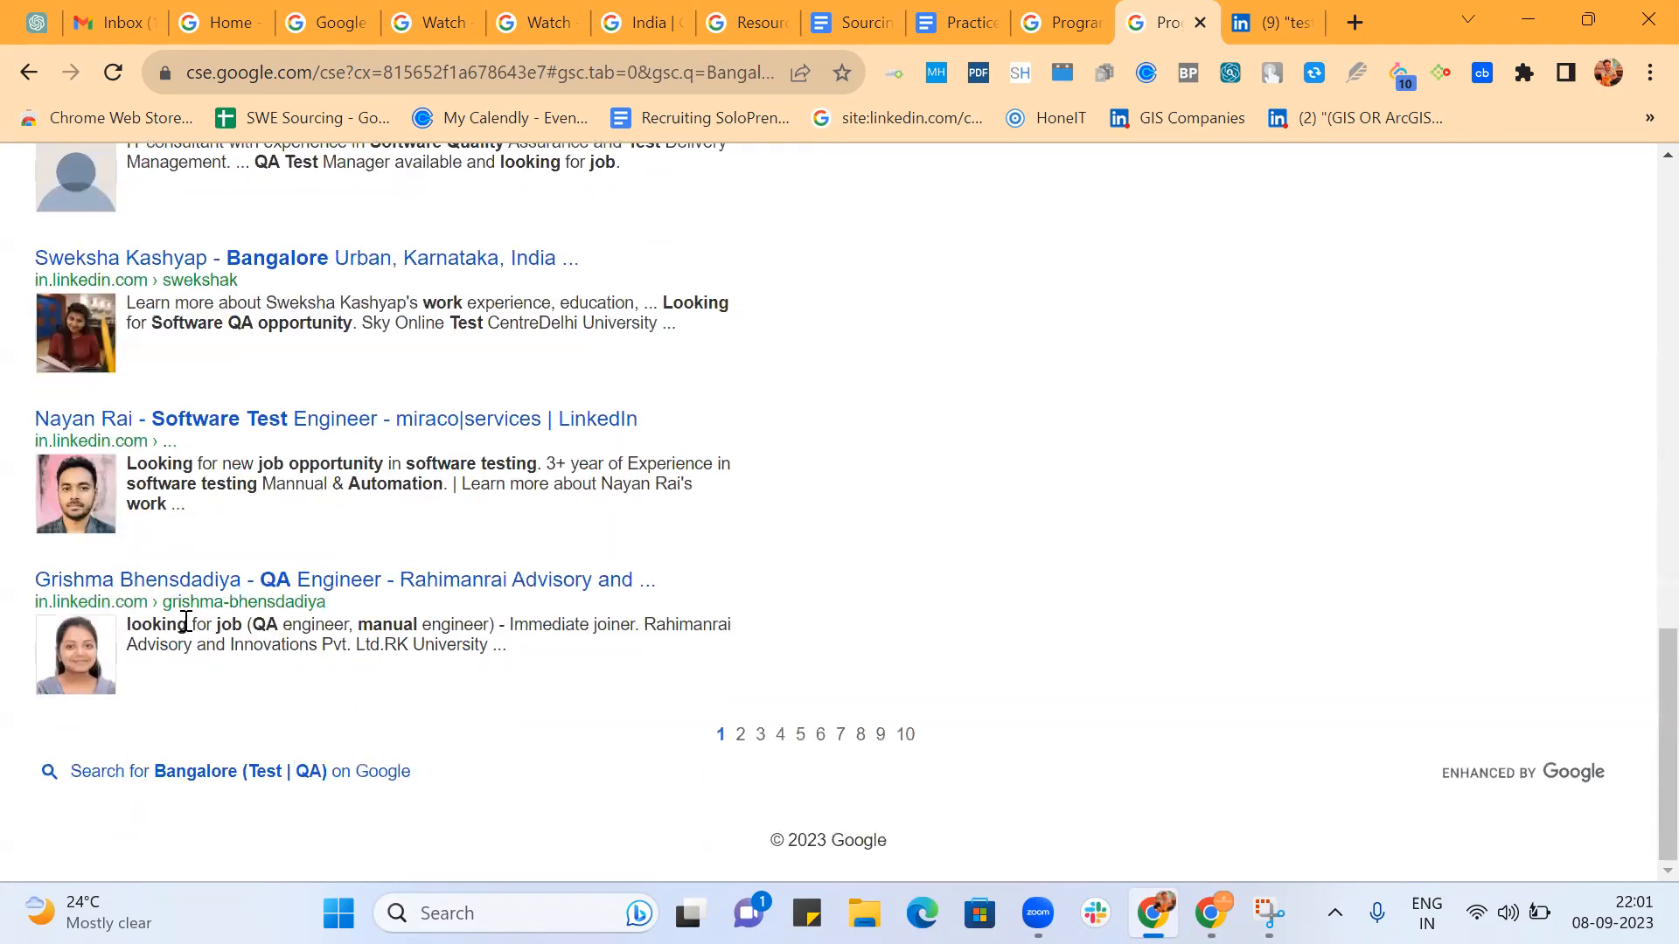
Go to page 10 of all results and check whether the profiles are still relevant job-seeking testers.
click(905, 735)
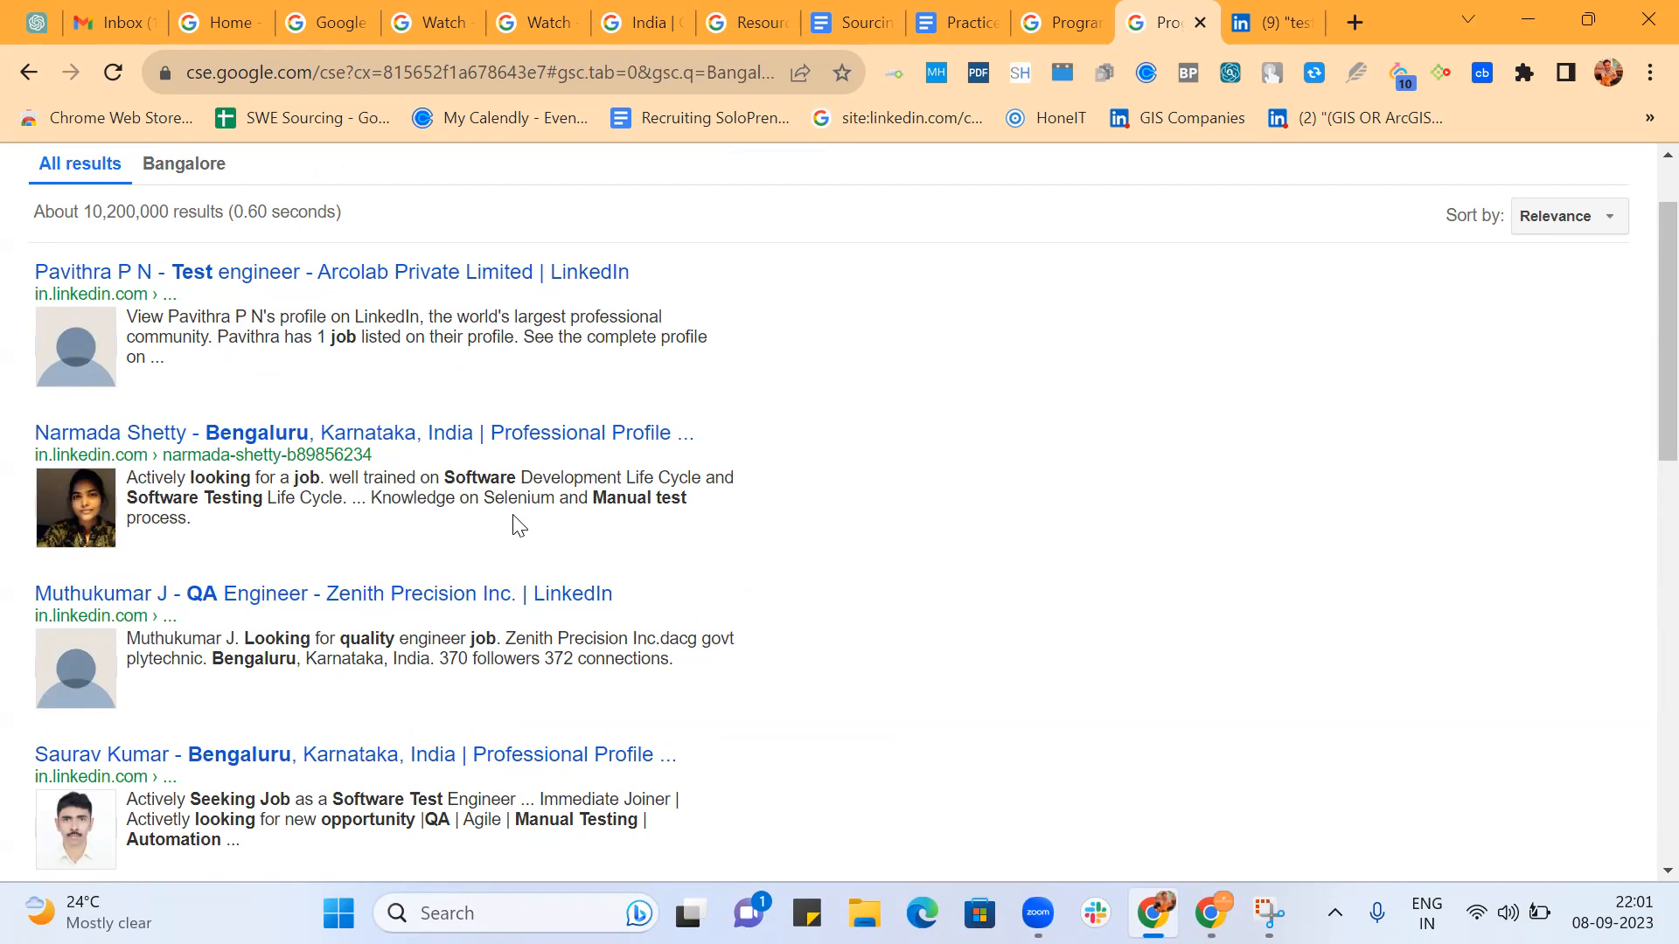
scroll(662, 573, down, 3)
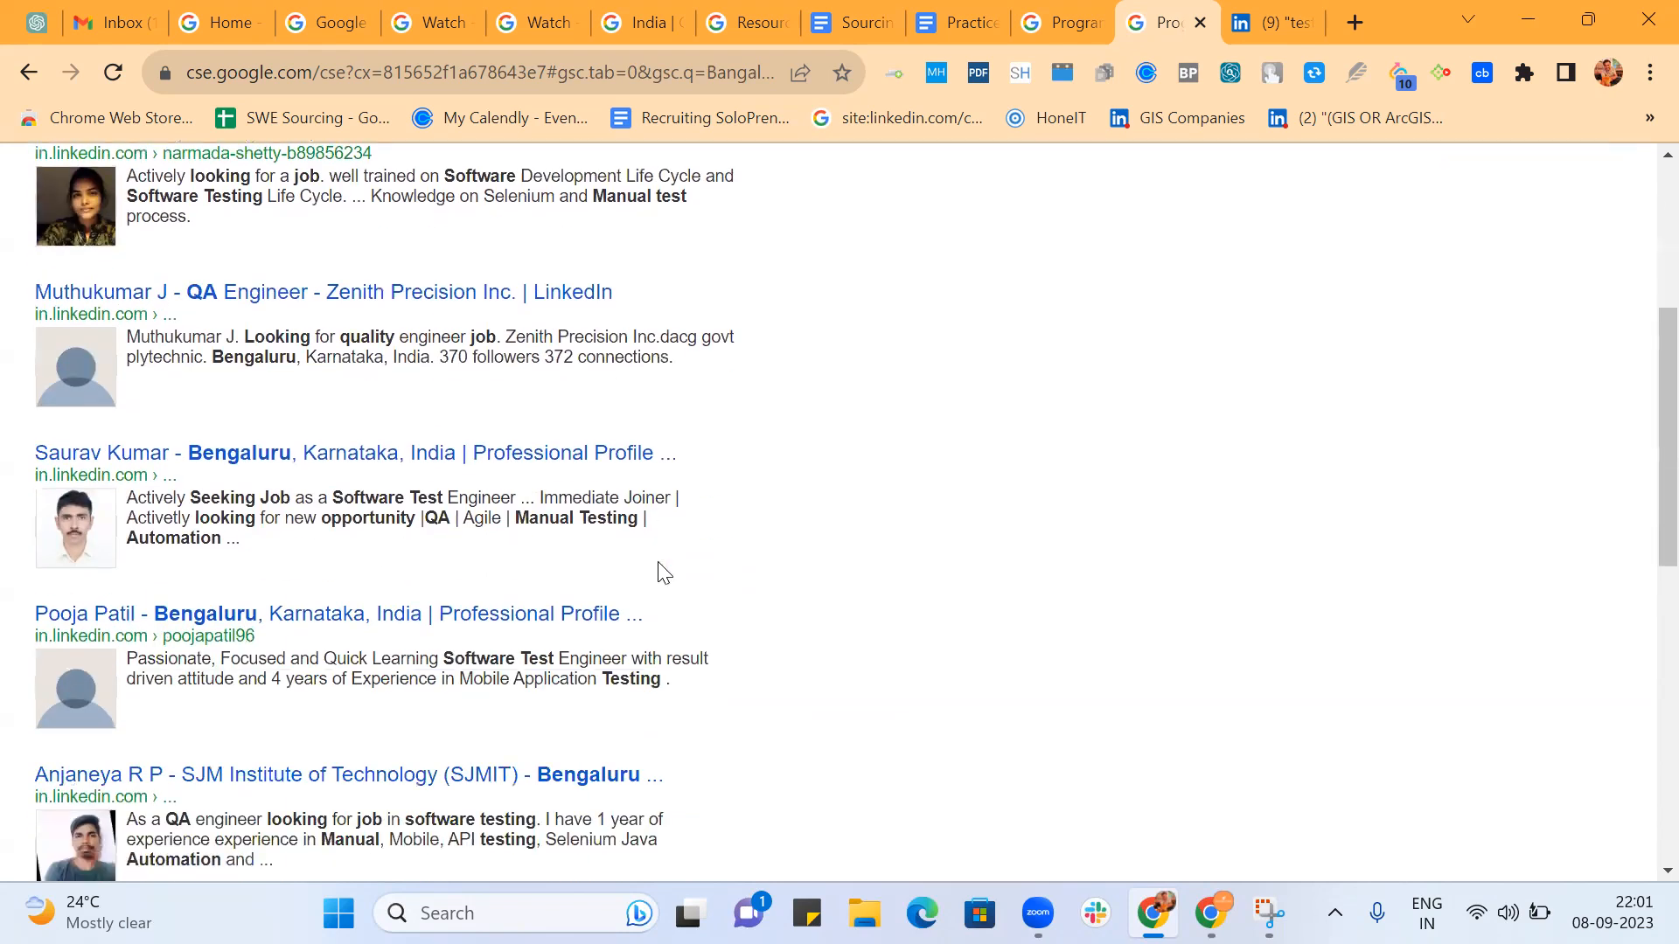
scroll(750, 562, down, 2)
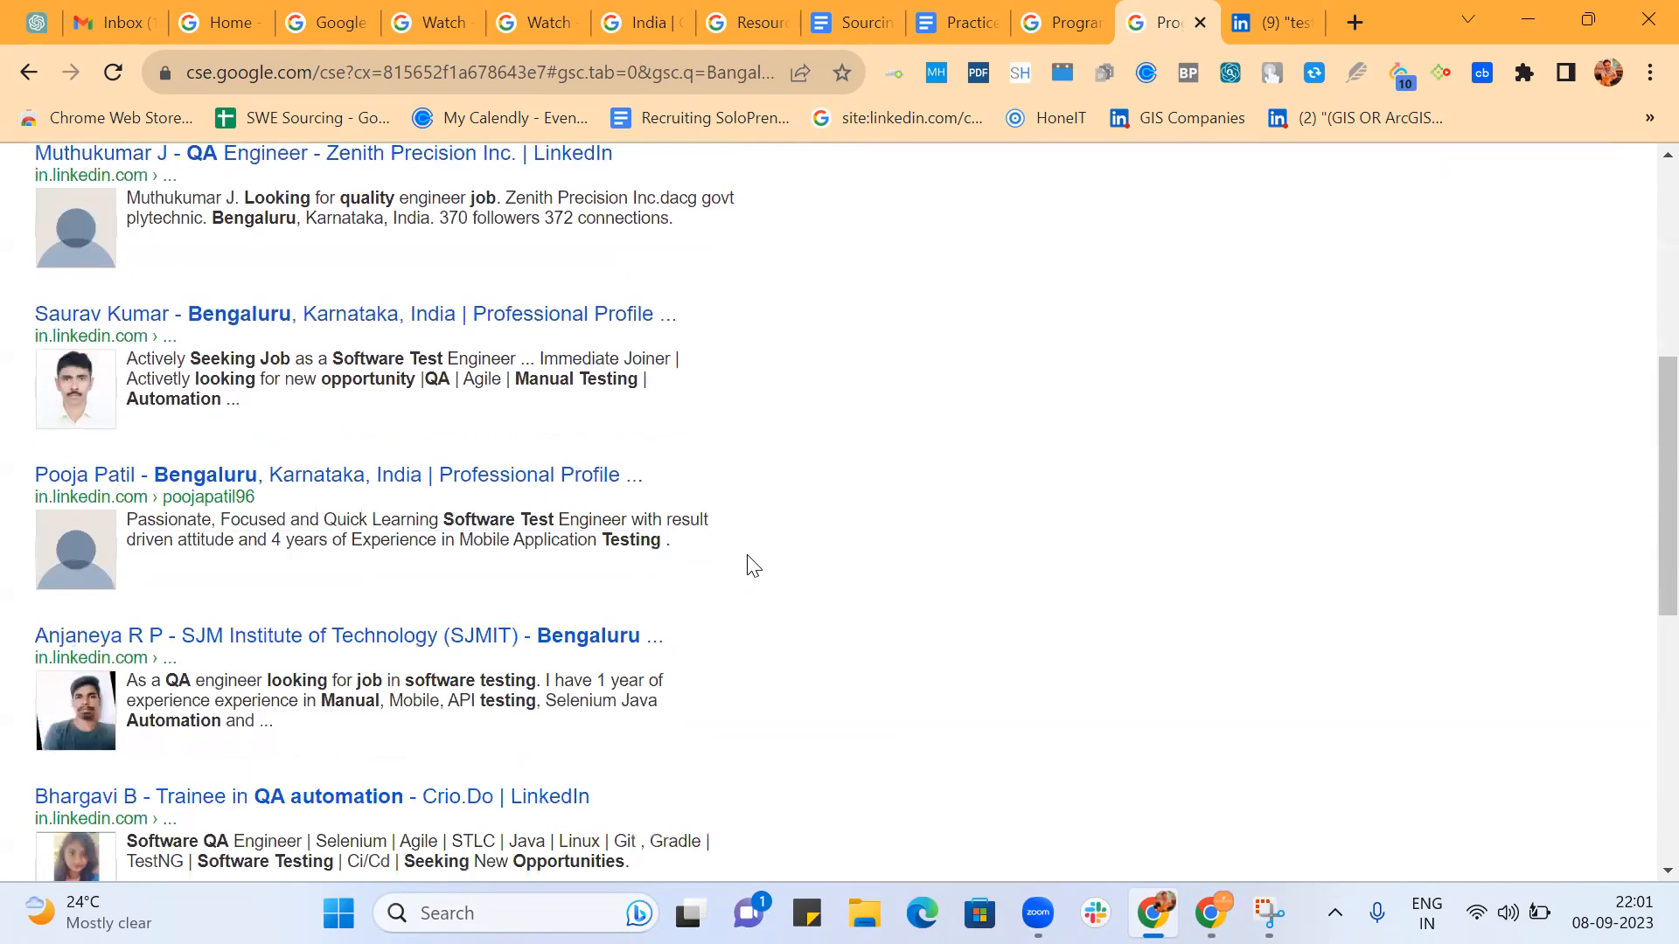
scroll(749, 563, down, 1)
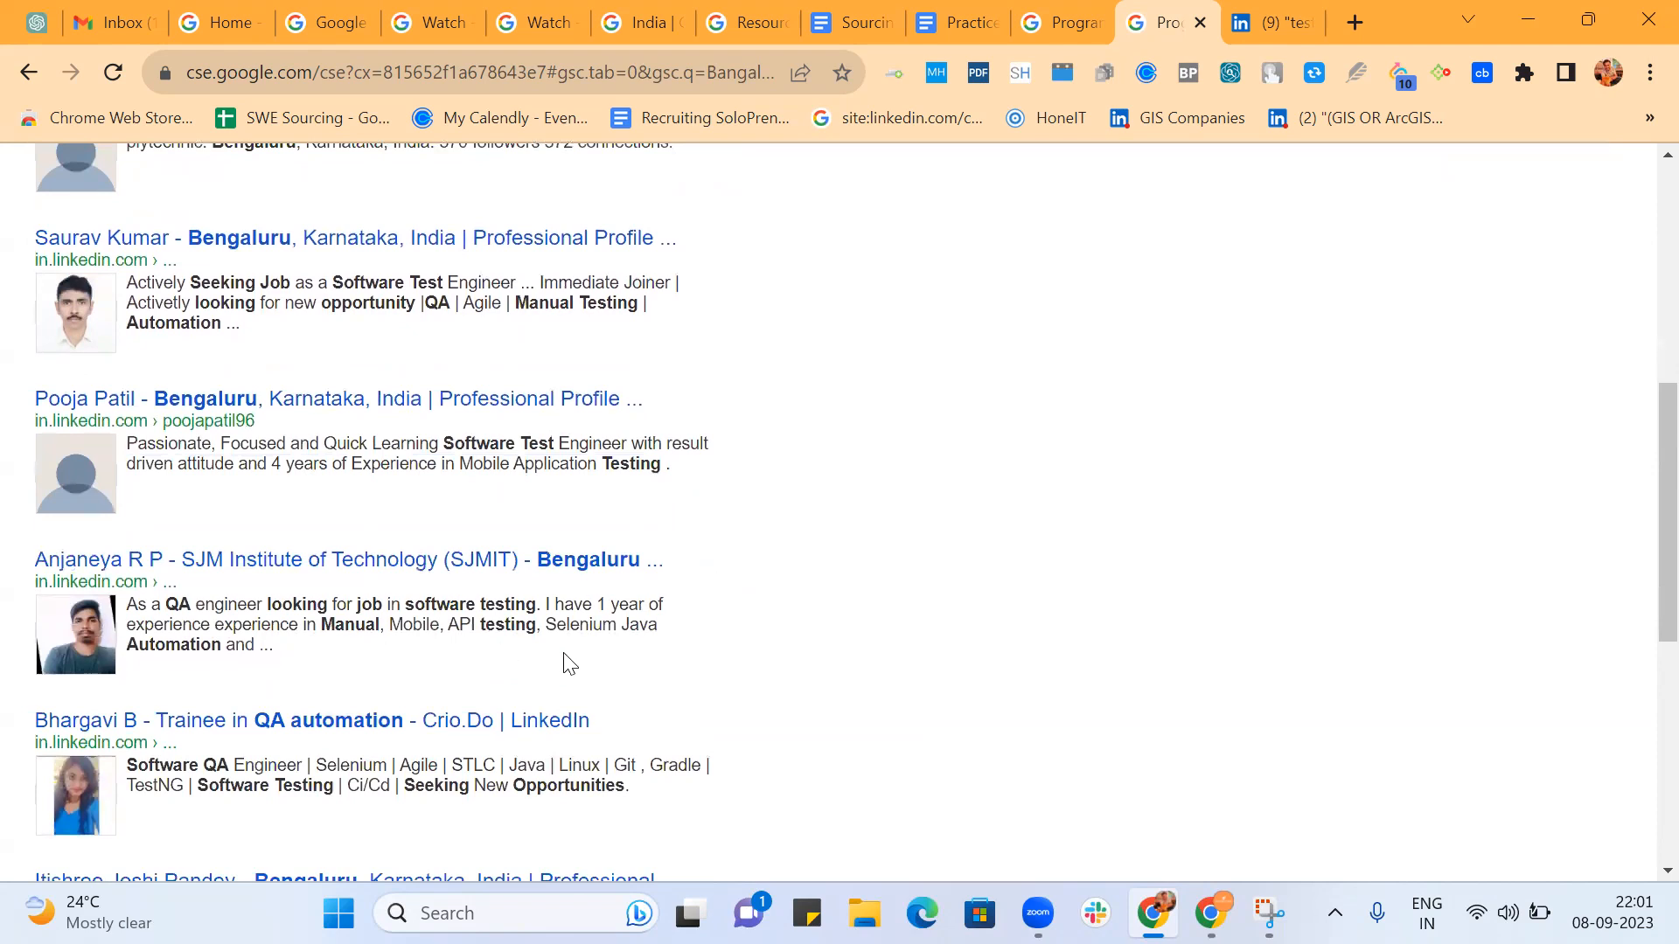
scroll(612, 662, down, 2)
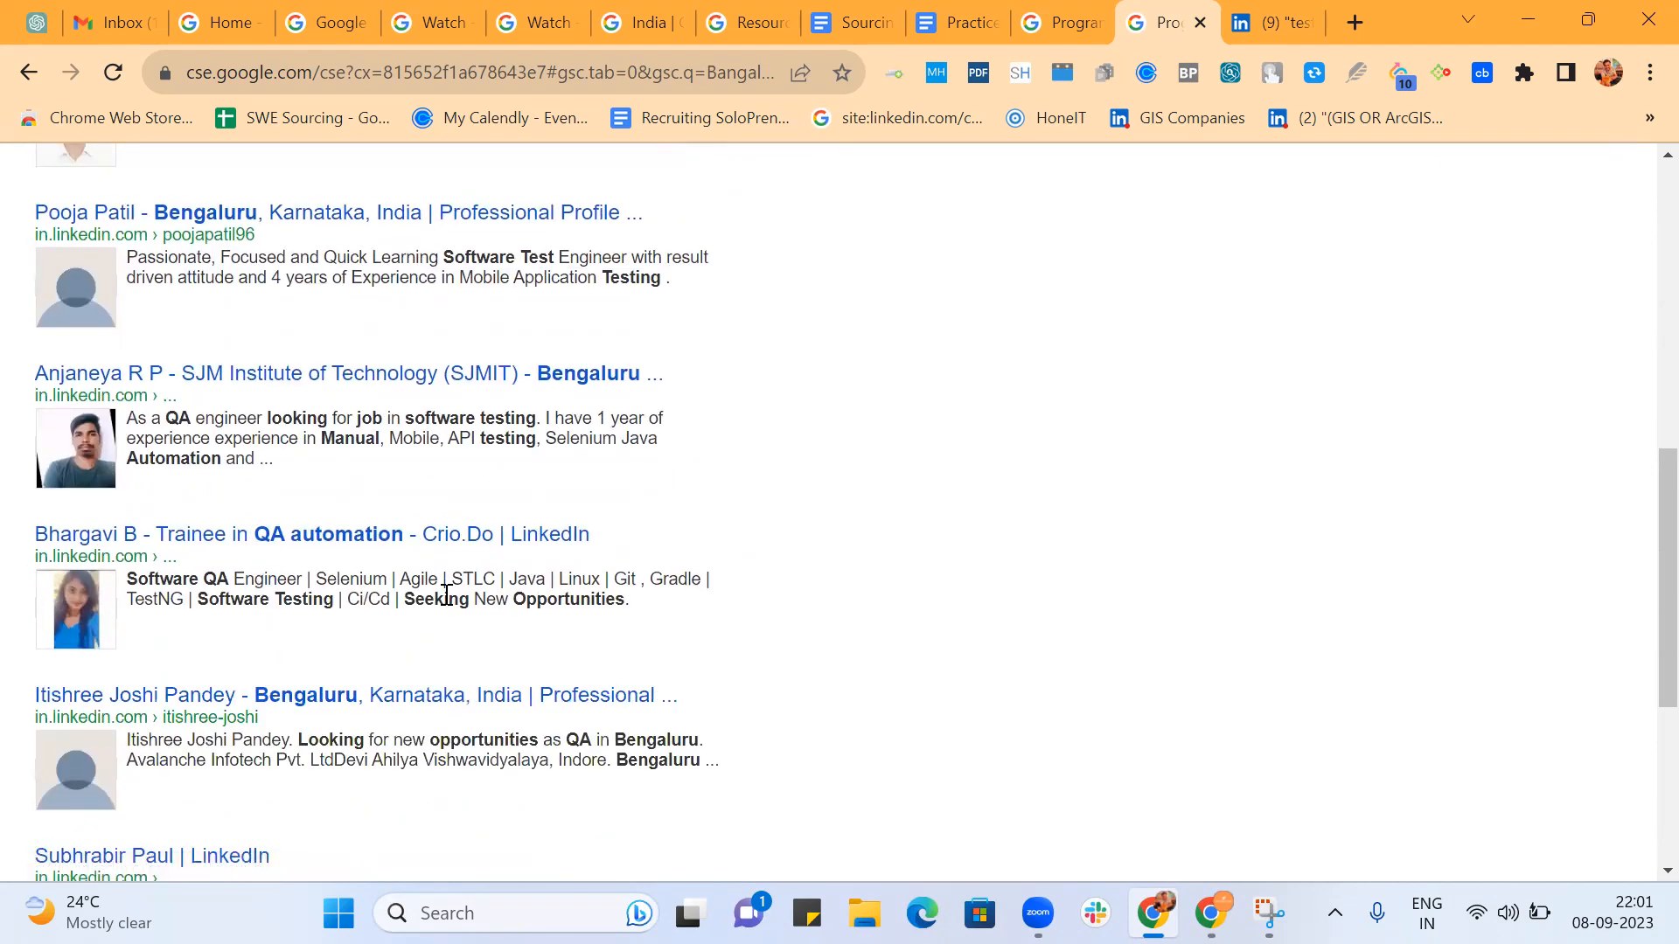
scroll(647, 588, down, 2)
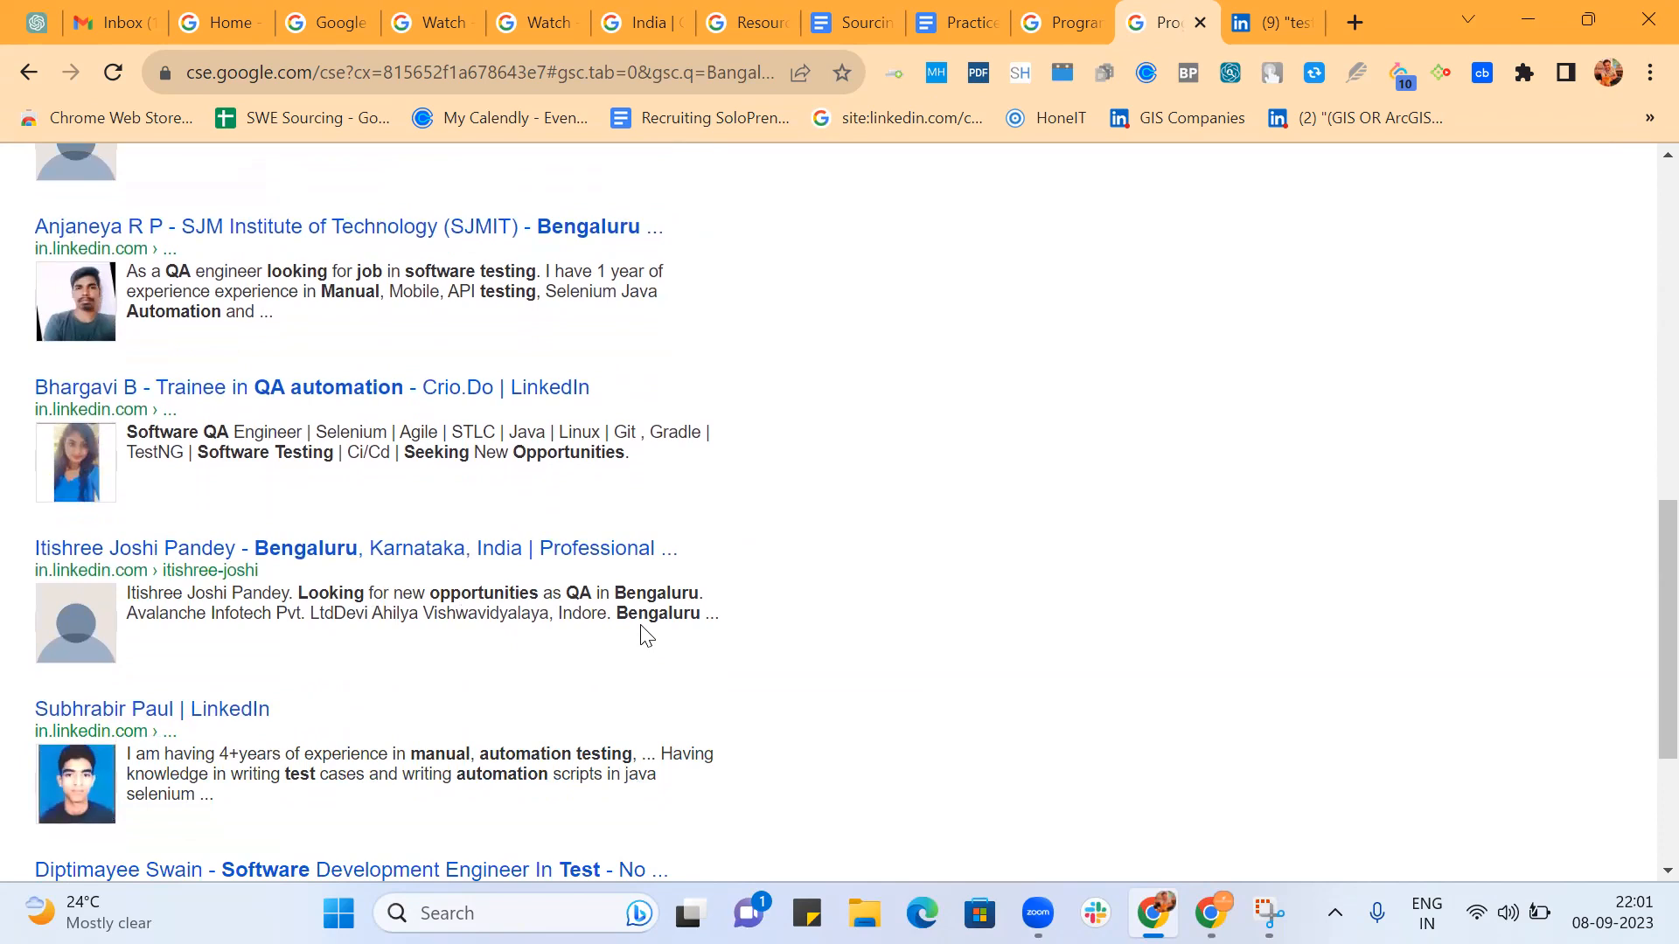
scroll(647, 635, down, 3)
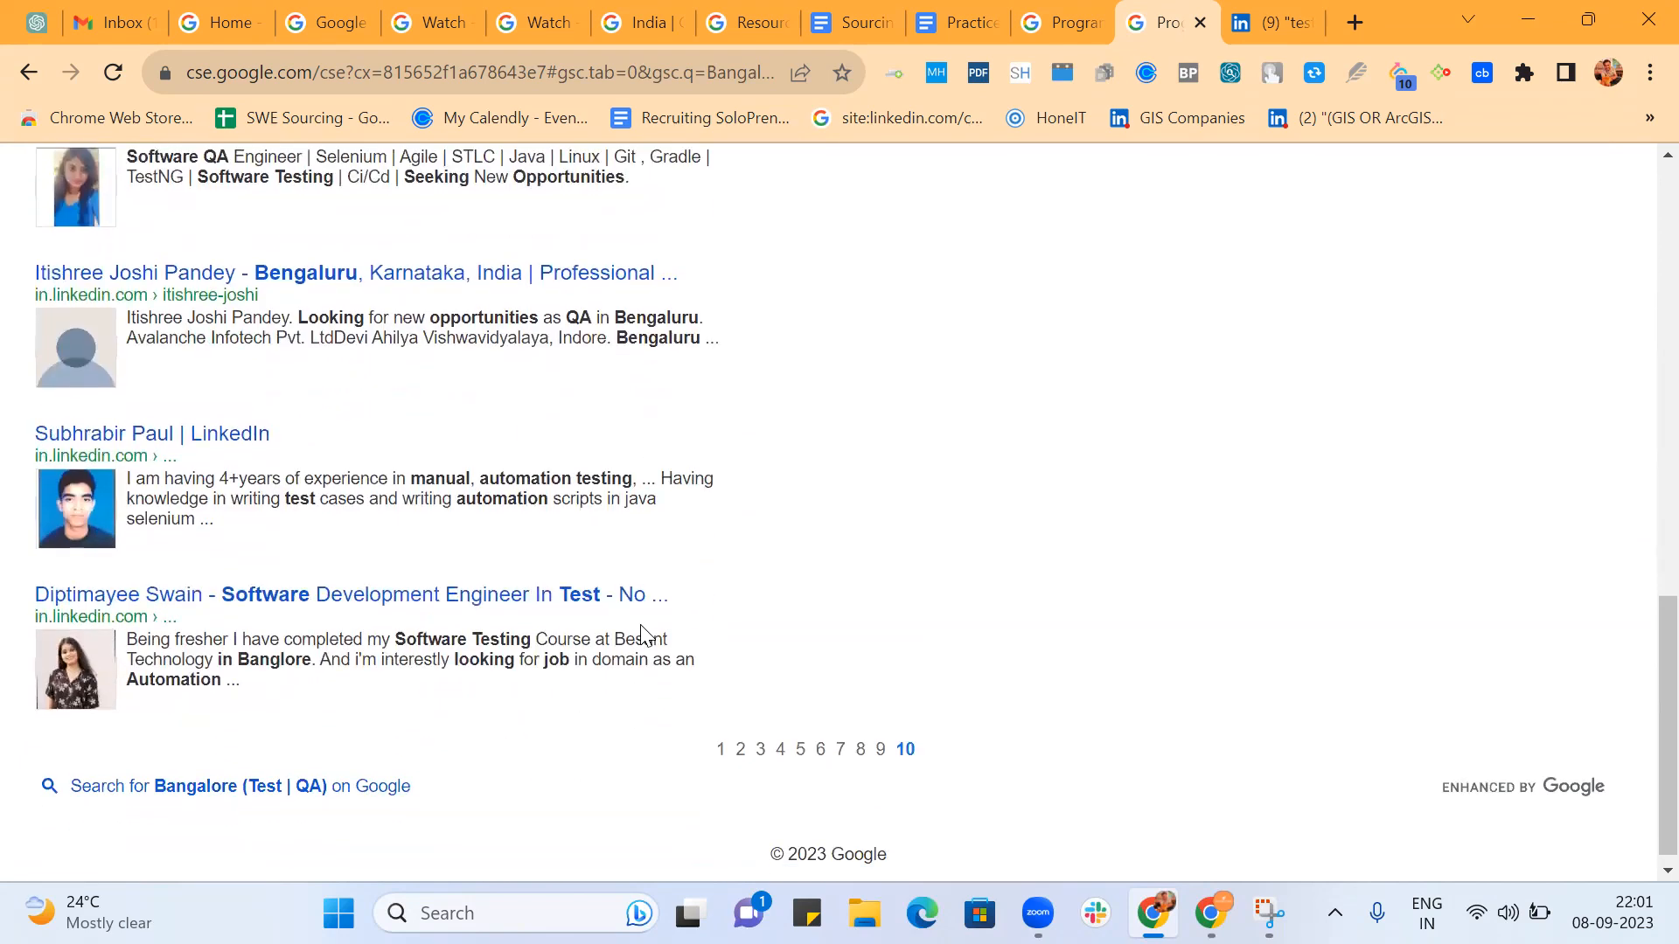
scroll(643, 632, down, 1)
scroll(1032, 560, up, 15)
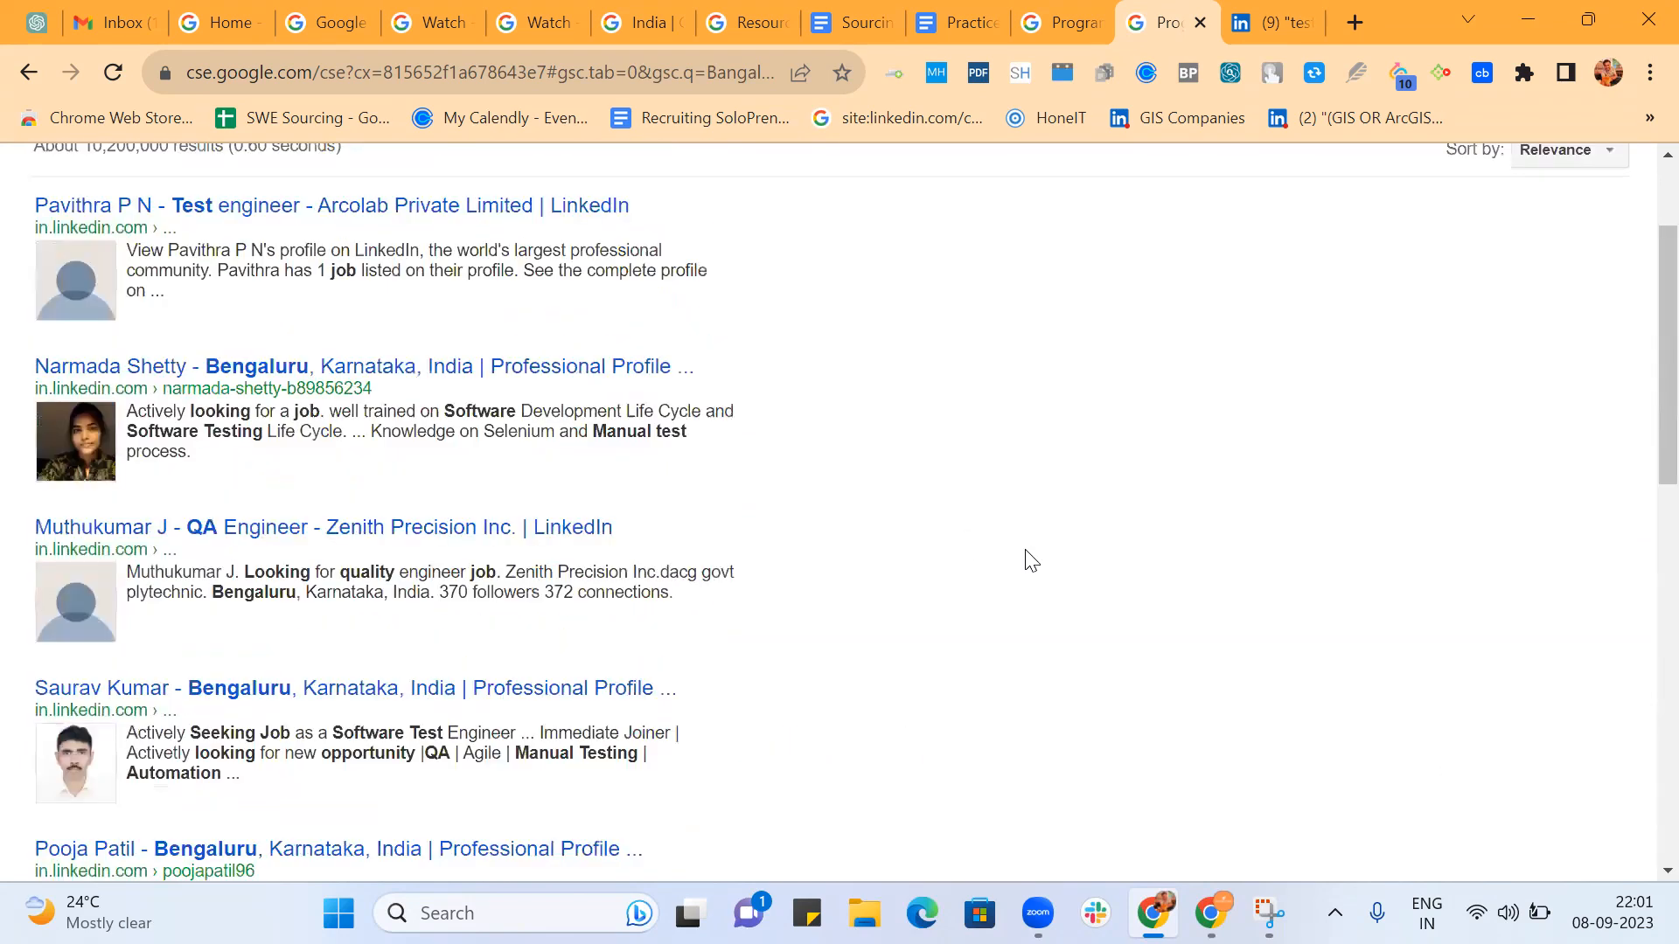
Apply the Bangalore refinement to the search and review its first page of profiles.
click(181, 273)
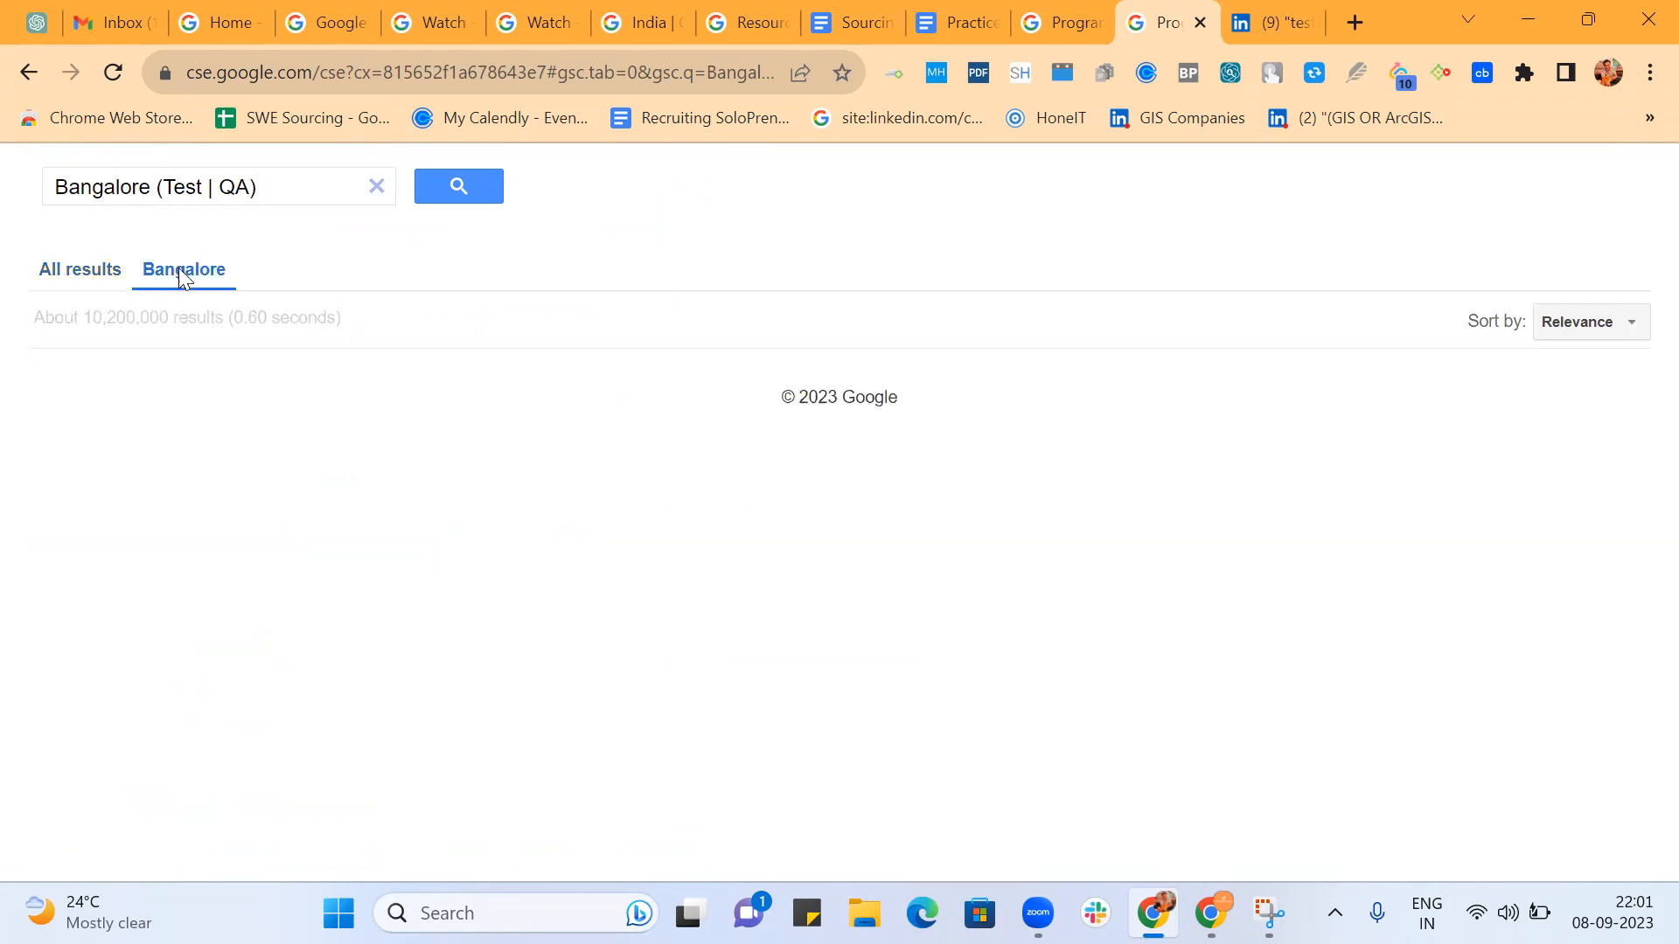
scroll(871, 427, down, 3)
scroll(872, 429, down, 7)
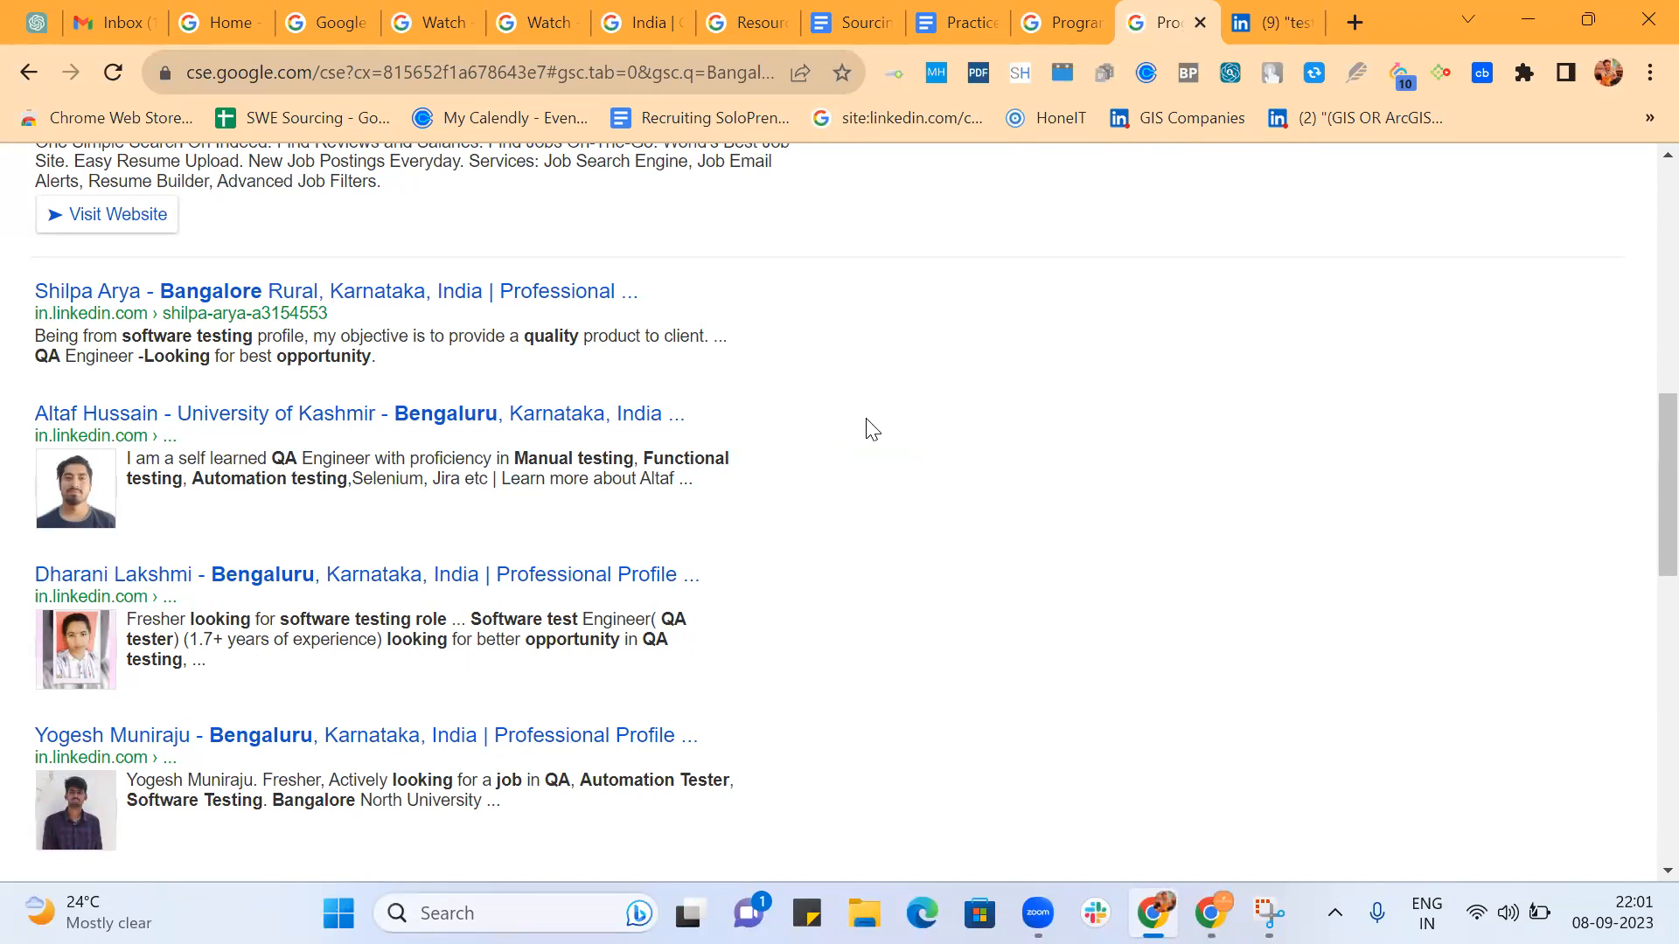
scroll(872, 428, down, 8)
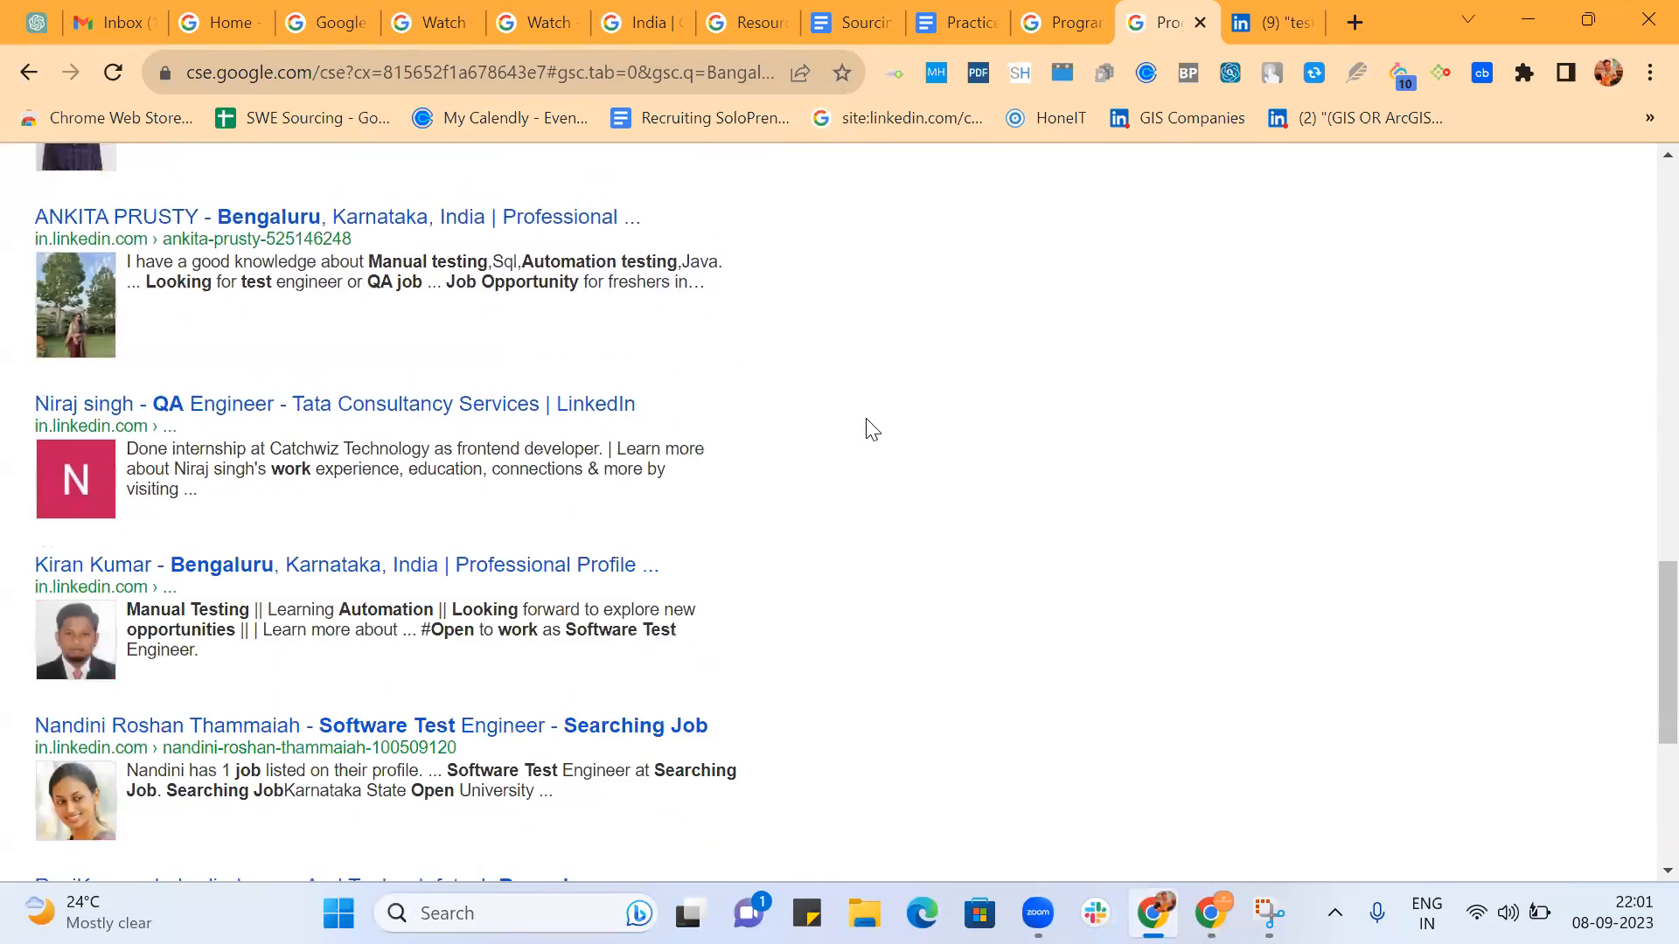
scroll(872, 429, down, 5)
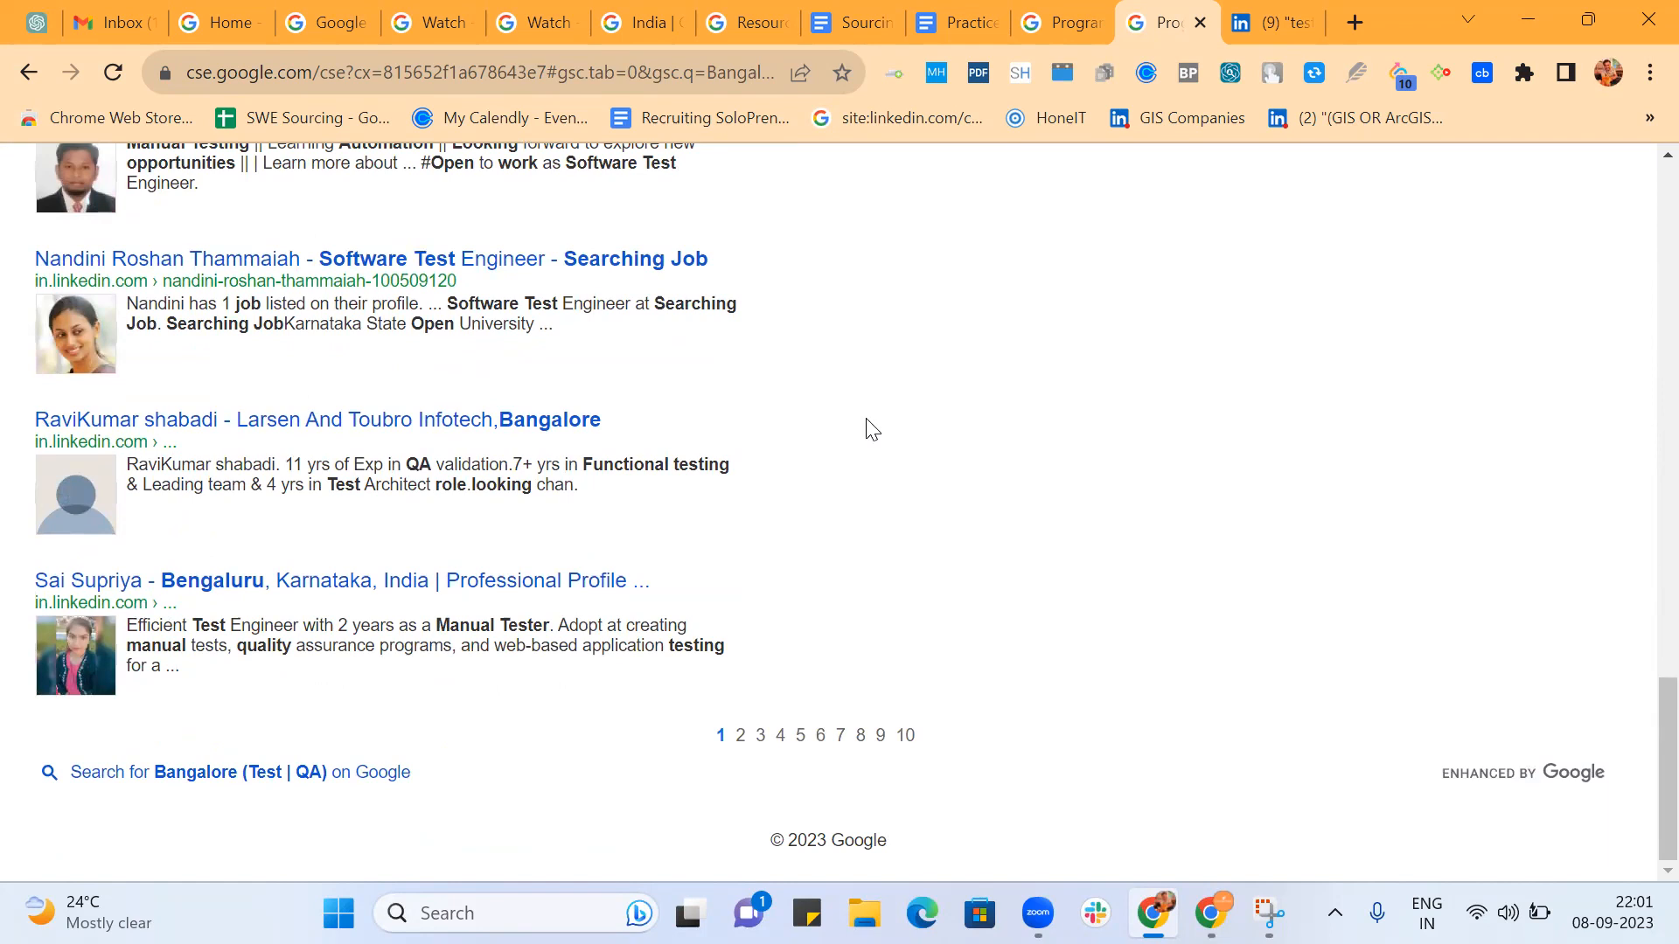
Go to page 10 of the Bangalore-refined results and examine the profiles there.
click(905, 737)
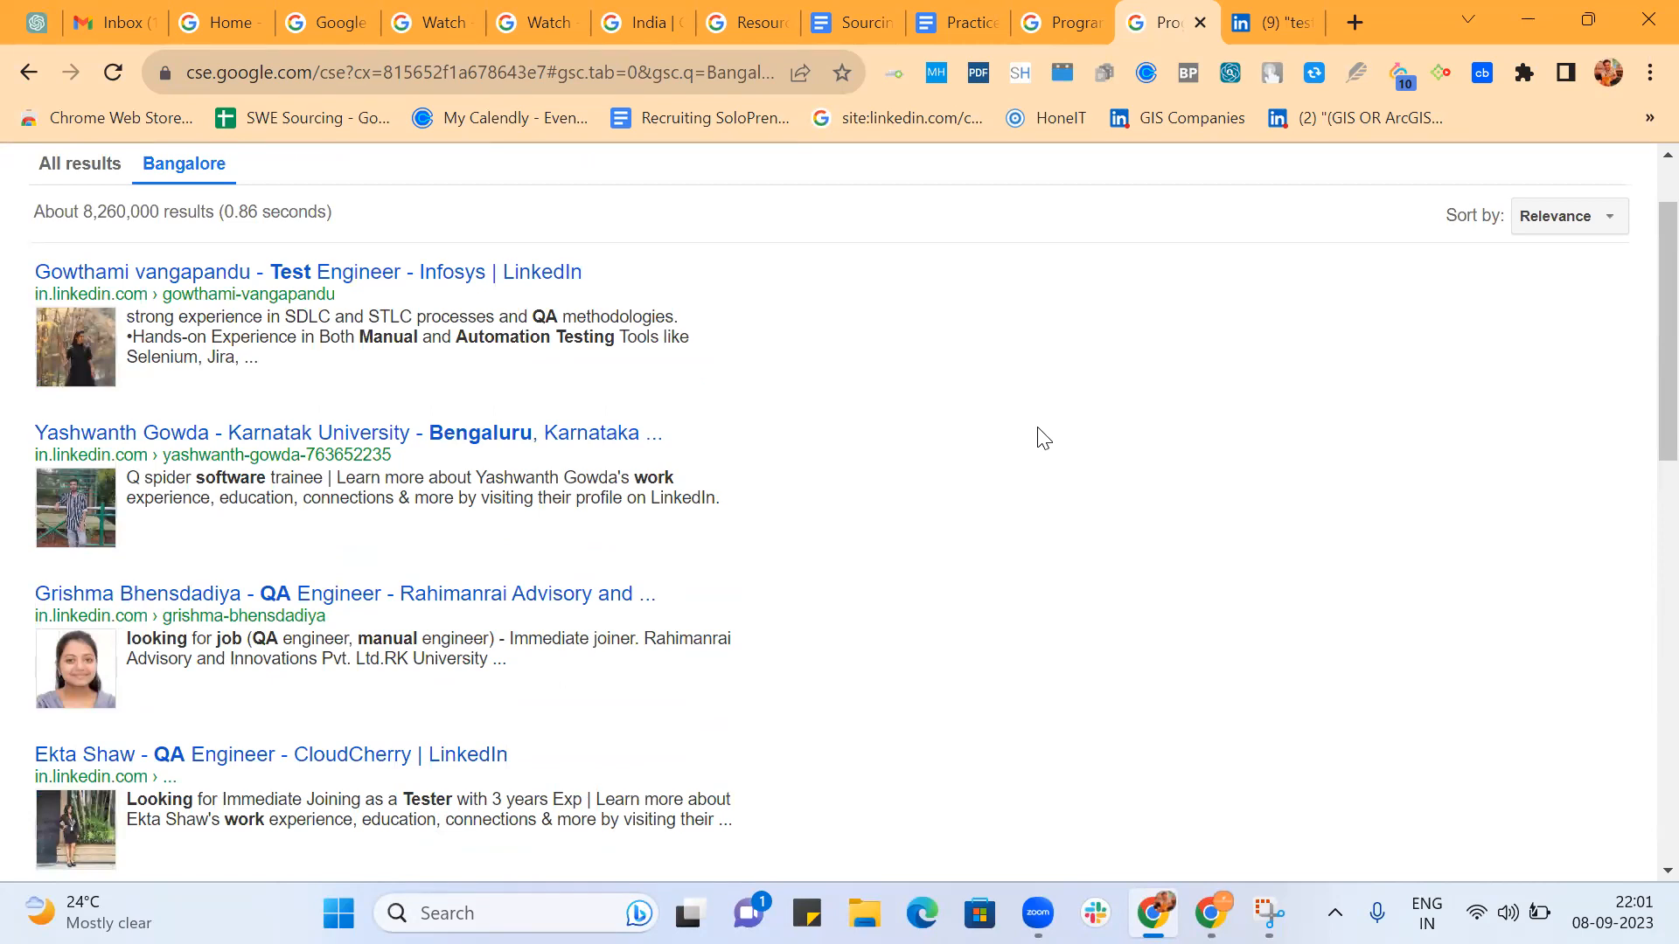
scroll(837, 409, down, 5)
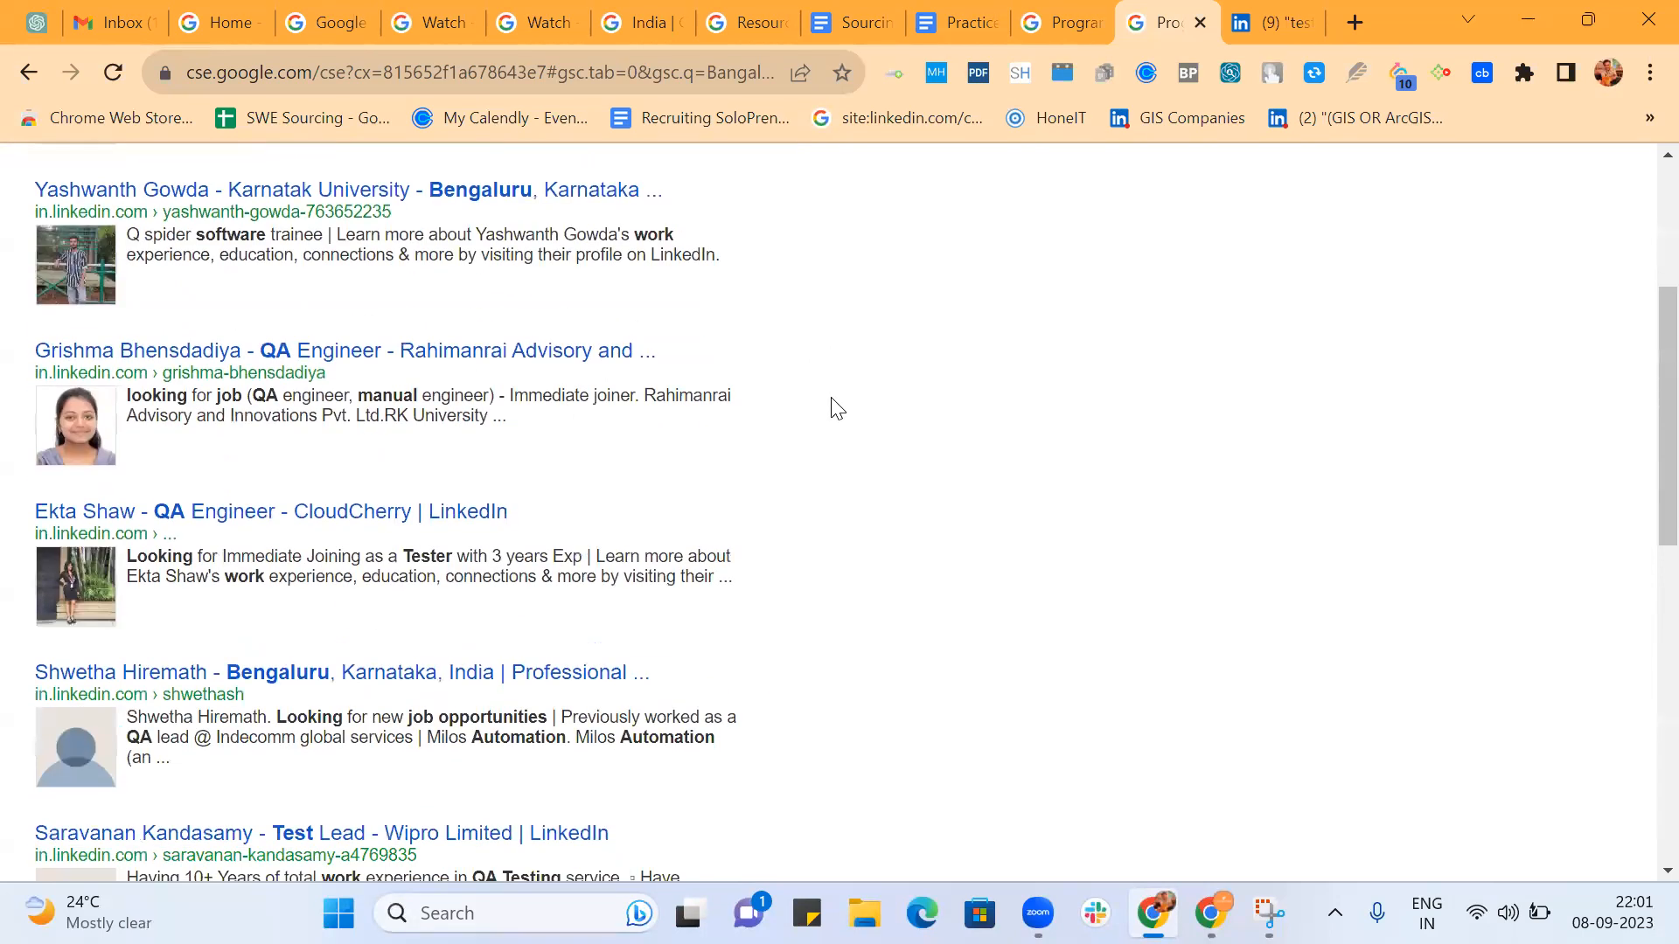
scroll(809, 525, down, 2)
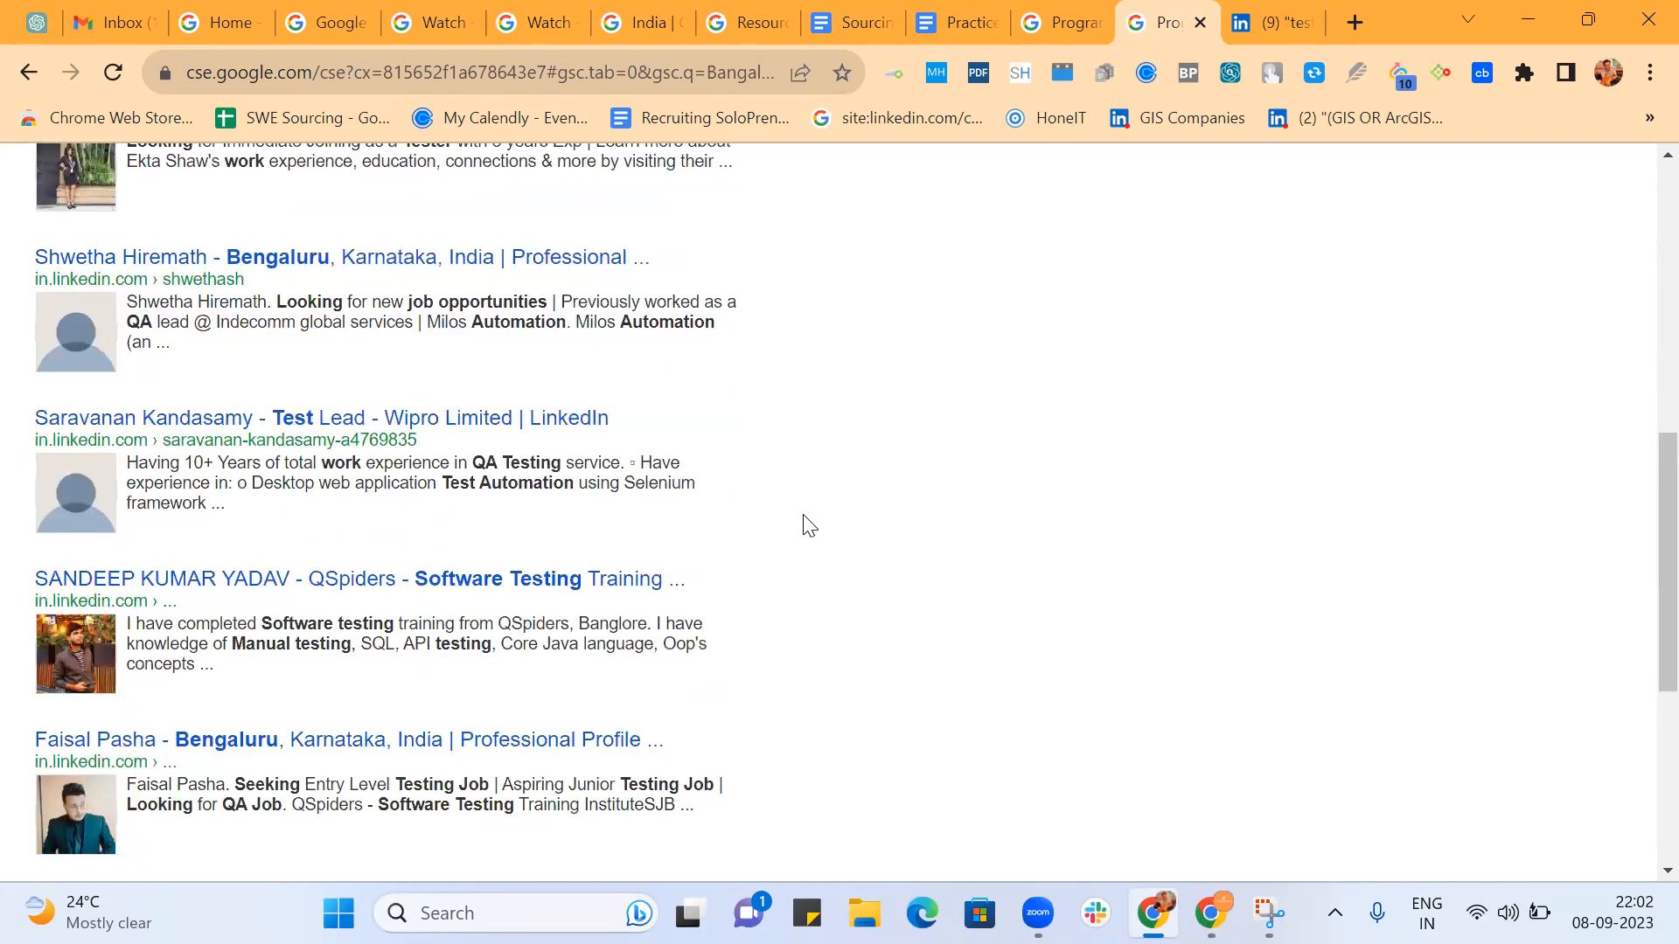
scroll(809, 525, down, 5)
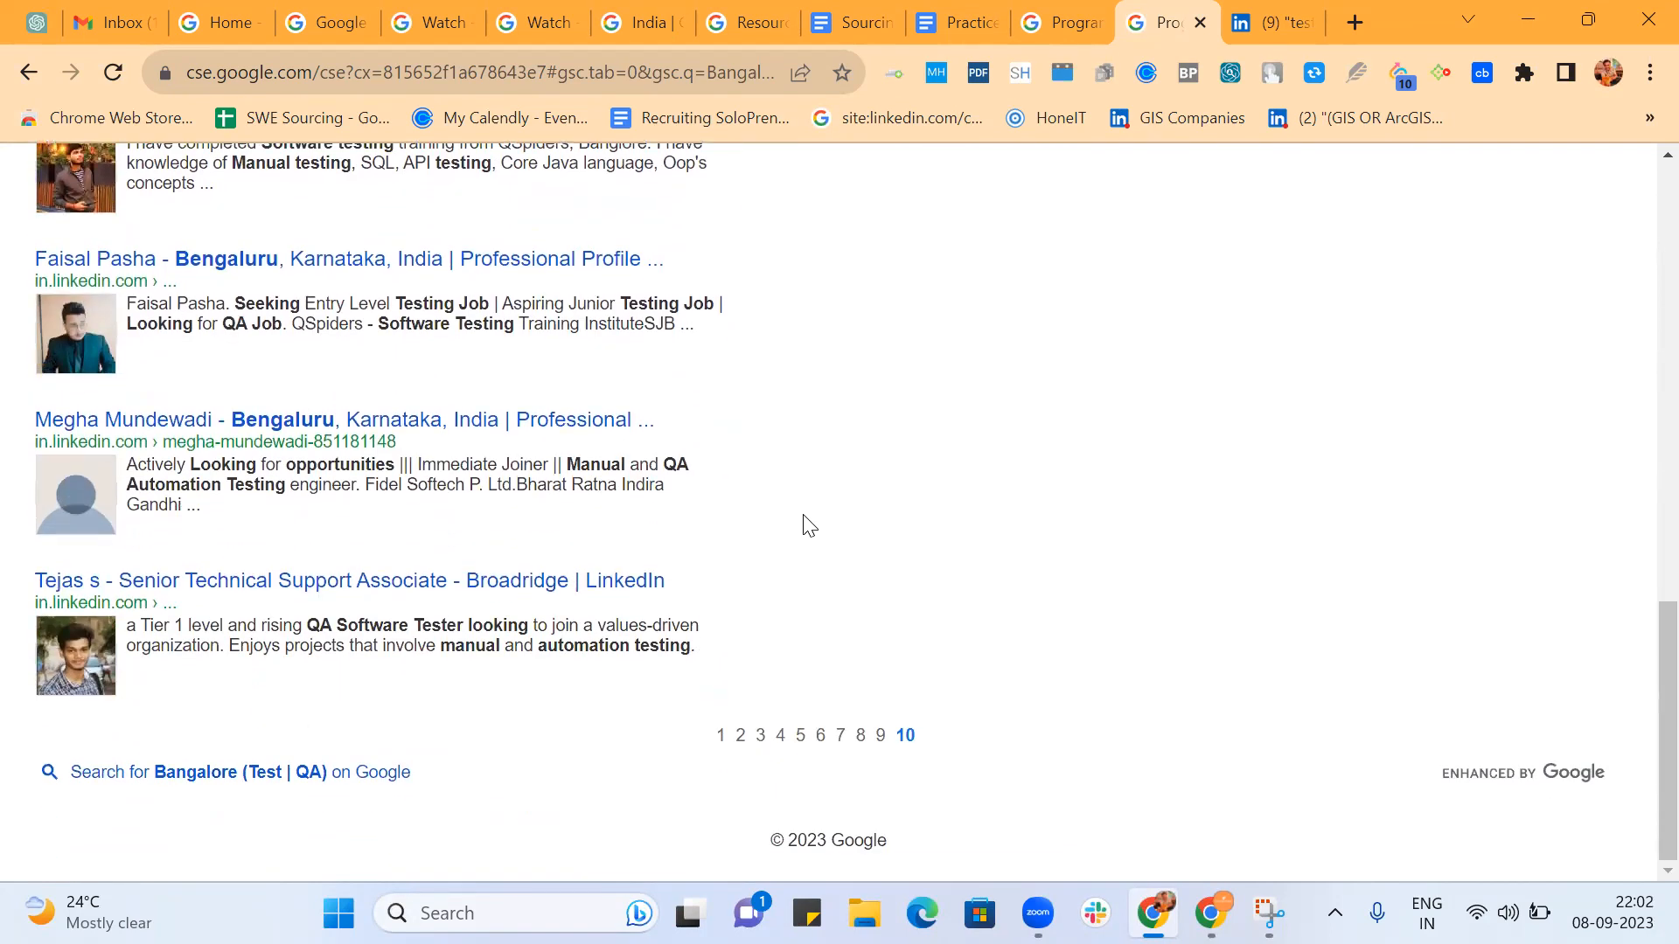
Back in the engine's search feature settings, open the query addition for editing and select its whole text.
click(1039, 25)
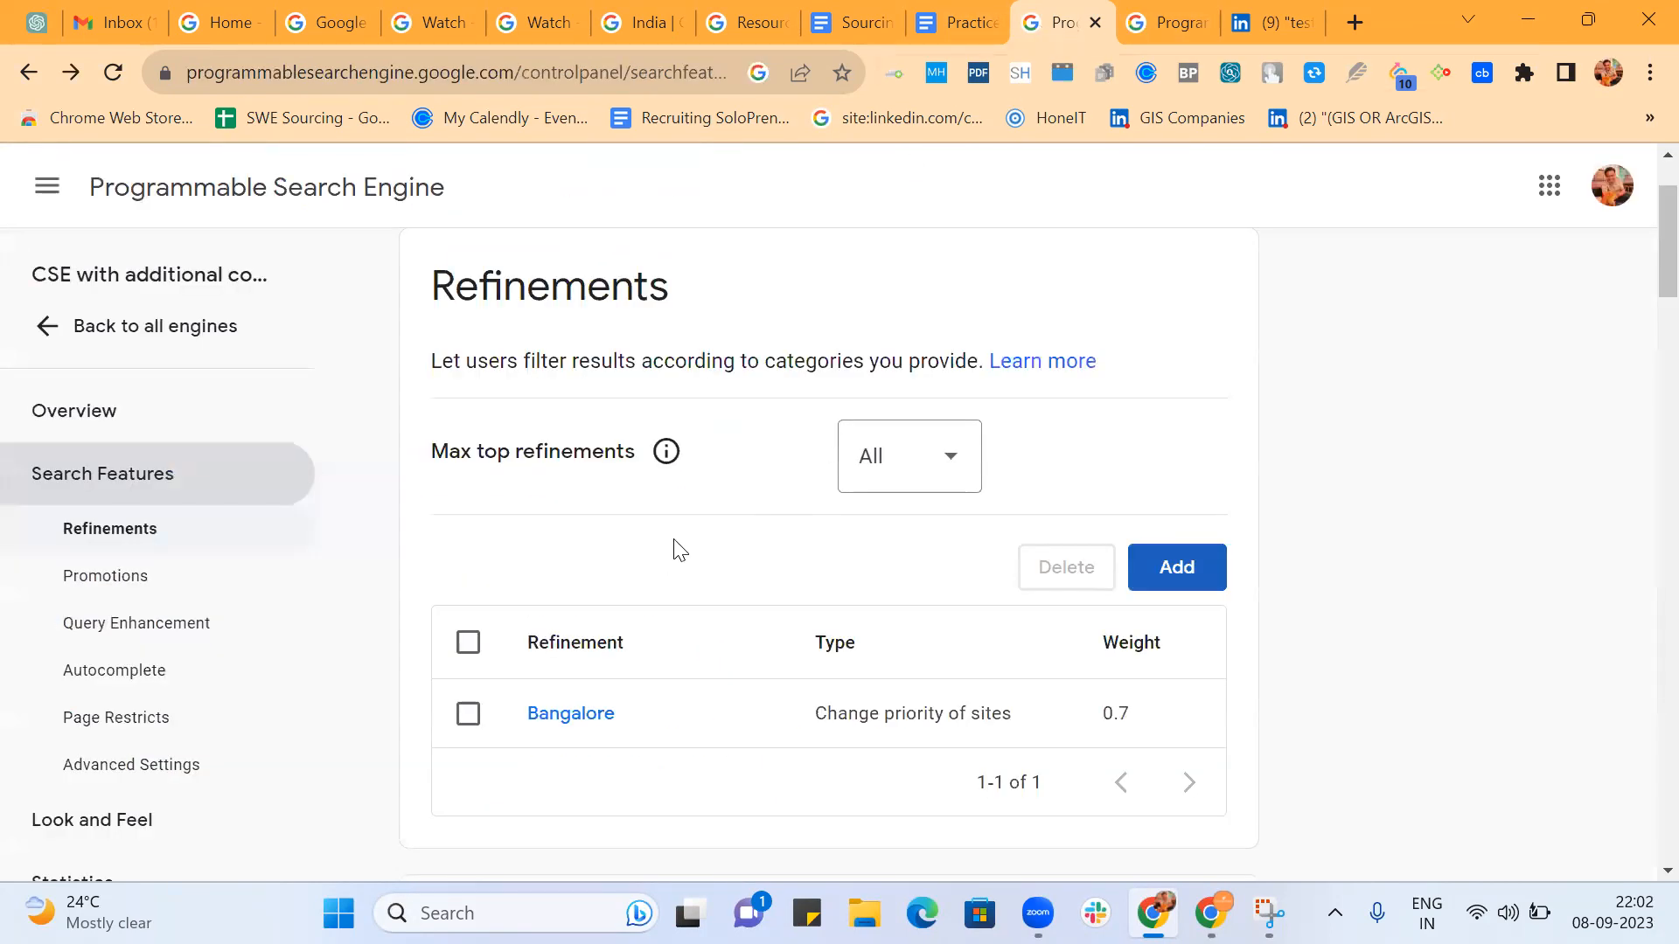
scroll(678, 549, down, 6)
scroll(738, 574, down, 4)
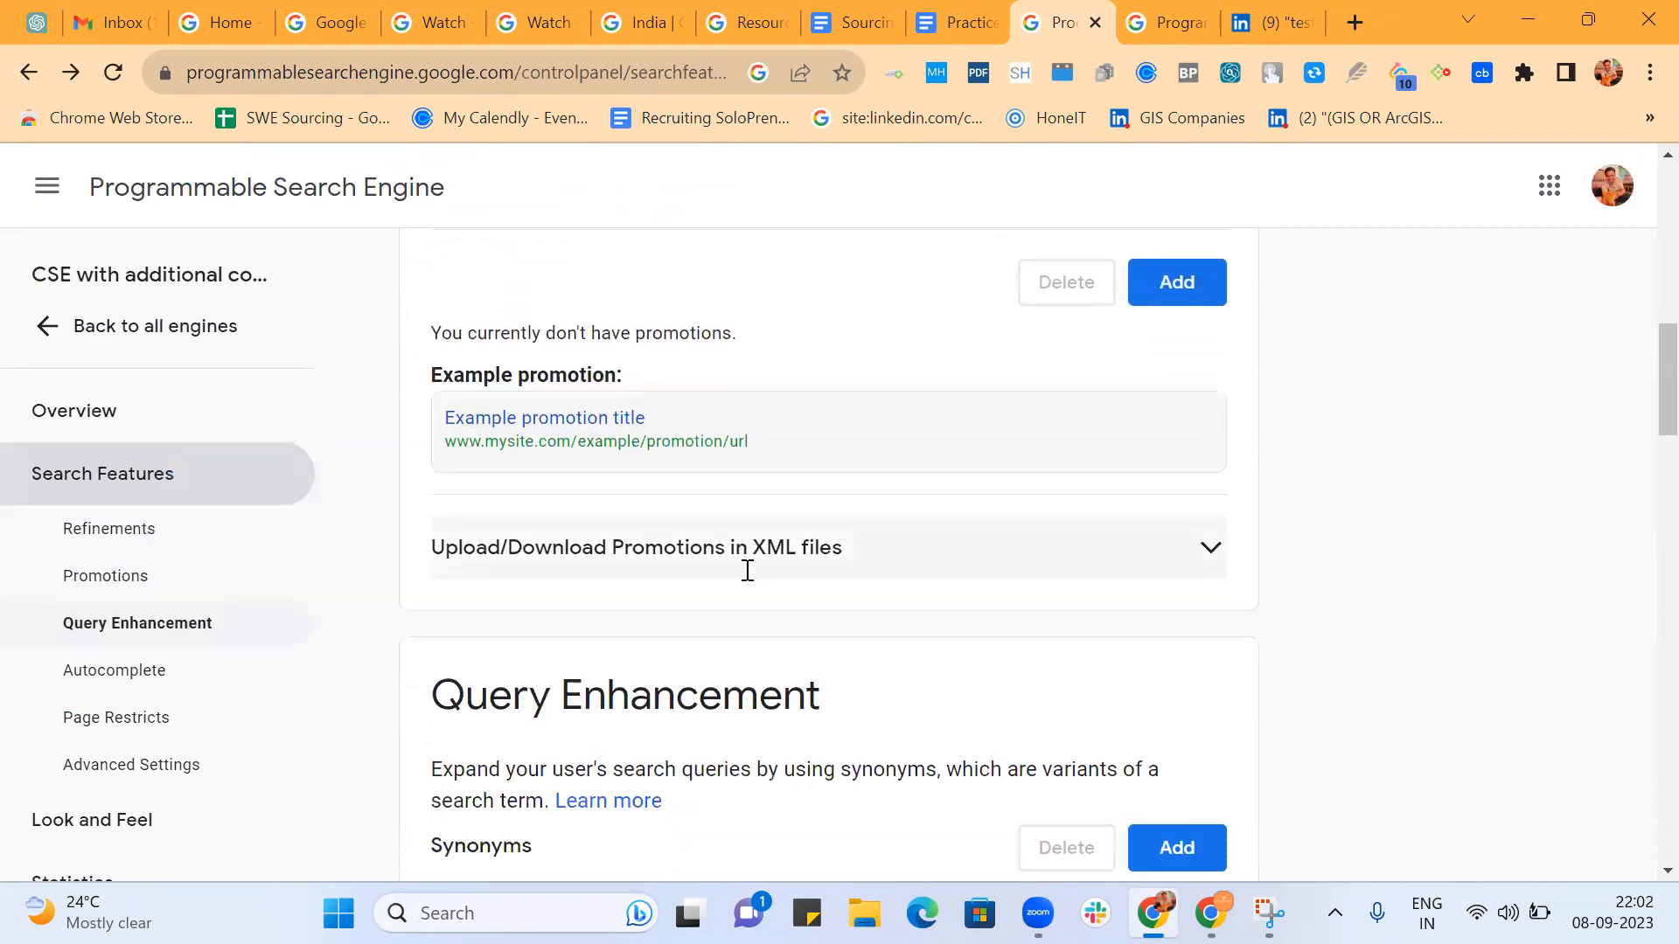
scroll(748, 572, down, 8)
click(875, 477)
triple_click(841, 506)
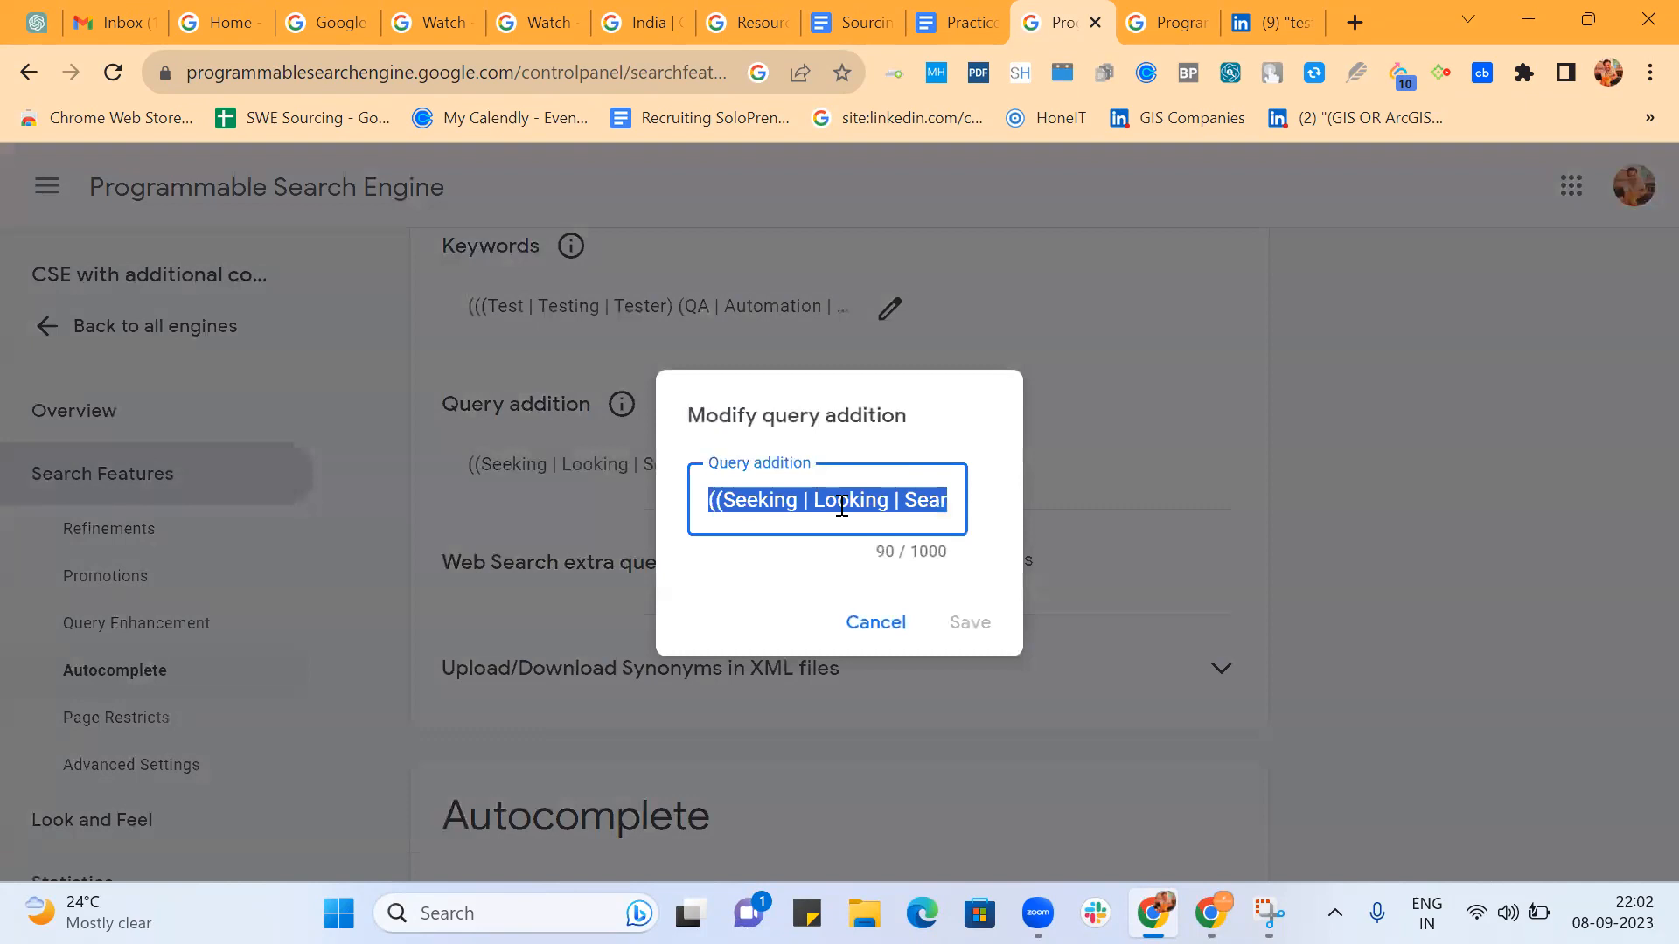
Switch to the other Chrome profile and search Google for "google cse" in a new tab.
click(1608, 75)
click(1428, 567)
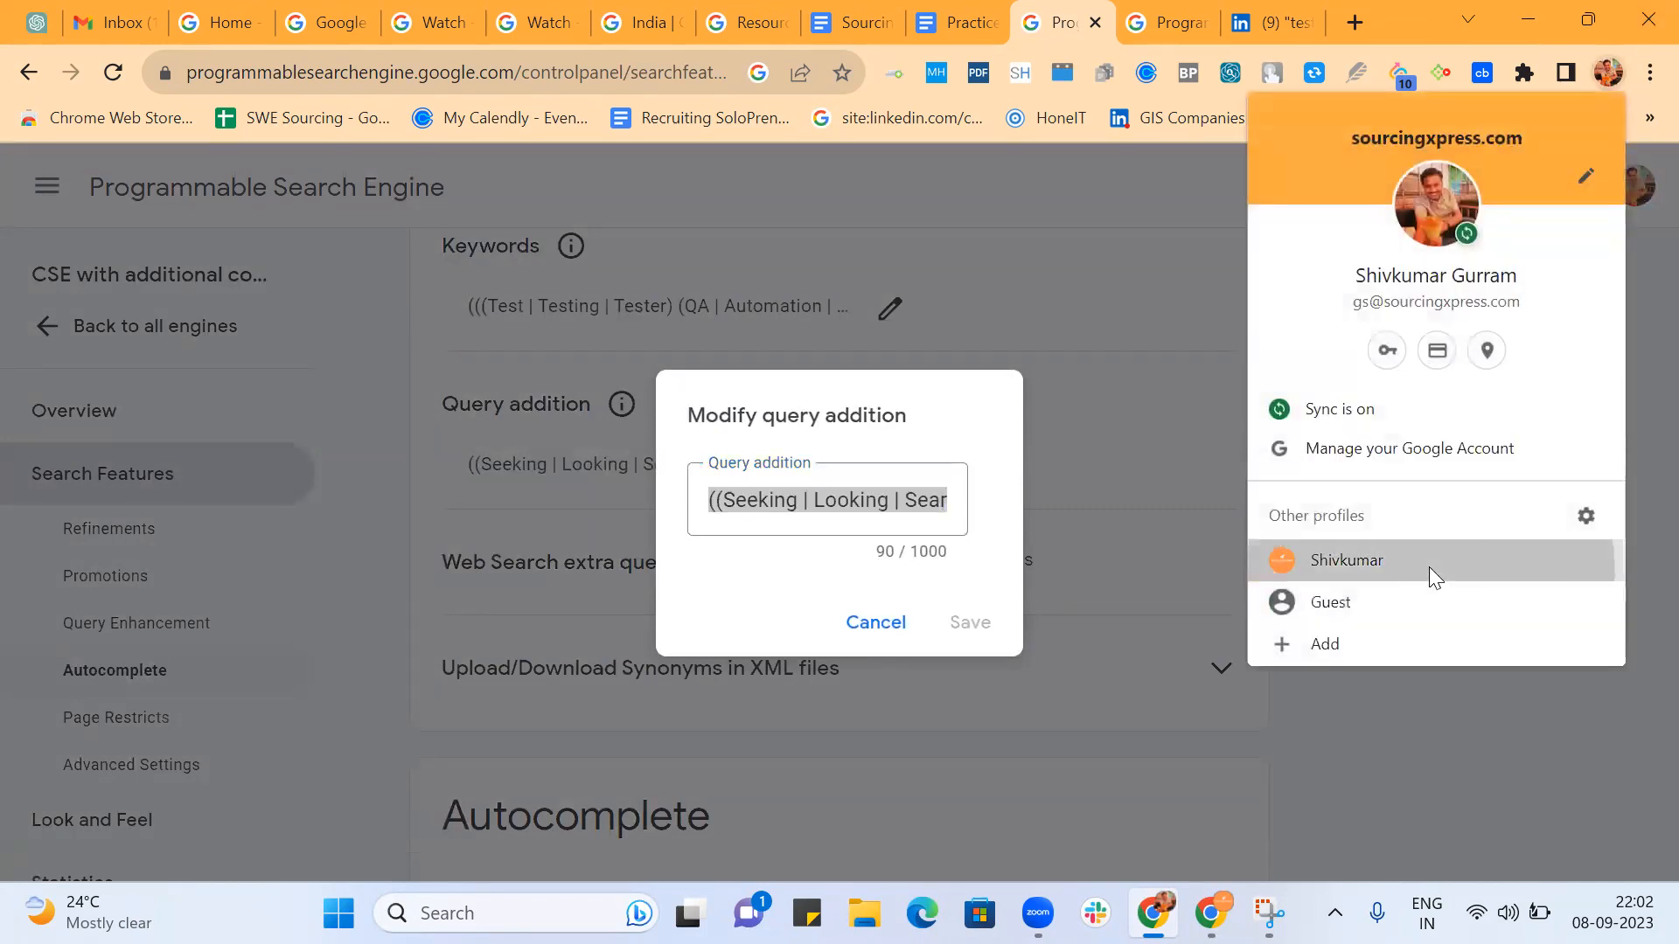
click(1355, 21)
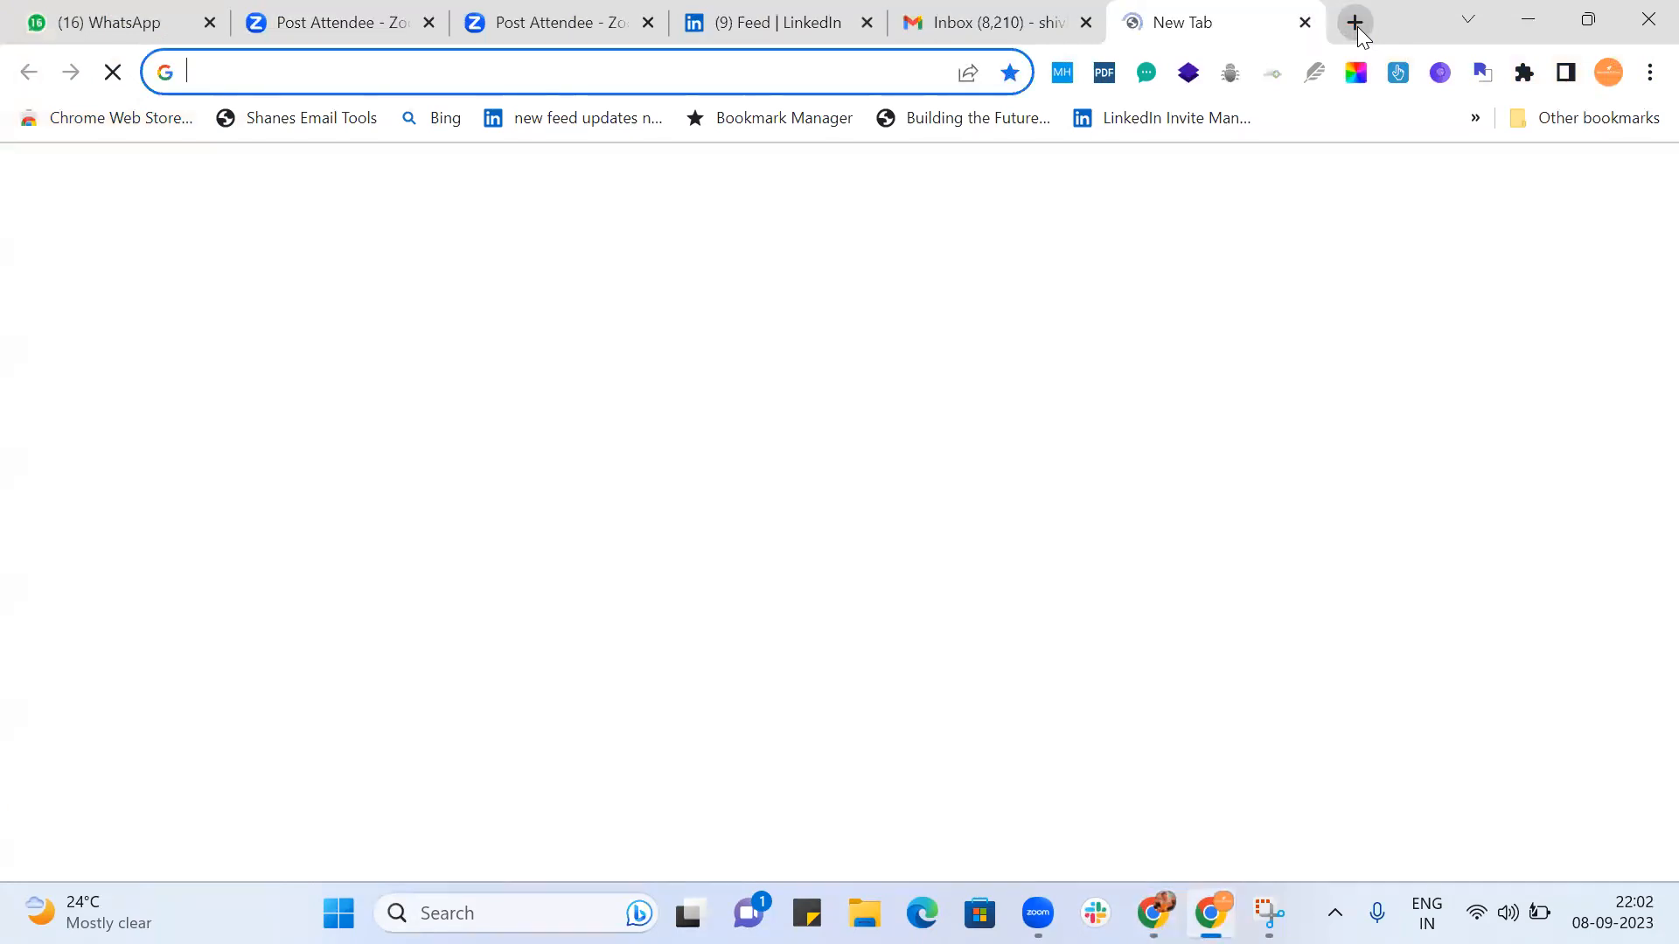
text(google)
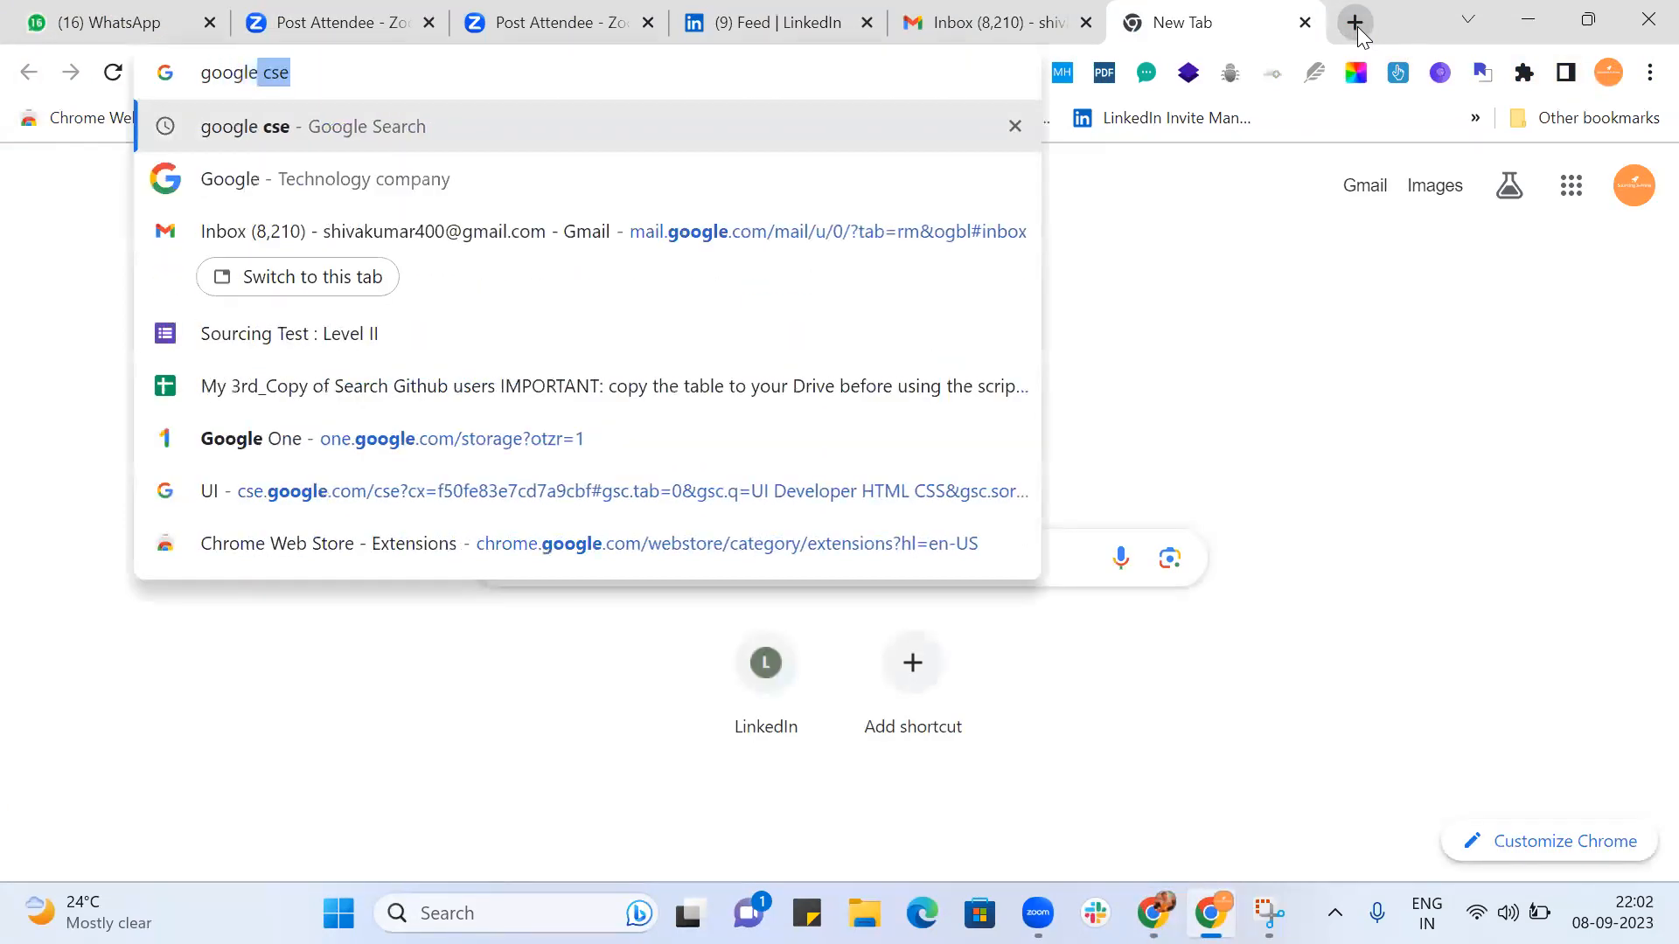
text( cse)
key(Return)
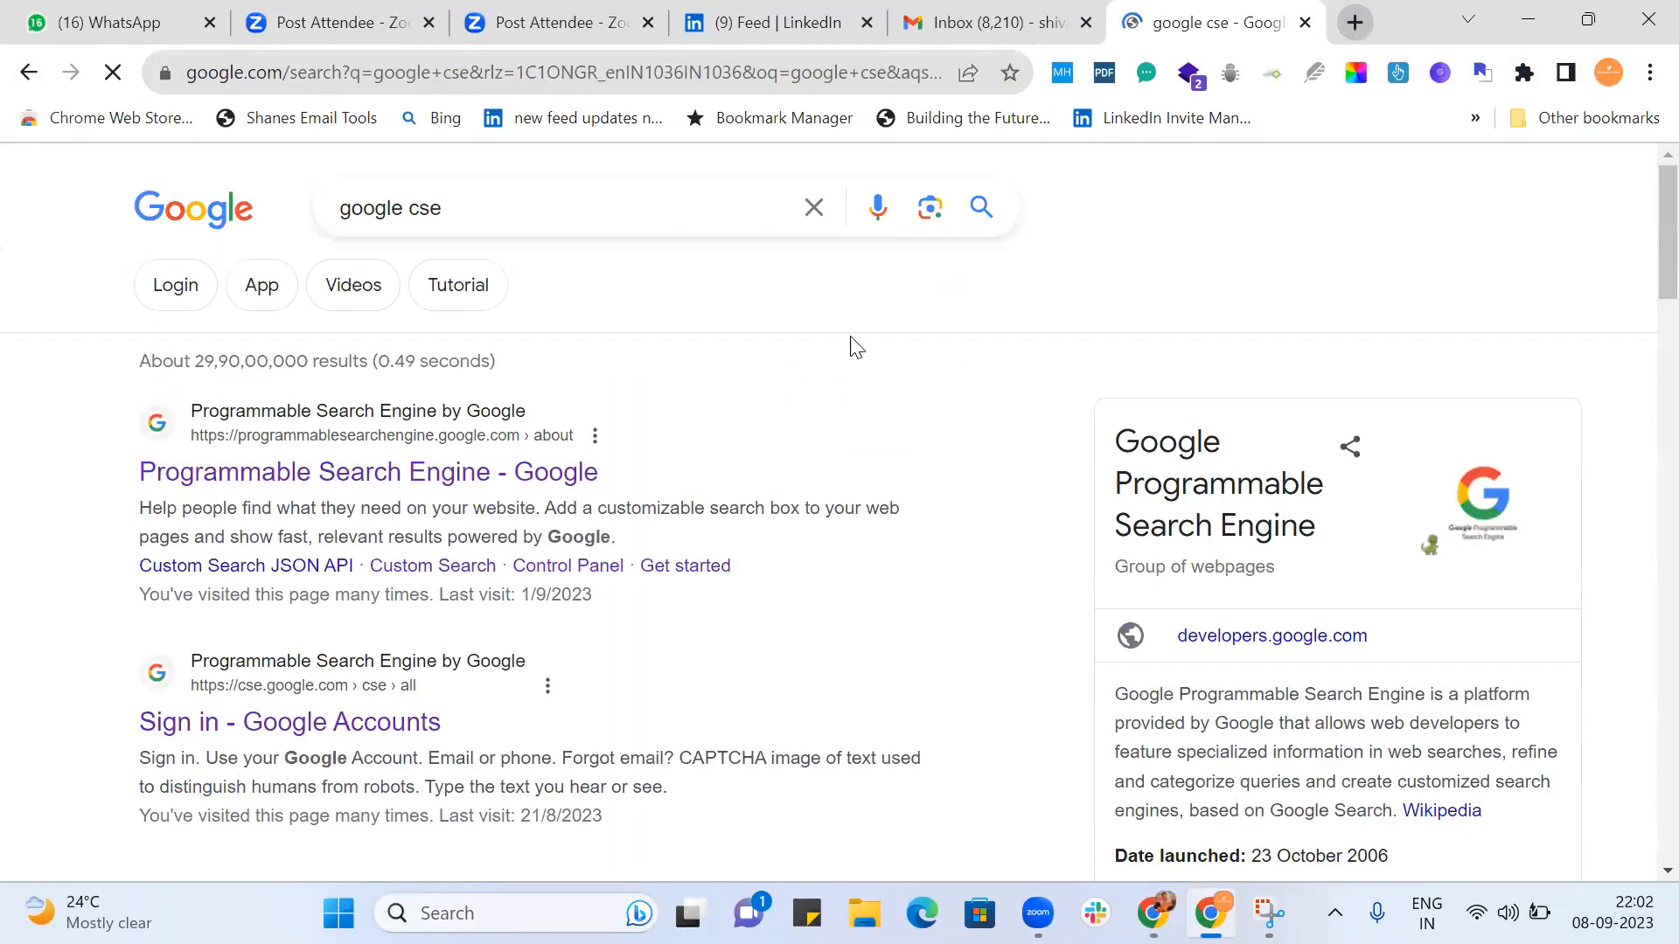
Go through the Programmable Search Engine site to the list of all engines and open the SDE2 Linkedin engine's overview.
click(549, 481)
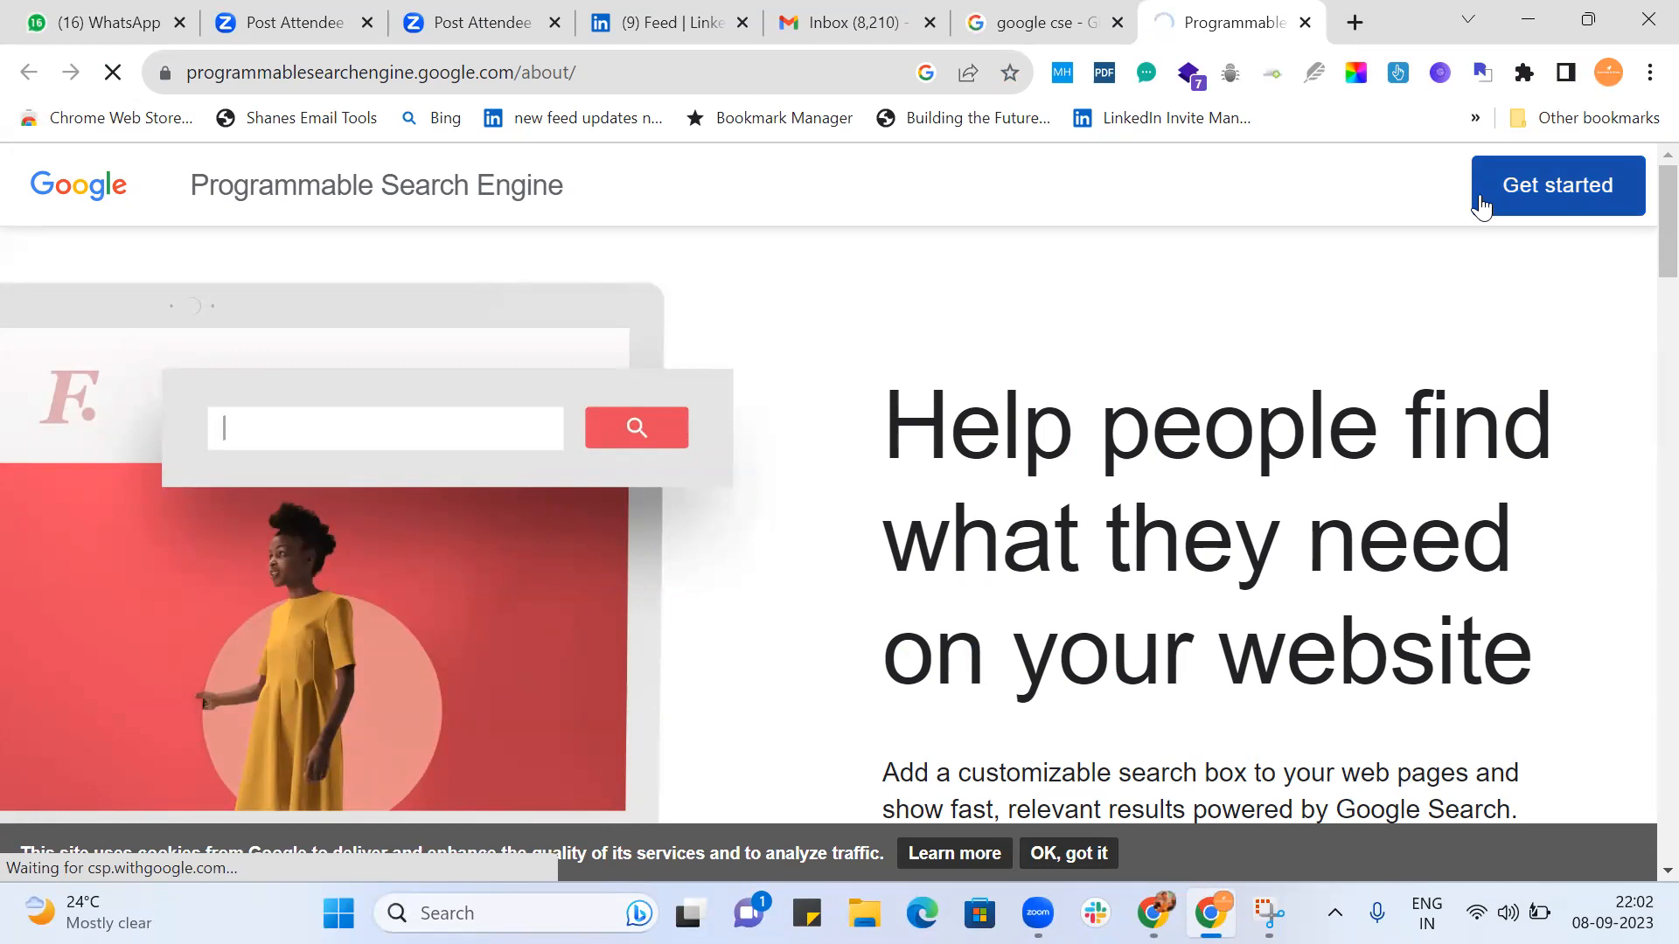
click(1481, 205)
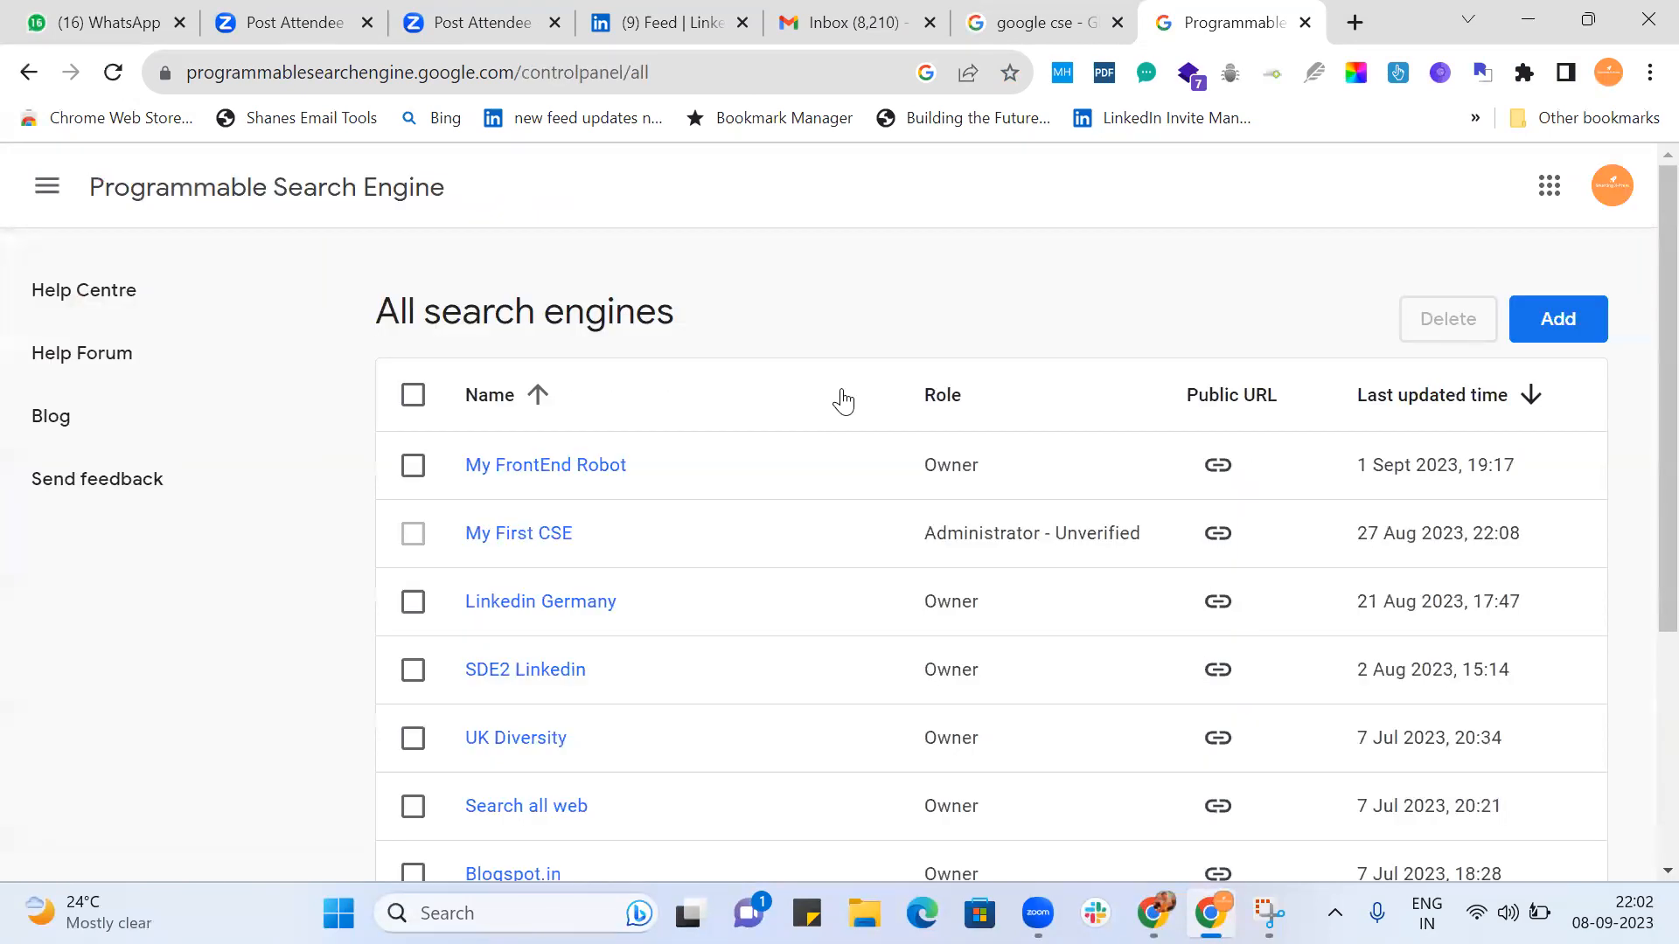
scroll(843, 401, down, 2)
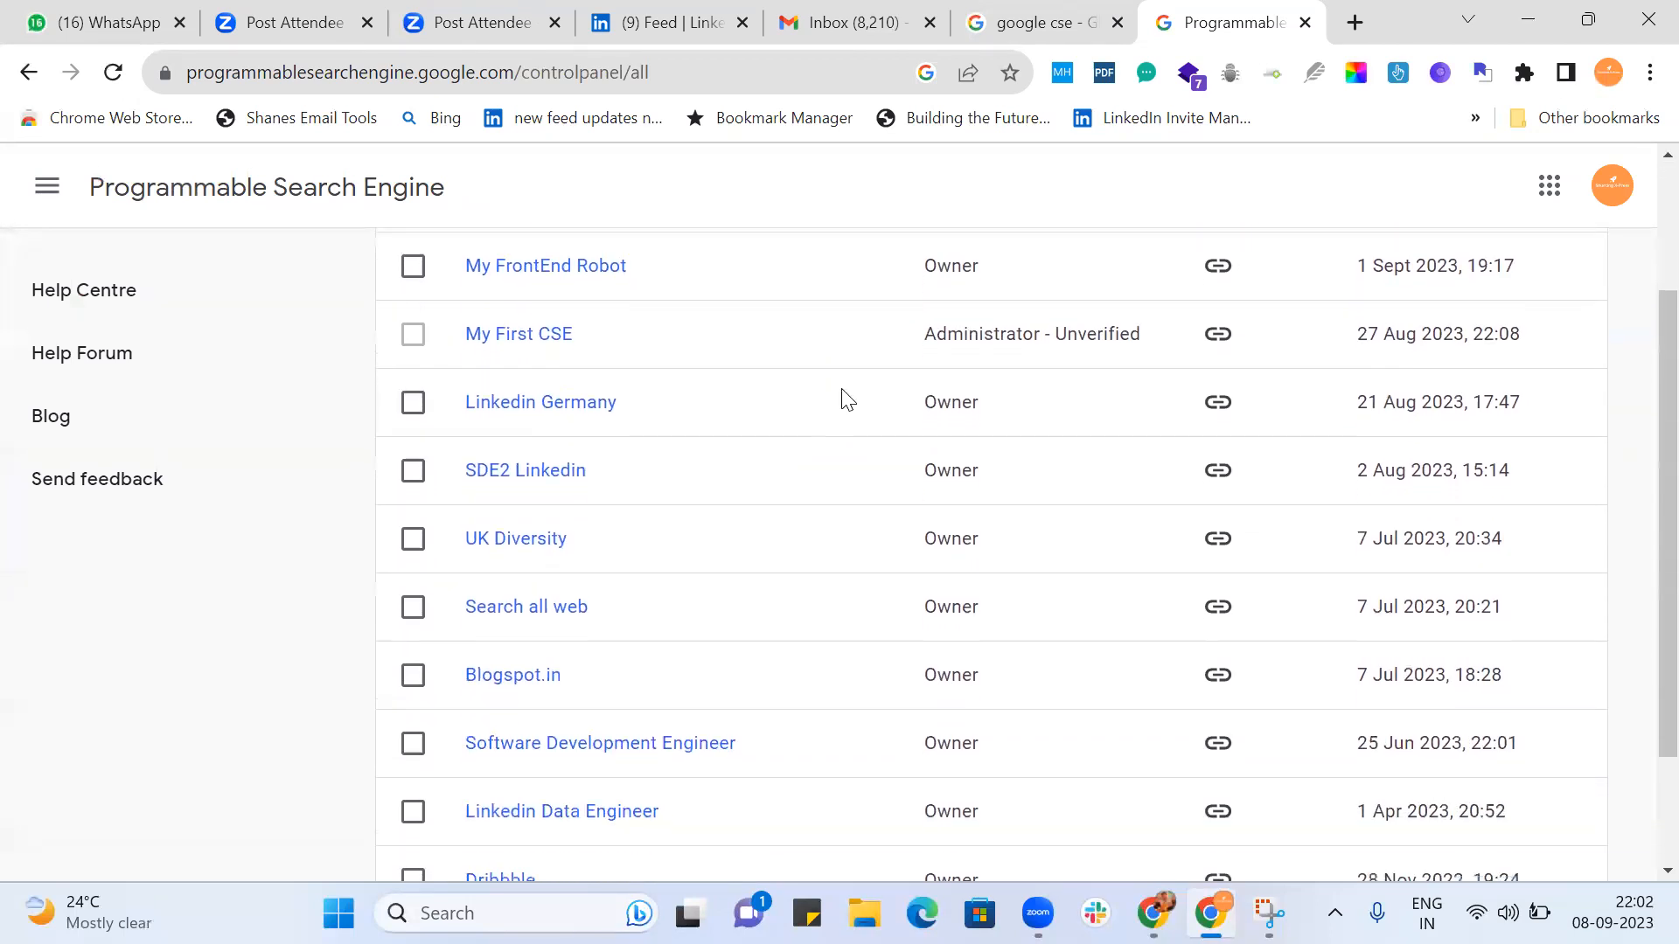
click(512, 478)
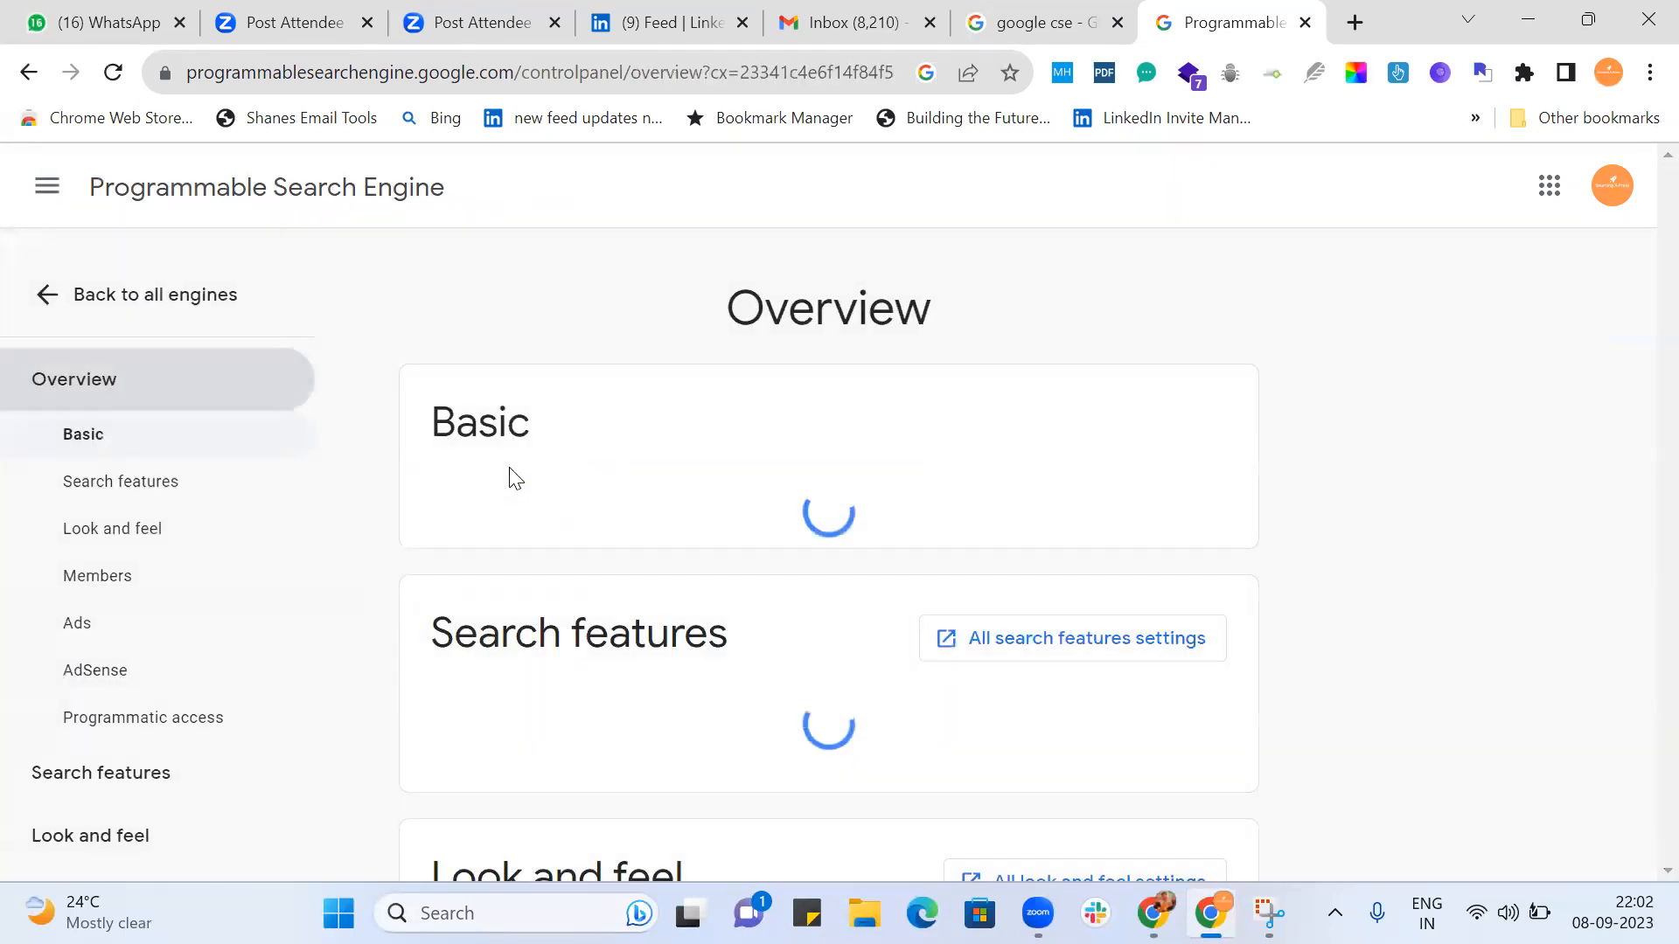
scroll(1361, 461, down, 3)
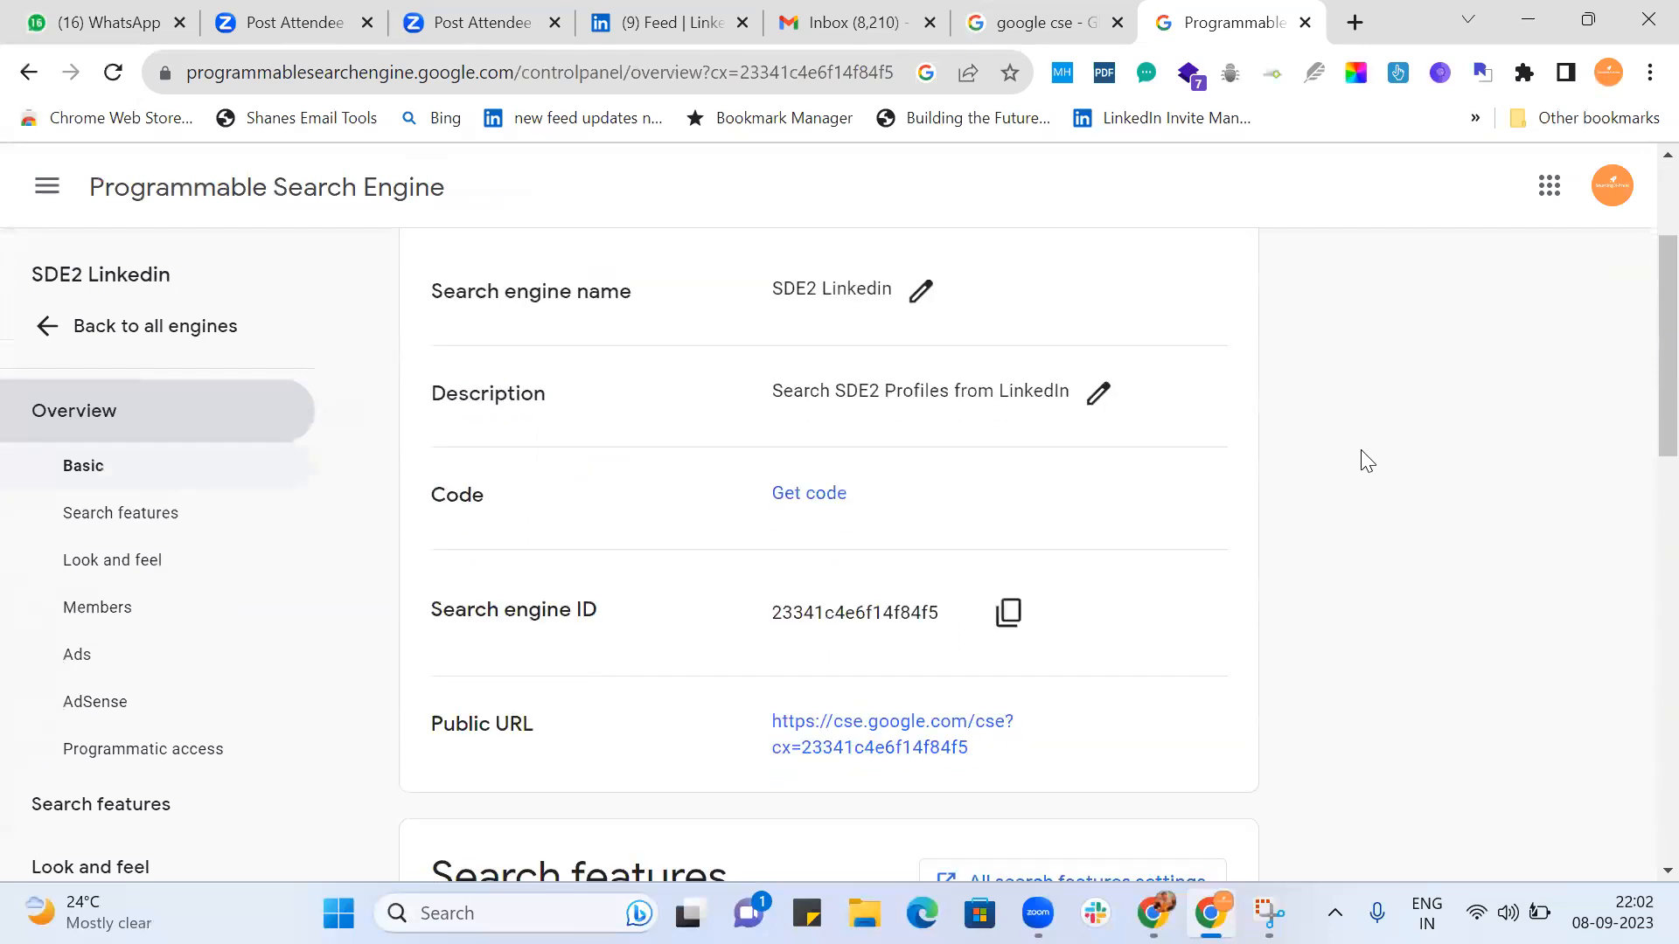
Open the SDE2 Linkedin engine's public search page and search it for "sde".
scroll(1238, 507, down, 2)
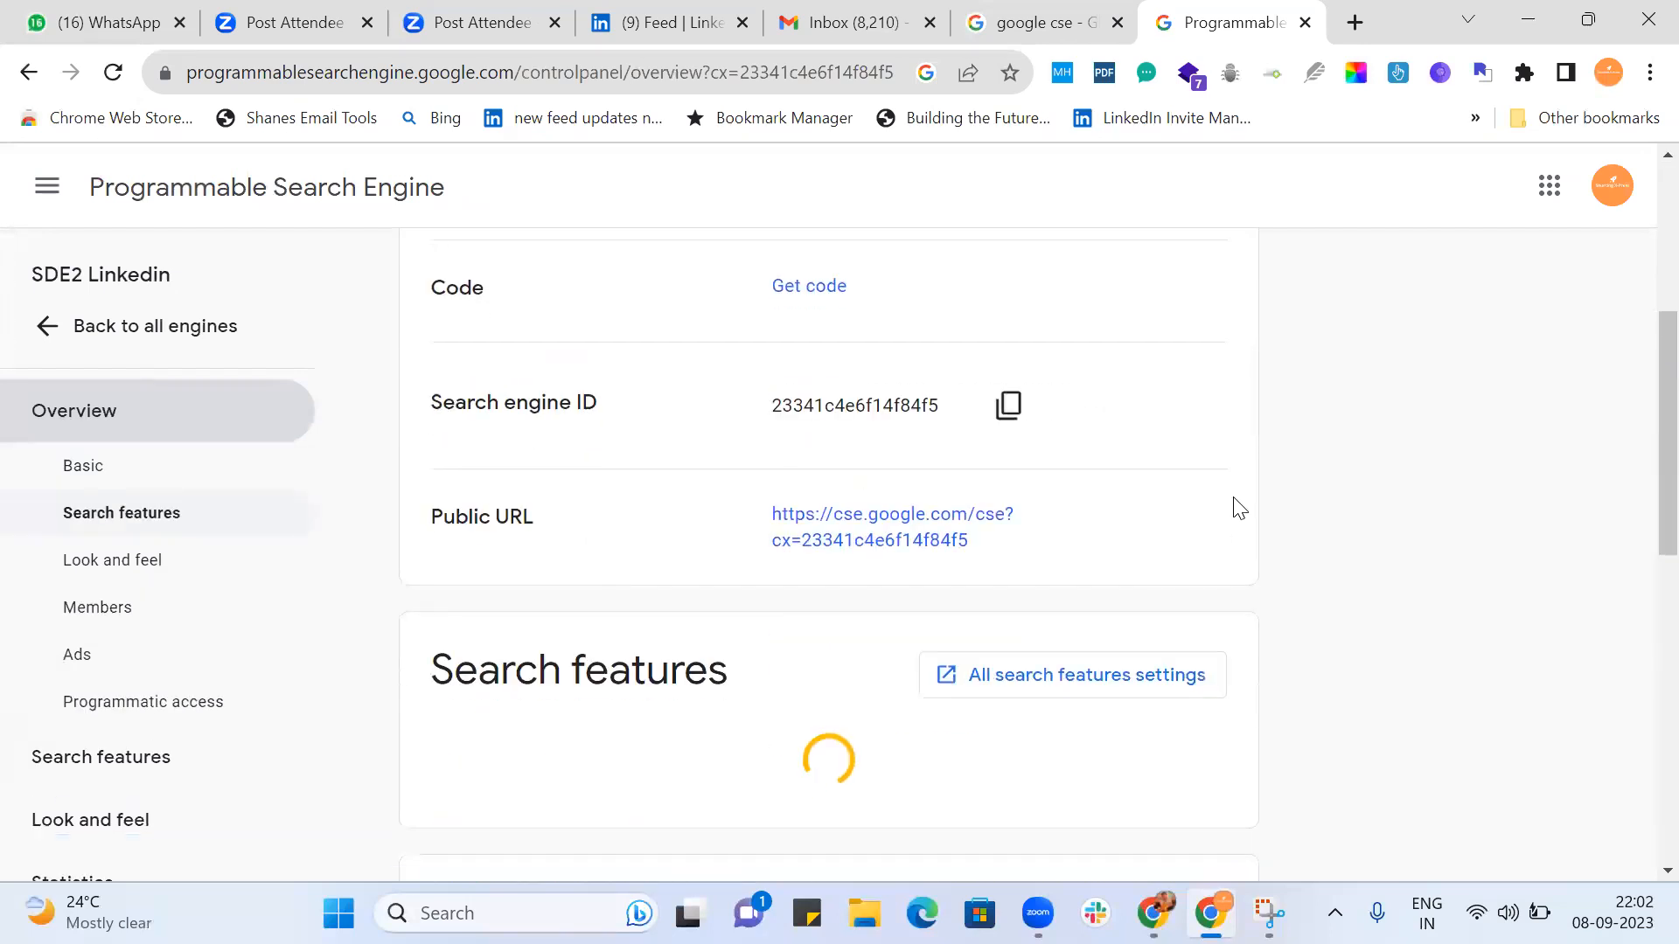
ctrl+click(968, 525)
click(1187, 29)
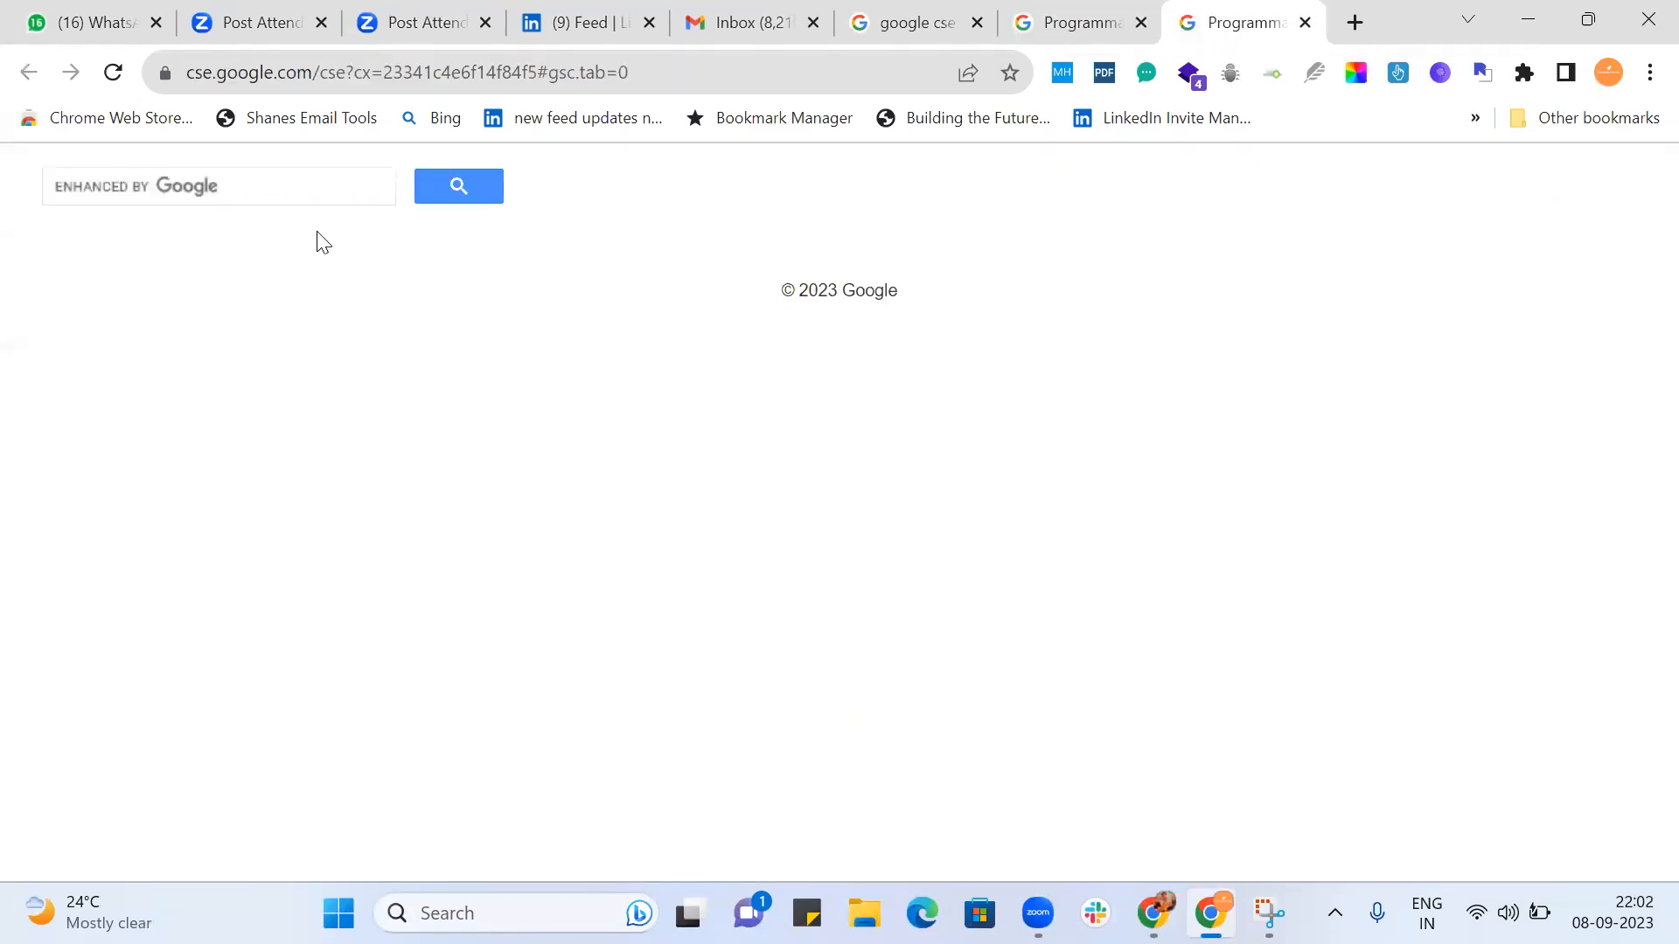
click(276, 190)
text(sde)
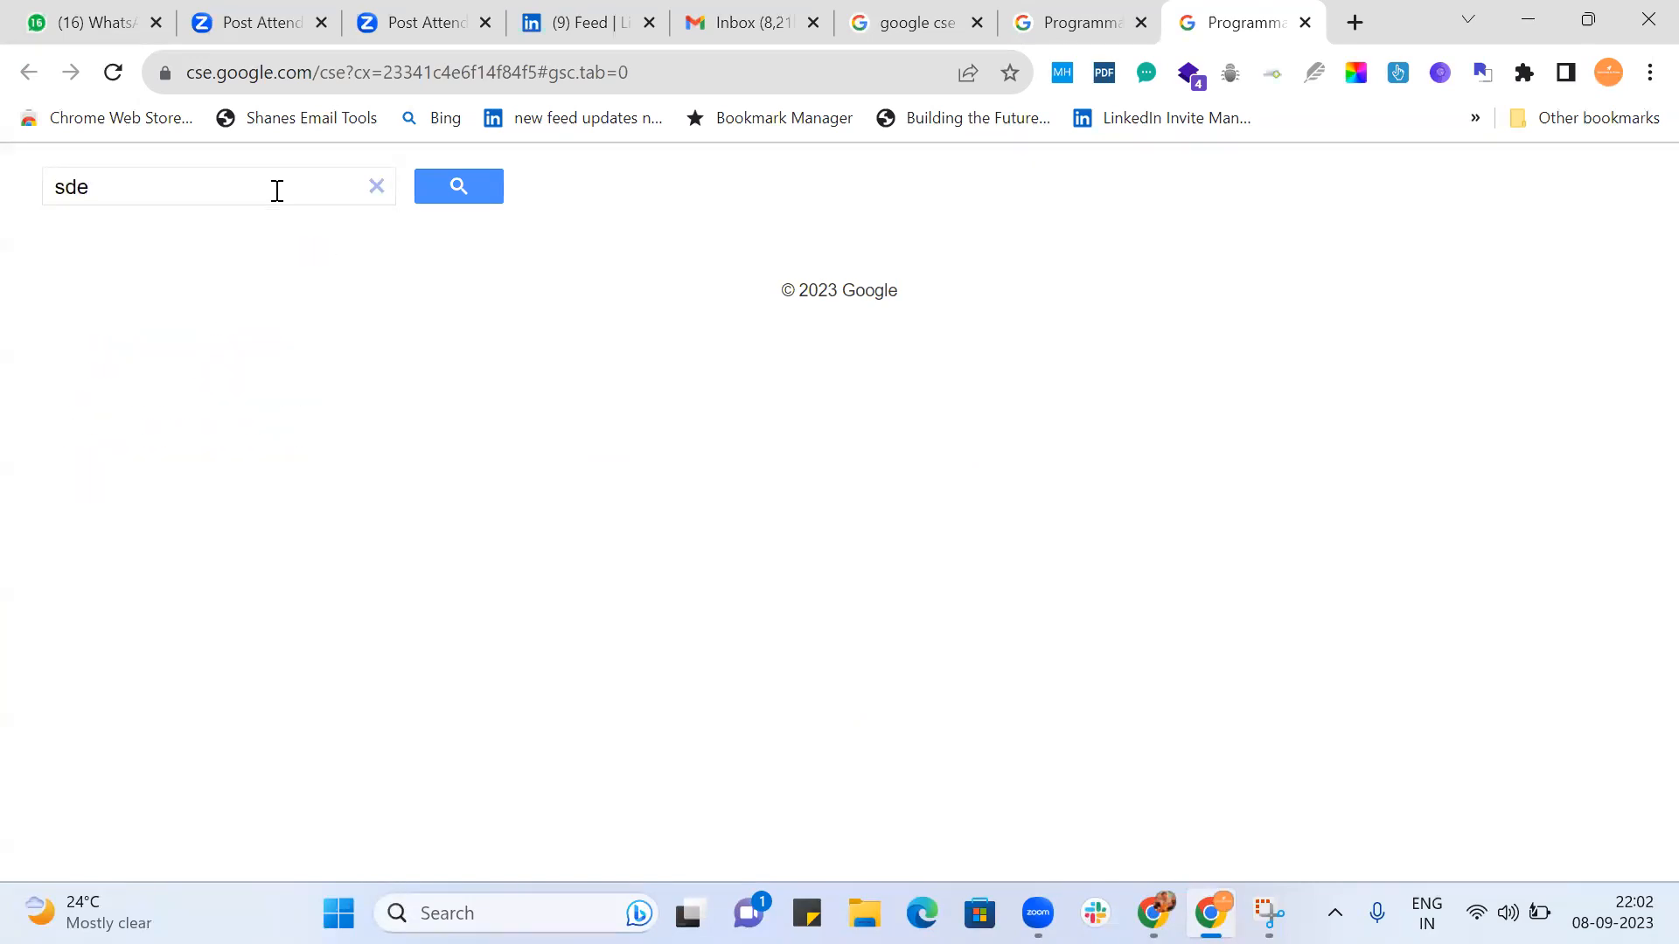
key(Return)
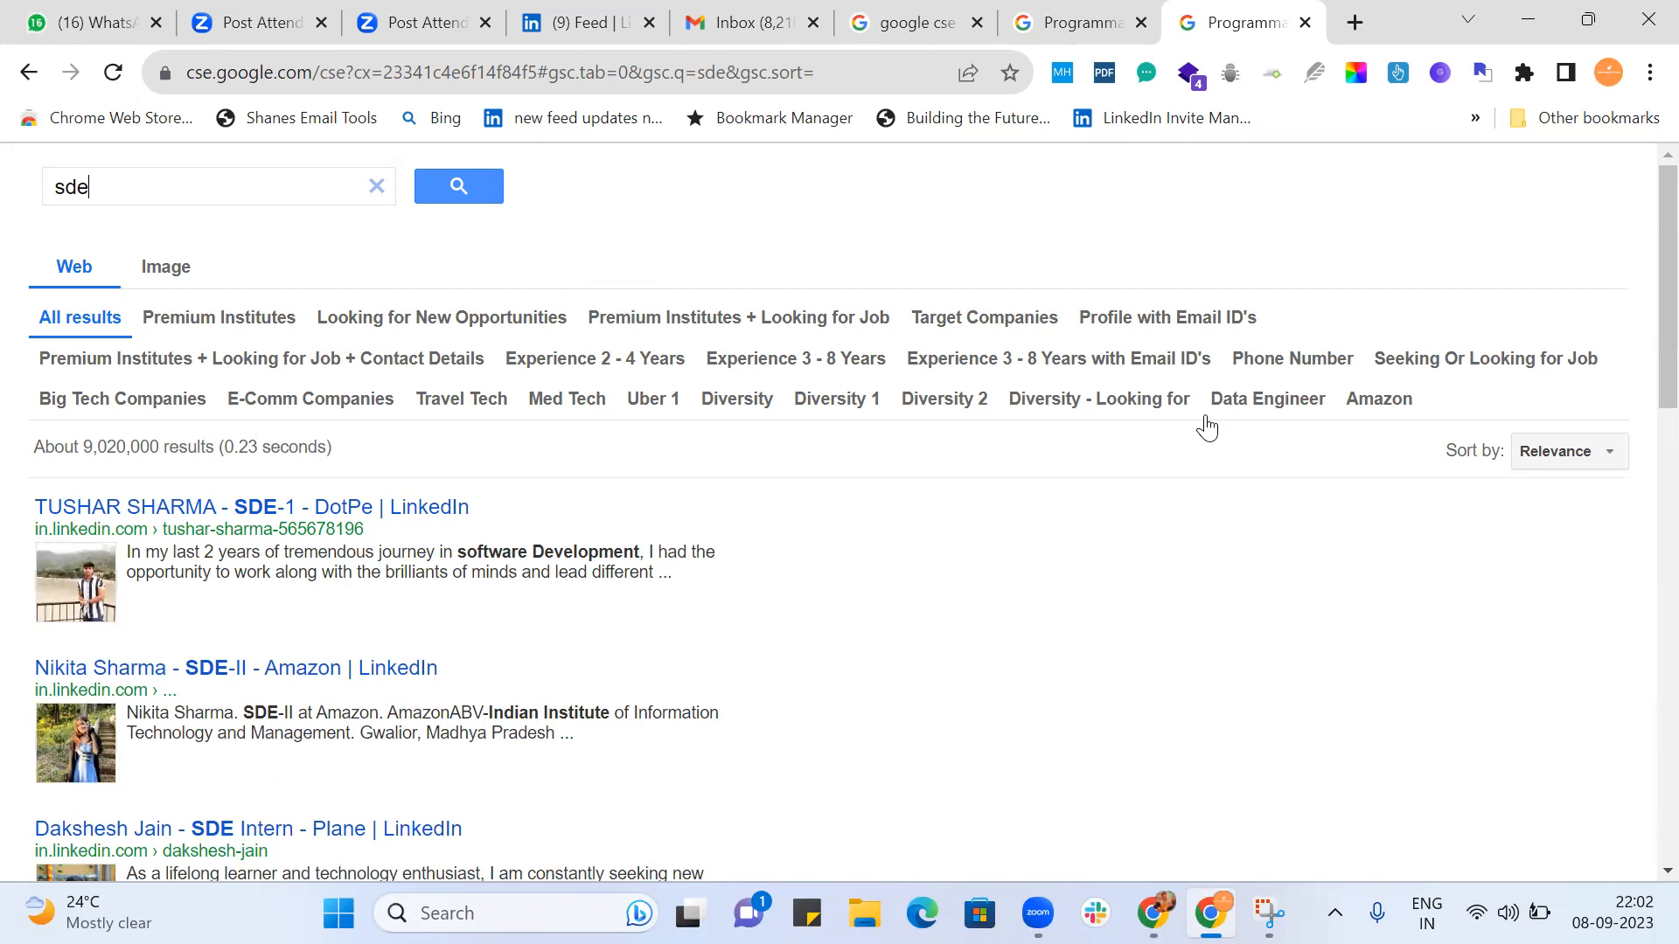
Refine the results by Diversity - Looking for, switch to the Diversity 2 refinement, and look through its profiles.
click(1058, 409)
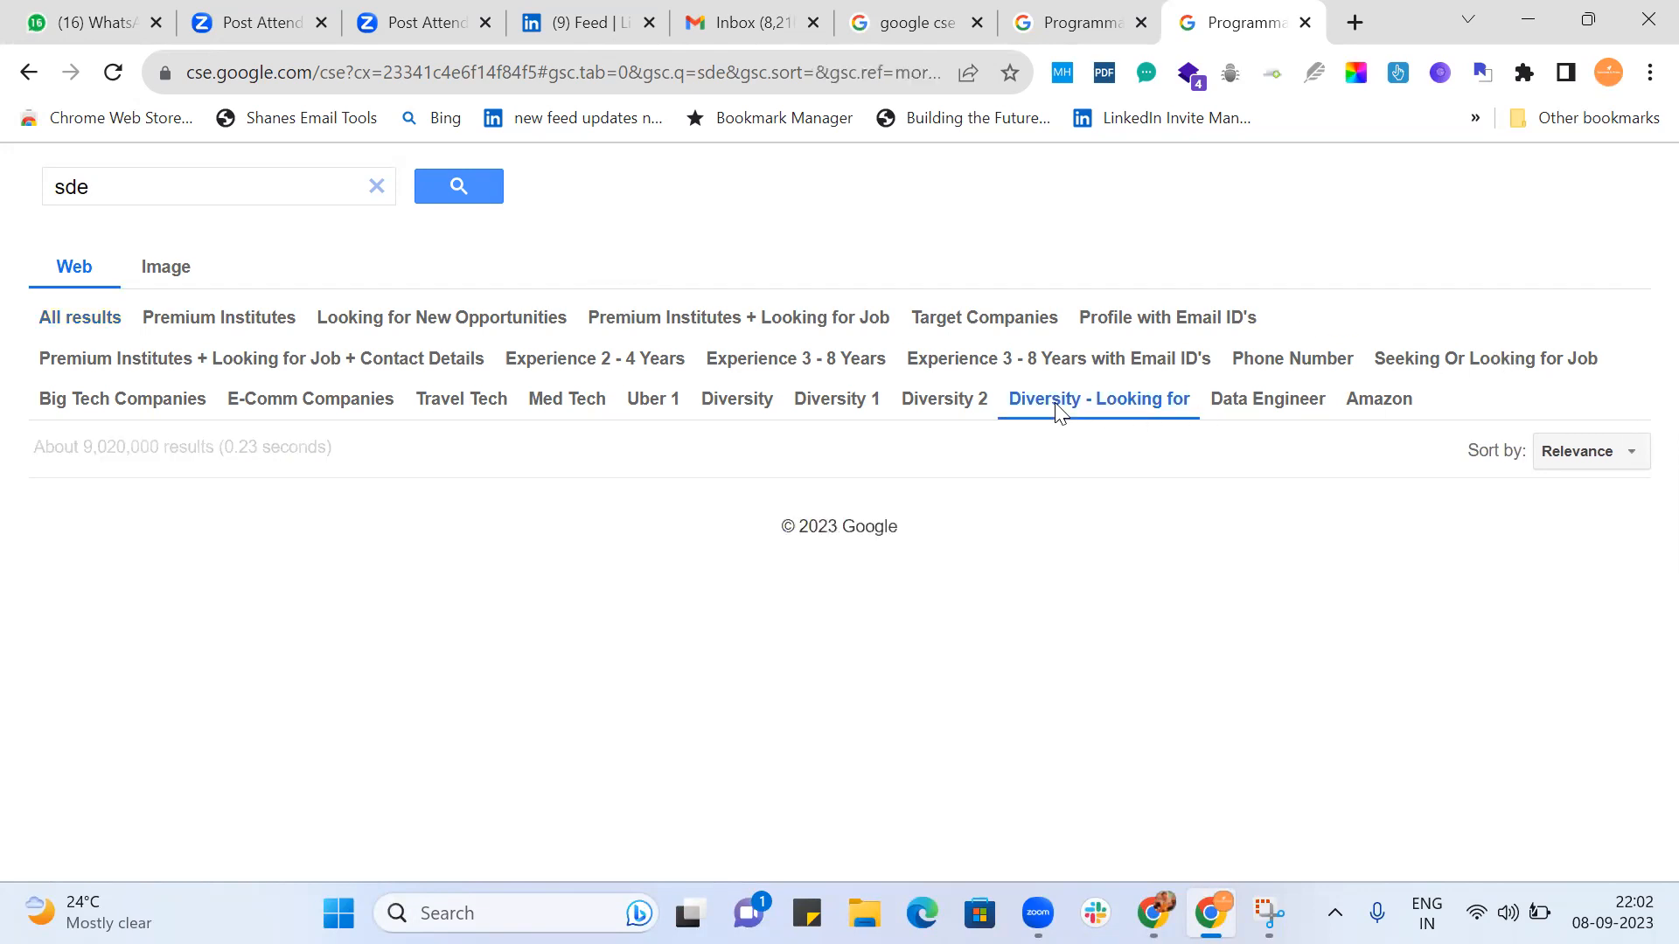
click(916, 409)
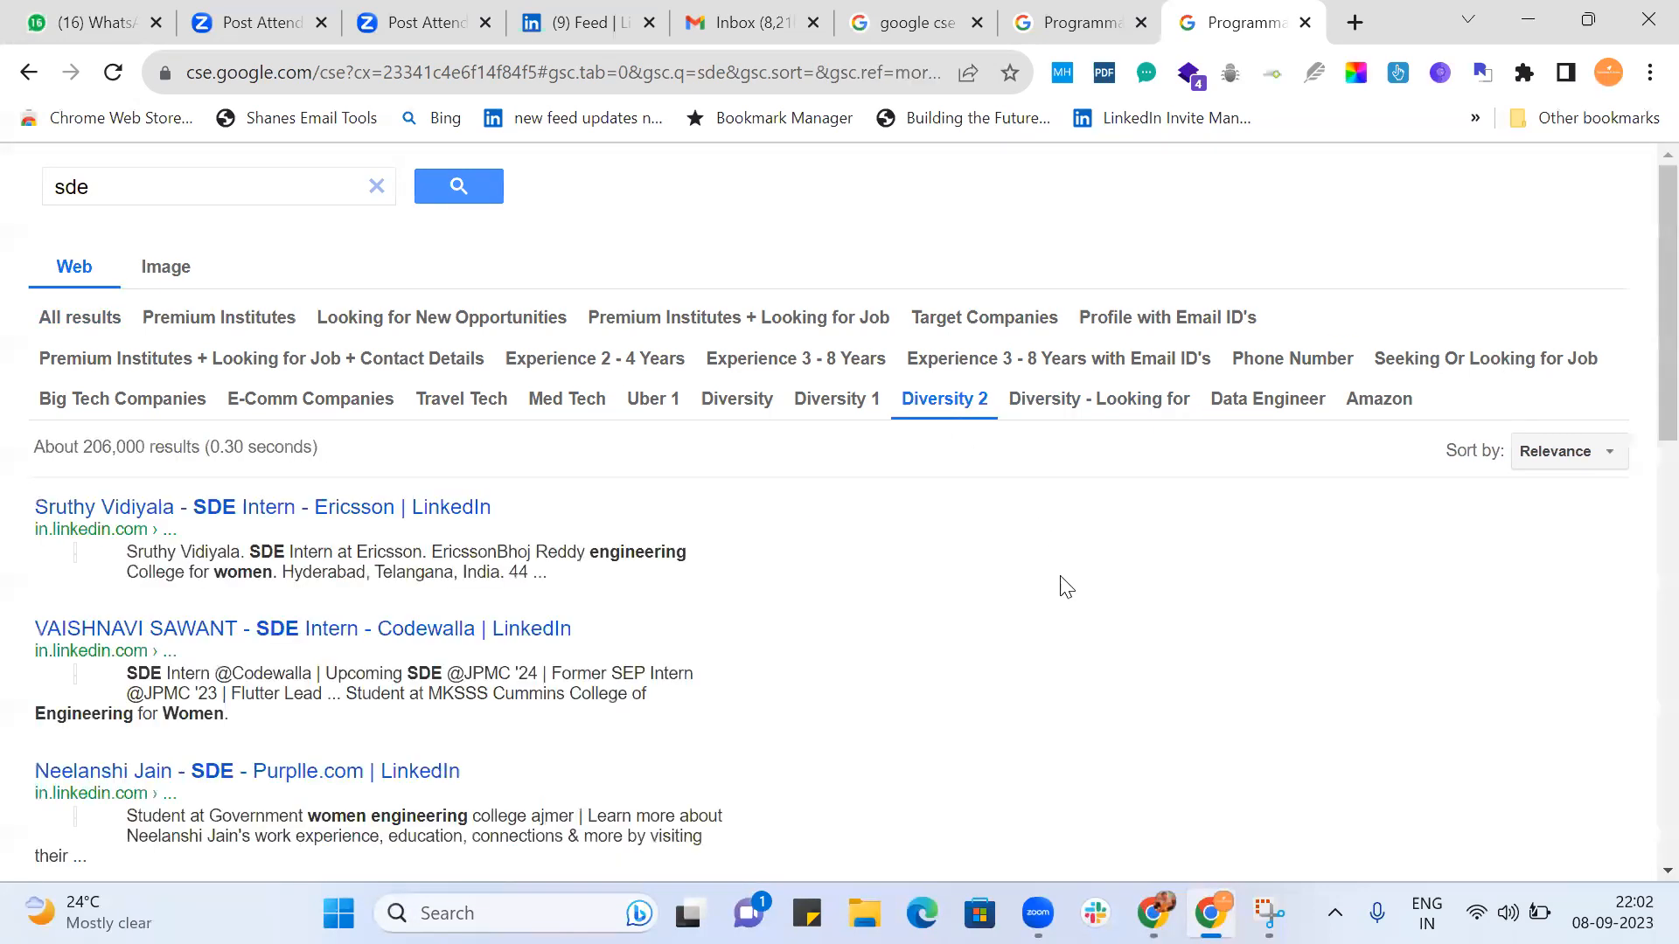
scroll(1065, 586, down, 3)
scroll(1065, 586, down, 6)
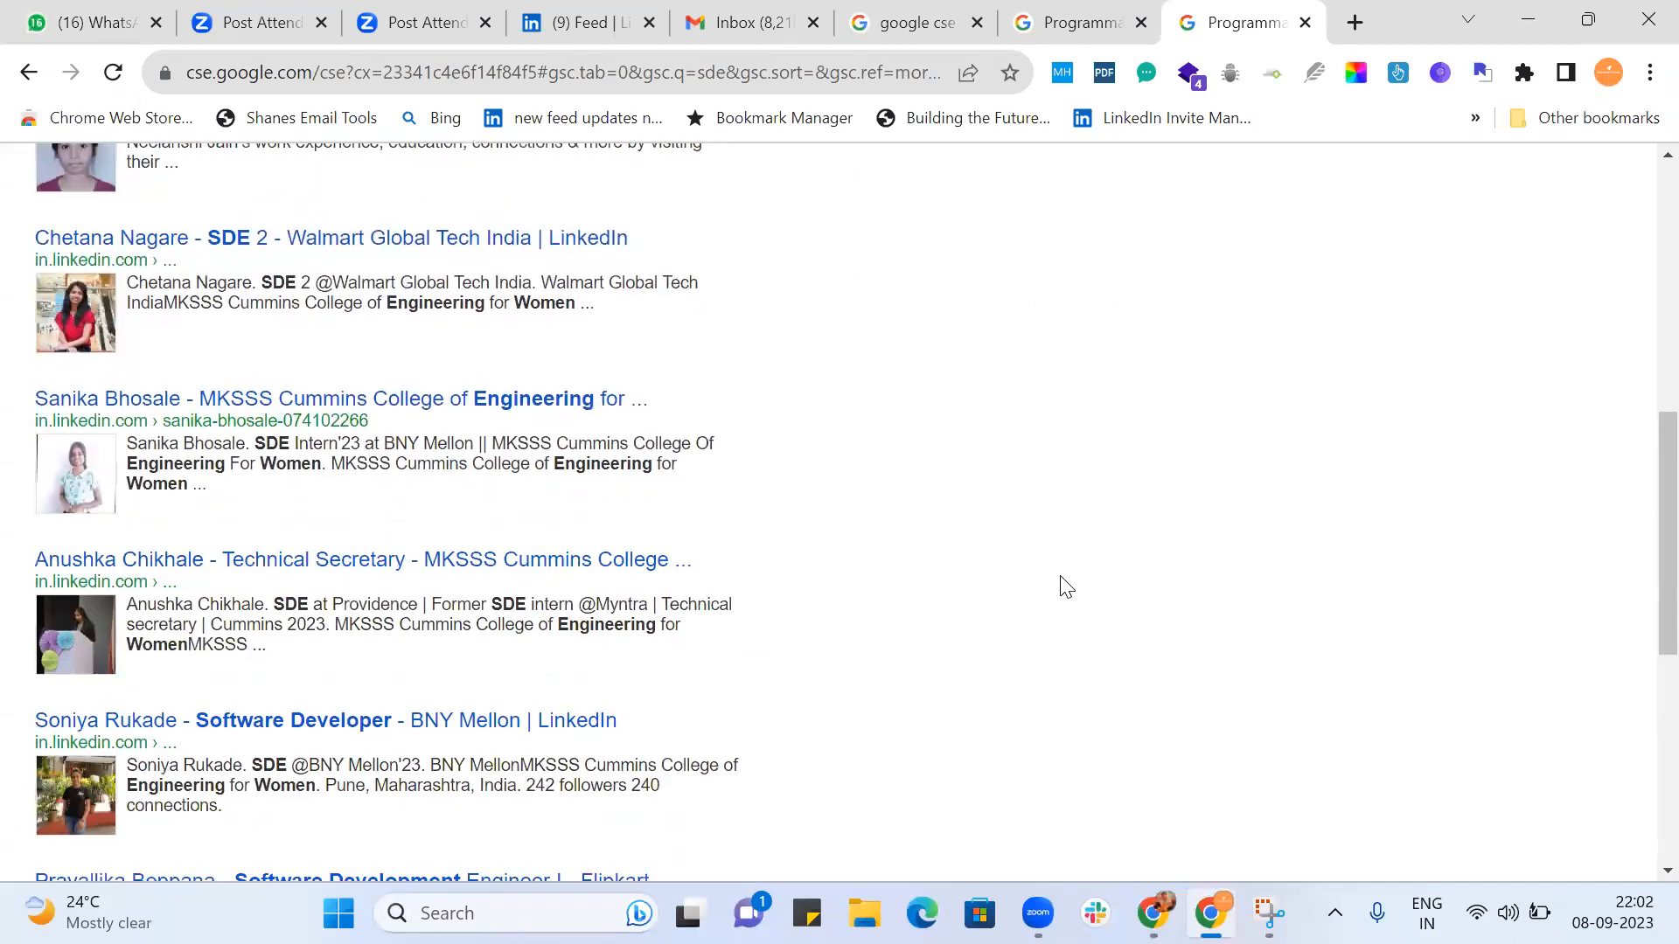
scroll(1065, 586, up, 9)
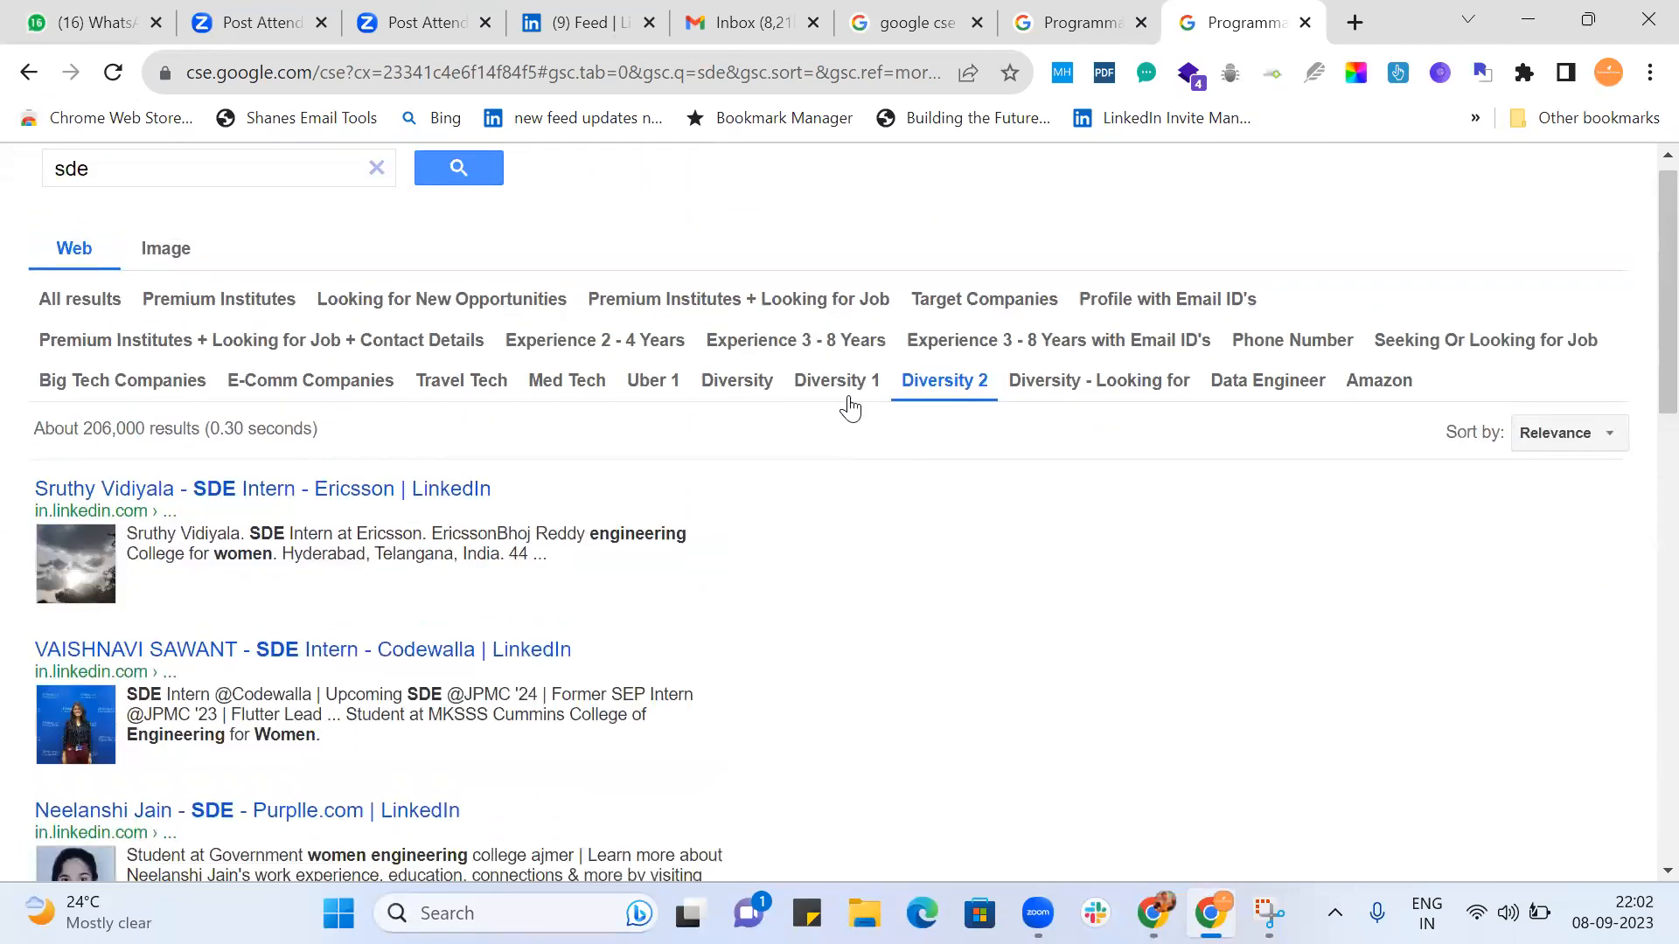
Switch the refinement to Diversity 1 and look through the listed profiles.
click(847, 385)
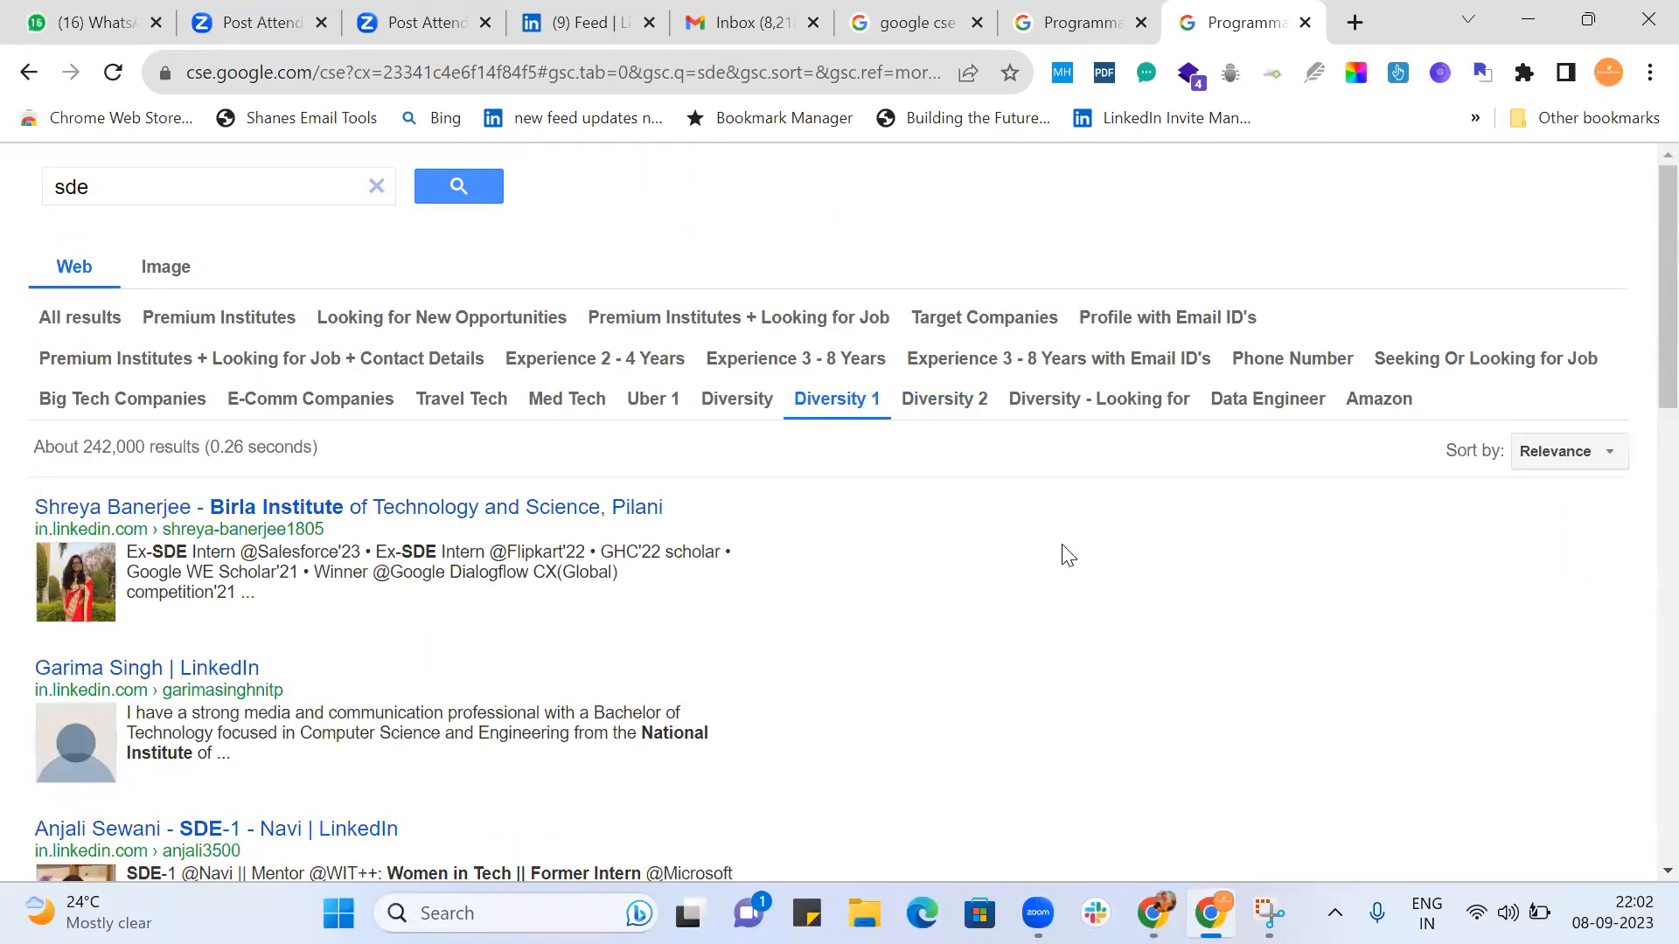
scroll(1067, 555, down, 9)
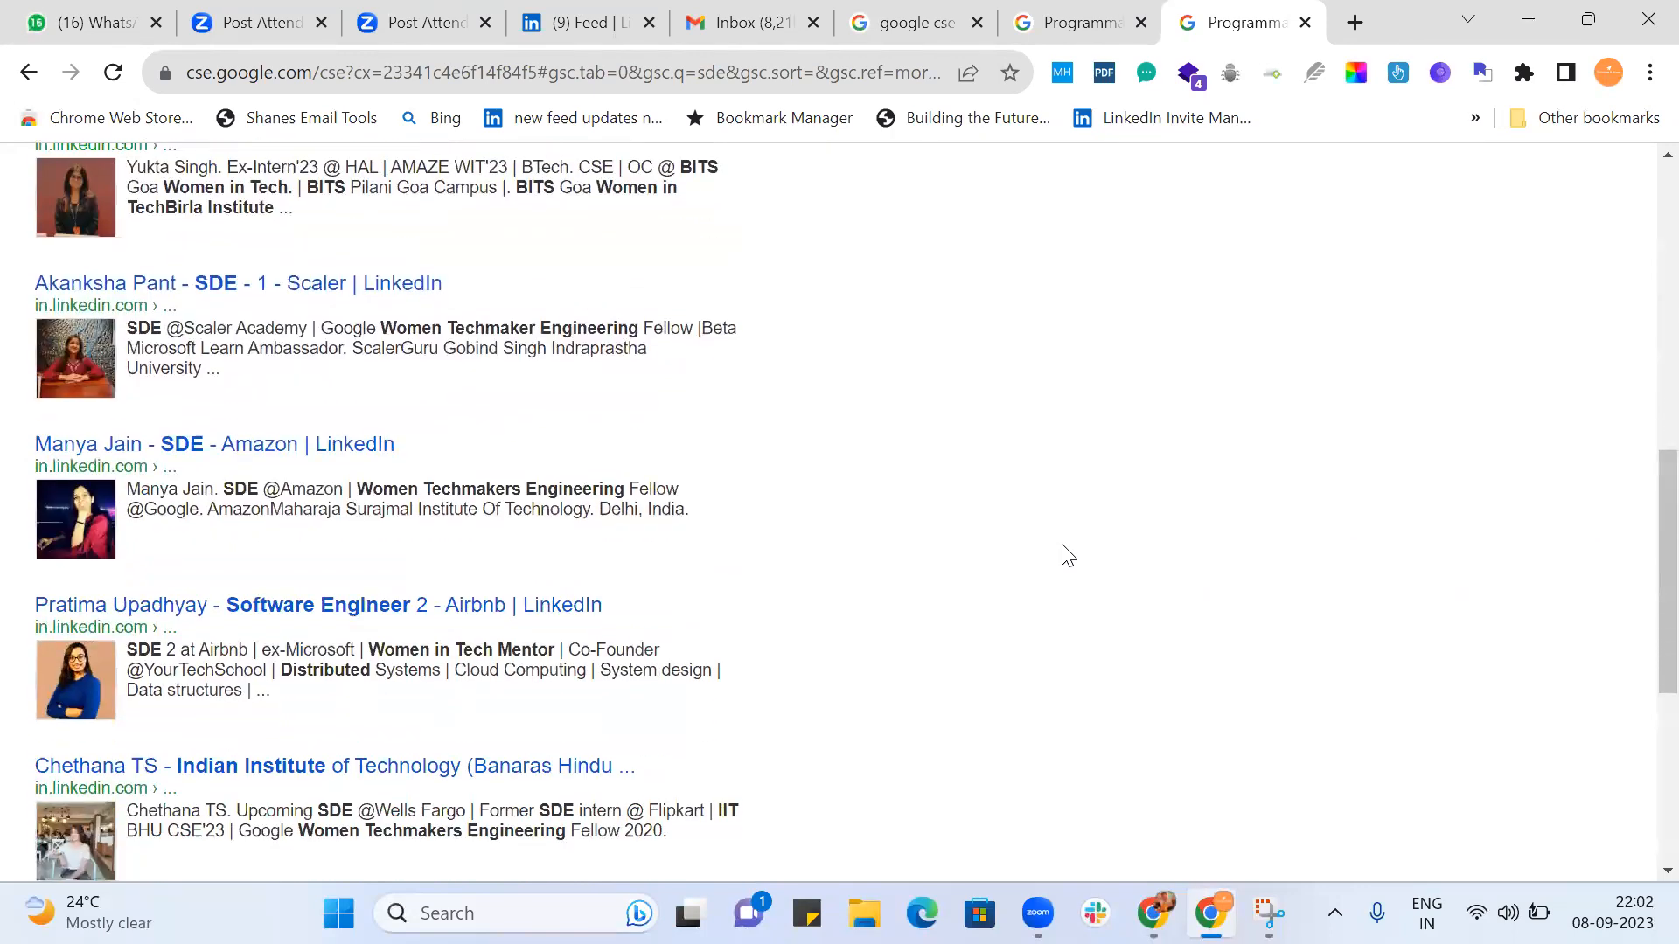
scroll(1067, 556, up, 9)
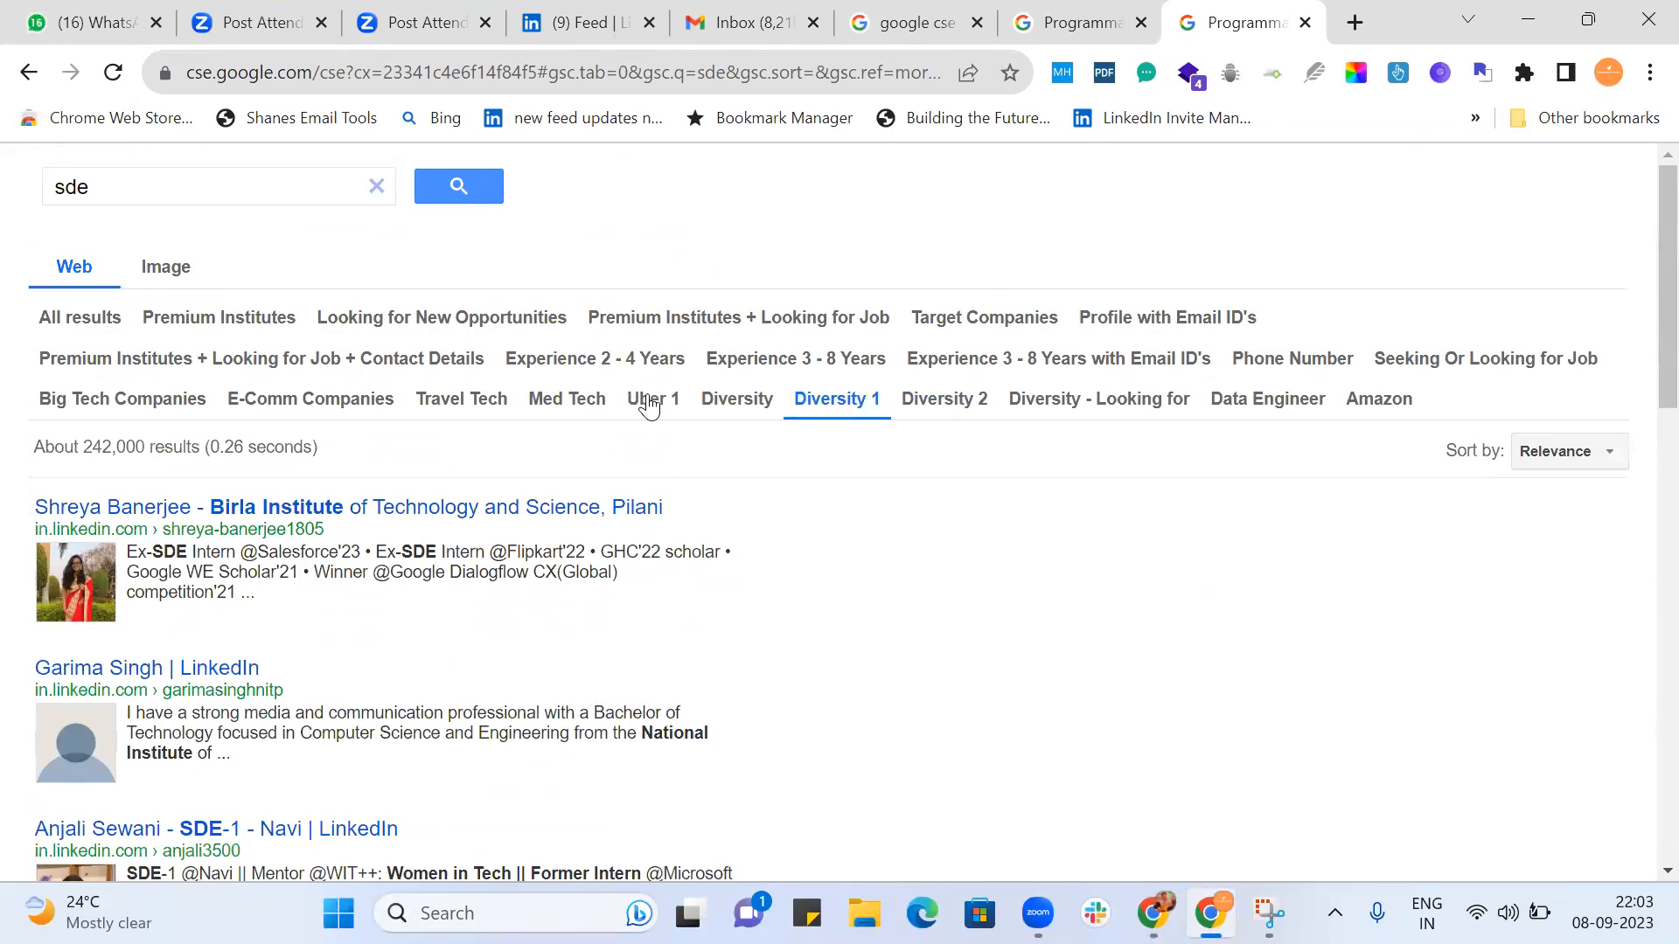
Switch the refinement to Uber 1 and look through the listed profiles.
click(648, 401)
scroll(1120, 582, down, 2)
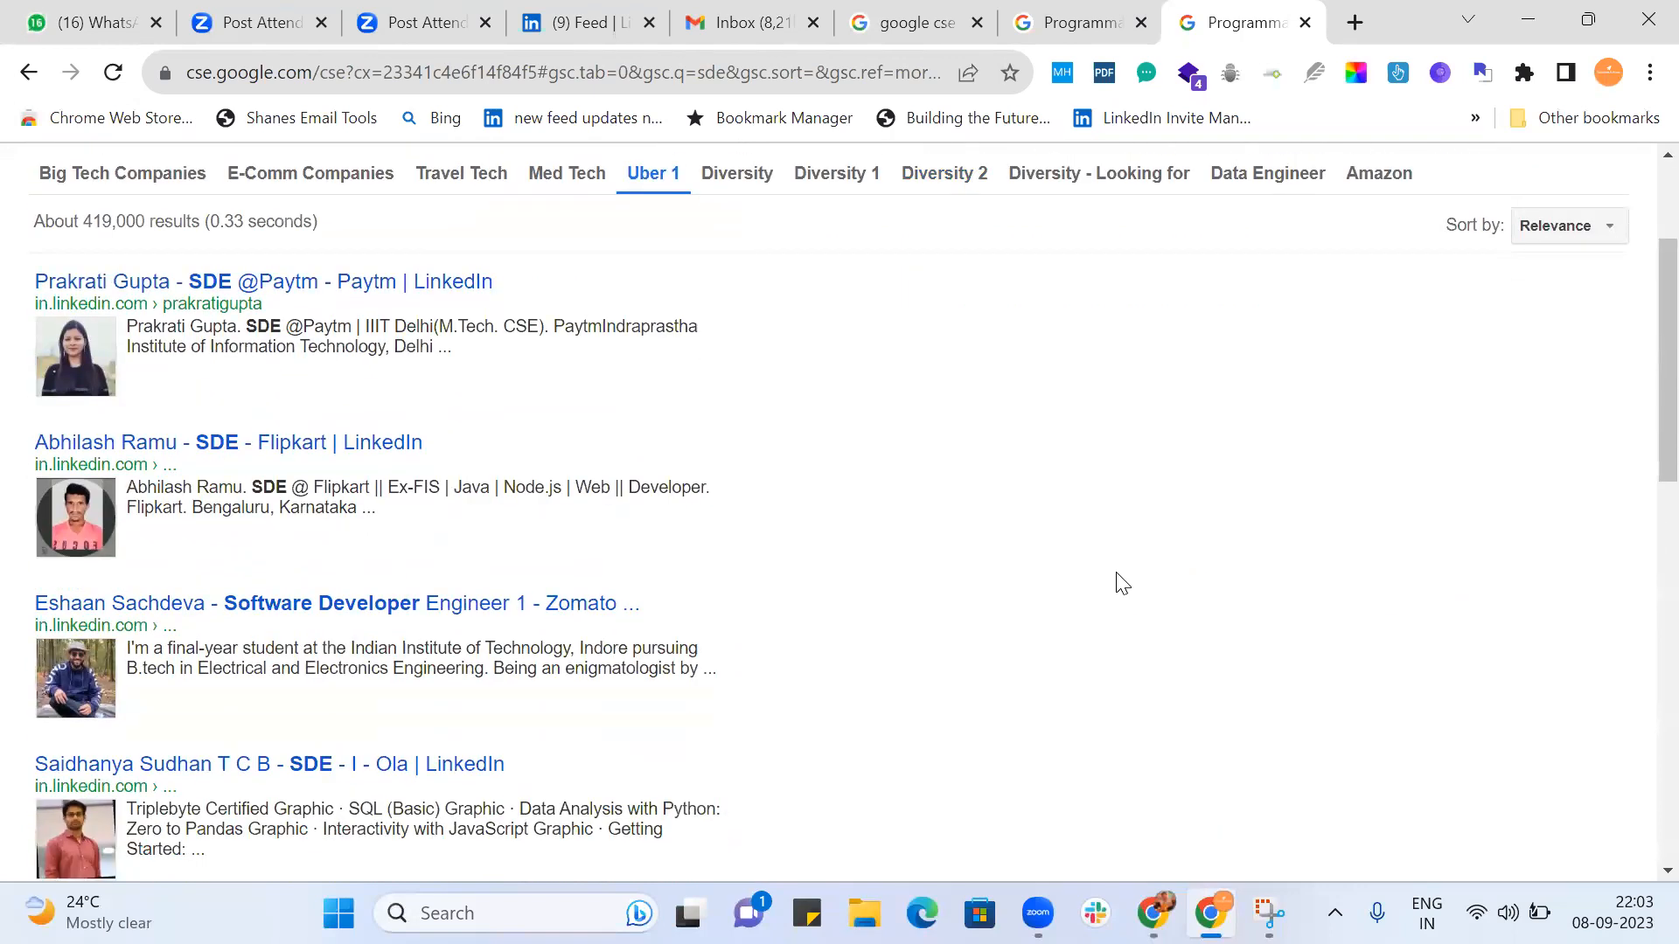
scroll(1122, 583, down, 7)
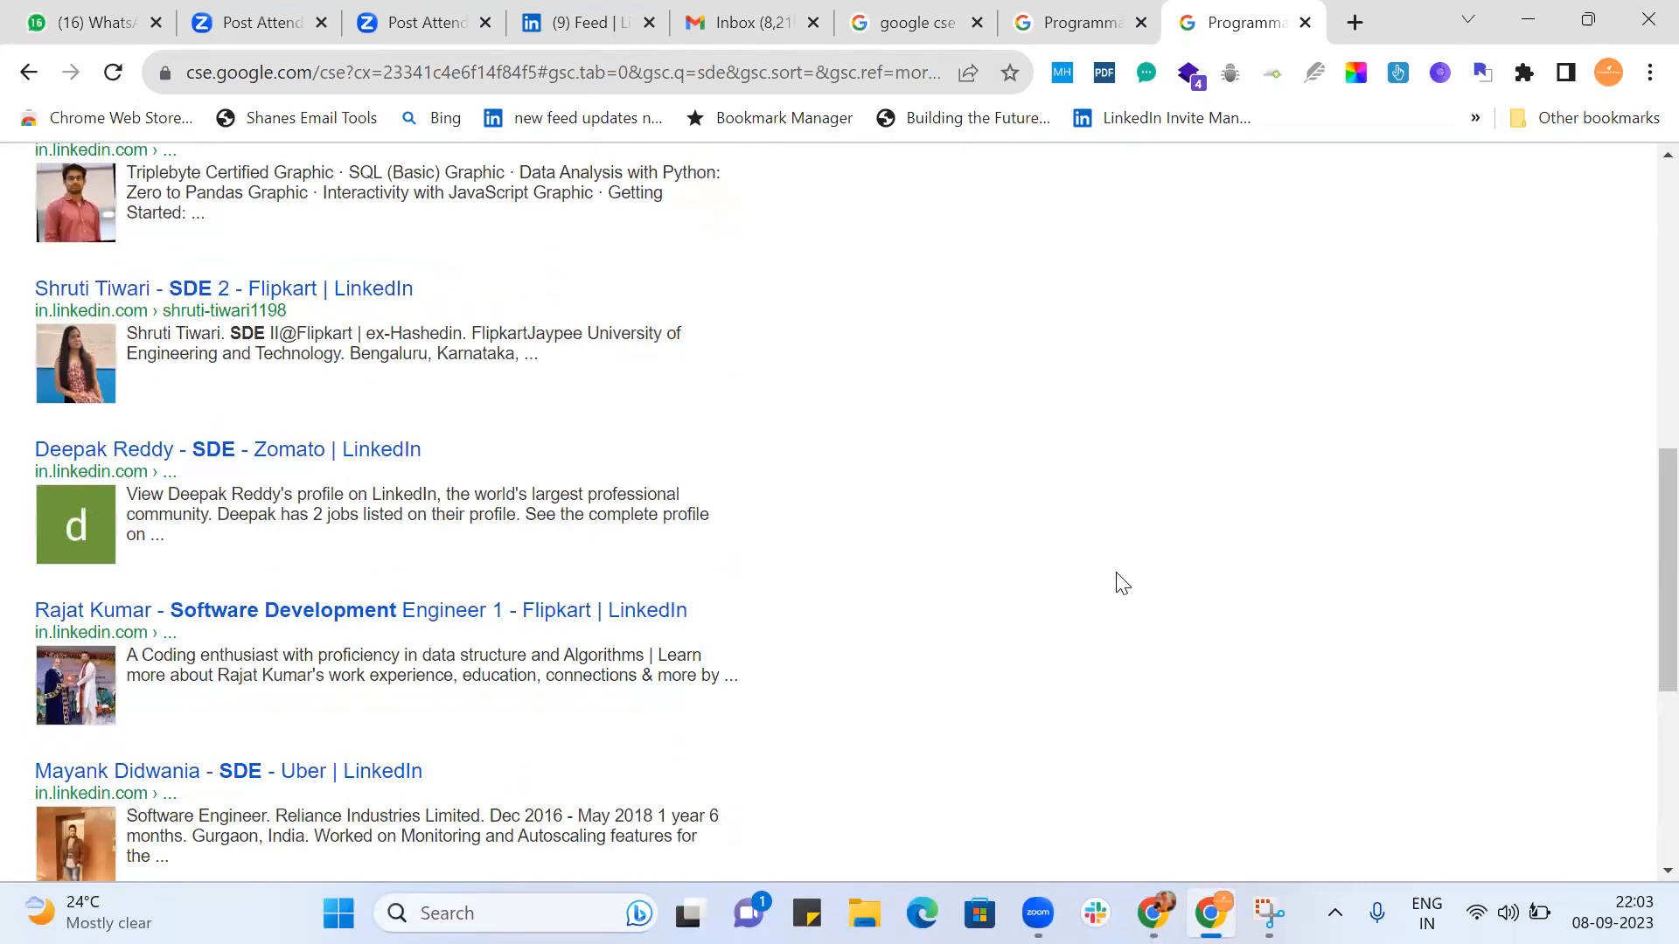
scroll(1116, 581, down, 5)
scroll(1114, 582, up, 15)
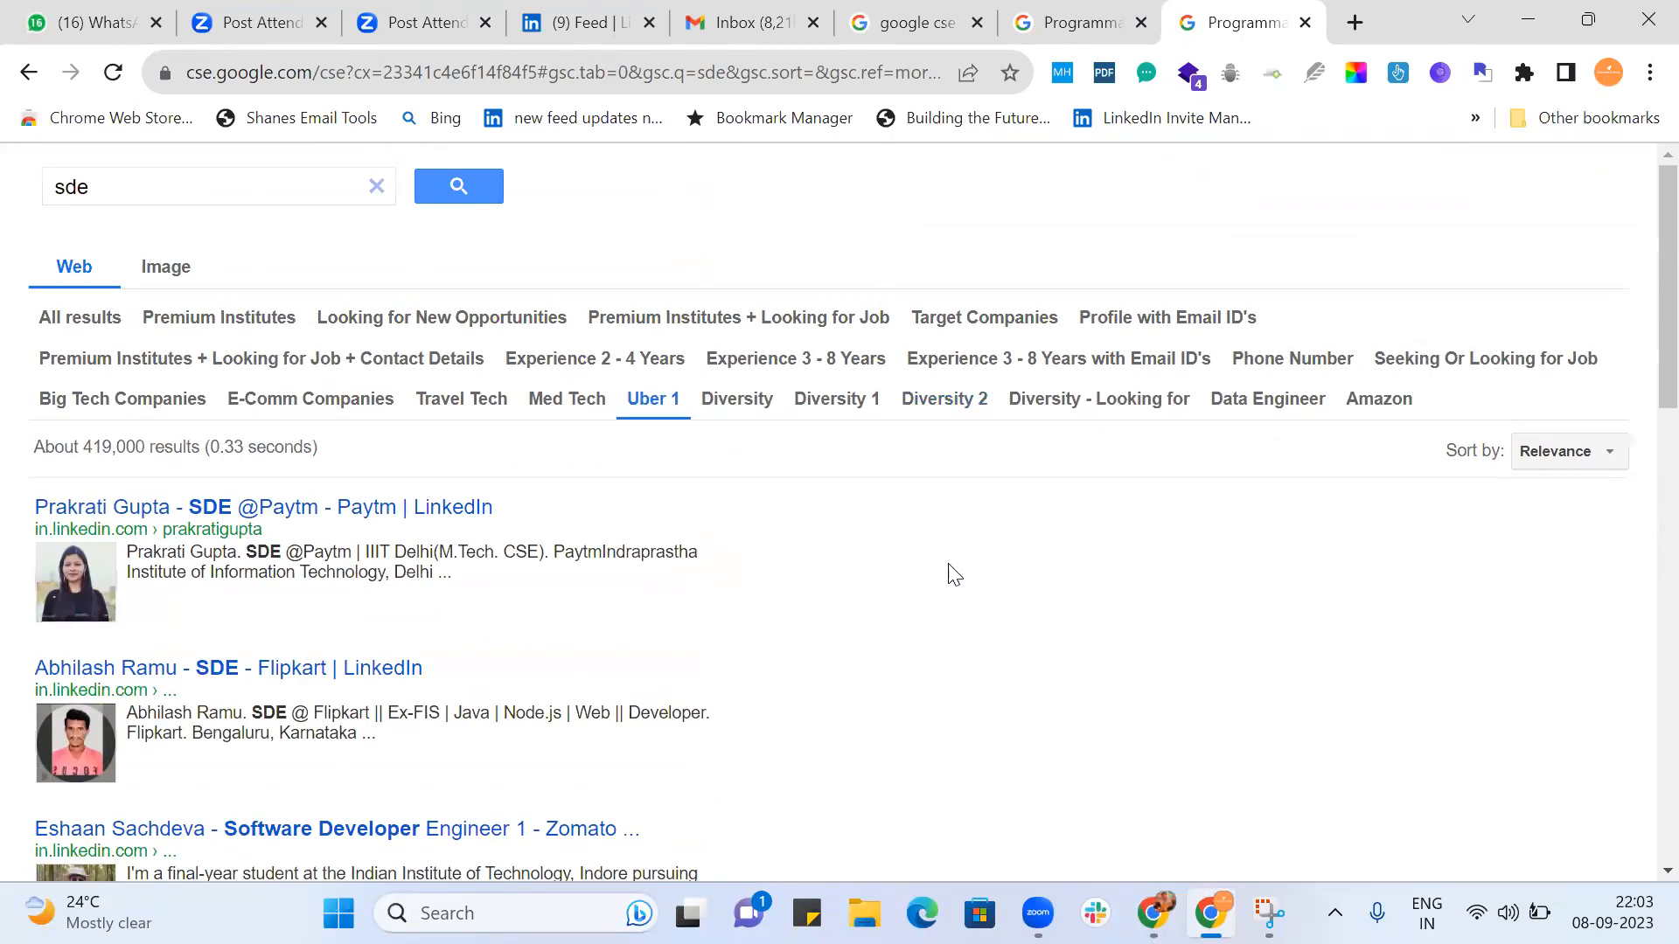
Switch the refinement to Med Tech and look through the first page of profiles.
click(570, 400)
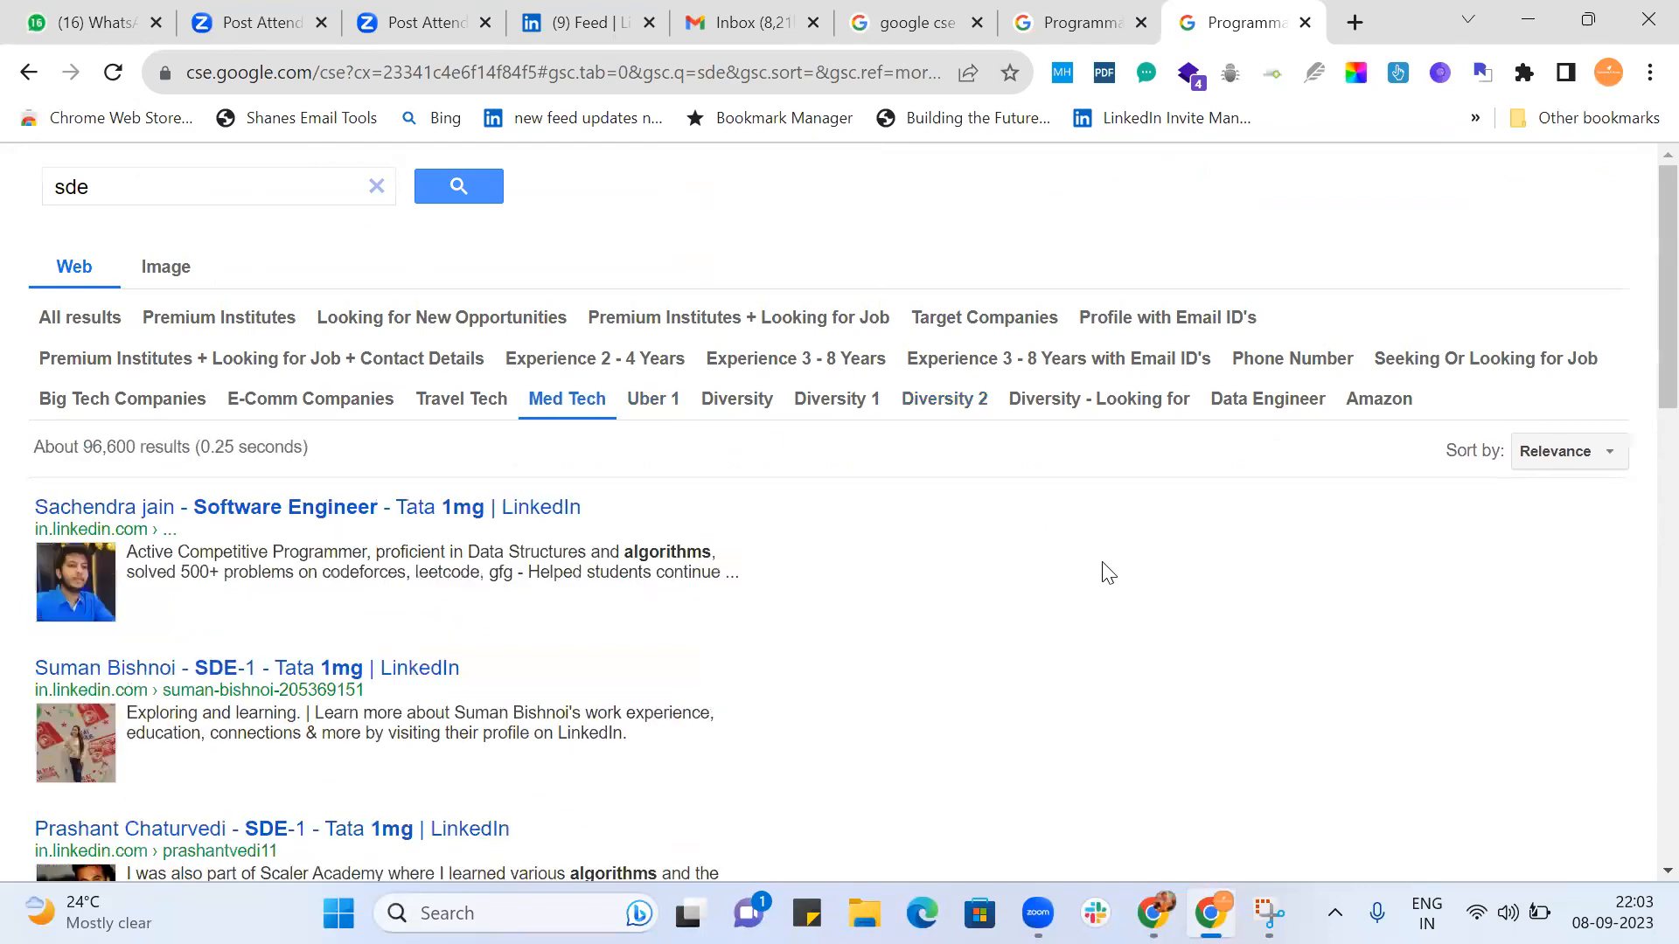
scroll(1105, 570, down, 7)
scroll(1108, 573, down, 5)
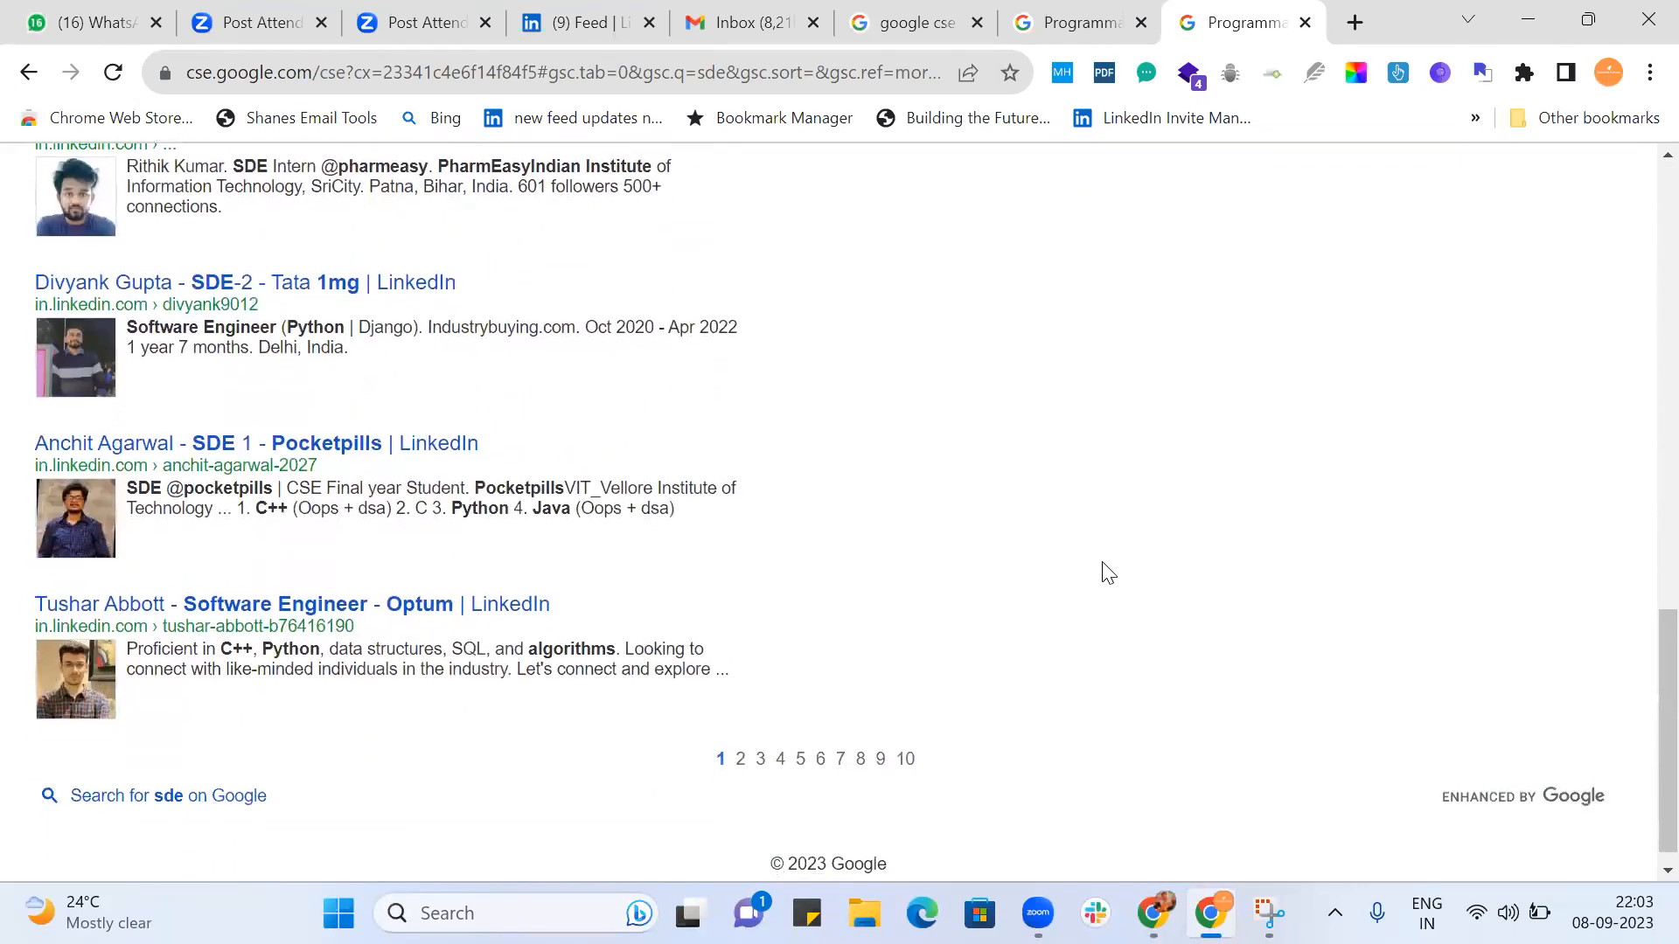
scroll(1108, 573, up, 15)
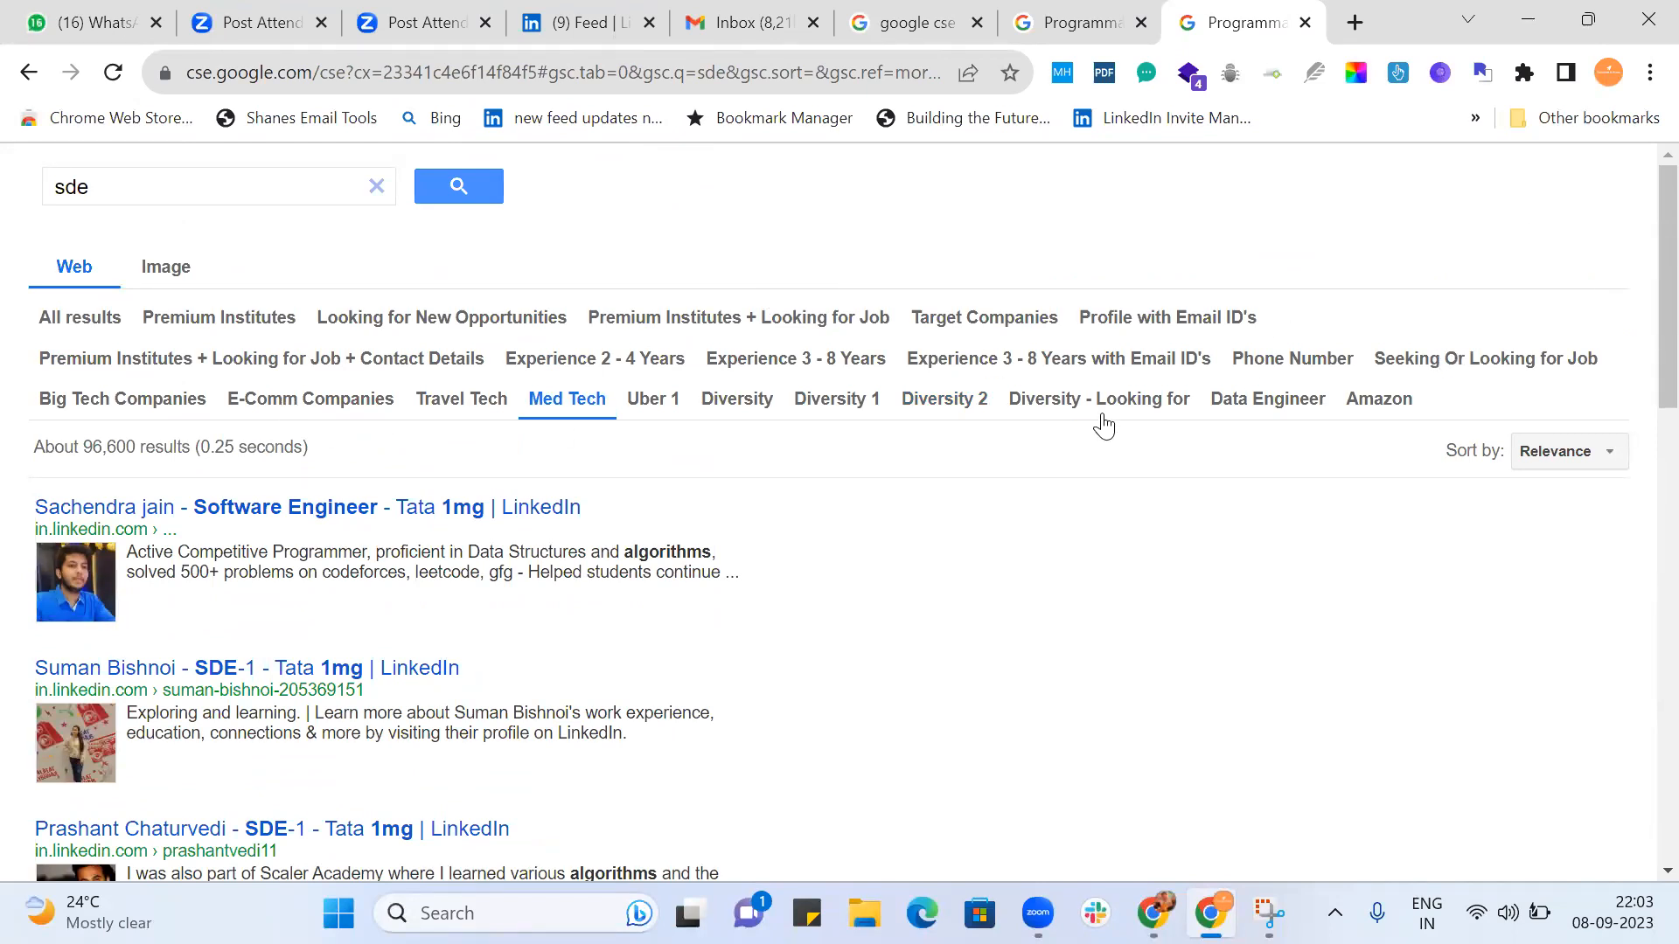
Return to the SDE2 Linkedin engine's control panel and open its full search features settings.
click(1037, 30)
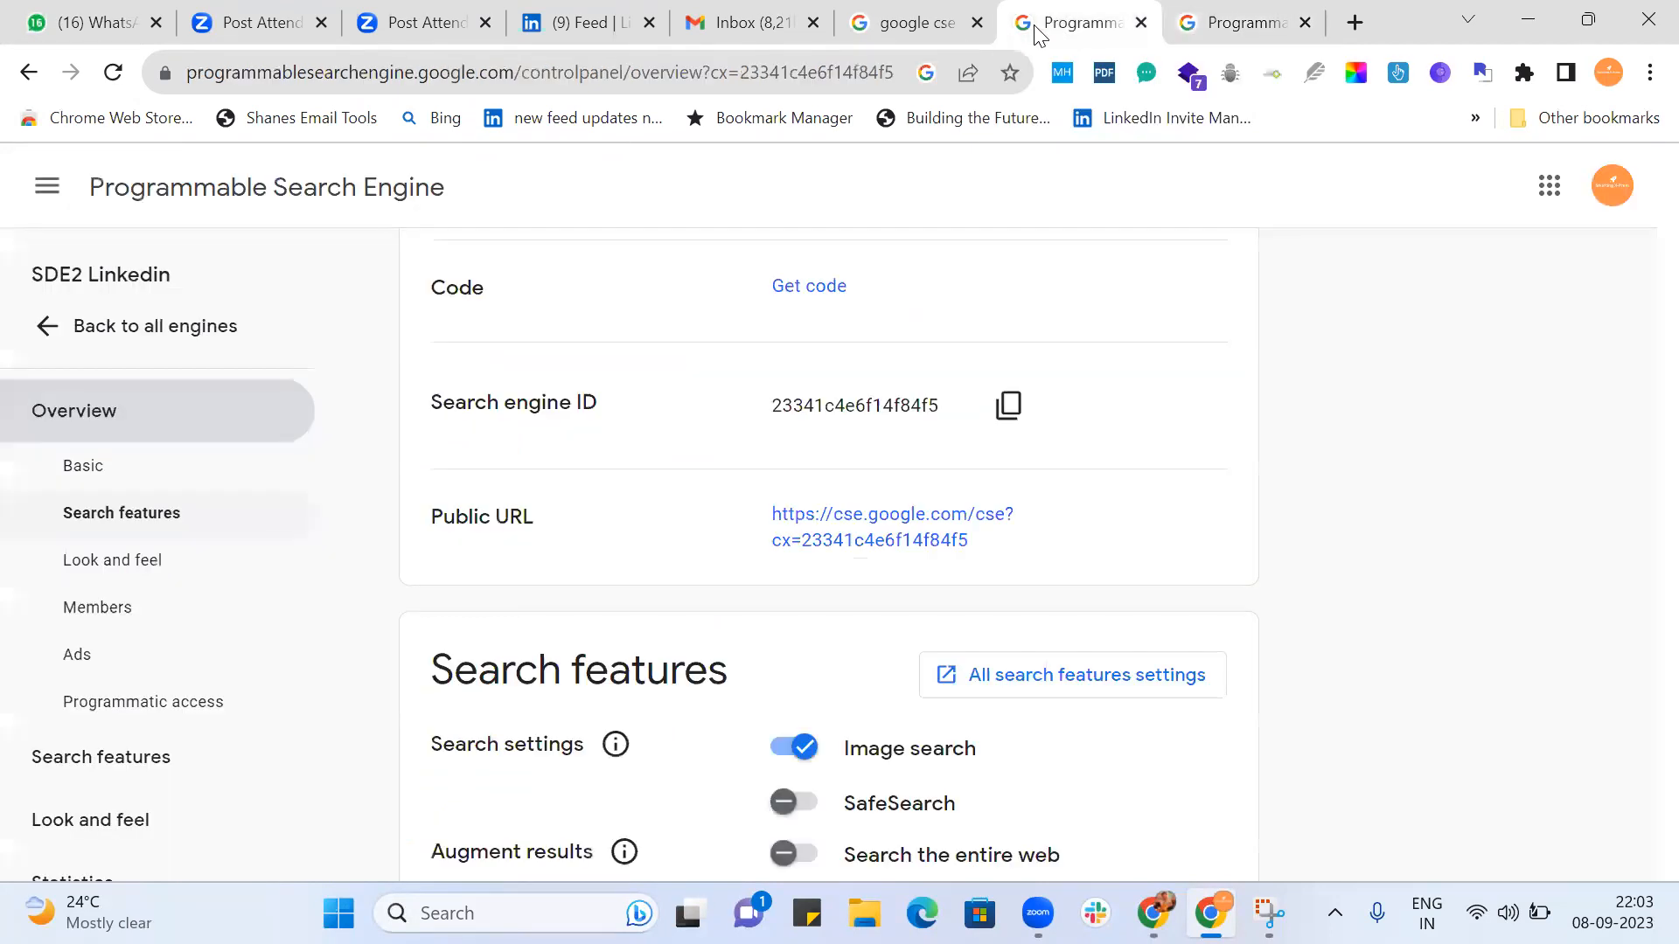
scroll(1252, 470, down, 15)
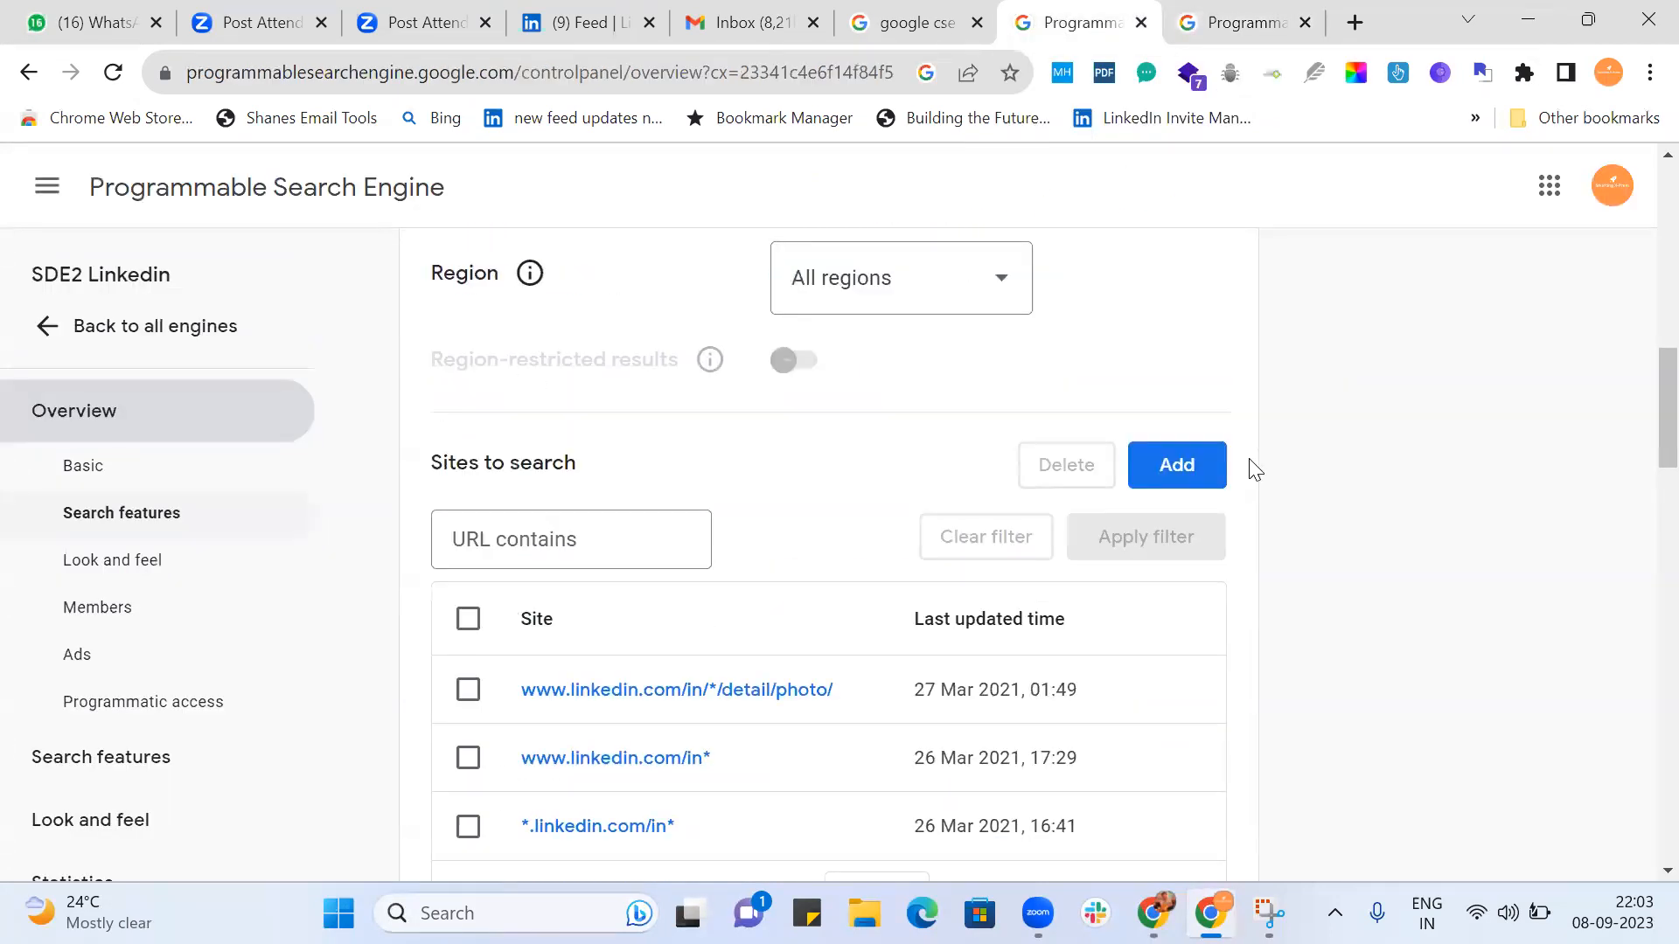
scroll(1252, 470, up, 10)
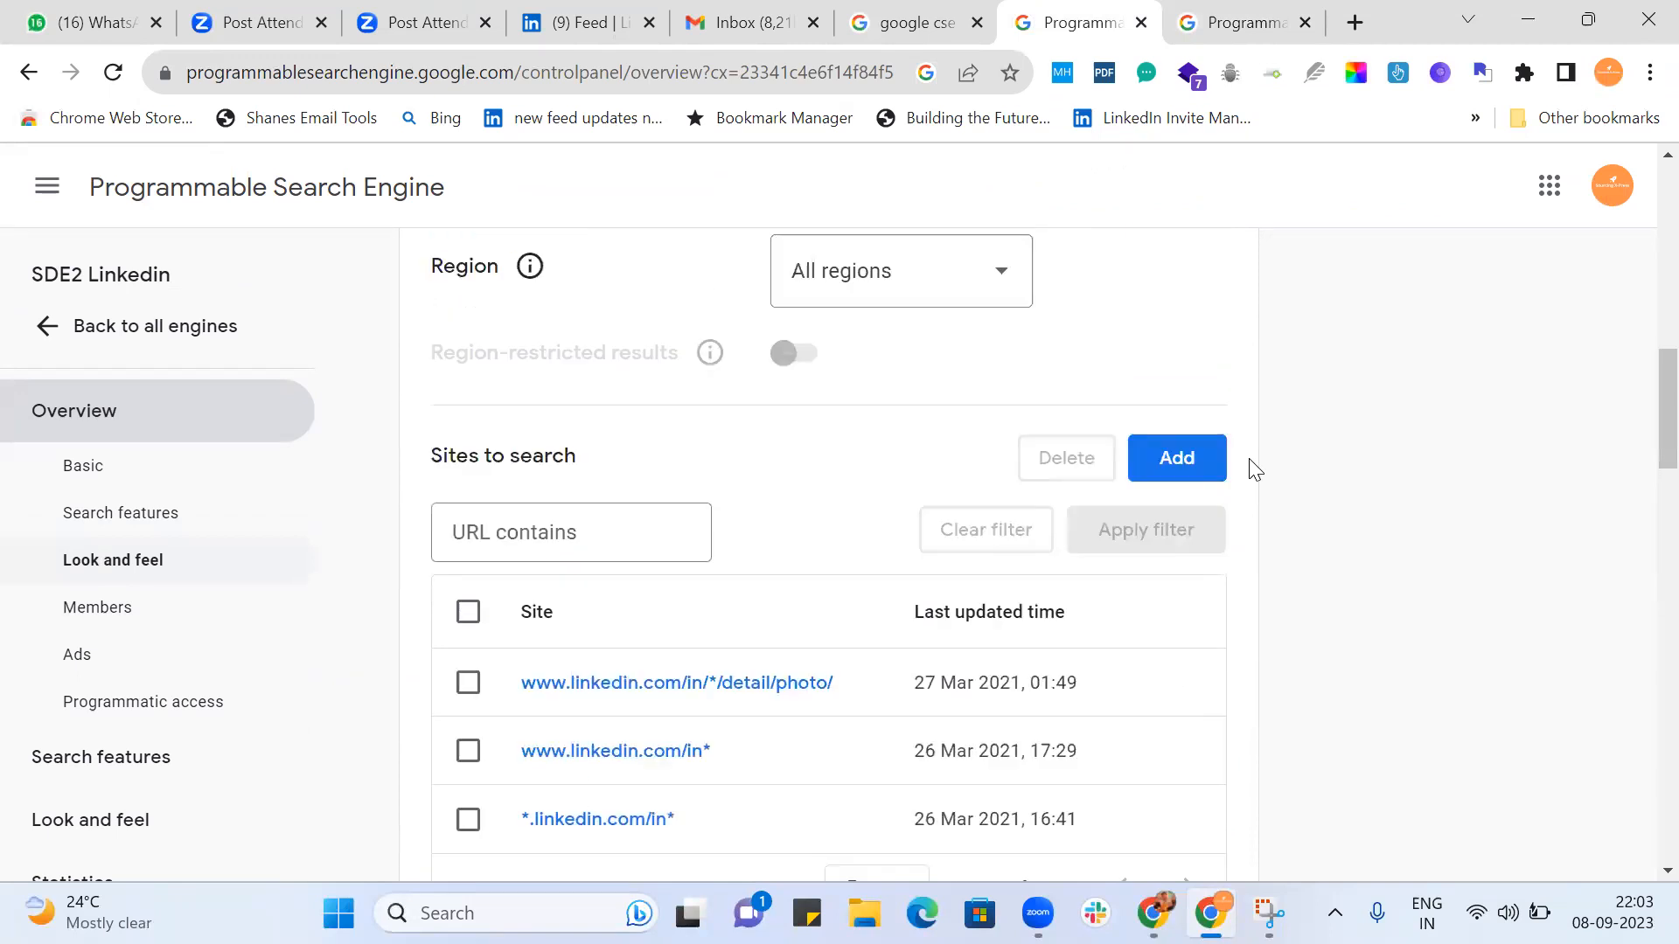
click(1075, 517)
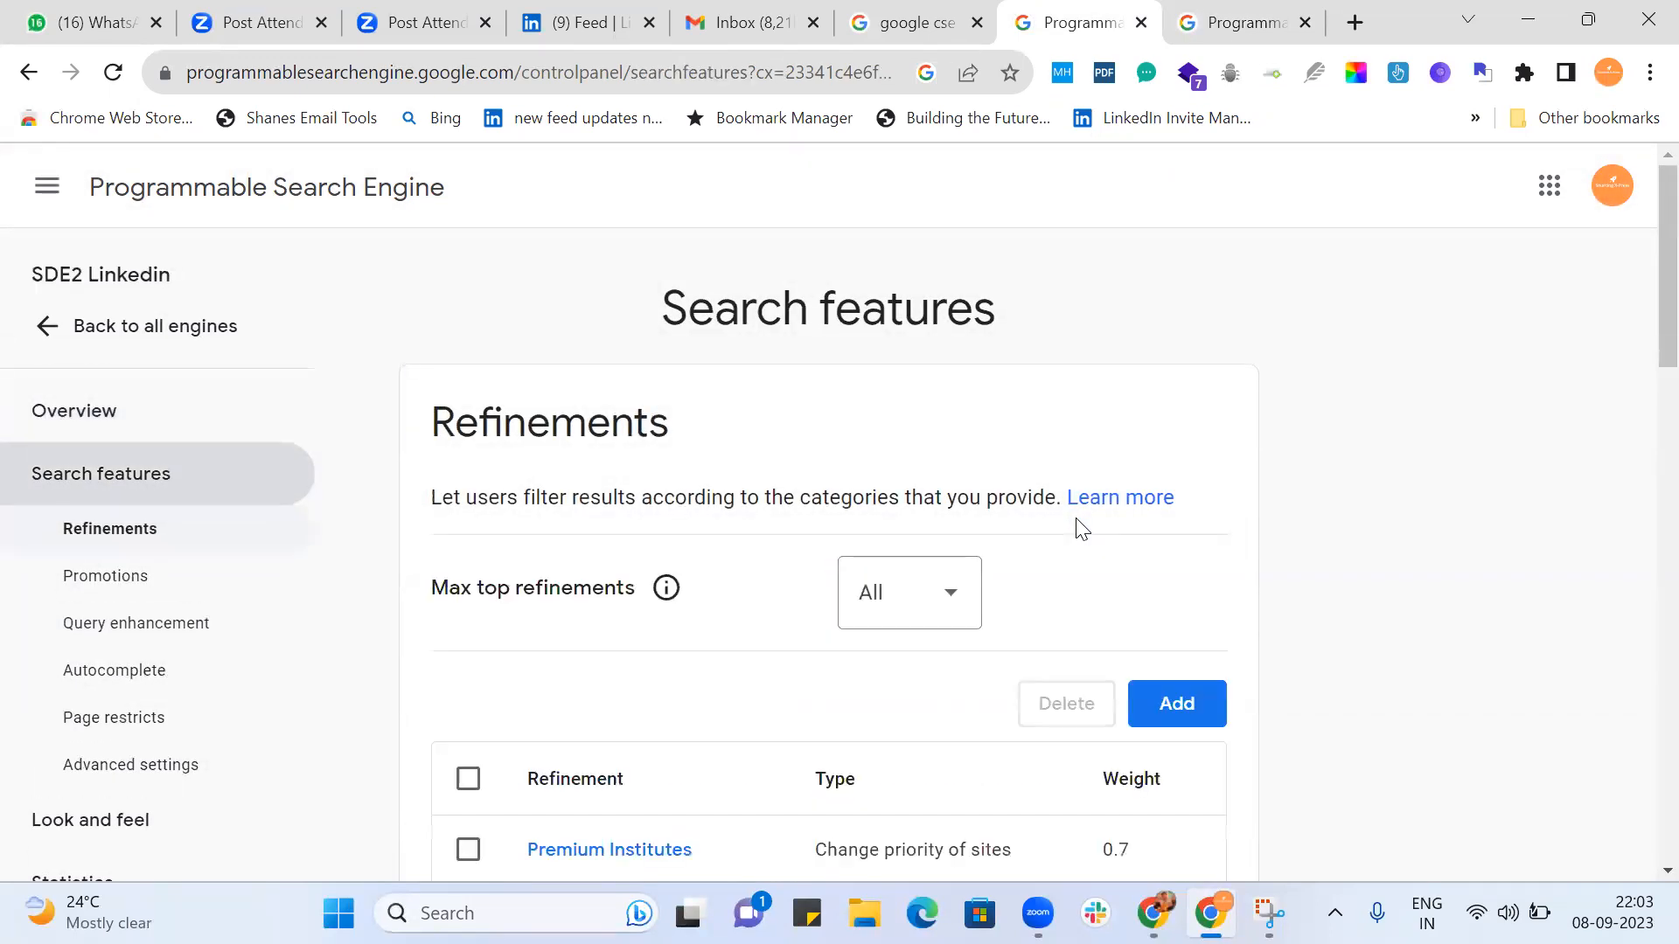
In Query enhancement, paste the copied query string ending in "job | role | work))" as the query addition and save it.
scroll(1082, 525, down, 12)
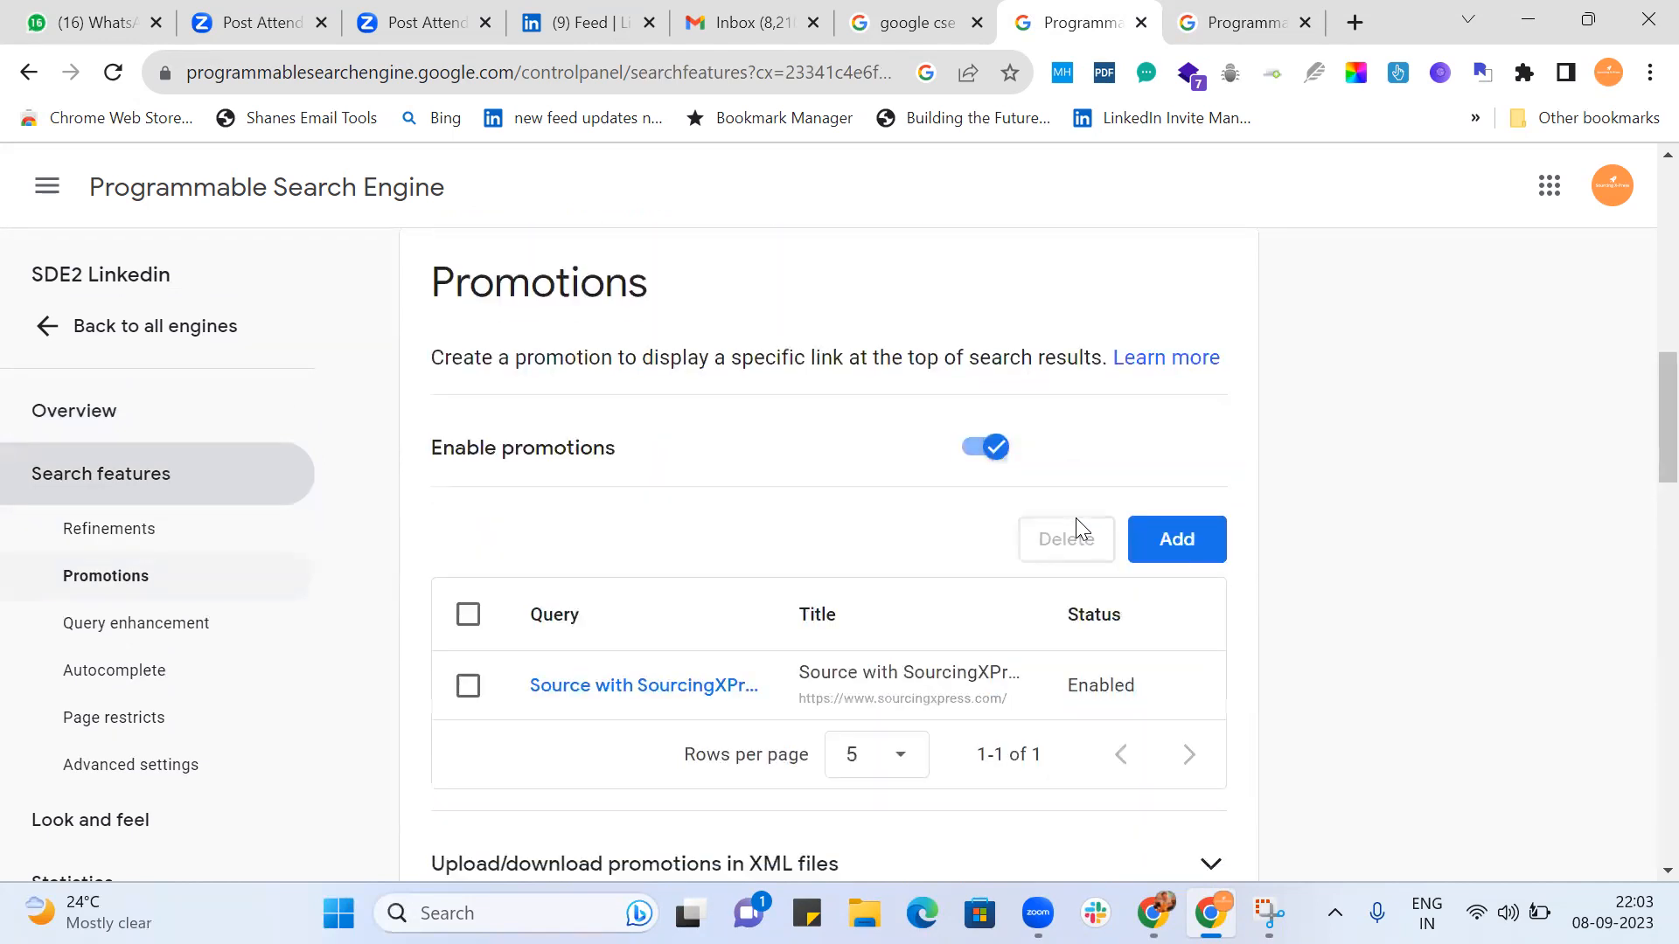
scroll(1076, 519, down, 5)
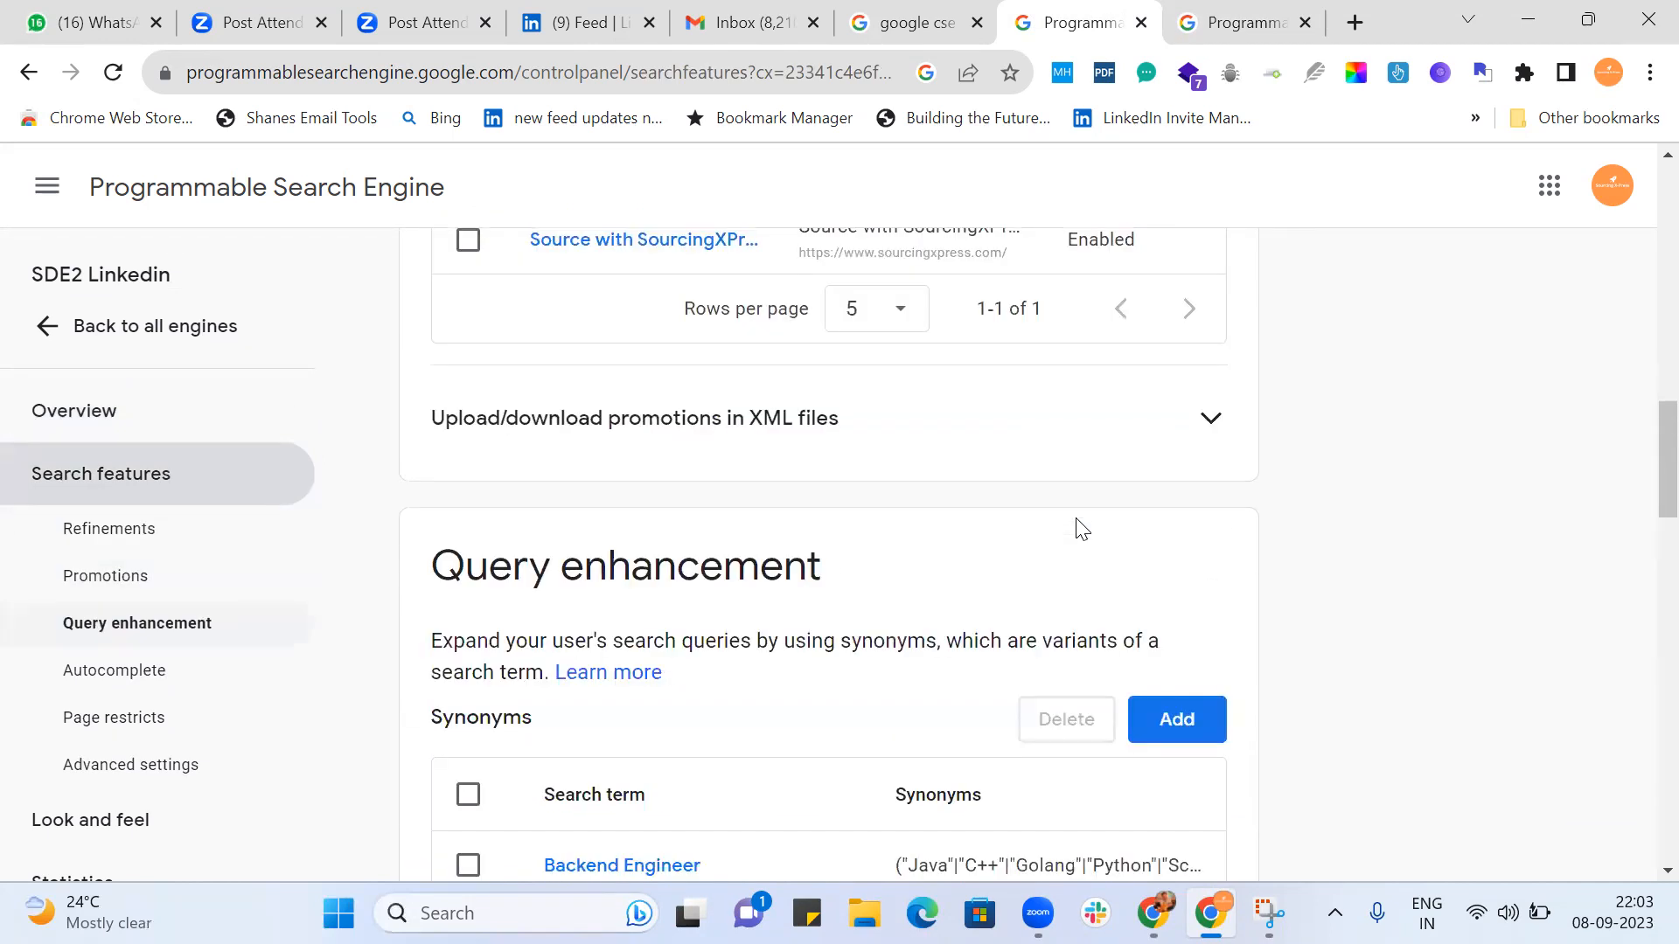
scroll(1081, 529, down, 5)
scroll(1082, 527, down, 4)
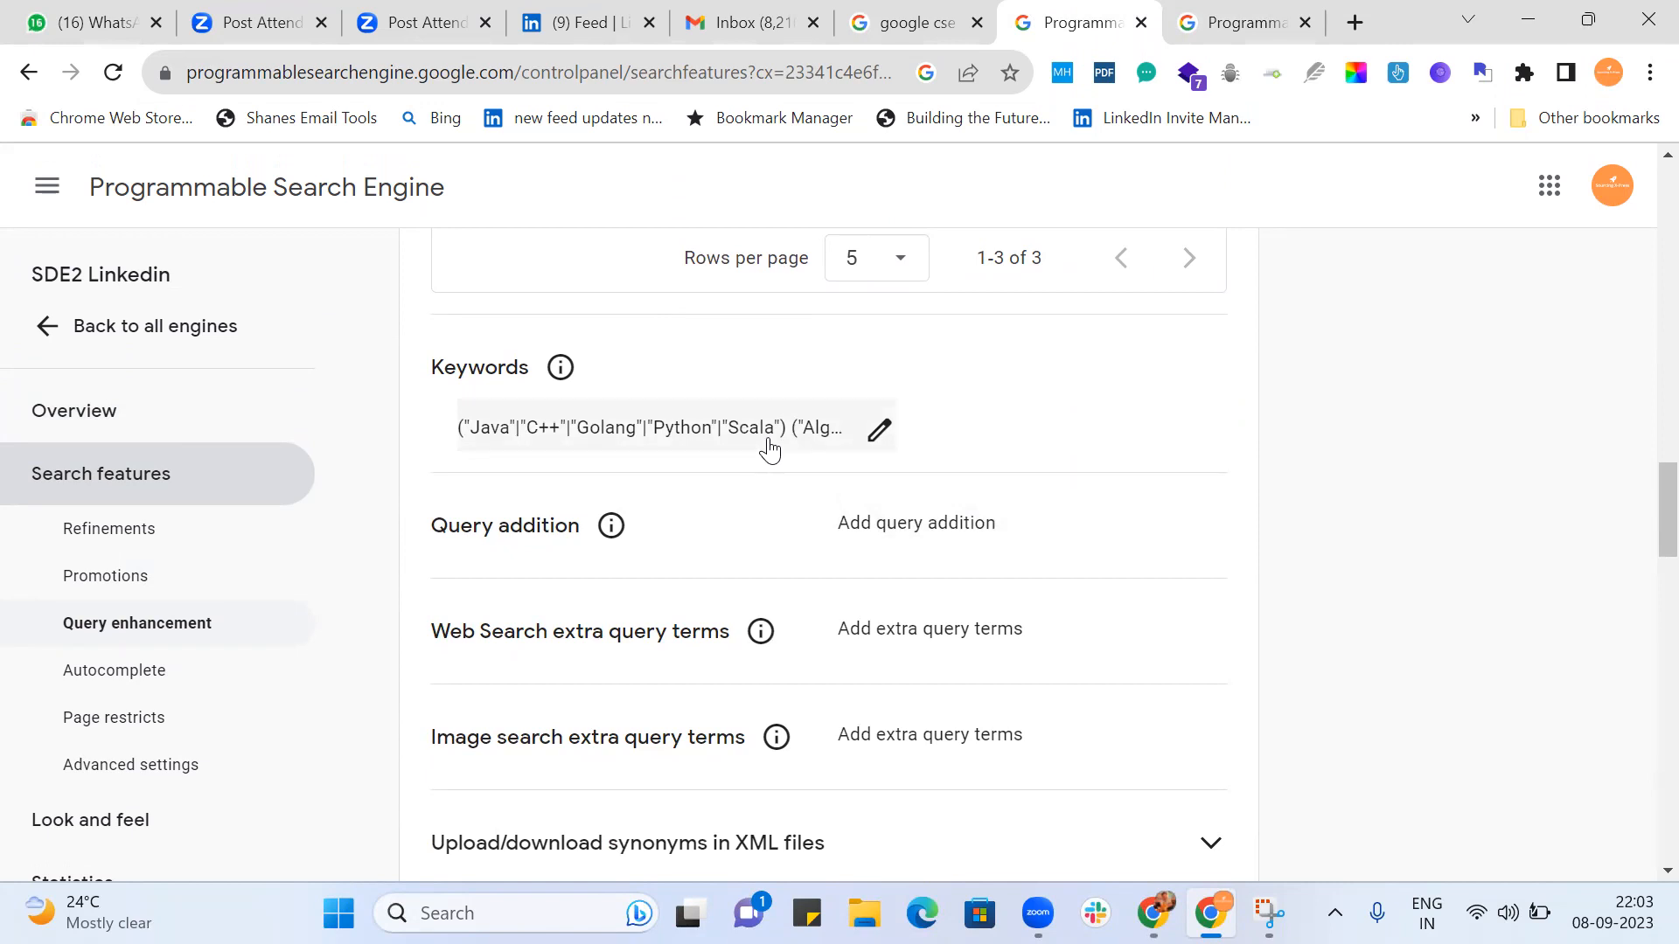
click(878, 523)
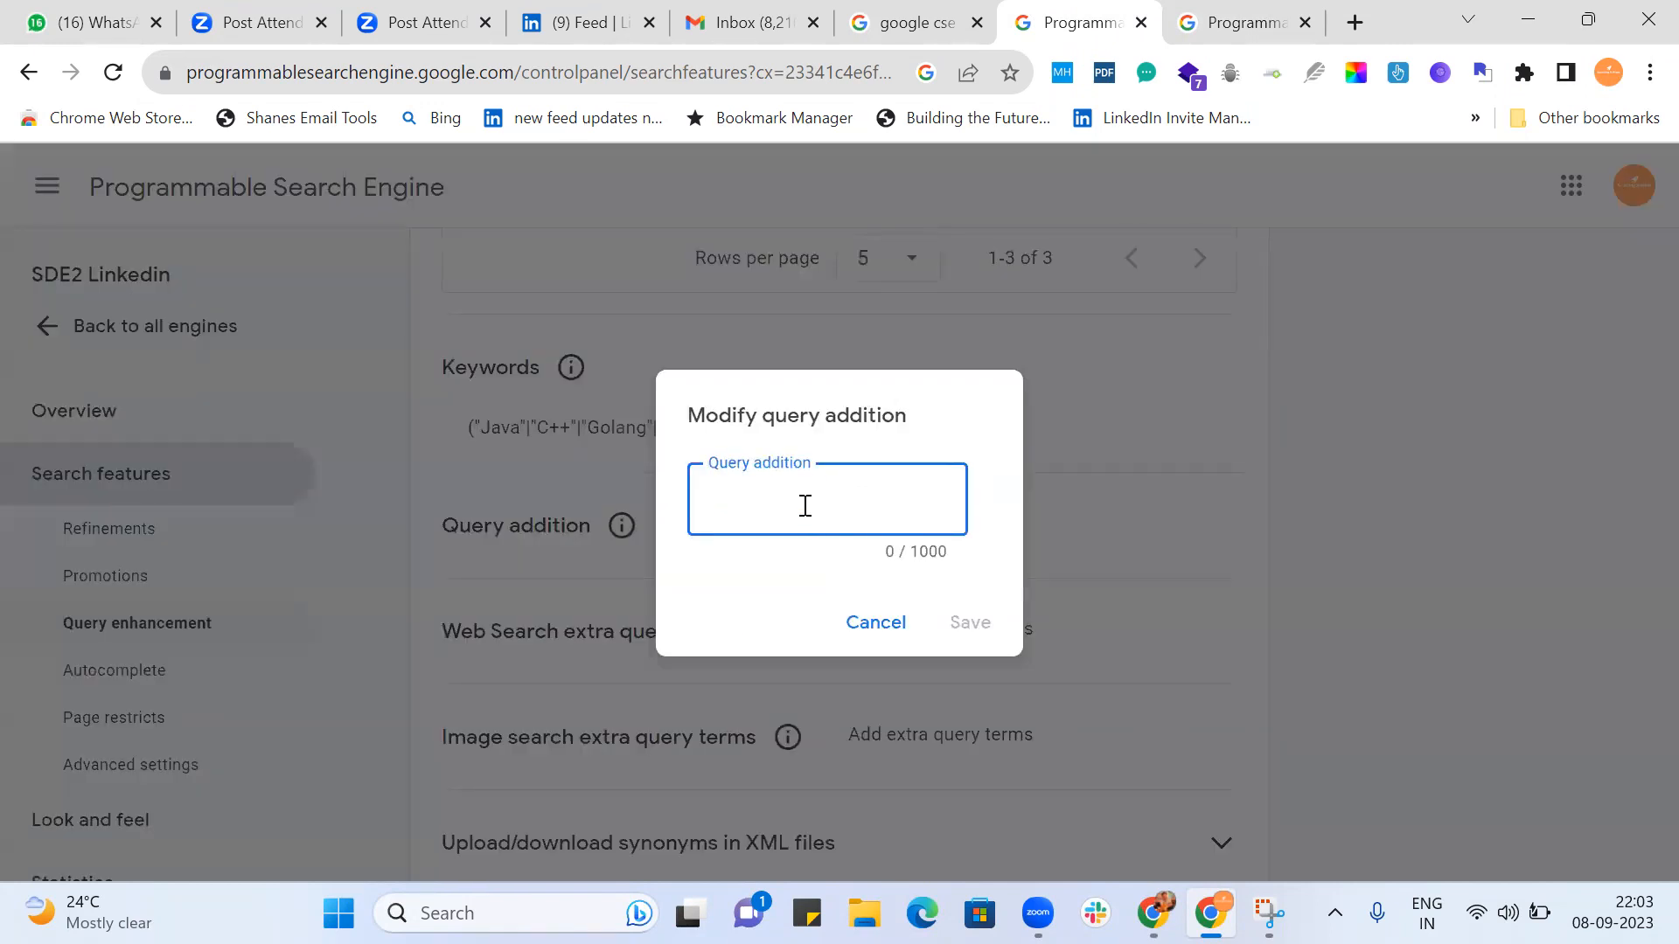
key(ctrl+v)
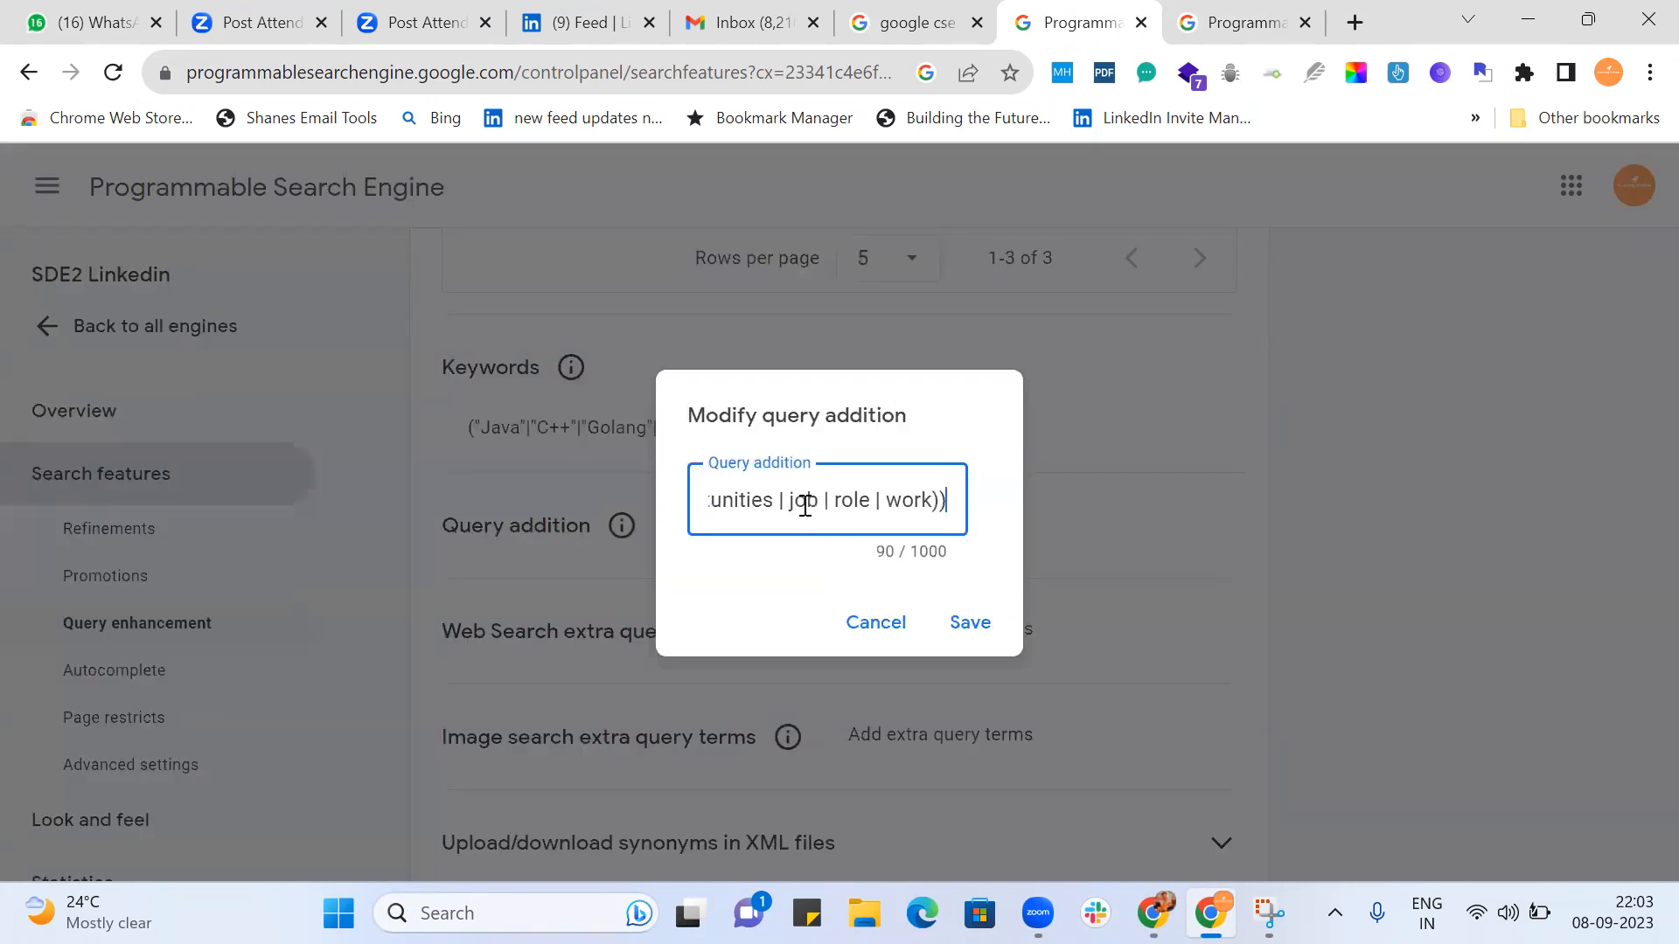
click(972, 624)
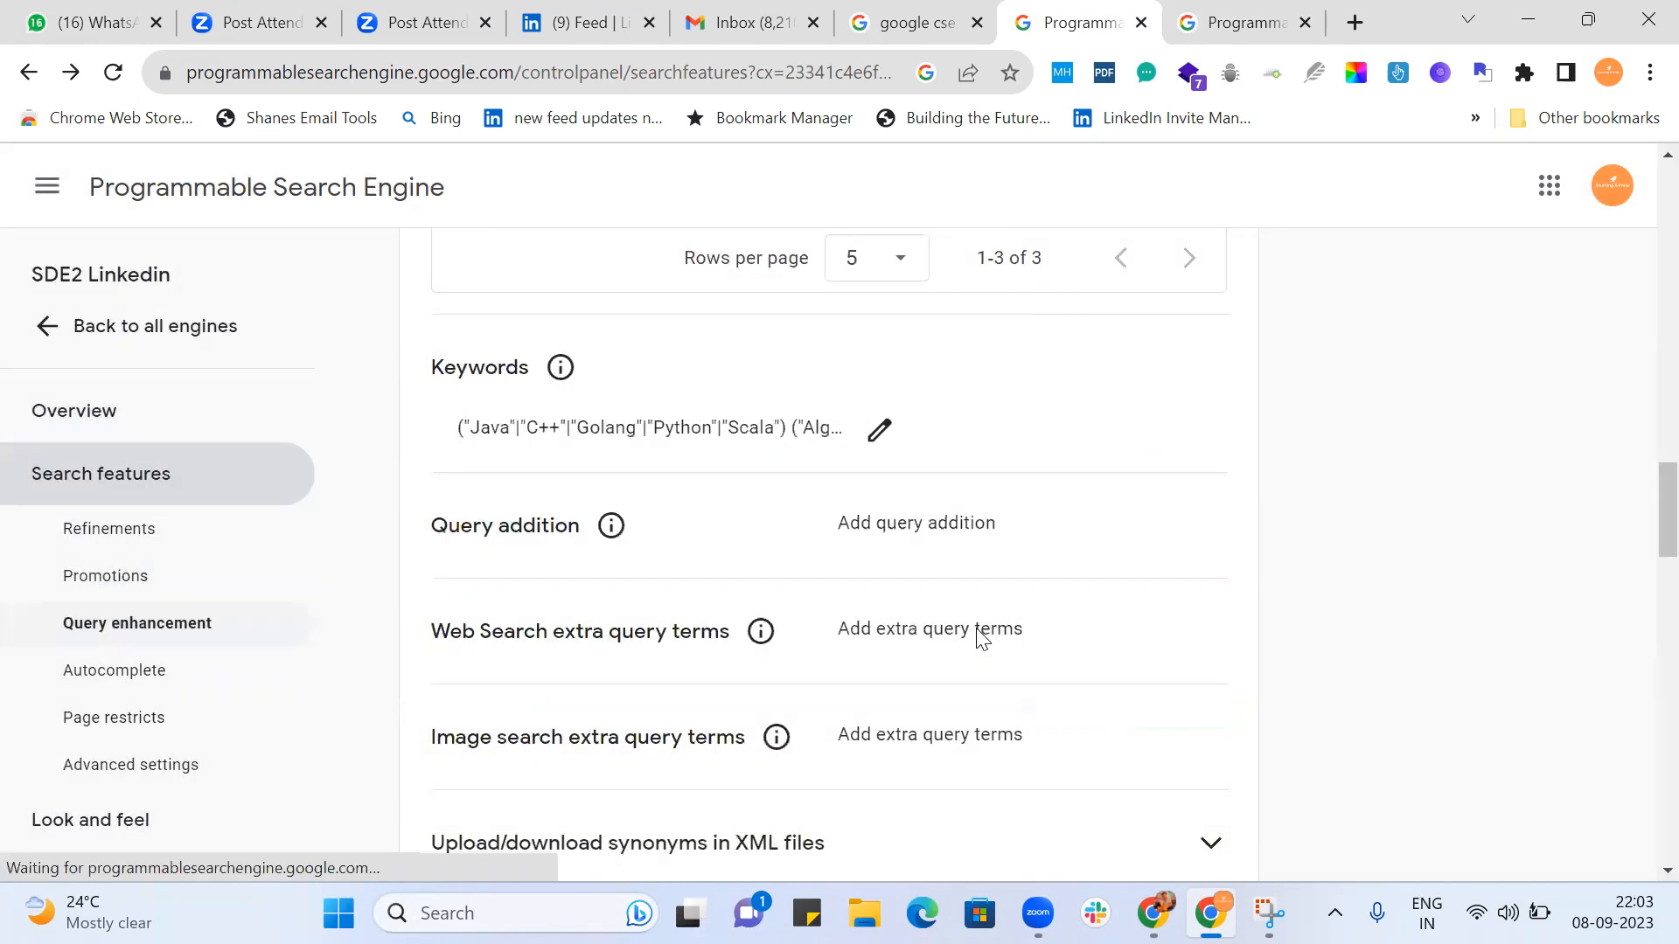
Go back to the engine's public search page and reload it with everything after the engine ID removed from its address.
click(1241, 23)
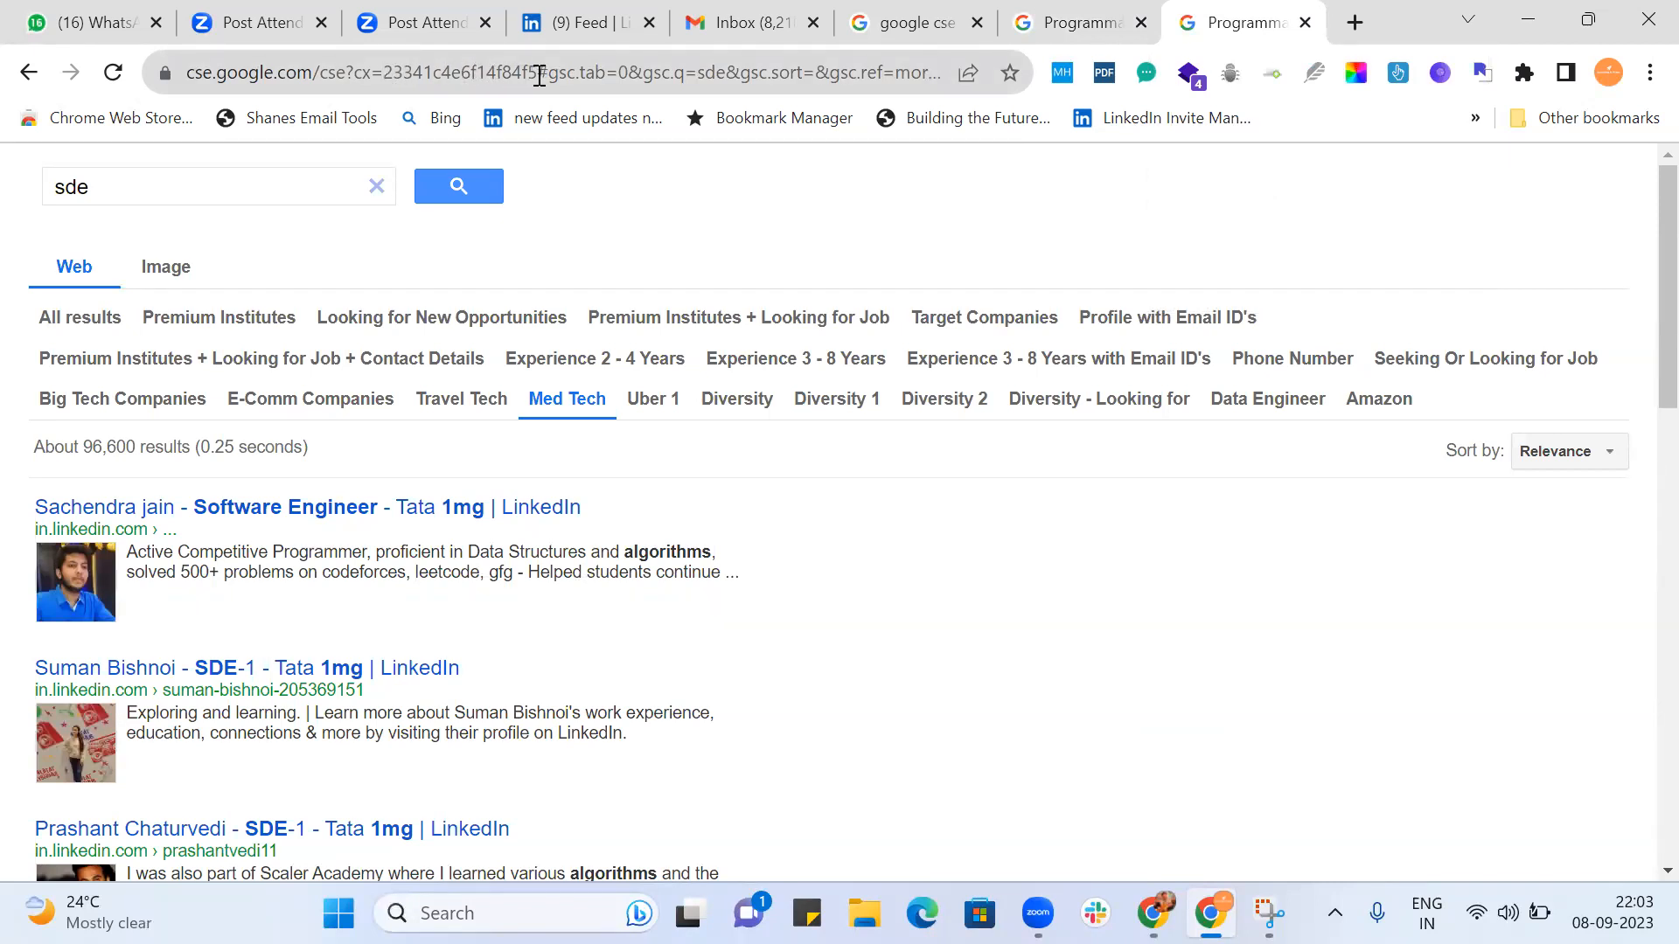
drag(539, 76, 1245, 84)
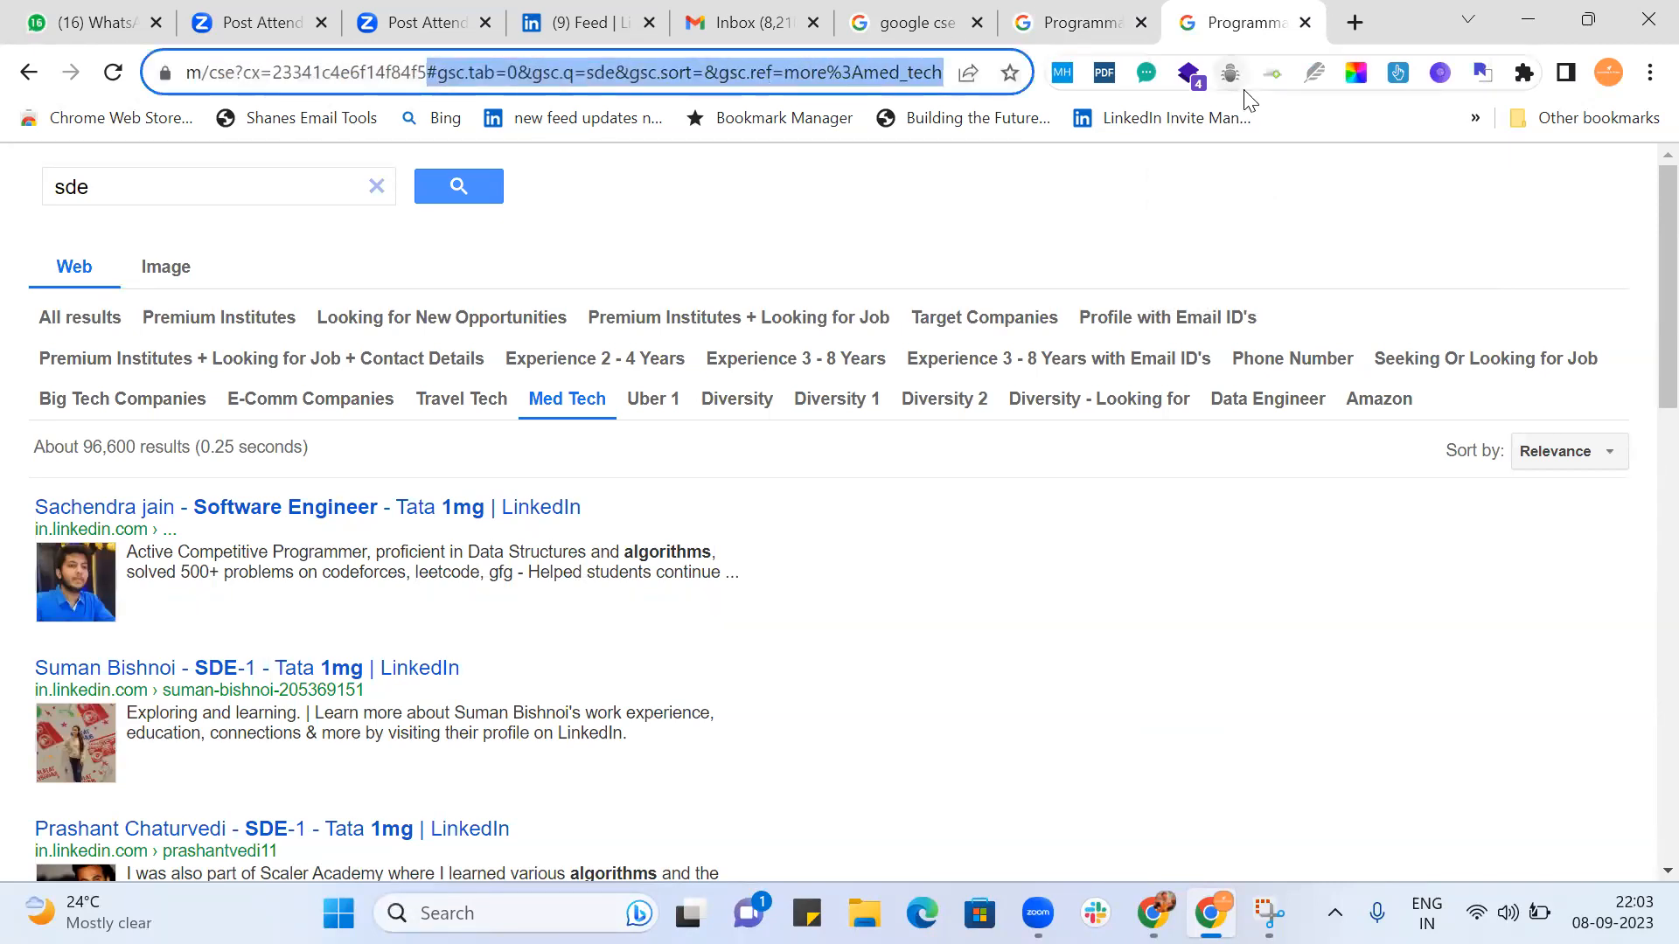
key(BackSpace)
click(964, 135)
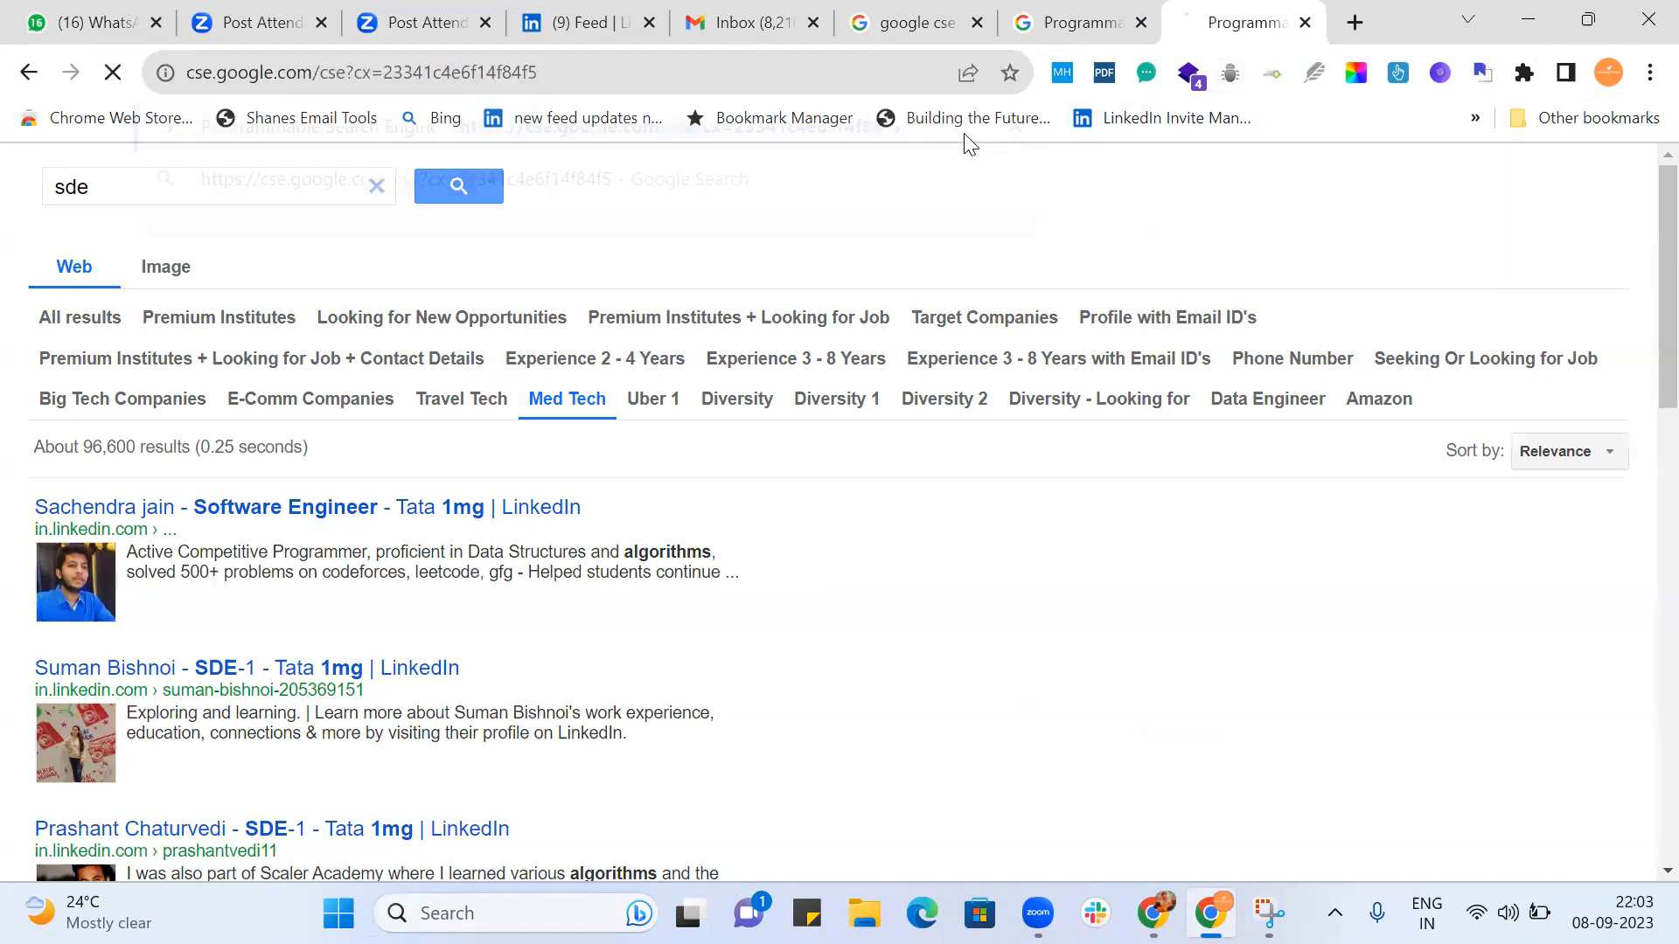
Search for "sde" again and examine the unrefined profiles for candidates open to work.
click(194, 185)
text(sde)
key(Return)
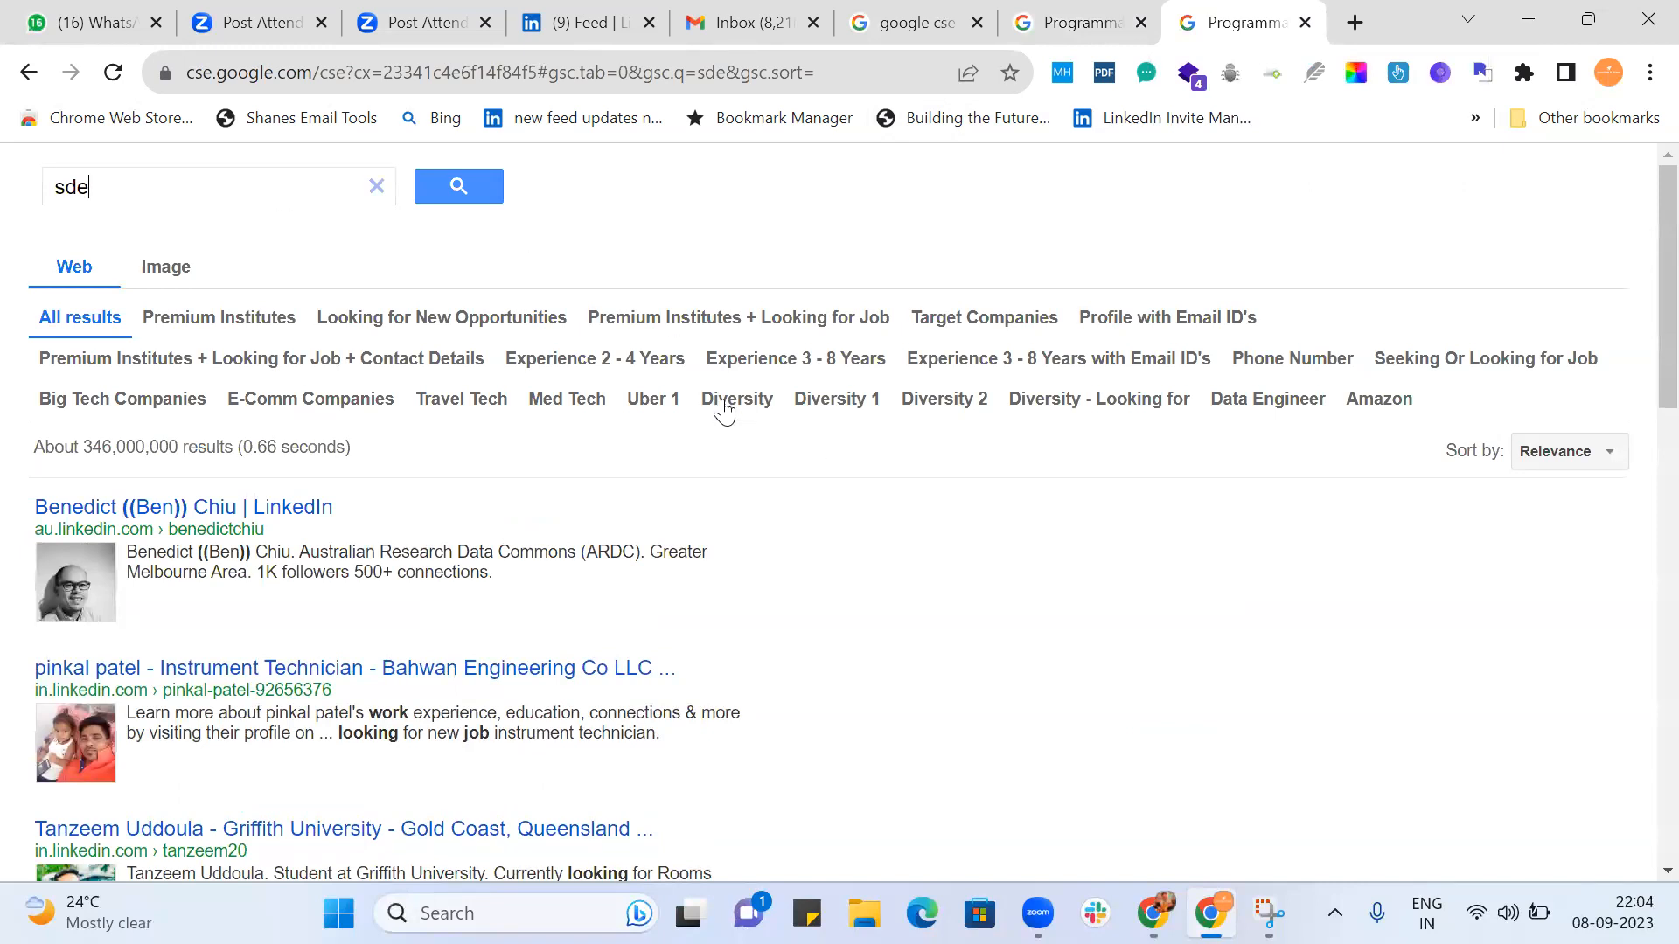
scroll(809, 562, down, 3)
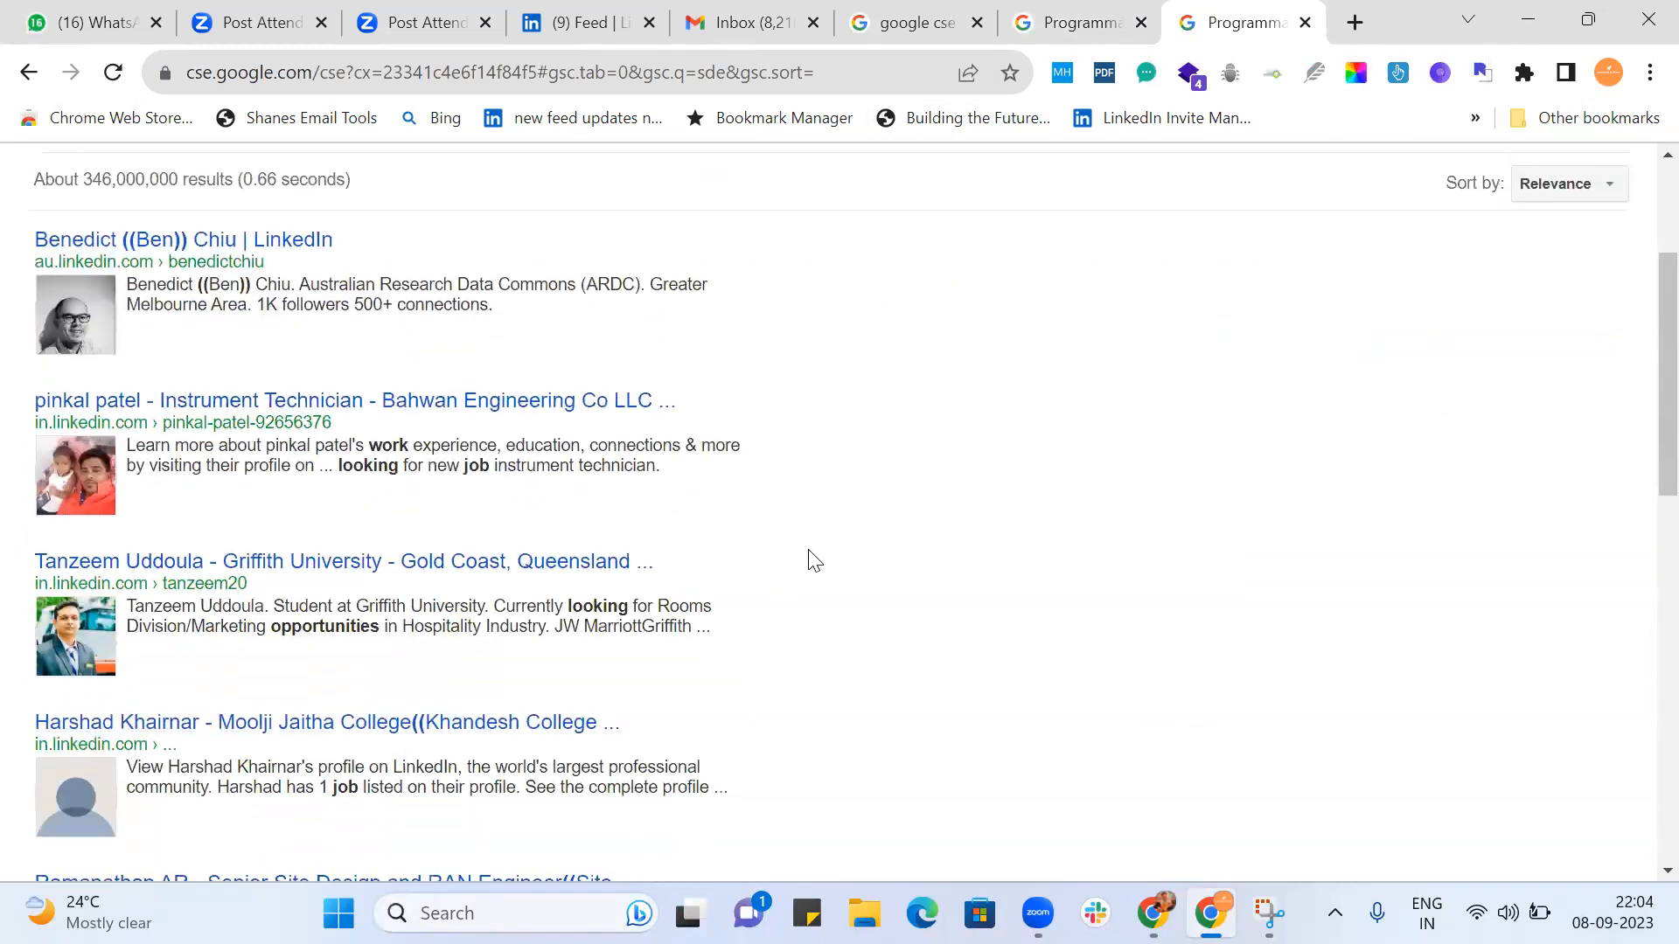
scroll(792, 604, down, 2)
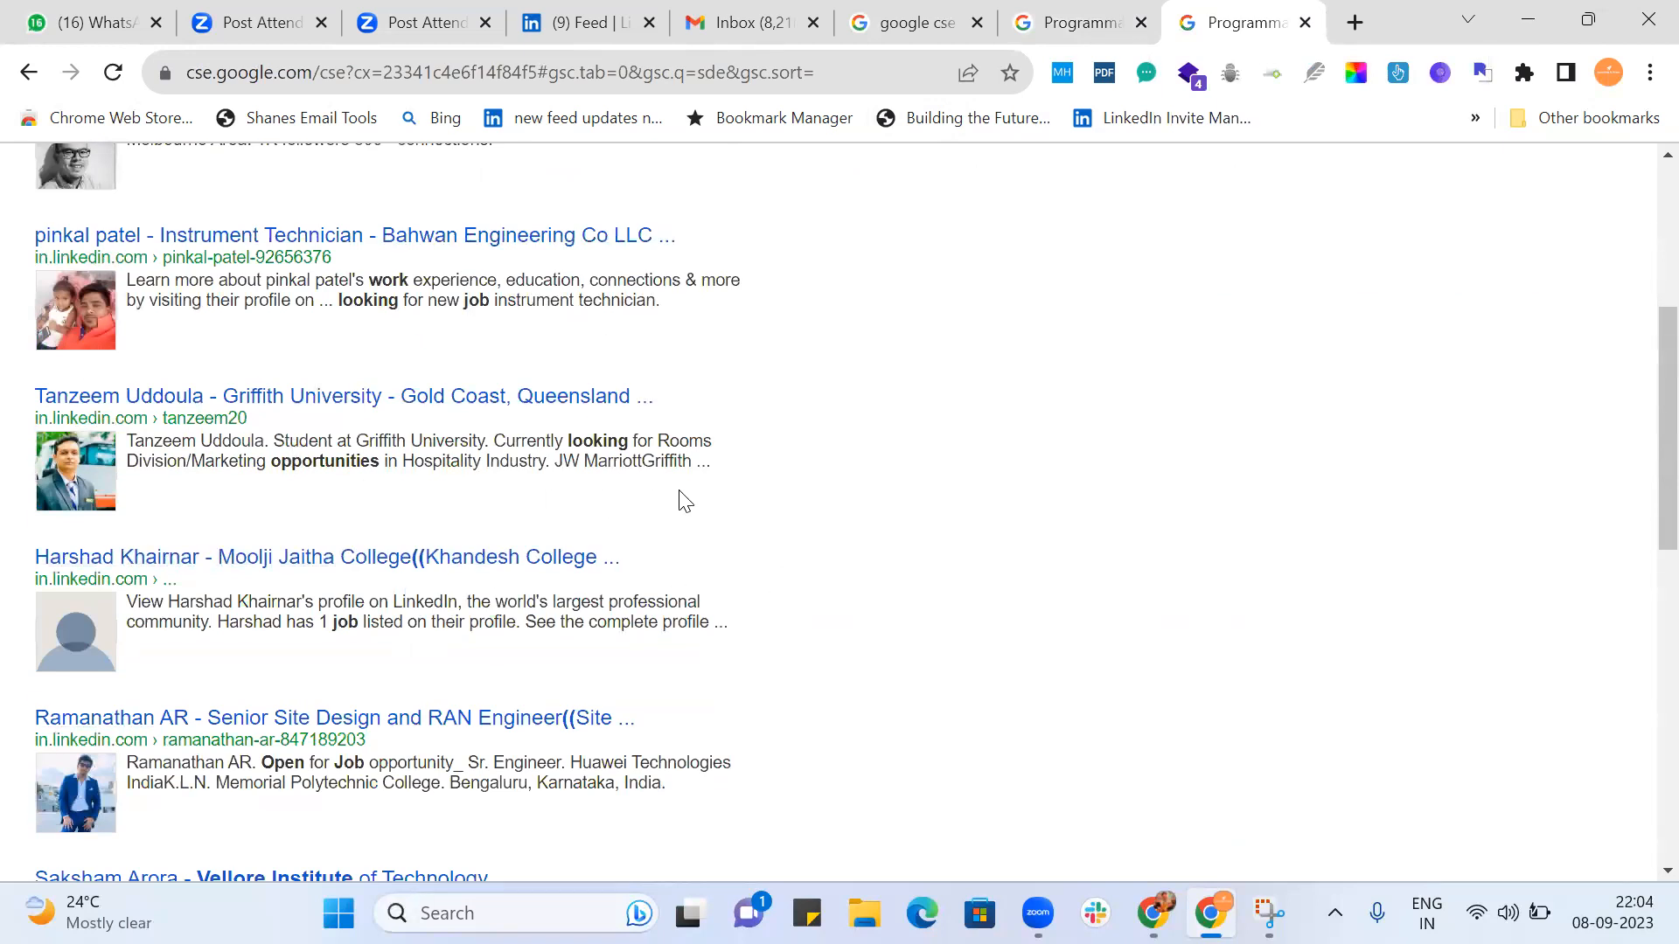
scroll(685, 501, down, 4)
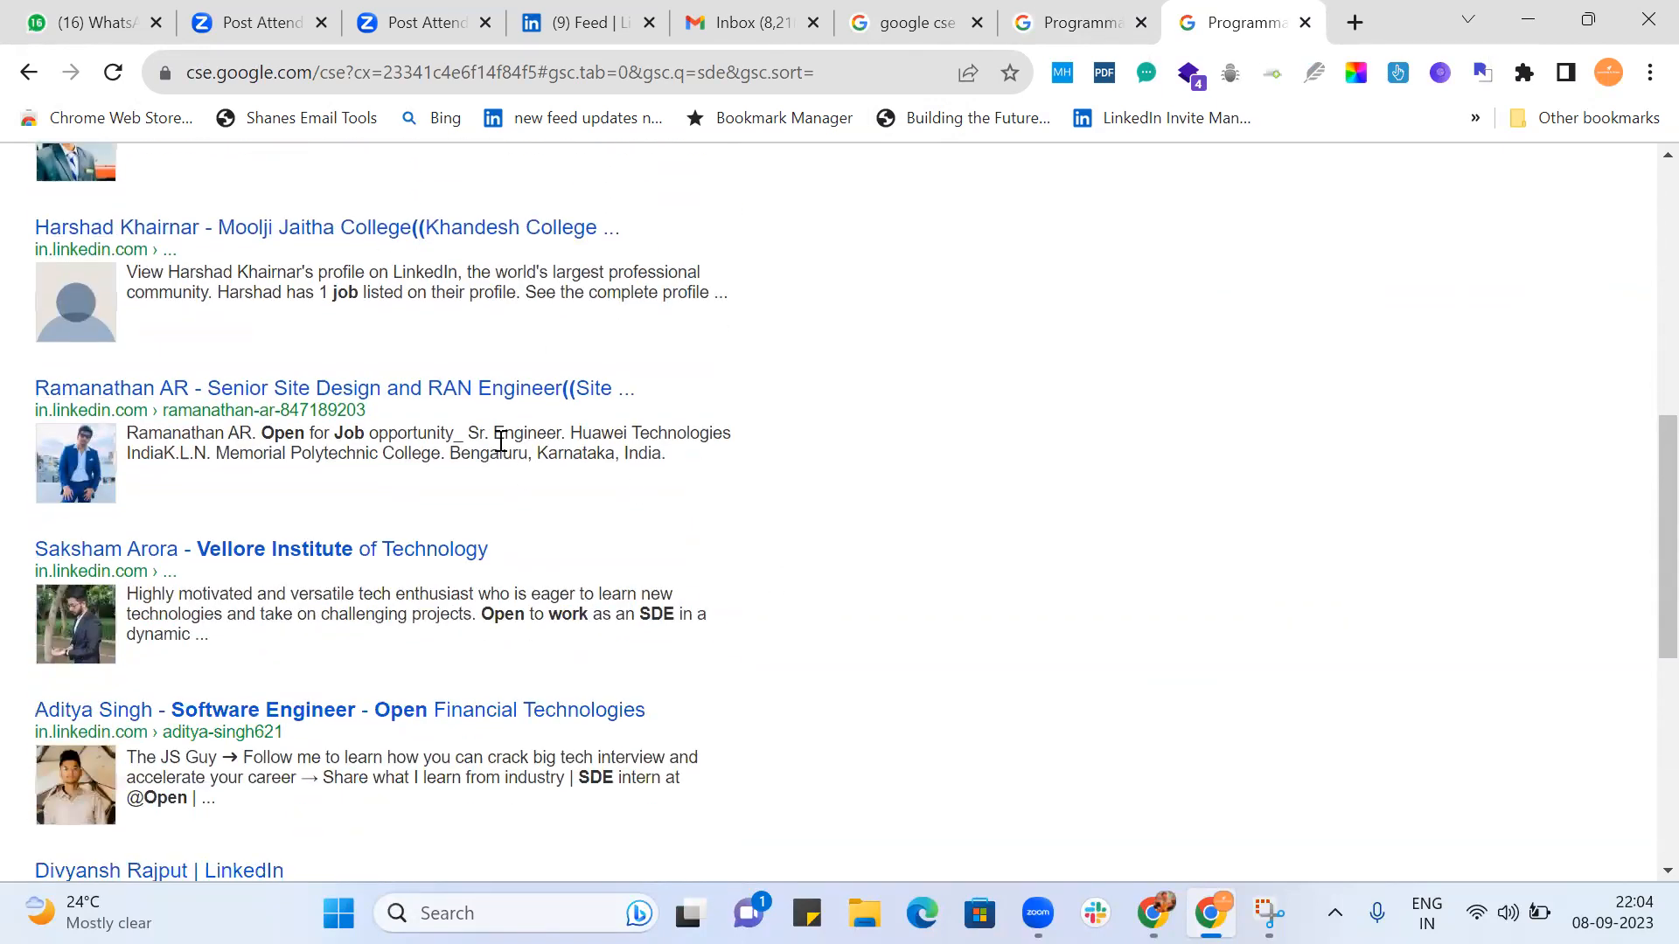
scroll(817, 480, down, 4)
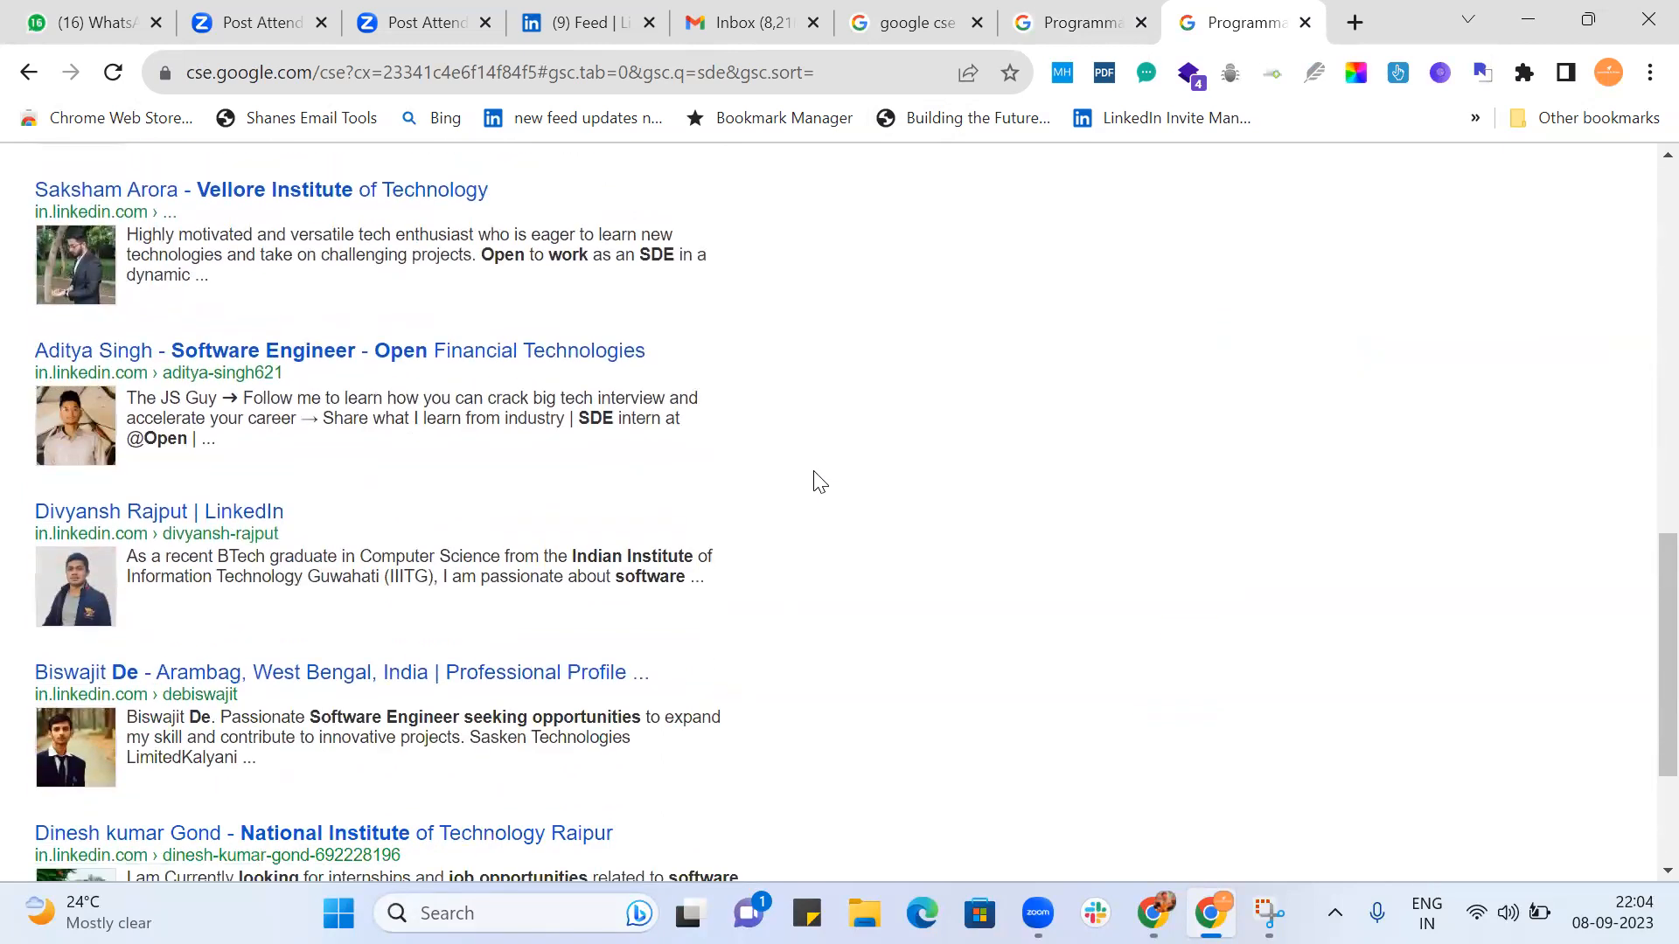
Review the rest of the first unrefined results page, then open page 10 and complete the robot verification.
scroll(763, 579, down, 3)
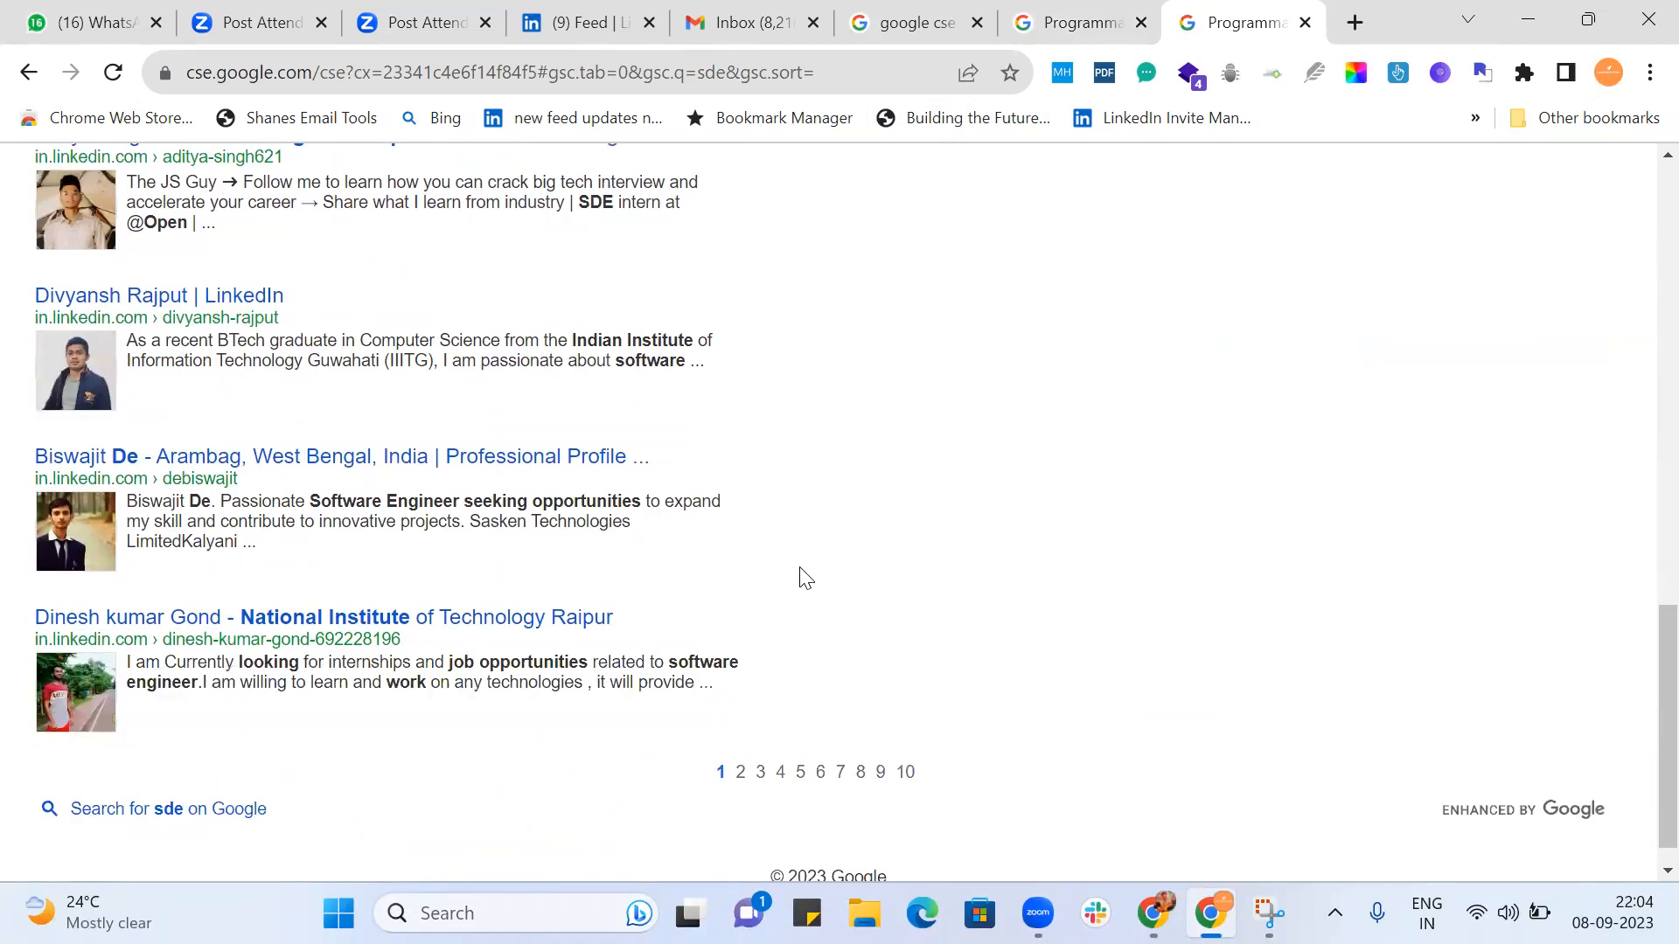
scroll(805, 577, down, 1)
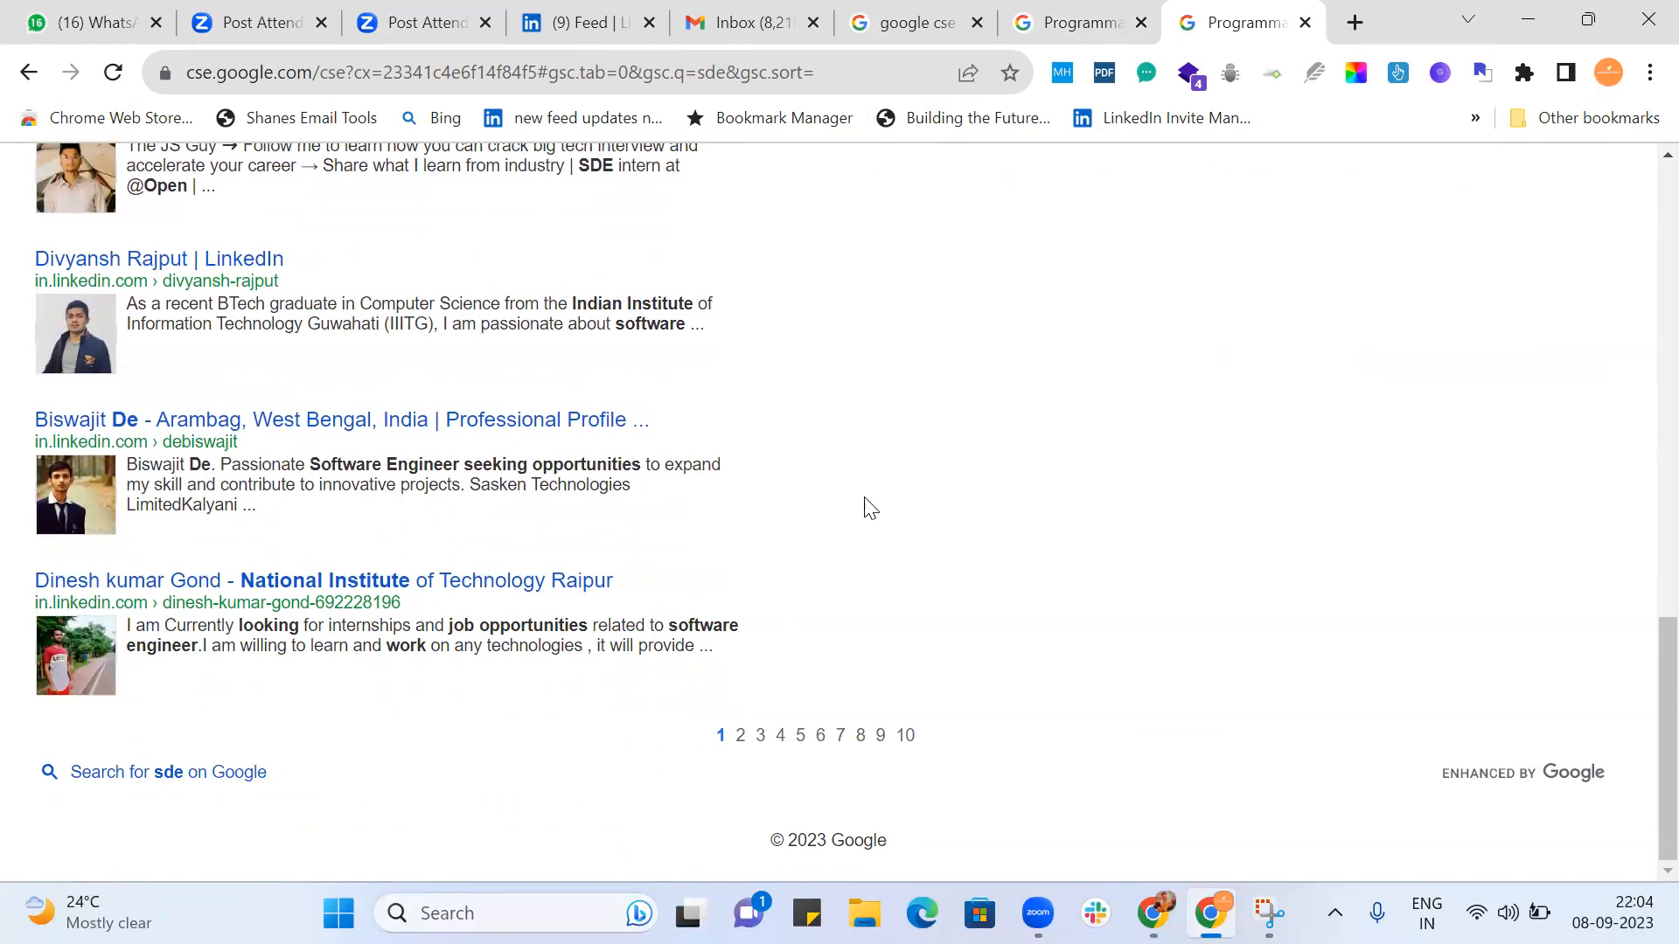
scroll(870, 507, up, 15)
scroll(865, 507, down, 15)
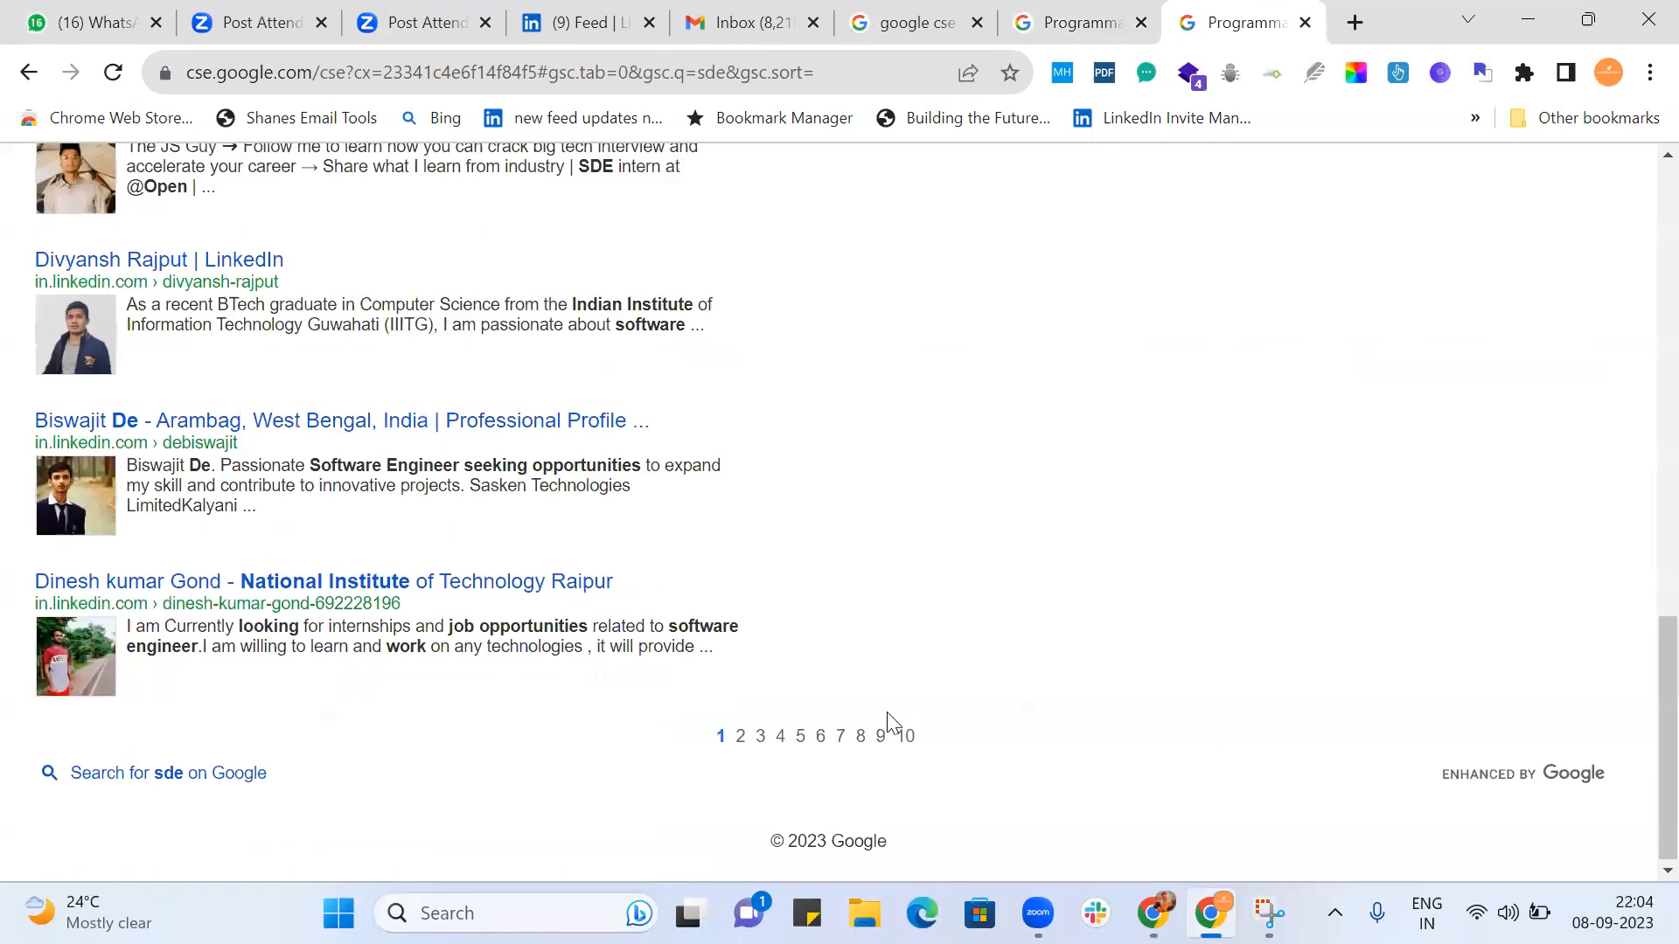
click(905, 739)
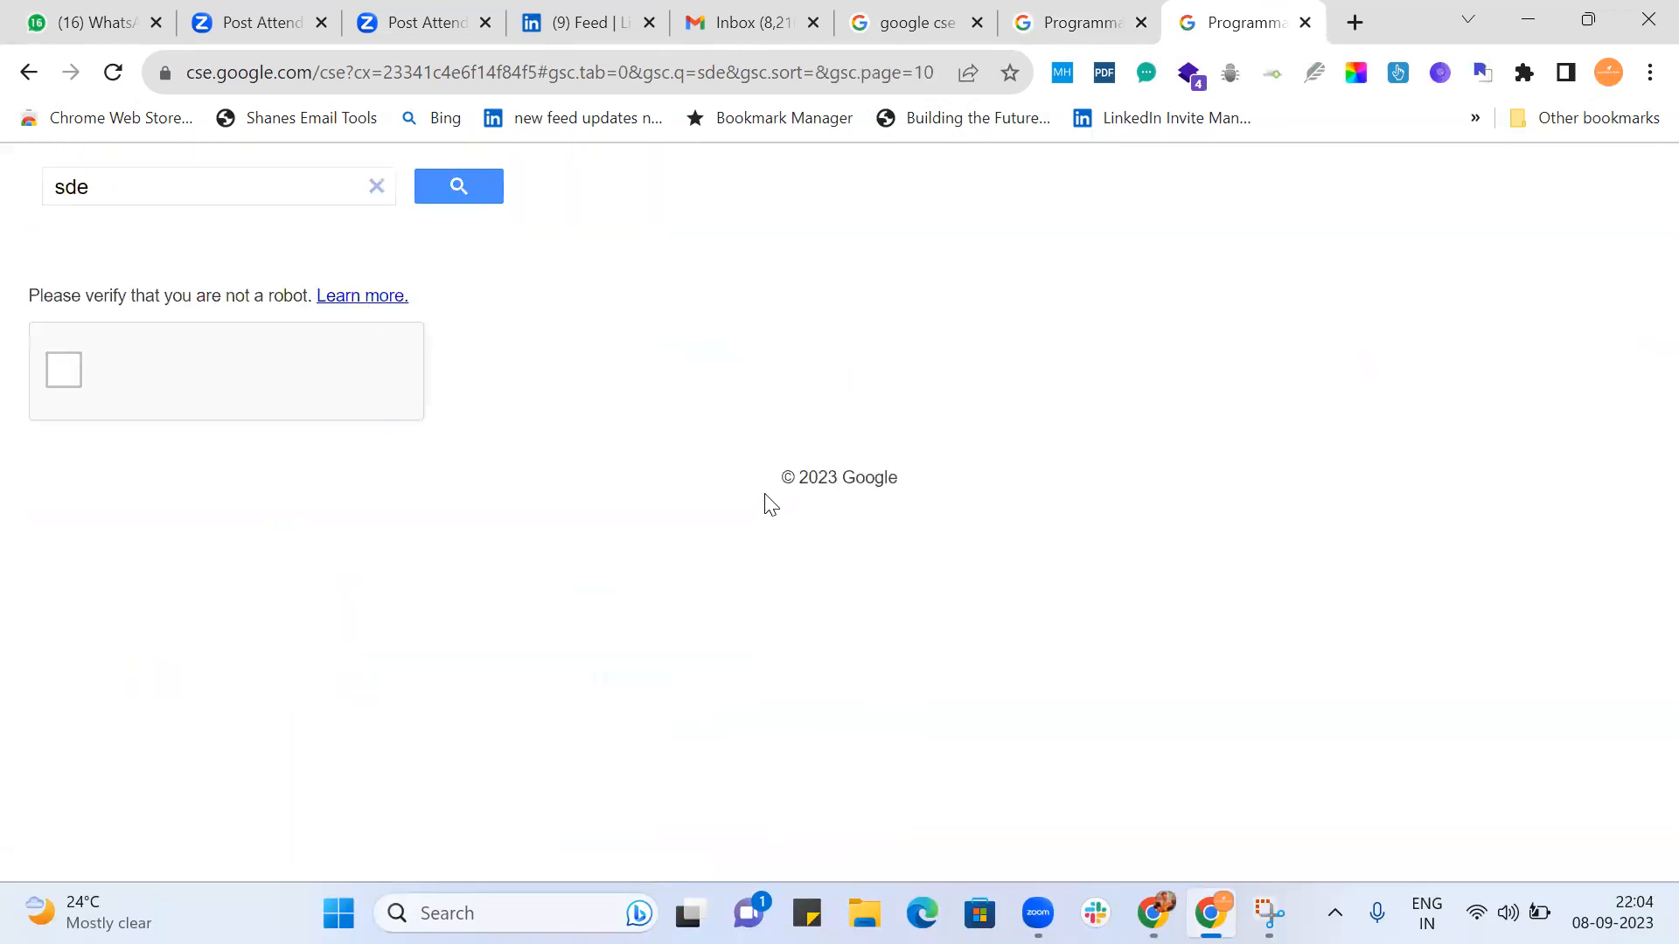
click(63, 371)
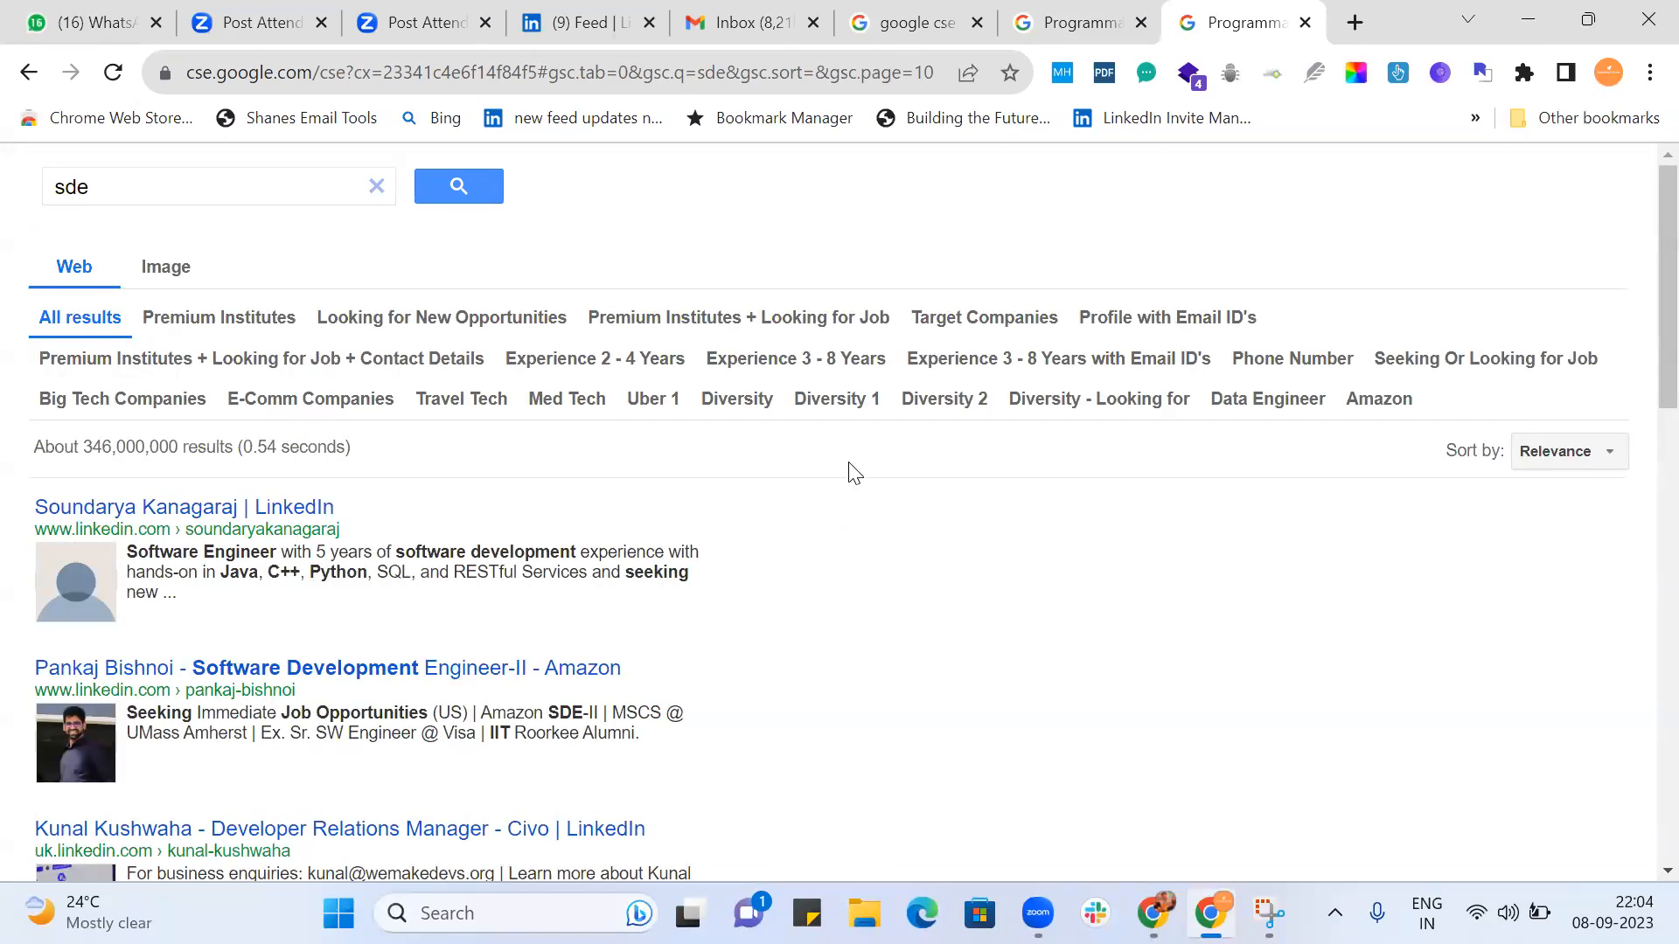
Examine the profiles on page 10 of the unrefined "sde" results for signs of job seeking.
scroll(855, 473, down, 2)
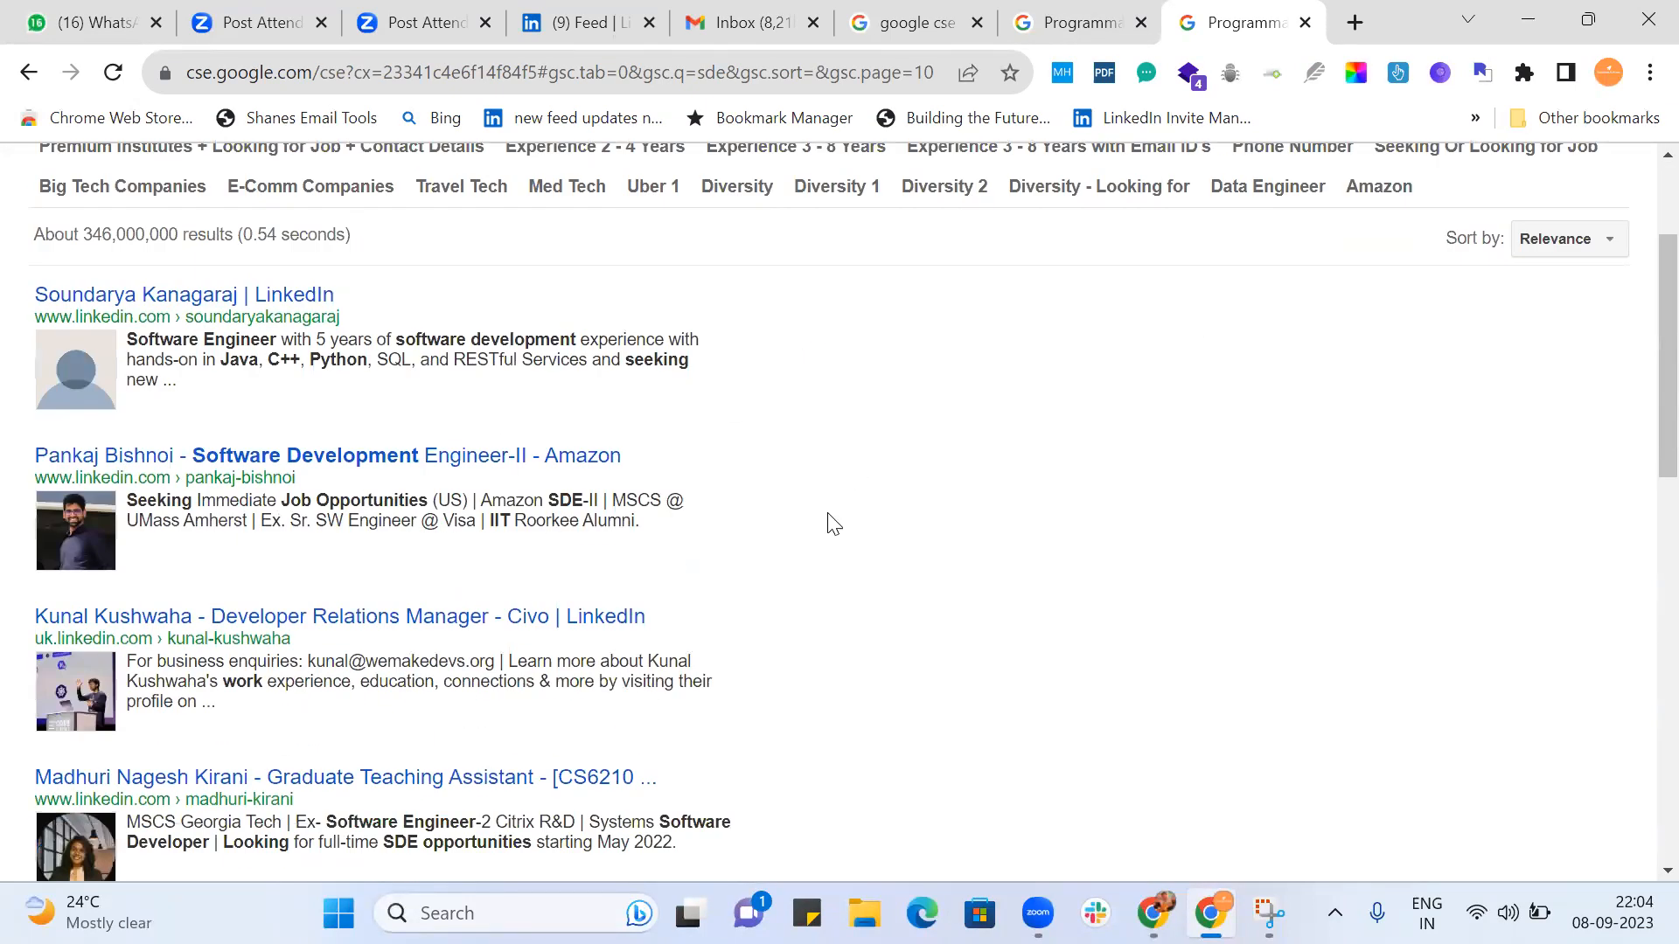
scroll(831, 522, down, 2)
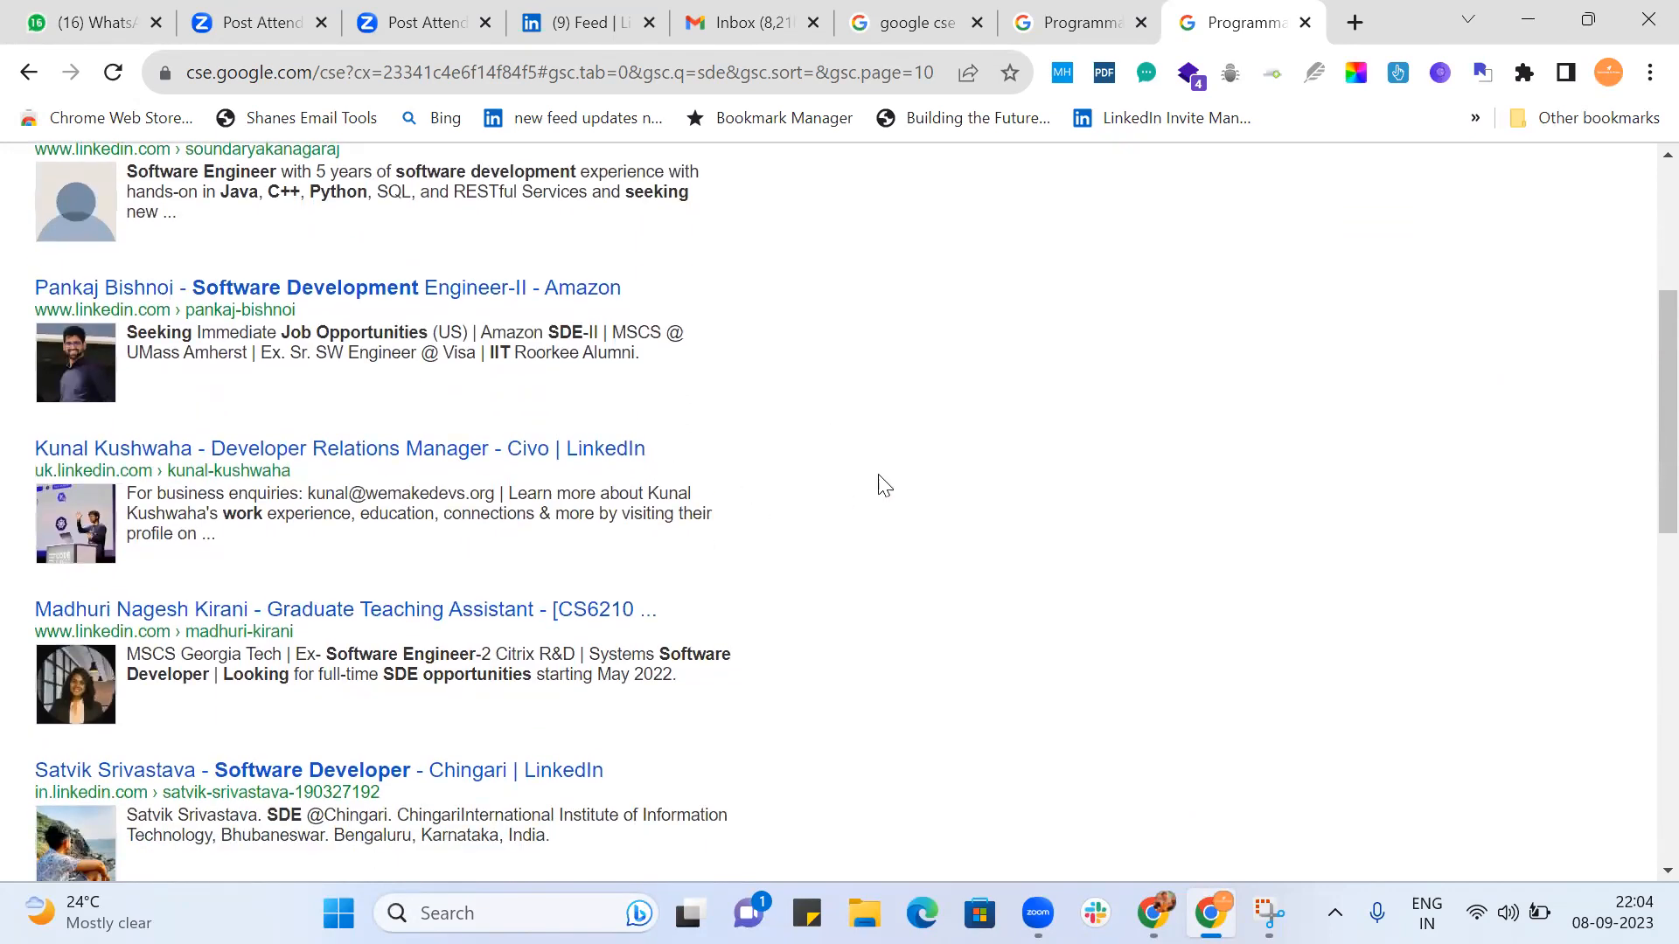
scroll(881, 480, down, 2)
scroll(905, 442, down, 4)
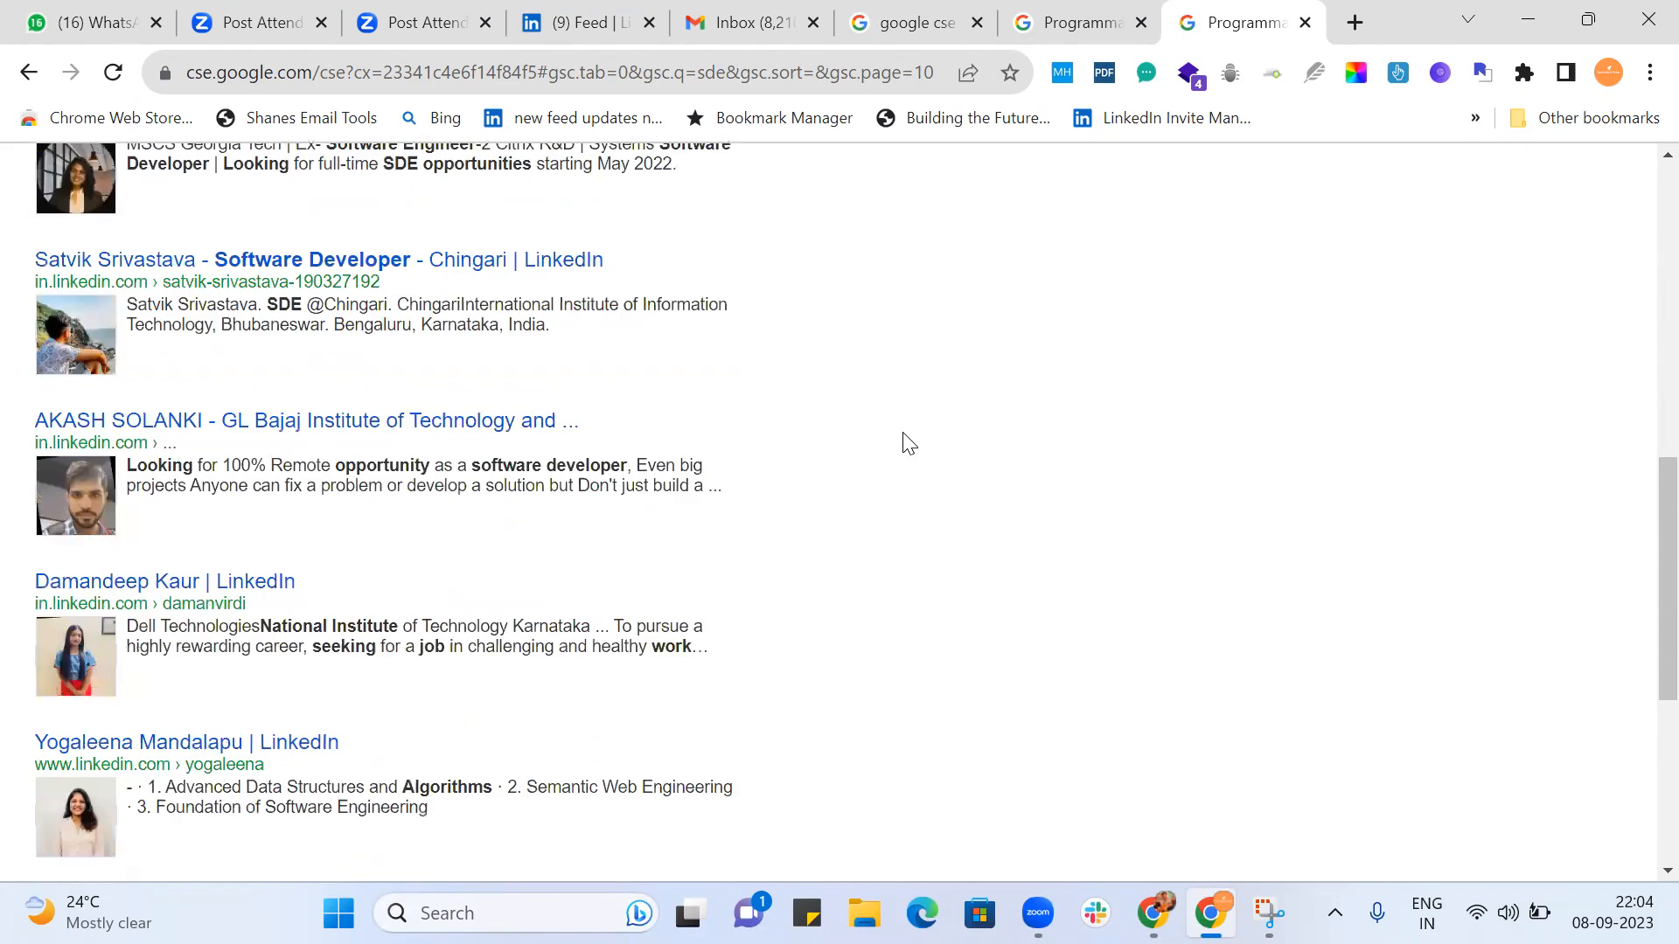
scroll(905, 442, down, 5)
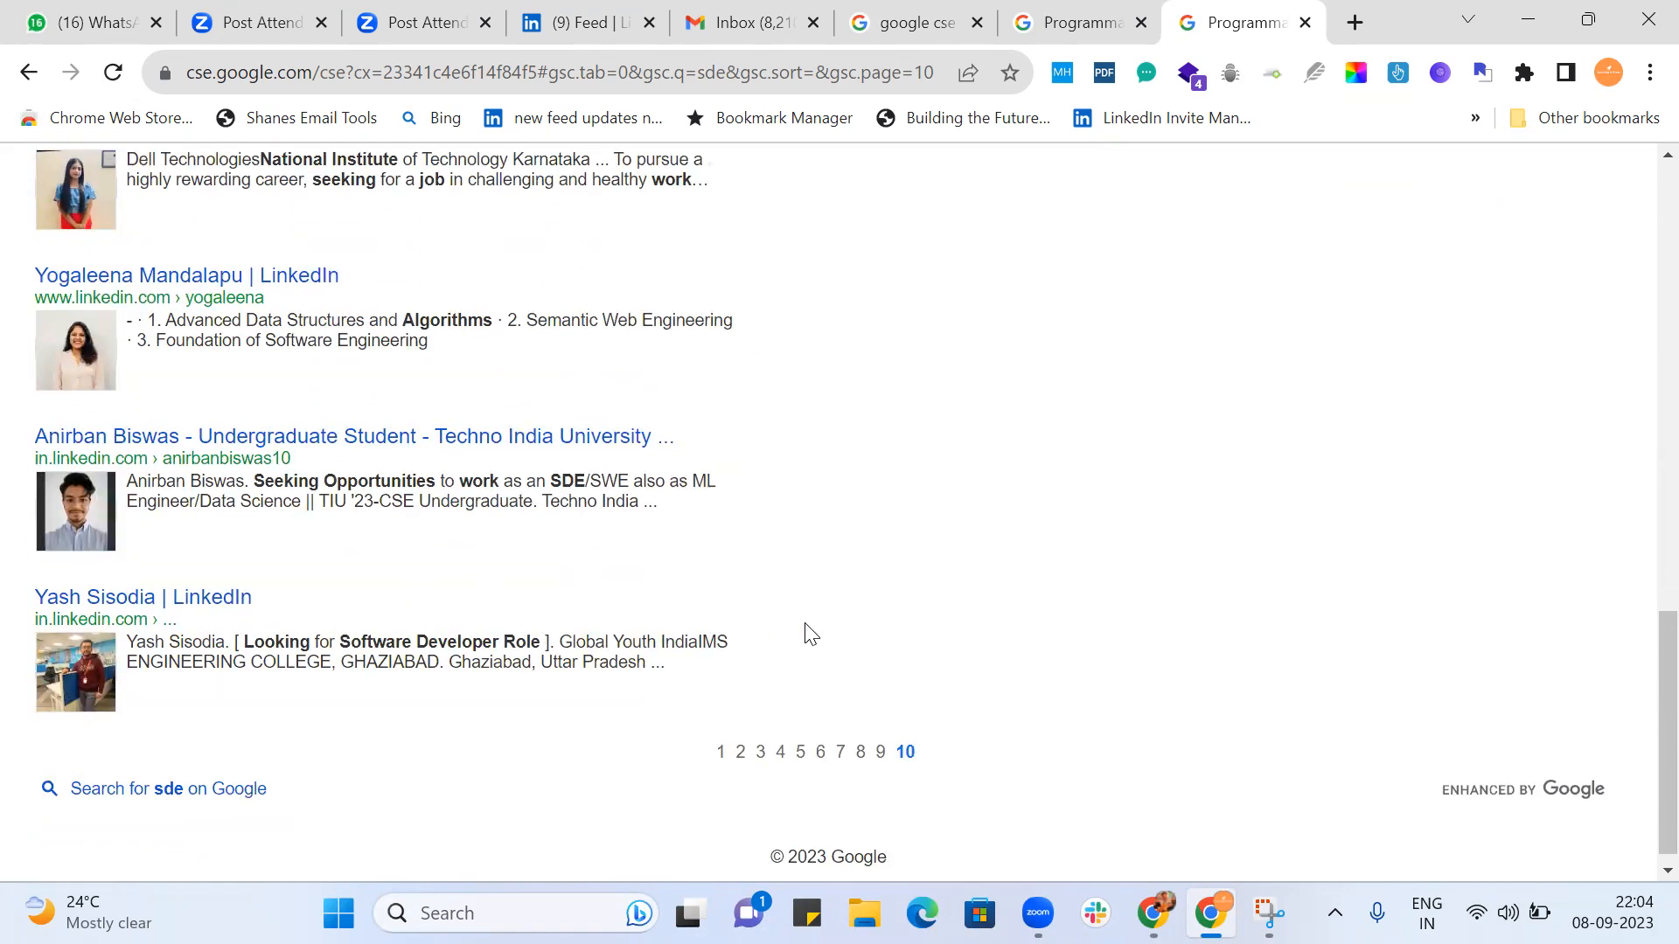
Refine the "sde" results by Diversity 2 and examine the first page of profiles for job seekers.
key(Home)
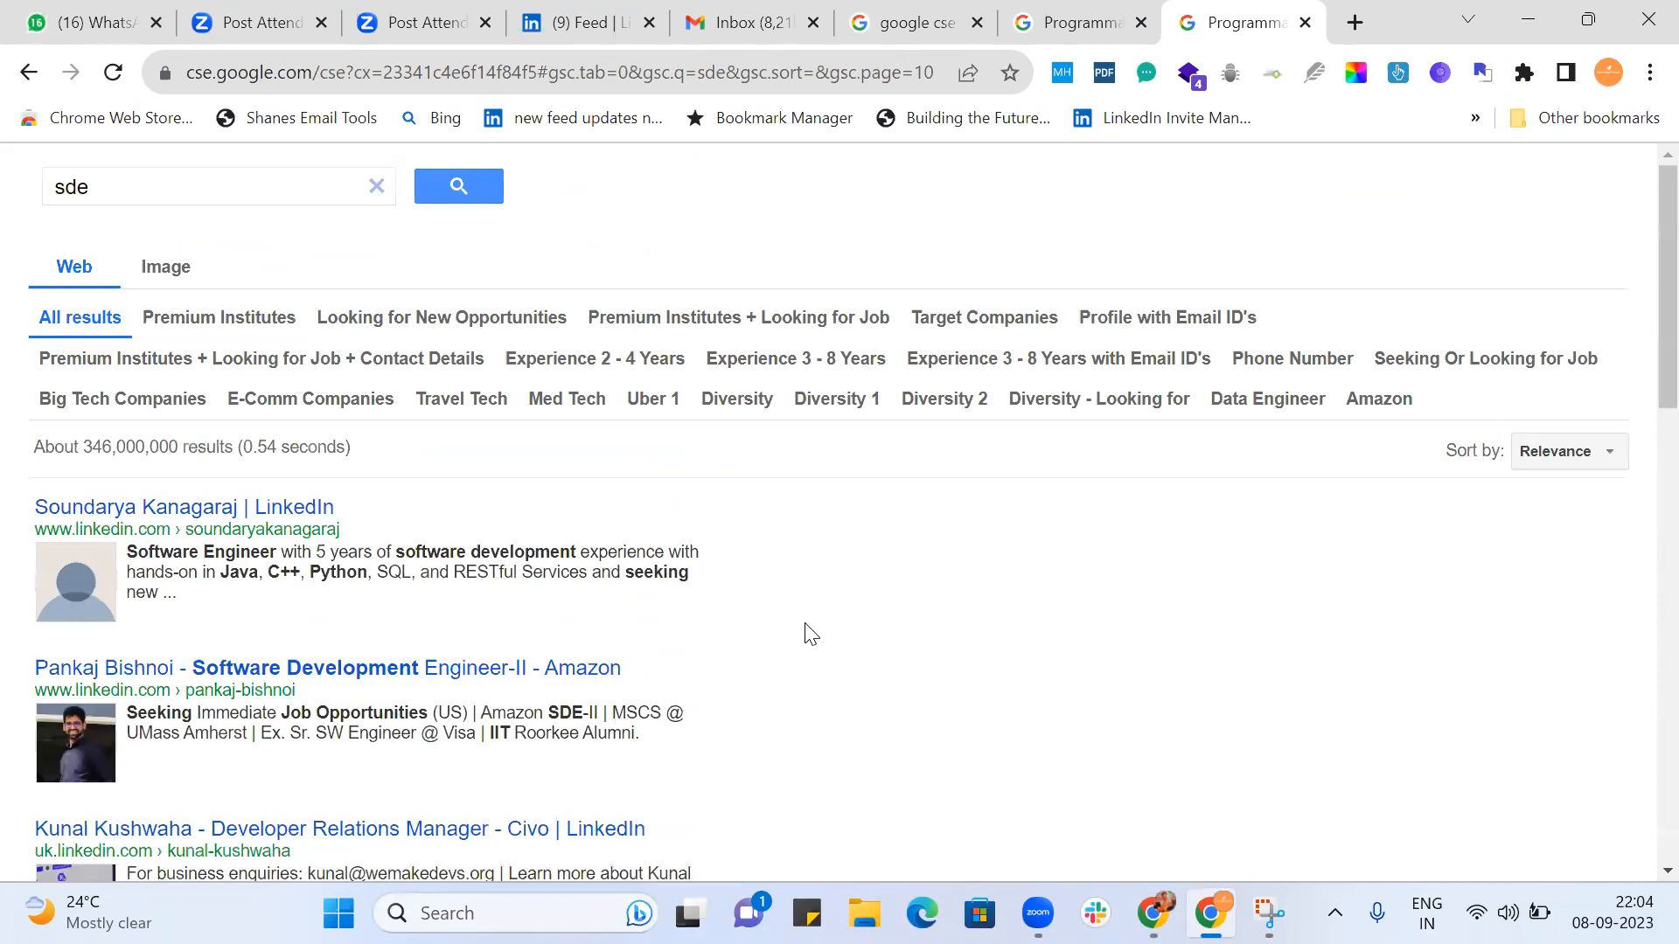
click(922, 404)
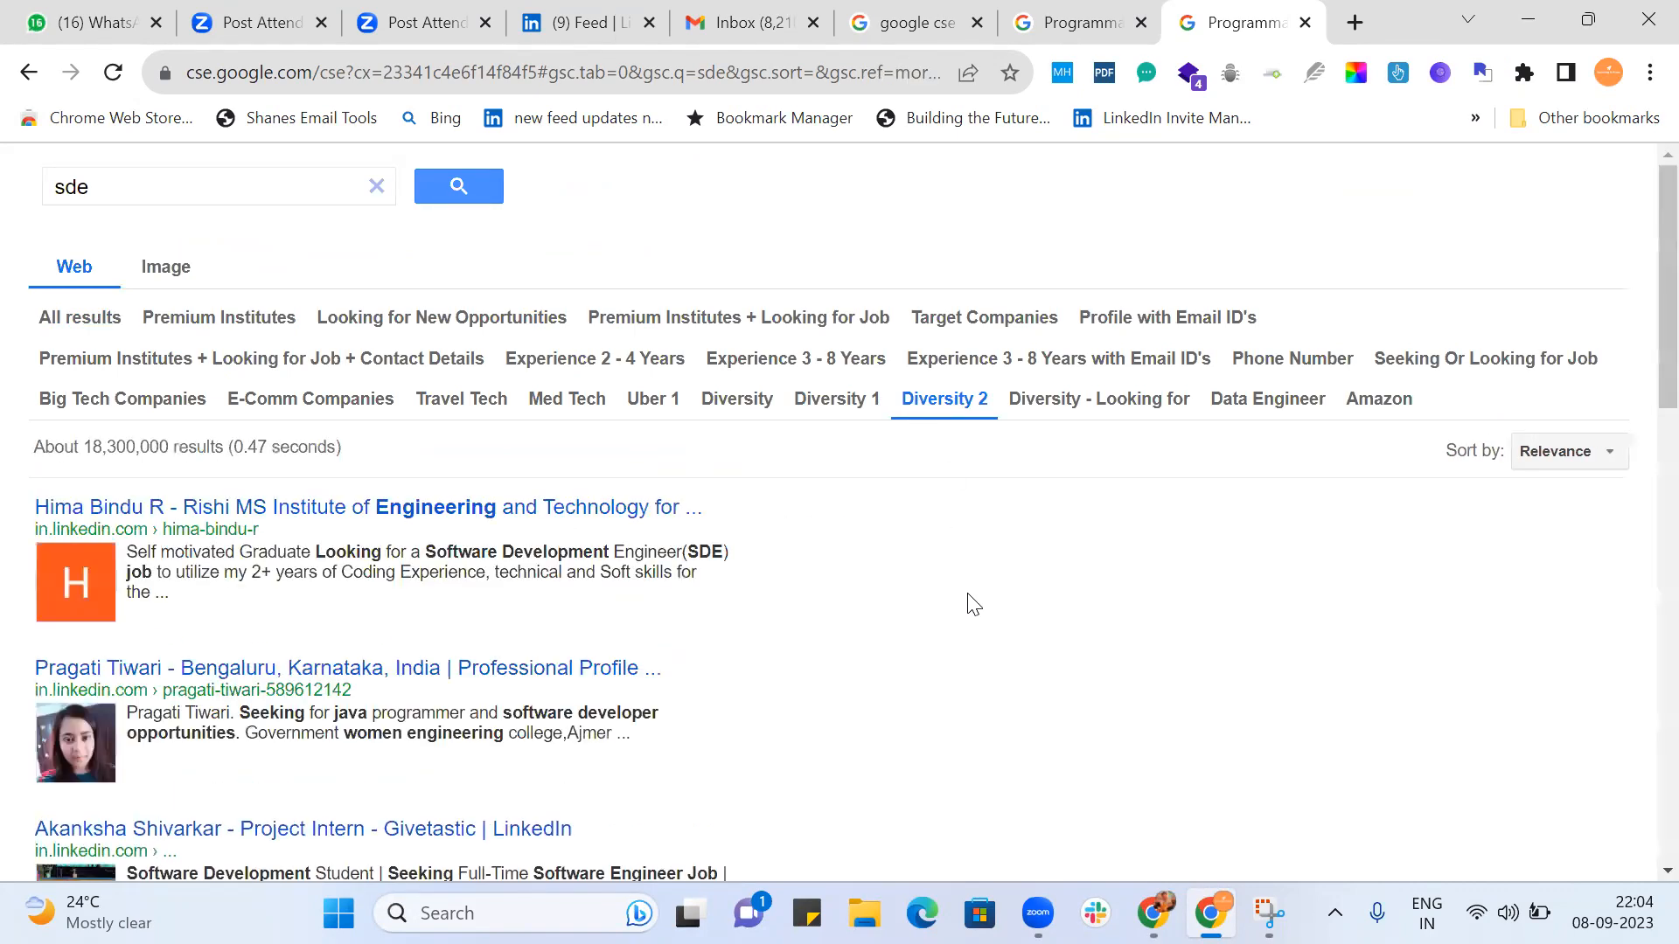
scroll(974, 603, down, 2)
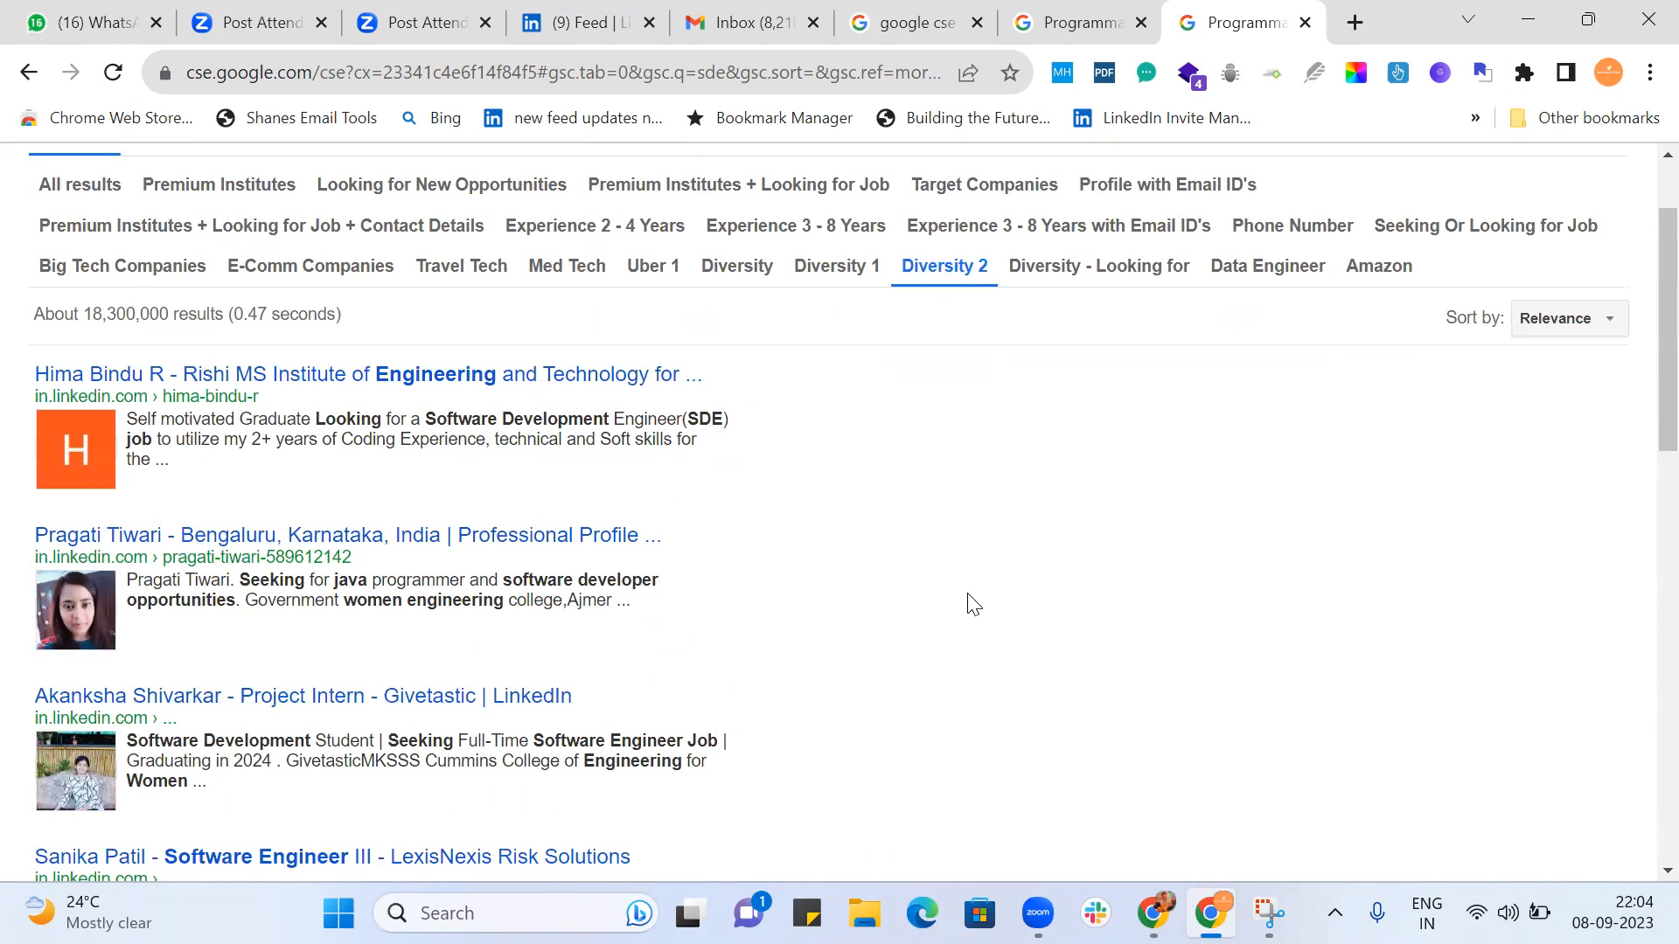
scroll(974, 603, down, 2)
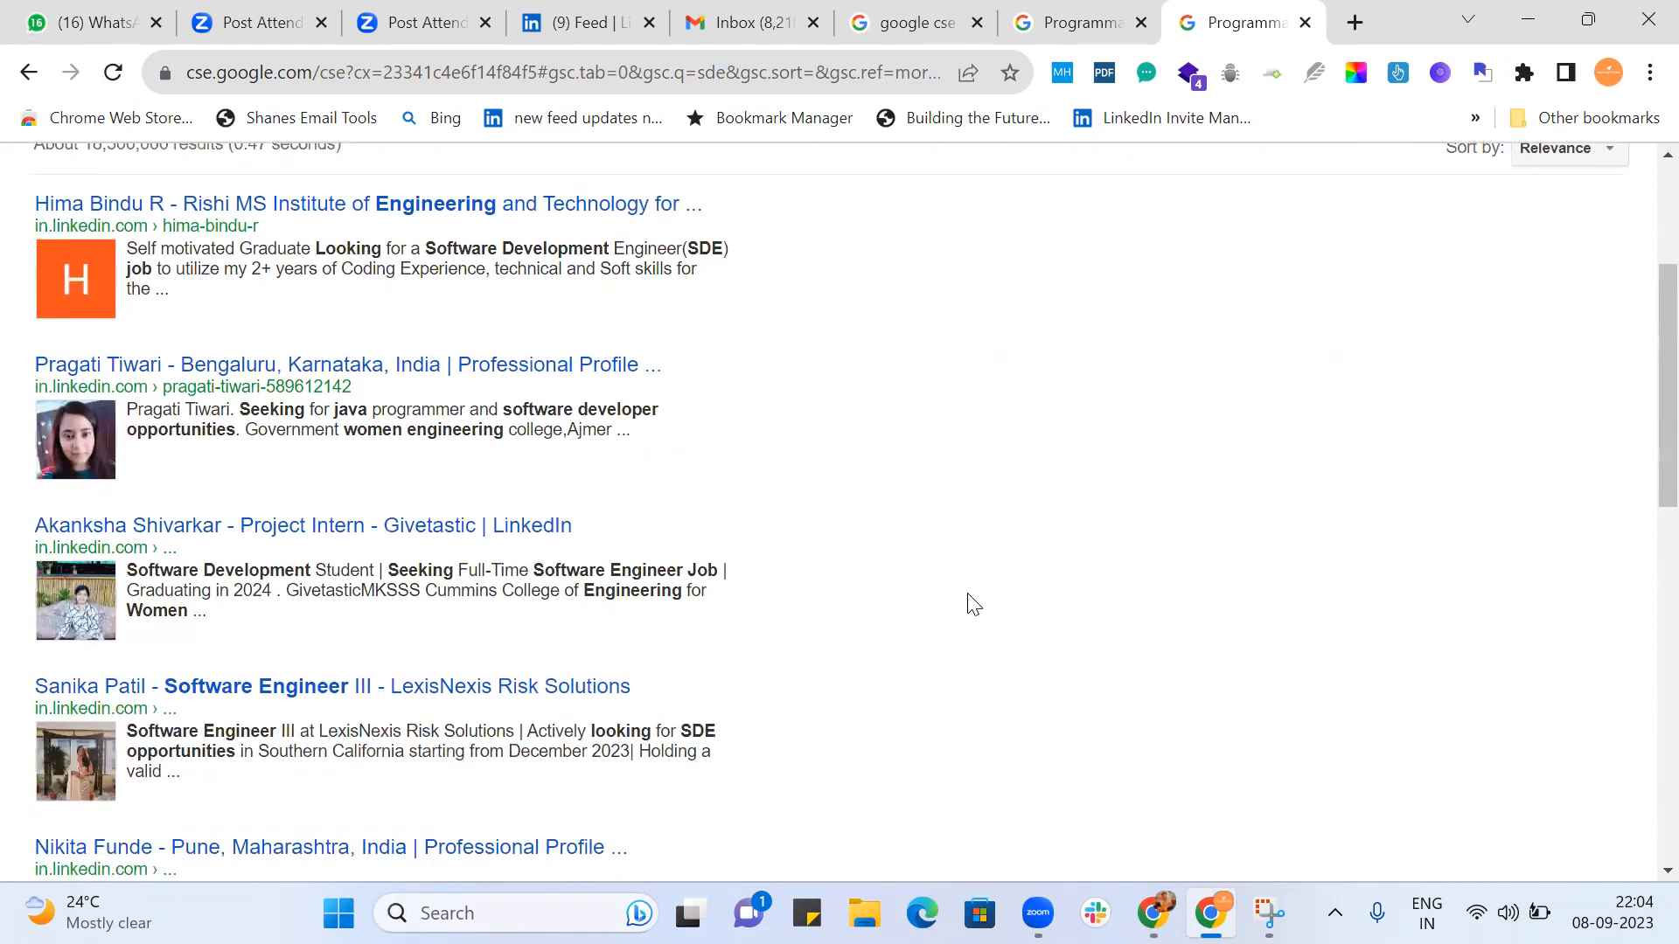
scroll(973, 603, down, 4)
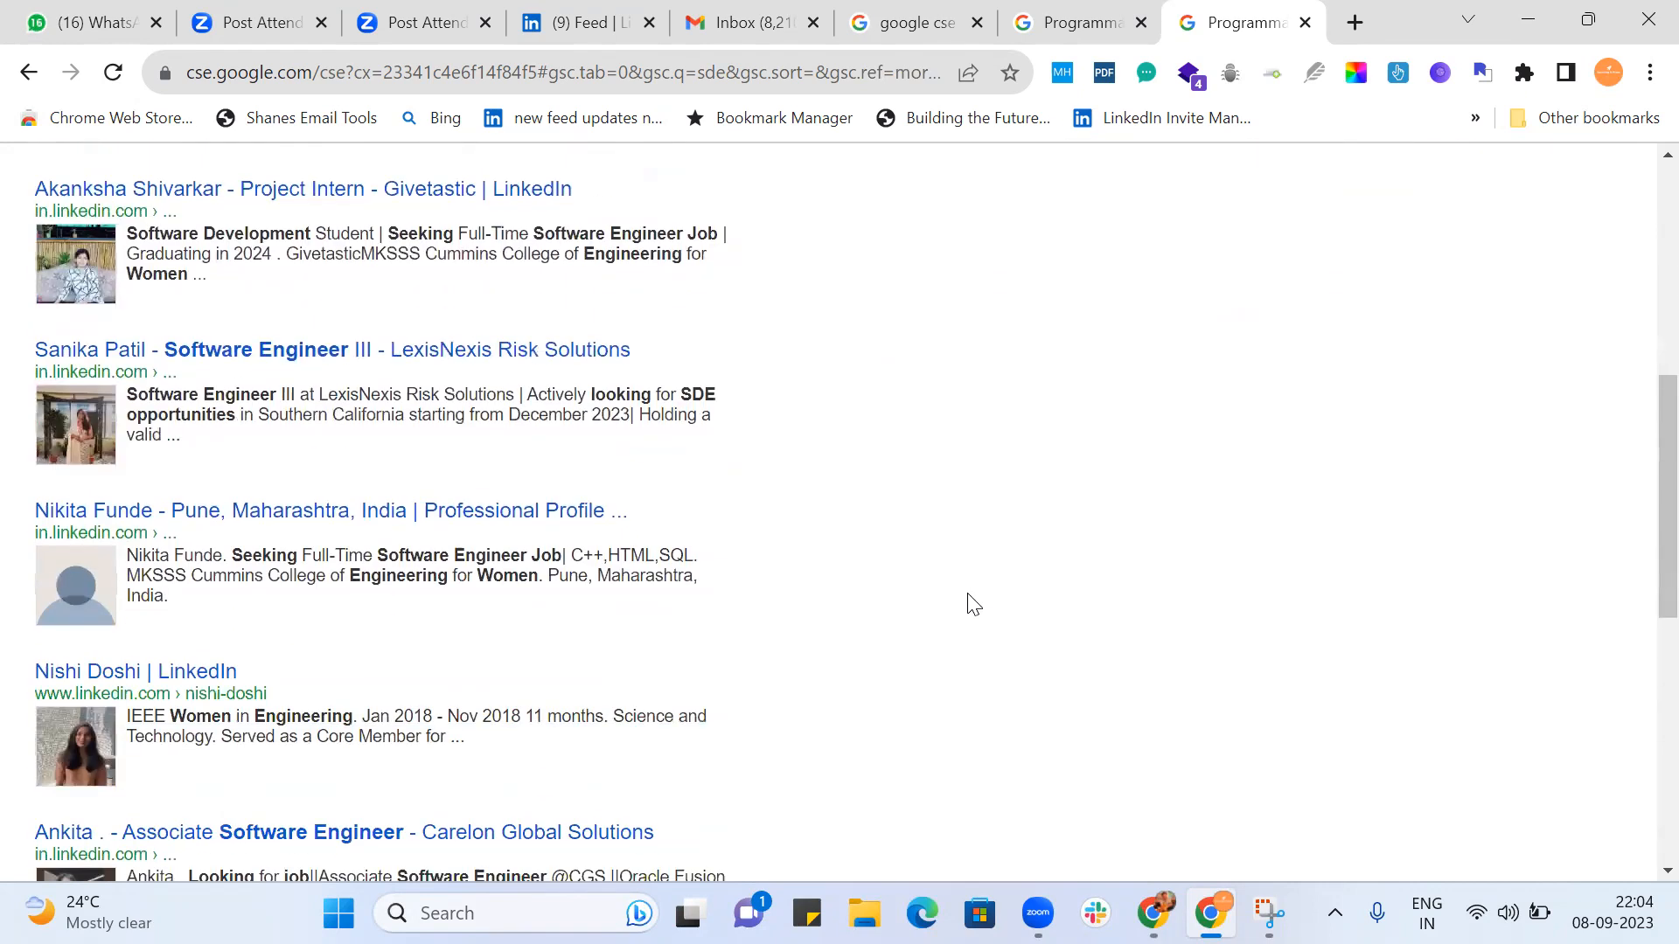
scroll(973, 603, down, 4)
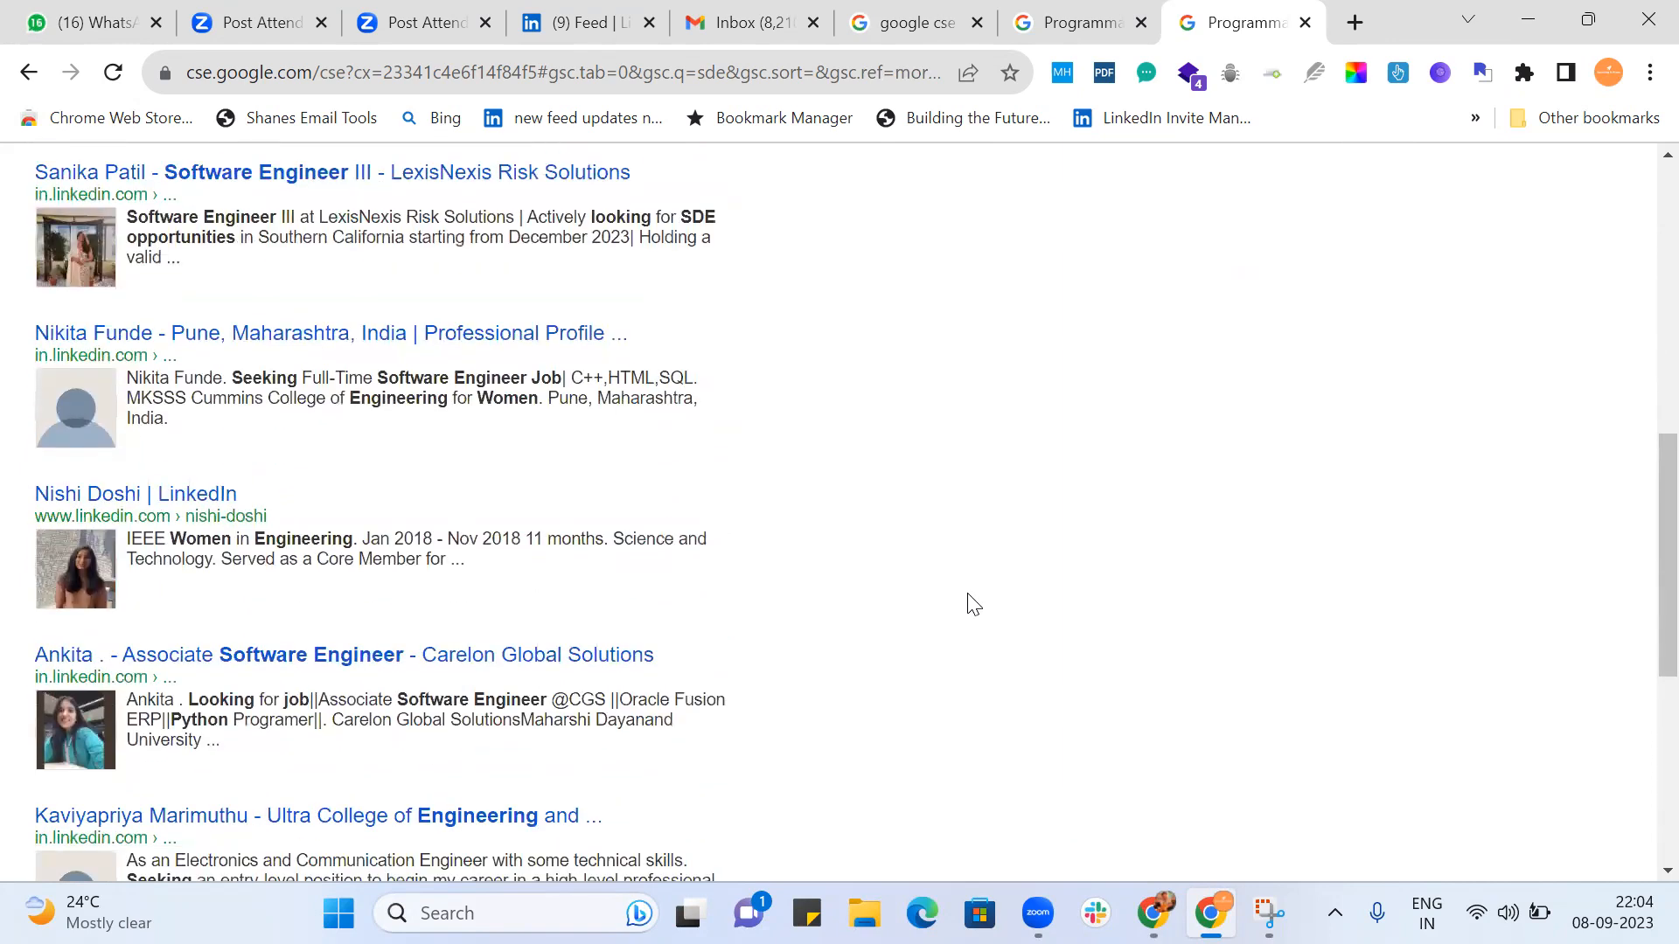
scroll(974, 604, down, 4)
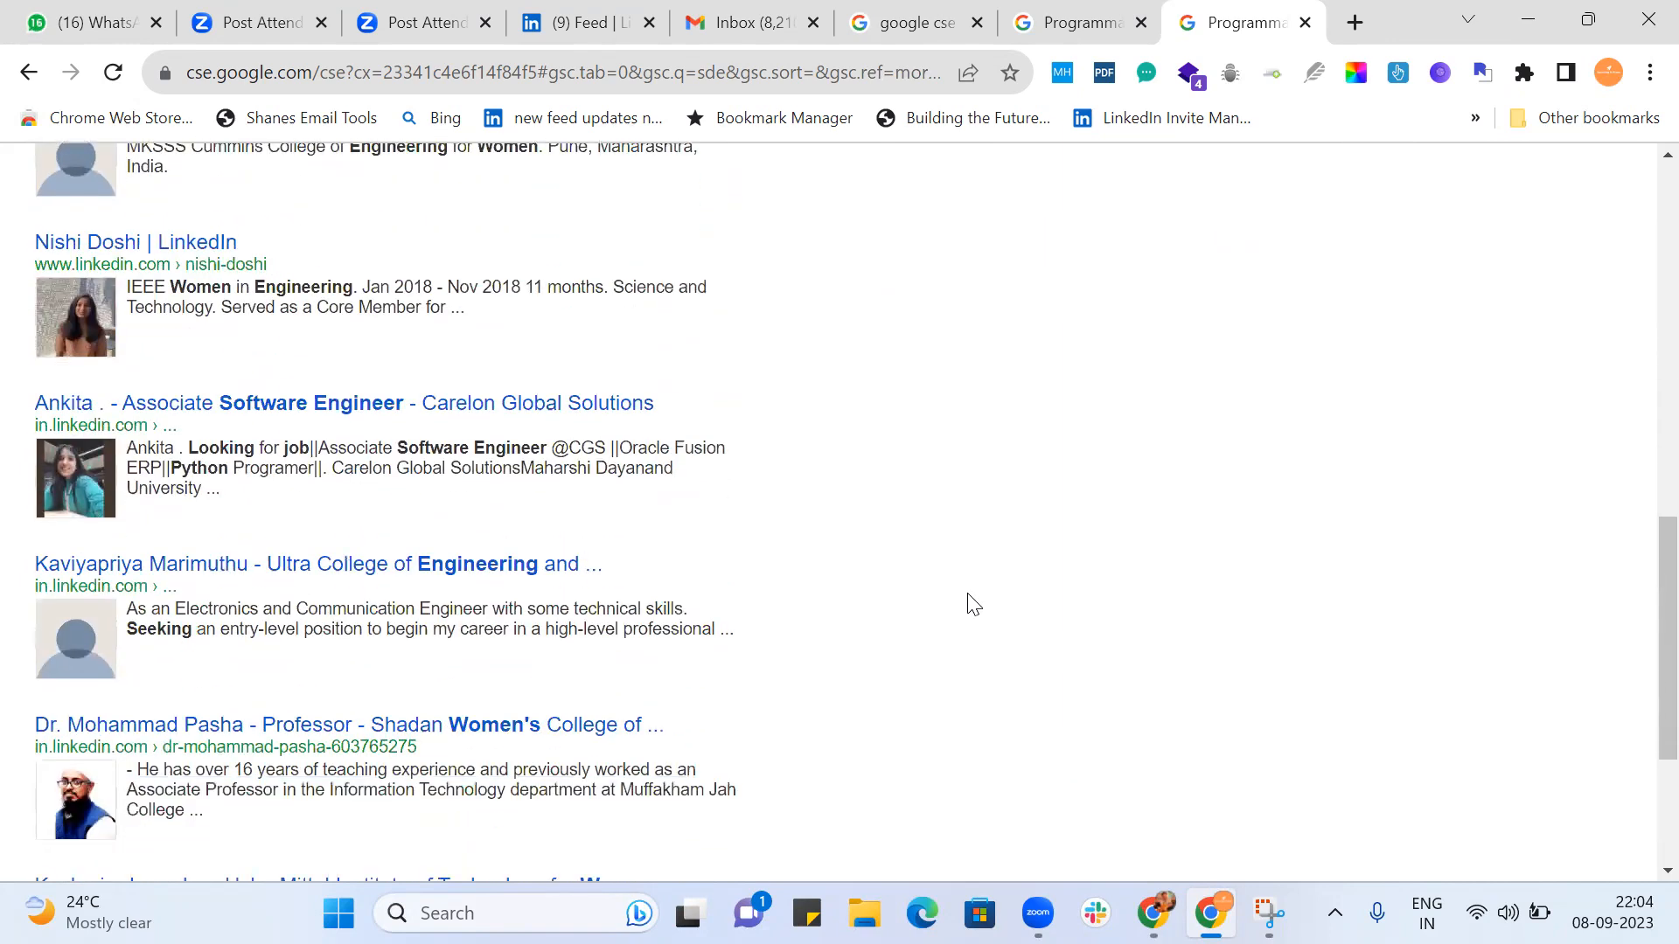
scroll(973, 603, down, 2)
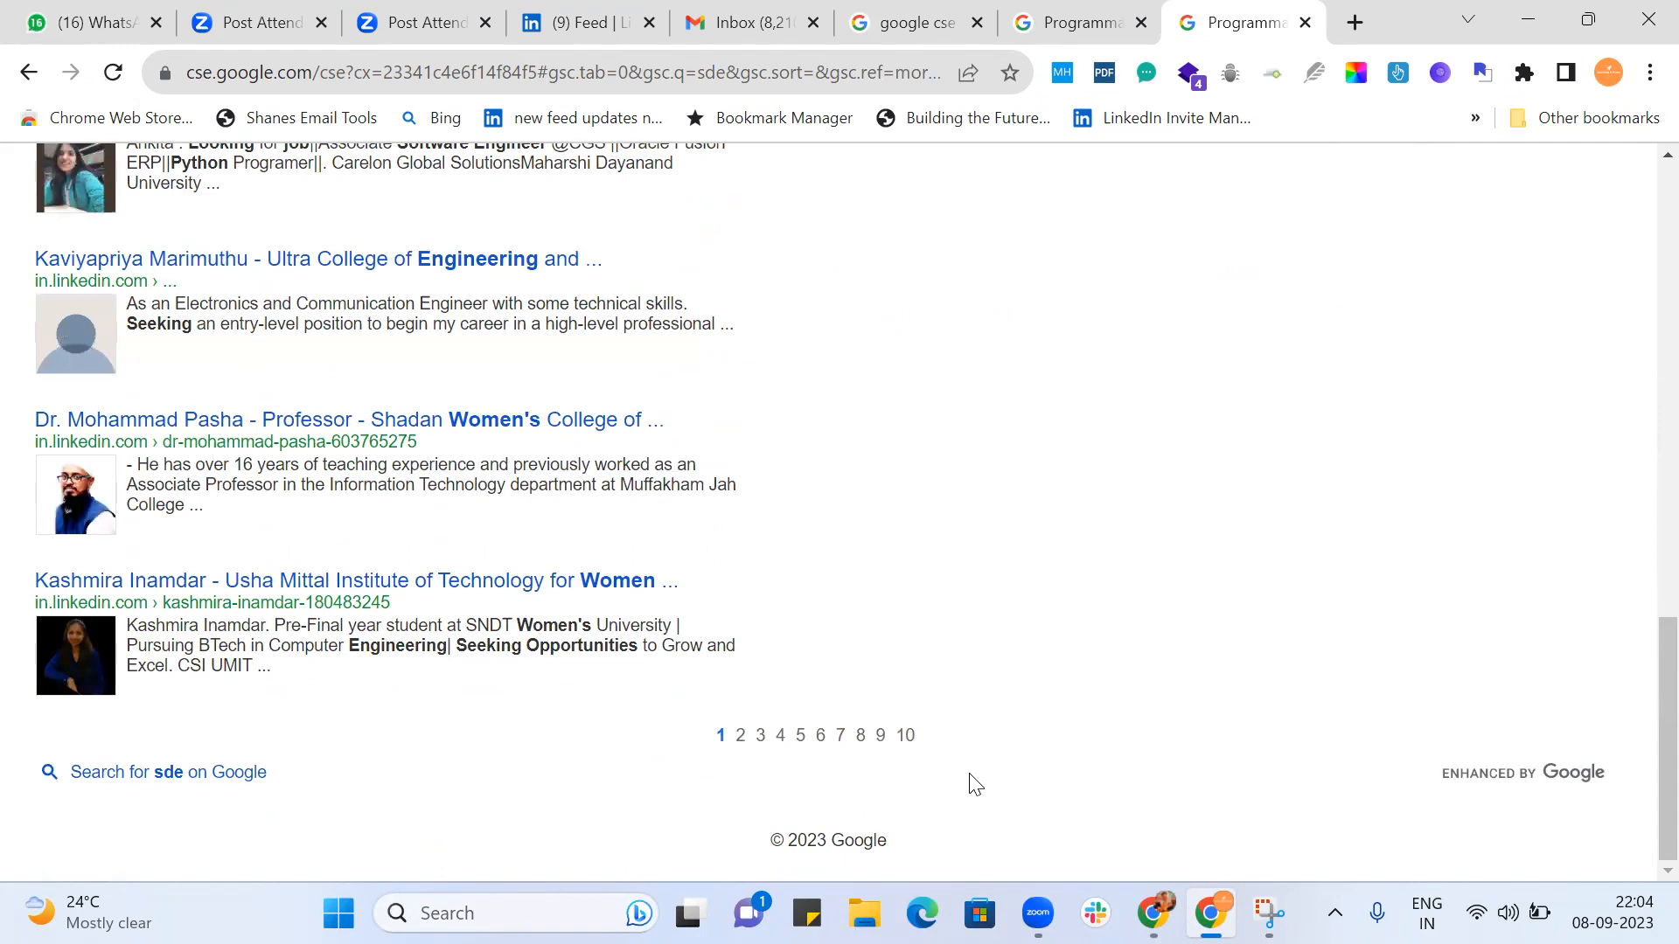
Open page 10 of the Diversity 2 results and examine whether its profiles still match.
click(903, 739)
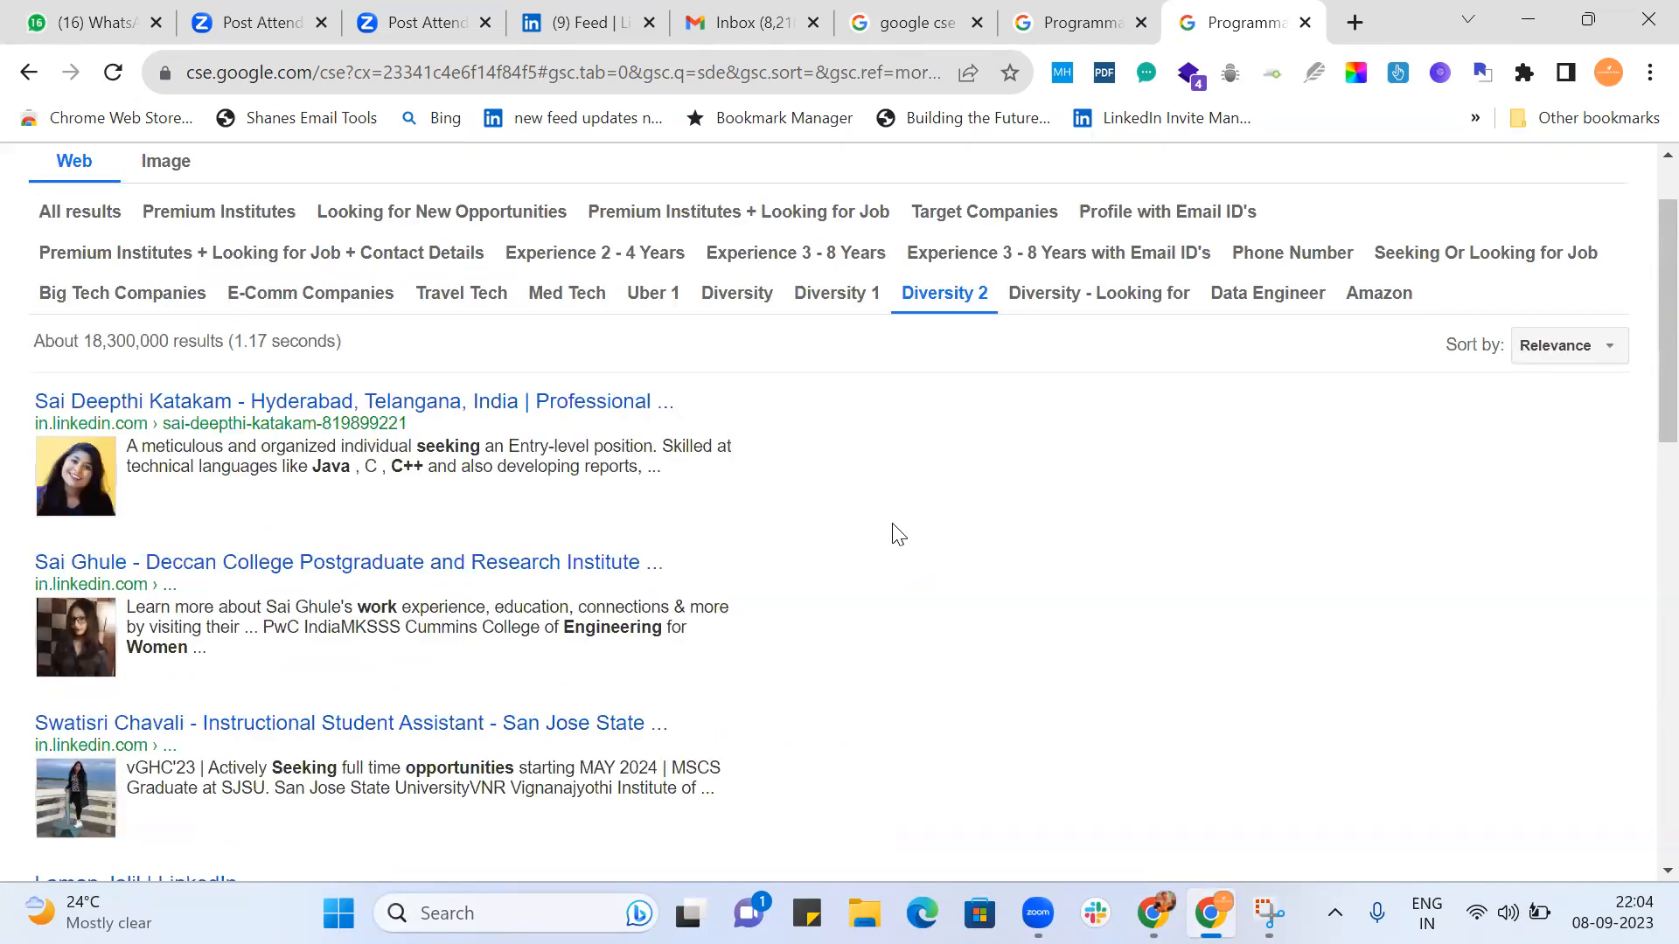
scroll(892, 533, down, 3)
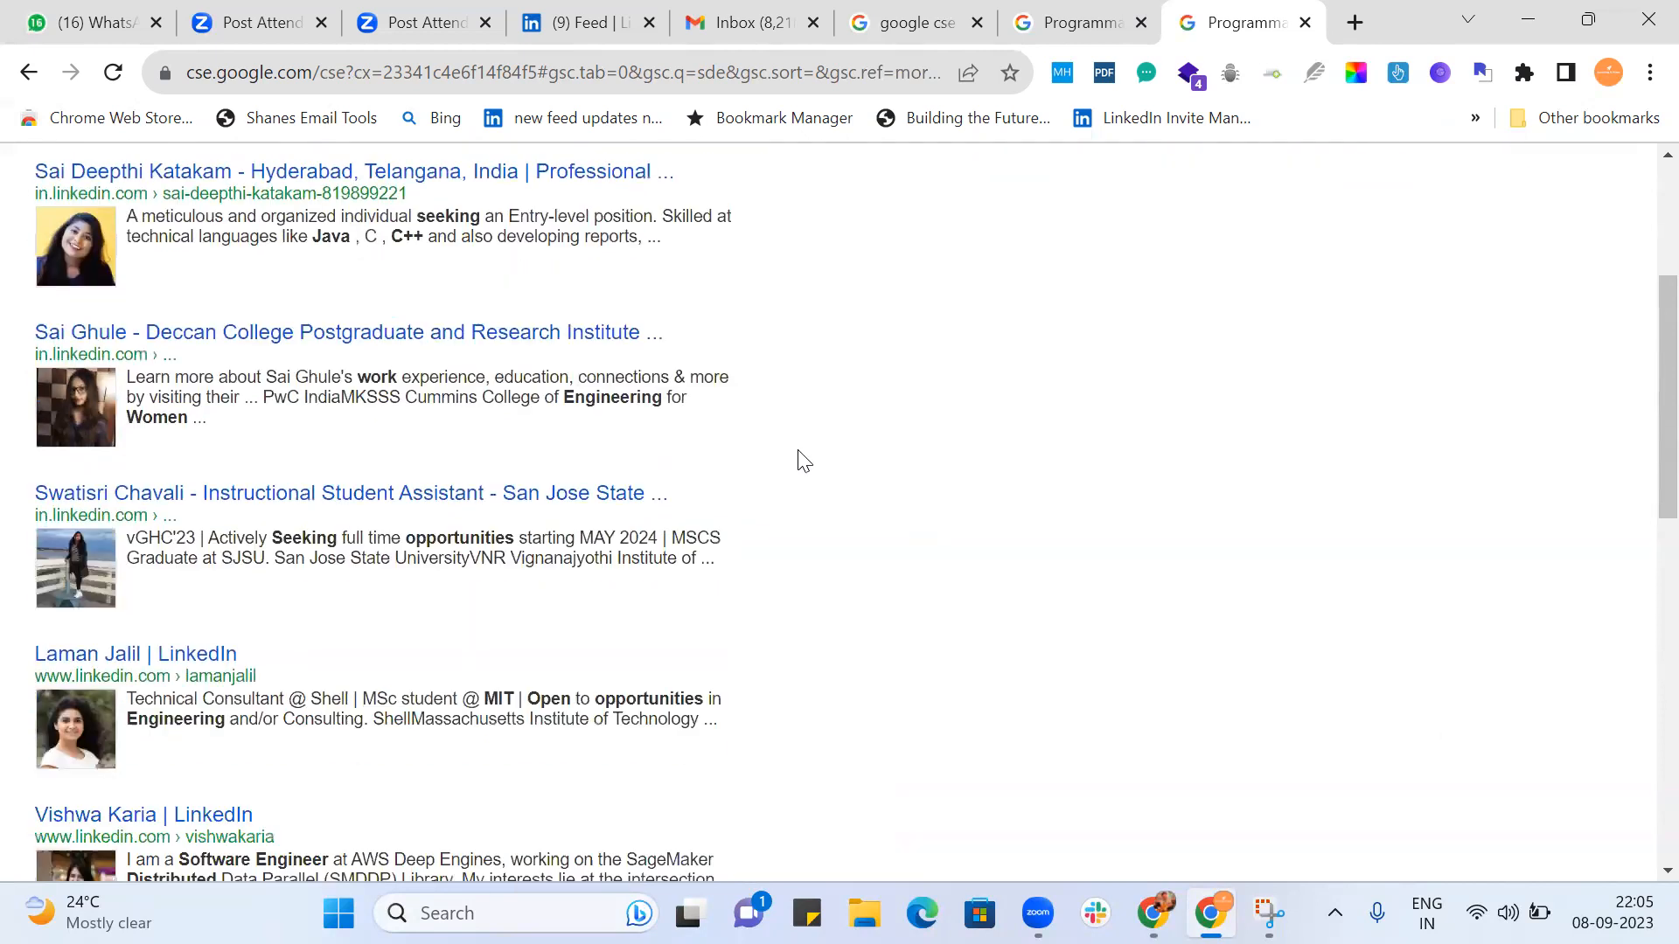
scroll(773, 544, down, 2)
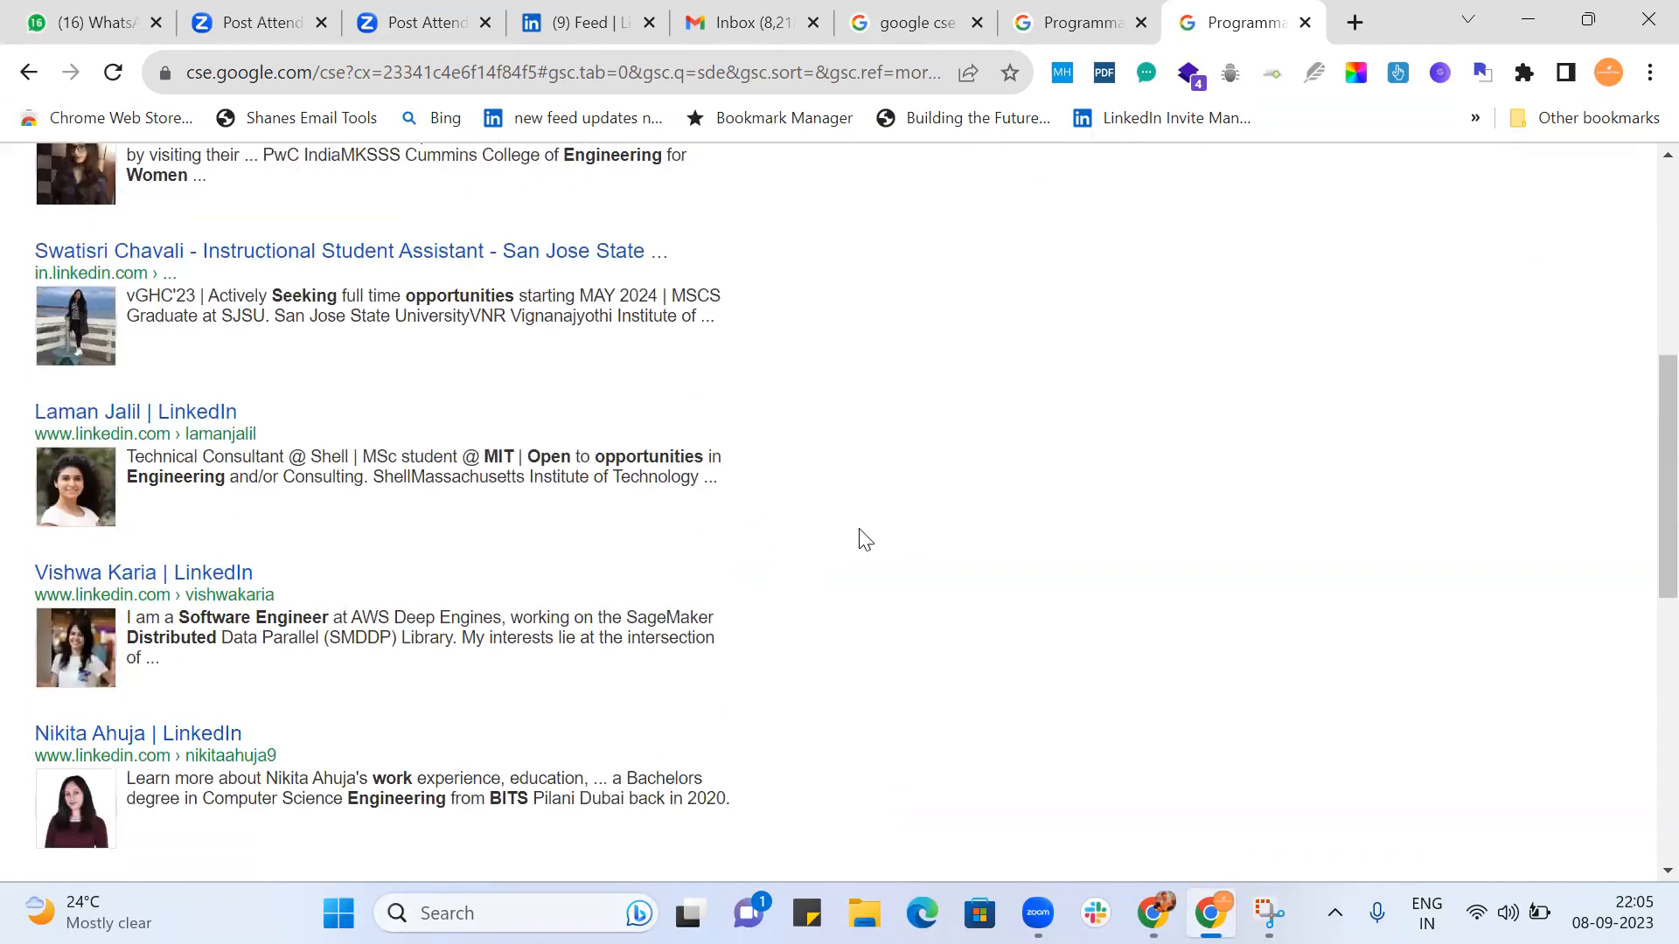
scroll(864, 540, down, 5)
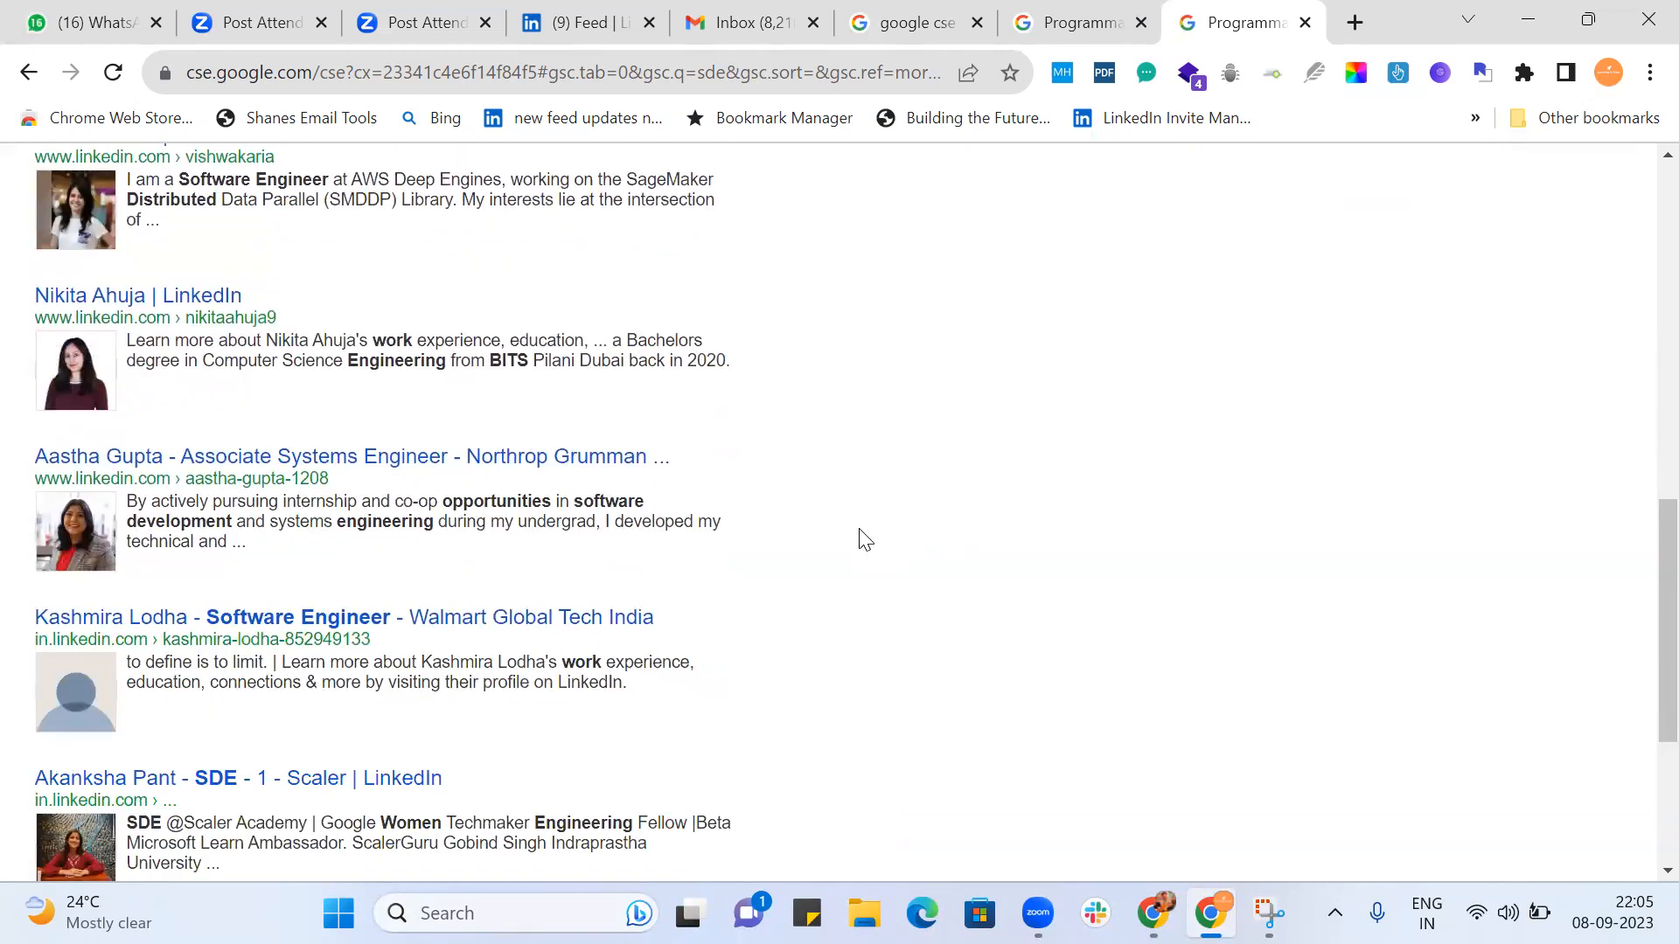
scroll(889, 557, down, 4)
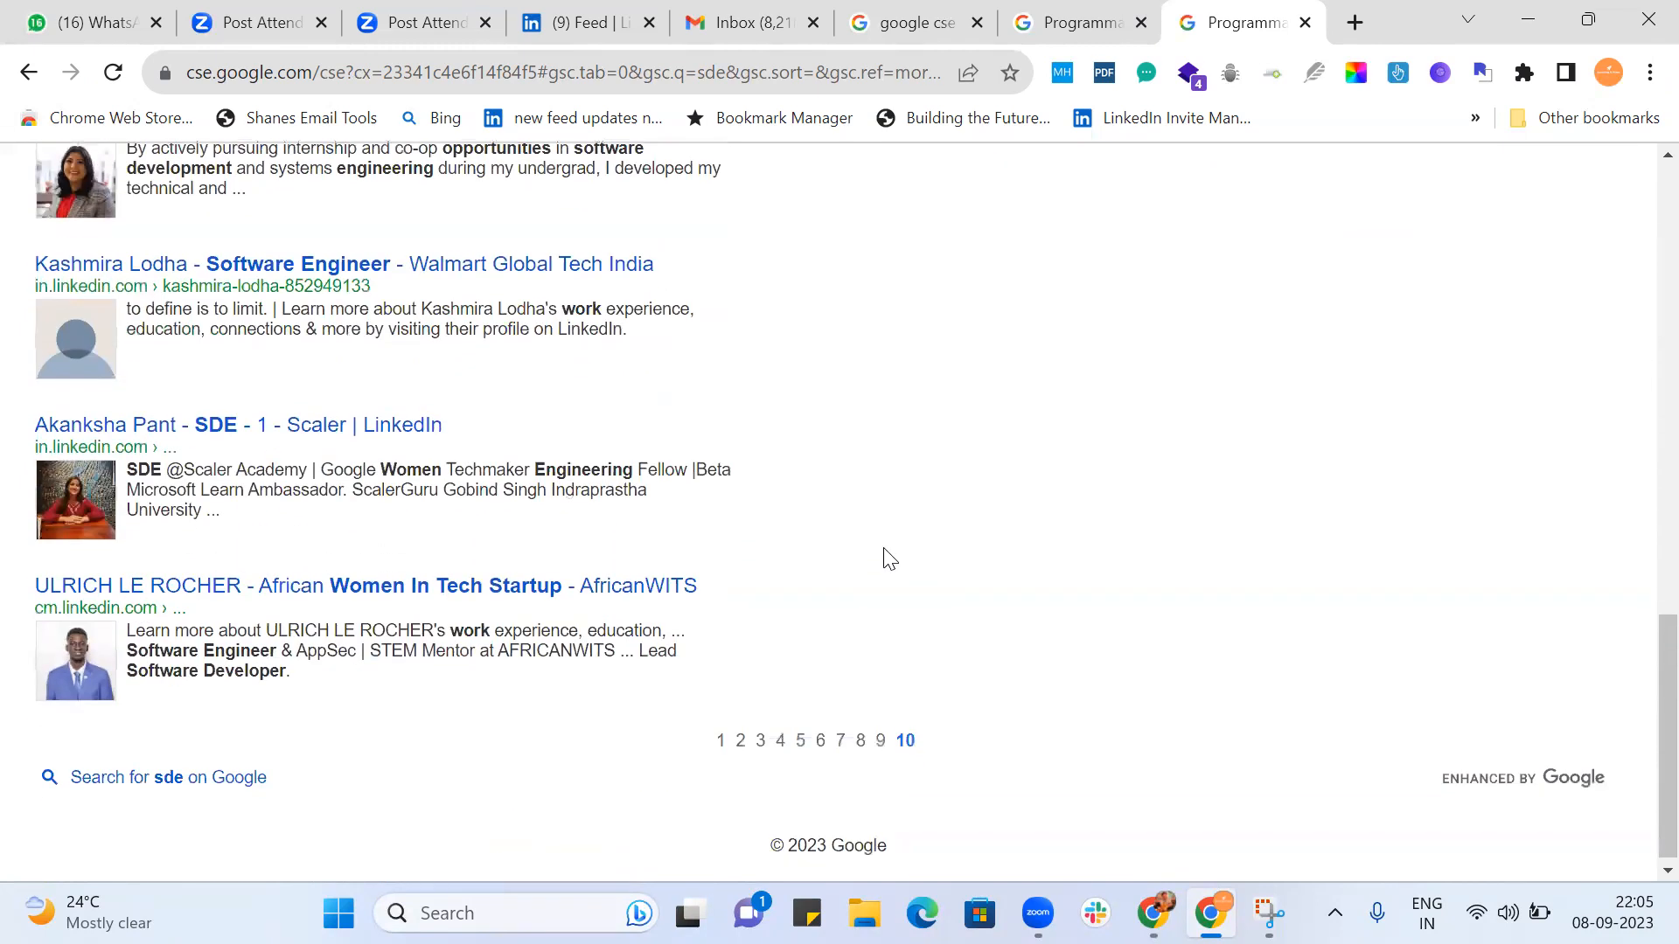
Switch the refinement to Diversity 1 and examine its first page of profiles for available candidates.
scroll(890, 559, up, 13)
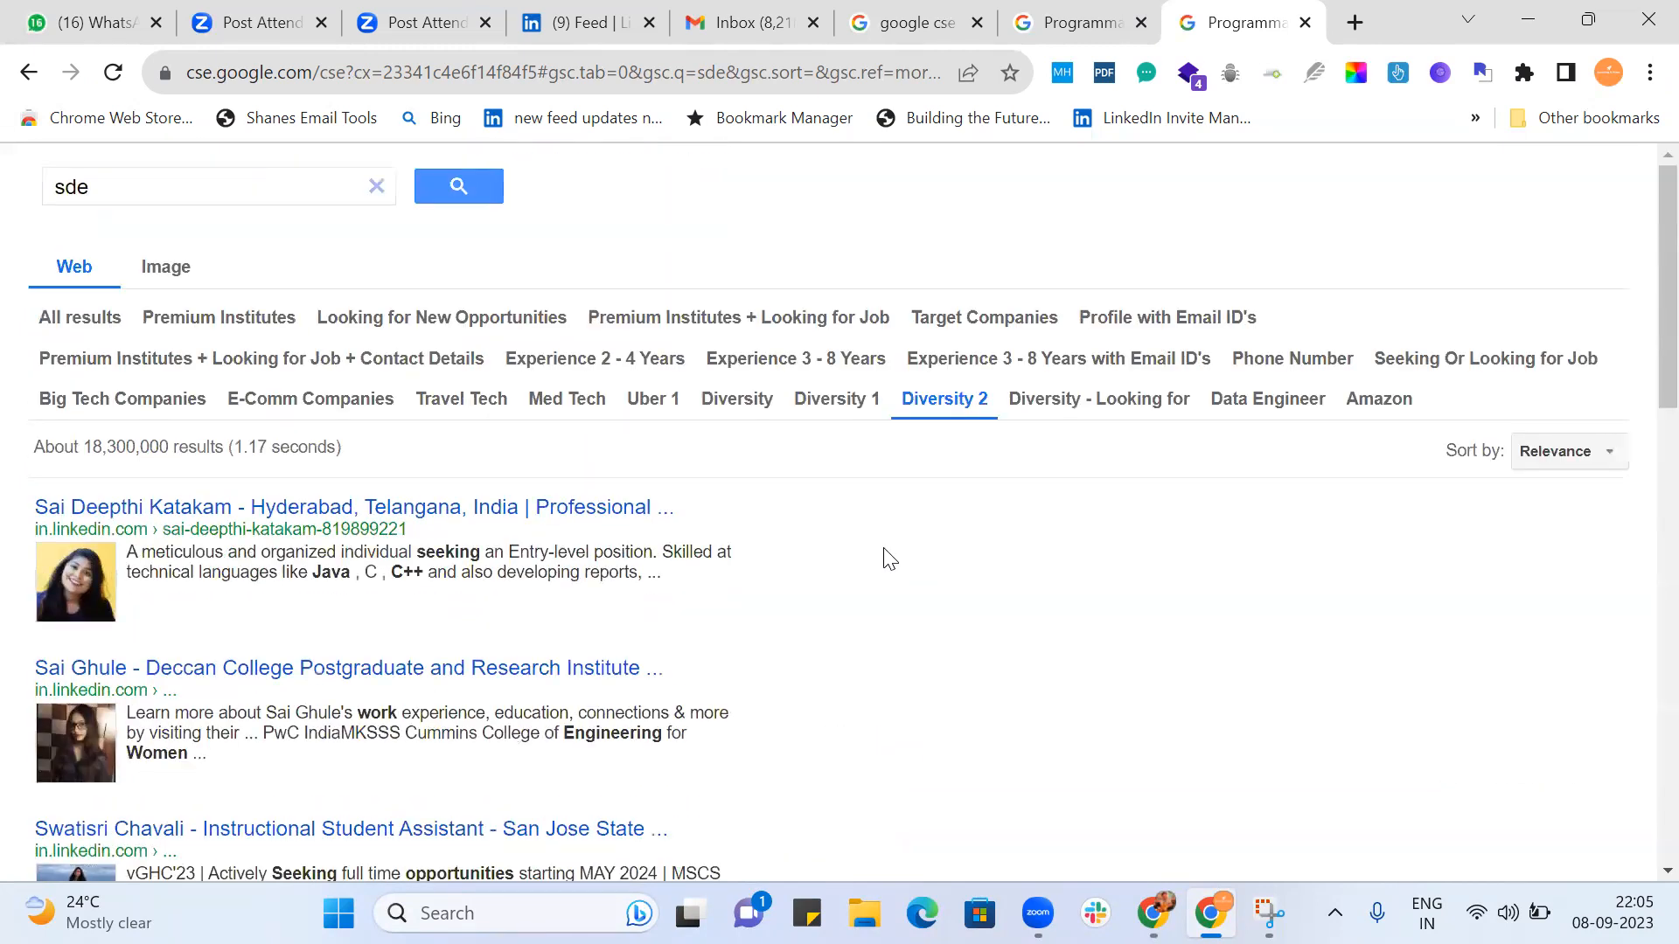
click(824, 397)
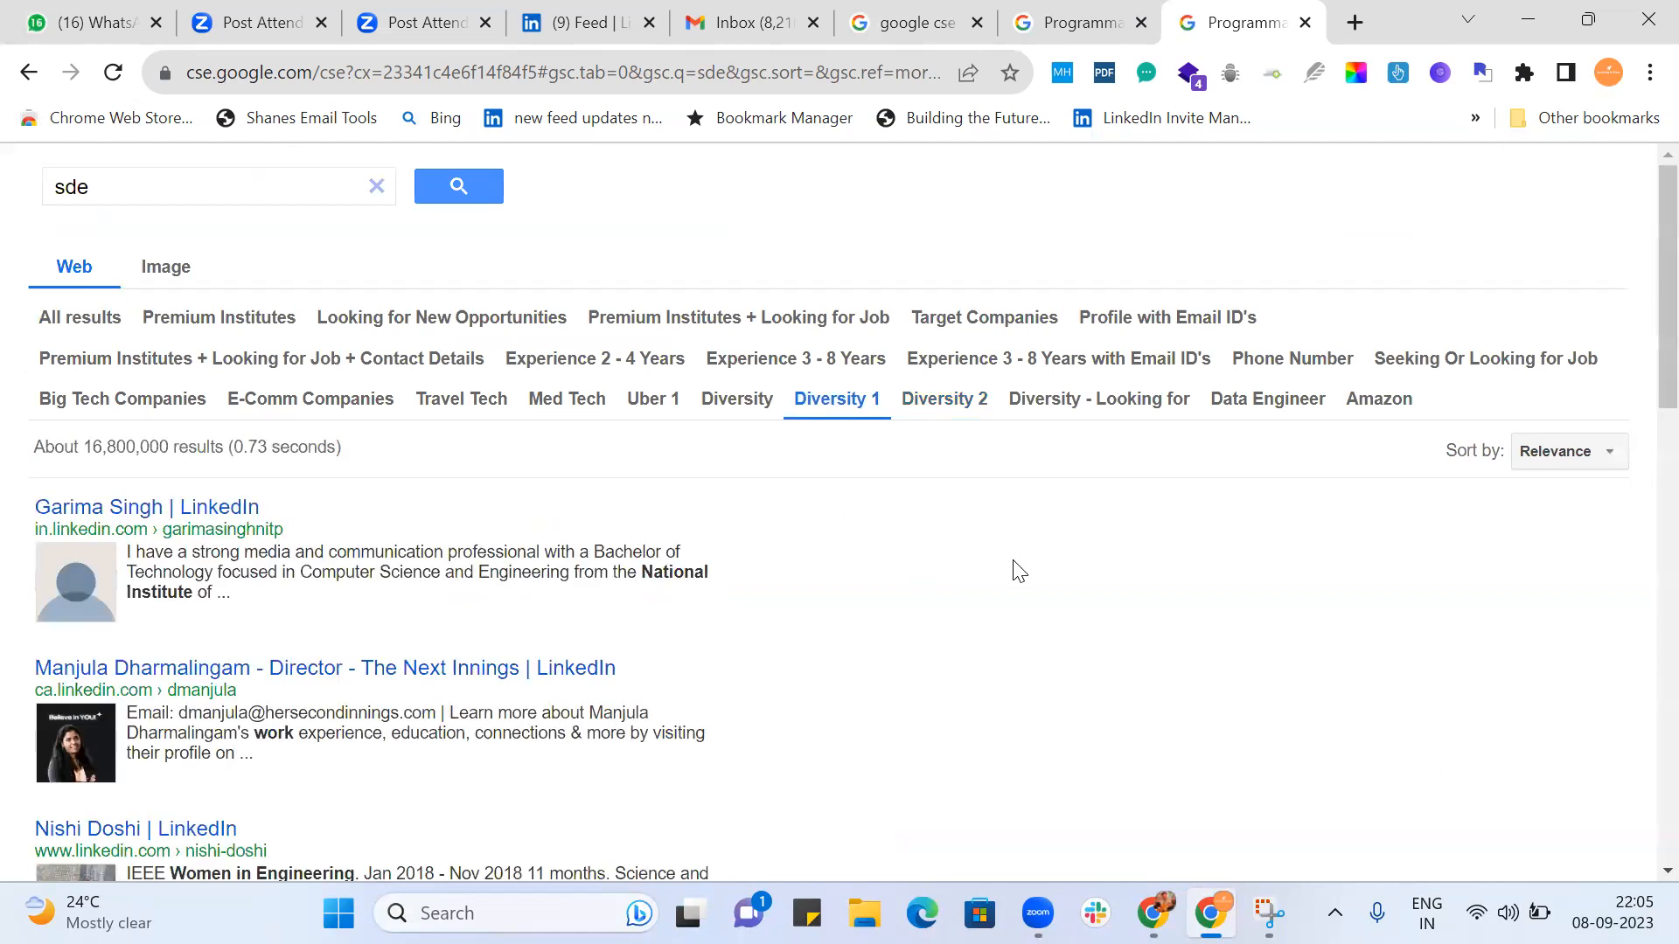
scroll(1016, 570, down, 2)
scroll(1019, 570, down, 8)
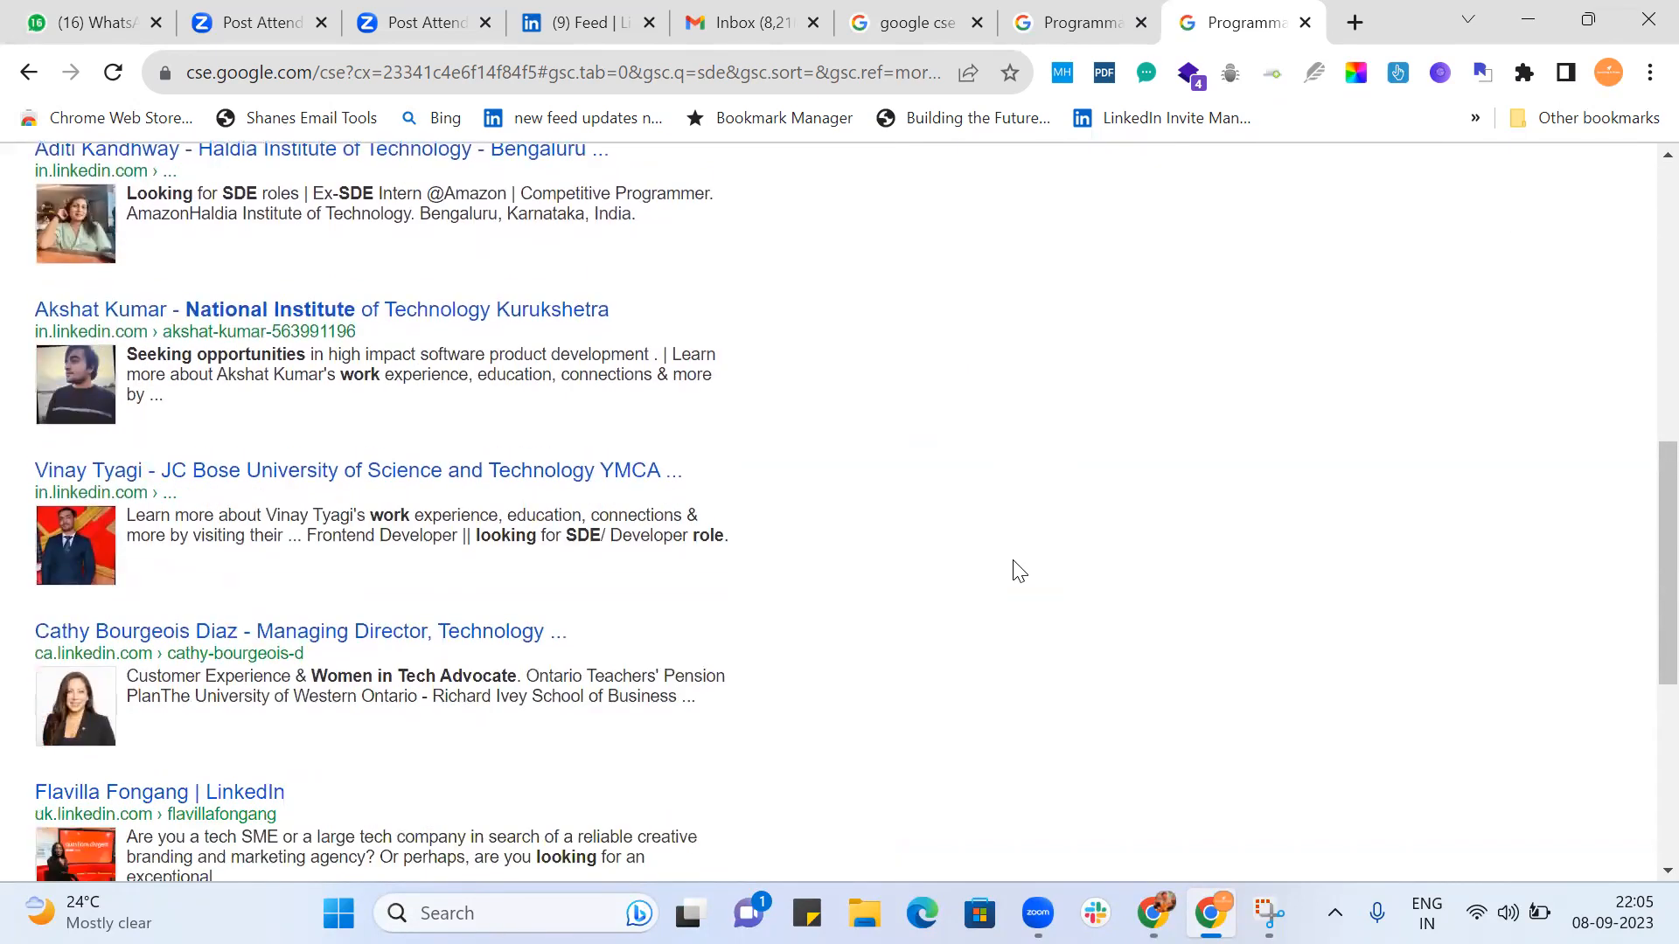
scroll(1019, 570, down, 6)
Switch the refinement to Uber 1 and examine its first page for target-company engineers open to work.
key(Home)
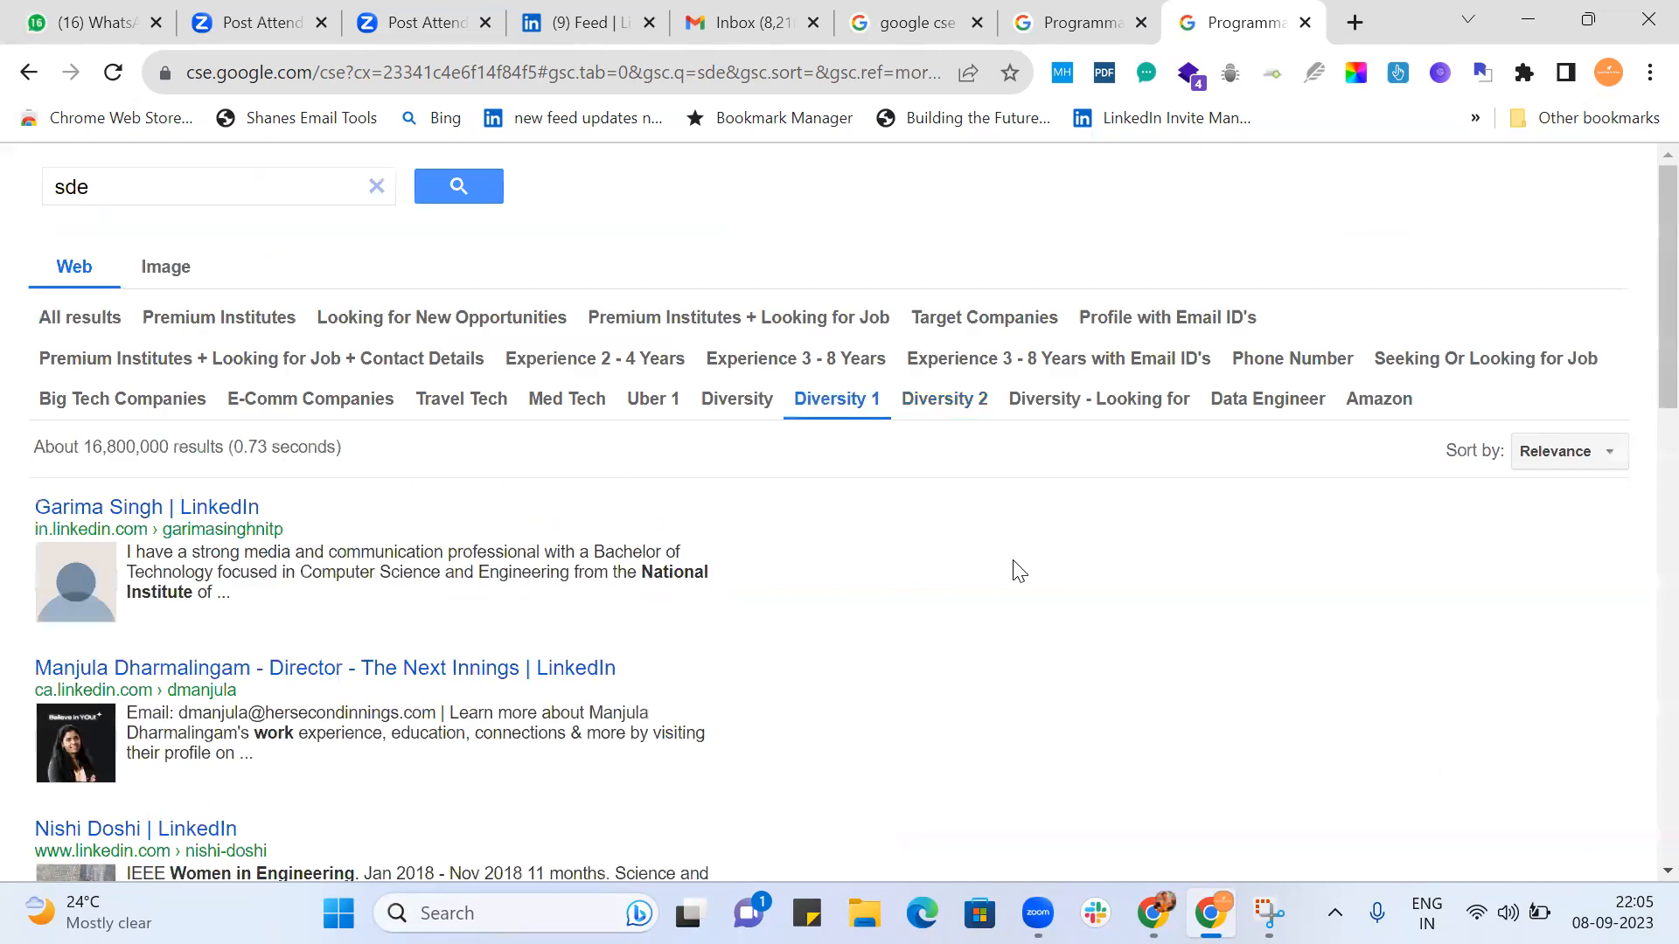
click(653, 404)
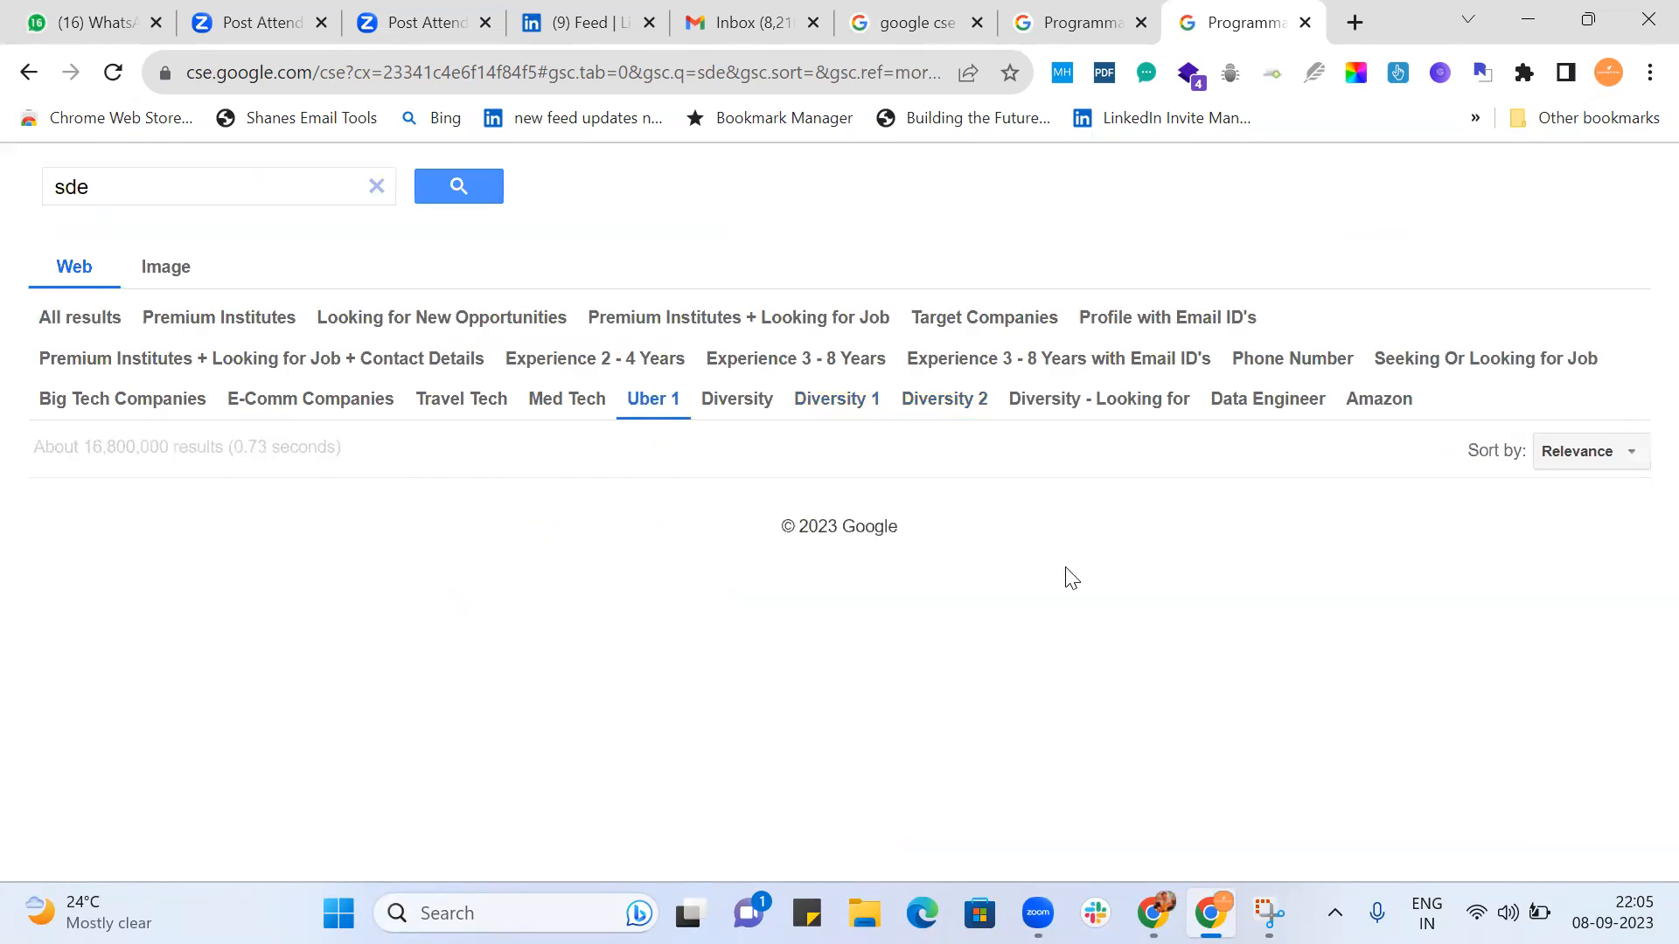
scroll(1073, 578, down, 6)
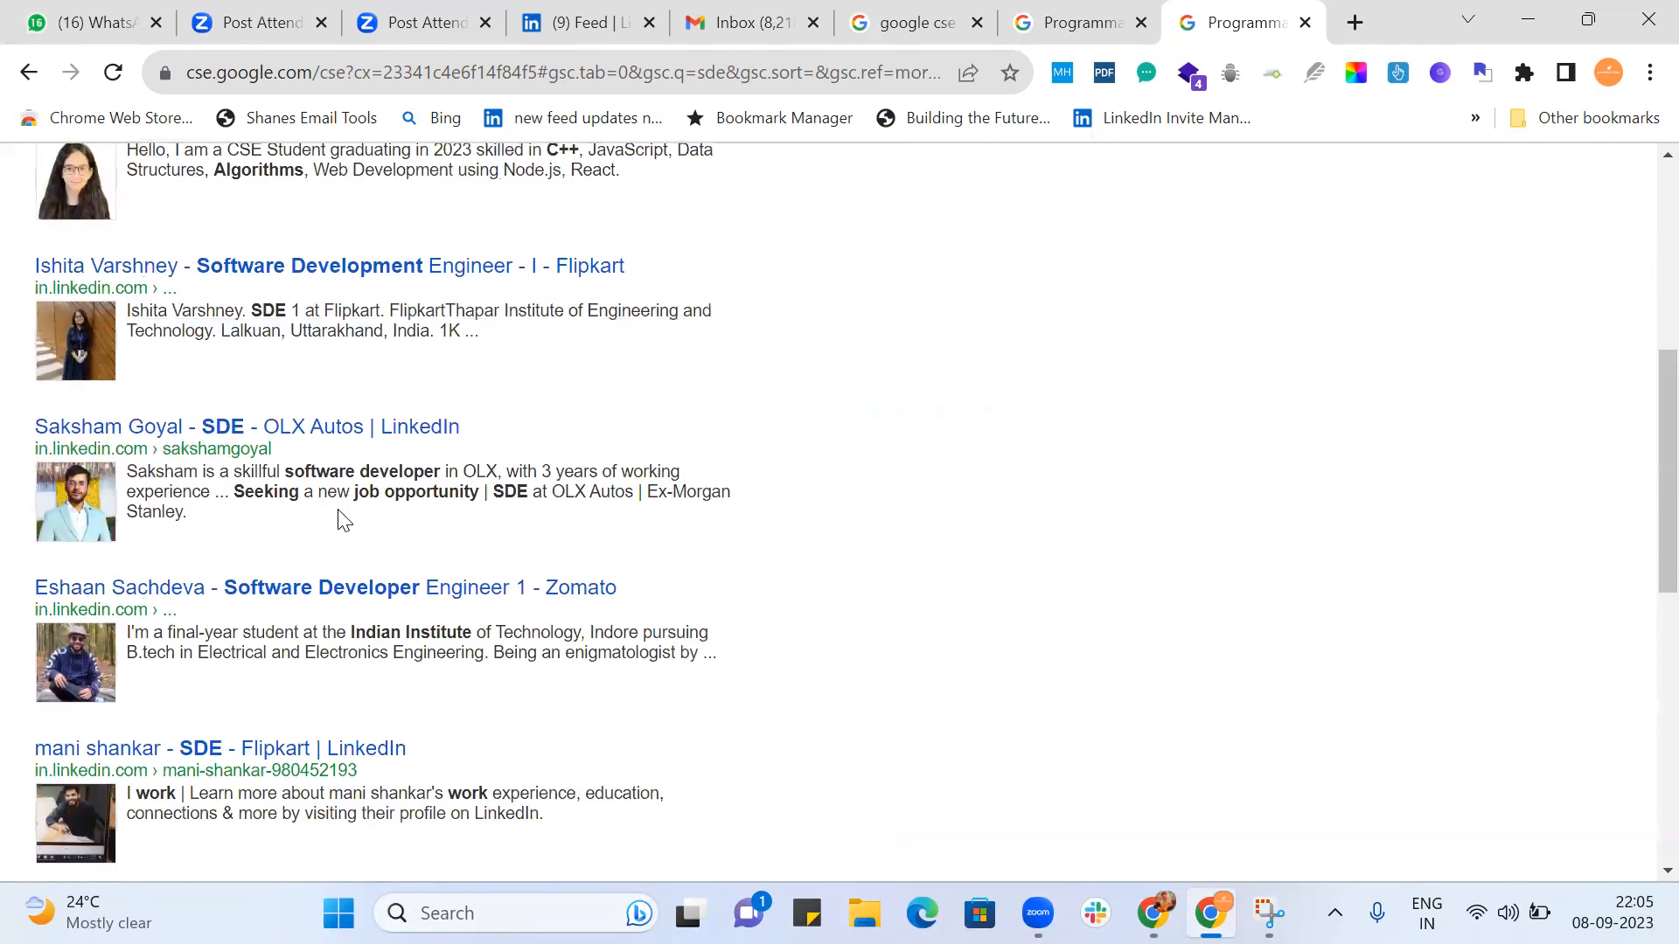
scroll(809, 564, down, 4)
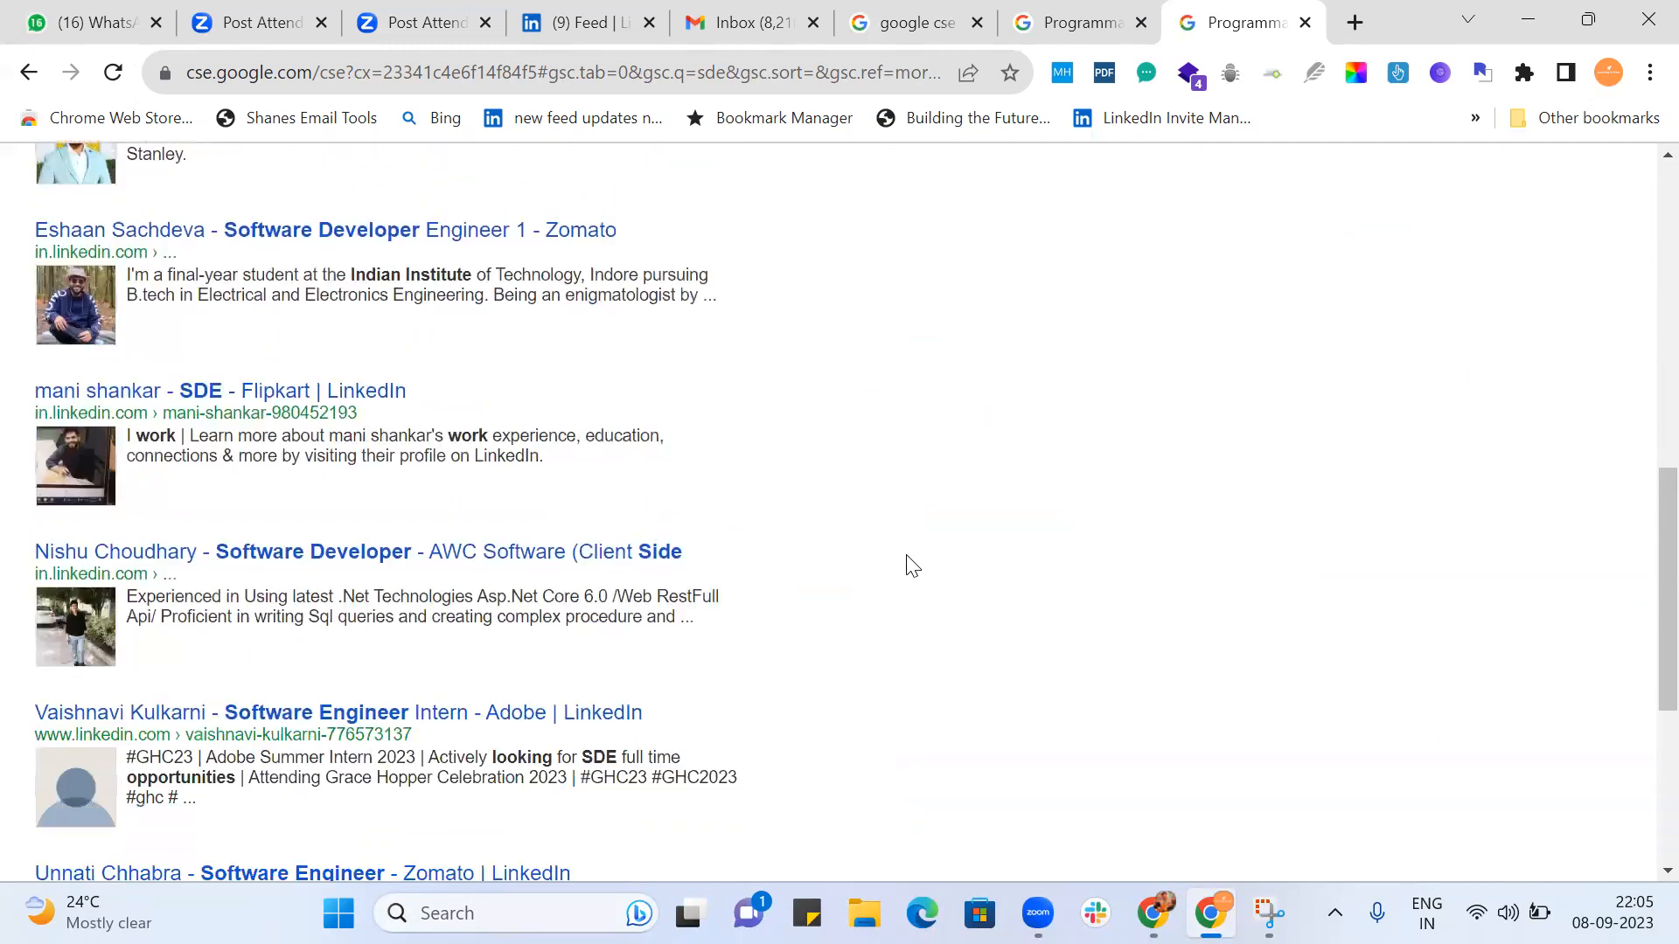
scroll(815, 520, down, 2)
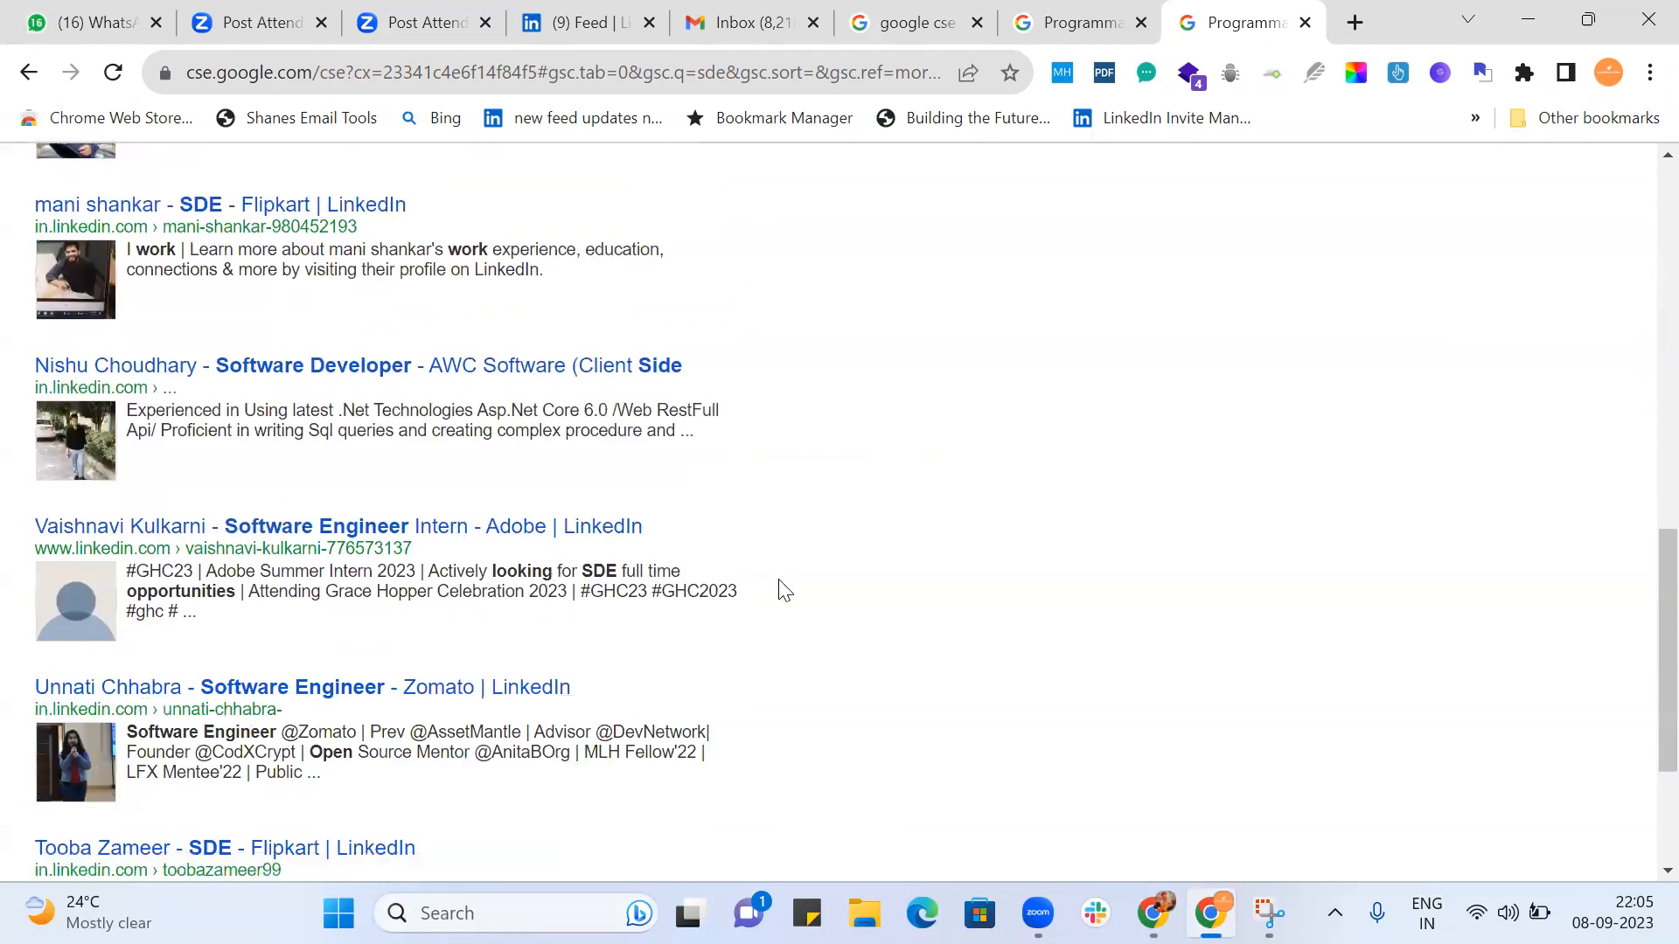
scroll(866, 590, down, 2)
scroll(808, 619, down, 1)
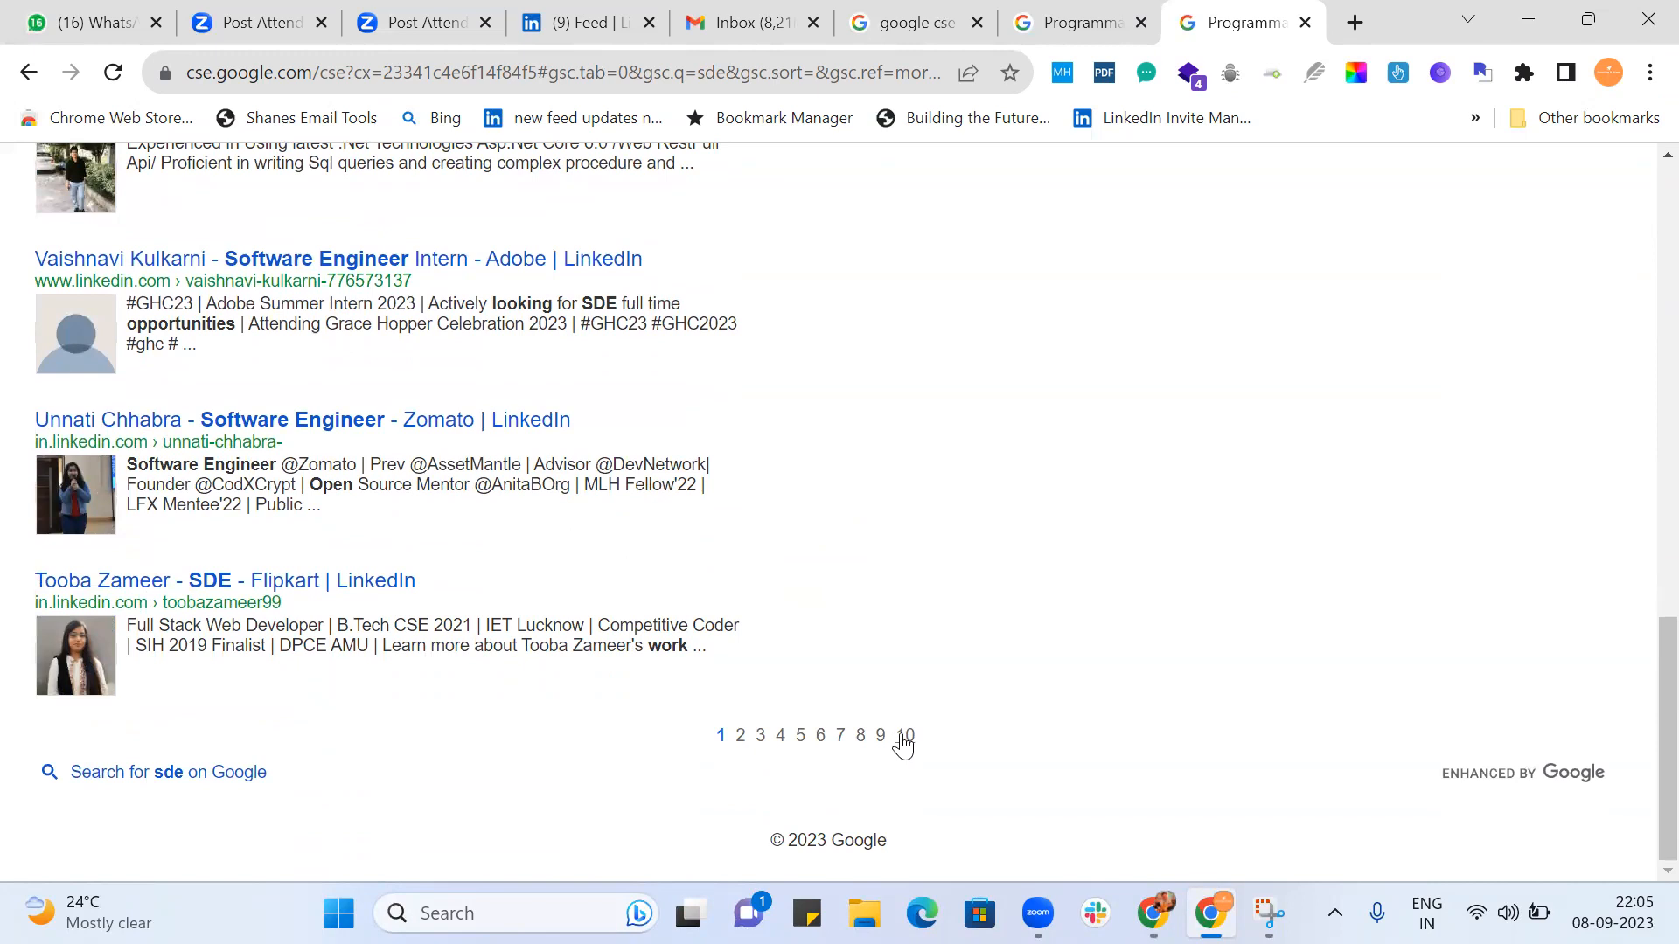
Open page 10 of the Uber 1 results and examine the listed profiles for companies and availability.
click(903, 739)
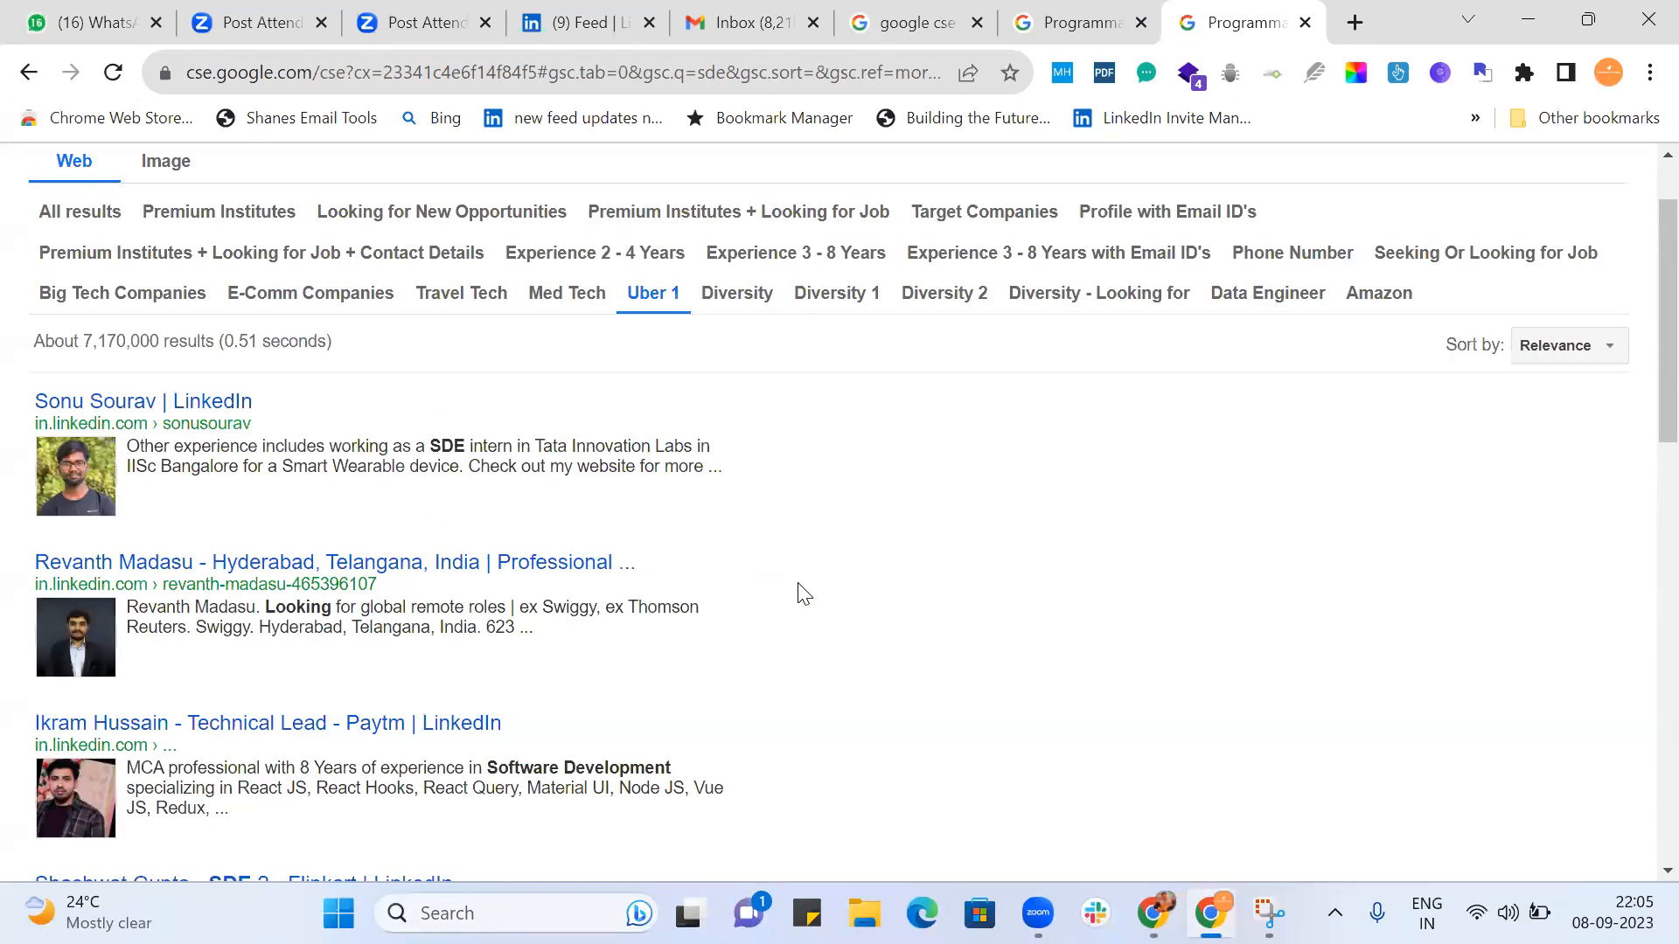
scroll(851, 592, down, 2)
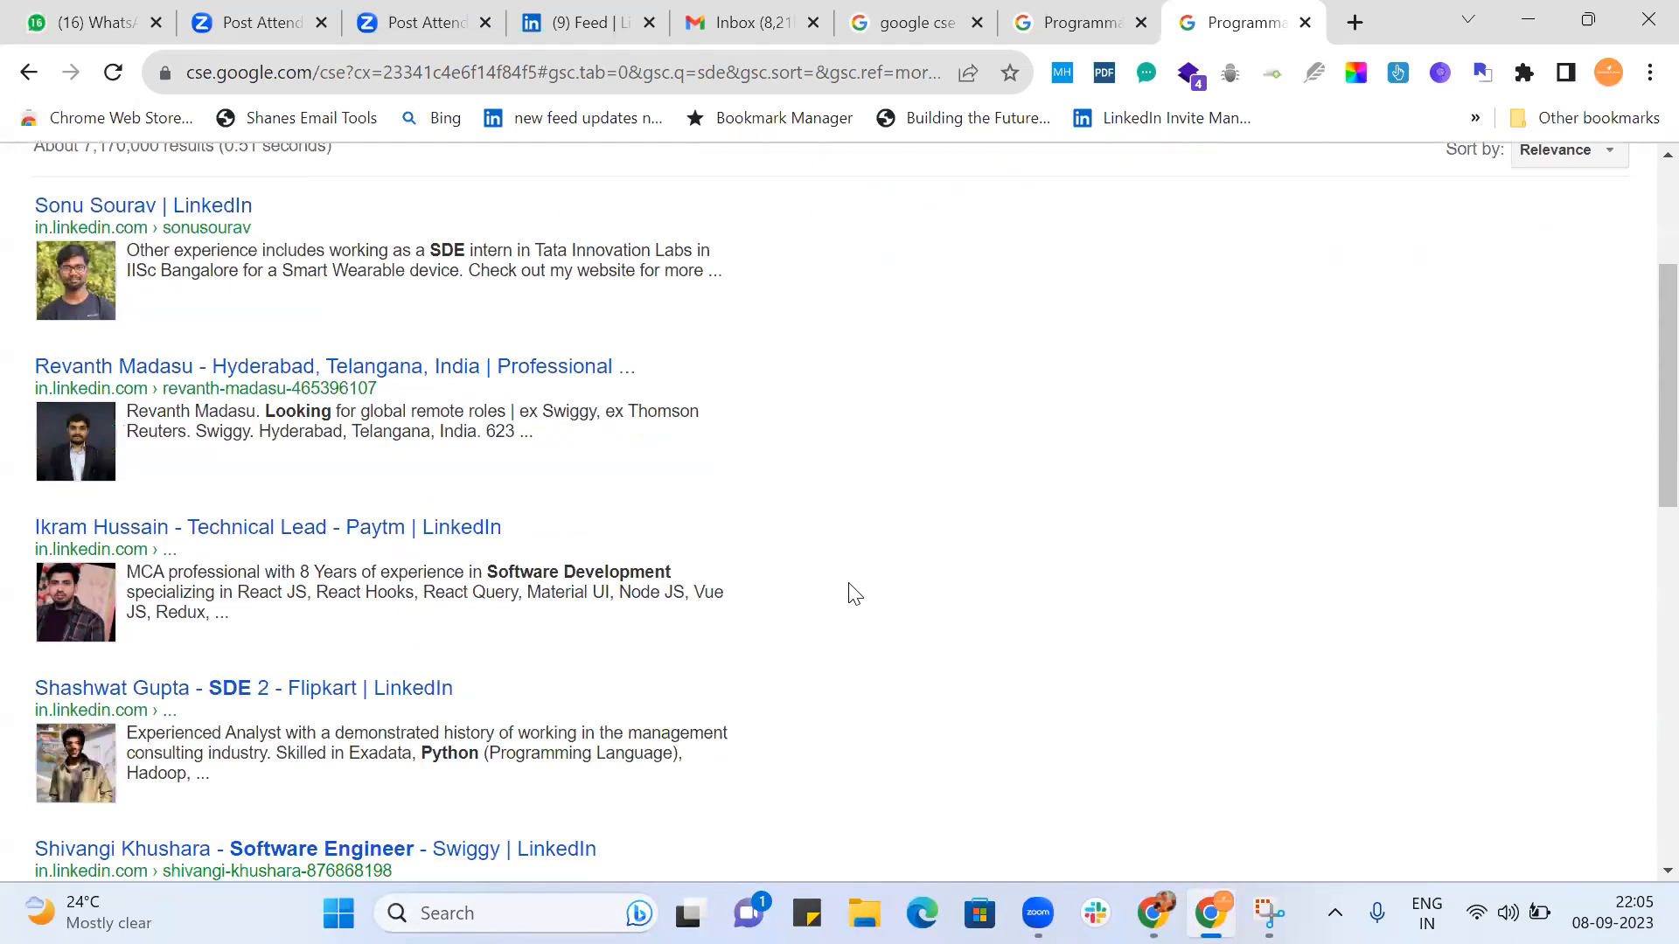
scroll(851, 592, down, 5)
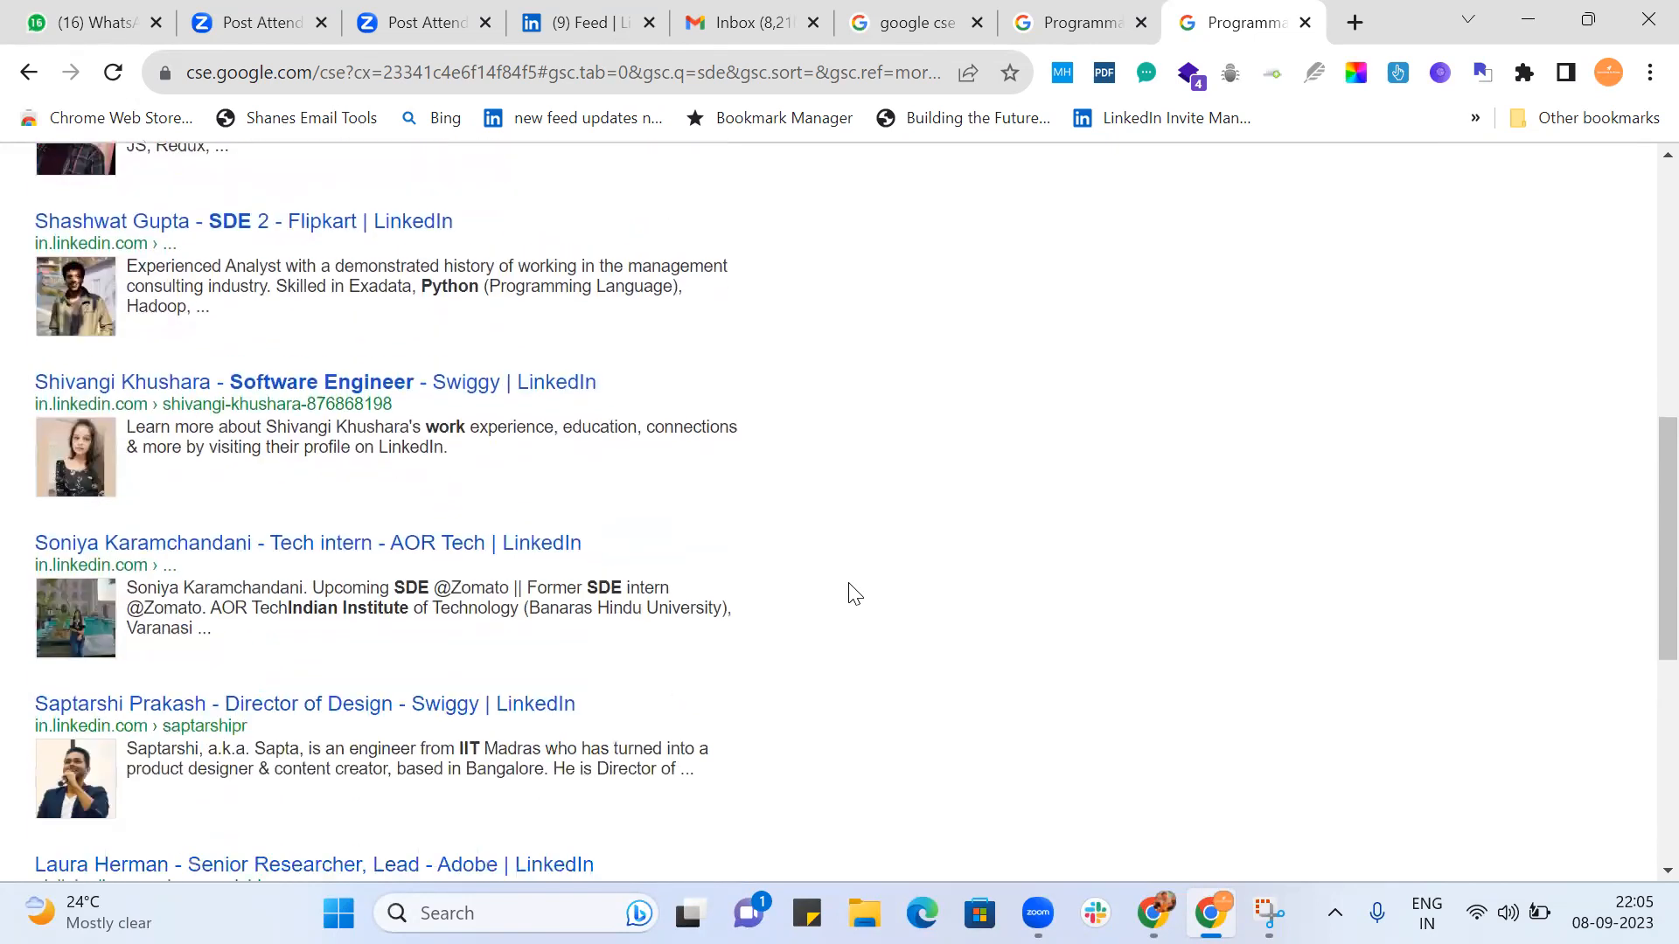
scroll(854, 594, down, 5)
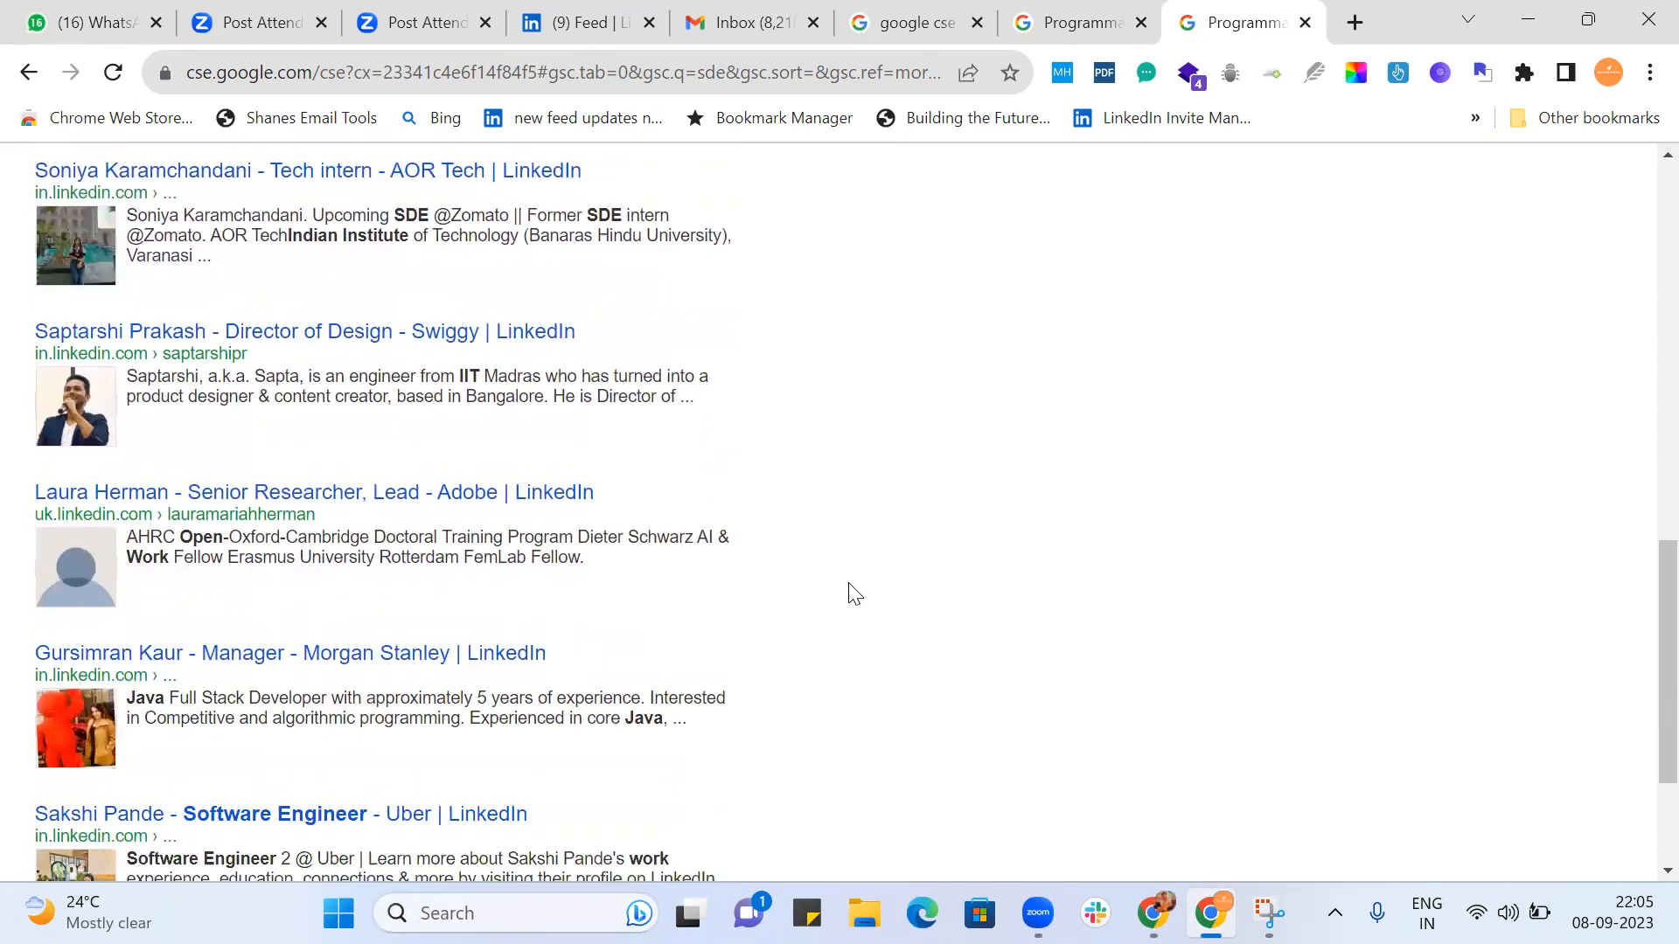
Switch the refinement to Med Tech and examine its first page of profiles for health-tech engineers open to work.
scroll(854, 594, down, 2)
scroll(854, 594, up, 15)
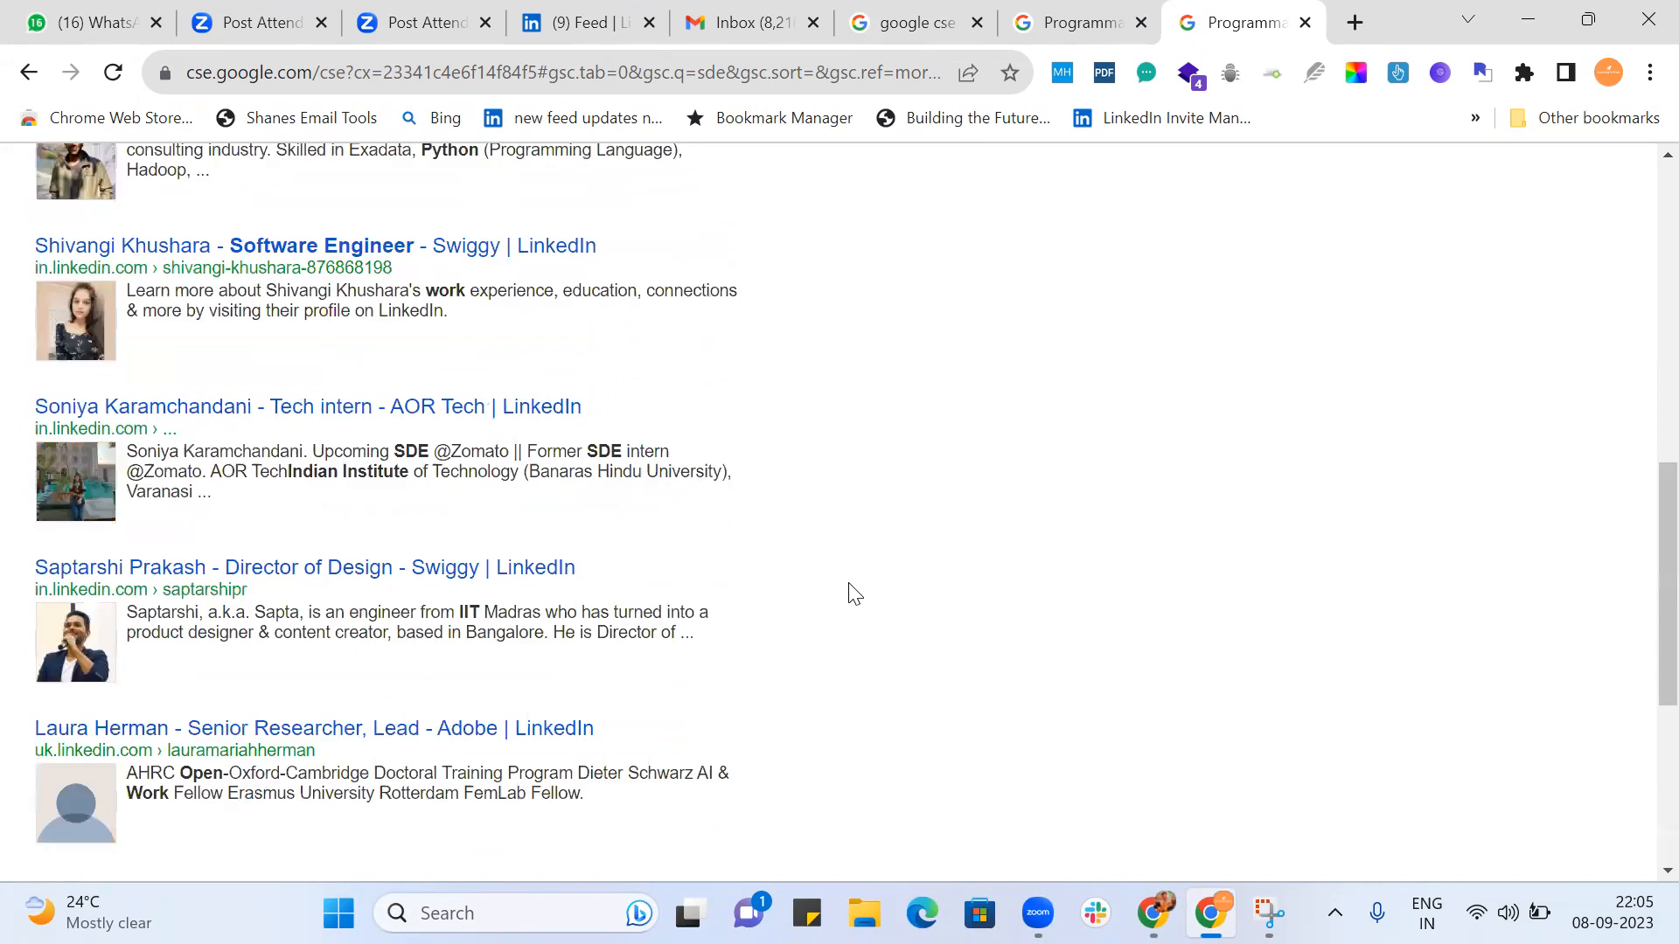
click(545, 409)
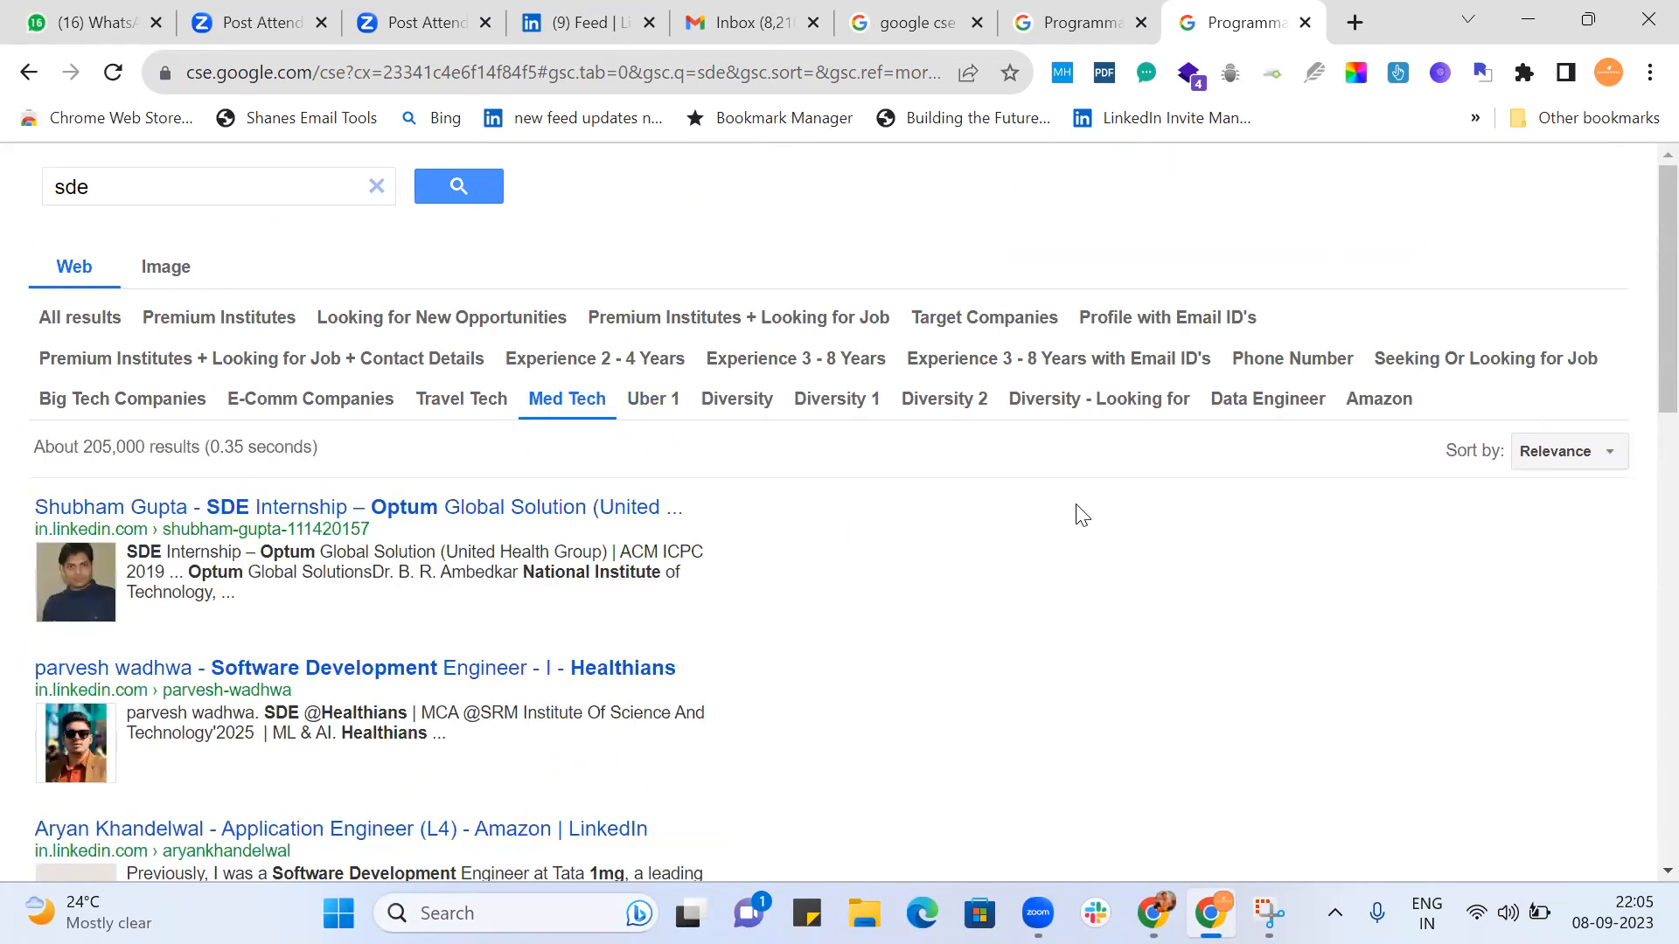
scroll(1083, 515, down, 8)
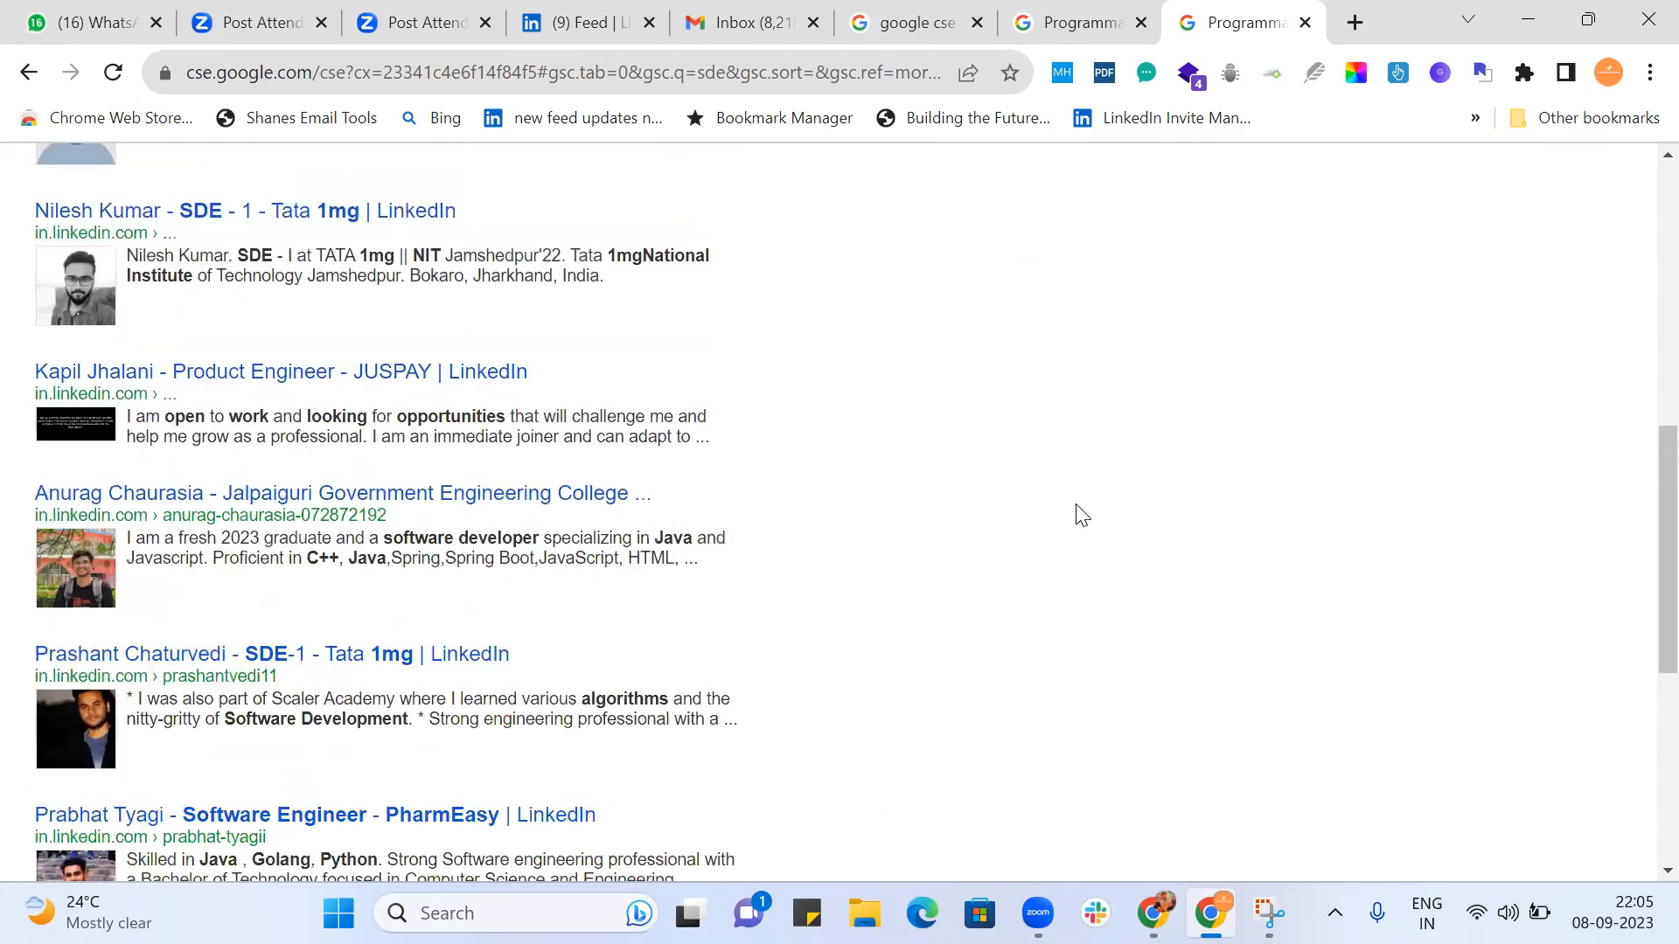
scroll(681, 476, down, 3)
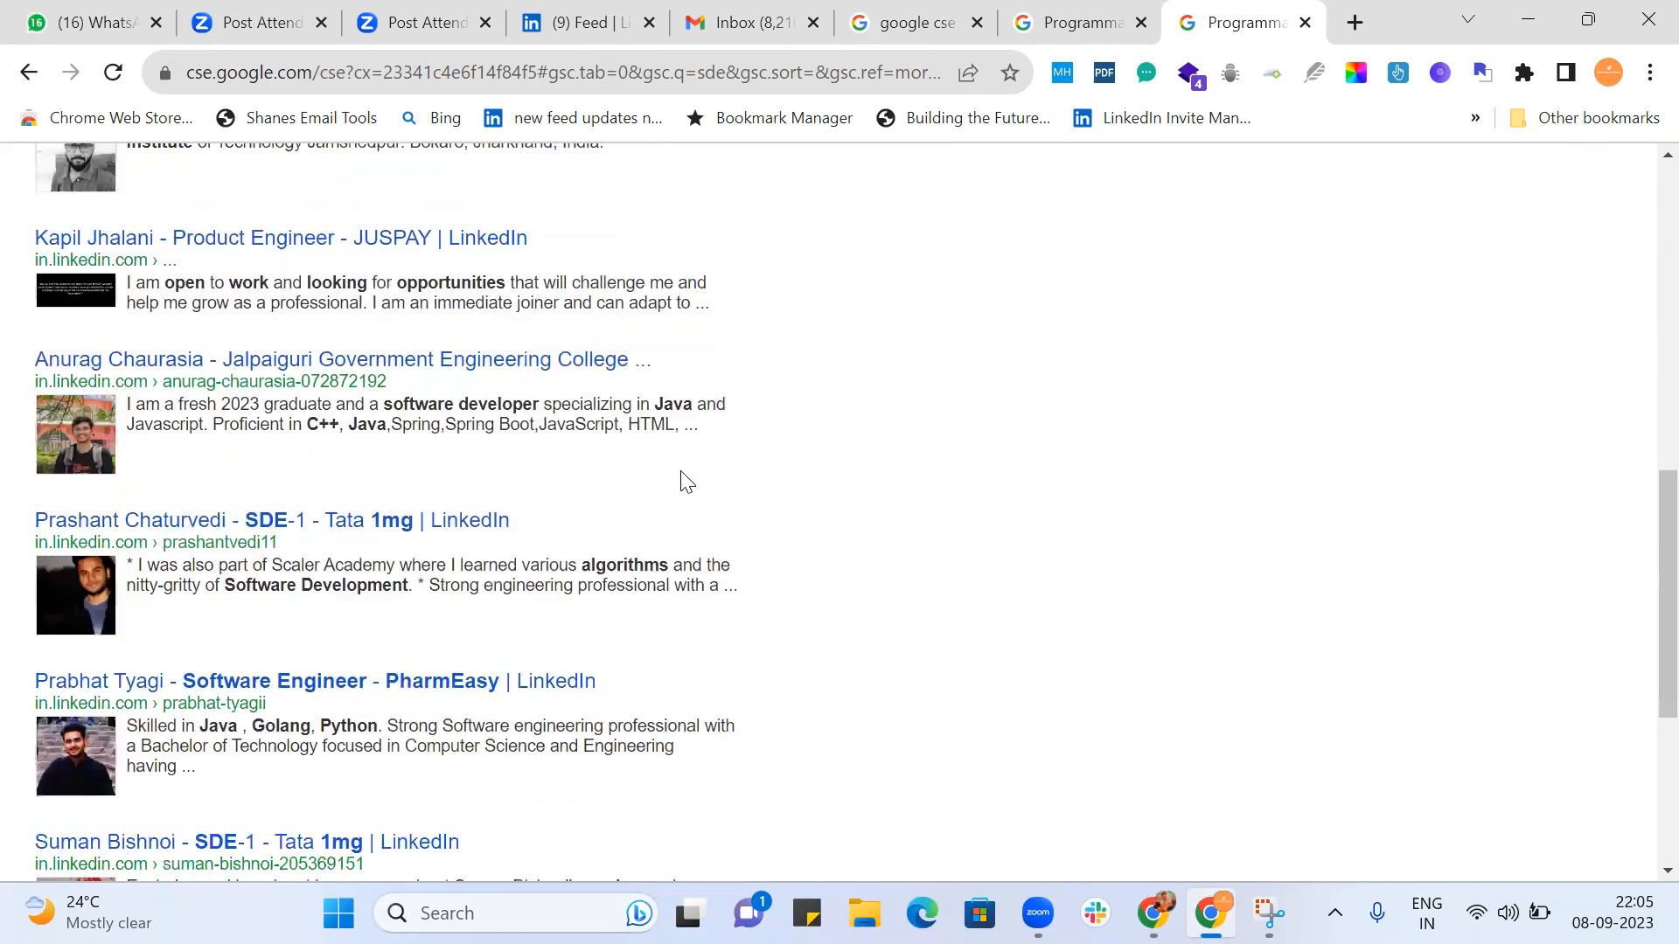
scroll(684, 479, down, 4)
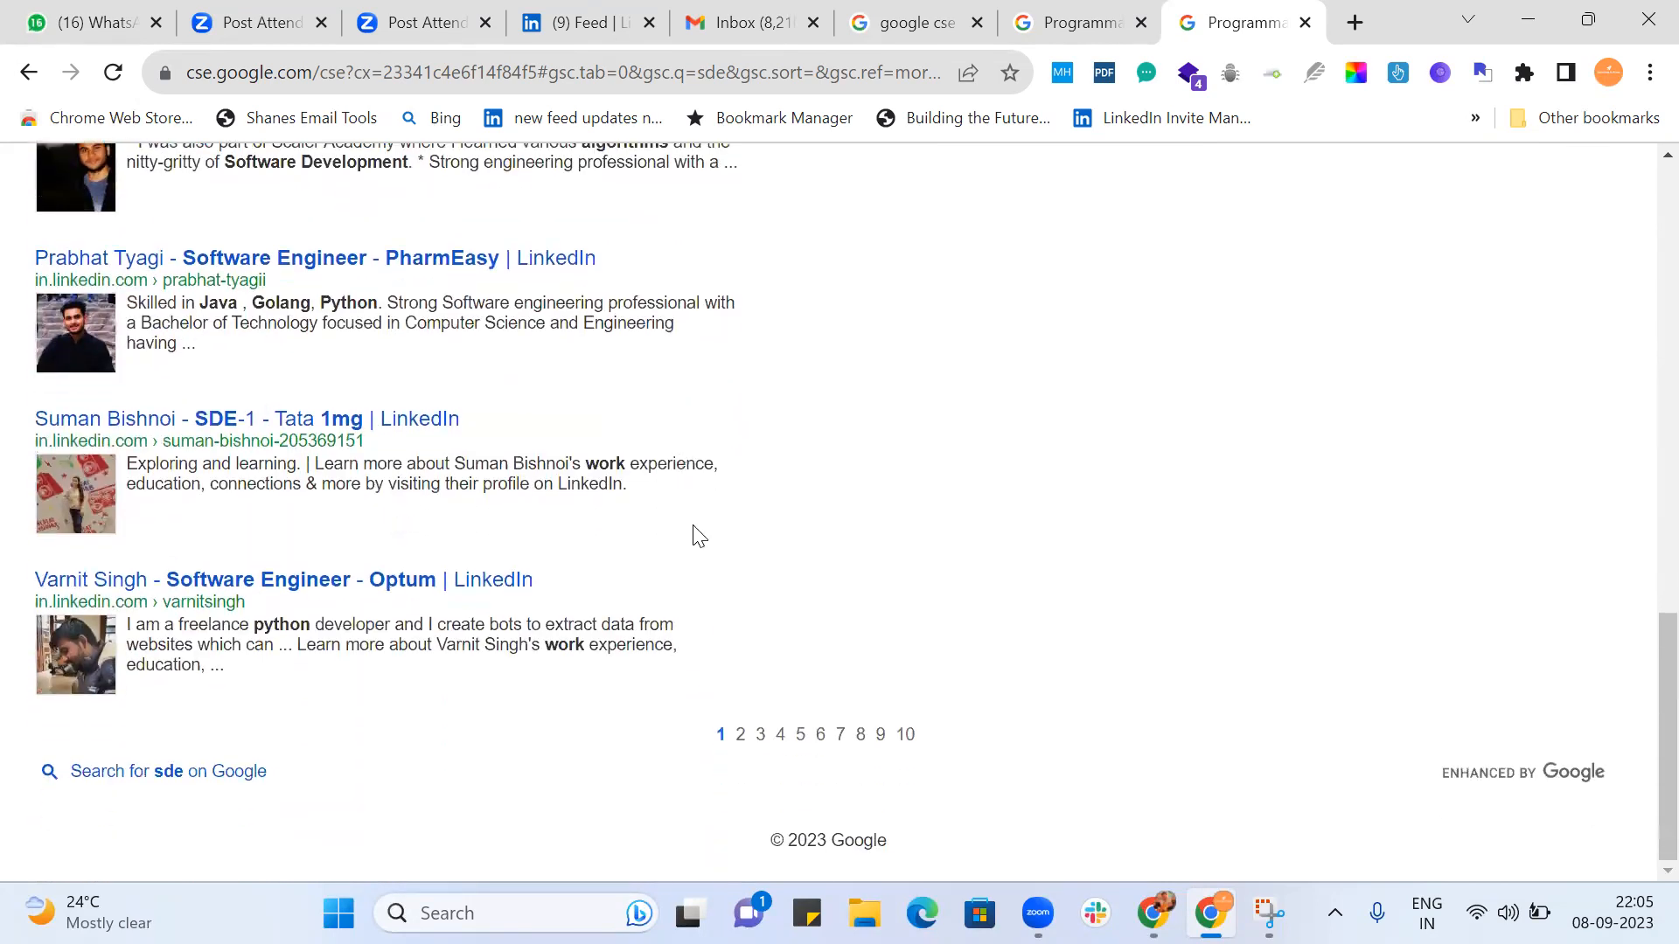
Open a deeper page of the Med Tech results and examine the profiles for companies and job-seeking wording.
click(768, 736)
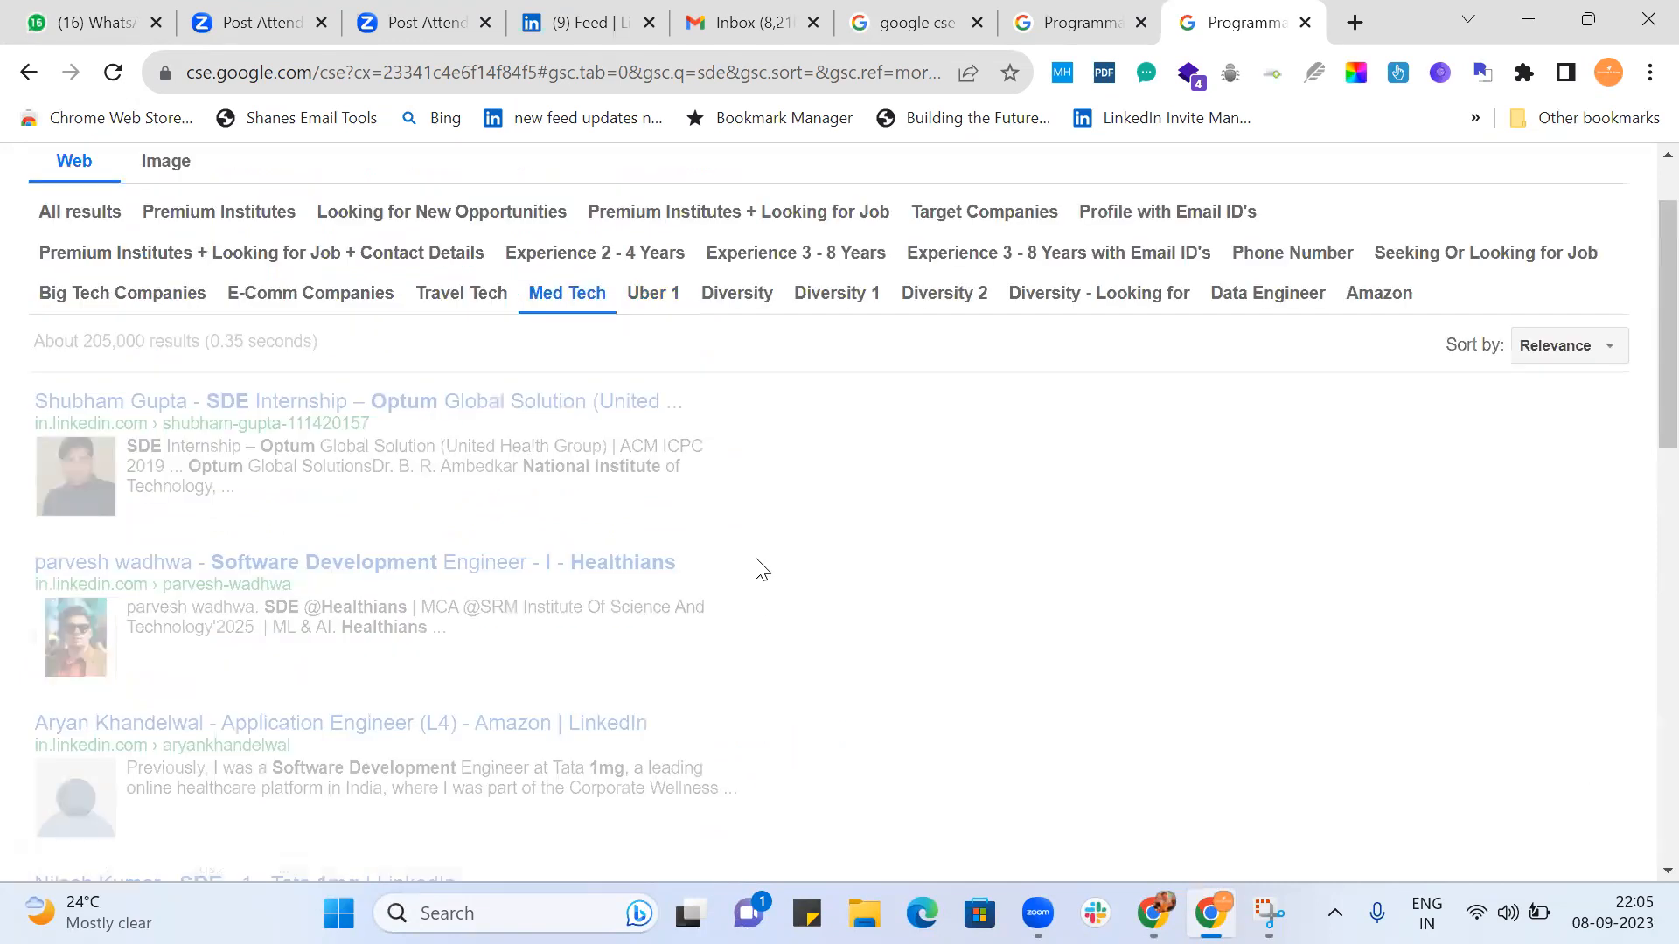
scroll(762, 569, down, 6)
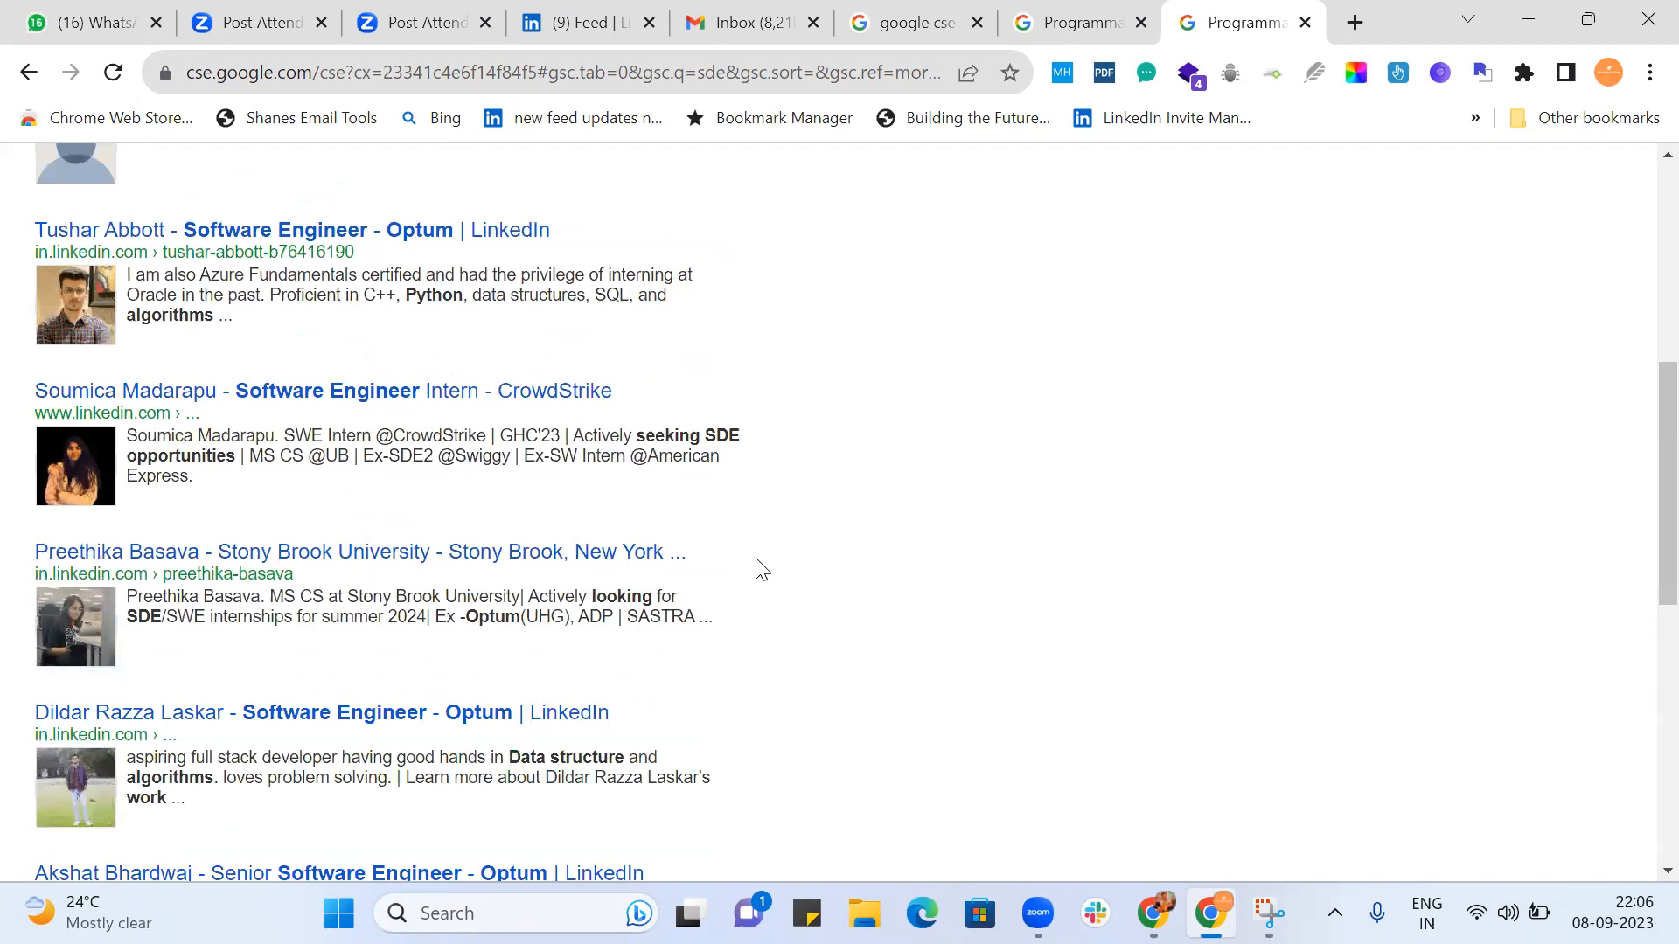
scroll(762, 570, down, 7)
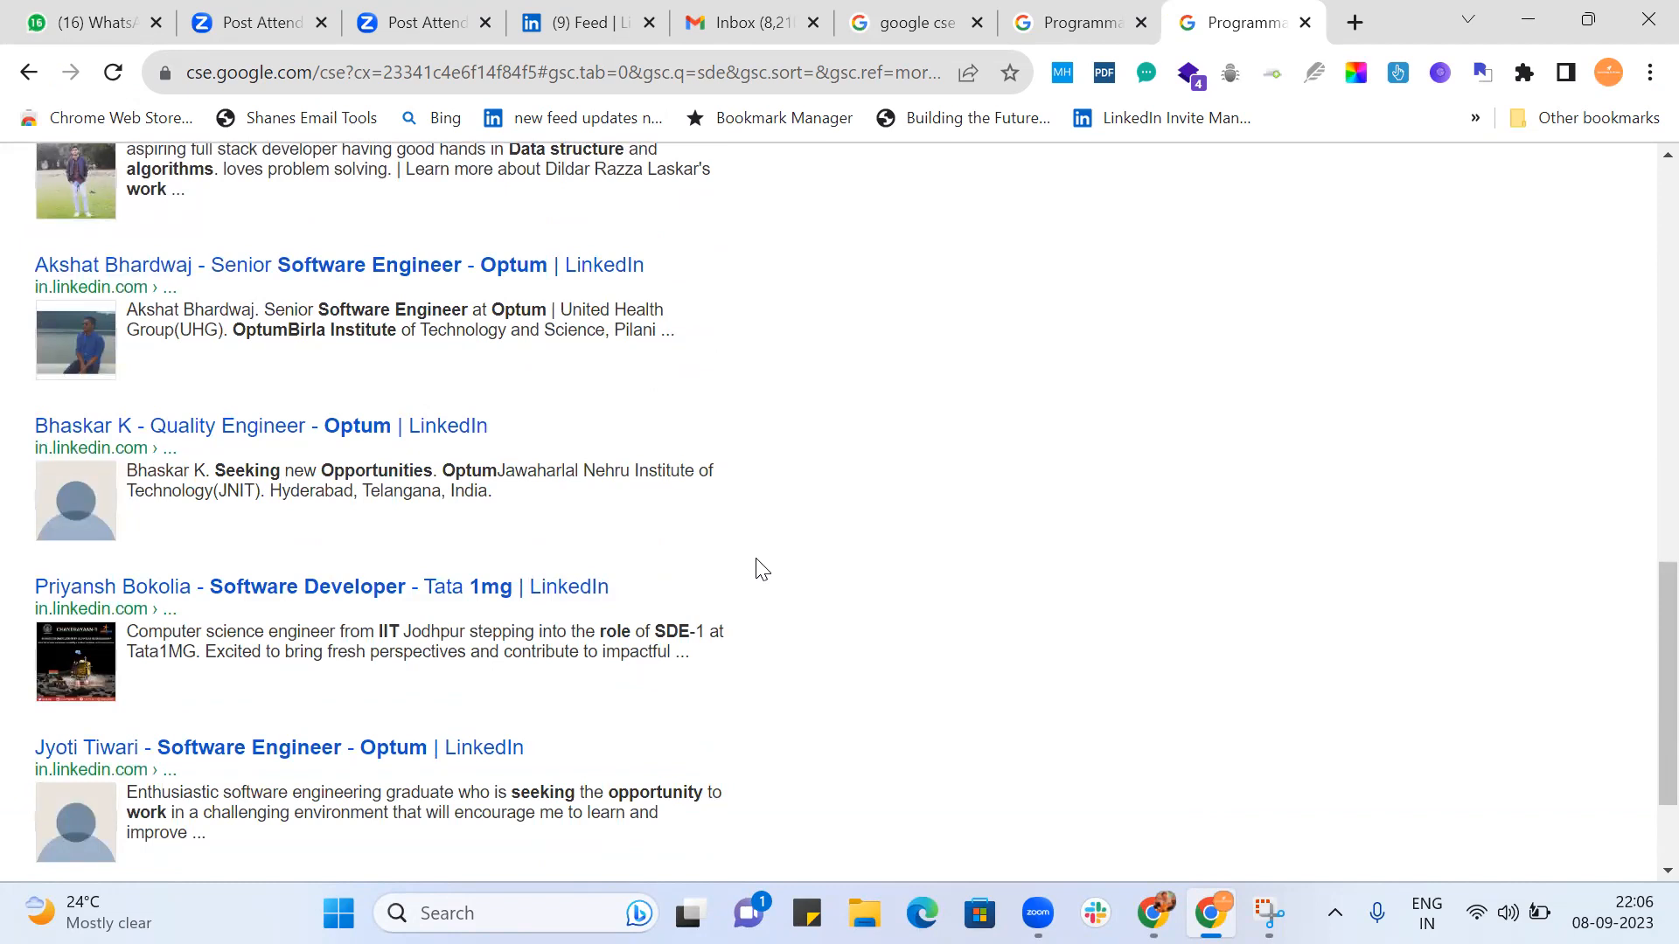
scroll(762, 569, up, 10)
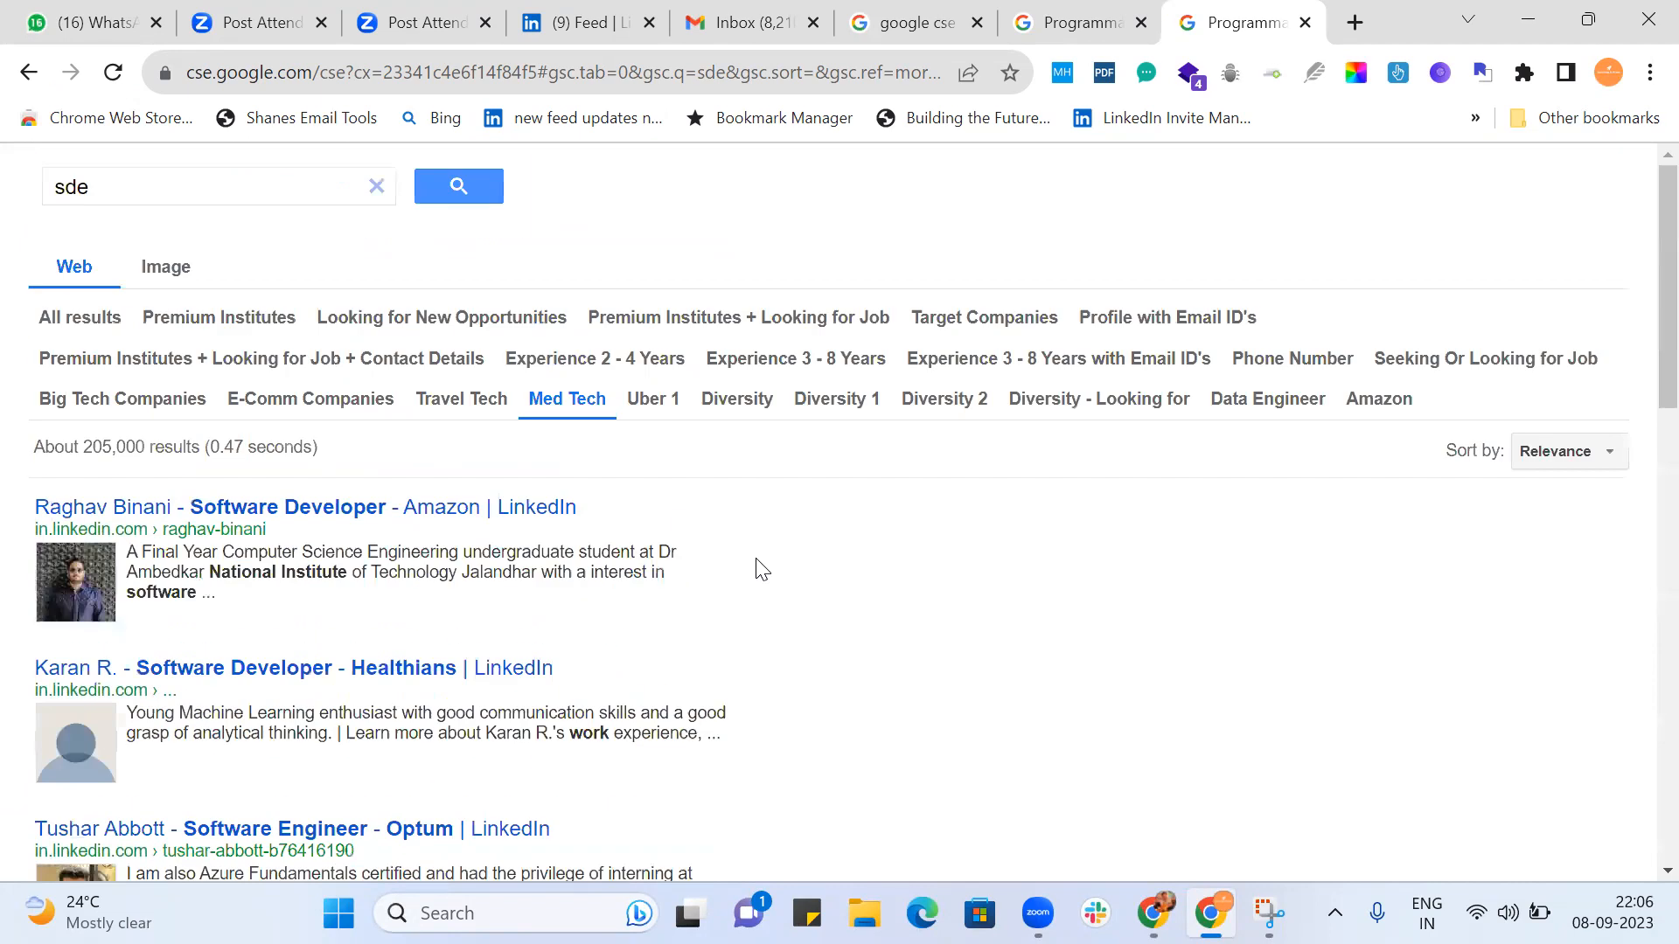
Switch the refinement to Seeking Or Looking for Job and examine its first page for SDE candidates seeking roles.
click(1456, 361)
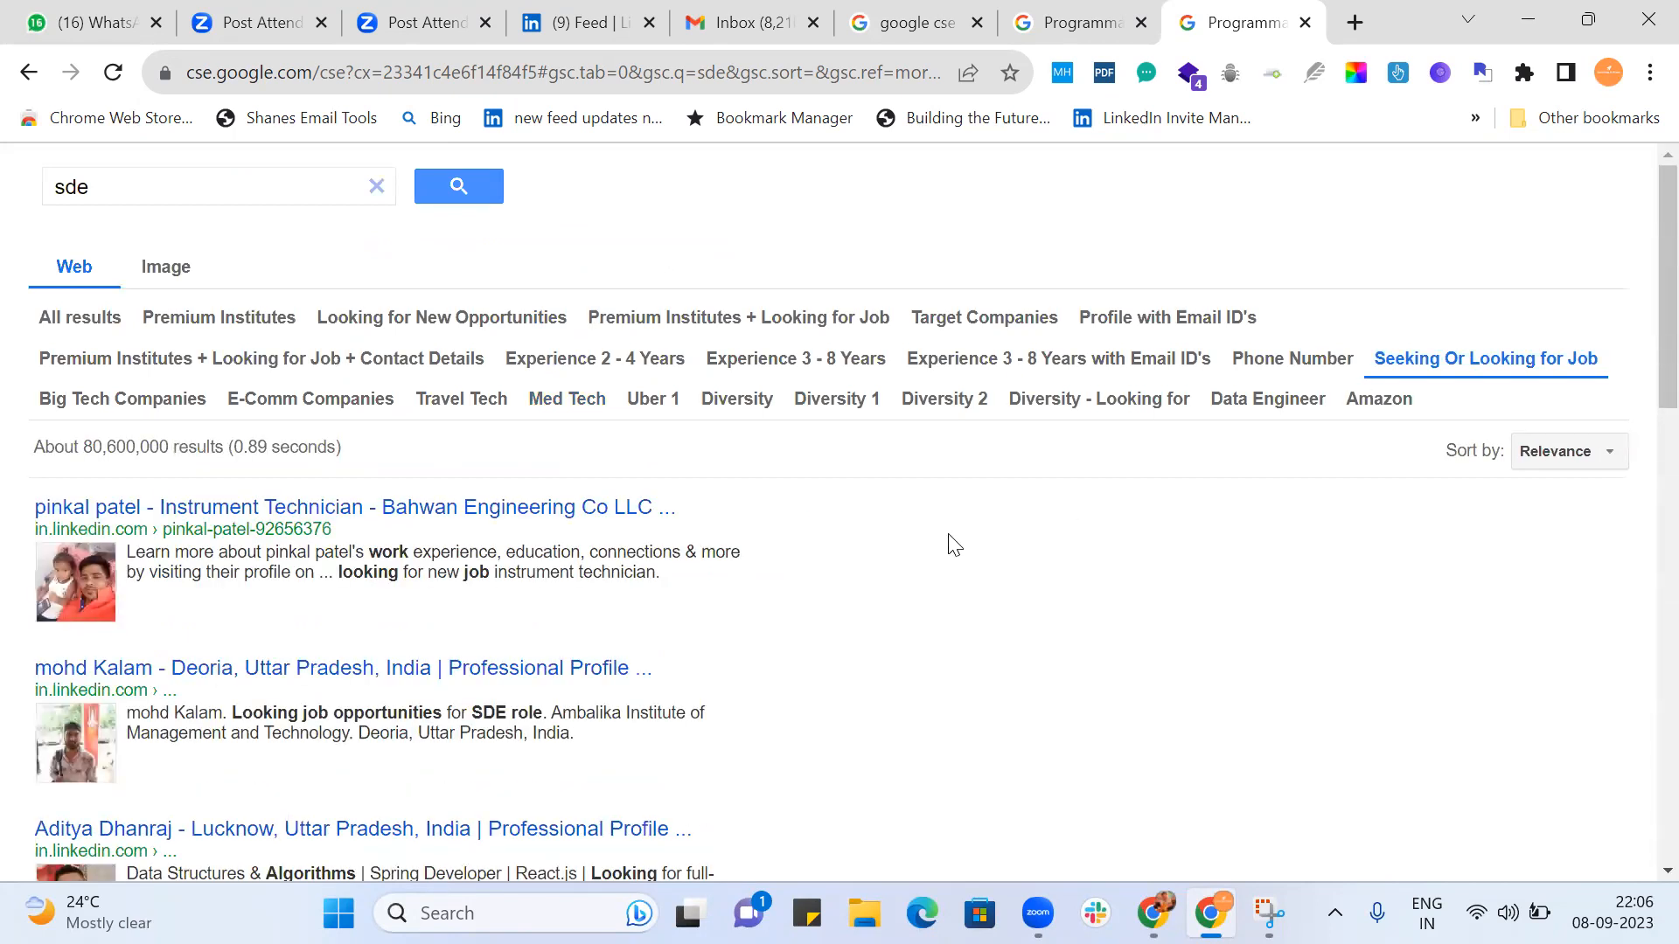
scroll(953, 544, down, 5)
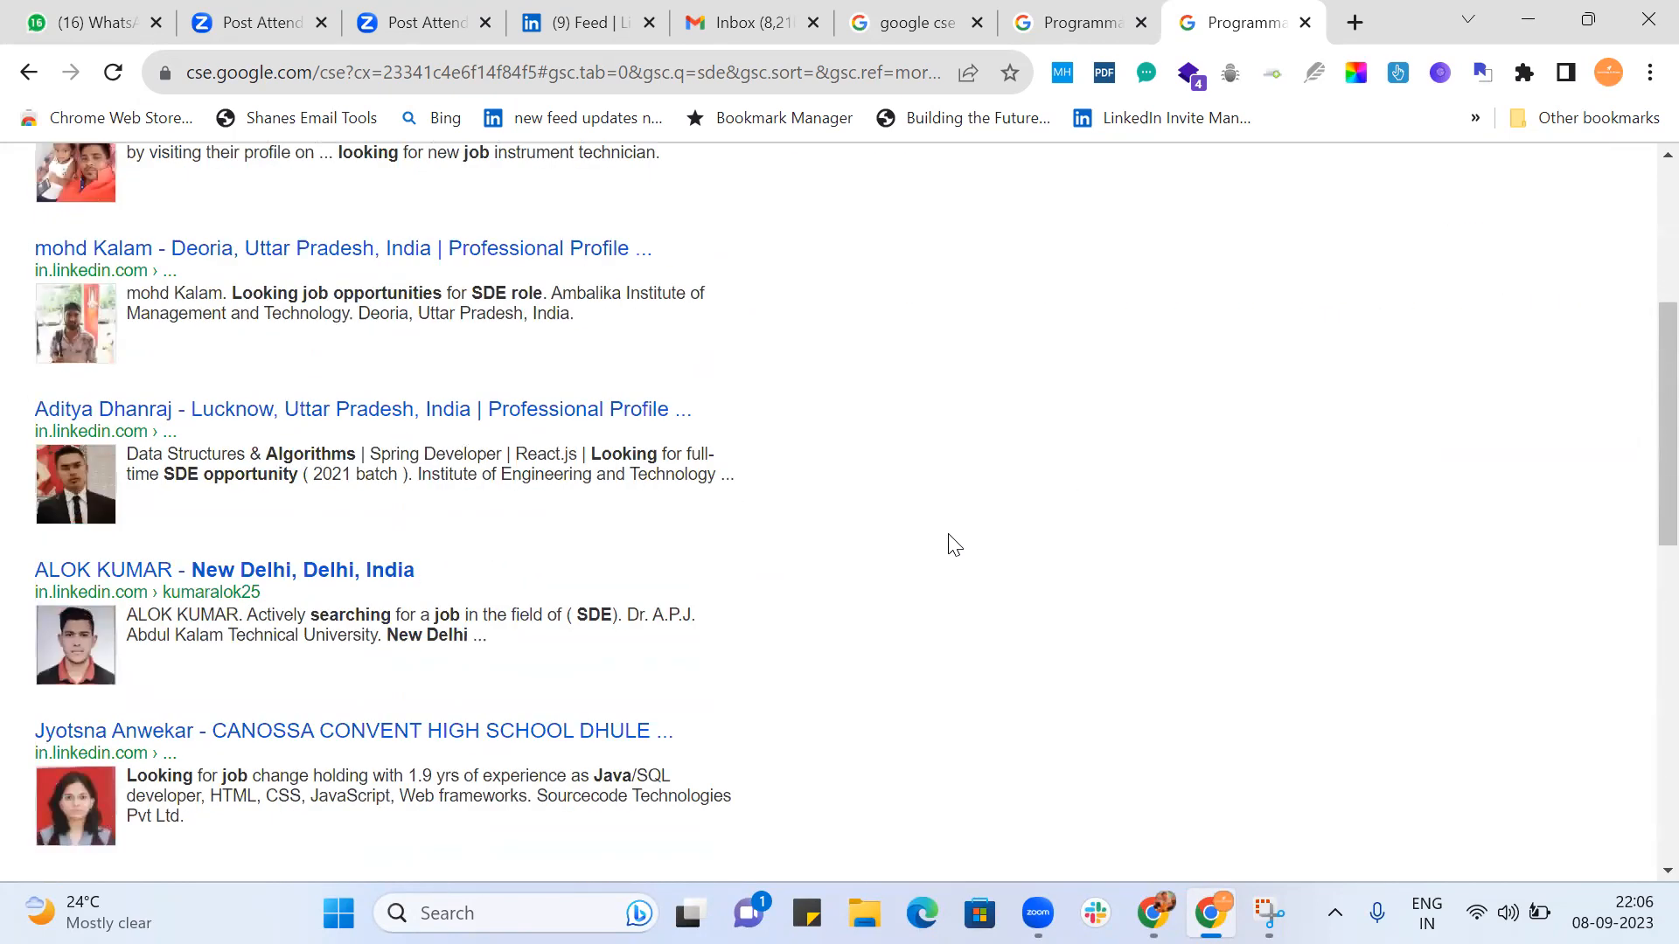
scroll(953, 543, down, 2)
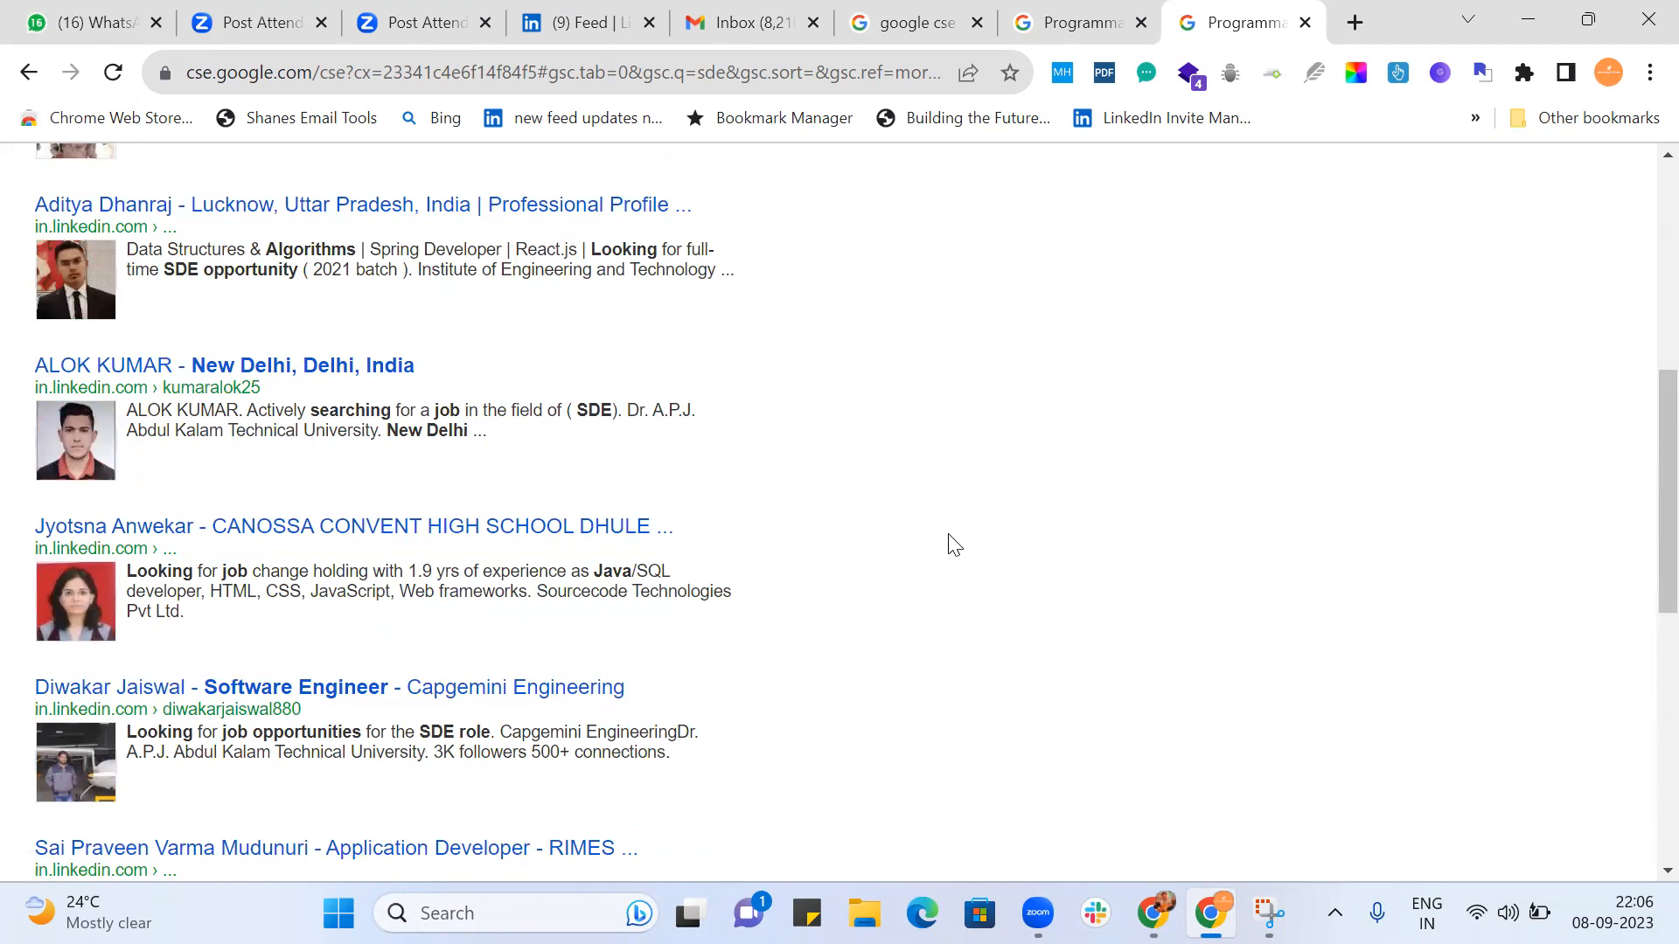
scroll(954, 544, down, 2)
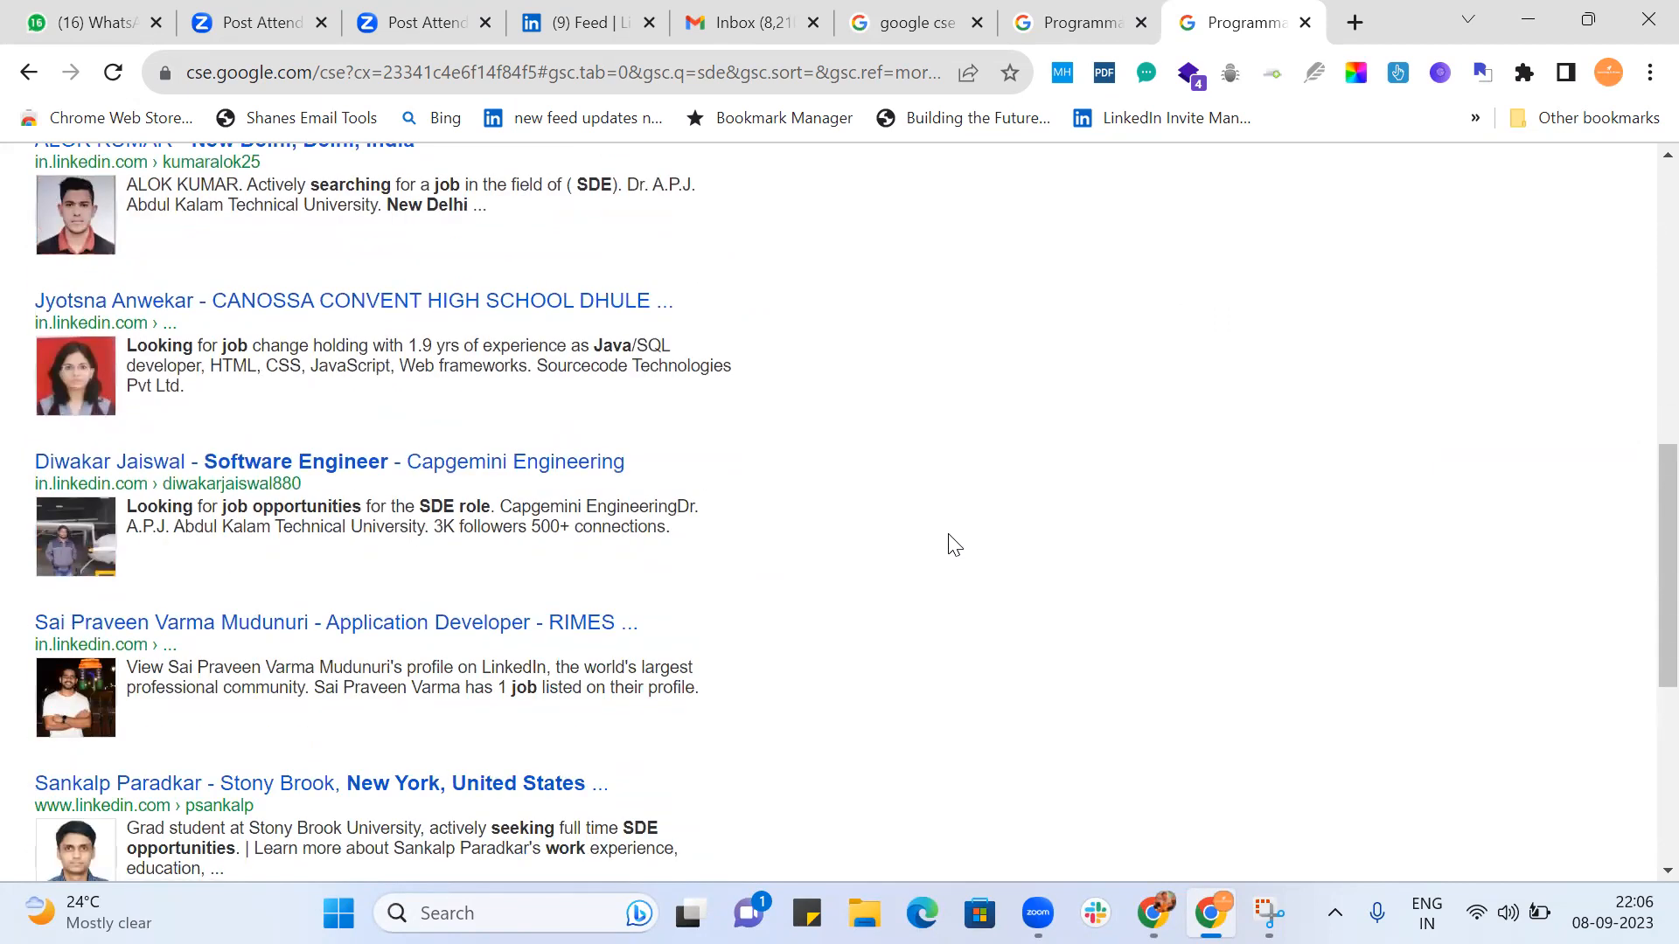
scroll(953, 544, down, 2)
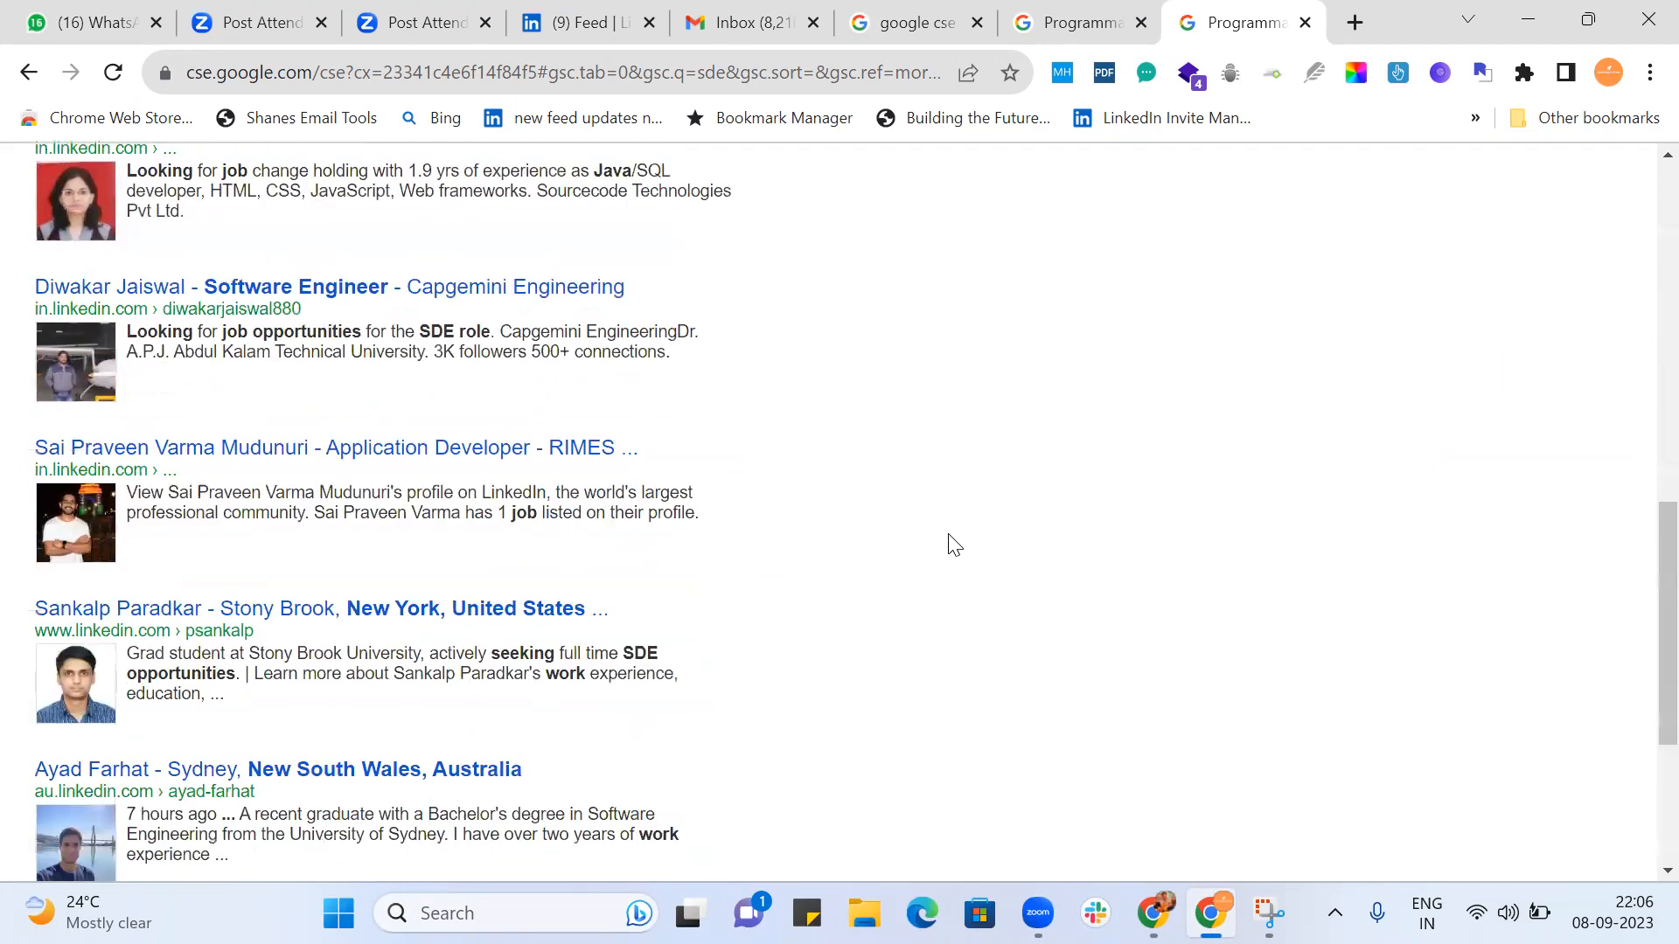
scroll(953, 544, down, 3)
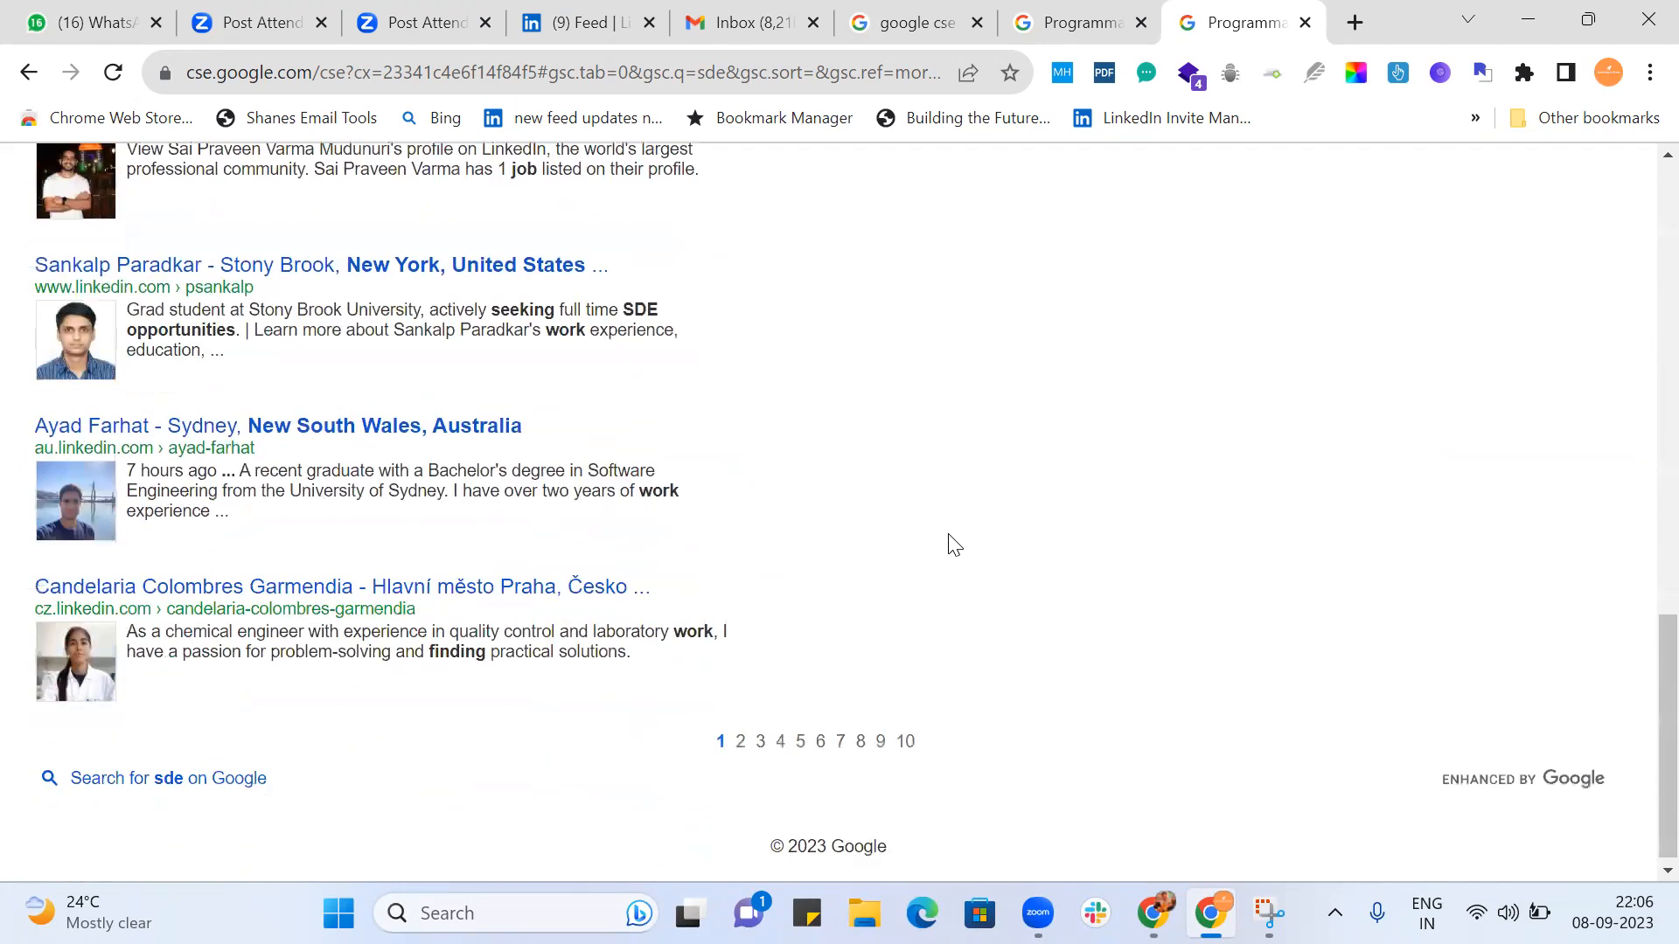
scroll(953, 544, up, 13)
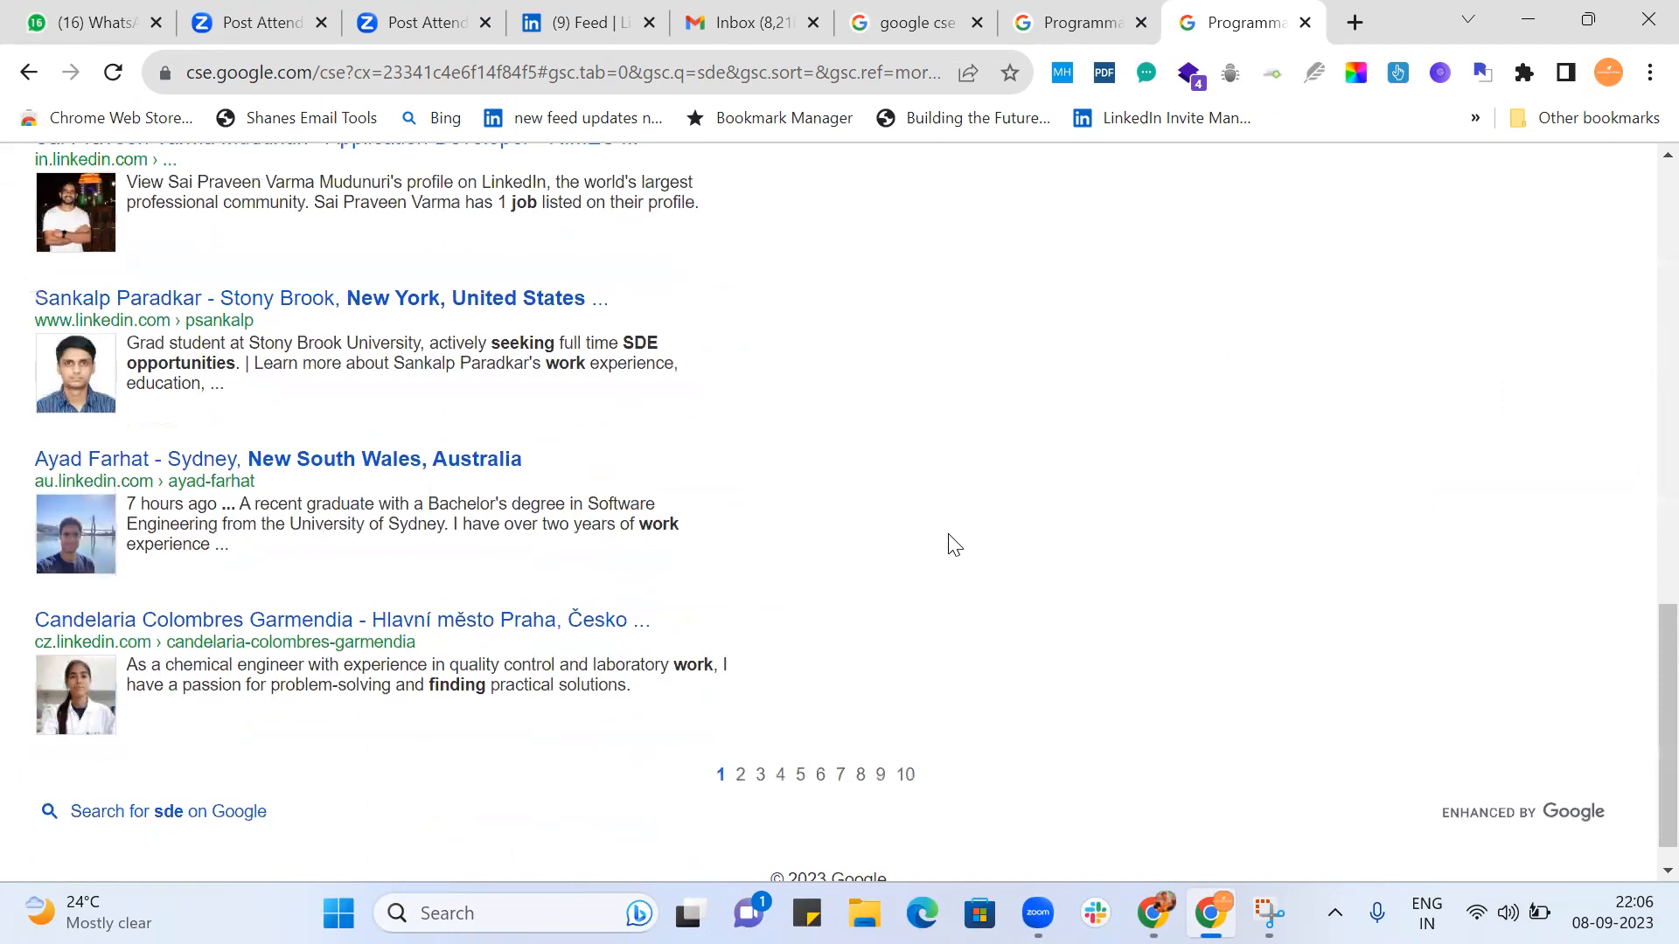
Switch the refinement to Experience 3 - 8 Years and examine its first page for experience and availability matches.
click(787, 362)
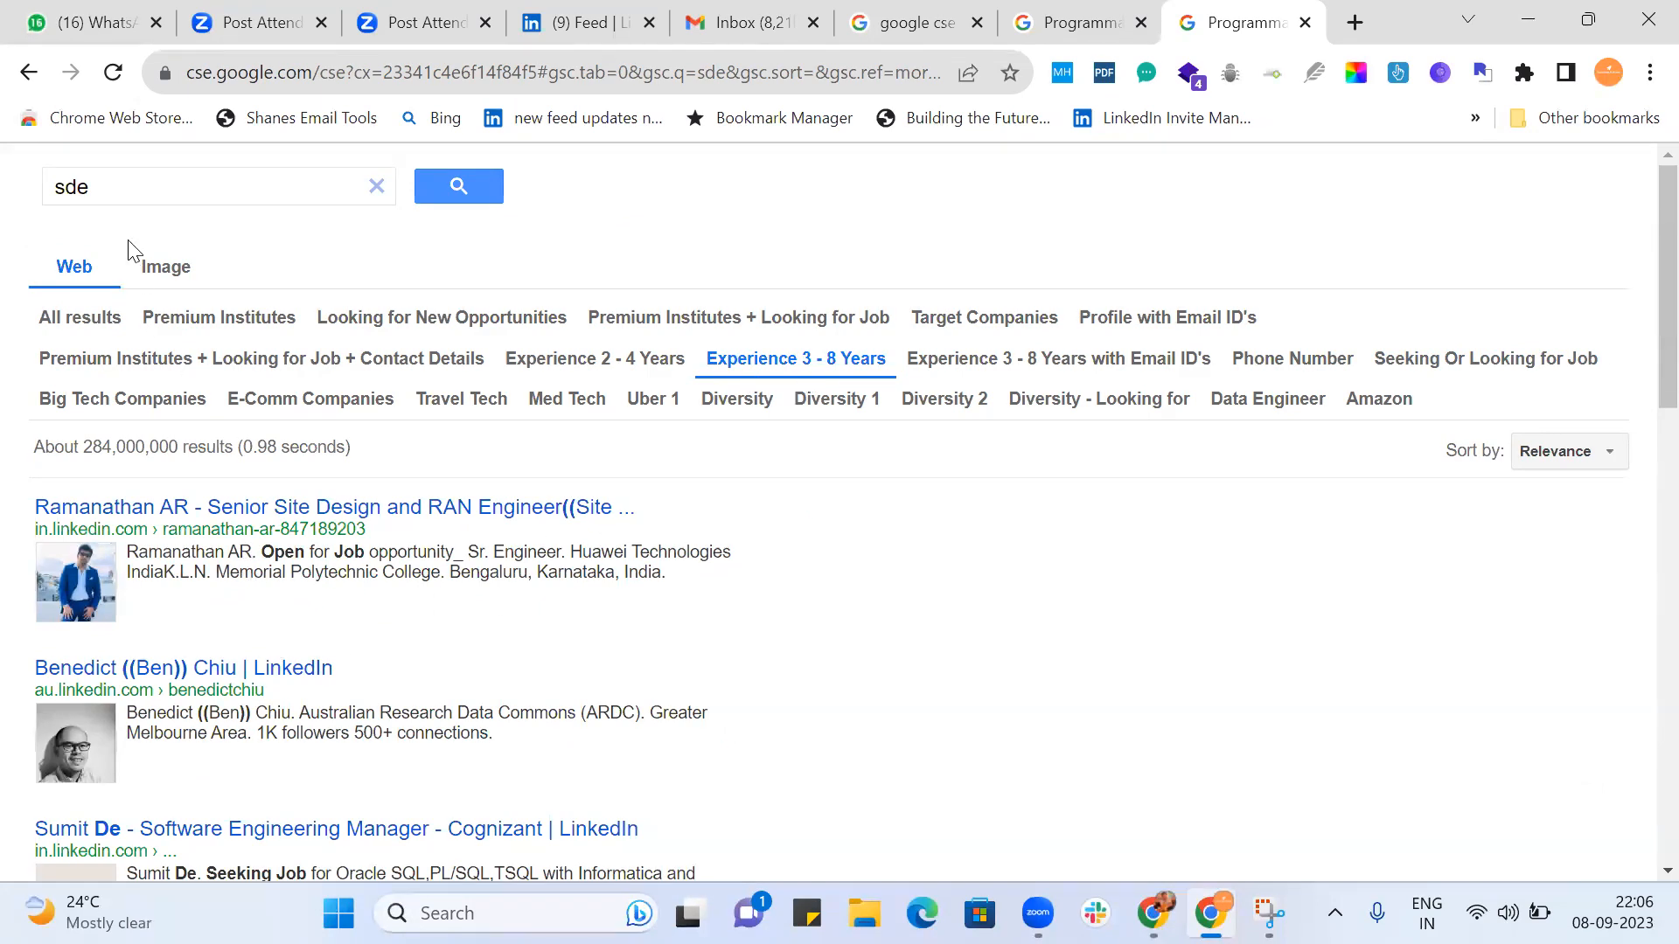
scroll(865, 630, down, 5)
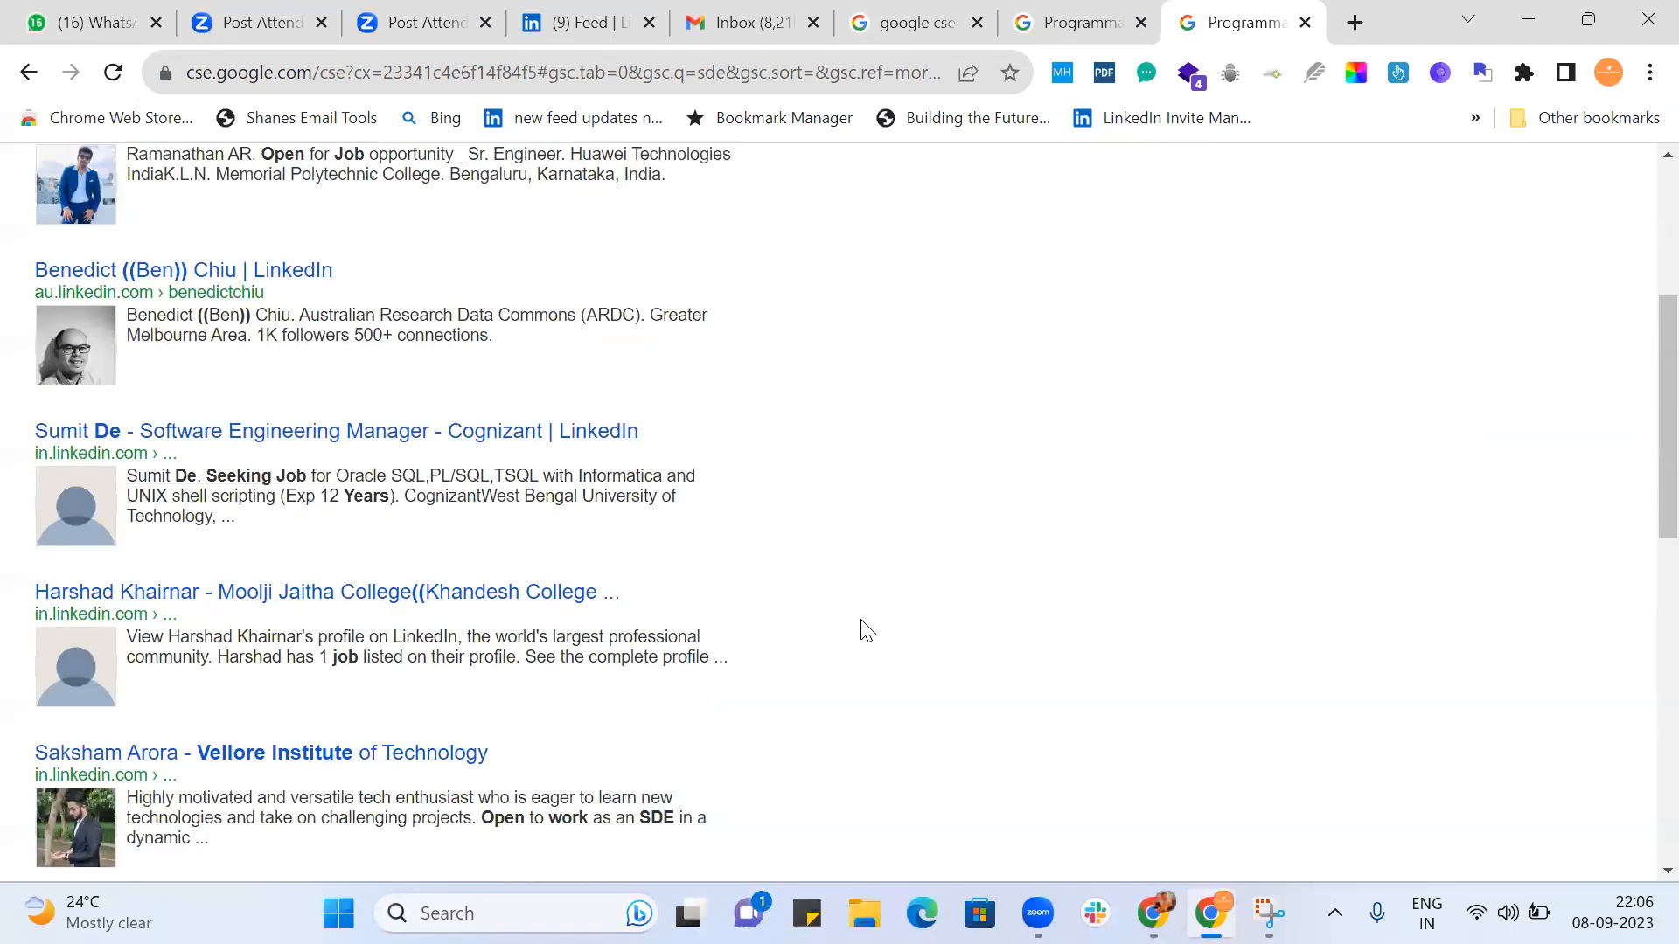
scroll(866, 629, down, 5)
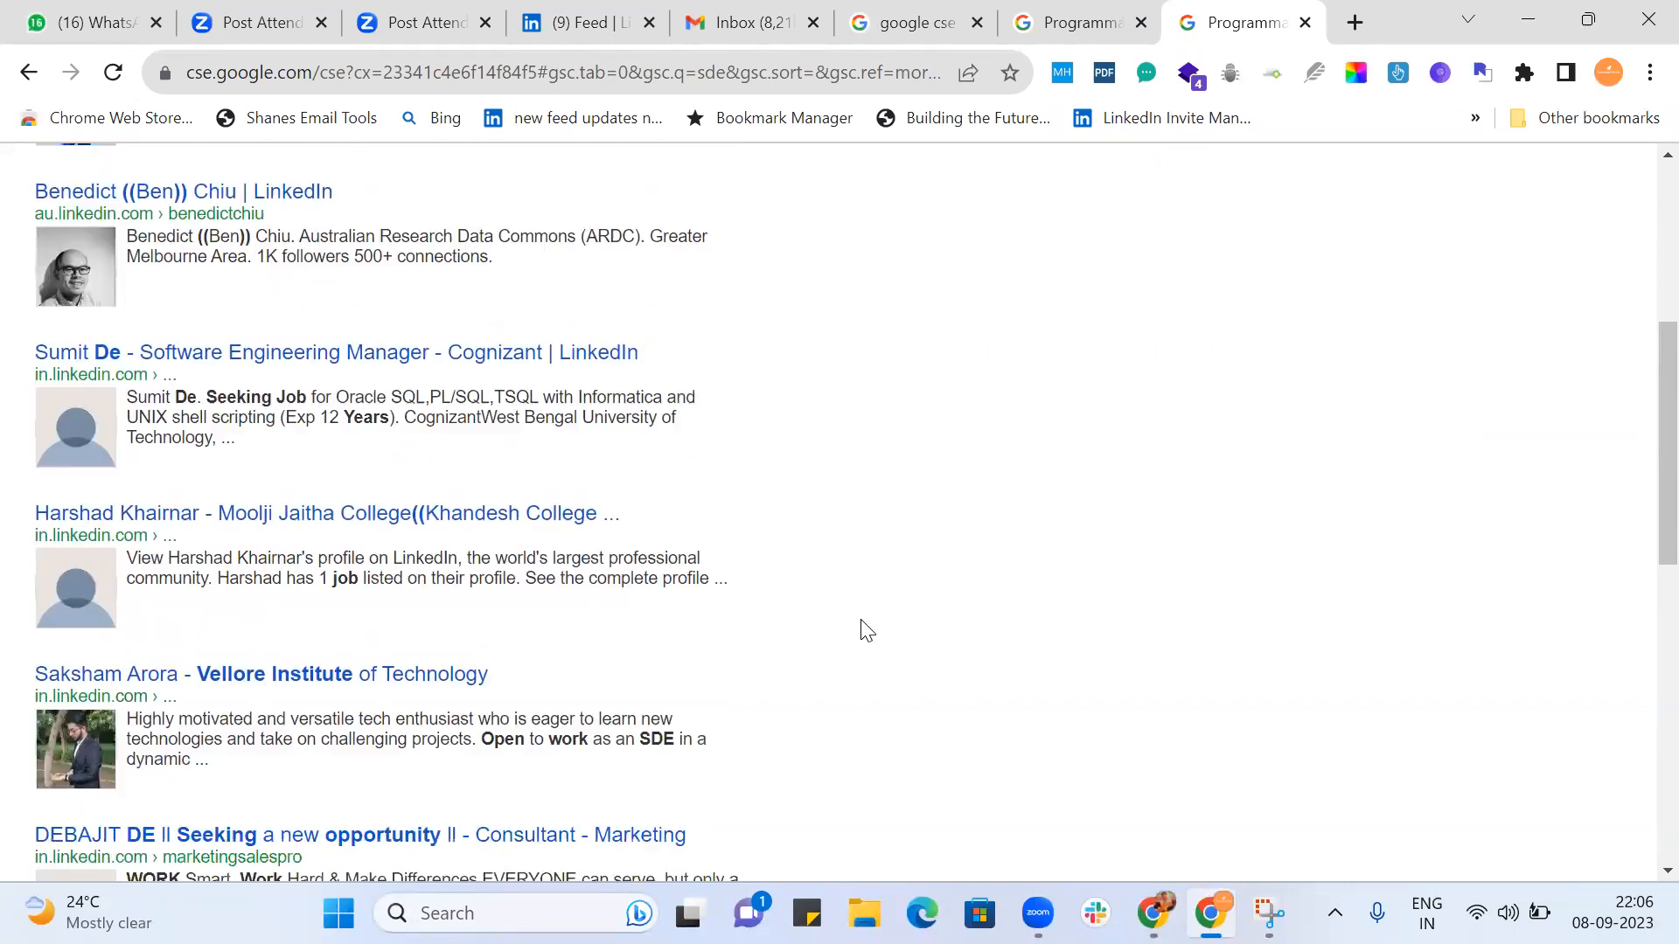
scroll(866, 630, down, 3)
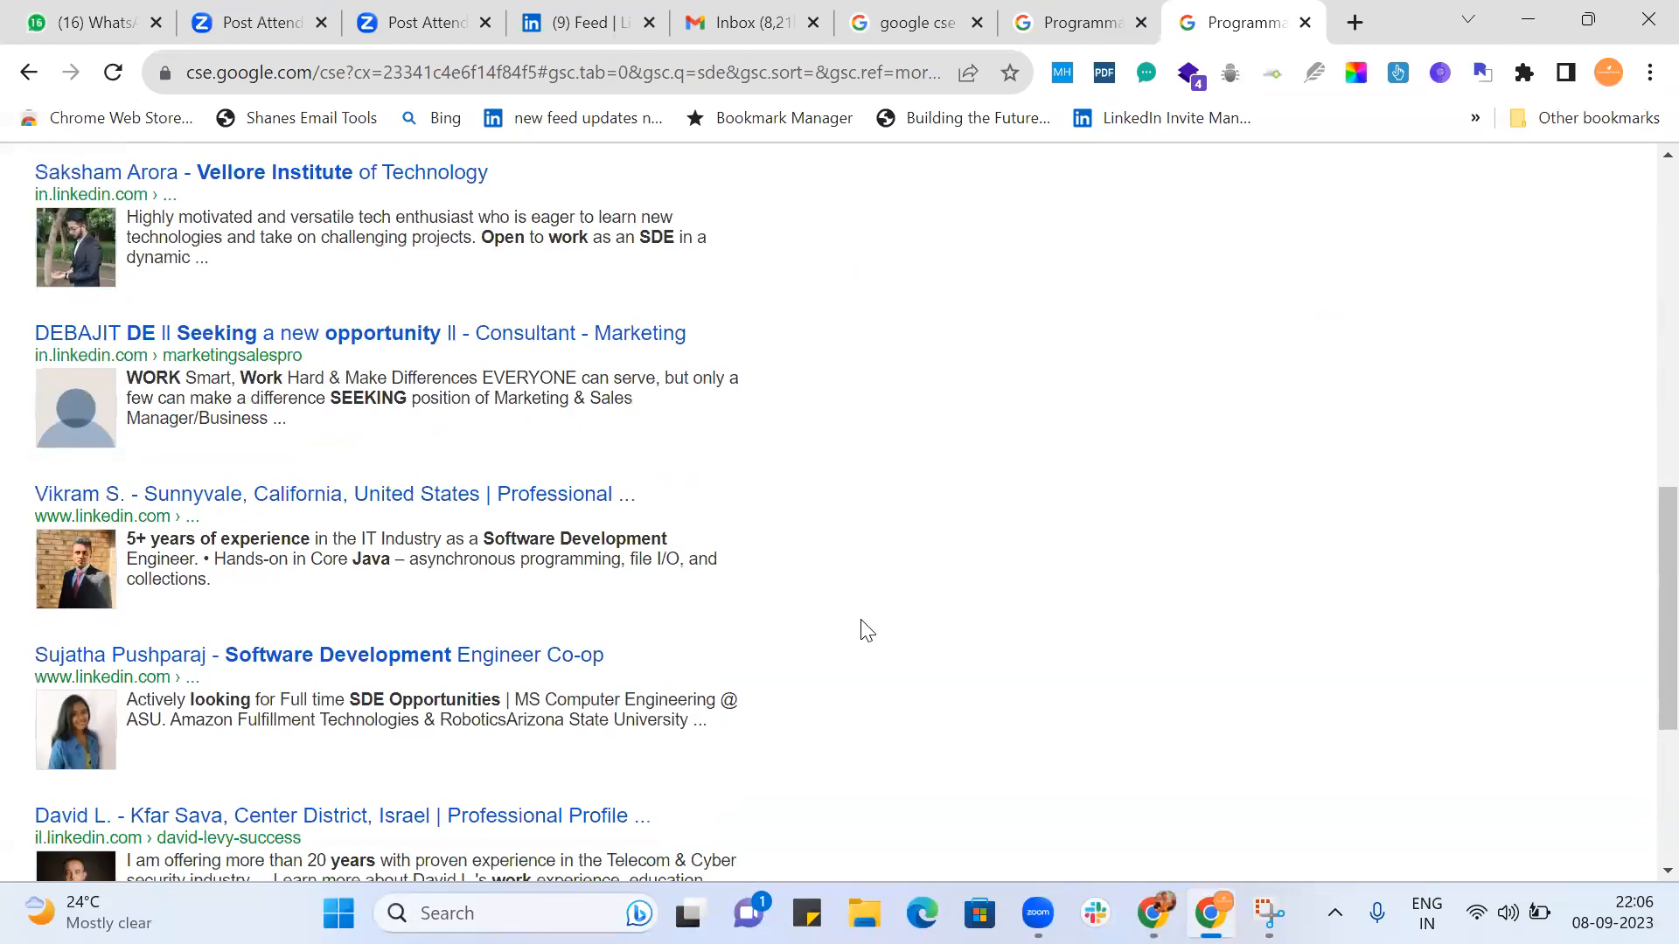
scroll(866, 630, down, 1)
scroll(866, 630, down, 2)
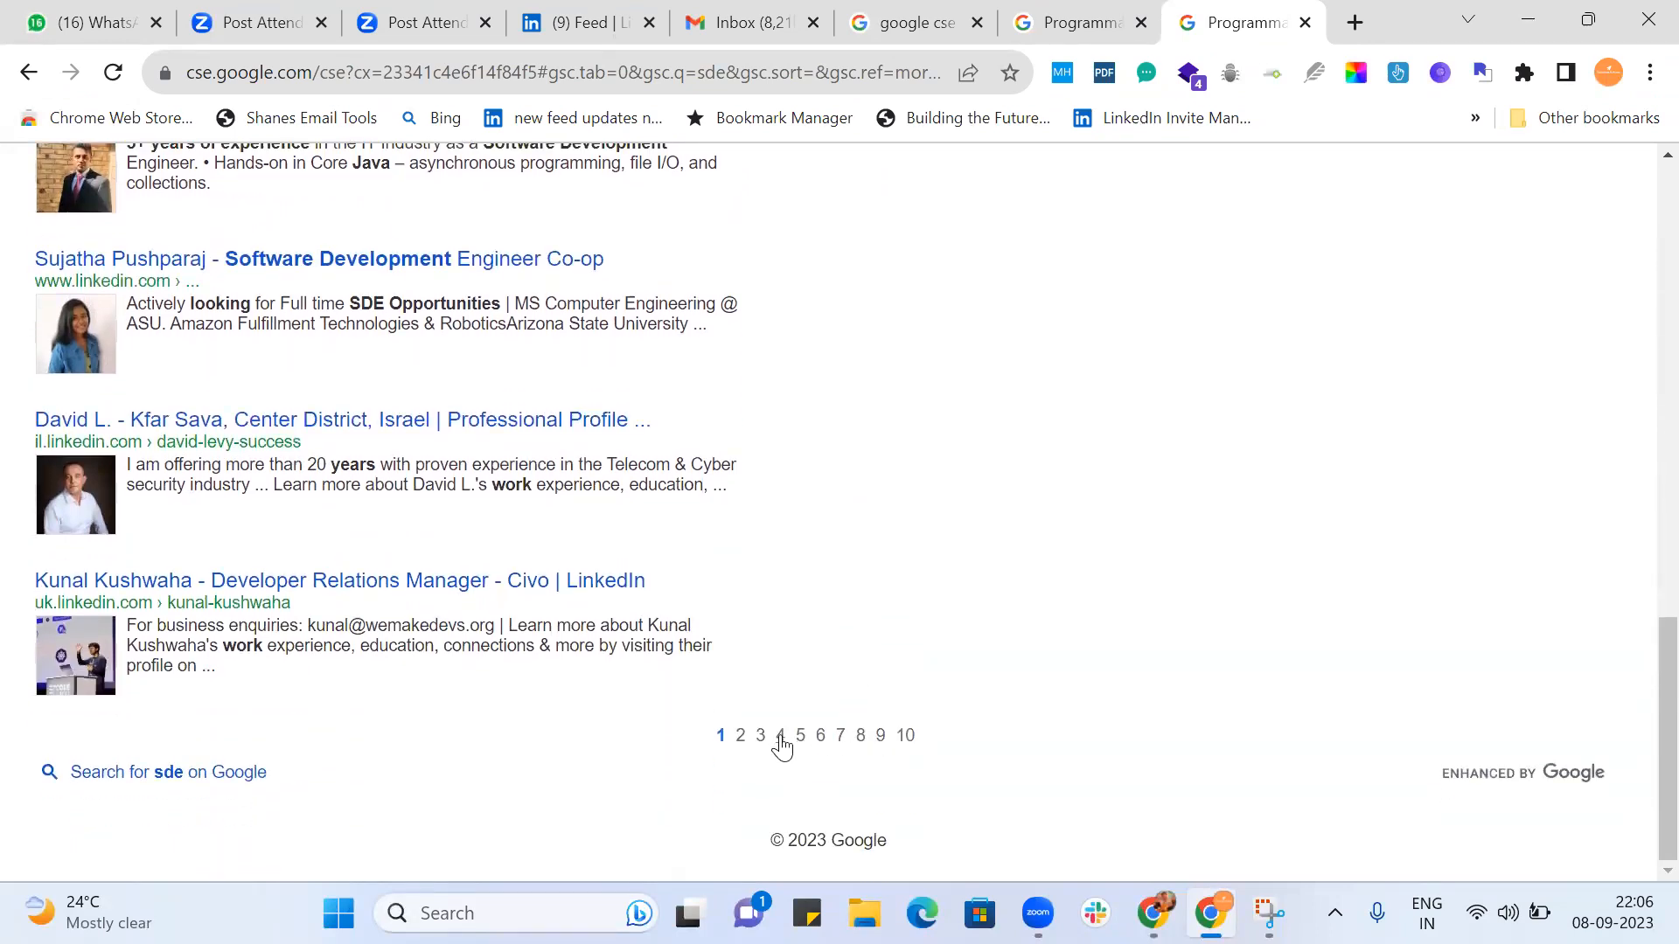
Examine the profiles on page 4 of the Experience 3 - 8 Years results, and open page 10 to check the deeper results.
click(779, 737)
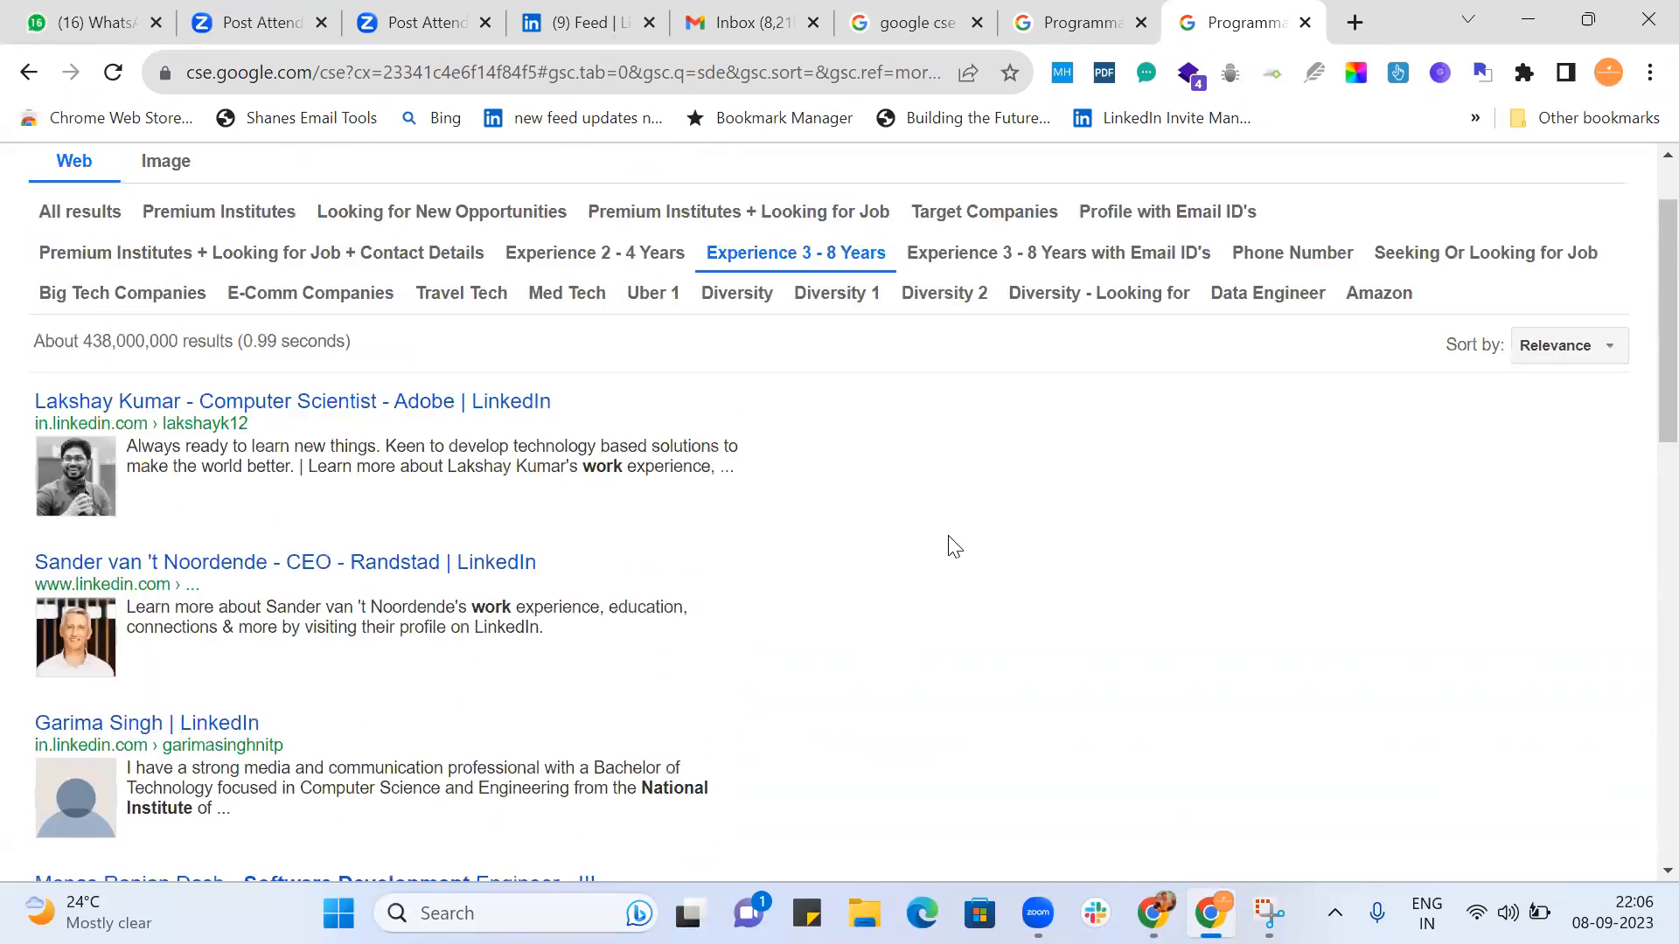
scroll(953, 546, down, 2)
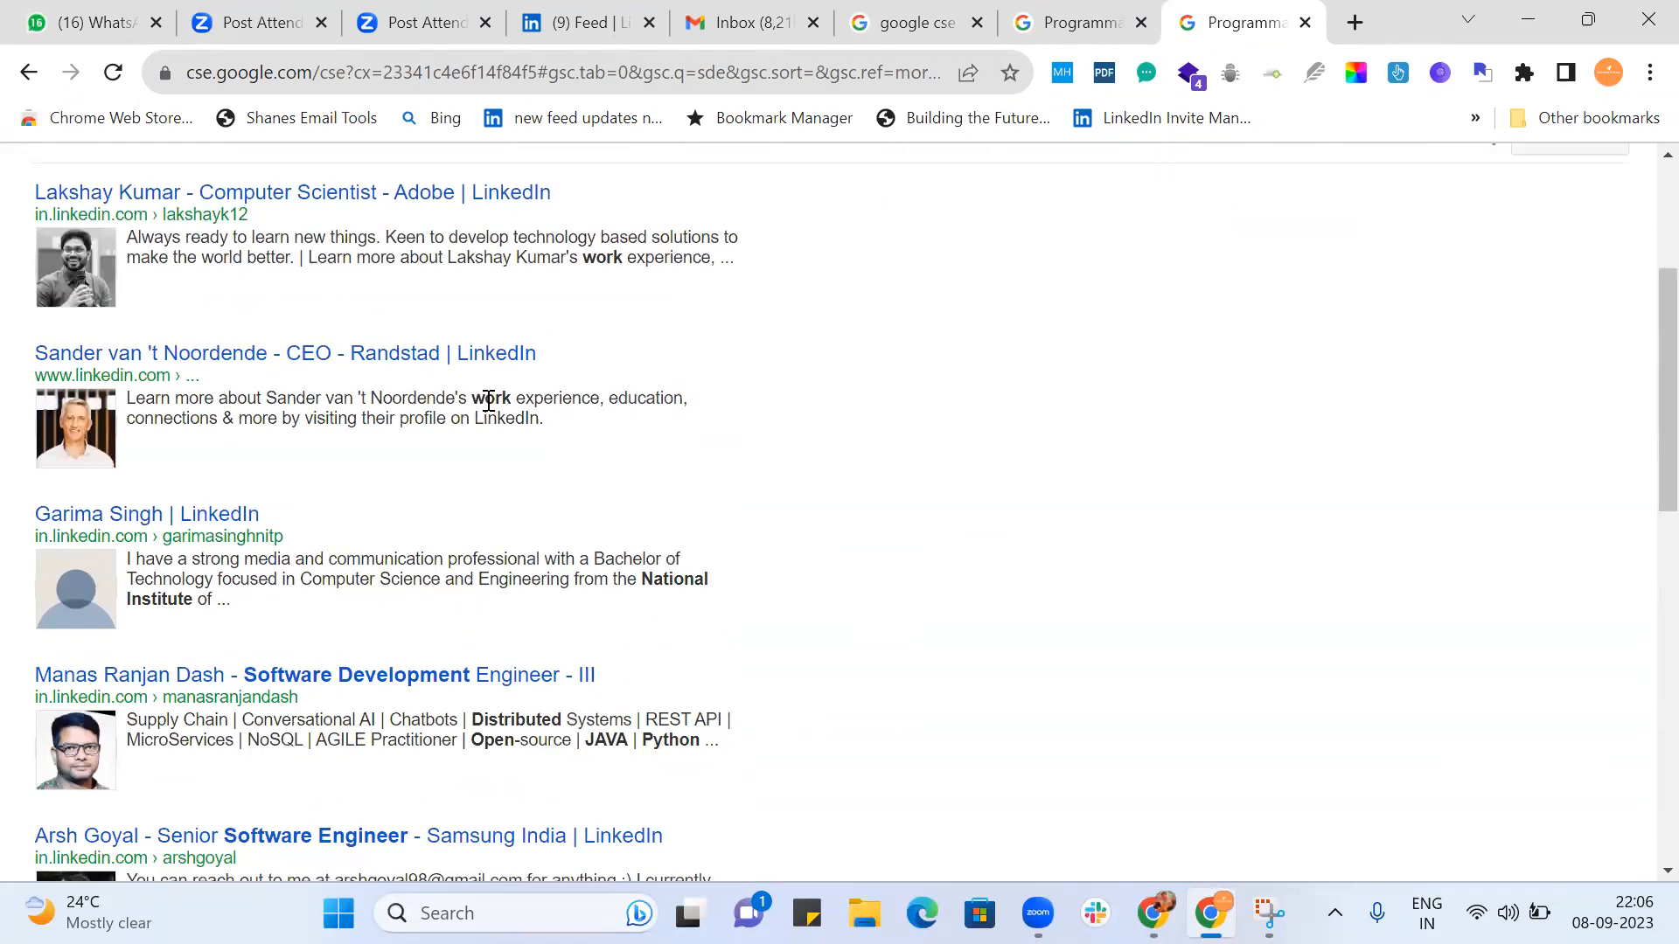
scroll(836, 487, down, 3)
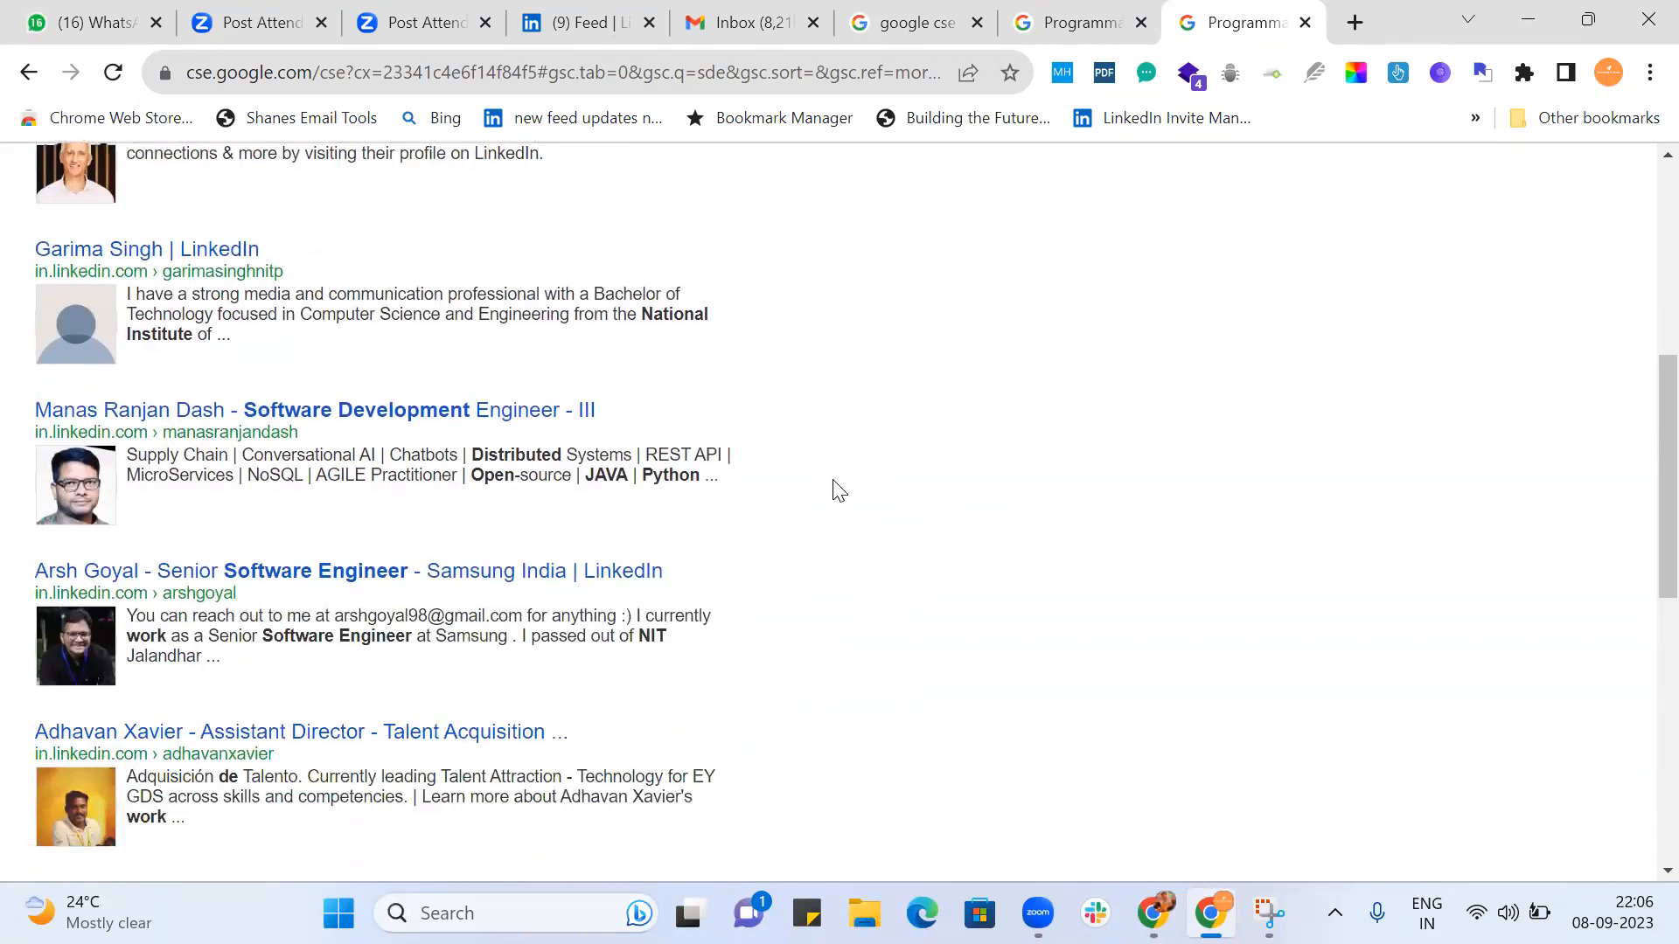
scroll(836, 491, down, 2)
scroll(836, 490, down, 4)
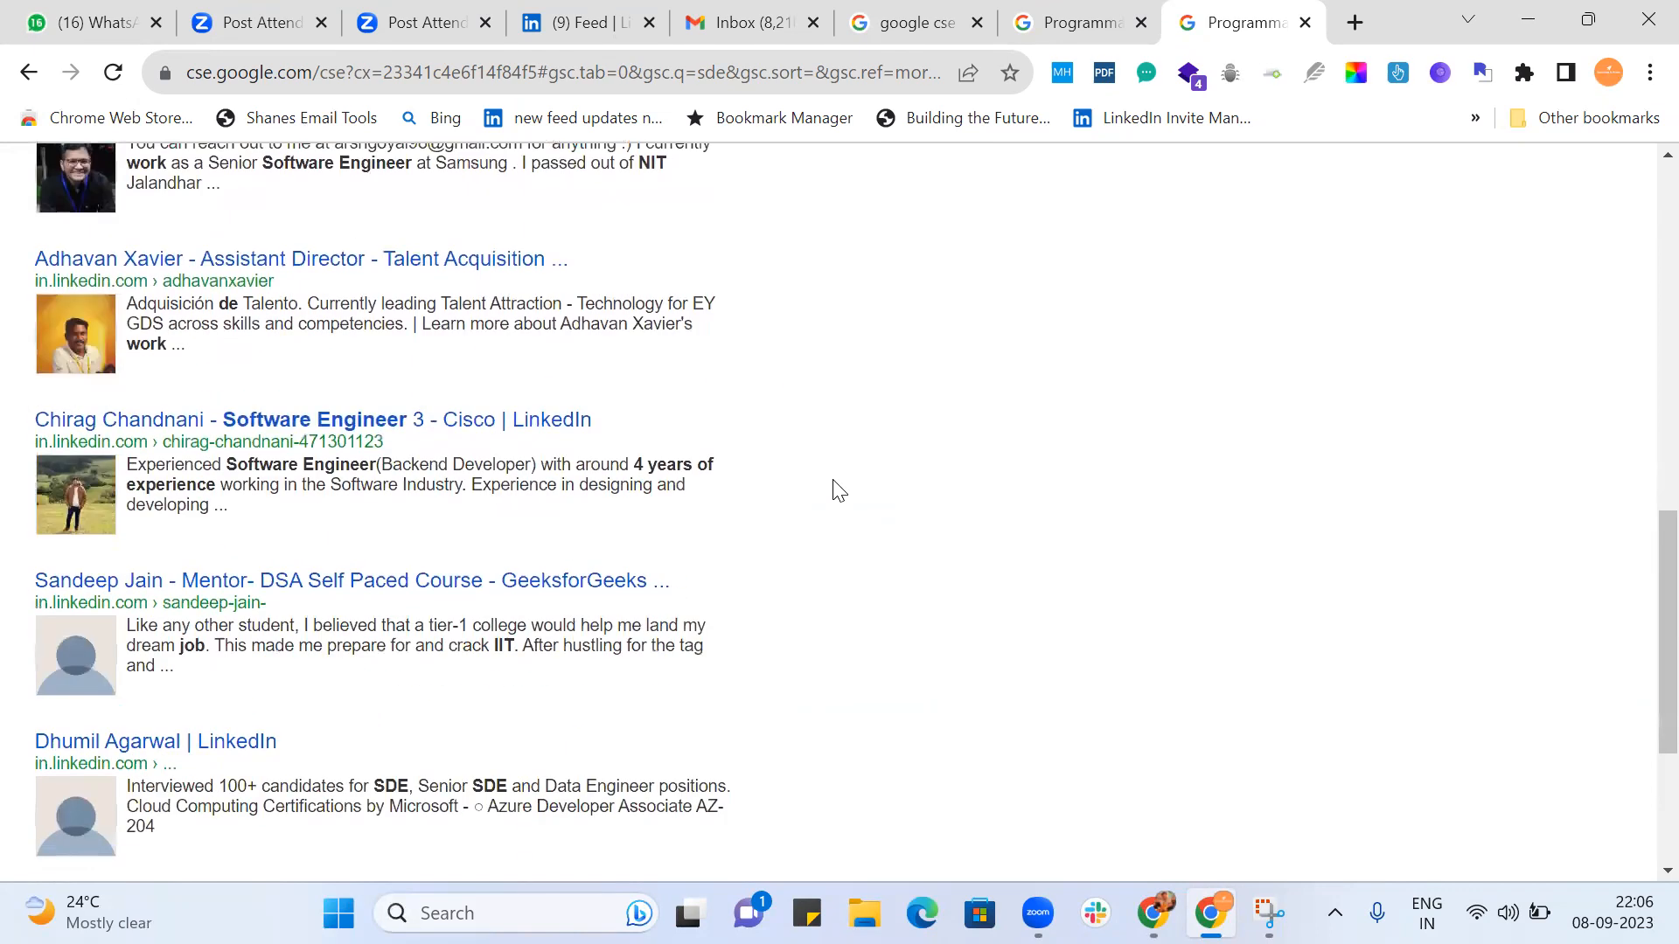
scroll(864, 531, down, 4)
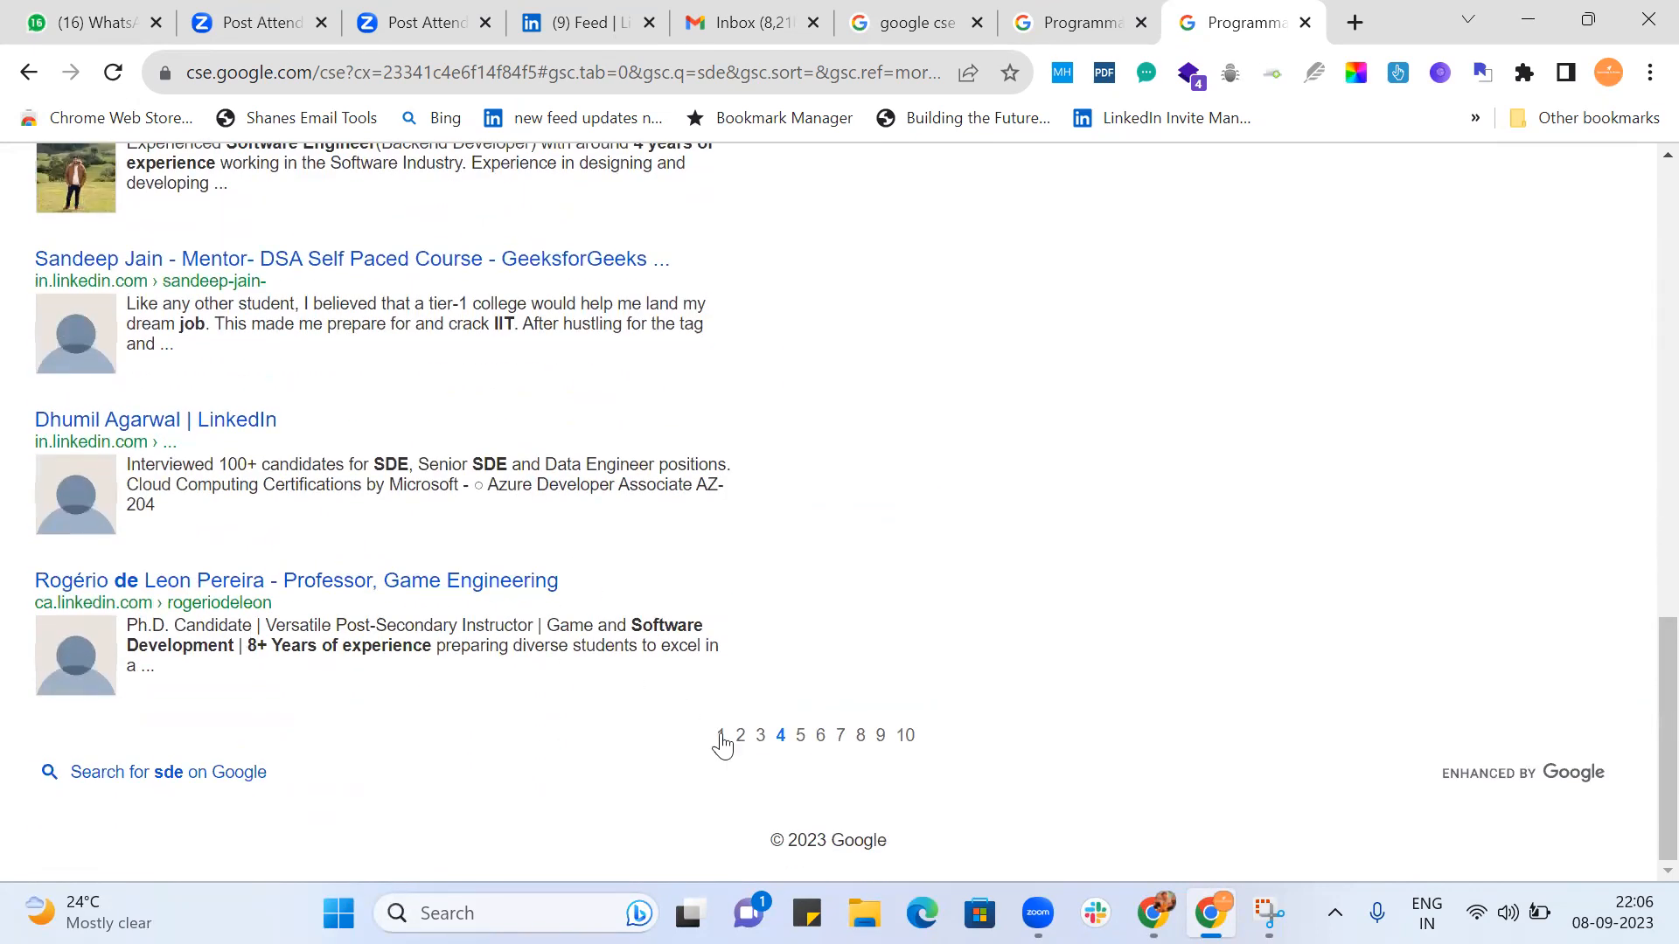
click(906, 737)
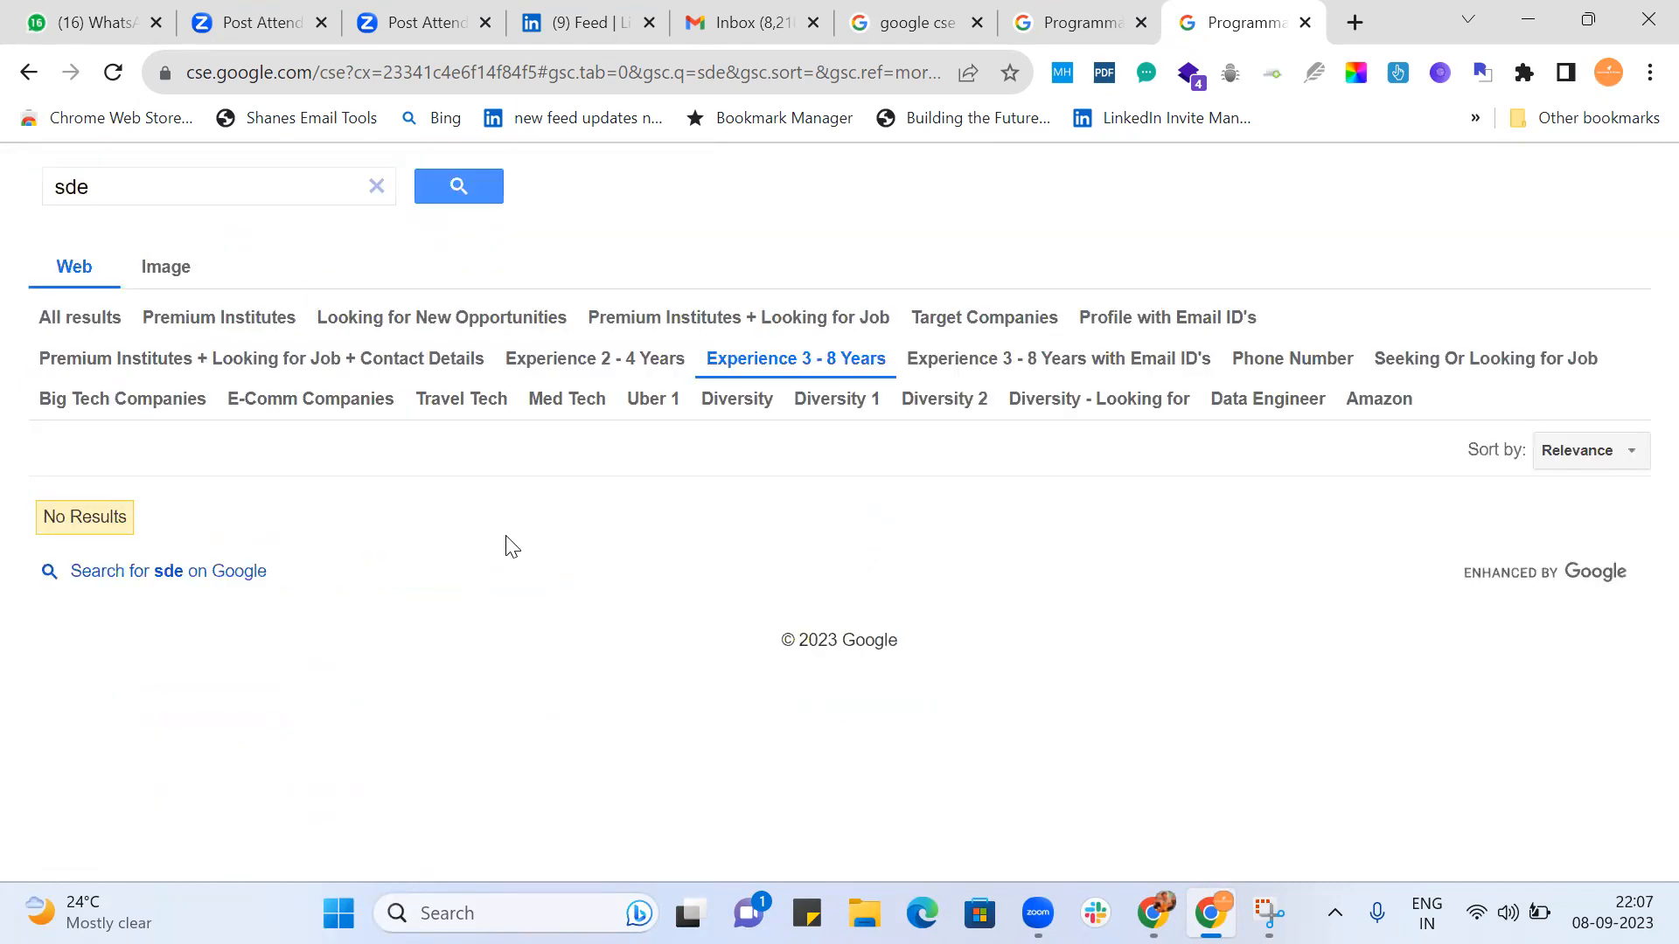
Switch the refinement to Big Tech Companies and examine its first page of profiles for available engineers.
click(121, 398)
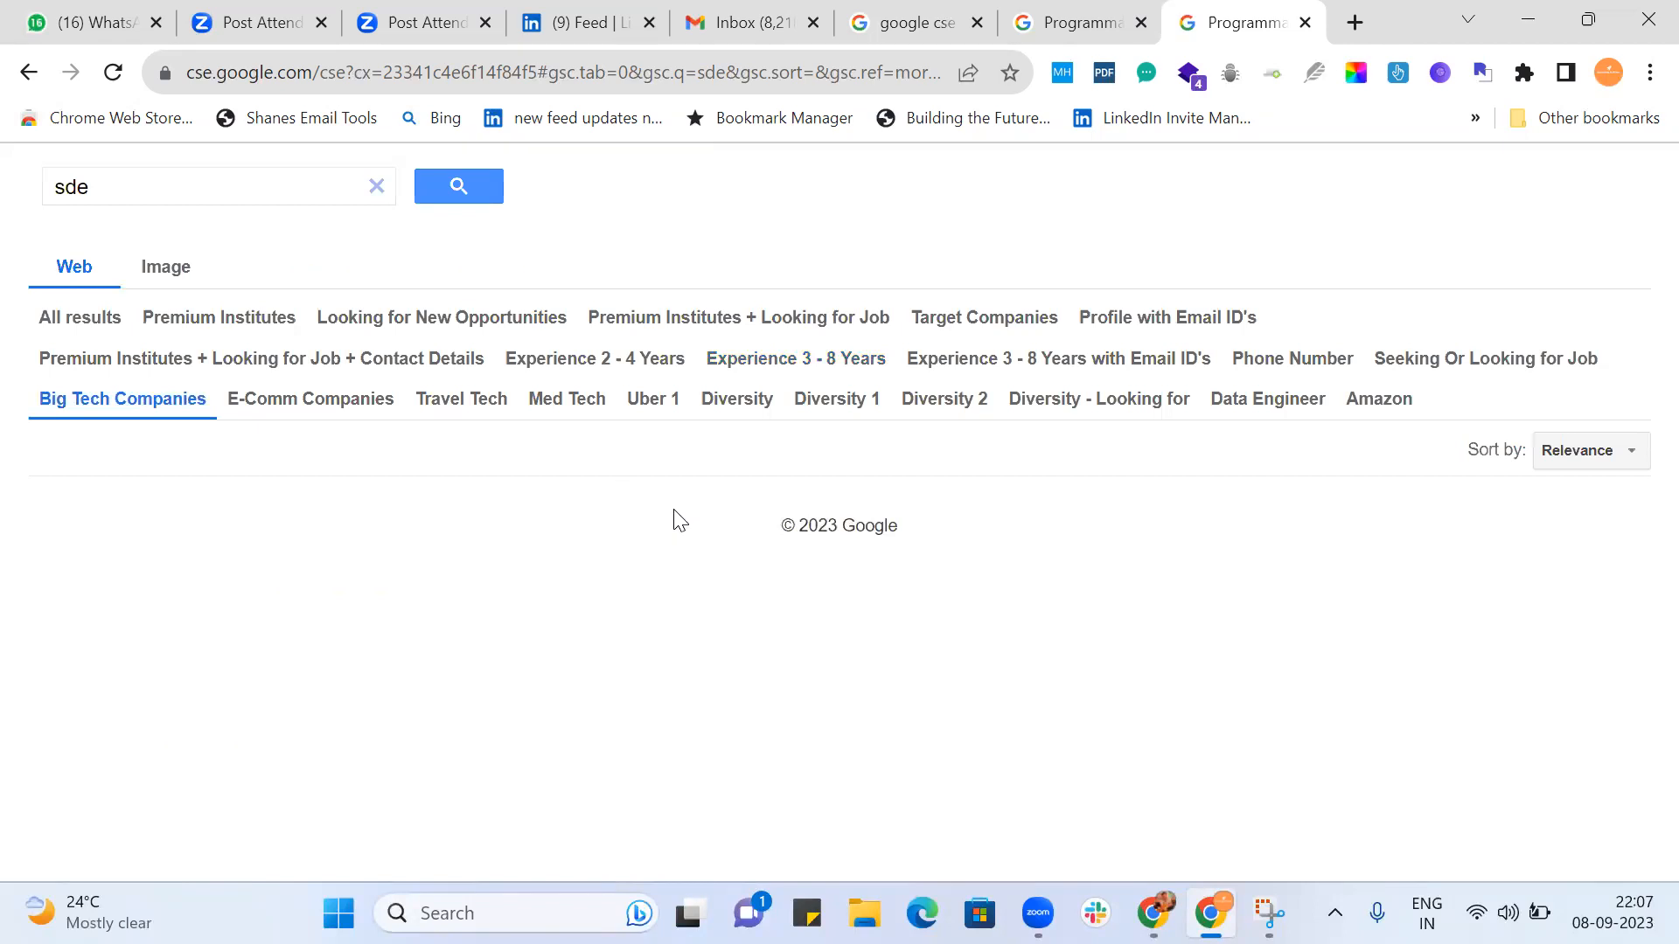
scroll(914, 590, down, 3)
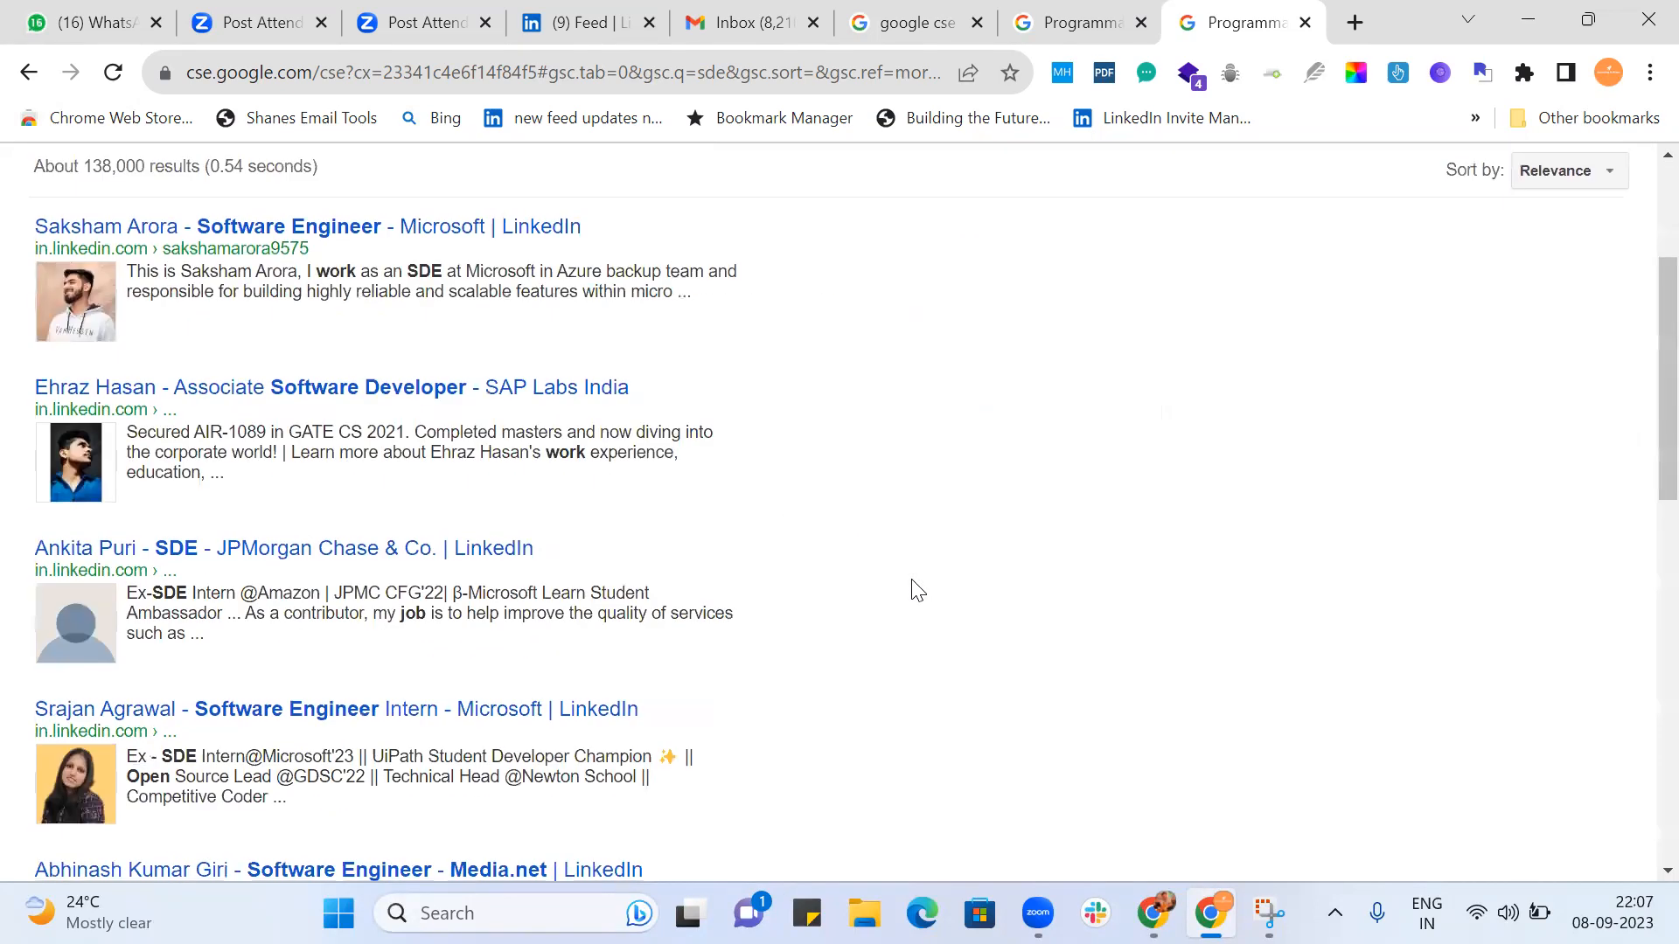
scroll(914, 591, down, 4)
scroll(914, 591, down, 6)
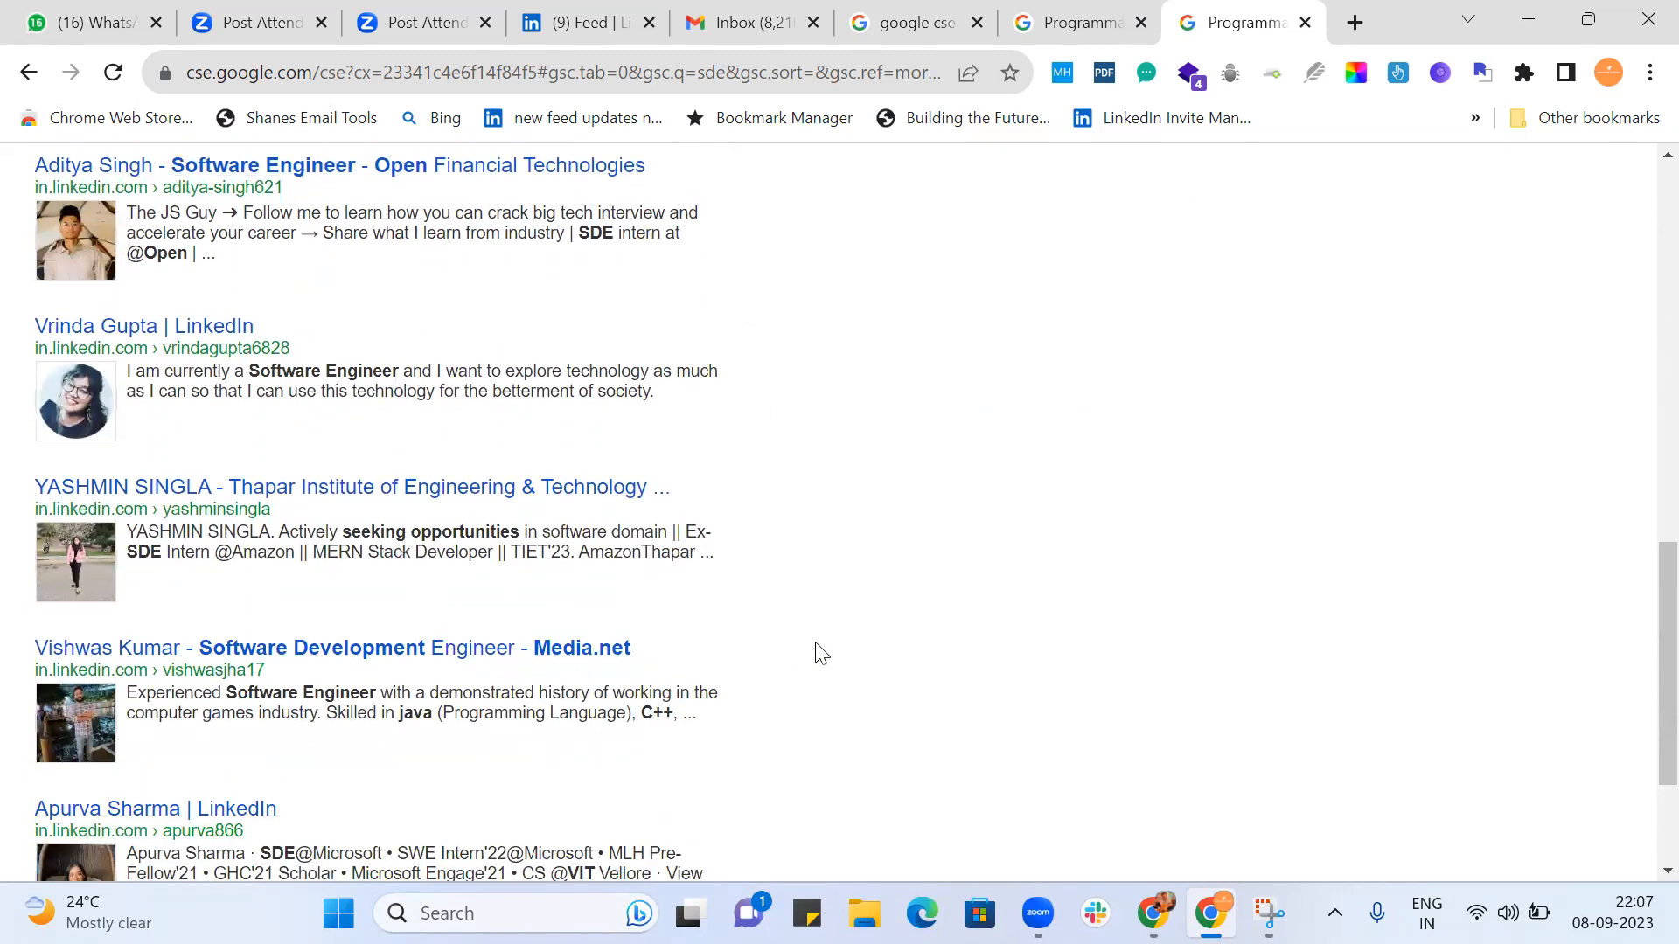
scroll(814, 648, down, 3)
Open page 2 of the Big Tech Companies results and examine the profiles for job-seeking engineers.
click(741, 737)
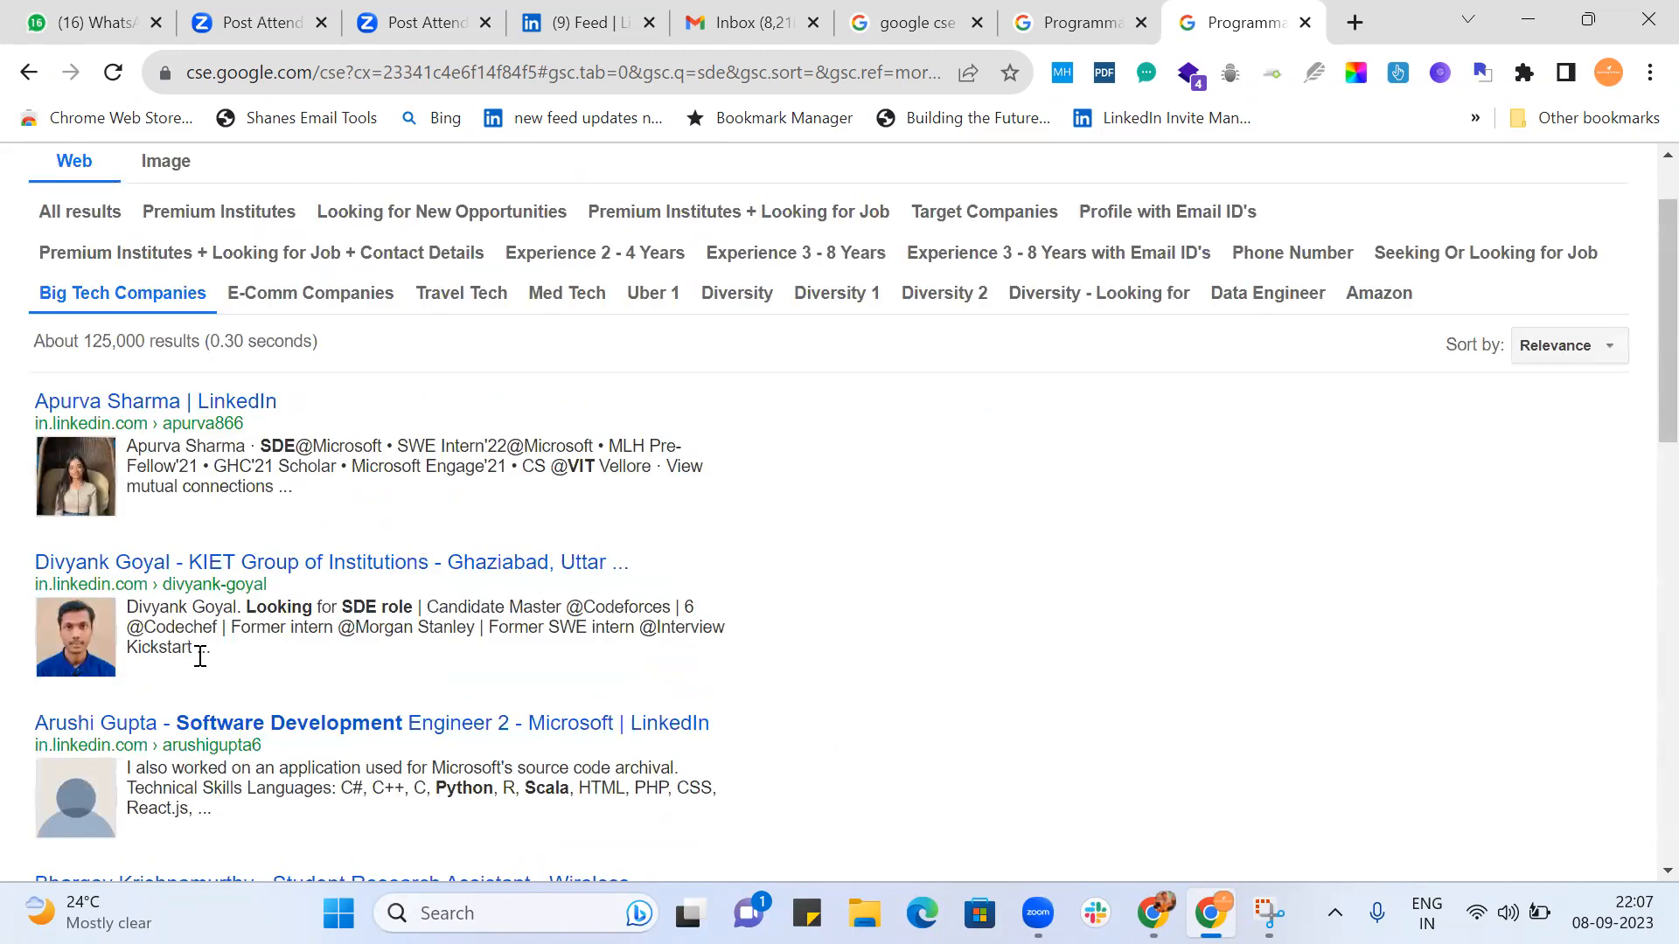
scroll(934, 519, down, 3)
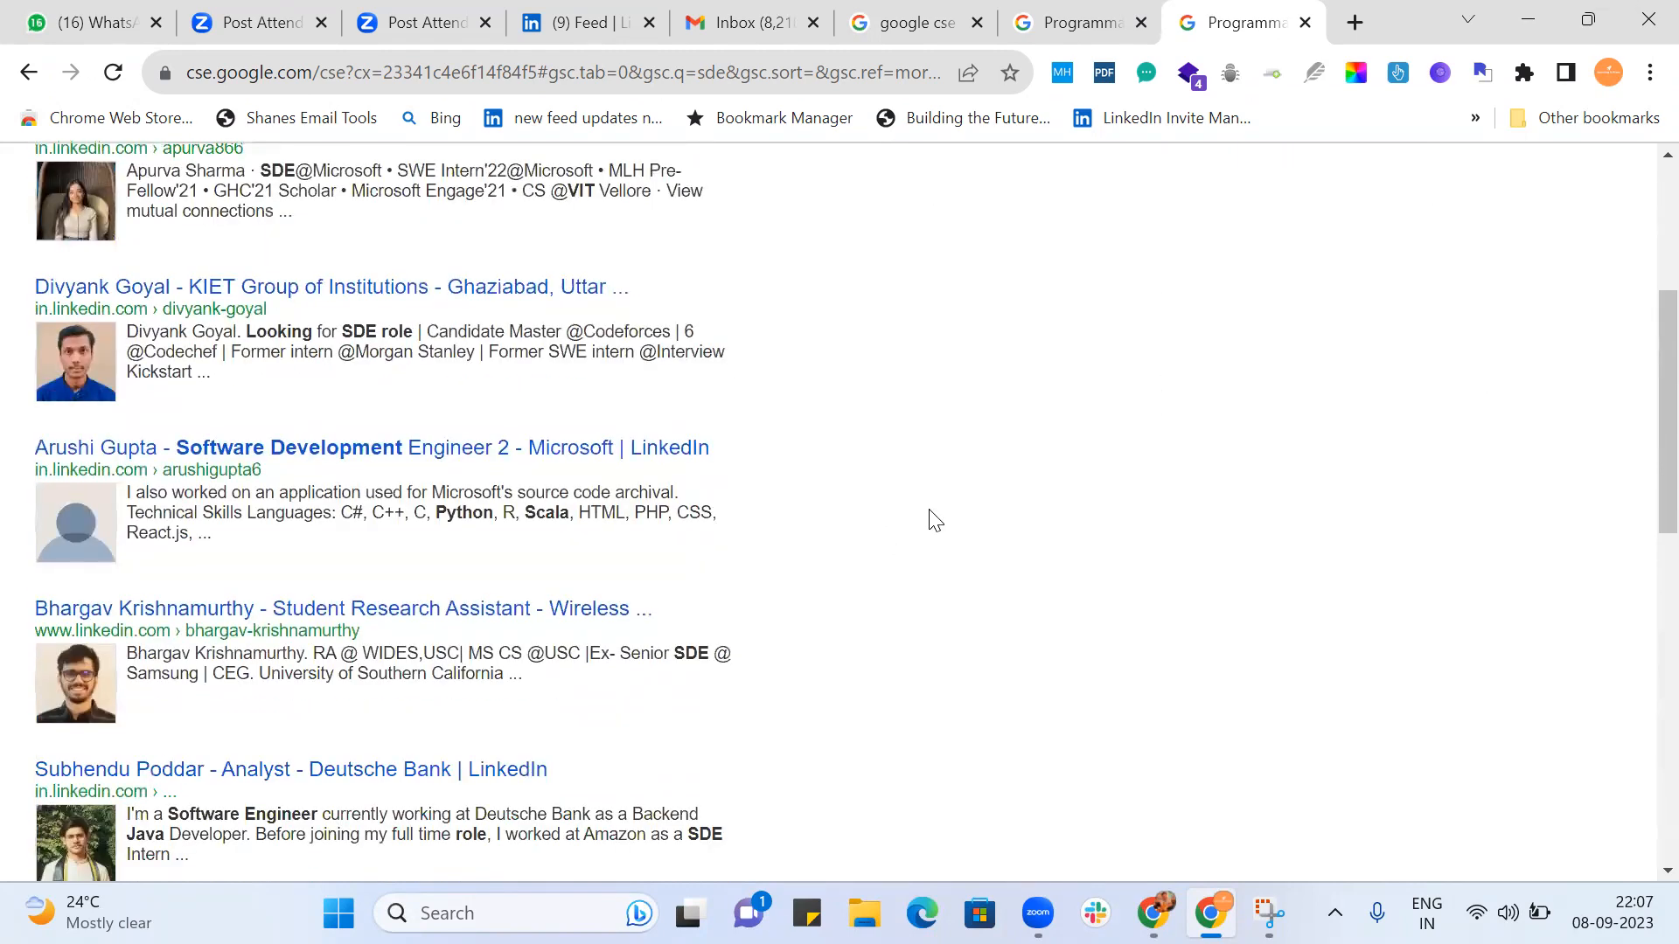
scroll(934, 519, down, 1)
scroll(934, 519, down, 3)
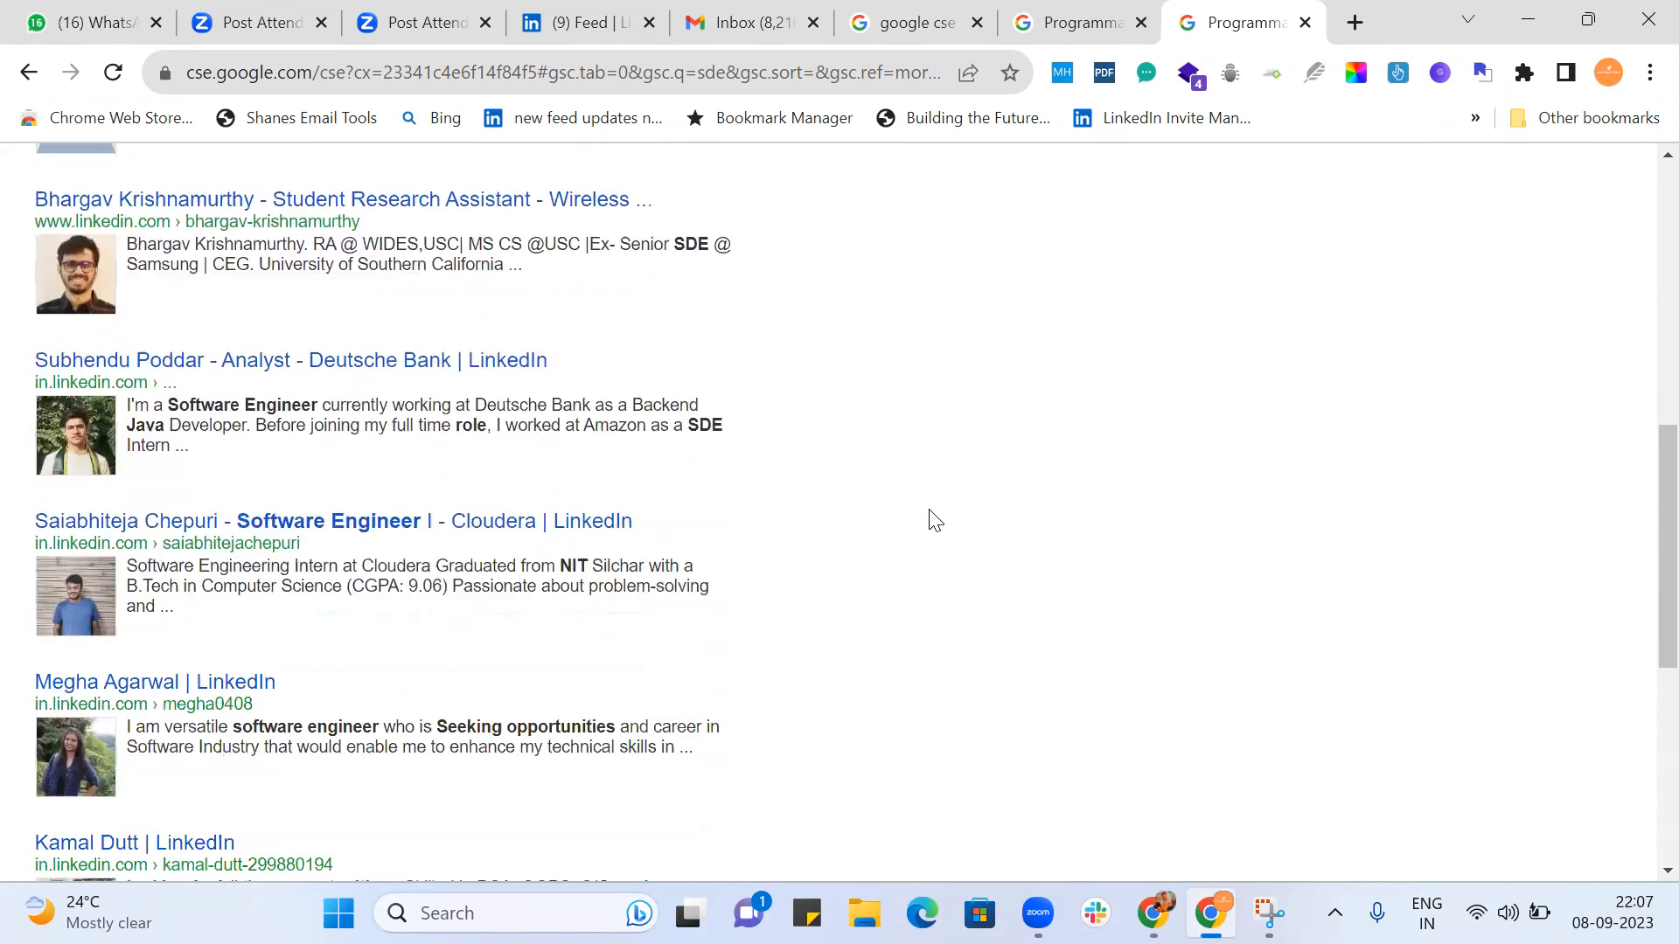
scroll(934, 519, down, 2)
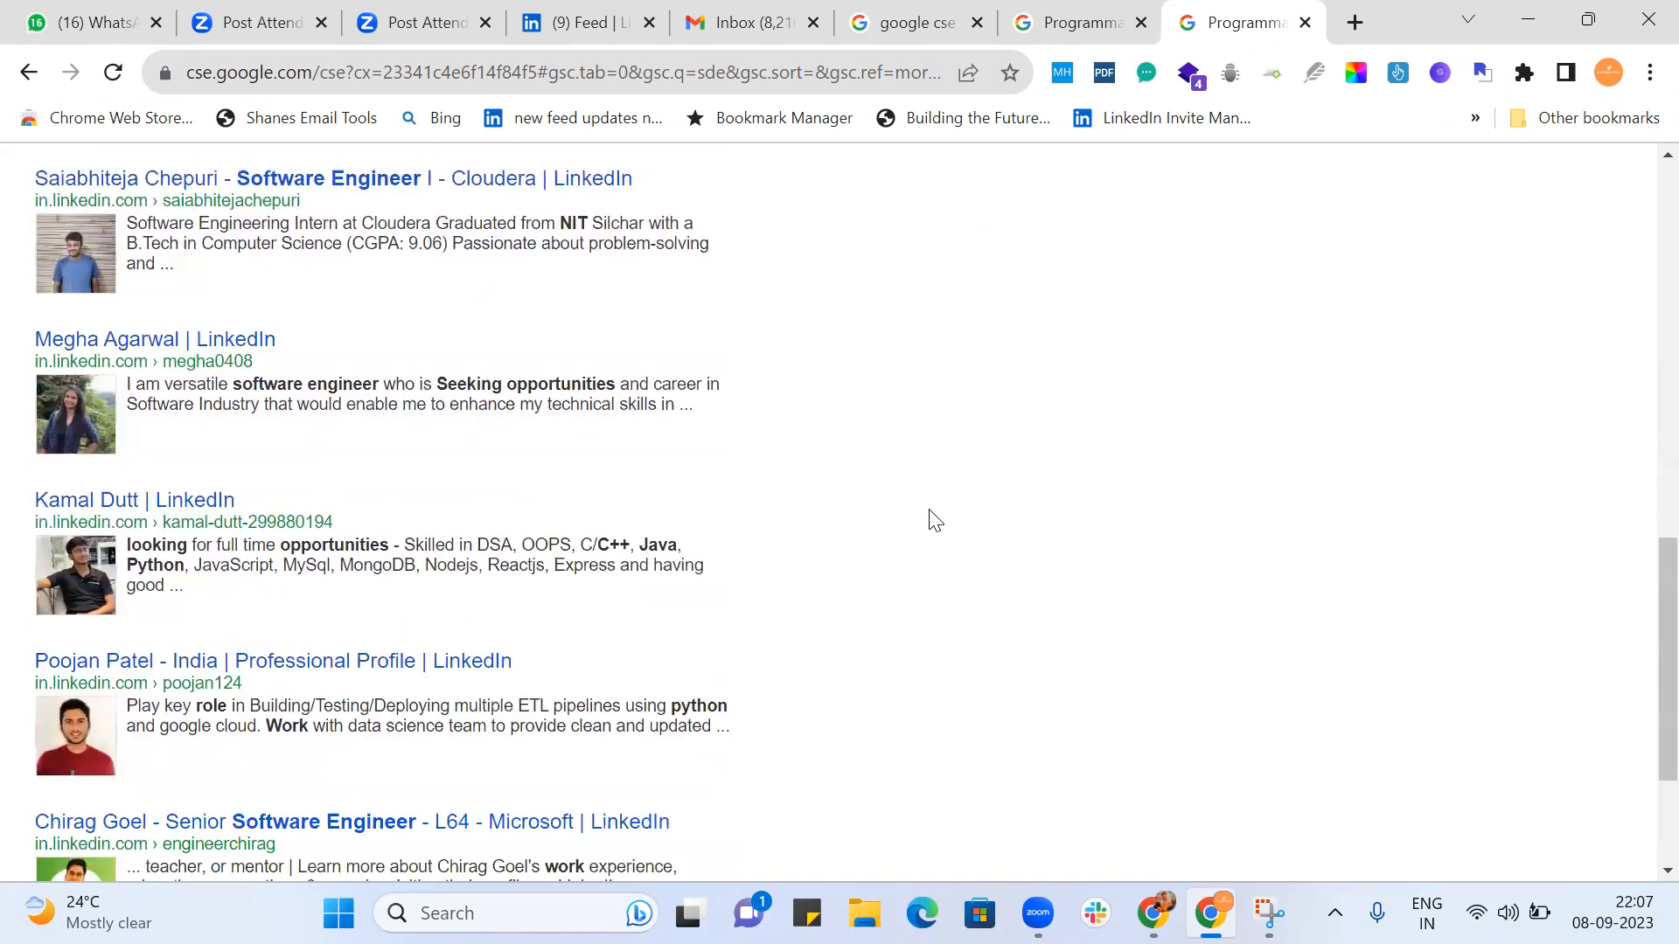
scroll(934, 519, down, 1)
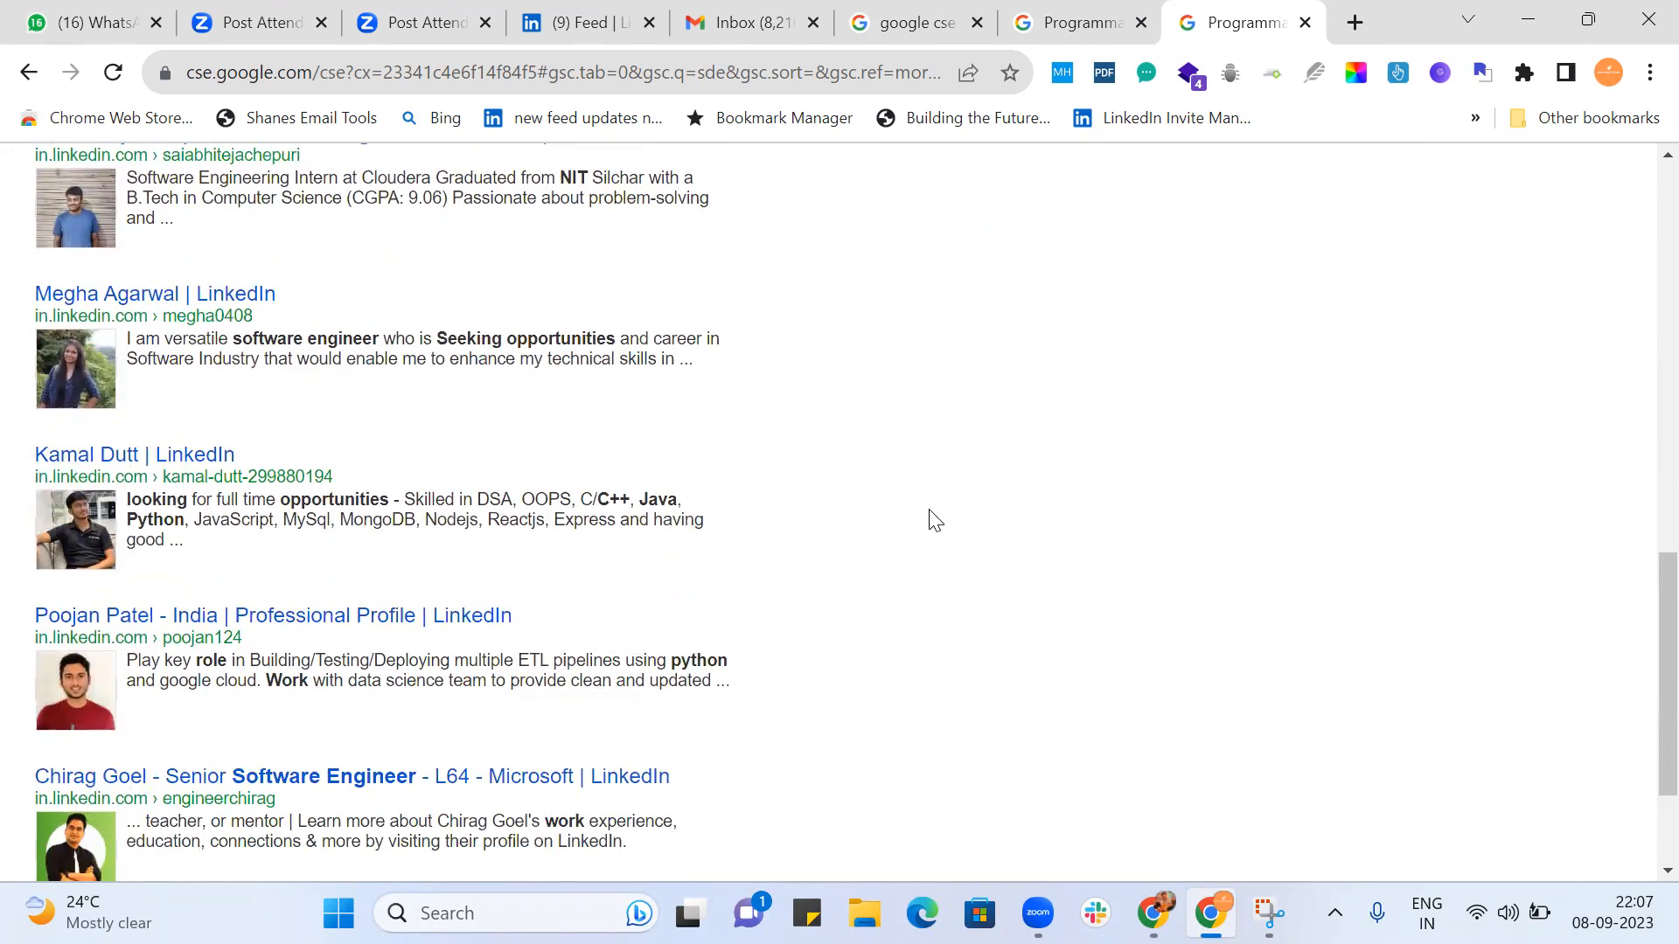
Open page 3 of the Big Tech Companies results, examine its profiles, and check them against the SDE2 Linkedin engine's query addition.
scroll(934, 520, down, 2)
click(759, 737)
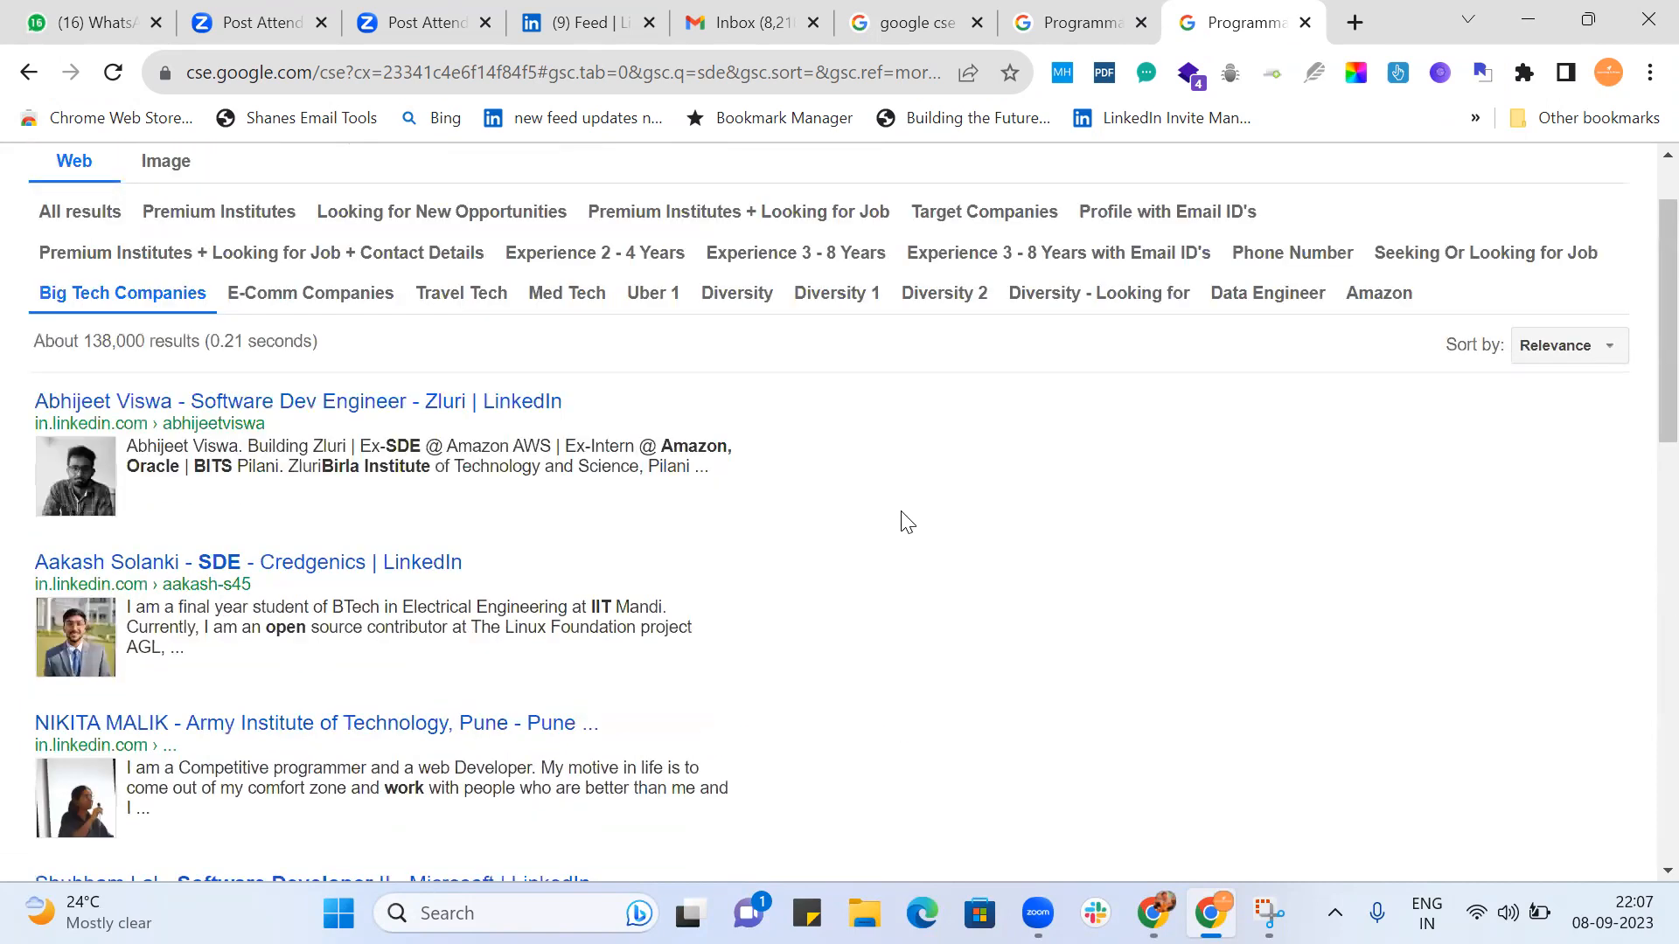
scroll(907, 522, down, 5)
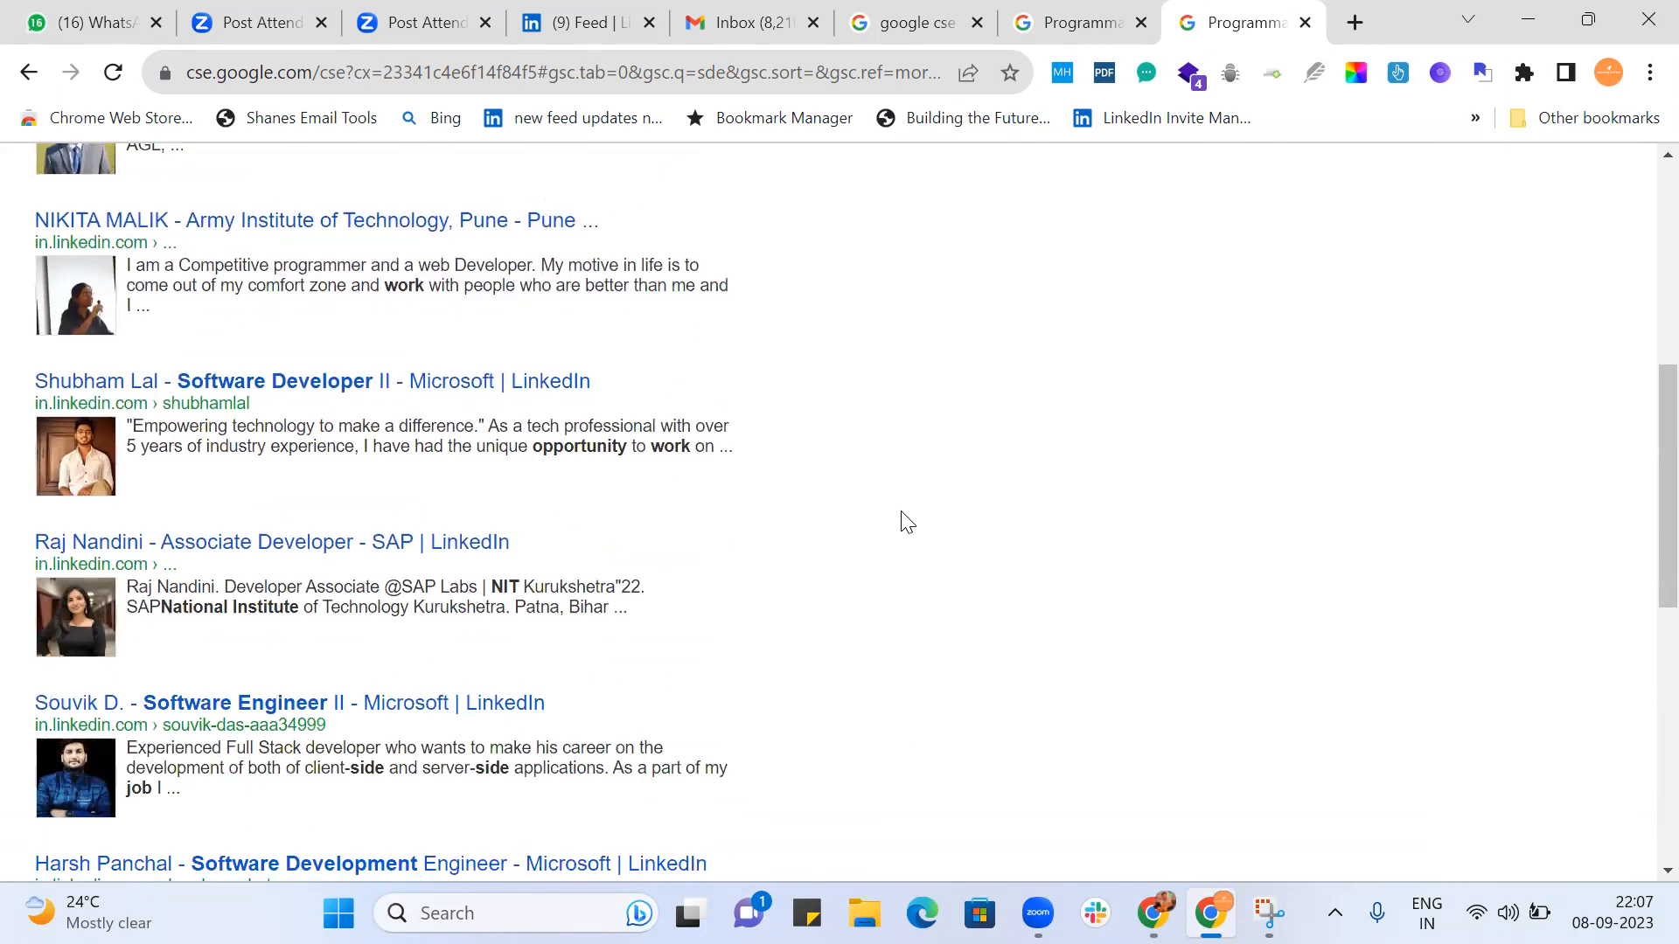
scroll(907, 522, down, 5)
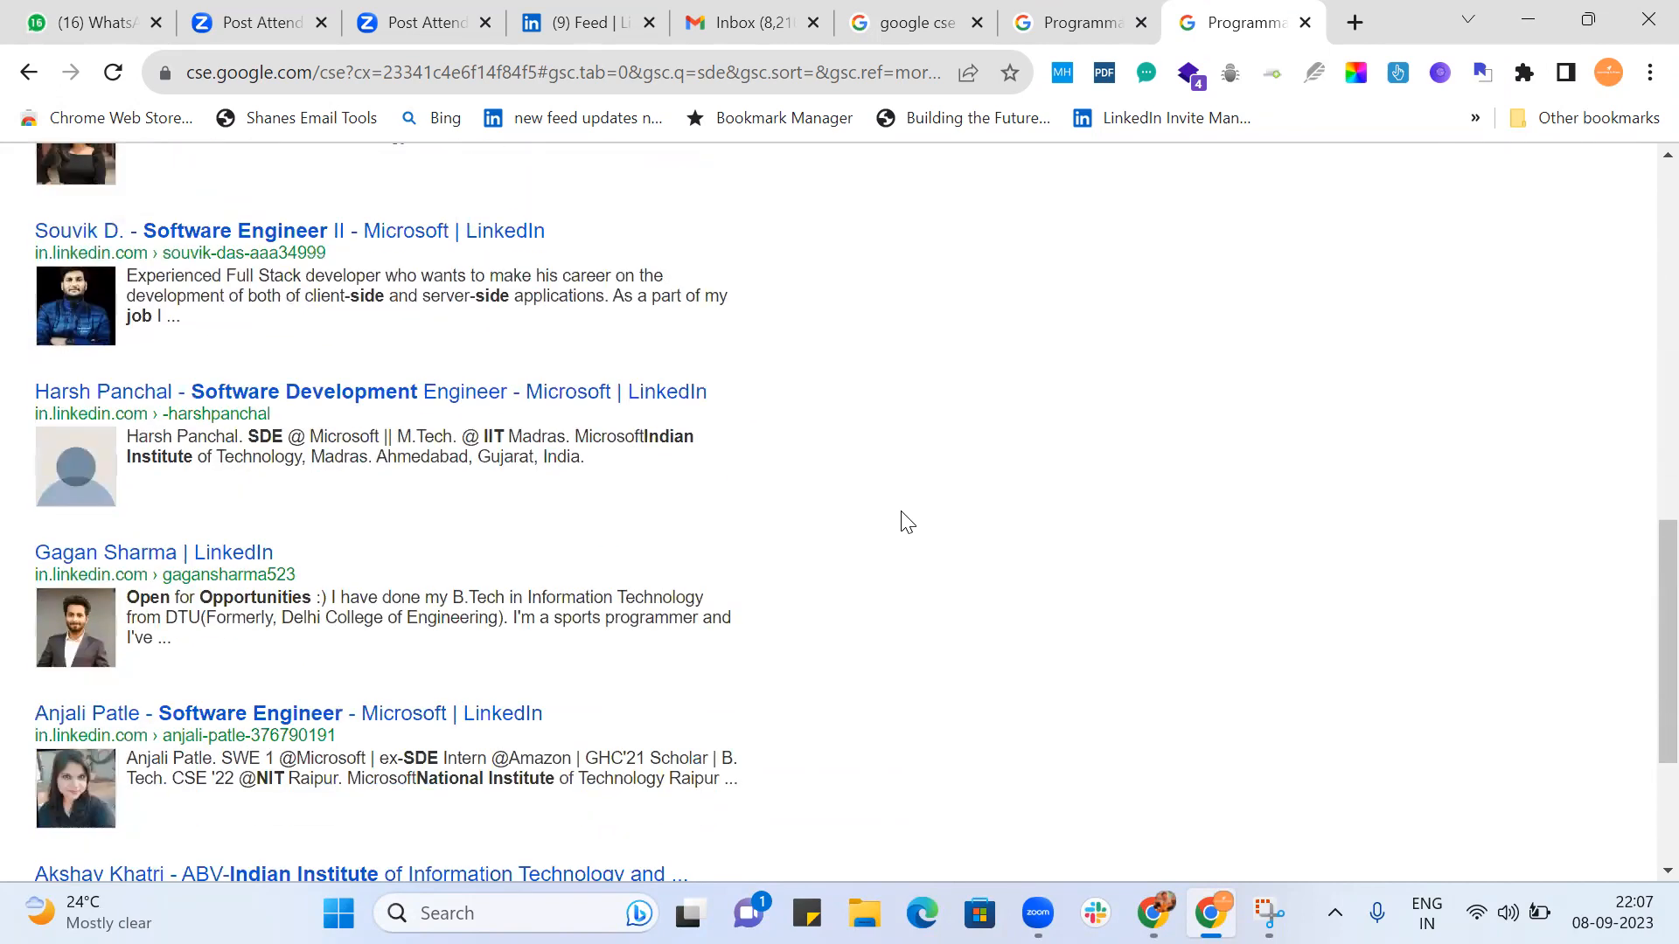
scroll(907, 522, down, 3)
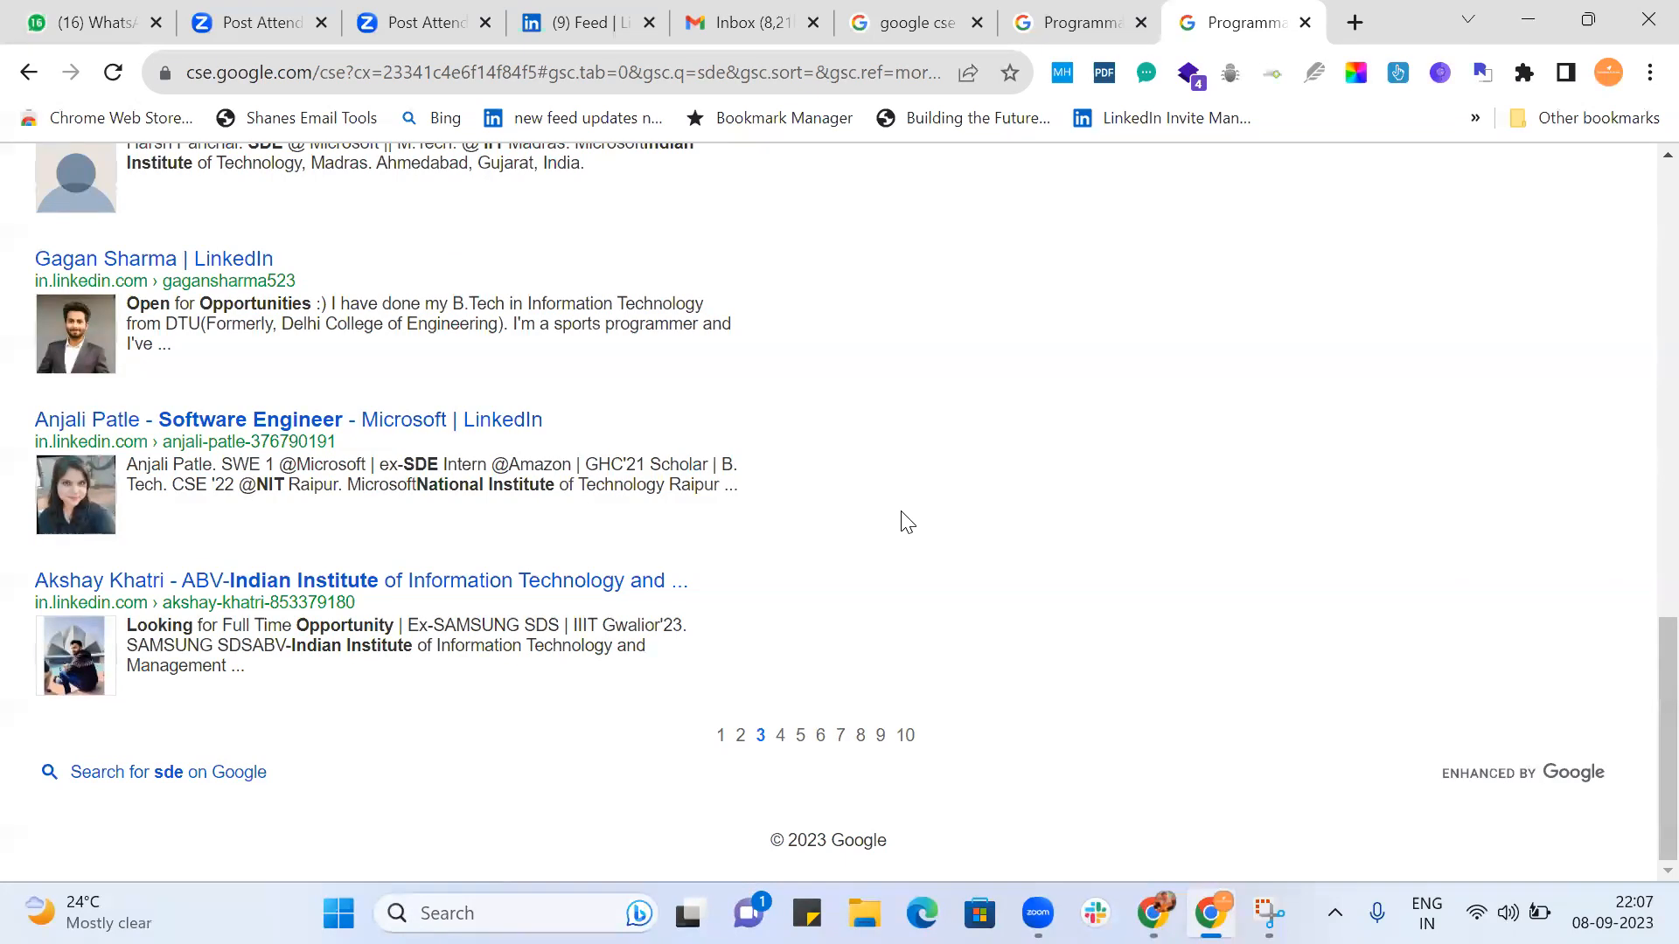
scroll(907, 522, up, 15)
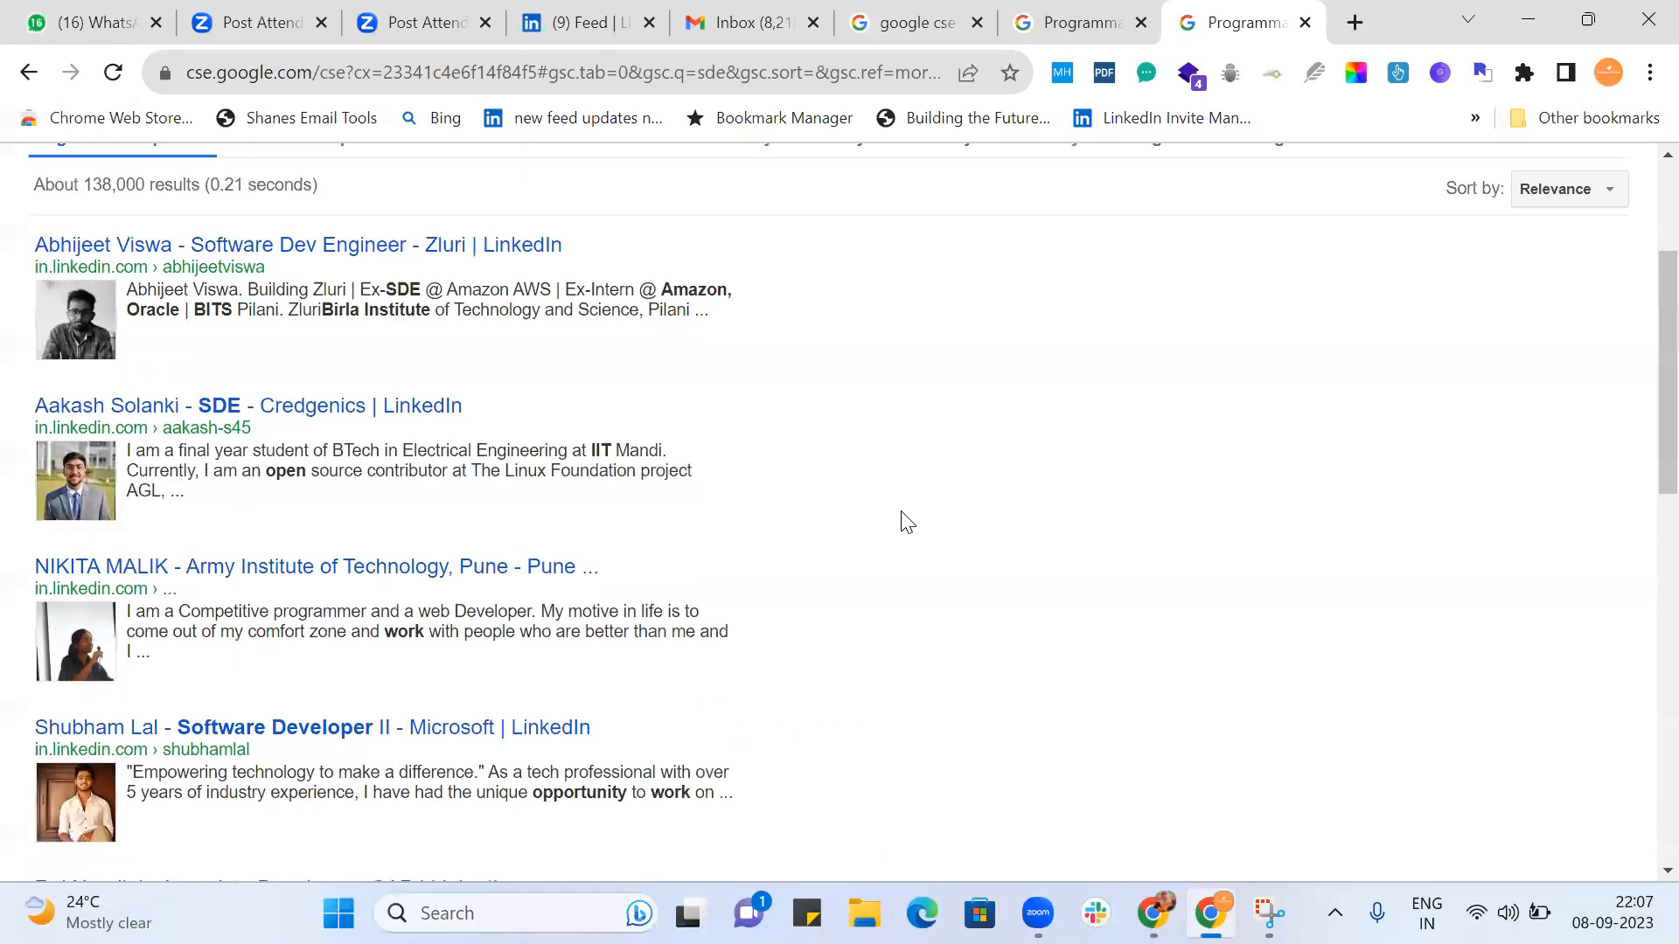
click(1049, 22)
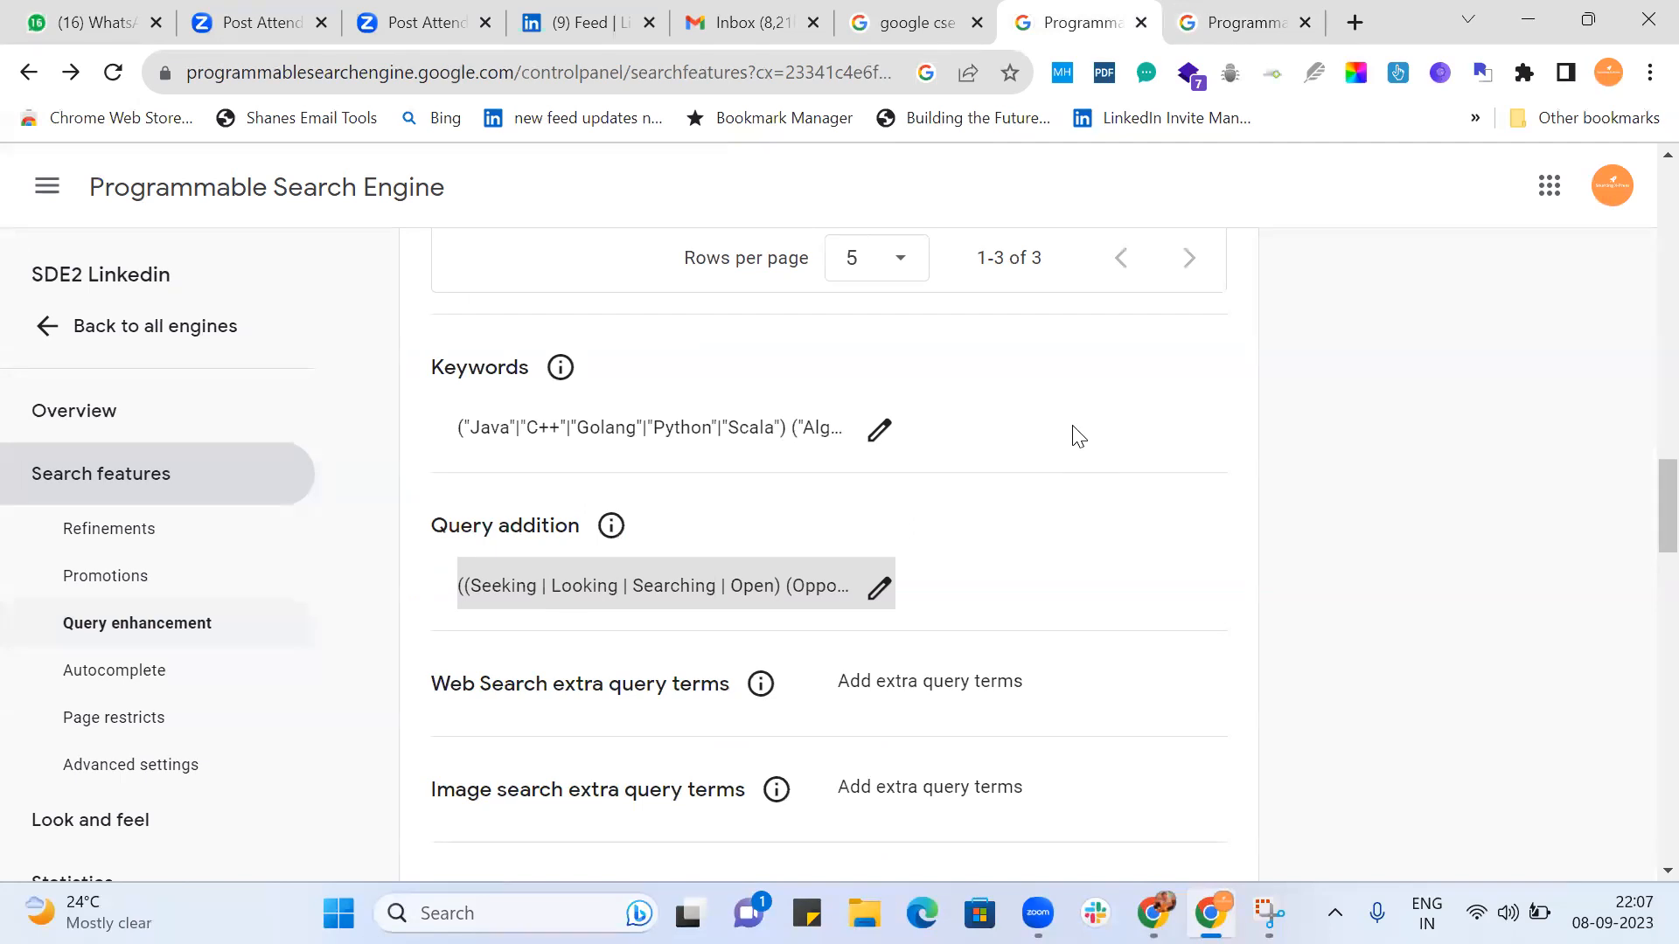
click(1250, 22)
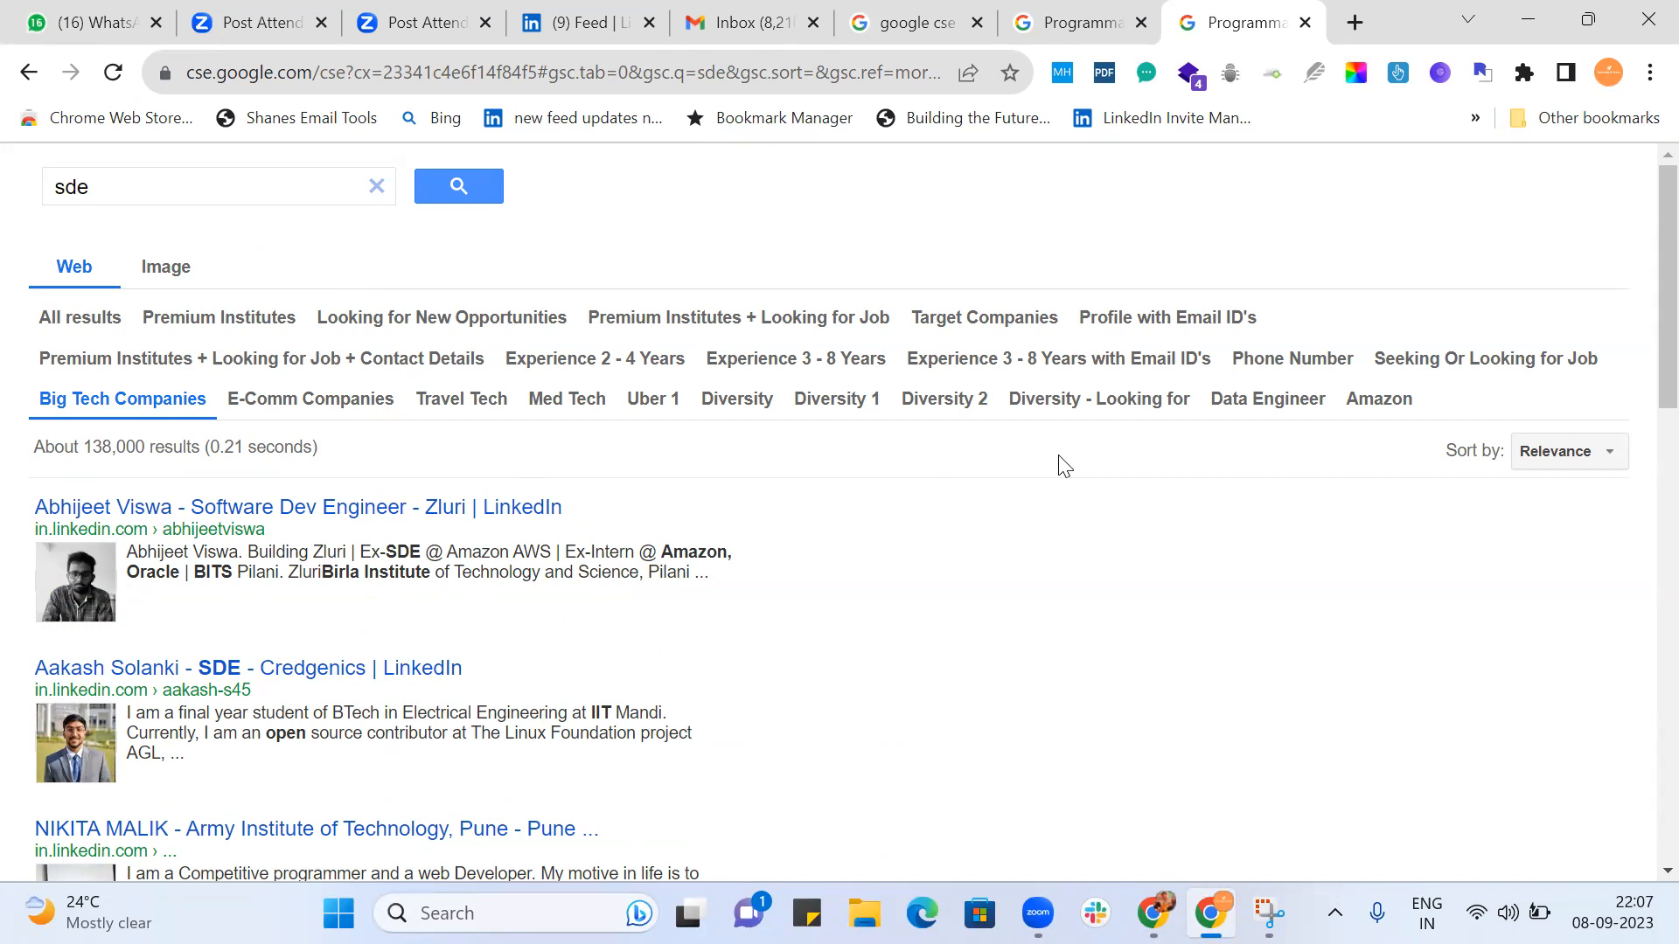
Switch to the sourcingxpress.com browser profile and dismiss the open query addition editor without saving.
click(1608, 72)
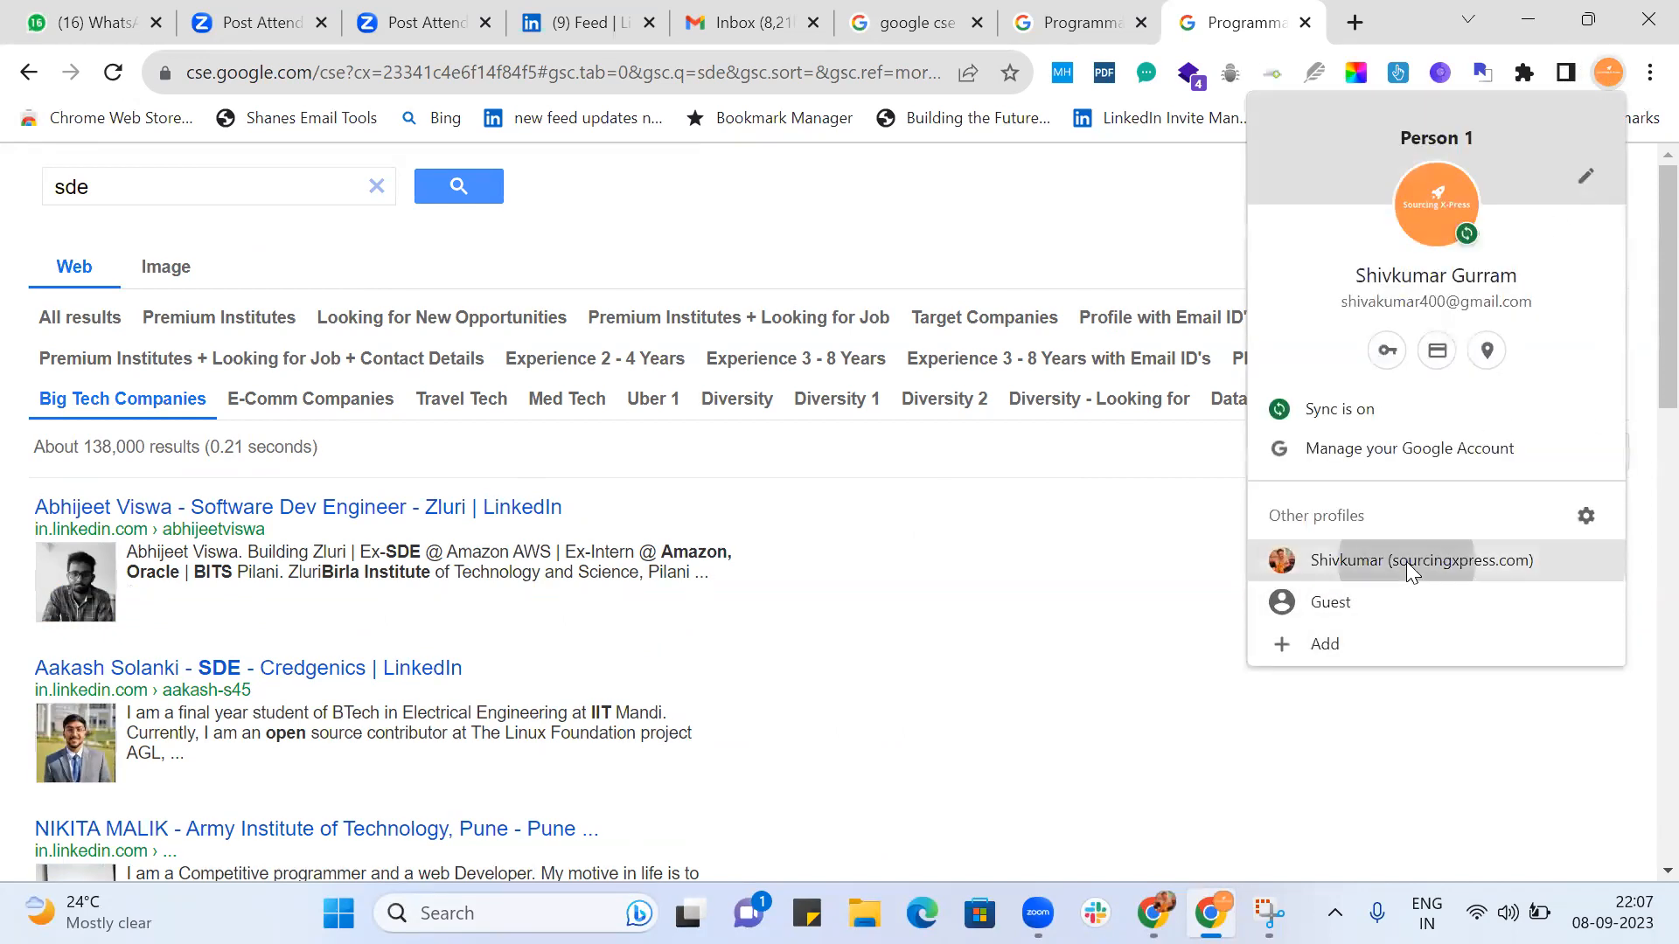
click(1406, 562)
click(876, 625)
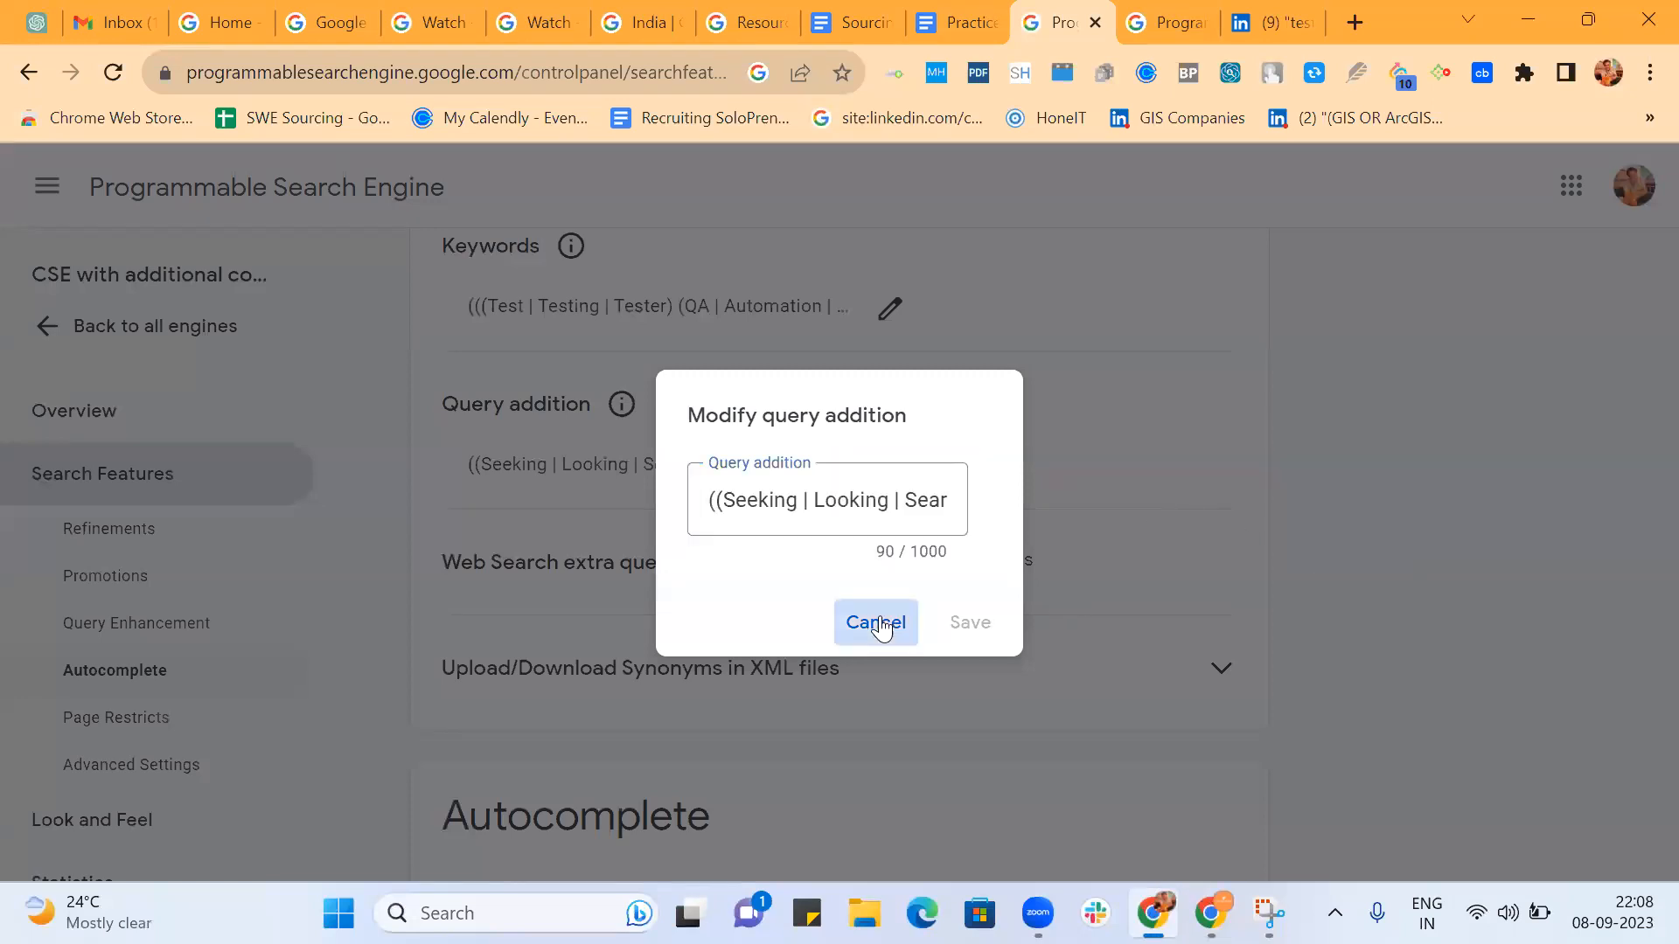
Examine the query addition of the CSE with additional co... engine in its editor and leave without saving.
drag(435, 402, 564, 483)
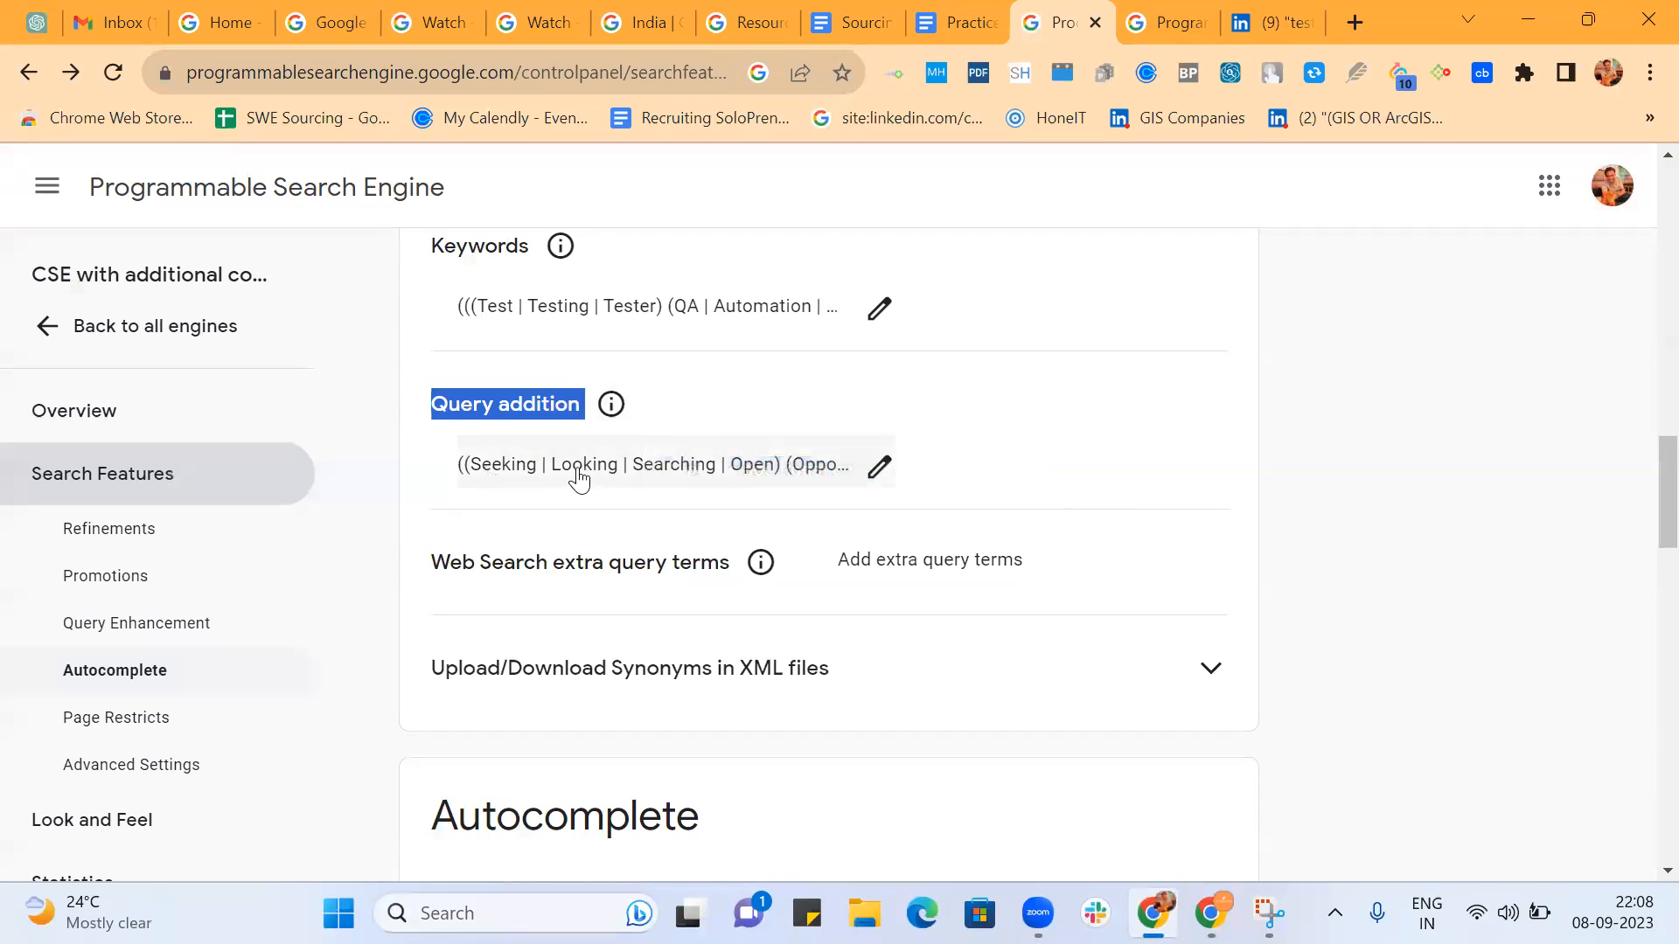
click(881, 468)
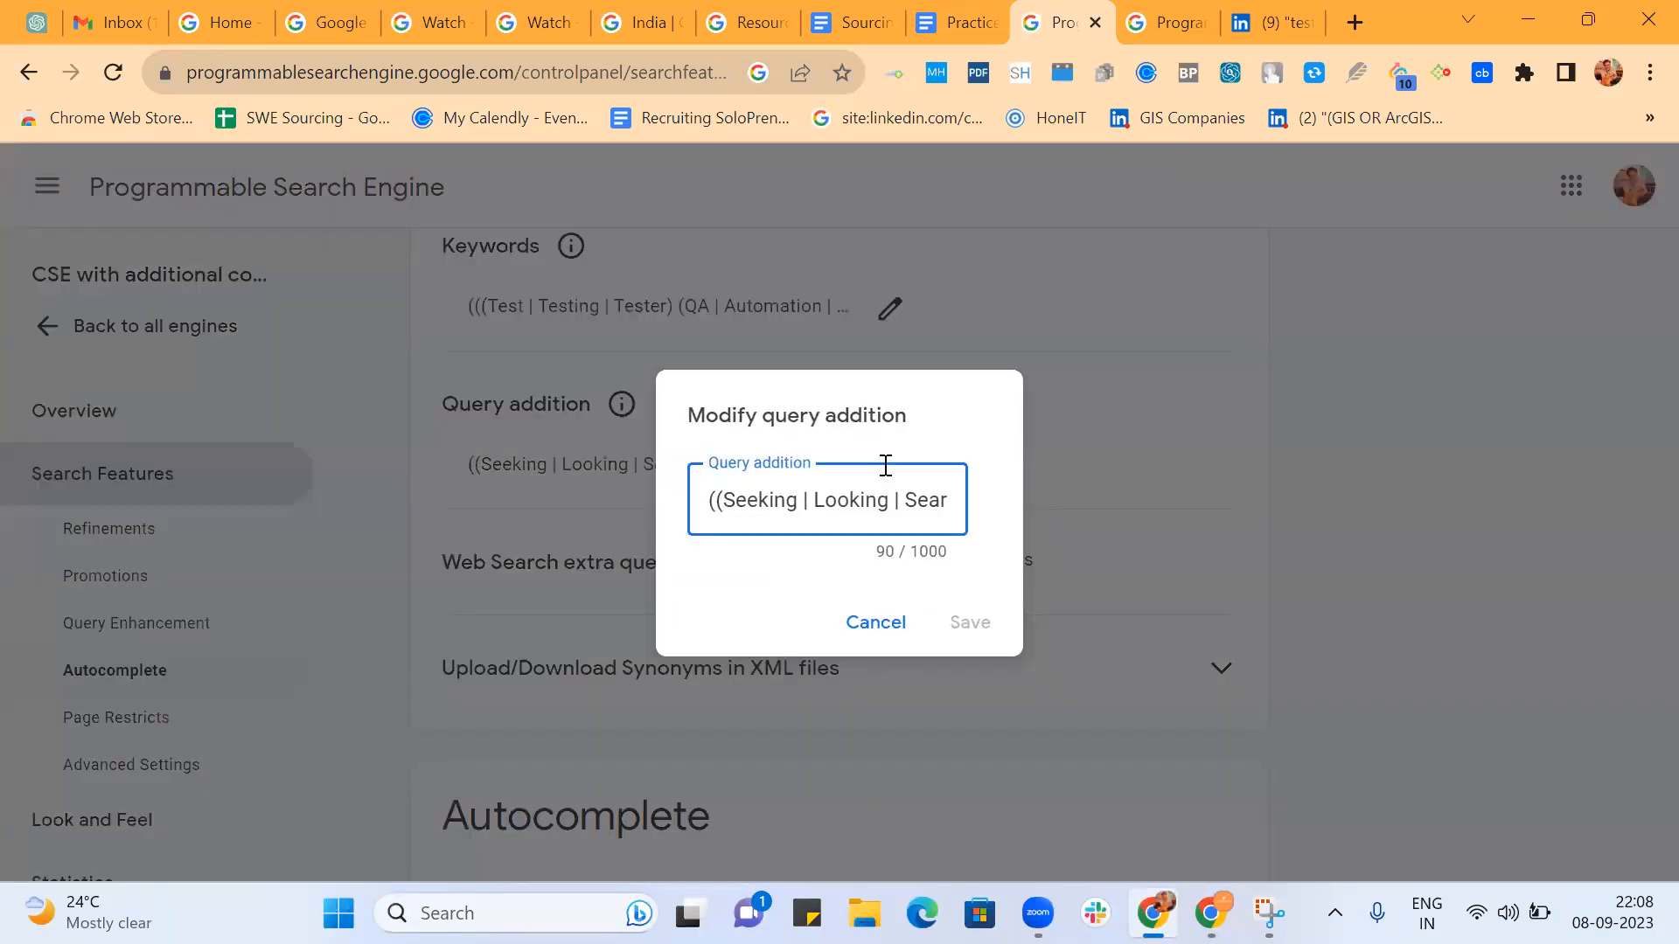
key(End)
key(Right)
key(Right)
key(Right)
key(Right)
key(Right)
key(Right)
key(Right)
key(Right)
key(Right)
key(Right)
key(Right)
key(Right)
key(Right)
key(Right)
key(Right)
key(Right)
key(Right)
key(Right)
key(Right)
key(Right)
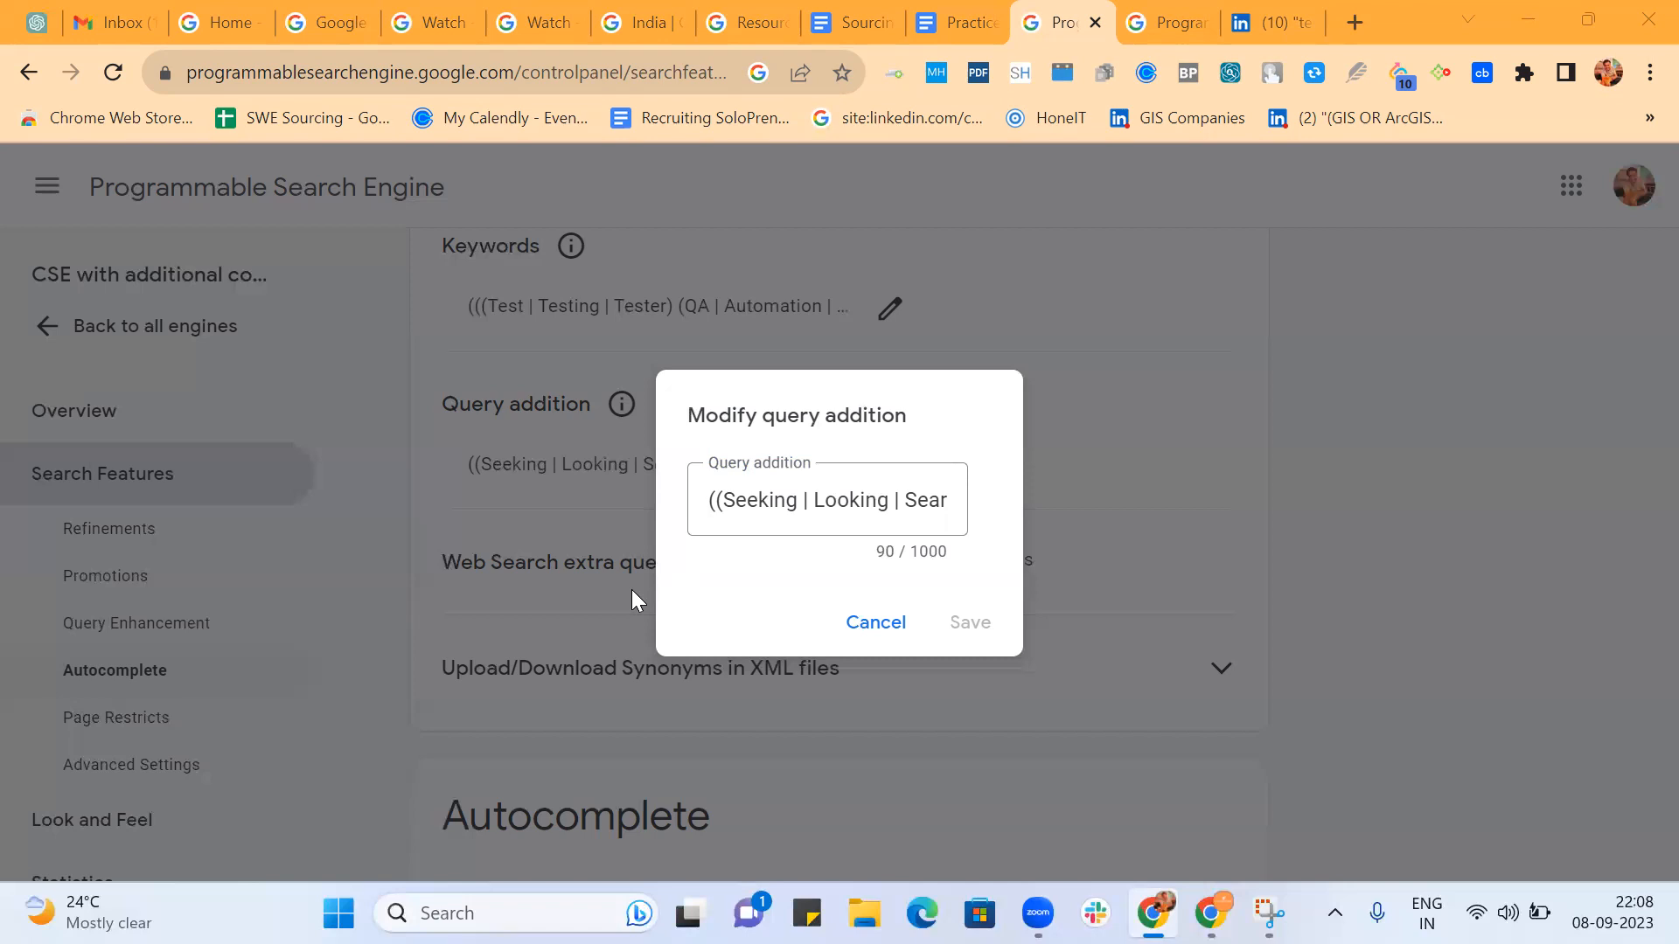
click(861, 628)
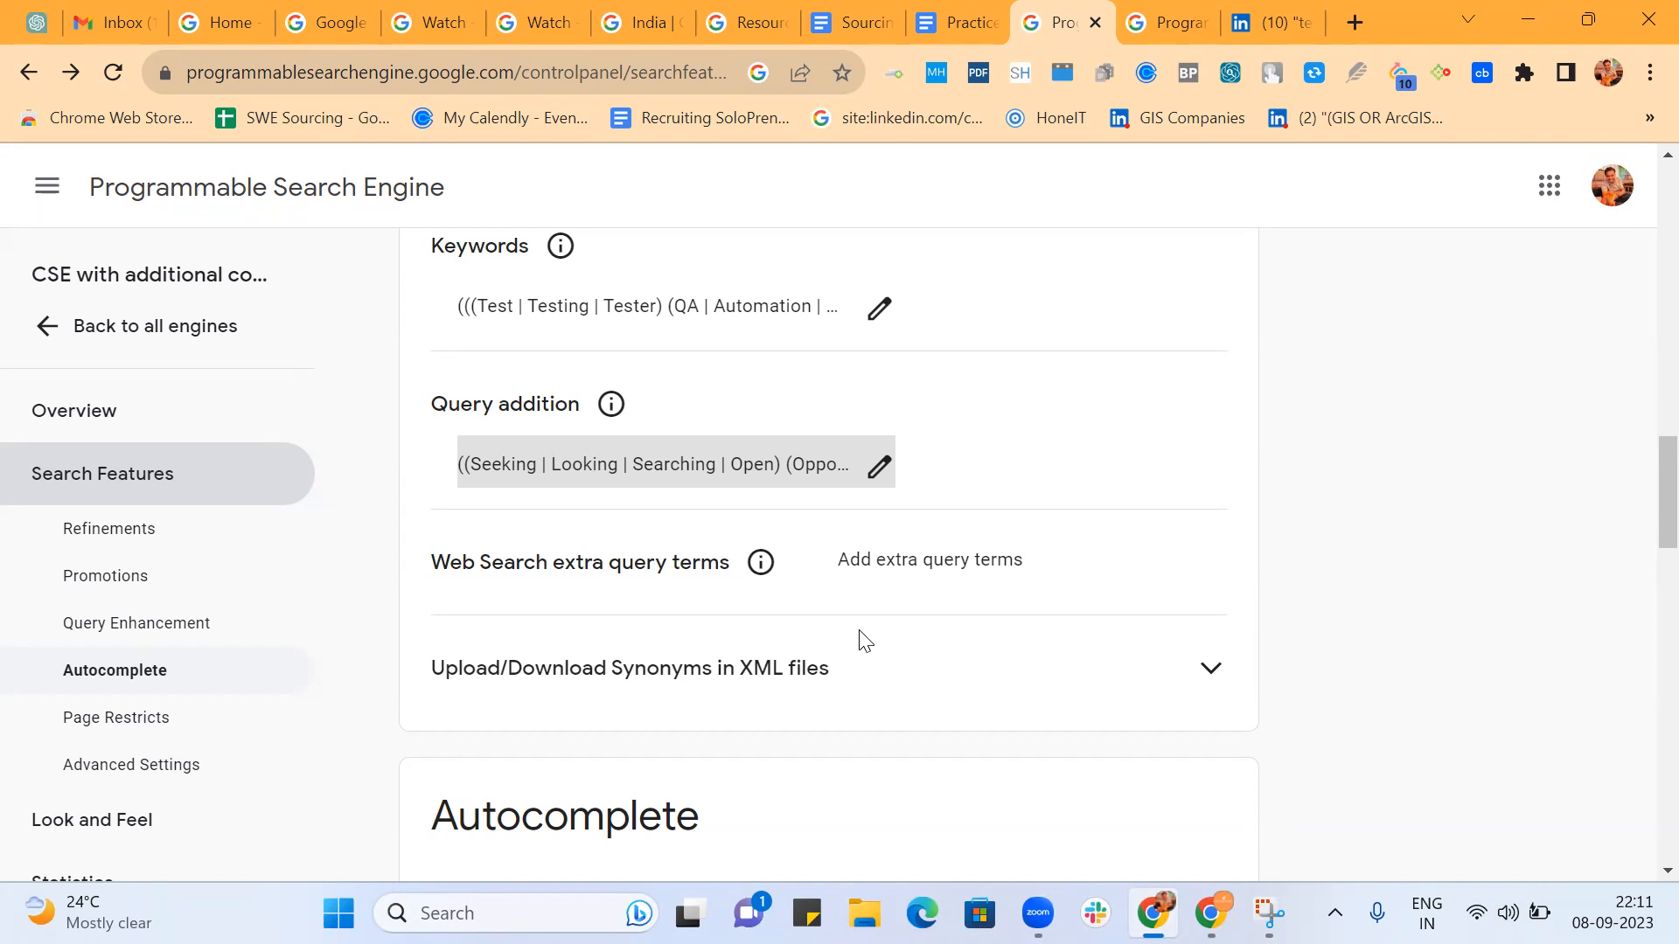
Look through the Boolean search strings in the Practice Batch 2 document.
click(962, 26)
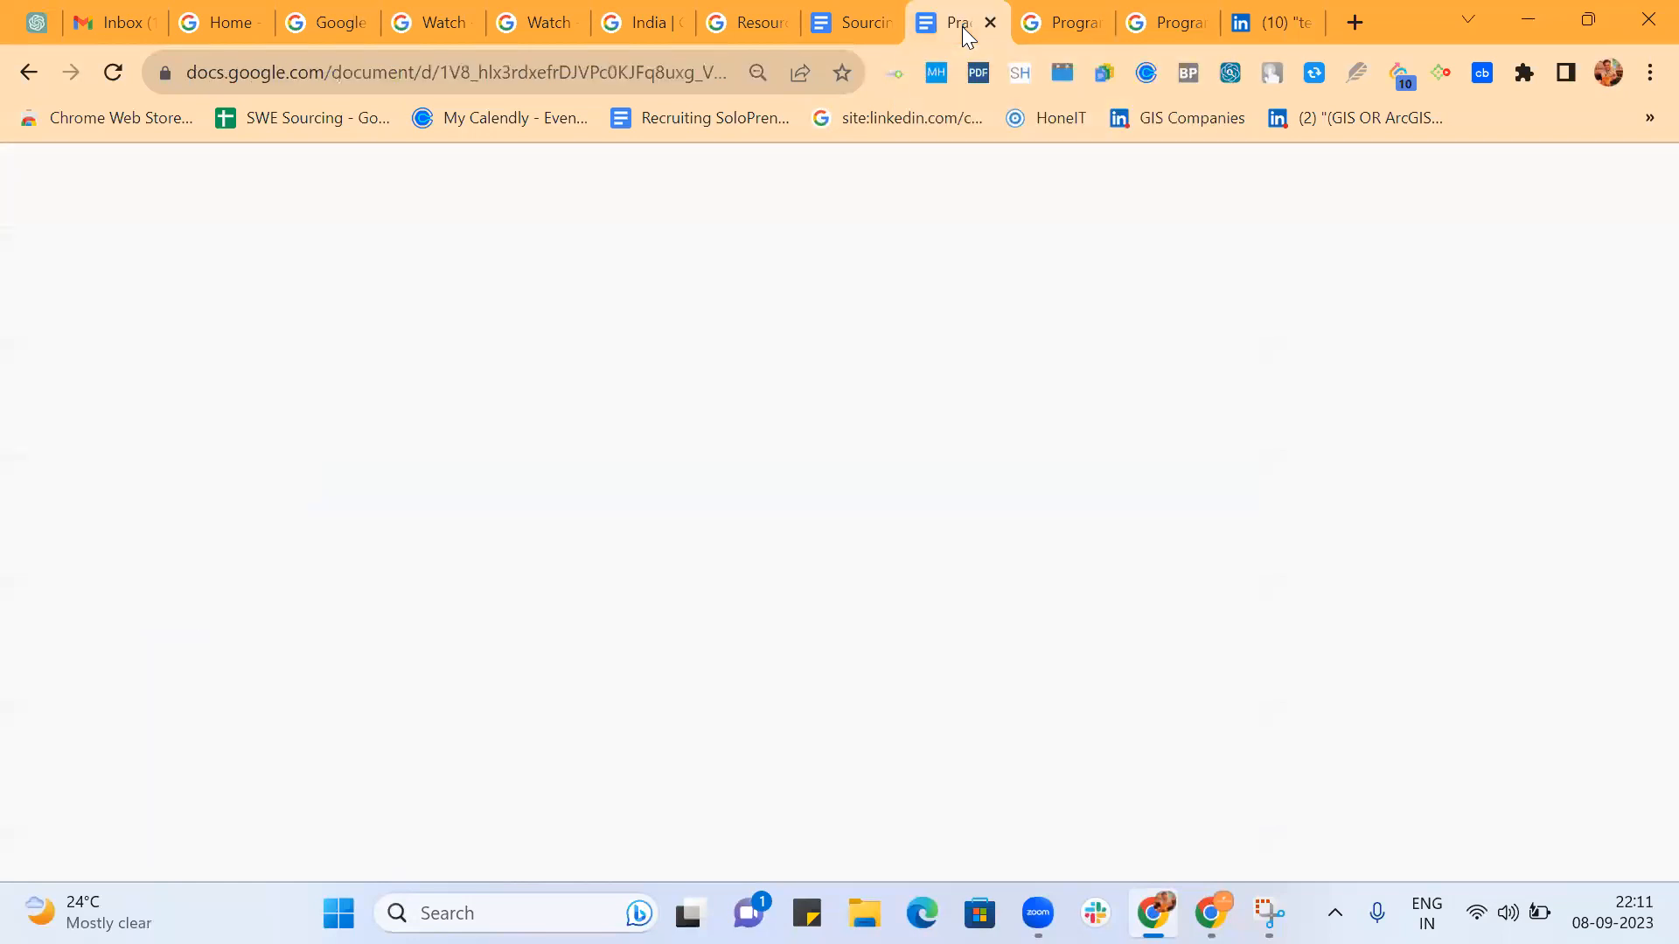
scroll(727, 536, up, 7)
scroll(729, 536, up, 7)
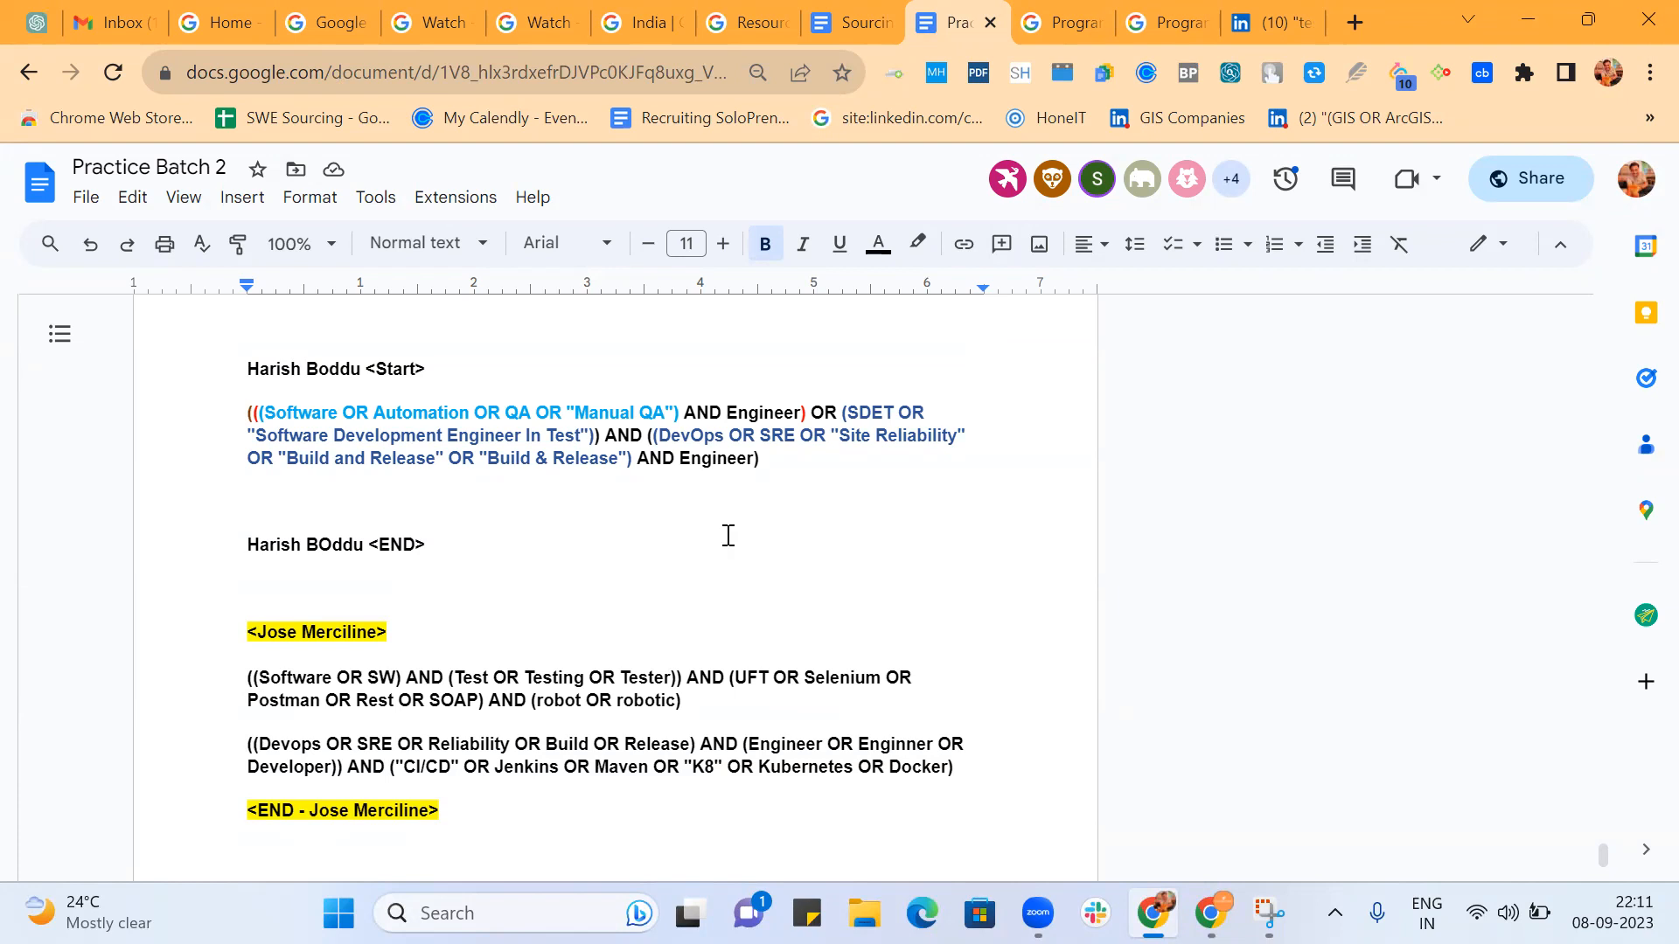
Try to look up google forms in a new browser tab.
click(1354, 23)
text(google for)
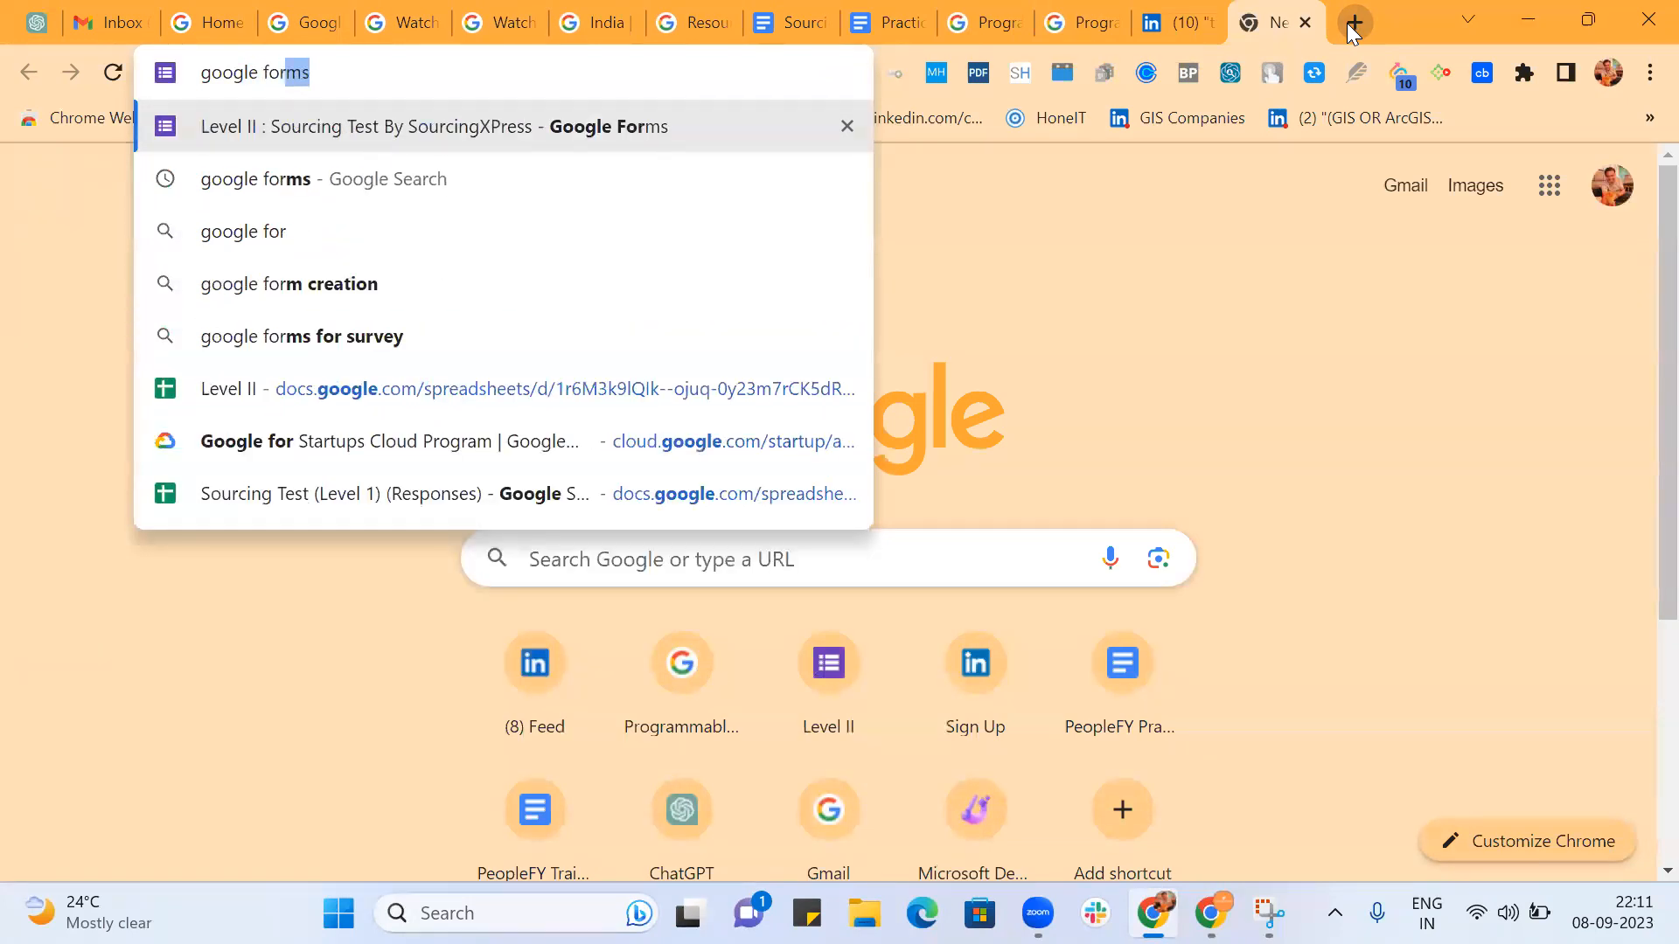
text(ms)
key(Return)
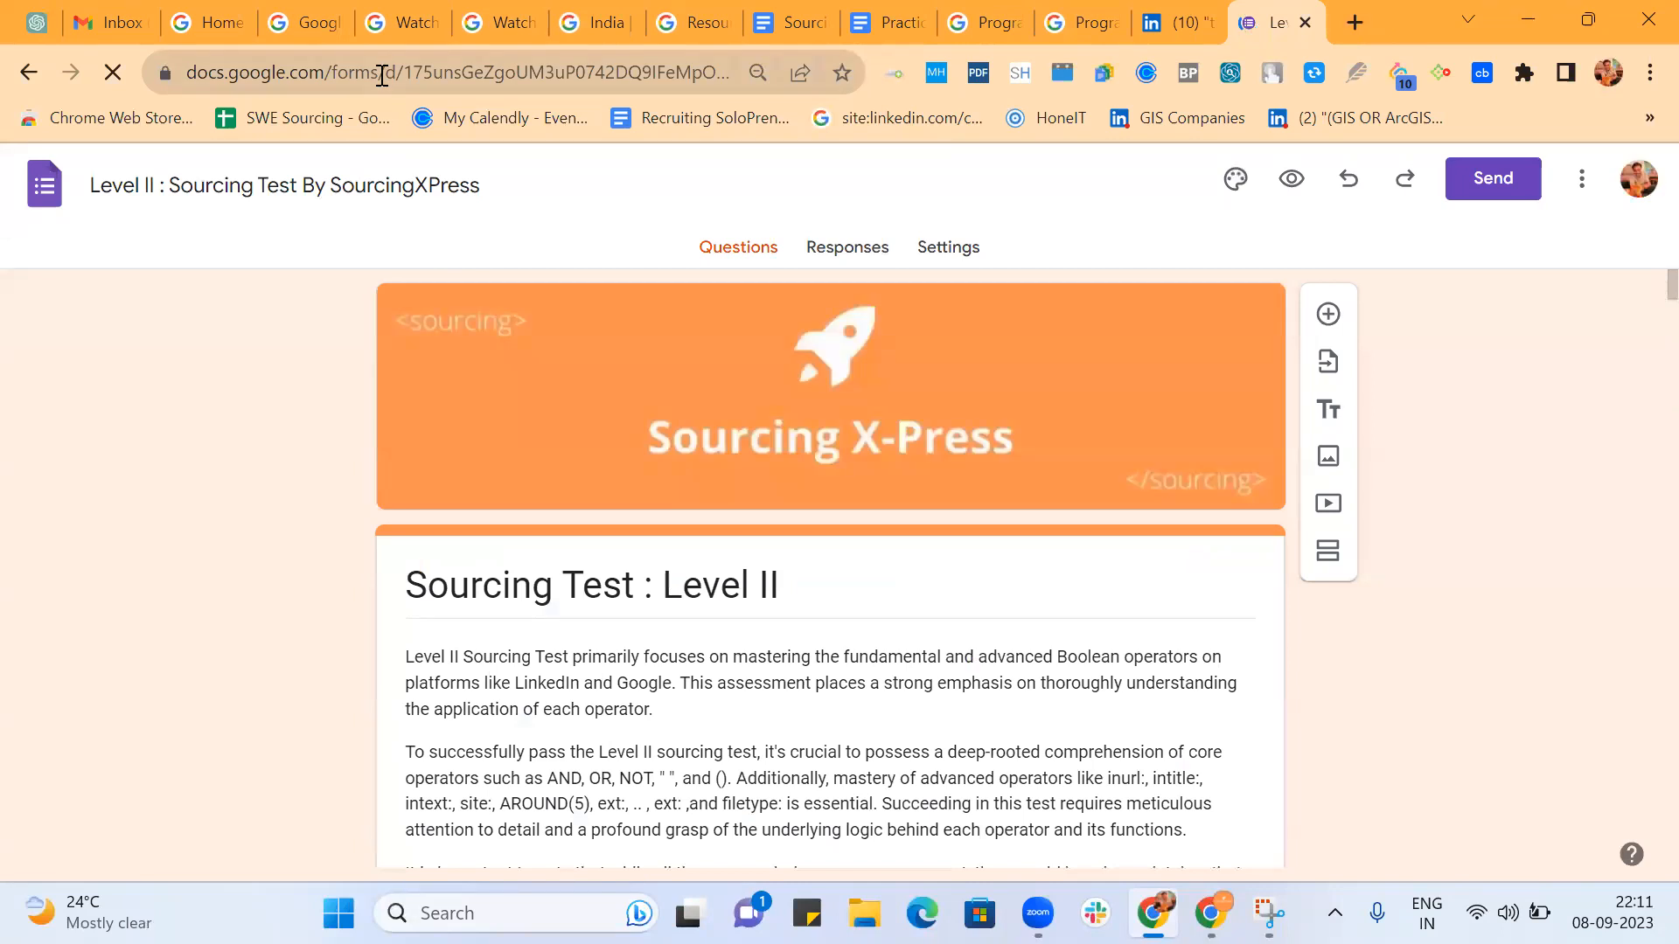
Search Google for google forms and open the Google Forms home page.
click(380, 72)
text(google forms)
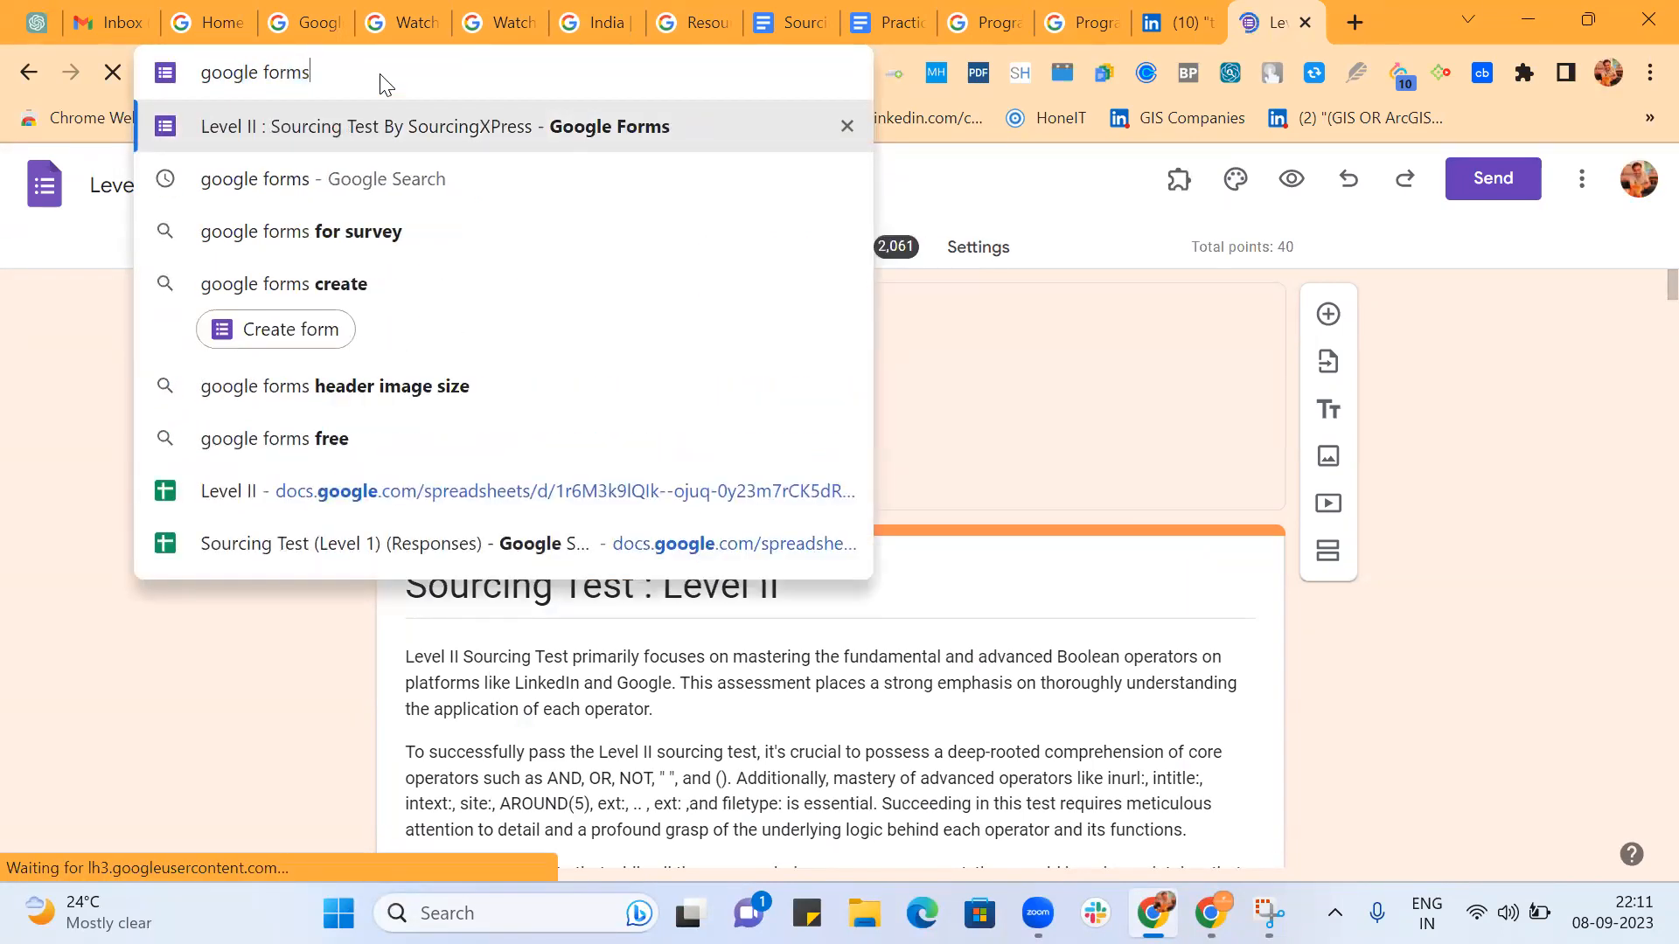
click(414, 185)
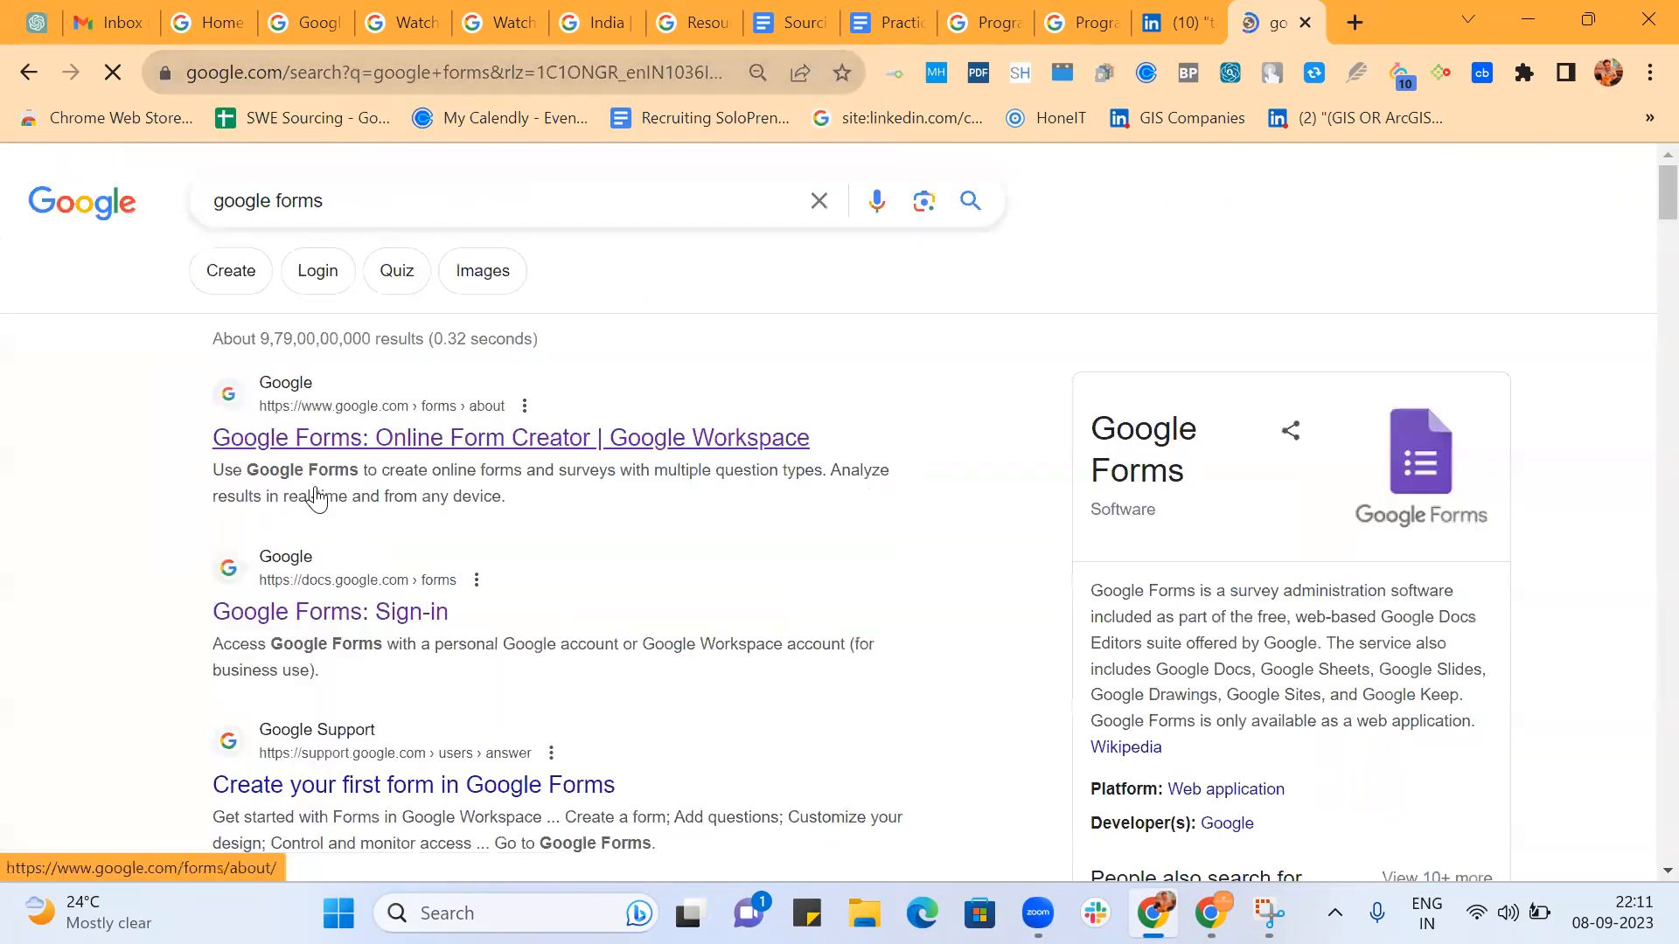
click(307, 613)
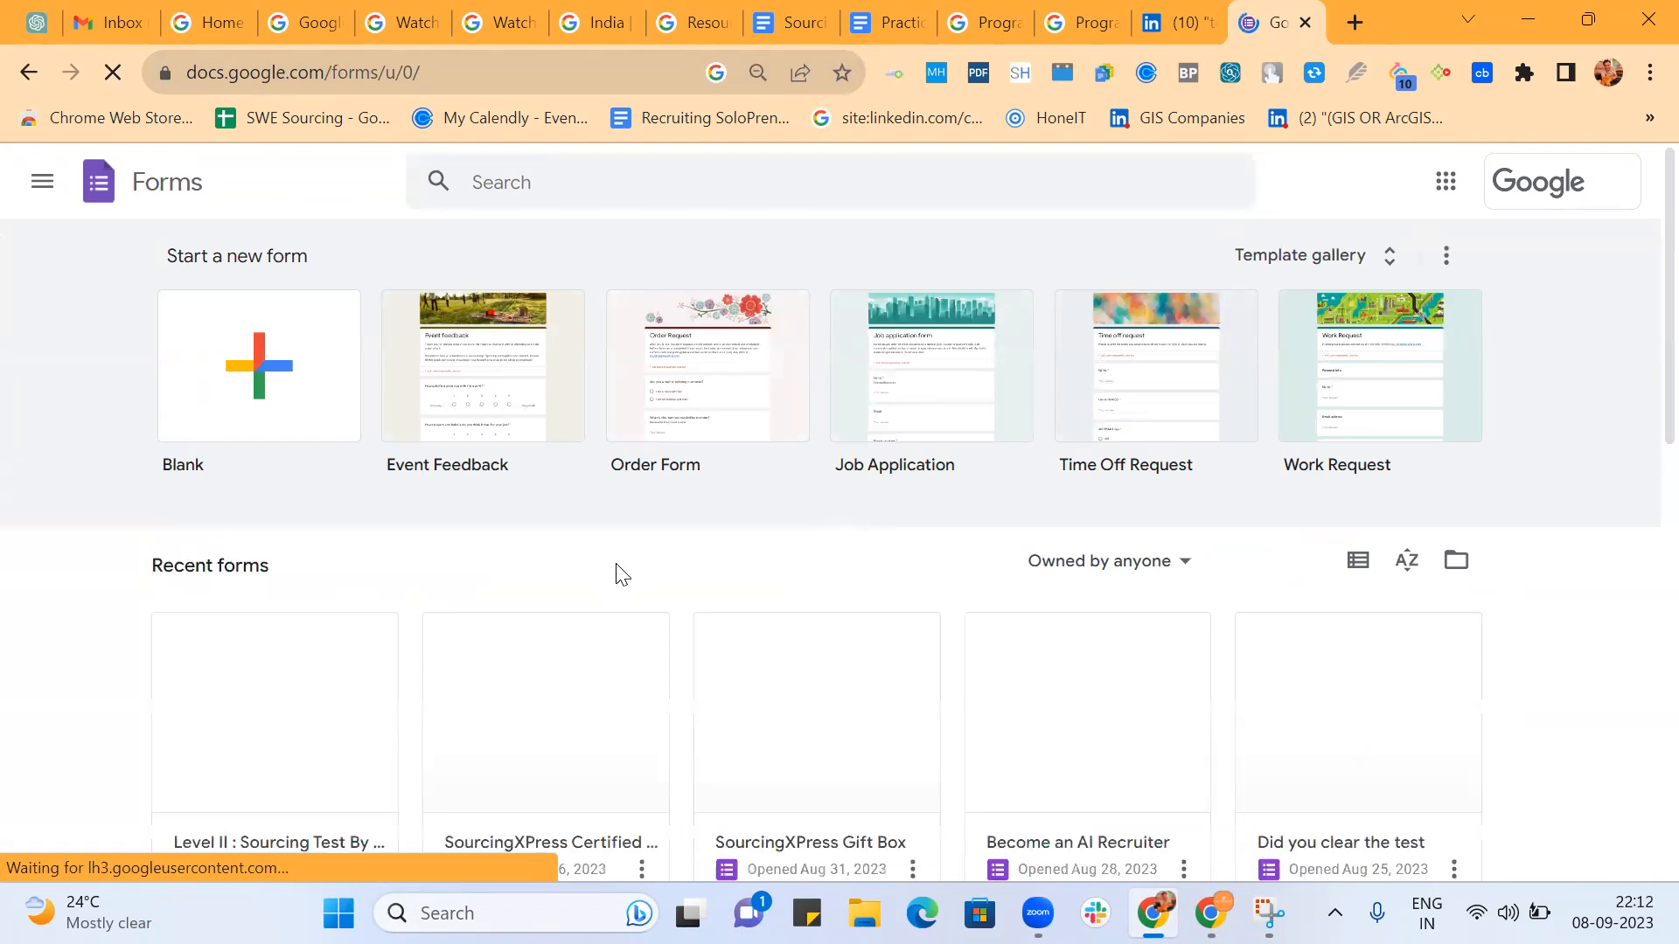
Find the SourcingXPress Gift Box form among the recent forms and open it for editing.
scroll(621, 574, down, 3)
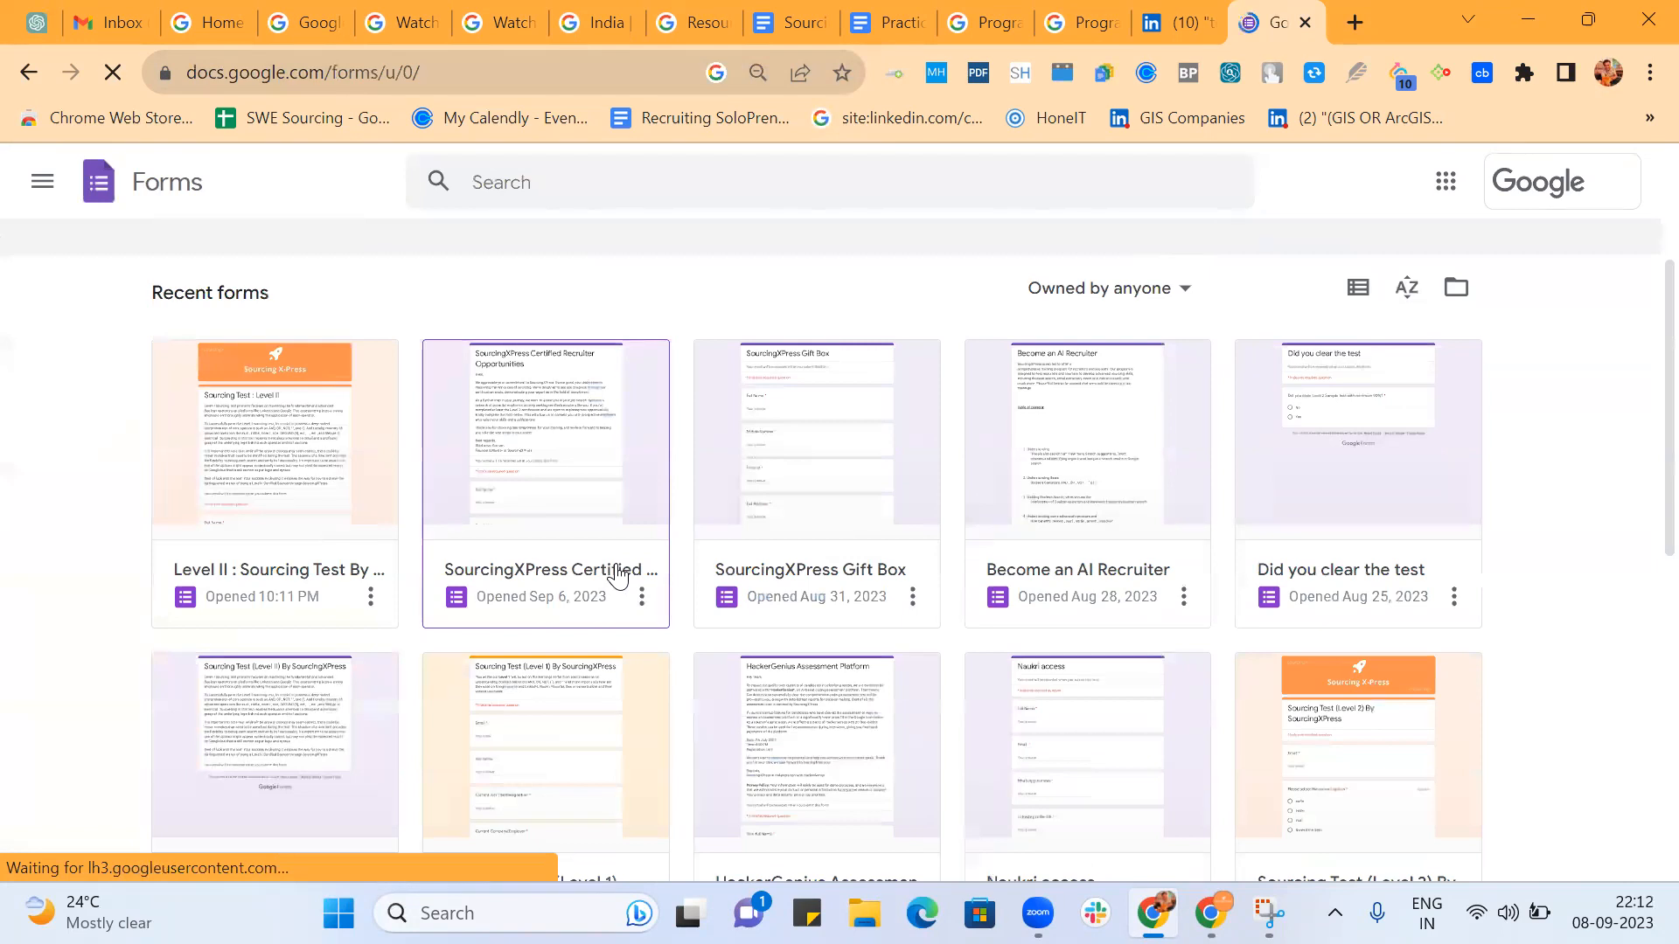
scroll(618, 576, down, 2)
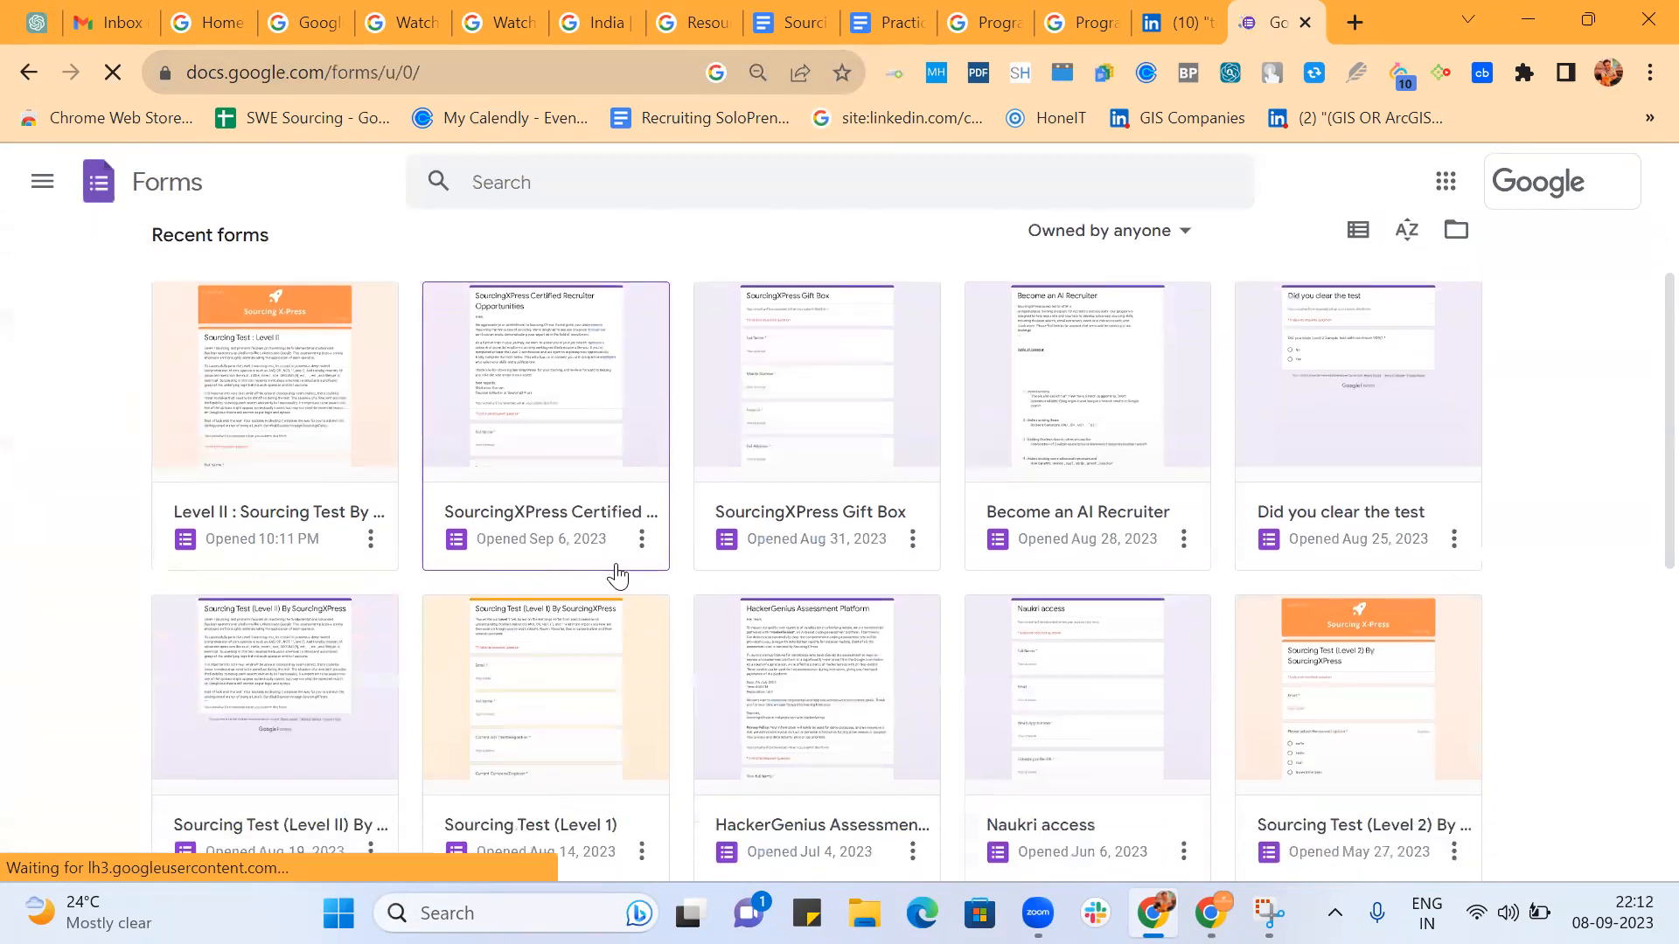
scroll(619, 576, up, 3)
click(848, 530)
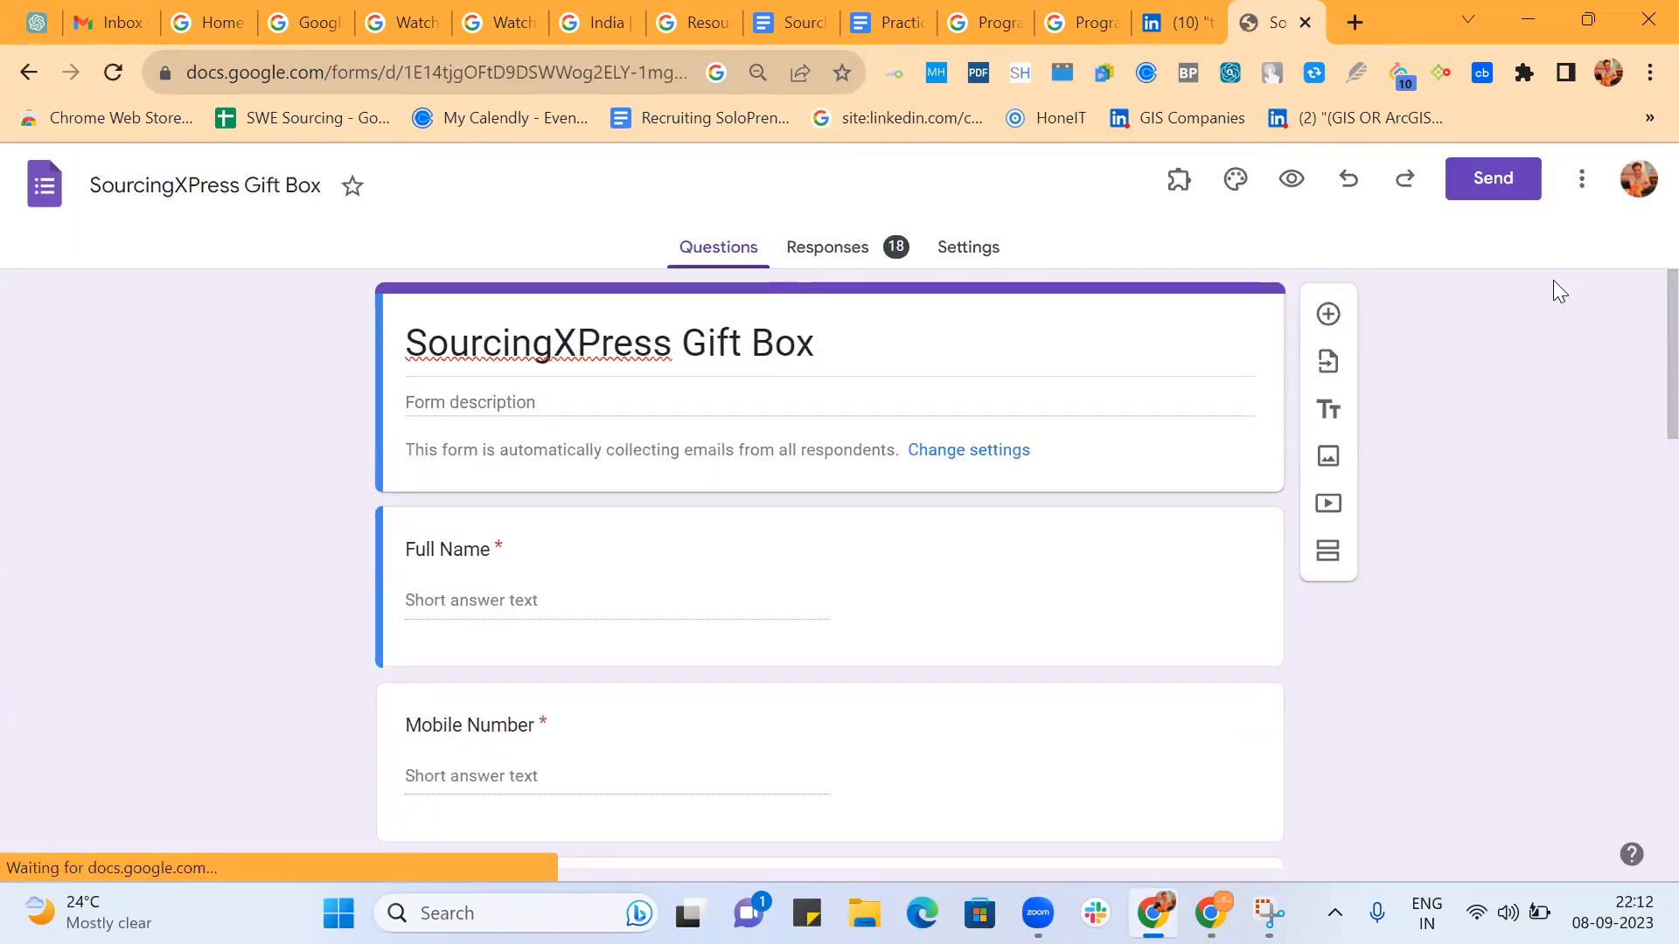
Copy the shortened share link of the SourcingXPress Gift Box form.
click(1500, 201)
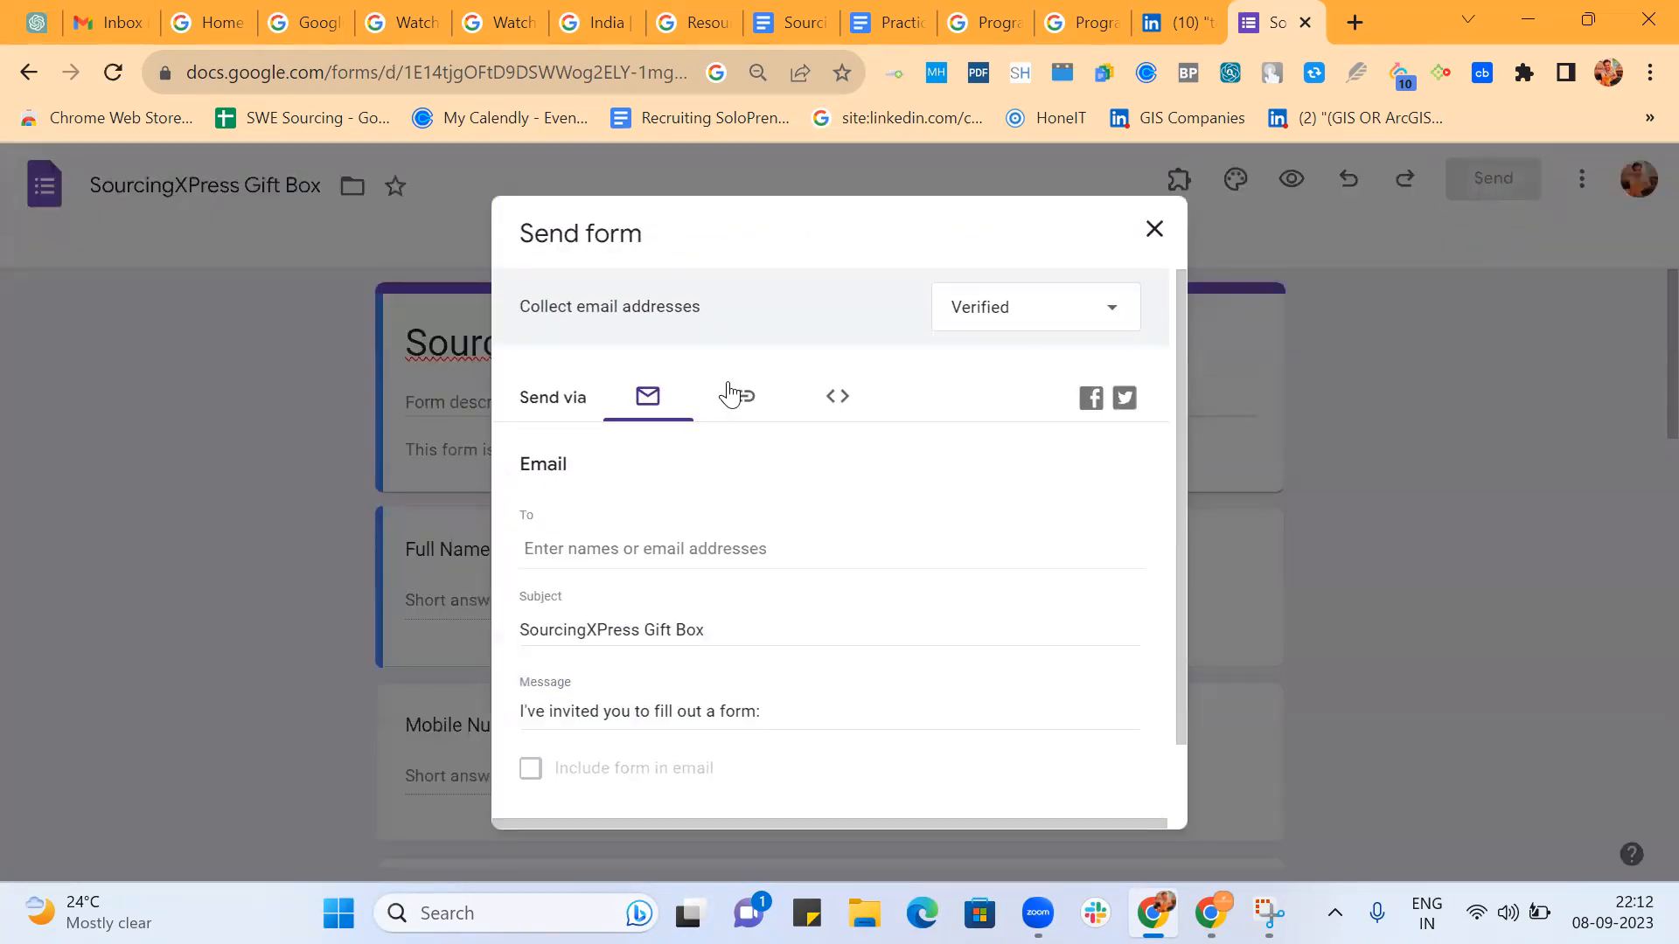
click(740, 399)
click(530, 553)
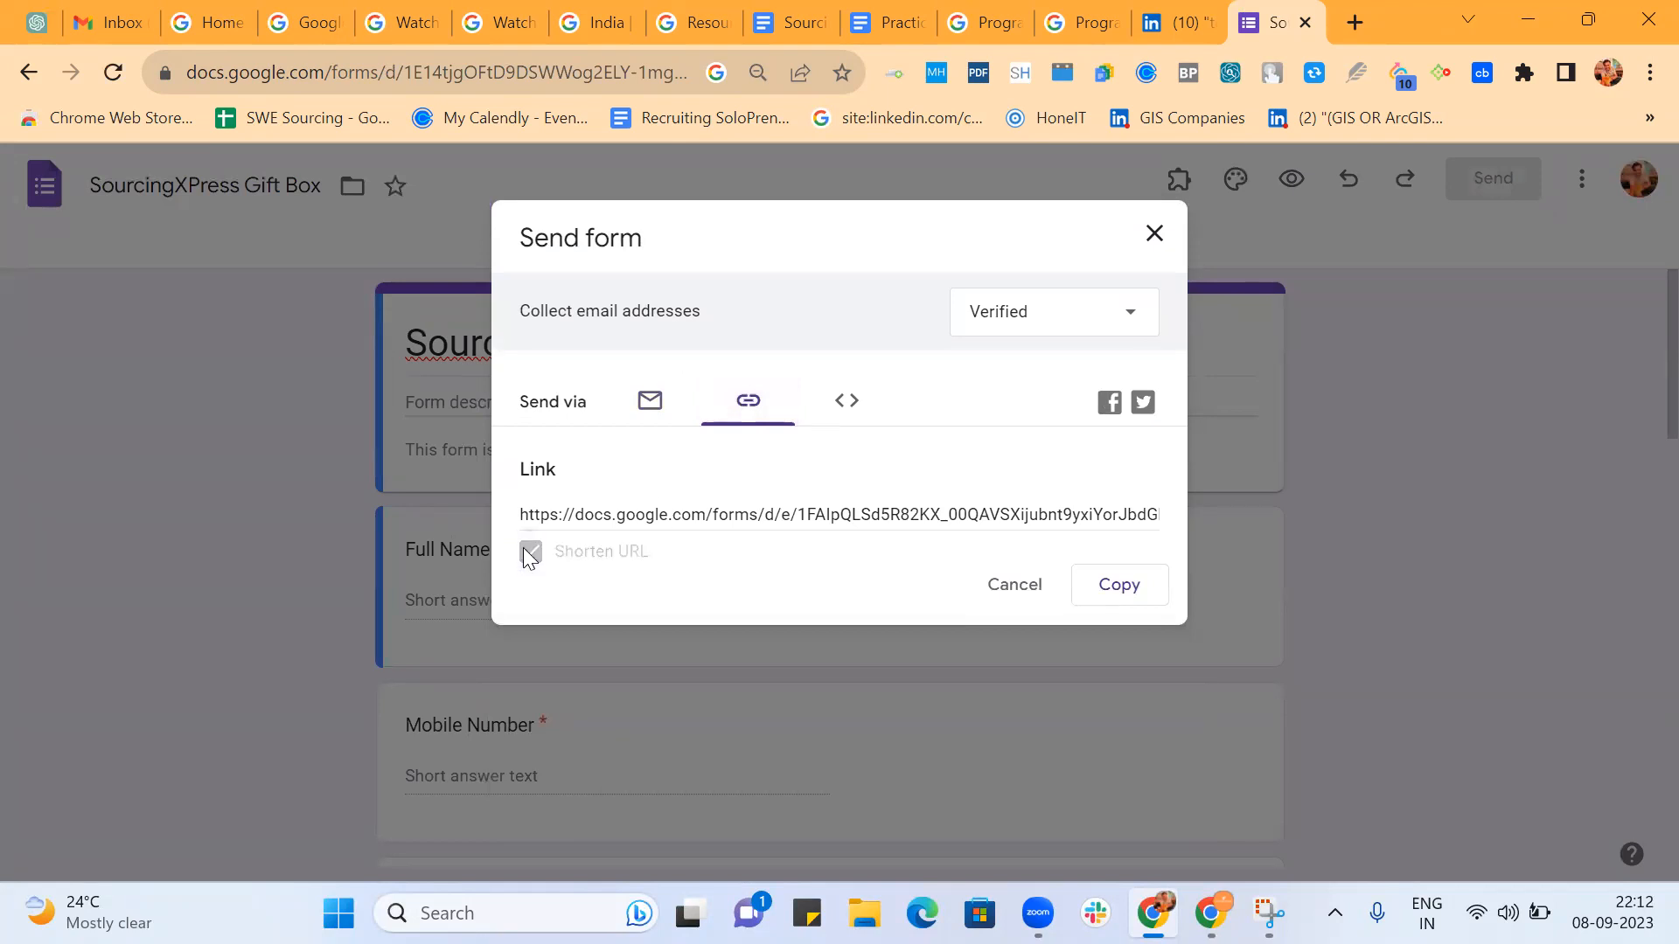
click(1101, 593)
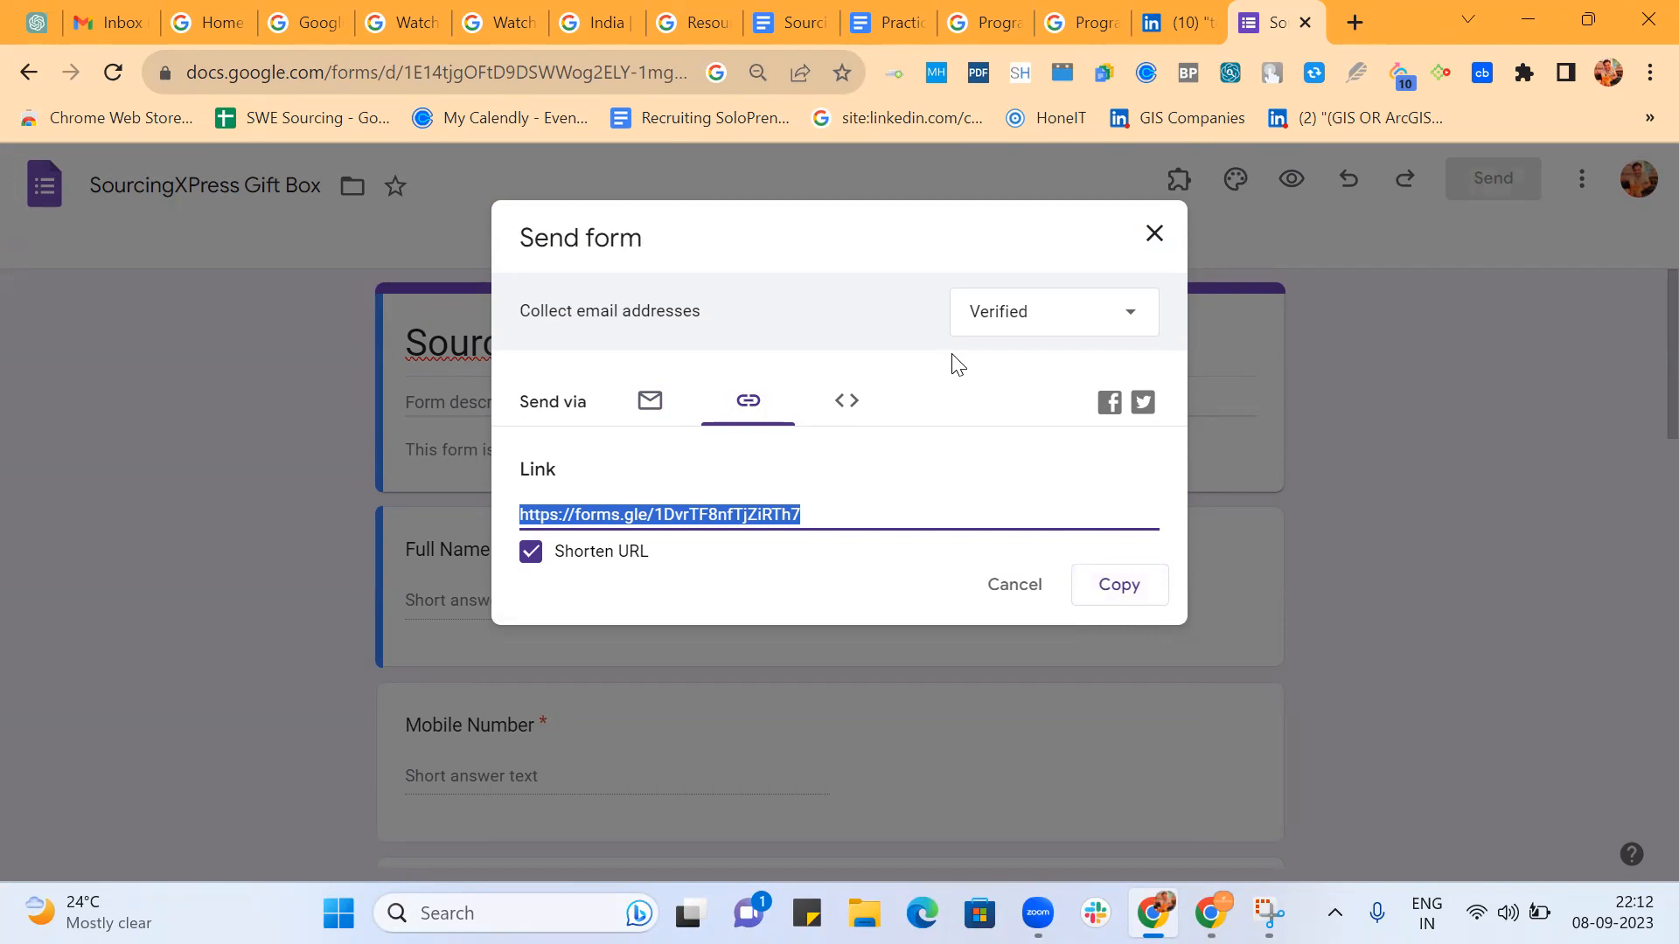
Switch to WhatsApp Web in the other browser window and send the copied form link to the Ai Recruiter All Batches group.
click(1211, 914)
click(66, 22)
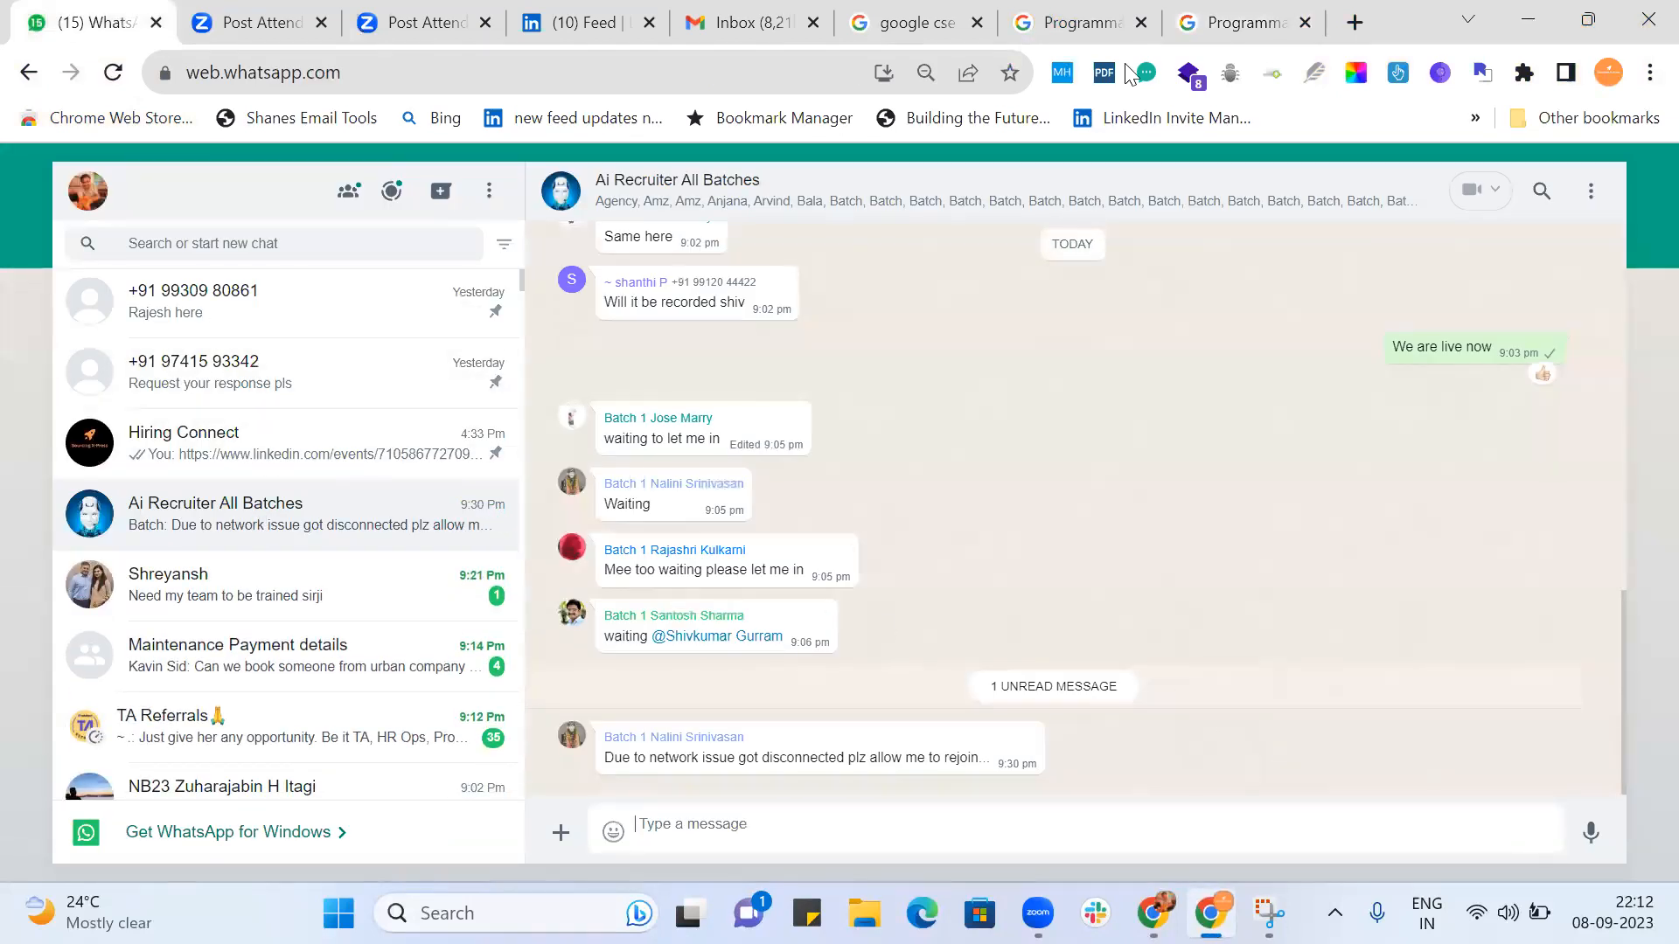
key(ctrl+v)
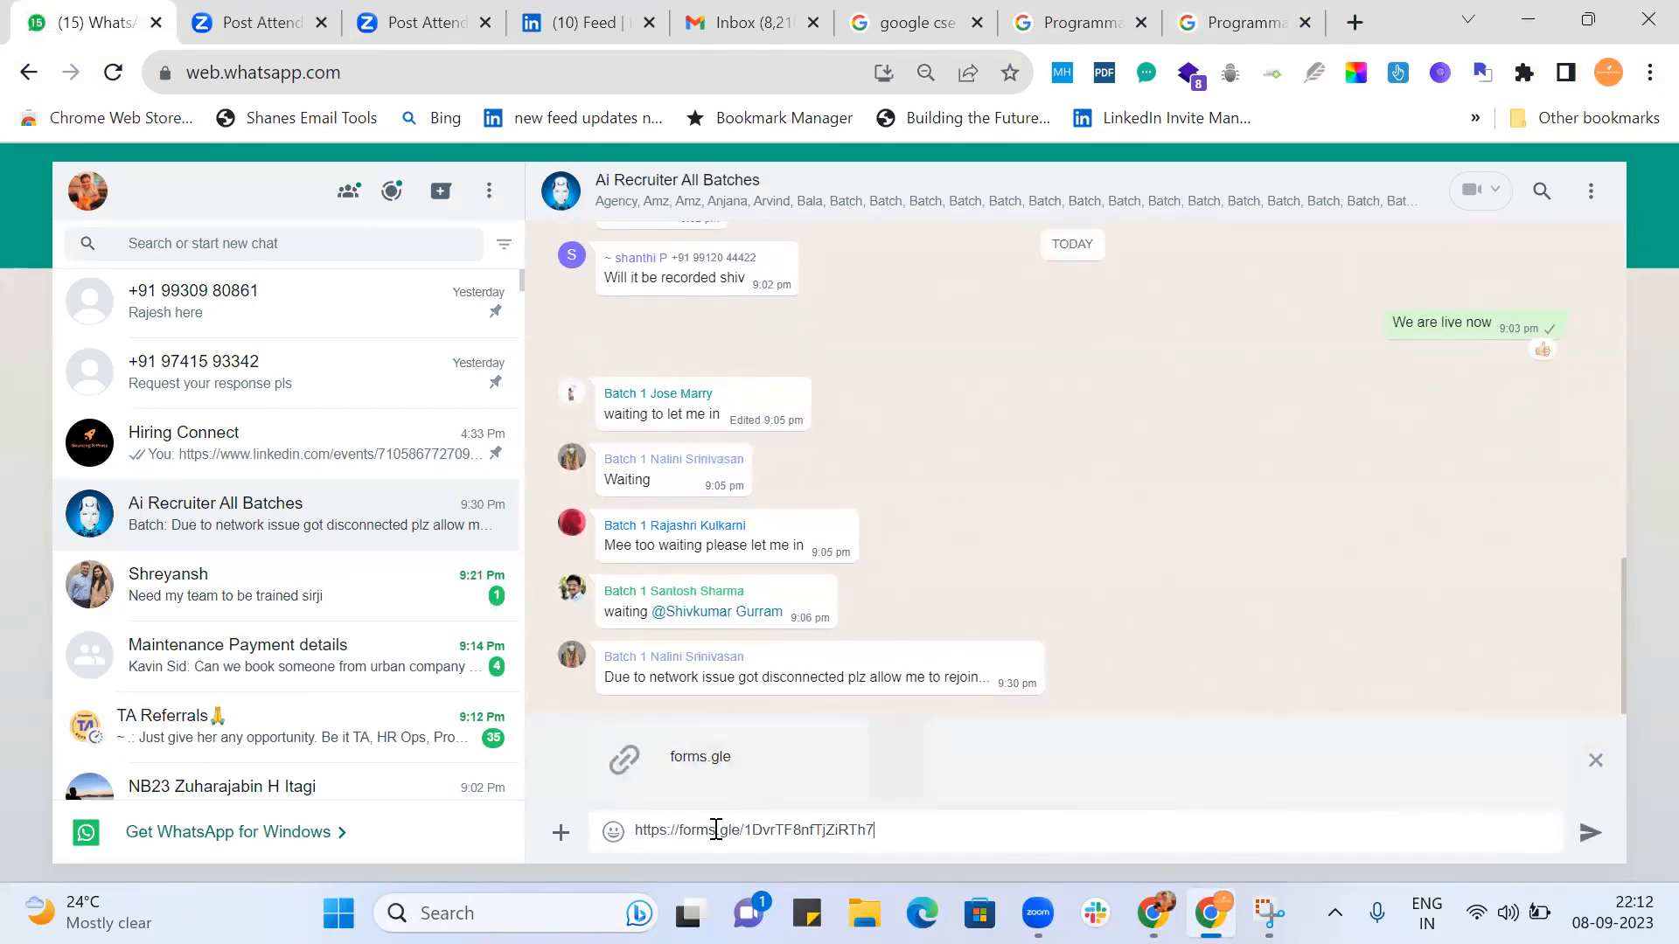
key(Return)
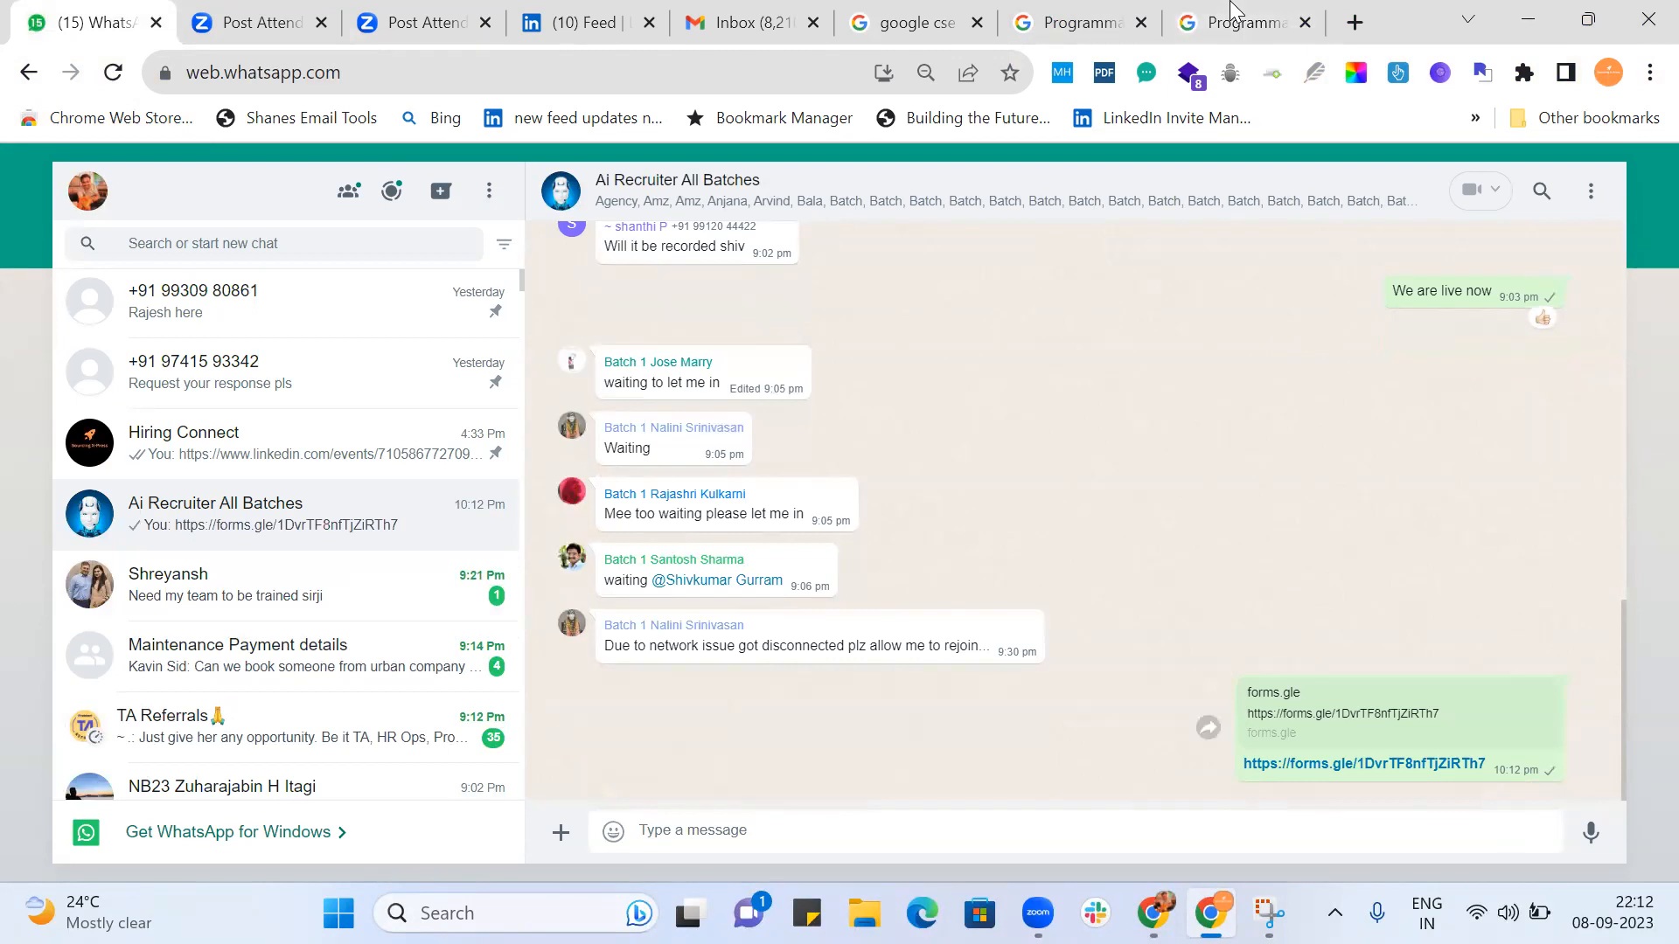